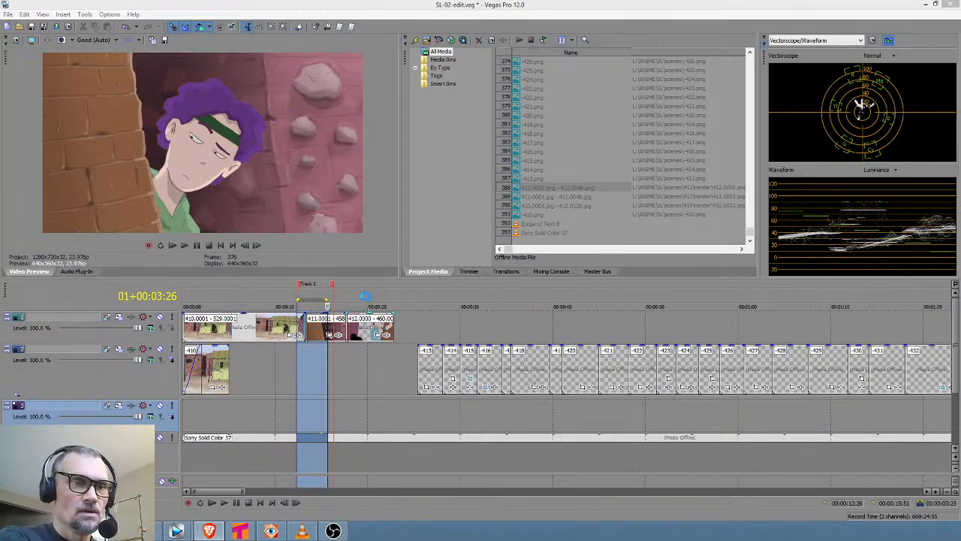
Examine the opening shots 410 to 412 by marking and scrubbing time ranges within the first 20 seconds of the timeline
left_click_drag(370, 299, 184, 294)
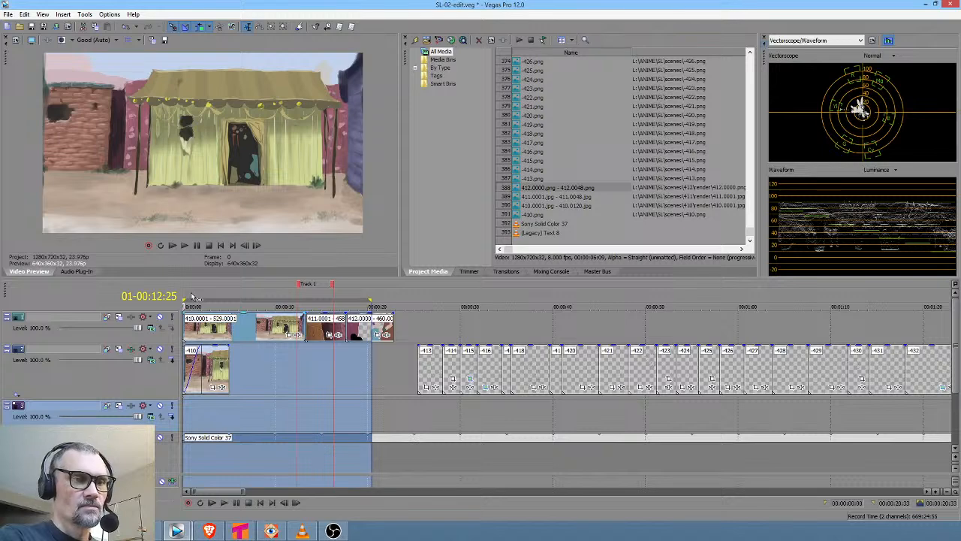
left_click_drag(192, 298, 316, 306)
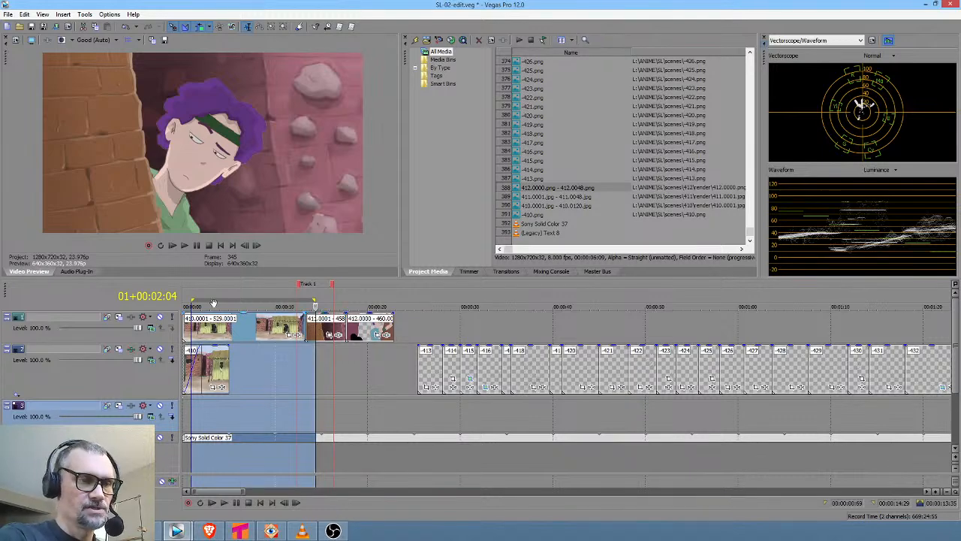
left_click_drag(197, 299, 262, 301)
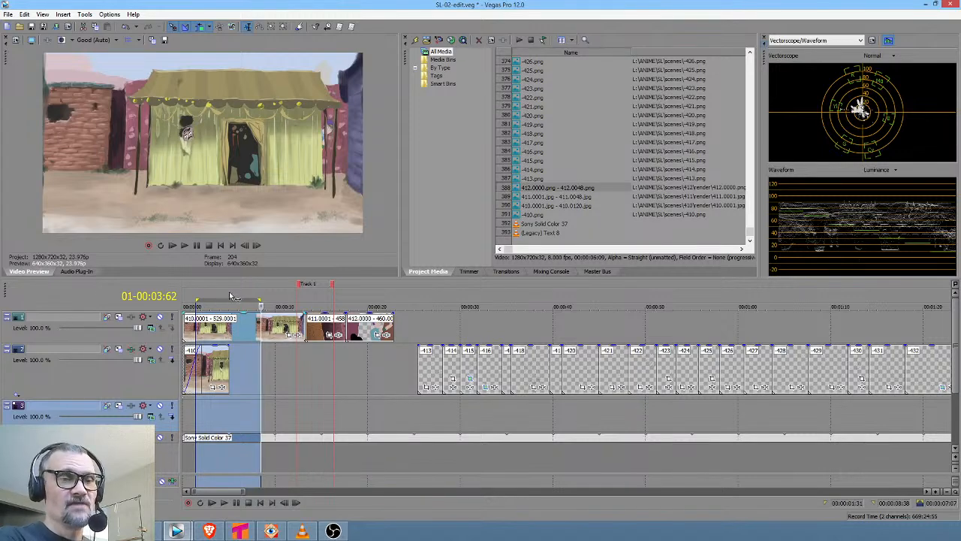
left_click_drag(229, 287, 182, 286)
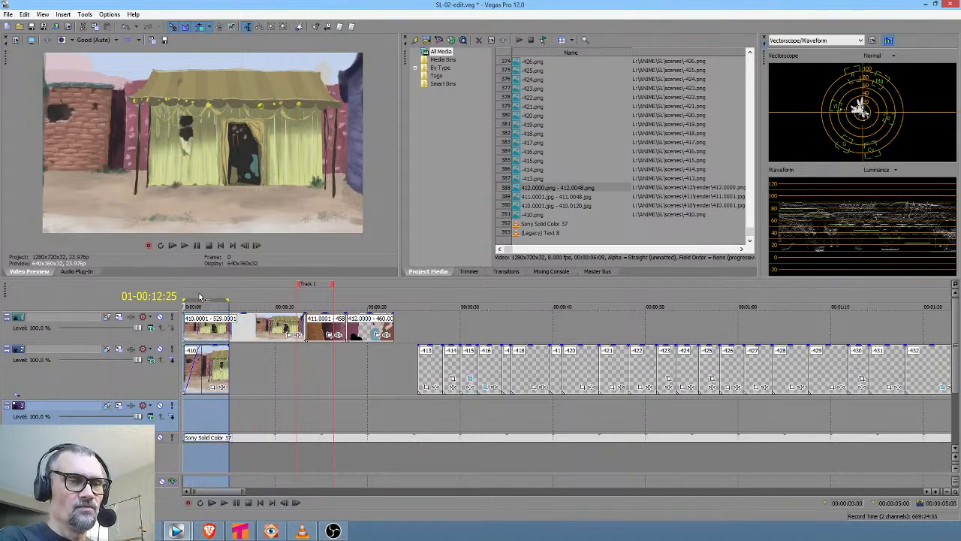
scroll(233, 319, "up", 2)
scroll(207, 303, "up", 1)
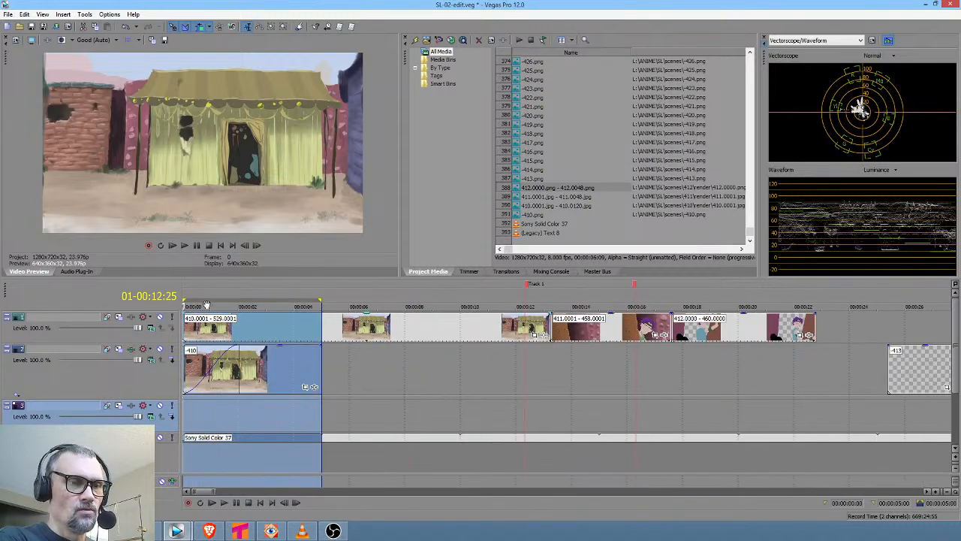
left_click_drag(201, 301, 442, 318)
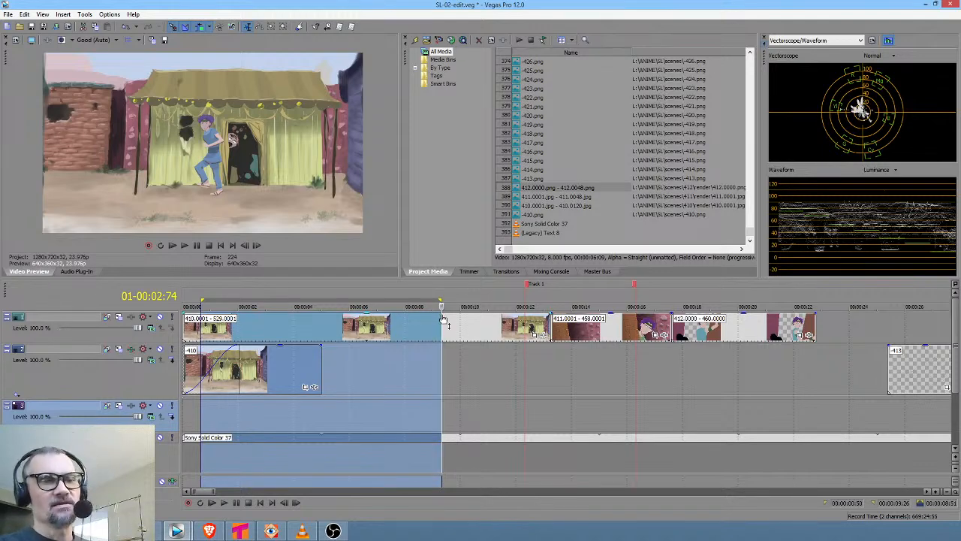
left_click_drag(449, 302, 499, 300)
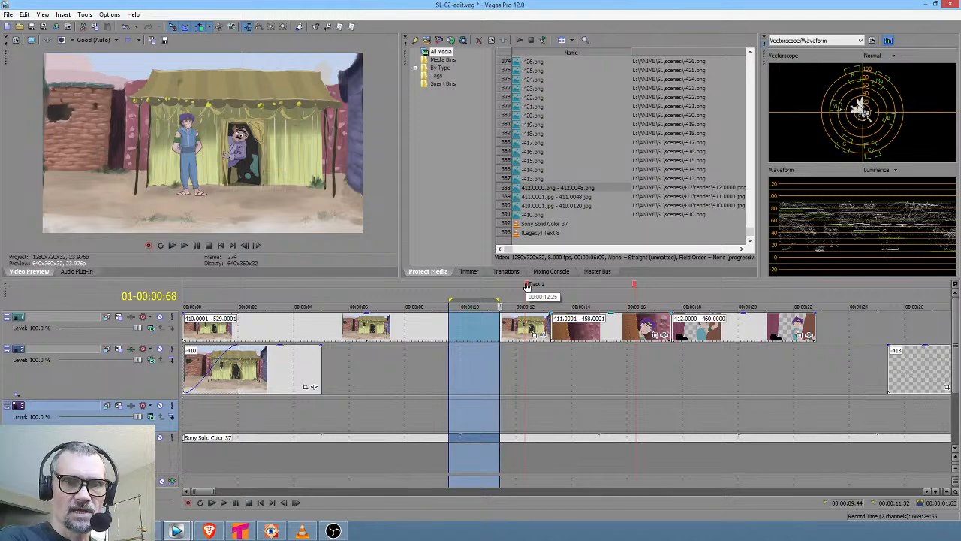
Delete the Track 1 region that starts in the opening shots at about 12 seconds
right_click(528, 286)
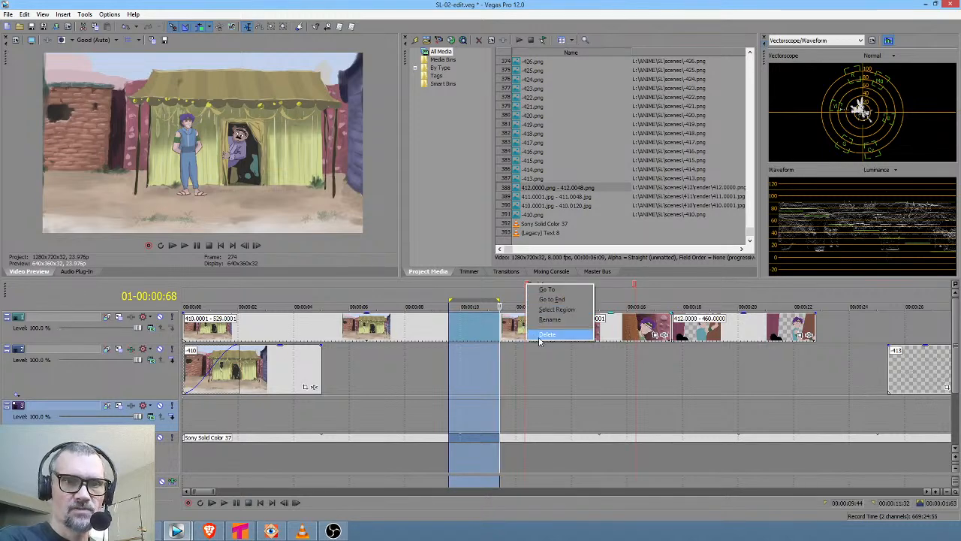
left_click(546, 335)
Examine the whole edit's extent, selecting the region that starts at 00:12:39.01 and the storyboard shots just before it
scroll(834, 364, "down", 5)
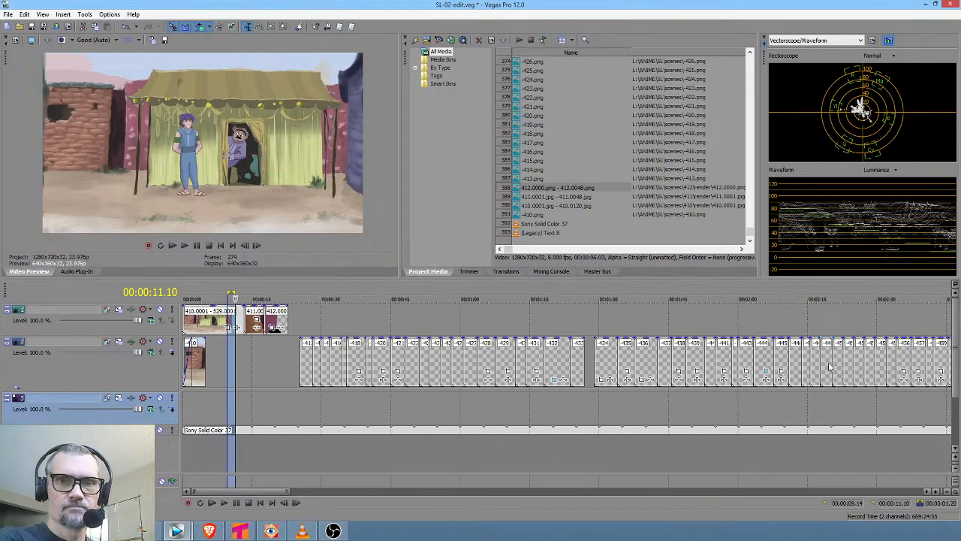
scroll(829, 366, "down", 6)
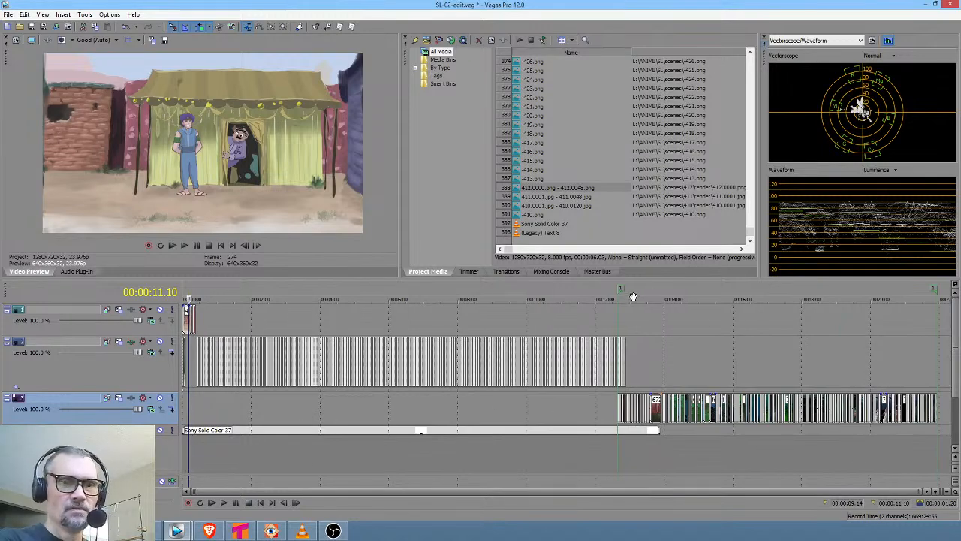
double_click(622, 290)
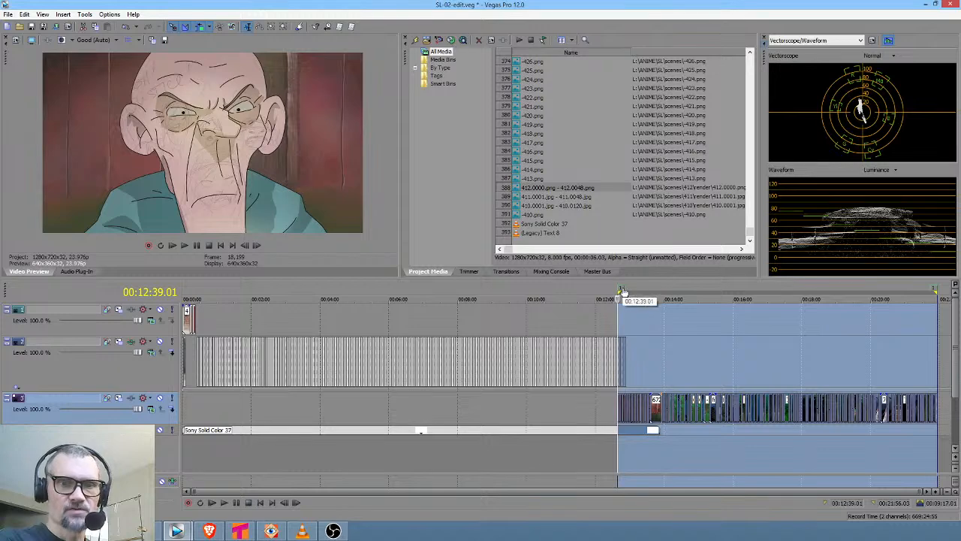
left_click(189, 359)
scroll(189, 360, "up", 7)
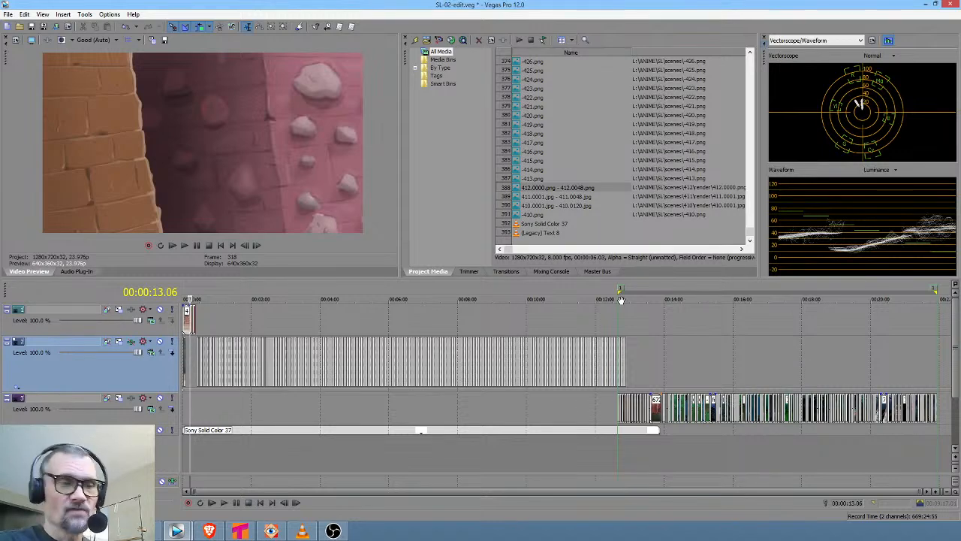
double_click(622, 289)
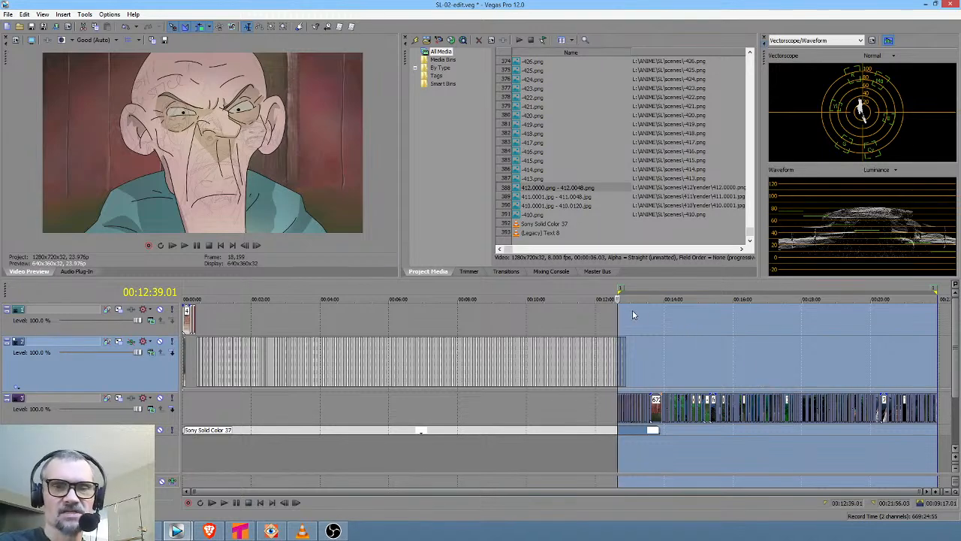
left_click_drag(632, 315, 573, 324)
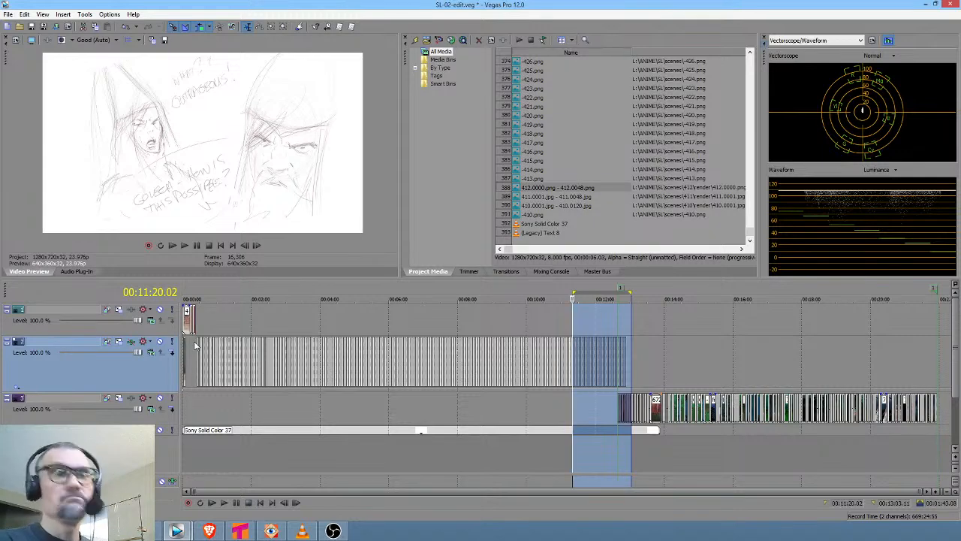
Play the opening of the edit from near the start through shot 410 into shot 411
left_click(193, 346)
scroll(193, 346, "up", 5)
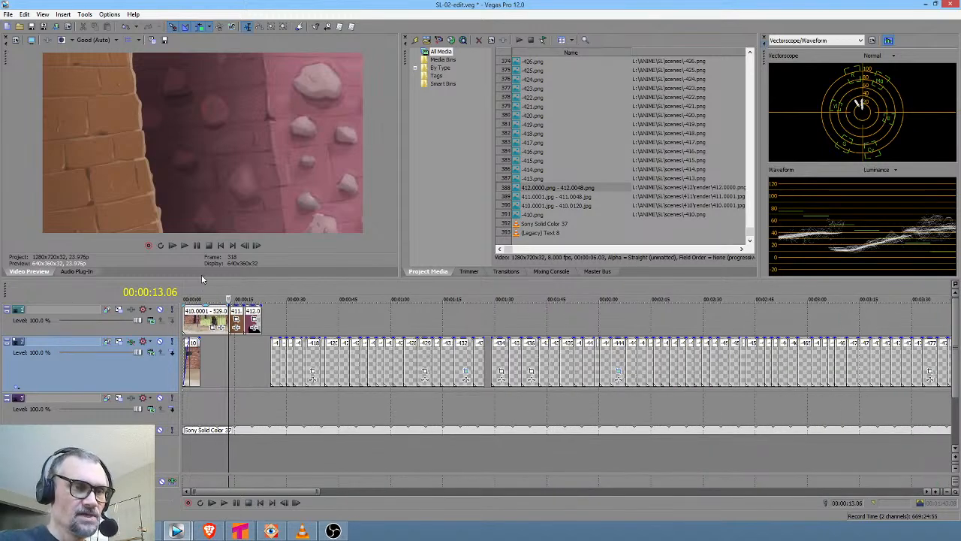
left_click(190, 293)
key("space")
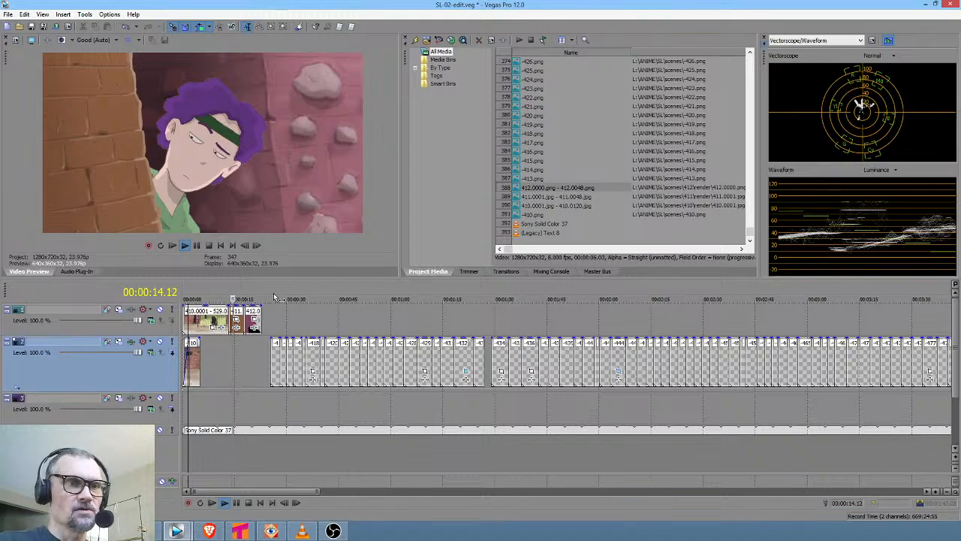
key("space")
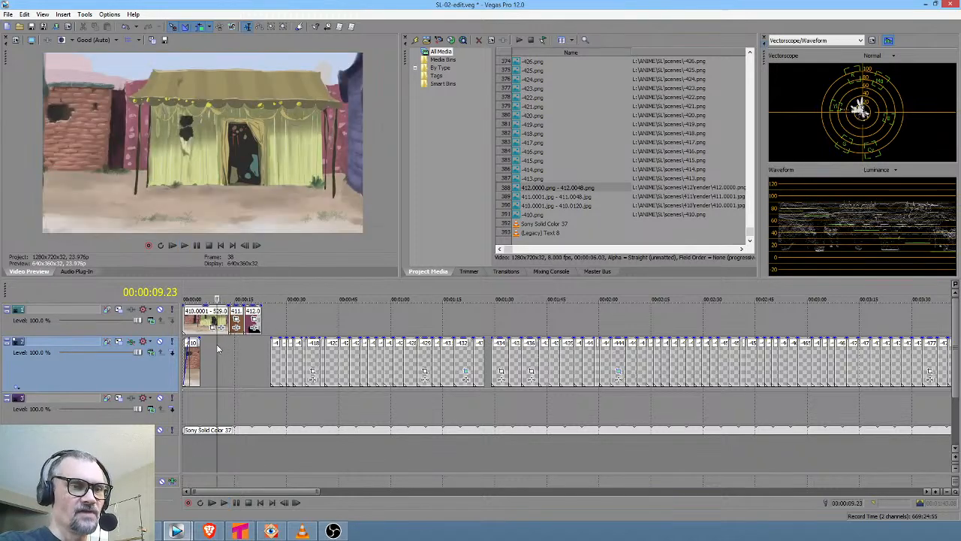
Play back the cut from shot 410 to shot 411 and place the playhead at 00:00:17.03 in shot 411
scroll(288, 354, "up", 3)
left_click_drag(280, 354, 306, 355)
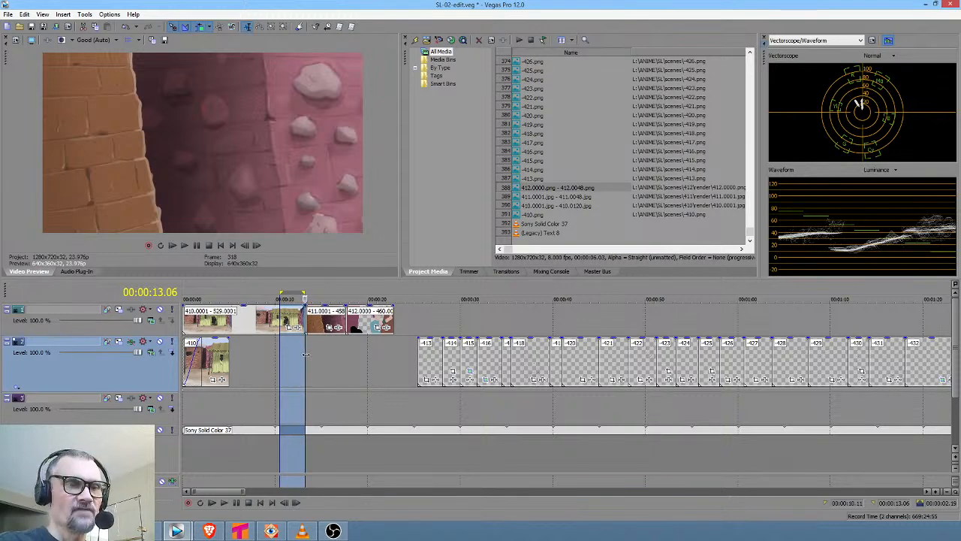
left_click(306, 352)
key("space")
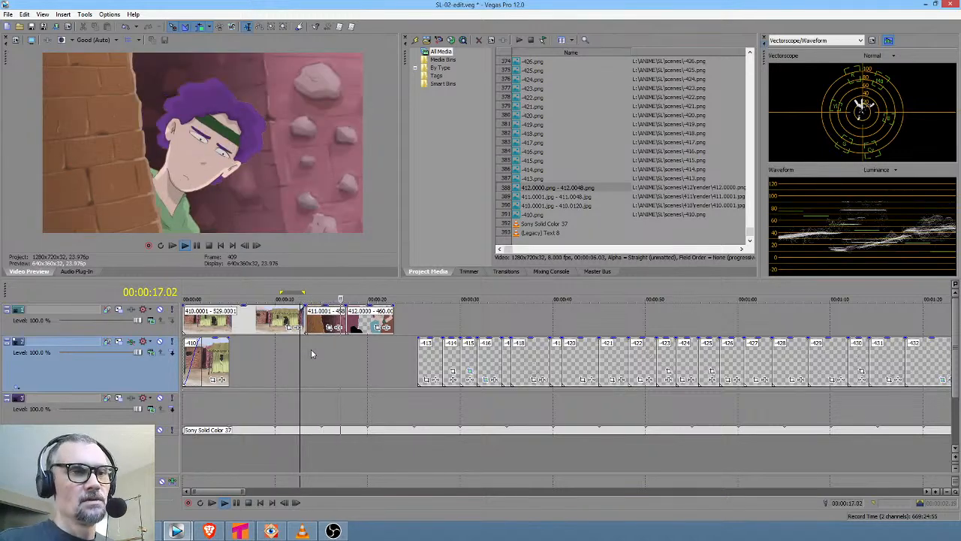
key("space")
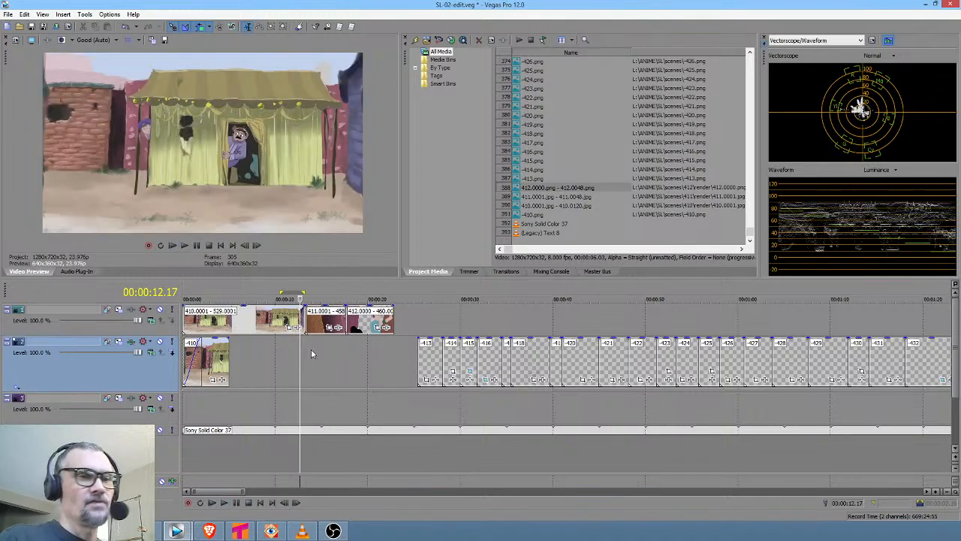
left_click(316, 346)
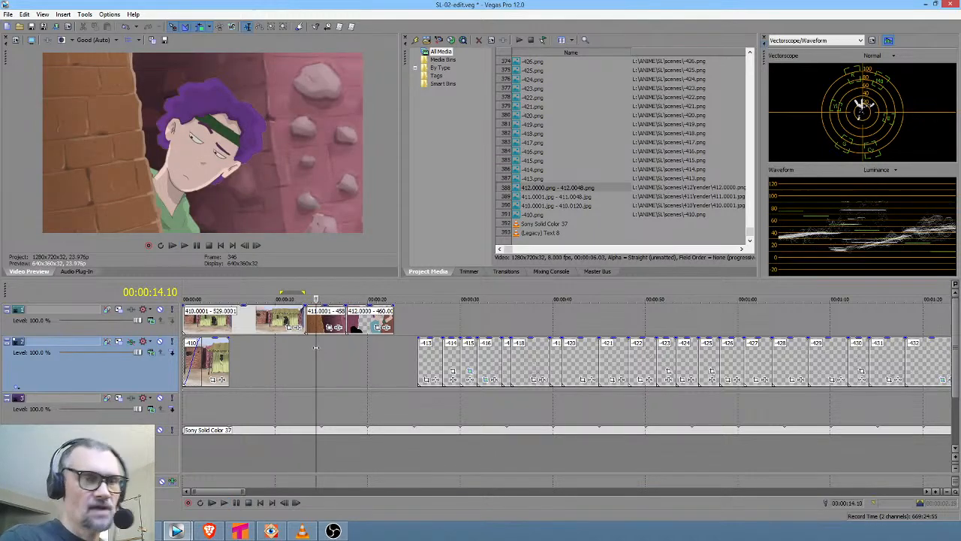
left_click(340, 354)
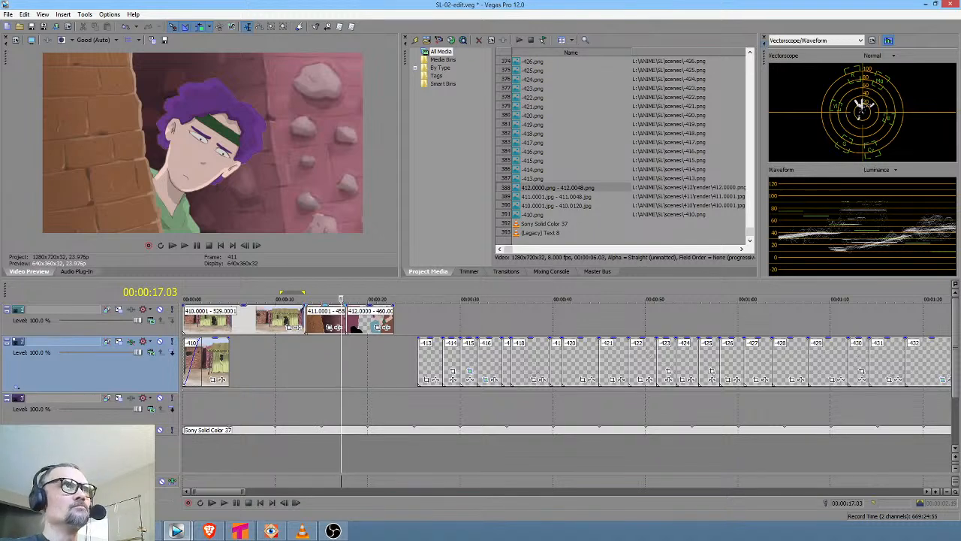
Switch to VLC media player and examine the reference episode full size around 21:22 to 21:38 for character posing
key("alt+Tab")
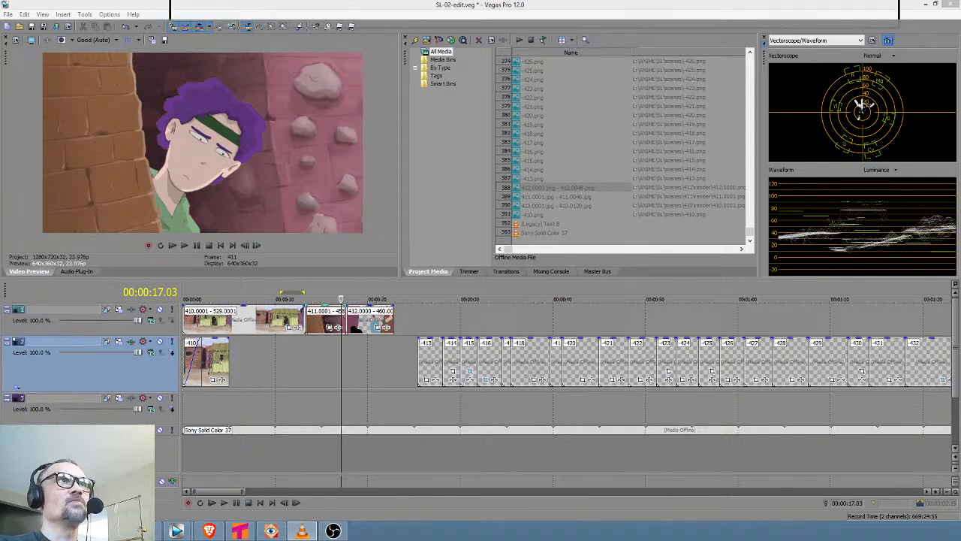
key("alt+Tab")
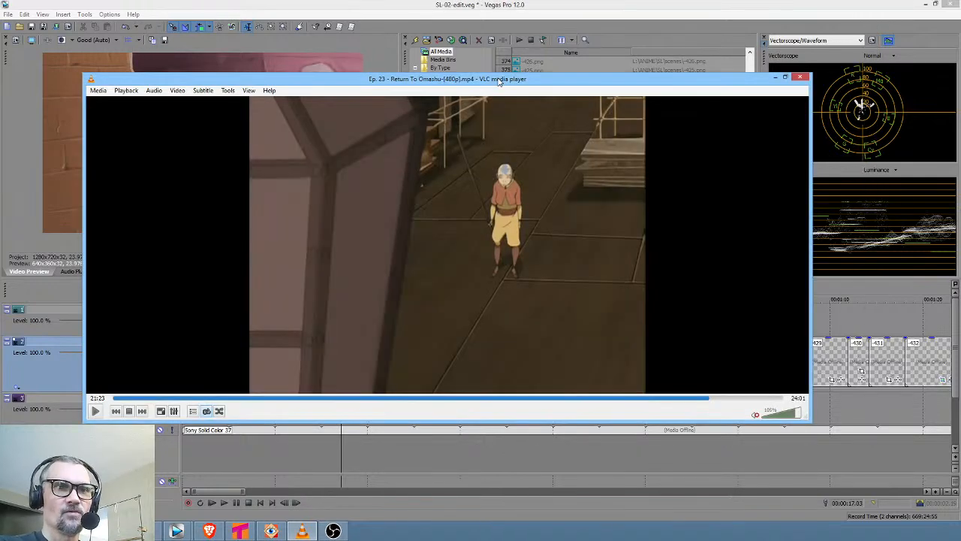
double_click(500, 80)
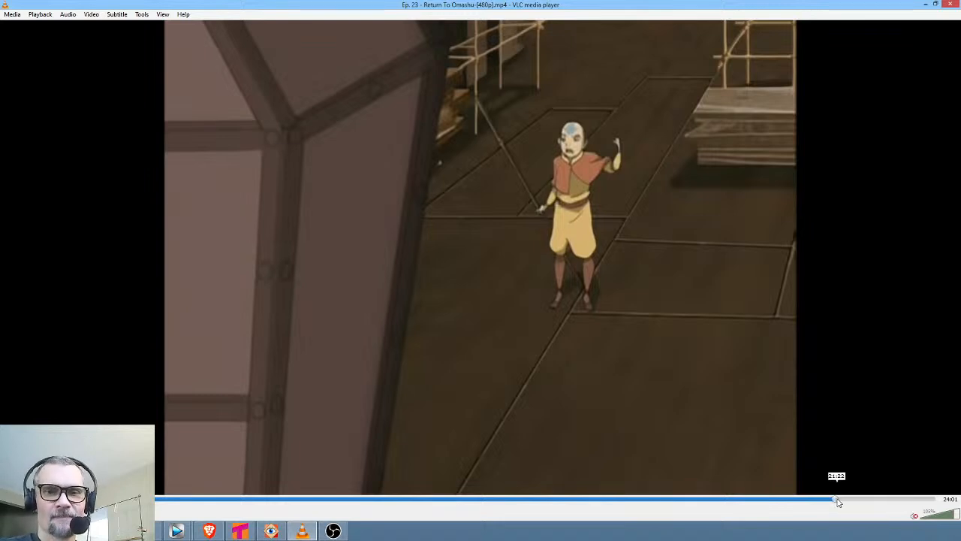
left_click_drag(837, 500, 849, 499)
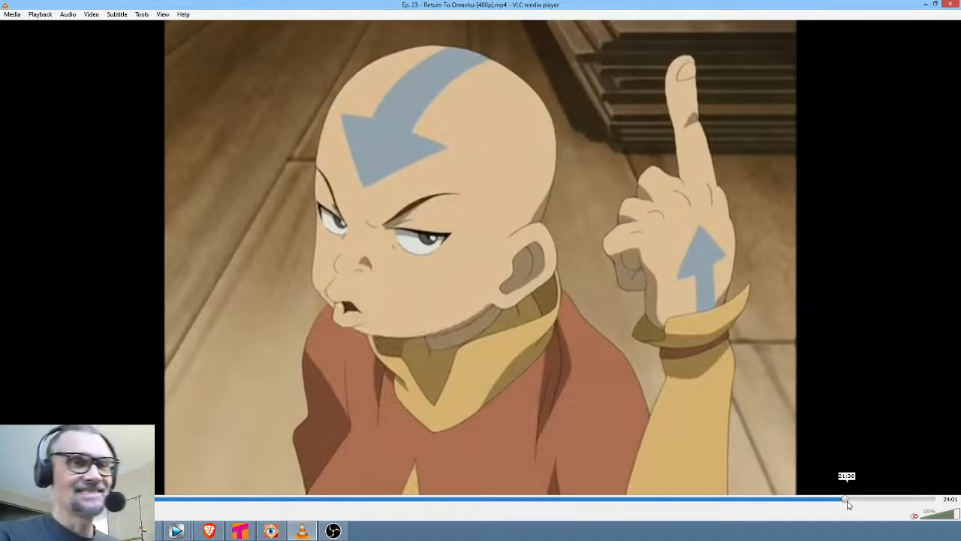
left_click_drag(846, 502, 850, 502)
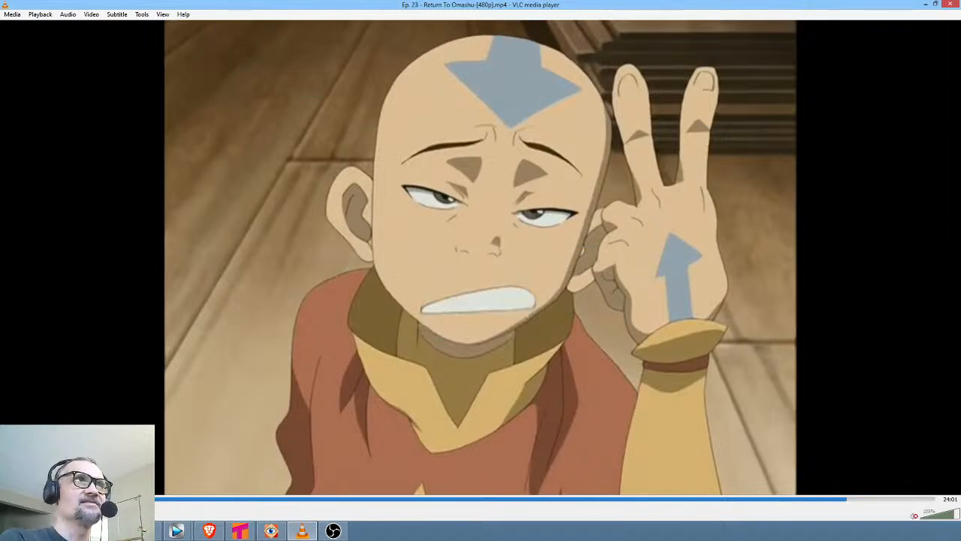
key("alt+Tab")
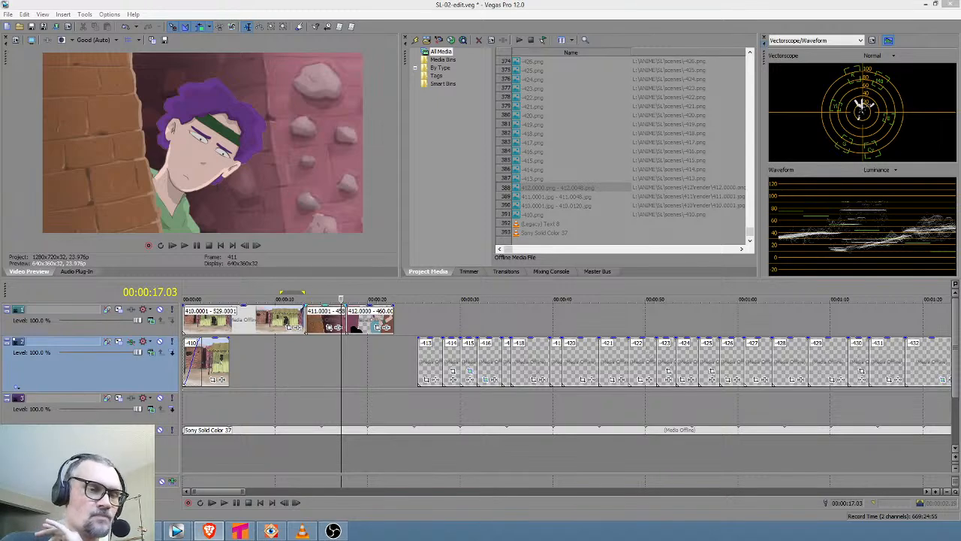
Switch to Tahoma2D and open the recent scene 394.tnz
left_click(239, 531)
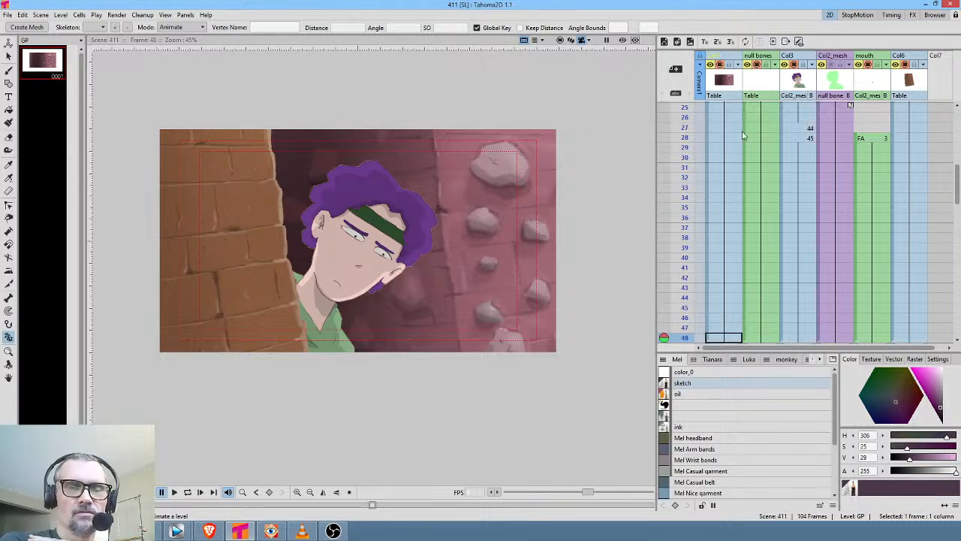
left_click(8, 15)
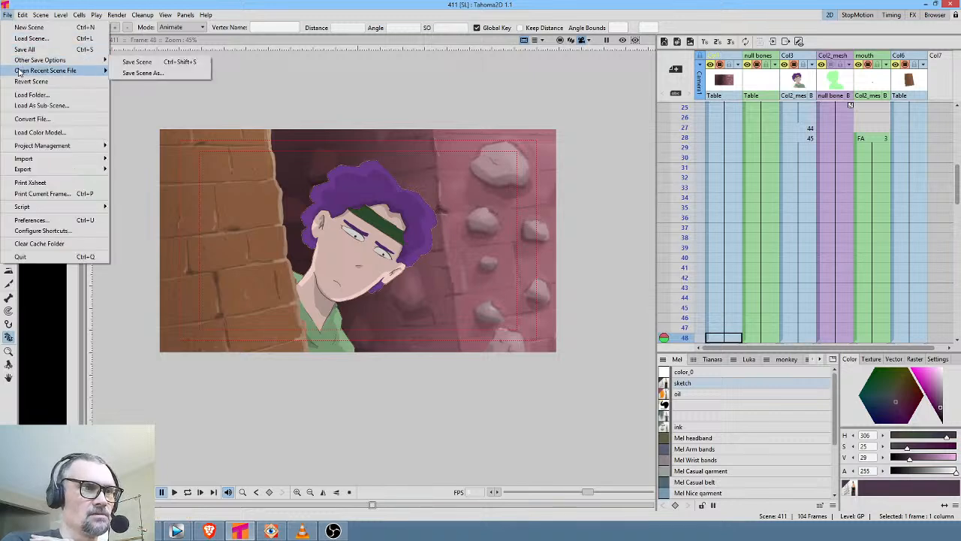
mouse_move(34, 72)
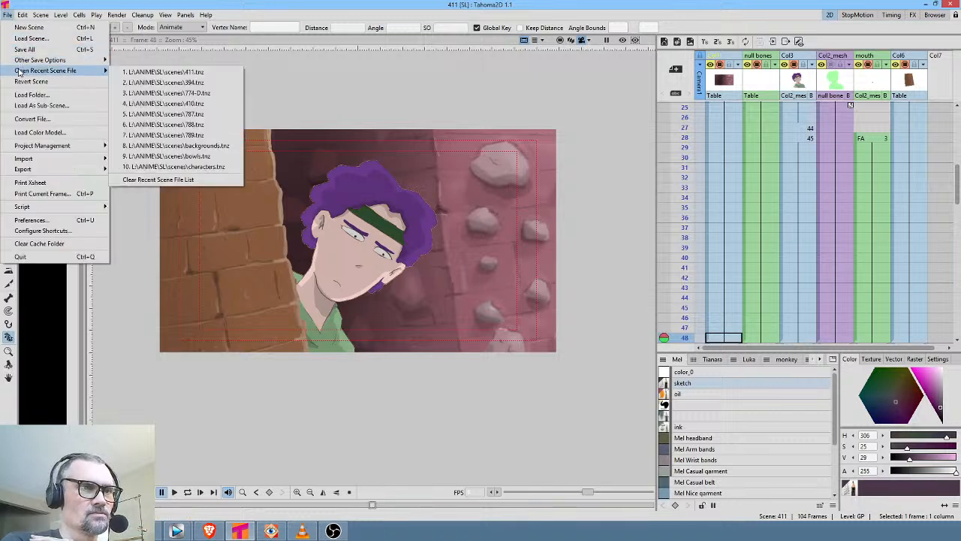
left_click(169, 82)
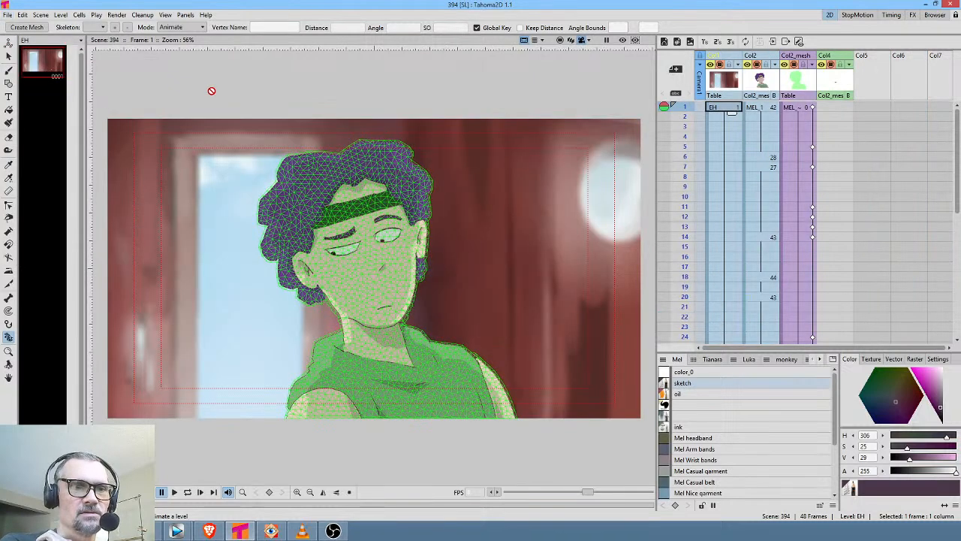
Reopen the recent scene 411.tnz in Tahoma2D
left_click(7, 15)
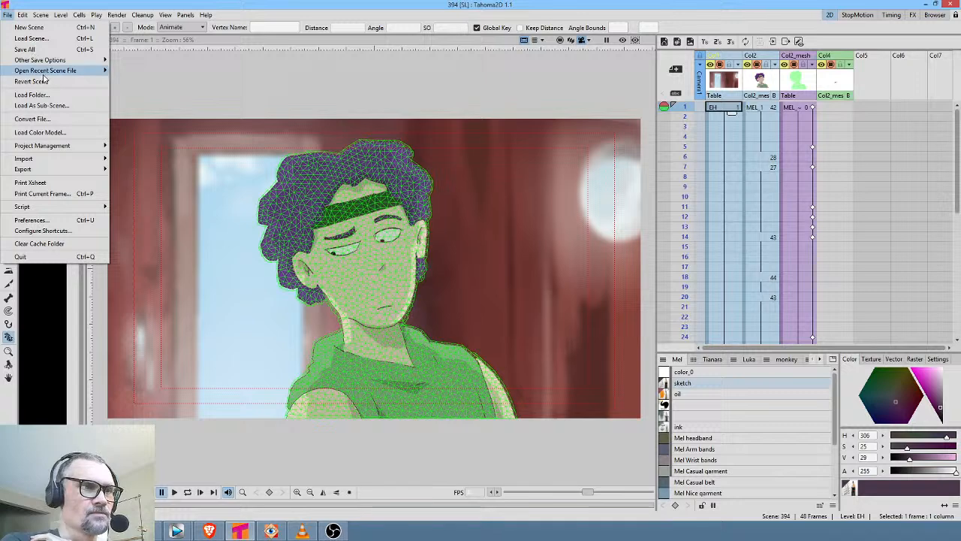
mouse_move(47, 74)
left_click(178, 82)
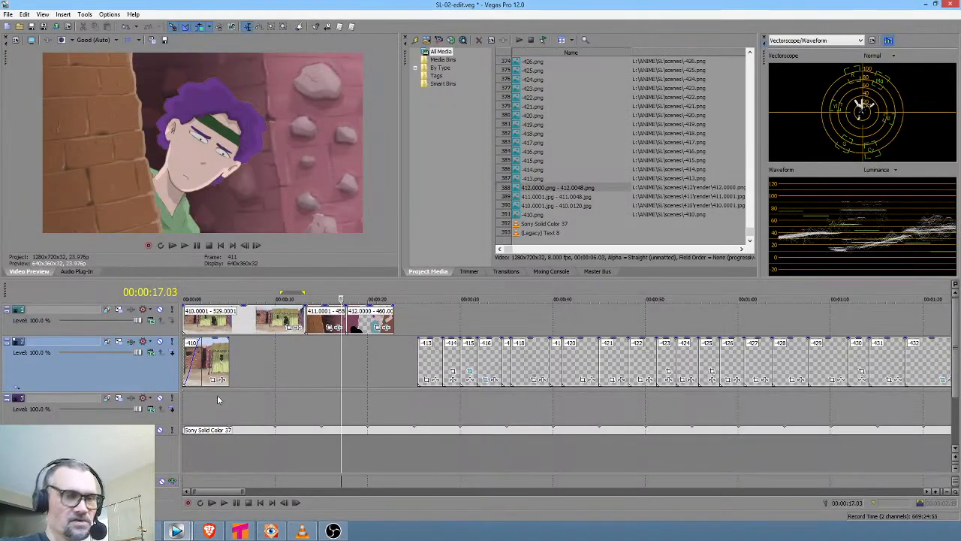
left_click(240, 531)
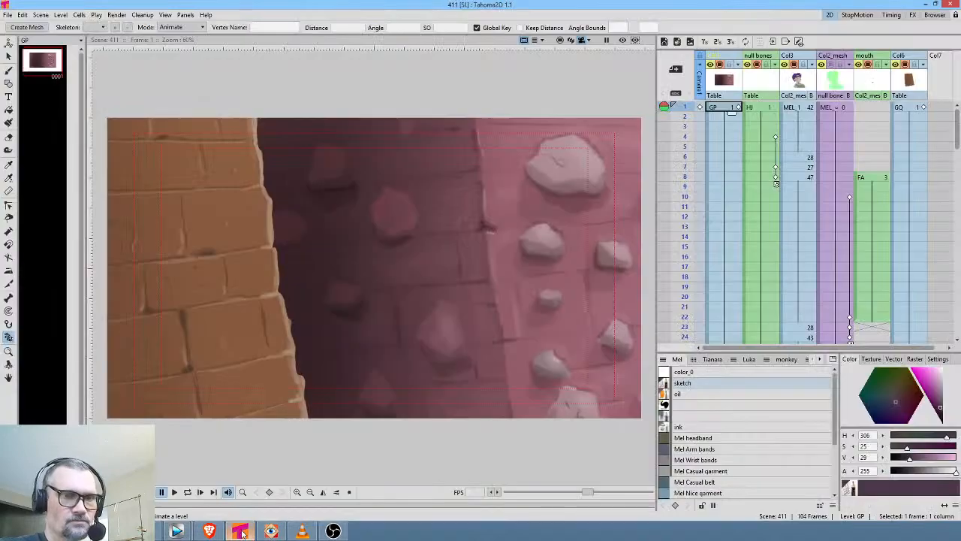
Open scene 410.tnz from the scenes folder and show it in the 2D room
left_click(935, 15)
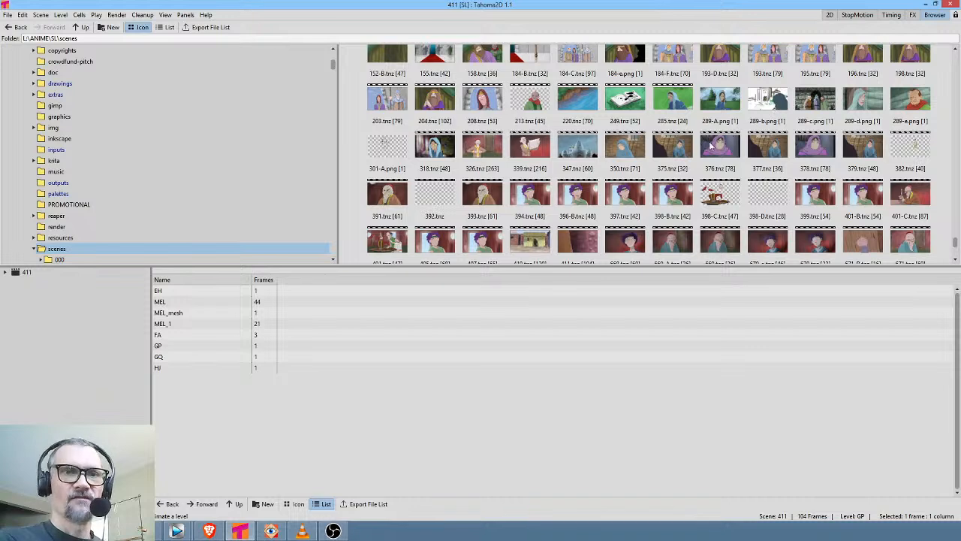
double_click(535, 239)
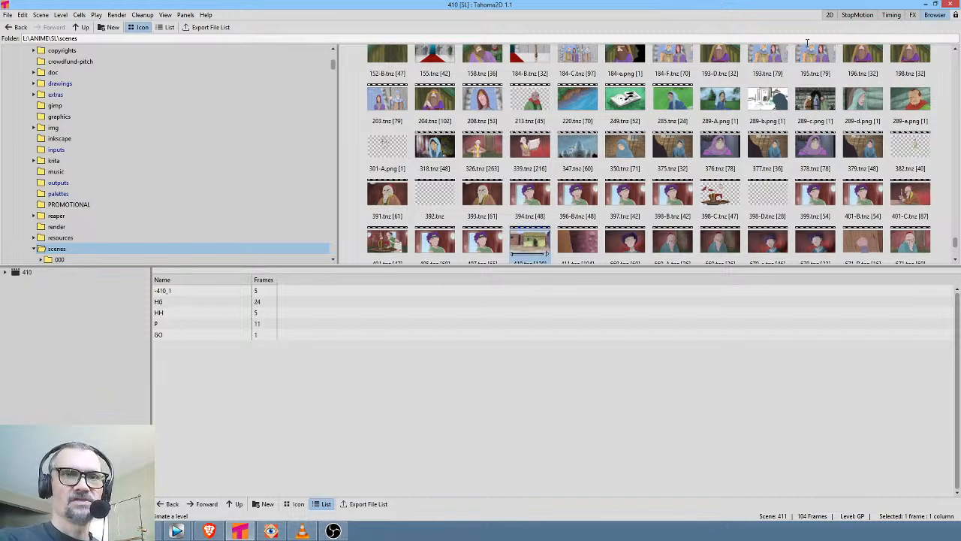
left_click(830, 15)
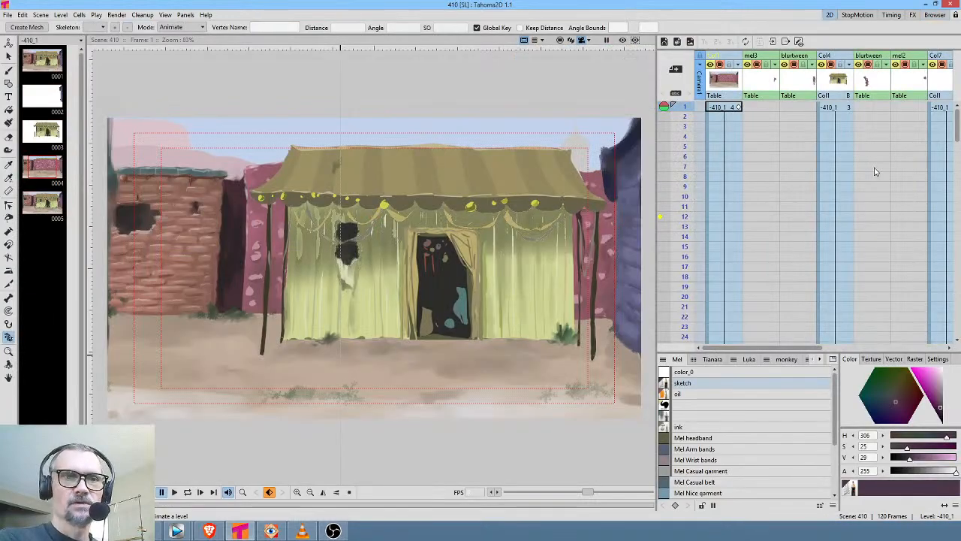
Select the SHD drawing at frame 25 and make the SHD column visible in the viewer
scroll(875, 172, "right", 6)
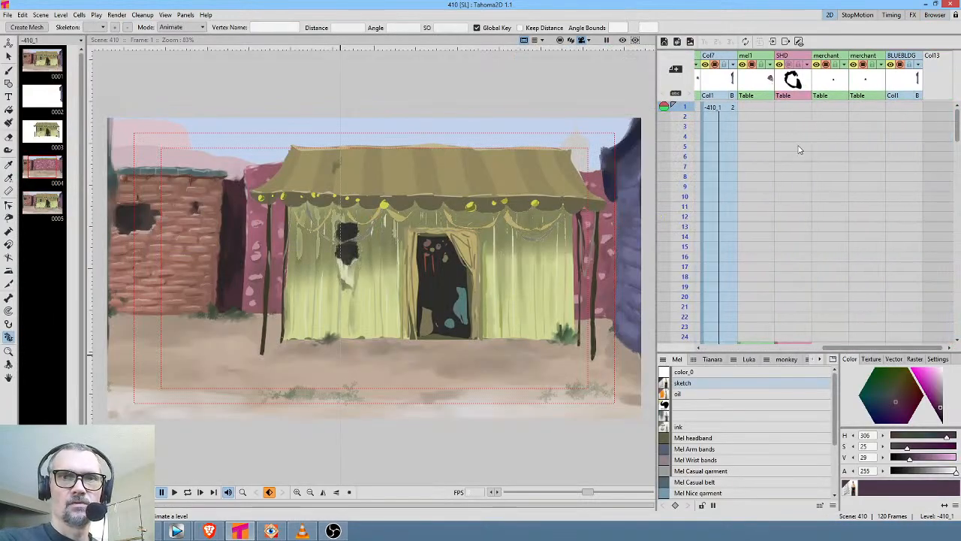
scroll(800, 149, "down", 6)
left_click(799, 172)
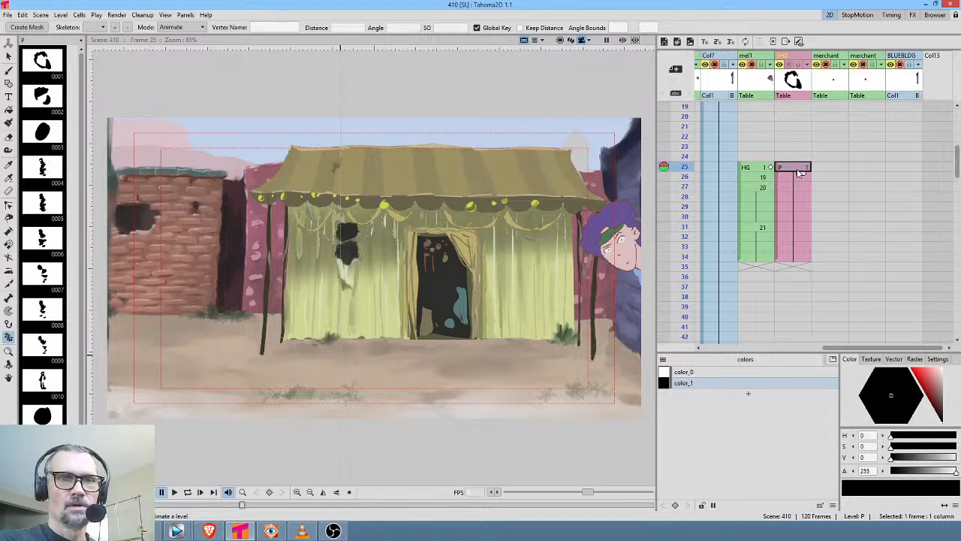
left_click(789, 65)
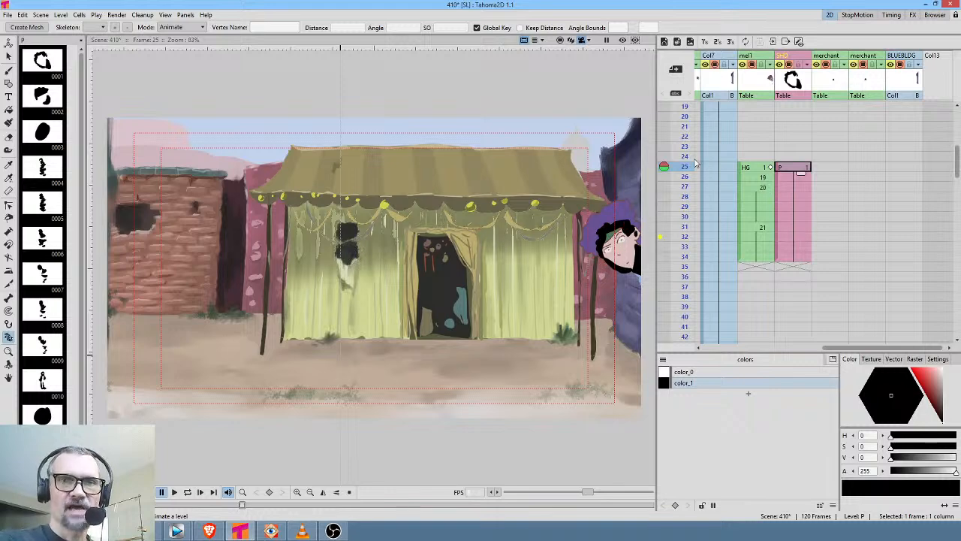
Scrub scene 410 from frame 25 to frame 63 and select the SHD drawing at frame 61
left_click_drag(685, 168, 684, 257)
scroll(755, 231, "down", 5)
mouse_move(686, 172)
left_mouse_down()
mouse_move(676, 308)
mouse_move(657, 345)
left_mouse_up()
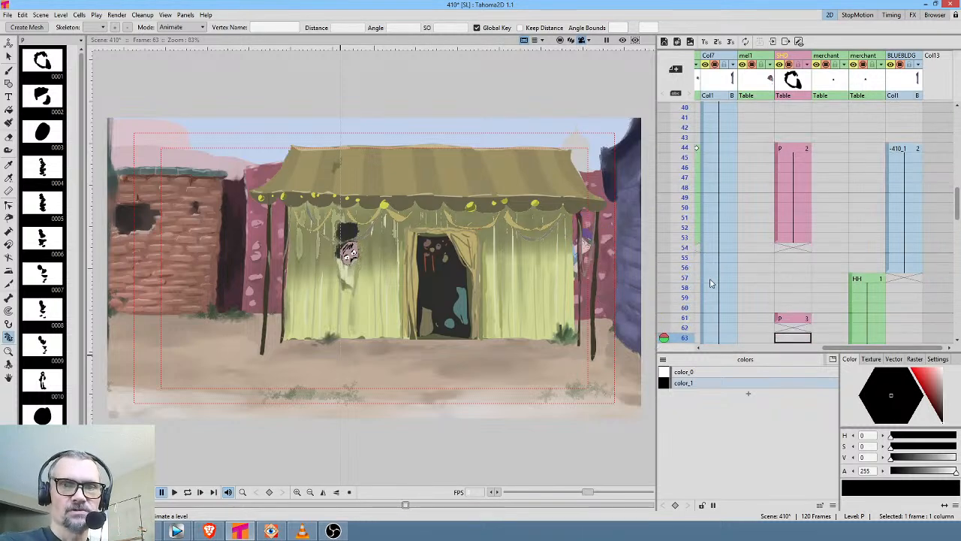
left_click(795, 318)
Examine how SHD feeds the Multiply Ino effect in the FX schematic and inspect that effect's opacity and clipping mask settings
key("alt+s")
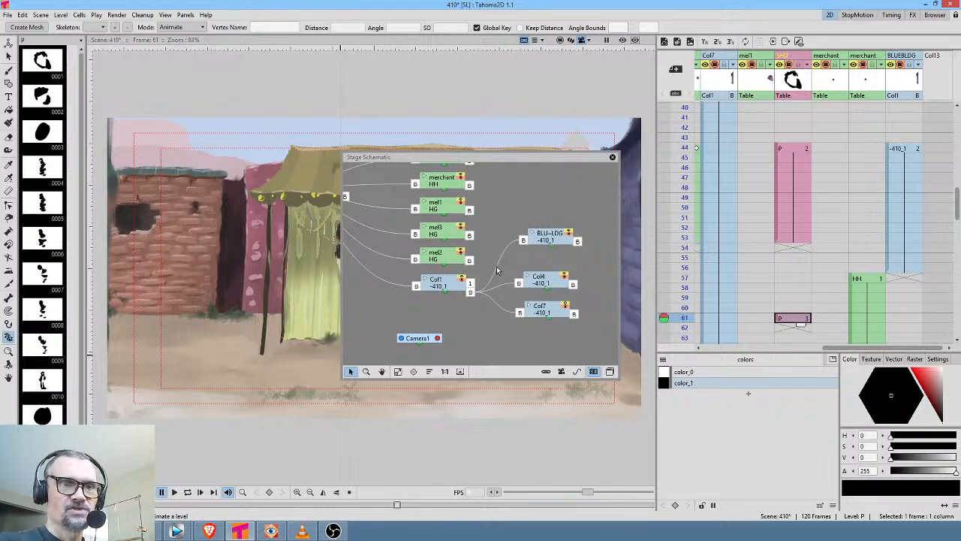
left_click(594, 371)
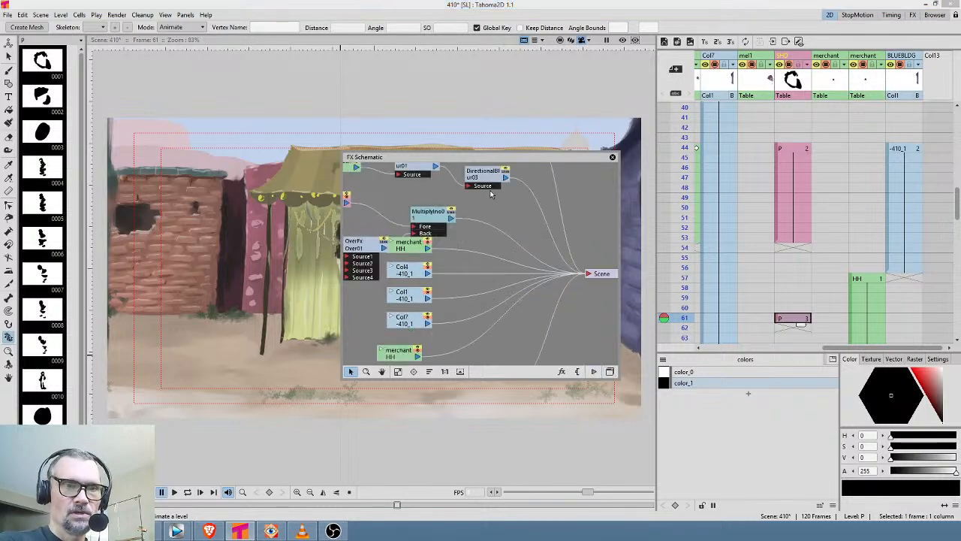
left_click_drag(506, 242, 521, 273)
left_click_drag(467, 244, 499, 257)
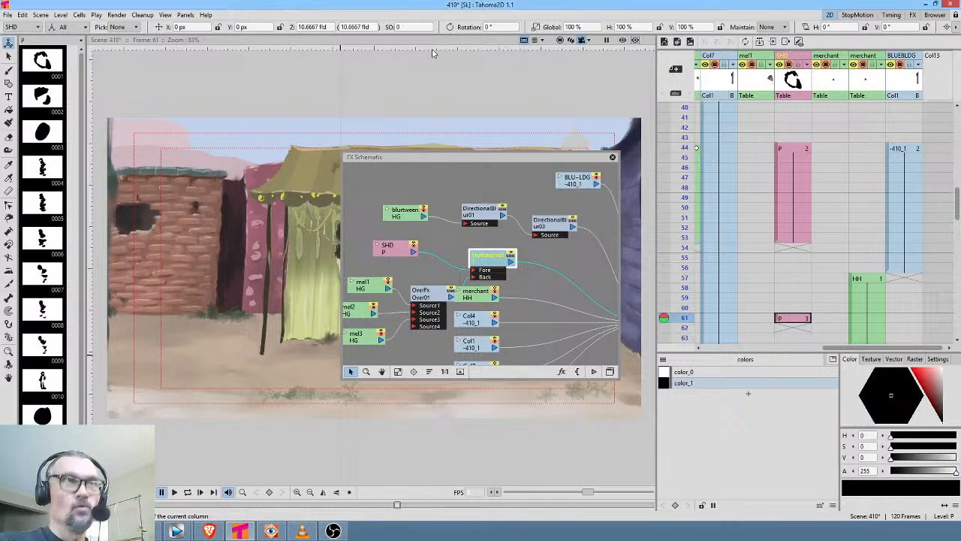
double_click(494, 258)
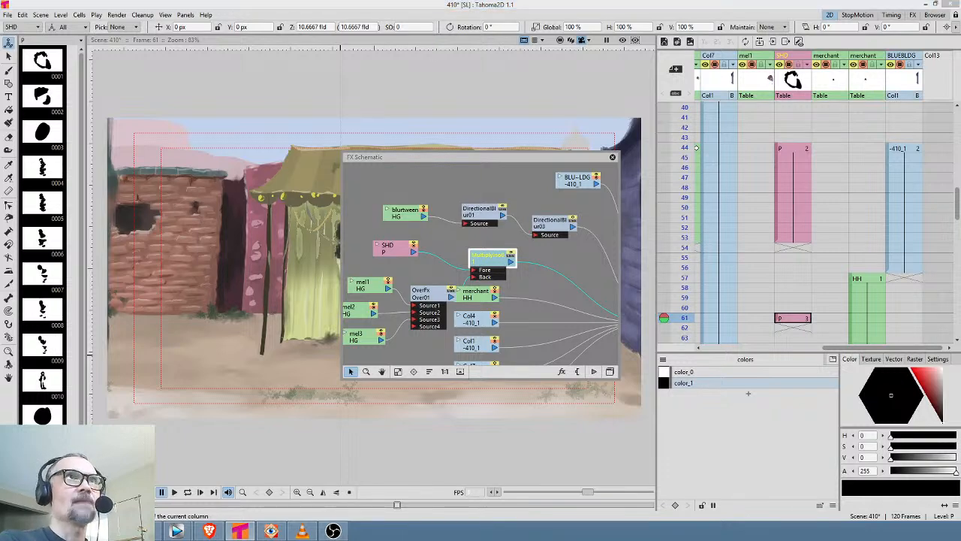
left_click_drag(585, 57, 540, 135)
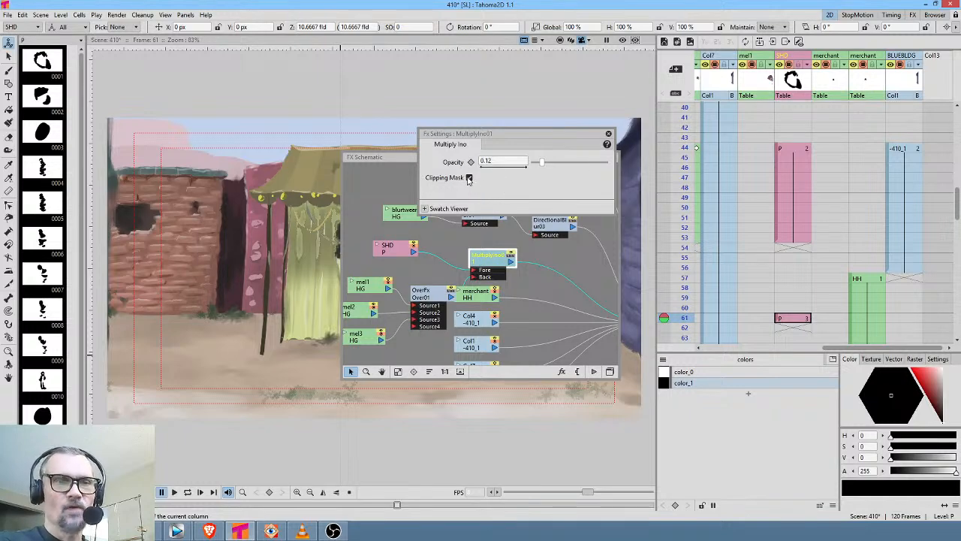
left_click(610, 134)
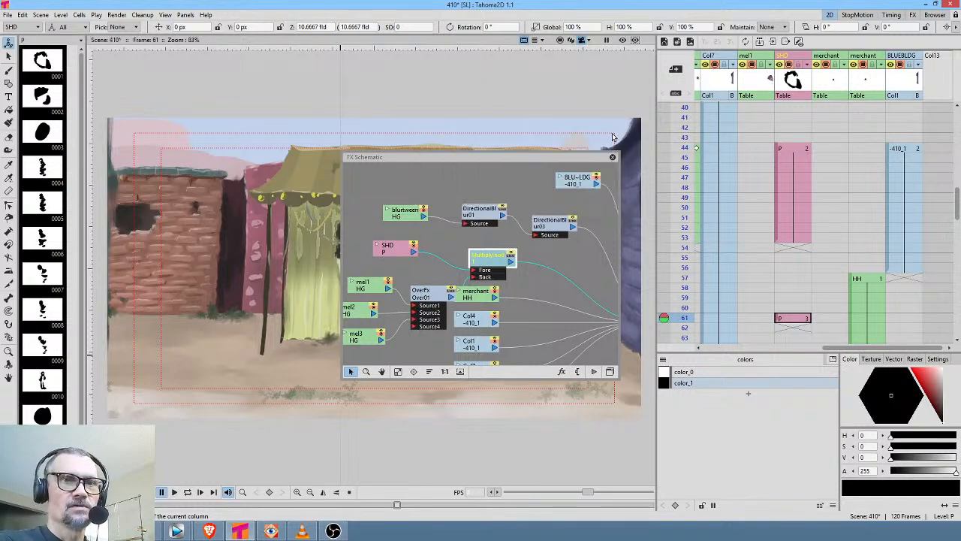
left_click(612, 160)
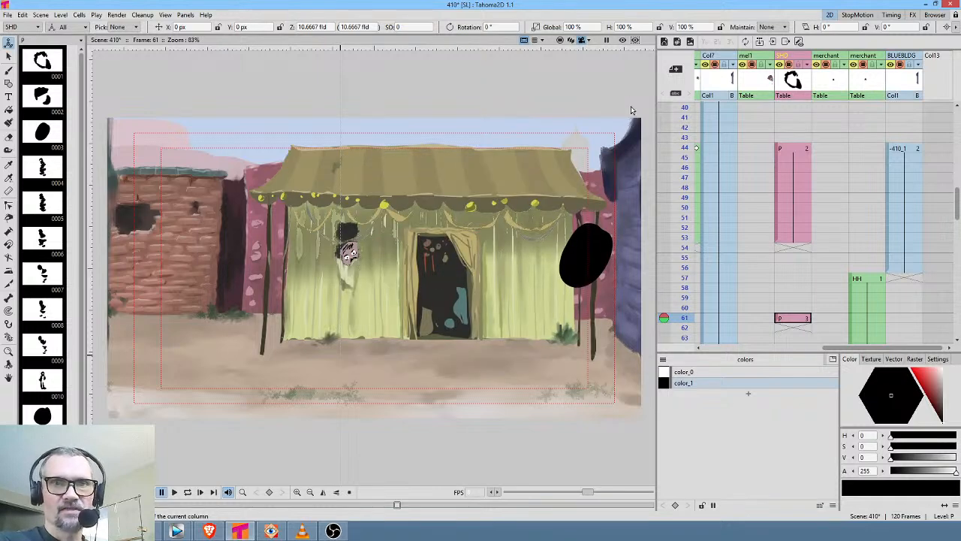
Preview frame 61 with its effects, and try an alpha of 48 on color_1 before restoring it to 255
left_click(621, 43)
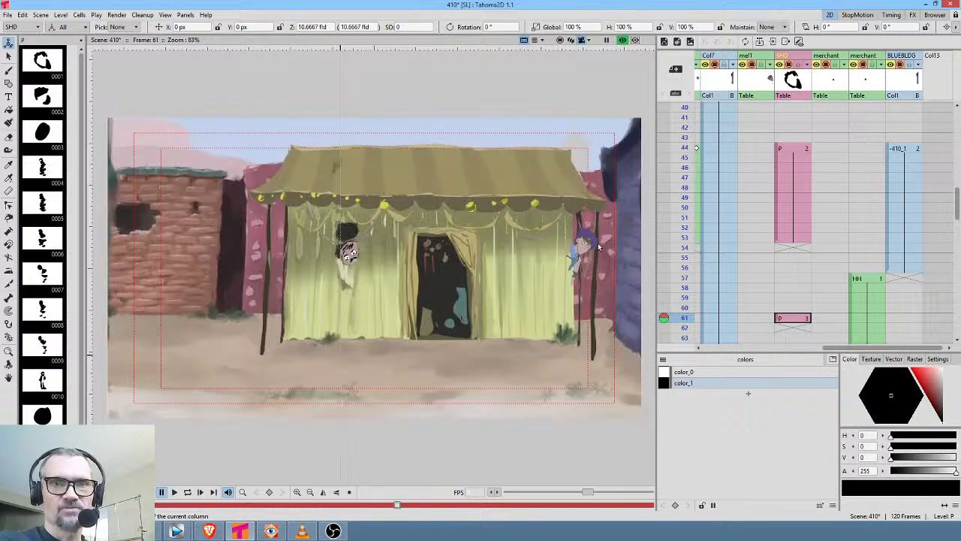
left_click(623, 41)
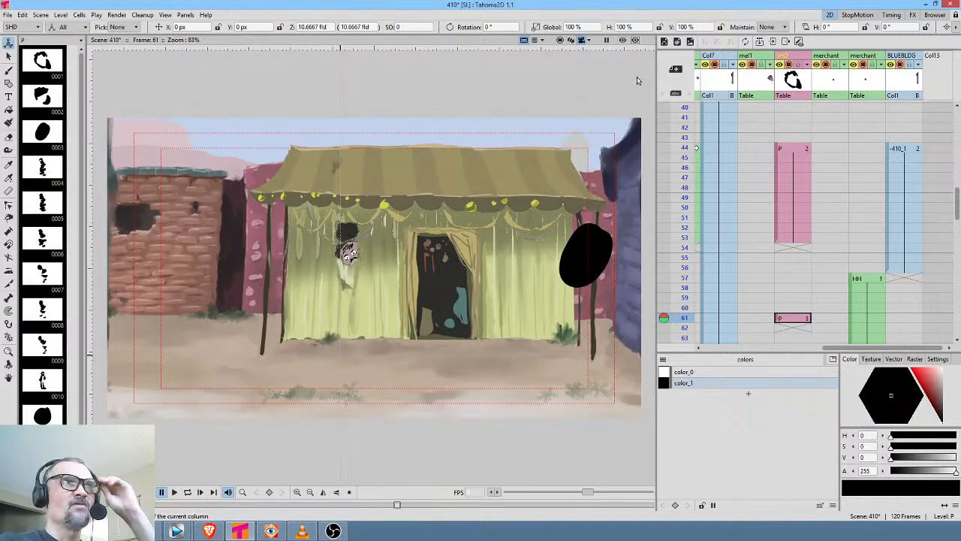
left_click(902, 471)
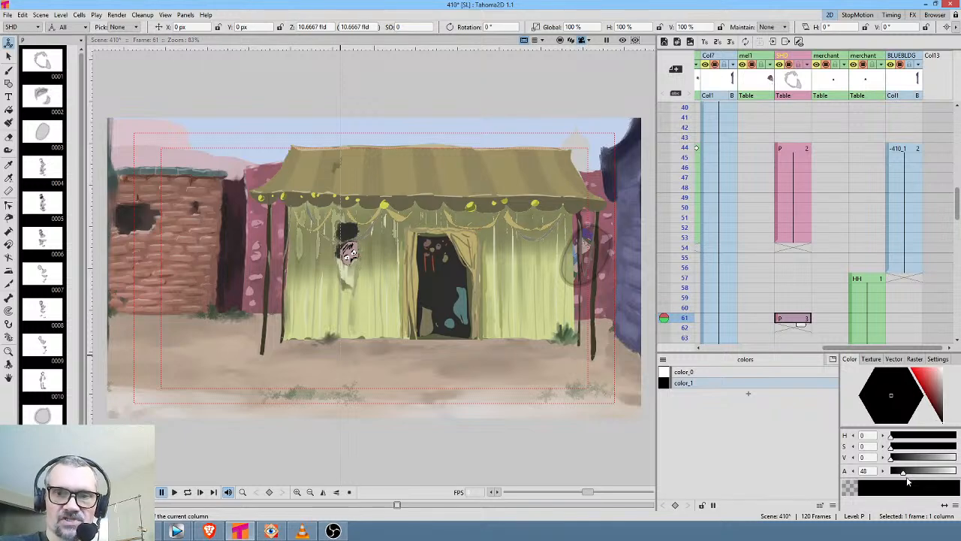
left_click_drag(902, 473, 956, 472)
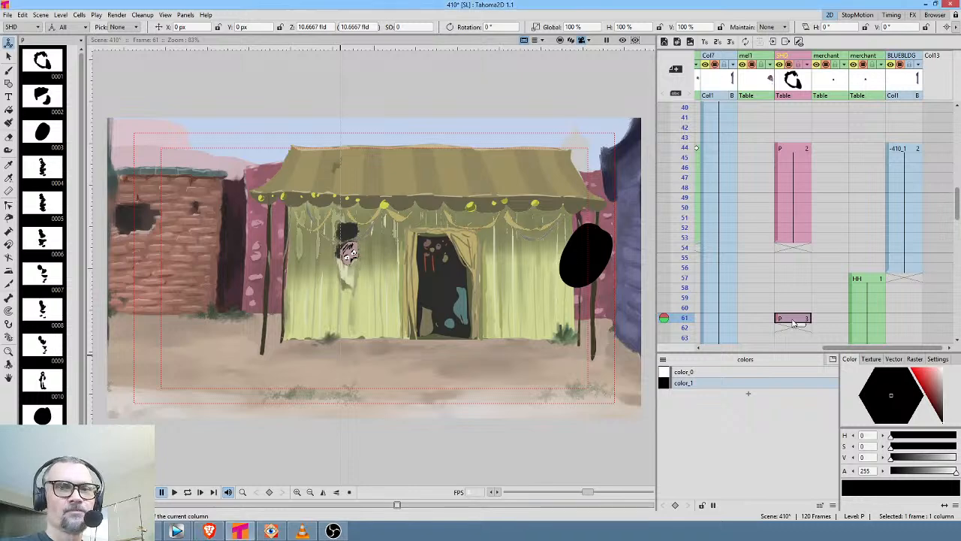
Activate the Brush tool and select the SHD drawing at frame 44
key("b")
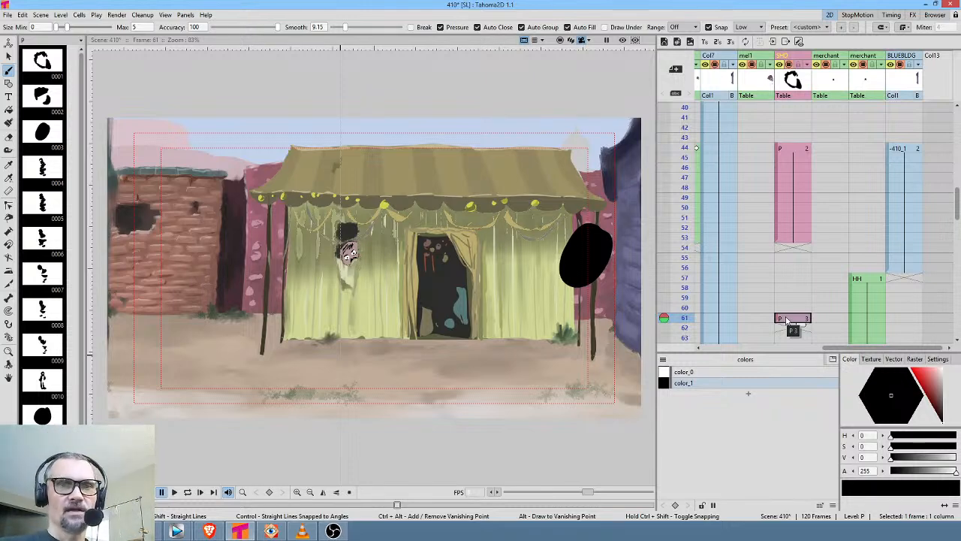
left_click(801, 148)
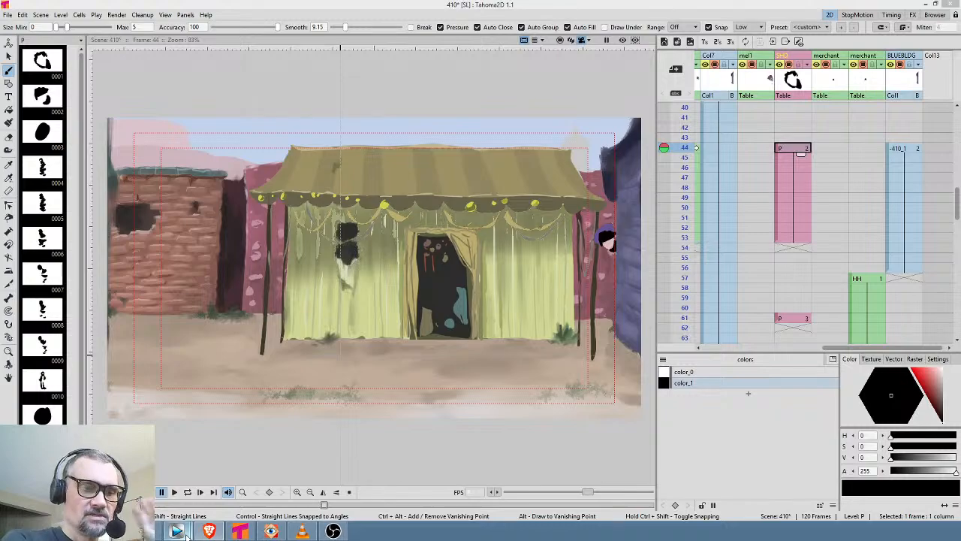
Switch to Krita and look over the brick wall background in -411.png, then return to -412.png
left_click(218, 477)
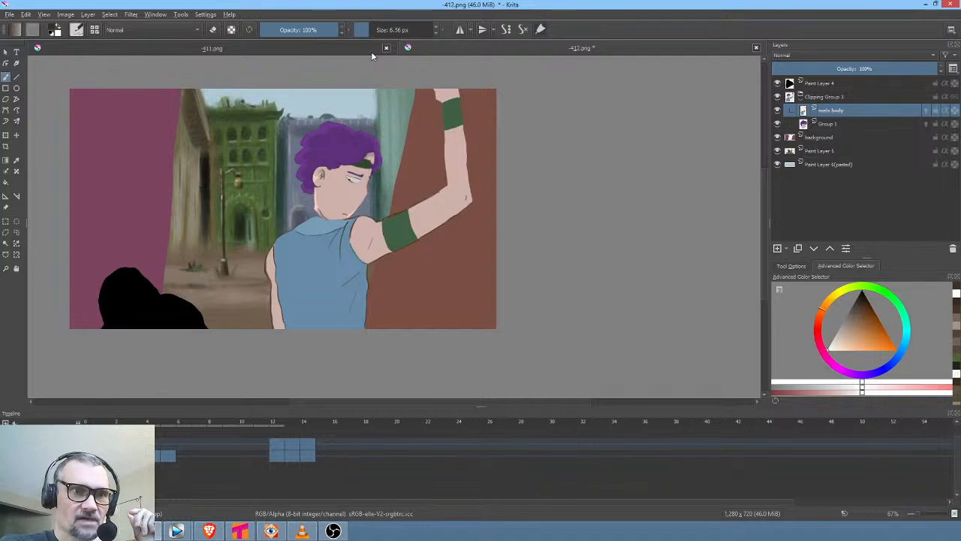
left_click(351, 51)
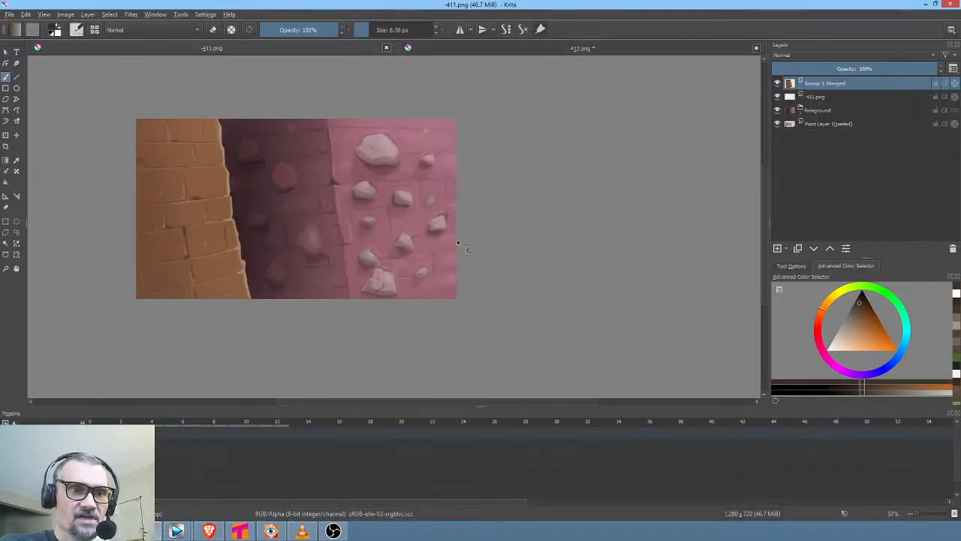
scroll(382, 168, "up", 2)
scroll(575, 197, "down", 1)
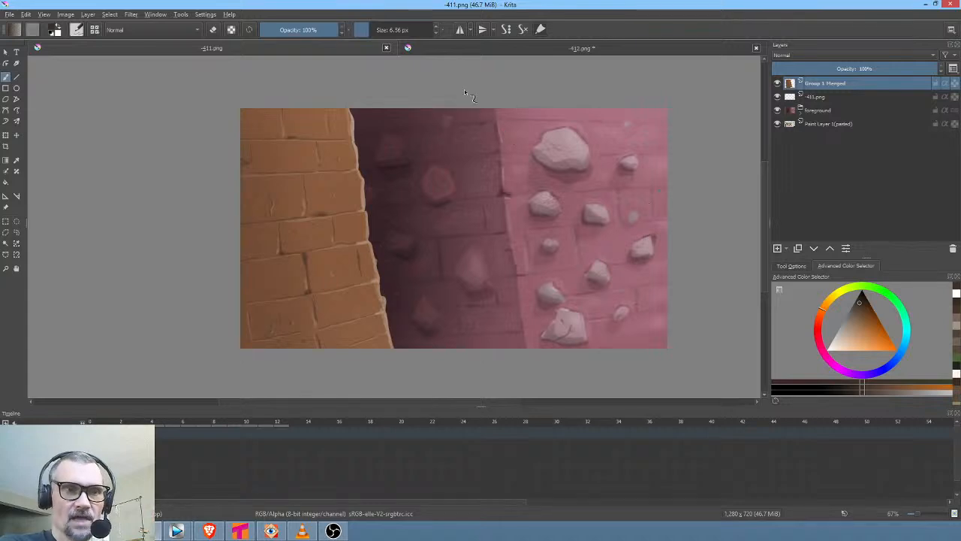
left_click(540, 47)
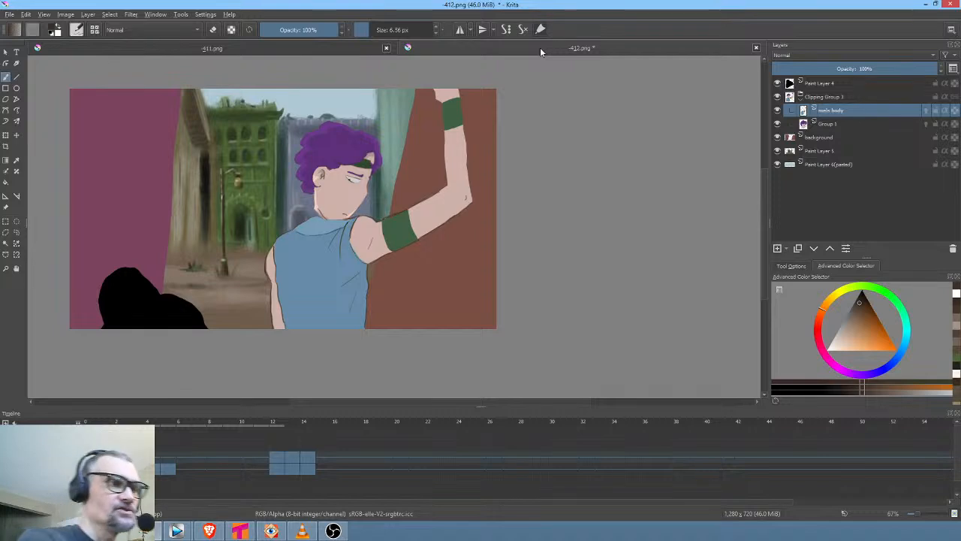
Save -412.png with its alpha channel stored and a Krita file copy alongside it
left_click(10, 15)
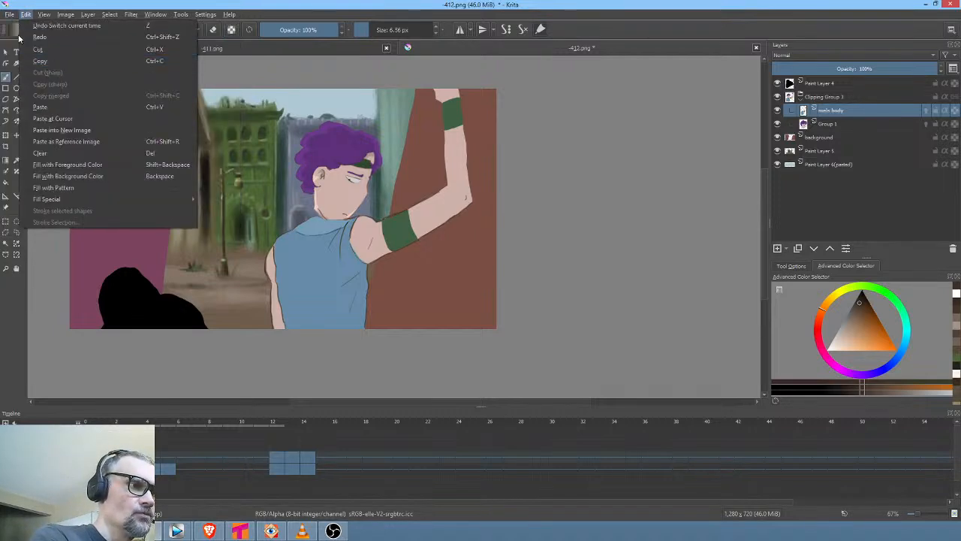
left_click(23, 61)
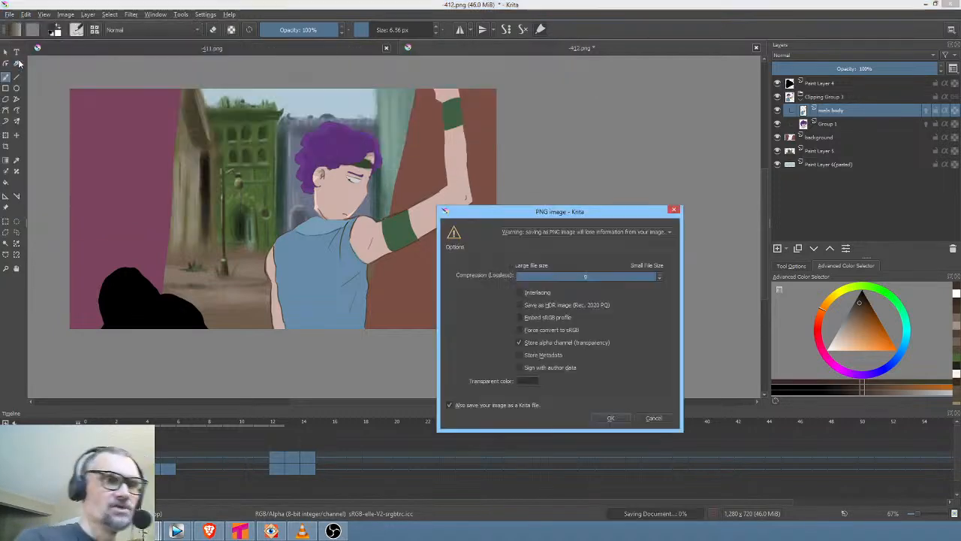
left_click(611, 417)
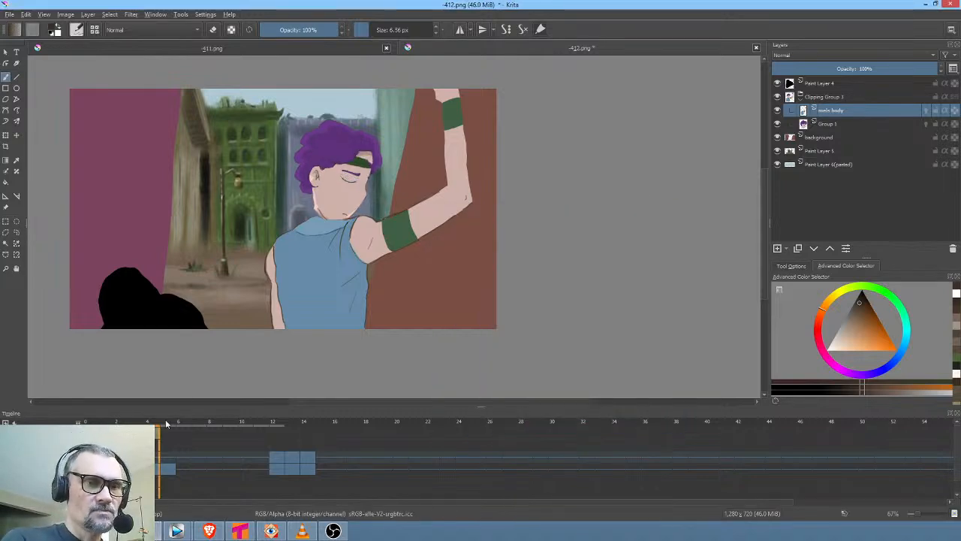
Scrub back to an earlier head pose and toggle Paint Layer 5 off and on to inspect the street background
mouse_move(159, 428)
left_mouse_down()
mouse_move(327, 431)
mouse_move(76, 415)
mouse_move(323, 430)
mouse_move(154, 429)
mouse_move(333, 438)
mouse_move(338, 429)
mouse_move(143, 430)
mouse_move(307, 429)
mouse_move(343, 451)
mouse_move(288, 429)
mouse_move(143, 430)
left_mouse_up()
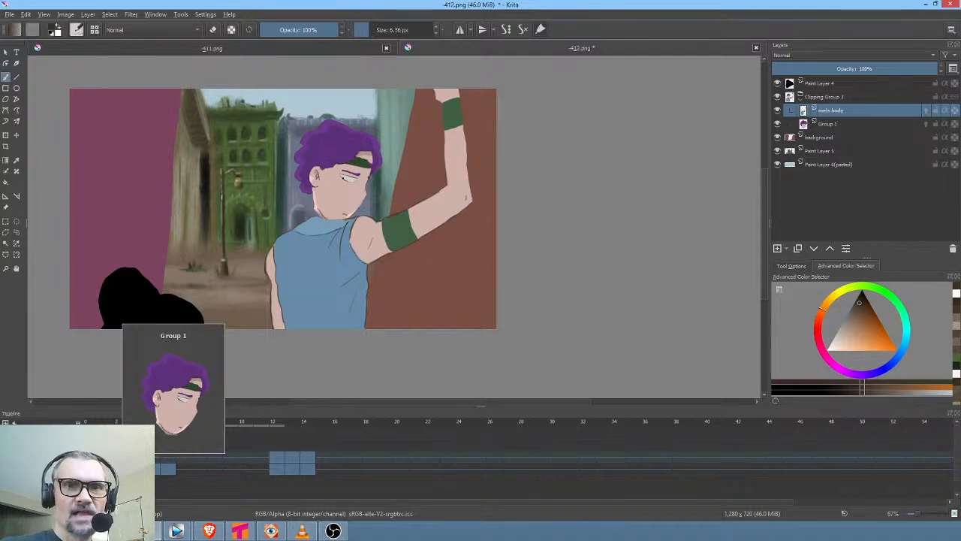
left_click(822, 151)
left_click(778, 151)
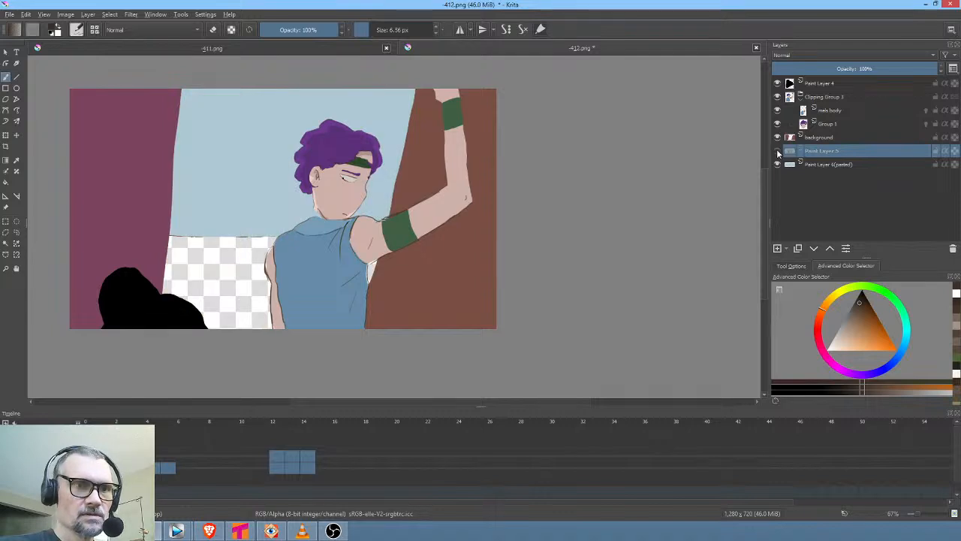
left_click(778, 151)
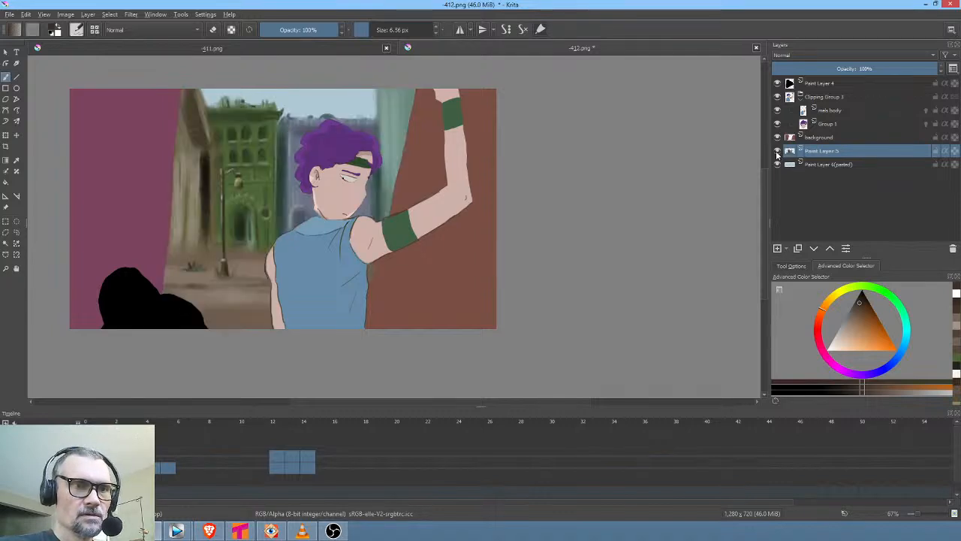
Isolate Paint Layer 6(pasted) and shade the sky's outer edges with a 600 px soft black brush at 24% opacity
left_click(831, 164)
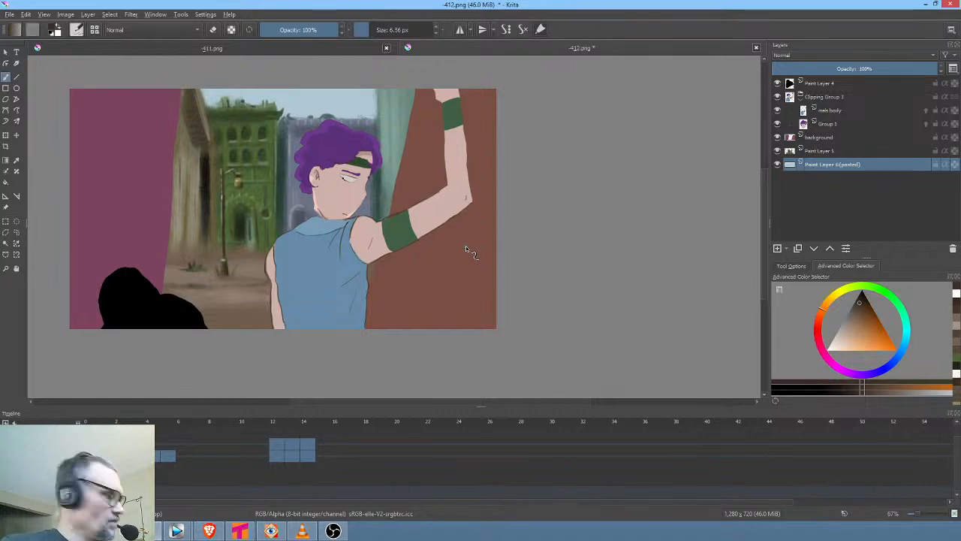
key("Right")
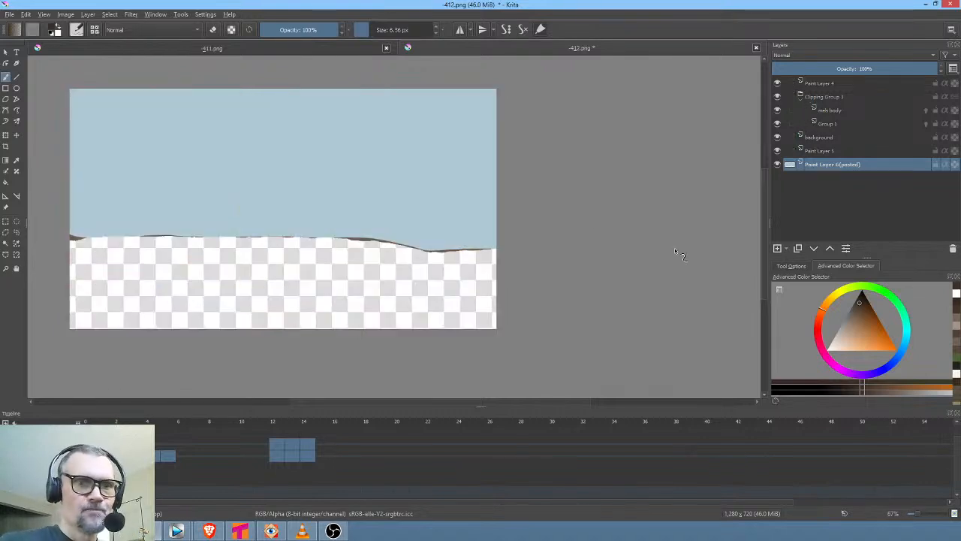
right_click(582, 200)
left_click(612, 134)
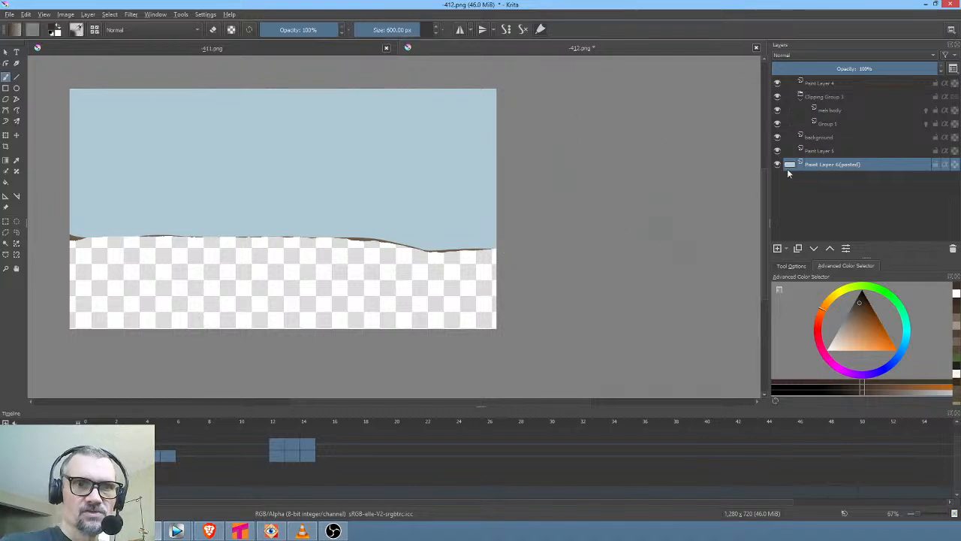
left_click(862, 293)
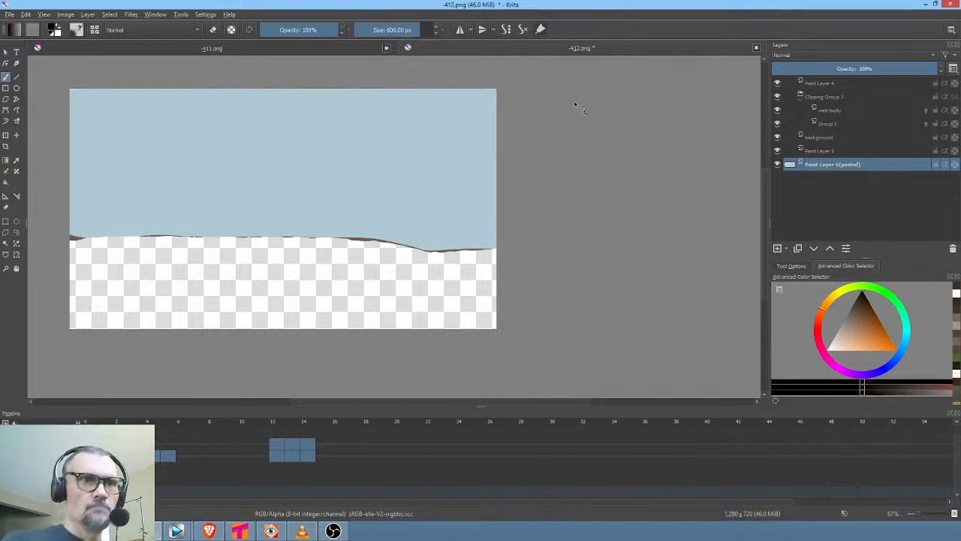
left_click_drag(325, 23, 278, 29)
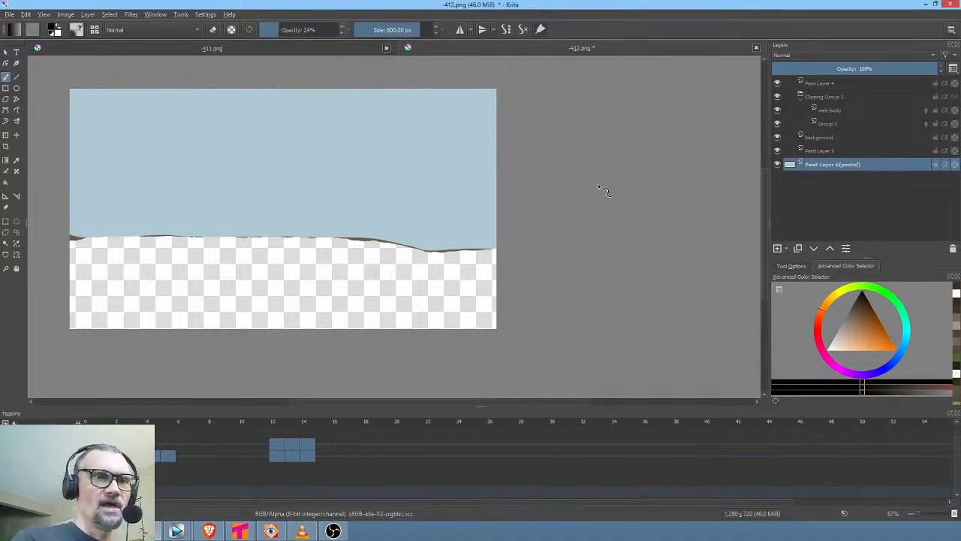
mouse_move(589, 188)
left_mouse_down()
mouse_move(540, 133)
mouse_move(448, 87)
mouse_move(308, 71)
mouse_move(136, 115)
mouse_move(28, 216)
mouse_move(29, 185)
mouse_move(207, 96)
mouse_move(431, 97)
mouse_move(555, 210)
mouse_move(503, 160)
mouse_move(115, 142)
mouse_move(28, 177)
left_mouse_up()
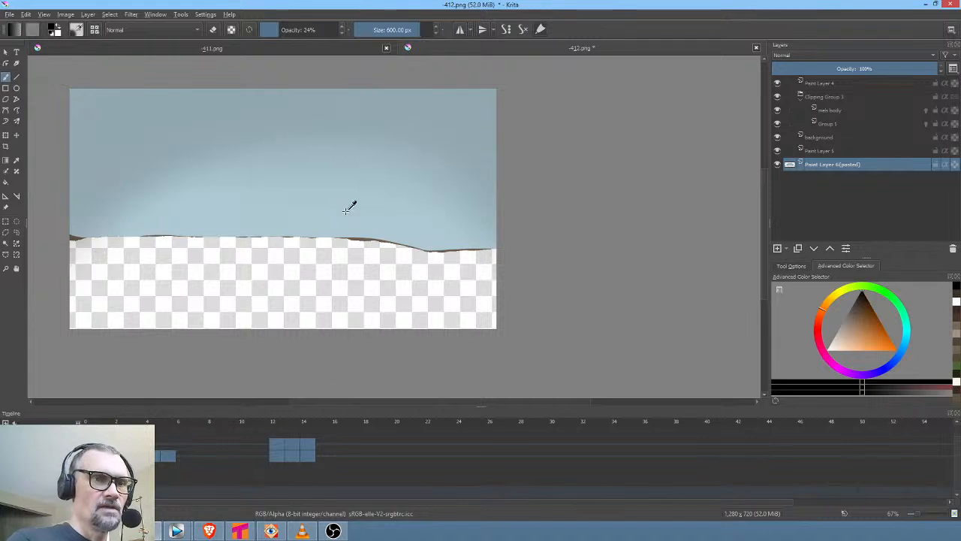
Sample the pale blue sky colour, brush it over the middle of the sky, undo the last stroke and leave the isolated view
left_click(377, 223, "ctrl")
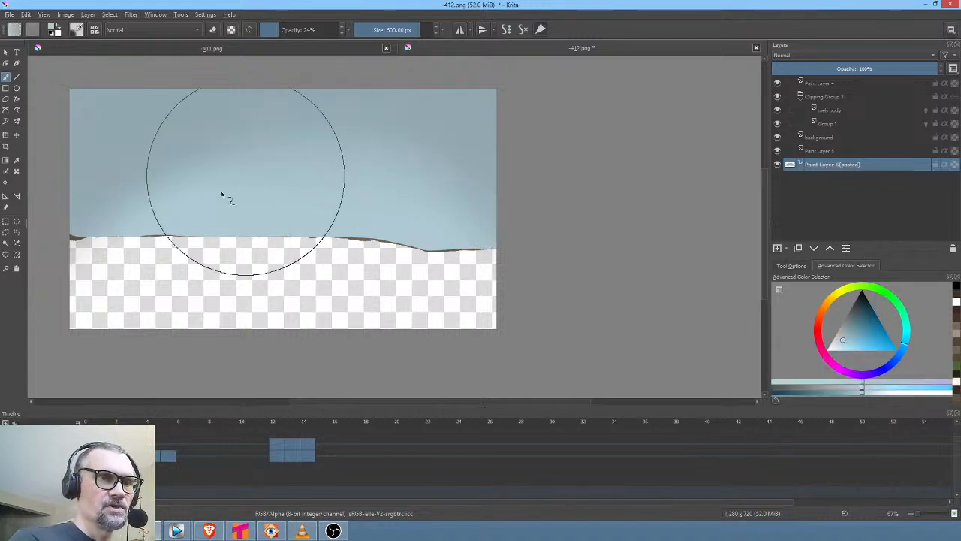
mouse_move(328, 168)
left_mouse_down()
mouse_move(378, 213)
mouse_move(356, 171)
mouse_move(220, 200)
mouse_move(270, 173)
mouse_move(411, 233)
mouse_move(324, 193)
left_mouse_up()
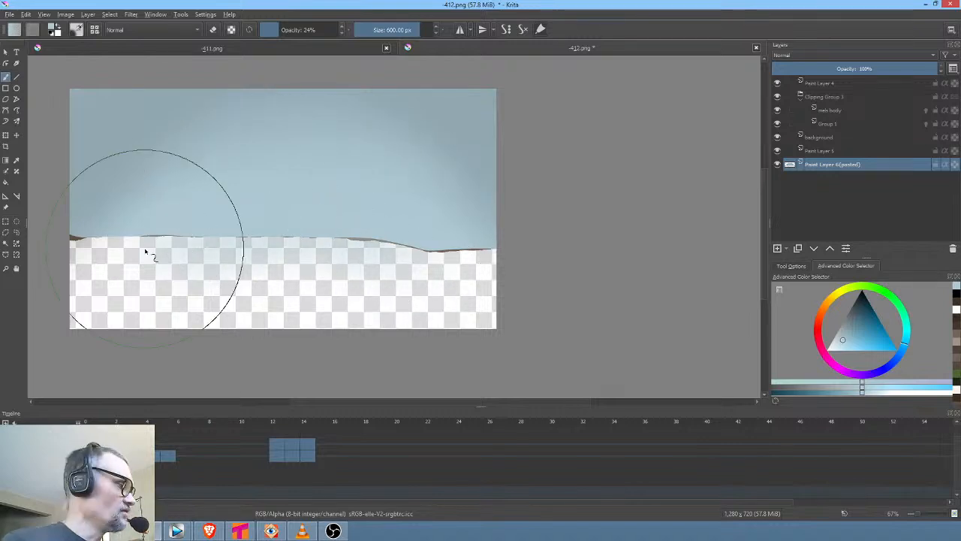
key("ctrl+z")
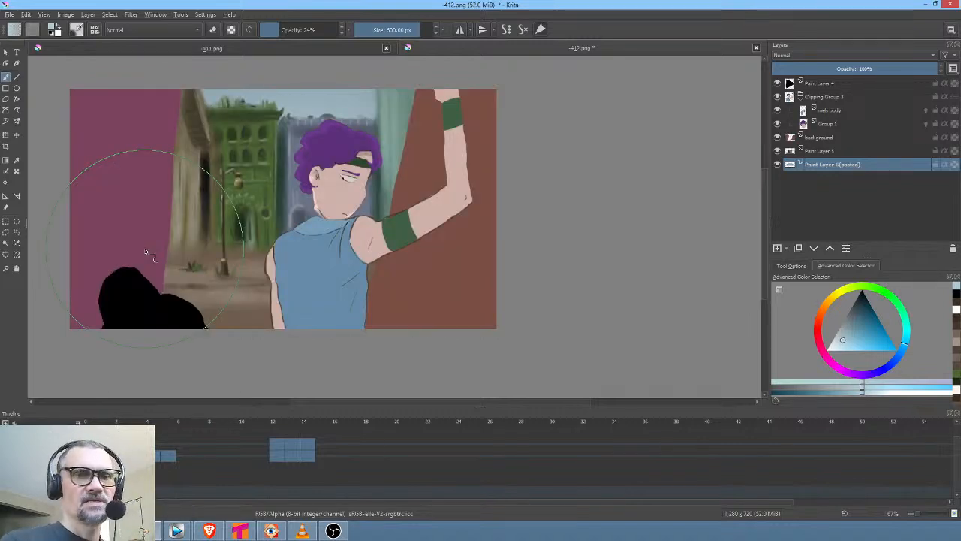
Paint faint white clouds across the visible sky with the cloud-shaped brush at 12% opacity
key("i")
key("i")
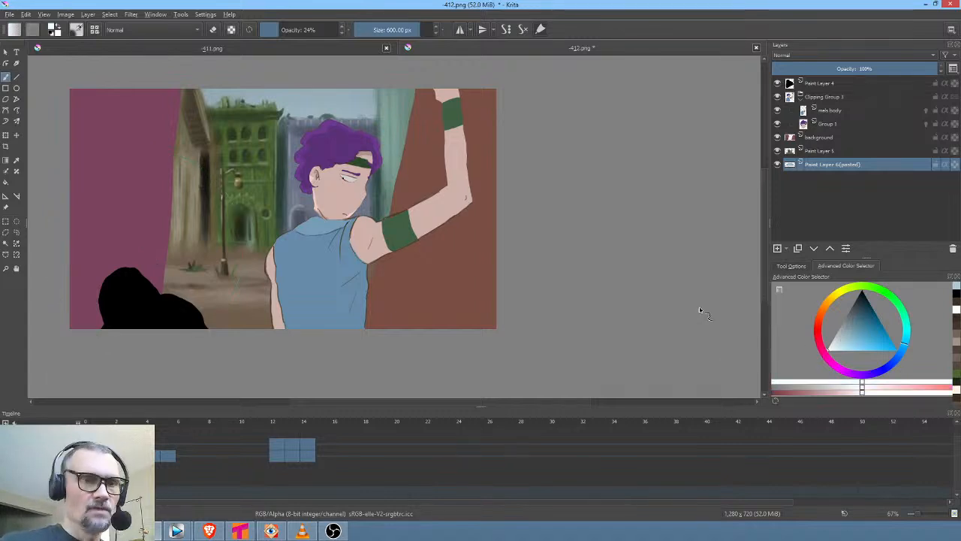
right_click(594, 207)
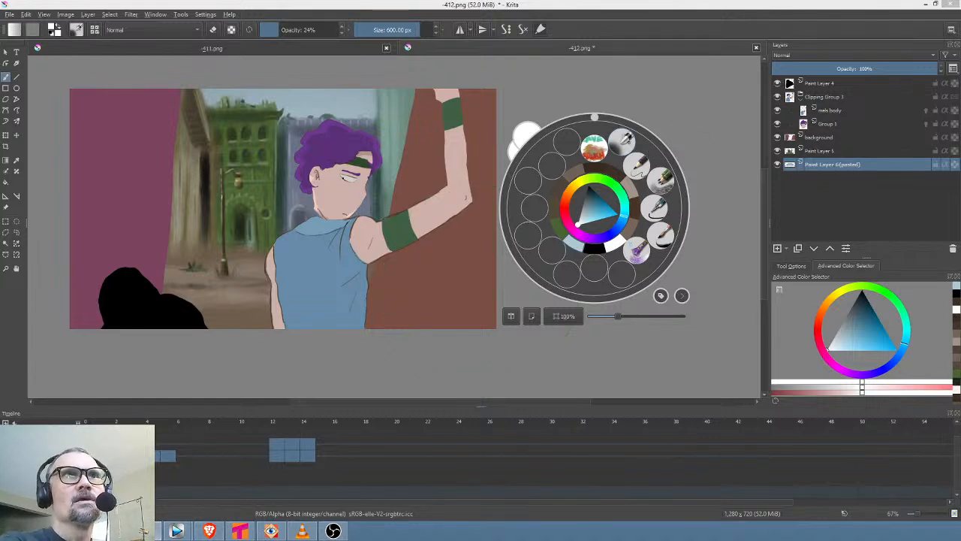
key("slash")
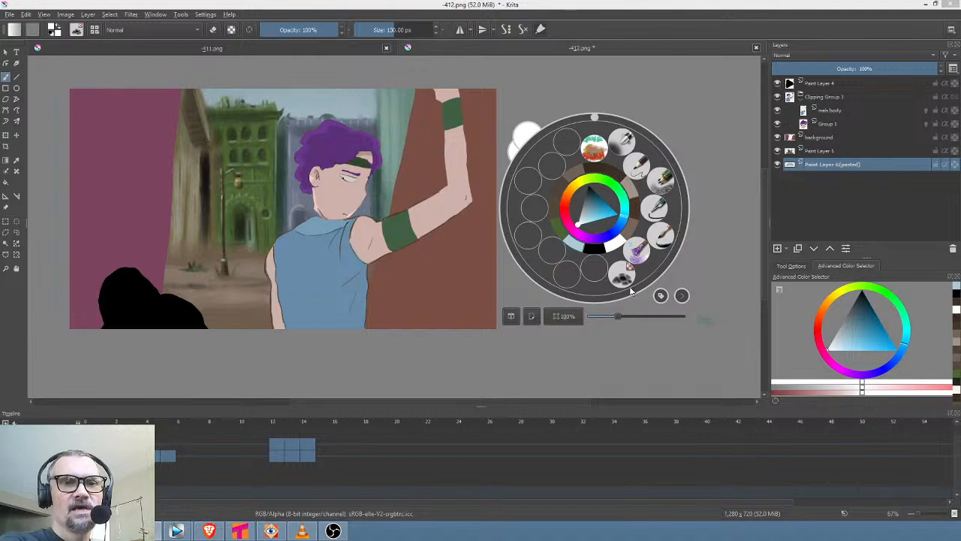
right_click(616, 278)
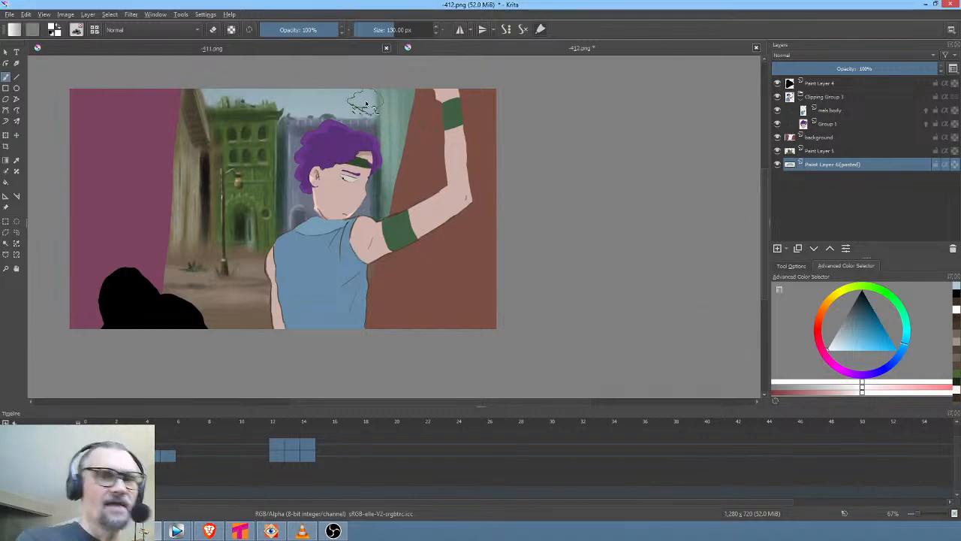
left_click(838, 349)
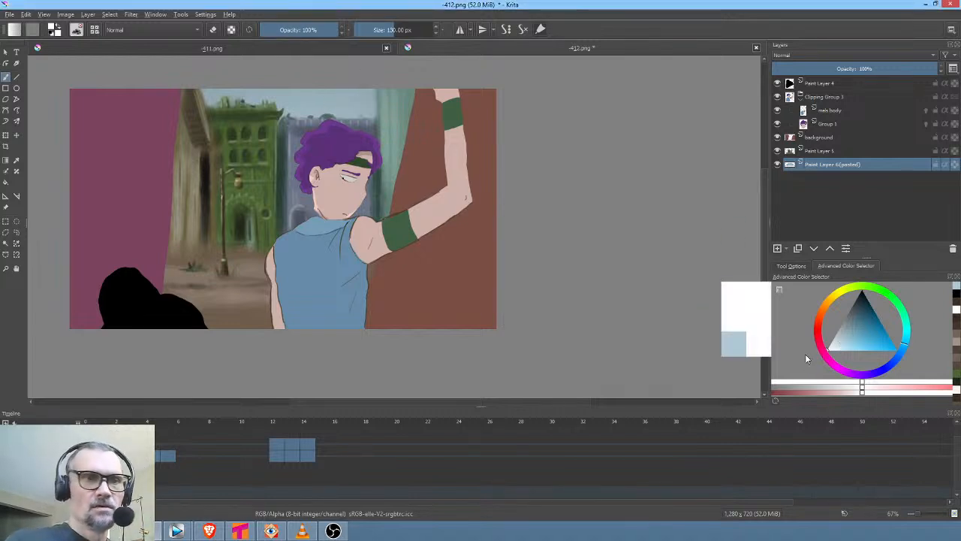
left_click(266, 31)
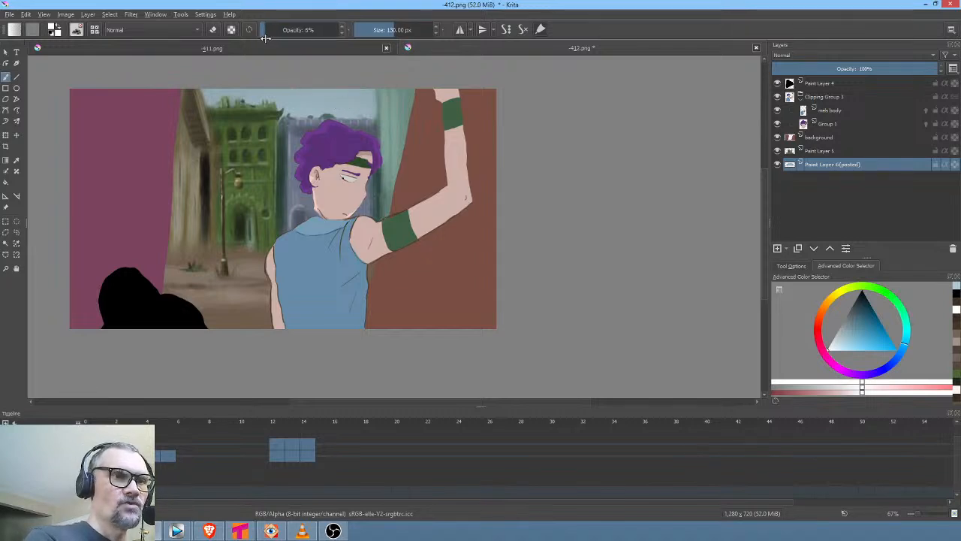
left_click(269, 32)
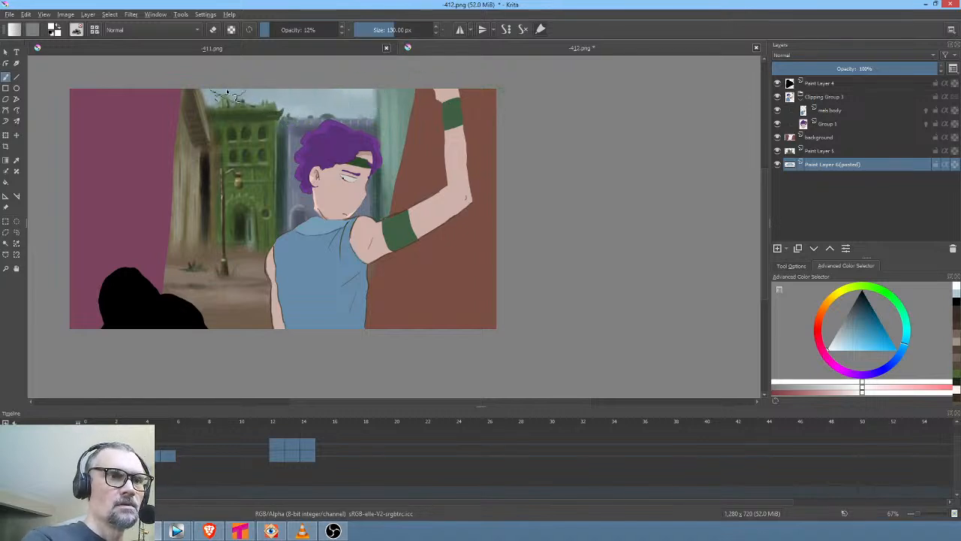
mouse_move(227, 92)
left_mouse_down()
mouse_move(262, 93)
mouse_move(286, 85)
left_mouse_up()
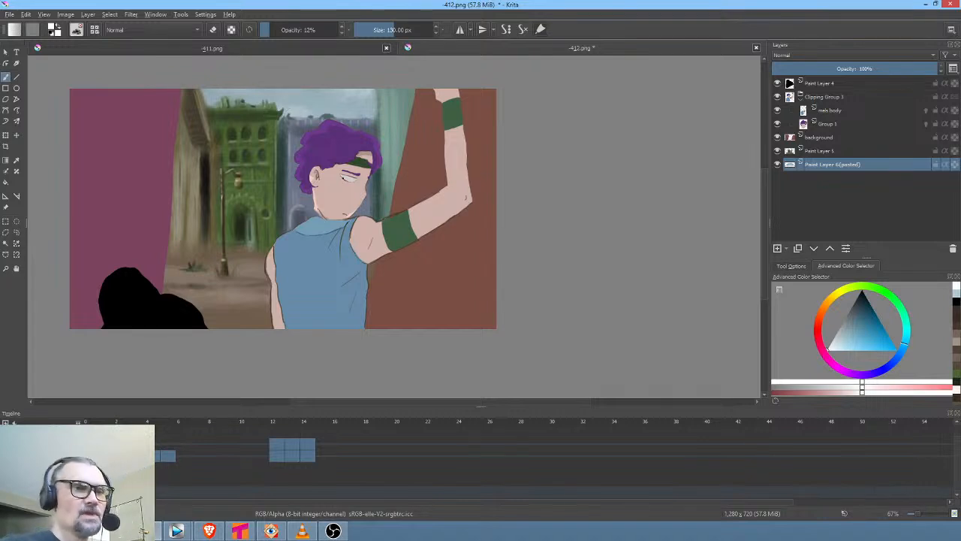
left_click_drag(532, 169, 654, 185)
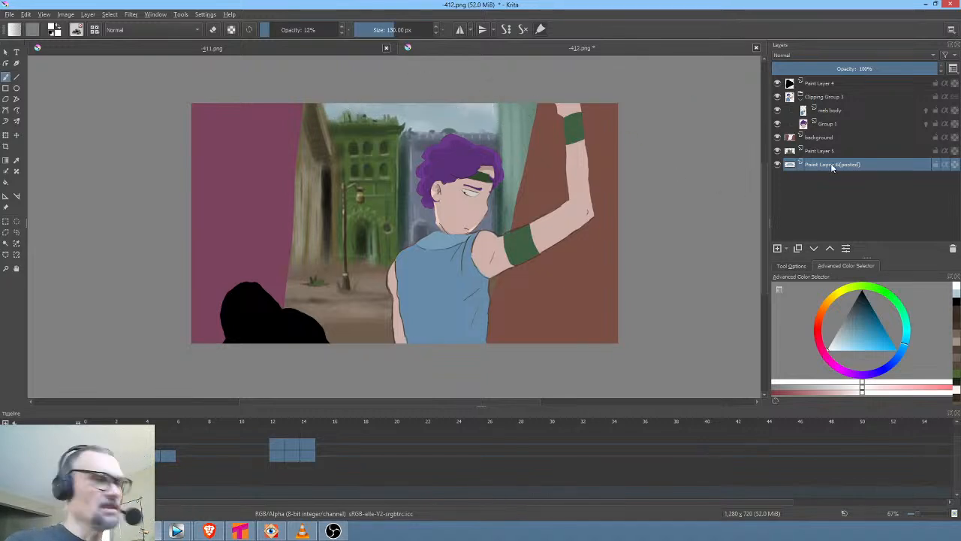
Apply a Color Adjustment to Paint Layer 6(pasted), raising the midpoints of the Saturation and Lightness curves to an output of about 68
mouse_move(832, 166)
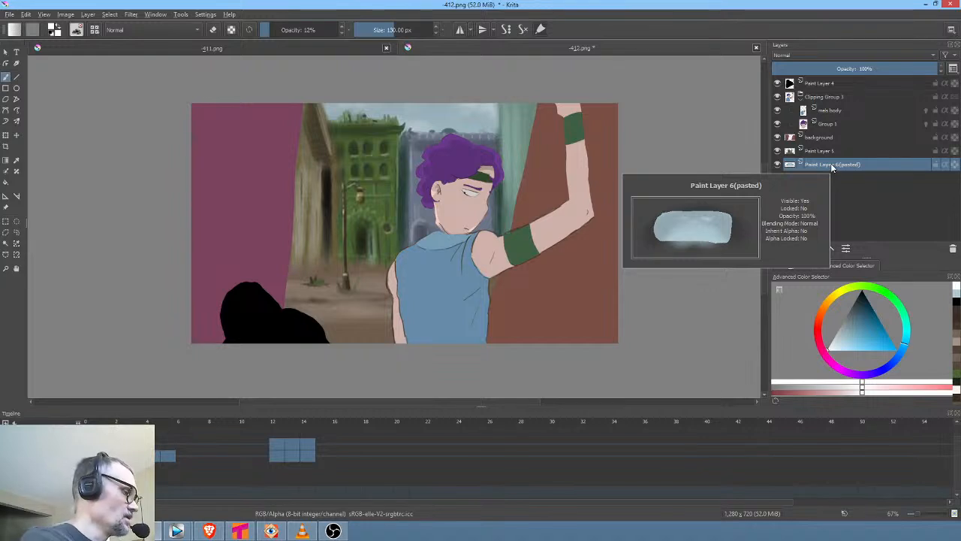
key("ctrl+m")
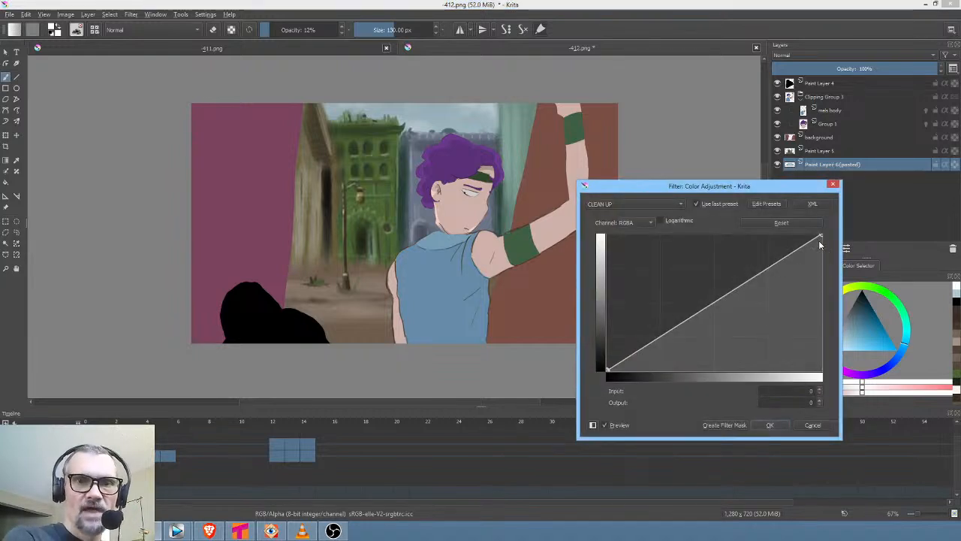
left_click(643, 226)
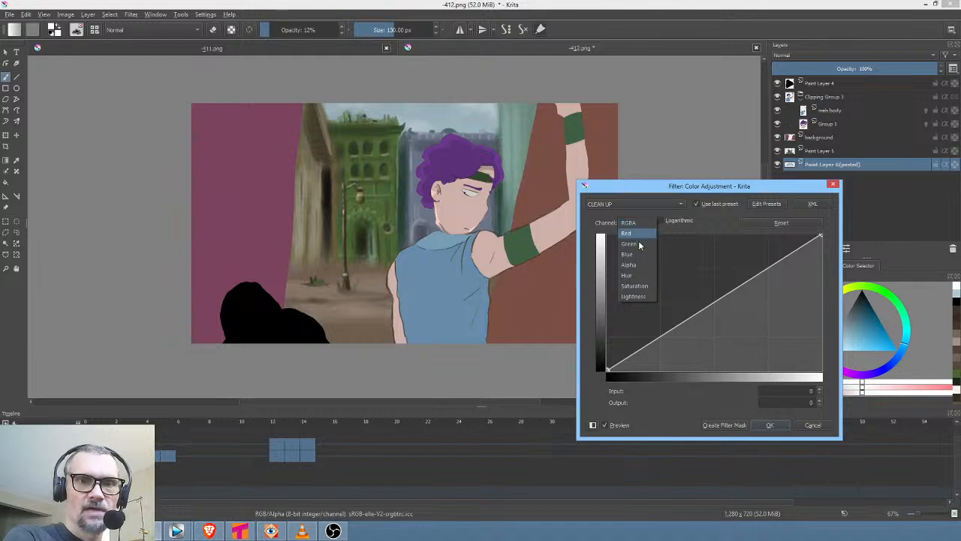
left_click(633, 283)
left_click_drag(723, 310, 703, 277)
left_click(651, 223)
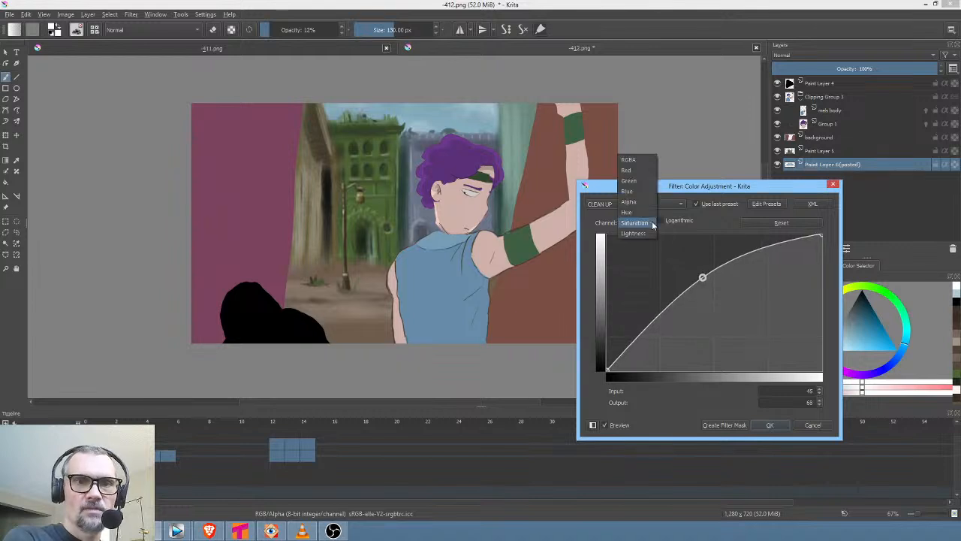
left_click(648, 232)
left_click_drag(723, 292, 712, 277)
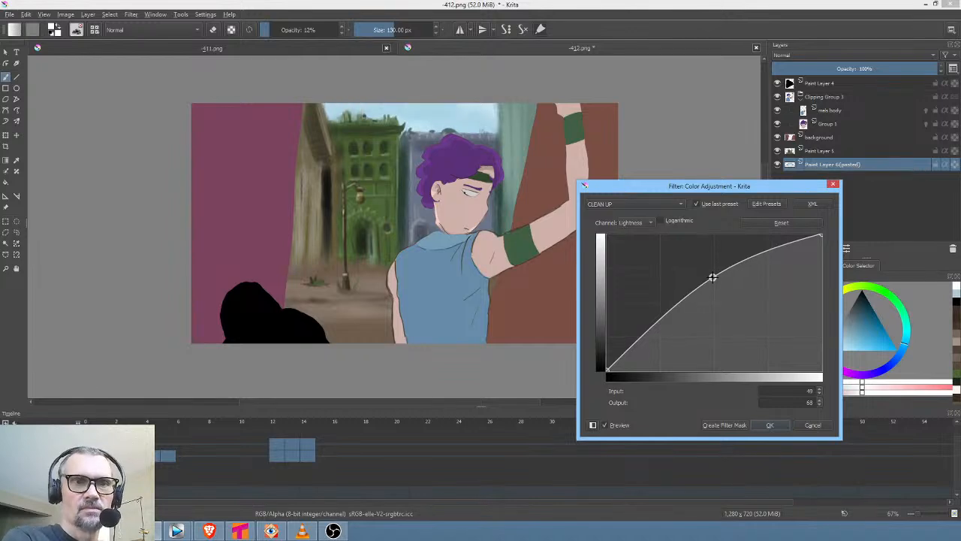
left_click(770, 425)
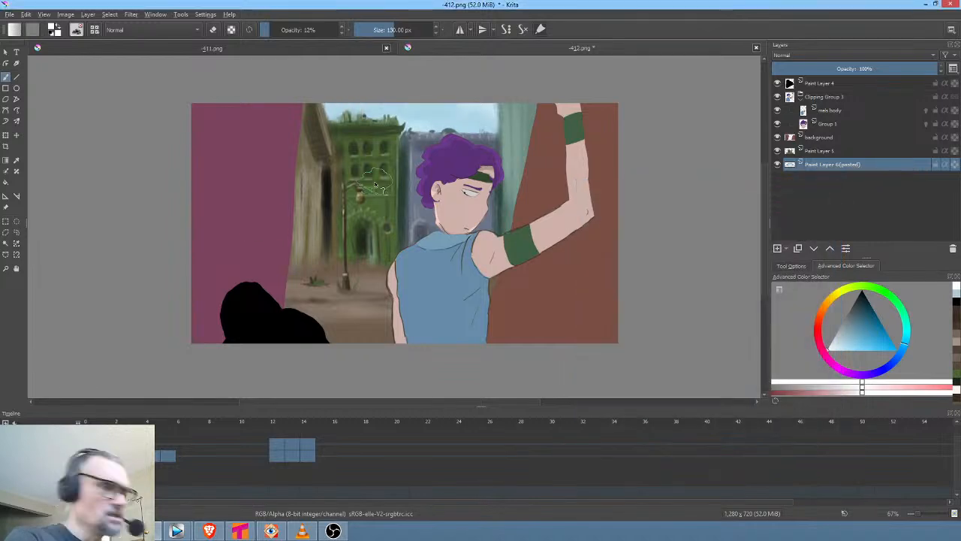
Save the recoloured sky to -412.png, keeping the alpha channel and also saving a Krita file
key("ctrl+s")
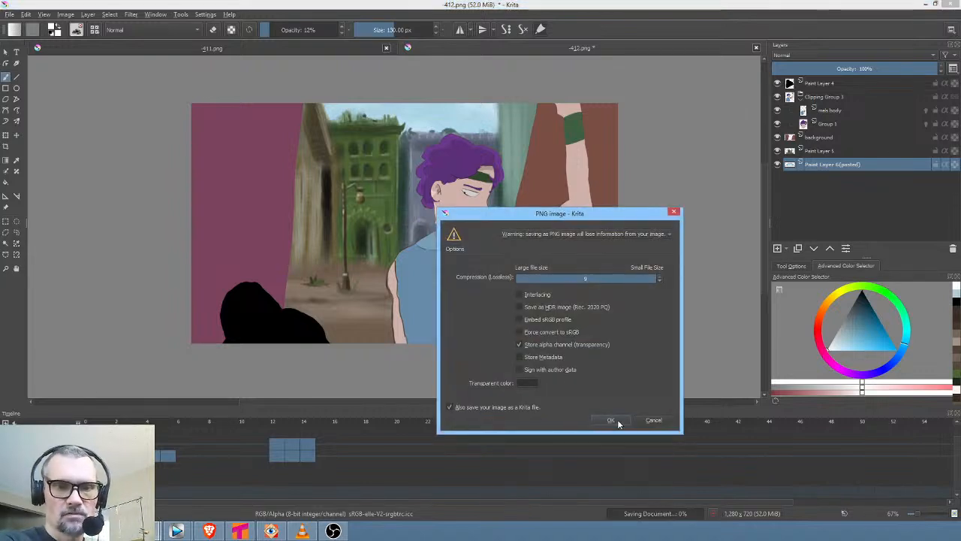
left_click(611, 420)
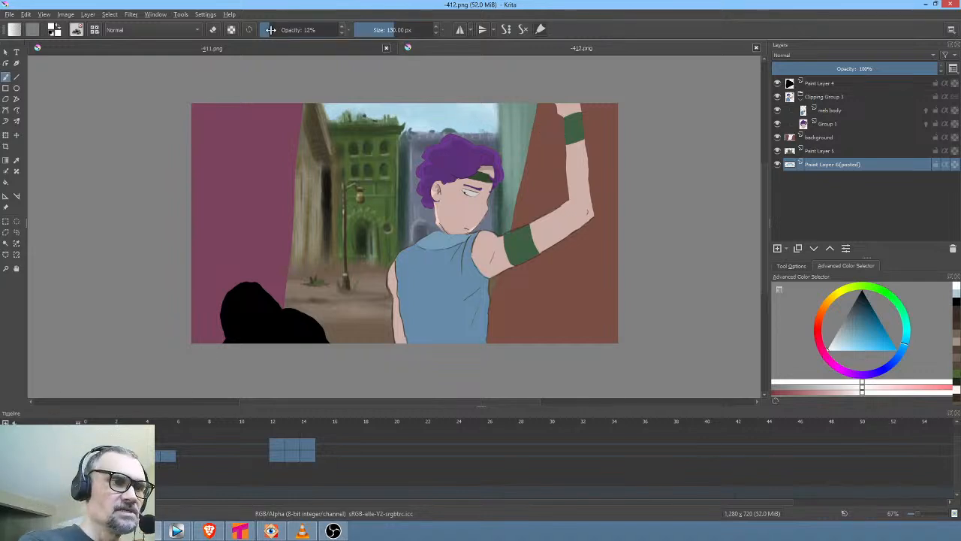
Restore the brush opacity to 100%, go back to frame 0 and switch to the 4 px brush preset
left_click_drag(271, 29, 383, 23)
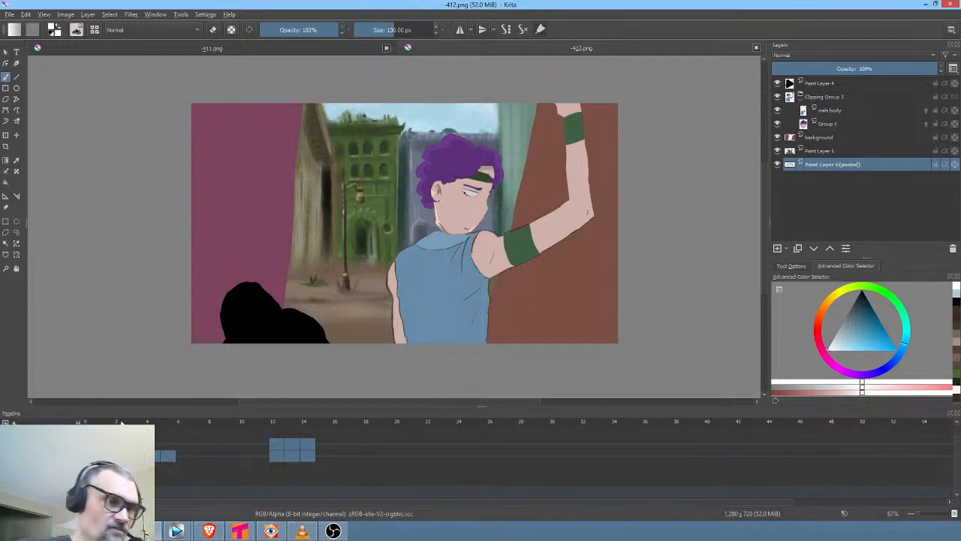
left_click(87, 422)
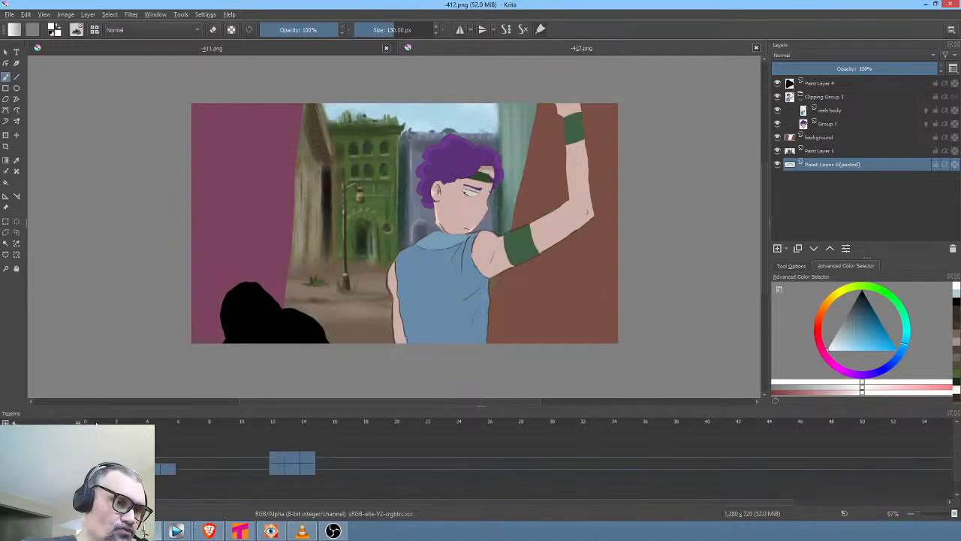
right_click(655, 255)
left_click(702, 216)
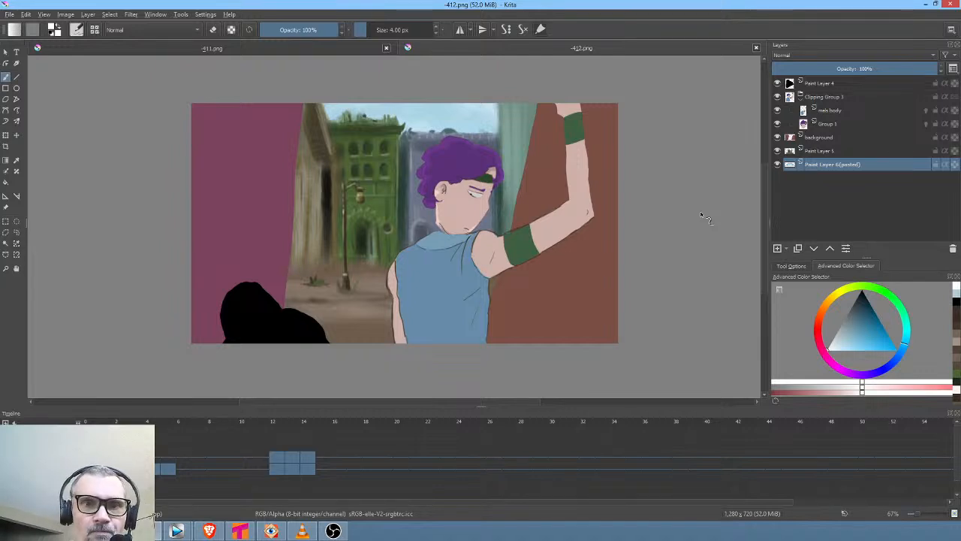
Select the background layer, zoom the timeline out to show more frames, and hide the layer to inspect the street behind it
left_click(844, 137)
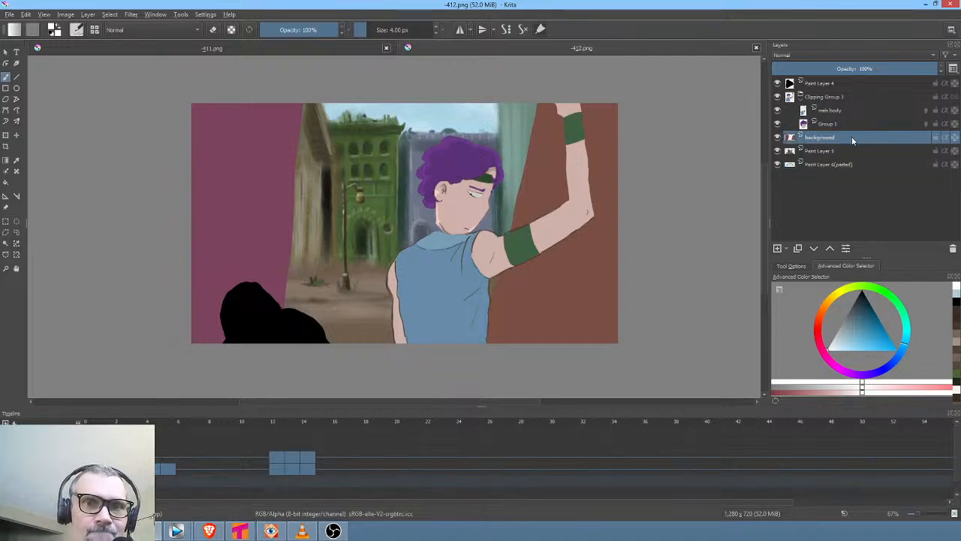
mouse_move(855, 132)
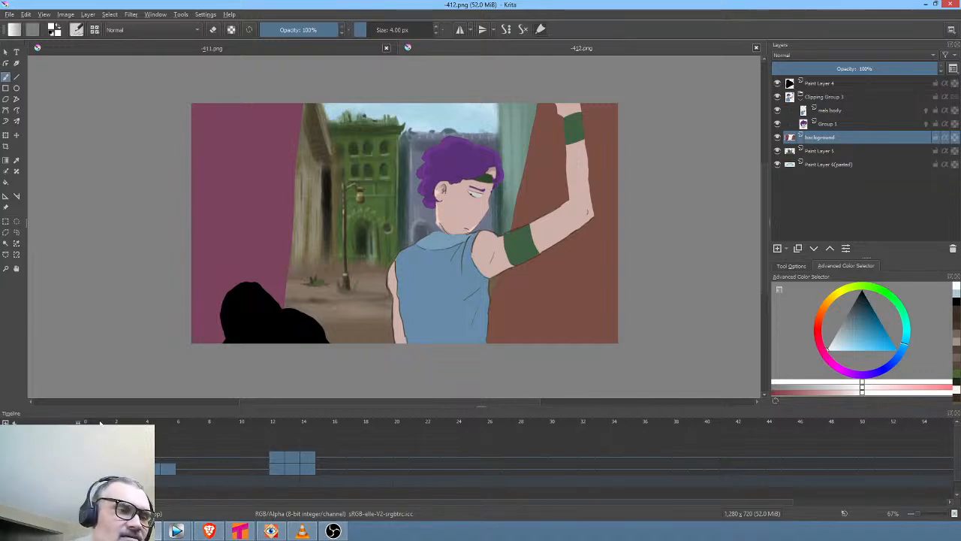
mouse_move(100, 422)
left_mouse_down()
mouse_move(354, 425)
mouse_move(286, 435)
mouse_move(113, 431)
left_mouse_up()
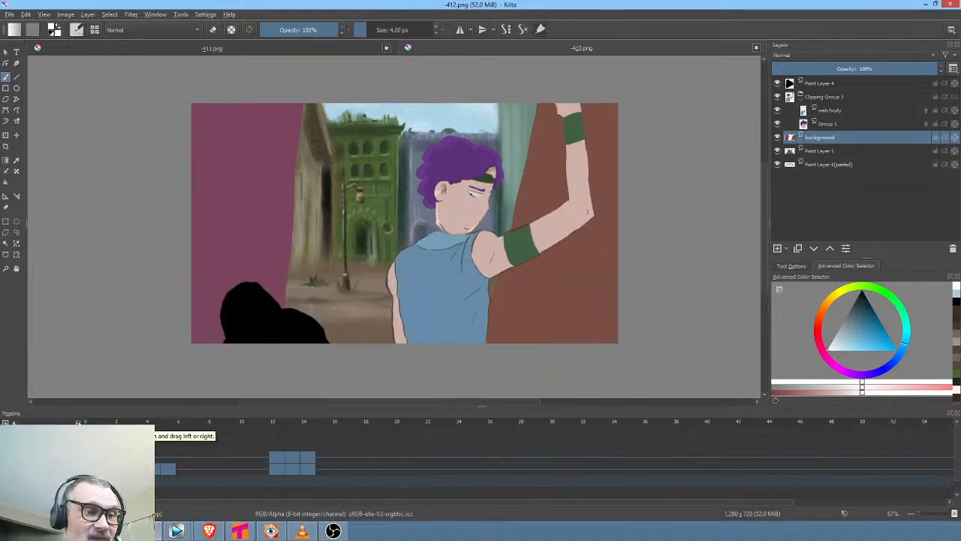
left_click_drag(78, 422, 67, 424)
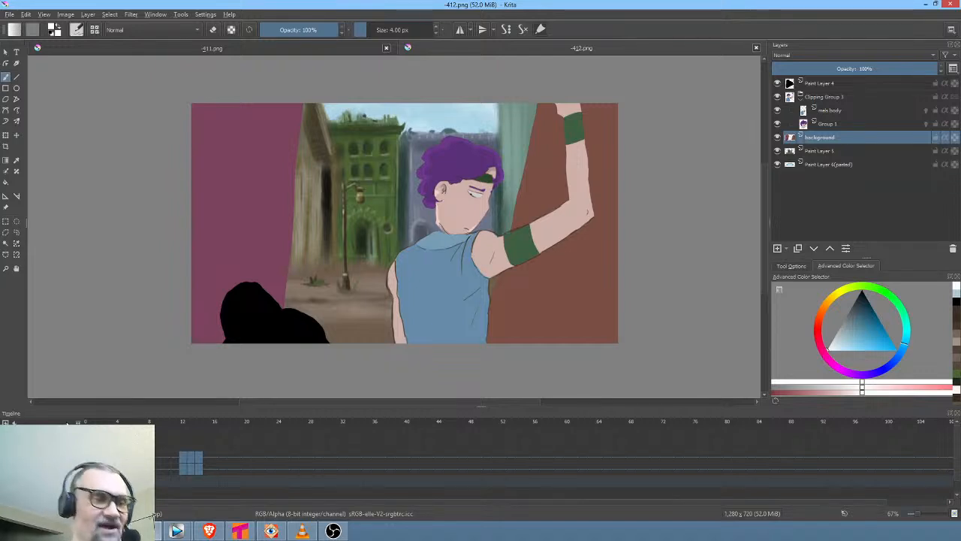
left_click_drag(176, 447, 150, 447)
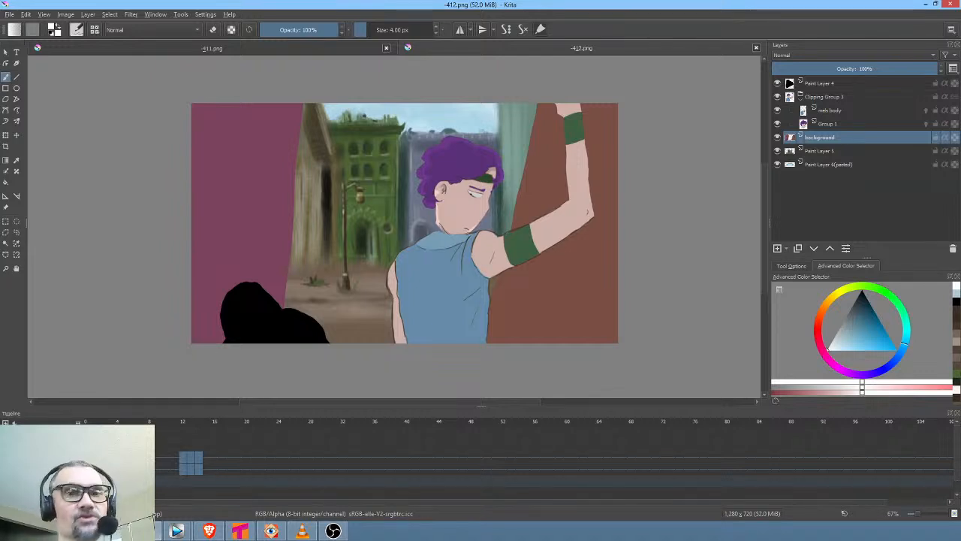
left_click(780, 138)
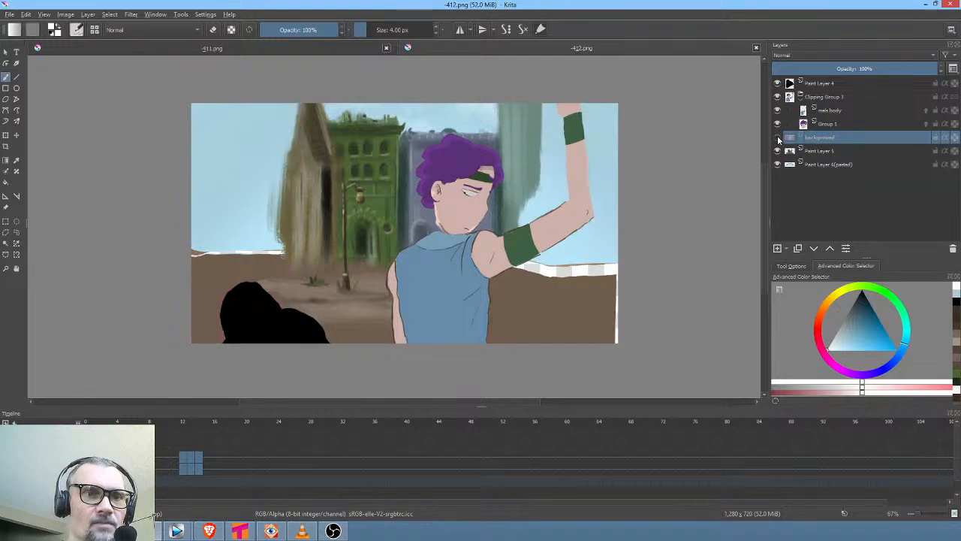
Show the background layer again, select Paint Layer 5 and toggle its visibility to check what it contains
left_click(780, 138)
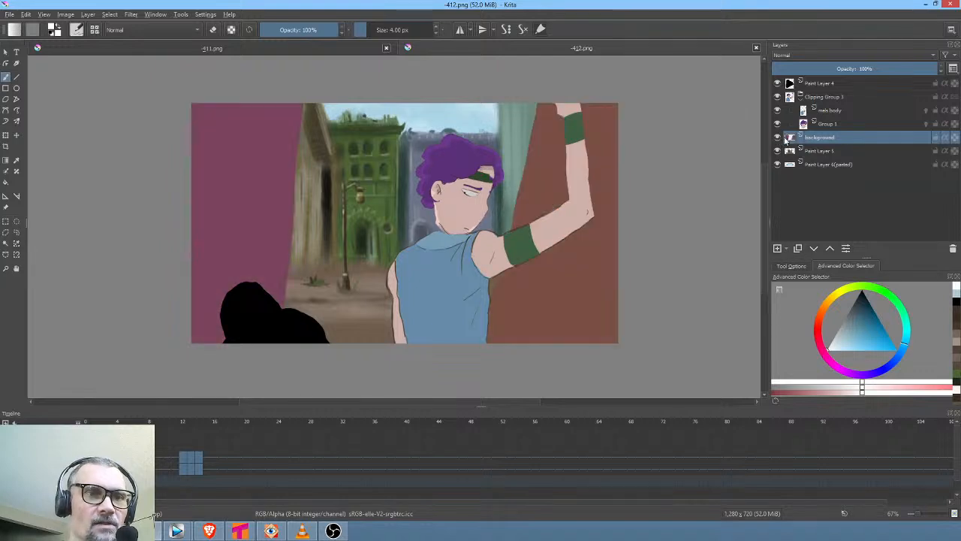
left_click(828, 148)
left_click(778, 151)
left_click(777, 151)
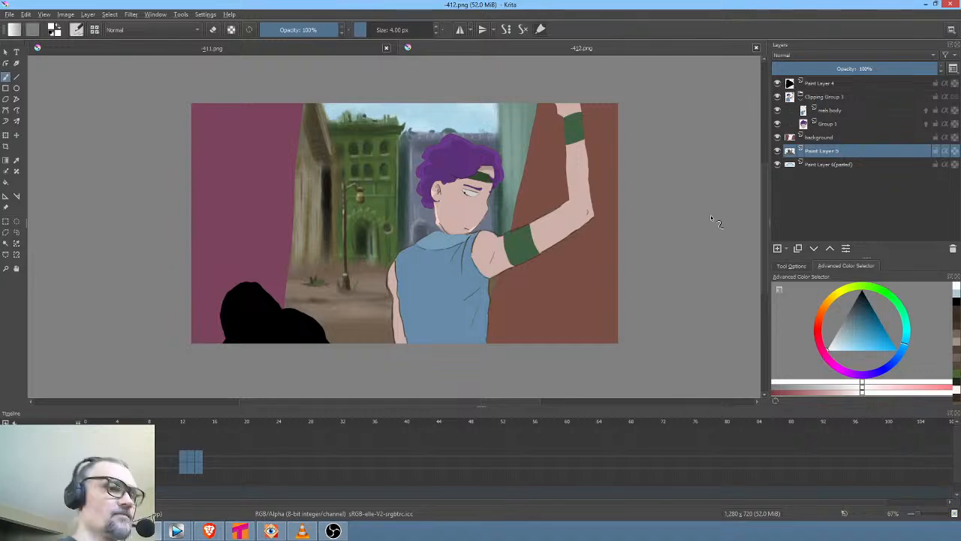
Paint small pale grey-green highlights and details around the green building's doorway and windows on Paint Layer 5
key("1")
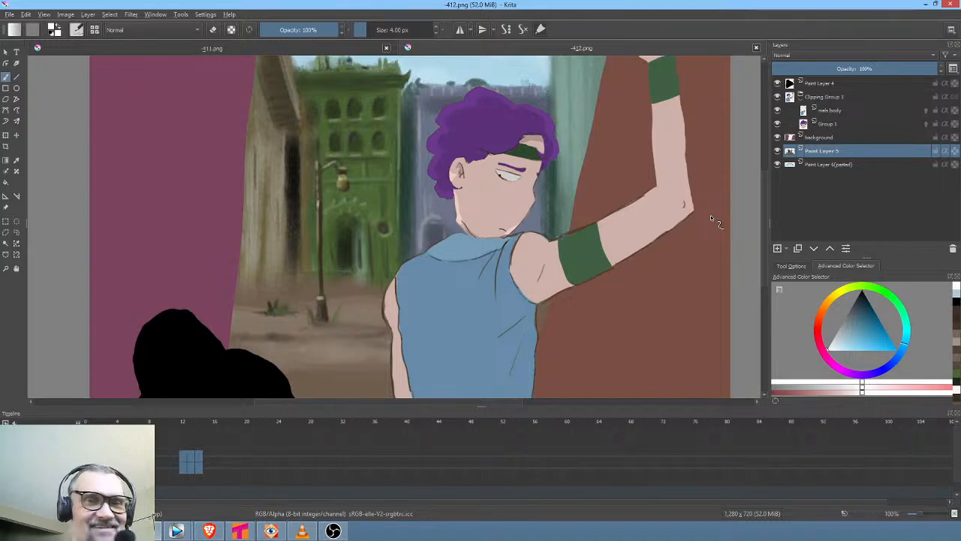
right_click(590, 187)
right_click(631, 171)
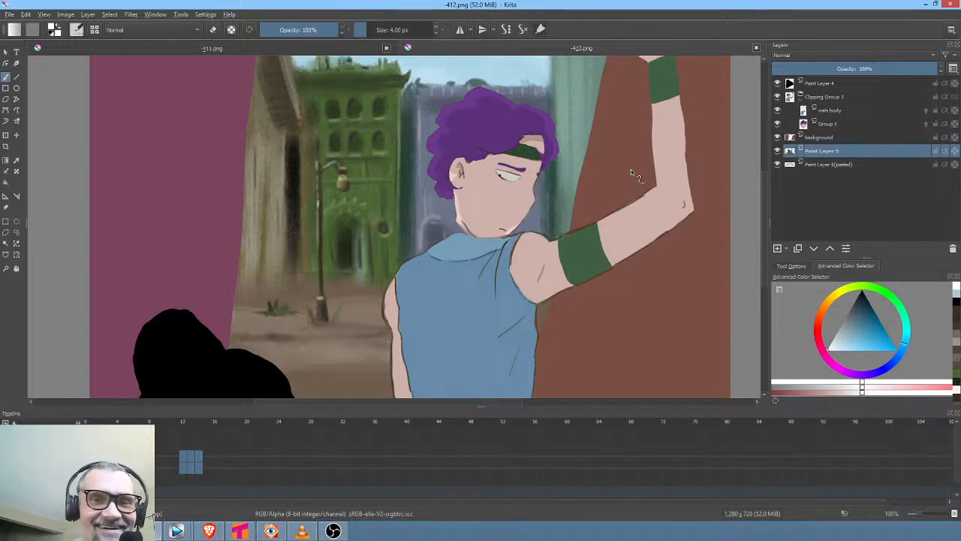
left_click(376, 195, "ctrl")
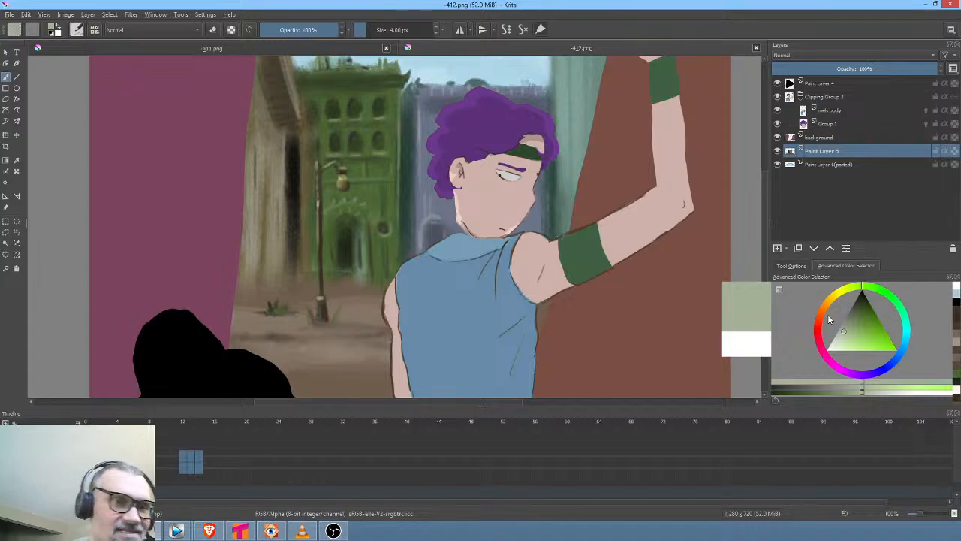
left_click(356, 198)
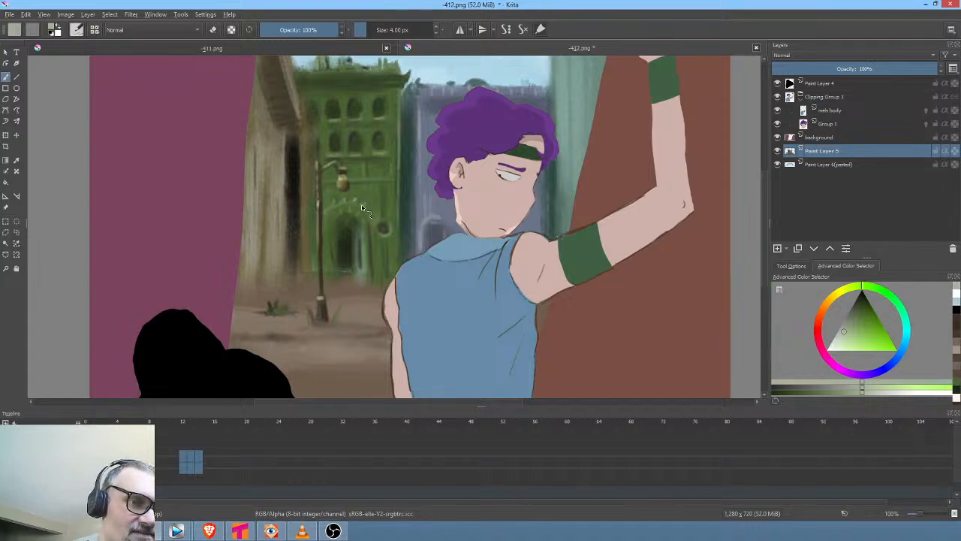
left_click_drag(334, 204, 335, 209)
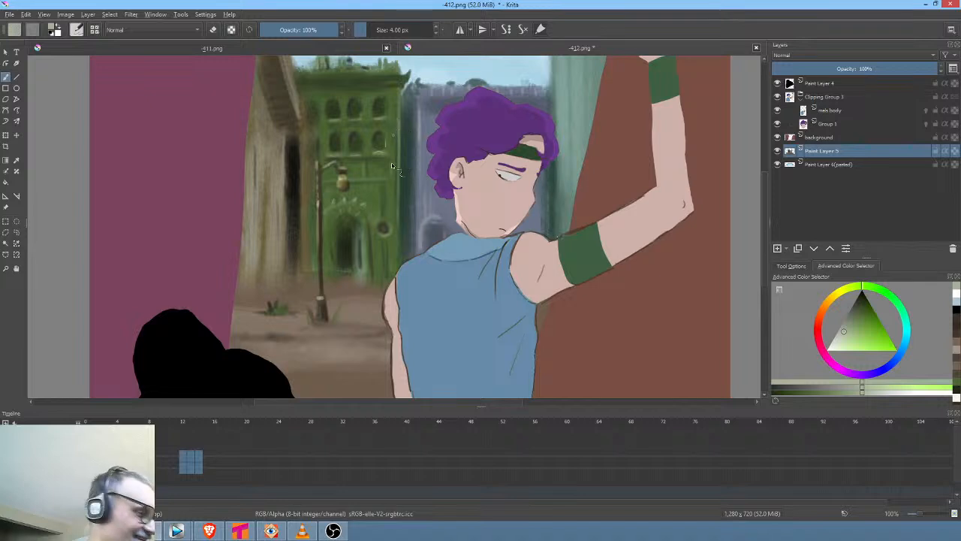
left_click_drag(393, 208, 395, 207)
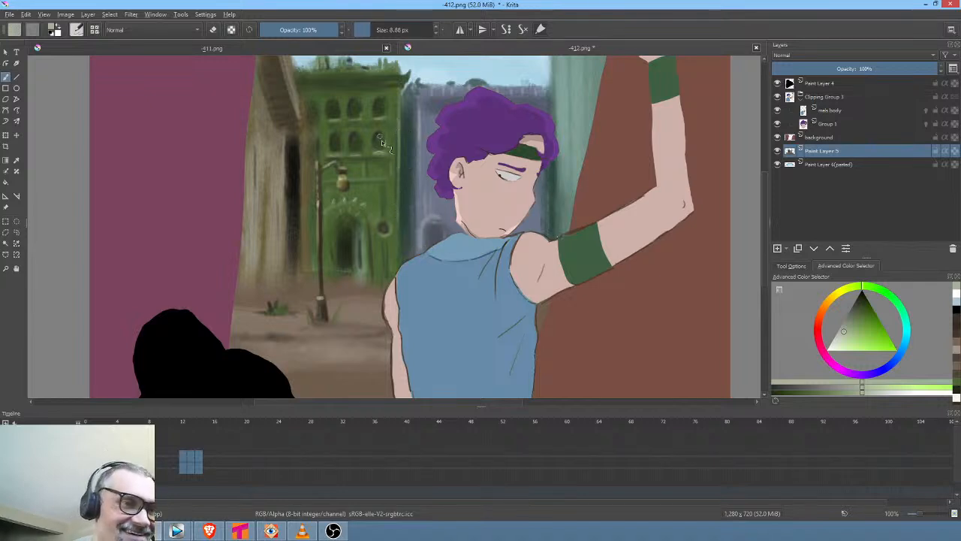
left_click_drag(379, 141, 376, 141)
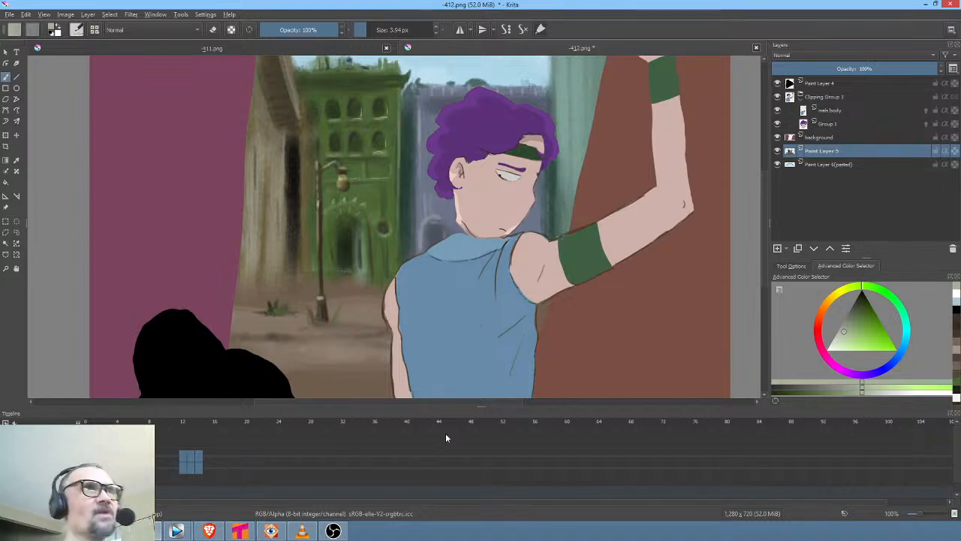
Select the background layer, switch to Vegas Pro to examine shot 411's stone-studded wall as reference, and return to Krita
mouse_move(445, 433)
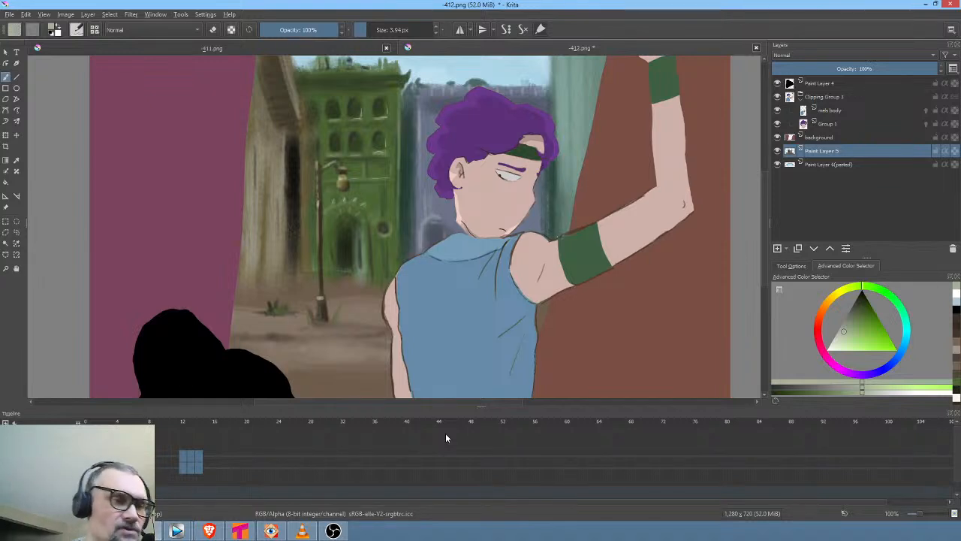
mouse_move(165, 433)
left_mouse_down()
mouse_move(222, 432)
mouse_move(152, 432)
left_mouse_up()
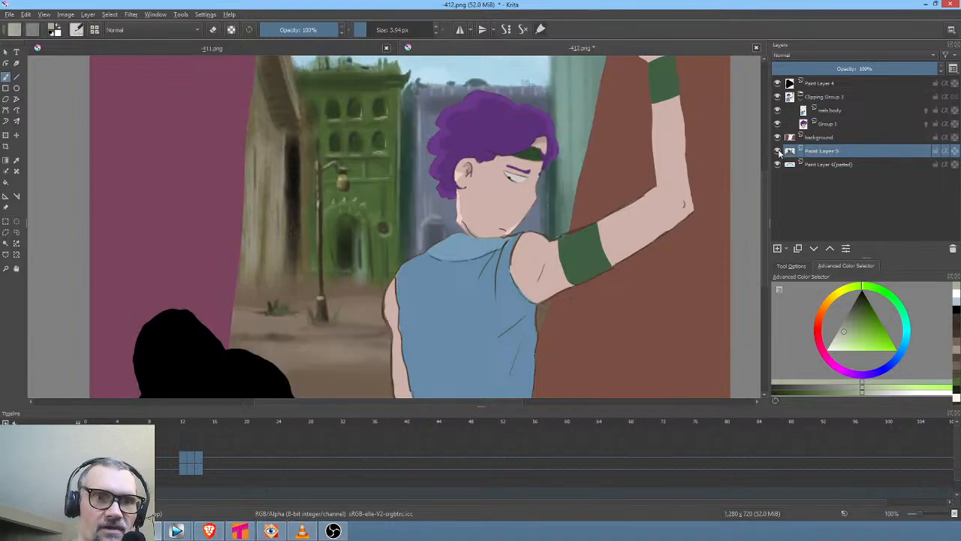
left_click(839, 138)
left_click_drag(598, 280, 569, 272)
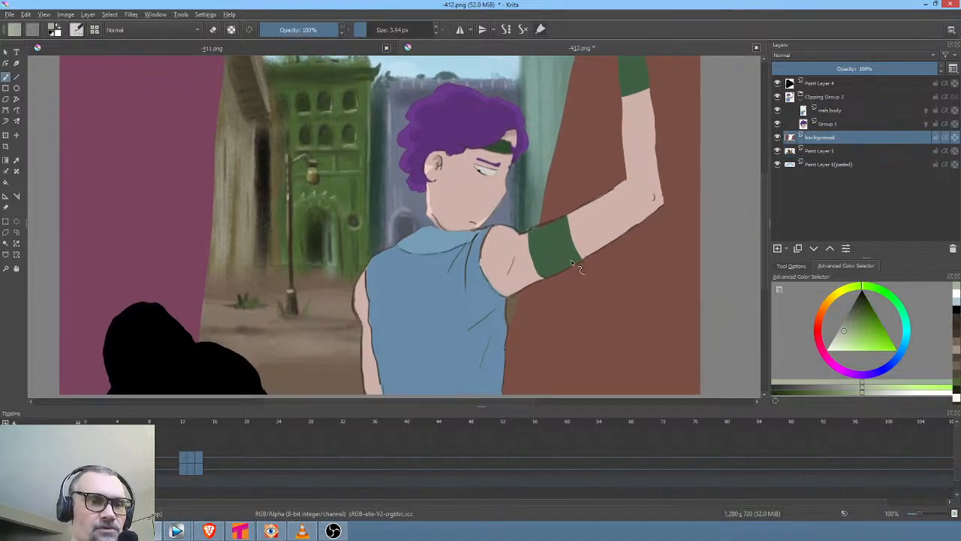
mouse_move(178, 530)
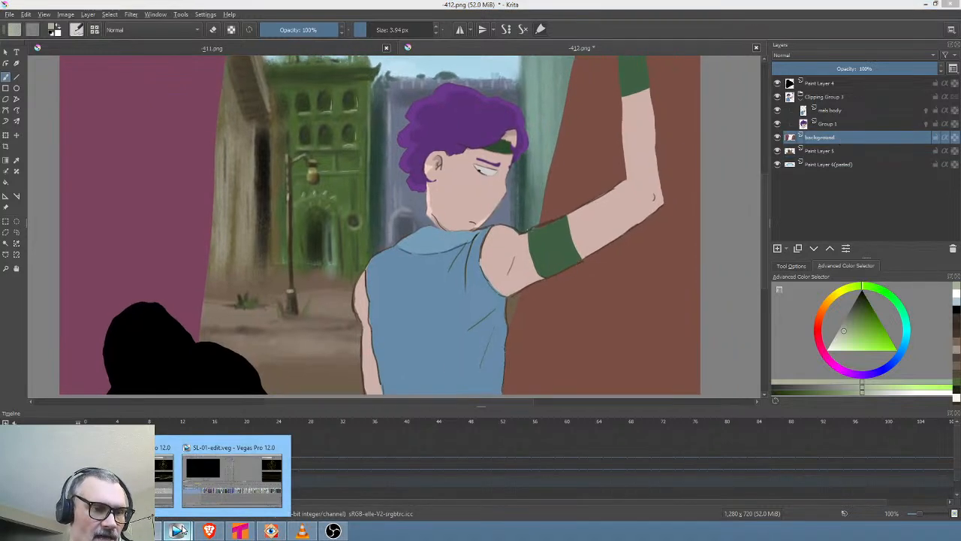
left_click(233, 477)
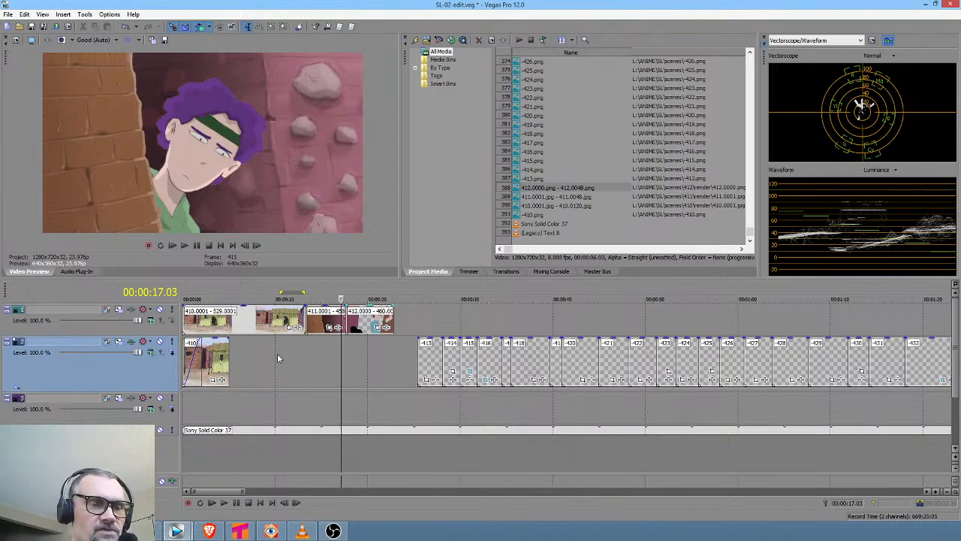
left_click(147, 531)
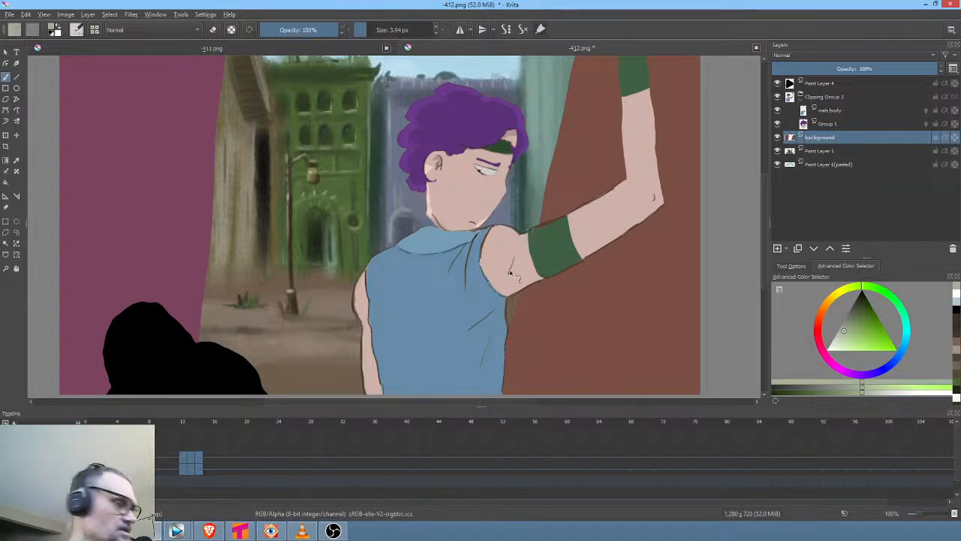
Isolate the background layer and set up the Freehand Path tool with a lighter, greyer tint of the wall's purple at 100% opacity
key("i")
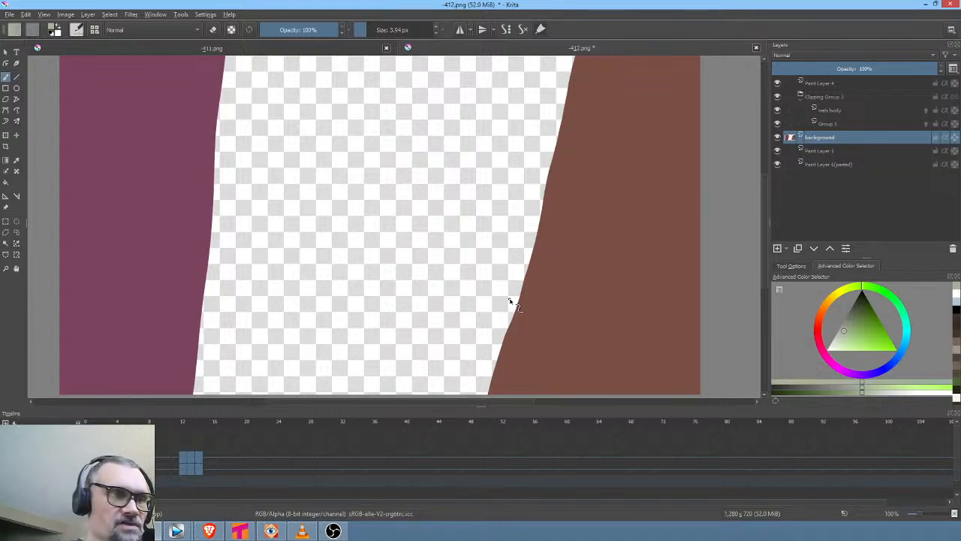
left_click(172, 180, "ctrl")
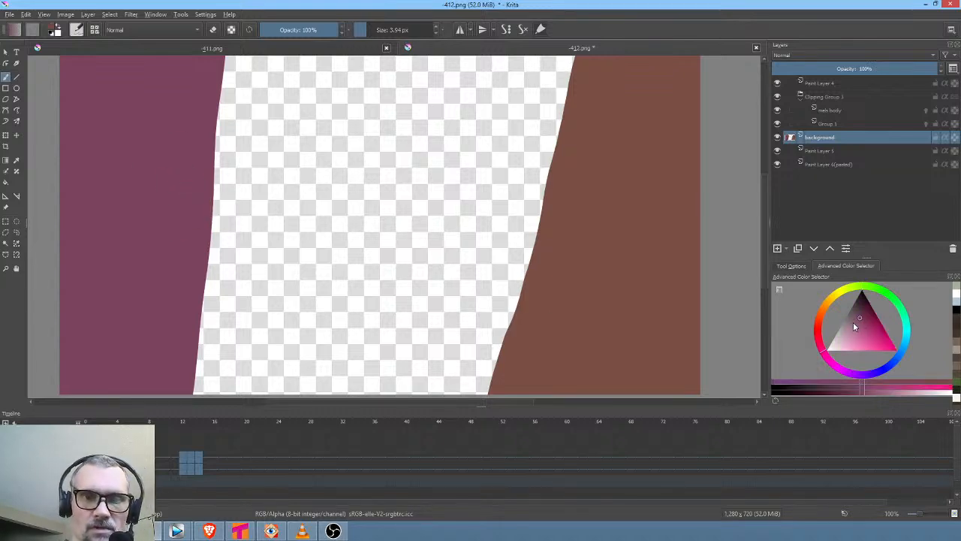
left_click(854, 325)
key("p")
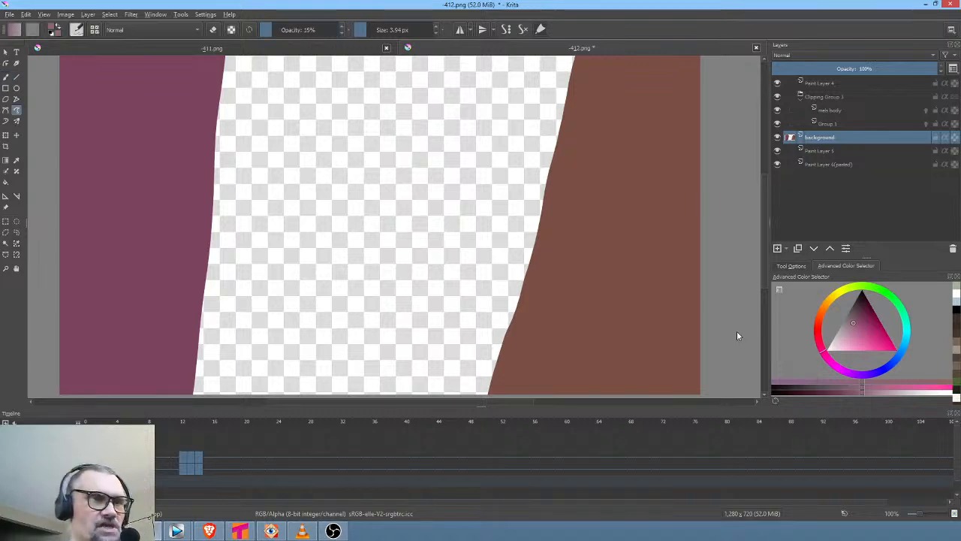
left_click_drag(289, 27, 378, 43)
Draw six filled mauve stones of varied sizes down the purple wall and trim the largest stone's edge with the sampled wall colour
scroll(317, 205, "left", 2)
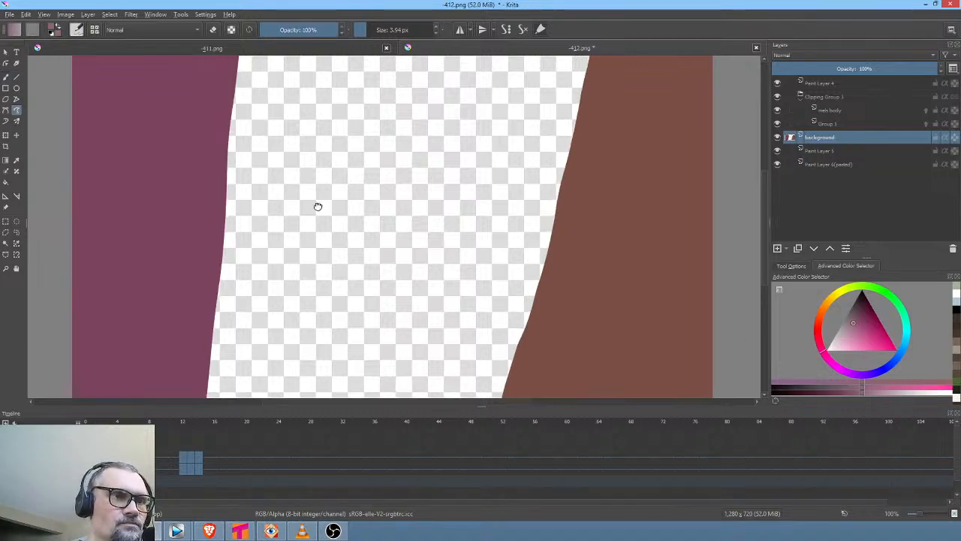
scroll(318, 206, "up", 2)
left_click_drag(240, 160, 245, 115)
left_click_drag(146, 245, 150, 200)
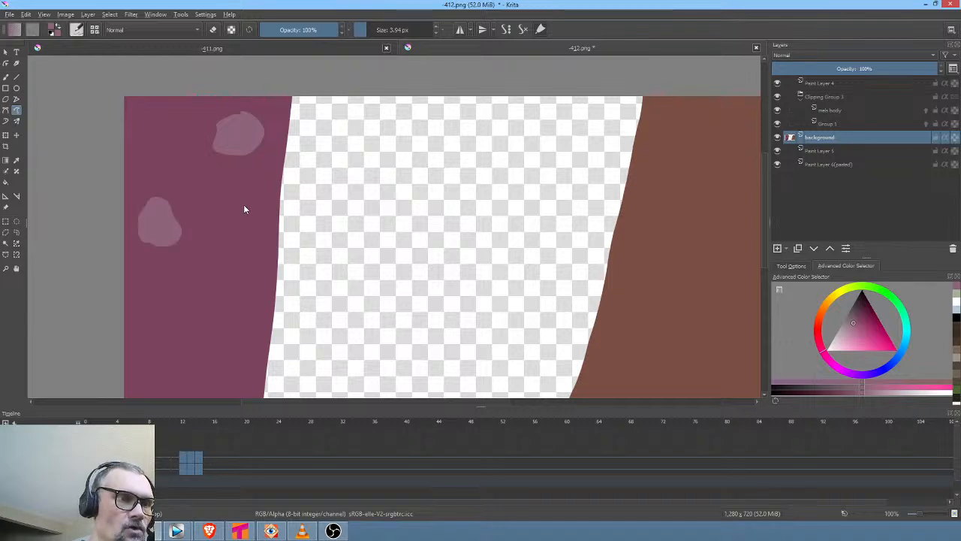
left_click_drag(219, 201, 213, 197)
scroll(316, 213, "left", 2)
scroll(315, 213, "down", 2)
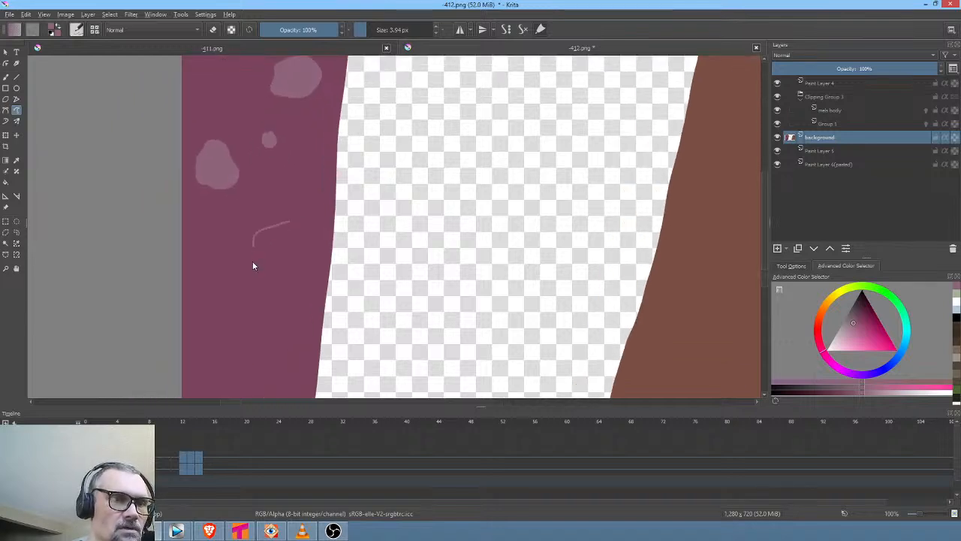
left_click_drag(306, 252, 298, 220)
scroll(292, 234, "left", 2)
scroll(292, 234, "down", 2)
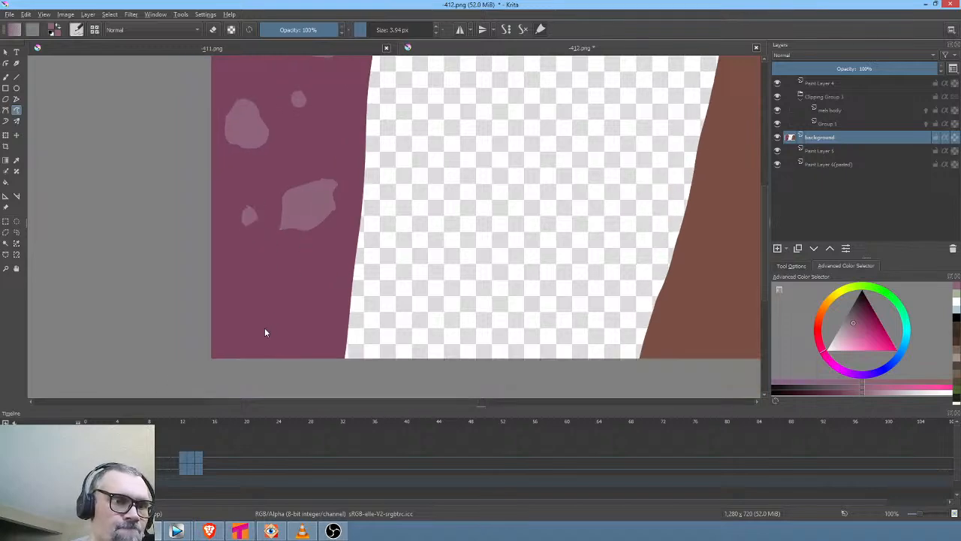
left_click_drag(244, 342, 238, 318)
scroll(343, 358, "up", 3)
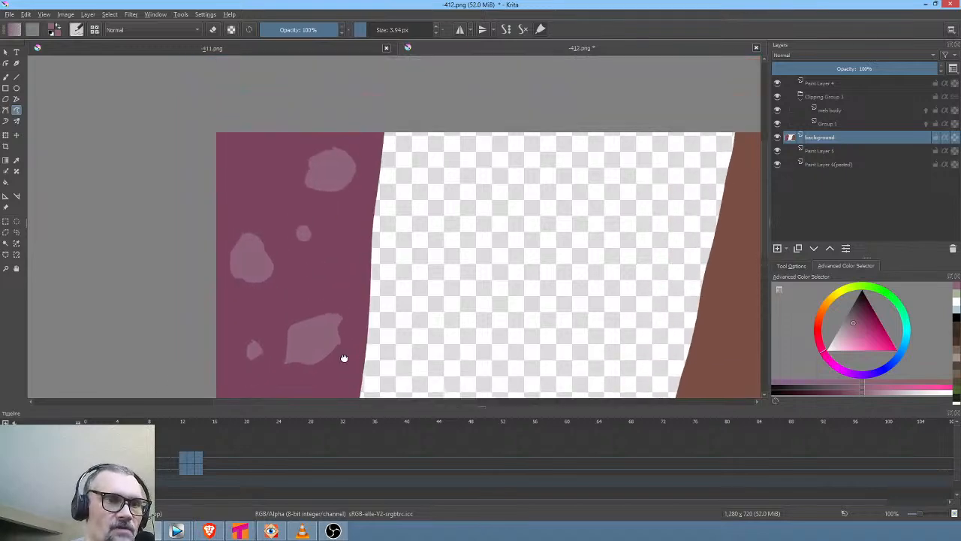
scroll(367, 236, "down", 2)
scroll(371, 174, "right", 3)
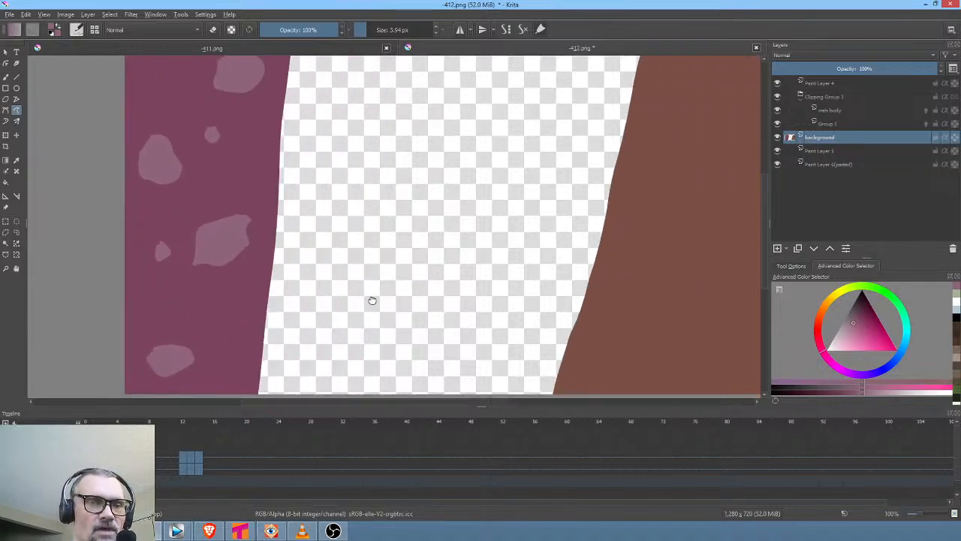
scroll(466, 347, "left", 1)
scroll(466, 348, "up", 1)
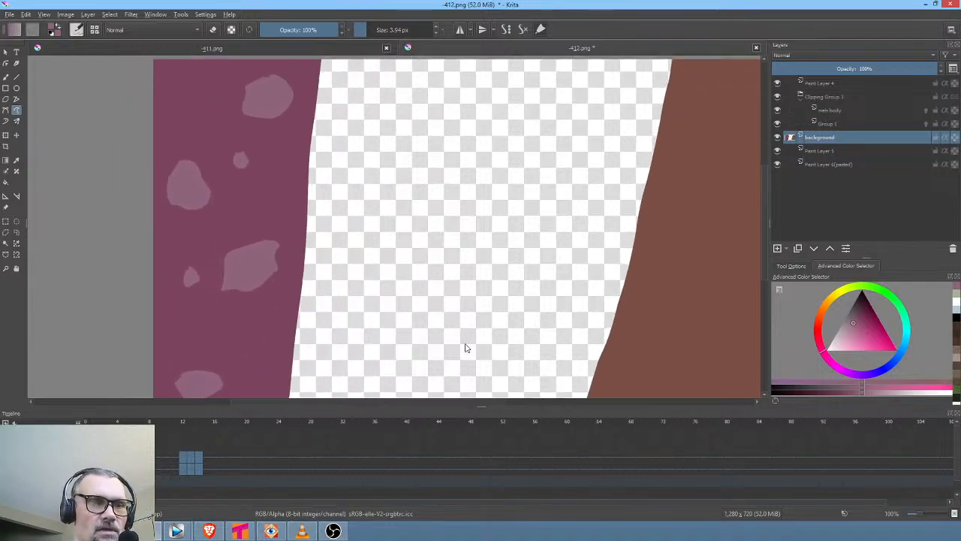
left_click(240, 293, "ctrl")
key("ctrl+z")
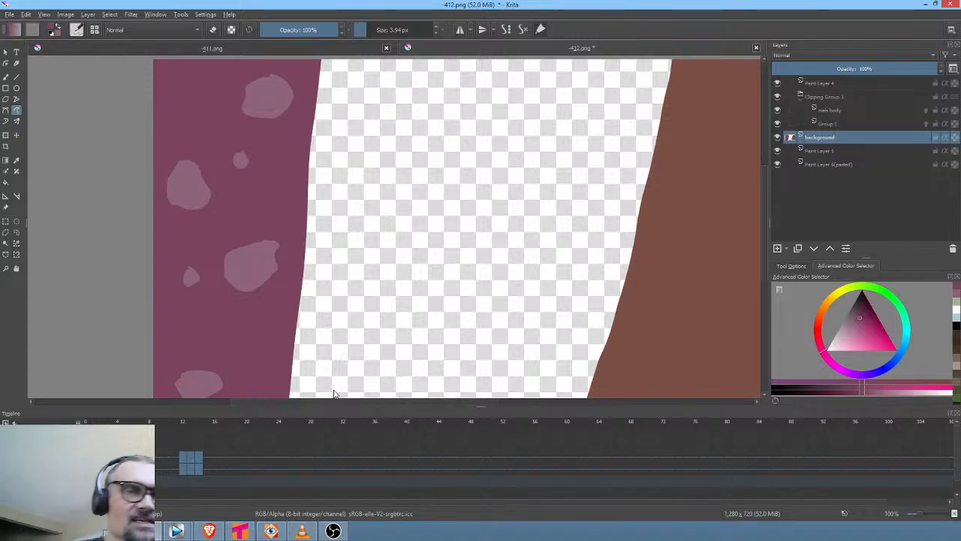
Shade the six stones' undersides and add cast shadows beneath them with filled black shapes at 12% opacity
left_click(863, 301)
left_click_drag(304, 33, 271, 35)
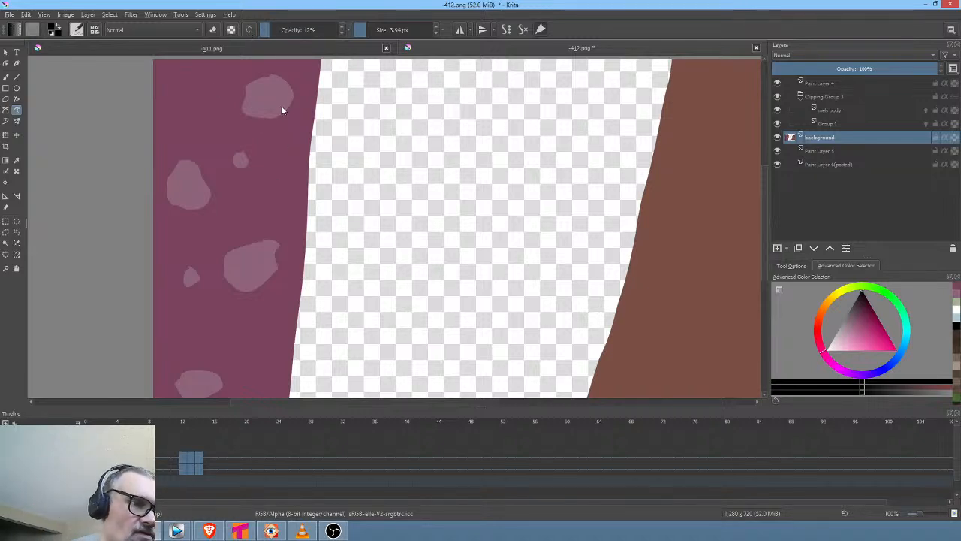
mouse_move(289, 103)
left_mouse_down()
mouse_move(250, 87)
mouse_move(243, 122)
mouse_move(280, 136)
mouse_move(300, 96)
left_mouse_up()
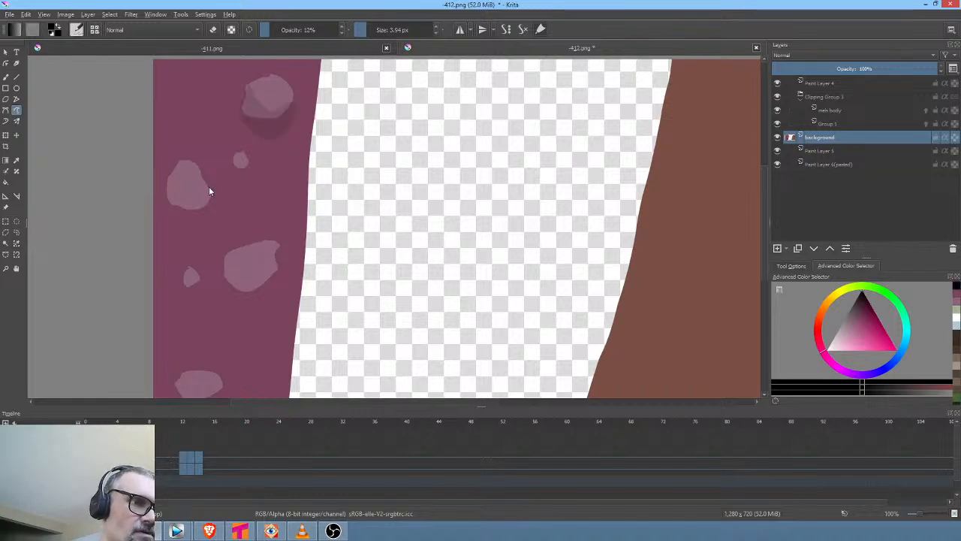
mouse_move(172, 211)
left_mouse_down()
mouse_move(193, 222)
mouse_move(210, 189)
left_mouse_up()
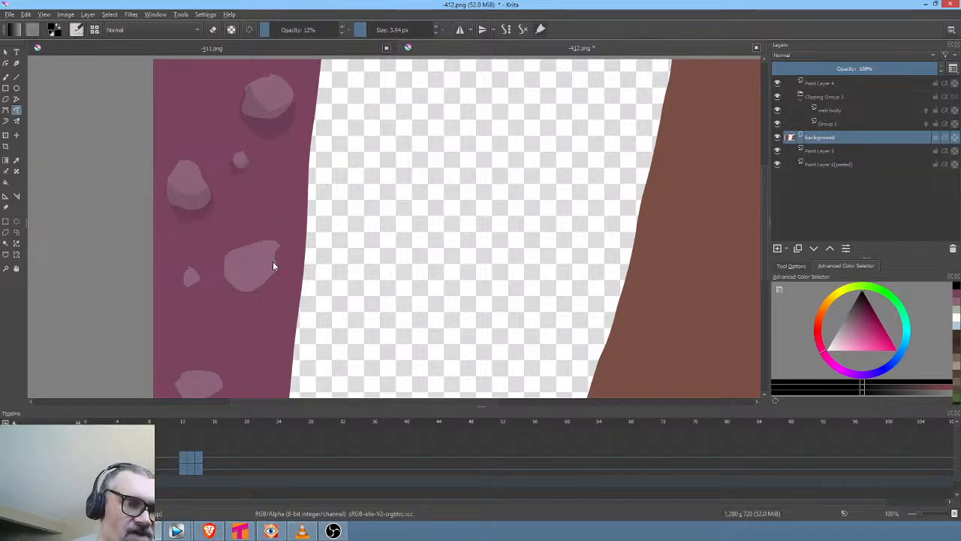
left_click_drag(232, 281, 225, 302)
left_click_drag(276, 273, 275, 267)
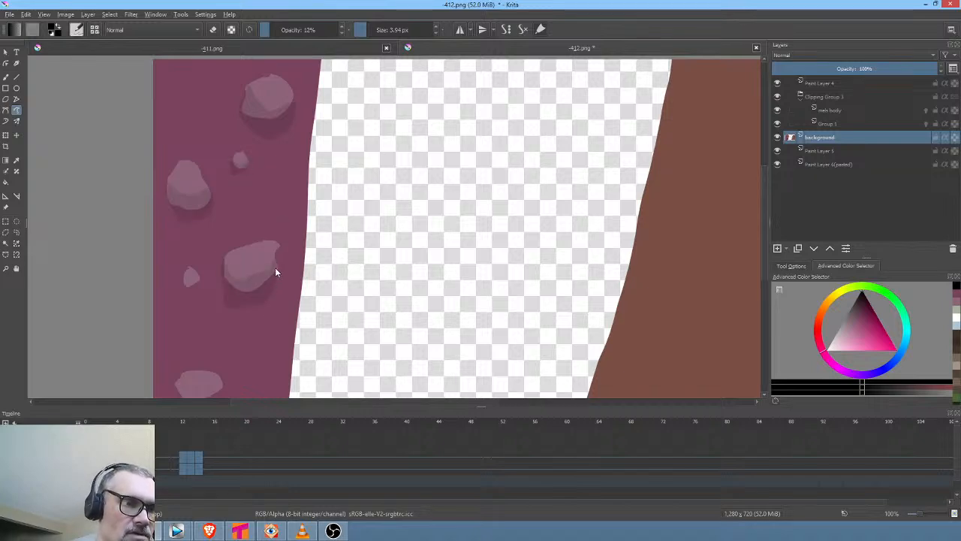
left_click_drag(200, 276, 183, 279)
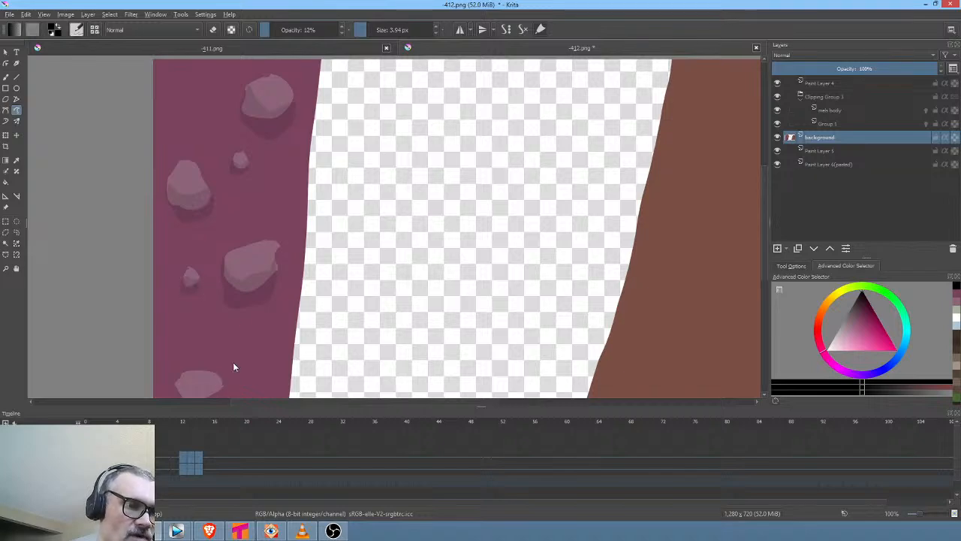
left_click_drag(233, 367, 292, 258)
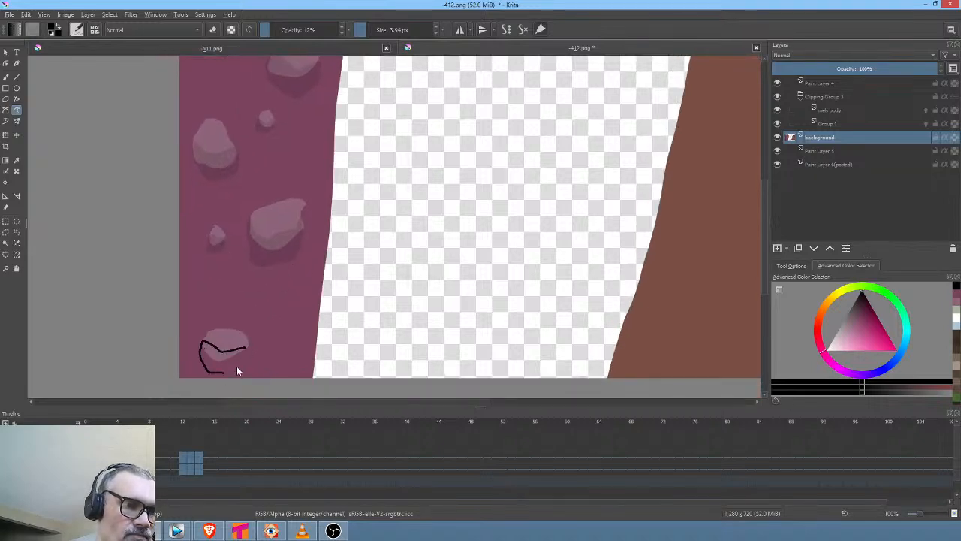
left_click_drag(237, 370, 253, 343)
Highlight the upper edges of the stones with filled Freehand Path shapes in a lighter greyish pink at 12% opacity
scroll(383, 330, "up", 2)
scroll(413, 275, "left", 2)
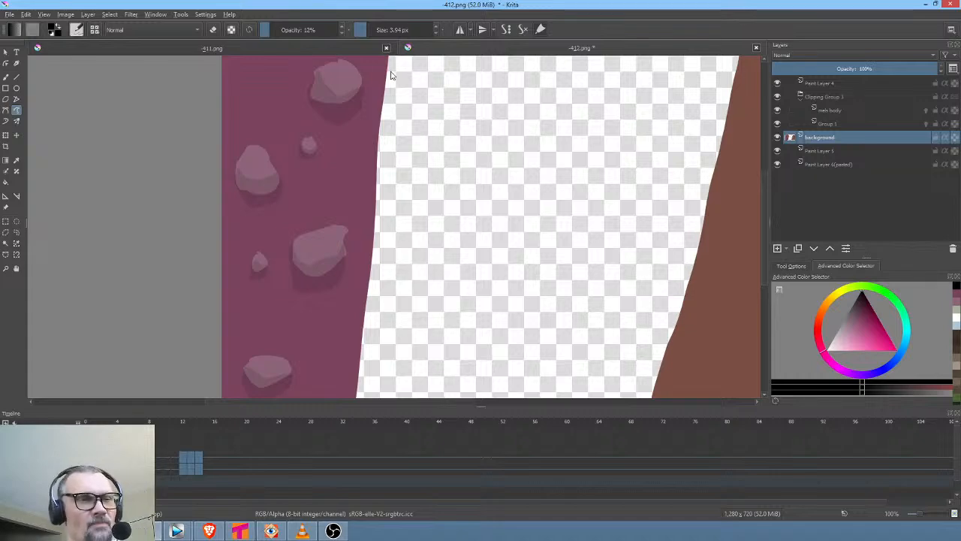
left_click(328, 235, "ctrl")
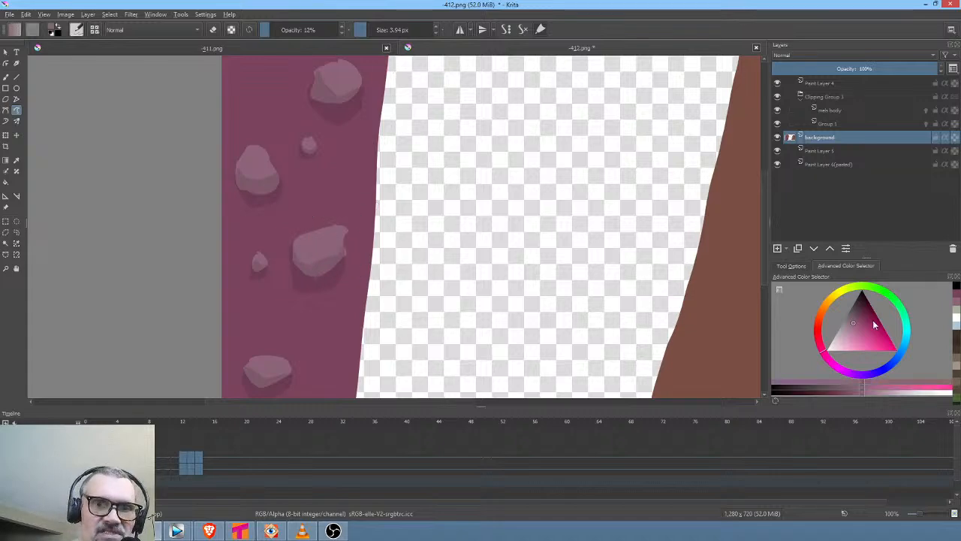
left_click(844, 335)
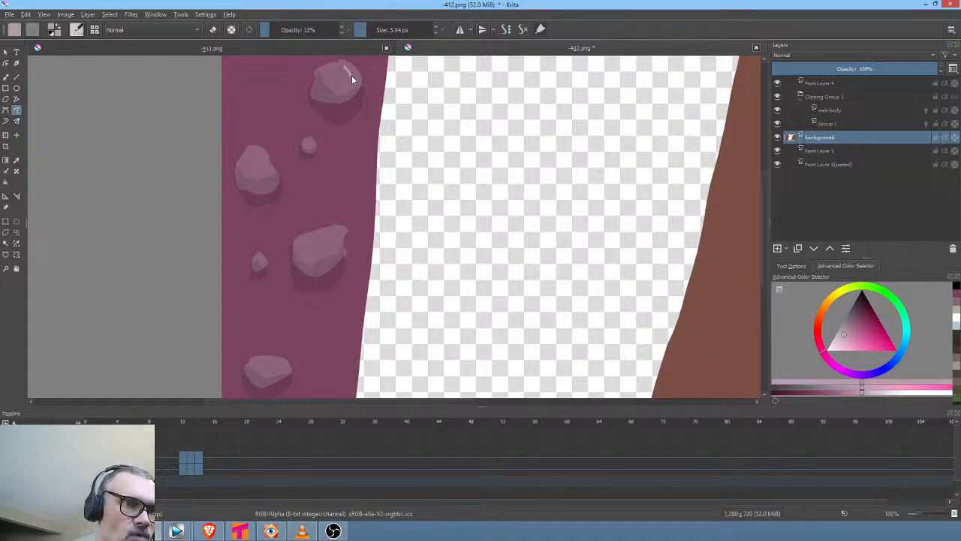
left_click_drag(352, 75, 349, 59)
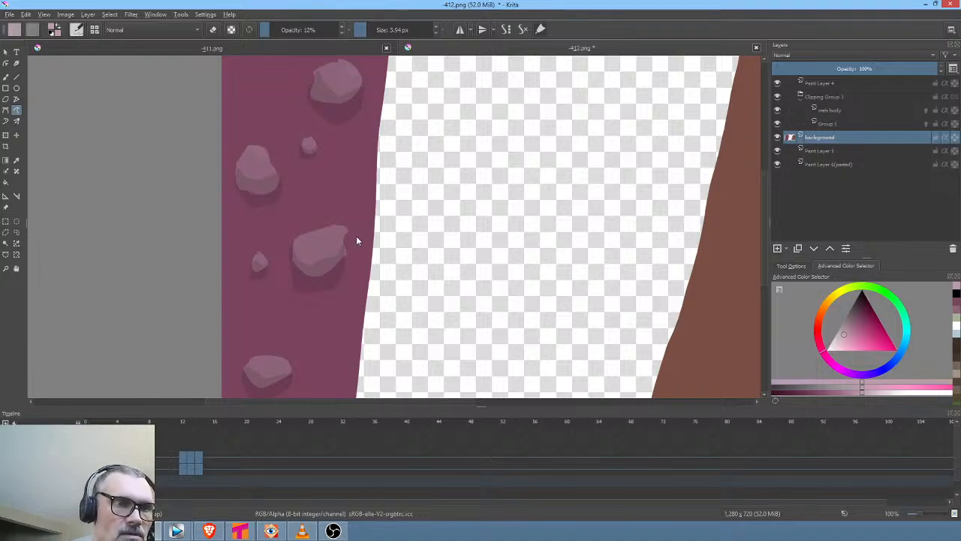
left_click_drag(342, 225, 311, 231)
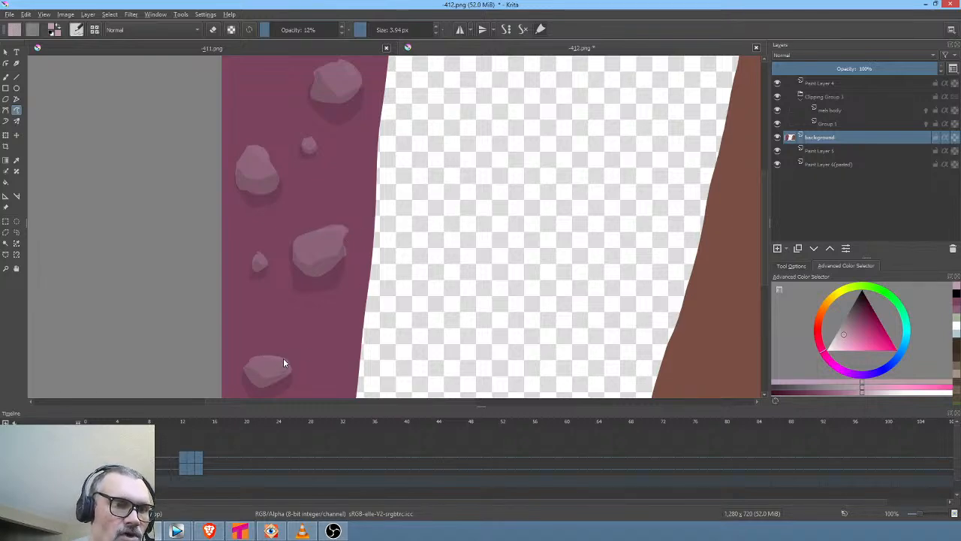
left_click_drag(429, 216, 443, 285)
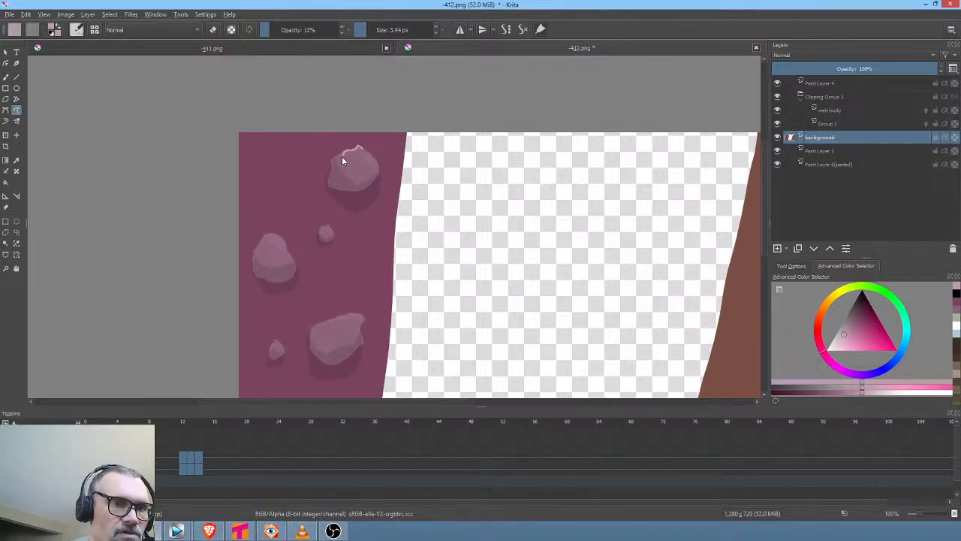
scroll(536, 215, "down", 2)
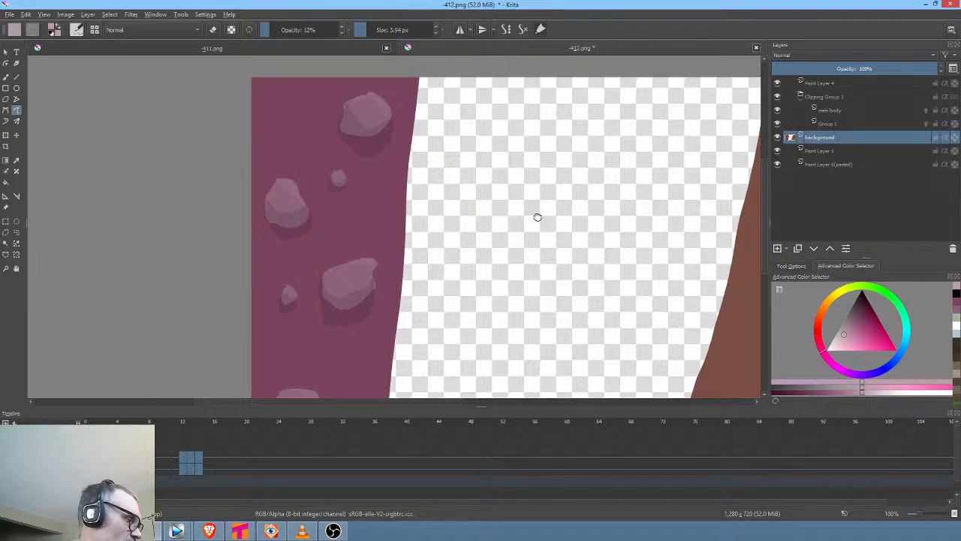
Start a Color Adjustment on the background layer and bend the RGBA curve into a soft S, with the lower point at input 91, output 60
key("ctrl+m")
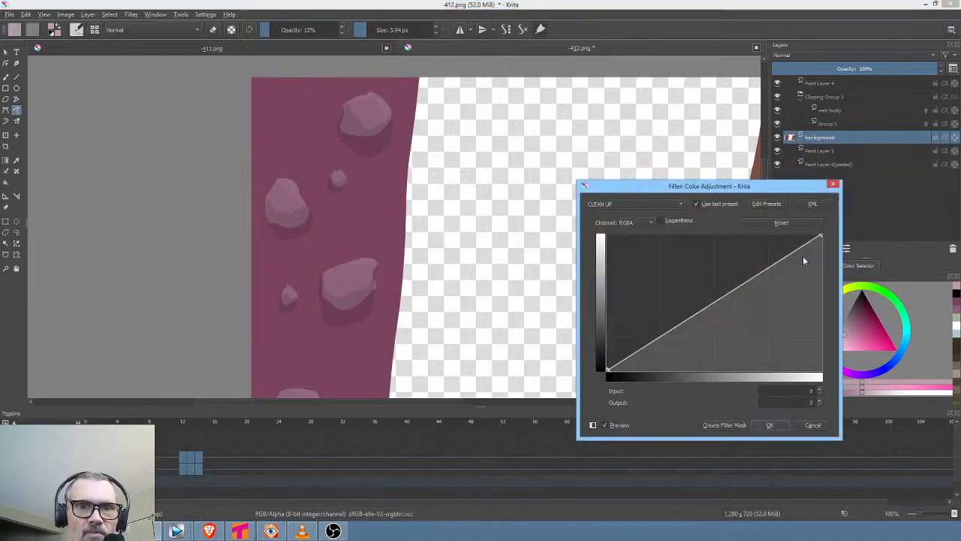
left_click_drag(803, 251, 776, 254)
left_click_drag(698, 308, 683, 337)
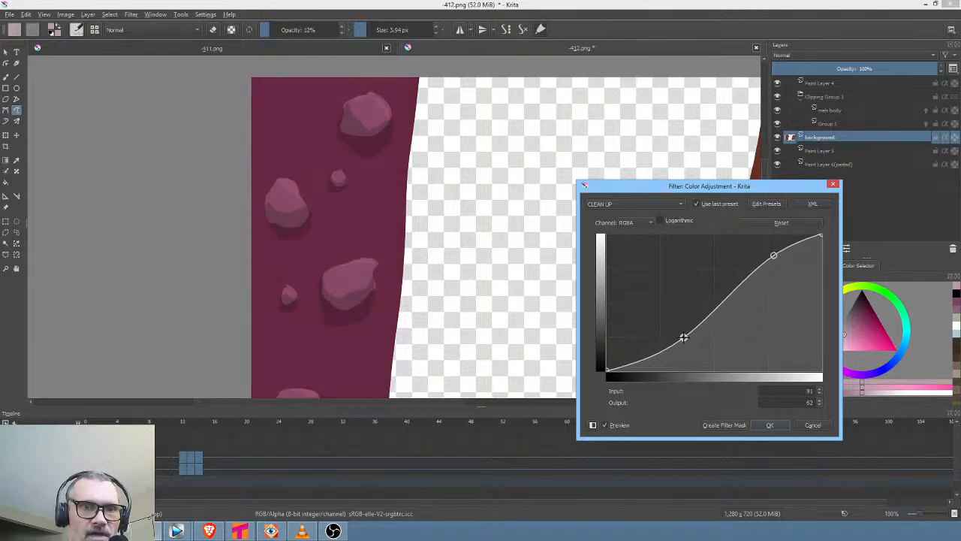
left_click_drag(773, 256, 772, 264)
left_click(683, 338)
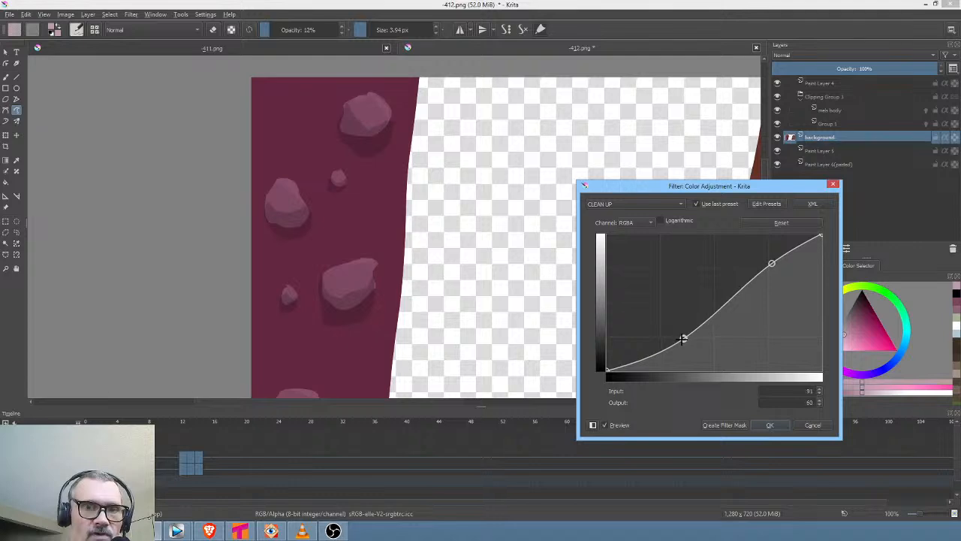
Lower the Saturation curve to output 54 at input 63, compare the preview with the original, and apply the colour adjustment
left_click(637, 223)
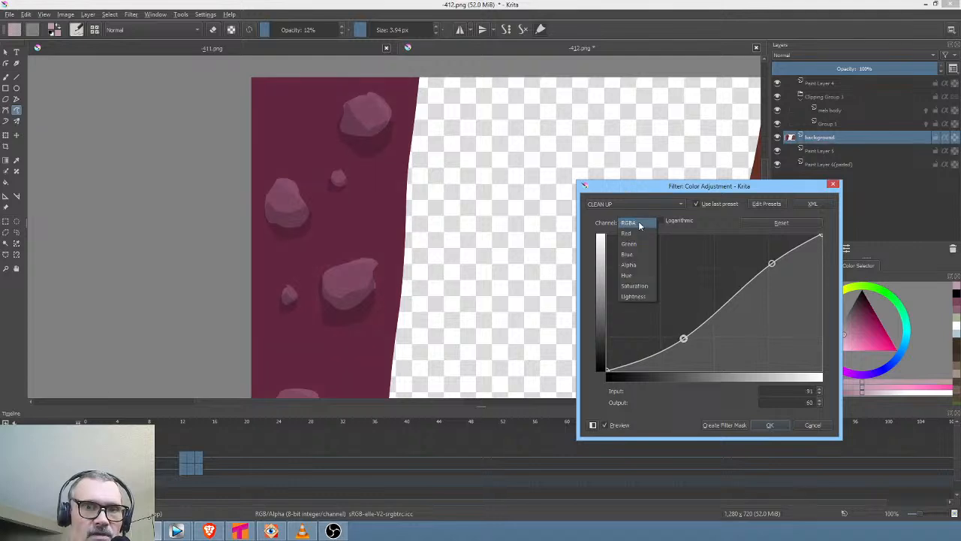
left_click(637, 286)
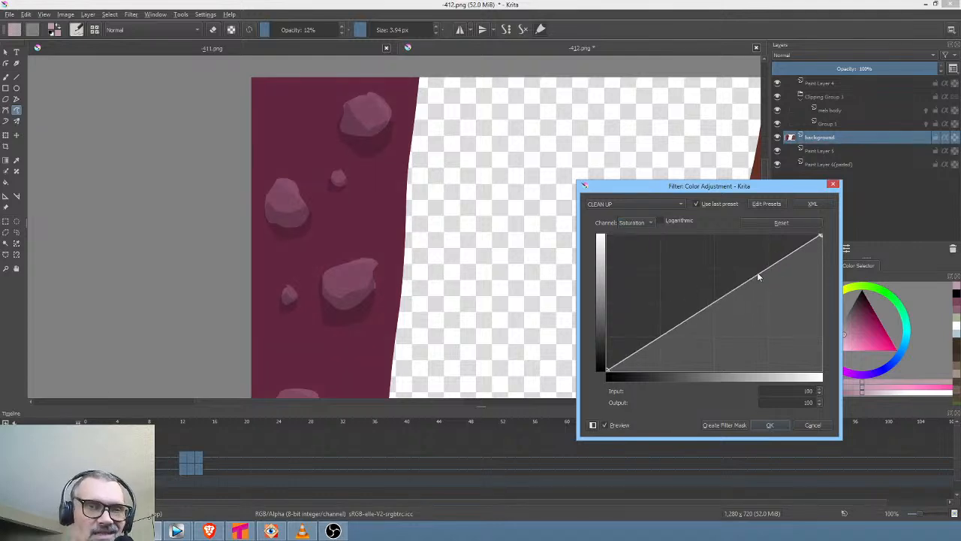
left_click_drag(747, 278, 741, 296)
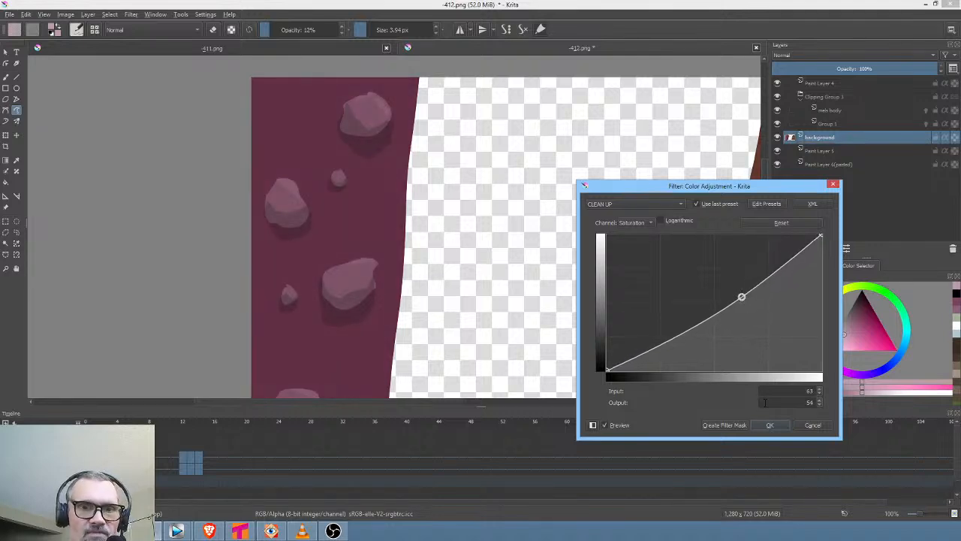
left_click(617, 428)
left_click(616, 427)
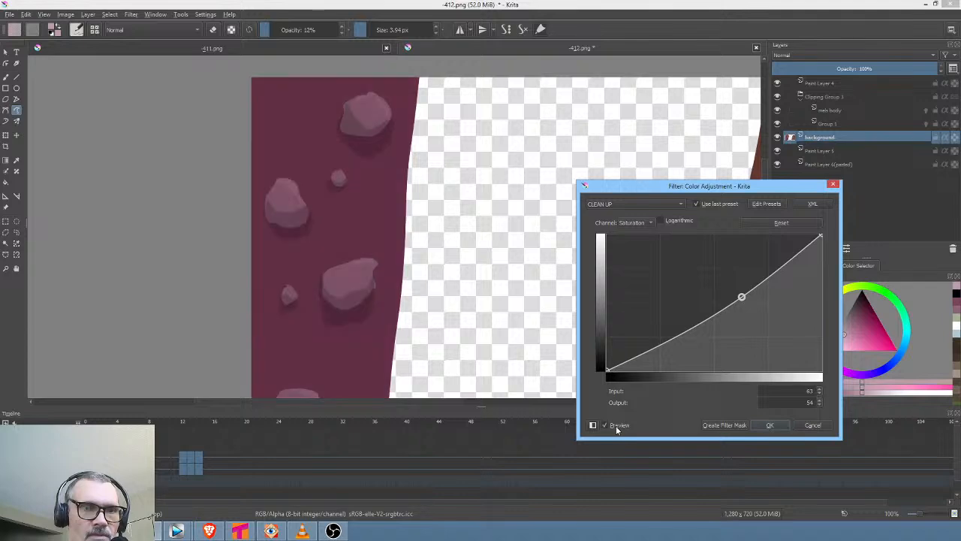
left_click(616, 427)
left_click(617, 427)
left_click(770, 426)
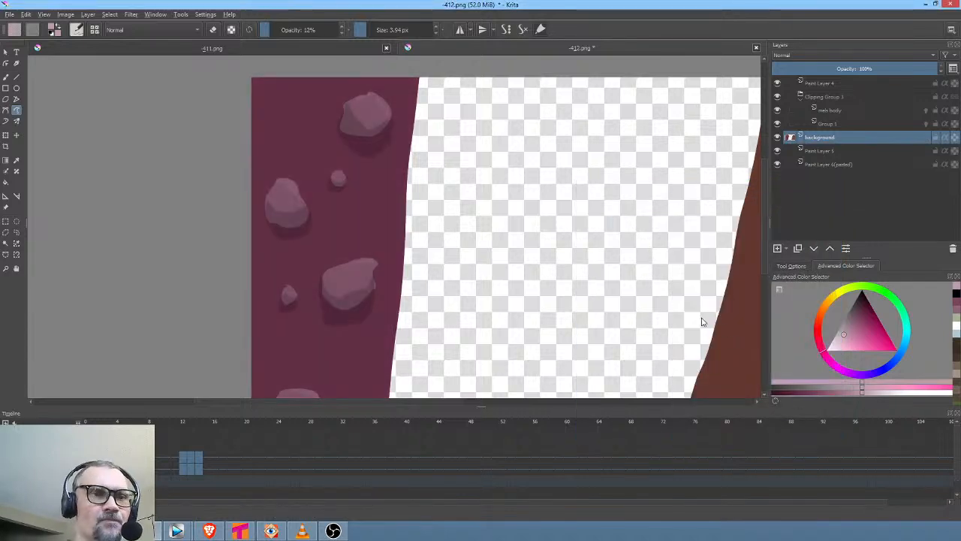
Set up the Freehand Brush with the soft 600 px airbrush preset in black
left_click_drag(549, 205, 571, 208)
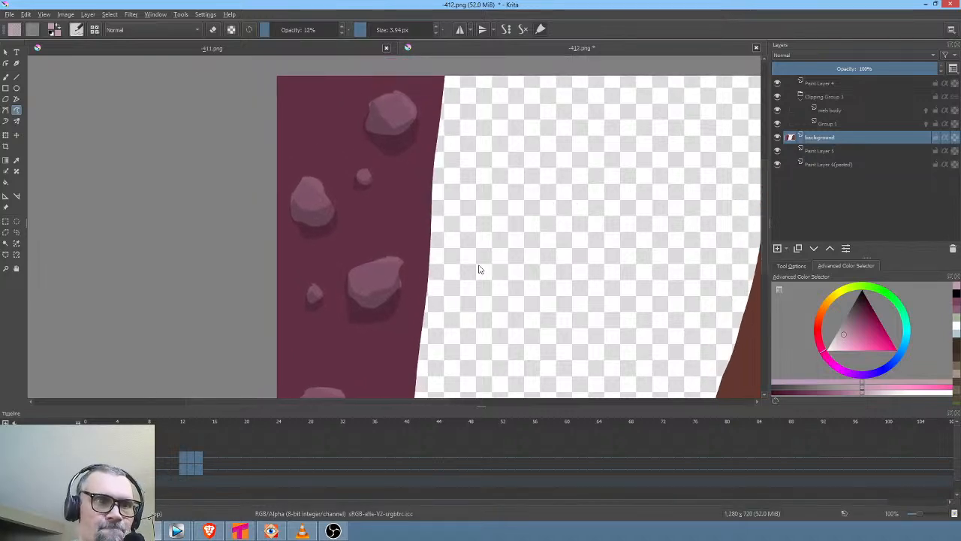
scroll(477, 262, "down", 2)
left_click_drag(476, 275, 435, 236)
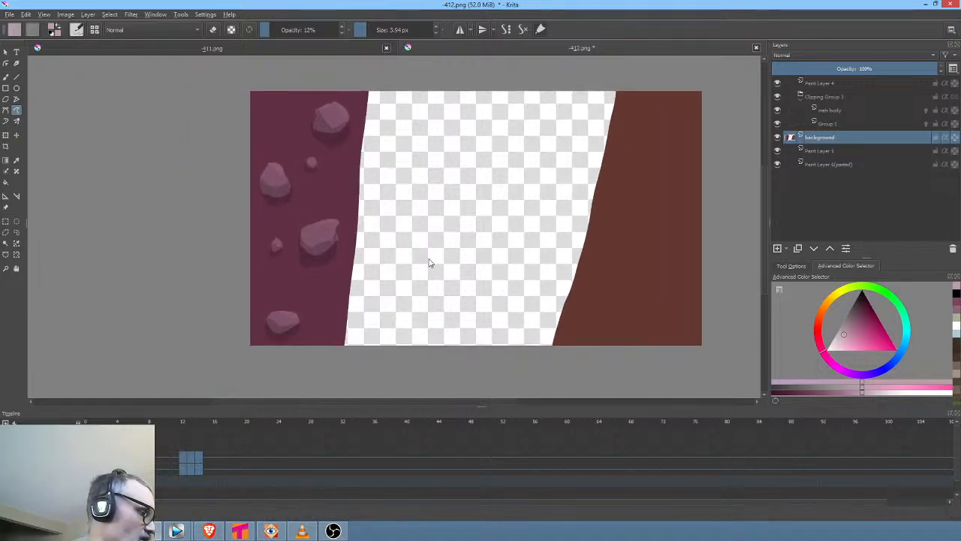
right_click(450, 221)
left_click(482, 153)
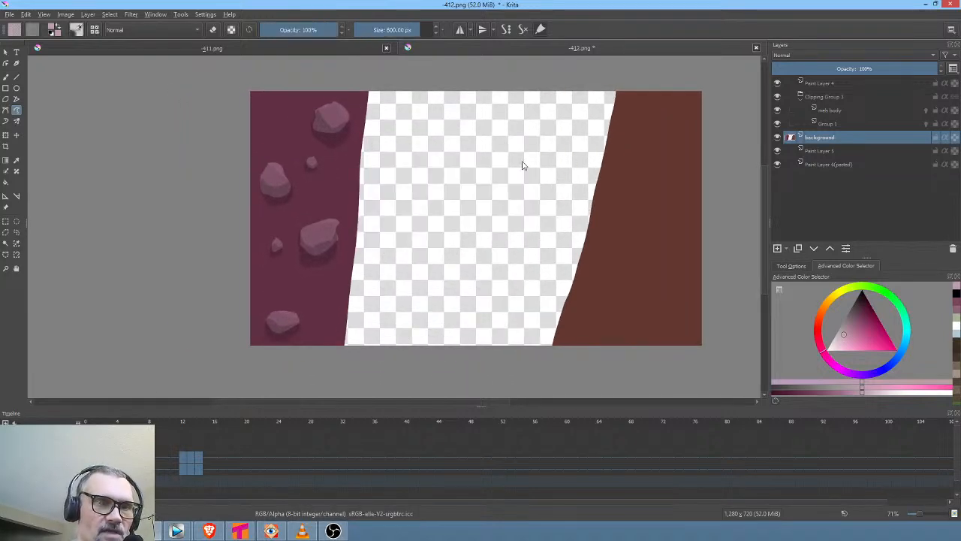
left_click_drag(324, 22, 276, 32)
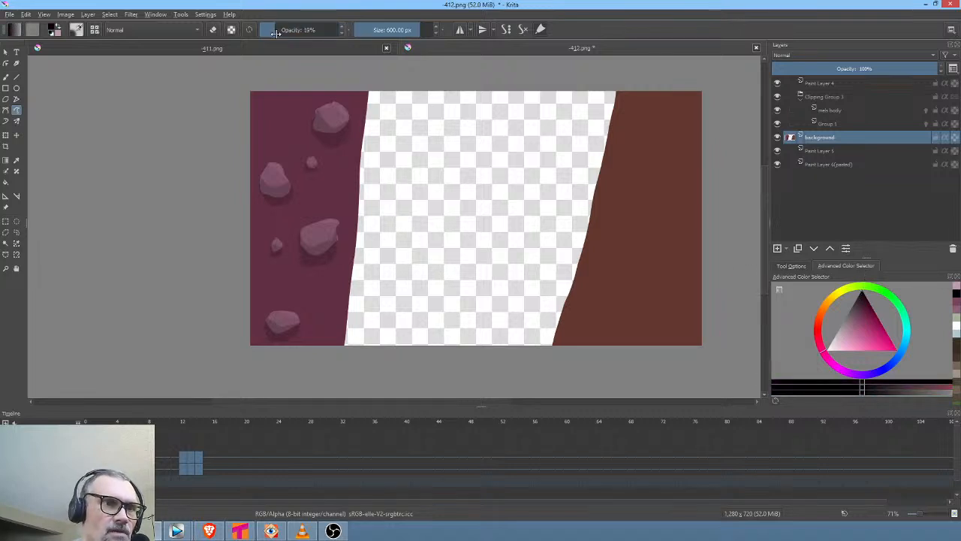
key("b")
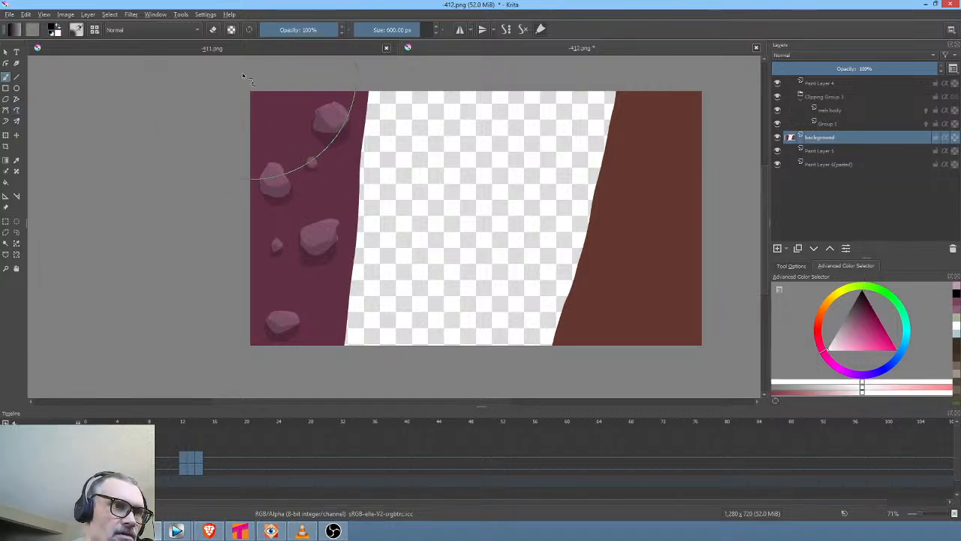
Try to darken the purple wall's outer edge with black airbrush strokes at 100% opacity
left_click_drag(213, 309, 202, 112)
left_click_drag(217, 312, 246, 97)
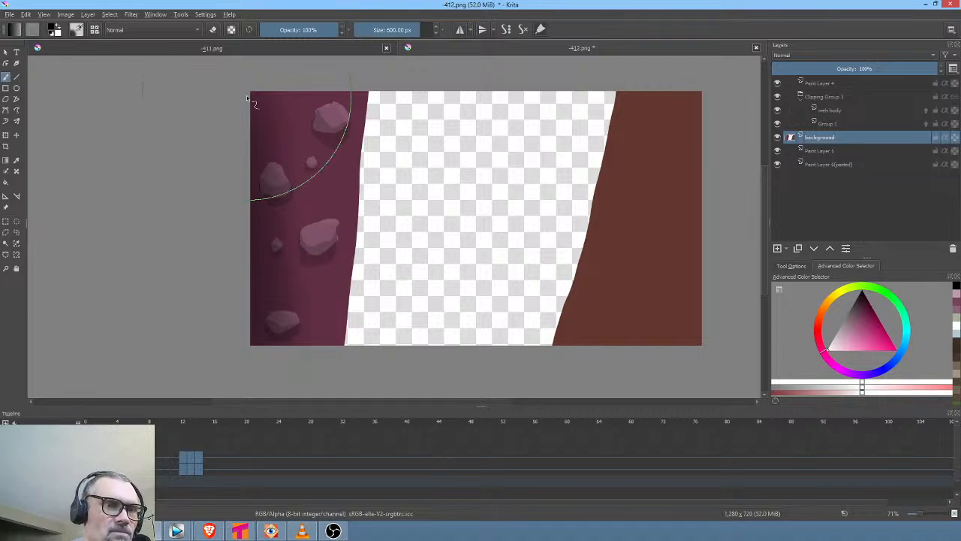
key("ctrl+z")
key("ctrl+z")
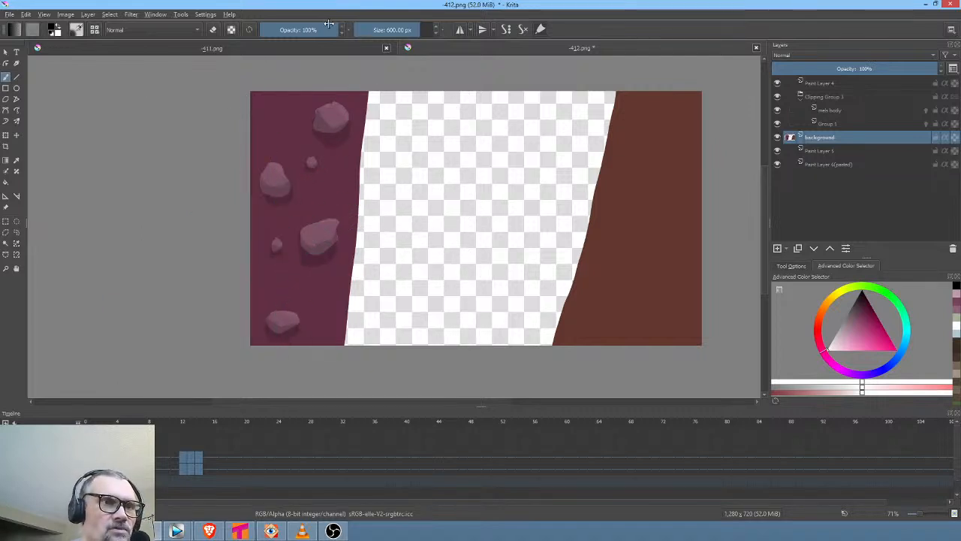
Darken the purple wall's outer edge with black at 21% opacity and brighten its inner side with white in Overlay mode at 8%
mouse_move(330, 30)
left_mouse_down()
mouse_move(271, 37)
mouse_move(271, 50)
left_mouse_up()
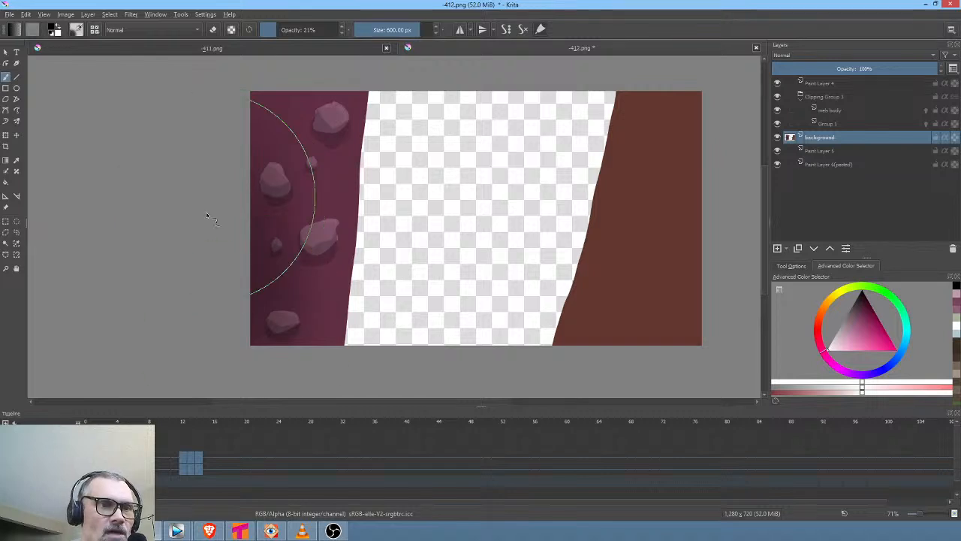
left_click_drag(208, 215, 219, 346)
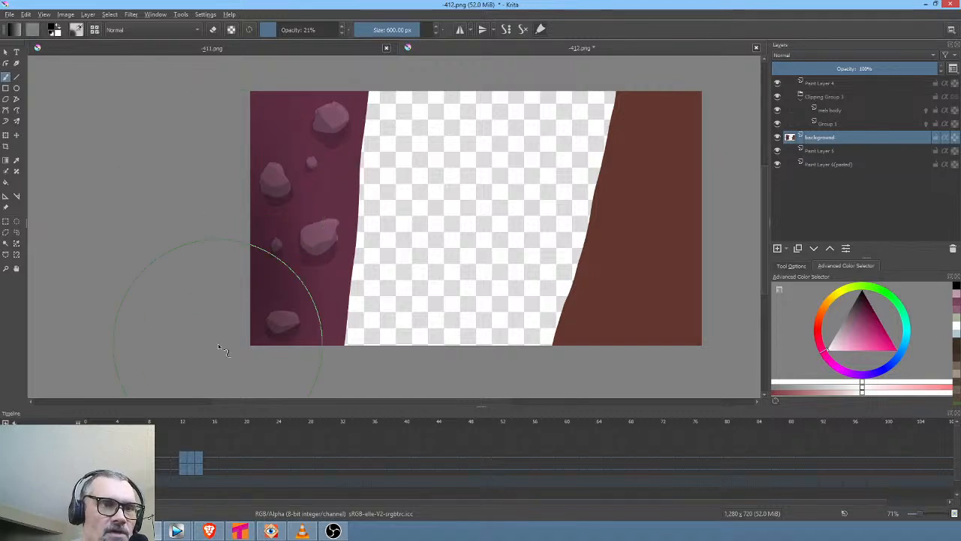
left_click(156, 30)
left_click(153, 94)
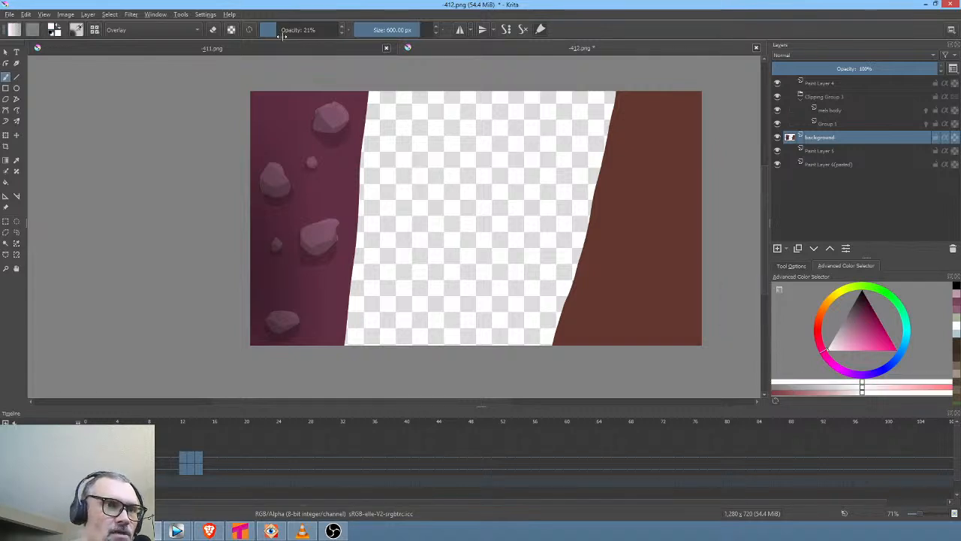
left_click_drag(281, 35, 266, 34)
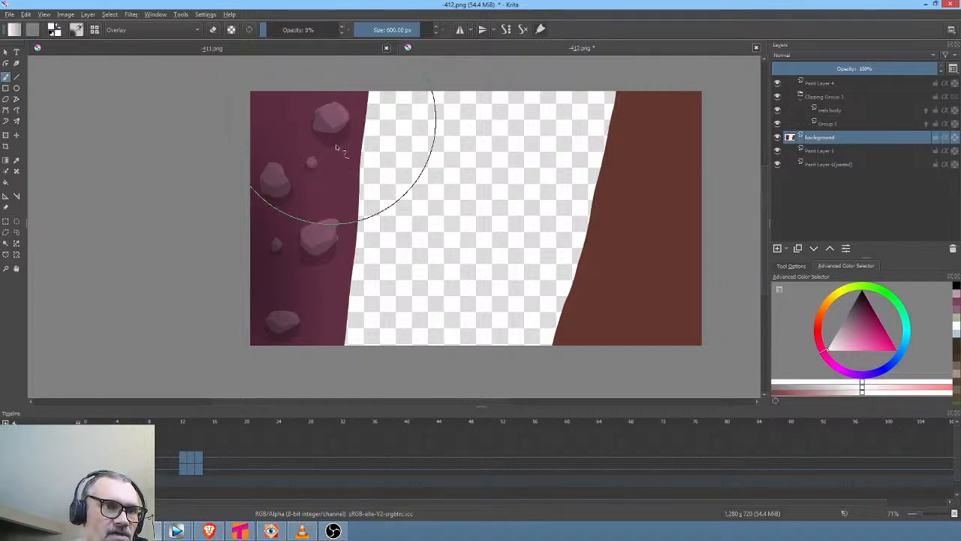
mouse_move(337, 148)
left_mouse_down()
mouse_move(342, 275)
mouse_move(325, 92)
mouse_move(339, 200)
mouse_move(359, 212)
mouse_move(330, 71)
mouse_move(337, 254)
mouse_move(358, 88)
mouse_move(348, 205)
mouse_move(328, 199)
mouse_move(315, 153)
mouse_move(330, 278)
mouse_move(329, 80)
mouse_move(327, 313)
mouse_move(370, 82)
mouse_move(360, 301)
left_mouse_up()
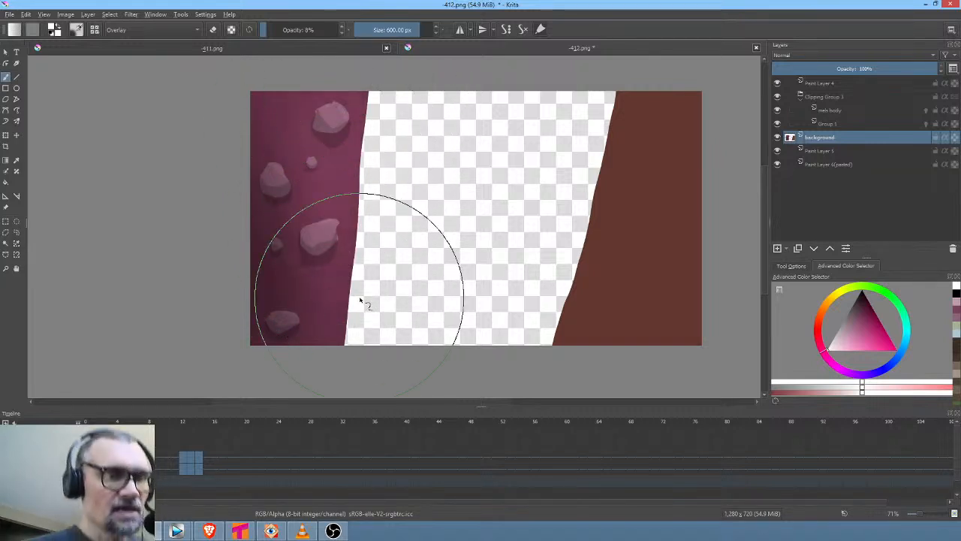
Deepen the wall's outer edge and lower corner with black in Overlay mode at 8%, and compare with shot 411 in Vegas Pro
left_click(862, 292)
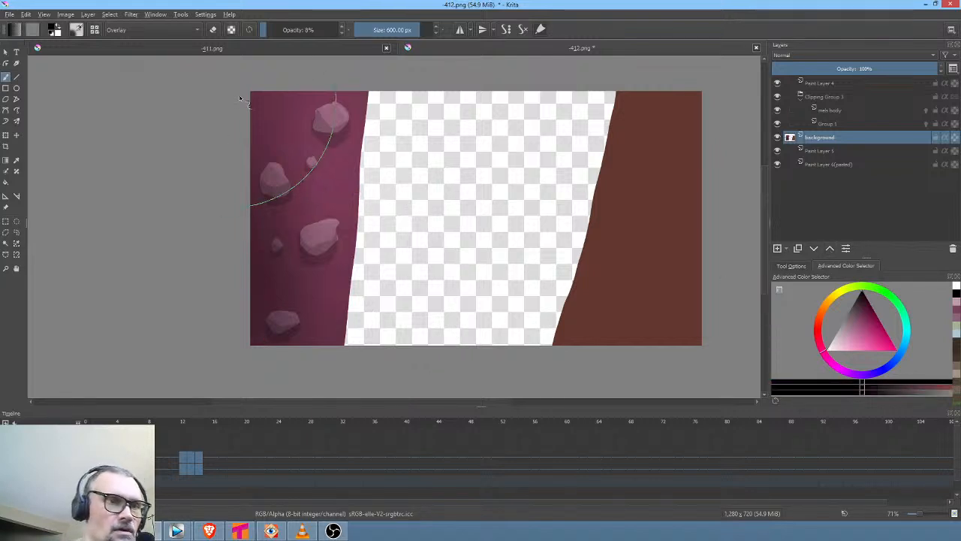
mouse_move(239, 99)
left_mouse_down()
mouse_move(275, 338)
mouse_move(315, 276)
mouse_move(288, 220)
left_mouse_up()
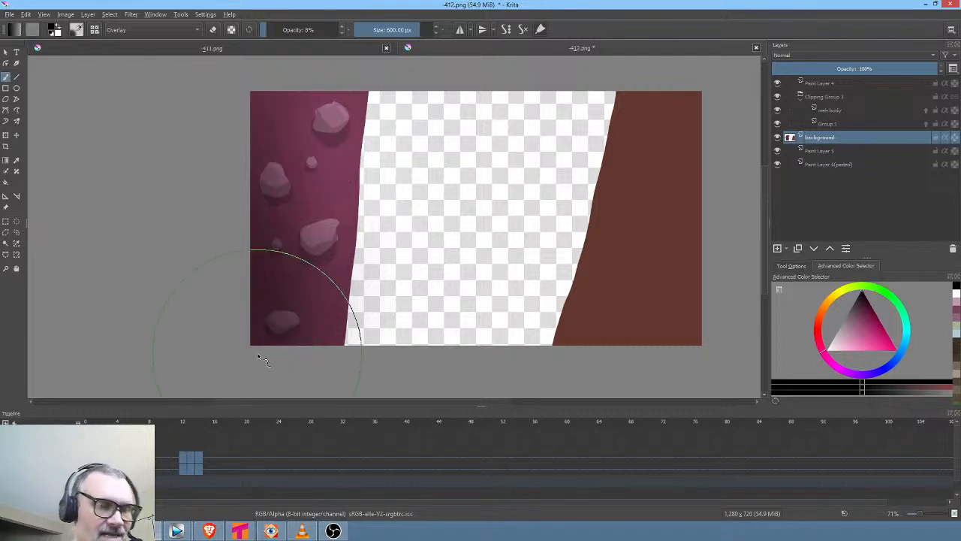
key("alt+Tab")
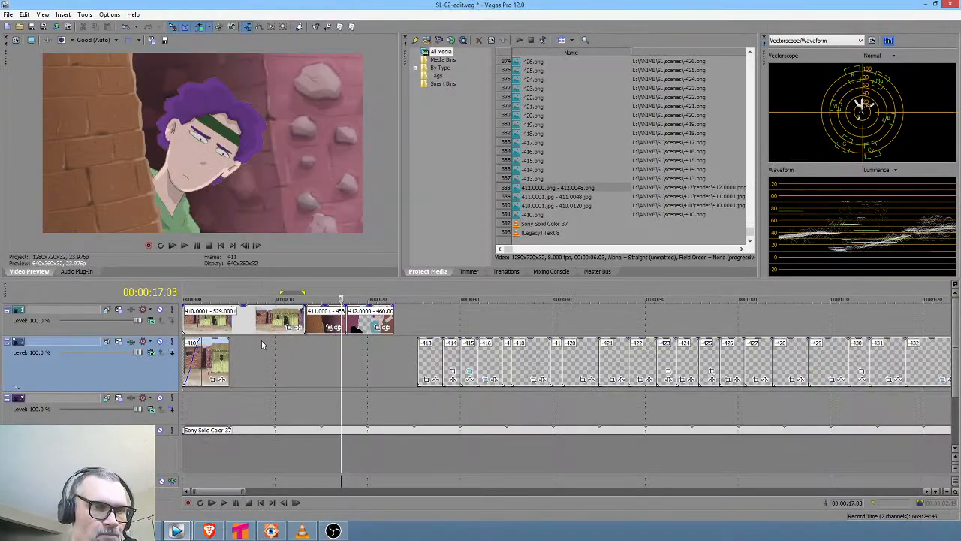
key("alt+Tab")
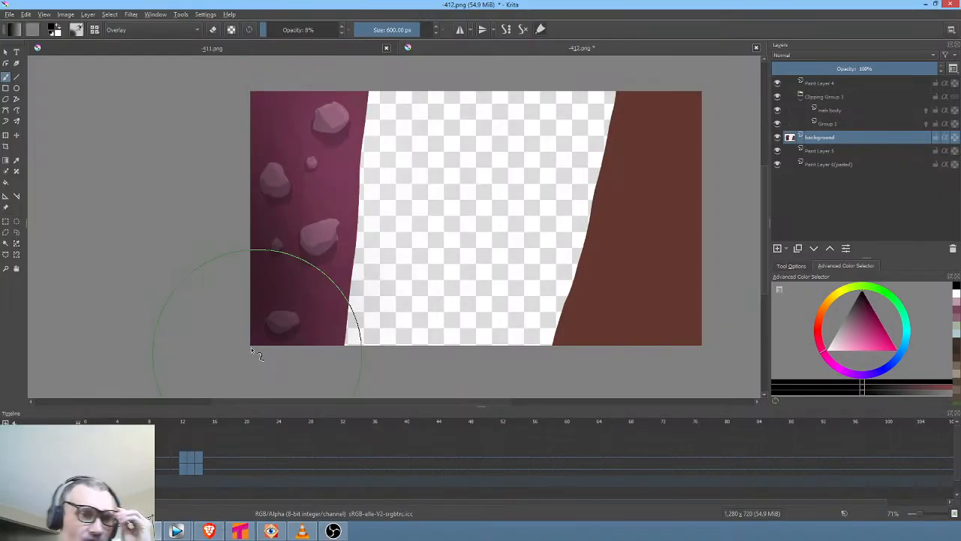
Erase small notches into the purple wall's inner edge, and draw thin dark seams across the wall from inner to outer edge
right_click(527, 176)
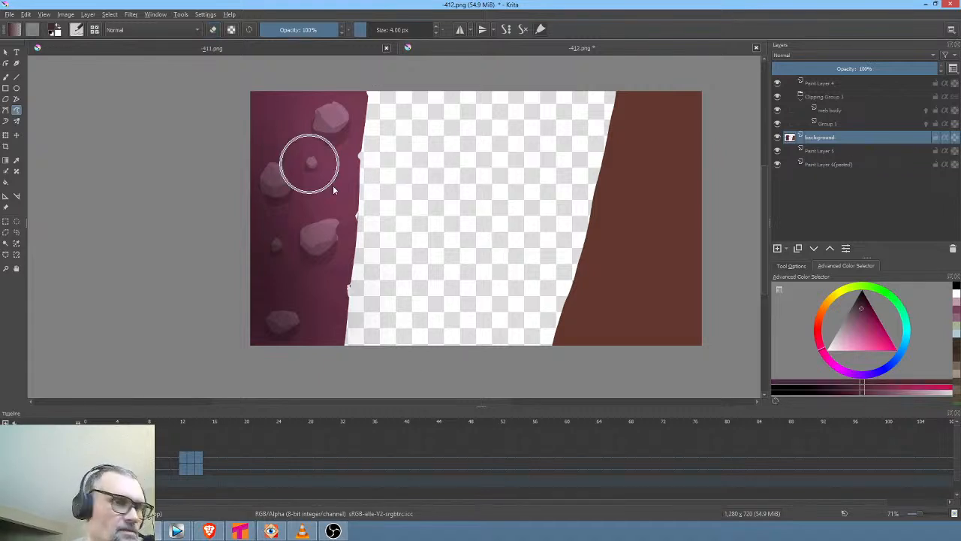
left_click_drag(568, 232, 466, 100)
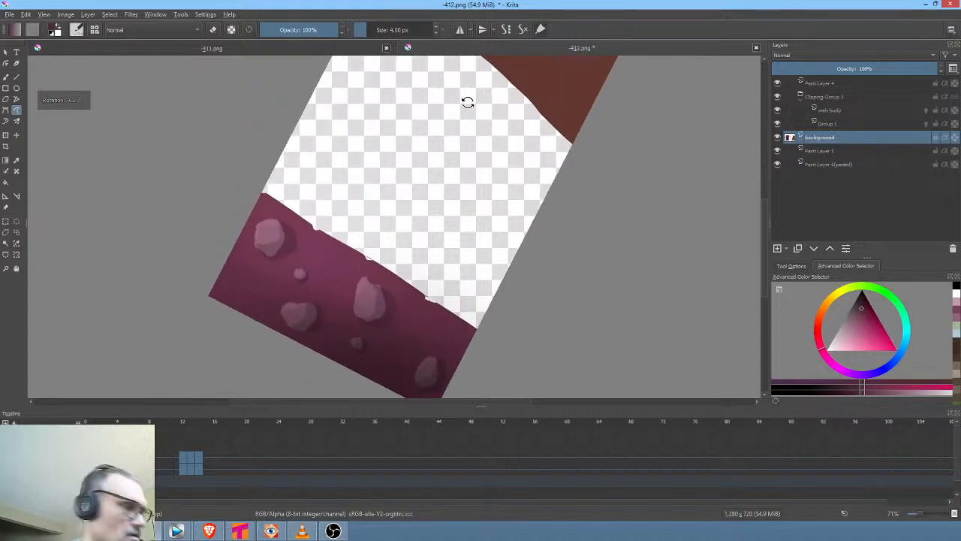
right_click(384, 229)
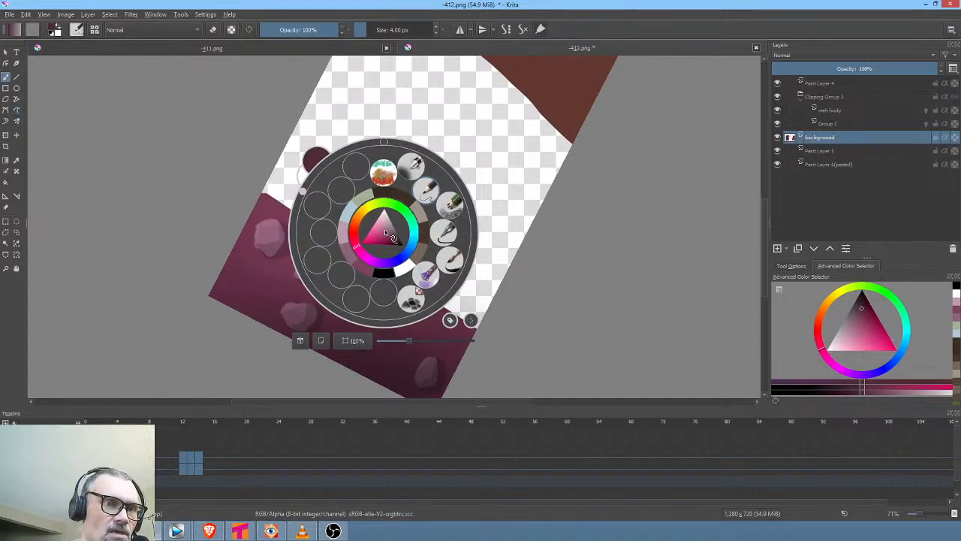
left_click(430, 193)
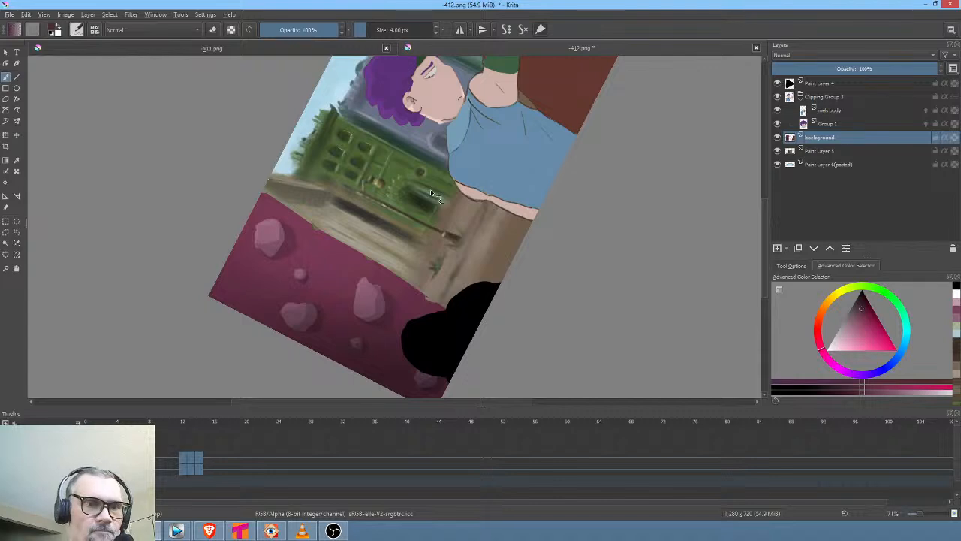
left_click(431, 193)
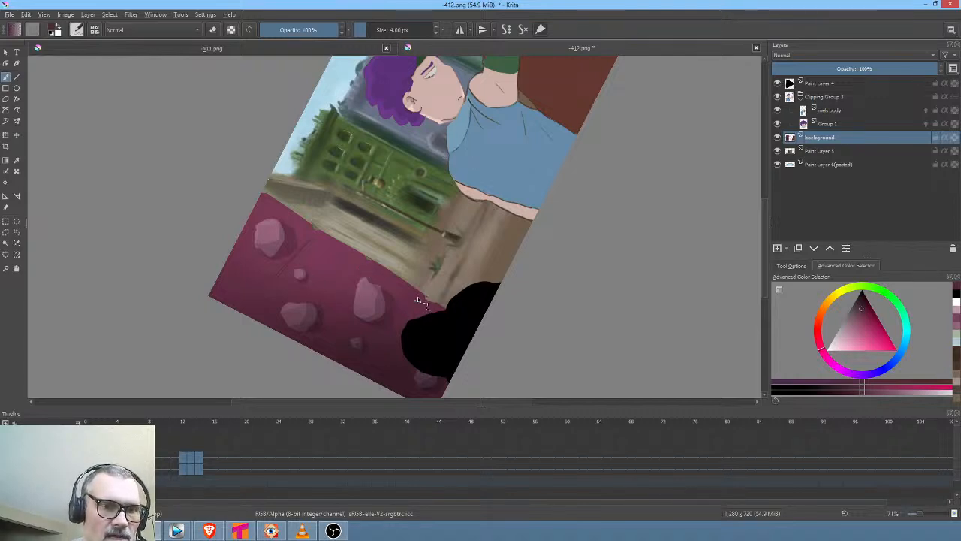
left_click_drag(425, 308, 376, 372)
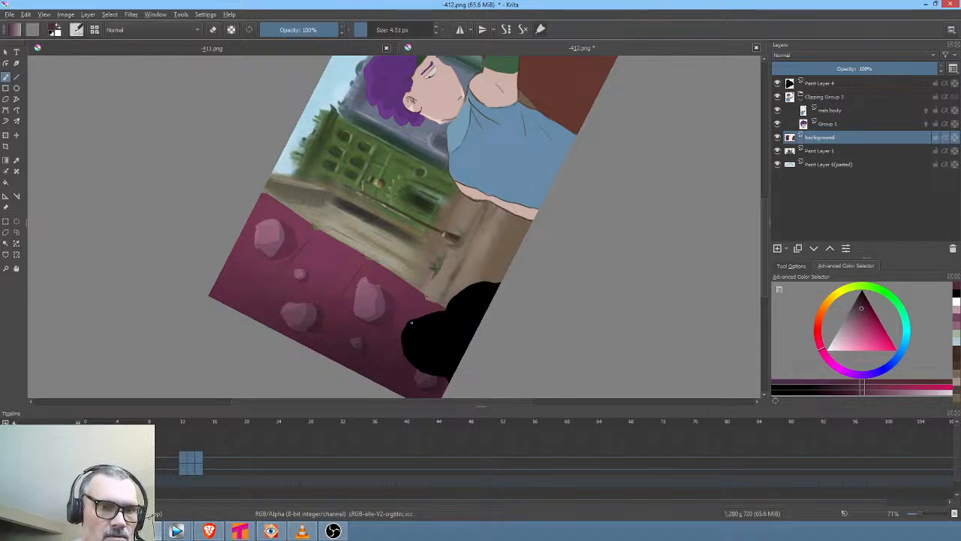
left_click_drag(420, 333, 427, 302)
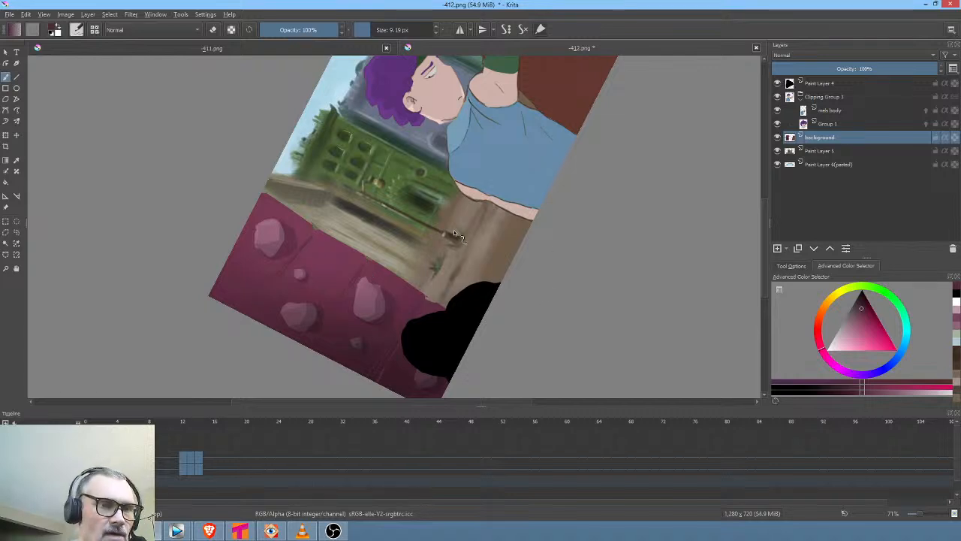
Shade and soften the seams across the purple wall with tones sampled from the wall, using a 9.19 px brush
left_click(375, 261, "ctrl")
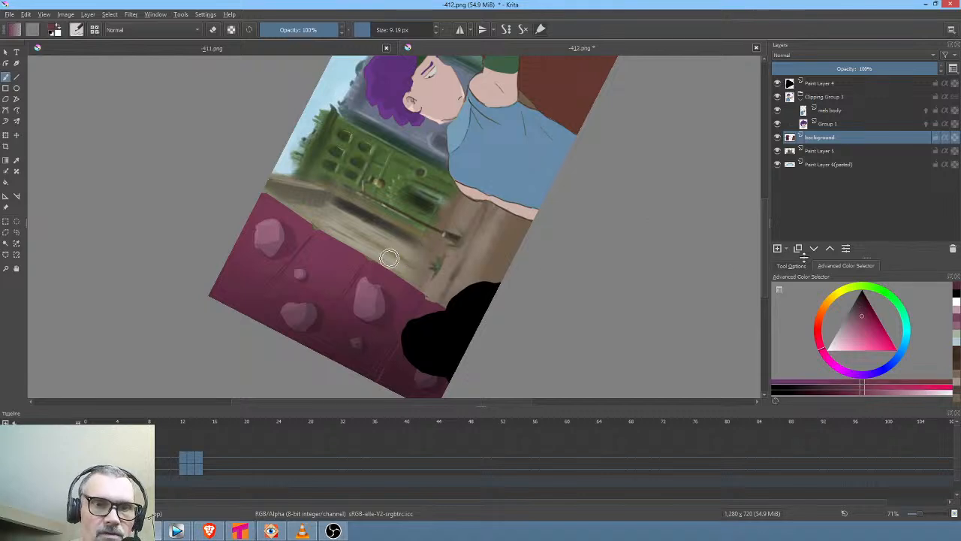
left_click(316, 243, "ctrl")
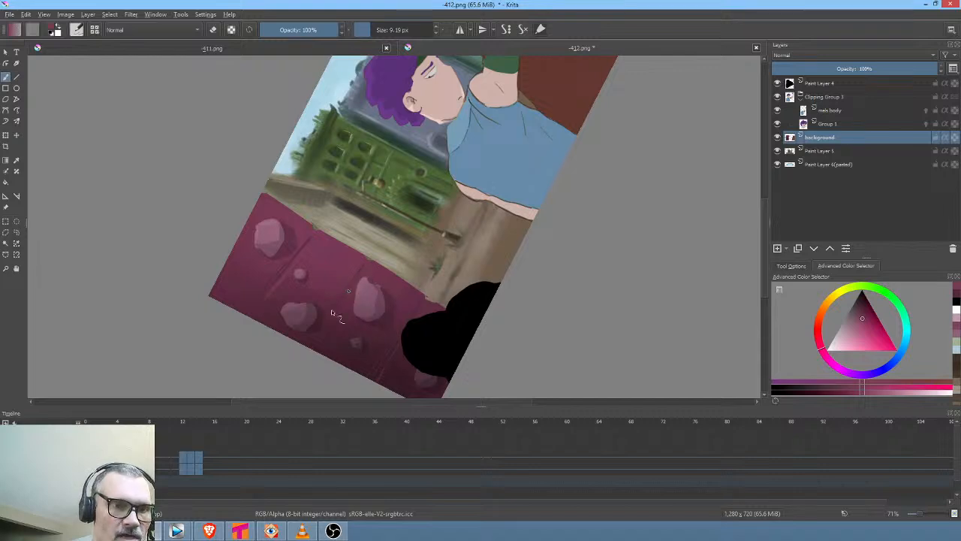
left_click(320, 266, "ctrl")
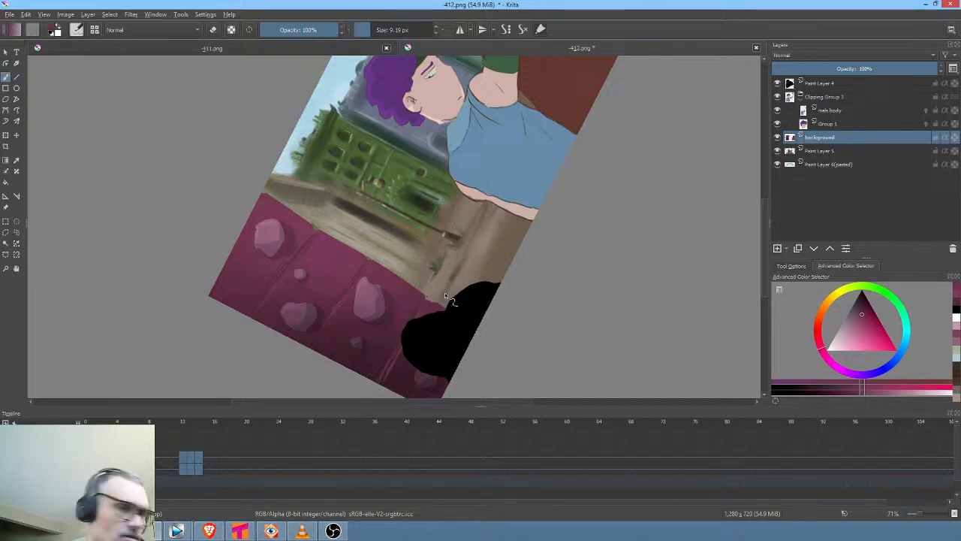
mouse_move(410, 342)
left_mouse_down()
mouse_move(434, 311)
mouse_move(405, 340)
left_mouse_up()
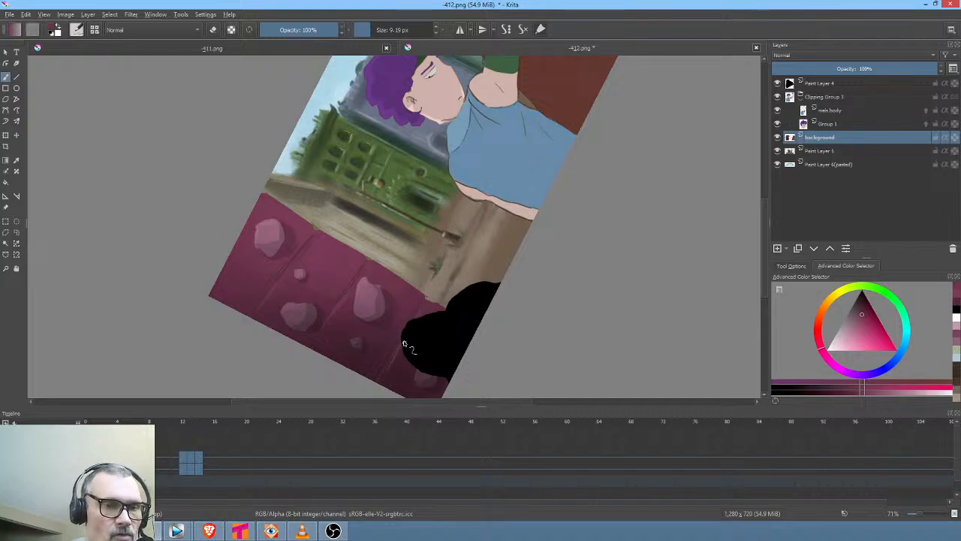
Add vertical joints between the purple wall's seams, and highlight the block edges with a lighter tone sampled from the upper stone
key("5")
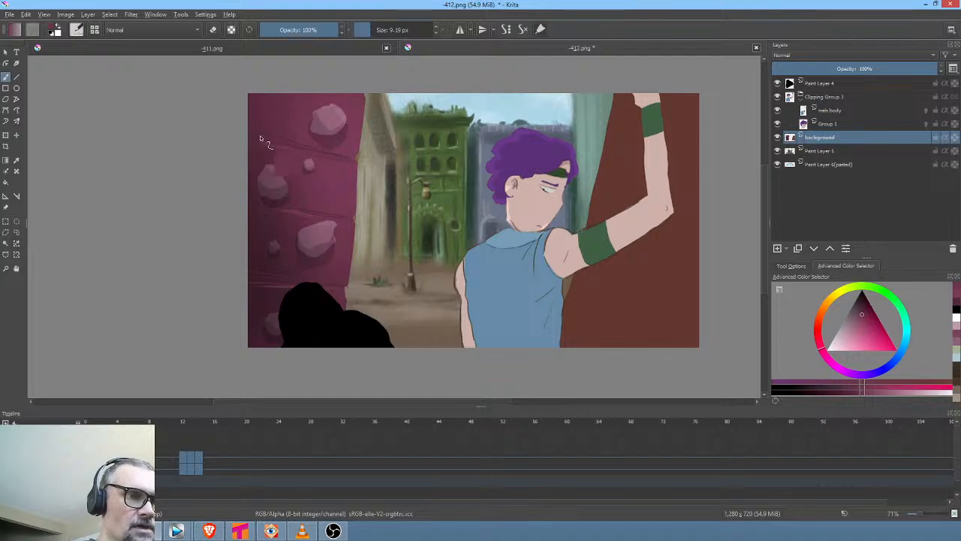
left_click(281, 120, "ctrl")
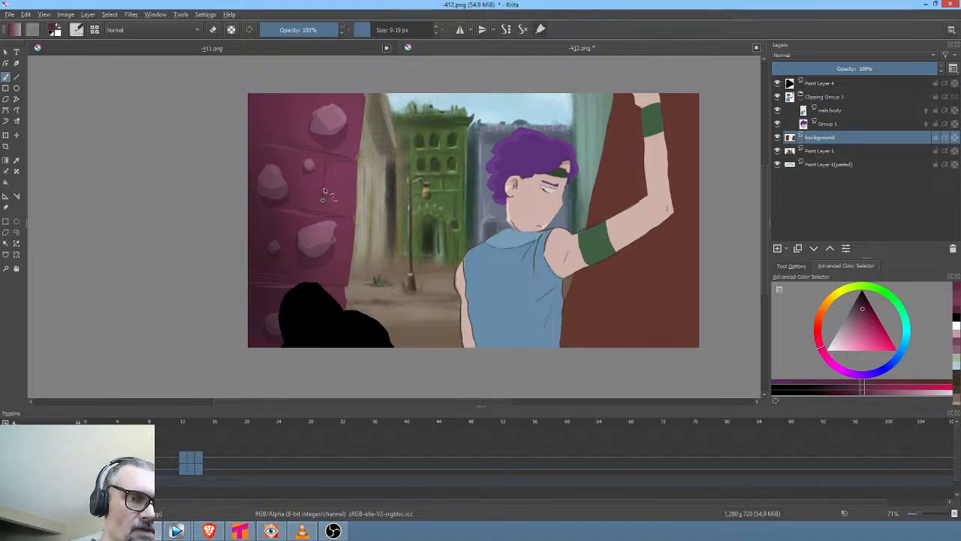
left_click_drag(355, 321, 351, 142)
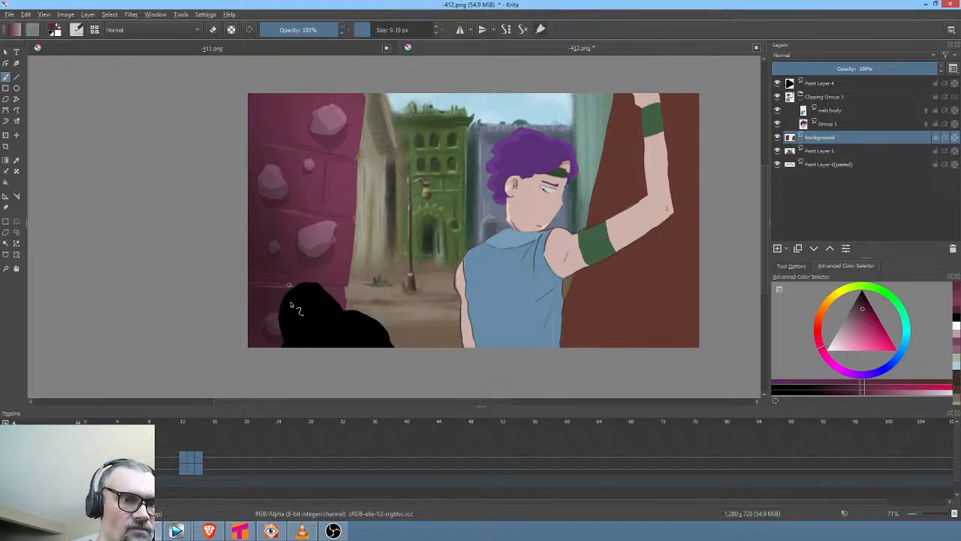
left_click_drag(396, 256, 431, 271)
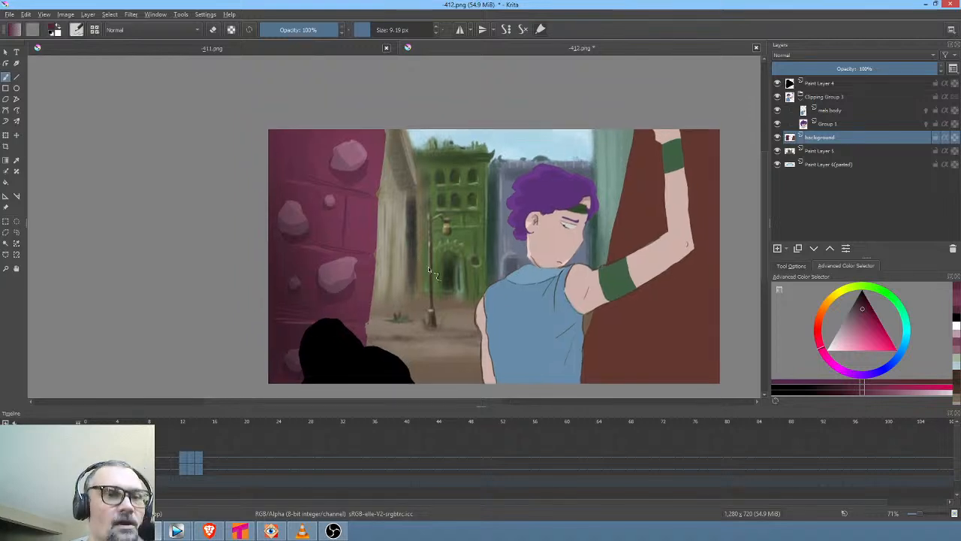
left_click(344, 149, "ctrl")
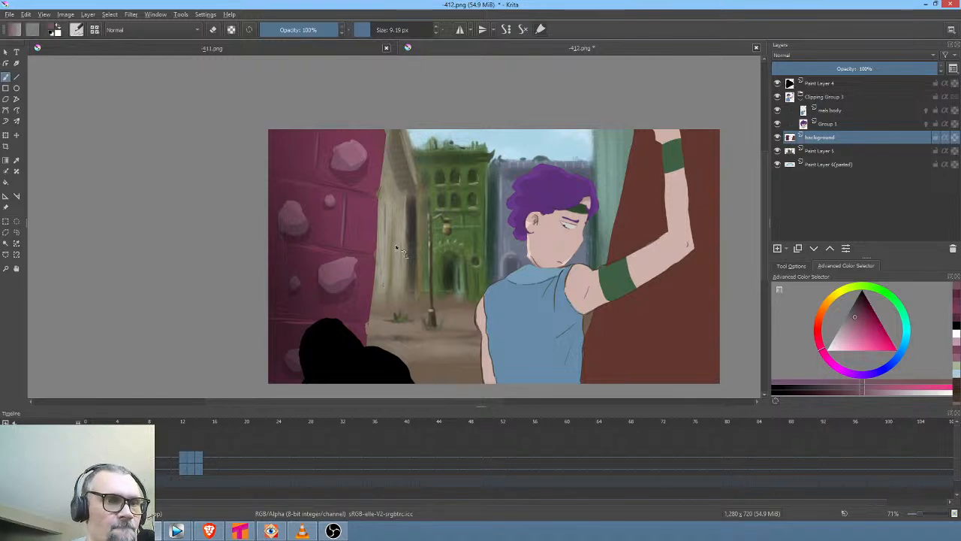
Sample the brown wall's colour and turn on Preserve Alpha for the brush
left_click(617, 369, "ctrl")
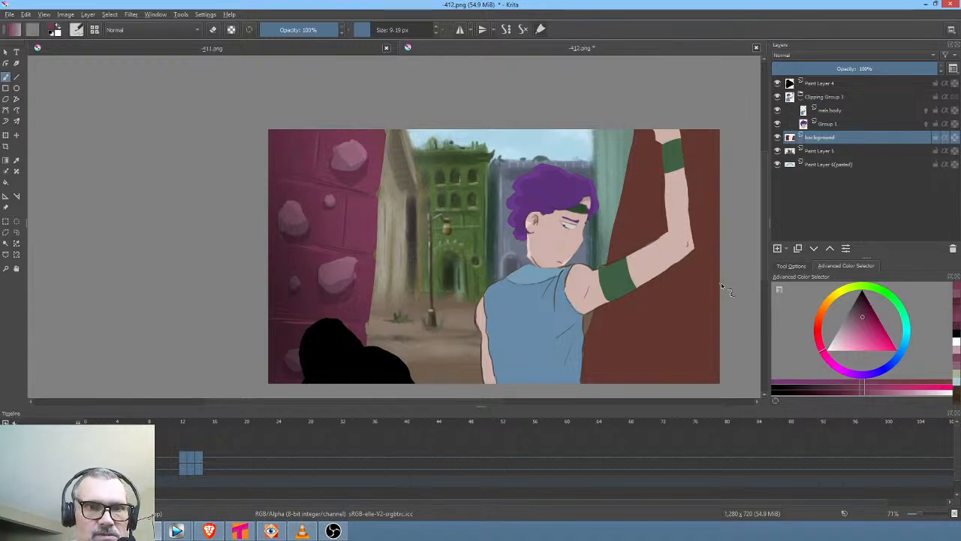
left_click(684, 287, "ctrl")
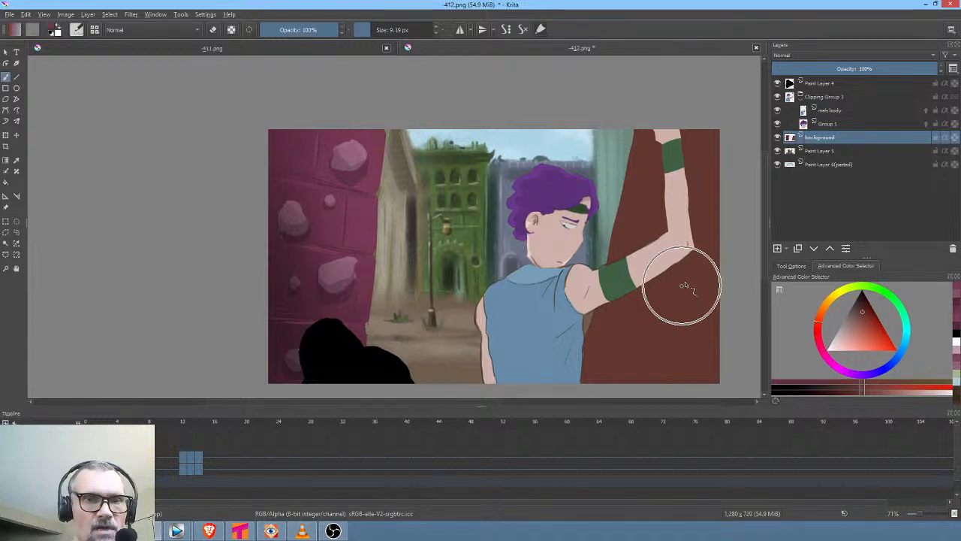
left_click(231, 30)
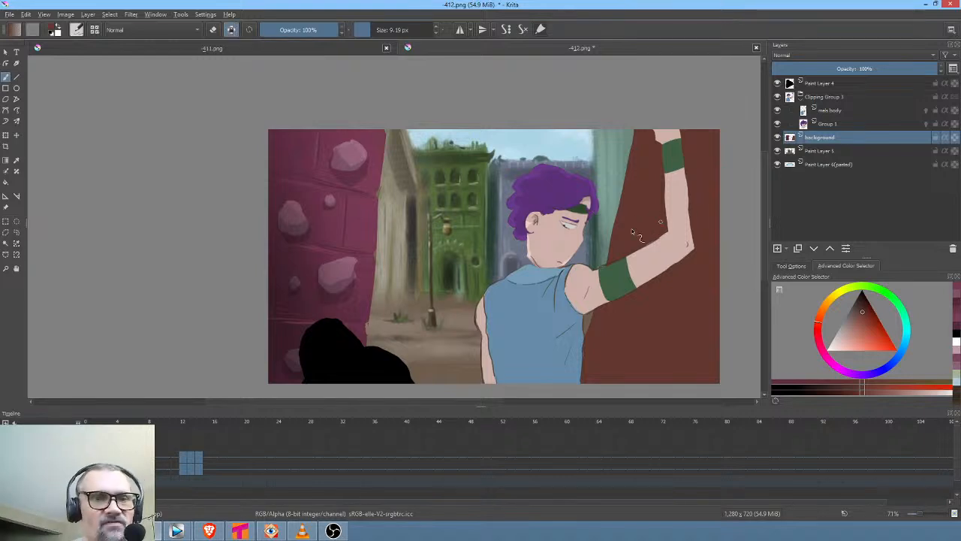
Try sketching white perspective guide lines across the brown wall, and undo them
left_click(866, 349)
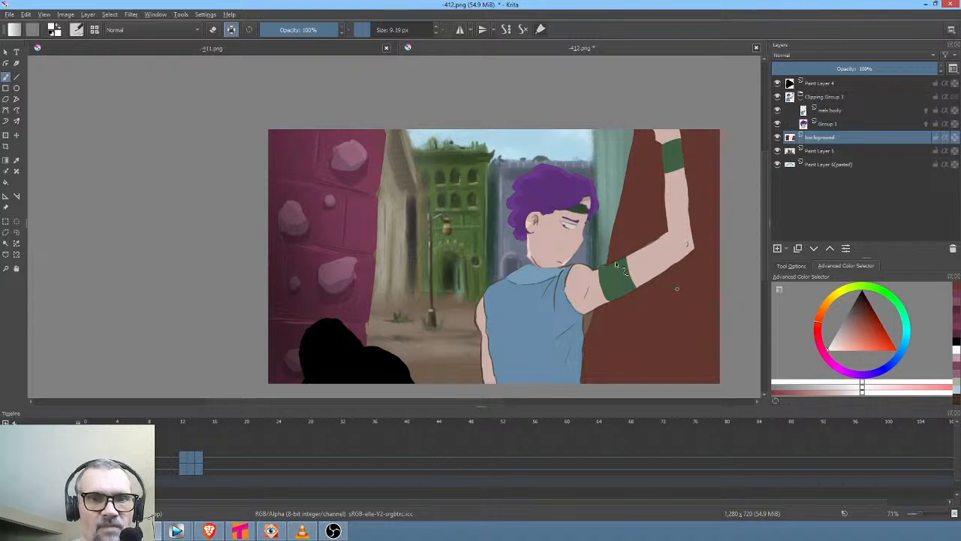
left_click_drag(754, 214, 562, 346)
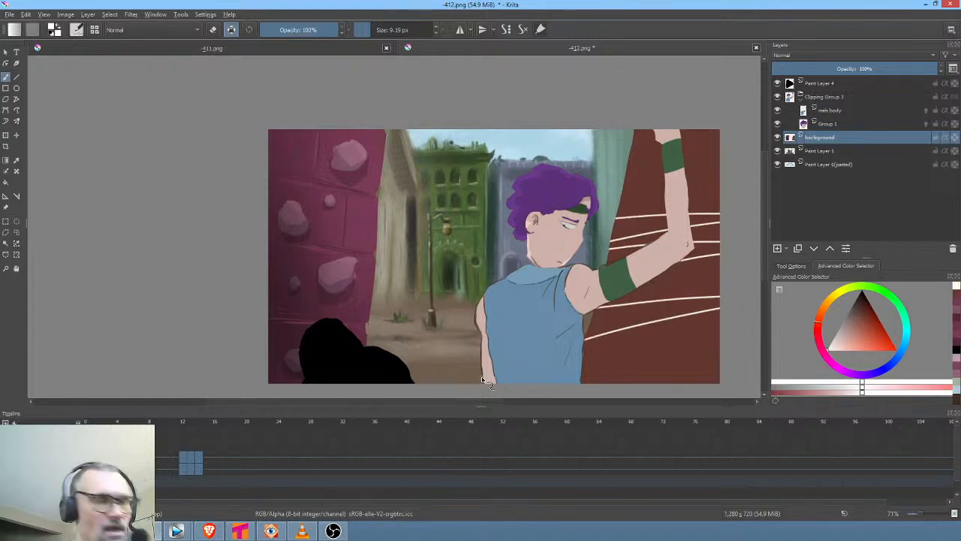
key("ctrl+z")
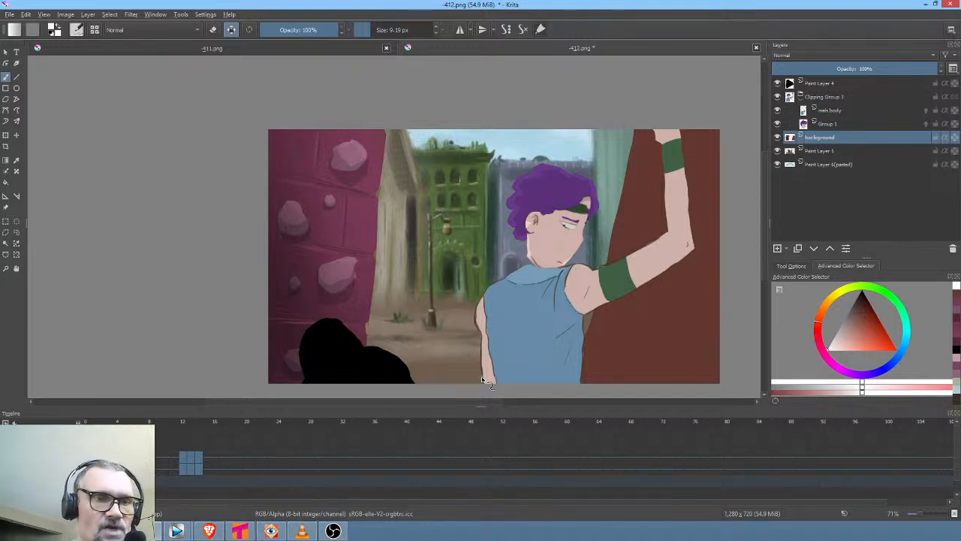
Lighten the purple wall's inner edge with a paler tint of its sampled colour at 49% opacity and 17.82 px
left_click(387, 184, "ctrl")
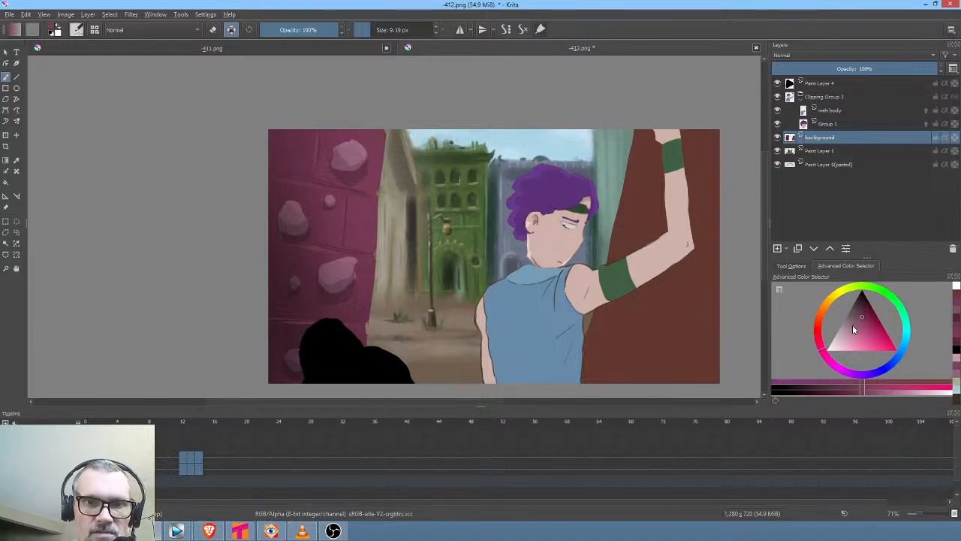
left_click(853, 324)
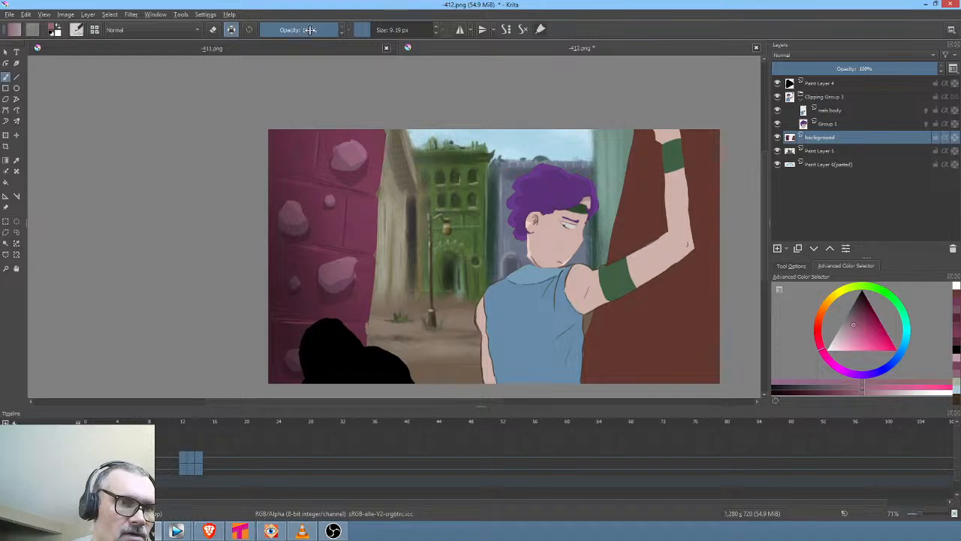
left_click_drag(309, 31, 298, 31)
left_click(374, 31)
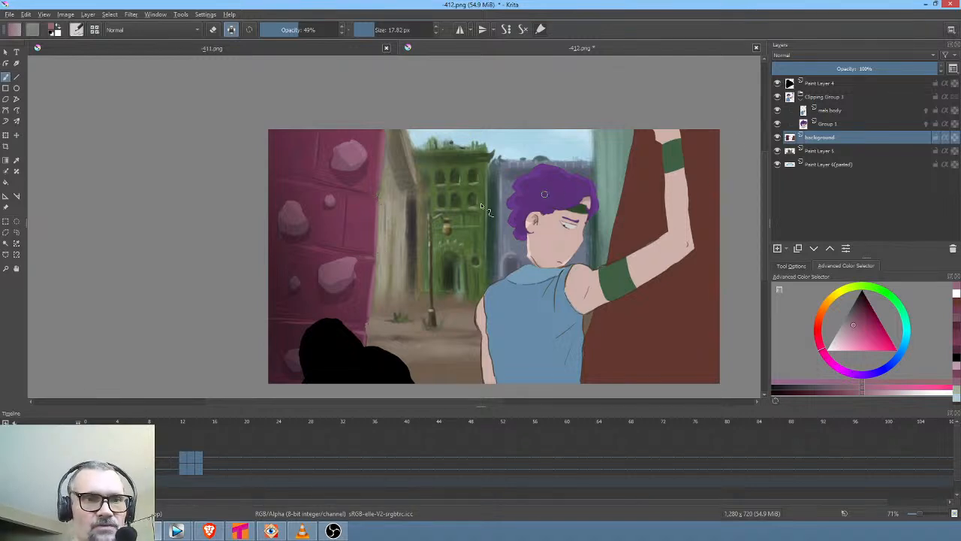
Paint a faint light seam across the upper part of the brown wall with a paler tint of its sampled colour
left_click(653, 204, "ctrl")
left_click(855, 321)
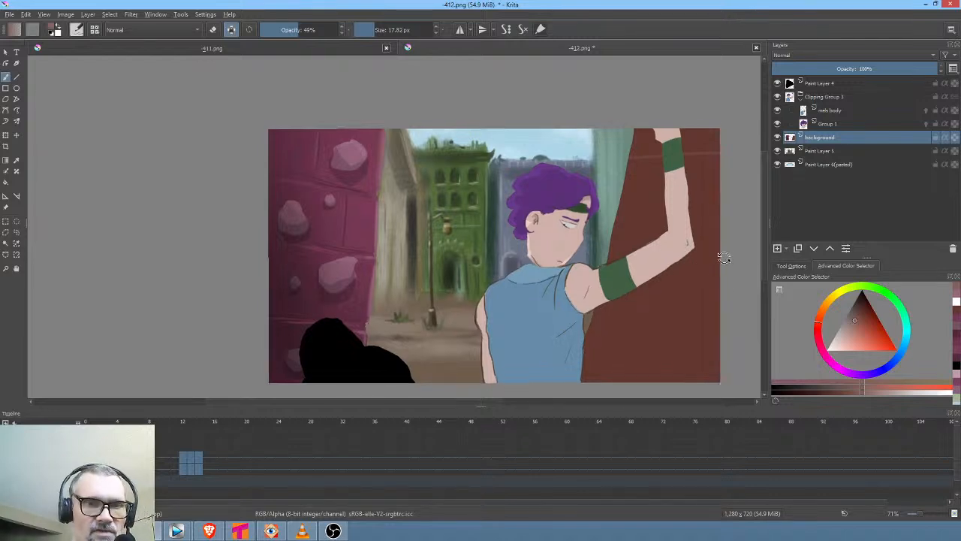
left_click_drag(723, 257, 714, 180)
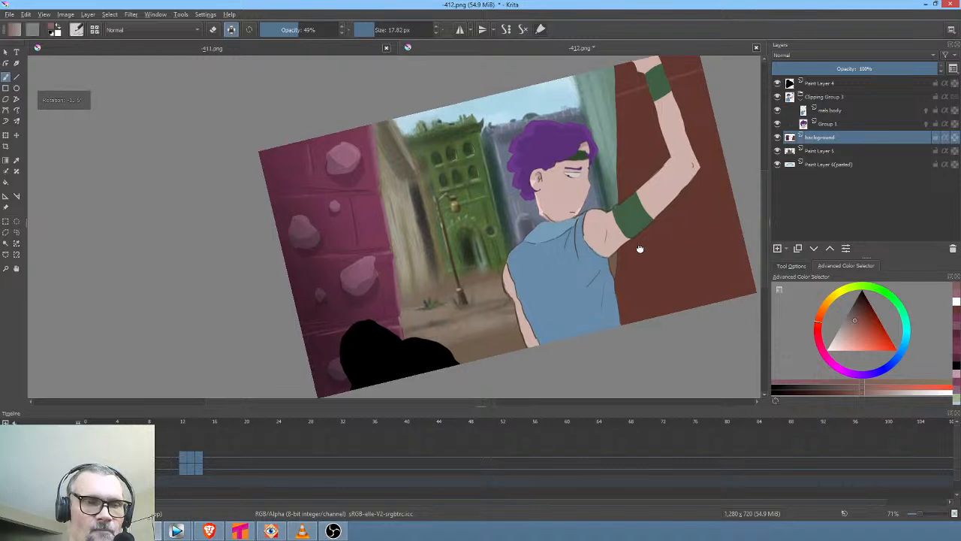
mouse_move(640, 249)
left_mouse_down()
mouse_move(600, 258)
mouse_move(610, 247)
left_mouse_up()
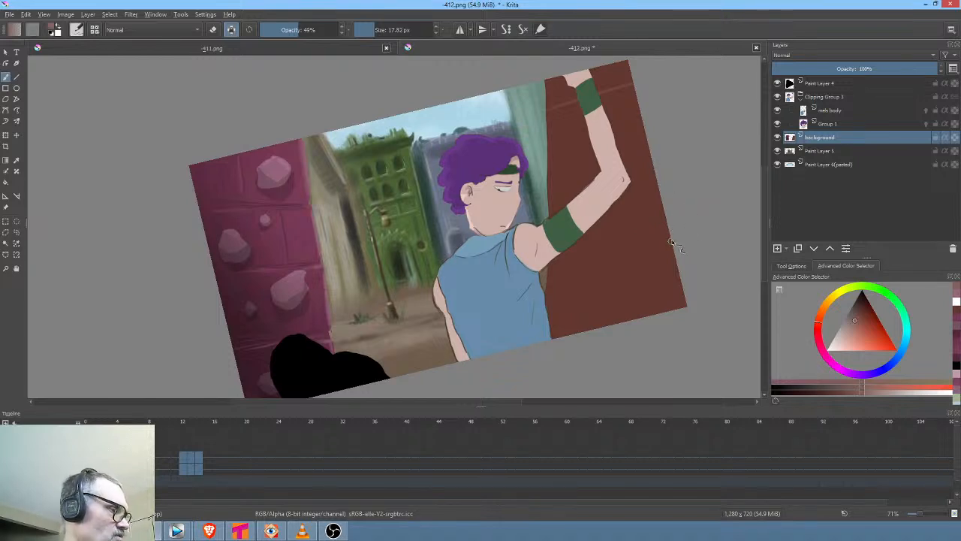
key("5")
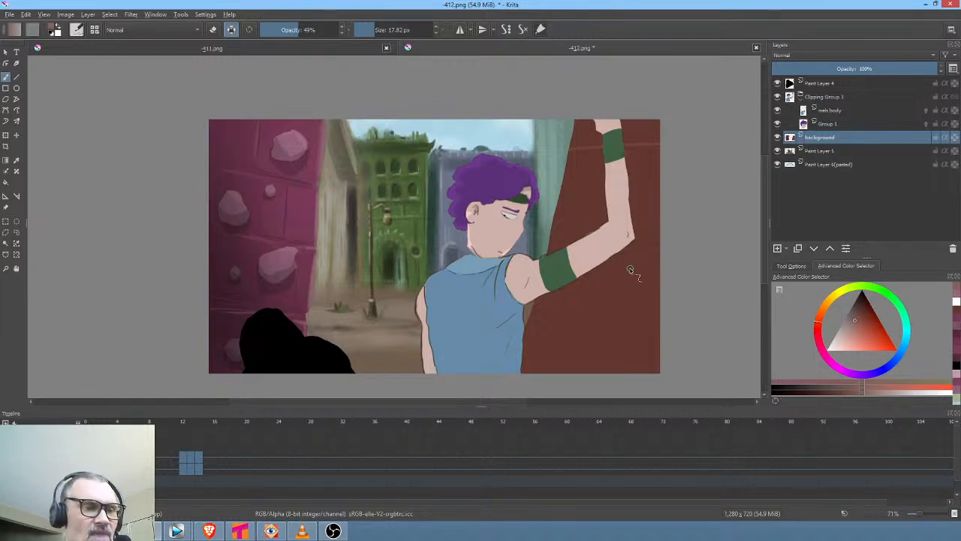
Check the brick wall in shot 411 in the SL-02-edit project in Vegas Pro, and return to Krita
mouse_move(180, 531)
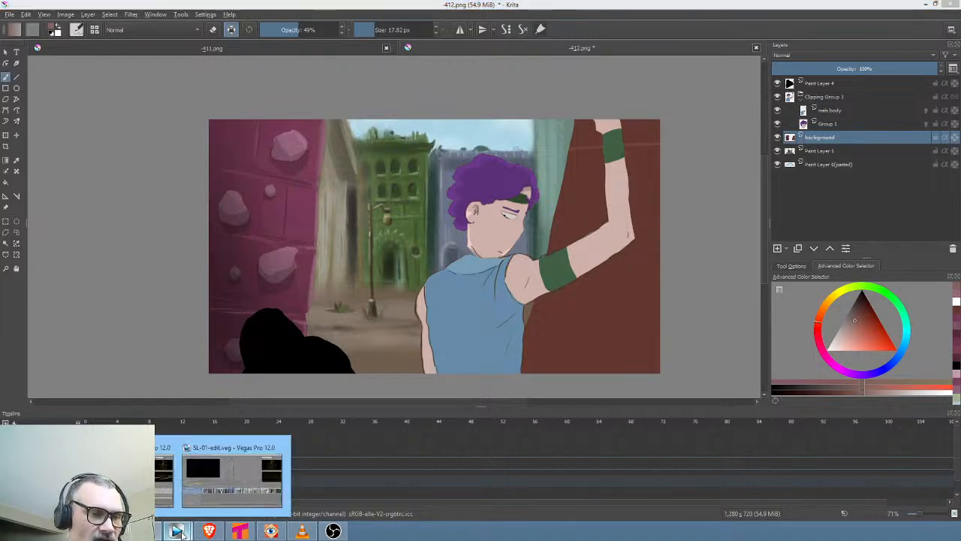
left_click(164, 473)
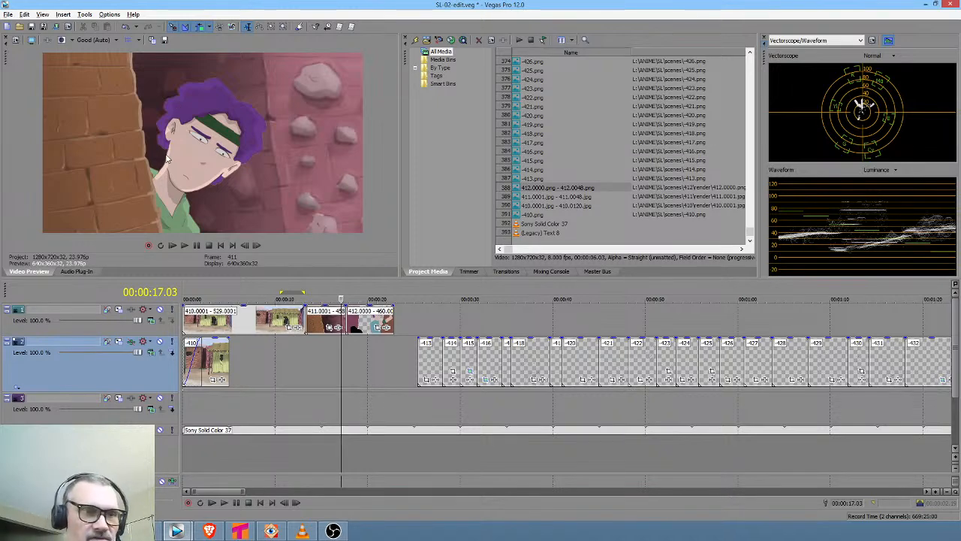
left_click_drag(265, 359, 357, 360)
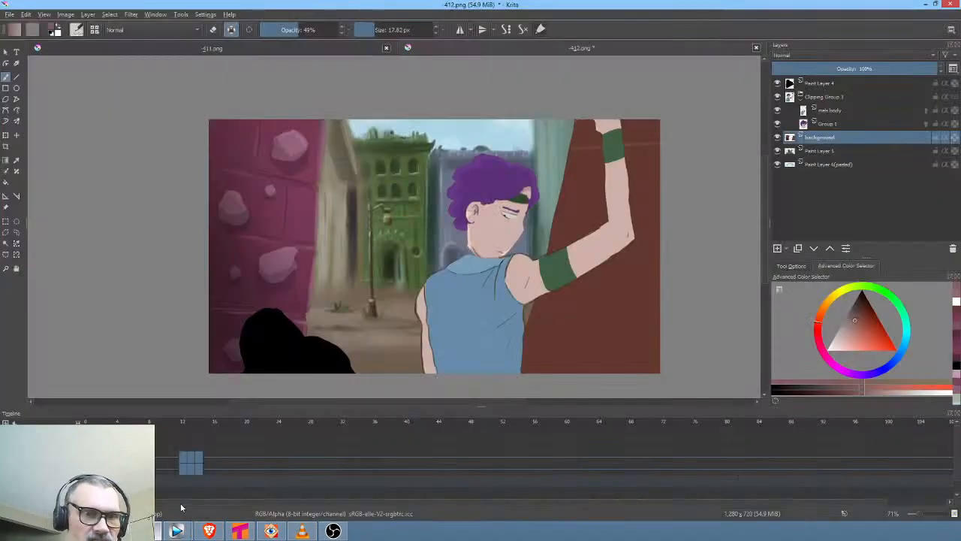
left_click(179, 531)
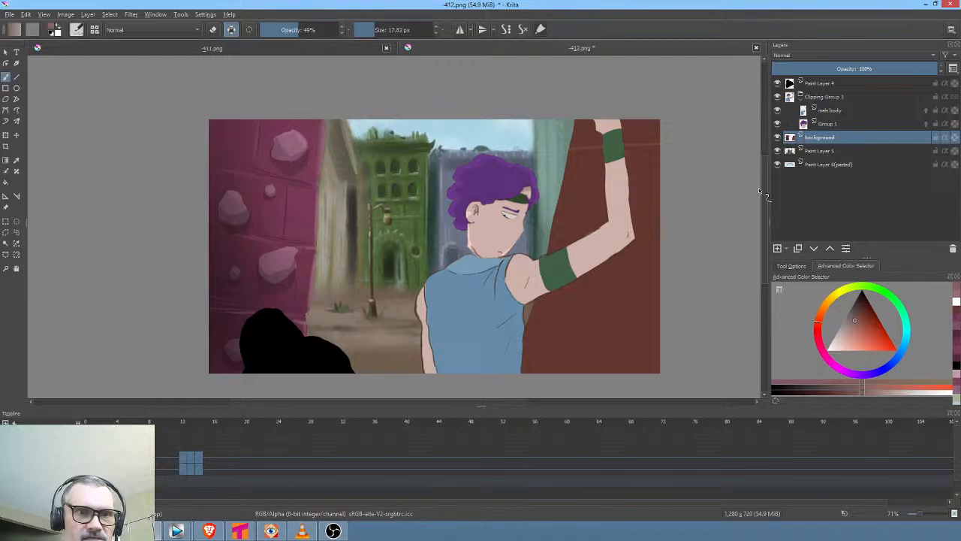
Check what the background layer contains, and group Paint Layer 5 with Paint Layer 6(pasted) beneath it
left_click(843, 149)
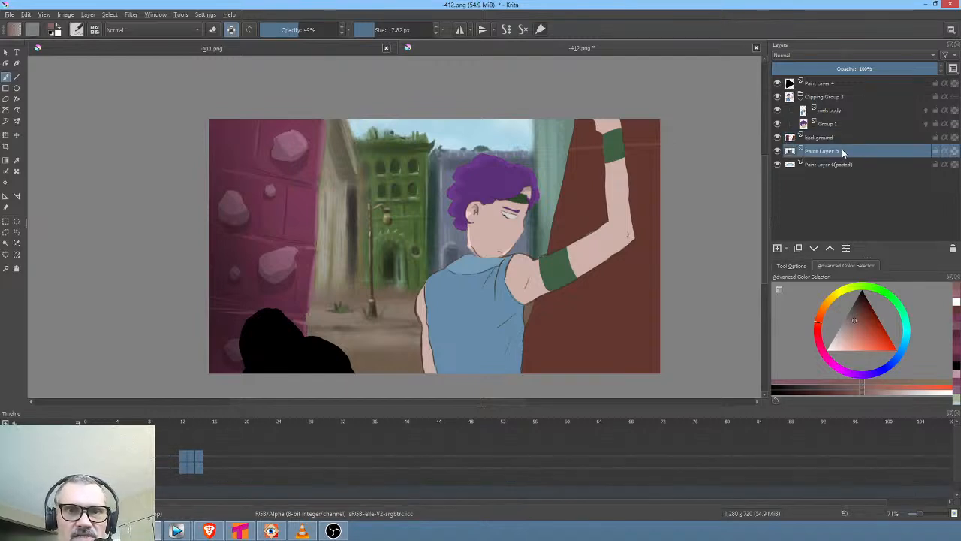
left_click(835, 140)
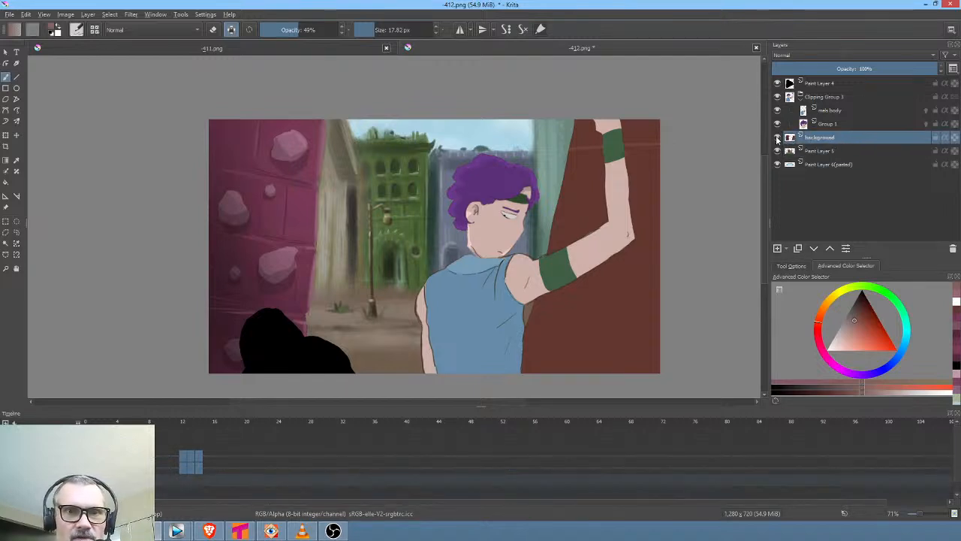
left_click(778, 138)
left_click(778, 138)
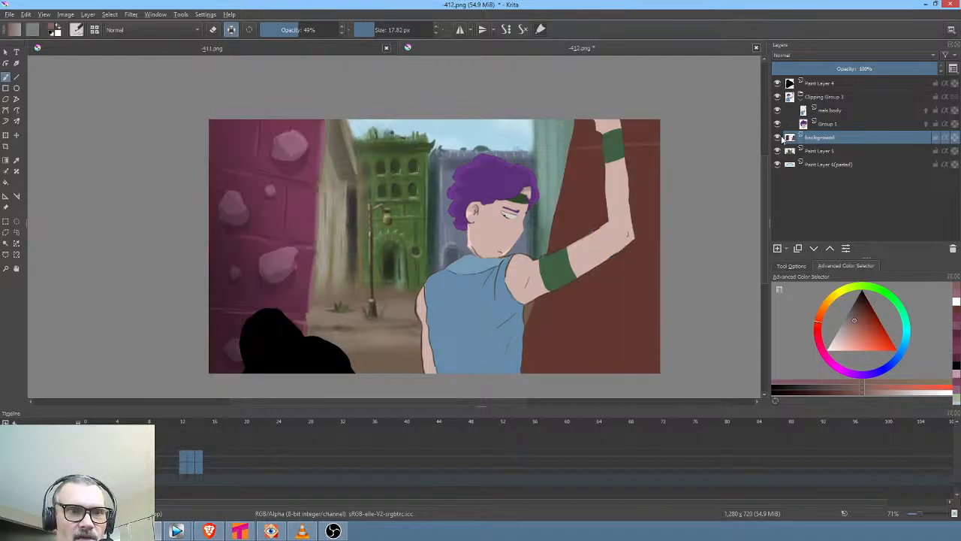
left_click(834, 153)
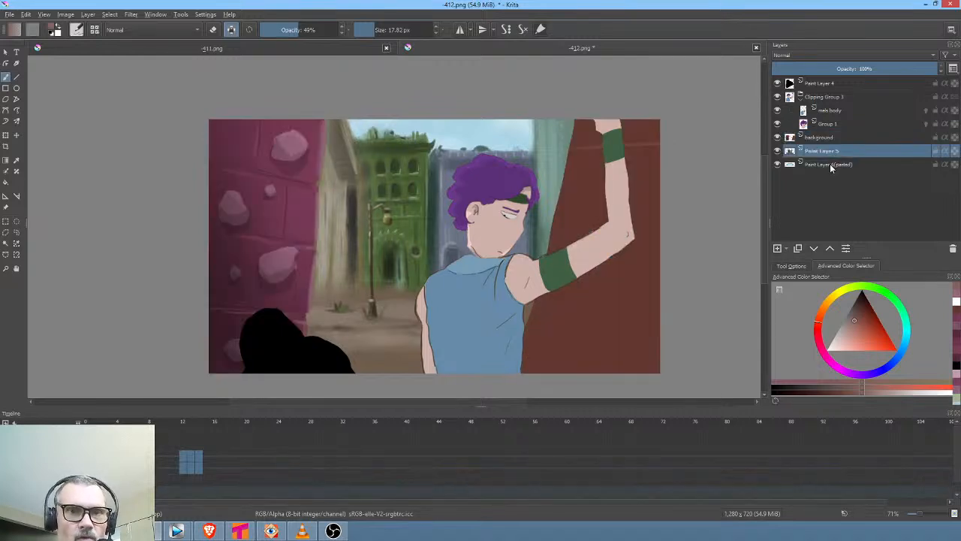
left_click(831, 165, "shift")
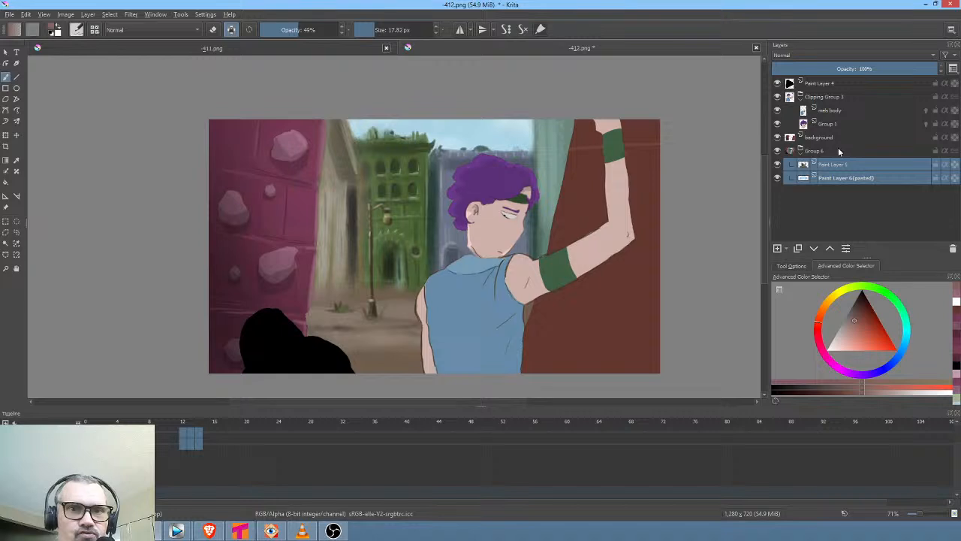
key("ctrl+g")
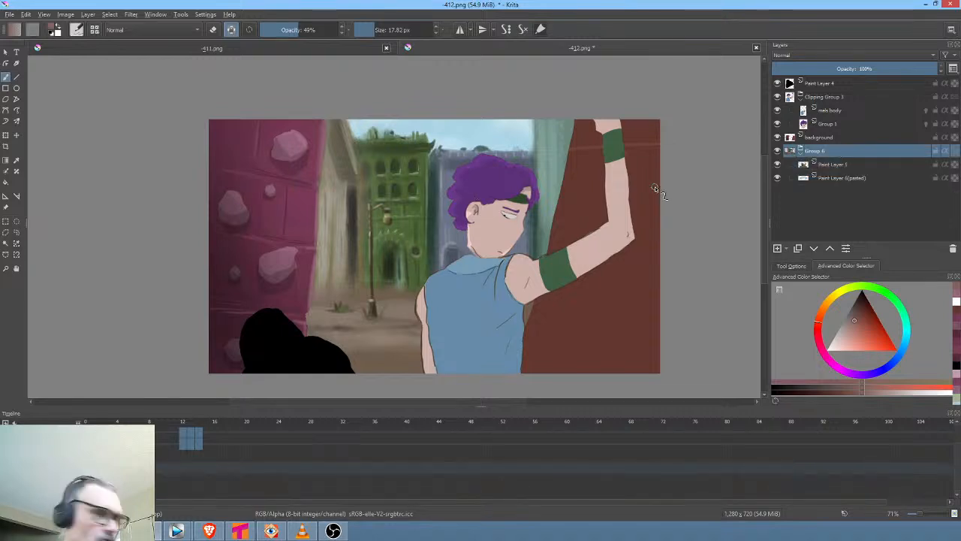
Rotate the grouped street and sky layers slightly clockwise and enlarge them a little behind the character
key("ctrl+t")
scroll(723, 187, "down", 5)
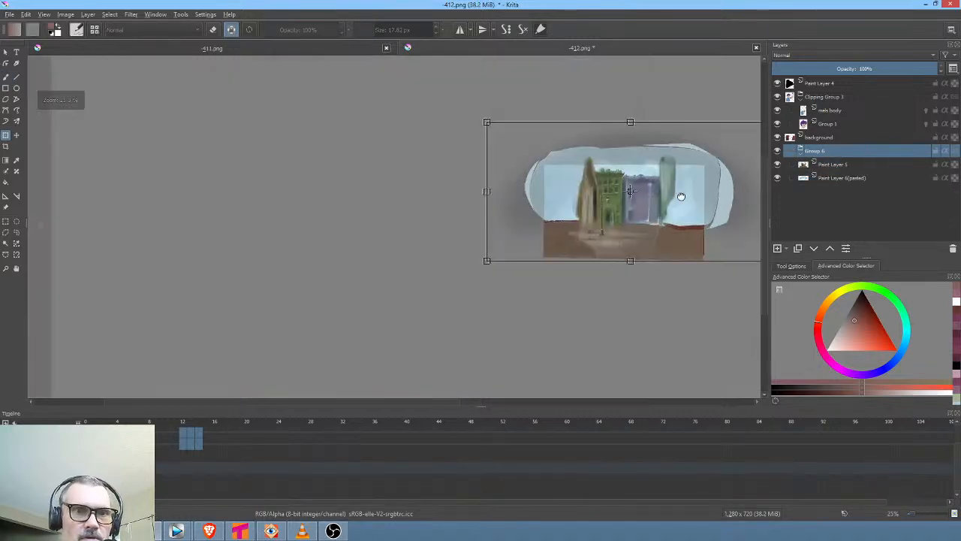
left_click_drag(681, 196, 529, 205)
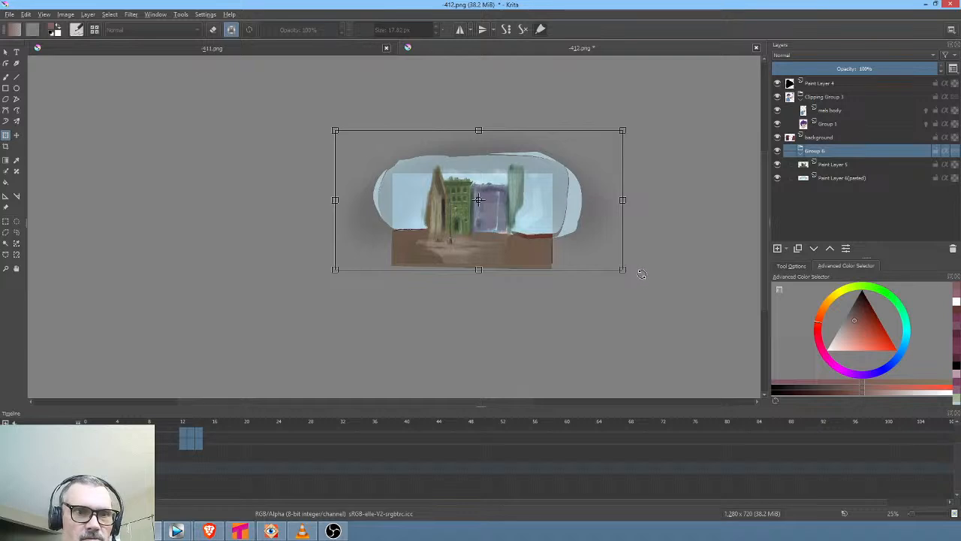
left_click_drag(643, 274, 635, 283)
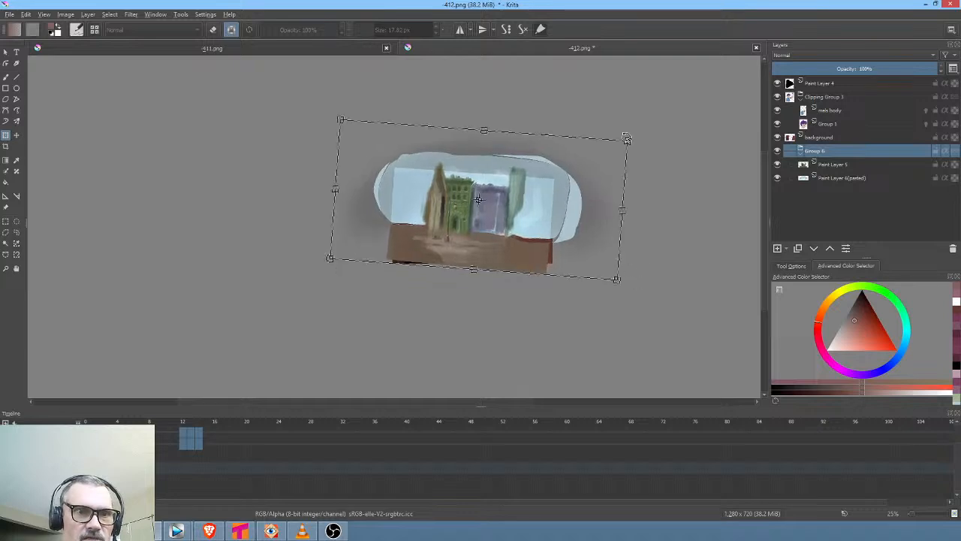
key("Return")
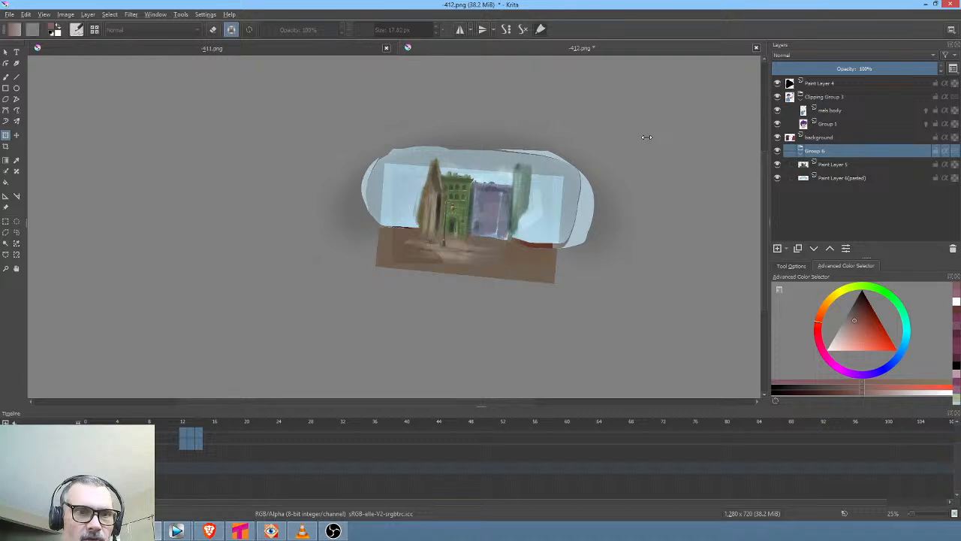
key("Return")
scroll(643, 189, "up", 3)
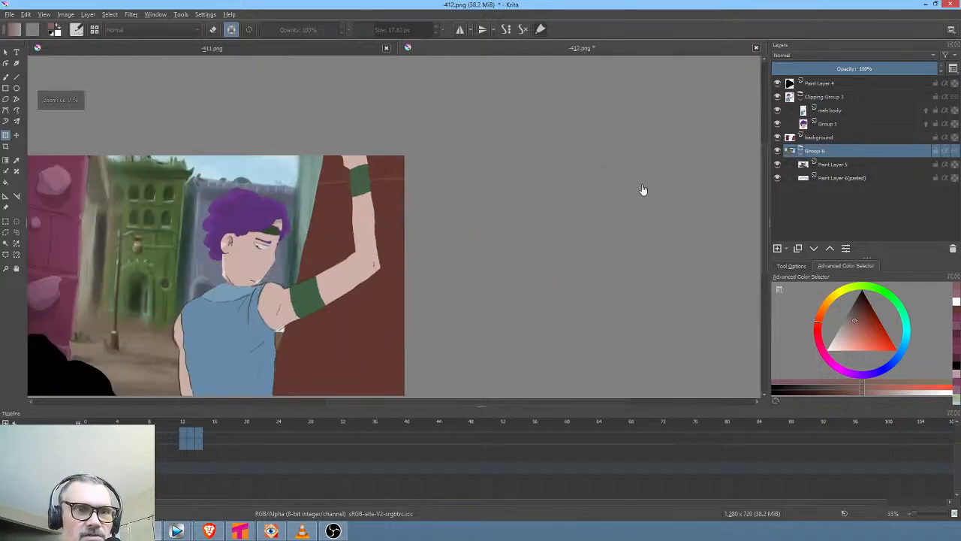
left_click_drag(562, 204, 690, 212)
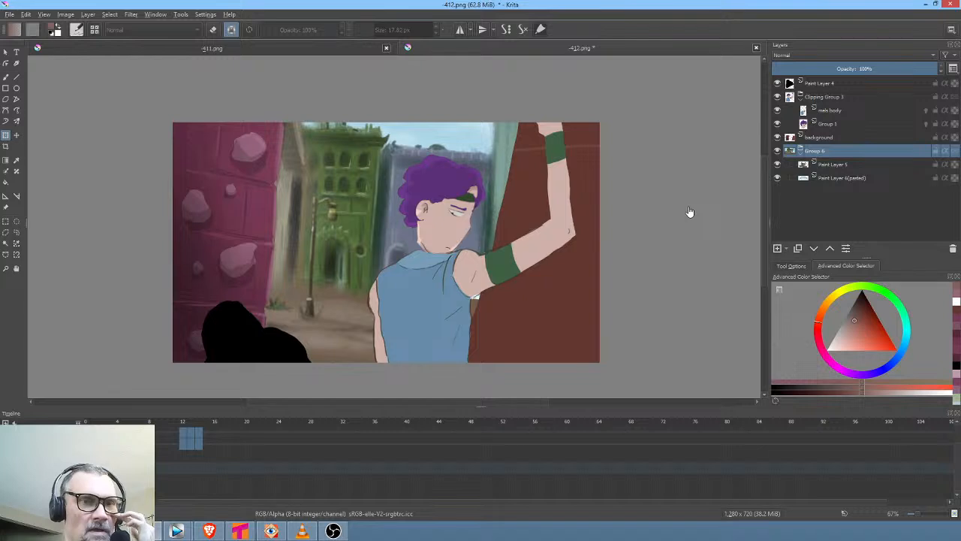
Select Paint Layer 5 inside the new group and save the image
left_click(822, 163)
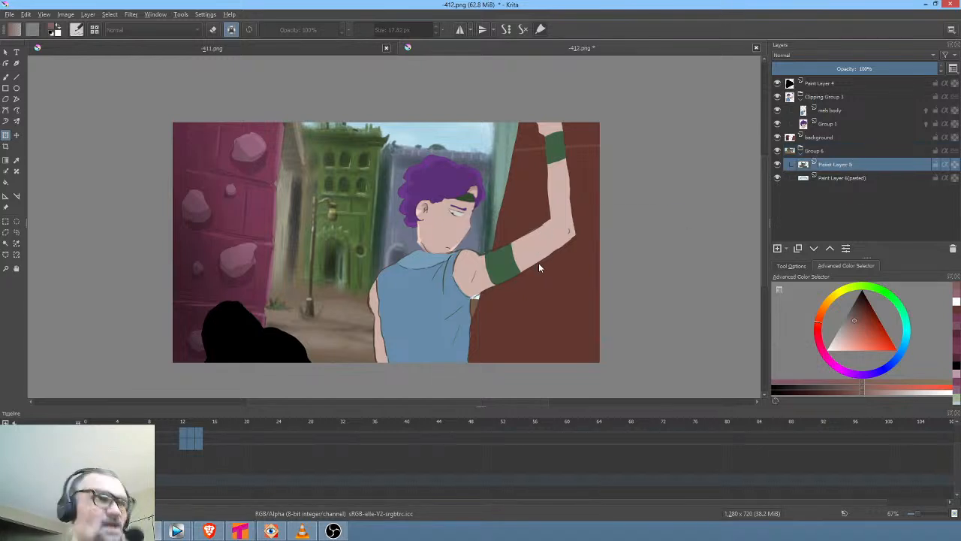
key("ctrl+s")
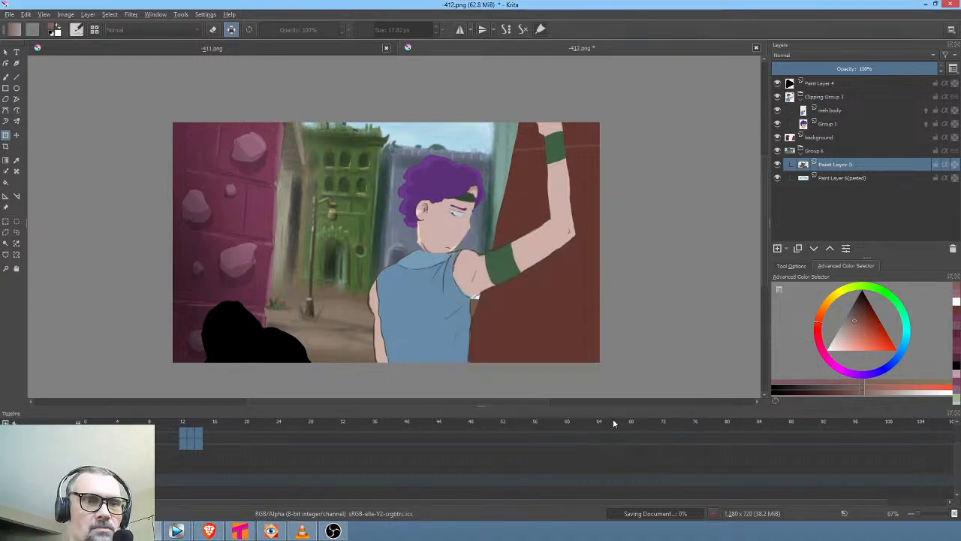
left_click(613, 422)
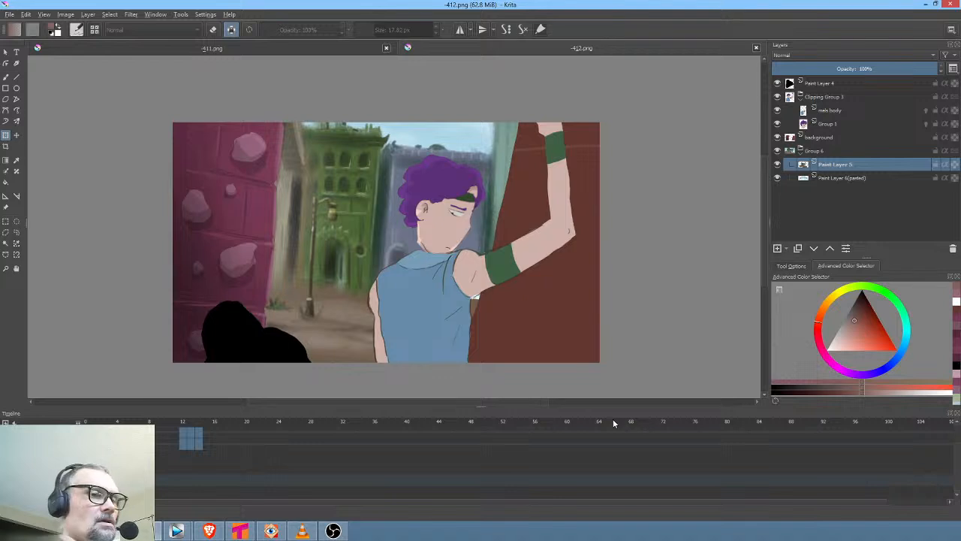
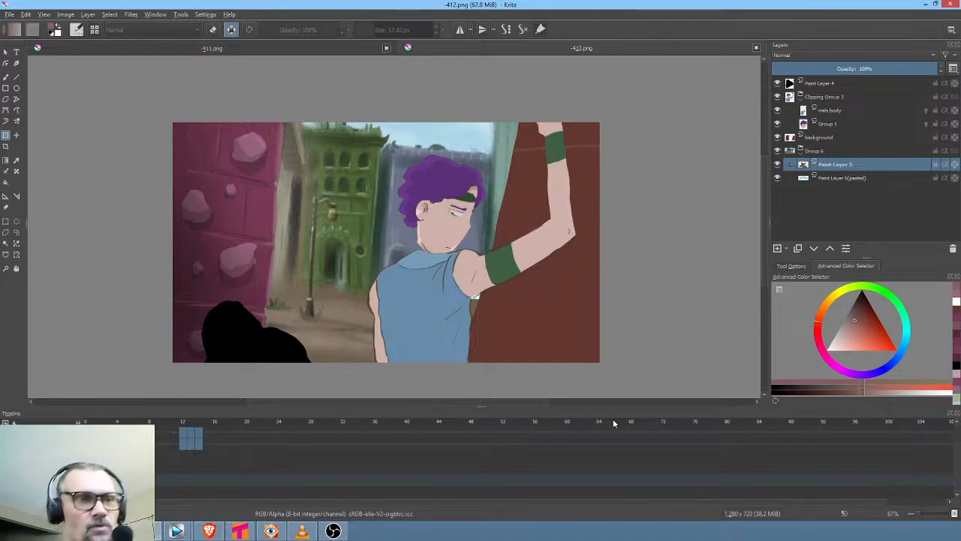
Rename the background layer as bricks and save the image again
double_click(842, 136)
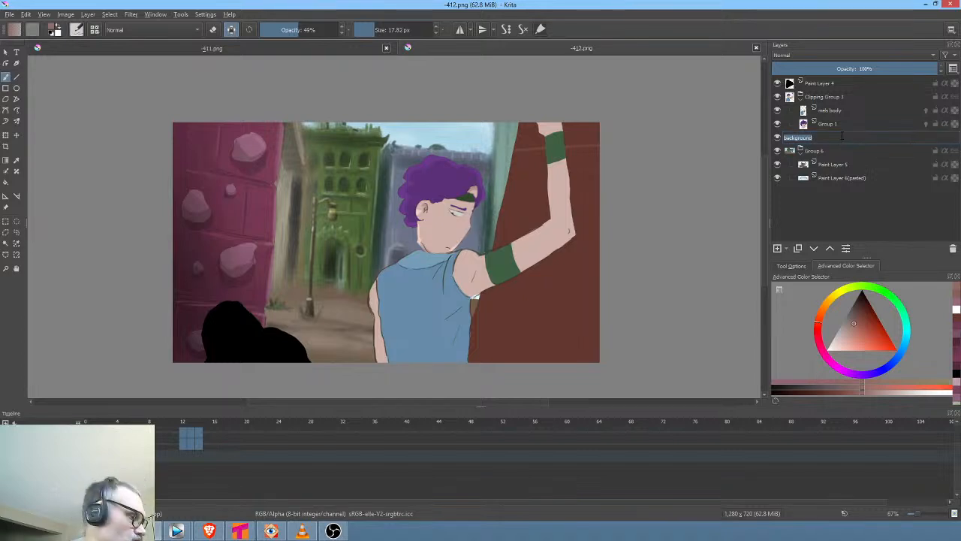
type("bg")
key("Return")
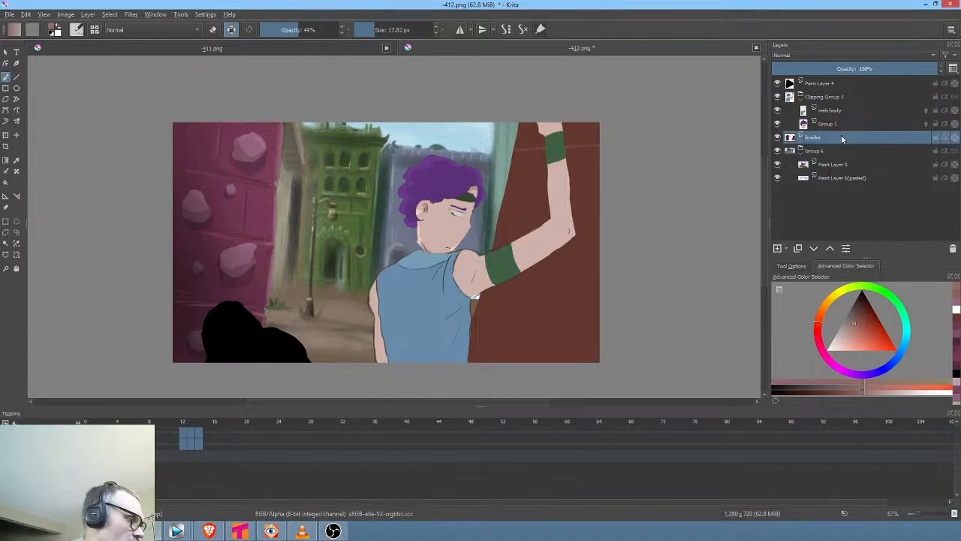
key("ctrl+s")
left_click(611, 419)
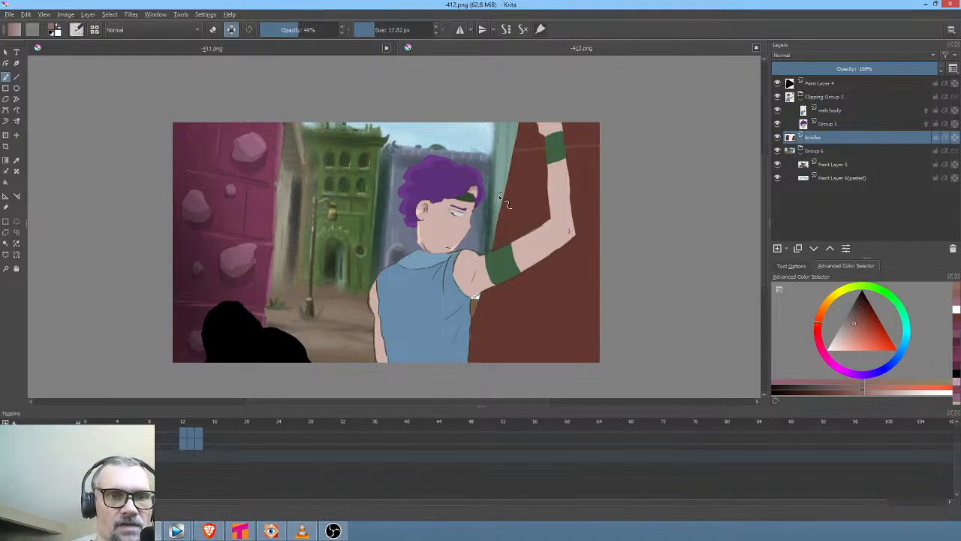
Paint faint light horizontal brick seams across the brown wall at 24% opacity and 17.82 px
key("i")
key("i")
key("i")
key("i")
key("i")
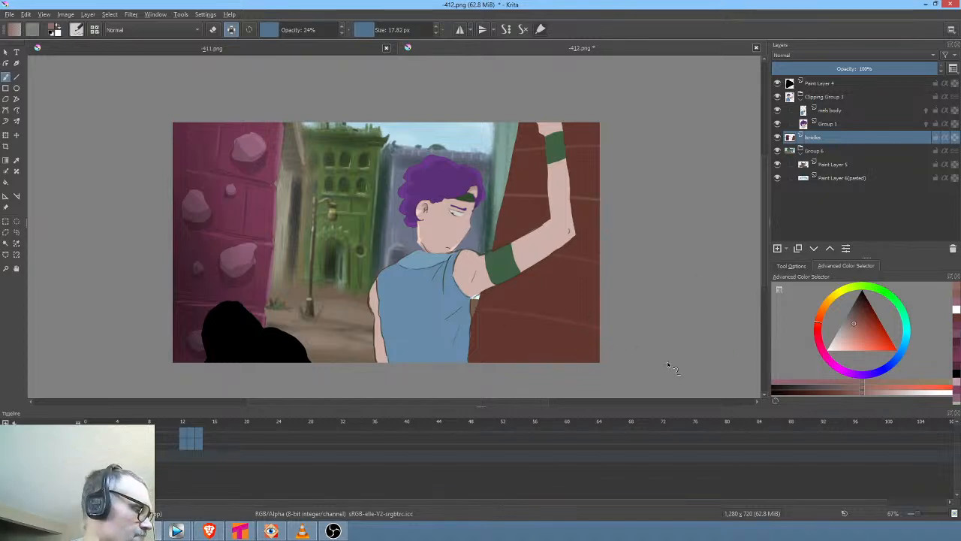
left_click_drag(699, 332, 495, 145)
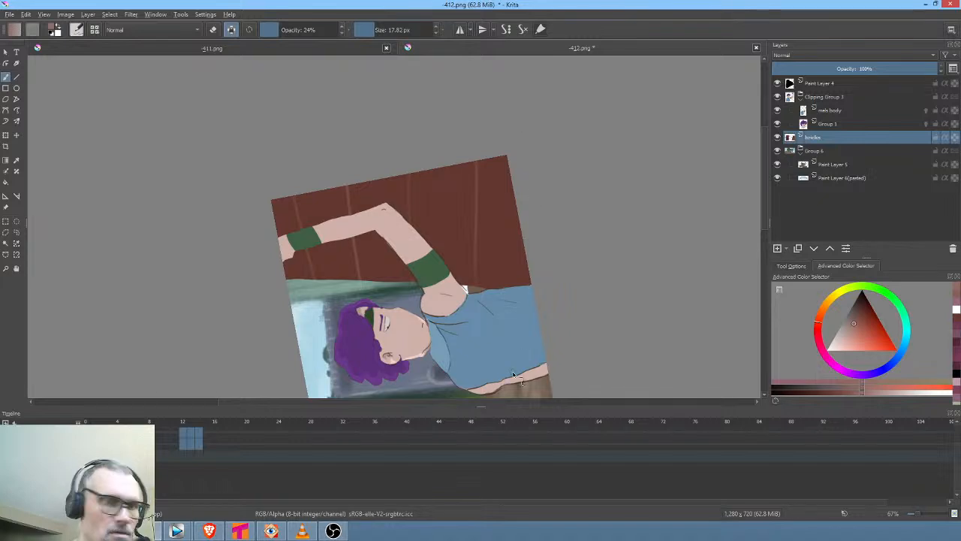
key("5")
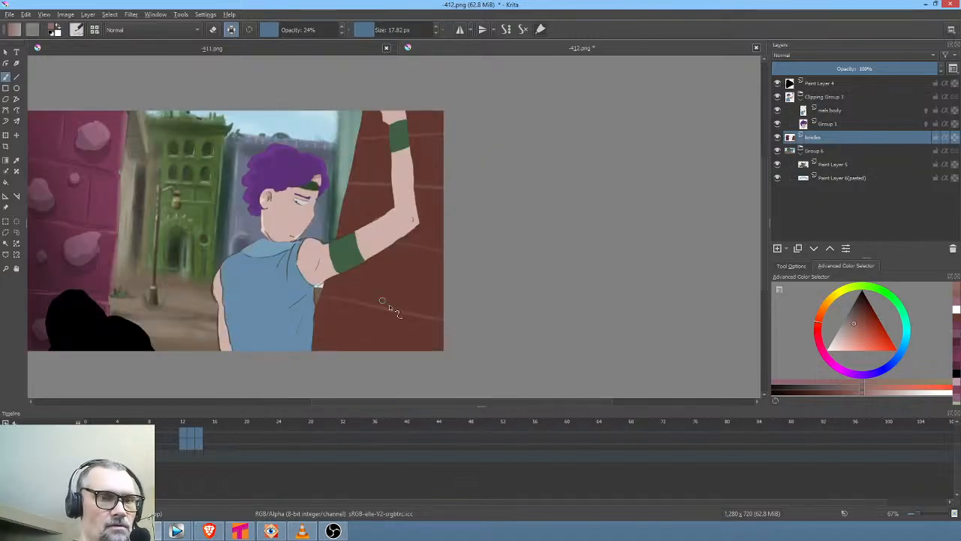
left_click_drag(464, 276, 540, 284)
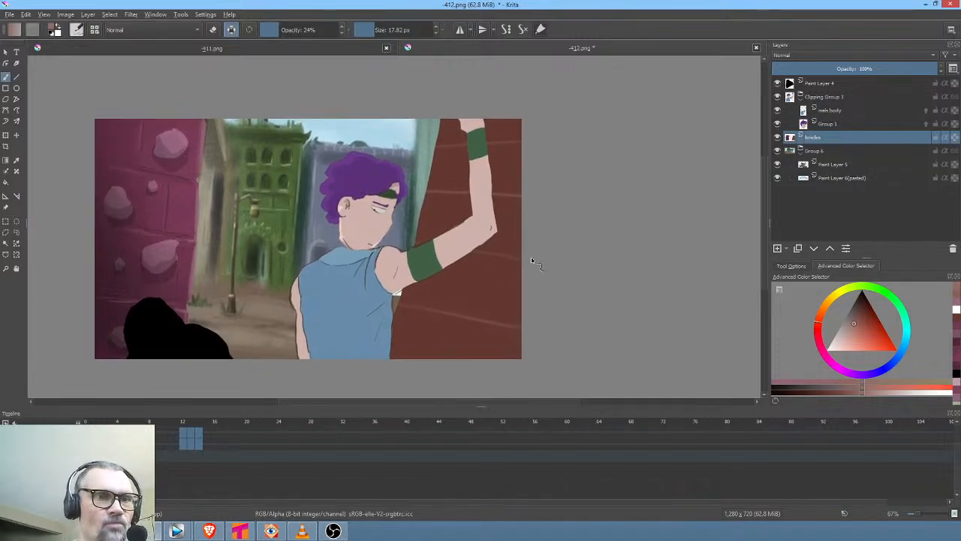
mouse_move(591, 182)
left_mouse_down()
mouse_move(558, 120)
mouse_move(519, 150)
mouse_move(556, 204)
mouse_move(520, 127)
mouse_move(491, 156)
mouse_move(504, 180)
left_mouse_up()
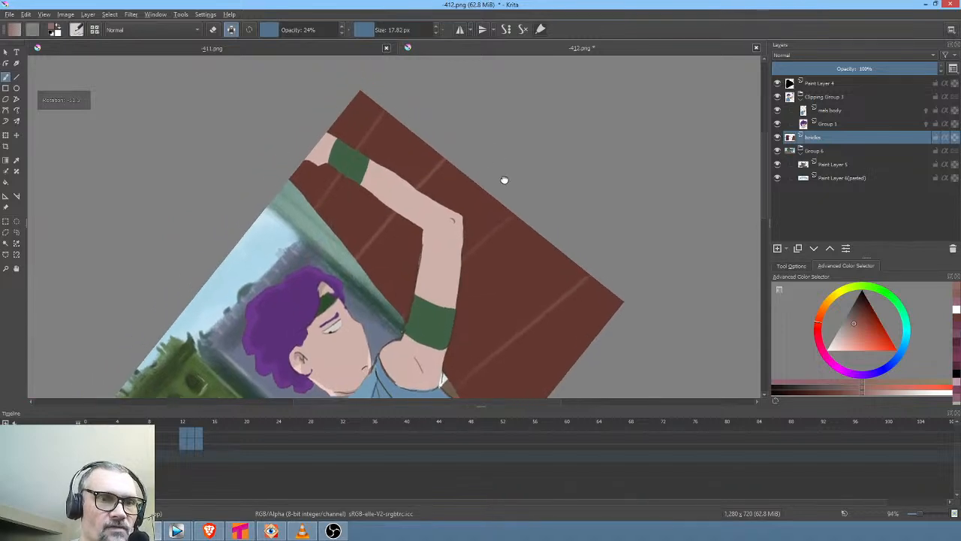
Shade the brown wall's horizontal seams with a darker brown, and add a light vertical seam below the raised arm
left_click(863, 309)
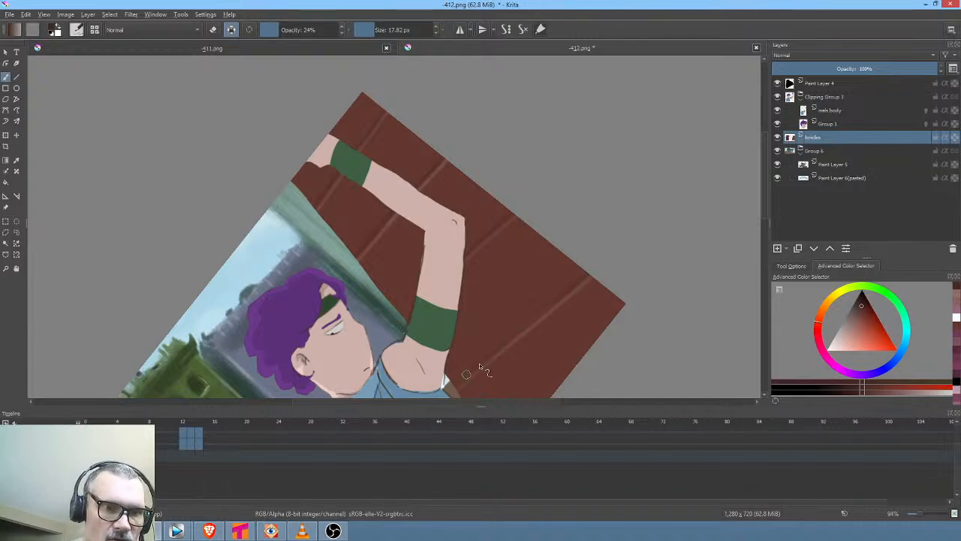
left_click_drag(629, 281, 653, 272)
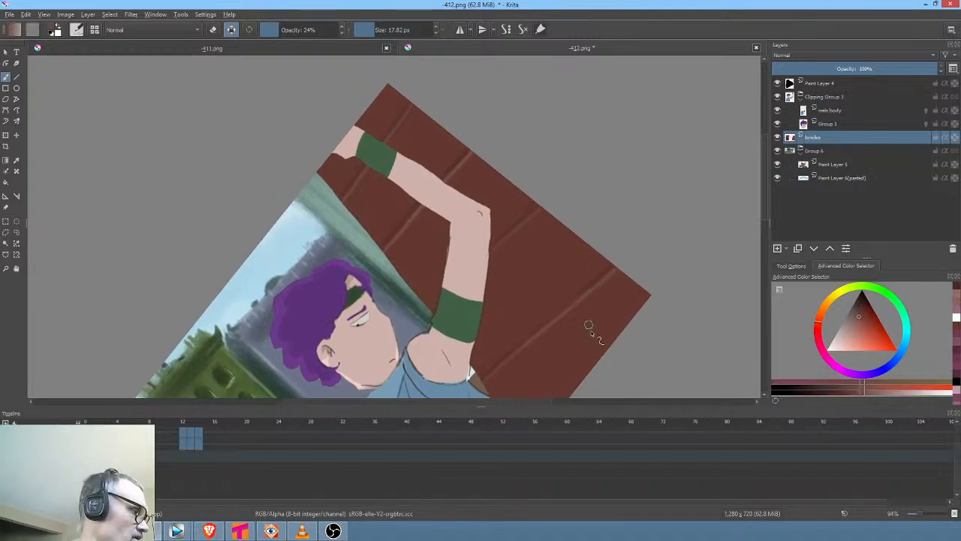
key("5")
left_click_drag(559, 271, 616, 209)
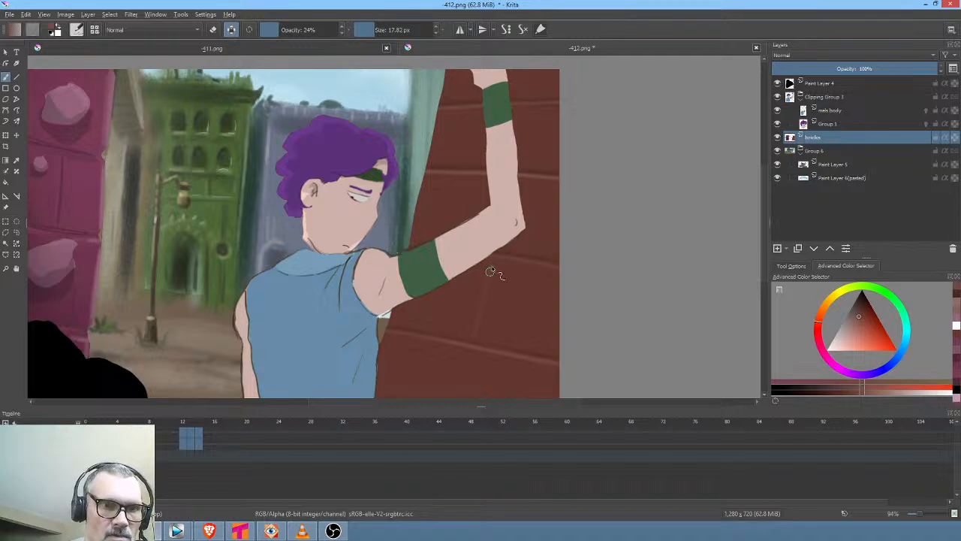
left_click_drag(522, 305, 558, 263)
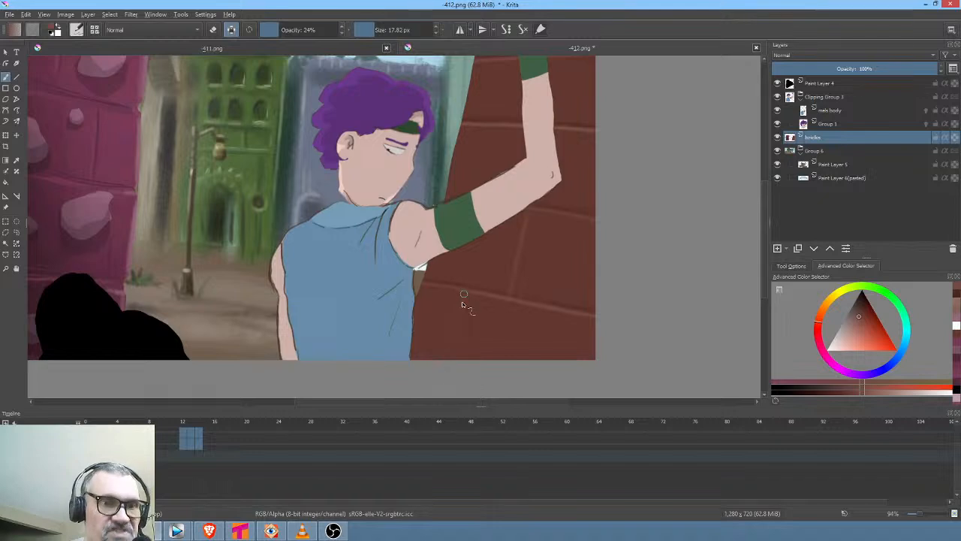
left_click_drag(564, 268, 536, 343)
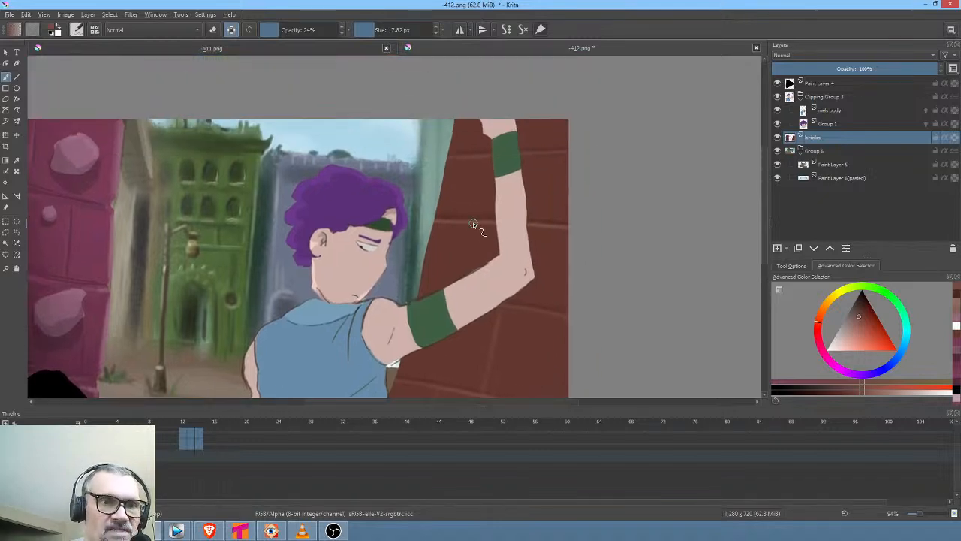
Isolate the bricks layer and complete the brown wall's staggered vertical seams, shading them with a darker tint of the sampled wall colour
key("i")
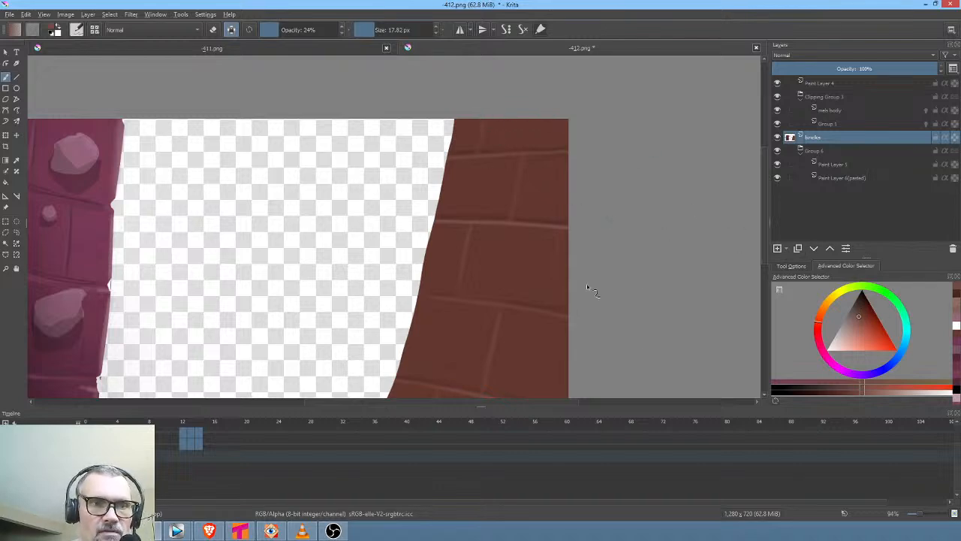
left_click(528, 264, "ctrl")
left_click(862, 304)
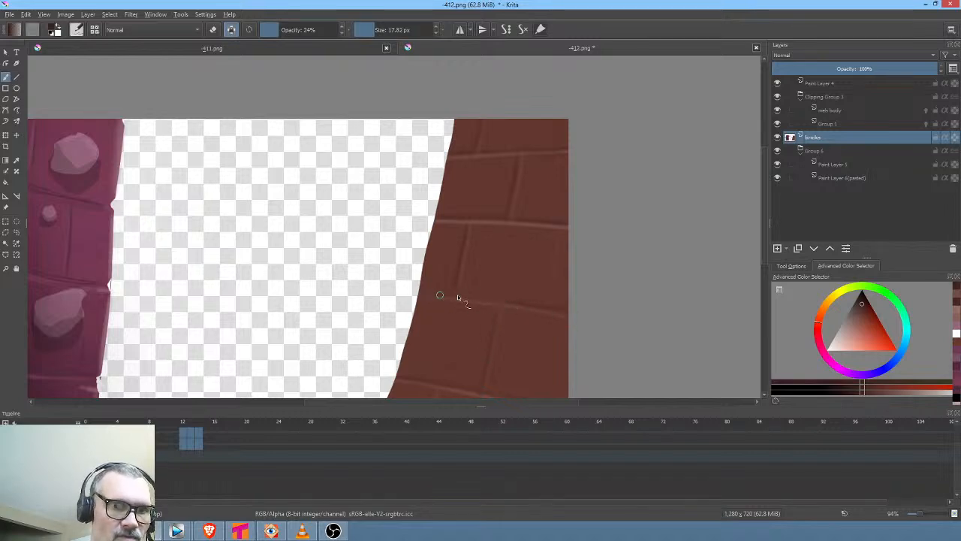
left_click_drag(619, 271, 636, 229)
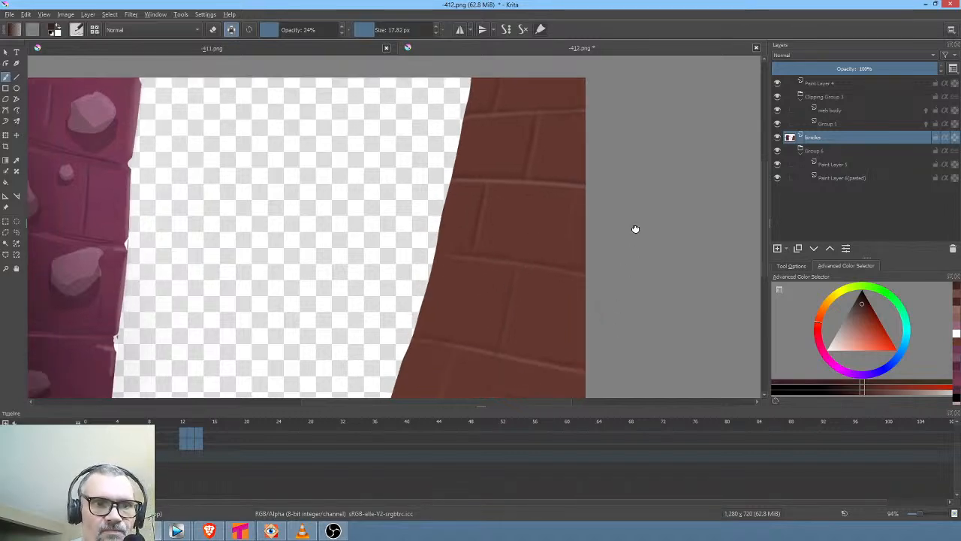
left_click_drag(517, 332, 556, 265)
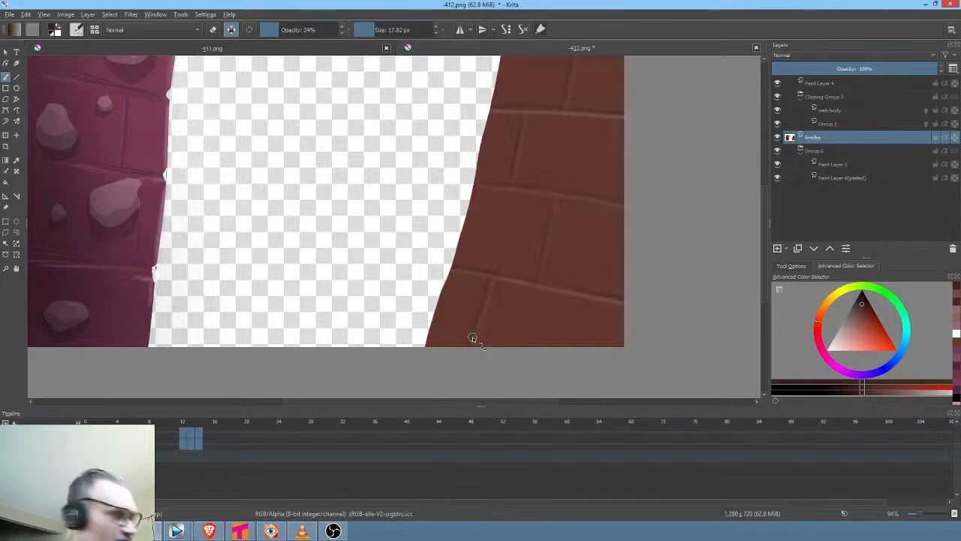
key("shift+i")
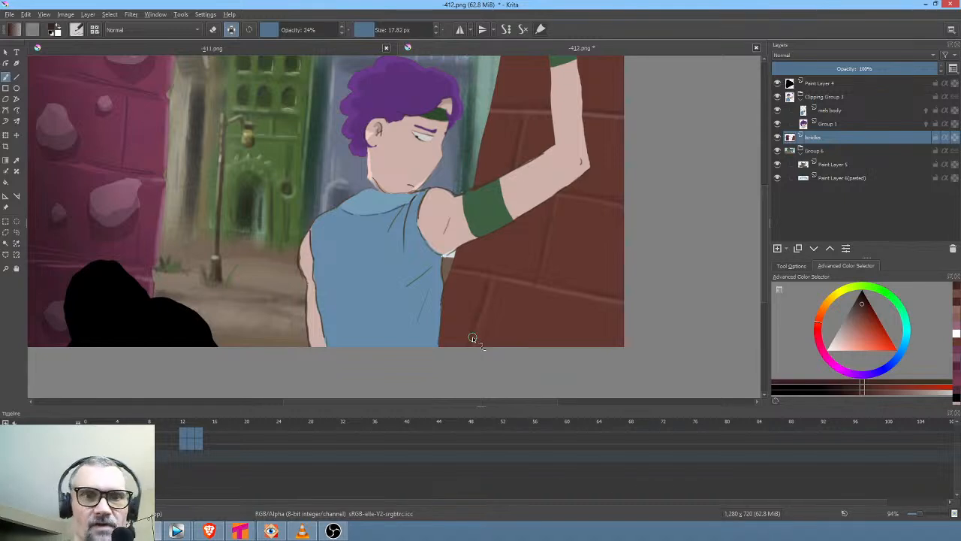
Scatter light reddish-brown speckles over the brown wall's bricks with a speckle brush, using sizes of 135 px and 74.03 px
left_click_drag(577, 287, 532, 290)
left_click(531, 289, "ctrl")
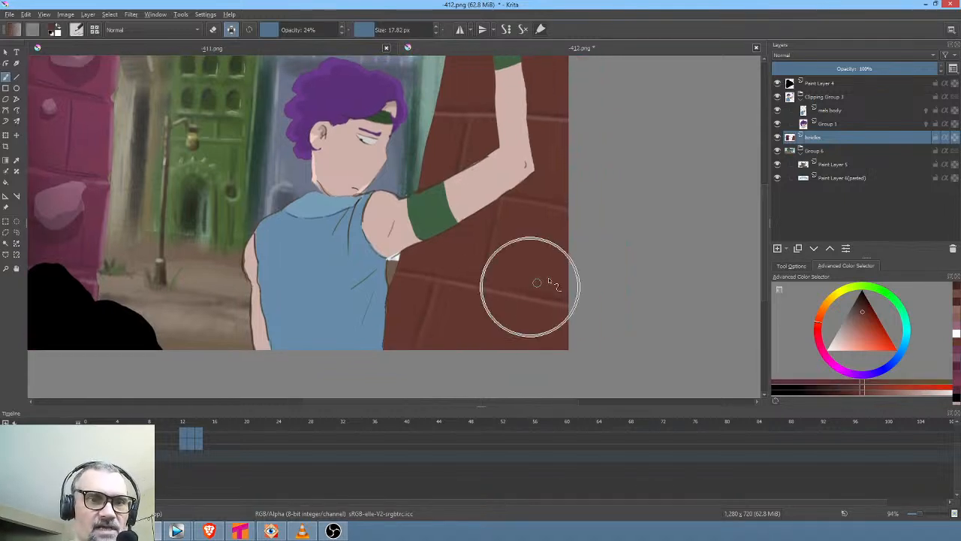
right_click(564, 238)
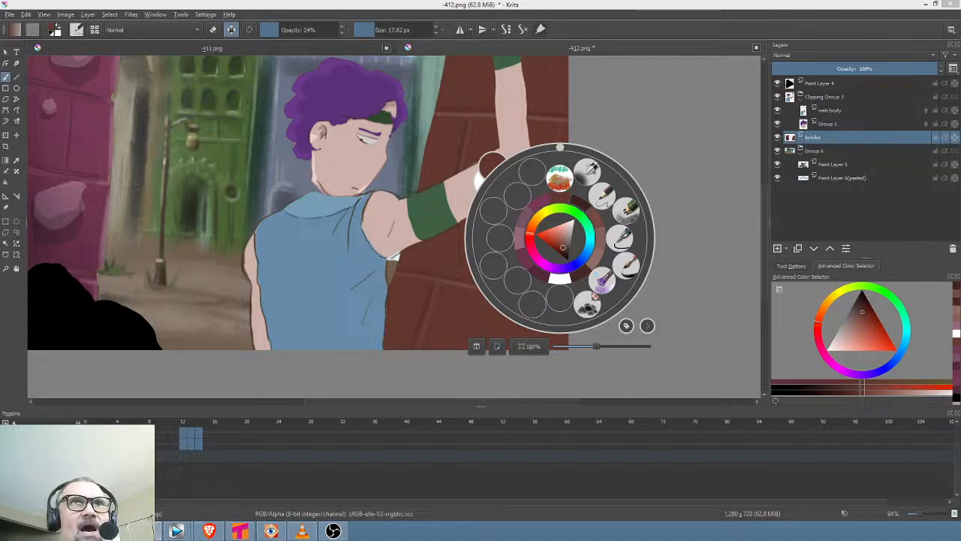
left_click(587, 304)
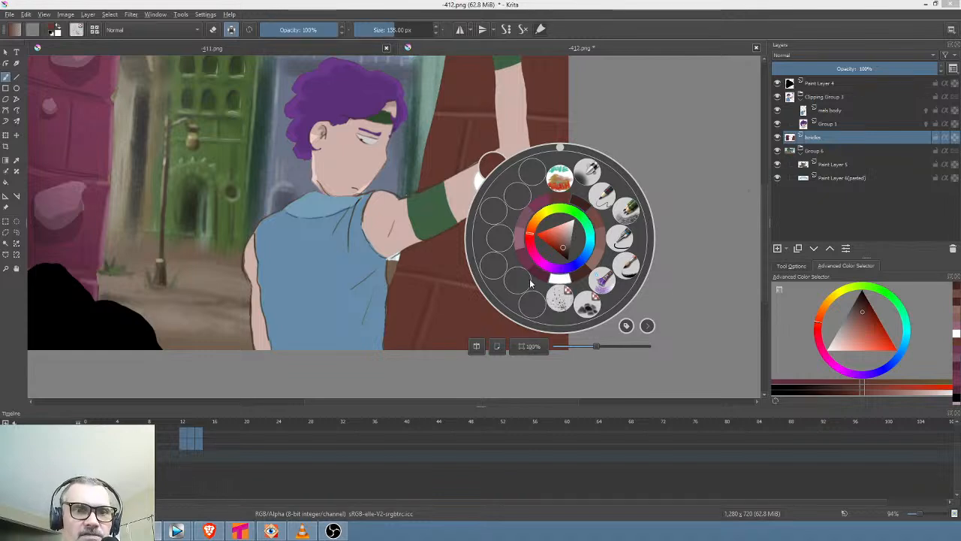
right_click(556, 297)
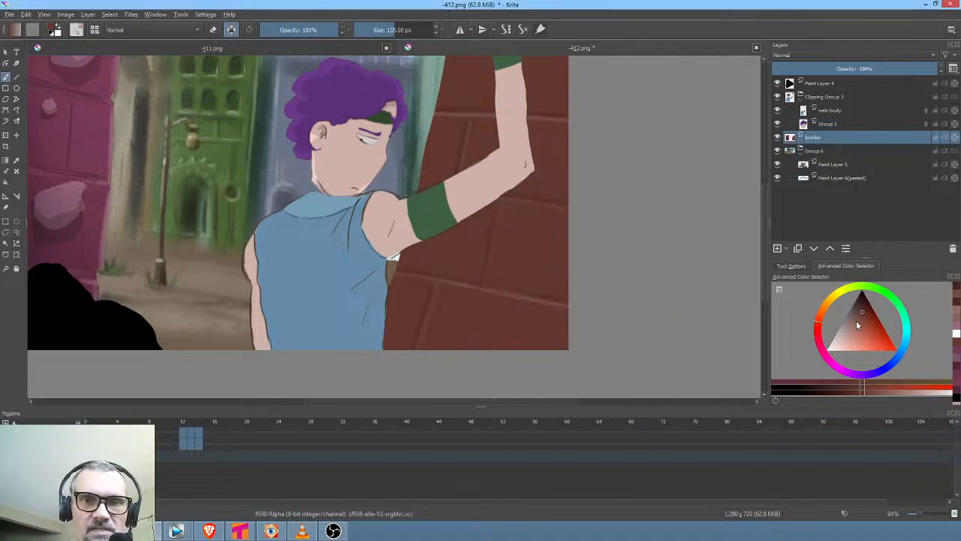
left_click(859, 321)
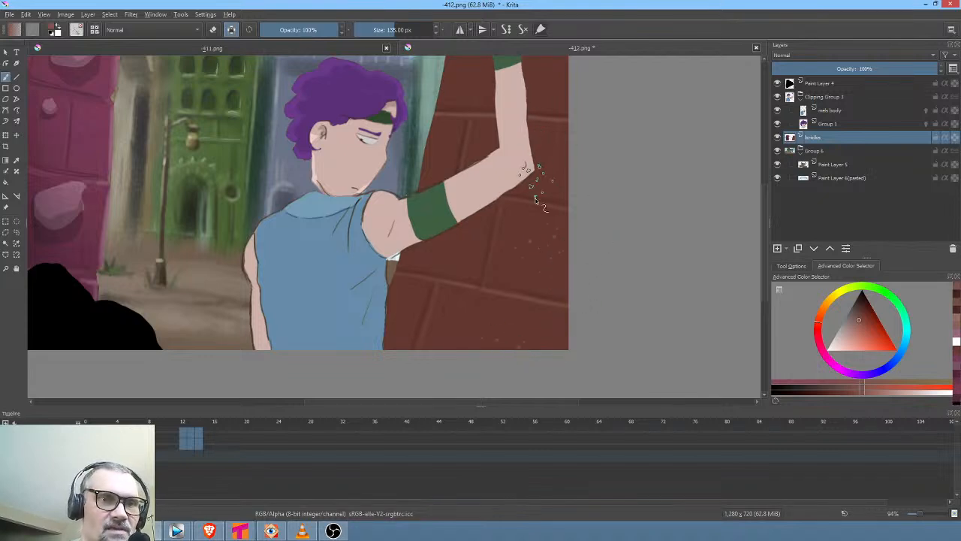
left_click_drag(536, 186, 514, 279)
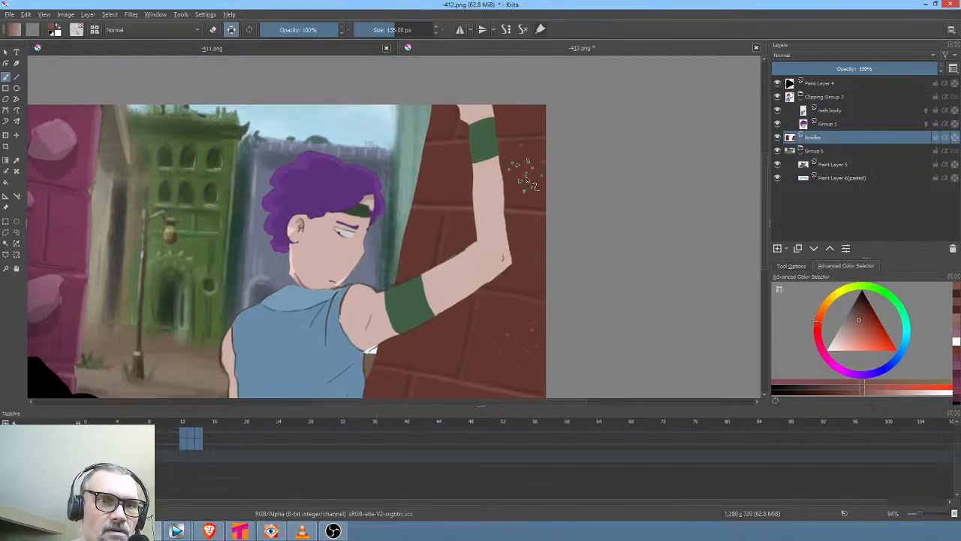
left_click_drag(528, 213, 458, 180)
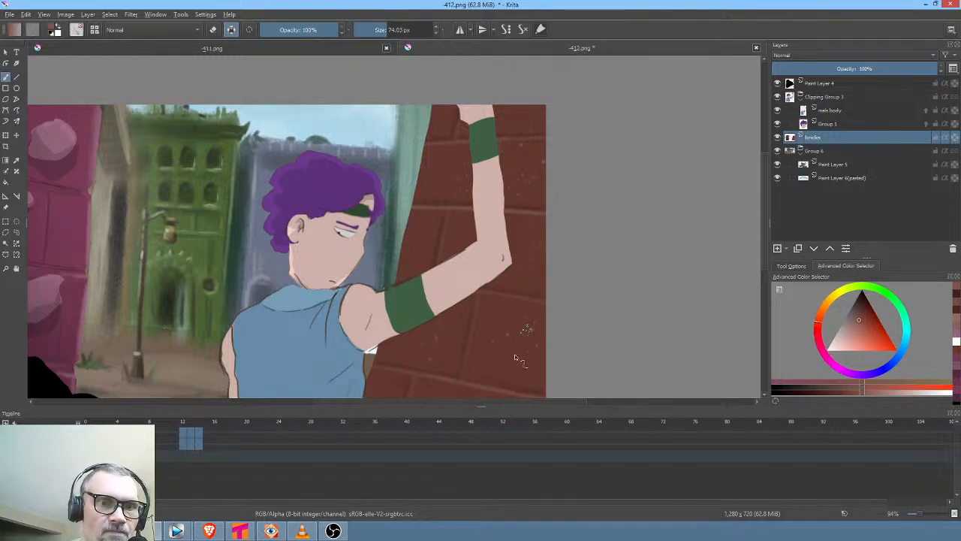
Add dark brown speckles to the wall's bricks at 74.03 px, using a darker colour sampled from the wall
left_click(520, 326, "ctrl")
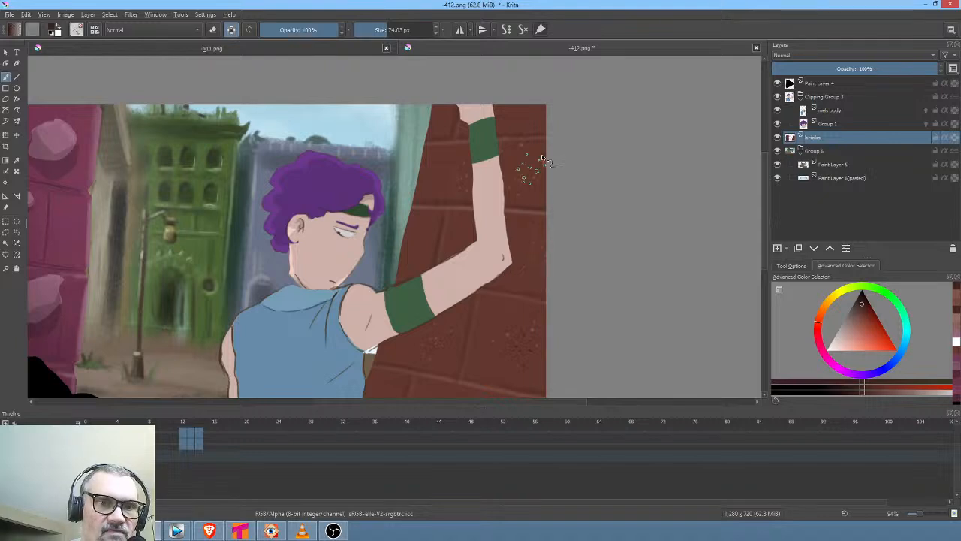
left_click_drag(559, 295, 633, 156)
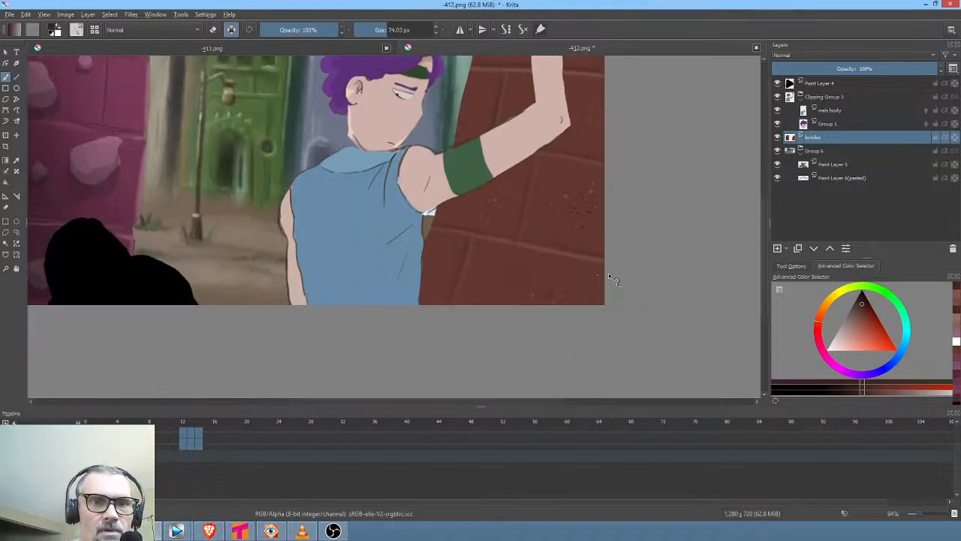
scroll(607, 289, "down", 3)
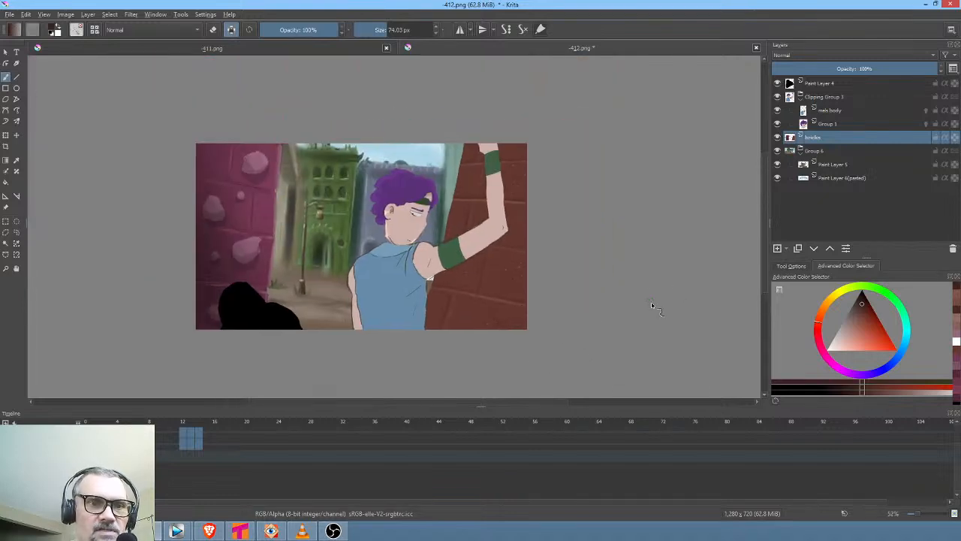
Shade the brown wall with black and brighten it with white, using a soft 600 px brush in Overlay mode at 20% opacity
left_click(863, 309)
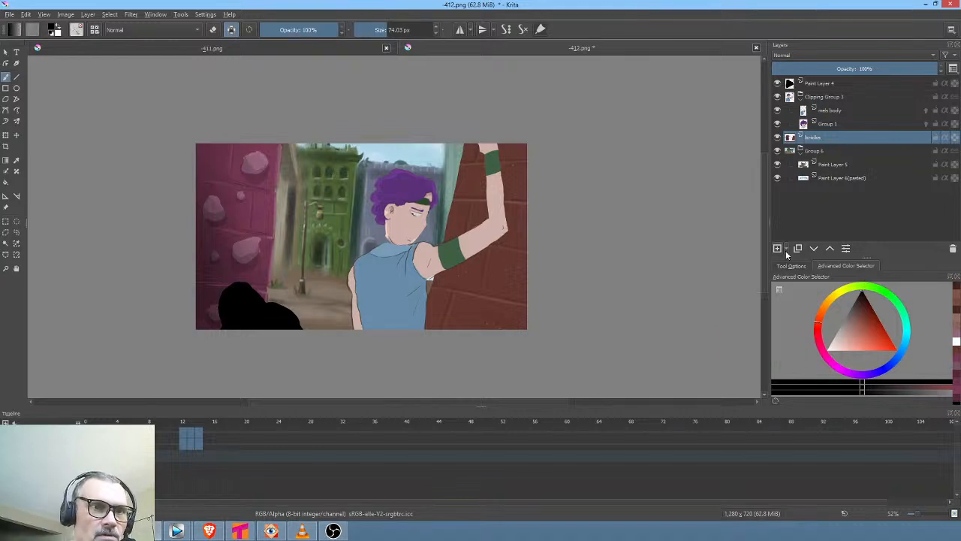
right_click(591, 171)
left_click(632, 98)
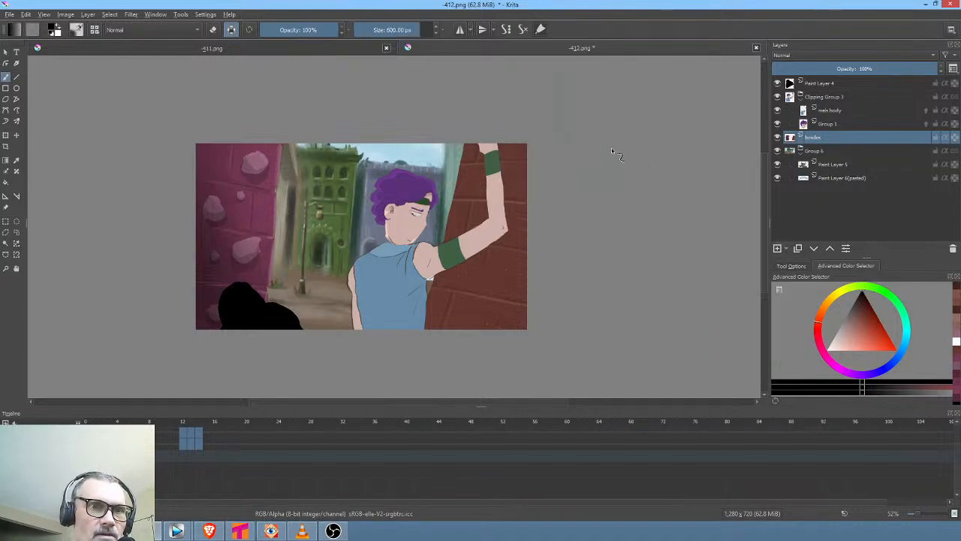
left_click(277, 30)
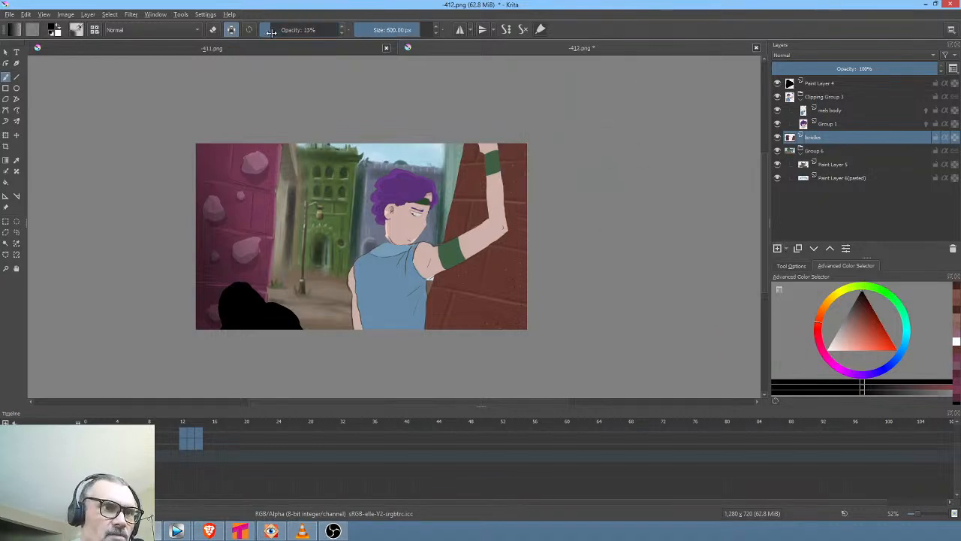
left_click(190, 29)
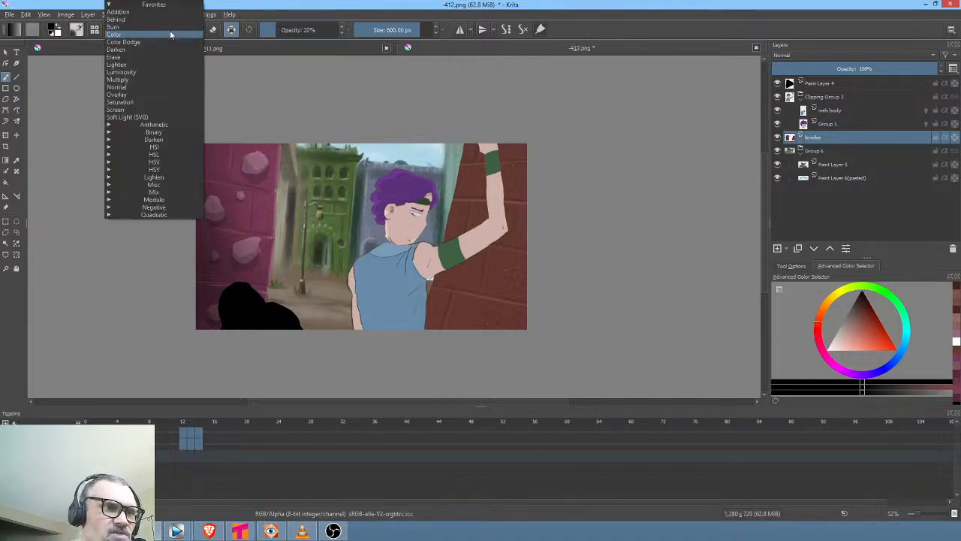
left_click(162, 91)
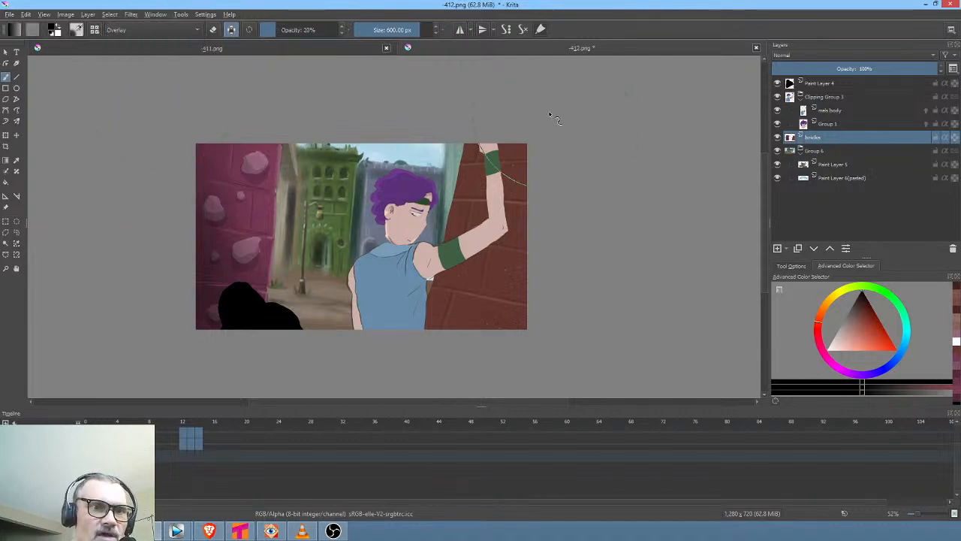
key("x")
scroll(523, 187, "up", 1)
Erase small notches from the brown wall's street-side edge at the upper seams, using the Freehand Path tool with a 4 px brush
right_click(562, 189)
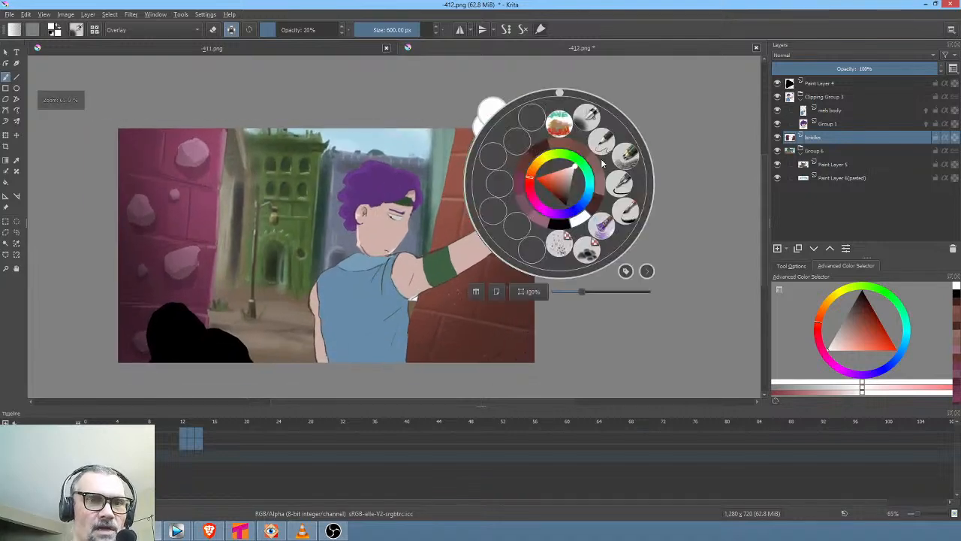
left_click(612, 138)
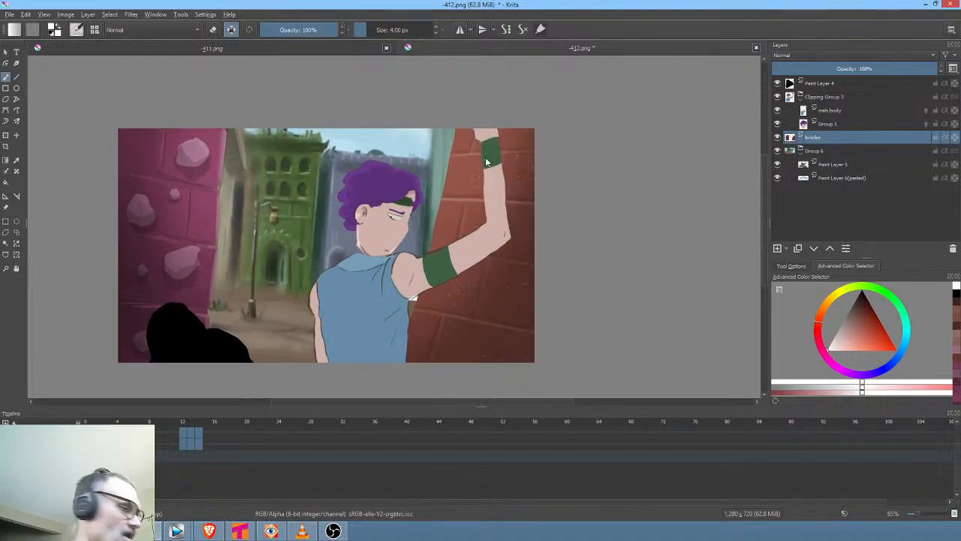
key("p")
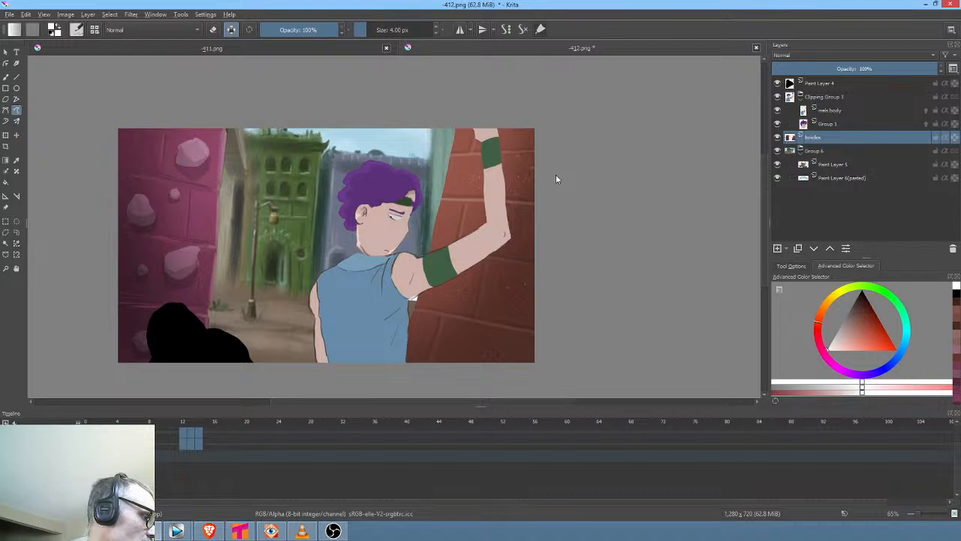
key("e")
mouse_move(543, 201)
left_mouse_down()
mouse_move(586, 162)
mouse_move(596, 241)
left_mouse_up()
left_click_drag(382, 159, 385, 163)
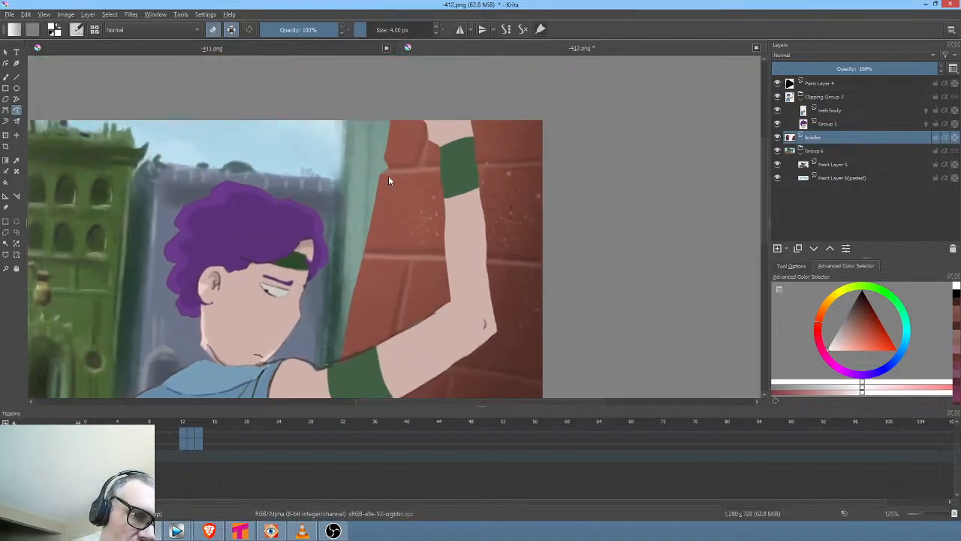
left_click_drag(501, 258, 593, 190)
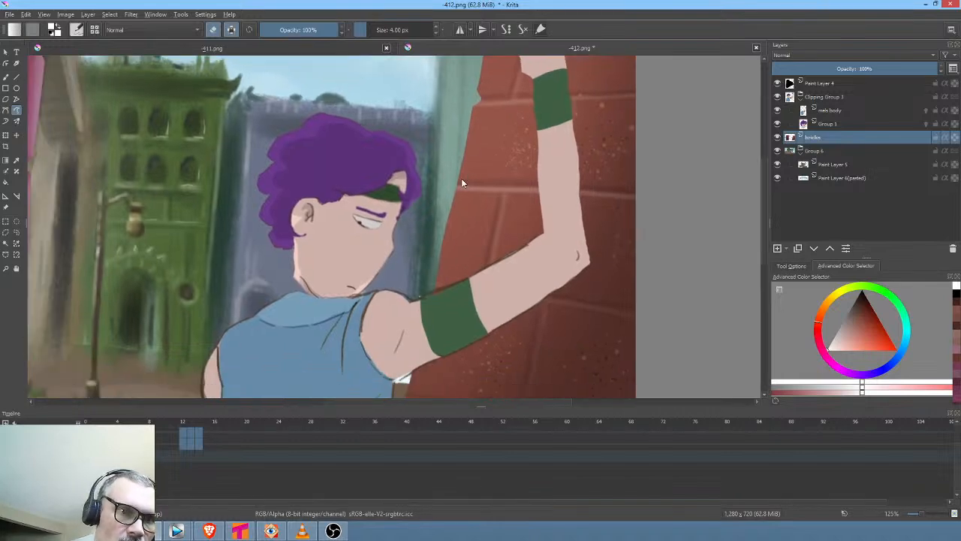
left_click_drag(474, 182, 649, 163)
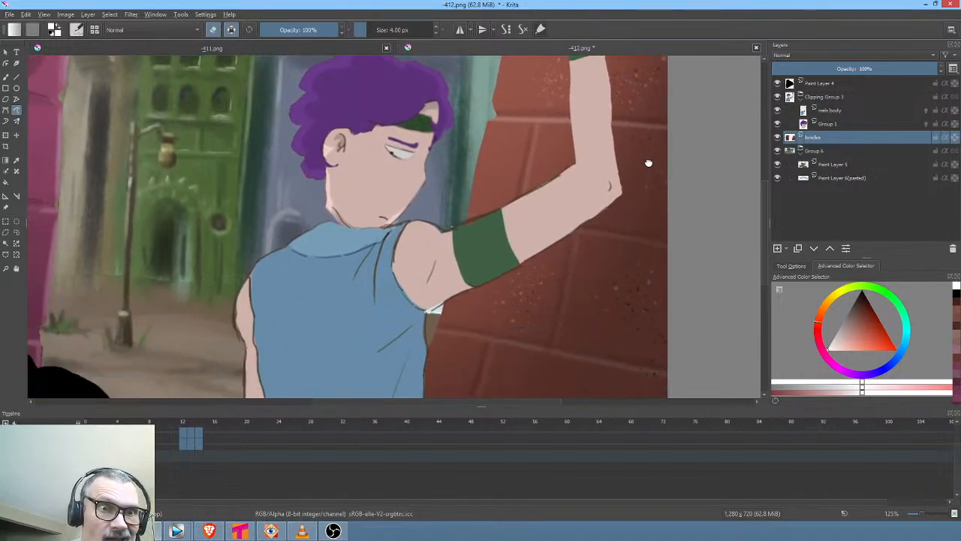
Isolate the bricks layer and erase matching notches and edge irregularities at the brown wall's lower seams
key("i")
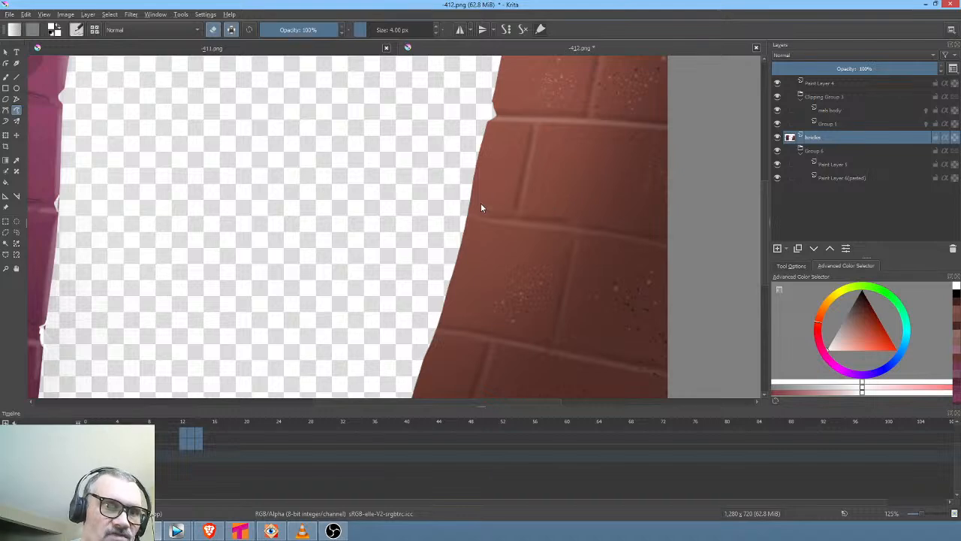
scroll(529, 256, "up", 2)
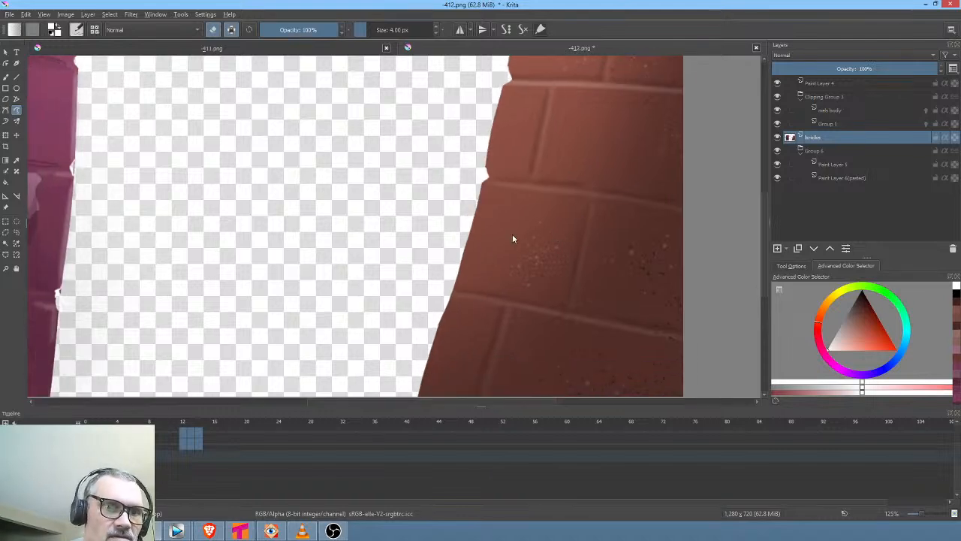
mouse_move(443, 304)
left_mouse_down()
mouse_move(449, 267)
mouse_move(615, 127)
mouse_move(548, 225)
mouse_move(461, 396)
mouse_move(512, 331)
left_mouse_up()
scroll(511, 330, "down", 4)
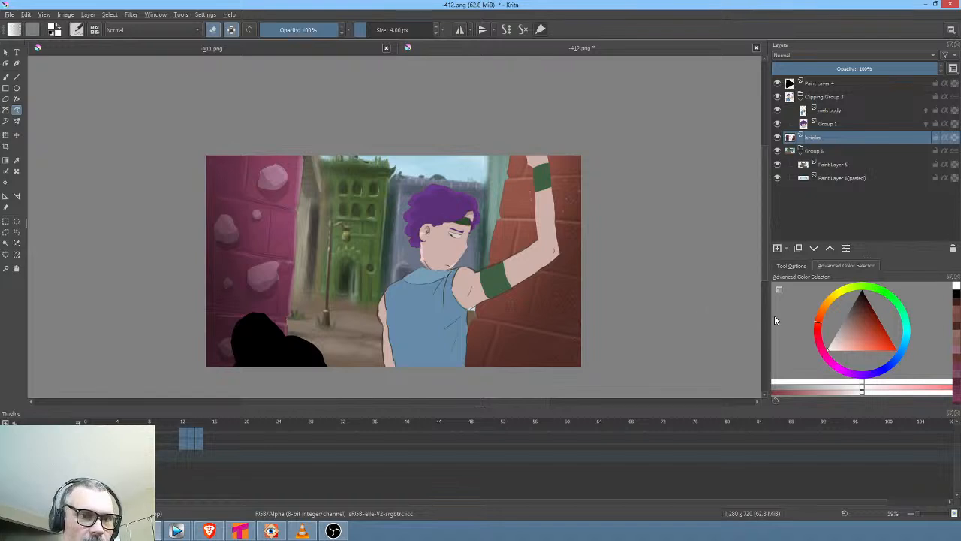
Preview the character's frames on the timeline and save the image again
left_click_drag(98, 423, 172, 436)
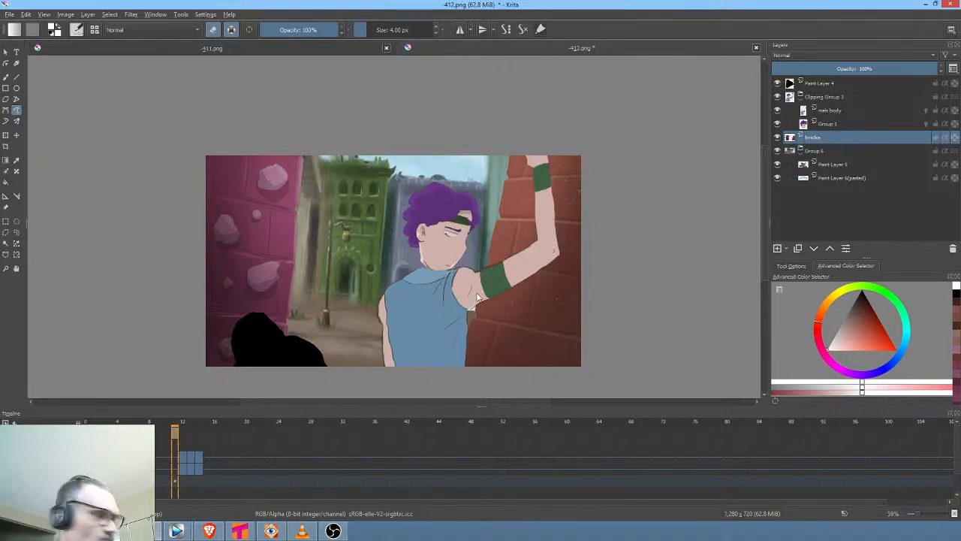
scroll(477, 298, "up", 3)
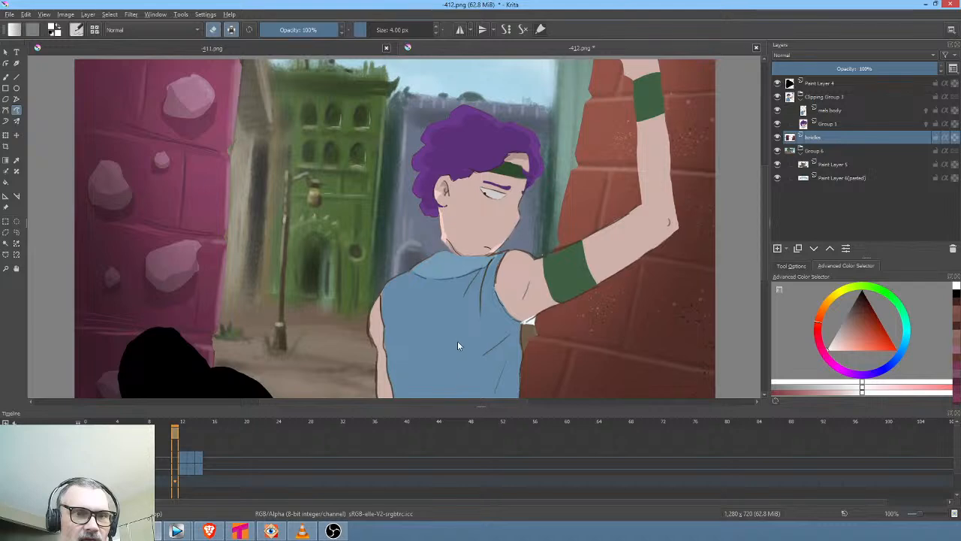
left_click_drag(457, 345, 441, 311)
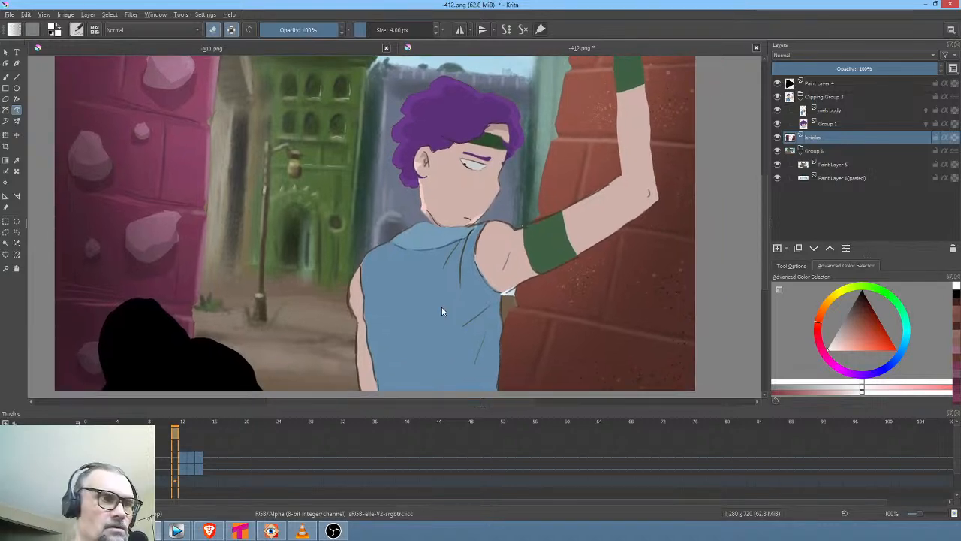
left_click(11, 15)
left_click(23, 61)
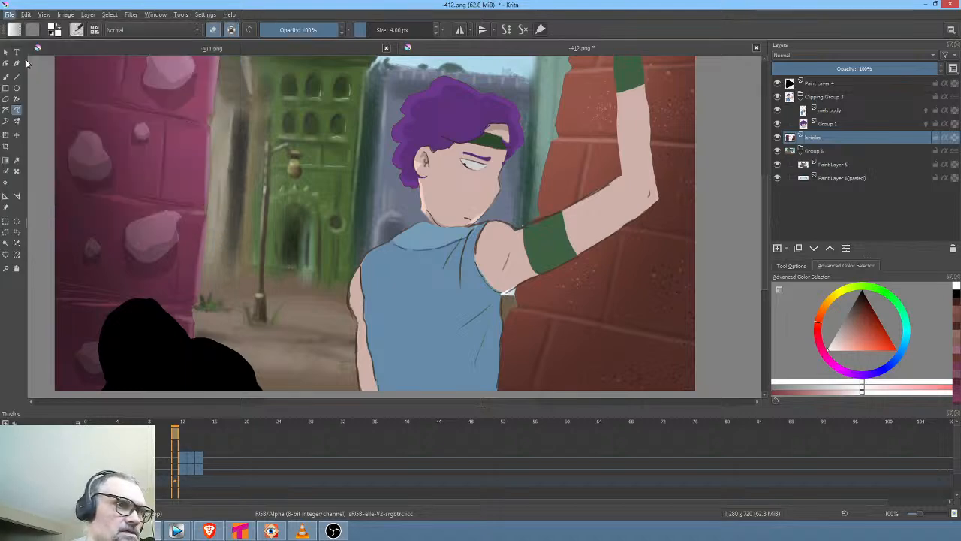
left_click(616, 419)
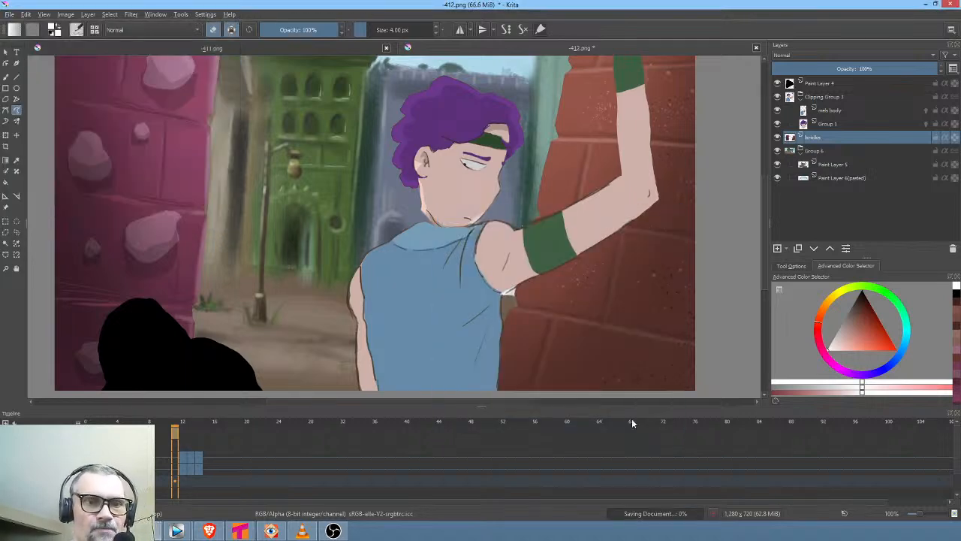
Compare the head's animation frames and toggle the visibility of Group 1 to examine where the neck meets the collar
left_click(184, 424)
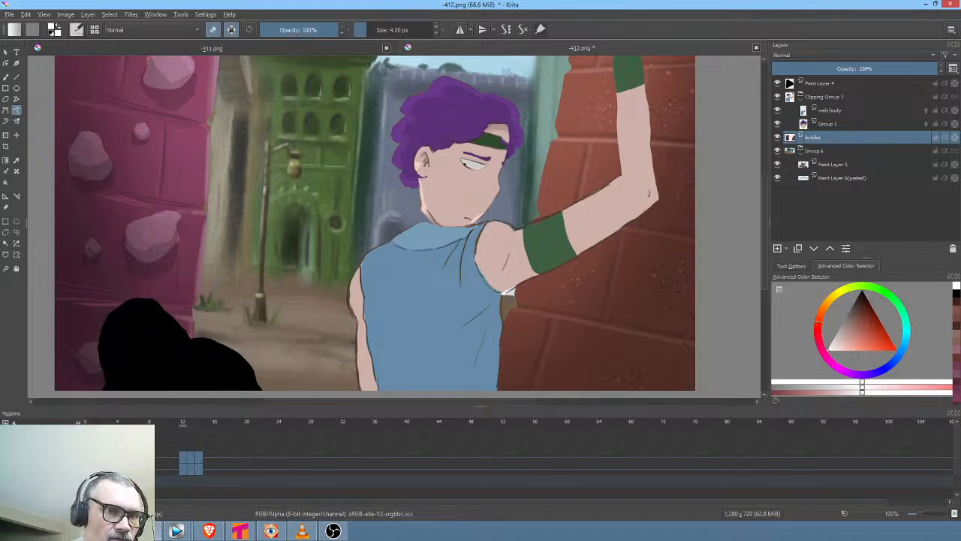
left_click_drag(177, 443, 151, 448)
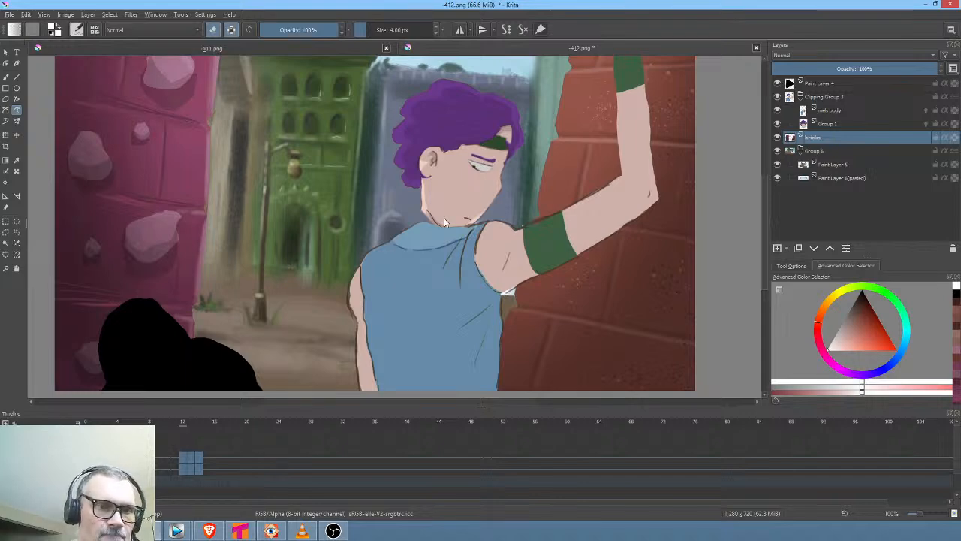
scroll(445, 219, "up", 5)
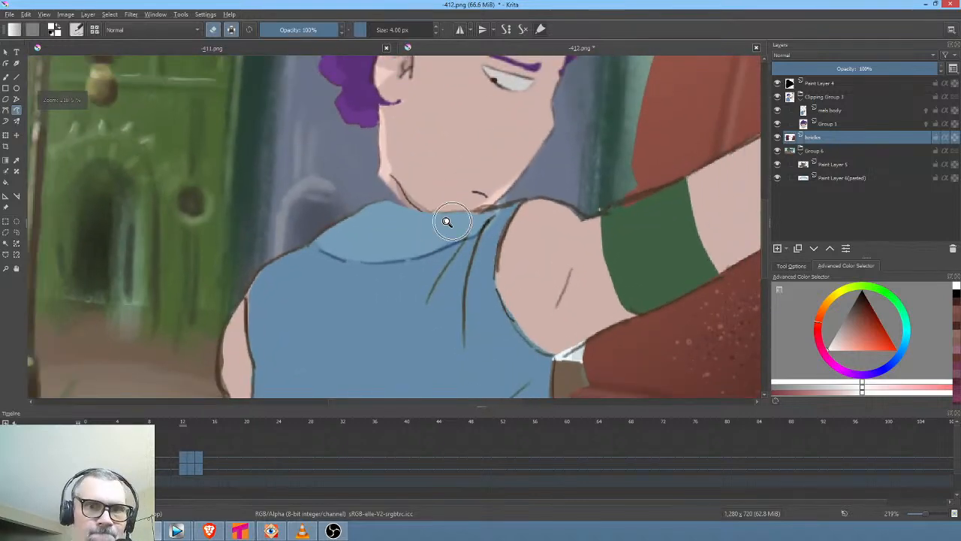
left_click(842, 124)
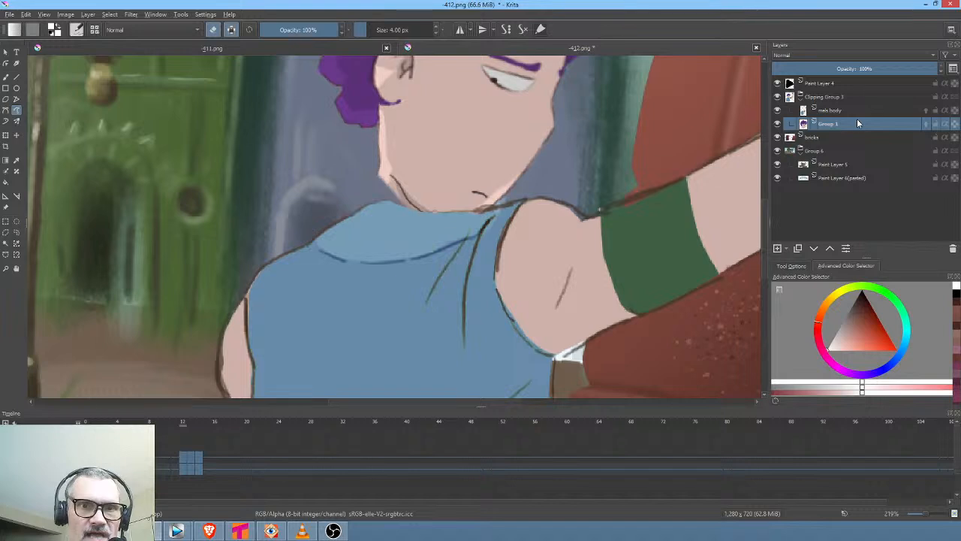
left_click(777, 123)
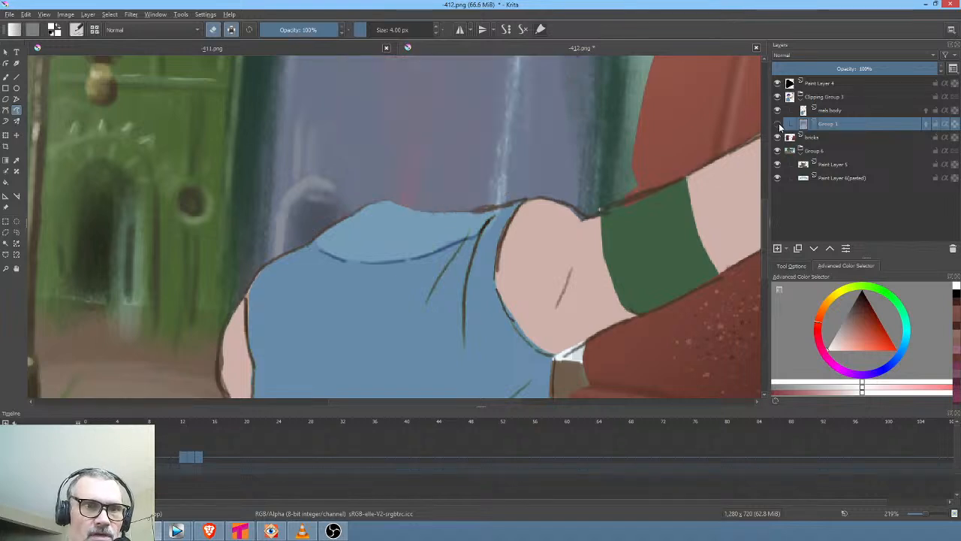
left_click(778, 123)
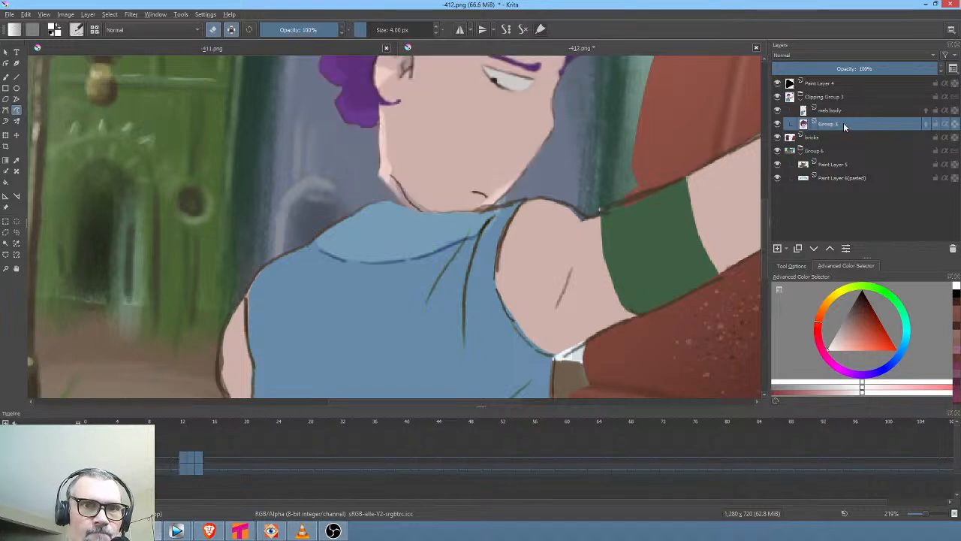
Sample the pale skin highlight on Group 1, turn off alpha lock and paint the neck down to the blue collar
key("e")
left_click(387, 160, "ctrl")
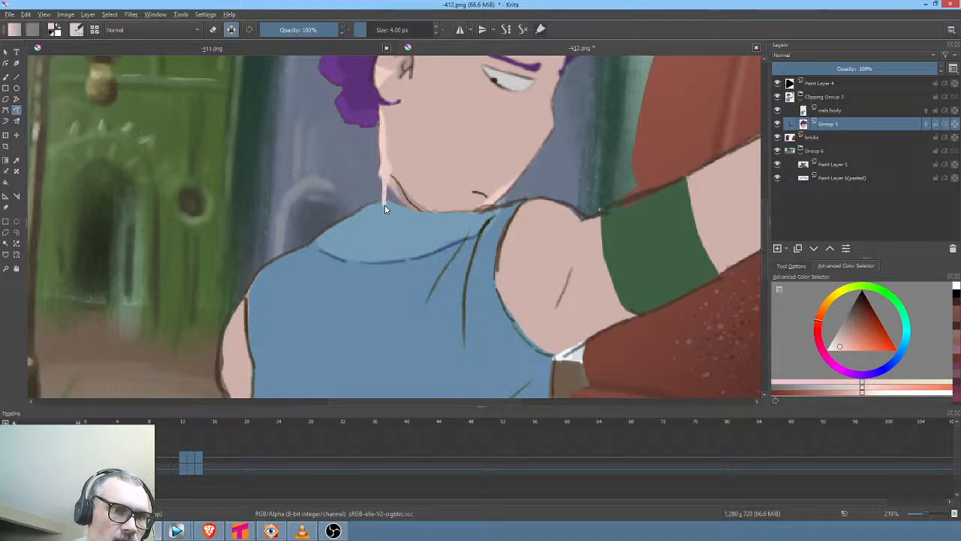
left_click_drag(391, 181, 390, 178)
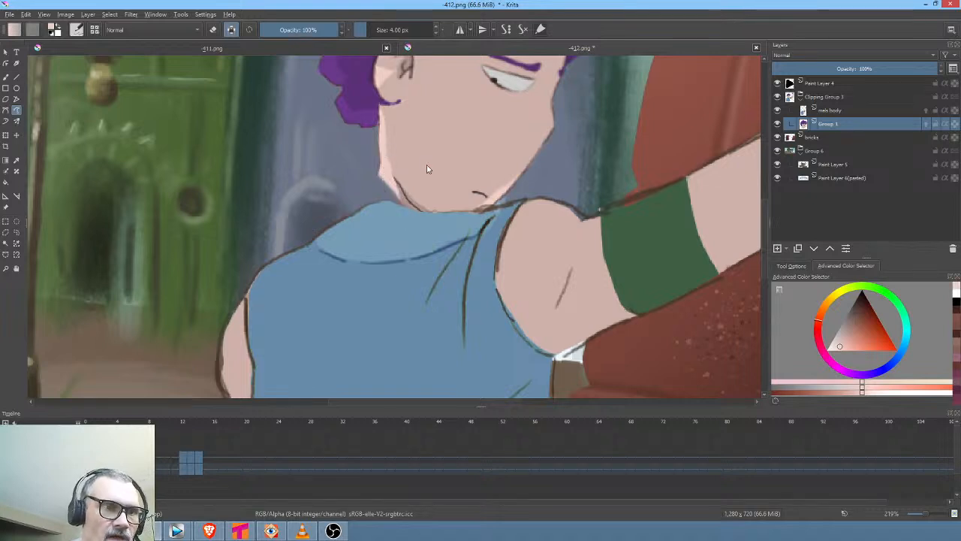
left_click(231, 29)
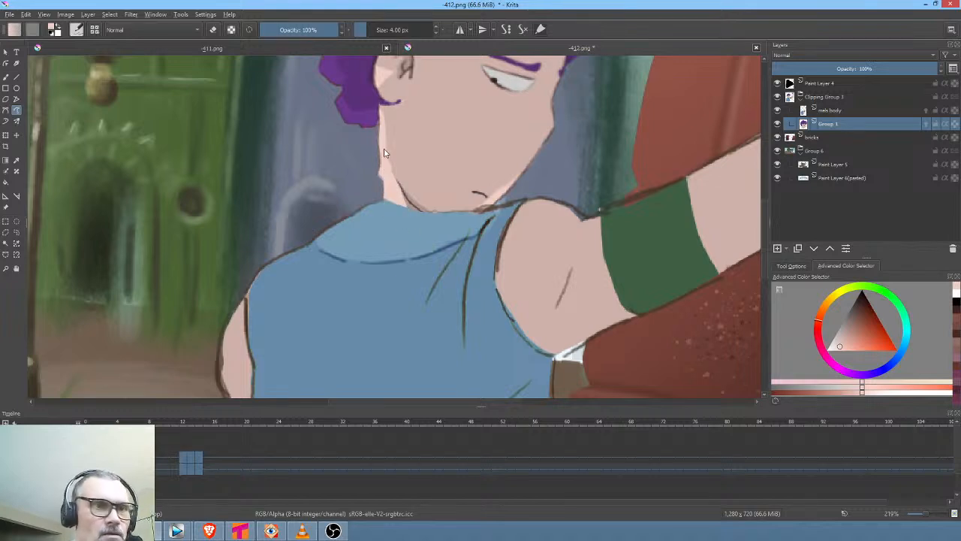
Erase the outer edge of the extended neck so it runs smoothly from the hair to the collar
key("e")
mouse_move(384, 150)
left_mouse_down()
mouse_move(377, 138)
mouse_move(379, 161)
left_mouse_up()
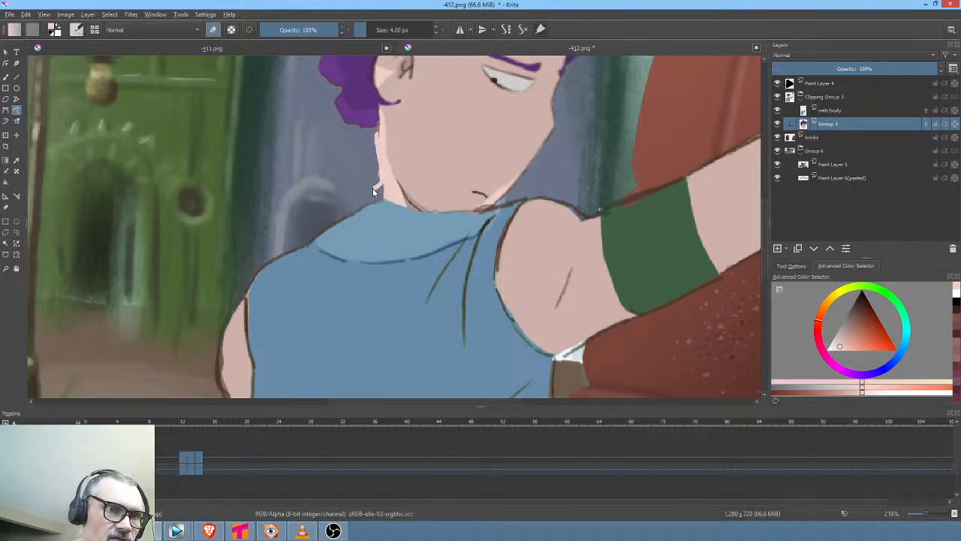
mouse_move(575, 235)
left_mouse_down()
mouse_move(579, 275)
mouse_move(592, 285)
left_mouse_up()
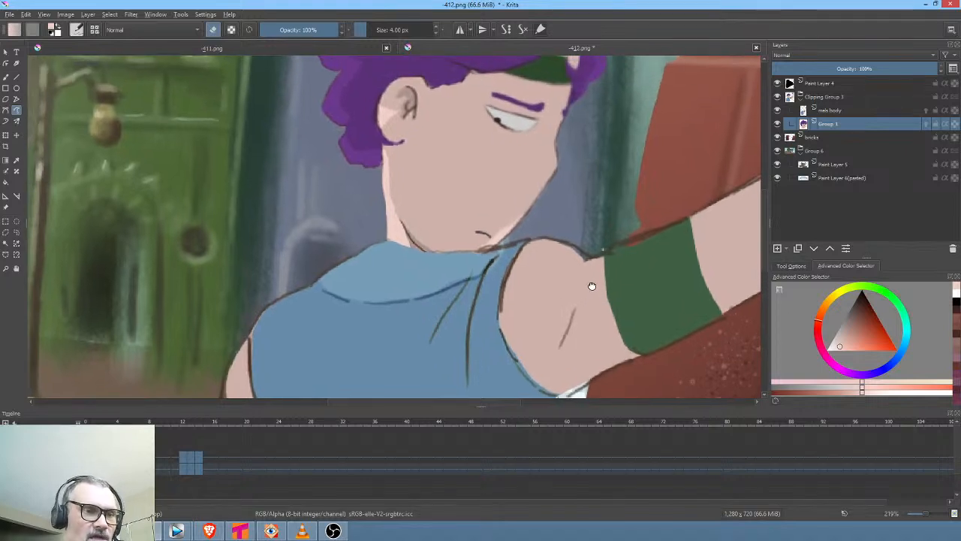
Step through the other head frames up to frame 14 and erase the uneven outer edge of the neck on the earlier ones
key("ctrl+z")
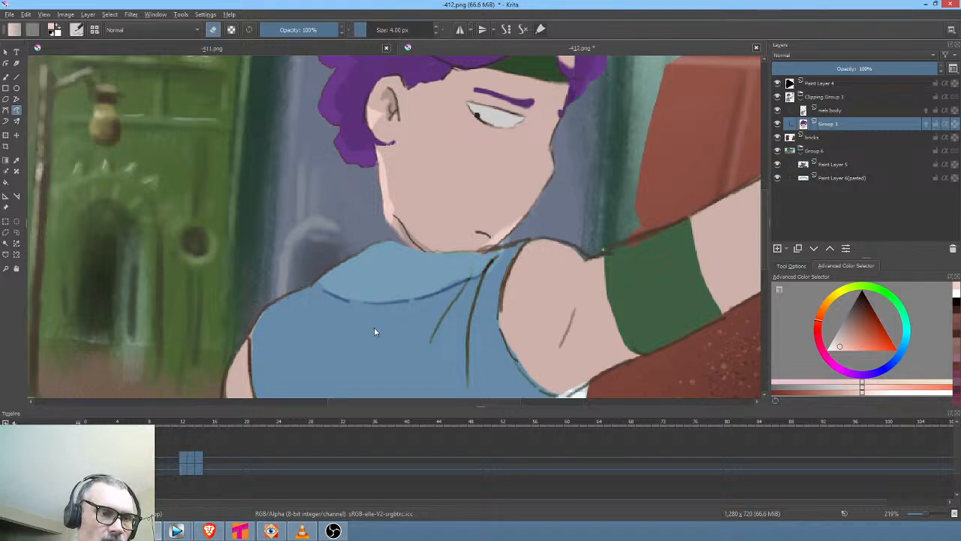
key("ctrl+z")
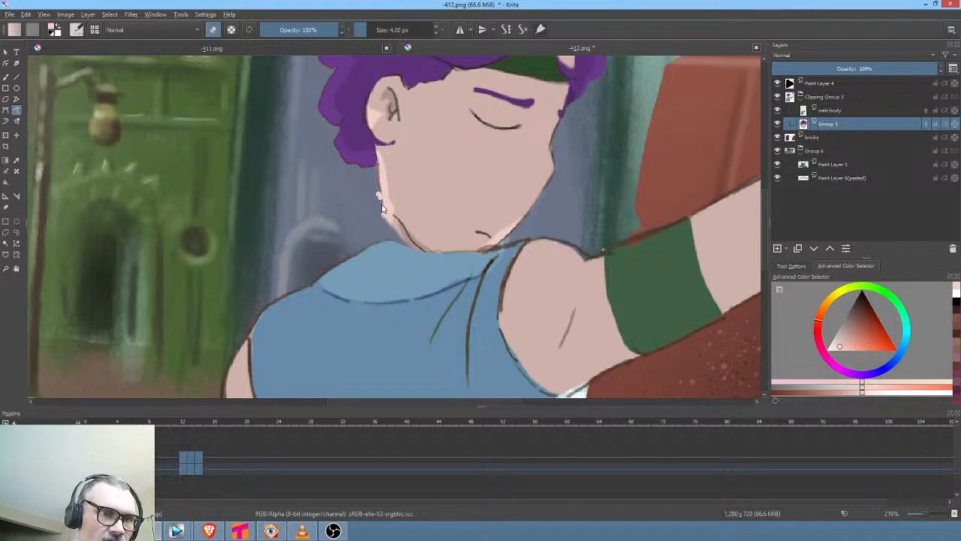
key("ctrl+shift+z")
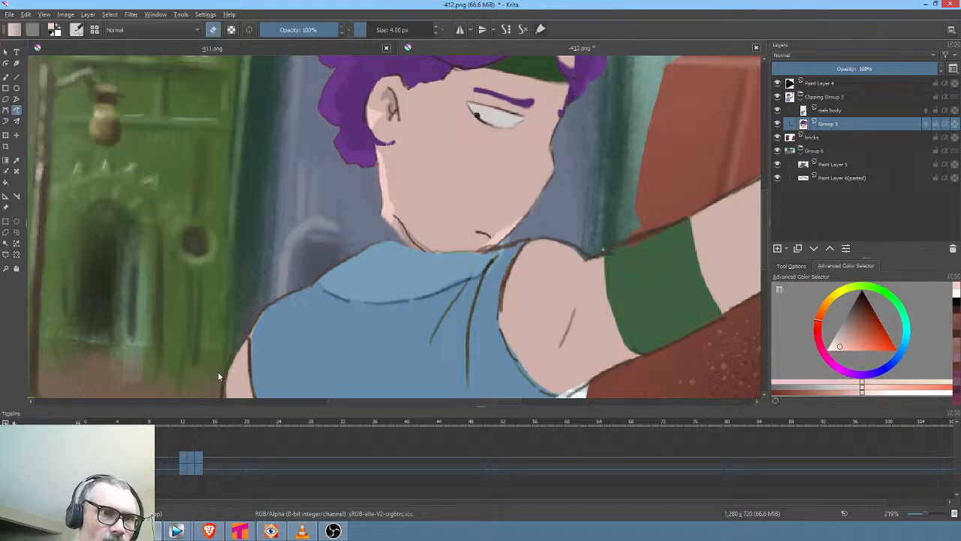
left_click(184, 467)
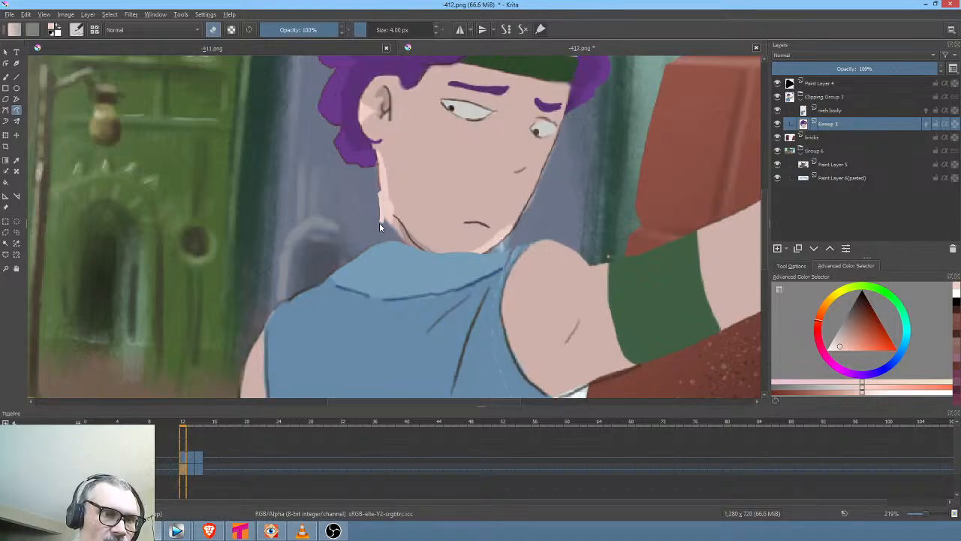
left_click(191, 467)
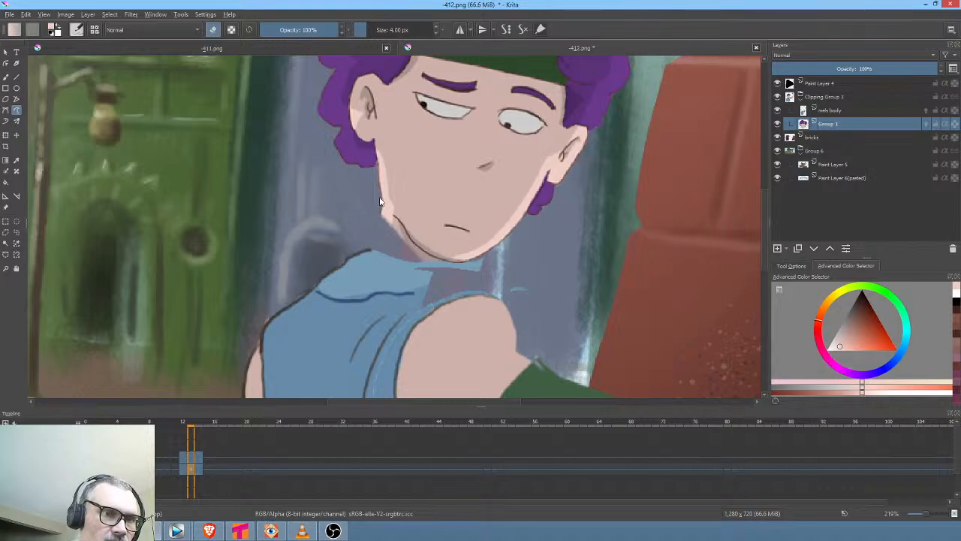
left_click(201, 467)
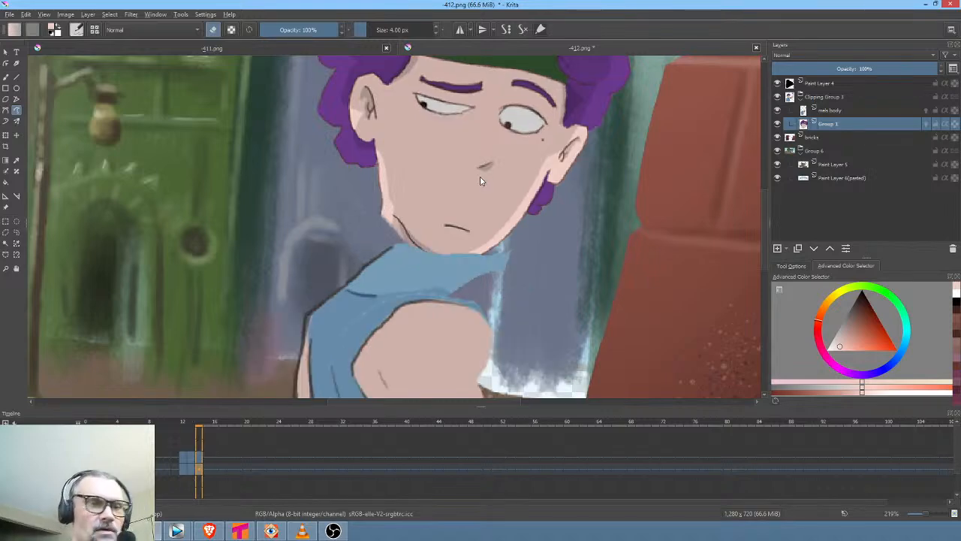
Paint the missing neck between the jaw and collar on frames 13 and 12 in the pale skin colour
left_click(191, 470)
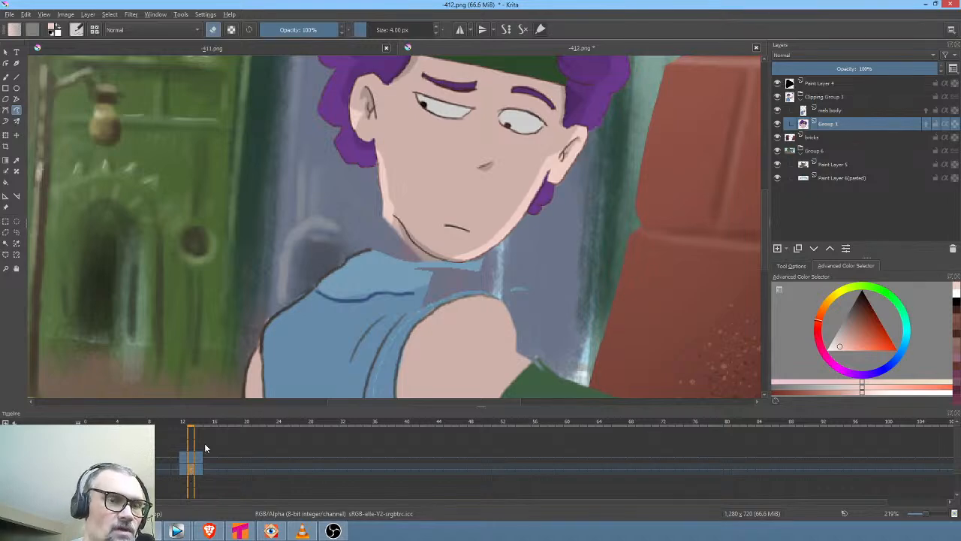
key("e")
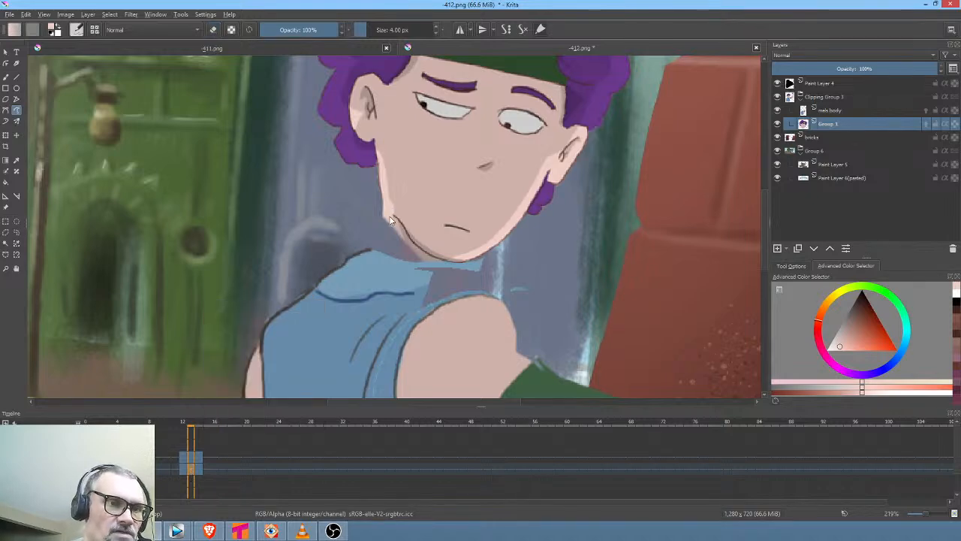
mouse_move(384, 207)
left_mouse_down()
mouse_move(377, 251)
mouse_move(386, 248)
mouse_move(391, 205)
left_mouse_up()
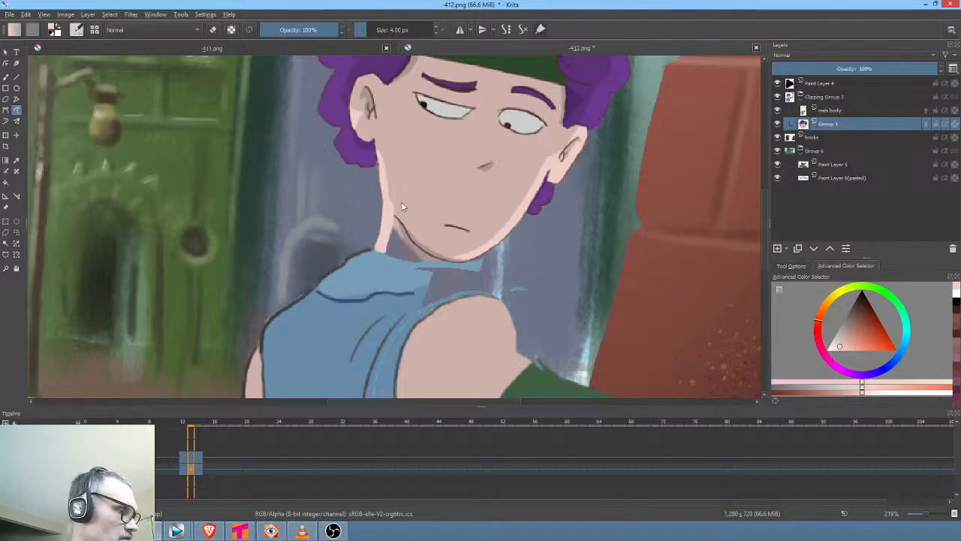
key("Left")
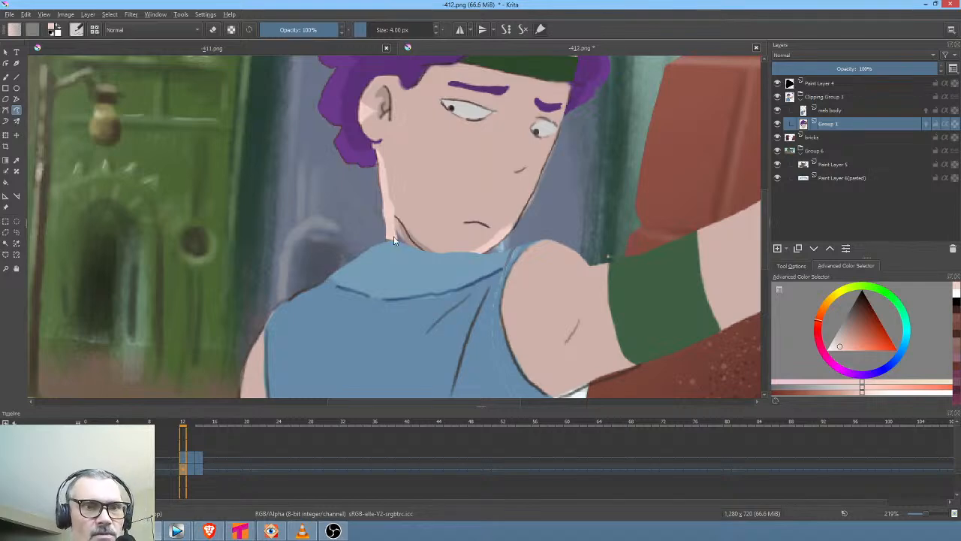
Find an unpainted half-closed-eye frame and fill the neck gap between the jaw and the collar
key("Right")
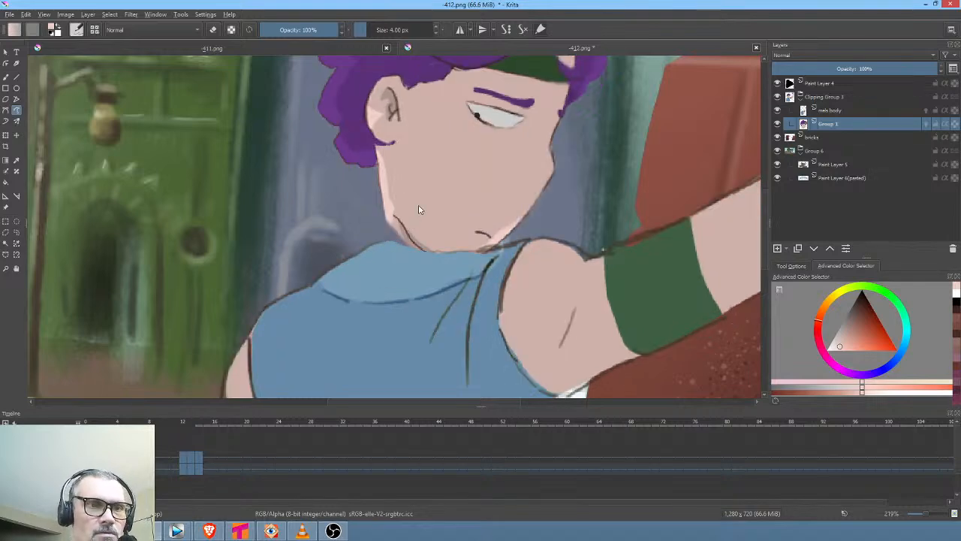
key("Right")
key("Right")
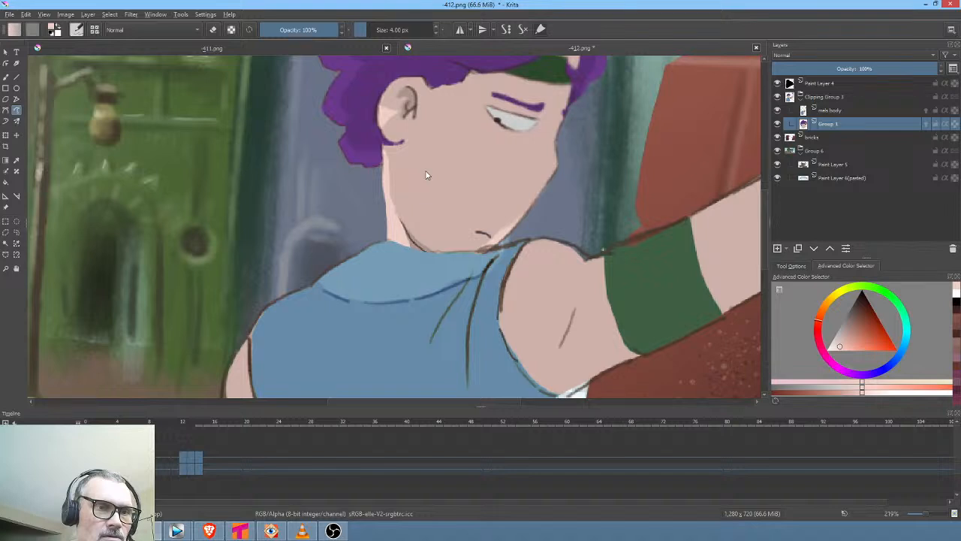
key("Right")
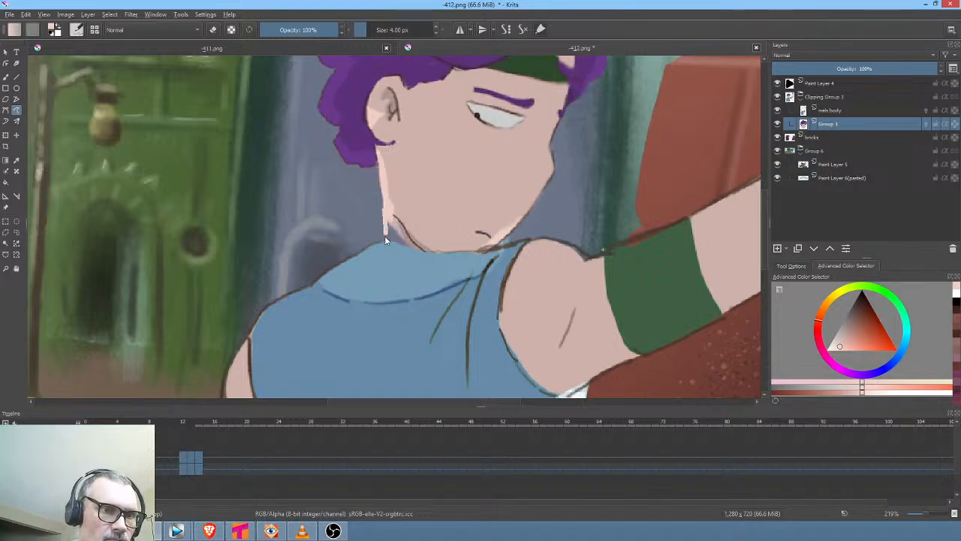
mouse_move(385, 237)
left_mouse_down()
mouse_move(394, 241)
mouse_move(387, 204)
left_mouse_up()
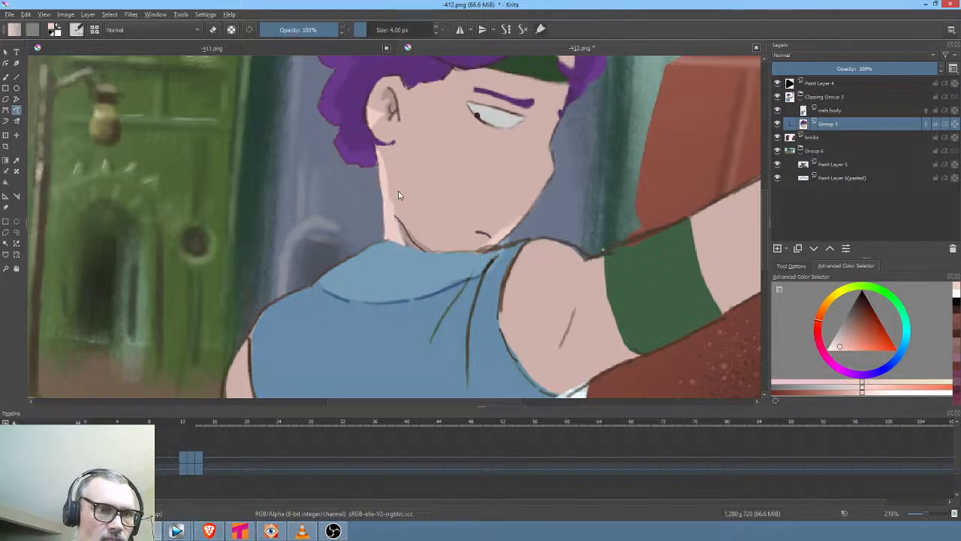
Outline and fill the neck gap above the collar on the closed-eye frame, comparing it with the neighbouring frames
key("Right")
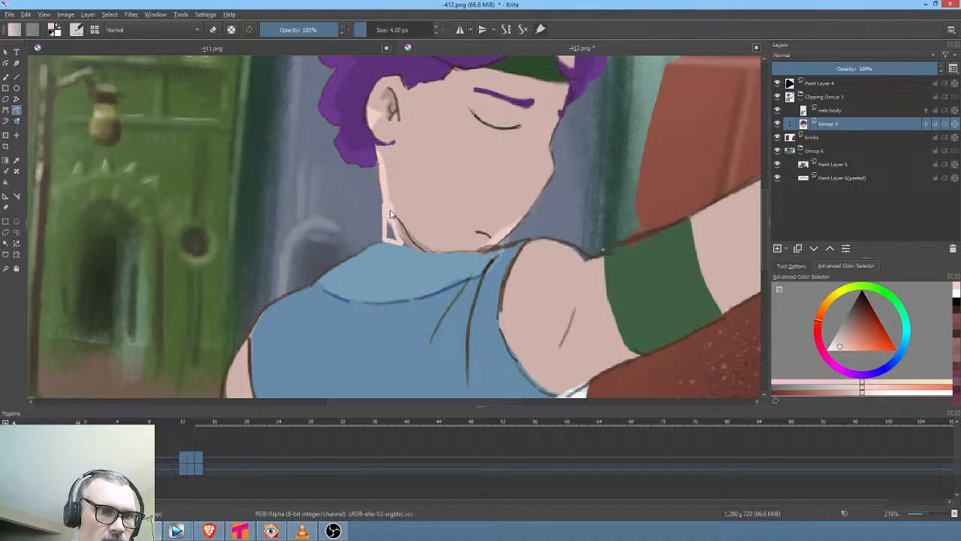
key("Left")
key("Right")
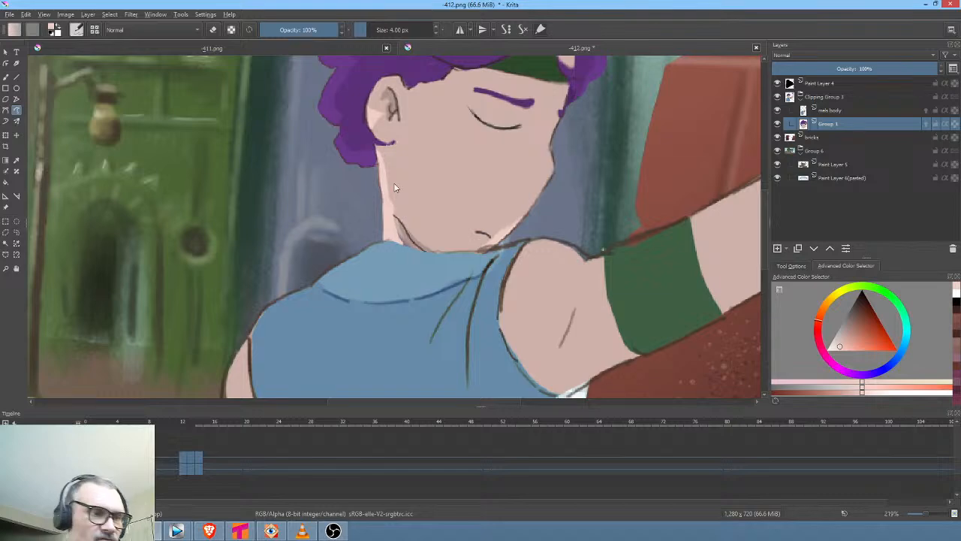
key("Left")
key("Right")
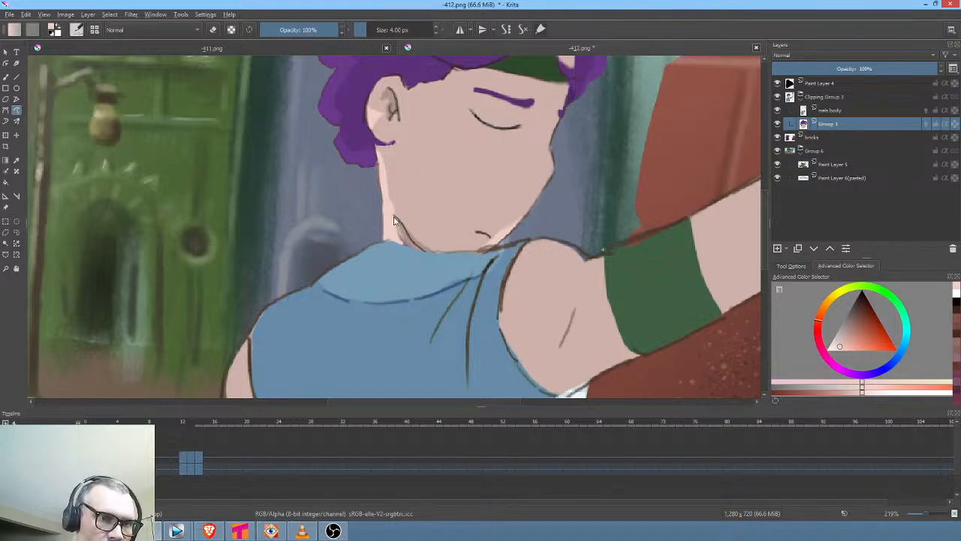
Fill the neck down to the collar on the remaining blink frames, checking its shape against adjacent frames up to frame 12
key("Left")
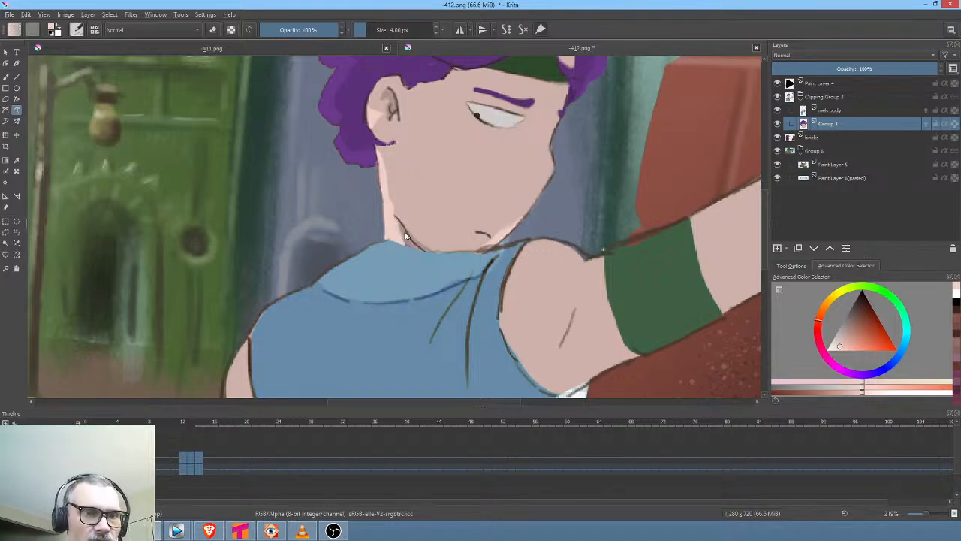
key("Right")
key("Left")
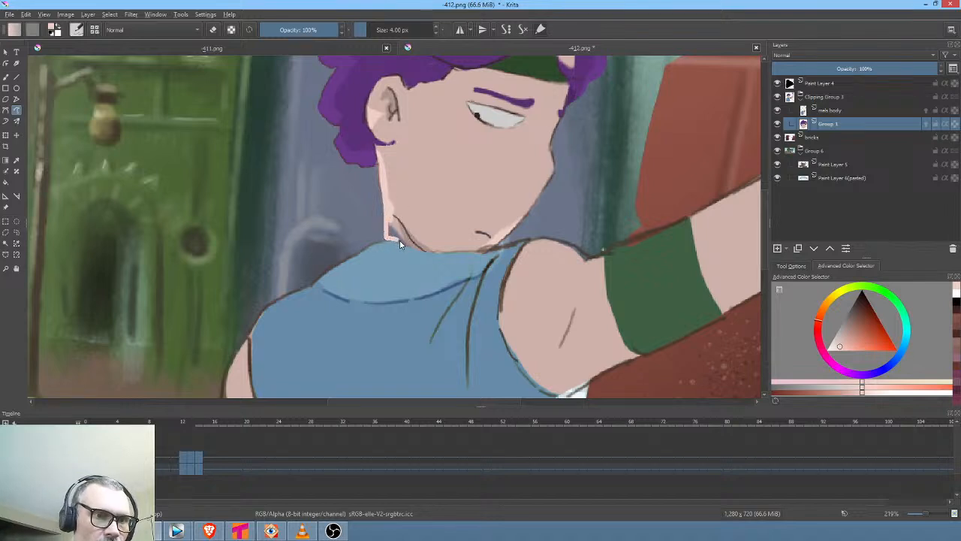
key("Right")
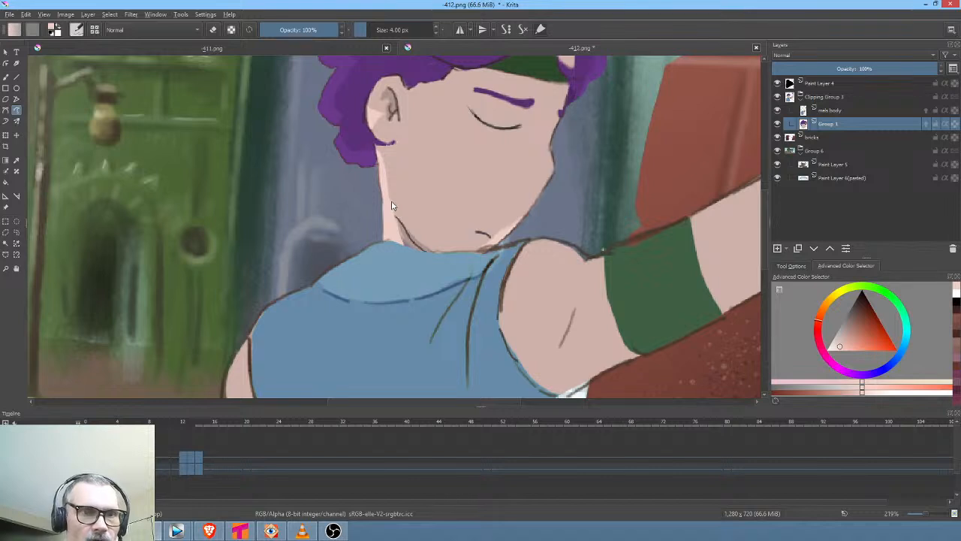
key("Left")
key("Right")
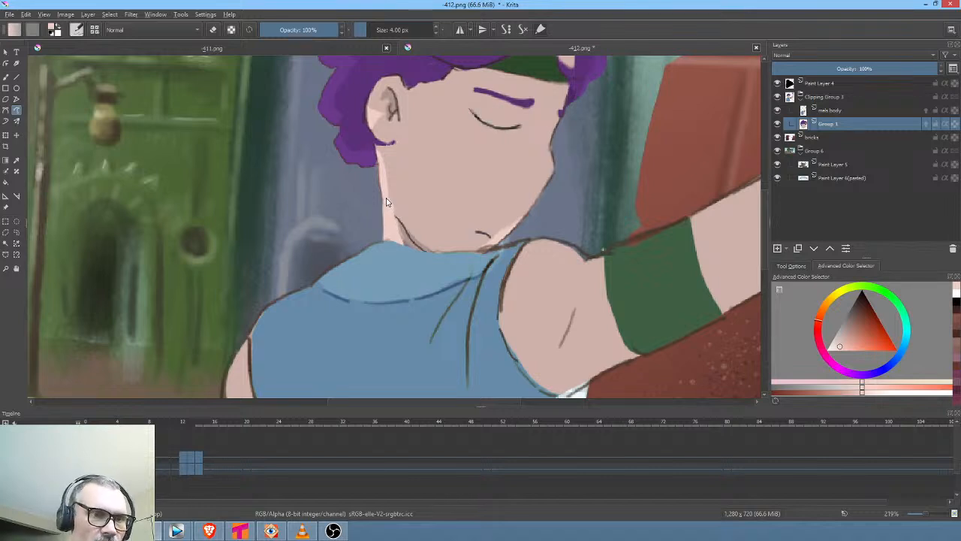
key("Left")
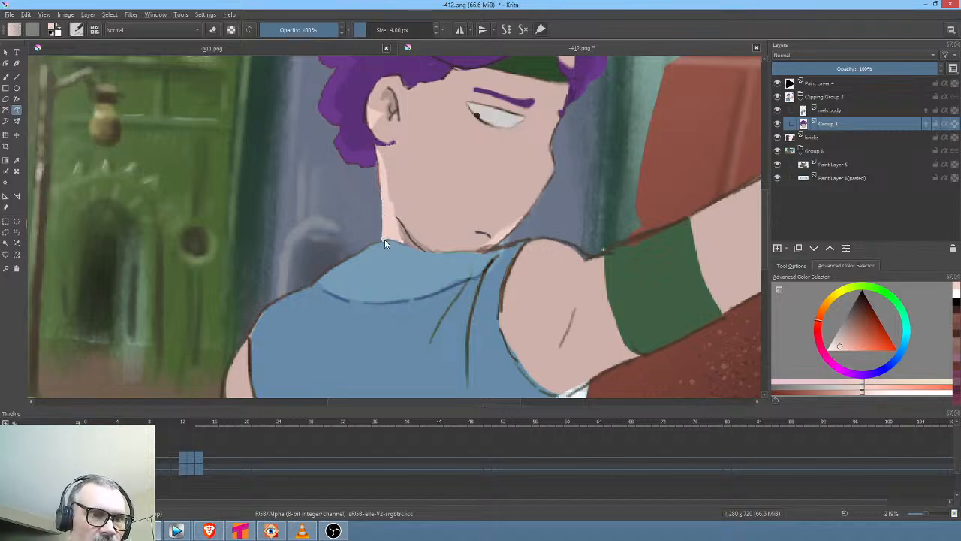
key("Right")
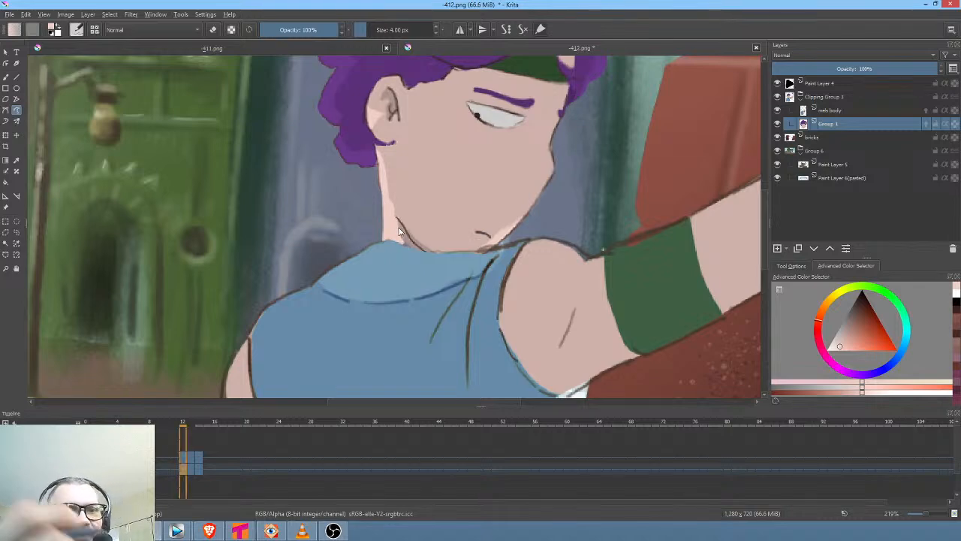
key("Left")
key("Right")
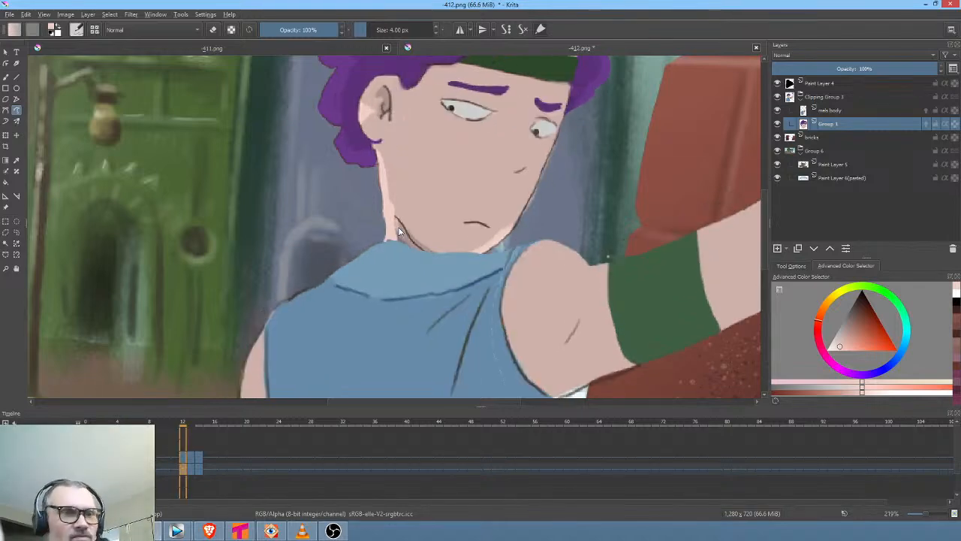
Trim the outer edge of the neck and jaw below the hair on frame 14 with the eraser
key("Right")
key("Right")
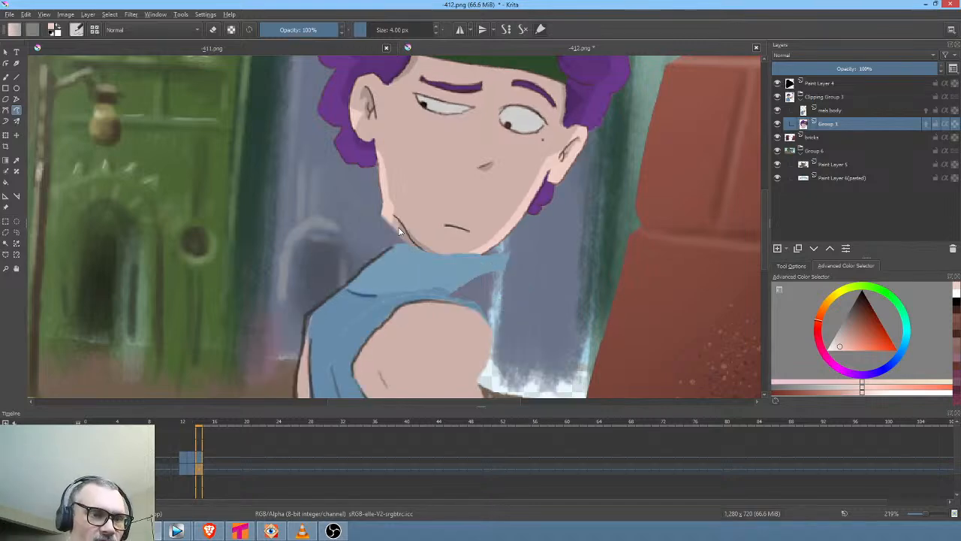
key("e")
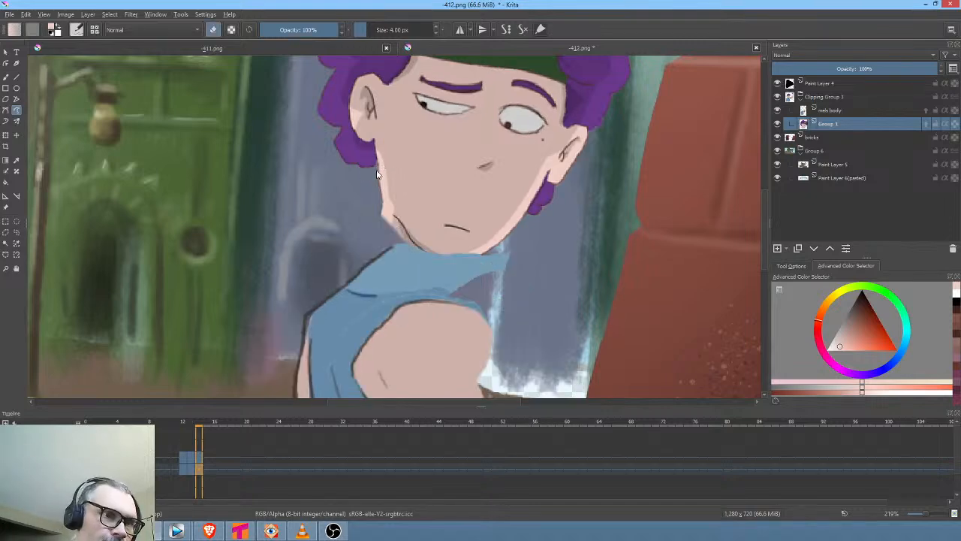
left_click_drag(378, 172, 386, 212)
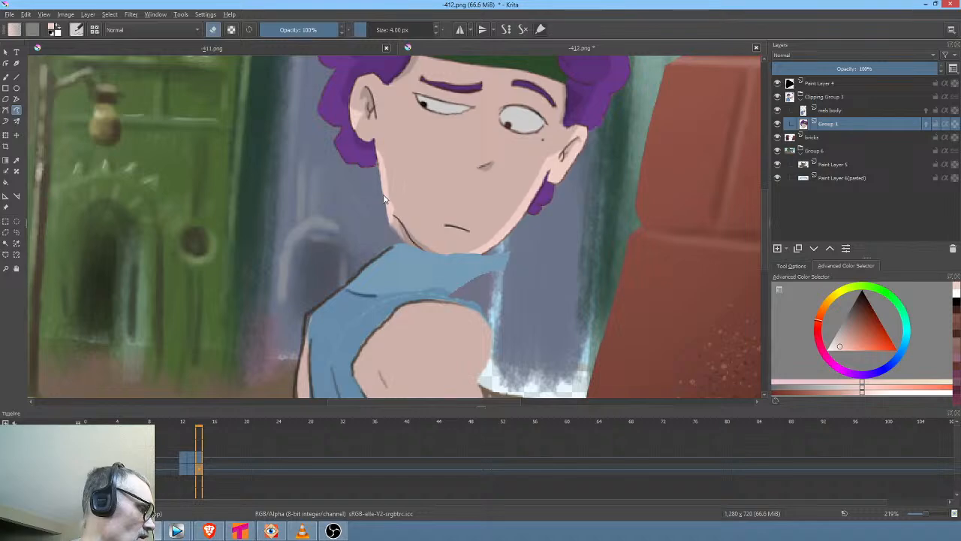
Paint the neck from the jaw down to the collar on frame 14 and compare it with the preceding frames
key("e")
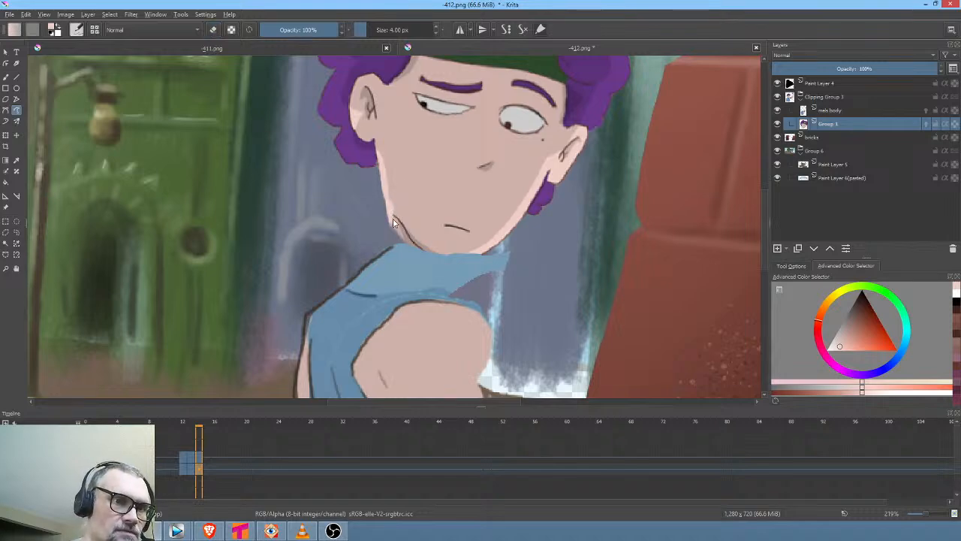
left_click_drag(393, 246, 393, 208)
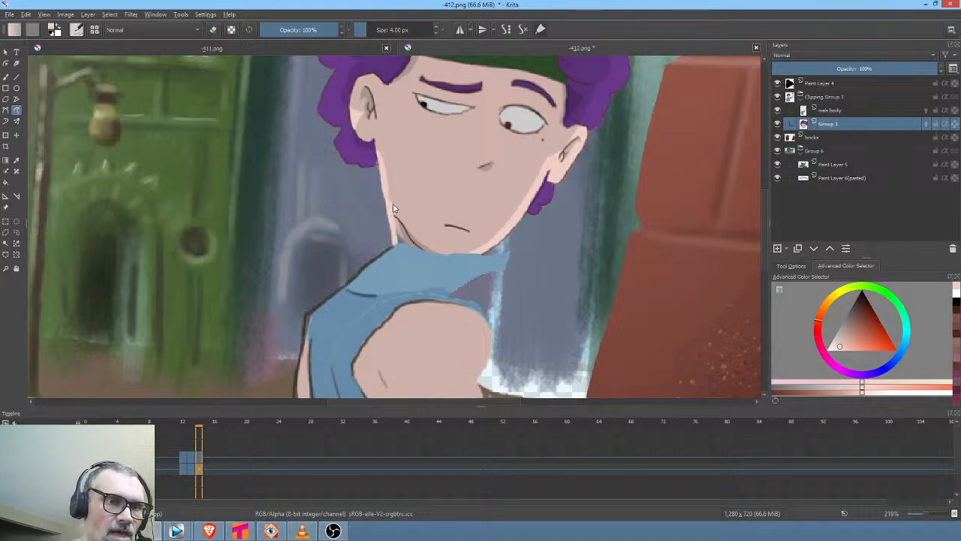
key("Left")
key("Left")
key("Left")
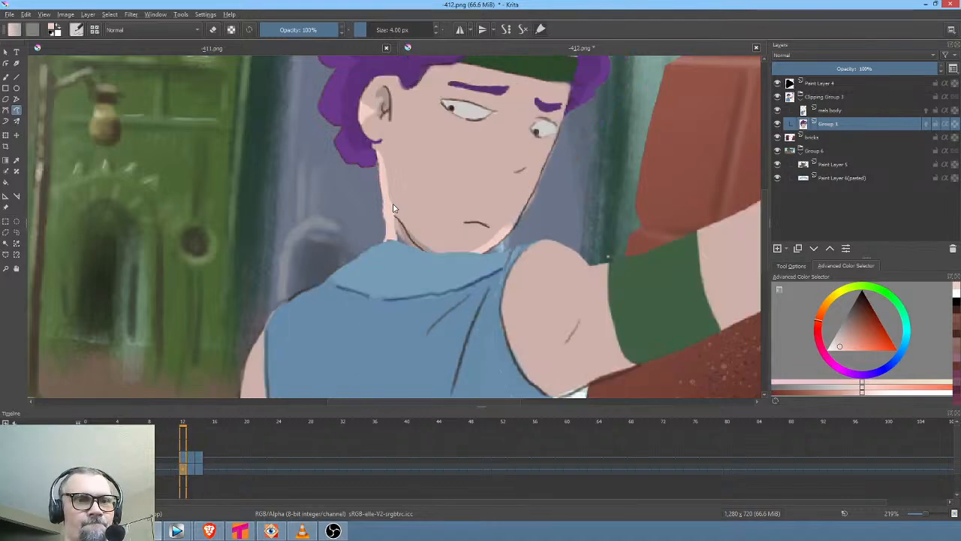
Fill the neck gap between the jaw and the collar on frame 13 with the sampled skin colour
left_click(448, 170, "ctrl")
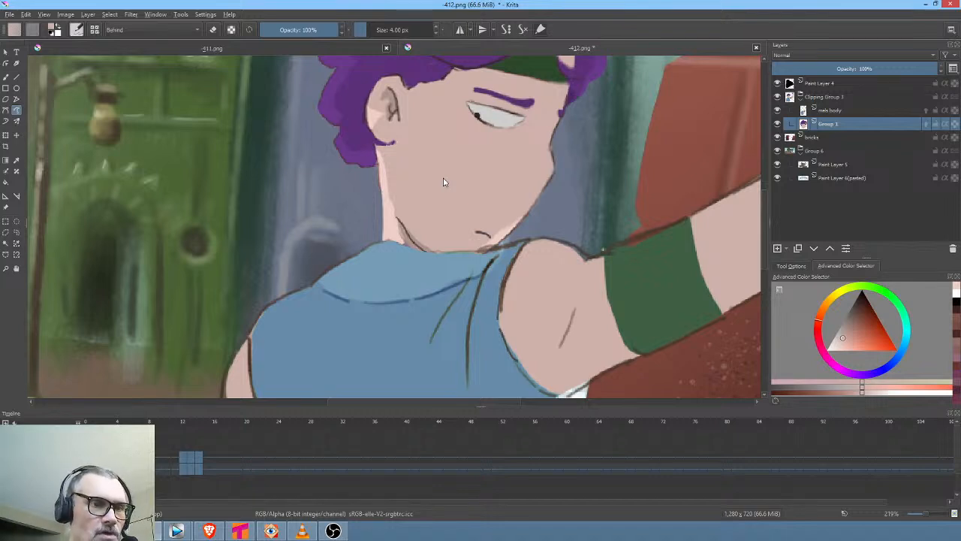
key("Right")
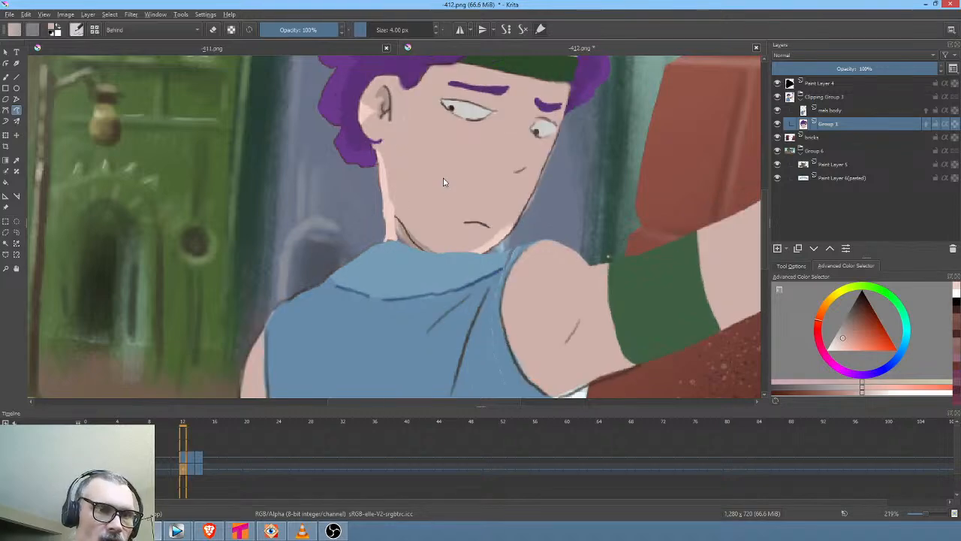
key("Right")
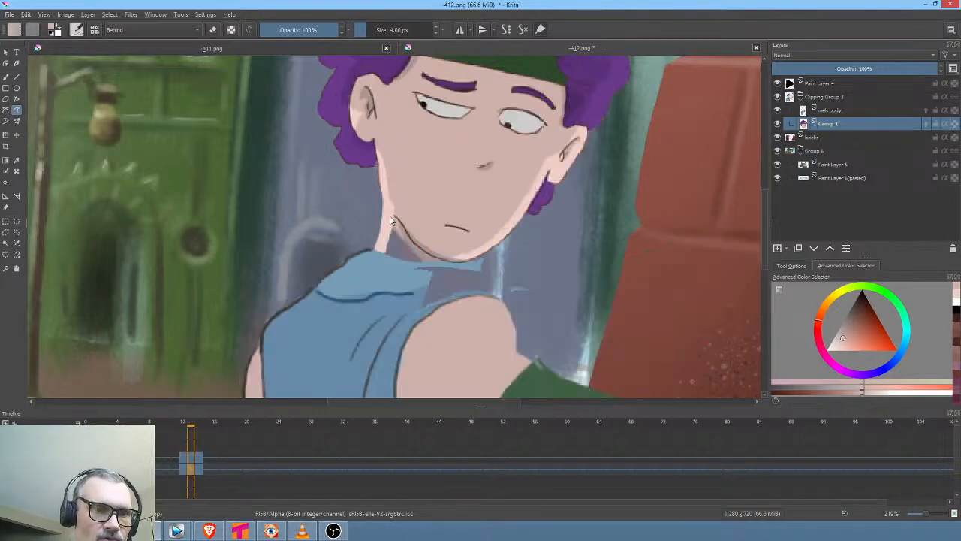
left_click_drag(391, 220, 405, 207)
key("Right")
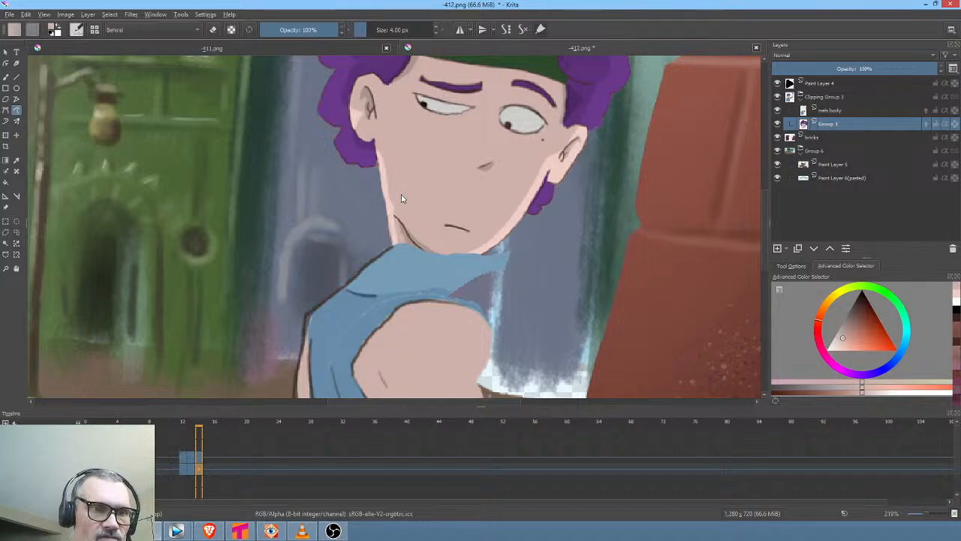
Examine the neck across the head frames by stepping through them and playing the animation at 100% zoom
key("Left")
key("Left")
key("Left")
key("Left")
key("Left")
key("Left")
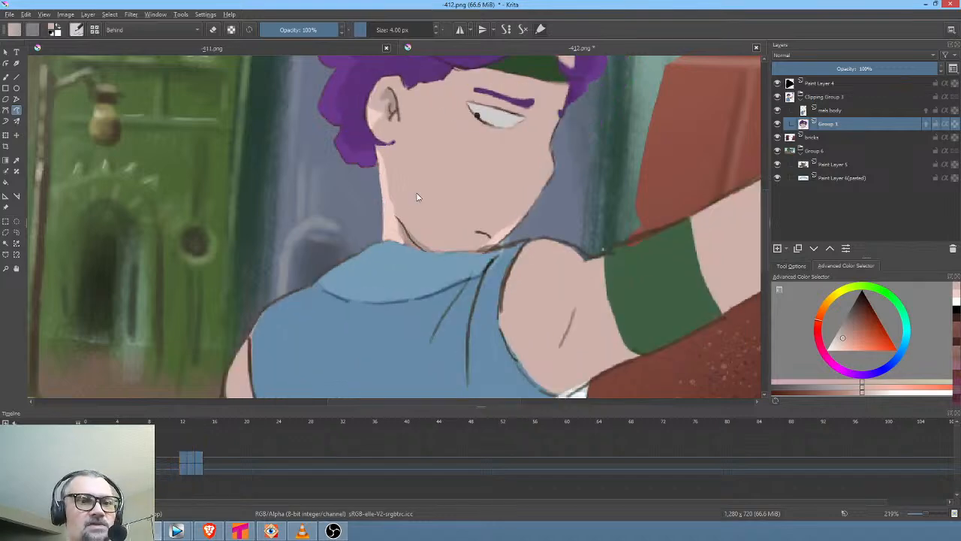
key("Right")
key("Right")
key("Right")
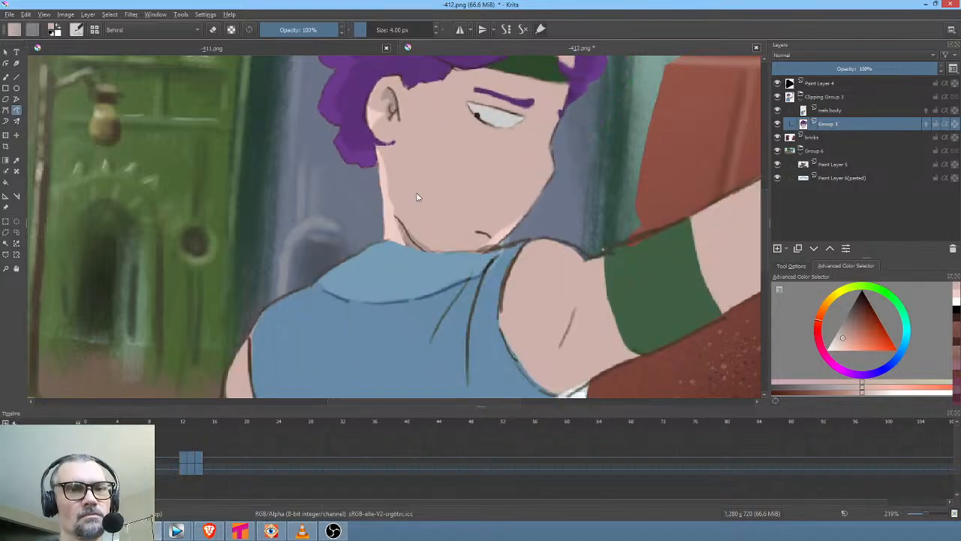
key("Right")
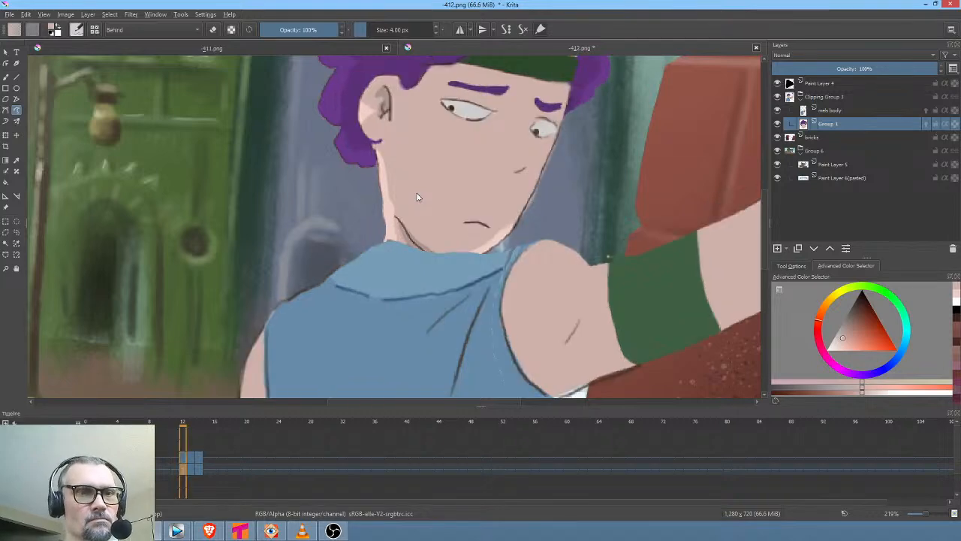
key("Right")
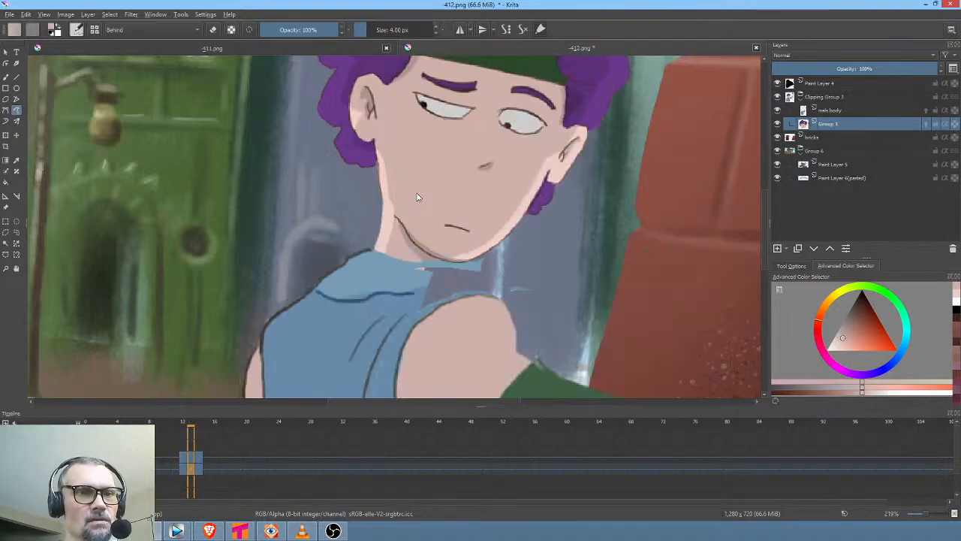
key("1")
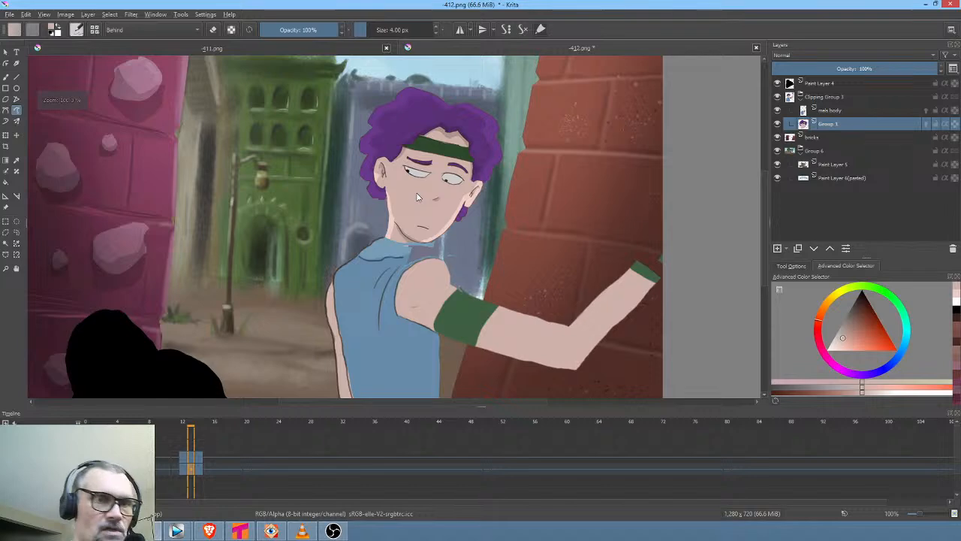
key("space")
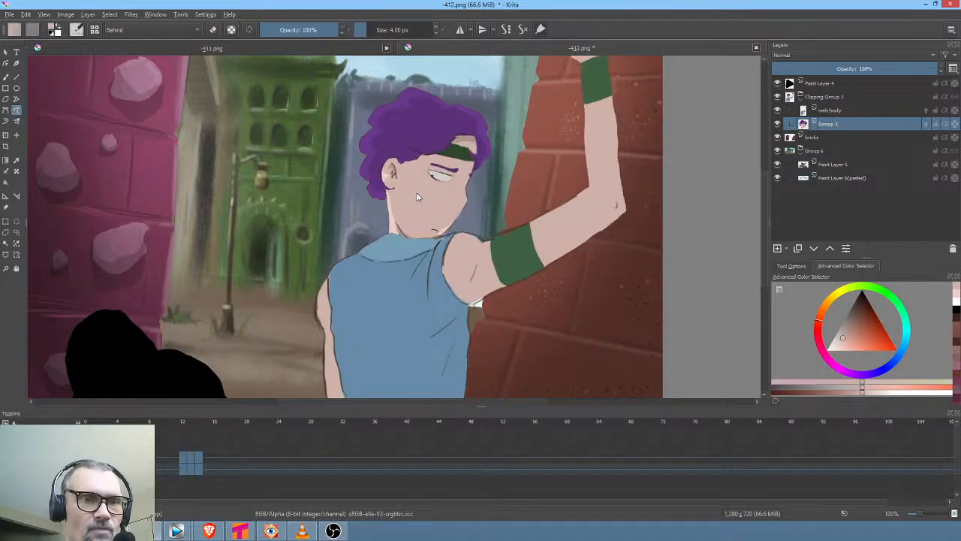
Fill the missing part of the blue collar under the chin on frames 13 and 14, checking it in playback
left_click_drag(526, 292, 501, 326)
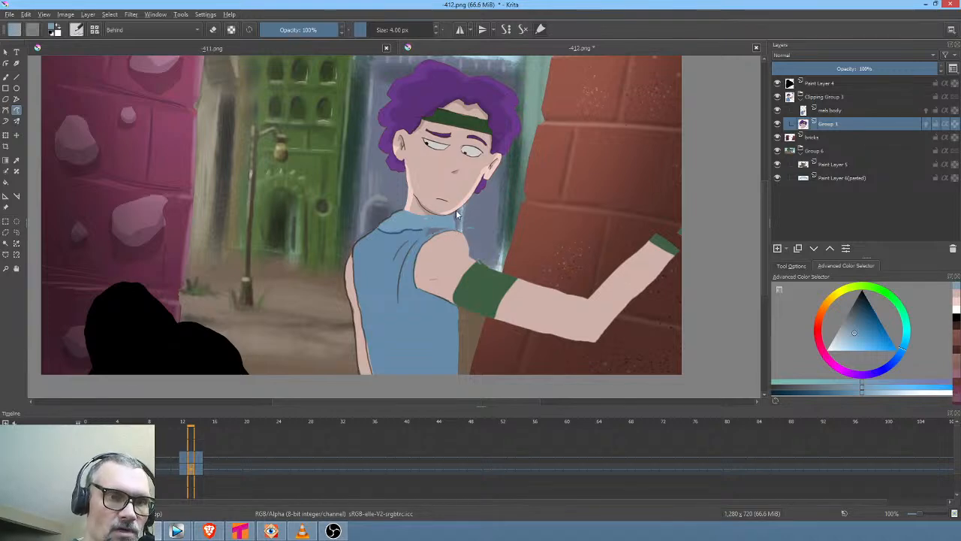
key("Right")
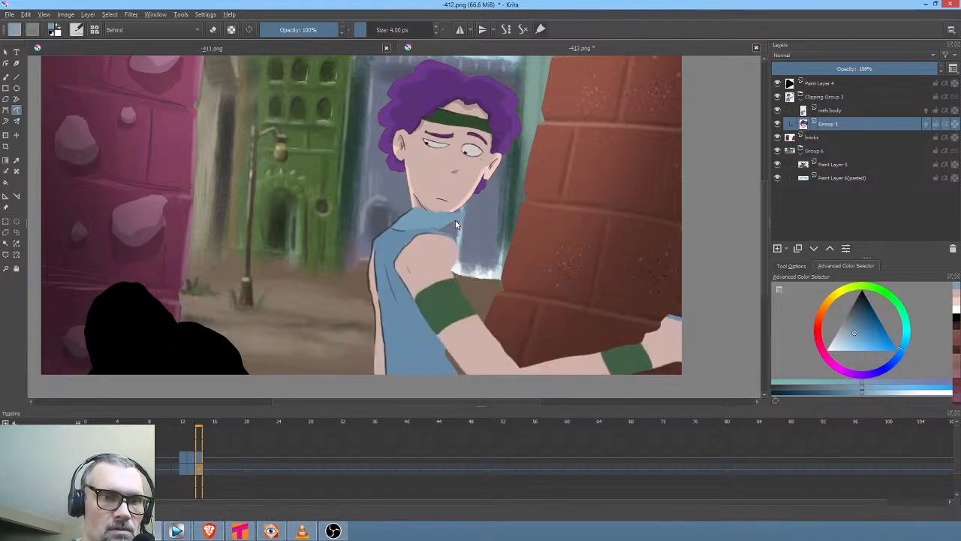
key("Left")
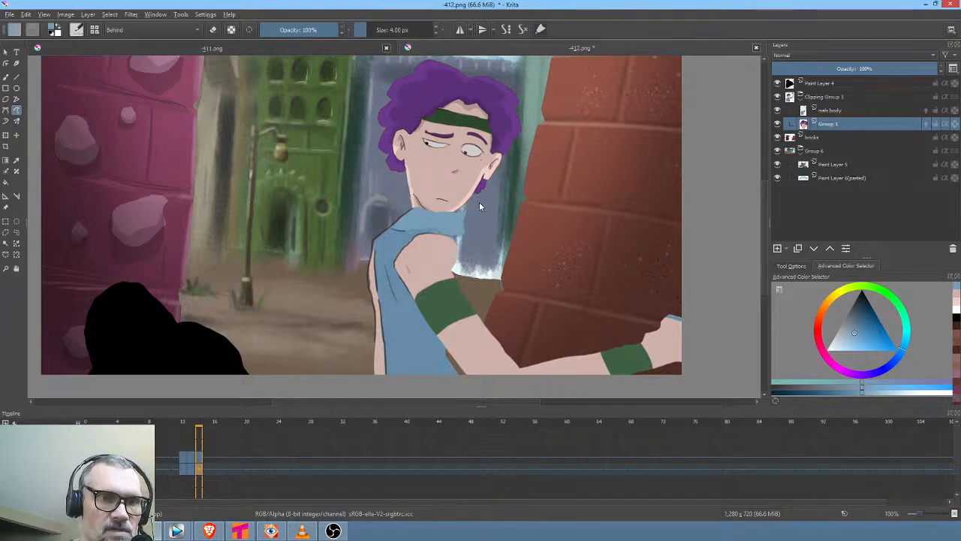
key("space")
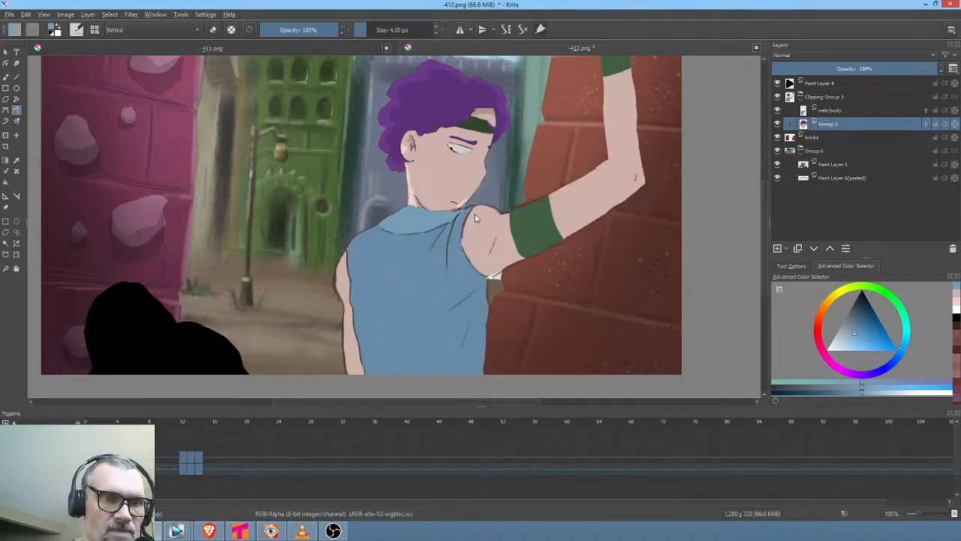
Extend the shirt's torso behind the arm on frames 13 and 14 with the sampled shirt blue, comparing its edge between frames
left_click(460, 280, "ctrl")
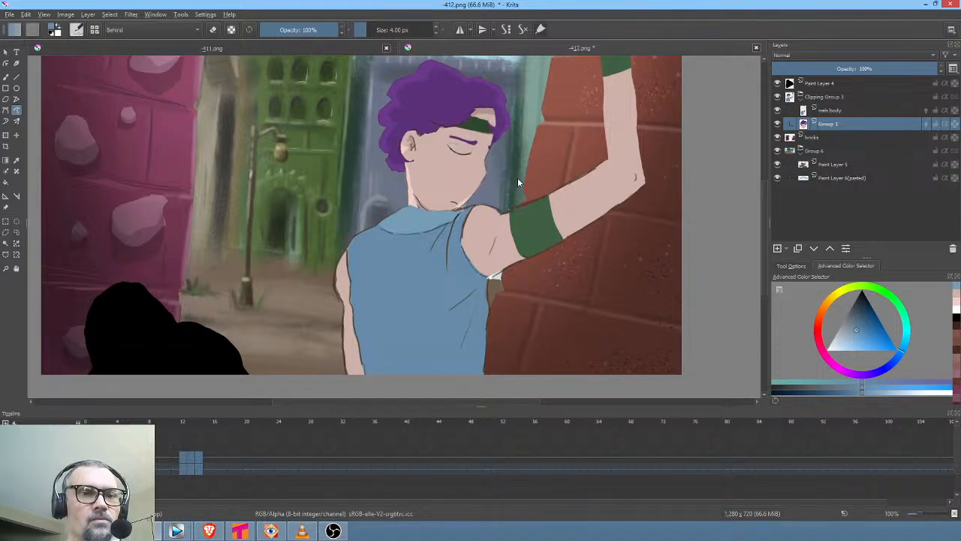
key("space")
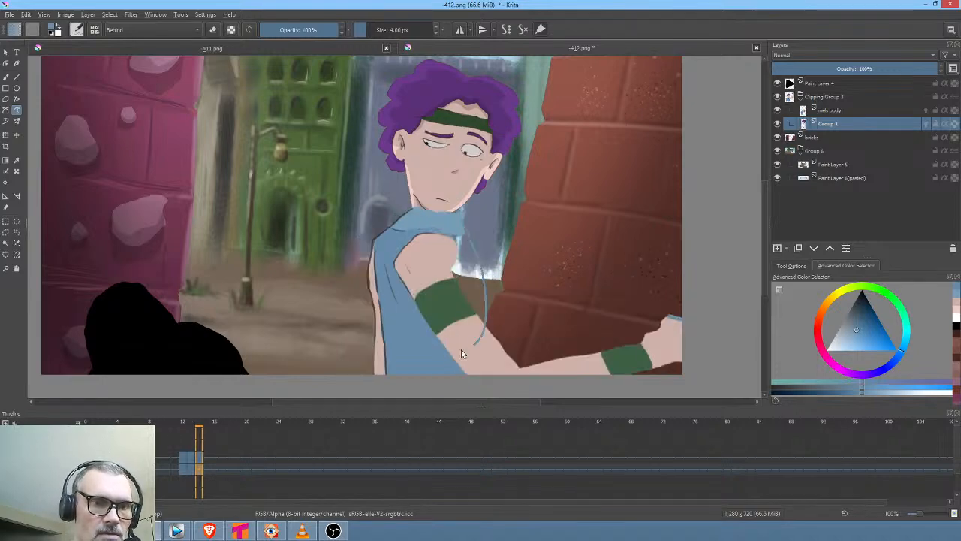
key("Left")
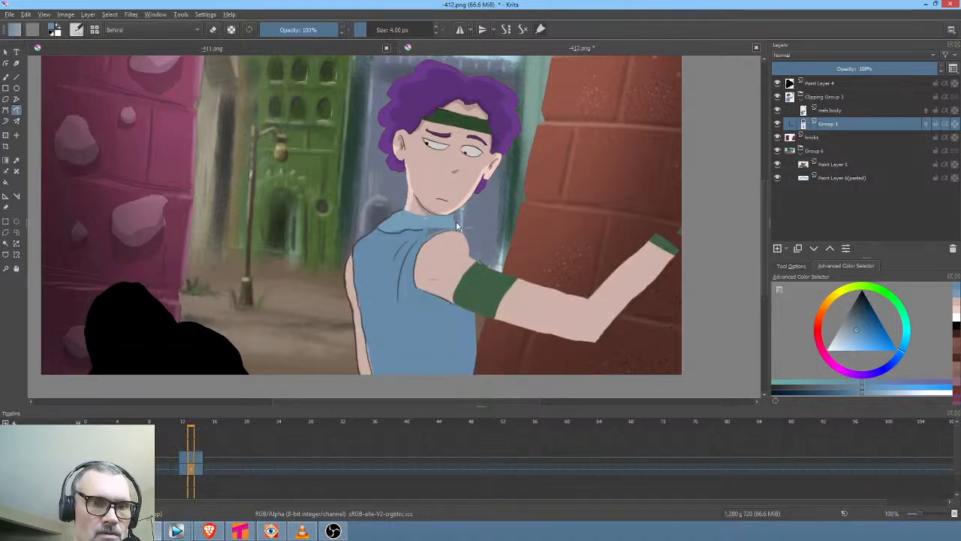
key("Left")
key("Right")
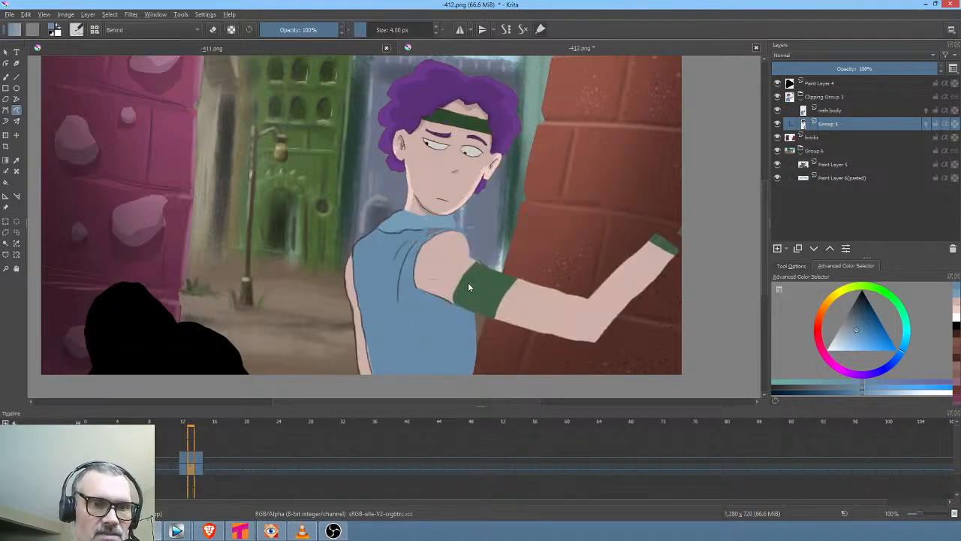
key("Left")
key("Right")
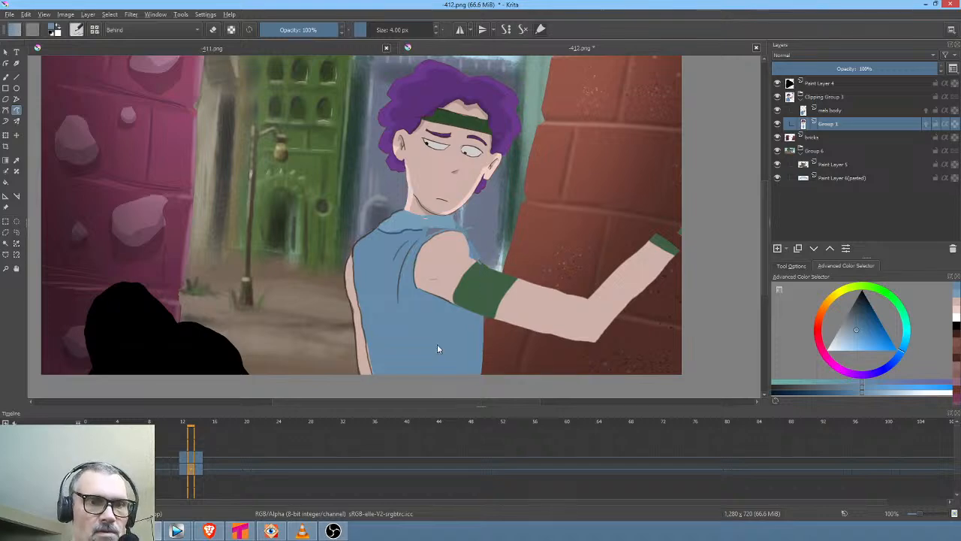
Review the shirt and neck across the frames, then play the whole shot with the full image in view
key("Right")
key("Left")
key("Left")
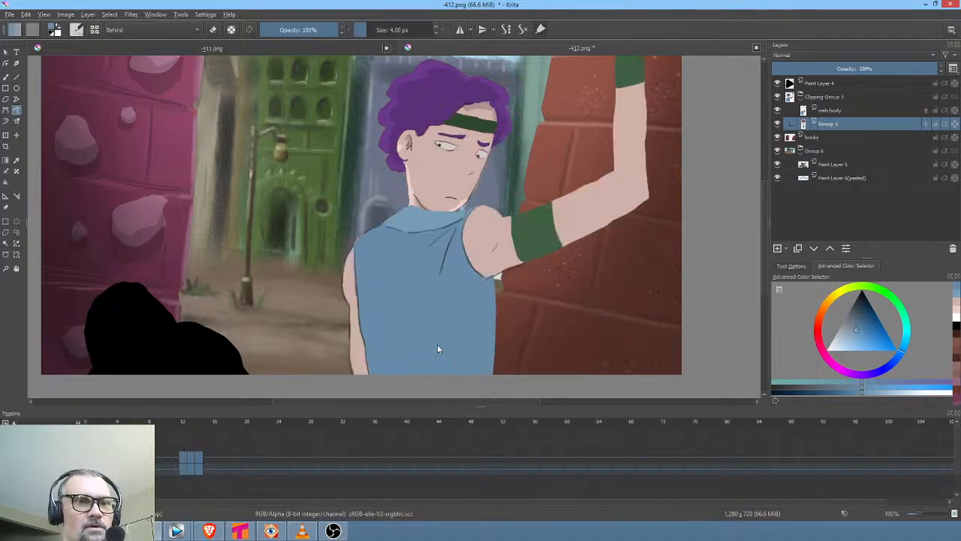
key("Right")
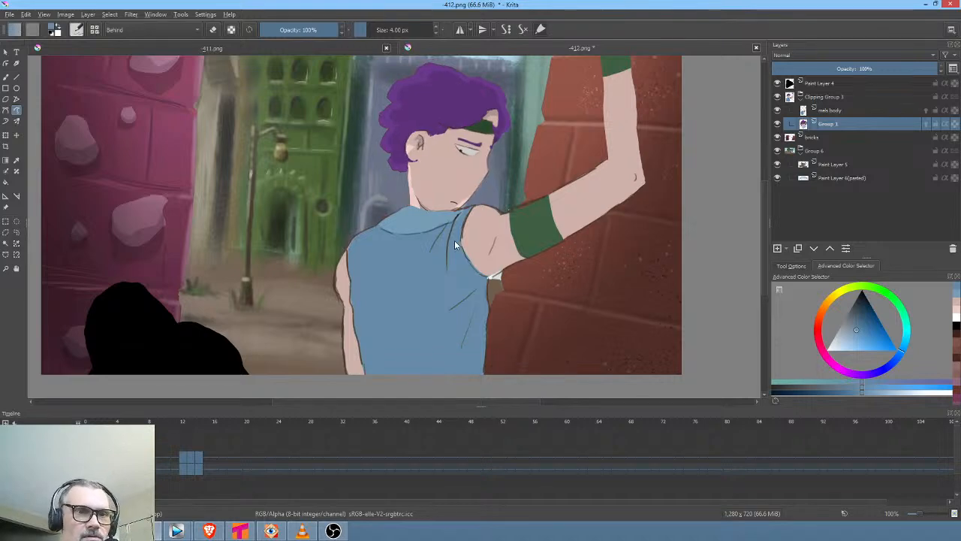
scroll(455, 241, "down", 1)
left_click_drag(463, 242, 435, 231)
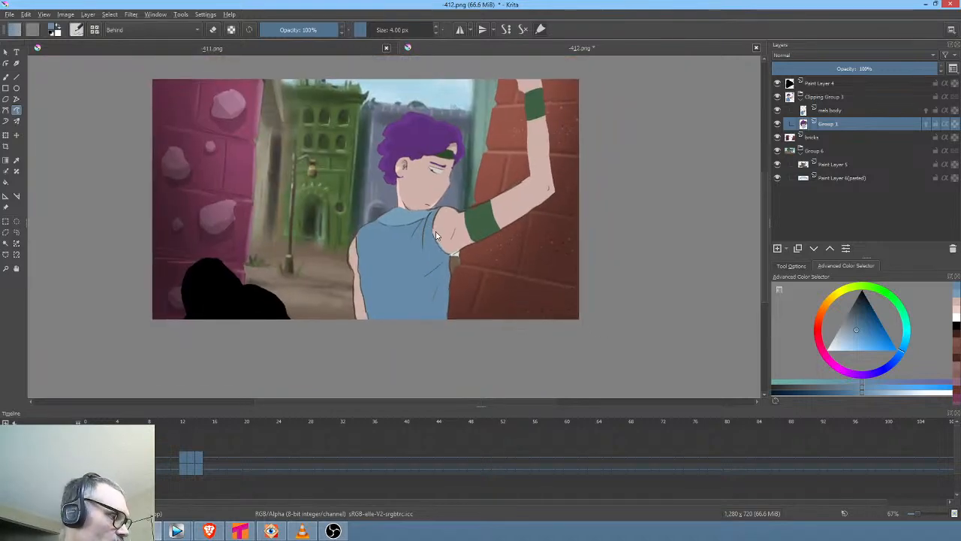
key("Right")
key("Right")
key("Right")
key("Right")
key("Right")
key("Right")
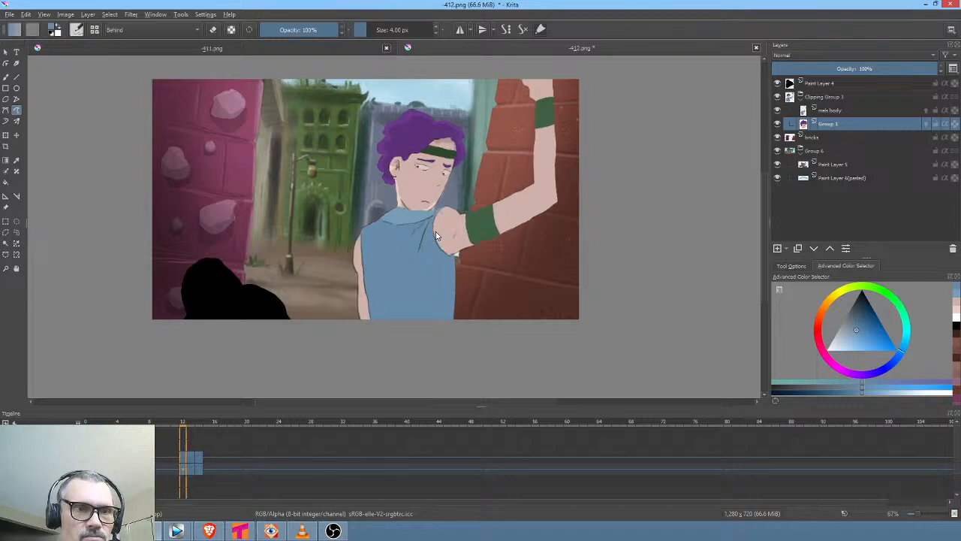
key("space")
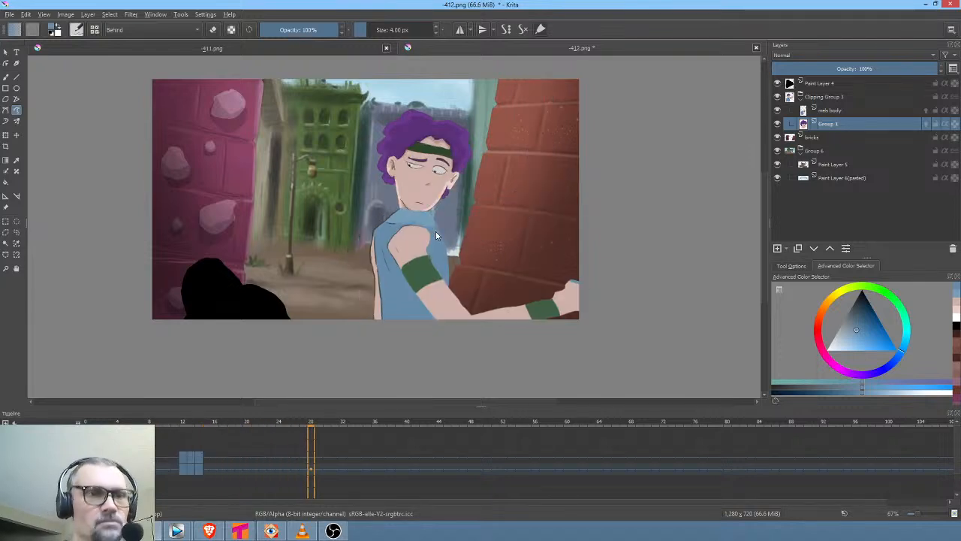
key("space")
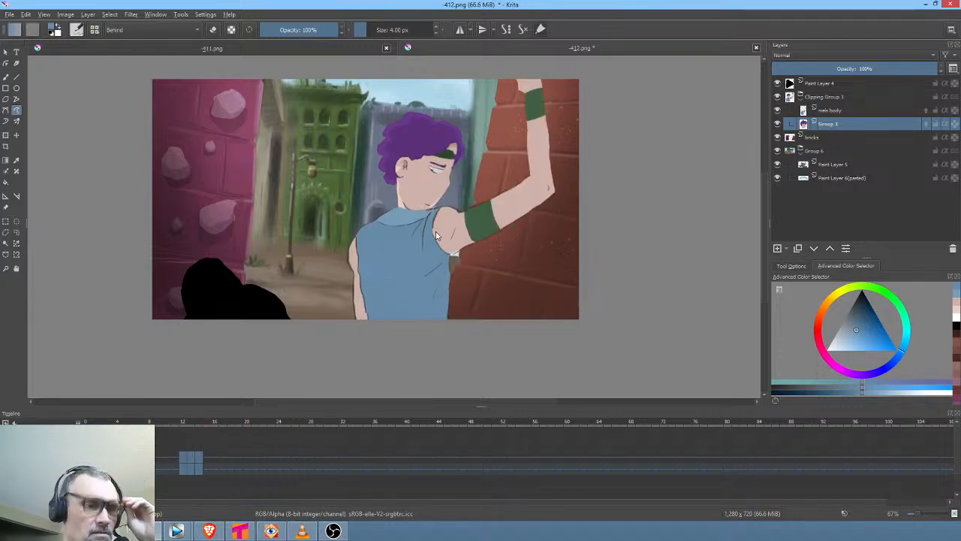
Save the shot 412 image as PNG with its alpha channel, together with a Krita file copy
left_click(10, 16)
left_click(26, 59)
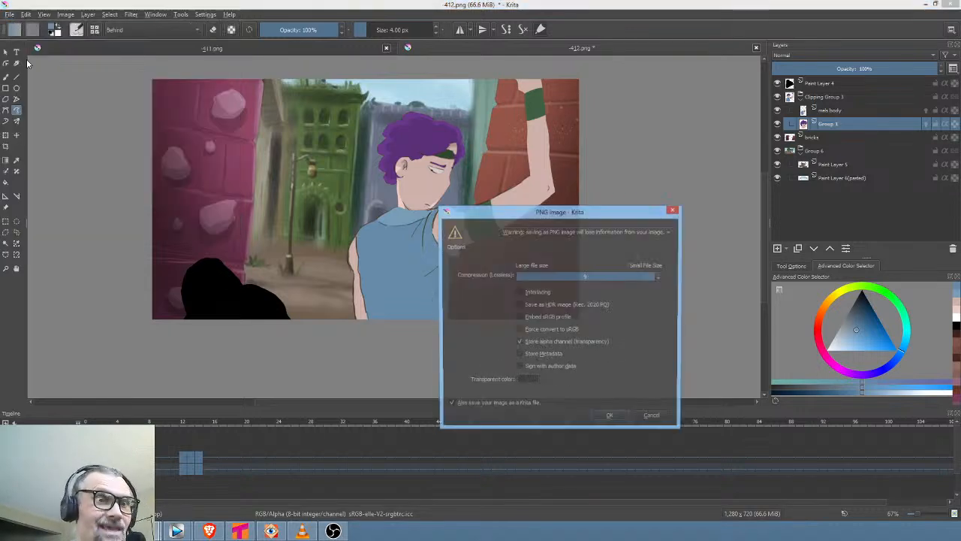
left_click(610, 417)
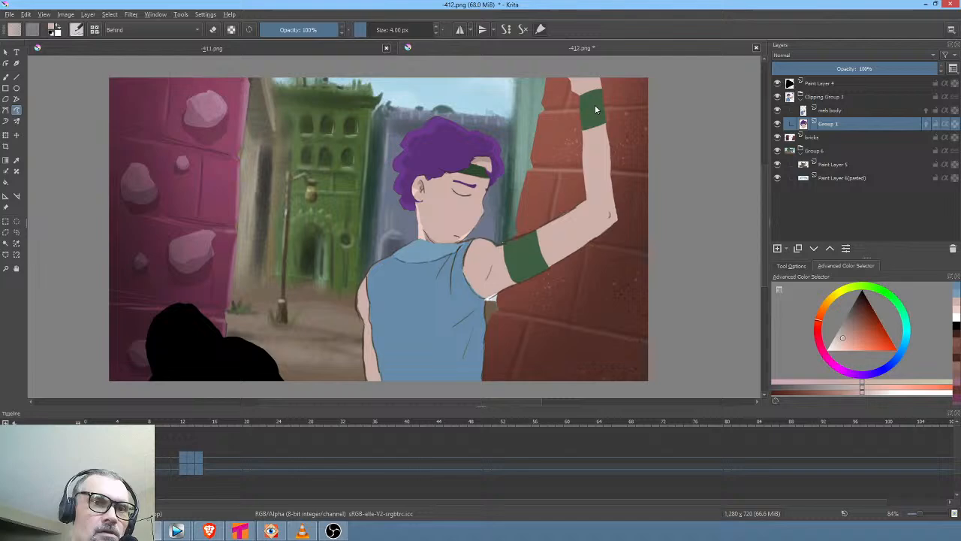
Add a paint layer directly above Group 1 and fill the raised forearm and wristband with sampled skin colour and green
left_click(778, 248)
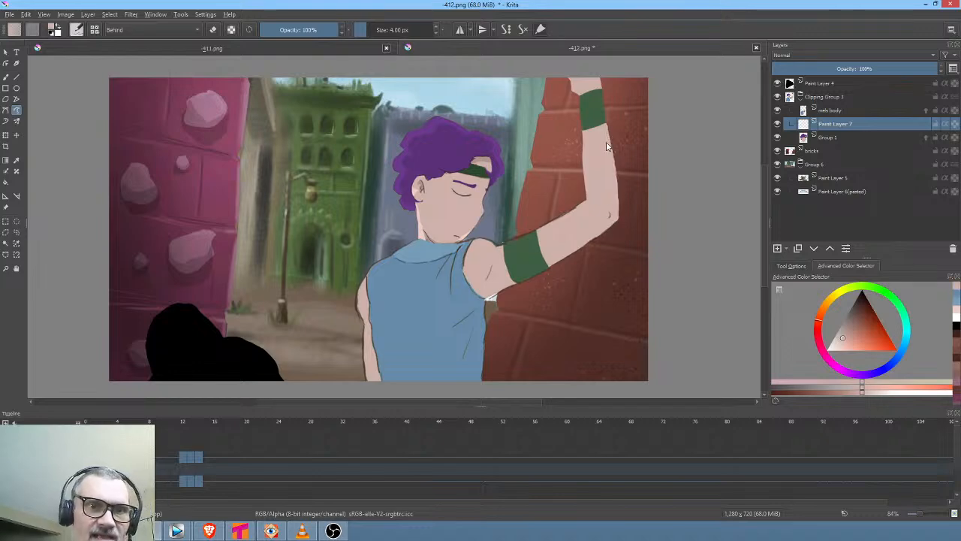
scroll(651, 237, "up", 2)
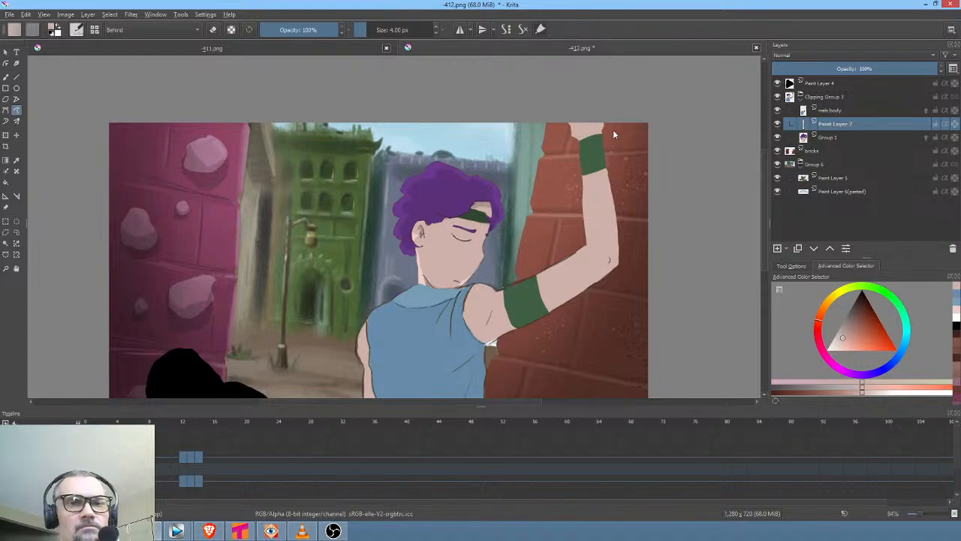
left_click(595, 145, "ctrl")
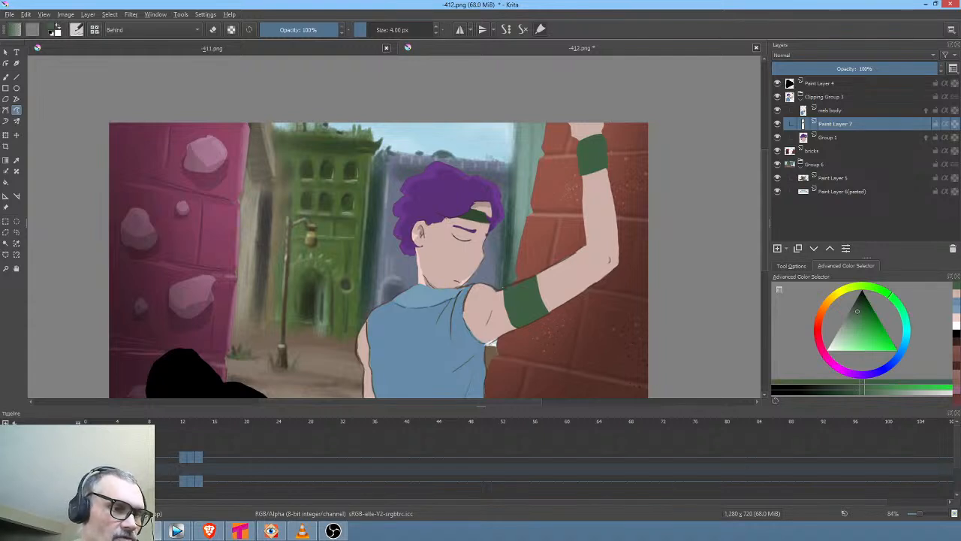
key("Right")
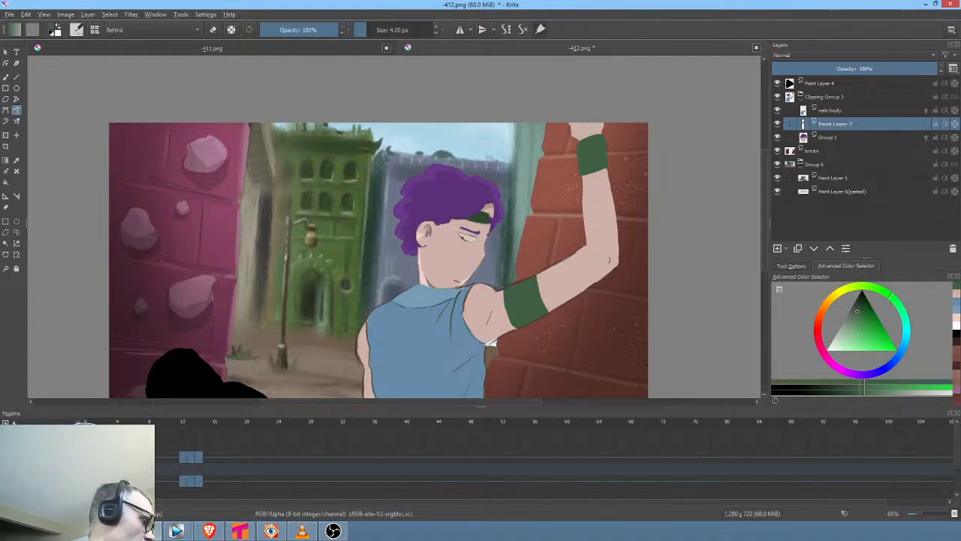
key("Insert")
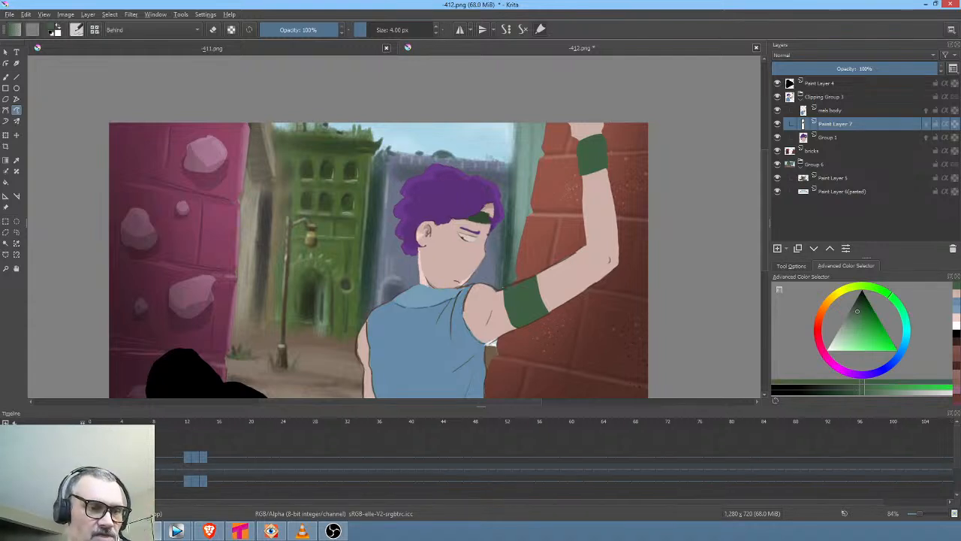
On frame 12 of Paint Layer 7, transform the copied forearm and green wristband to line up with the raised arm
key("Left")
key("Left")
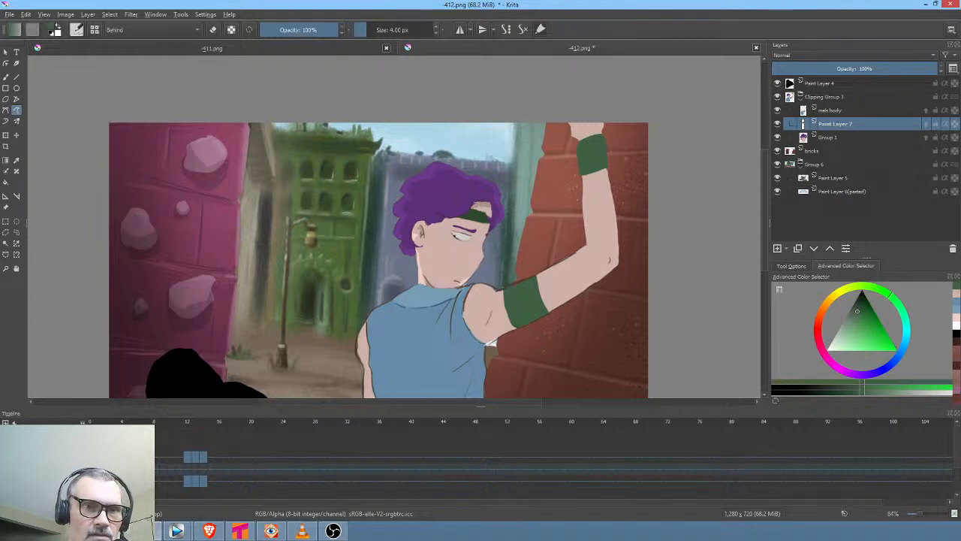
left_click(187, 469)
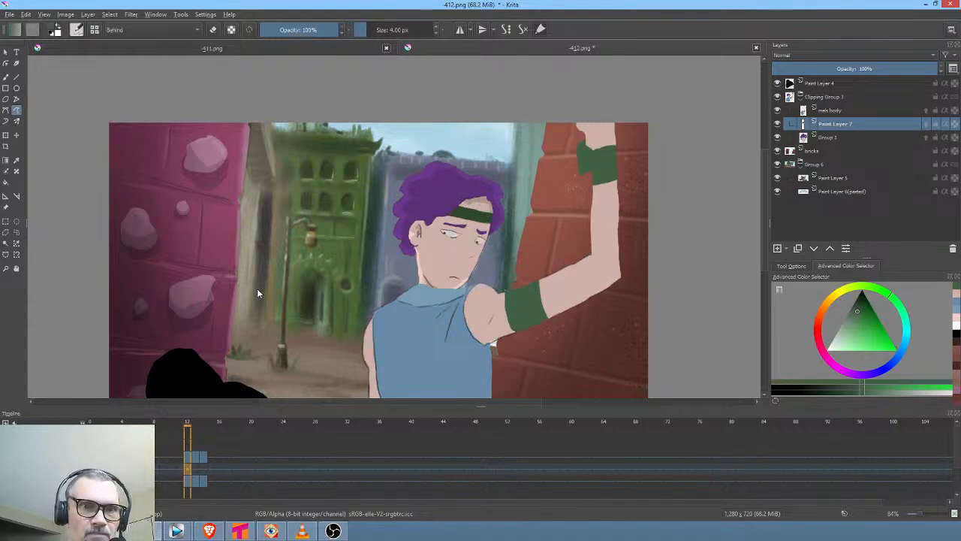
key("ctrl+t")
mouse_move(600, 202)
left_mouse_down()
mouse_move(606, 216)
mouse_move(640, 213)
mouse_move(617, 224)
mouse_move(636, 225)
mouse_move(613, 221)
left_mouse_up()
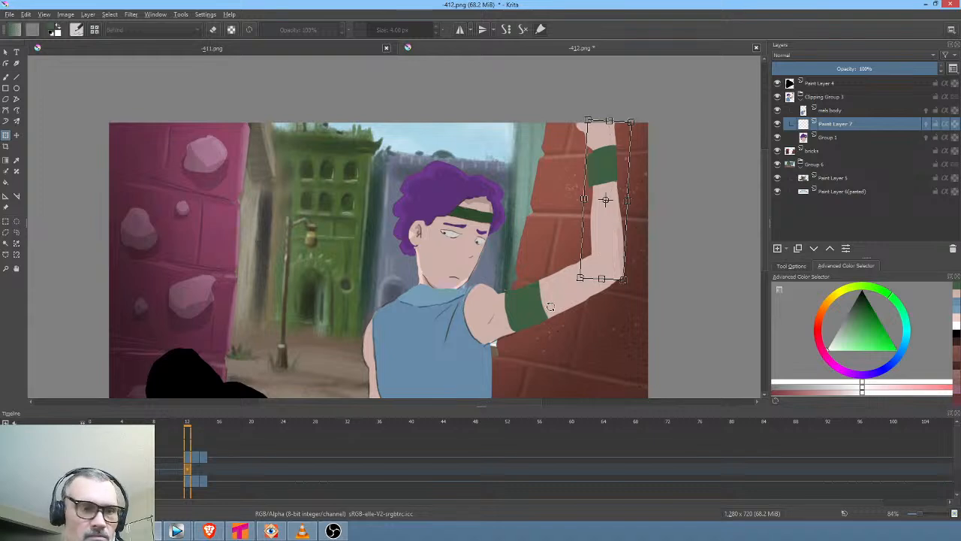
On frame 13, rotate and move the copied forearm and wristband onto the lowered, bent forearm
left_click(195, 469)
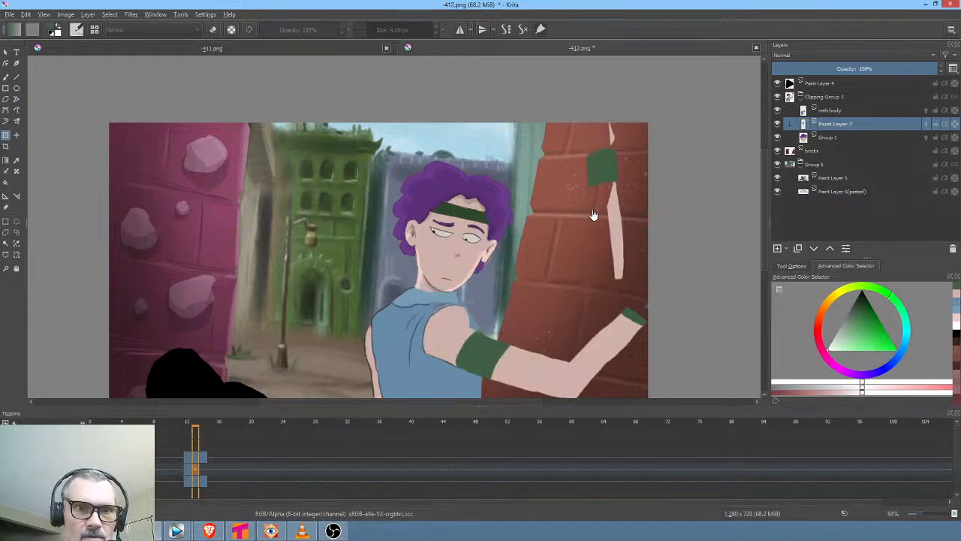
left_click_drag(676, 245, 635, 268)
left_click_drag(630, 183, 648, 312)
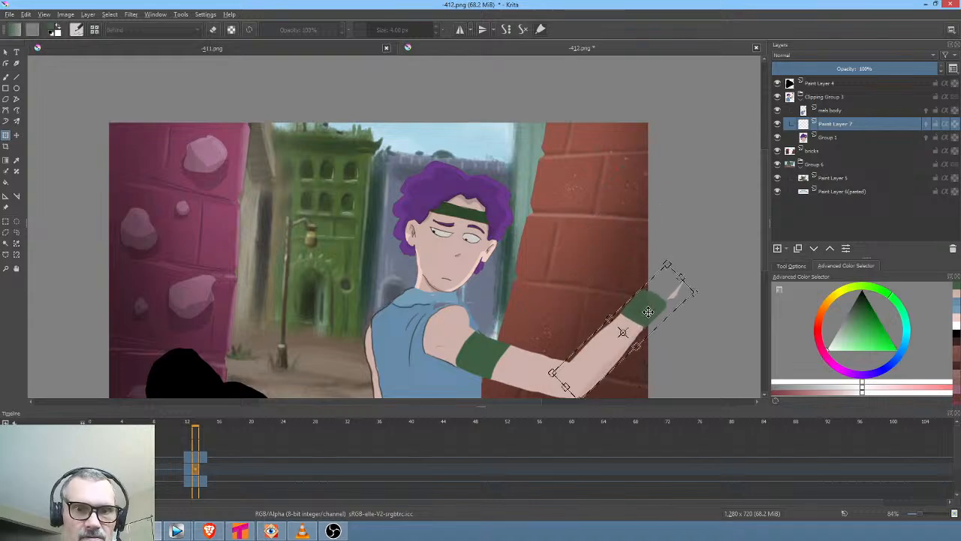
On frame 14, rotate and move the copied wristband piece over the outstretched forearm's wristband, and apply the transform
left_click(205, 467)
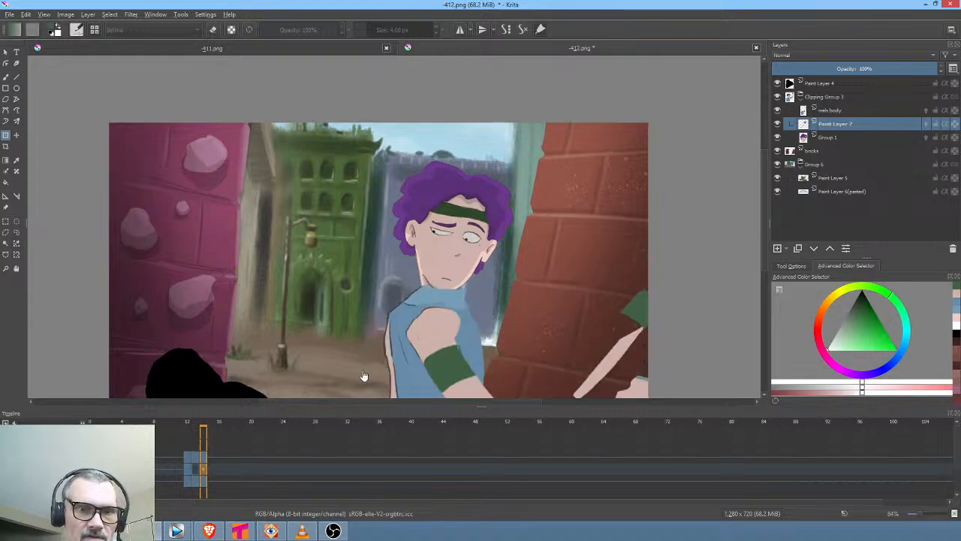
left_click_drag(564, 219, 542, 60)
left_click(589, 187)
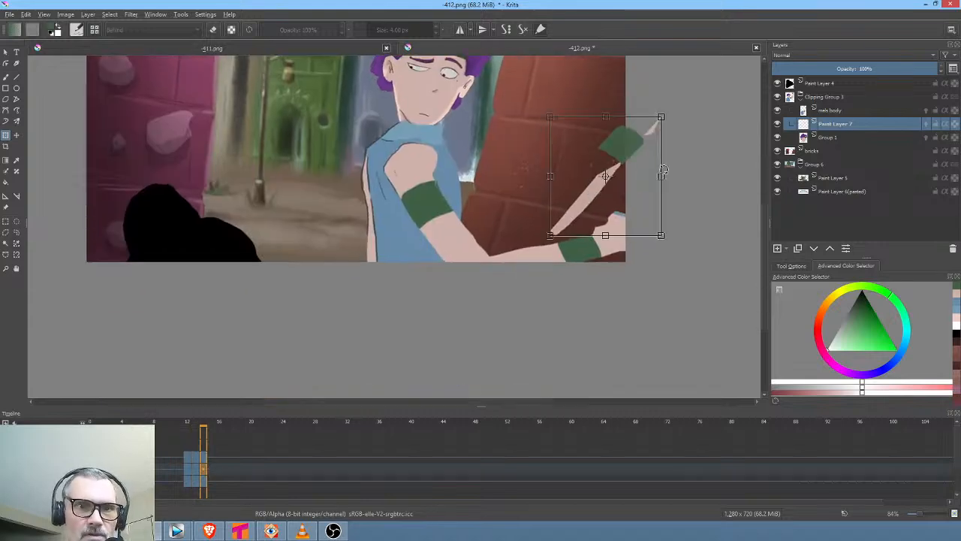
left_click_drag(690, 183, 681, 226)
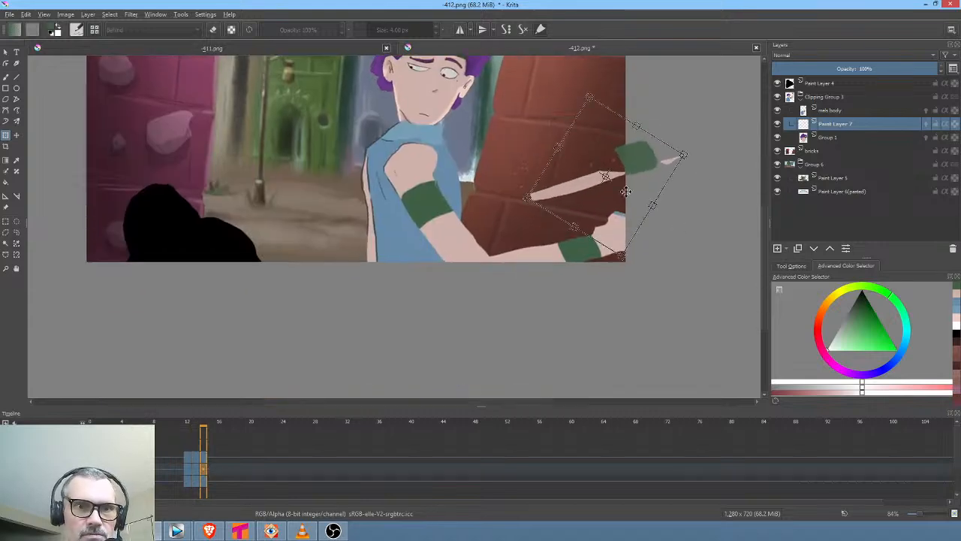
left_click_drag(624, 164, 577, 260)
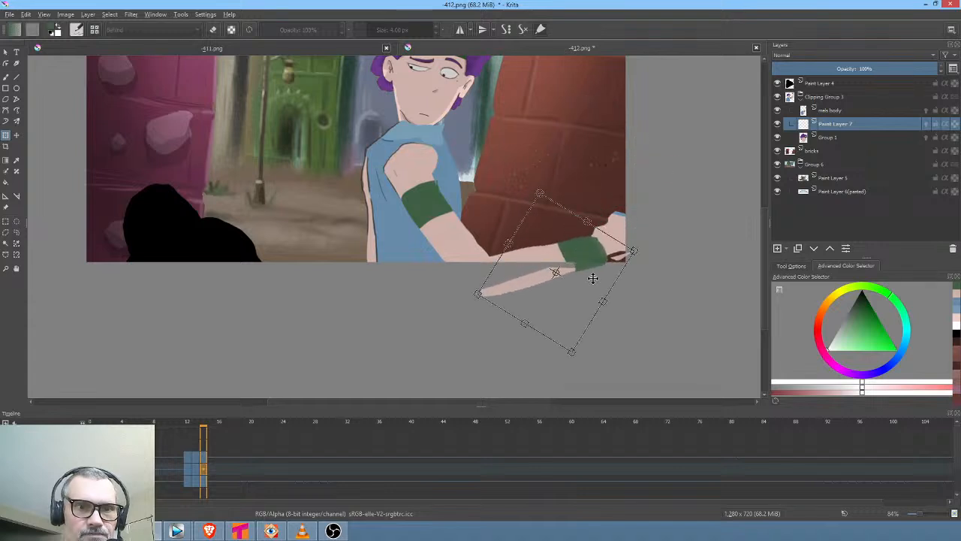
left_click_drag(654, 292, 651, 301)
left_click_drag(601, 275, 590, 254)
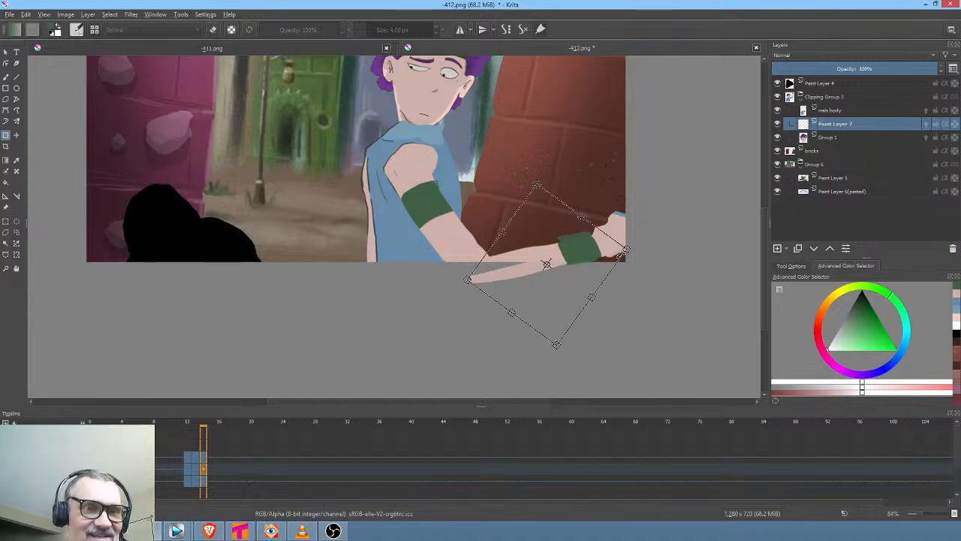
key("Return")
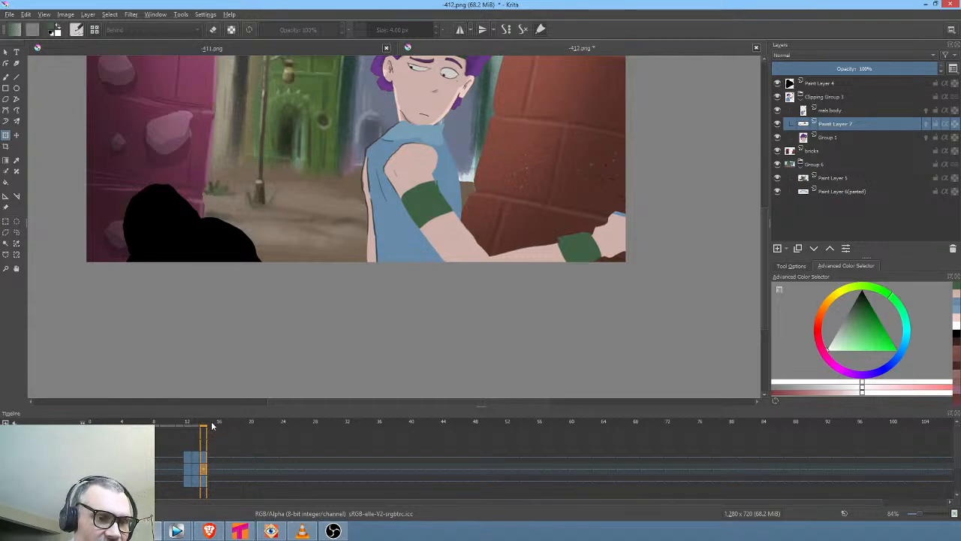
Scrub back and forth through the animation up to frame 14 to check the arm's motion
left_click_drag(203, 423, 93, 423)
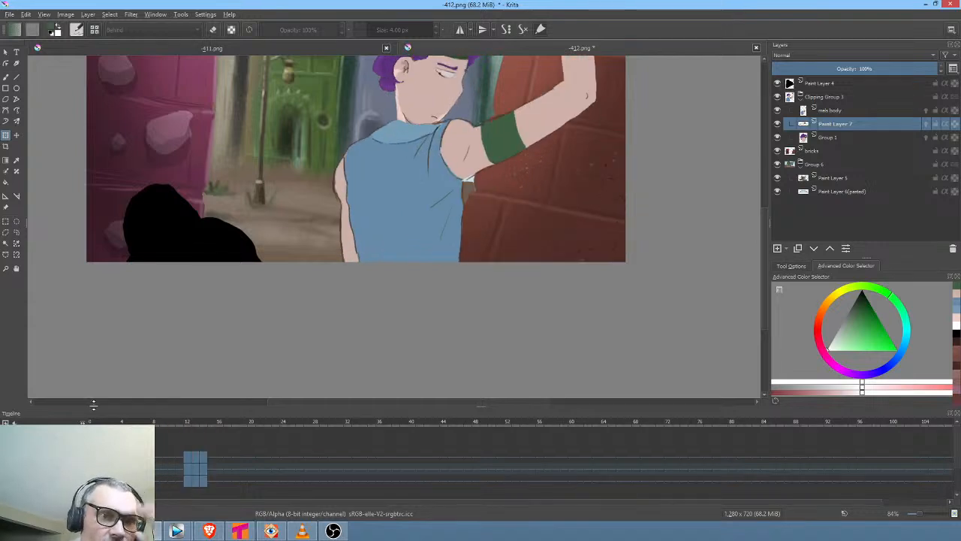
left_click_drag(518, 200, 523, 245)
scroll(537, 240, "down", 2)
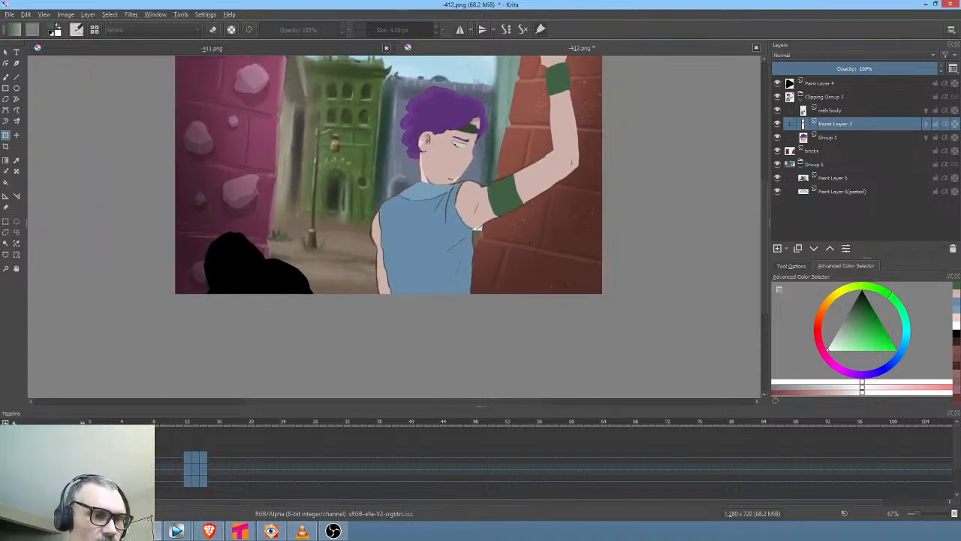
left_click_drag(93, 422, 203, 408)
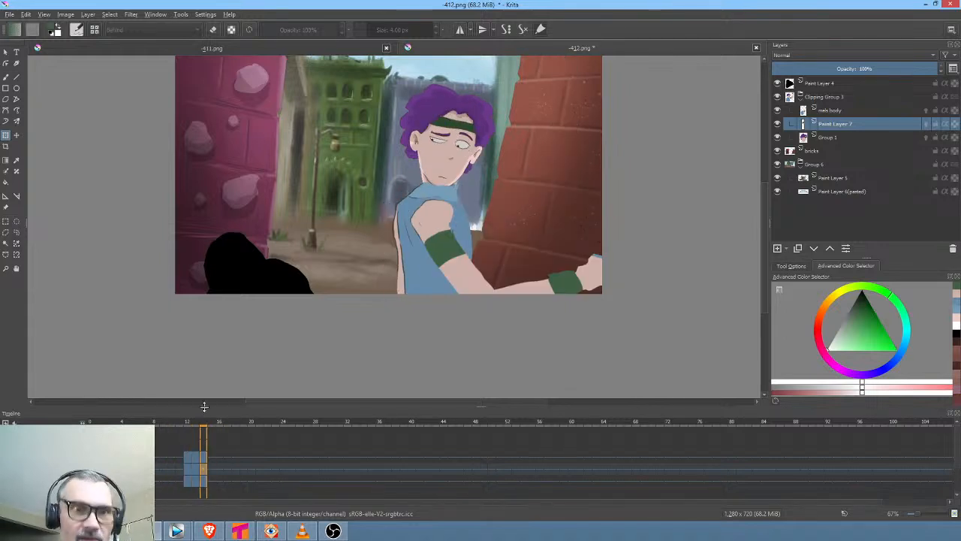
left_click(197, 421)
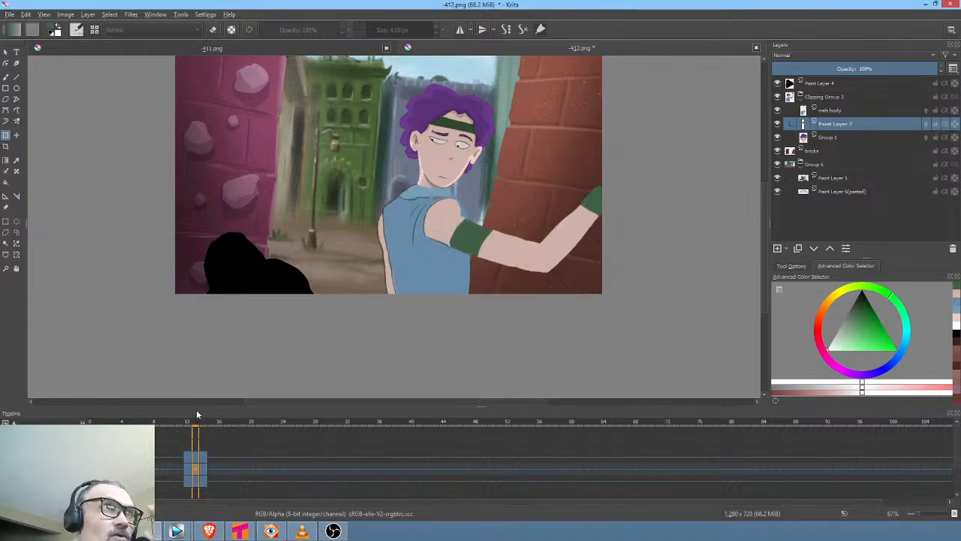
left_click_drag(194, 411, 166, 415)
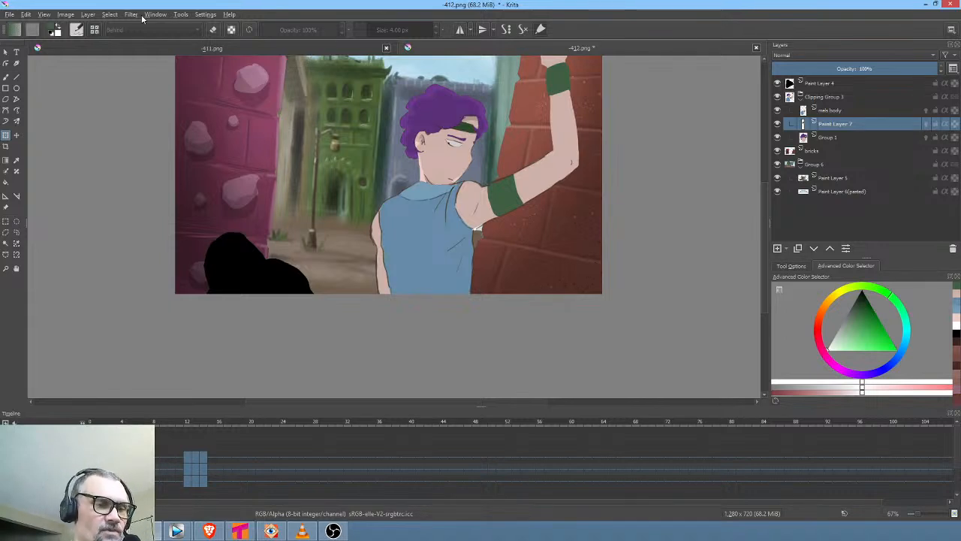
key("ctrl+z")
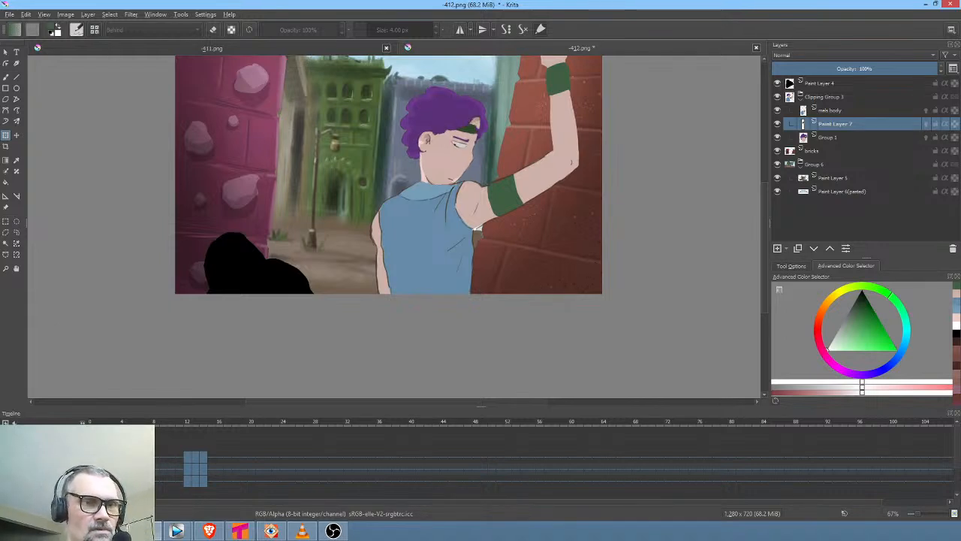
Place Paint Layer 7 above the mels body layer and merge it down into that layer
left_click_drag(112, 441, 206, 438)
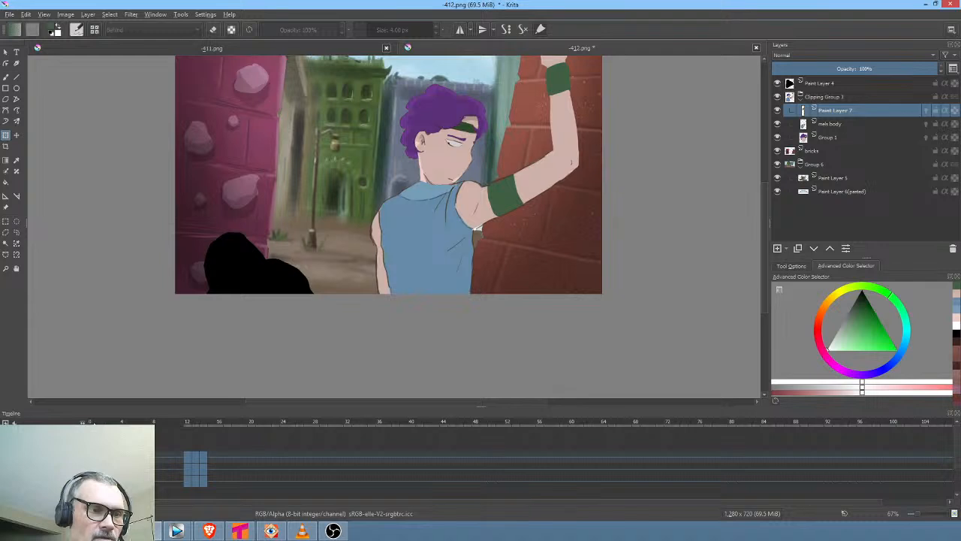
mouse_move(138, 444)
left_mouse_down()
mouse_move(211, 446)
mouse_move(150, 445)
left_mouse_up()
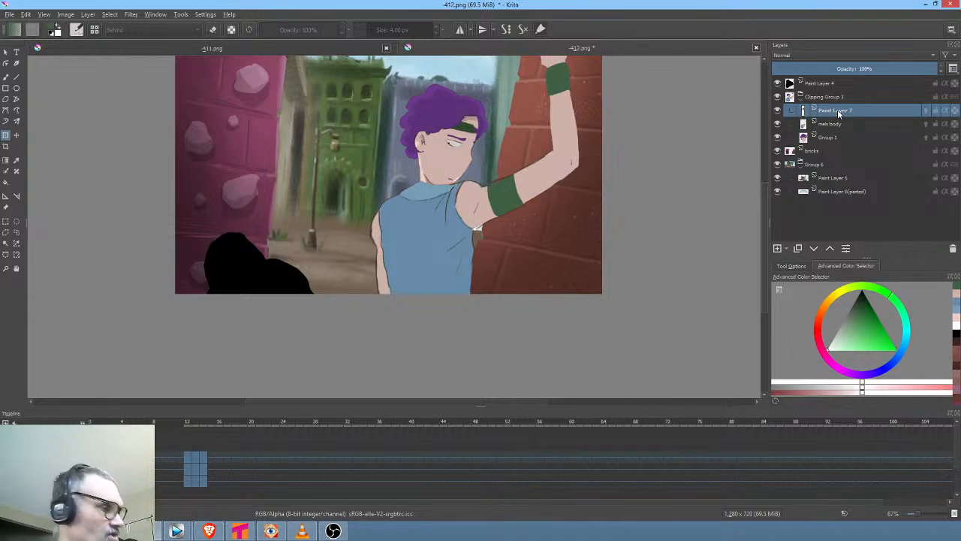
key("shift+Delete")
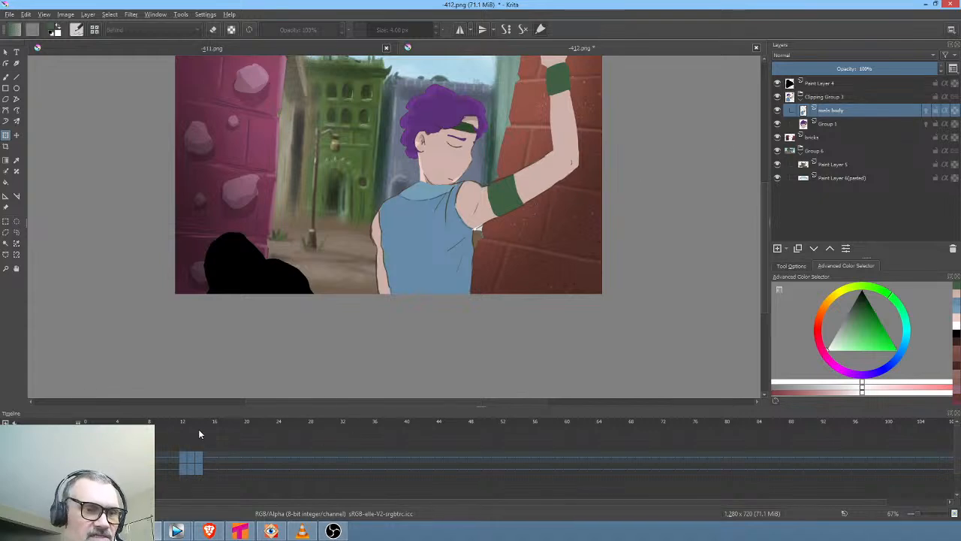
On frame 12 of the merged body layer, switch the transform to Liquify, resize its brush and nudge the raised arm's shoulder area
mouse_move(191, 434)
left_mouse_down()
mouse_move(223, 443)
mouse_move(171, 434)
mouse_move(202, 436)
mouse_move(161, 422)
mouse_move(202, 427)
mouse_move(150, 422)
mouse_move(174, 417)
mouse_move(197, 431)
mouse_move(184, 428)
left_mouse_up()
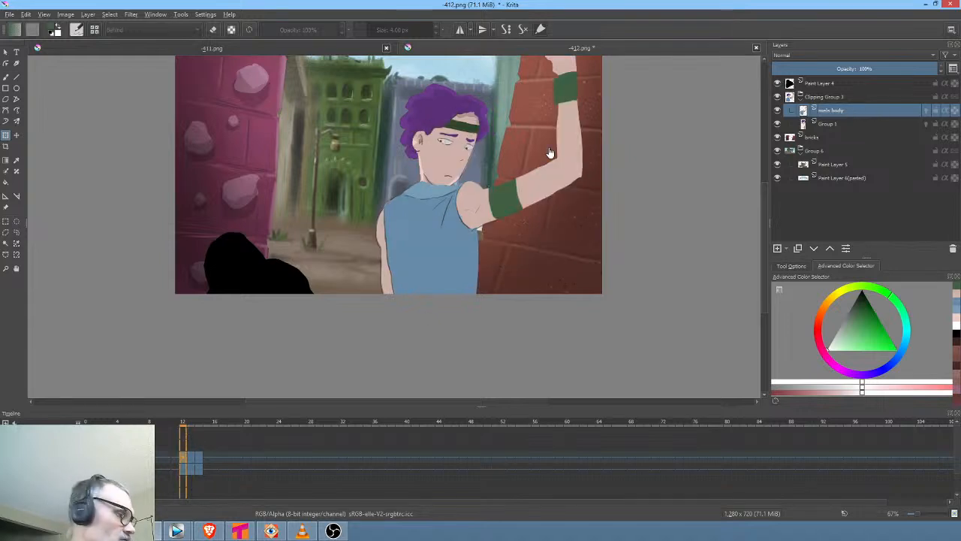
right_click(514, 193)
left_click(561, 253)
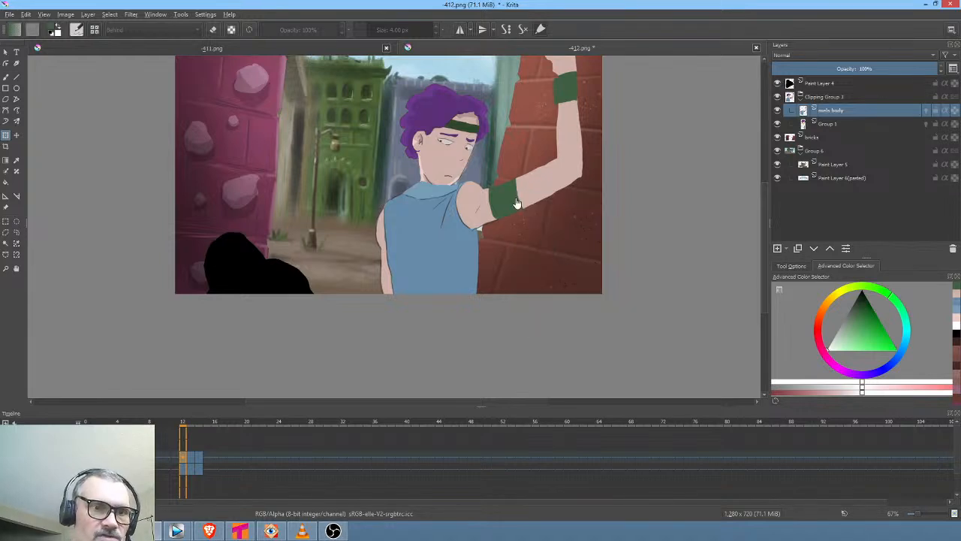
left_click_drag(502, 163, 355, 162, "shift")
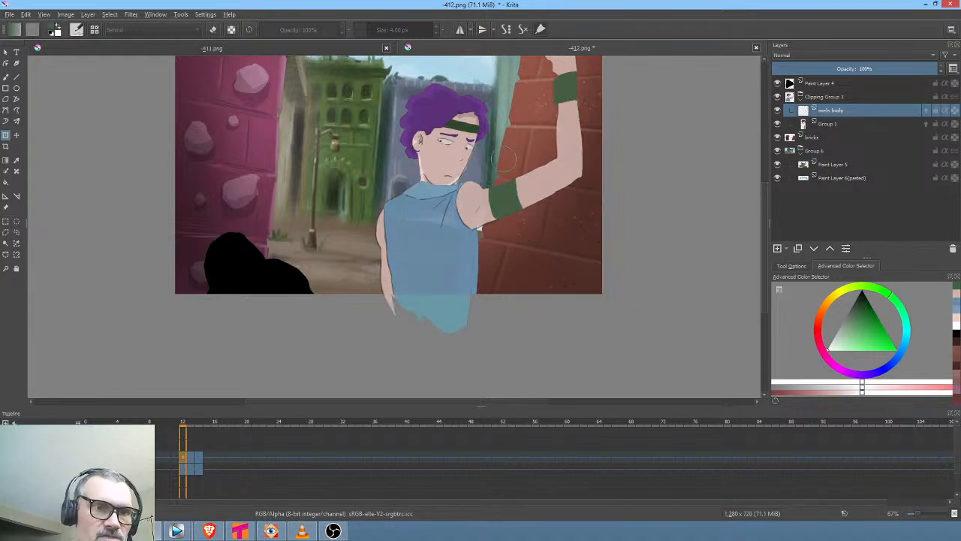
mouse_move(460, 174)
left_mouse_down()
mouse_move(473, 192)
mouse_move(489, 186)
left_mouse_up()
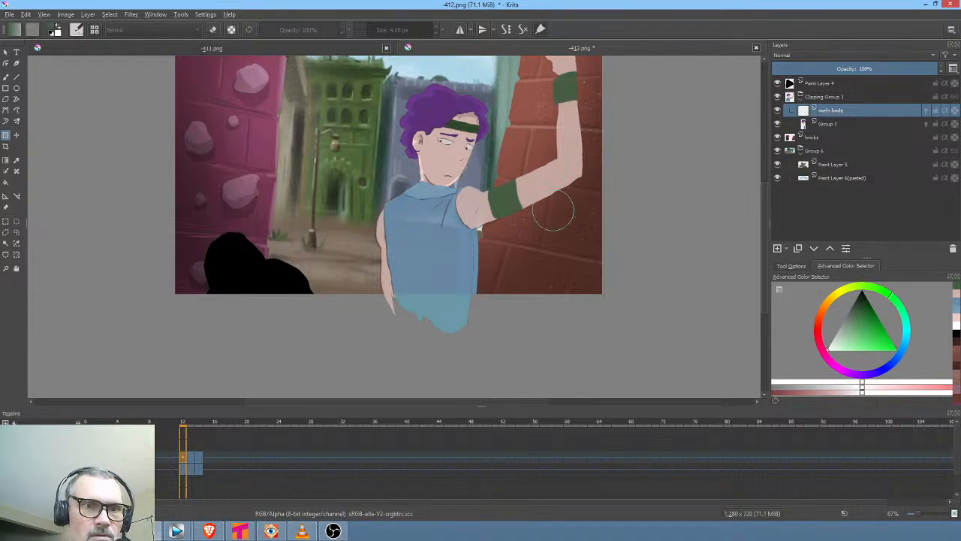
Advance through frame 13 to frame 14, liquify the shoulder, upper arm and lower shirt edge, and apply the transform
key("period")
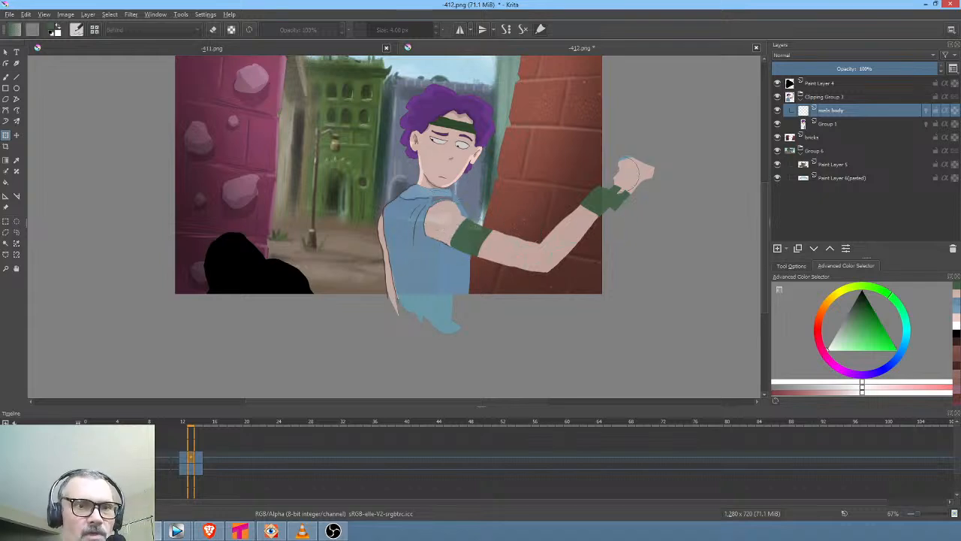
key("Right")
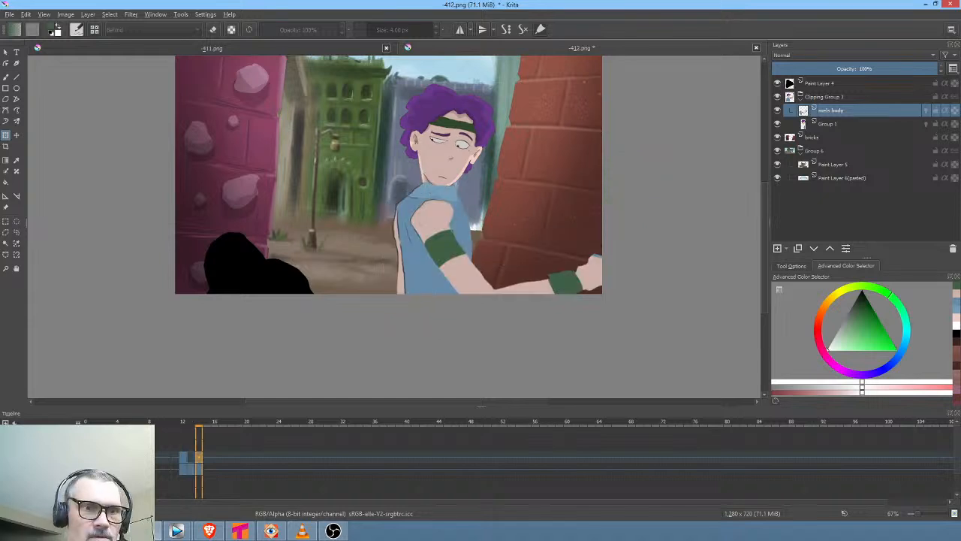
left_click(464, 219)
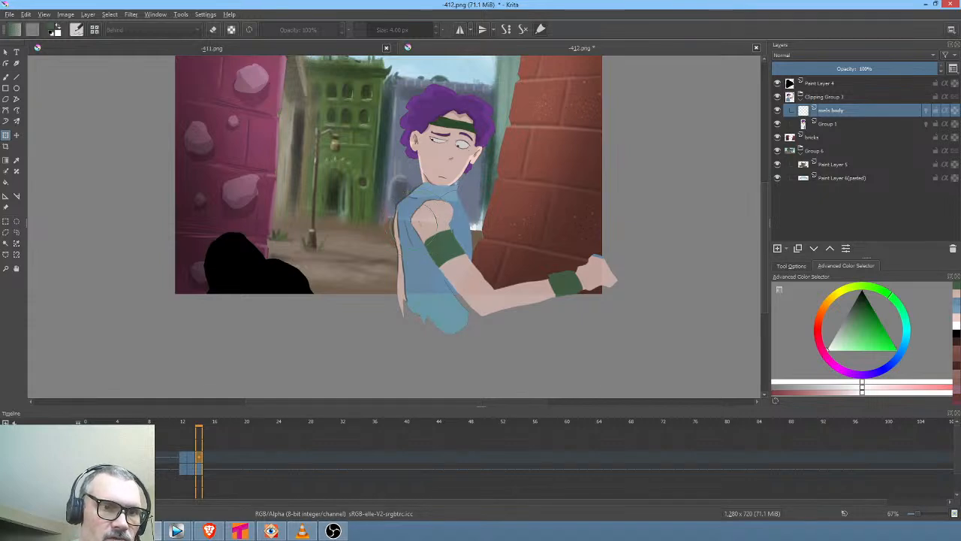
mouse_move(418, 219)
left_mouse_down()
mouse_move(447, 205)
mouse_move(485, 204)
mouse_move(484, 240)
left_mouse_up()
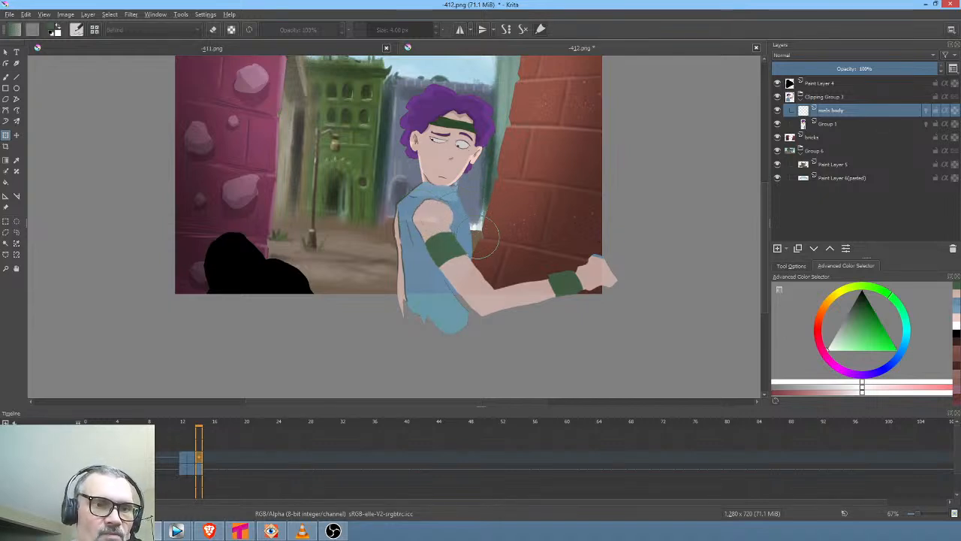
mouse_move(476, 314)
left_mouse_down()
mouse_move(451, 315)
mouse_move(471, 303)
left_mouse_up()
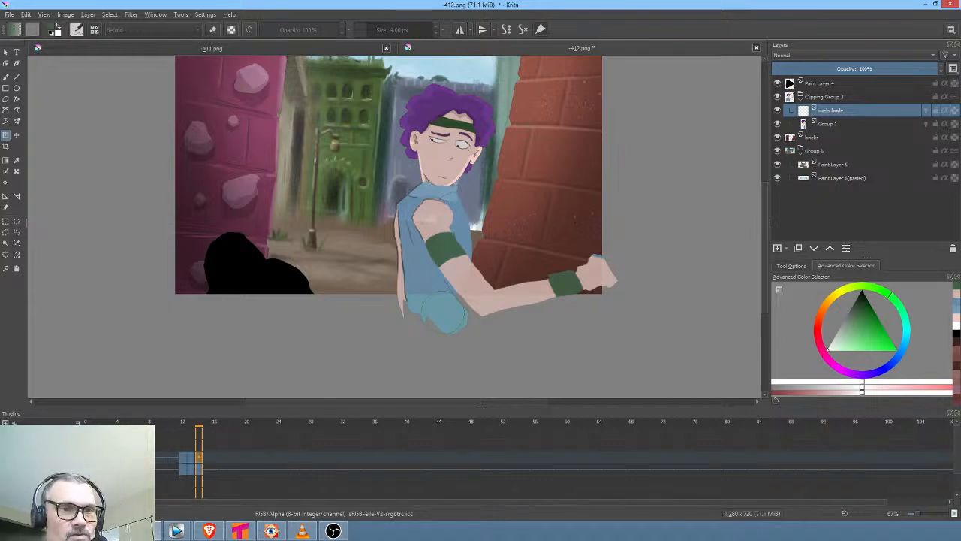
key("Return")
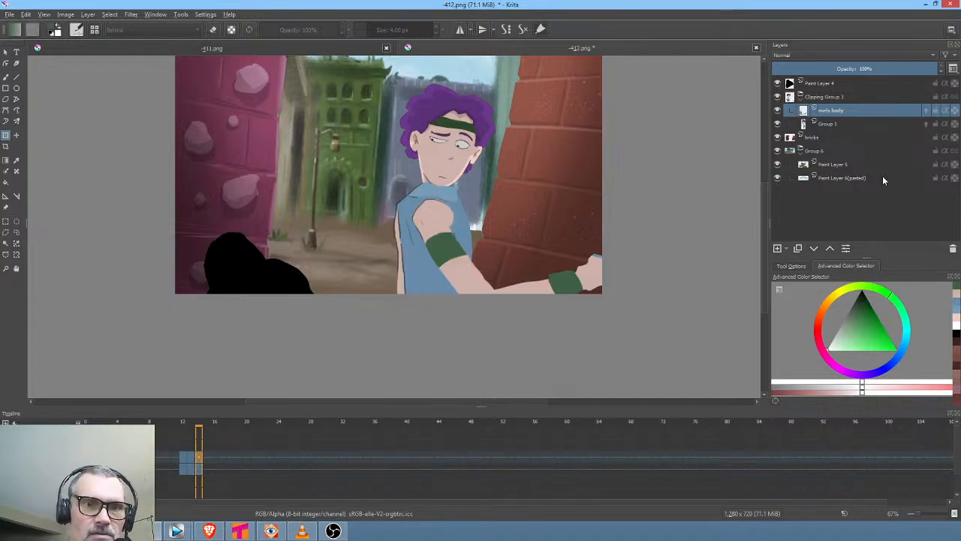
Choose a very dark brown, set the brush blending mode to Normal, and outline the underside of the arm on frame 14
left_click_drag(865, 317, 856, 299)
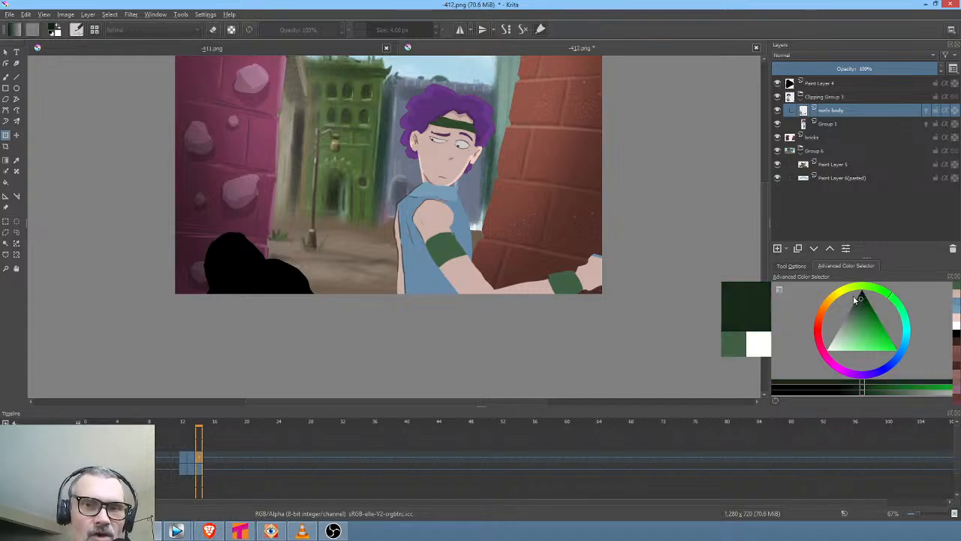
left_click(822, 313)
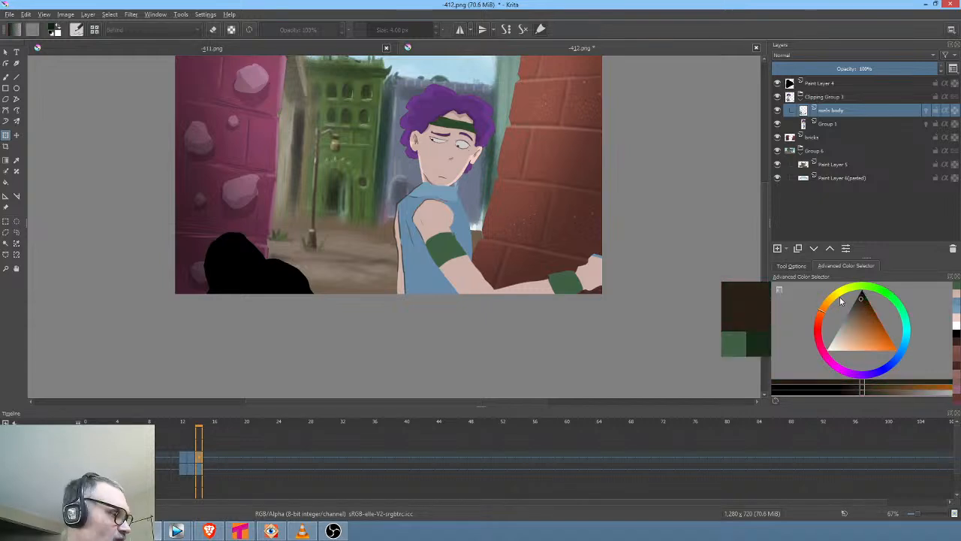
key("b")
scroll(515, 178, "up", 4)
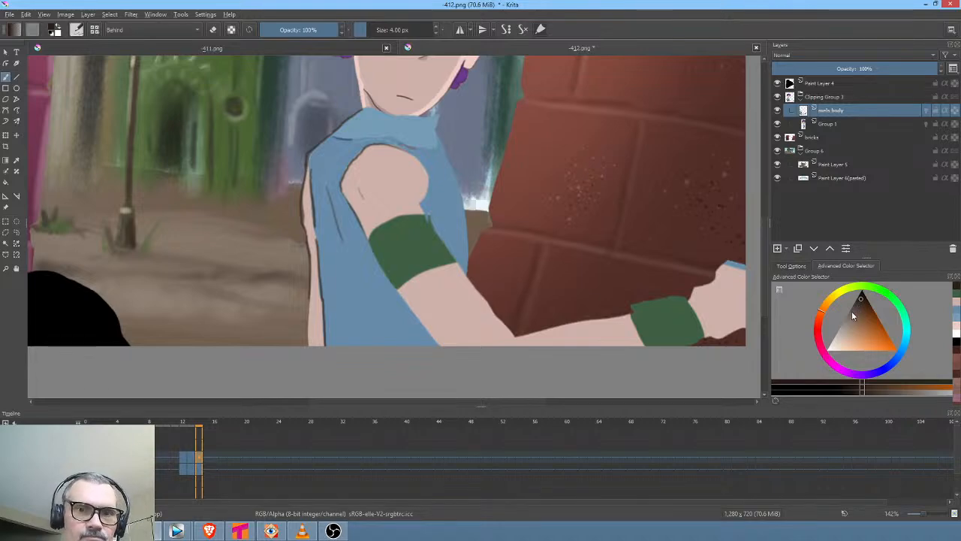
left_click_drag(853, 302, 863, 302)
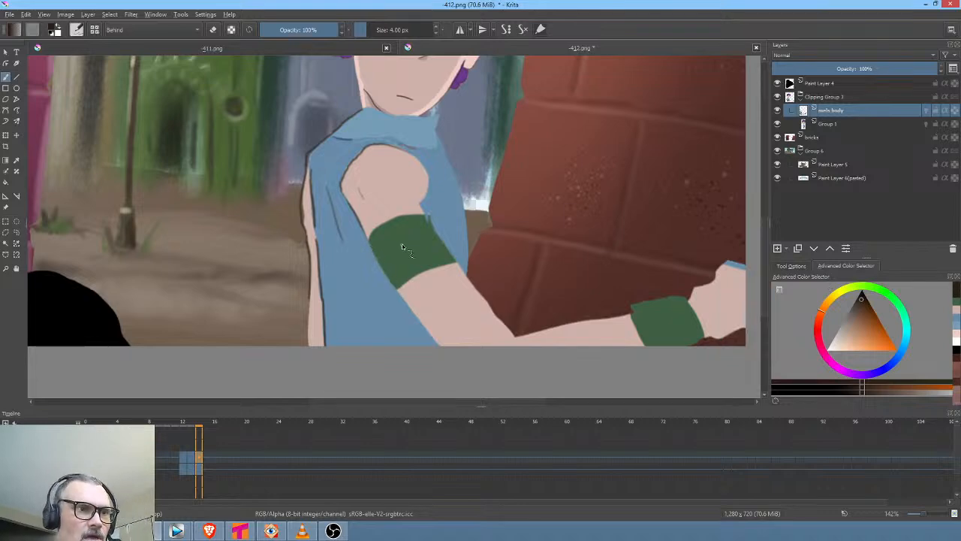
left_click(147, 30)
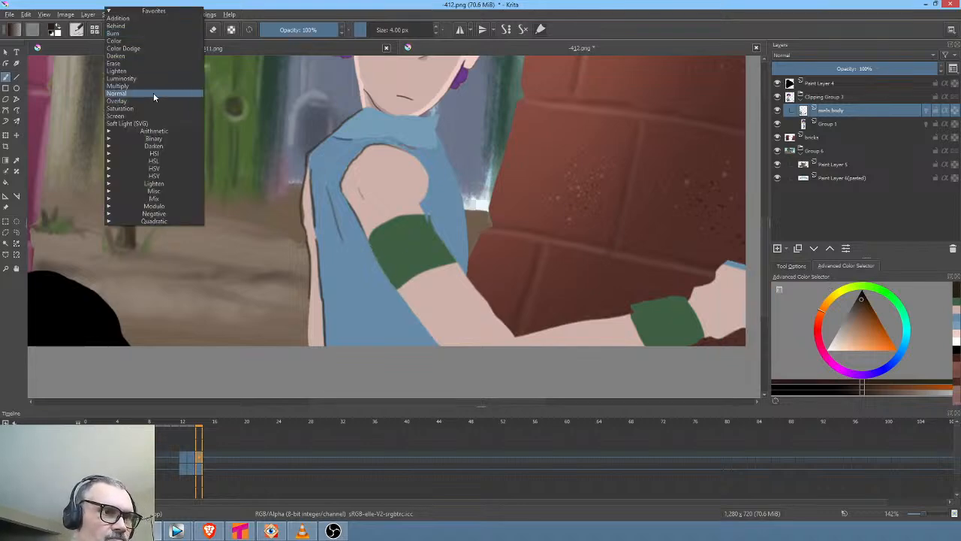
left_click(154, 93)
left_click_drag(371, 251, 441, 350)
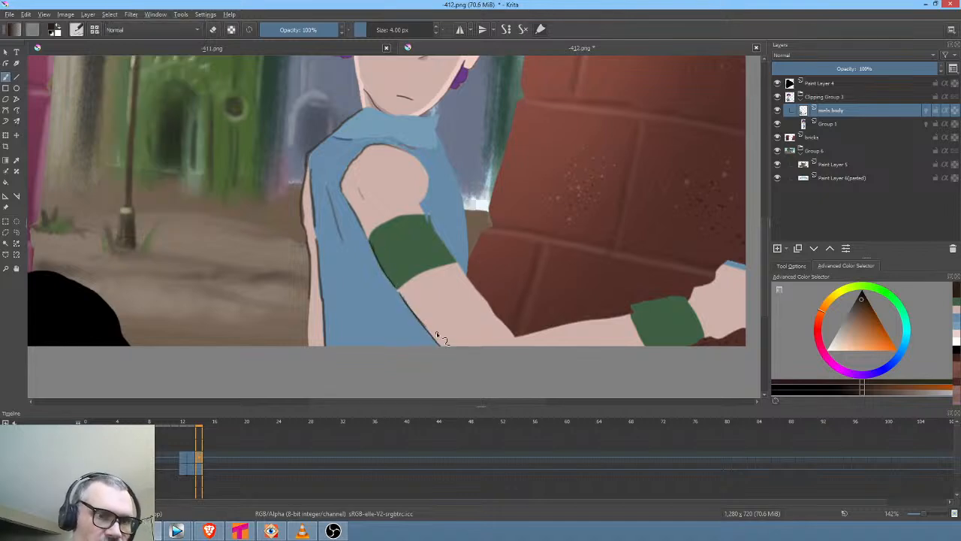
Outline the shoulder in slightly lighter dark brown, trim its curve with sampled shirt blue, and redraw the line in a sampled dark outline colour
left_click(862, 310)
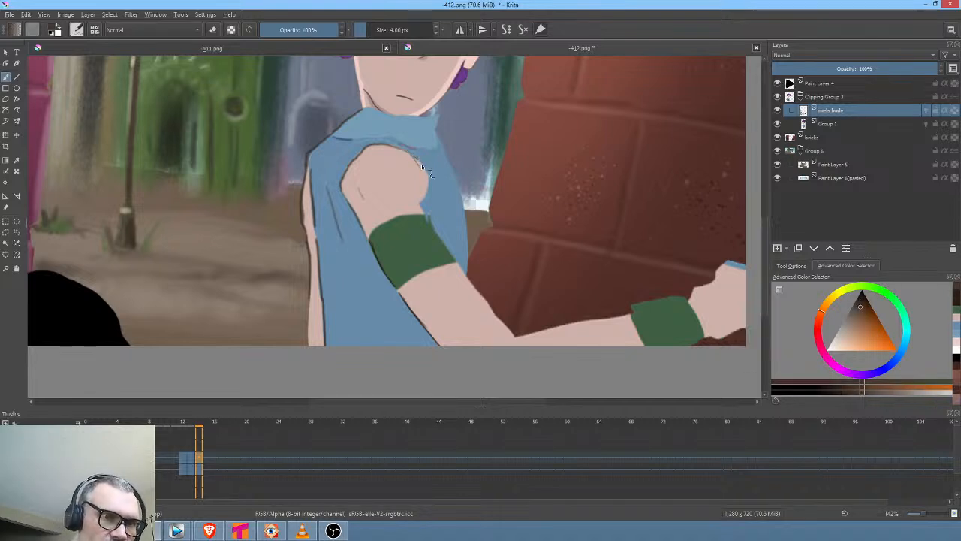
left_click_drag(428, 185, 430, 155)
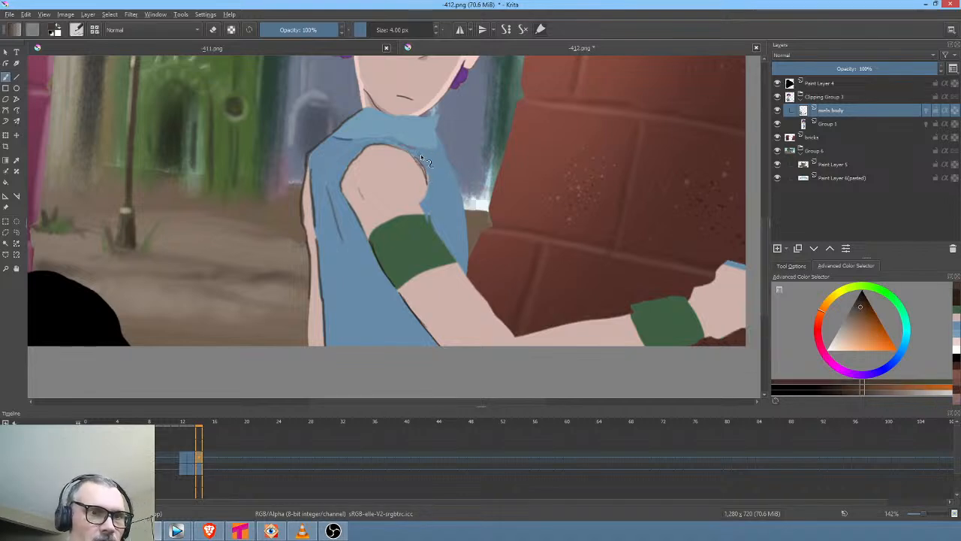
left_click(430, 160, "ctrl")
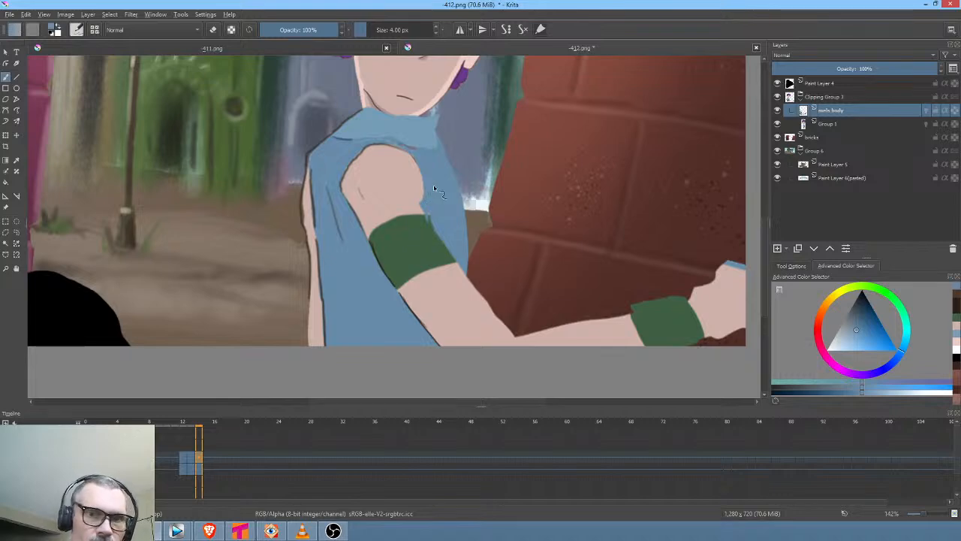
left_click(407, 168, "ctrl")
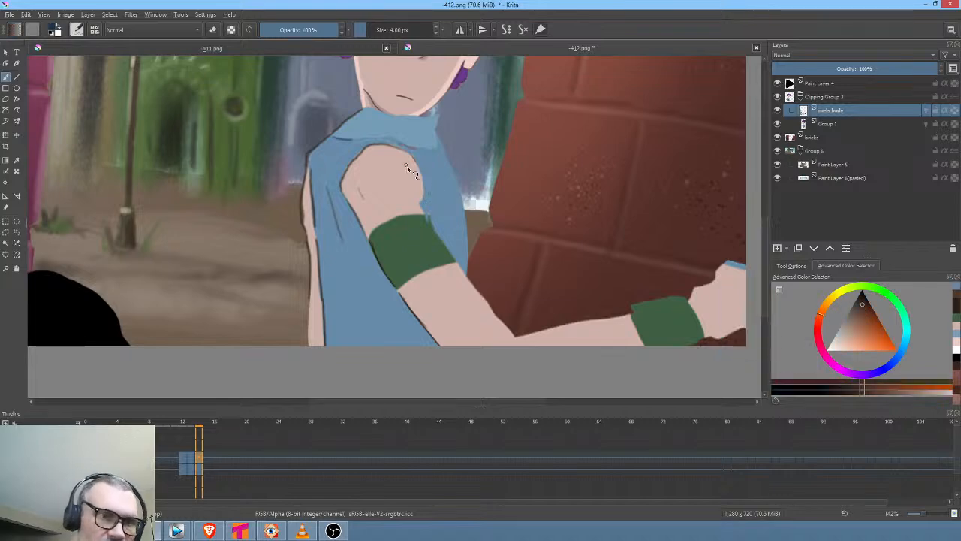
left_click_drag(414, 159, 424, 190)
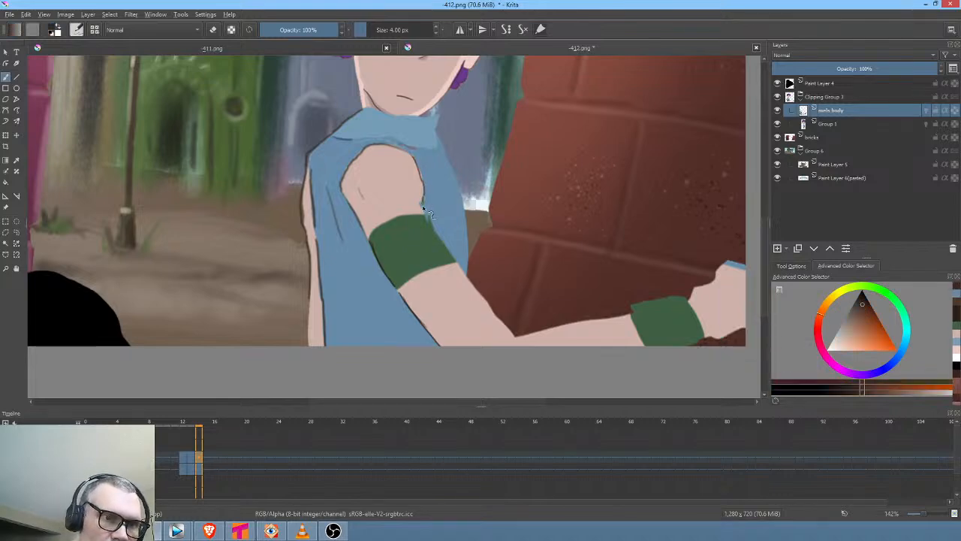
Outline the upper edge of the bent arm past the elbow to the wristband, and line the far side of the shirt
left_click_drag(458, 262, 510, 329)
mouse_move(675, 267)
left_mouse_down()
mouse_move(627, 215)
mouse_move(601, 213)
left_mouse_up()
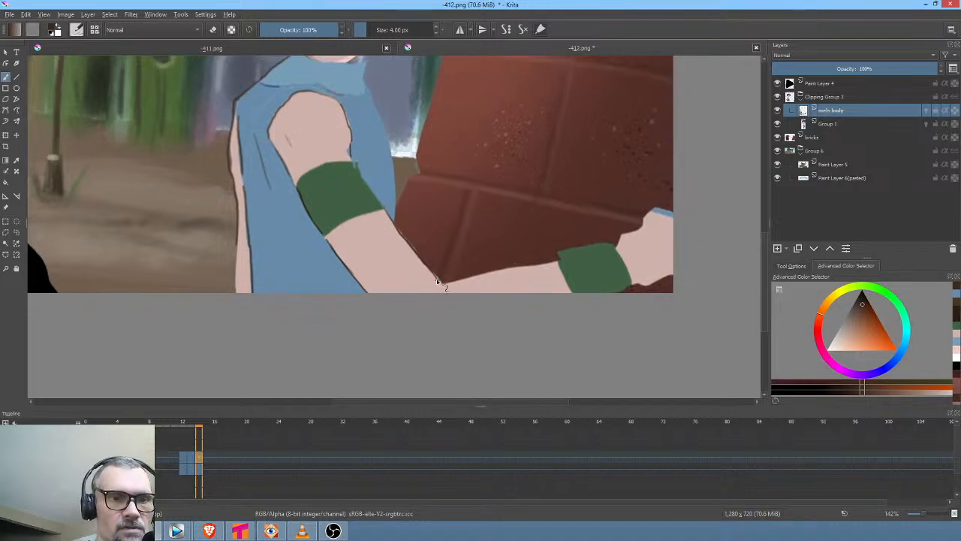
mouse_move(592, 258)
left_mouse_down()
mouse_move(576, 253)
mouse_move(586, 243)
left_mouse_up()
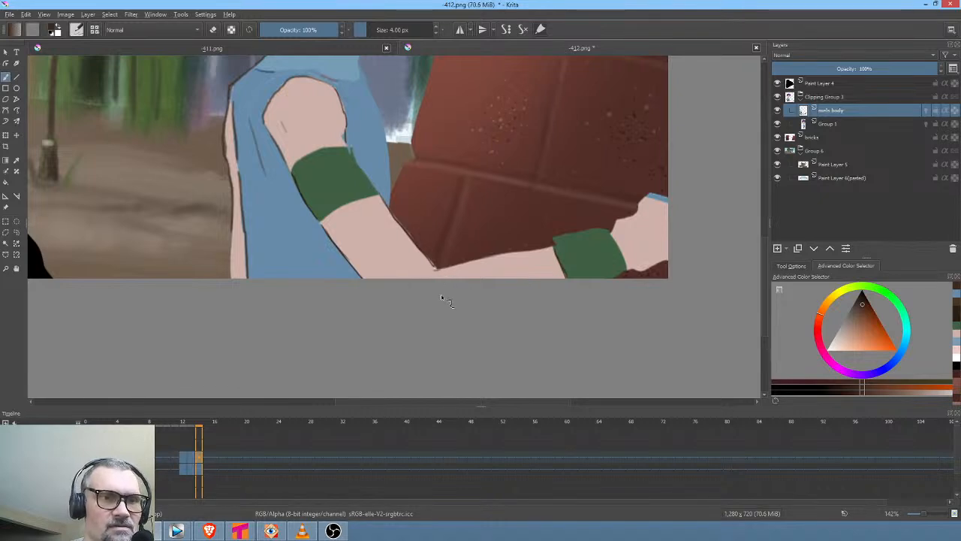
left_click_drag(630, 217, 570, 306)
left_click_drag(460, 244, 488, 258)
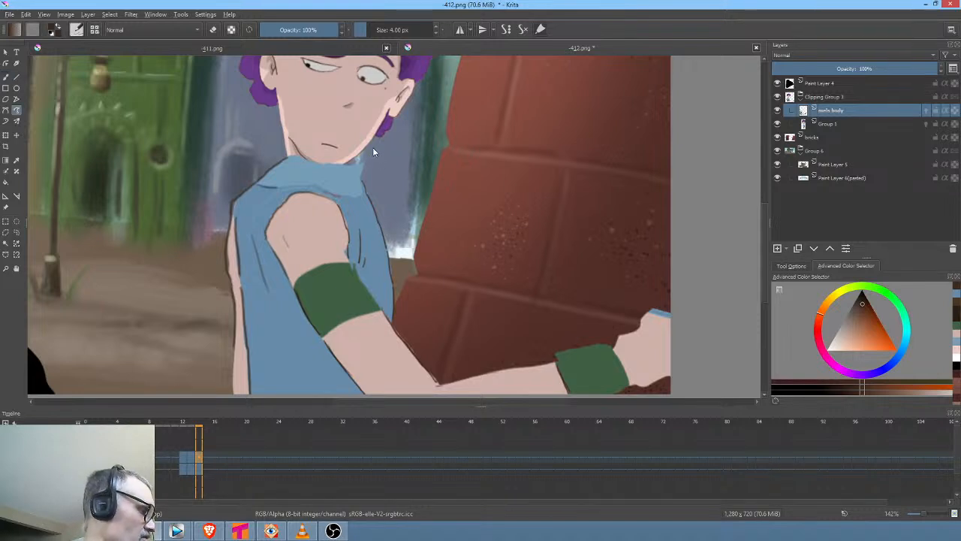
Clean up the chin edge above the collar on frame 14 using skin tones sampled from the face
key("e")
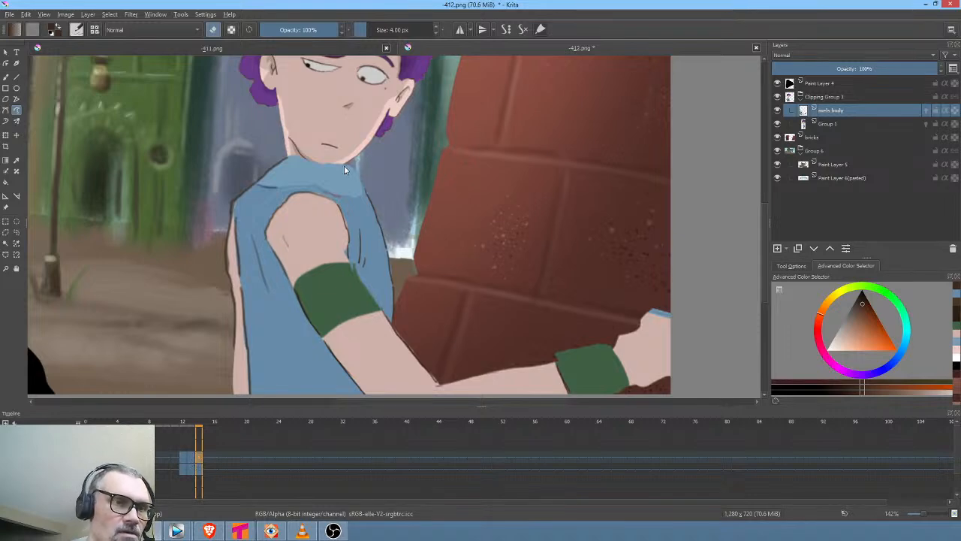
left_click_drag(346, 170, 433, 260)
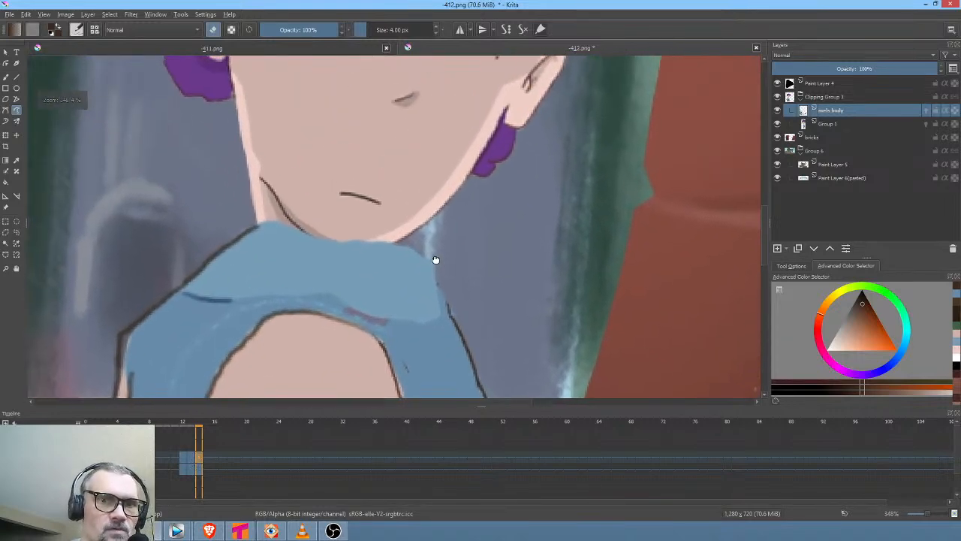
left_click(315, 234, "ctrl")
mouse_move(315, 239)
left_mouse_down()
mouse_move(341, 247)
mouse_move(392, 242)
left_mouse_up()
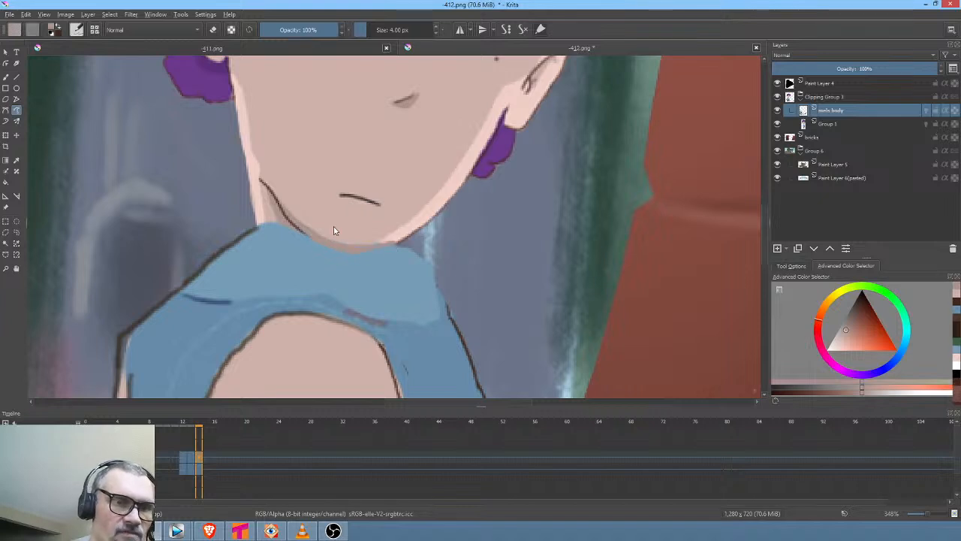
left_click(408, 215, "ctrl")
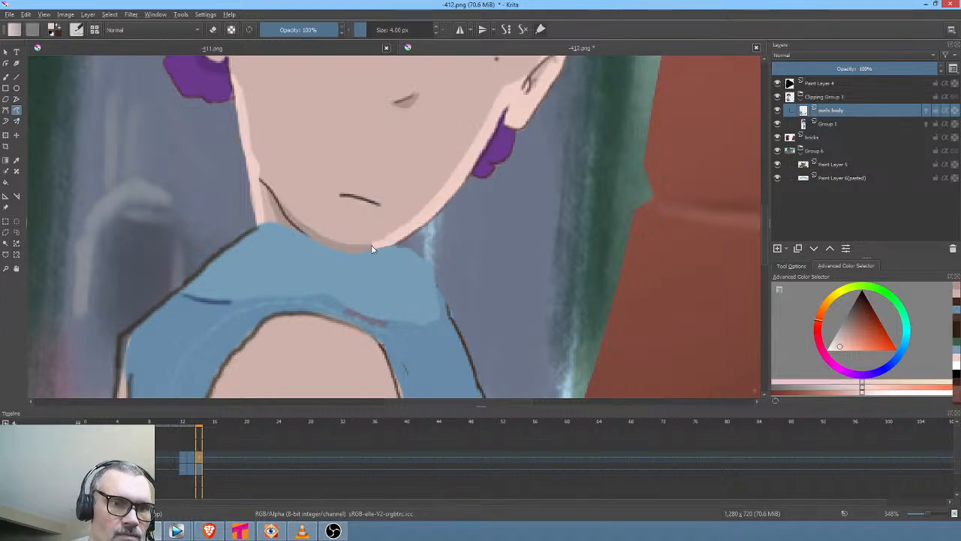
left_click_drag(430, 211, 568, 205)
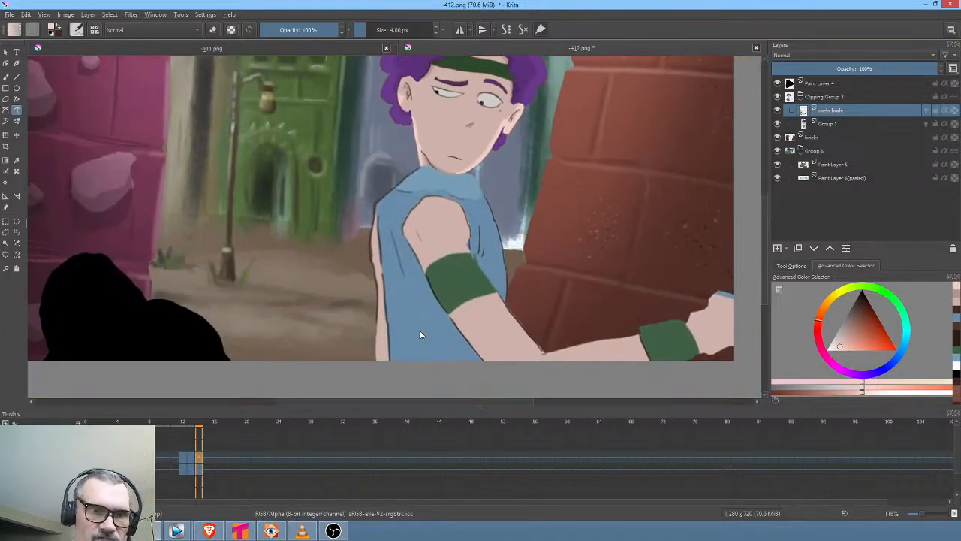
Pick a muted dark brown for the brush and add small shirt fold lines below the shoulder on frame 12
left_click(862, 311)
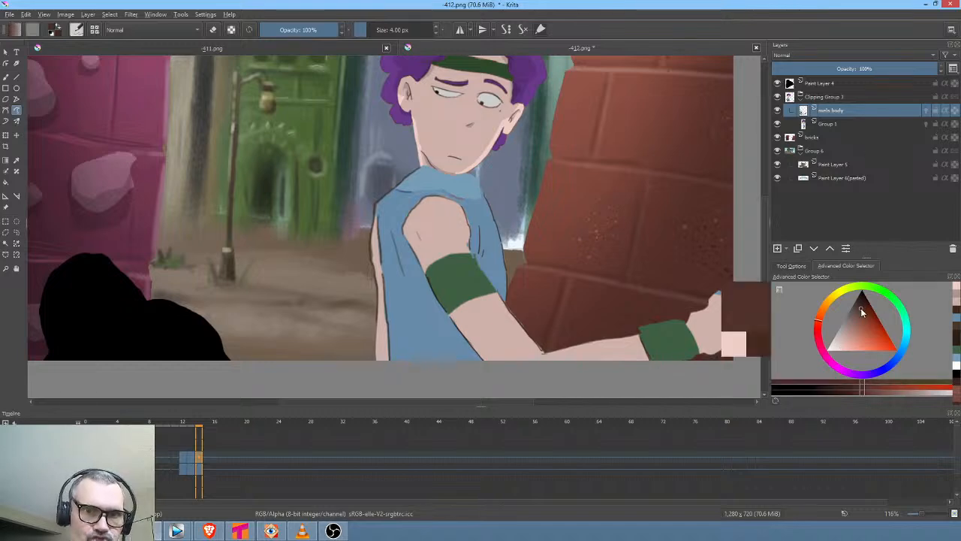
left_click_drag(862, 311, 860, 312)
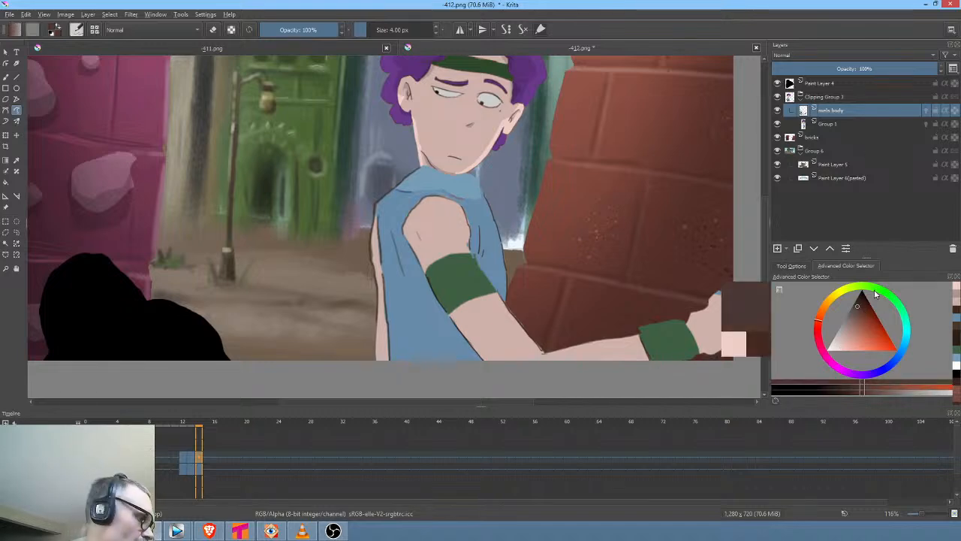
key("b")
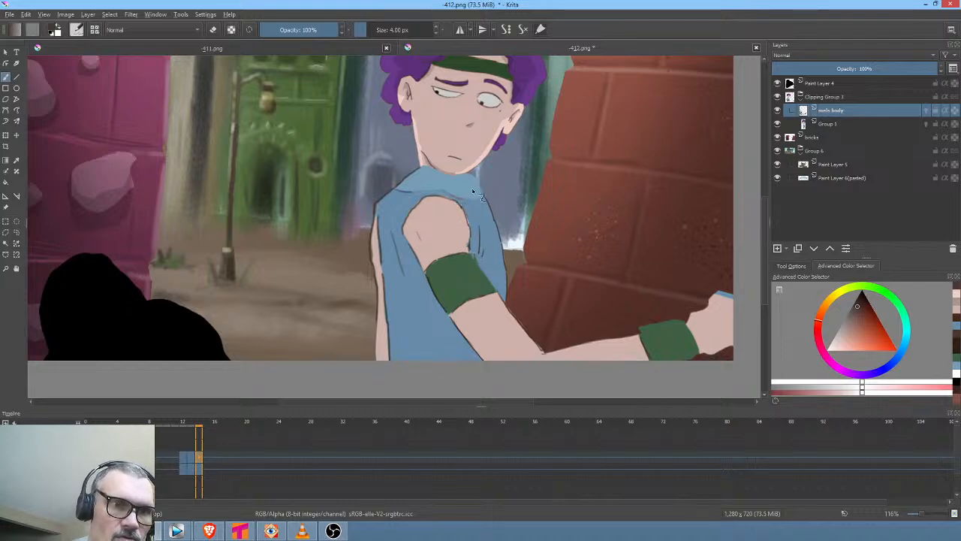
key("Left")
key("Left")
key("Left")
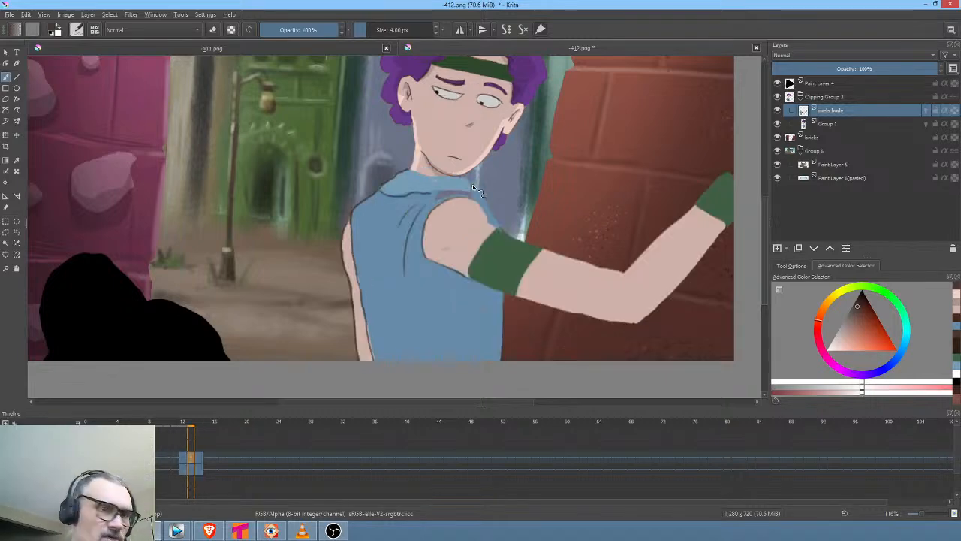
key("Right")
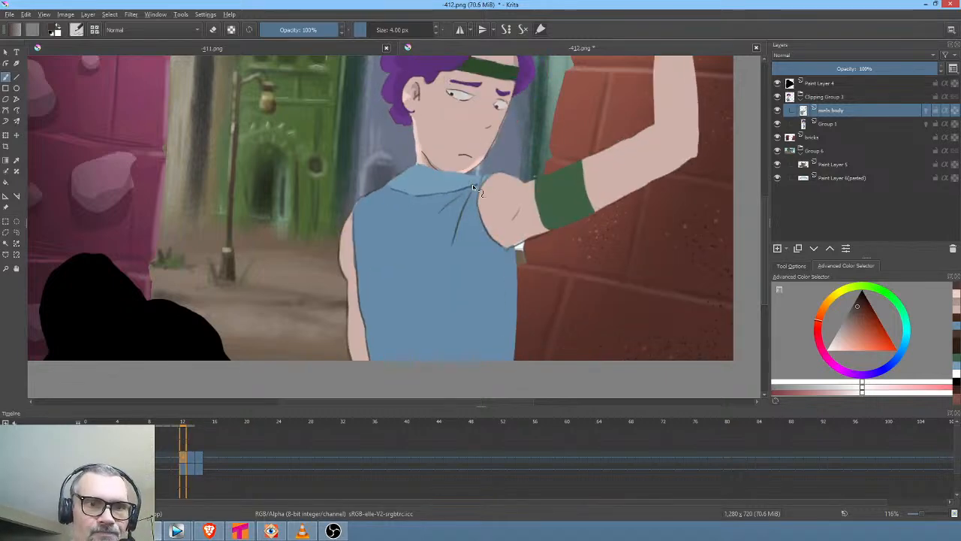
key("Right")
key("Left")
key("Right")
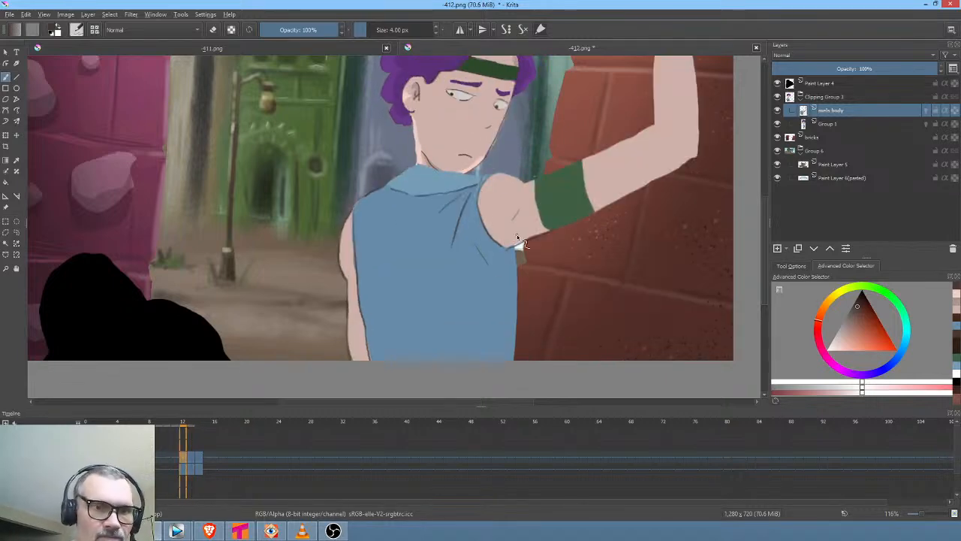
Compare with frame 11, outline the shirt's side edge below the raised arm on frames 12 and 13, and advance to frame 14
key("Right")
key("Left")
key("Left")
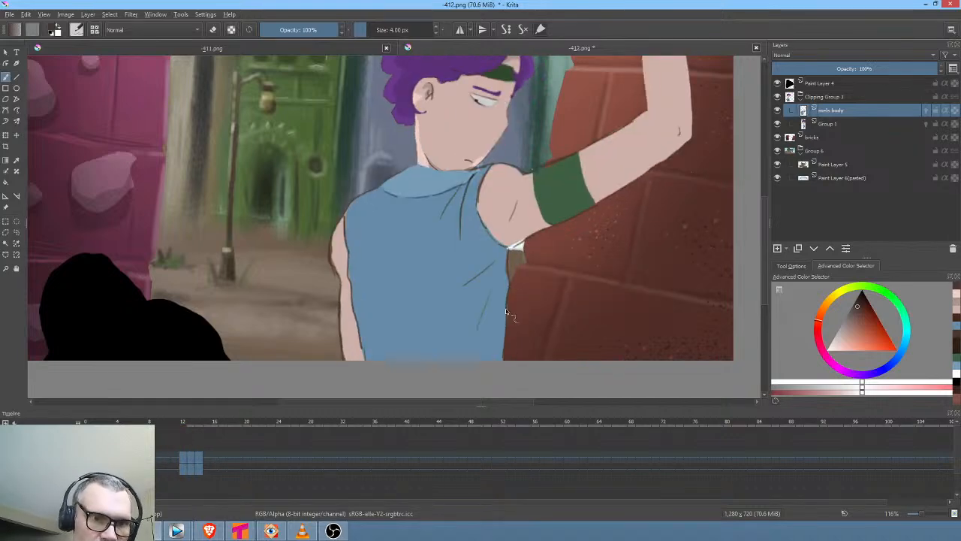
key("Right")
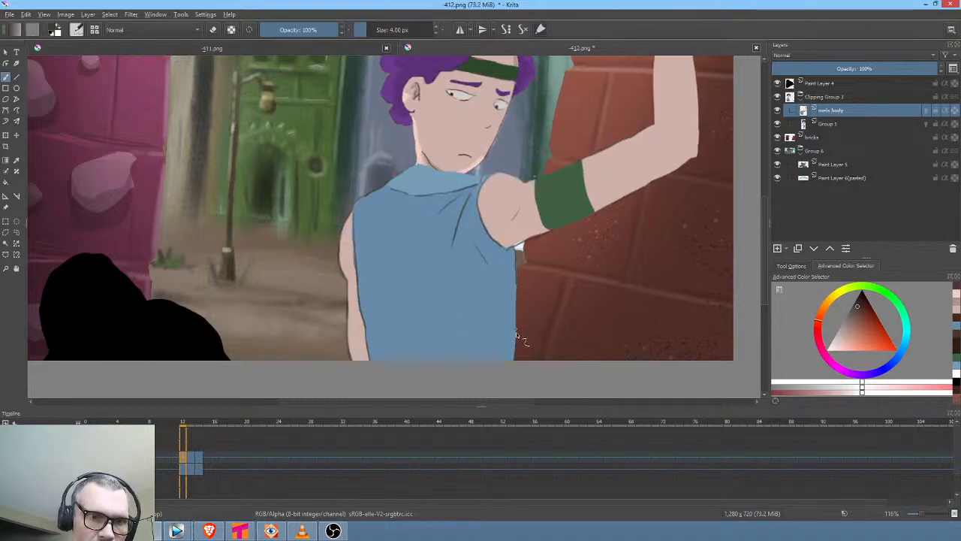
key("Right")
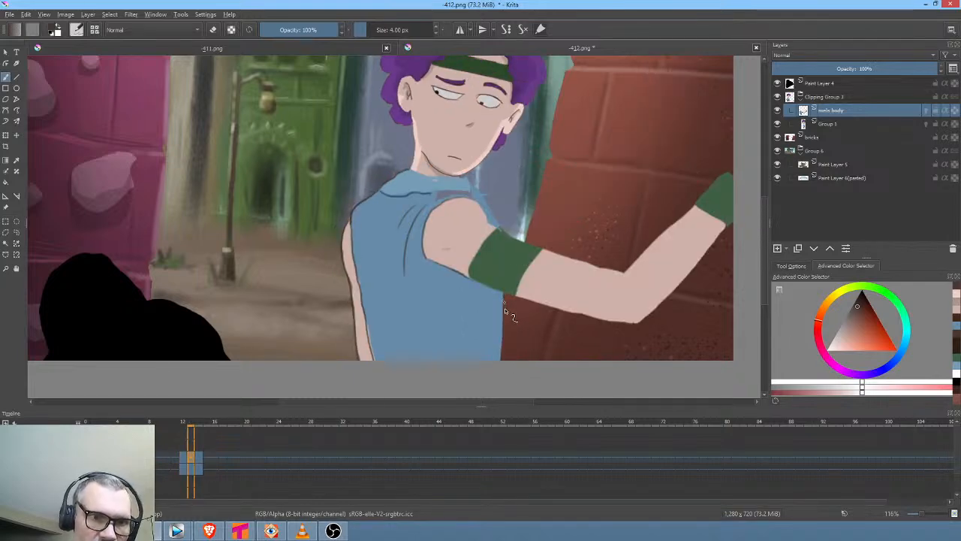
key("Right")
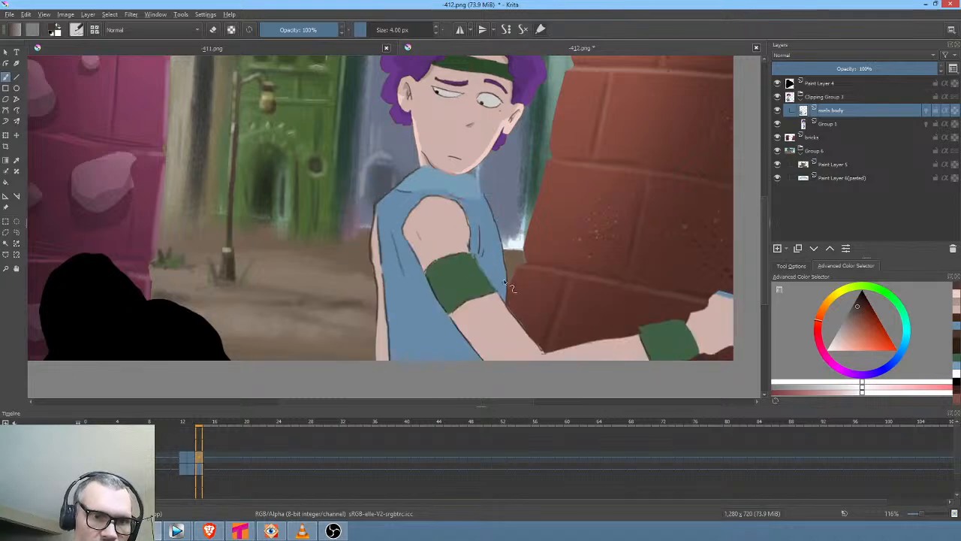
Draw diagonal fold lines on the lower shirt in frame 13 and a short fold beside the arm in frame 14
key("Left")
key("Left")
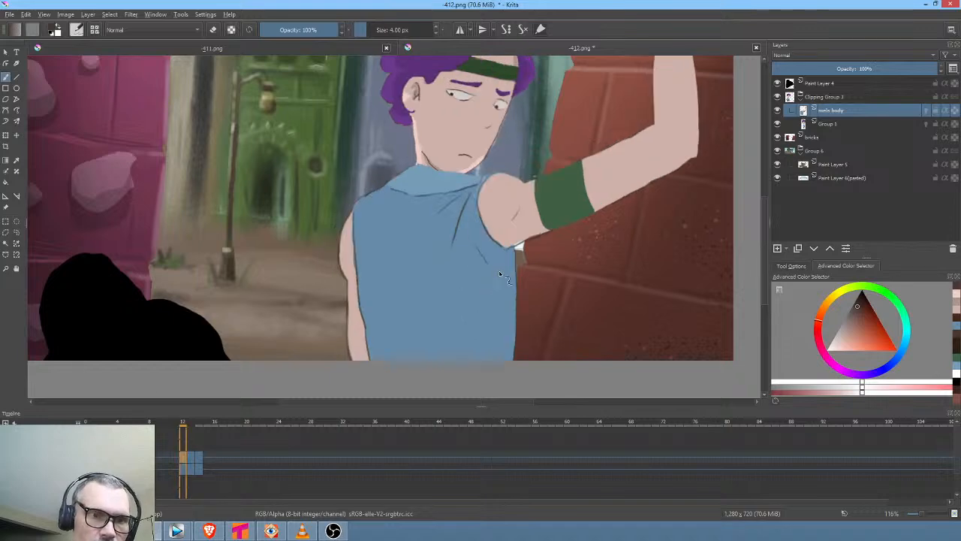
key("Right")
left_click_drag(475, 300, 451, 356)
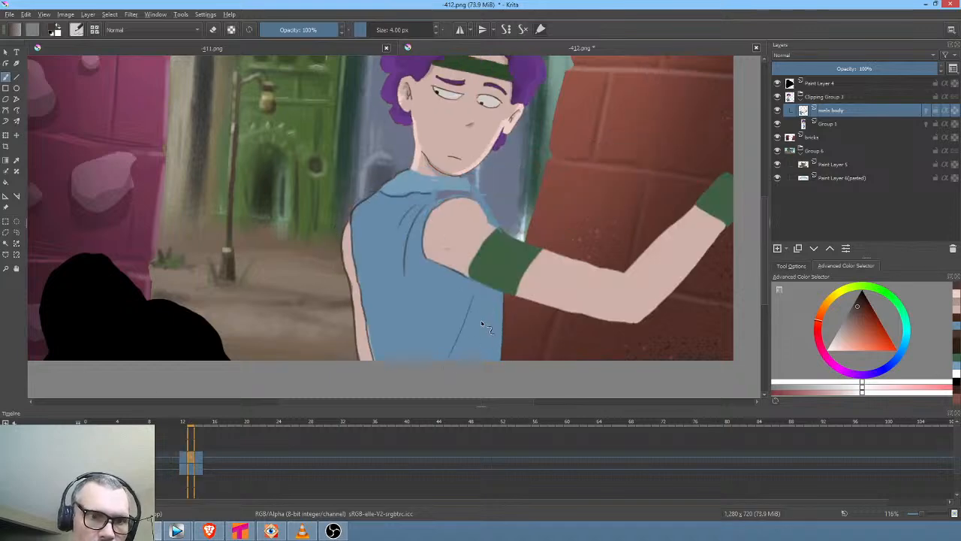
key("Right")
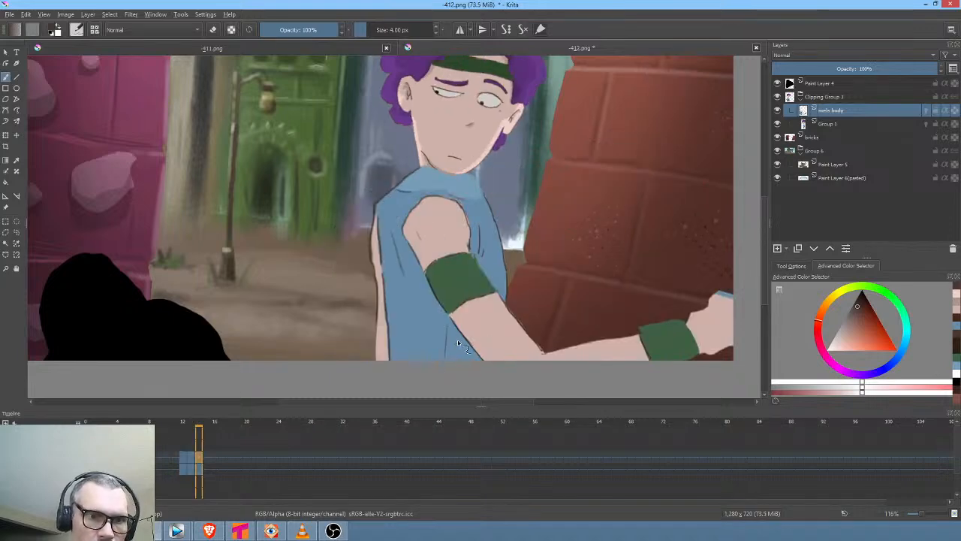
Play back the animation to check how the outlines and shirt folds move between frames
key("space")
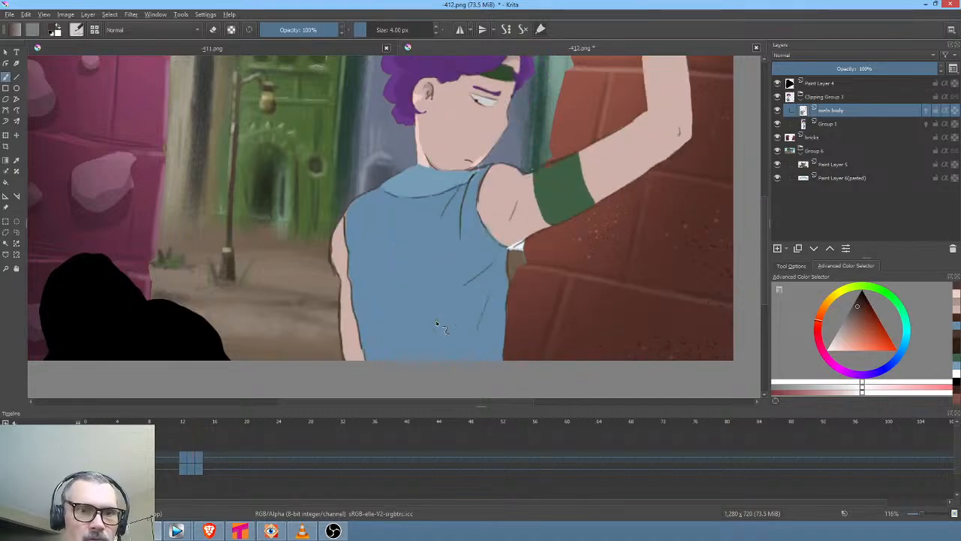
key("space")
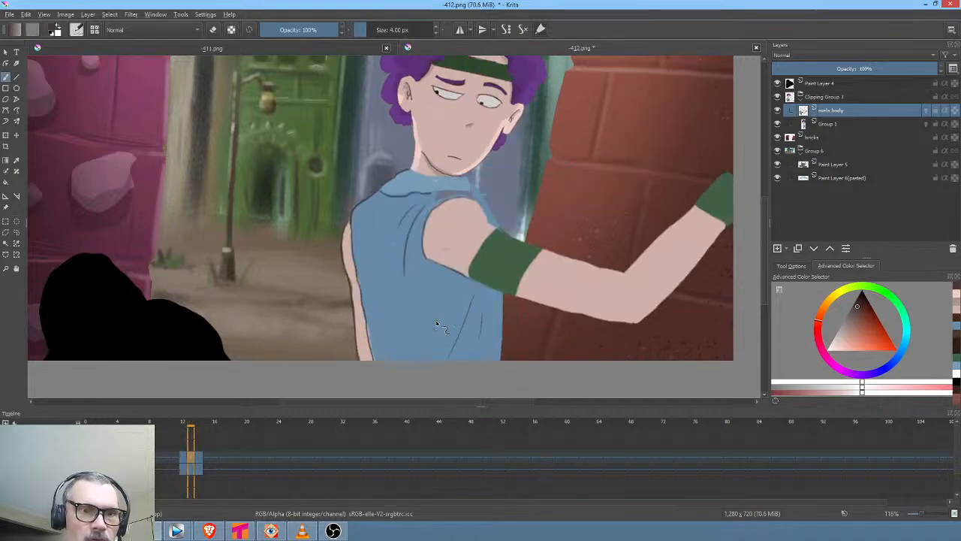
key("Right")
key("space")
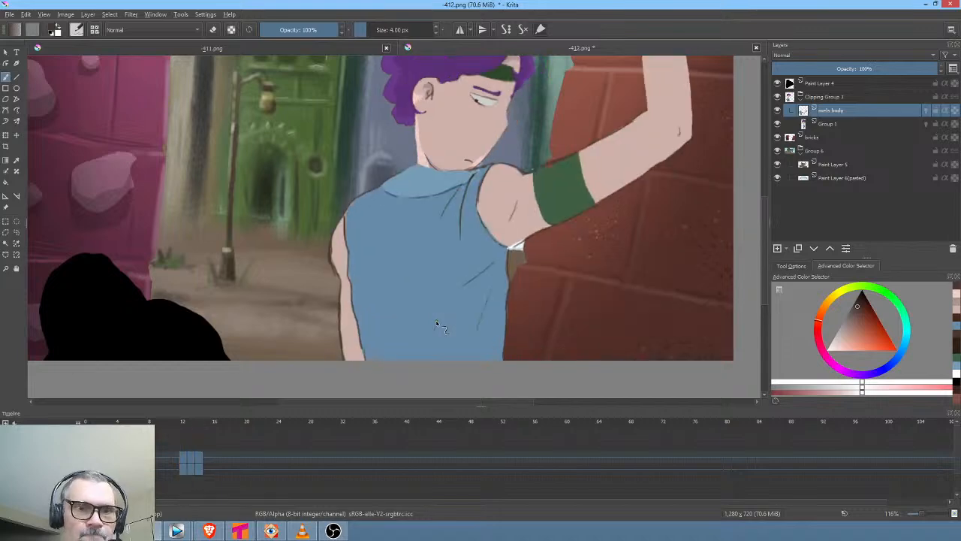
Outline the underside of the arm between the green armband and the elbow on frame 13, and save the PNG along with its Krita file
key("space")
key("space")
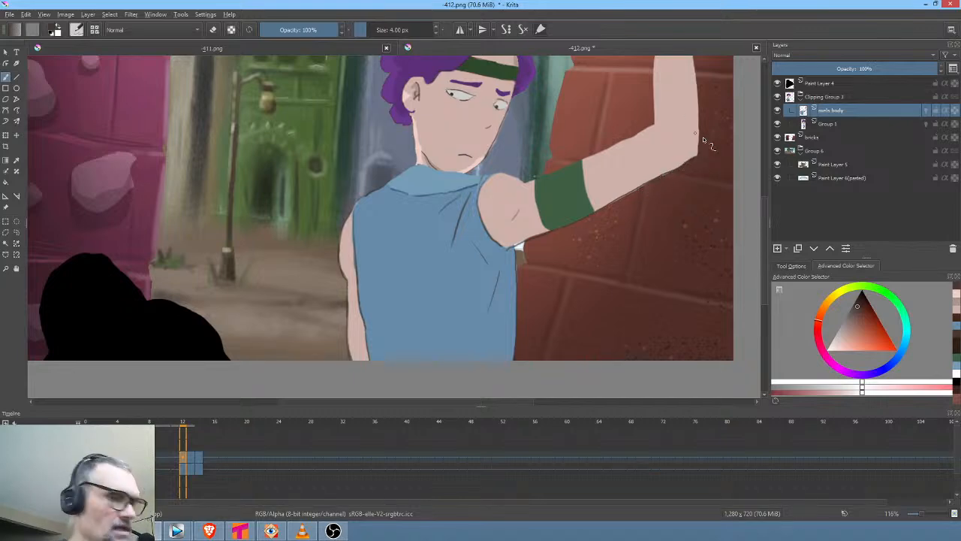
key("Right")
left_click_drag(652, 247, 451, 195)
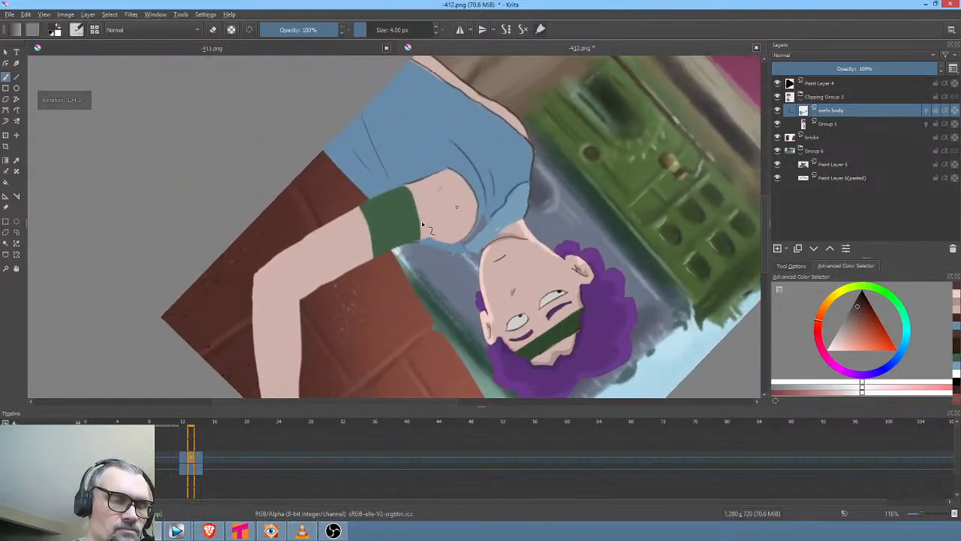
scroll(455, 189, "up", 4)
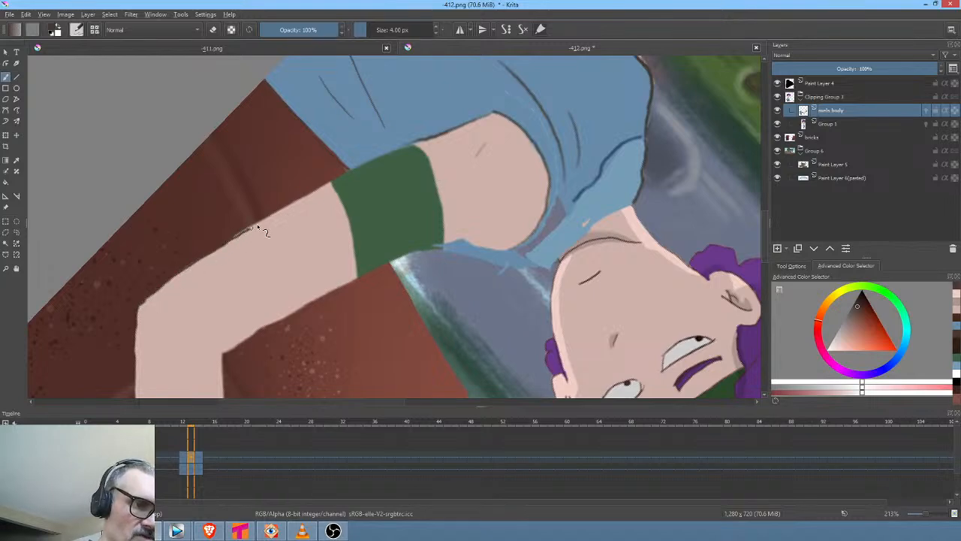
mouse_move(234, 241)
left_mouse_down()
mouse_move(284, 201)
mouse_move(257, 221)
left_mouse_up()
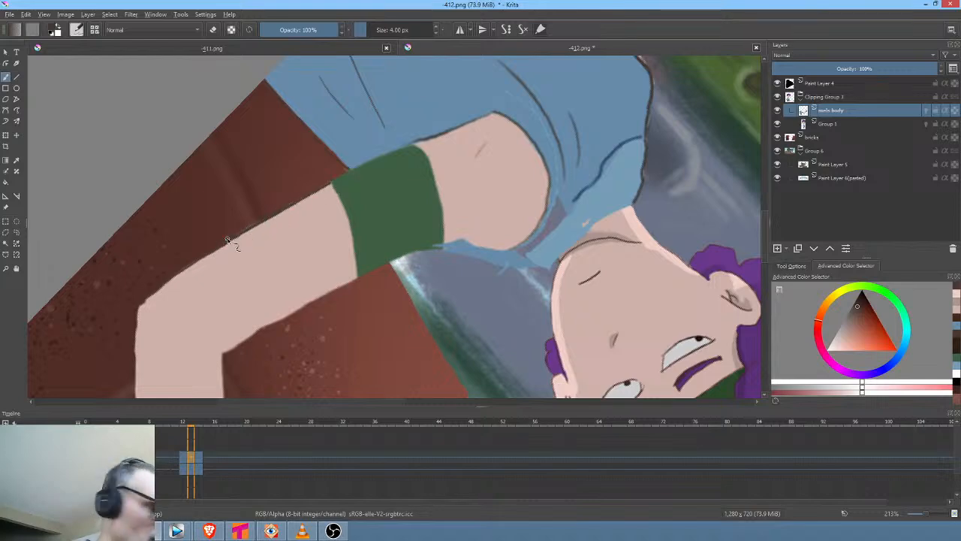
key("ctrl+s")
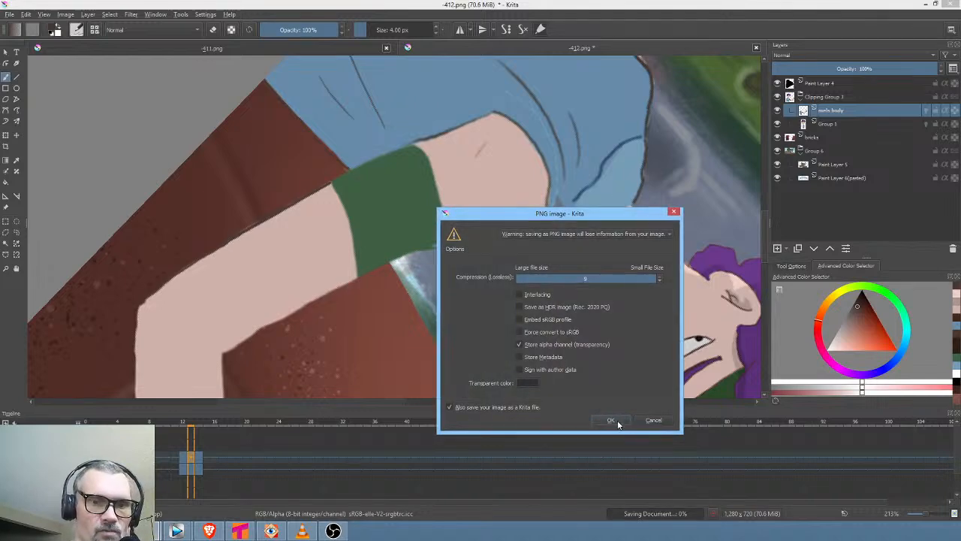
left_click(617, 421)
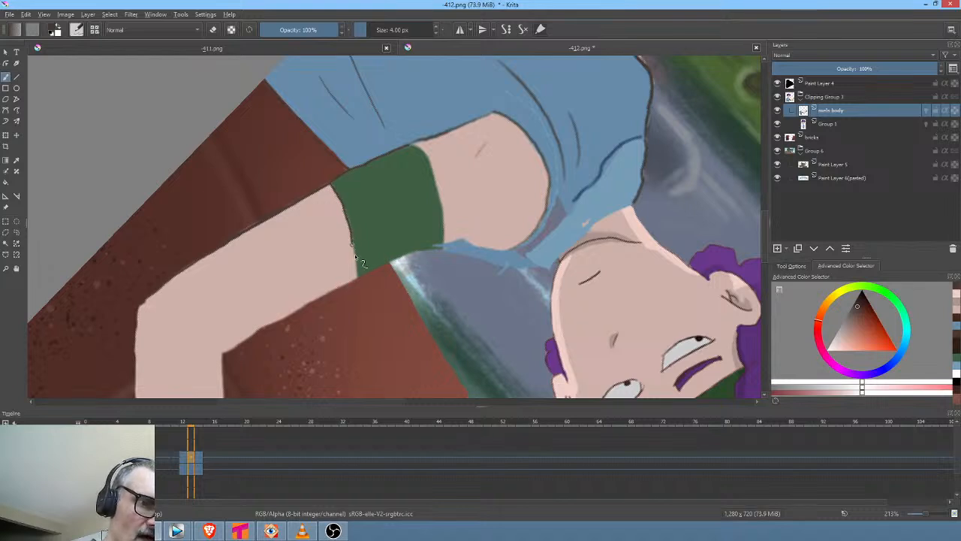
Draw dark outlines along the shoulder-side and wrist-side edges of the green armband on frames 13 and 12
mouse_move(416, 147)
left_mouse_down()
mouse_move(443, 193)
mouse_move(444, 232)
left_mouse_up()
key("Left")
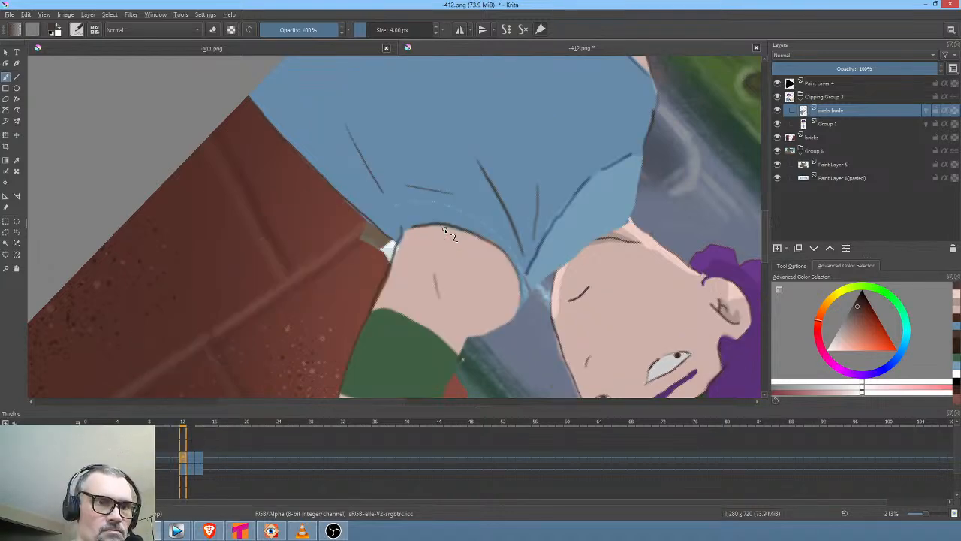
left_click_drag(497, 291, 534, 191)
mouse_move(609, 201)
left_mouse_down()
mouse_move(518, 128)
mouse_move(423, 92)
mouse_move(478, 247)
left_mouse_up()
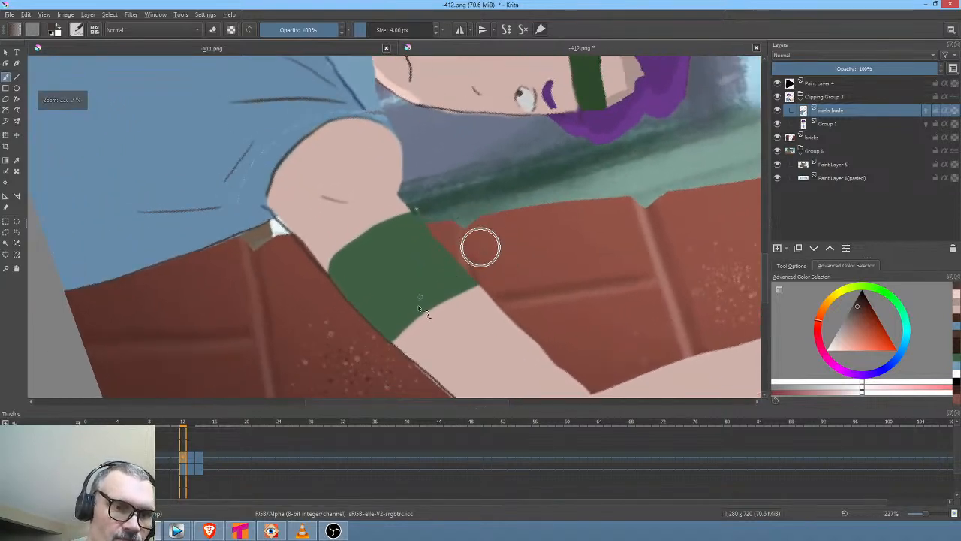
left_click_drag(417, 319, 464, 296)
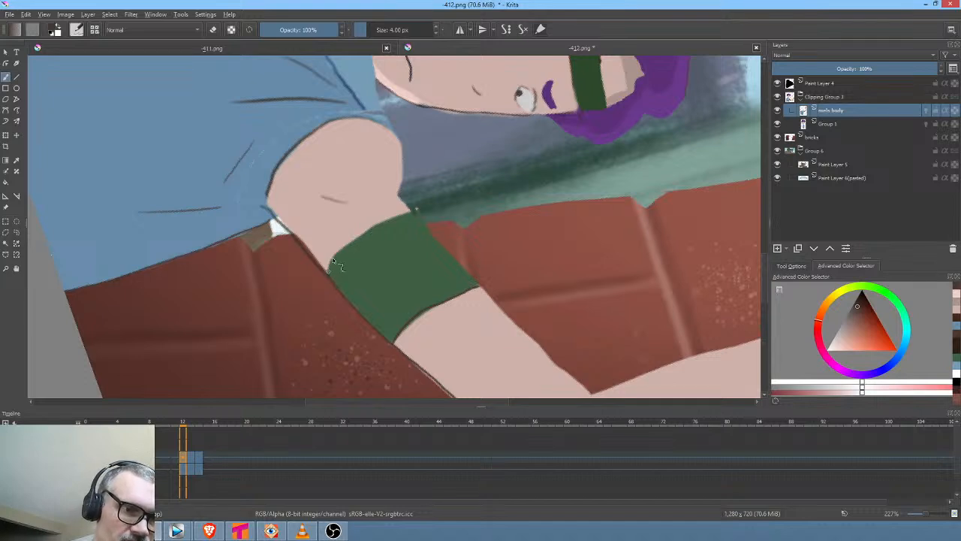
left_click_drag(334, 261, 426, 203)
Compare the armband on frames 11 to 14 and ink its shoulder-side edge on frame 11
key("period")
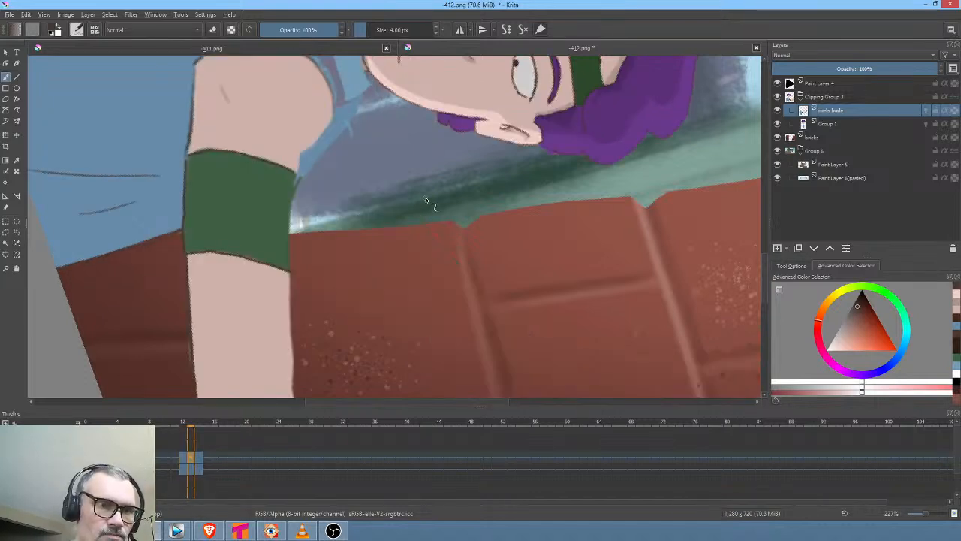
key("period")
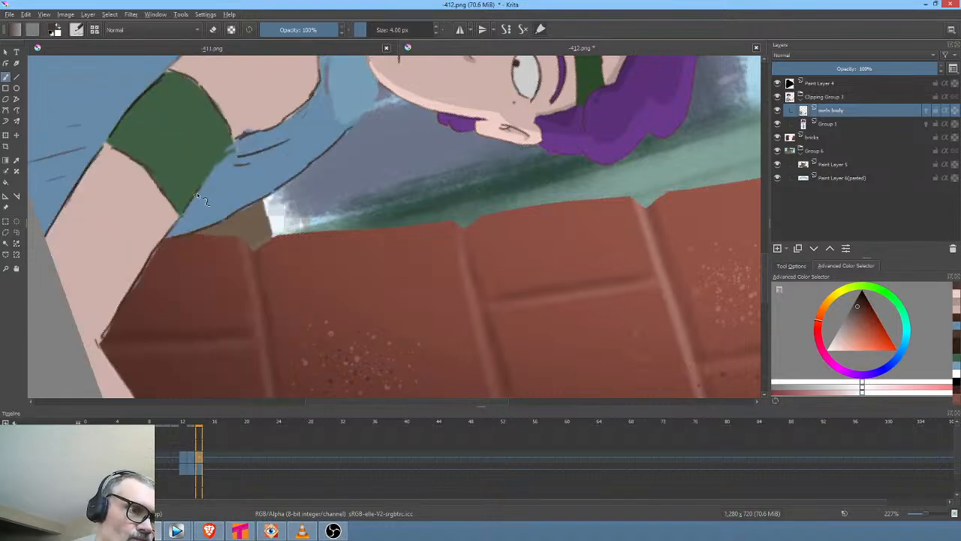
key("comma")
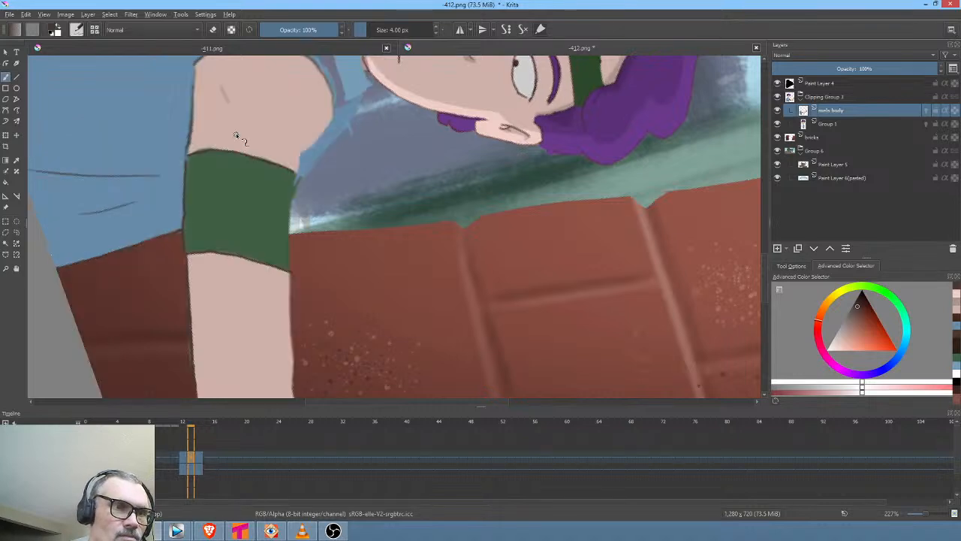
key("comma")
key("comma")
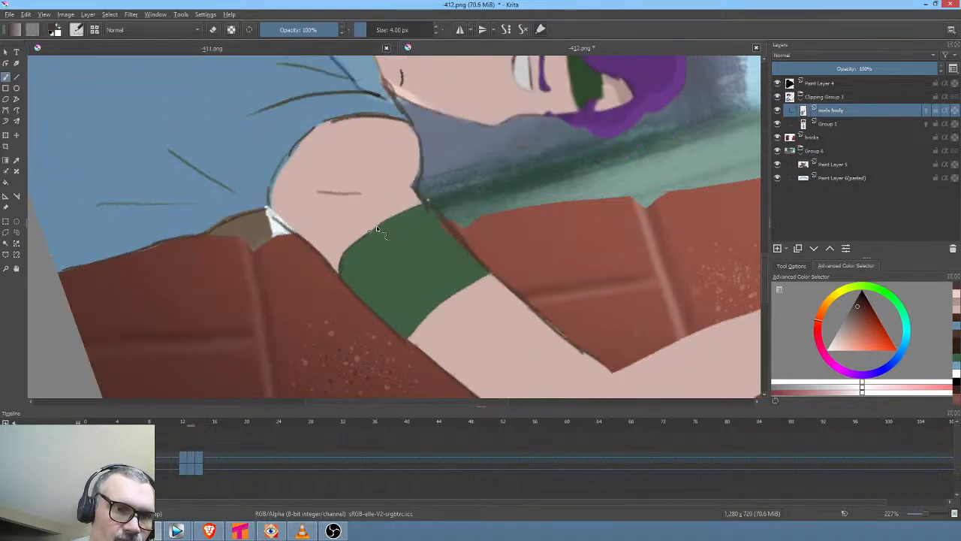
key("period")
key("period")
key("period")
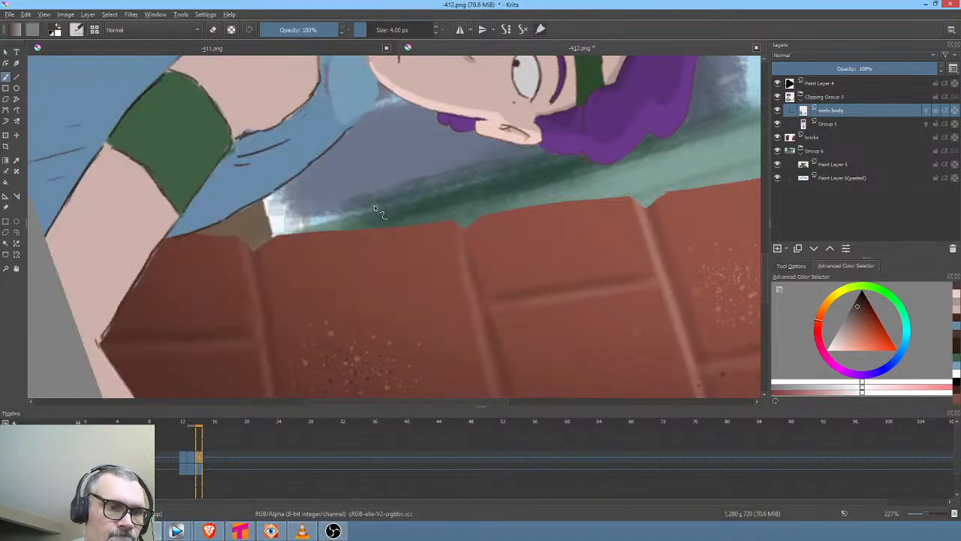
key("comma")
key("comma")
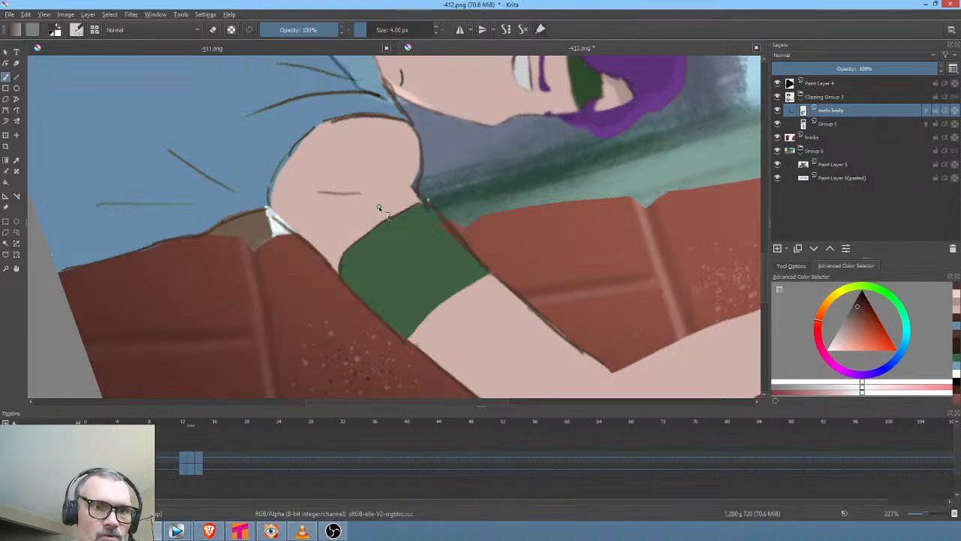
Outline the top of the shoulder and the upper edge of the armband and arm down to the elbow on frame 12
left_click_drag(688, 250, 689, 176)
left_click_drag(666, 263, 634, 282)
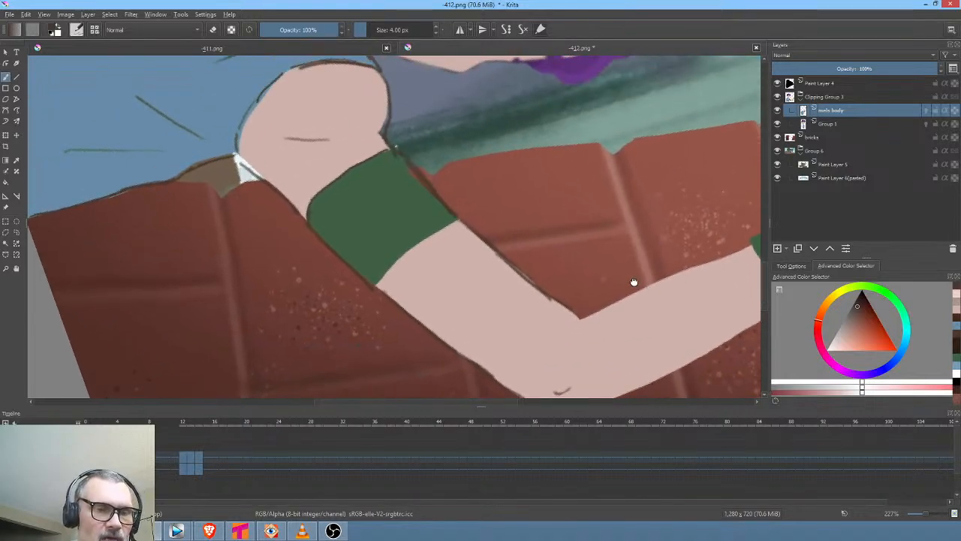
key("period")
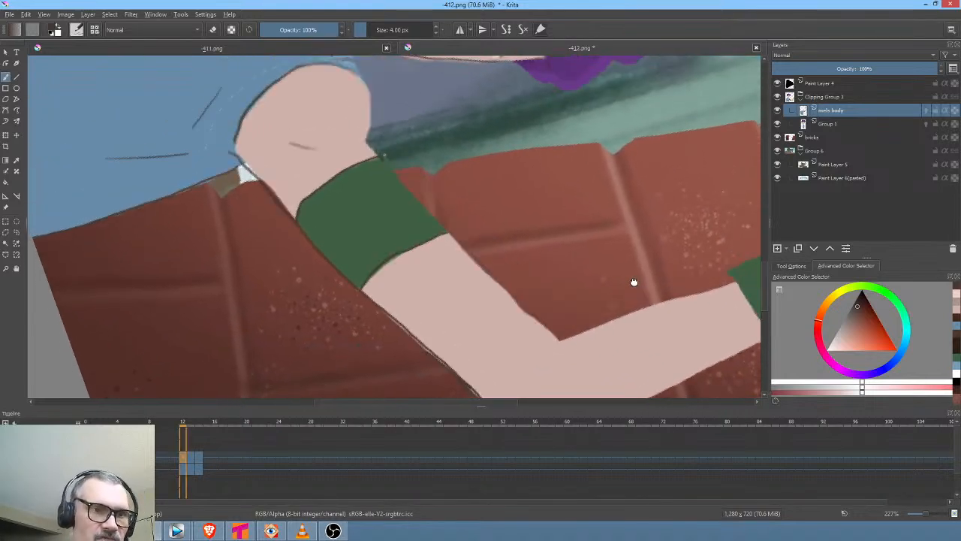
key("Left")
key("Right")
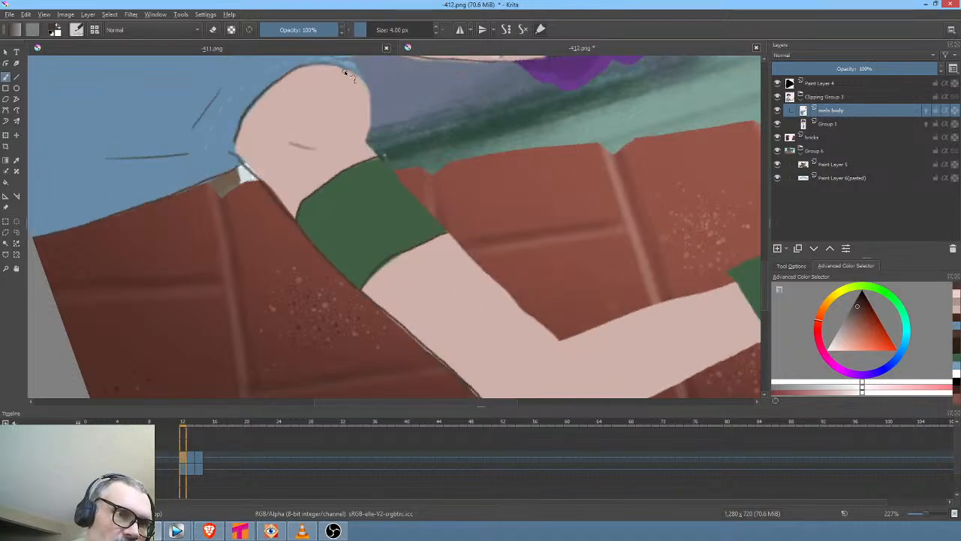
left_click_drag(369, 100, 367, 139)
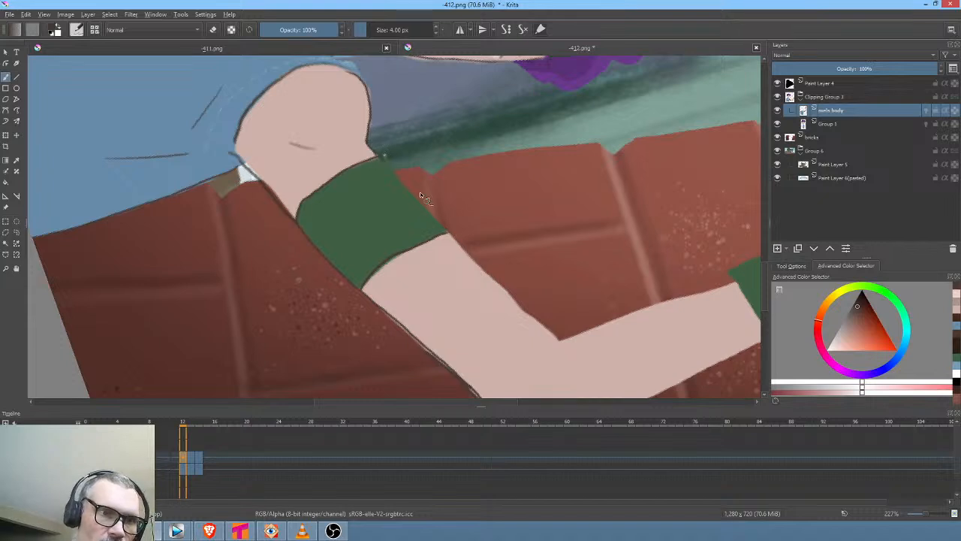
left_click_drag(390, 168, 560, 340)
Outline the upper edge of the shoulder, the armband and the arm beyond it on frame 13
key("period")
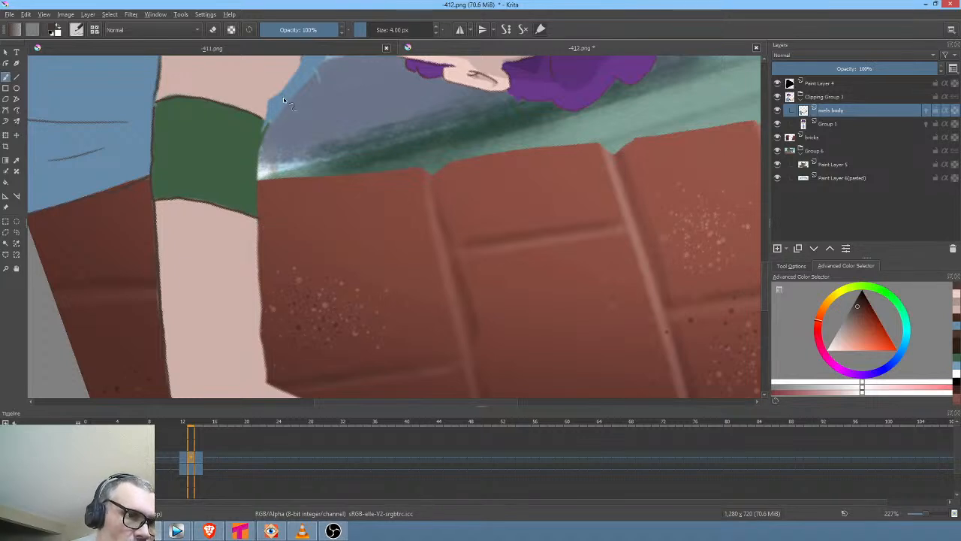
left_click_drag(296, 152, 327, 215)
mouse_move(328, 100)
left_mouse_down()
mouse_move(326, 136)
mouse_move(297, 177)
mouse_move(287, 249)
left_mouse_up()
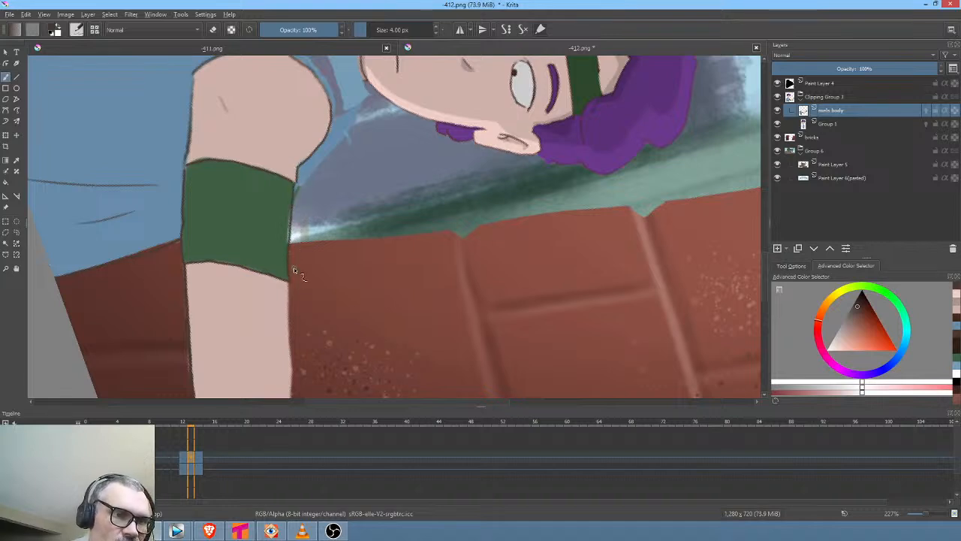
key("Right")
mouse_move(395, 291)
left_mouse_down()
mouse_move(428, 275)
mouse_move(567, 268)
mouse_move(597, 339)
mouse_move(558, 118)
left_mouse_up()
key("Left")
left_click_drag(503, 150, 517, 317)
Reset the canvas rotation and compare the arm and shoulder outlines across frames 11 to 14
key("Left")
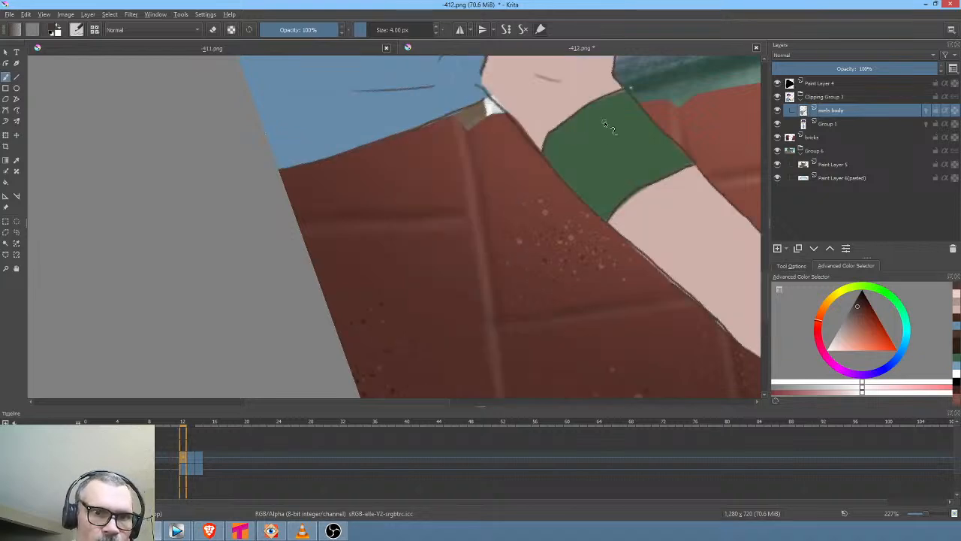
key("Right")
key("Right")
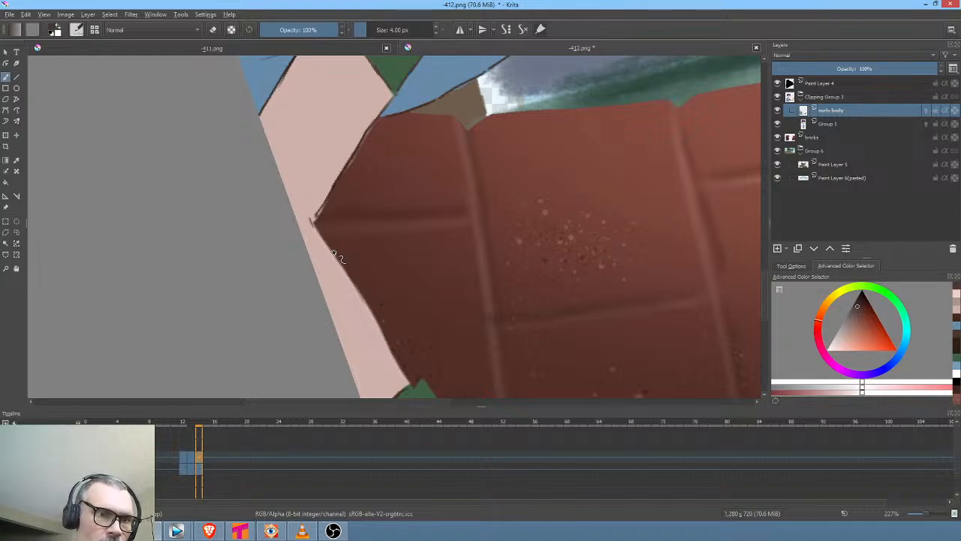
left_click_drag(412, 207, 522, 343)
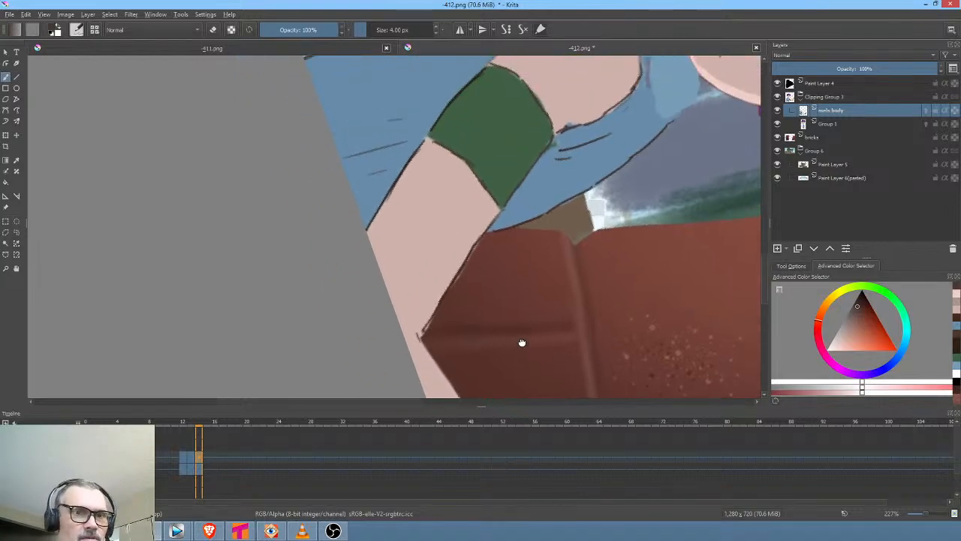
key("5")
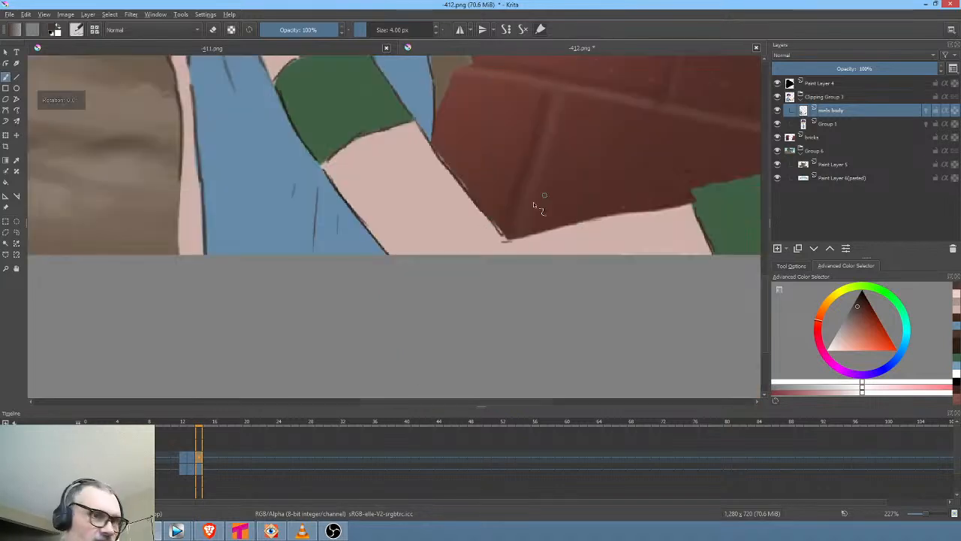
left_click_drag(453, 170, 555, 360)
left_click_drag(514, 125, 524, 199)
key("Left")
key("Left")
key("Left")
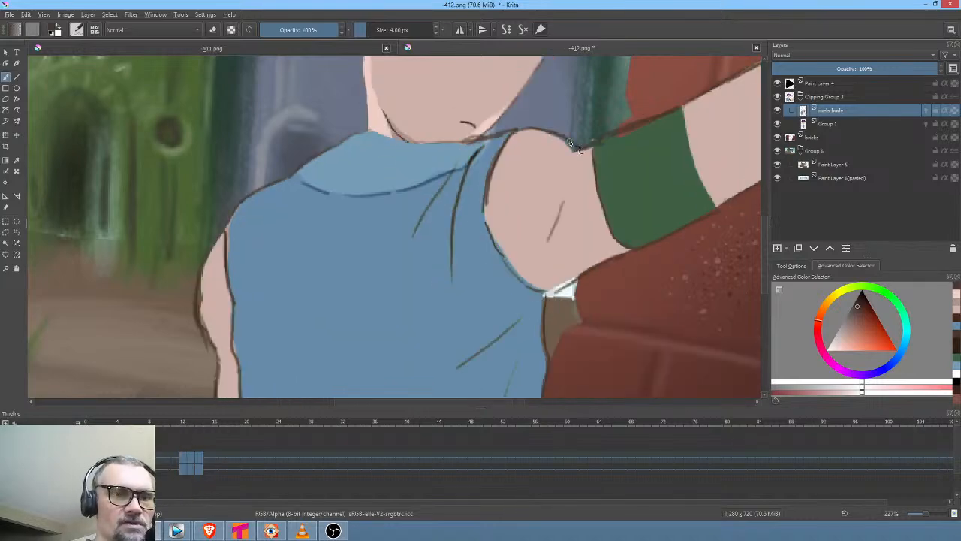
Cover the light spot on the collar and fill the gap between collar and shoulder on frame 13 with sampled shirt blues
key("Right")
key("Right")
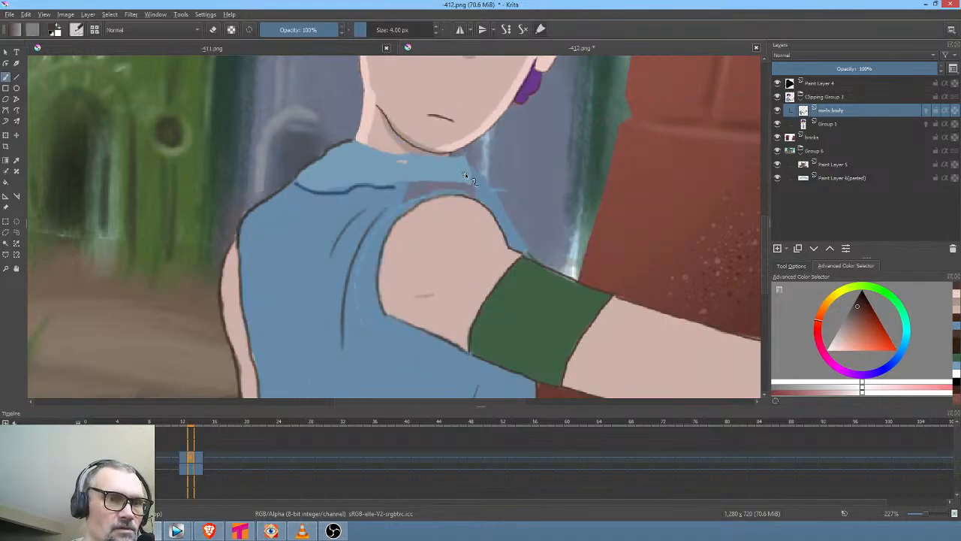
left_click(397, 182, "ctrl")
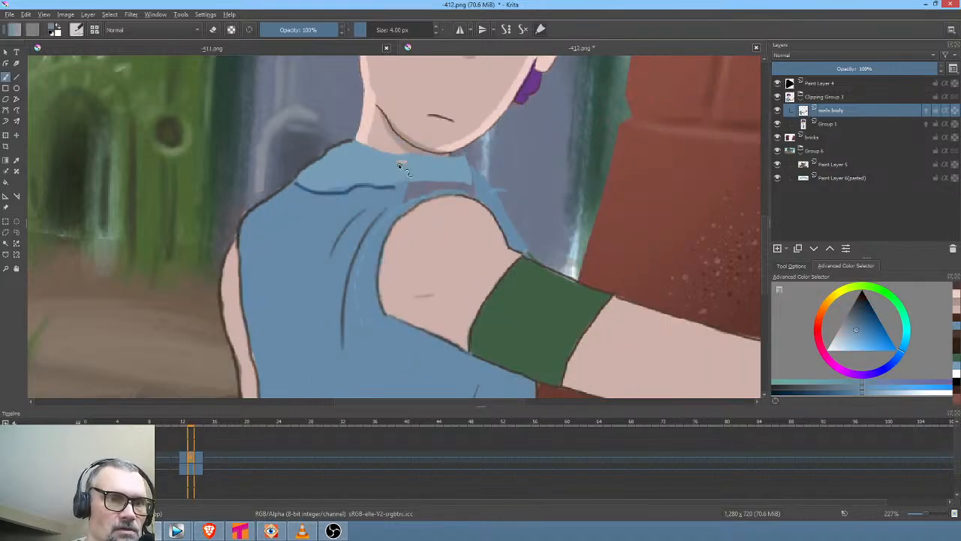
mouse_move(400, 162)
left_mouse_down()
mouse_move(409, 163)
mouse_move(401, 163)
left_mouse_up()
left_click(410, 172, "ctrl")
left_click(412, 162, "ctrl")
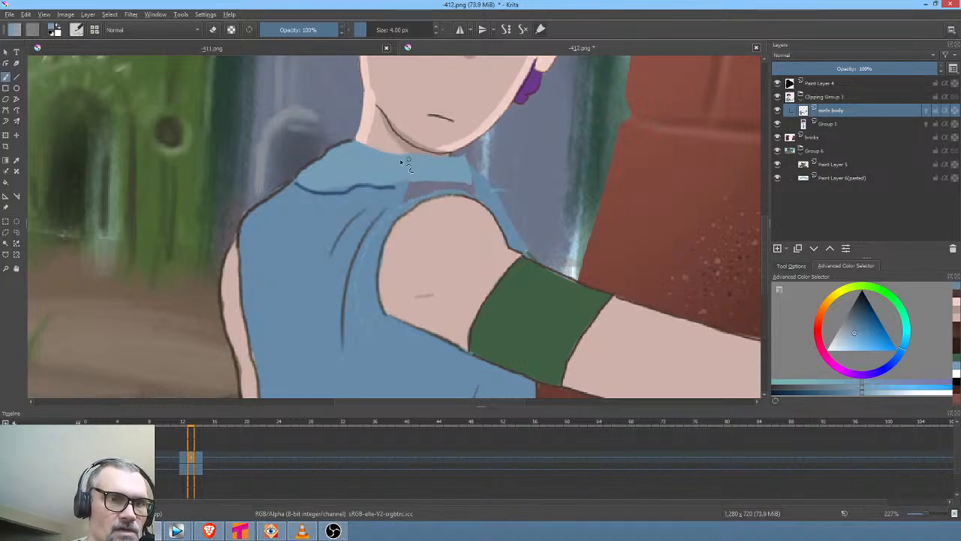
left_click(363, 200, "ctrl")
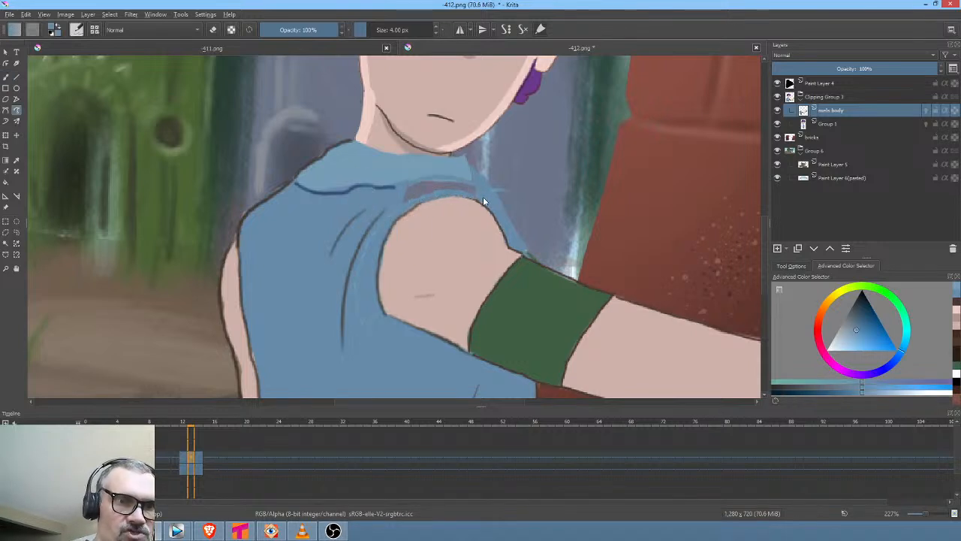
left_click_drag(412, 185, 472, 188)
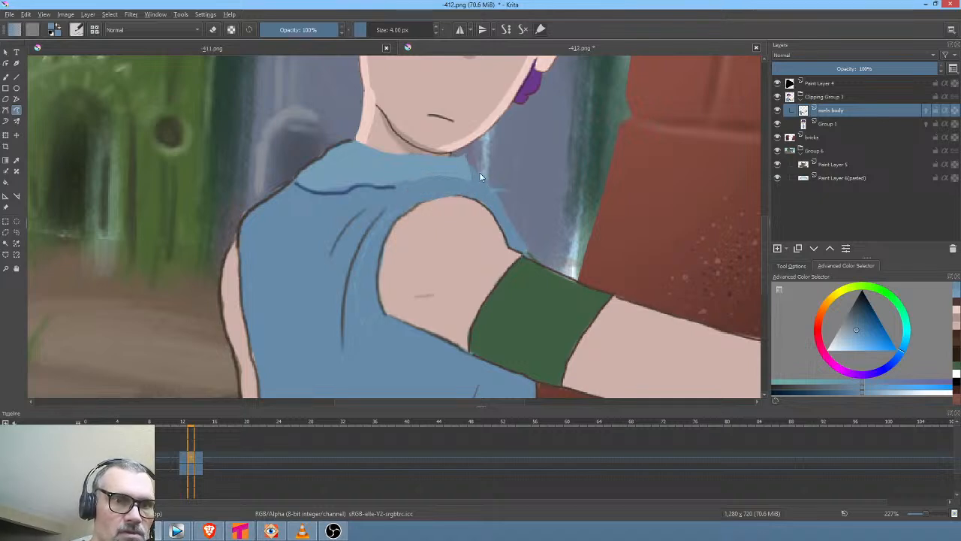
Erase the stray blue paint beside the shoulder on frame 13, and sample the collar's light blue before advancing to frame 14
key("e")
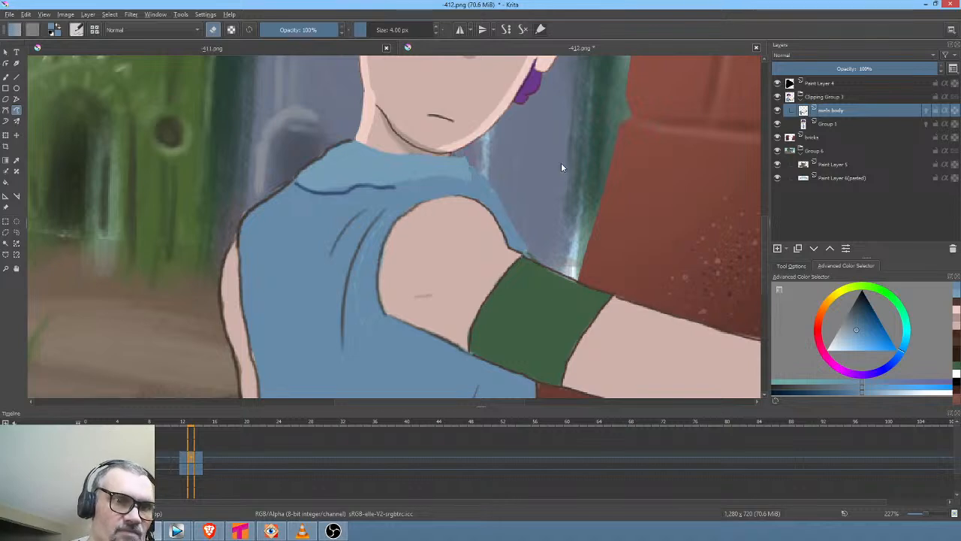
key("e")
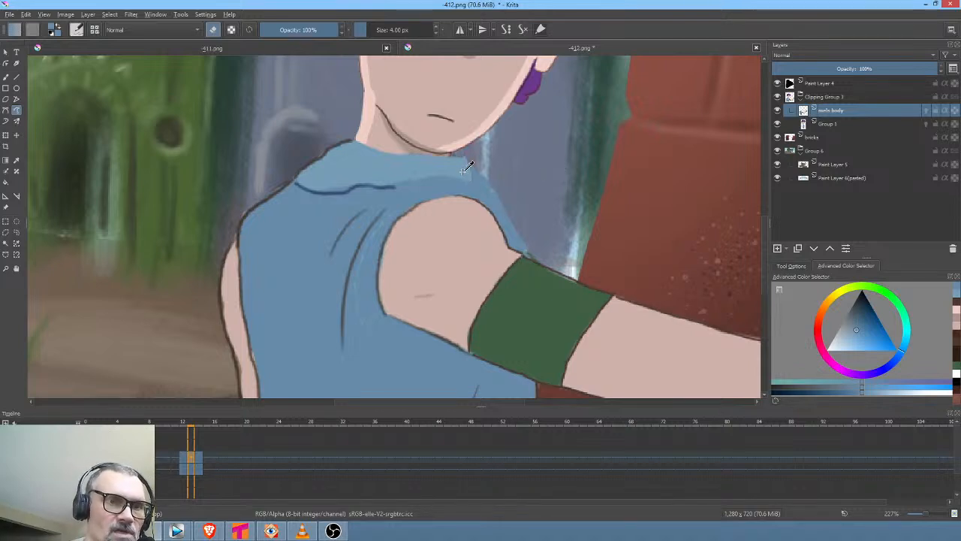
left_click(467, 165, "ctrl")
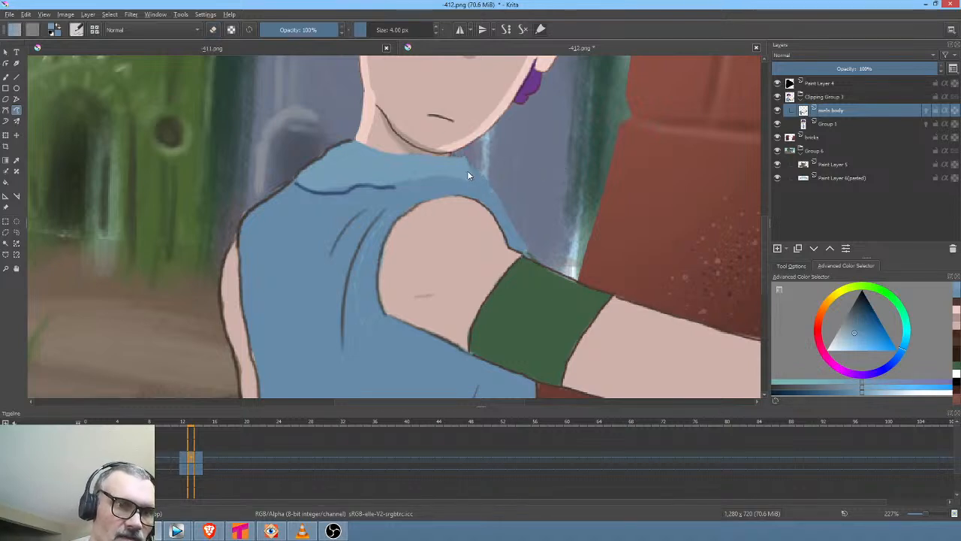
key("period")
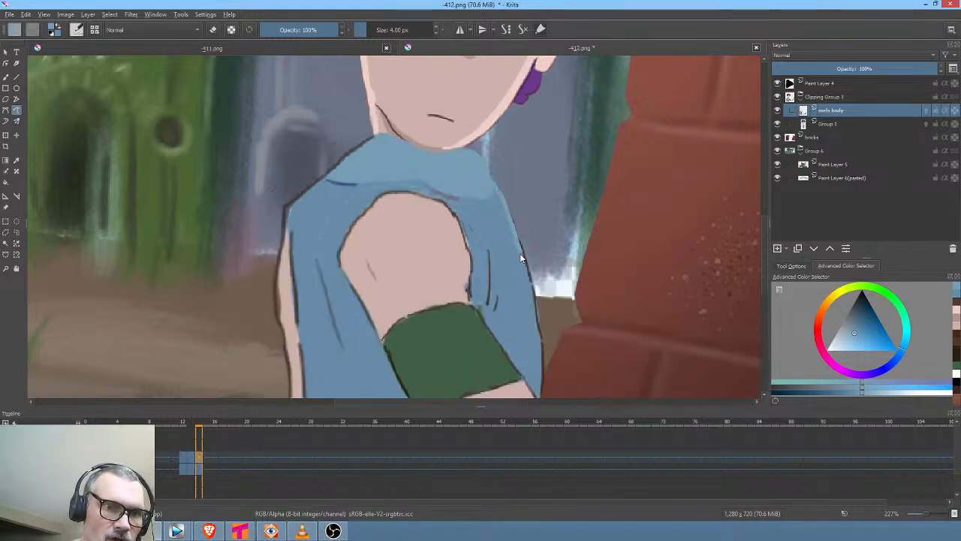
Cover the stray dark stroke above the shoulder on frame 14 with sampled shirt blue, and erase the excess collar paint beside the chin
left_click(480, 214, "ctrl")
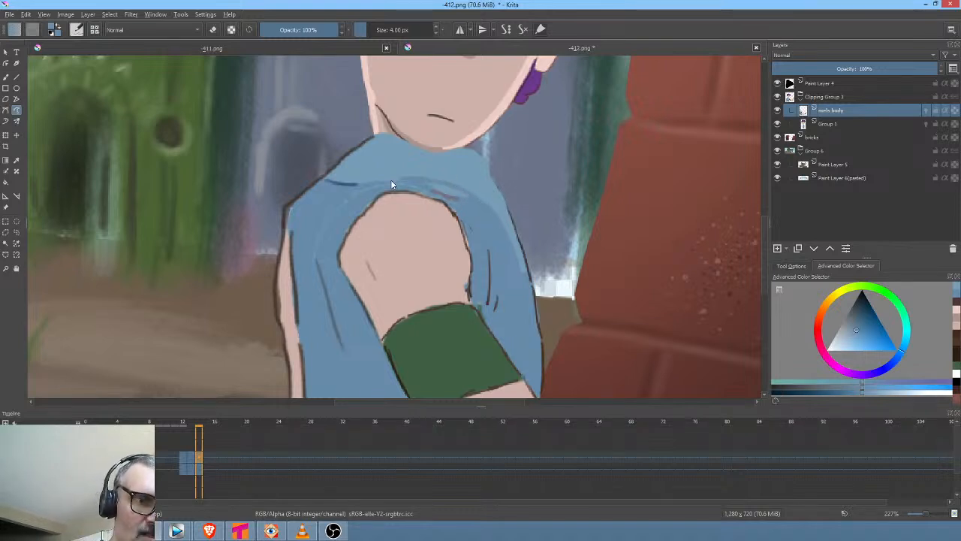
left_click_drag(428, 188, 457, 196)
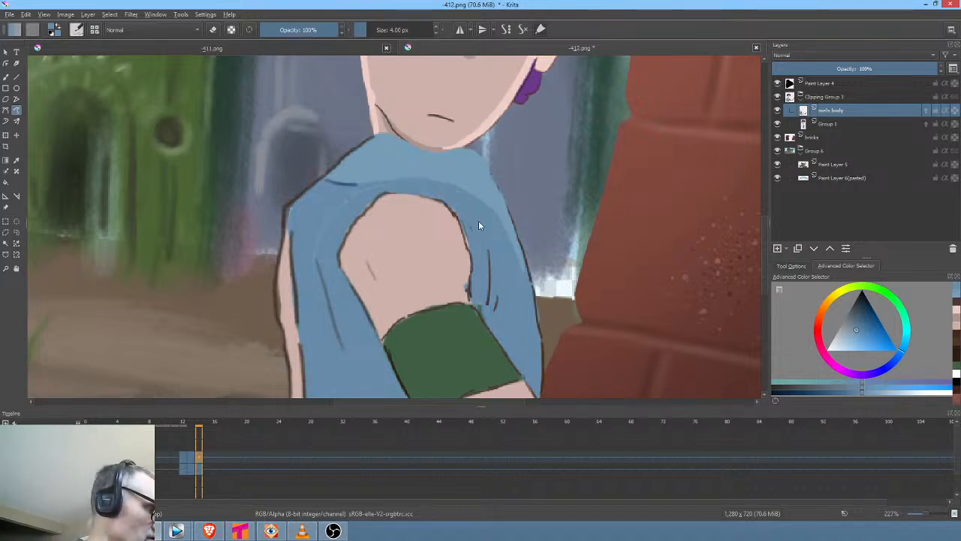
key("e")
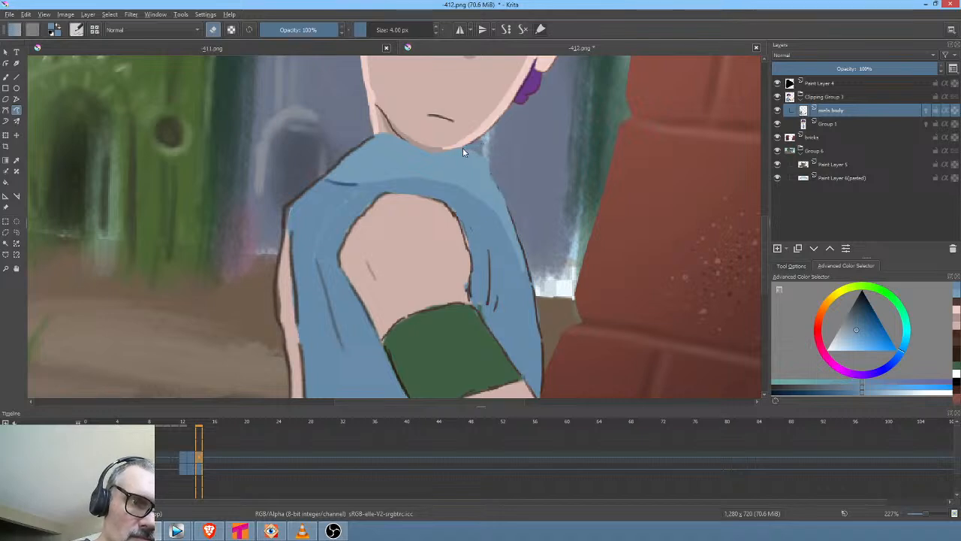
left_click_drag(464, 147, 479, 156)
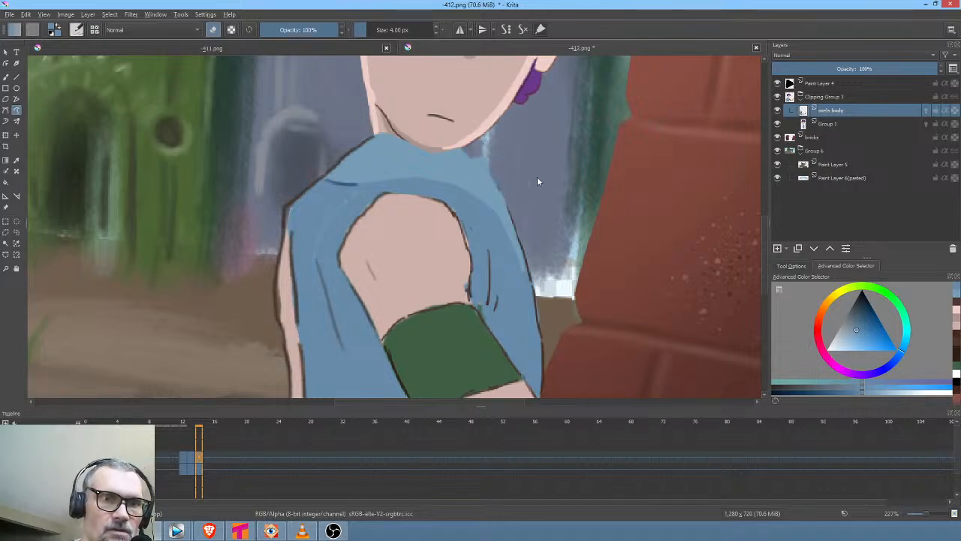
Check what the body layer and Group 1 each contain by toggling their visibility, and make Group 1 the active layer
left_click(777, 122)
left_click(778, 123)
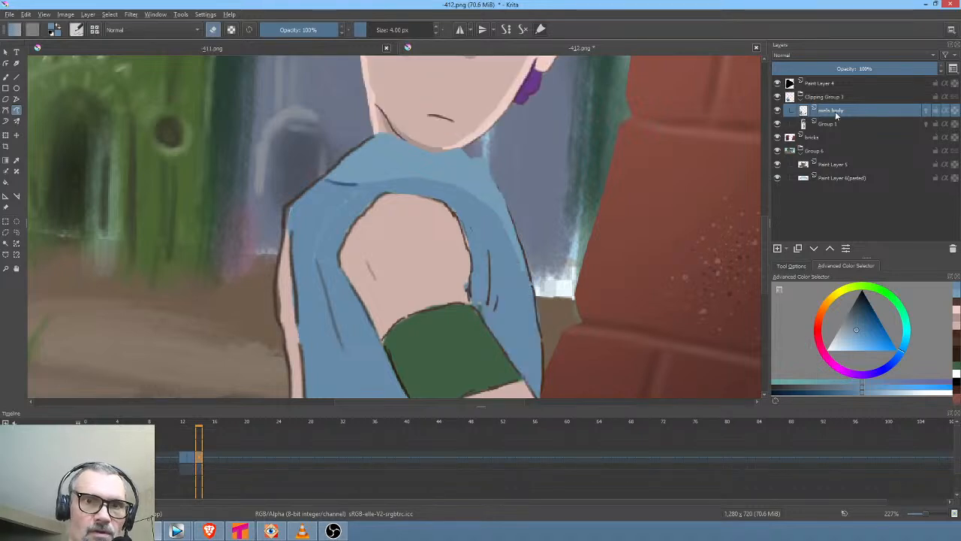
left_click(778, 111)
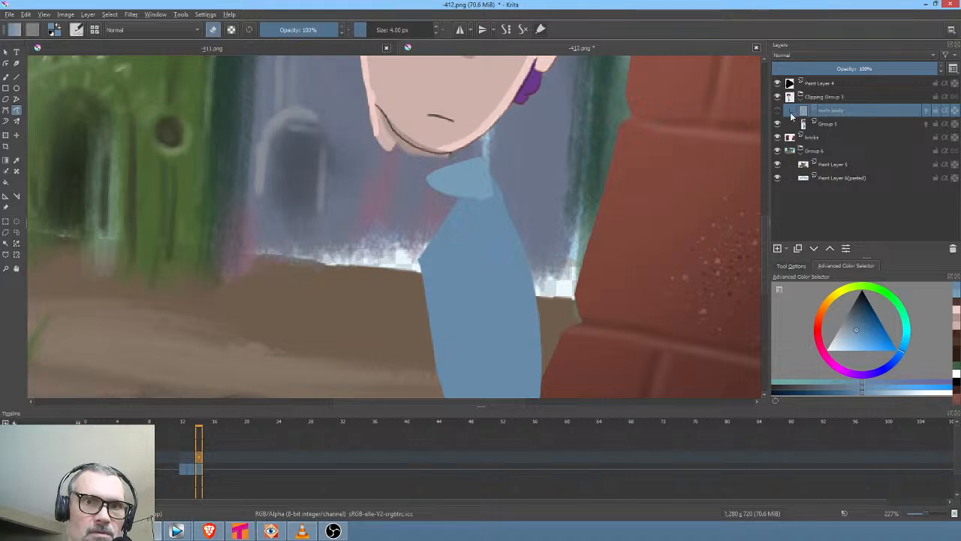
left_click(838, 123)
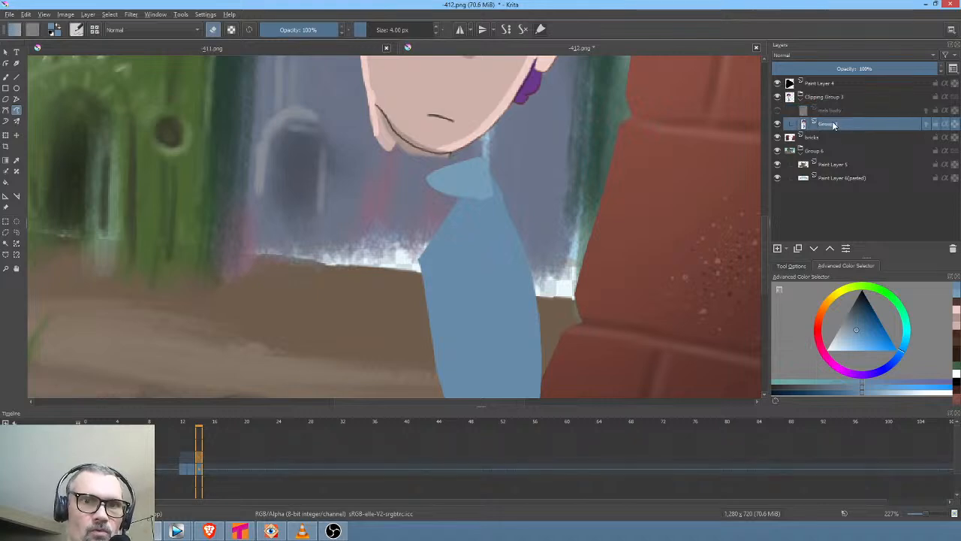
left_click(778, 123)
left_click(779, 123)
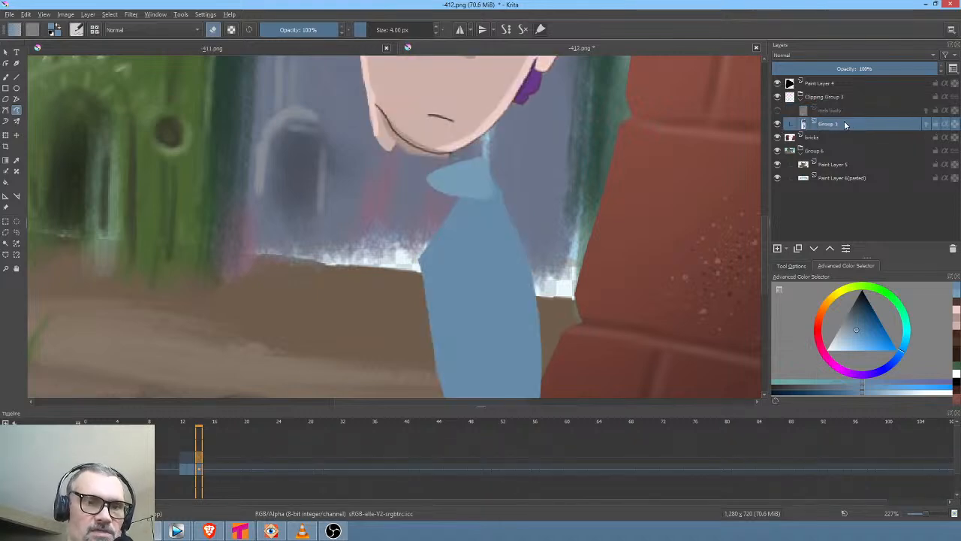
left_click(778, 110)
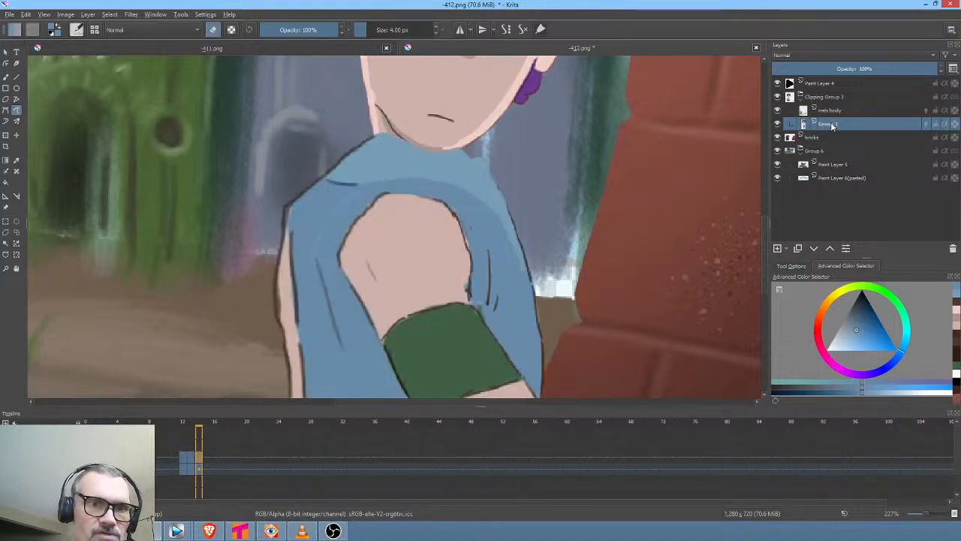
Paint blue over the notch in the collar below the chin on Group 1, and erase the paint spilling past the shirt edge
key("e")
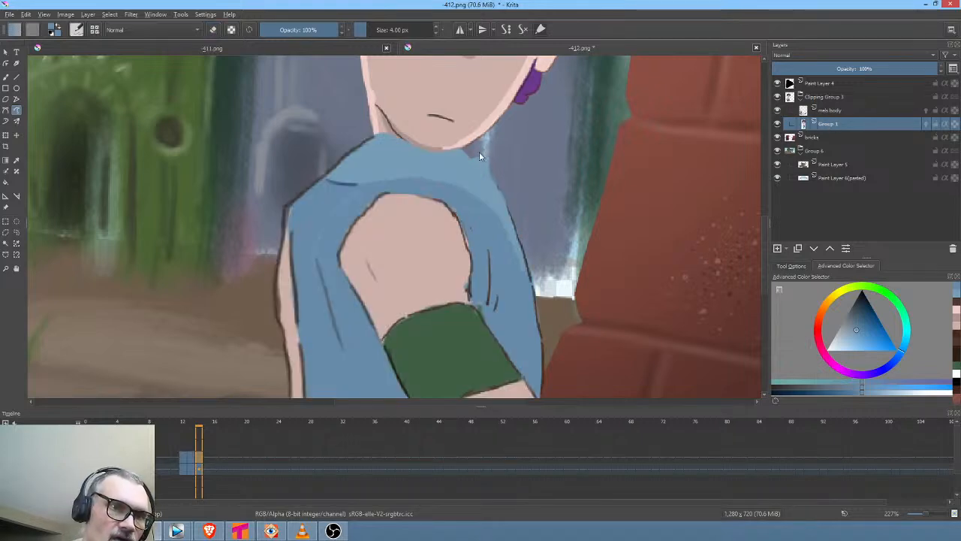
mouse_move(475, 161)
left_mouse_down()
mouse_move(511, 208)
mouse_move(530, 200)
left_mouse_up()
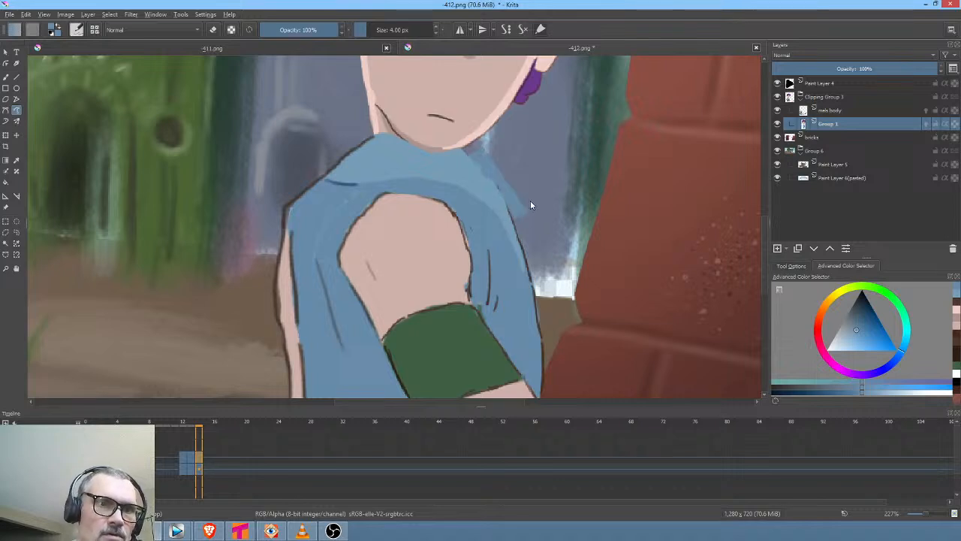
key("e")
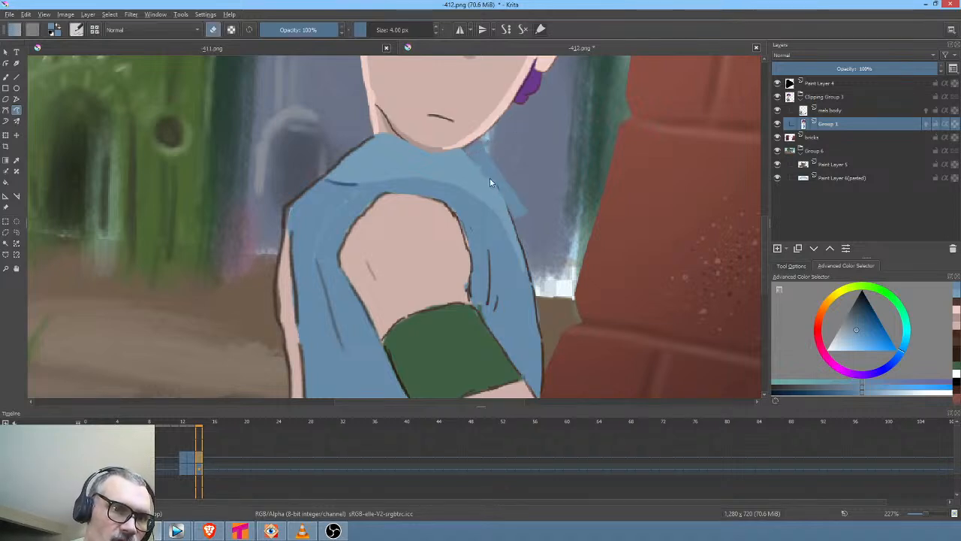
left_click_drag(525, 234, 543, 180)
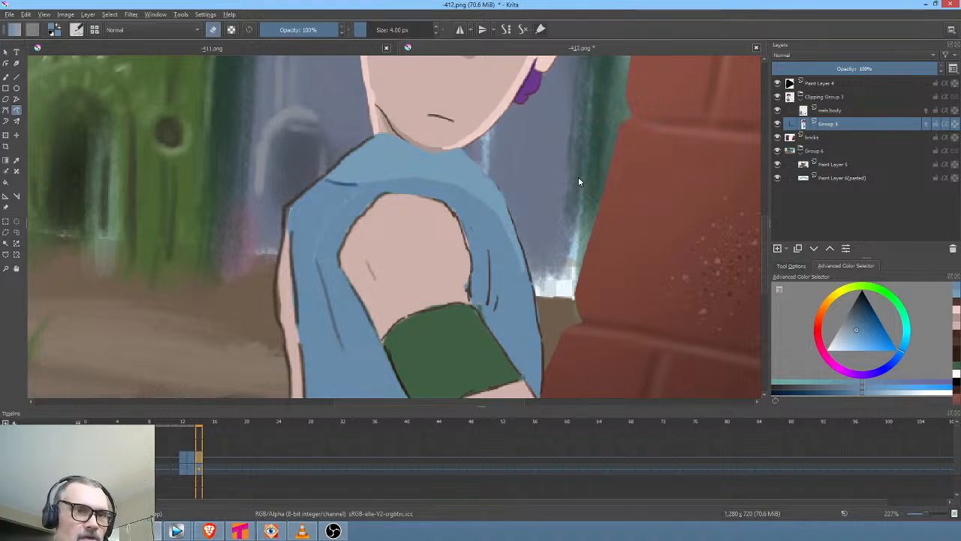
left_click_drag(543, 172, 577, 219)
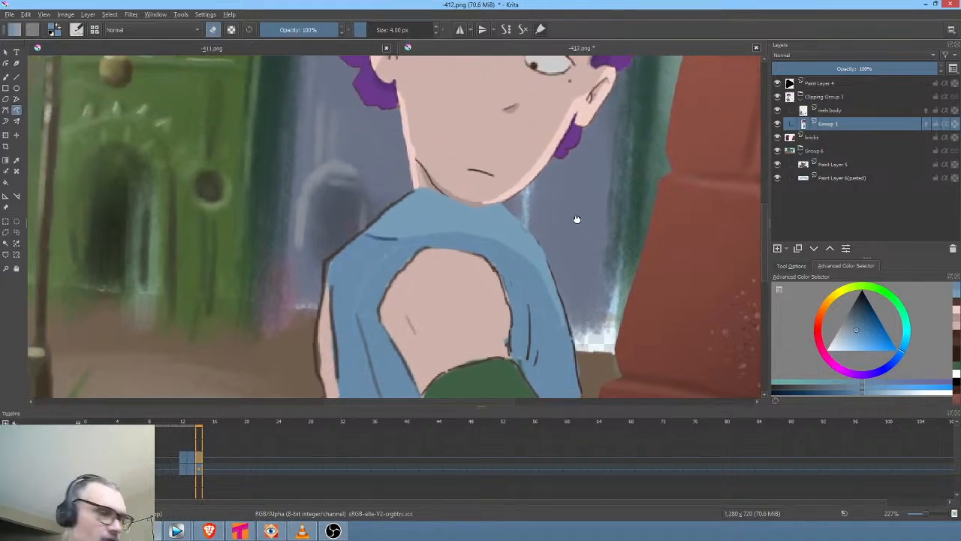
Step back through the earlier frames to compare the collar and shoulder shapes with frame 14
key("Left")
key("Left")
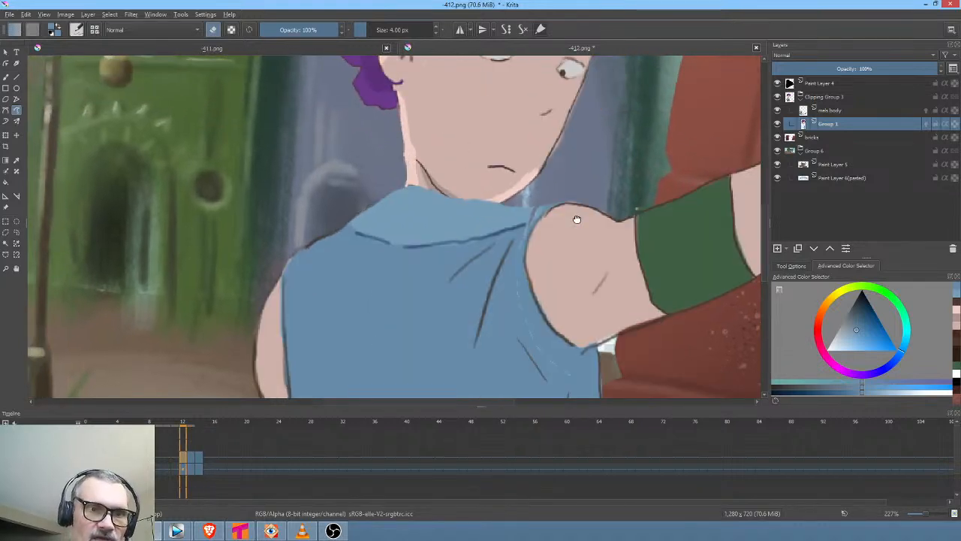
key("Left")
key("Left")
key("Left")
key("Left")
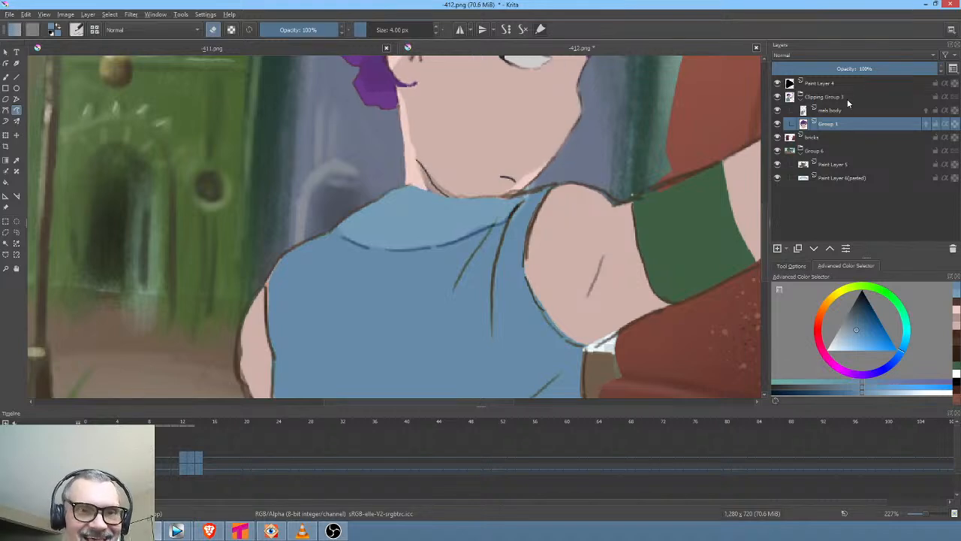
key("Left")
key("Left")
key("Left")
key("Left")
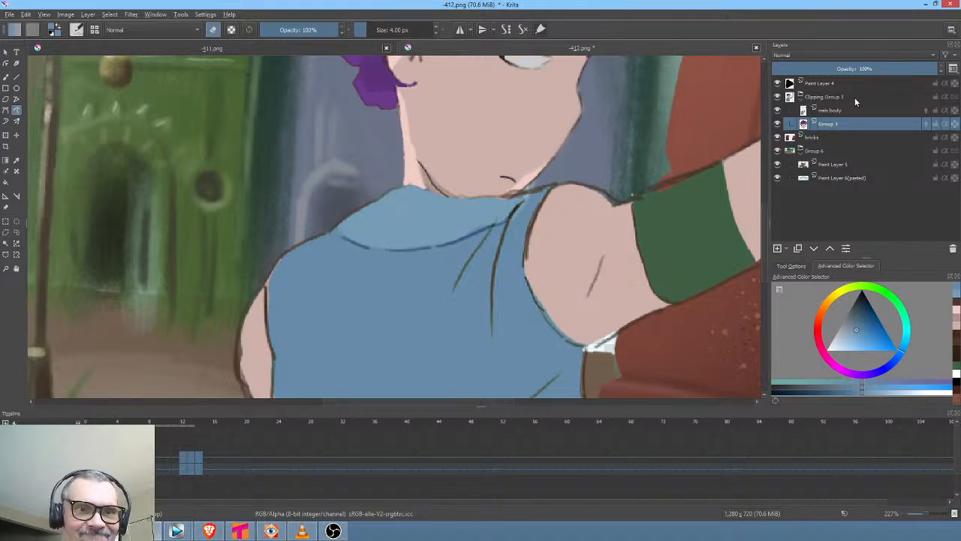
Merge Clipping Group 3 into a single layer and save the image as PNG along with a Krita copy
key("Right")
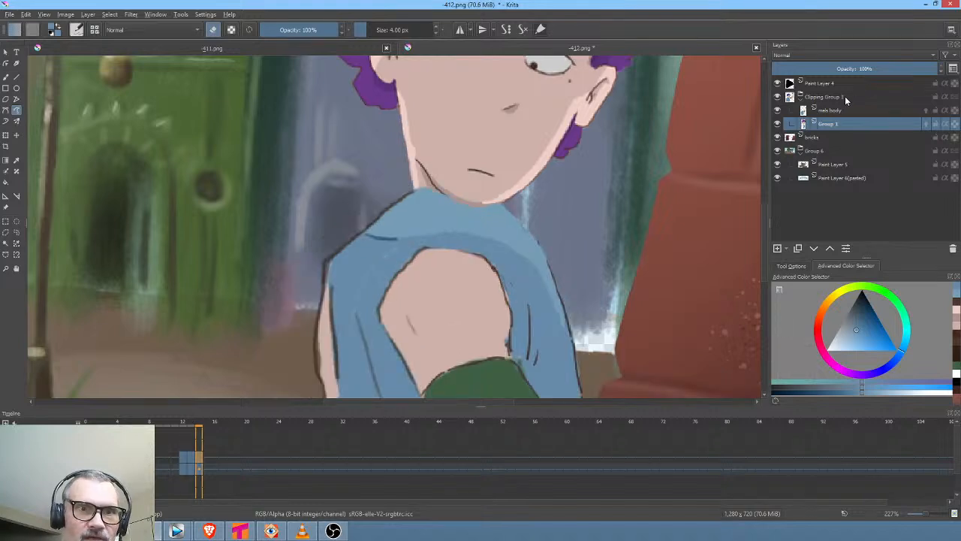
left_click(853, 97)
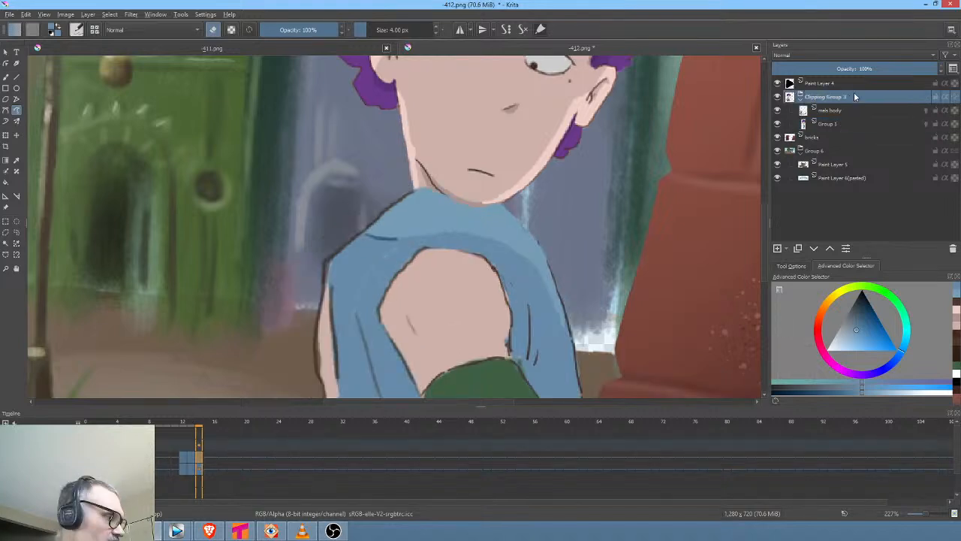
key("ctrl+e")
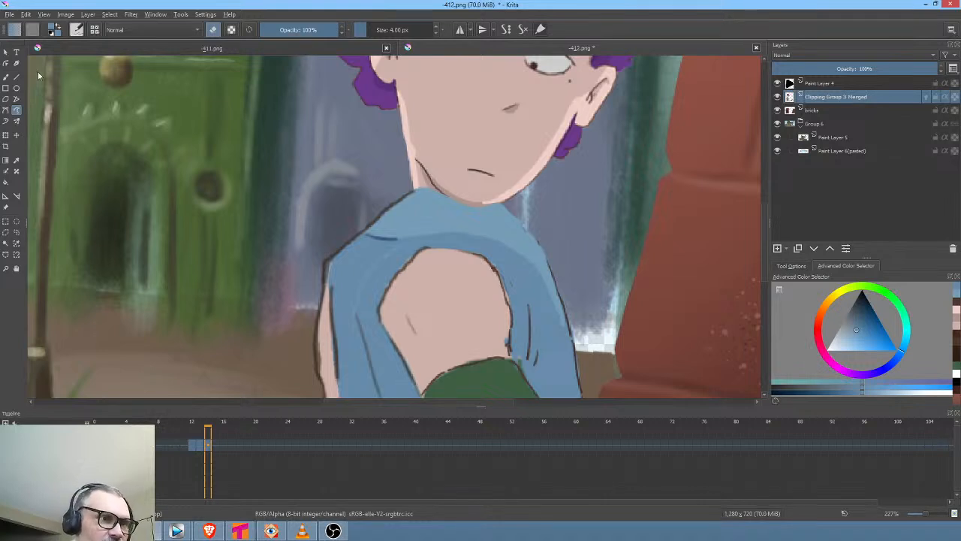
left_click(10, 15)
left_click(17, 64)
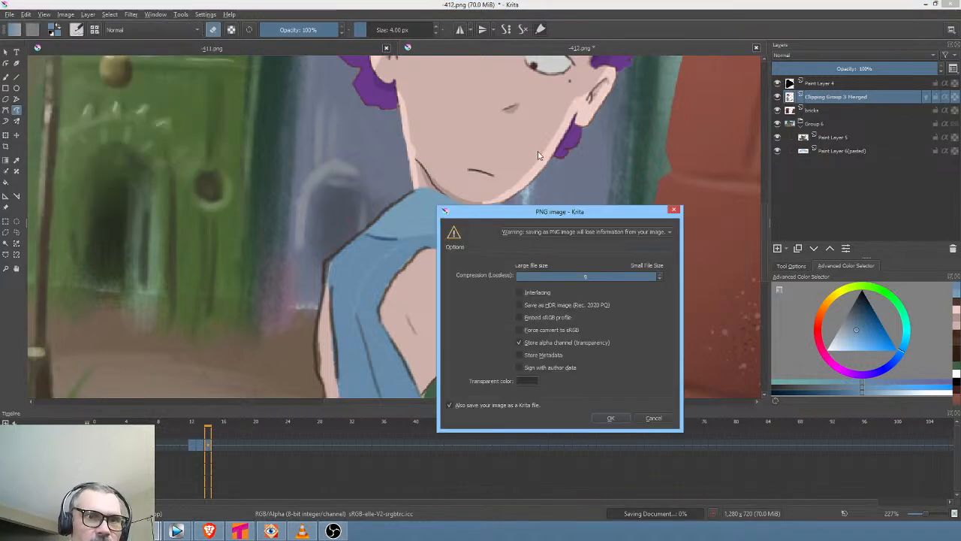
left_click(612, 419)
Choose a dark brown and ink the top of the shoulder outline and the collar's lower edge on frame 14
left_click_drag(553, 218, 591, 206)
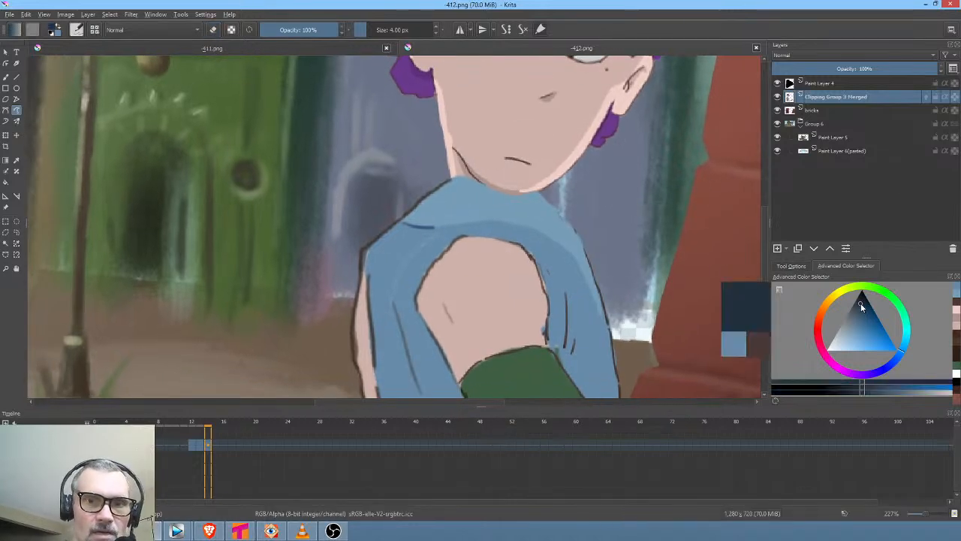
left_click_drag(863, 309, 860, 310)
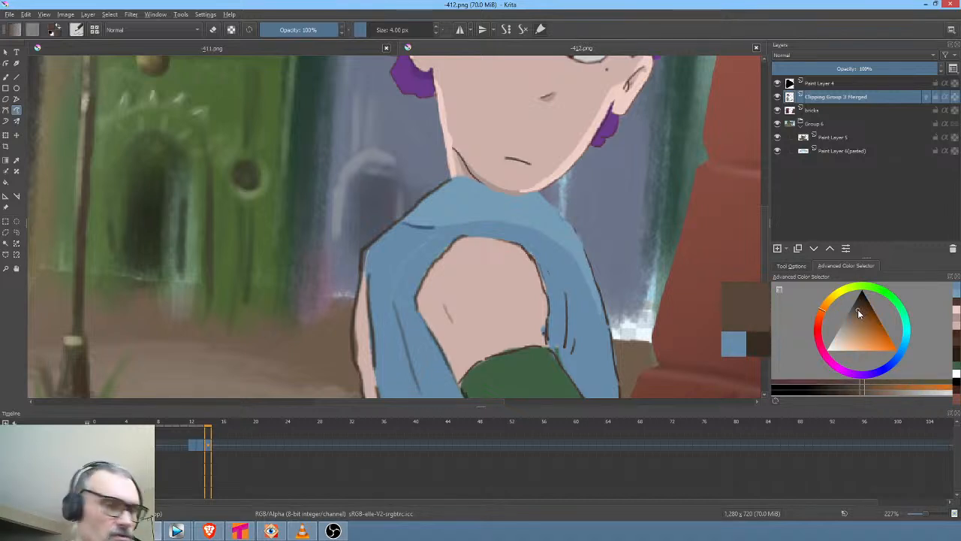
key("b")
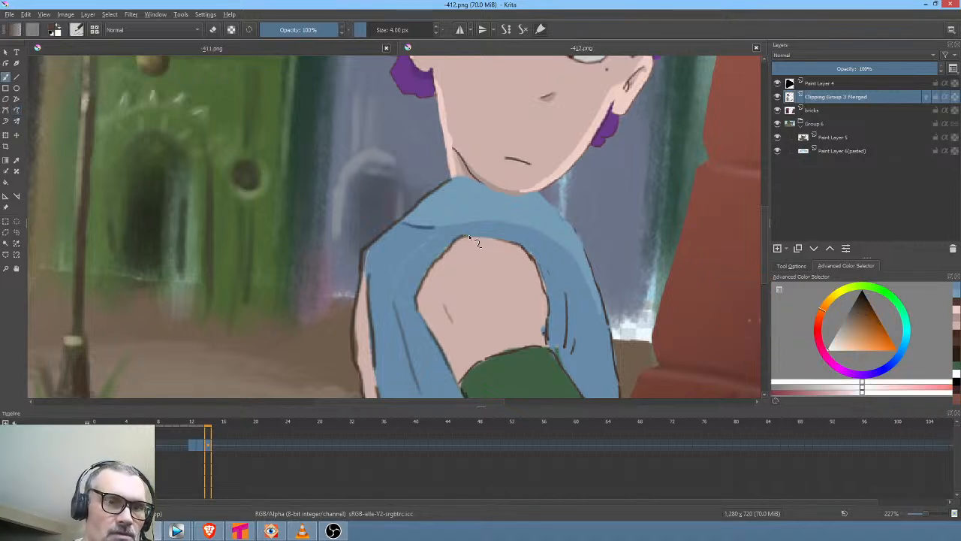
left_click_drag(471, 237, 512, 248)
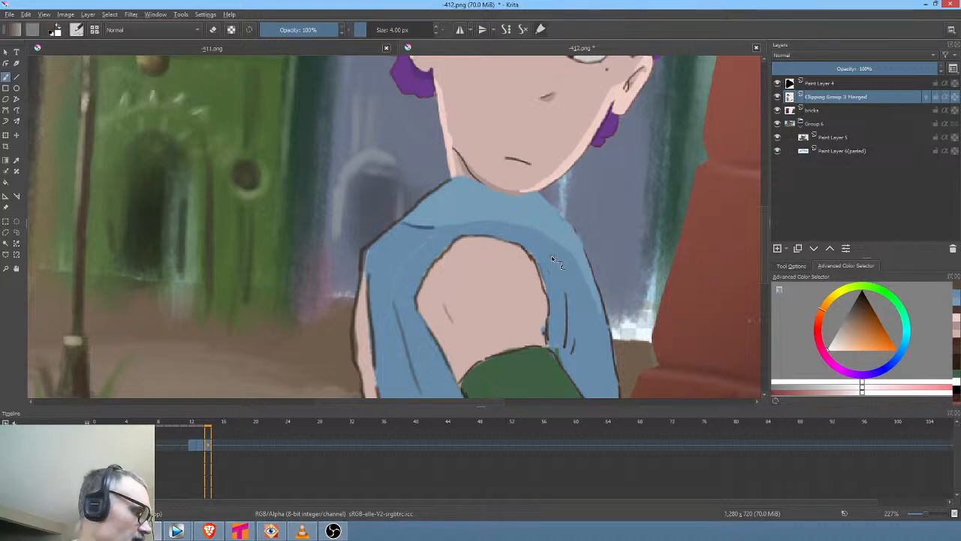
left_click_drag(648, 235, 491, 110)
left_click_drag(485, 180, 435, 293)
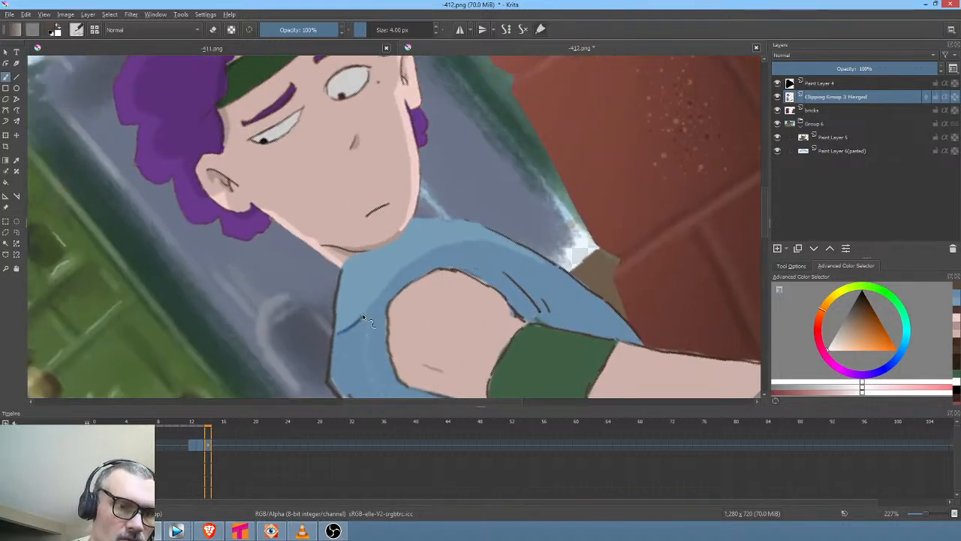
left_click_drag(364, 316, 427, 254)
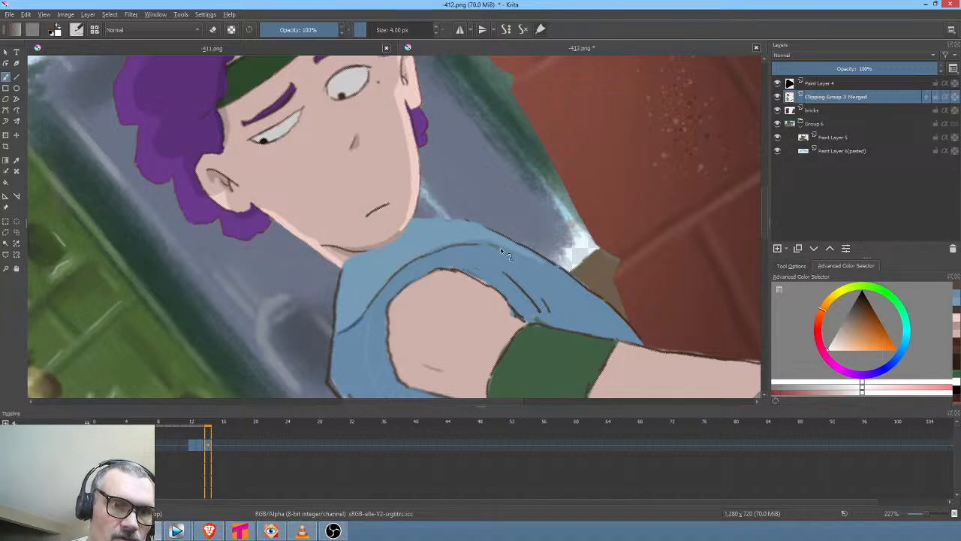
Sample the shirt blue on an earlier frame, darken it, and extend the collar's lower line towards the shirt edge on frame 14
key("Left")
key("Left")
key("Left")
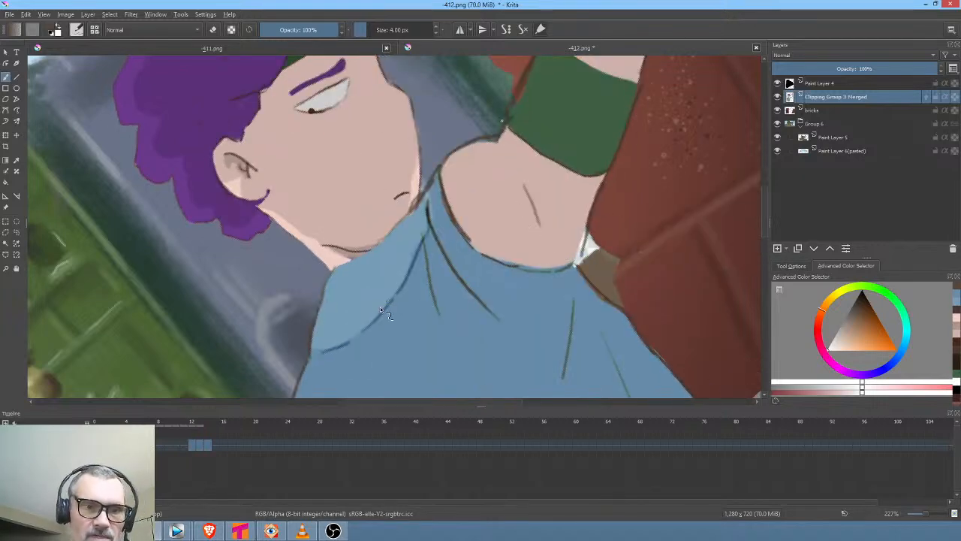
left_click(472, 302, "ctrl")
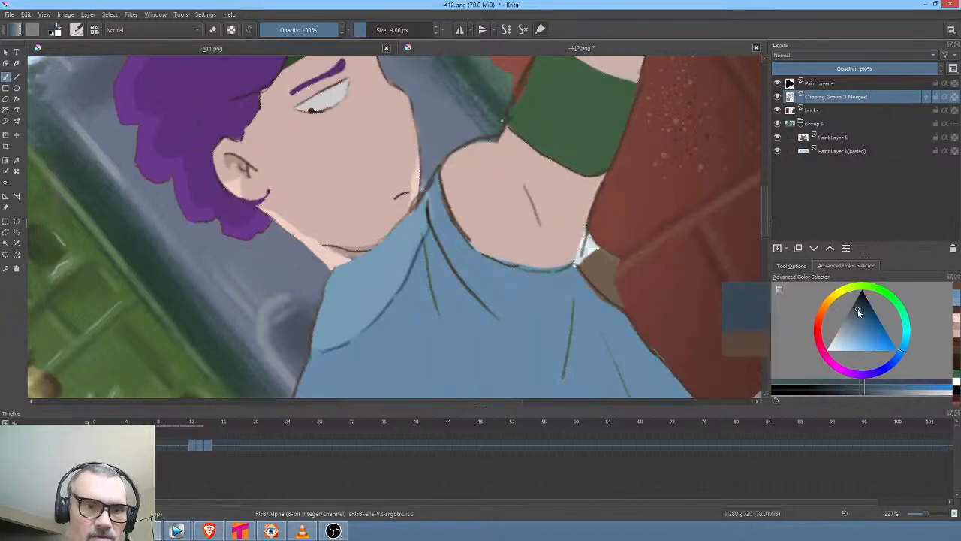
key("Right")
key("Right")
key("Right")
key("Right")
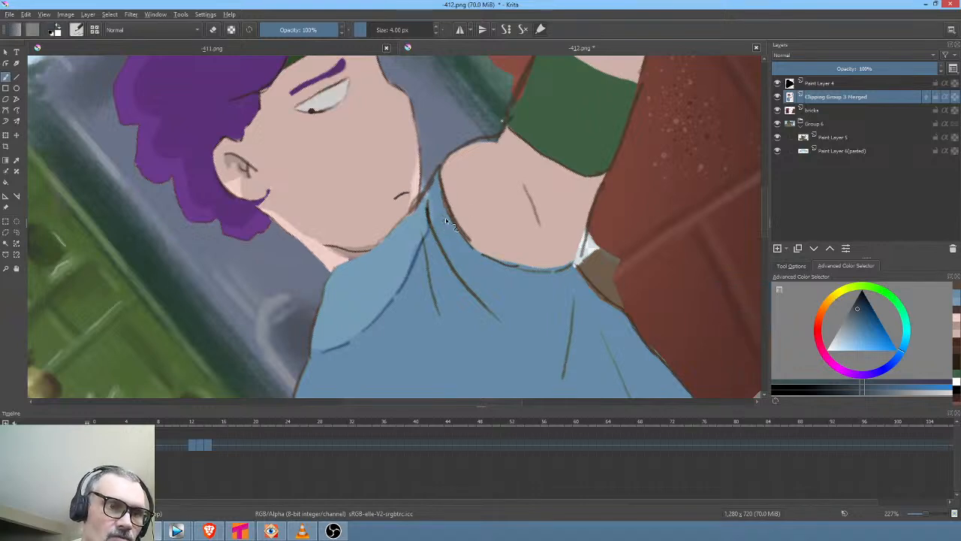
key("Right")
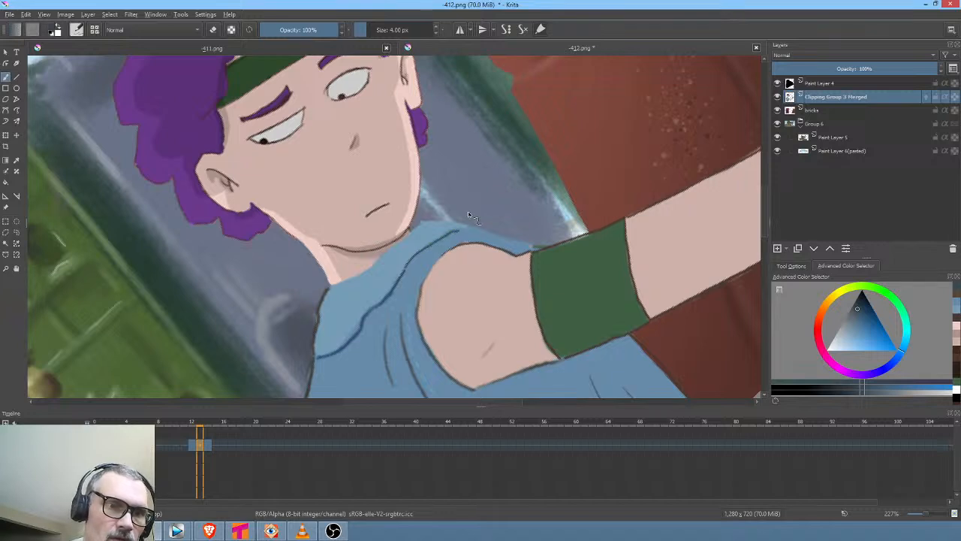
key("Right")
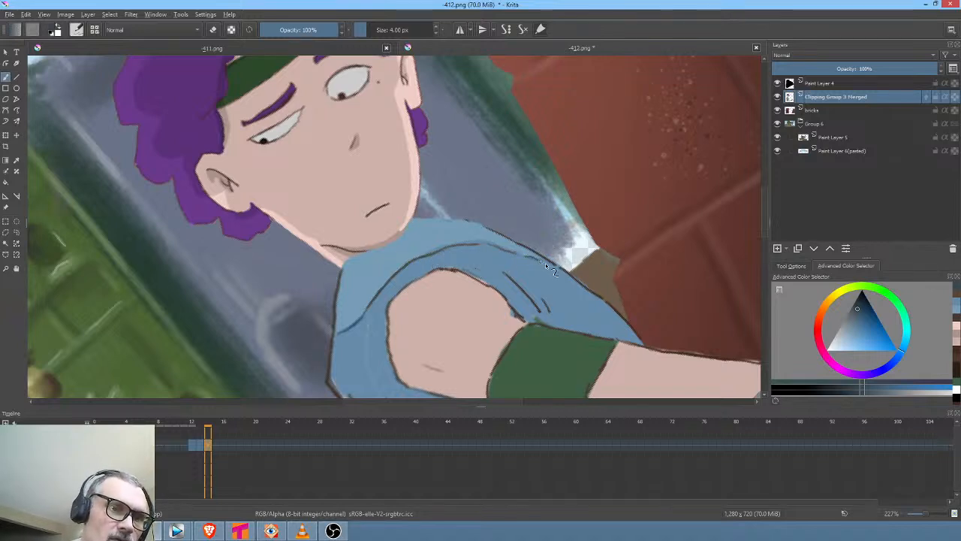
Compare the collar and shirt lines on frame 14 with those on the preceding frames
key("Left")
key("Left")
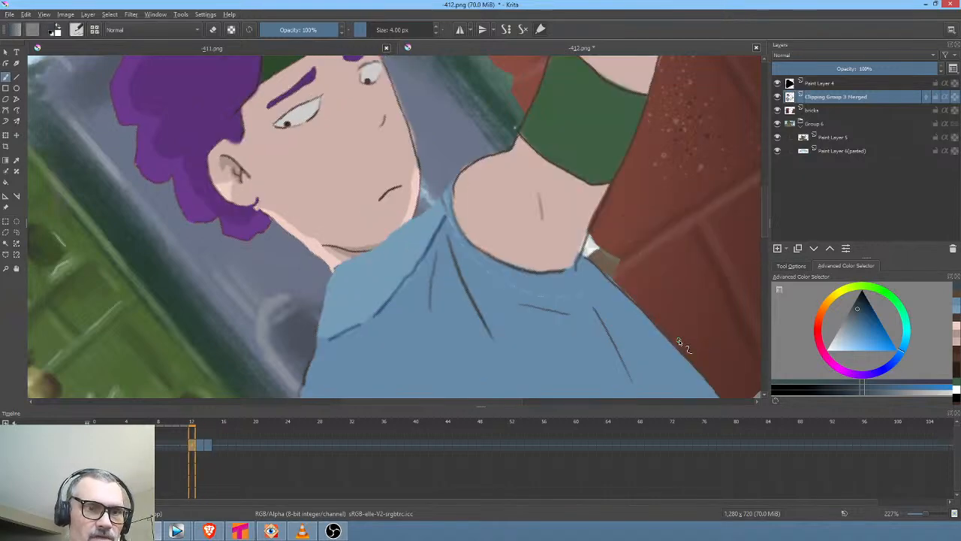
key("Right")
key("Left")
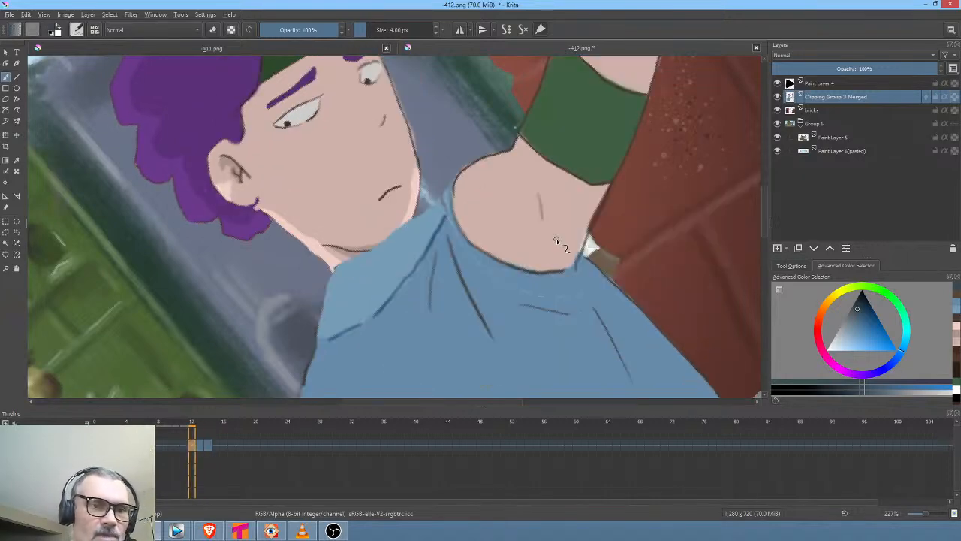
key("Left")
key("Left")
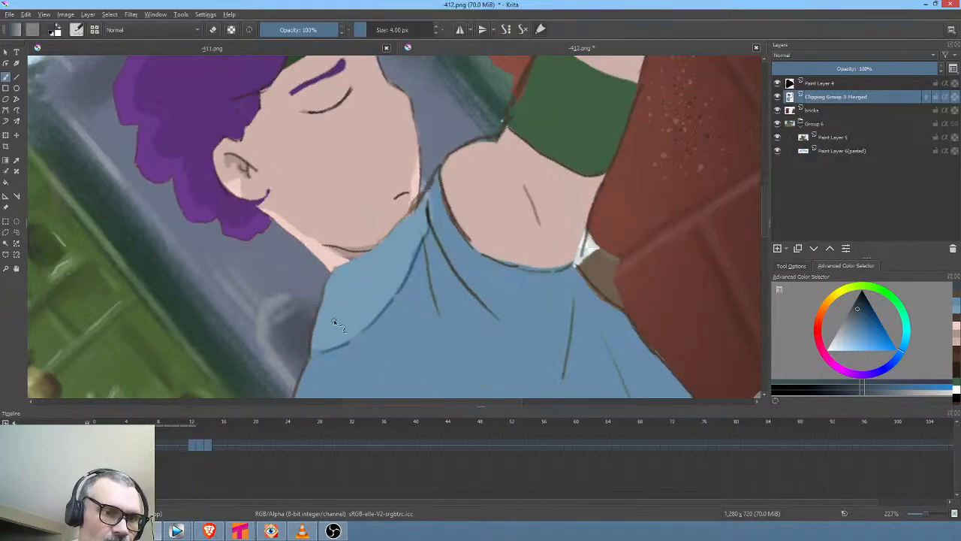
Set the brush size to 6.17 px and ink the collar's upper edge along the neck and below the chin on frame 13
key("bracketright")
key("bracketright")
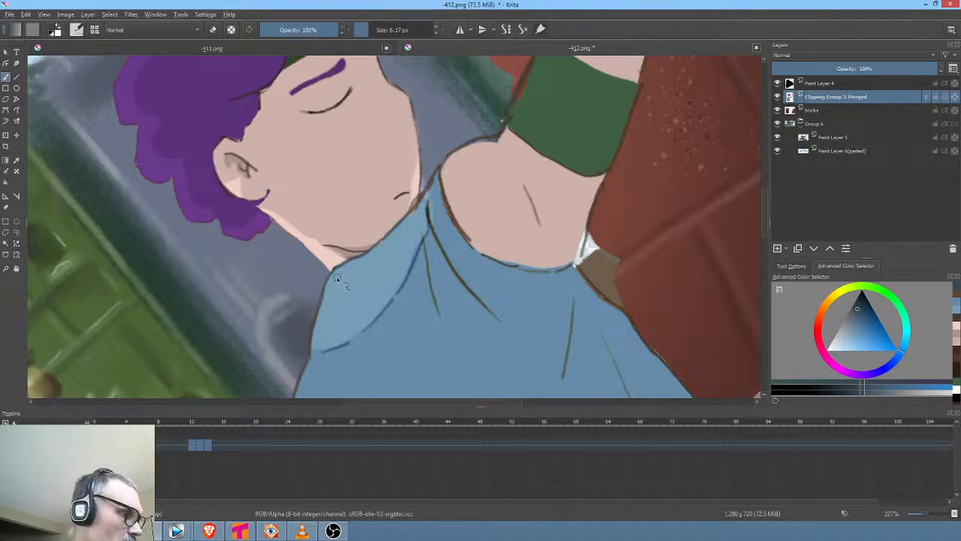
key("ctrl+z")
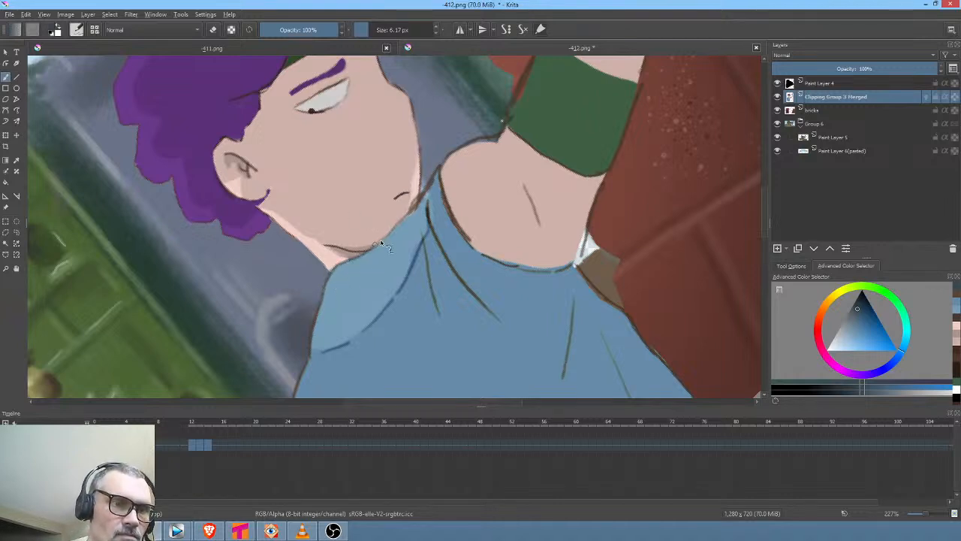
key("Right")
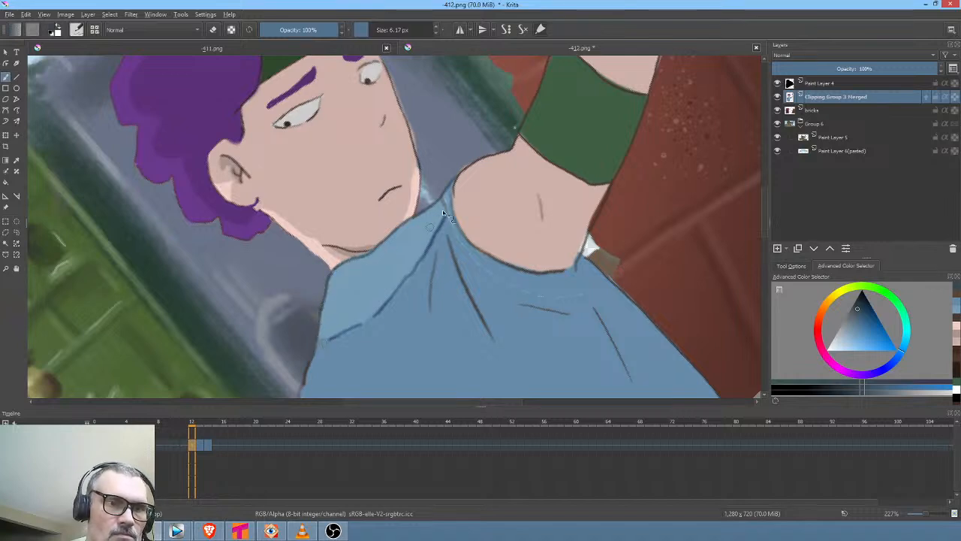
key("period")
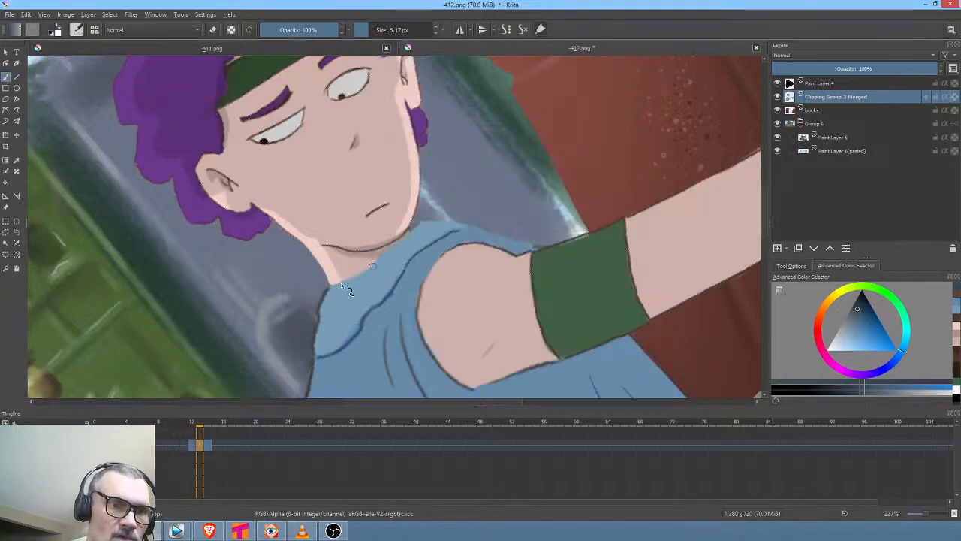
left_click_drag(330, 286, 377, 261)
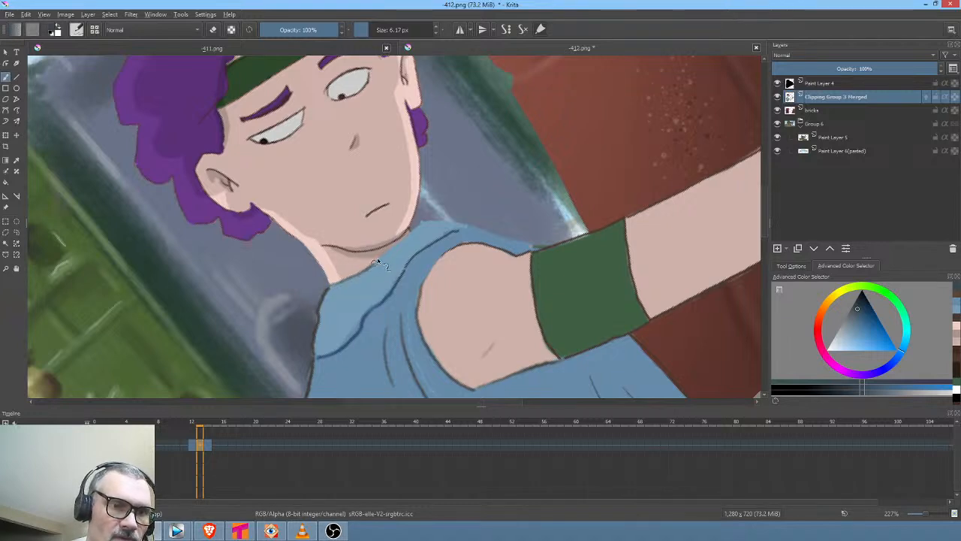
left_click_drag(418, 225, 440, 224)
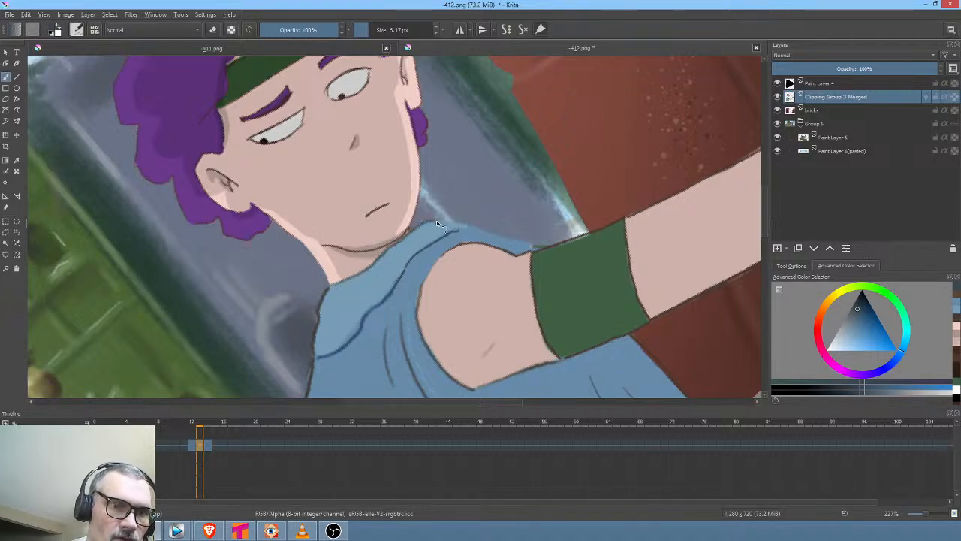
Ink the collar's upper outline between the shoulder and the chin on frame 14
key("period")
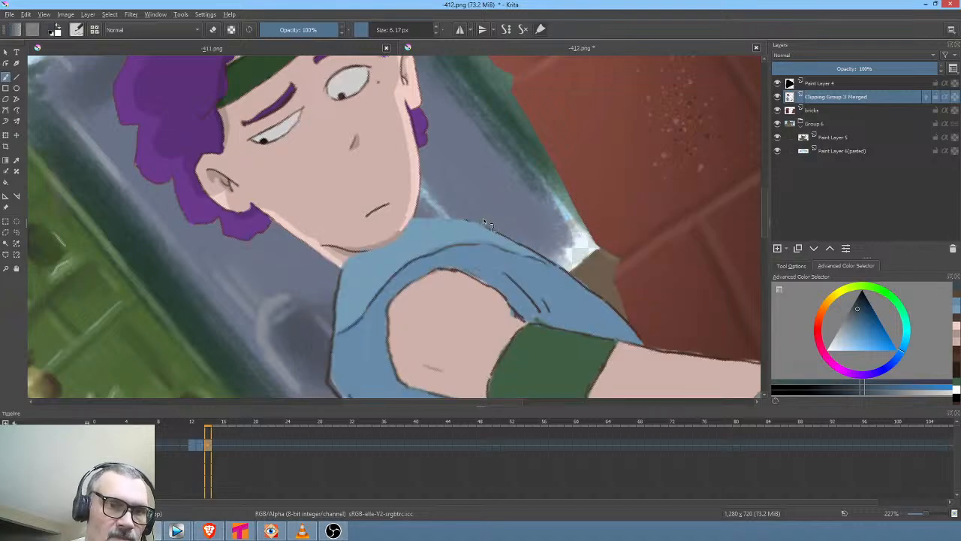
mouse_move(669, 240)
left_mouse_down()
mouse_move(626, 119)
mouse_move(533, 97)
left_mouse_up()
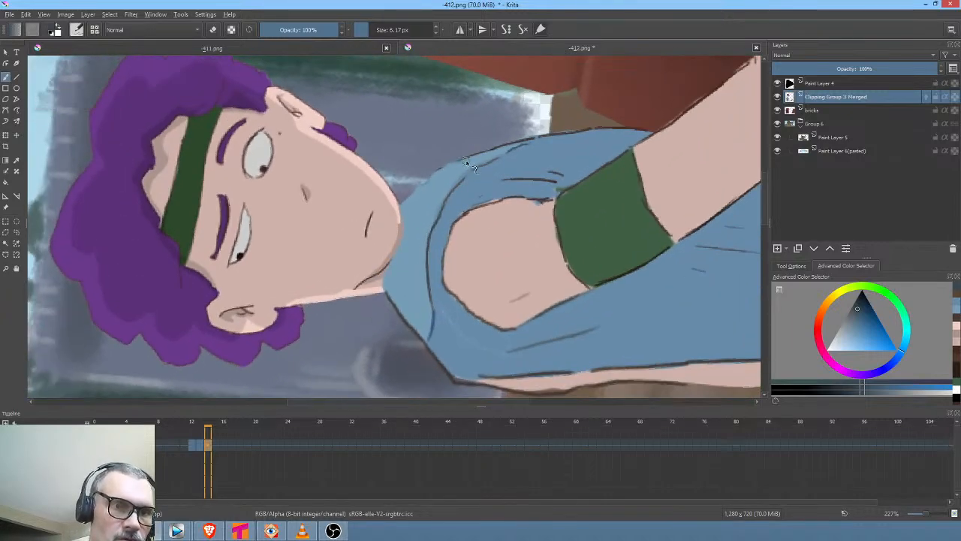
left_click_drag(430, 175, 405, 202)
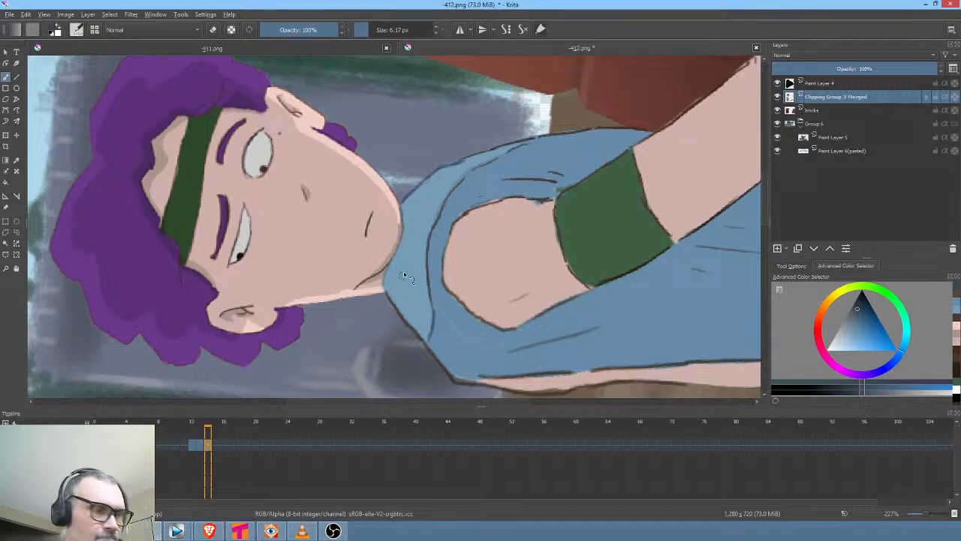
Sample the shirt blue on frame 12 and touch up the collar corner beside the shoulder on an earlier frame
key("Left")
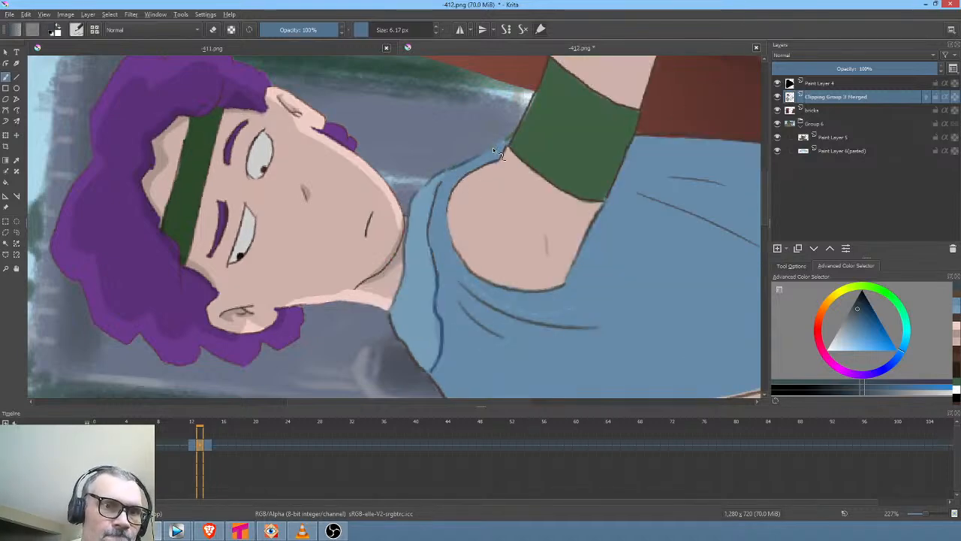
key("Left")
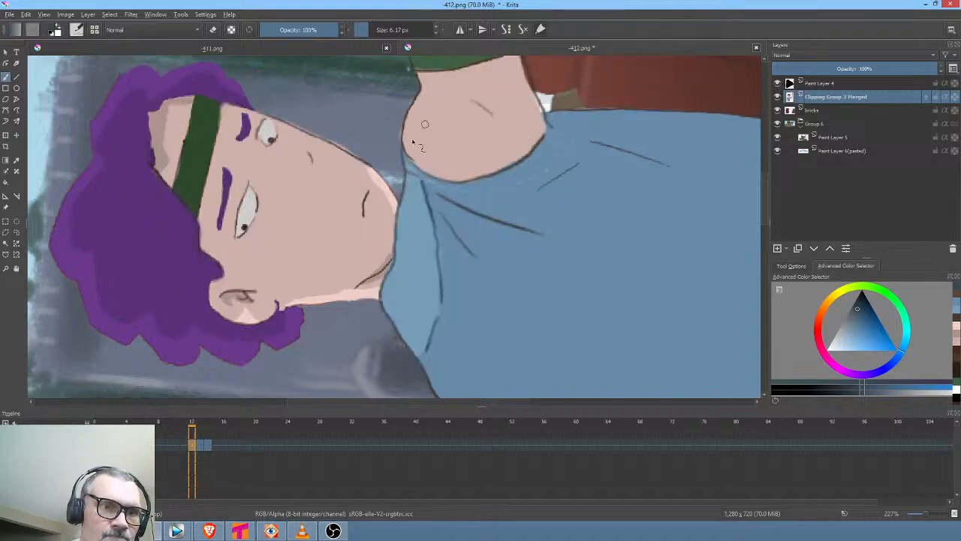
left_click(412, 174, "ctrl")
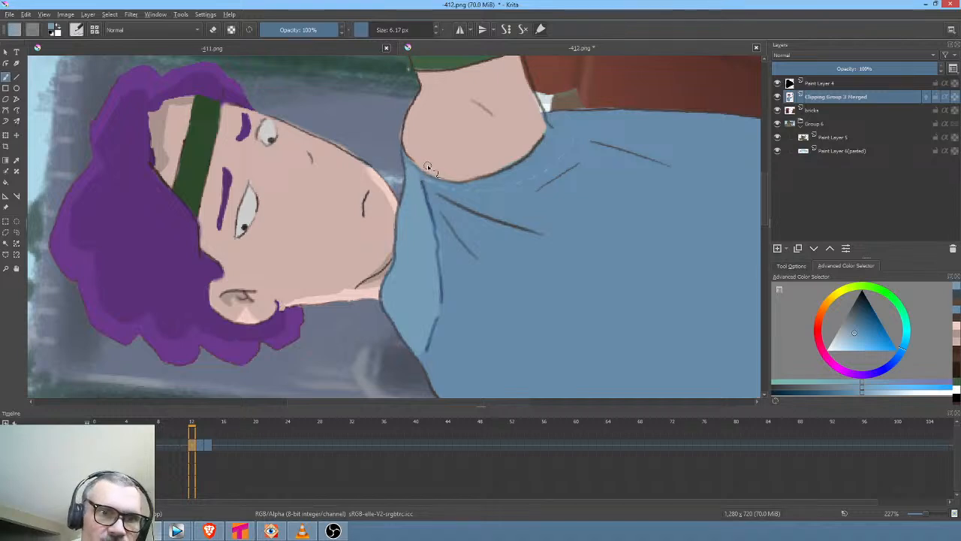
key("Left")
key("Left")
key("Left")
key("Left")
key("Left")
key("Left")
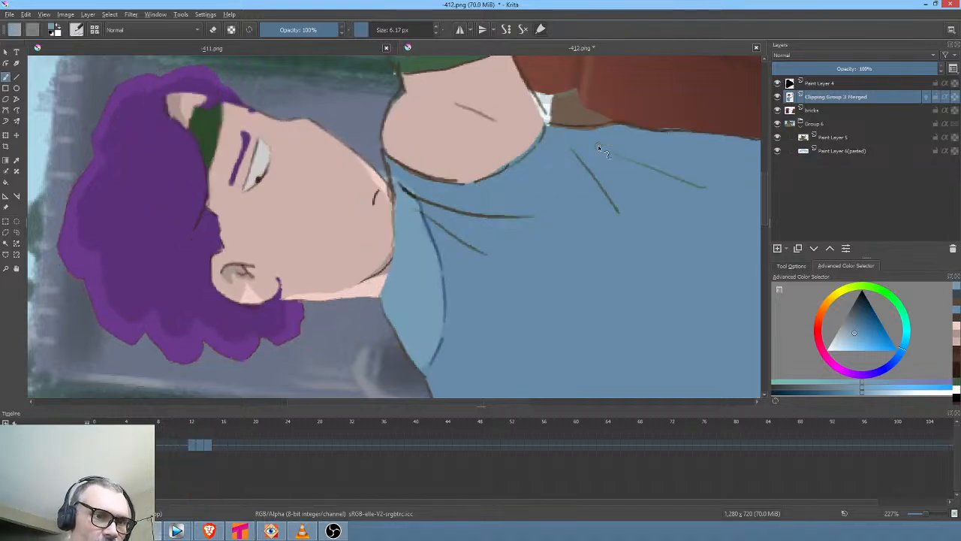
left_click_drag(394, 176, 404, 180)
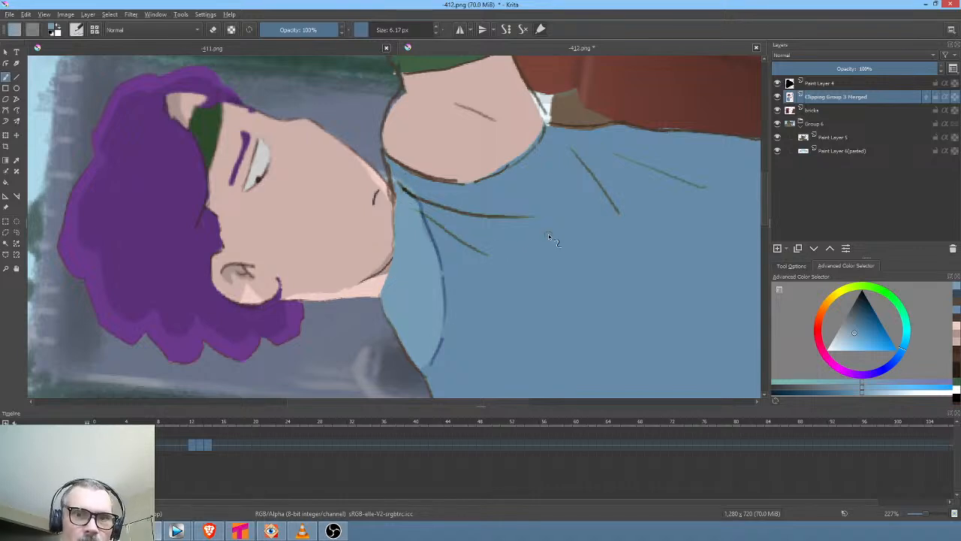
Choose a dark blue and ink the collar's upper edge from the shoulder to the neck on a new paint layer above the character
left_click_drag(873, 319, 861, 312)
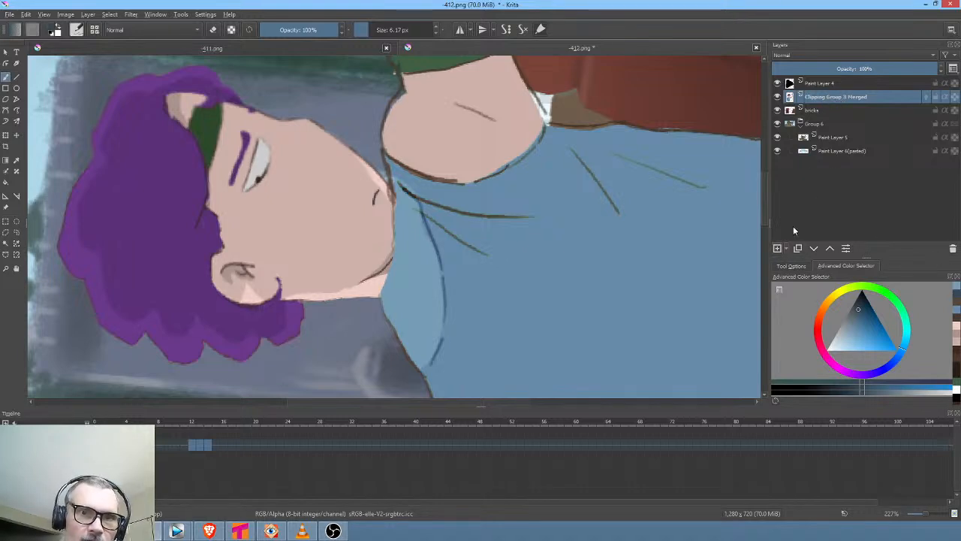
key("Insert")
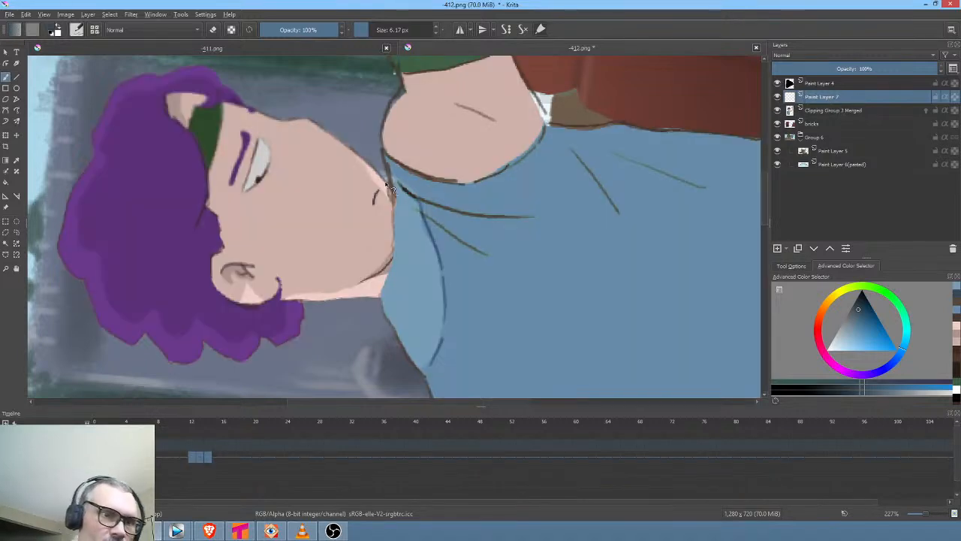
mouse_move(387, 184)
left_mouse_down()
mouse_move(402, 258)
mouse_move(394, 232)
mouse_move(380, 292)
left_mouse_up()
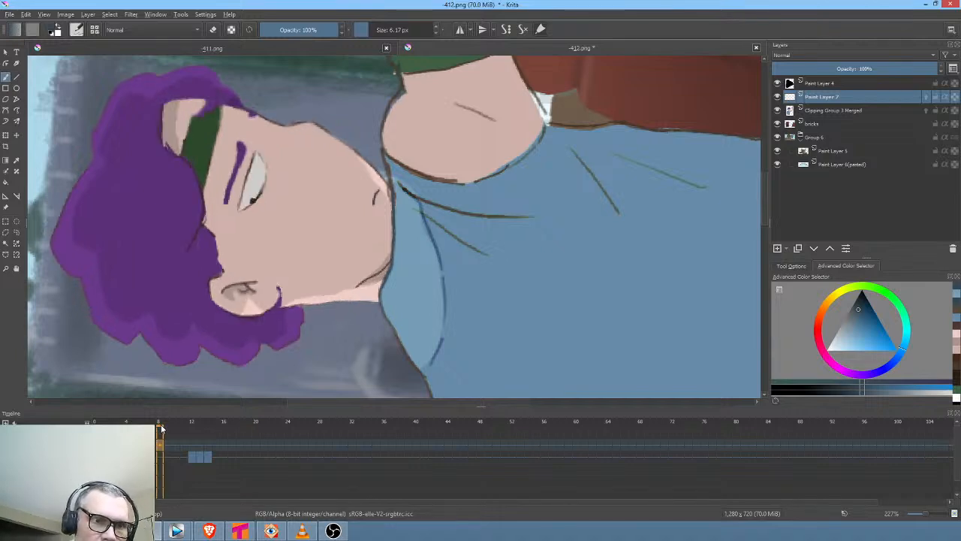
End the new collar line's hold with an empty keyframe at frame 12, and save the image as PNG along with a Krita copy
left_click(193, 432)
left_click_drag(196, 433, 190, 433)
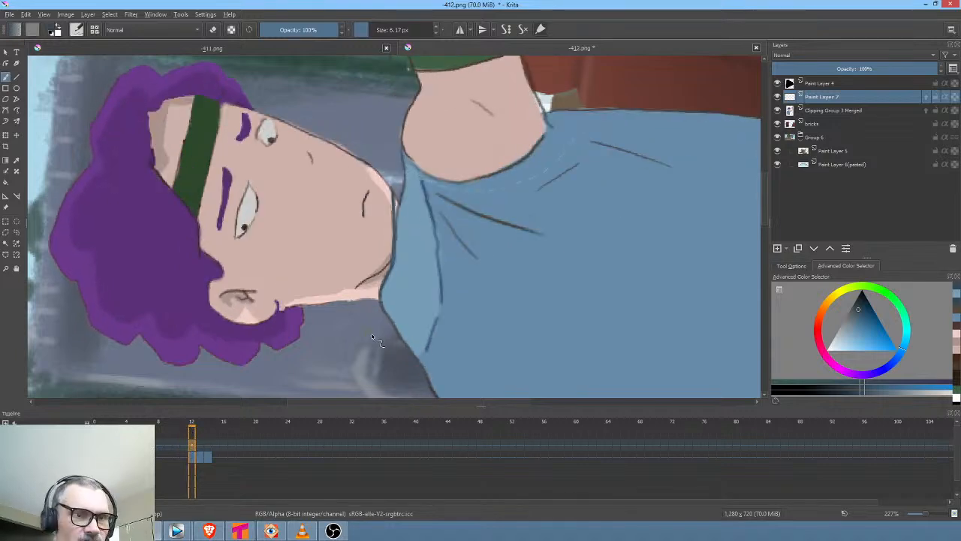
key("ctrl+z")
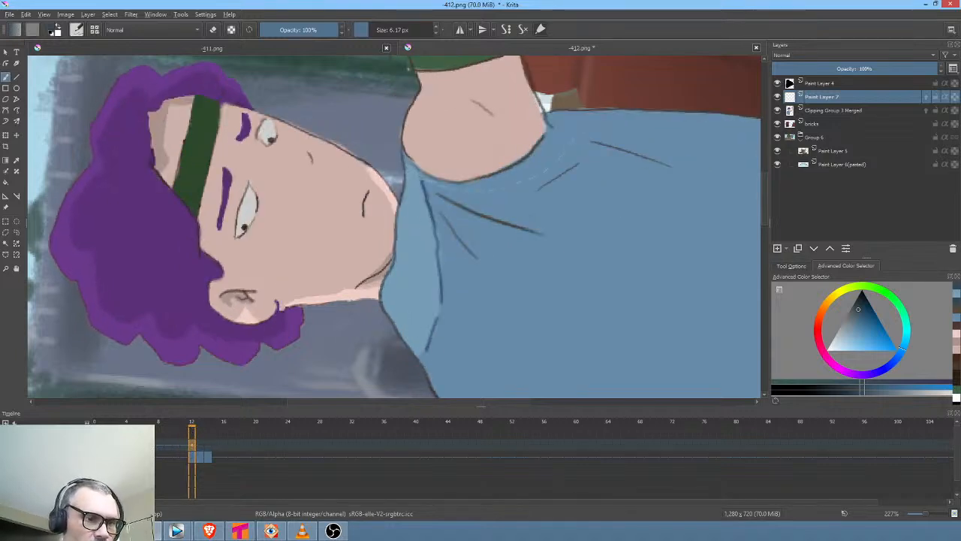
key("period")
left_click(159, 425)
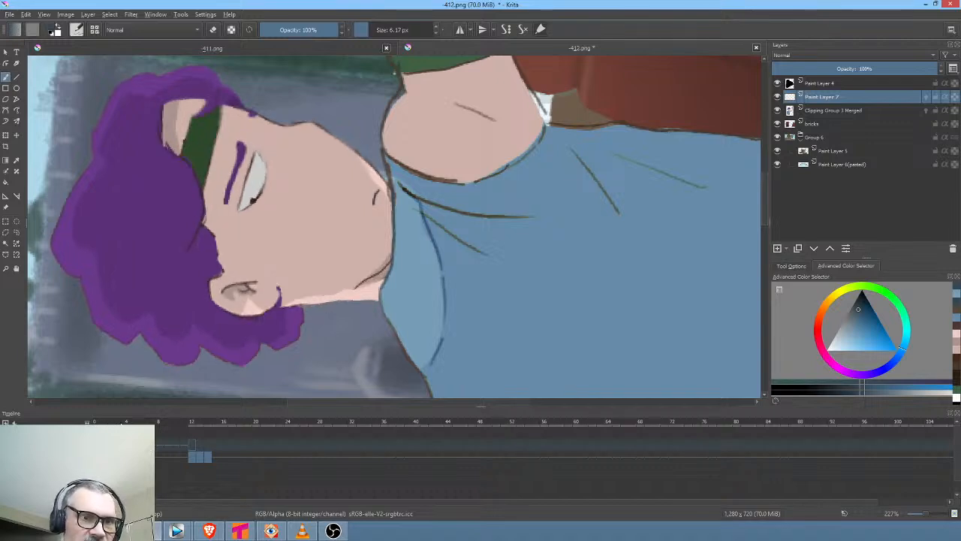
key("space")
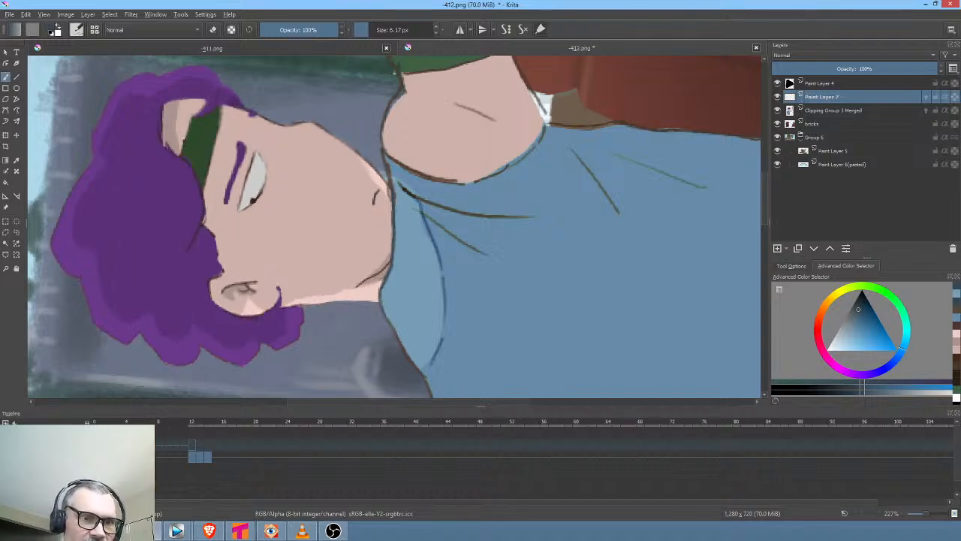
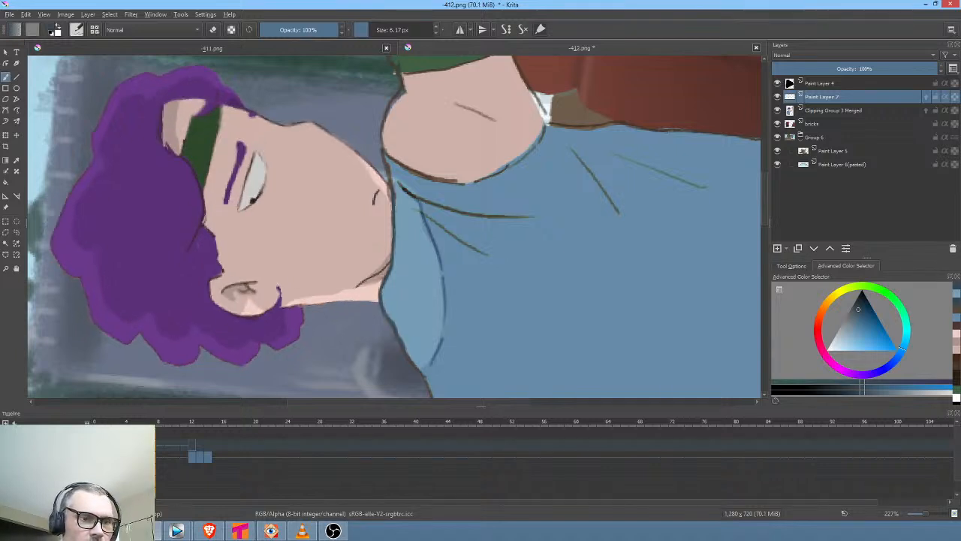
key("ctrl+s")
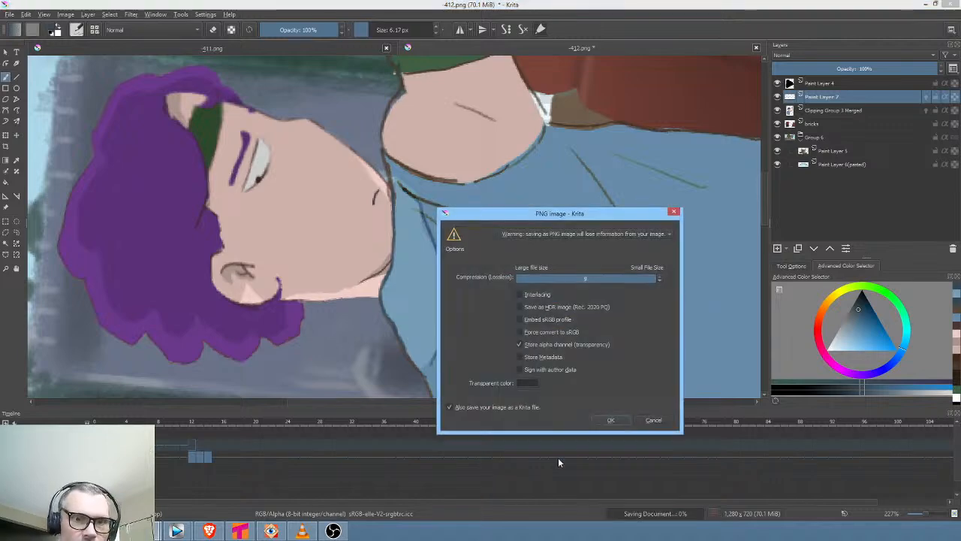
left_click(609, 419)
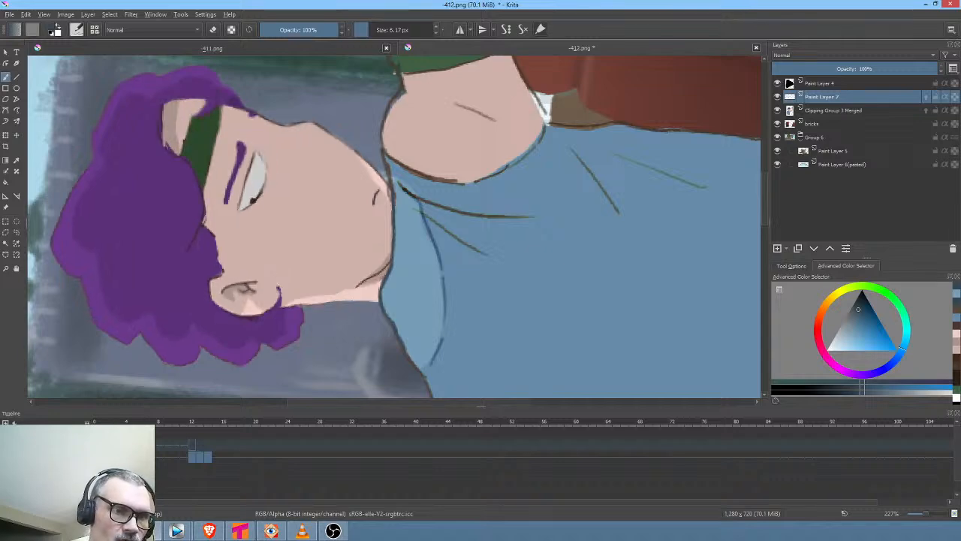
Review the character's collar at 100% zoom on frame 12 and the preceding frames
mouse_move(153, 436)
left_mouse_down()
mouse_move(226, 440)
mouse_move(194, 445)
left_mouse_up()
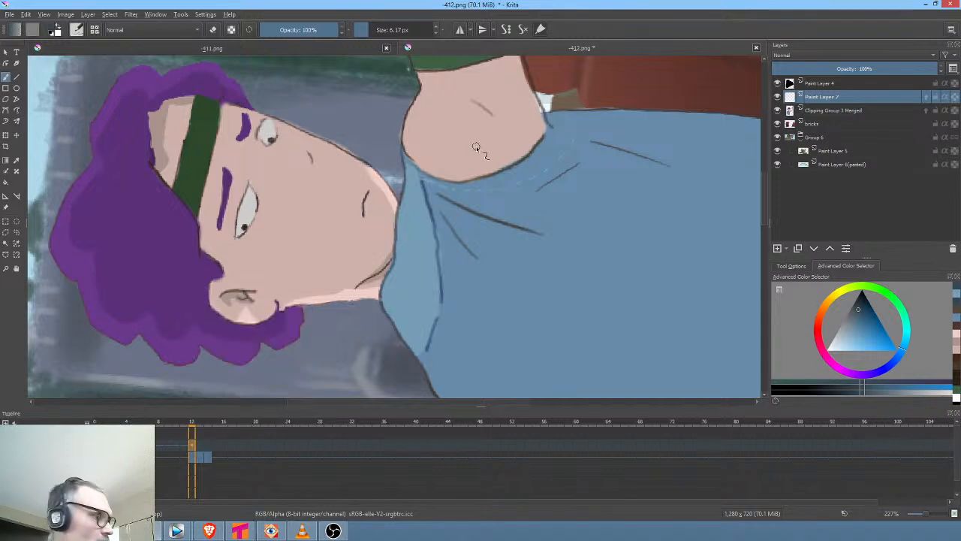
key("5")
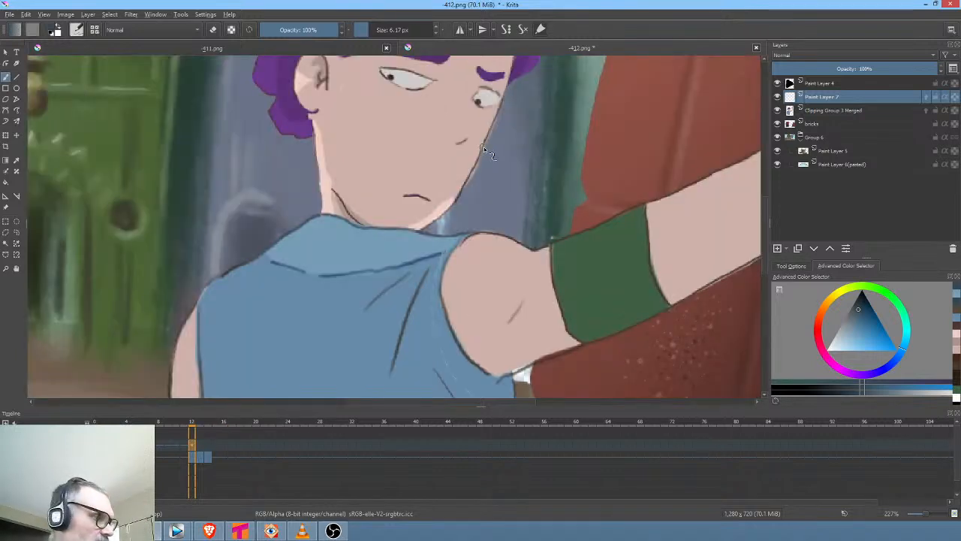
key("1")
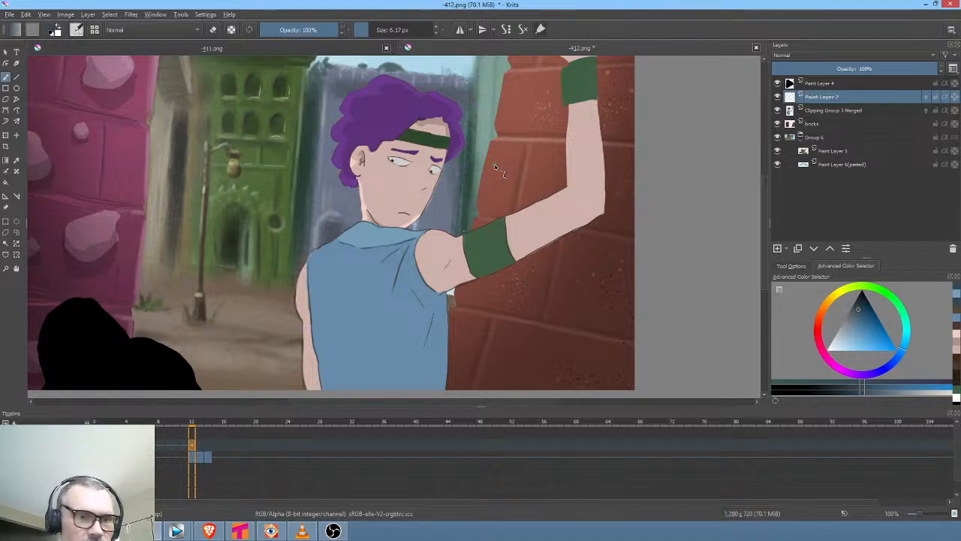
key("comma")
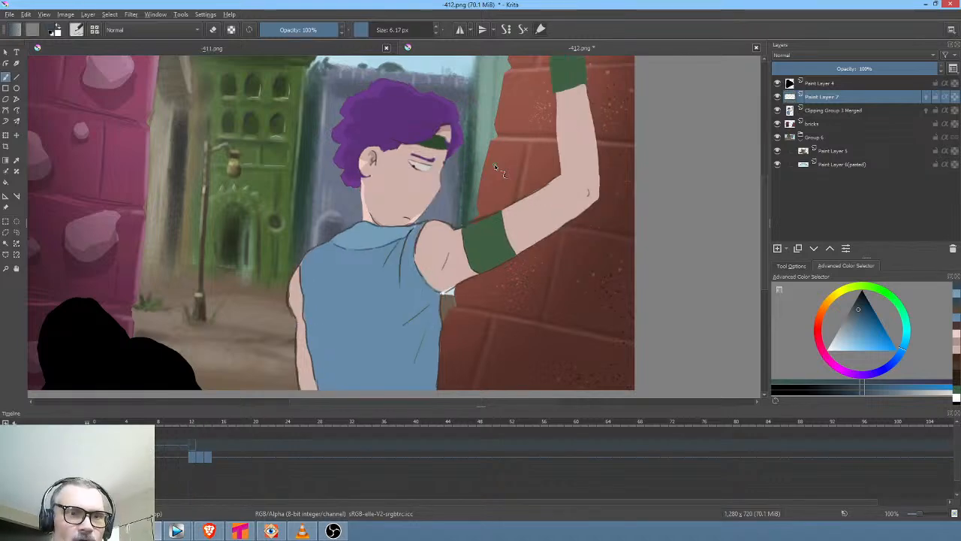
key("comma")
key("space")
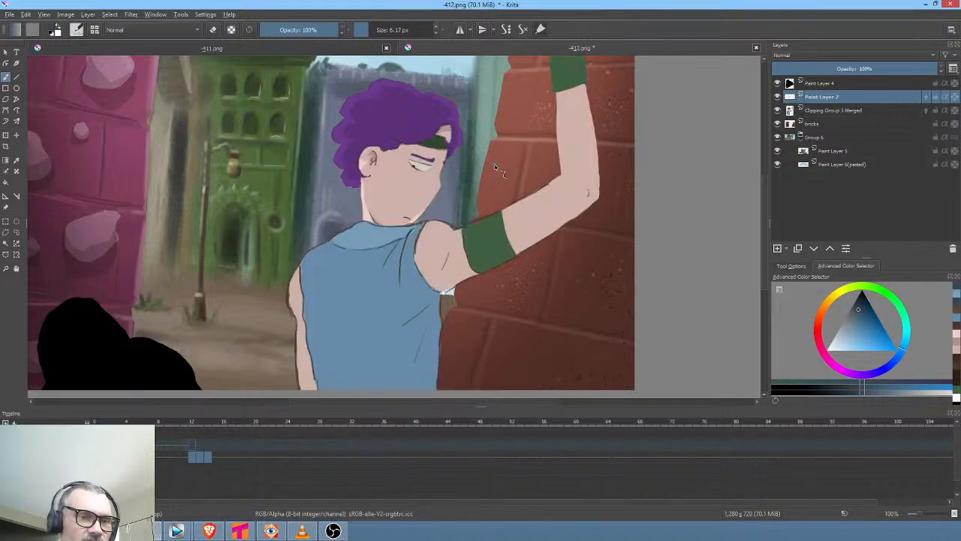
Merge Paint Layer 7 down into the character layer and rename the merged layer as wall
left_click(211, 460)
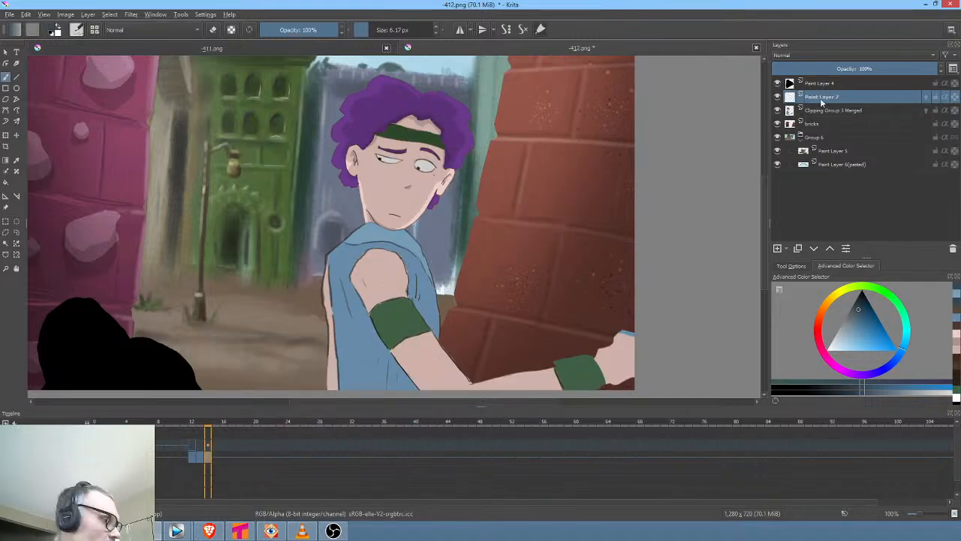
key("ctrl+e")
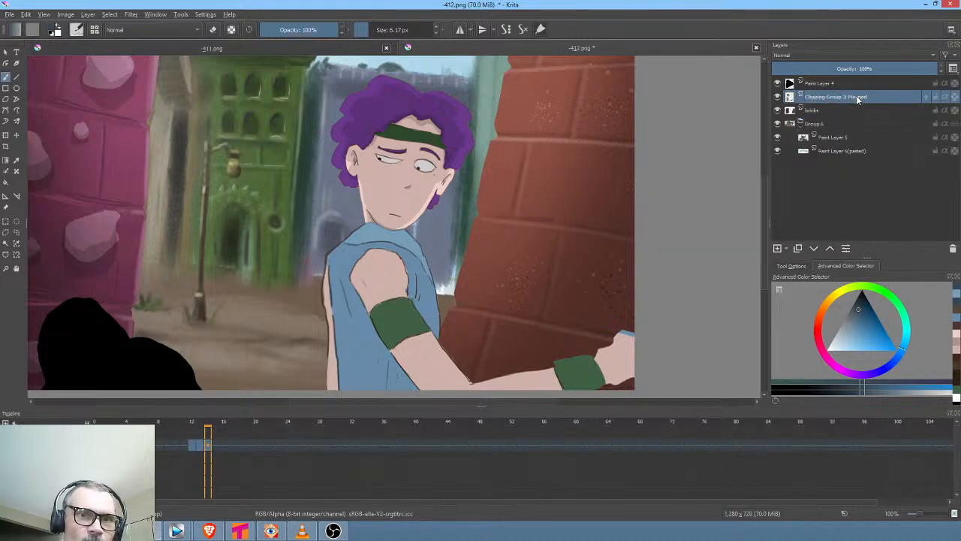
double_click(859, 100)
type("wall")
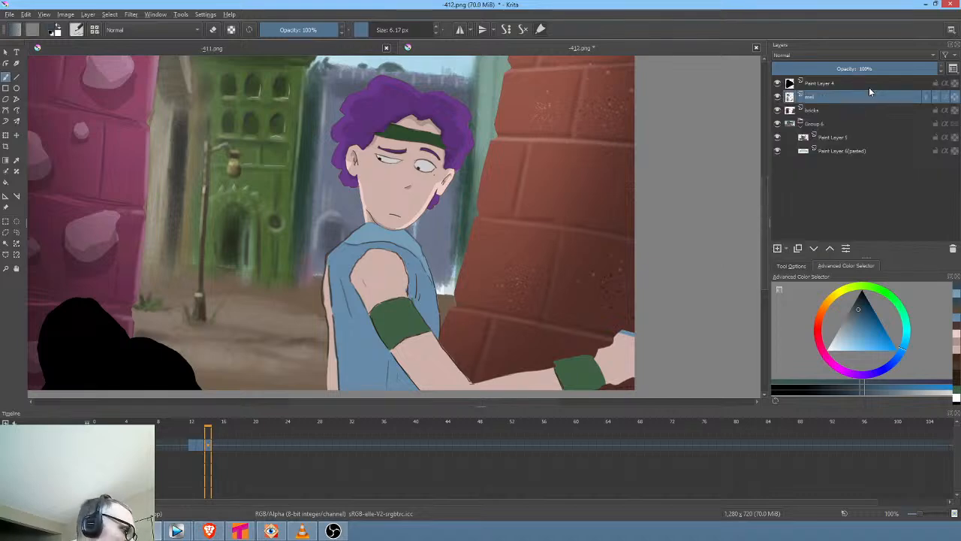
key("Return")
Save the merged image as PNG with the option to also keep a Krita file
key("ctrl+s")
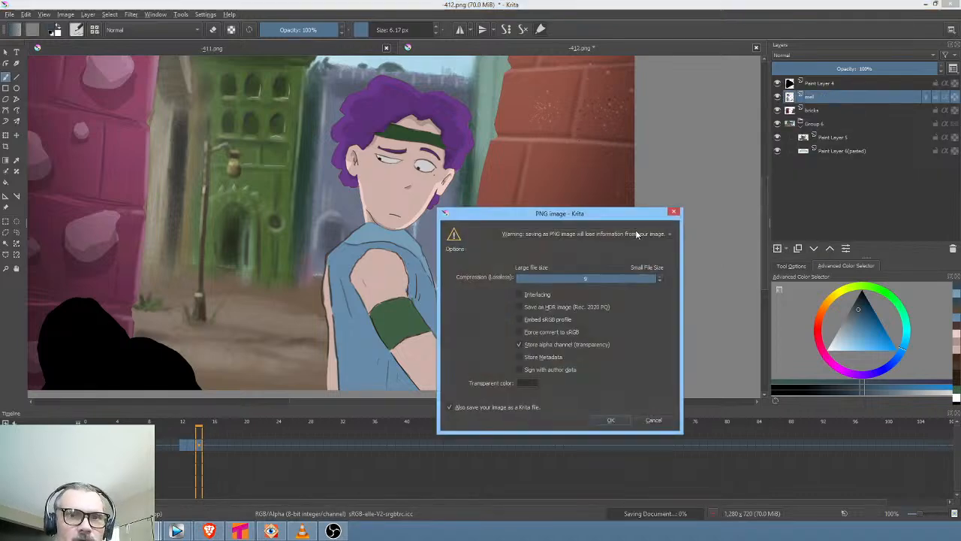
left_click(610, 418)
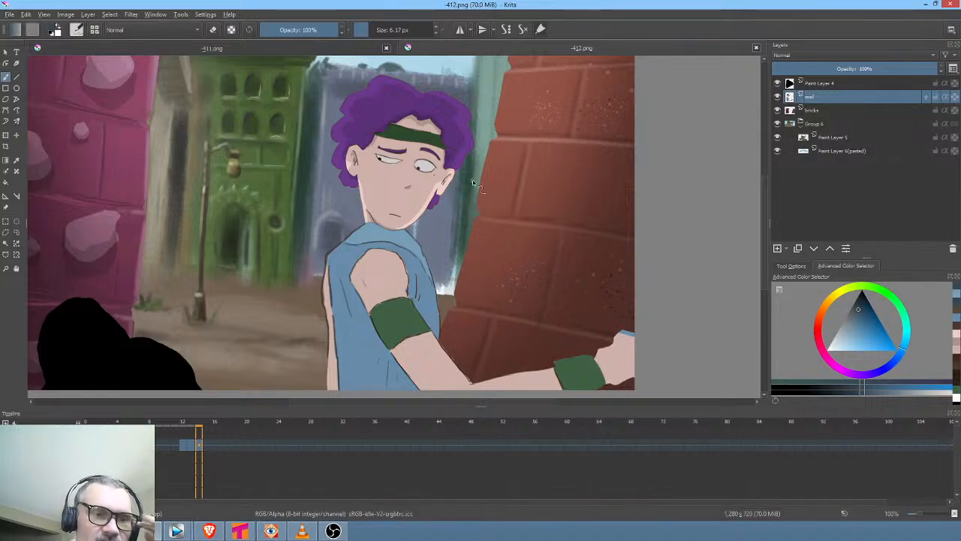
mouse_move(201, 425)
left_mouse_down()
mouse_move(43, 413)
mouse_move(252, 422)
mouse_move(62, 422)
mouse_move(222, 425)
mouse_move(150, 423)
mouse_move(213, 427)
mouse_move(160, 425)
mouse_move(199, 425)
left_mouse_up()
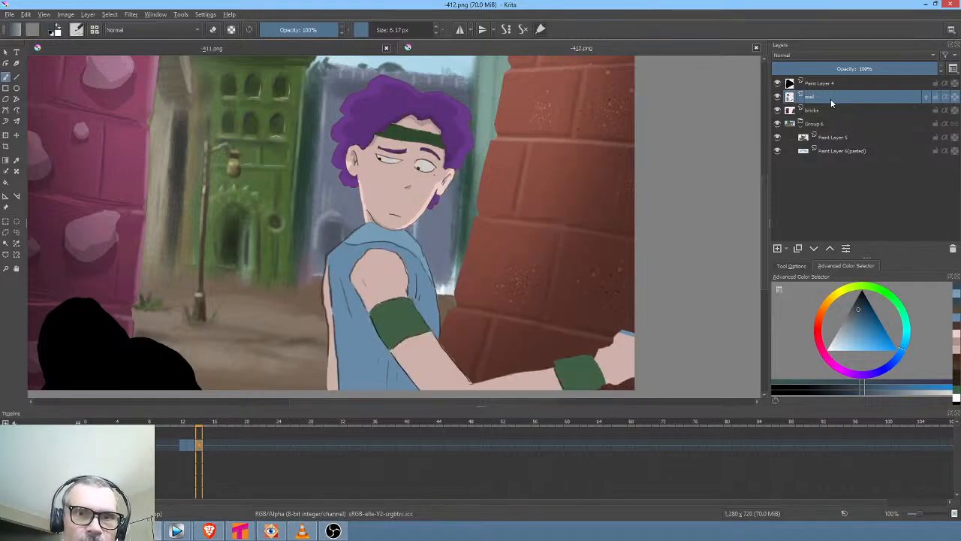
Paint over the blue patch at the edge of the character's fist with the sampled skin colour
left_click_drag(415, 272, 453, 203)
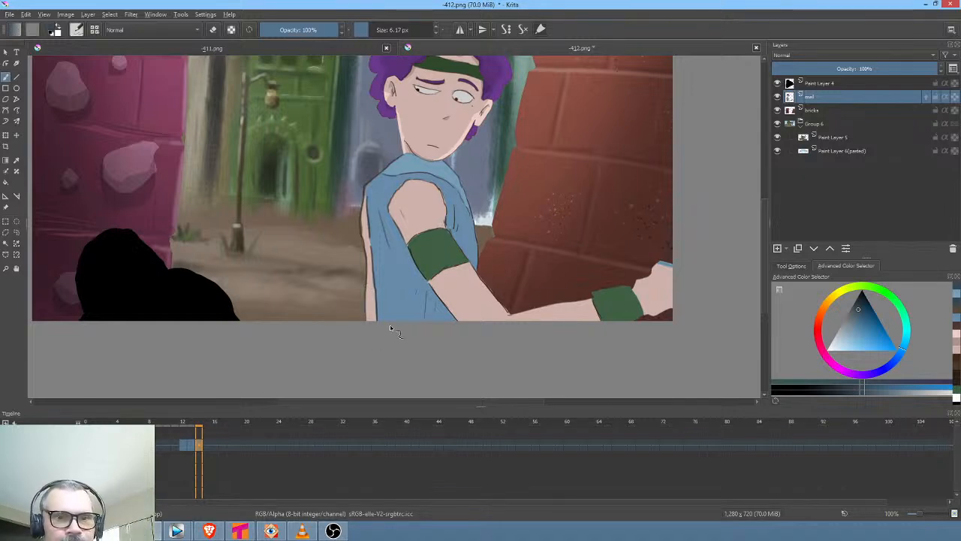
left_click(664, 282, "ctrl")
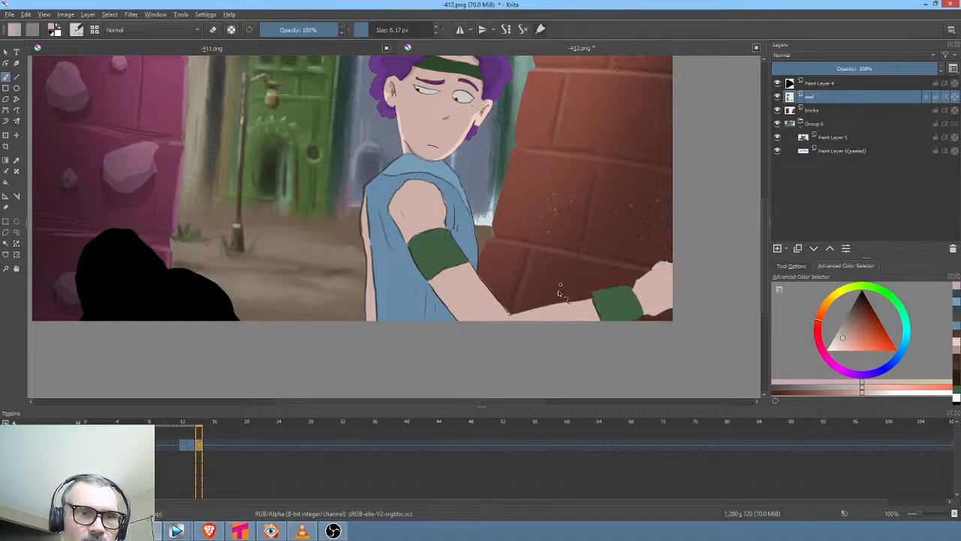
scroll(563, 297, "up", 2)
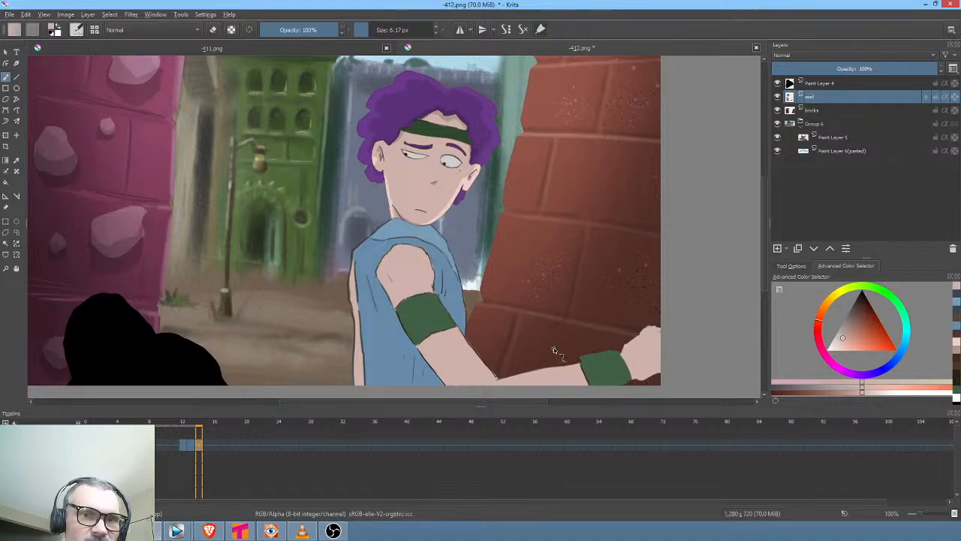
Group the mel character layer, add a paint layer above it inside the group, and set the painting colour to black
key("ctrl+g")
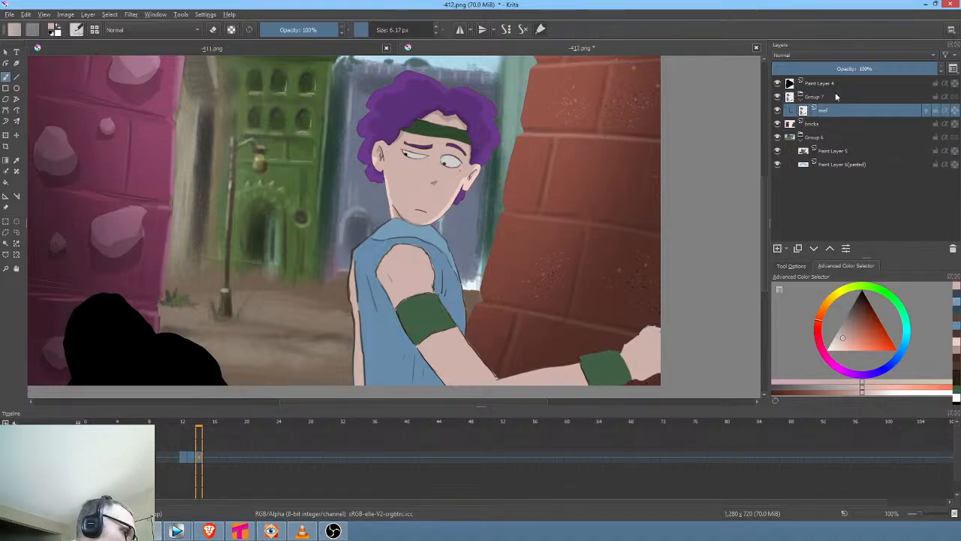
left_click(778, 250)
left_click(861, 300)
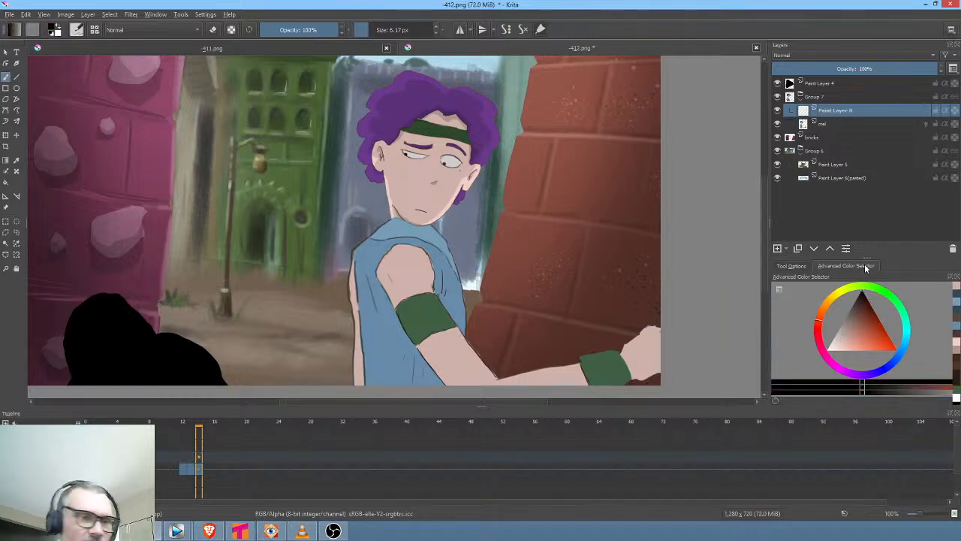
Draw filled black shadow shapes below the chin and over the raised arm's shoulder with the Freehand Path tool, continuing on frame 0
key("p")
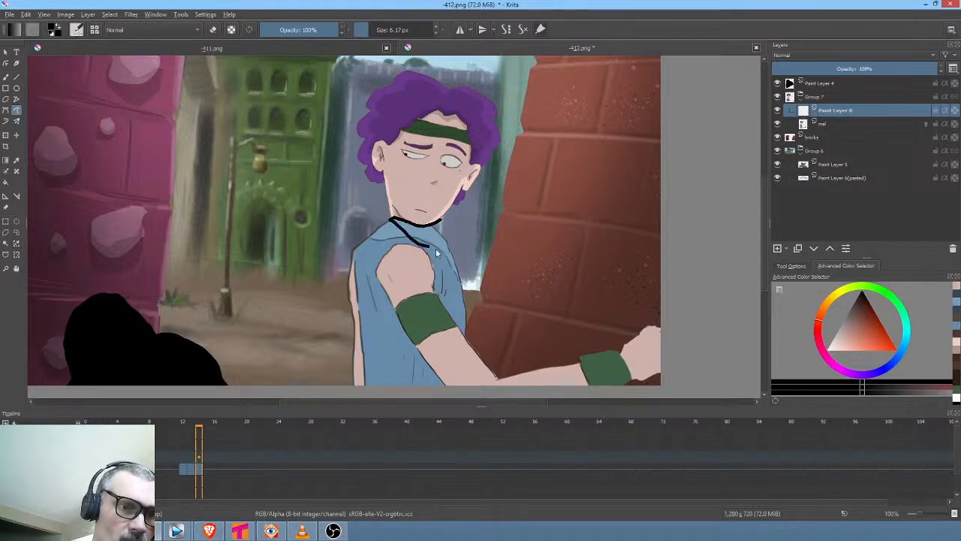
left_click_drag(436, 248, 464, 235)
left_click(85, 455)
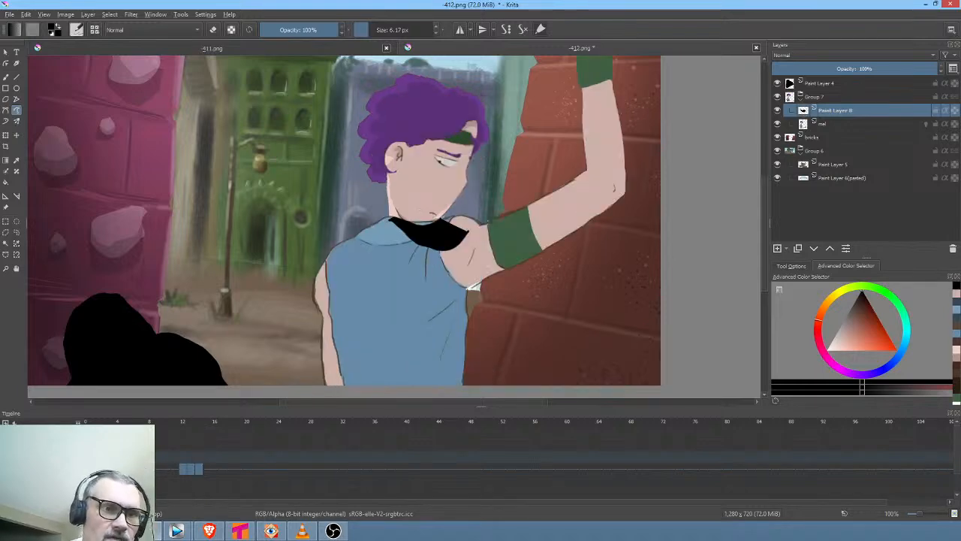
mouse_move(457, 218)
left_mouse_down()
mouse_move(383, 221)
mouse_move(451, 257)
mouse_move(494, 224)
mouse_move(465, 201)
mouse_move(488, 198)
left_mouse_up()
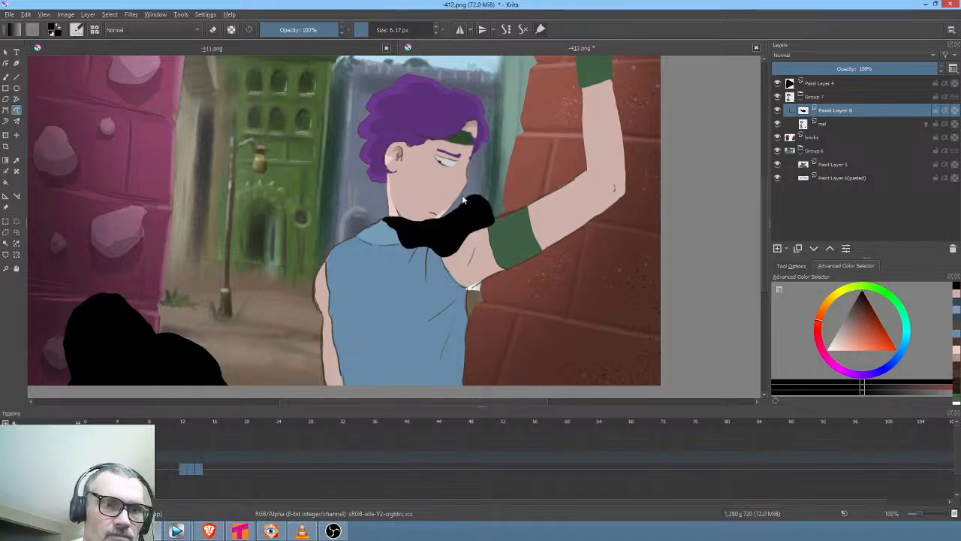
Turn on alpha inheritance for the shadow layer and lower its opacity to 11%
left_click(946, 110)
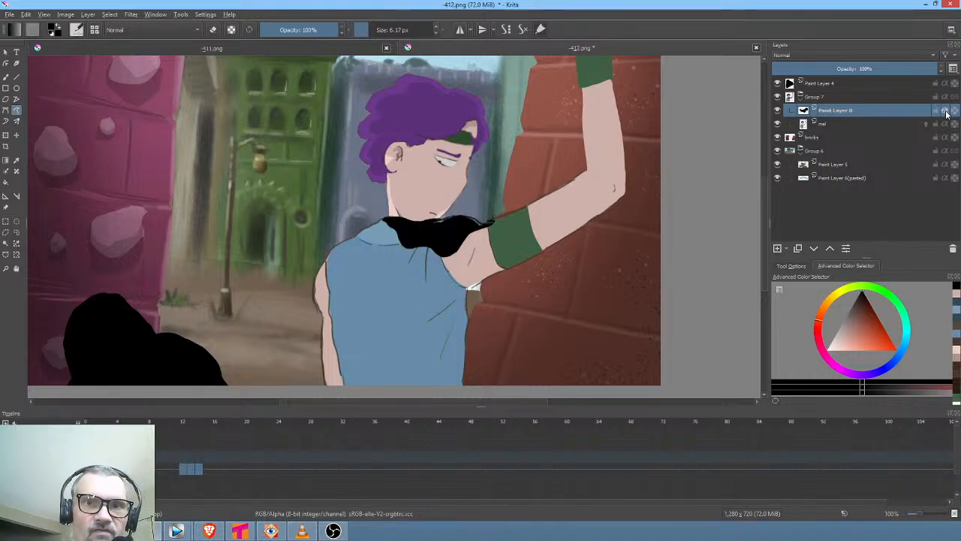
mouse_move(913, 69)
left_mouse_down()
mouse_move(776, 70)
mouse_move(798, 75)
left_mouse_up()
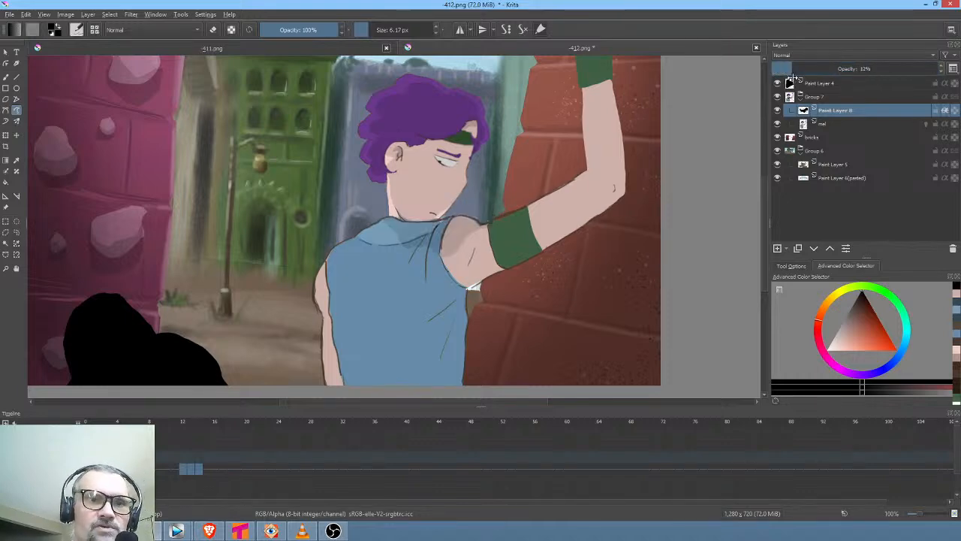
Draw a filled shadow shape along the raised arm from the wrist down to the shoulder
left_click_drag(612, 194, 542, 263)
mouse_move(568, 71)
left_mouse_down()
mouse_move(526, 55)
mouse_move(497, 125)
mouse_move(514, 244)
mouse_move(495, 268)
mouse_move(365, 343)
left_mouse_up()
left_click_drag(506, 416, 617, 66)
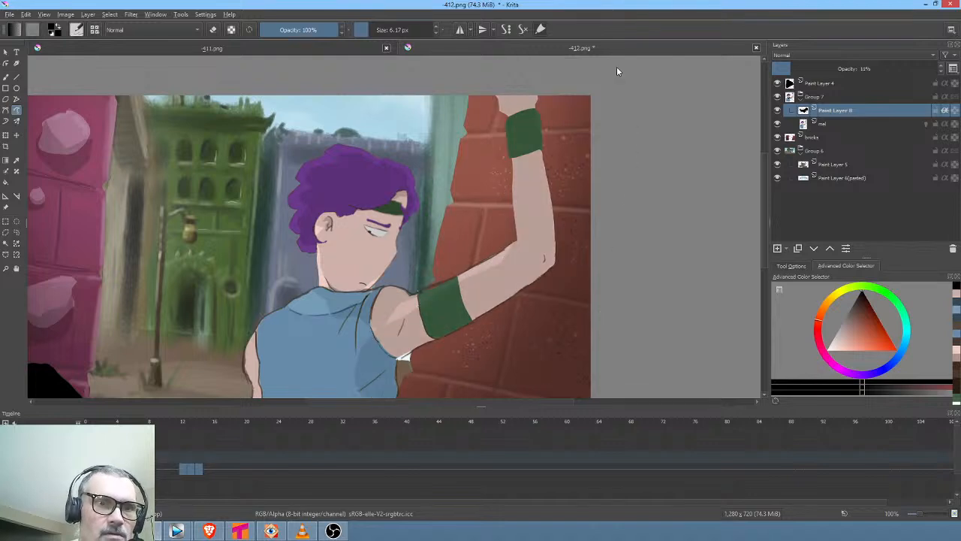
Extend the shadow over the upper arm, the shirt side below the raised arm, the lower shirt folds and the collar
left_click_drag(432, 331, 533, 208)
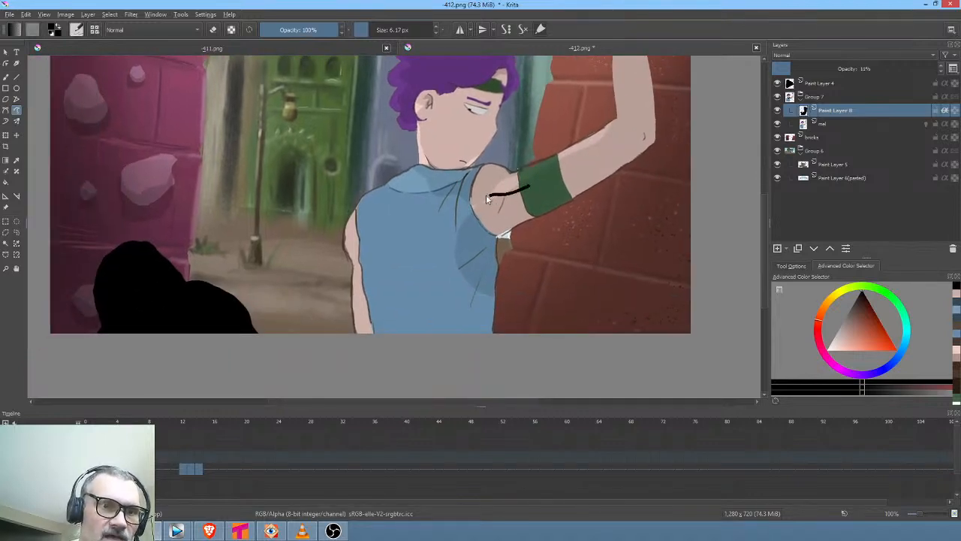
mouse_move(460, 207)
left_mouse_down()
mouse_move(448, 343)
mouse_move(518, 196)
left_mouse_up()
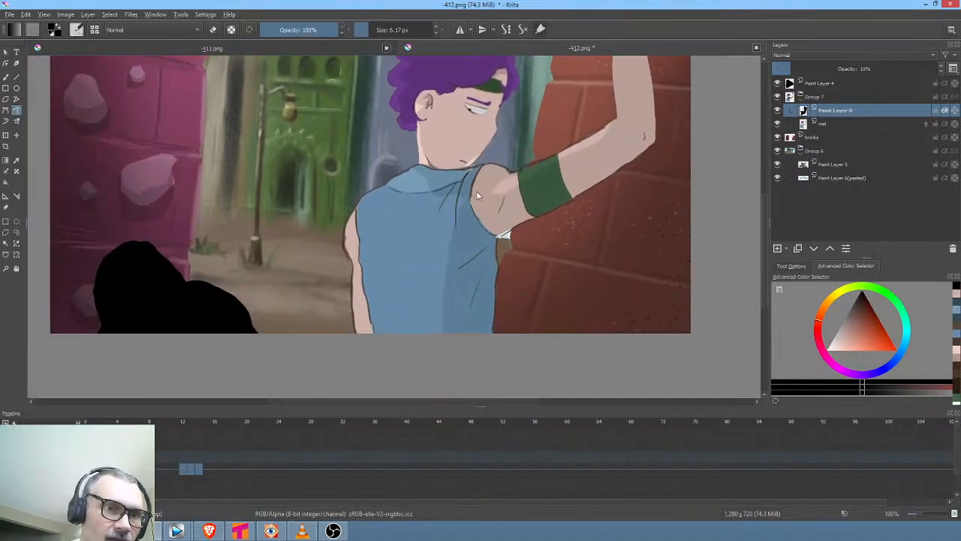
mouse_move(464, 216)
left_mouse_down()
mouse_move(423, 313)
mouse_move(447, 286)
mouse_move(421, 358)
mouse_move(481, 311)
left_mouse_up()
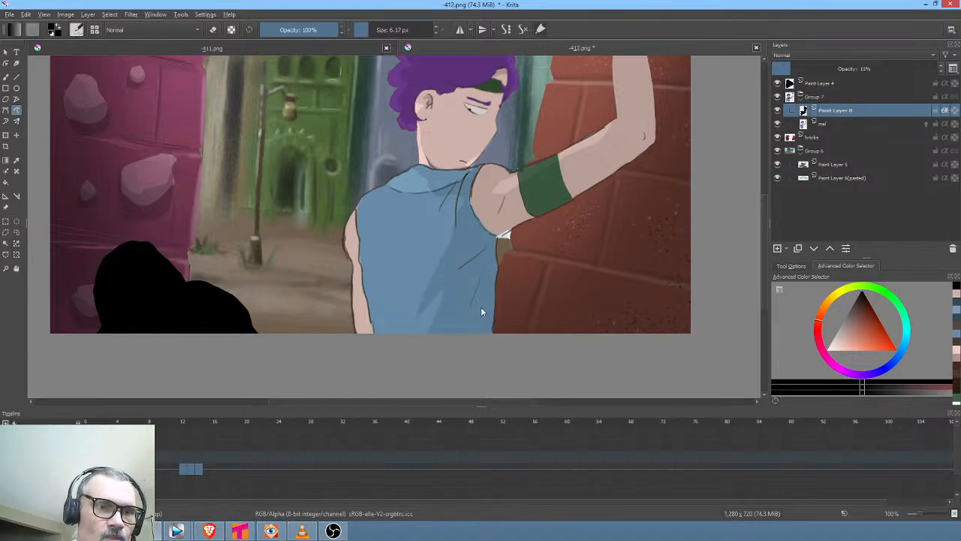
mouse_move(375, 337)
left_mouse_down()
mouse_move(360, 248)
mouse_move(373, 363)
left_mouse_up()
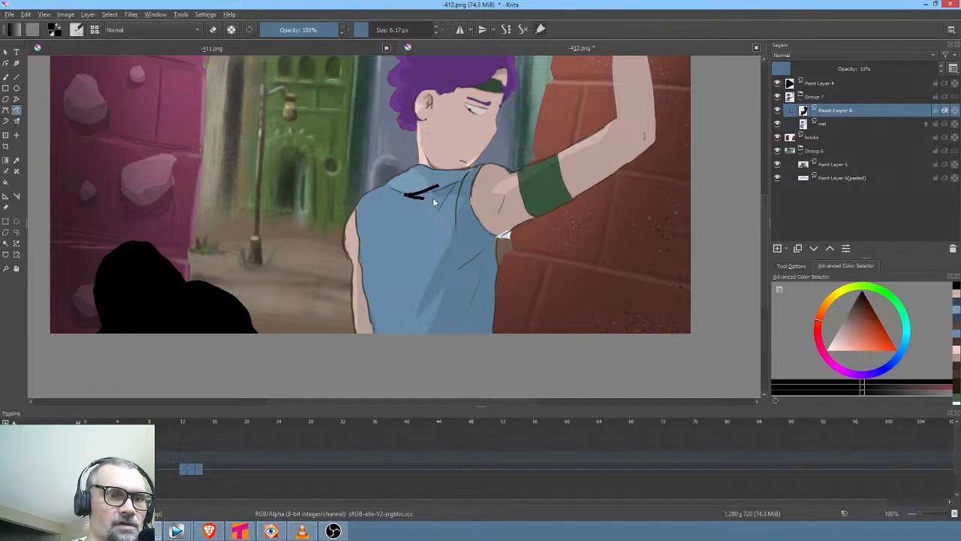
Compare the shading on the character's face, collar, shirt and raised arm across the neighbouring early frames
left_click_drag(557, 235, 507, 290)
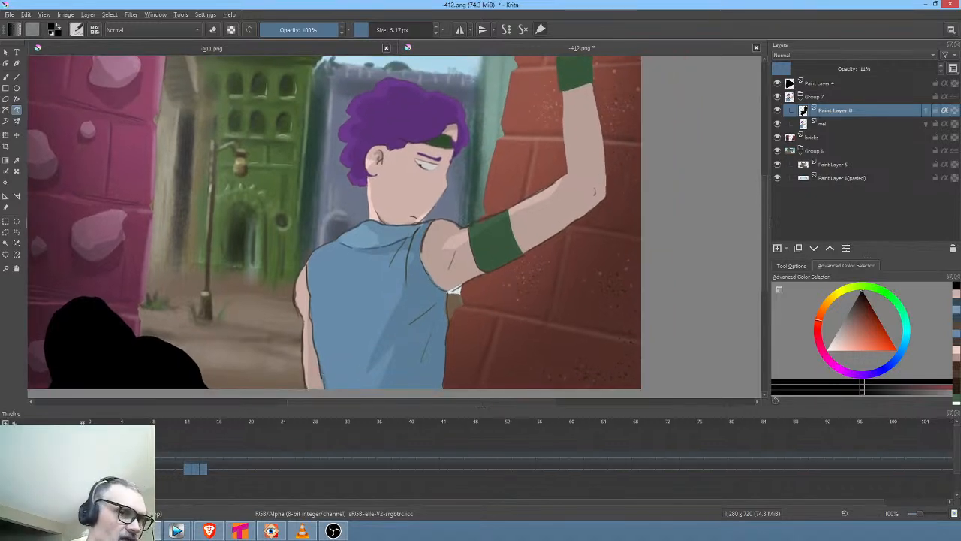
key("Right")
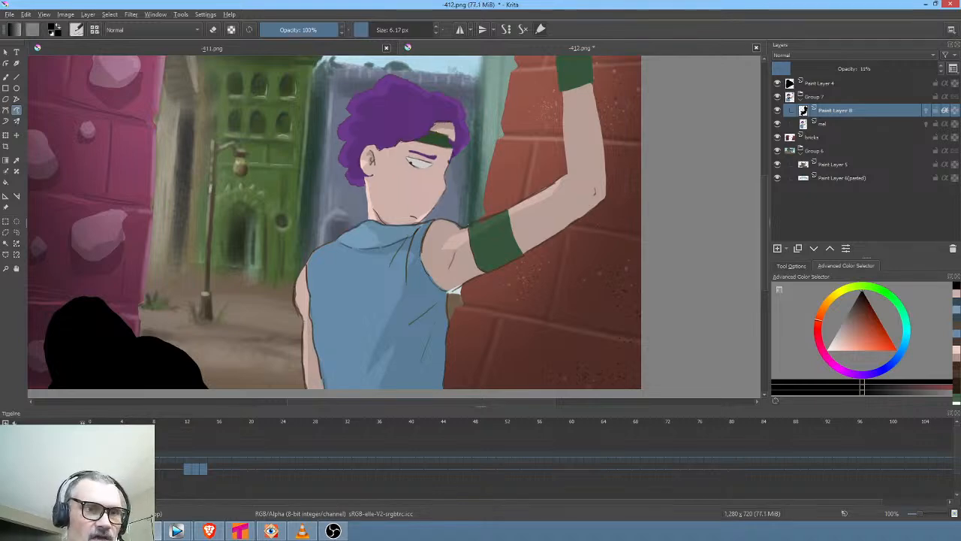
key("ctrl+shift+z")
key("ctrl+z")
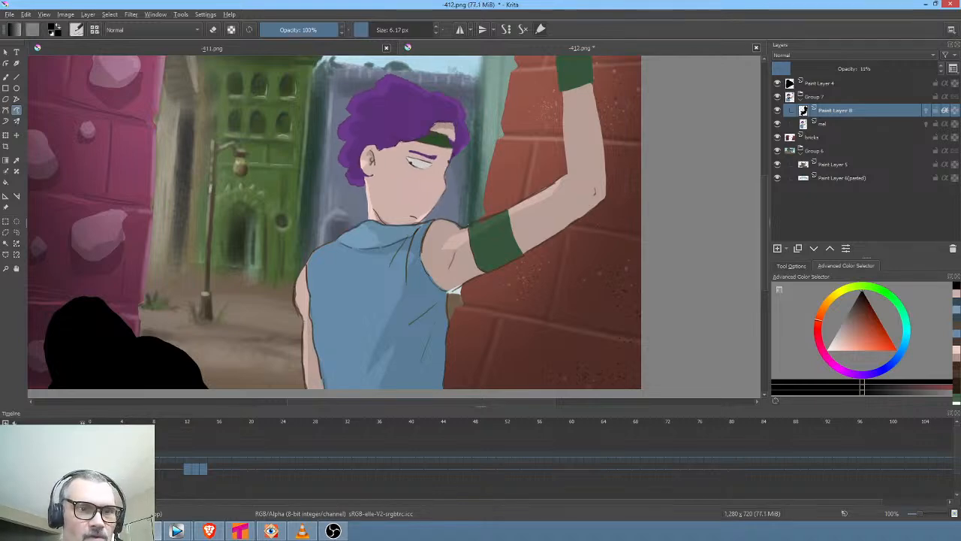
key("ctrl+shift+z")
key("ctrl+z")
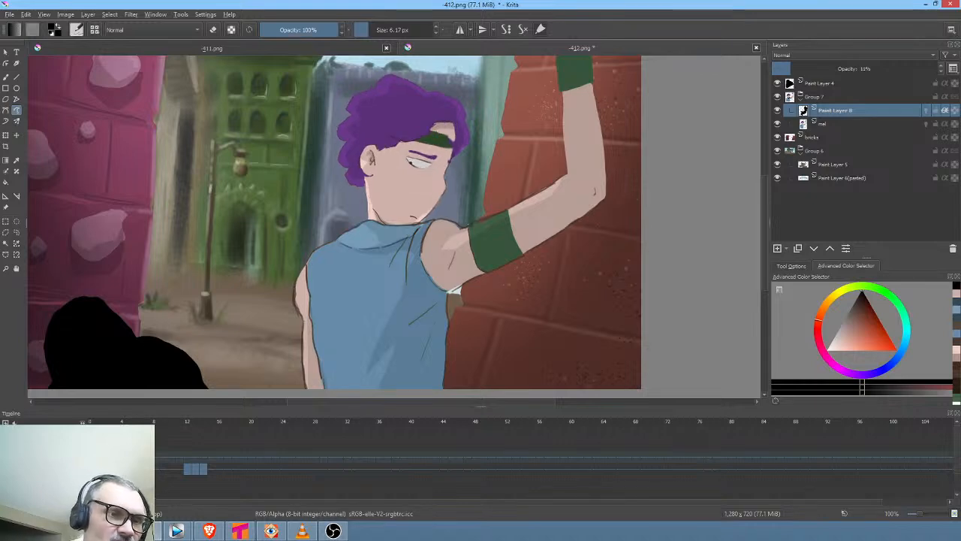
left_click_drag(370, 223, 374, 239)
key("ctrl+shift+z")
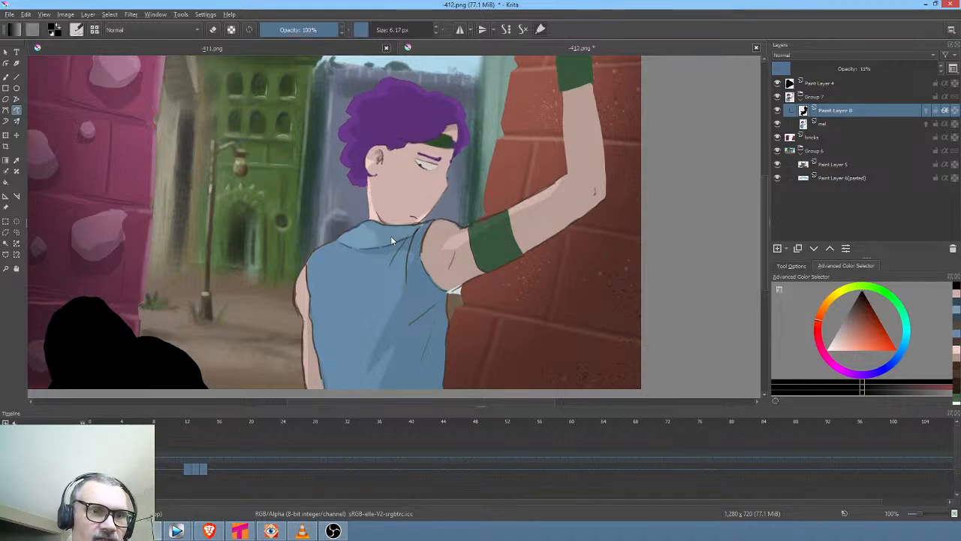
key("ctrl+z")
key("ctrl+shift+z")
key("ctrl+z")
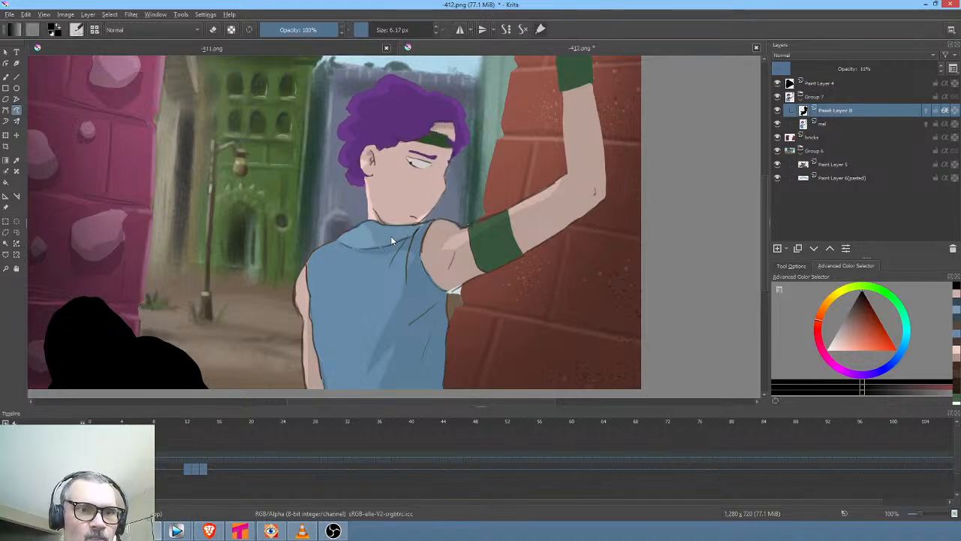
key("ctrl+z")
key("ctrl+shift+z")
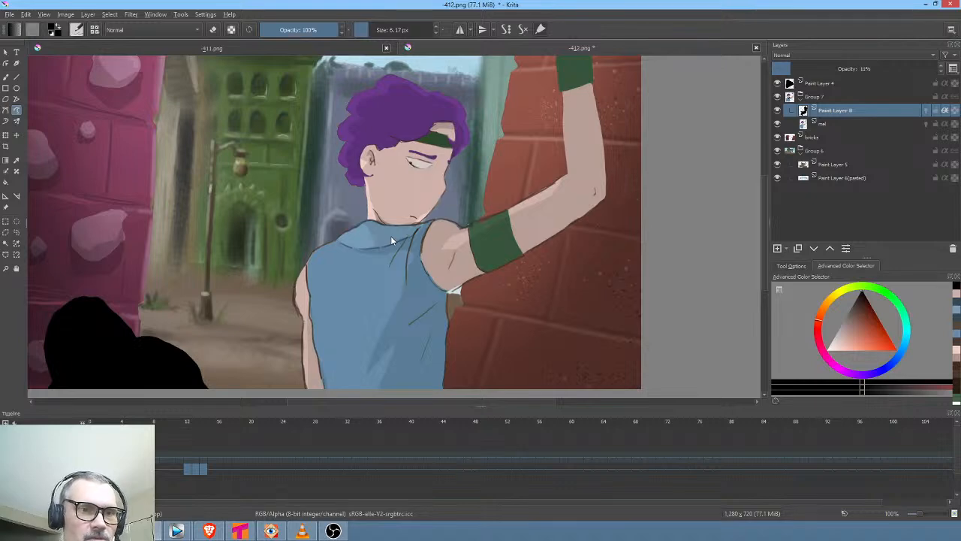
Adjust the shadow shapes on frame 12 to fit the upper arm, armband and shirt in that pose
key("space")
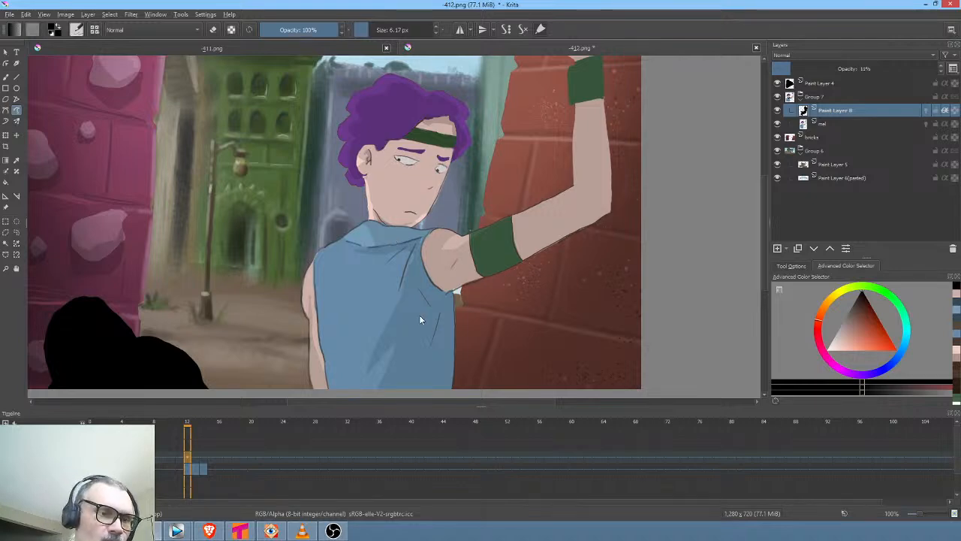
scroll(492, 301, "down", 1)
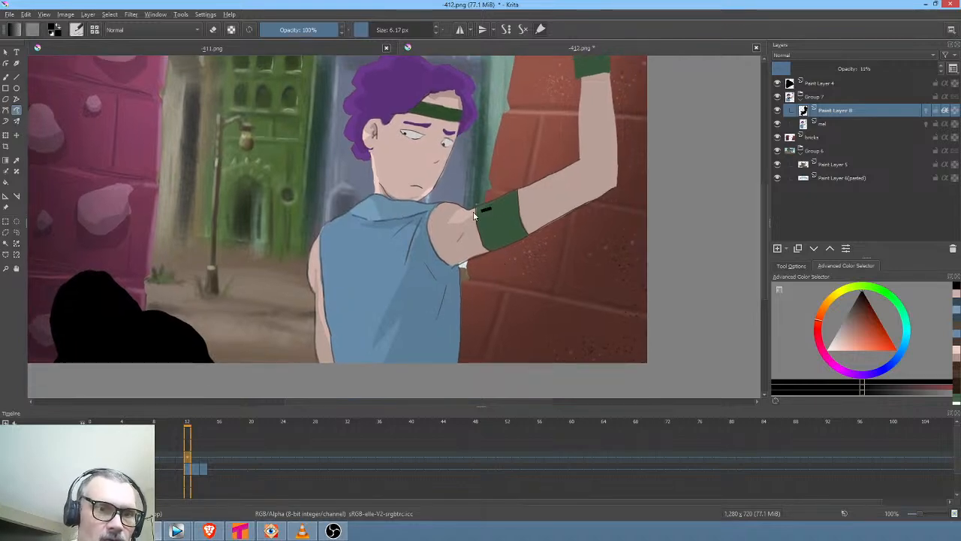
left_click_drag(474, 211, 477, 219)
left_click_drag(540, 256, 583, 226)
mouse_move(452, 222)
left_mouse_down()
mouse_move(398, 319)
mouse_move(445, 277)
mouse_move(423, 300)
mouse_move(441, 282)
mouse_move(419, 336)
left_mouse_up()
key("ctrl+z")
key("ctrl+z")
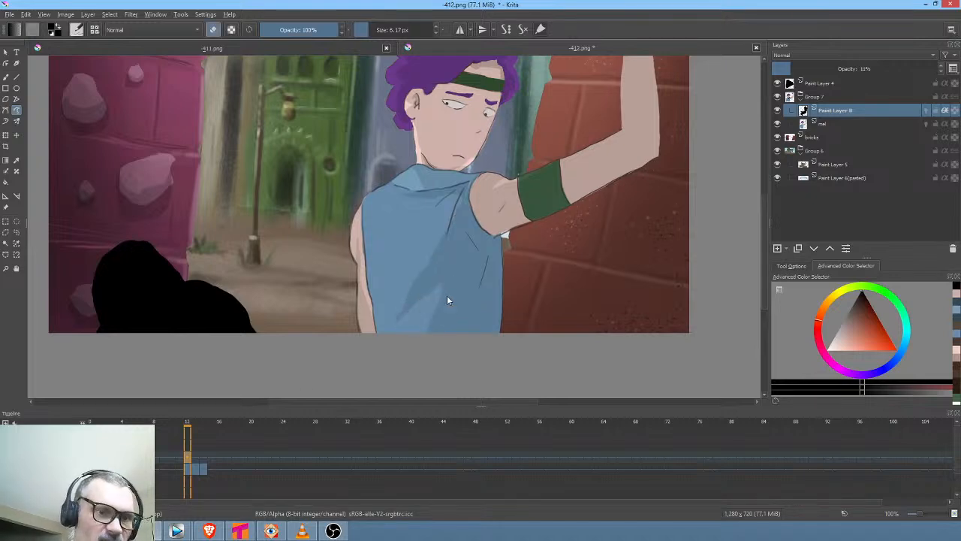
mouse_move(446, 280)
left_mouse_down()
mouse_move(418, 328)
mouse_move(452, 350)
left_mouse_up()
key("ctrl+z")
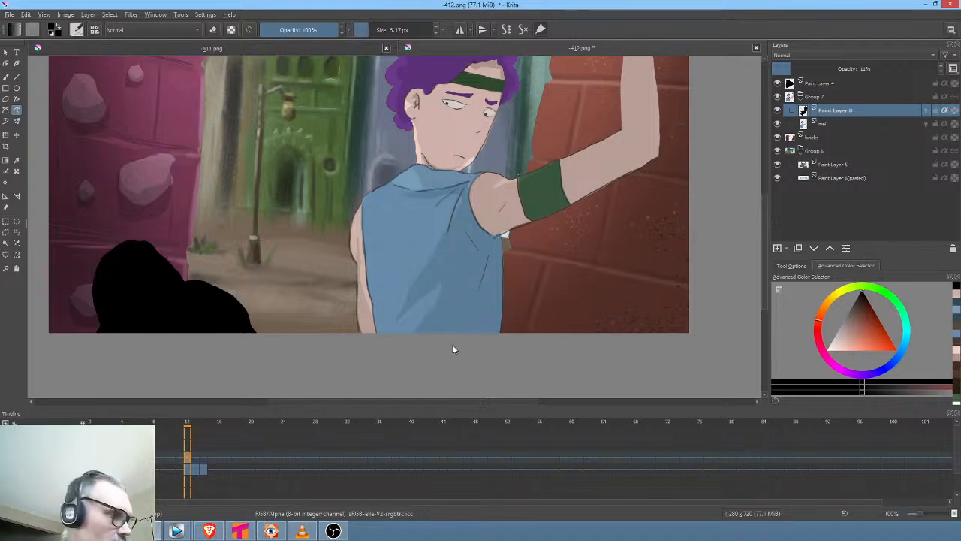
key("ctrl+z")
key("ctrl+z")
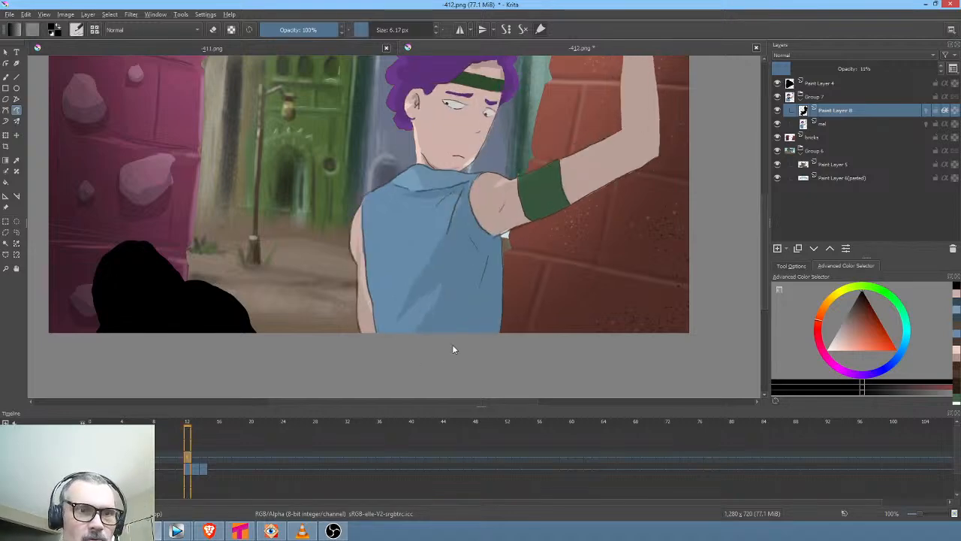
Reshape the shadow on frame 13, filling the shirt below the arm and the forearm and trimming the top of the shoulder
left_click(195, 455)
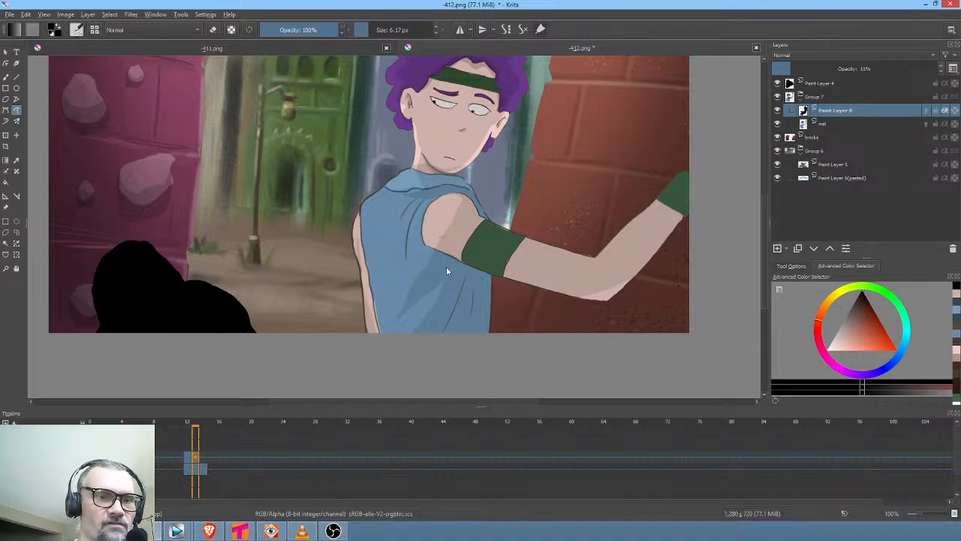
mouse_move(408, 235)
left_mouse_down()
mouse_move(416, 262)
mouse_move(388, 311)
mouse_move(483, 382)
left_mouse_up()
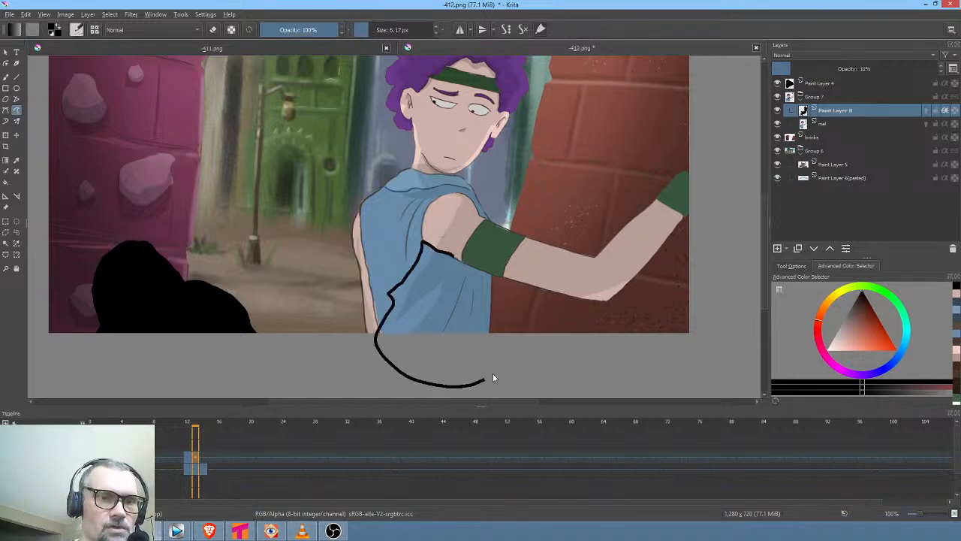
key("ctrl+z")
left_click_drag(644, 246, 624, 325)
key("ctrl+z")
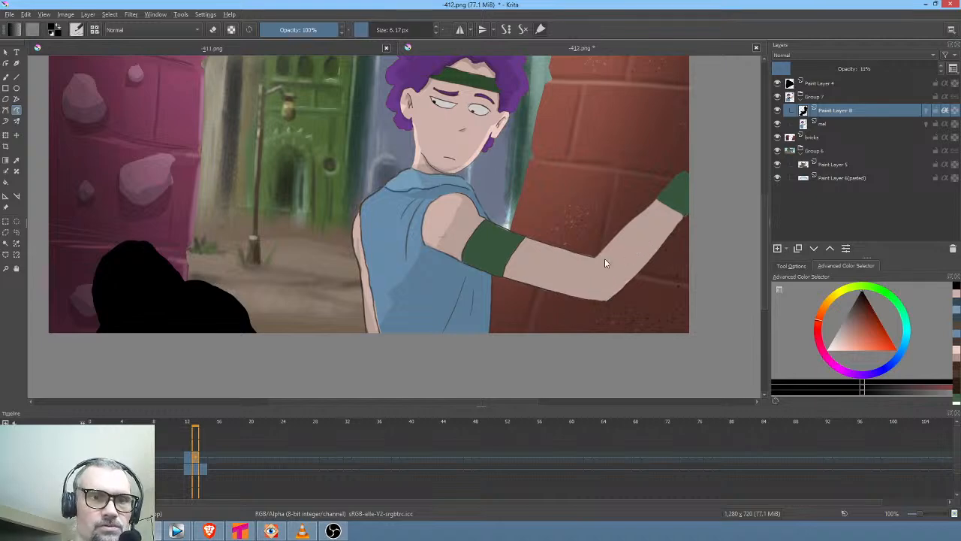
mouse_move(447, 202)
left_mouse_down()
mouse_move(432, 230)
mouse_move(452, 240)
mouse_move(470, 221)
mouse_move(470, 204)
mouse_move(455, 198)
mouse_move(451, 241)
mouse_move(415, 248)
left_mouse_up()
key("ctrl+z")
key("ctrl+z")
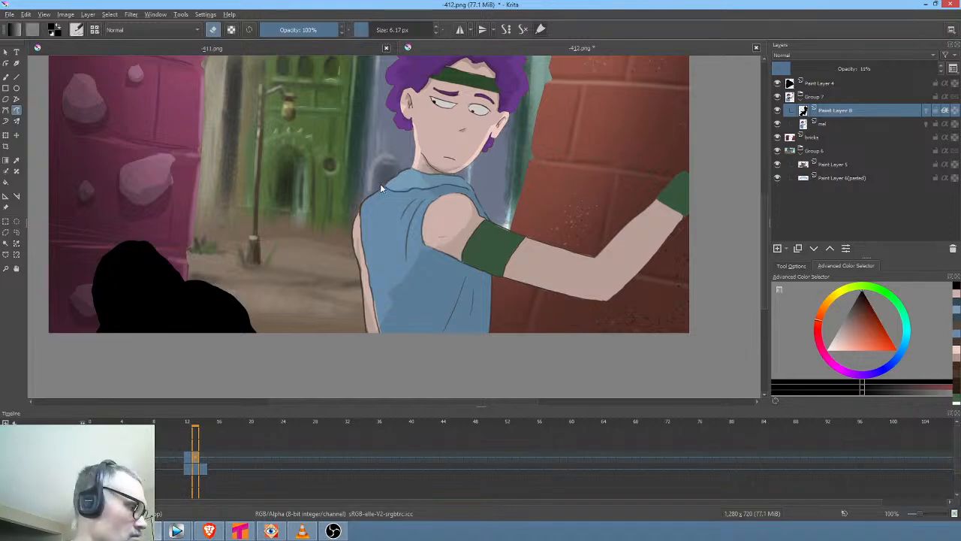
key("Left")
key("Right")
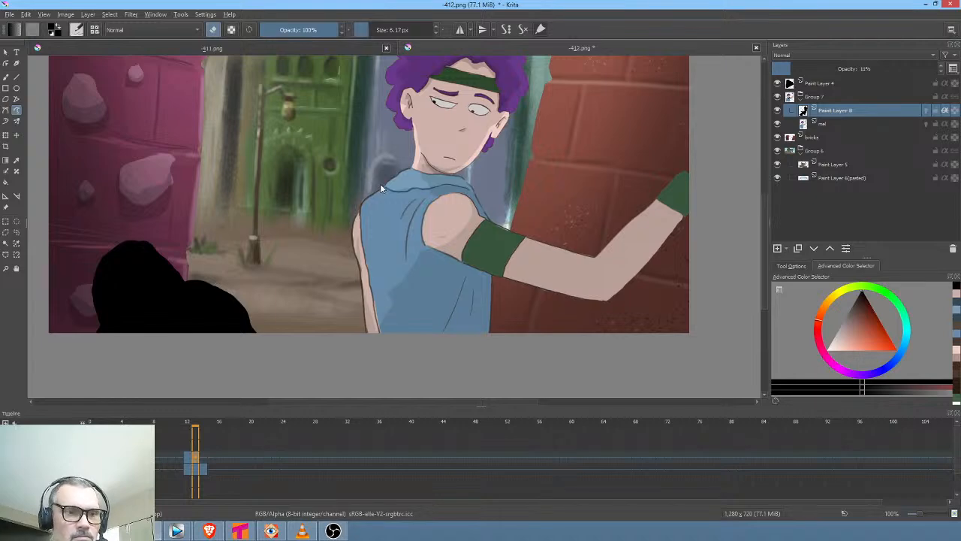
Fit the shadow on frame 14 to the shirt, the upper arm and shoulder, and the forearm, wristband and fist
key("Right")
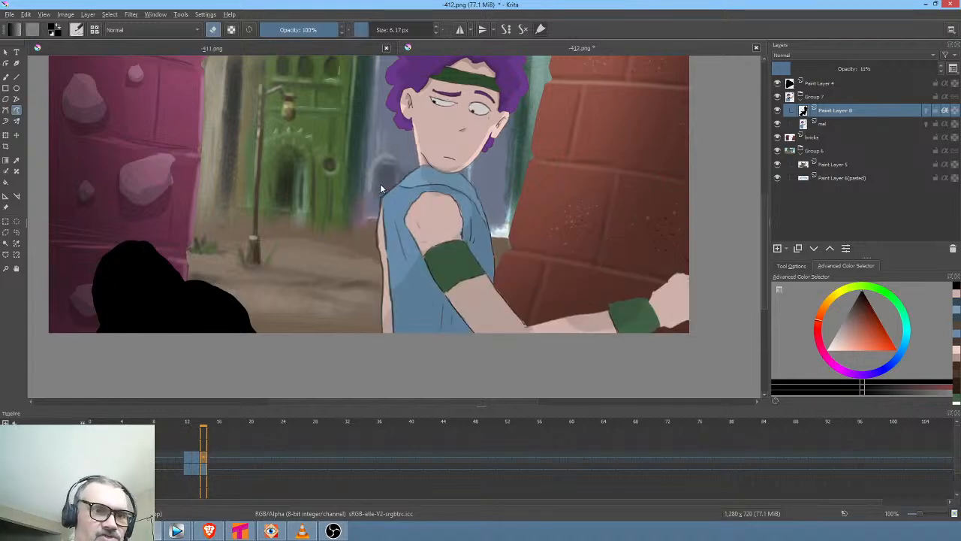
left_click_drag(411, 209, 417, 369)
key("ctrl+z")
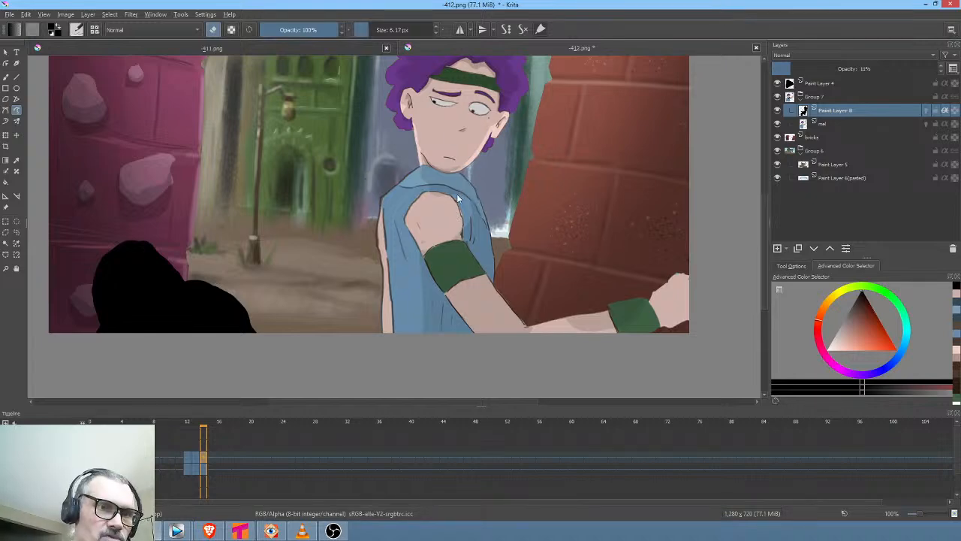
mouse_move(433, 193)
left_mouse_down()
mouse_move(452, 221)
mouse_move(441, 242)
mouse_move(465, 241)
left_mouse_up()
key("ctrl+z")
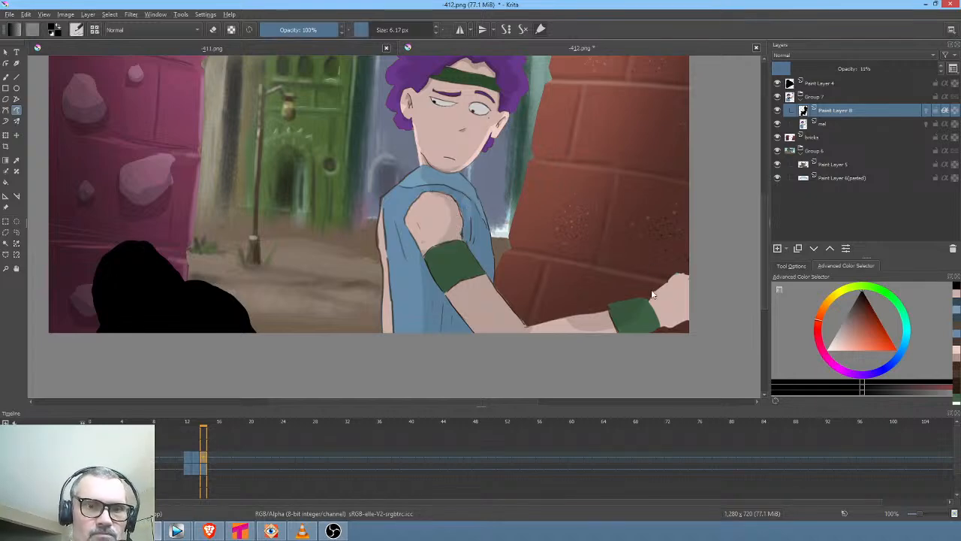
mouse_move(693, 266)
left_mouse_down()
mouse_move(564, 294)
mouse_move(692, 339)
left_mouse_up()
key("ctrl+z")
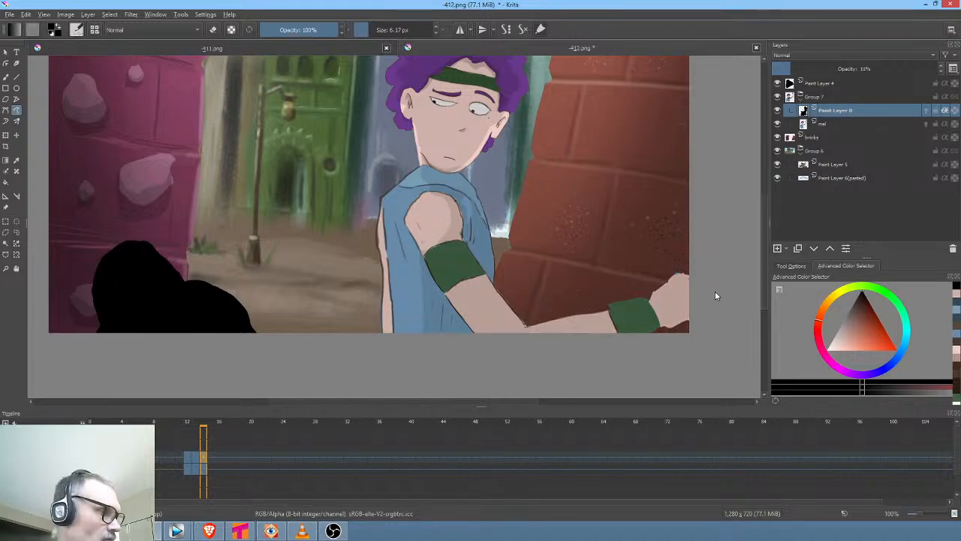
Erase light fold shapes into the shirt shadow below the outstretched arm on frame 13
key("space")
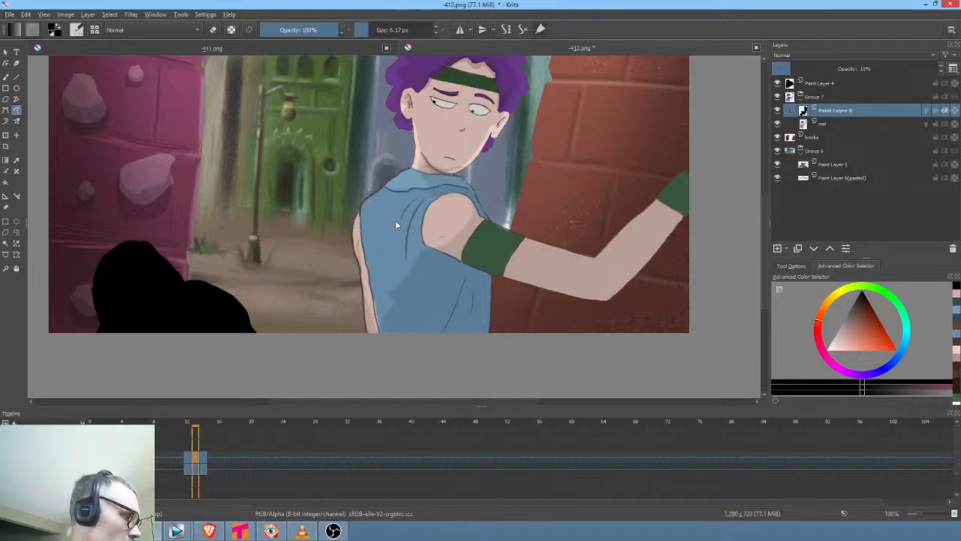
key("e")
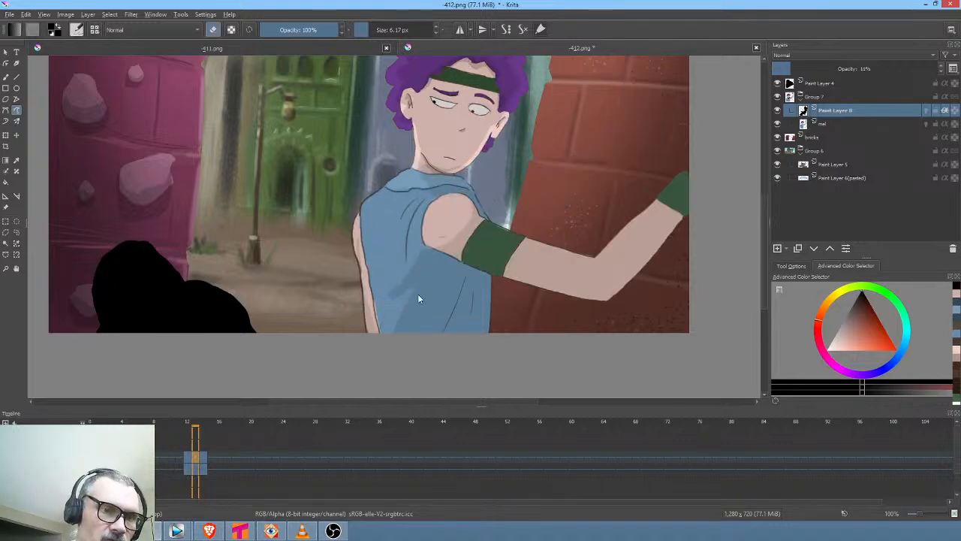
left_click_drag(417, 294, 388, 313)
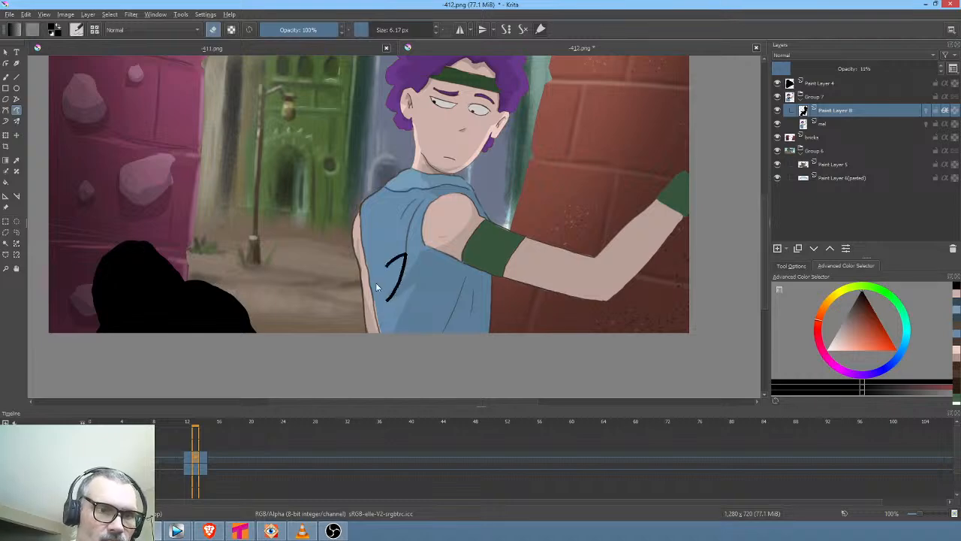
key("Left")
key("Right")
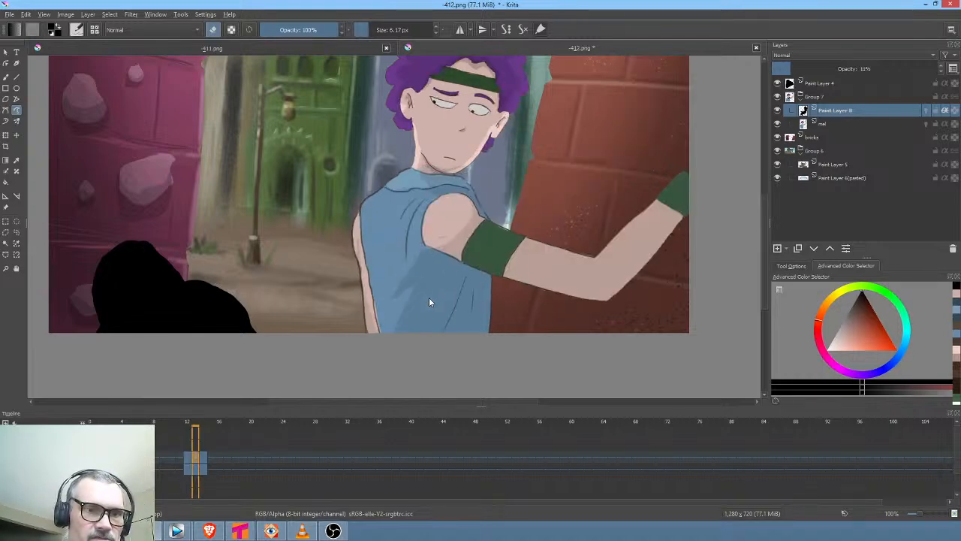
Erase matching light folds into the shadow on the lower shirt on frame 14
key("Right")
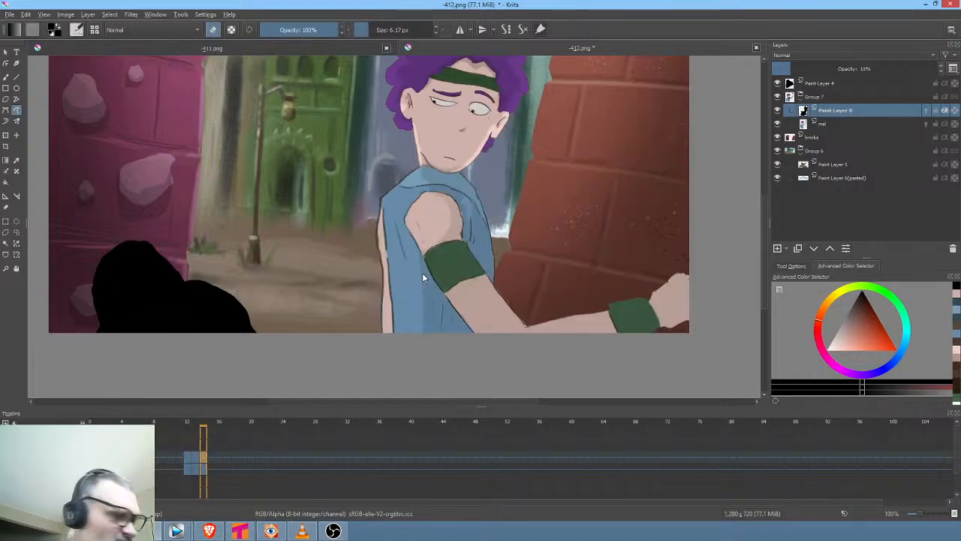
key("e")
left_click_drag(423, 272, 407, 319)
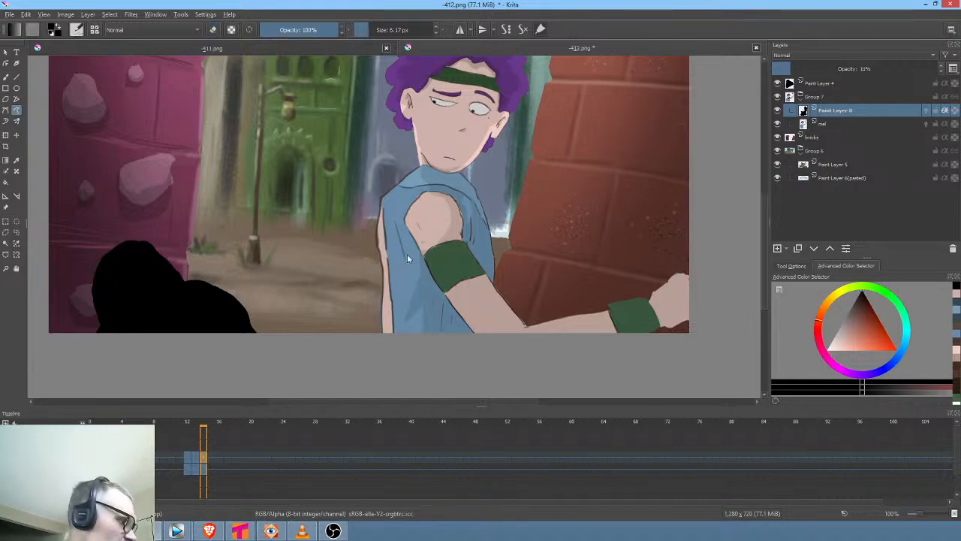
key("e")
key("ctrl+z")
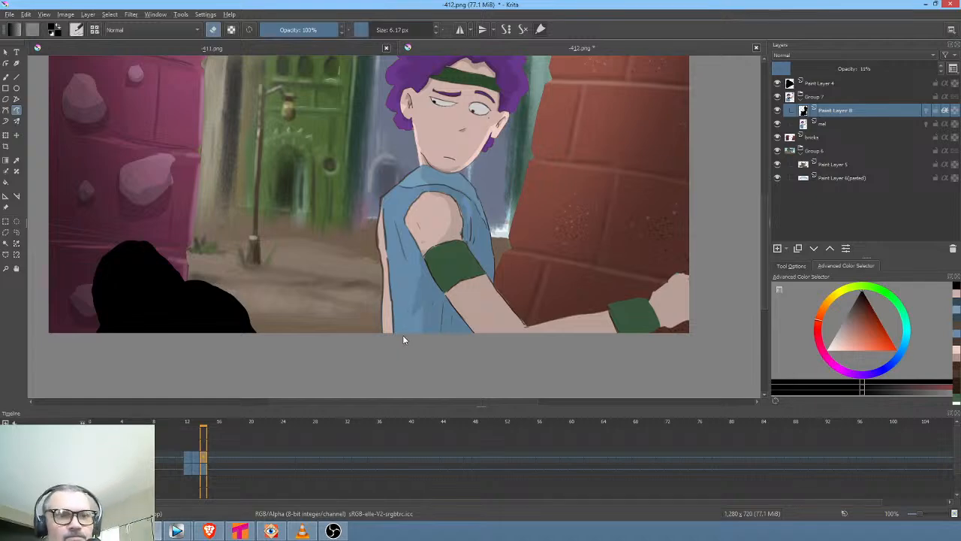
Shade the far arm along the shirt's edge on frames 14, 13, 12 and the turned-away pose before them
key("e")
mouse_move(387, 256)
left_mouse_down()
mouse_move(393, 338)
mouse_move(386, 245)
left_mouse_up()
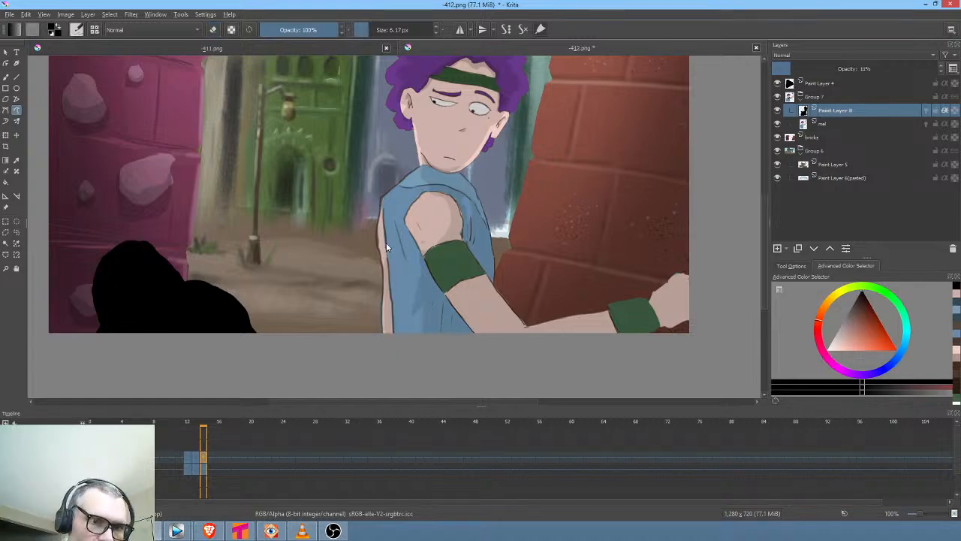
key("Left")
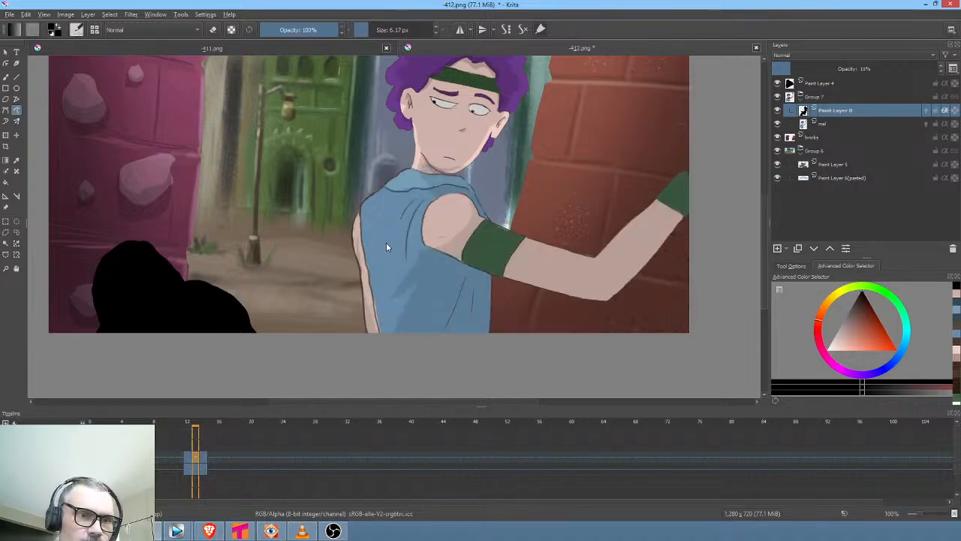
mouse_move(377, 335)
left_mouse_down()
mouse_move(363, 246)
mouse_move(371, 342)
mouse_move(363, 234)
left_mouse_up()
key("Right")
key("Left")
key("Left")
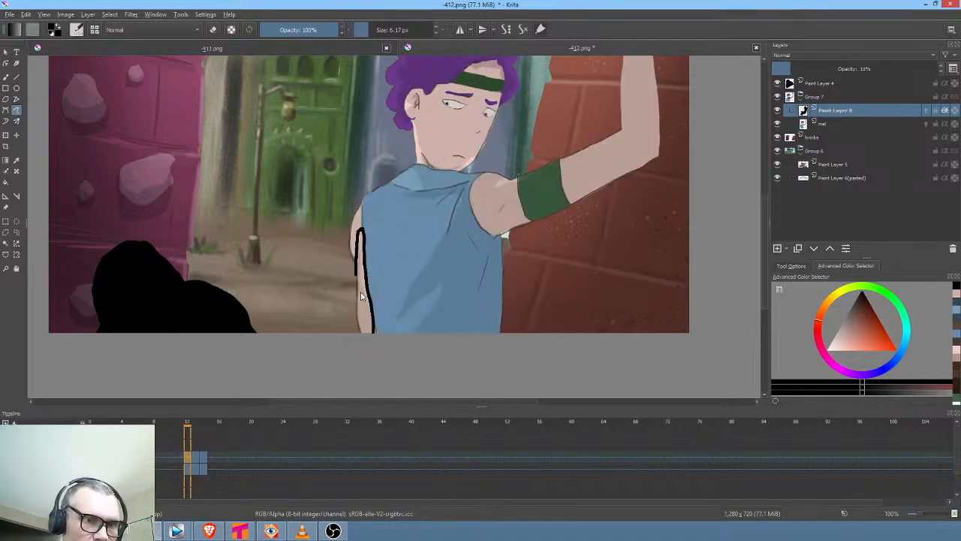
key("Right")
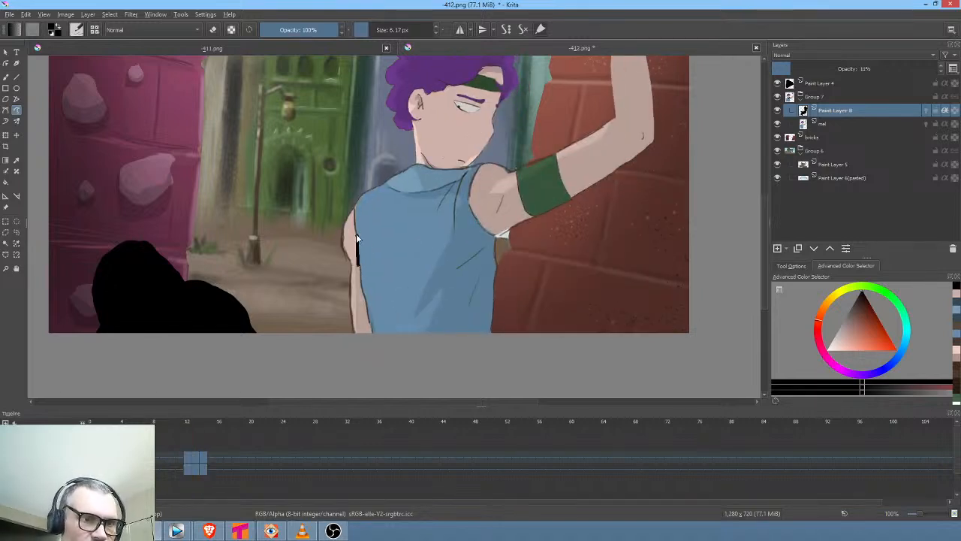
key("Left")
key("Right")
key("Right")
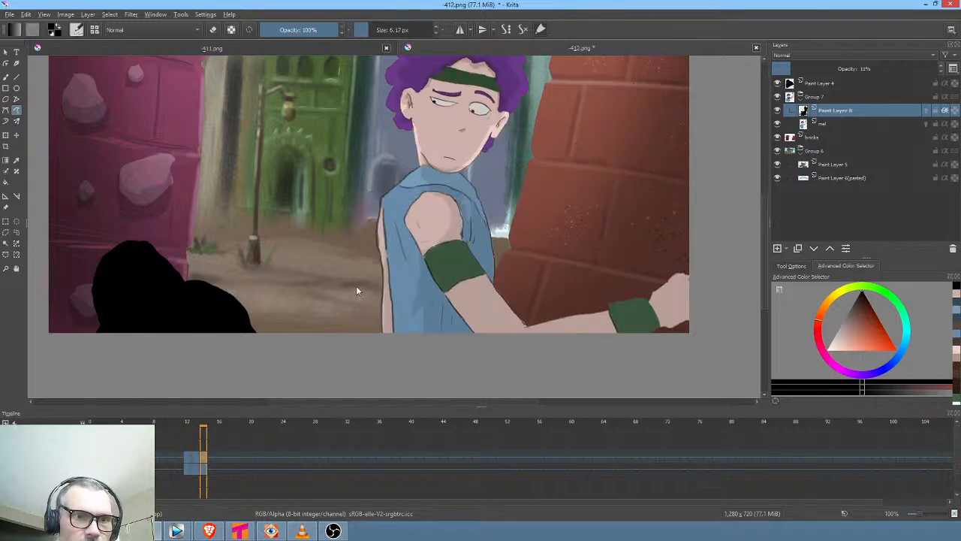
Compare the character's body and arm shading across the frames, from the turned-away pose to the lowered-arm pose
scroll(378, 198, "down", 2)
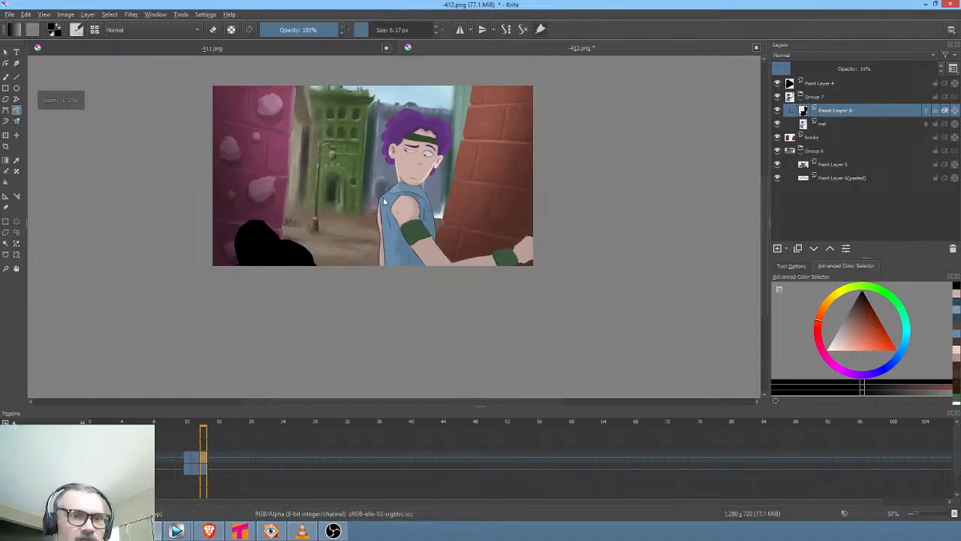
scroll(383, 196, "up", 2)
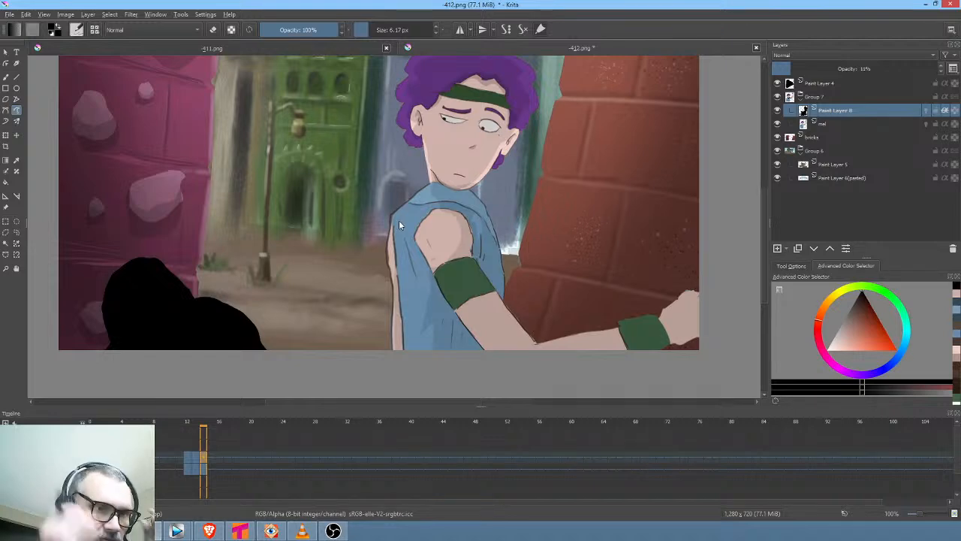
key("Right")
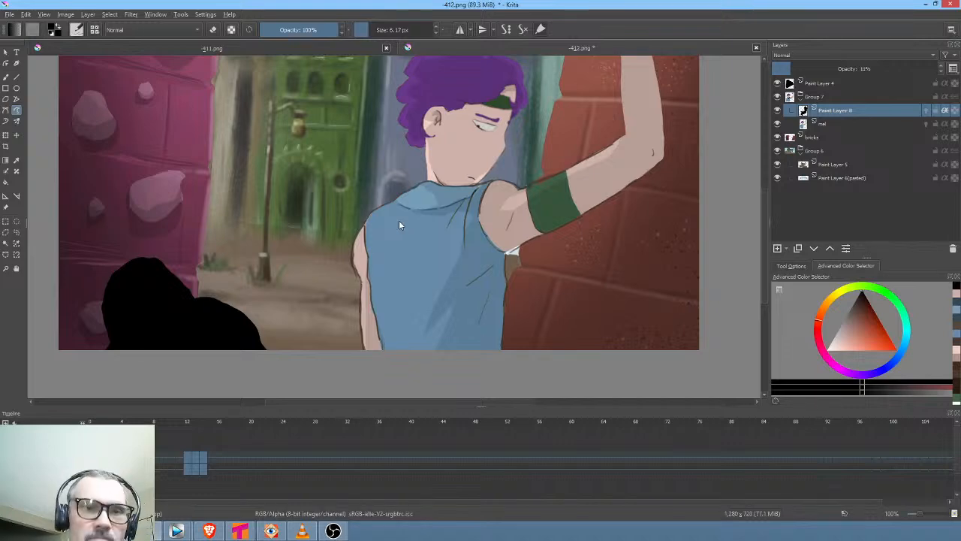
left_click_drag(594, 230, 605, 246)
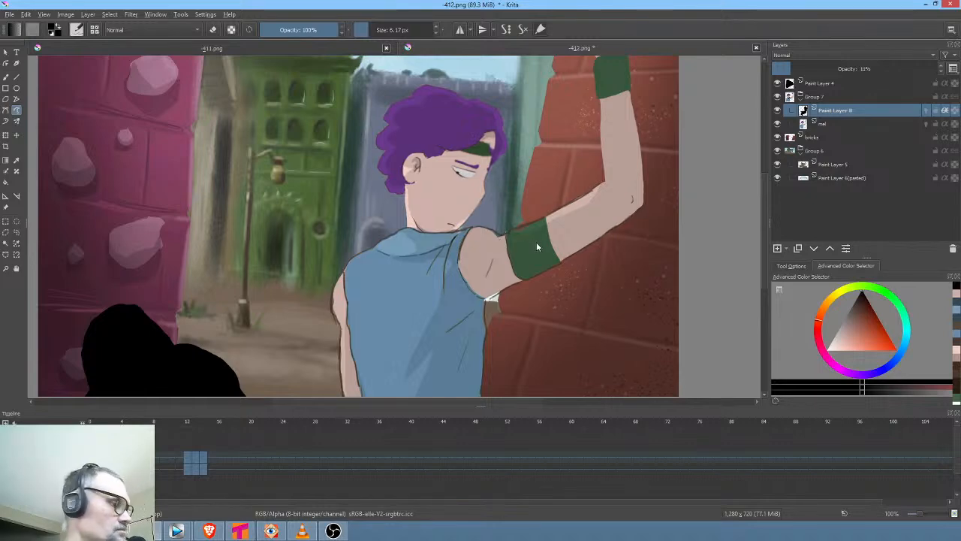
key("Right")
key("Left")
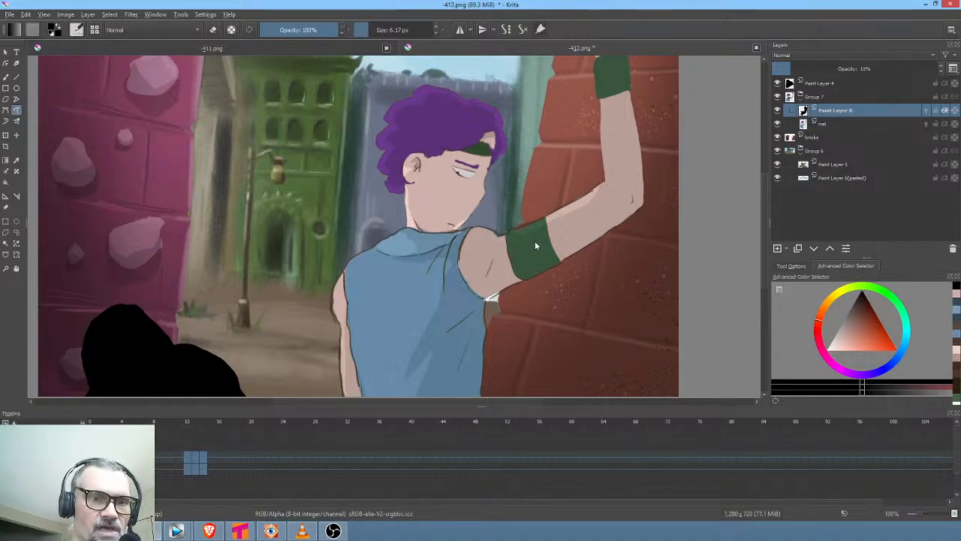
key("Right")
left_click_drag(538, 232, 475, 250)
key("ctrl+z")
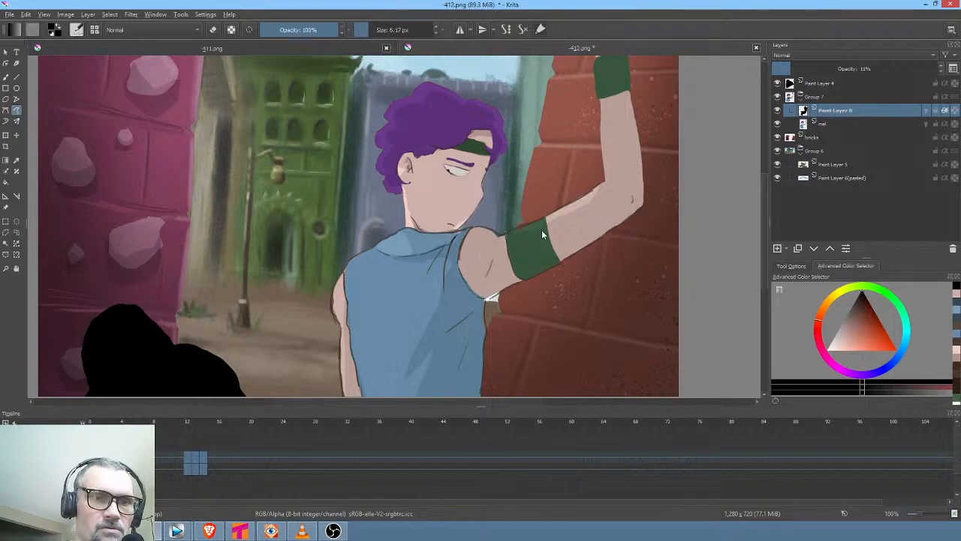
key("Right")
key("Right")
key("Left")
key("Left")
key("space")
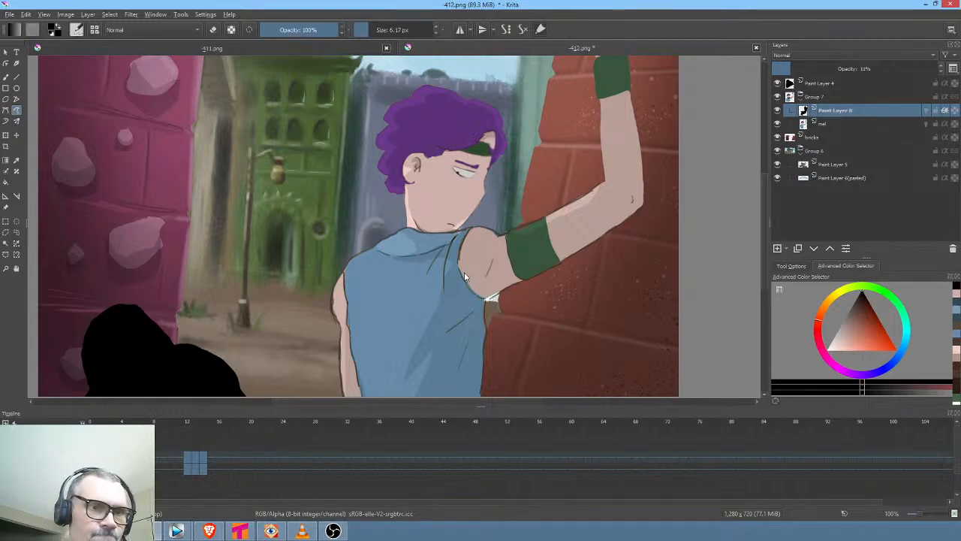
Add shadow to the hair above the forehead and headband and down to the ear on the turned-away pose
mouse_move(485, 130)
left_mouse_down()
mouse_move(475, 152)
mouse_move(424, 162)
mouse_move(490, 138)
left_mouse_up()
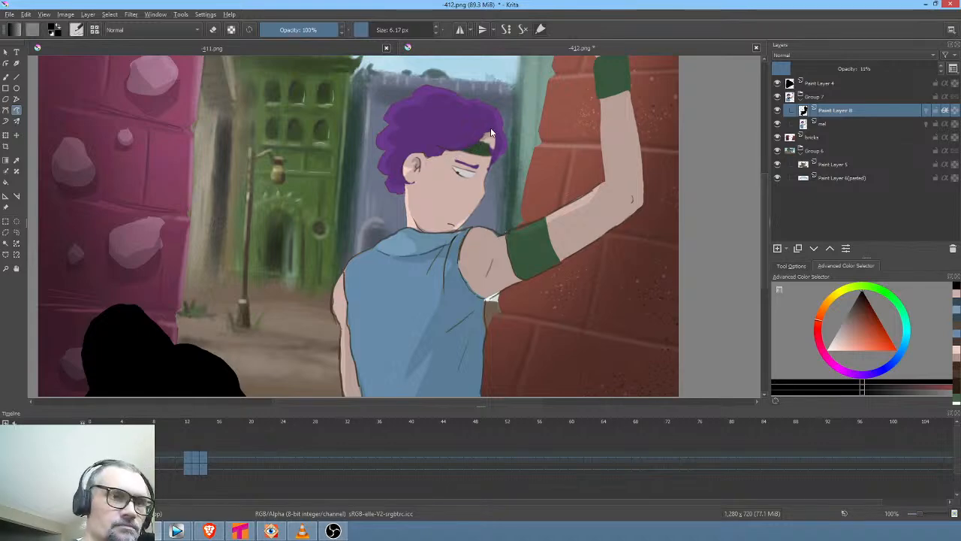
mouse_move(428, 153)
left_mouse_down()
mouse_move(445, 161)
mouse_move(495, 130)
left_mouse_up()
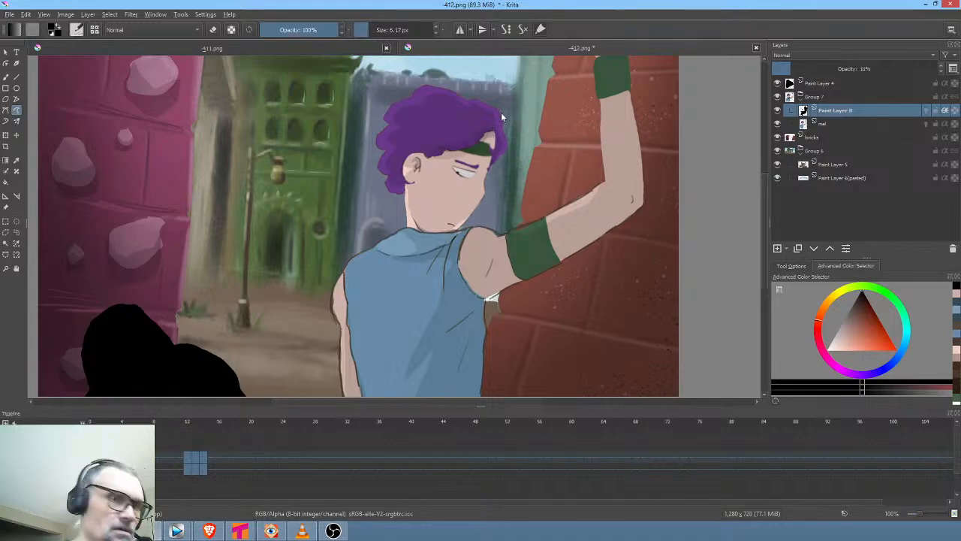
key("ctrl+z")
left_click_drag(440, 148, 415, 158)
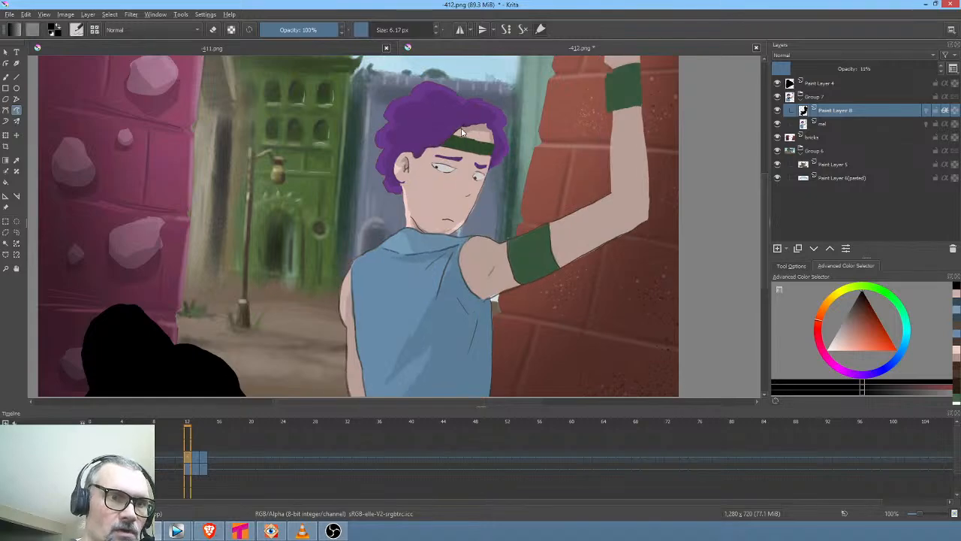
Shade the hair above the headband and around the ear on frames 12, 13 and 14
mouse_move(462, 133)
left_mouse_down()
mouse_move(429, 159)
mouse_move(413, 163)
mouse_move(461, 131)
mouse_move(406, 162)
left_mouse_up()
key("ctrl+z")
key("period")
key("ctrl+z")
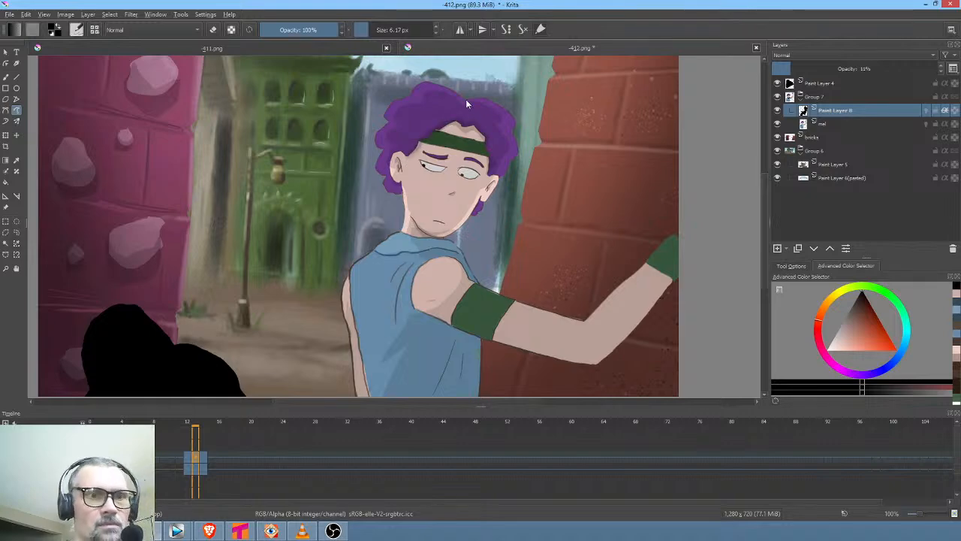
key("period")
key("comma")
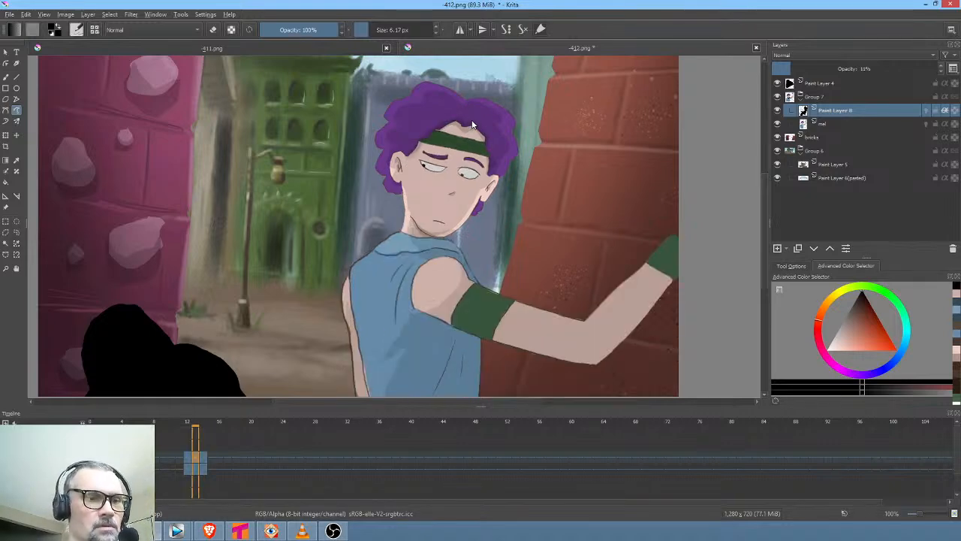
key("period")
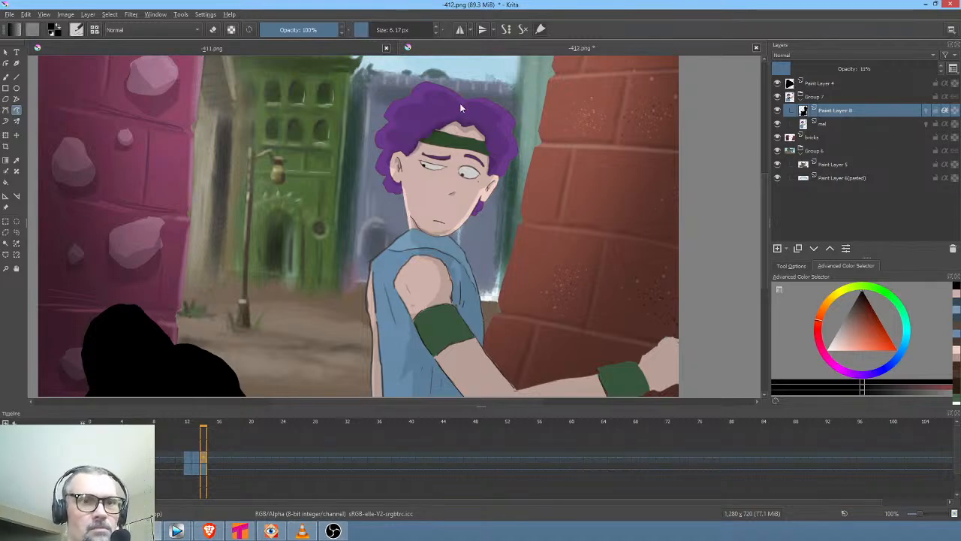
Examine the shaded turned-away pose against the whole background in the canvas-only view
key("comma")
key("comma")
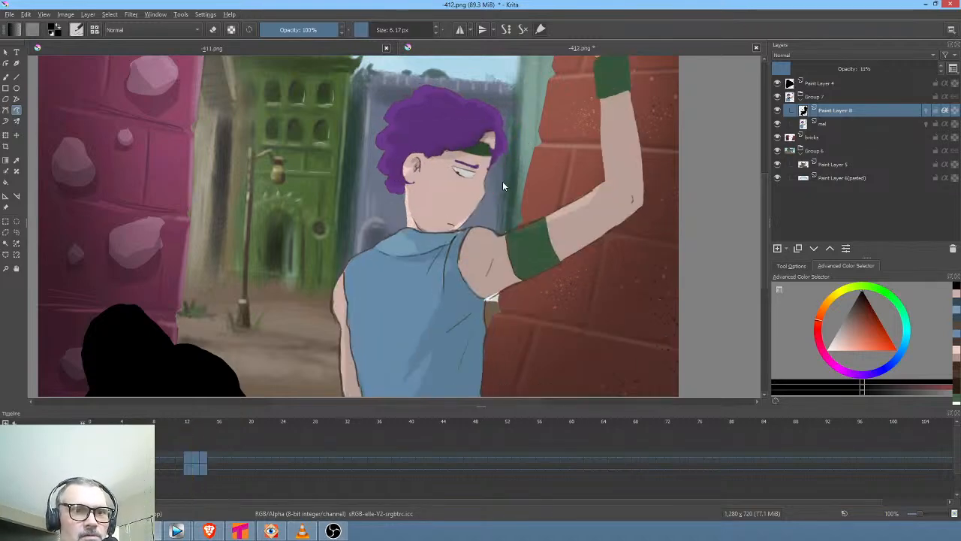
scroll(461, 189, "down", 2)
key("1")
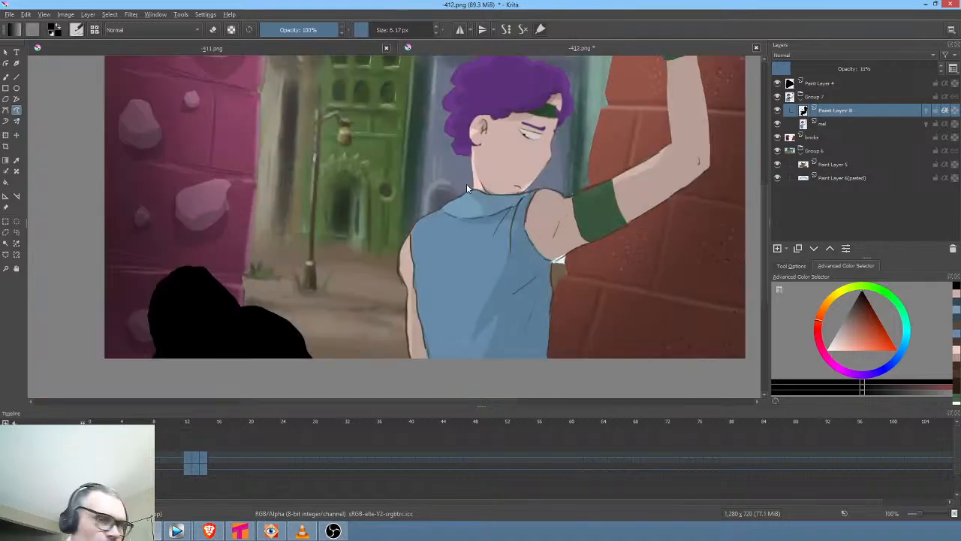
left_click_drag(501, 187, 500, 246)
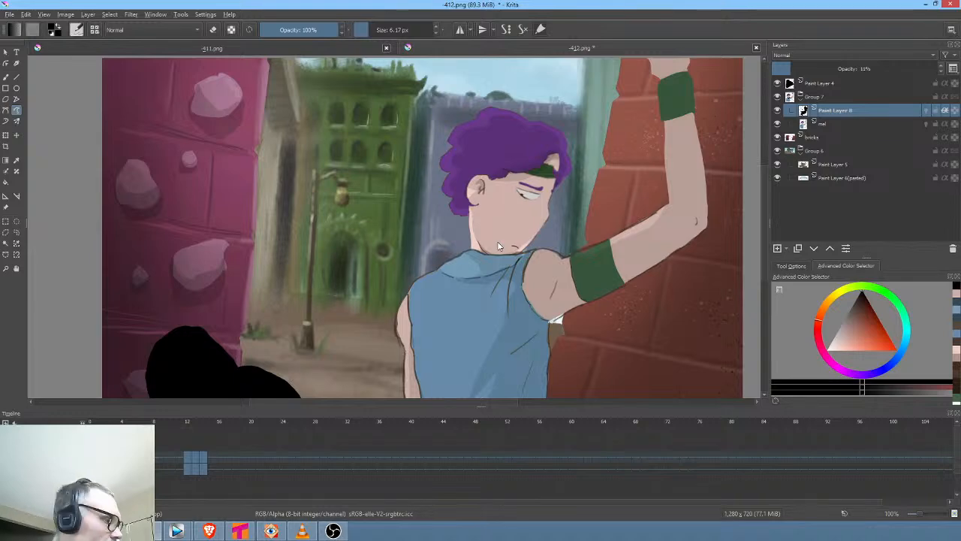
key("Tab")
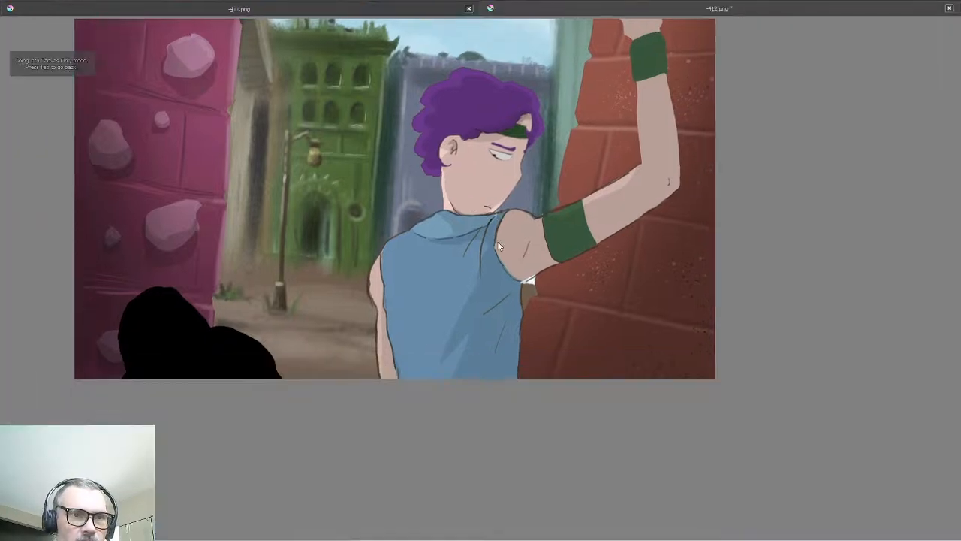
left_click_drag(521, 141, 562, 217)
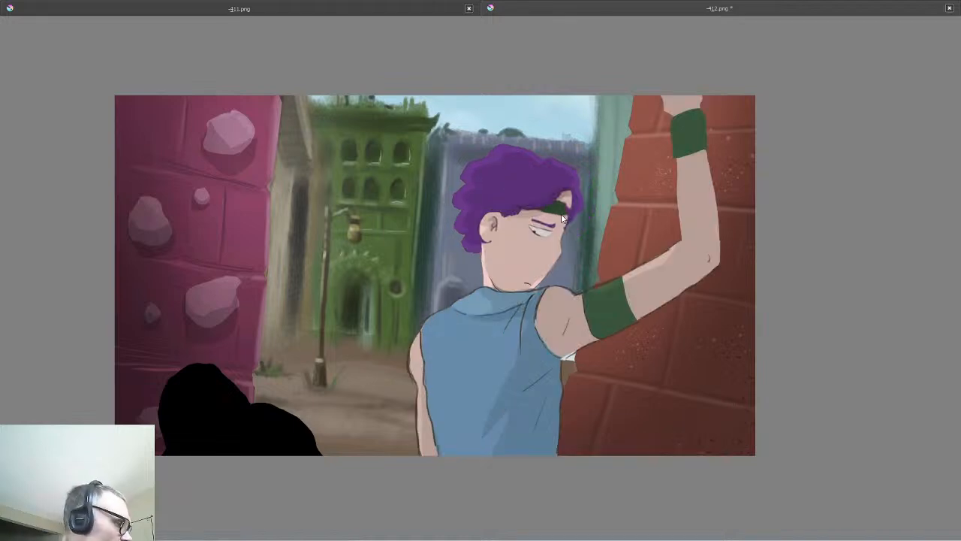
key("Tab")
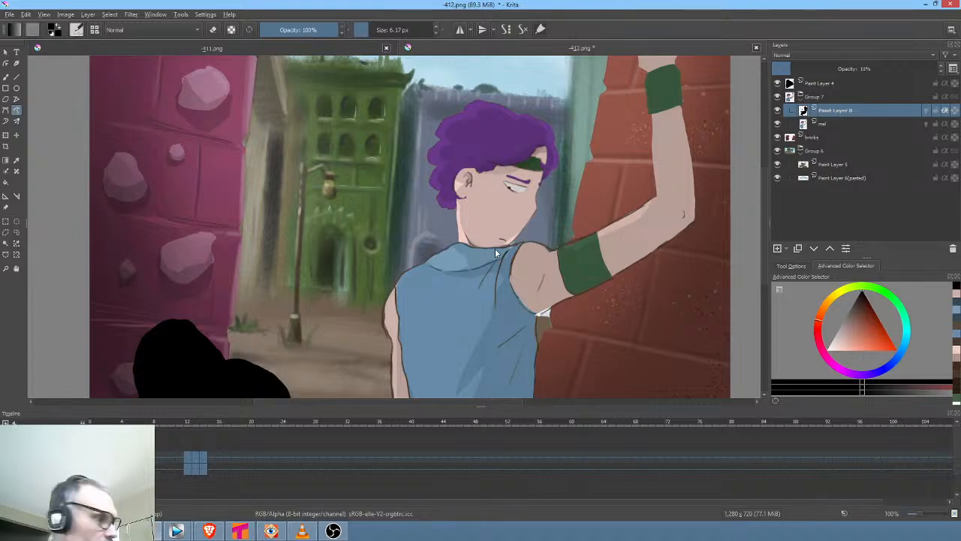
Render frames 0 to 48 as a PNG image sequence with base name 412, replacing the old frames in the render folder
key("ctrl+shift+r")
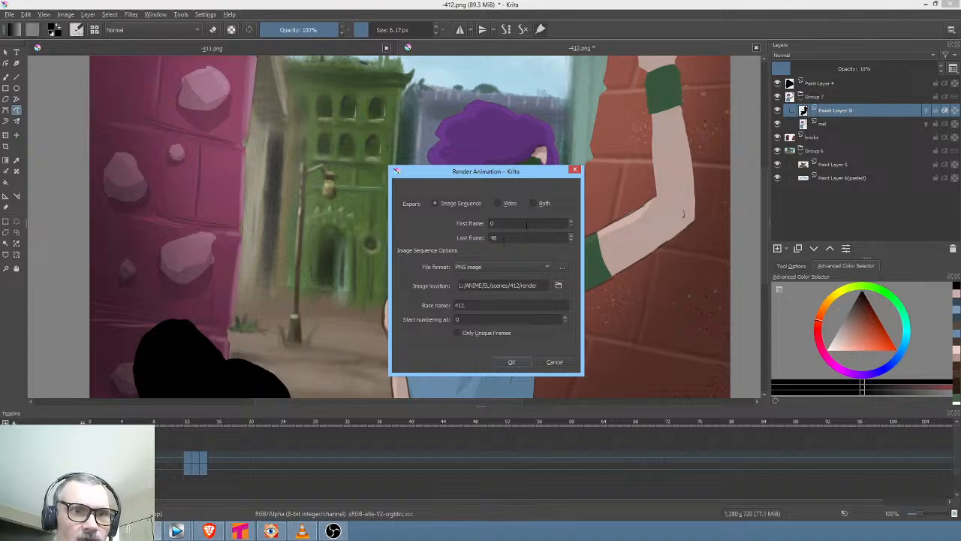
left_click(513, 363)
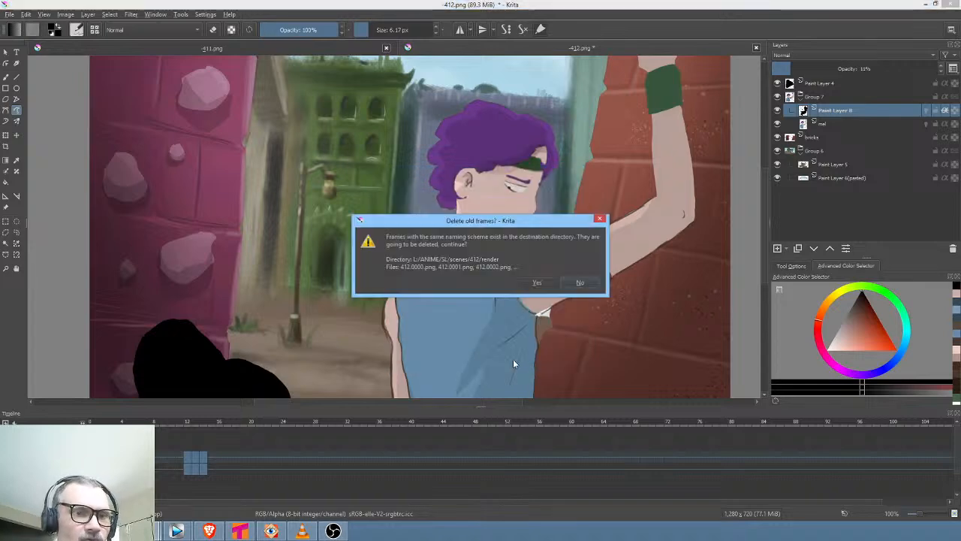
left_click(537, 283)
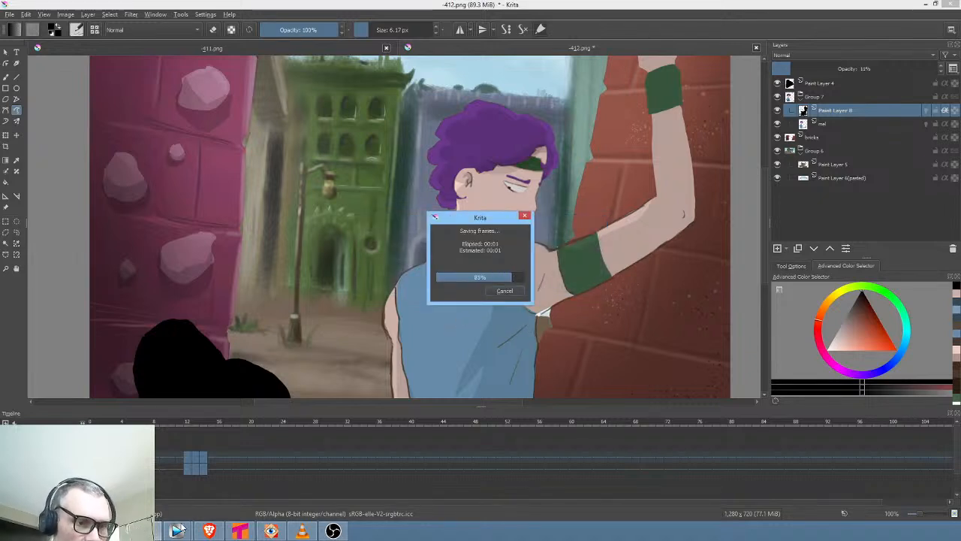
Switch to Vegas Pro, play the edit from the beginning and inspect the poses in the 412 clip
left_click(177, 530)
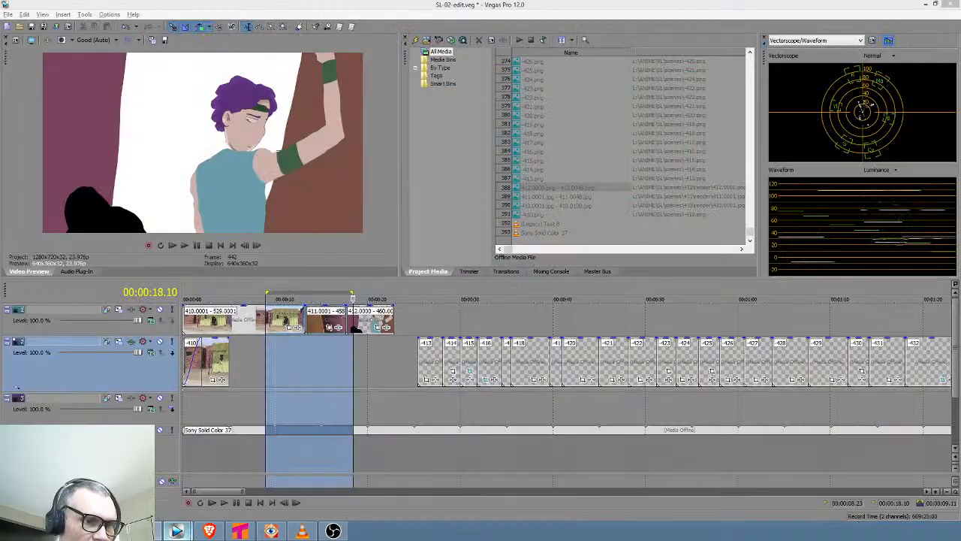
left_click(327, 368)
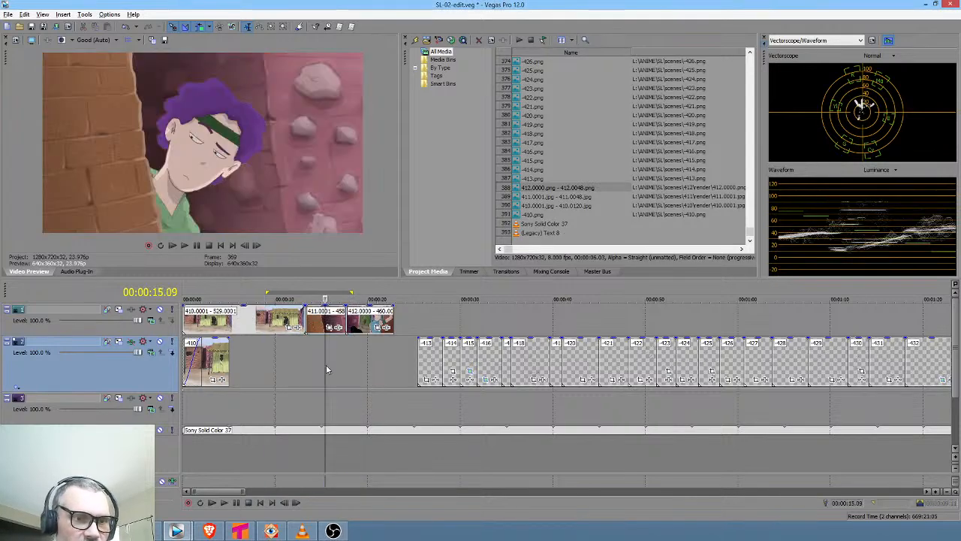
key("Home")
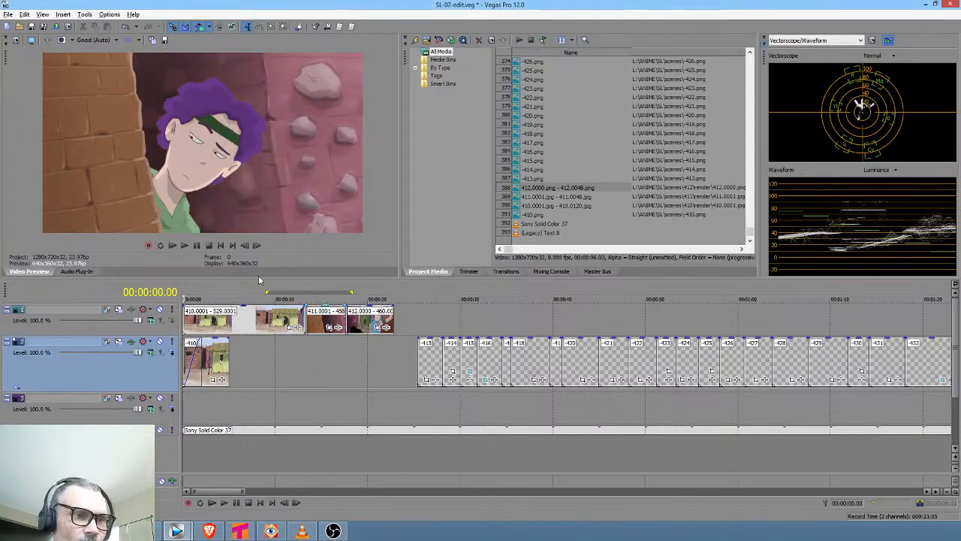
key("space")
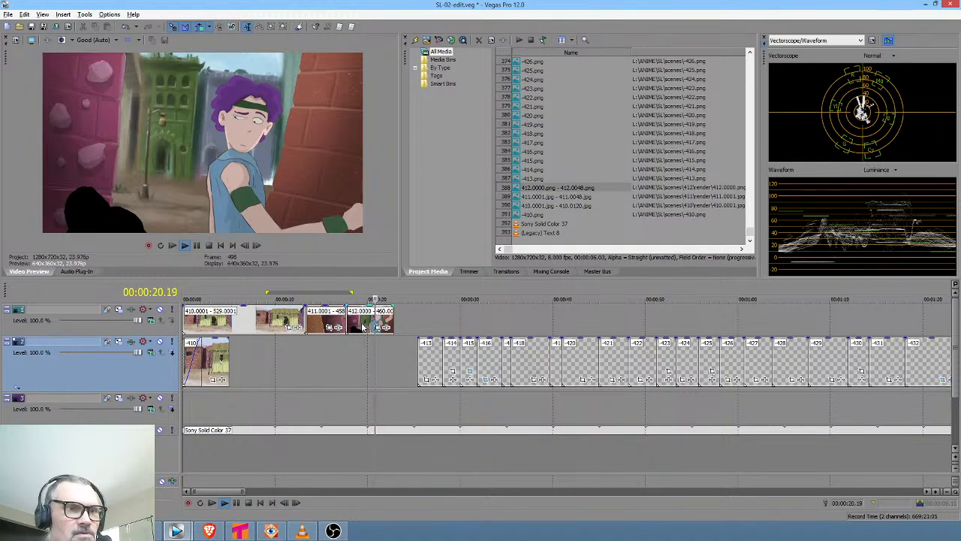
key("space")
left_click(367, 323)
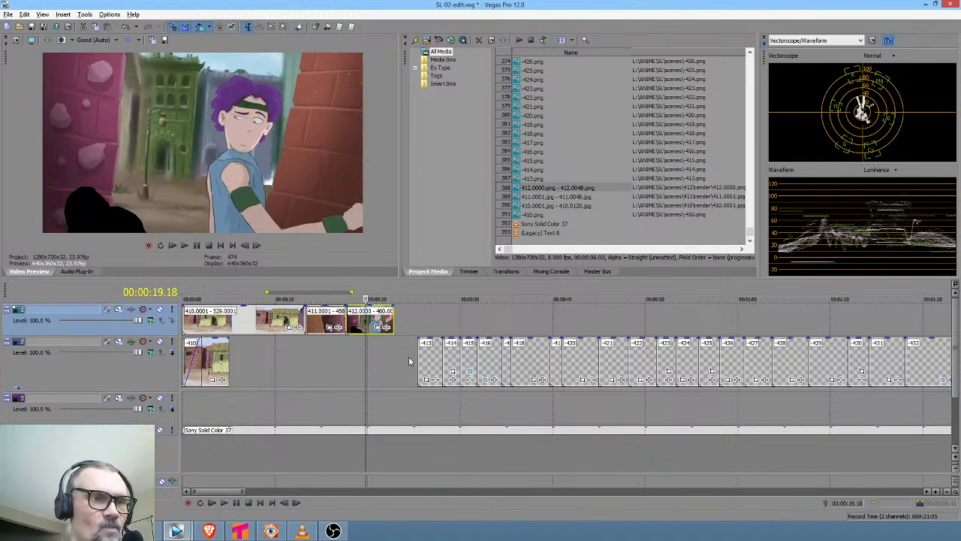
left_click(333, 344)
left_click(359, 348)
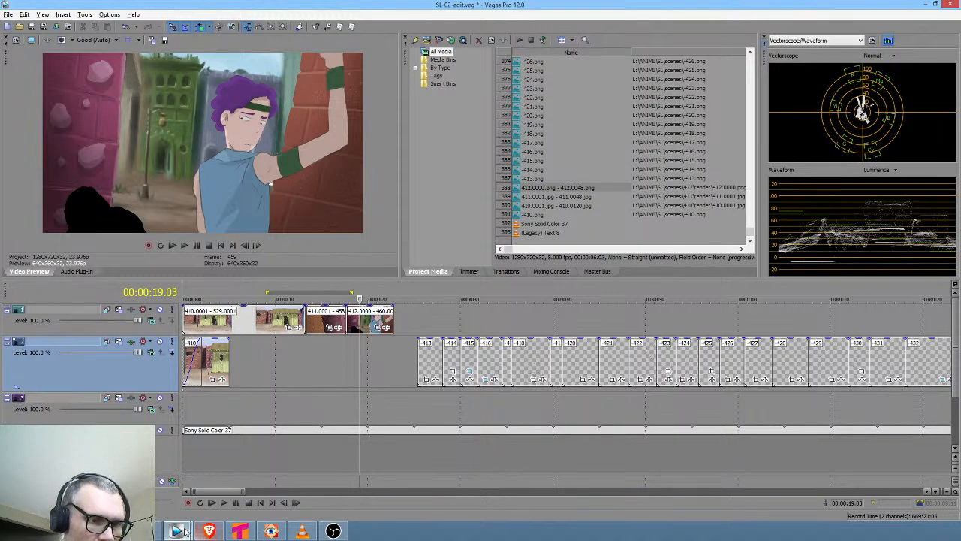
Switch back to Krita, collapse the character's Group 7 and hide it to expose the street background
mouse_move(180, 530)
left_click(148, 530)
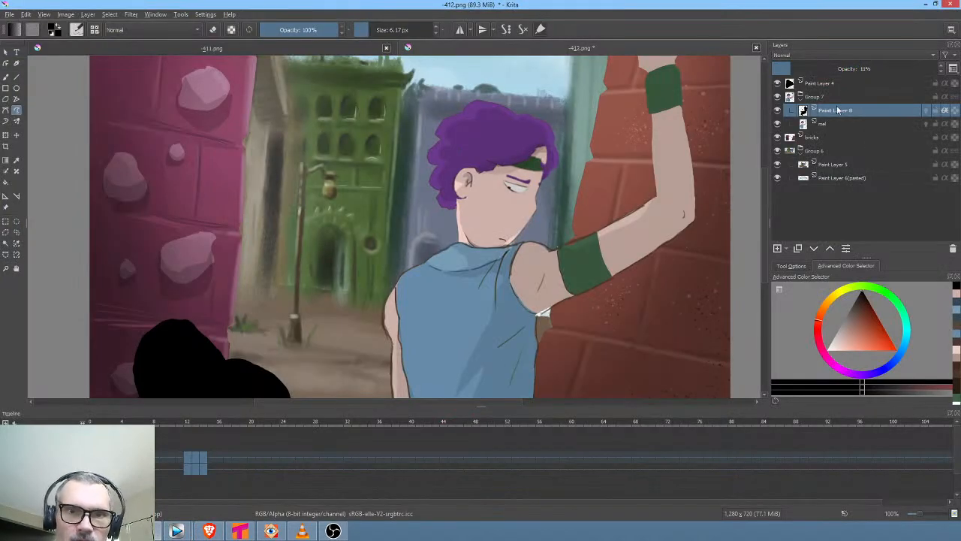
left_click(799, 99)
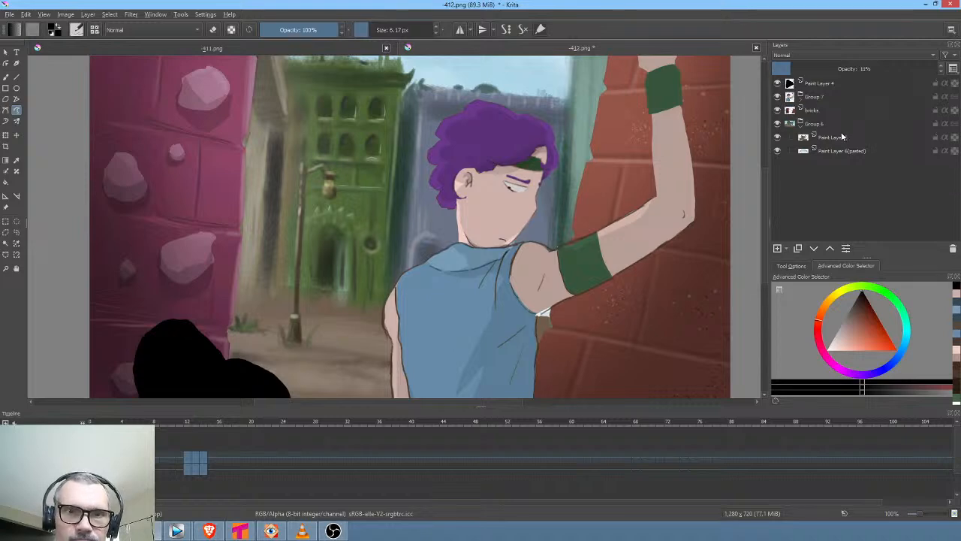
left_click(777, 98)
left_click(777, 98)
left_click(778, 98)
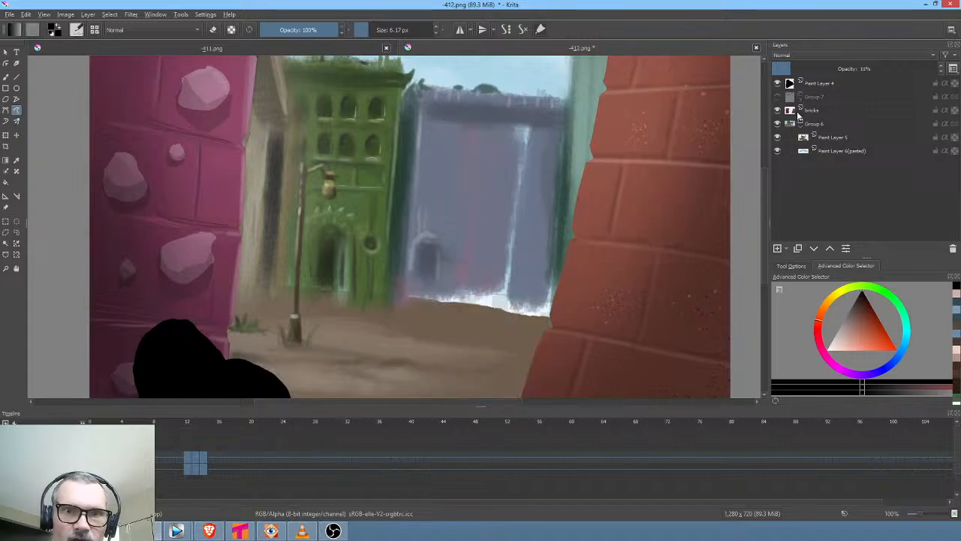
left_click(778, 123)
left_click(778, 123)
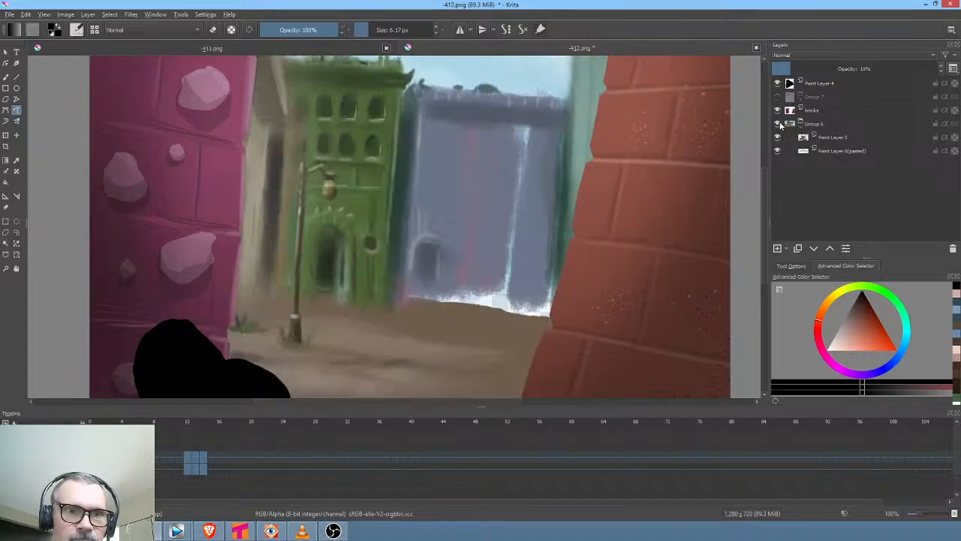
Select Paint Layer 5 and check its gaps by toggling the pasted layer beneath it off and on
left_click(830, 138)
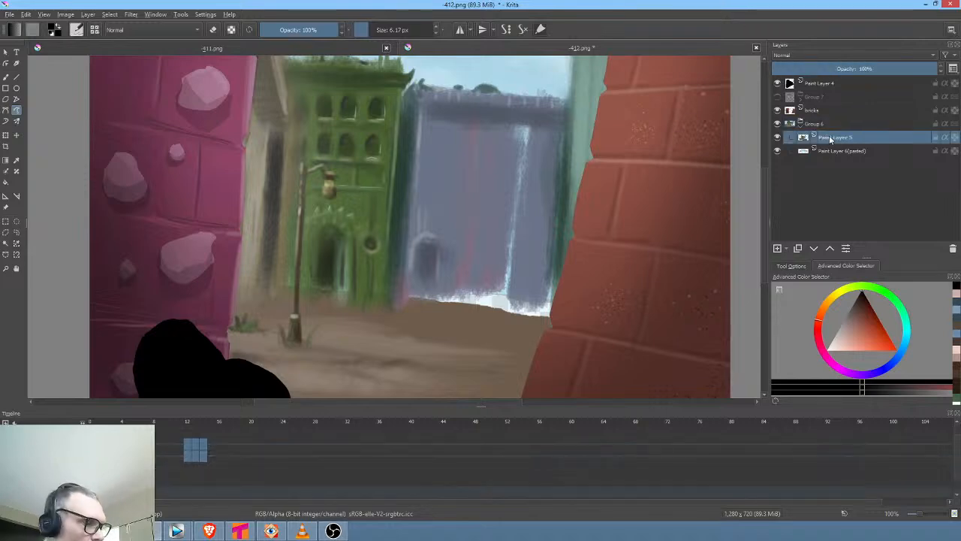
left_click(527, 284, "ctrl")
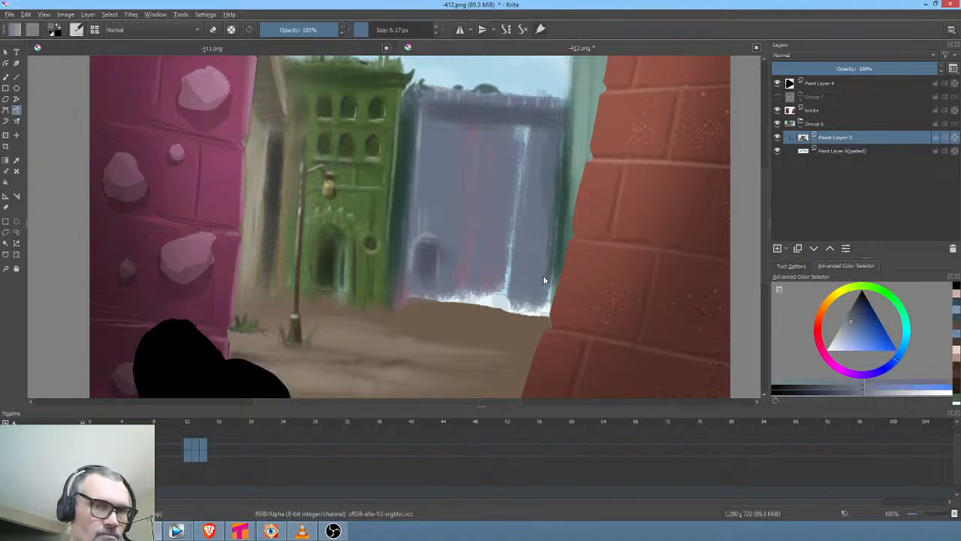
left_click(777, 151)
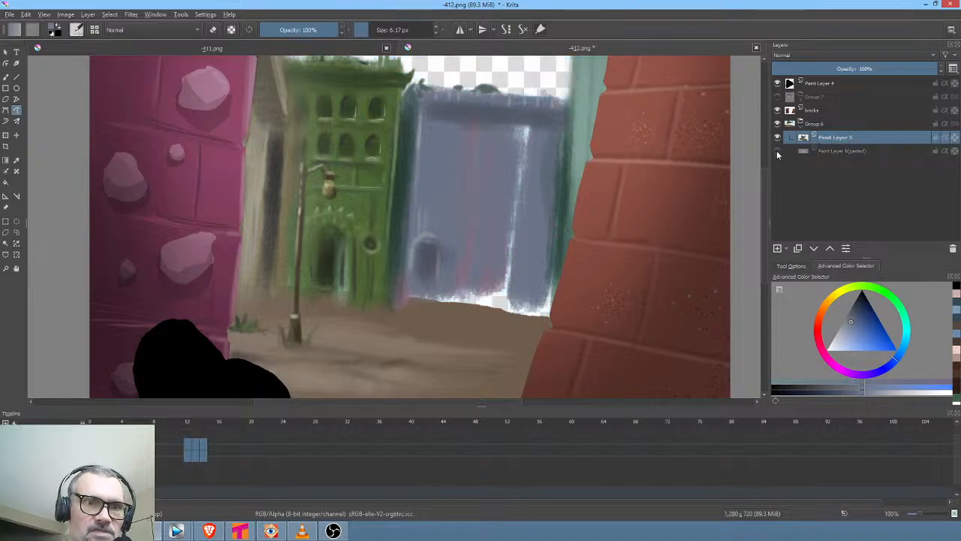
left_click(778, 151)
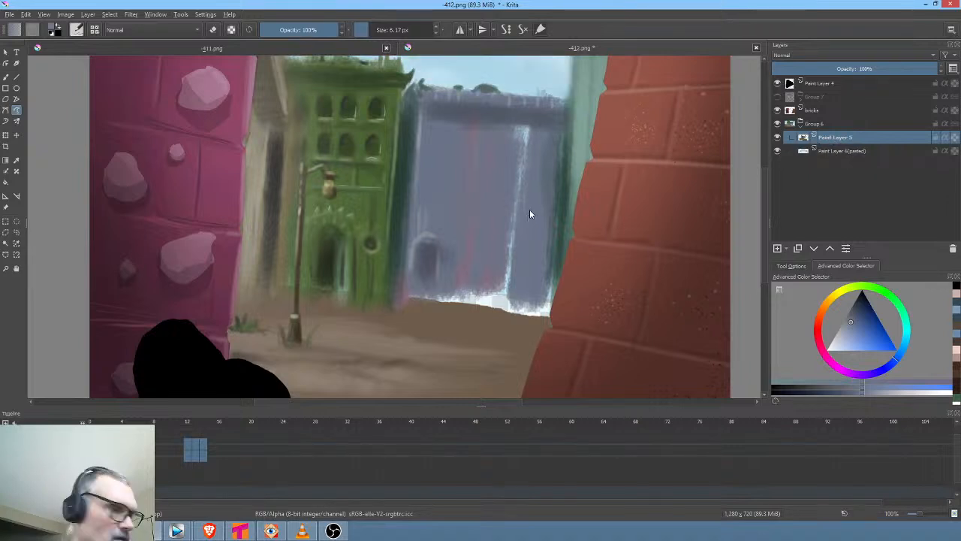
Paint over the white vertical streak on the blue-grey building with its wall colour, using a 16.76 px brush
key("b")
left_click(524, 166, "ctrl")
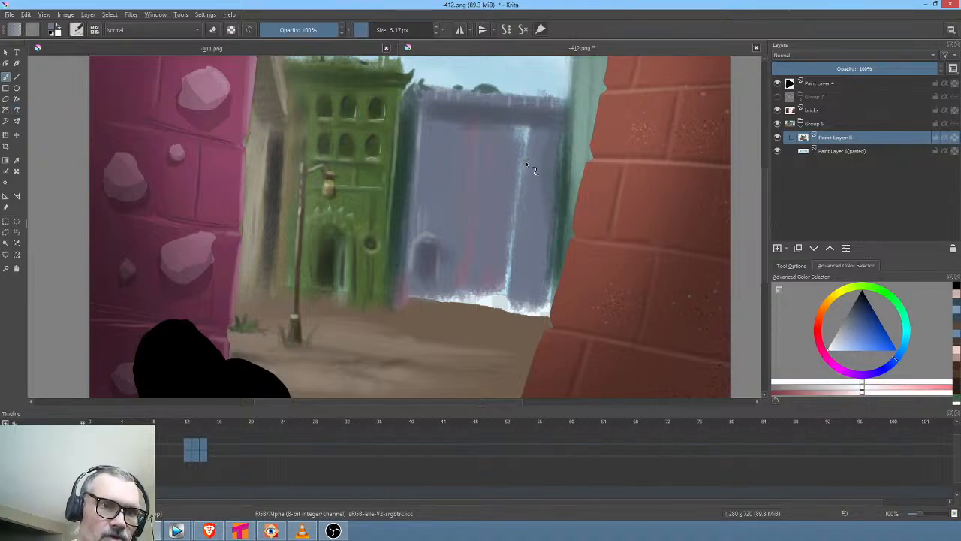
key("bracketright")
key("bracketright")
key("bracketright")
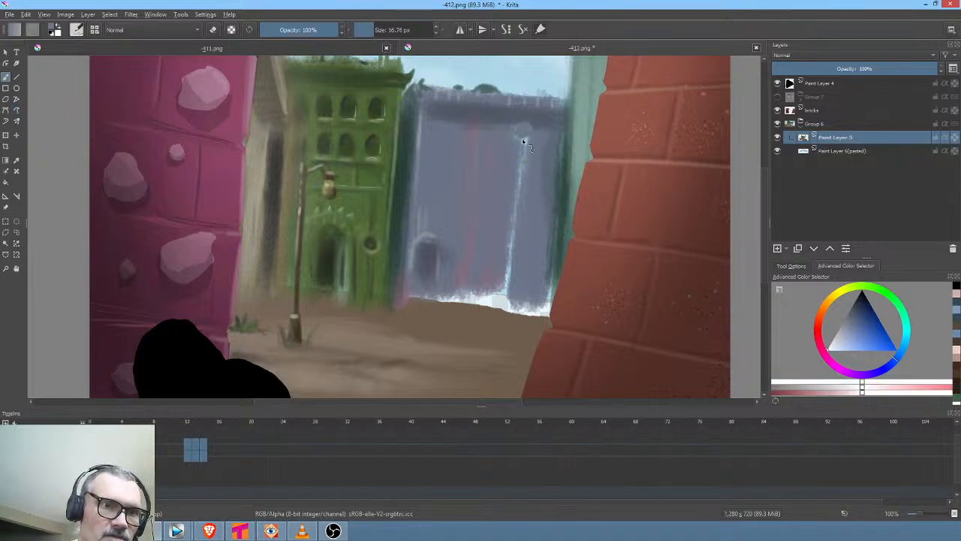
left_click_drag(520, 199, 519, 149)
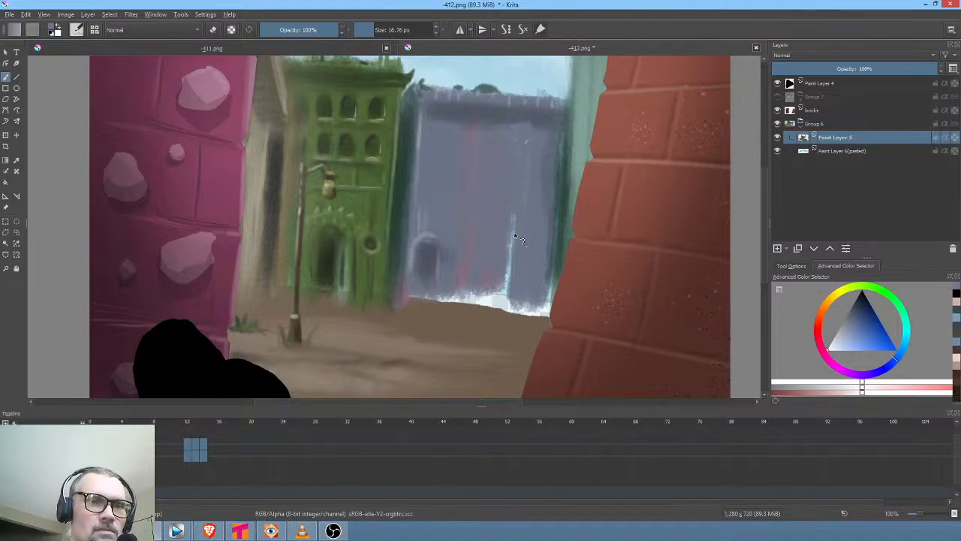
left_click_drag(516, 237, 508, 261)
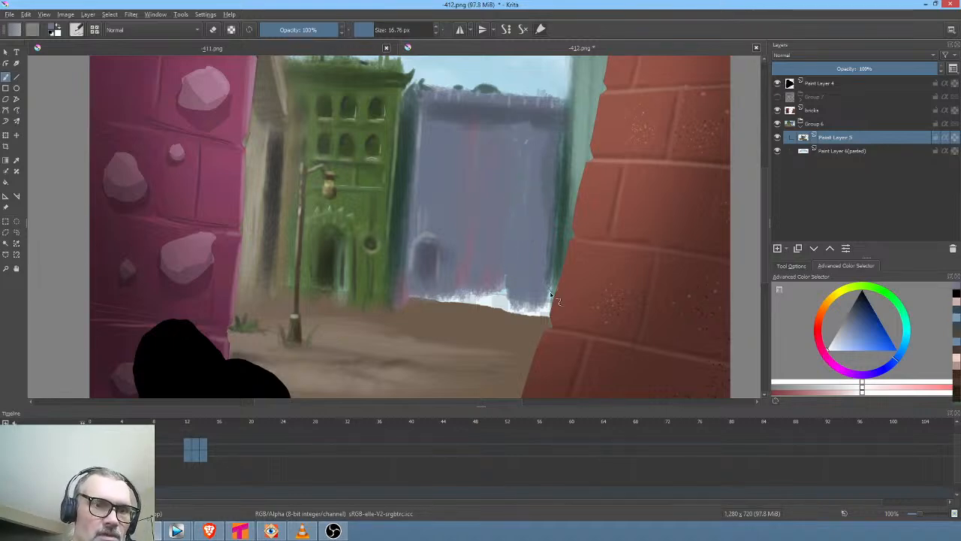
Cover the white gap along the base of the blue-grey building with wall colour, enlarging the brush to 30.16 px
mouse_move(548, 286)
left_mouse_down()
mouse_move(550, 304)
mouse_move(552, 278)
left_mouse_up()
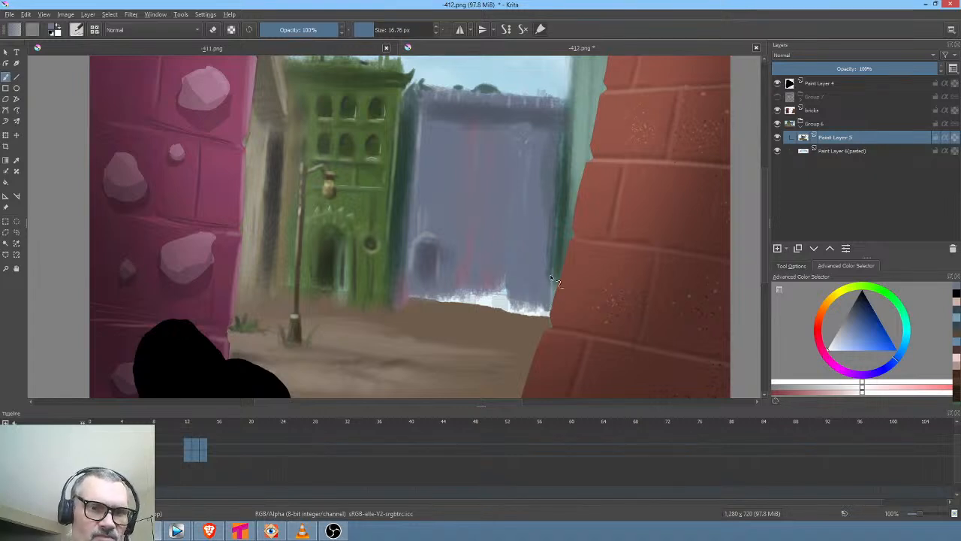
mouse_move(499, 308)
left_mouse_down()
mouse_move(496, 282)
mouse_move(512, 272)
left_mouse_up()
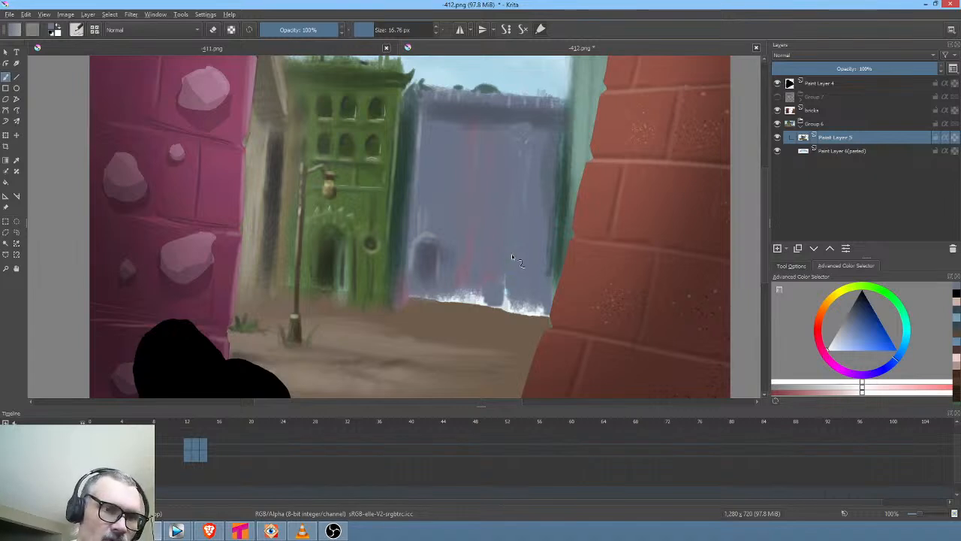
mouse_move(448, 294)
left_mouse_down()
mouse_move(482, 293)
mouse_move(467, 299)
mouse_move(500, 305)
left_mouse_up()
mouse_move(514, 308)
left_mouse_down()
mouse_move(507, 290)
mouse_move(509, 305)
mouse_move(546, 319)
left_mouse_up()
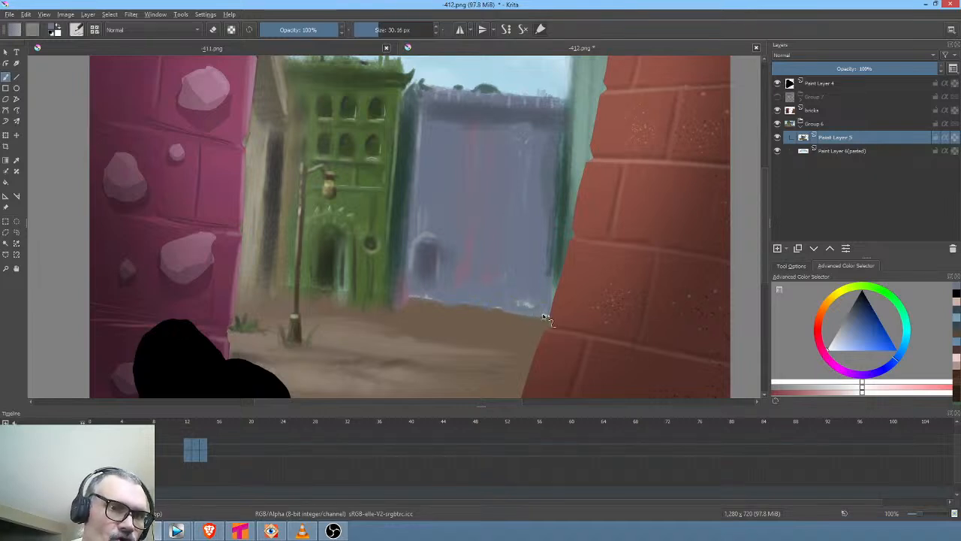
Extend the dark teal edge down beside the brick wall and clean the ground line with sampled brown
left_click(559, 247, "ctrl")
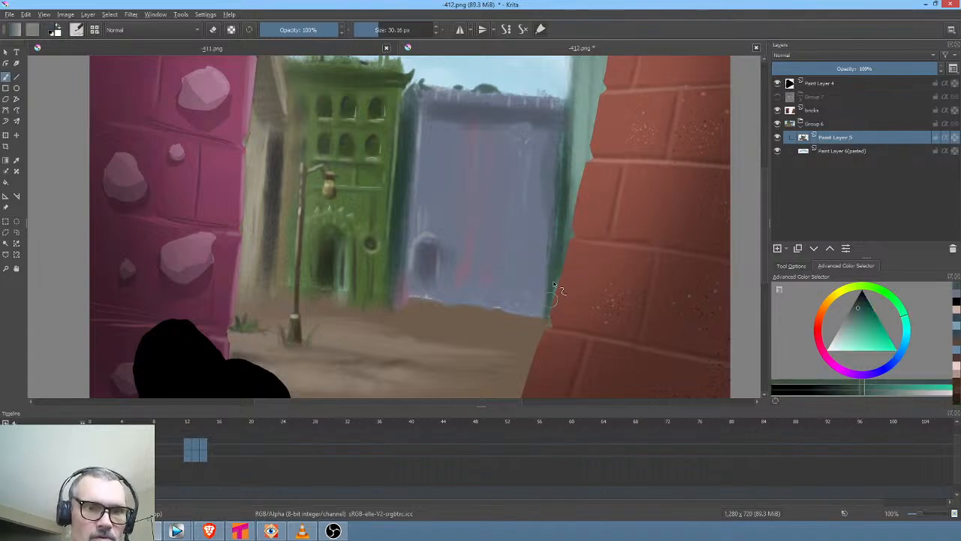
left_click(472, 310, "ctrl")
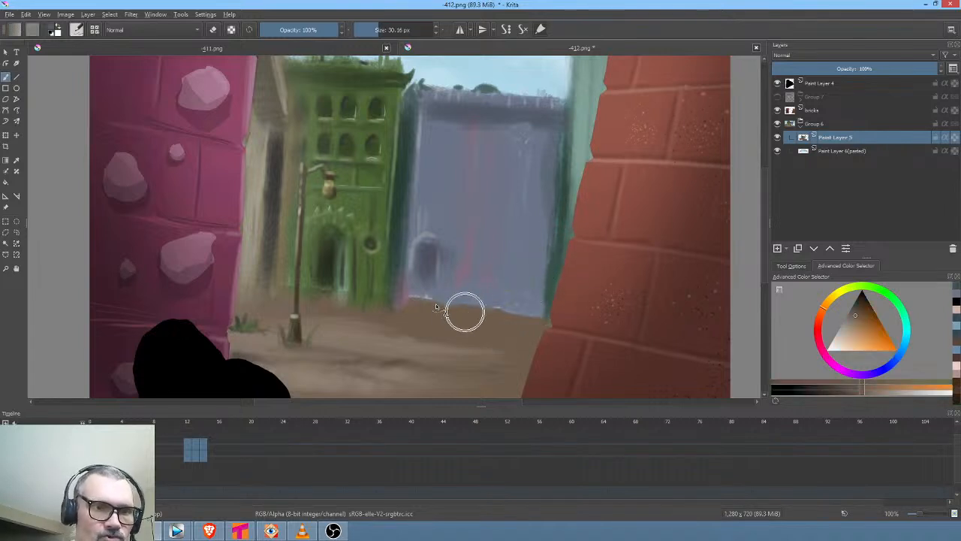
left_click_drag(435, 304, 458, 307)
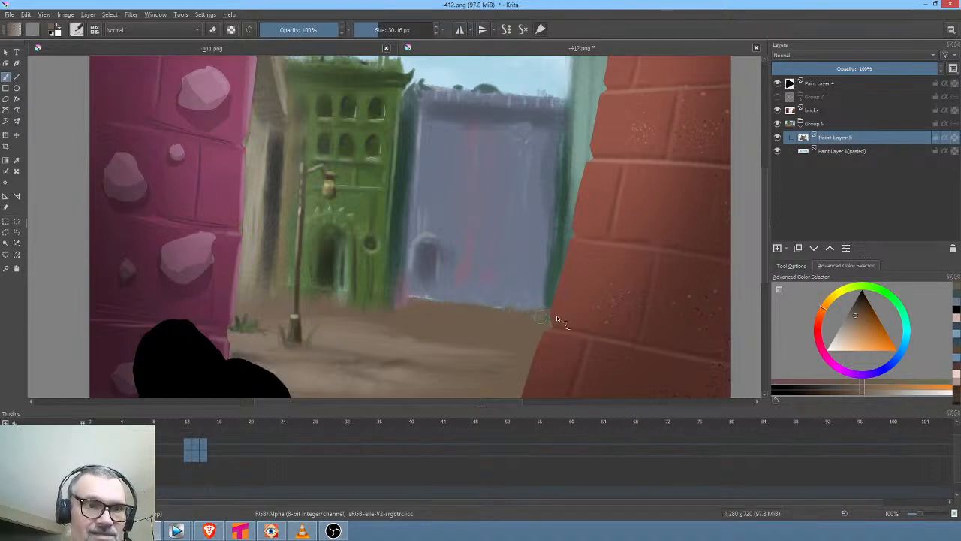
Repaint the blue-grey building's doorway in its dark blue-grey tone and check Paint Layer 5 in isolation
left_click(435, 249, "ctrl")
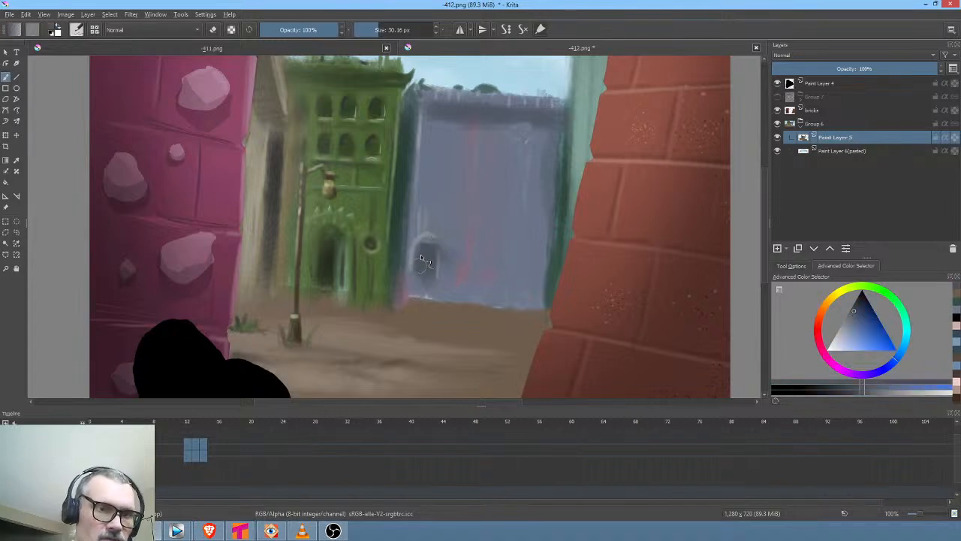
left_click_drag(418, 293, 442, 265)
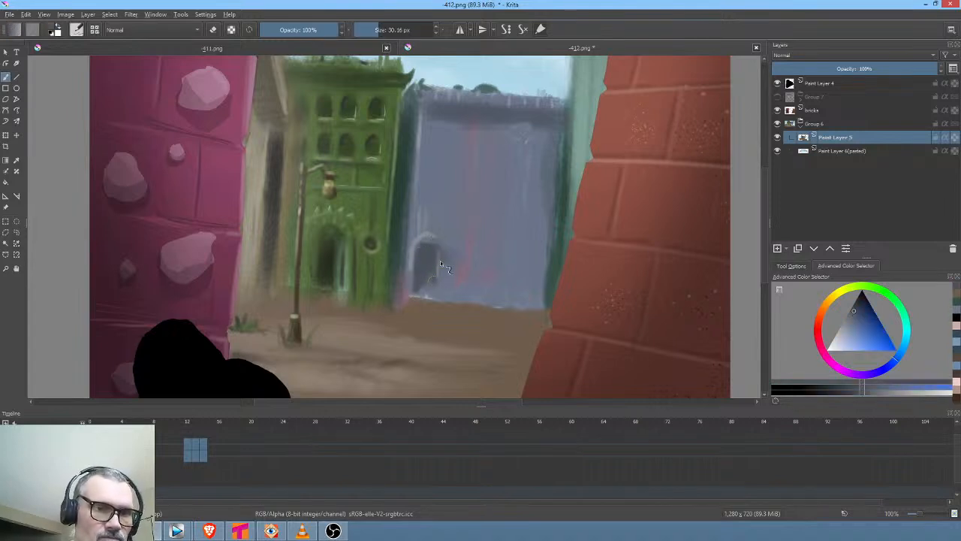
key("i")
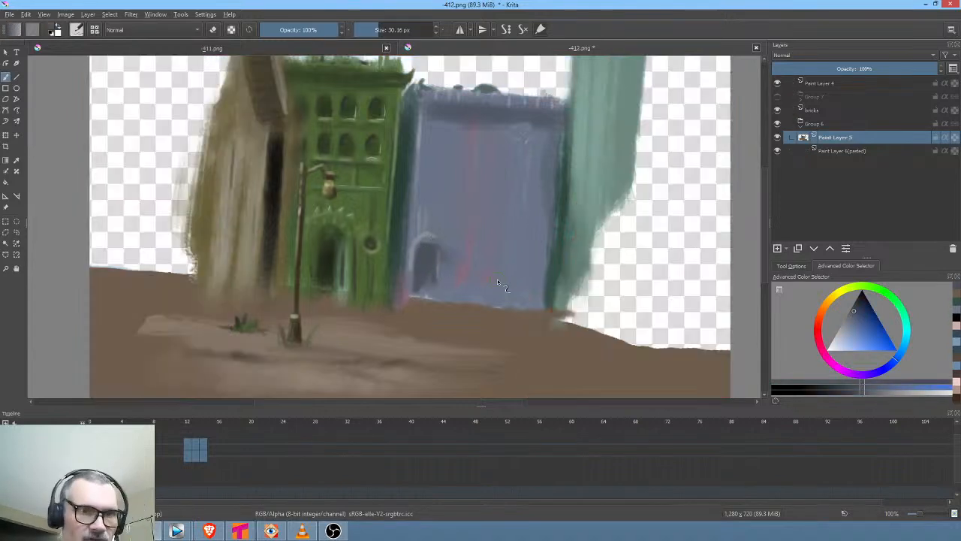
key("i")
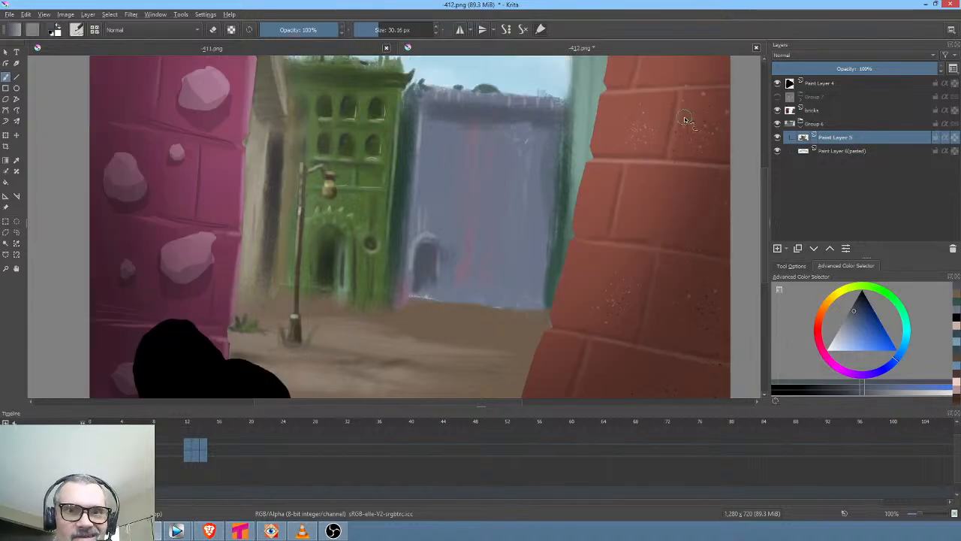
Show the character's Group 7 again and scrub through the animation against the repainted background
left_click(777, 96)
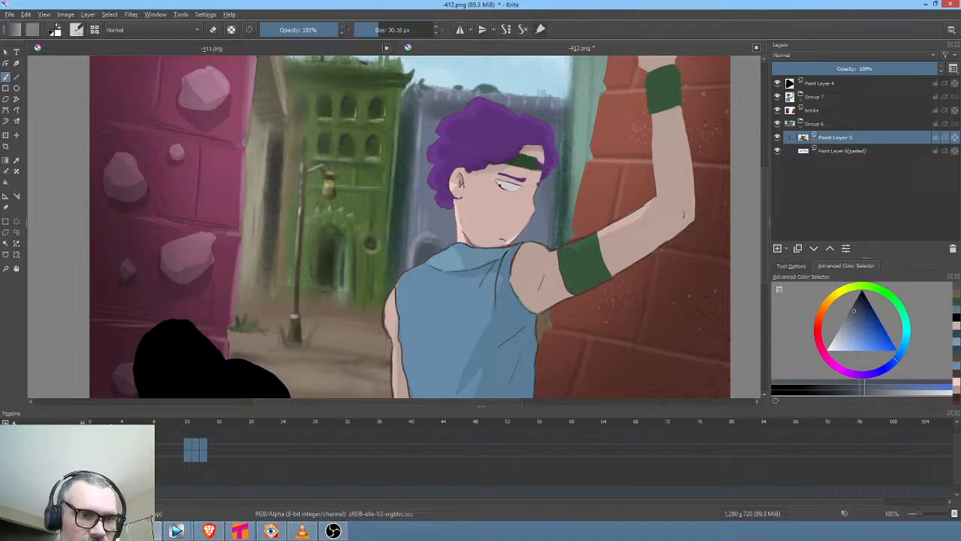
mouse_move(187, 449)
left_mouse_down()
mouse_move(272, 444)
mouse_move(178, 445)
mouse_move(11, 409)
left_mouse_up()
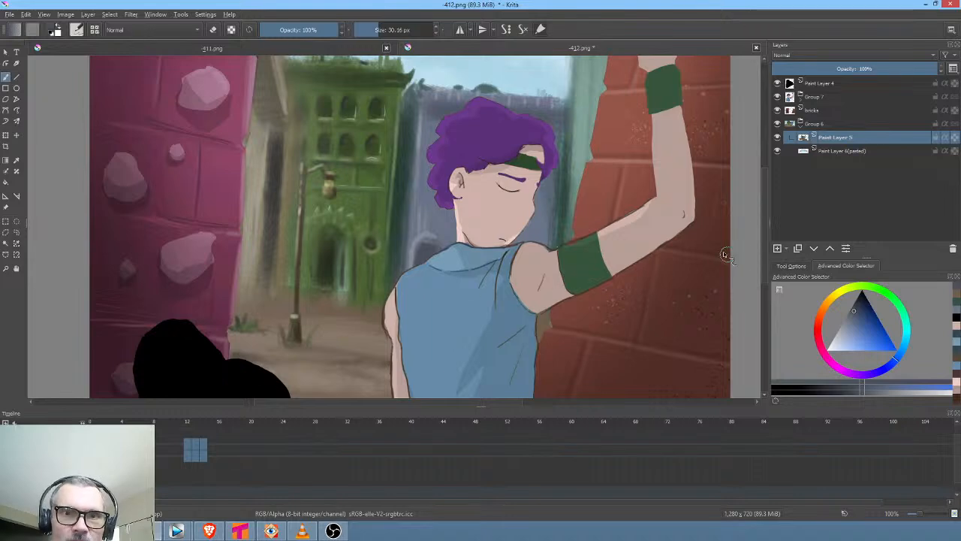
Add an Overlay layer with inherited alpha above Paint Layer 5 and choose a soft brush sized 210.42 px
left_click(777, 248)
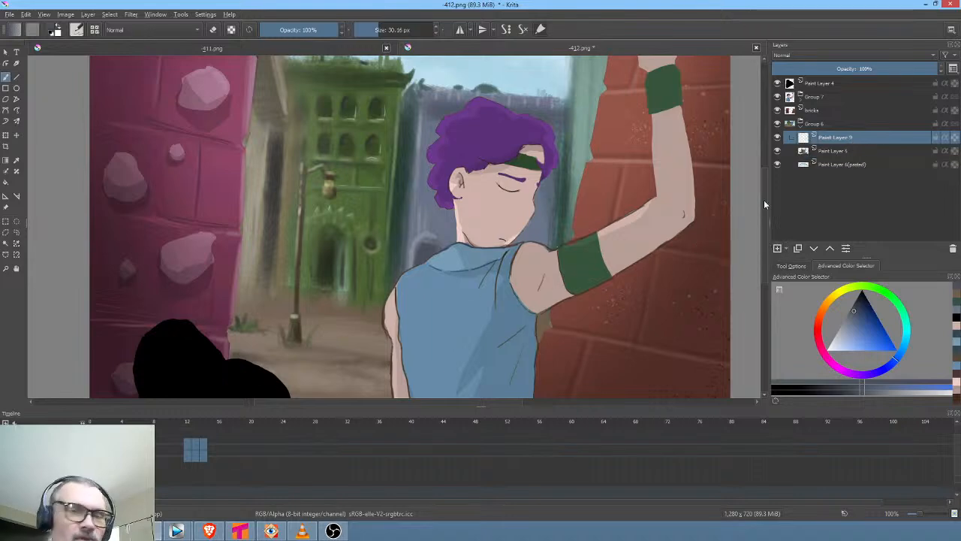
right_click(257, 201)
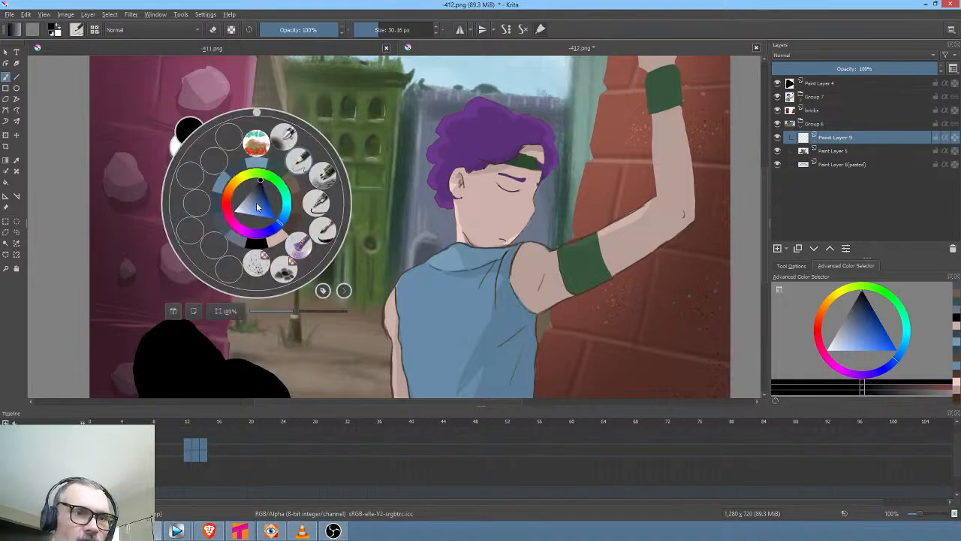
left_click(286, 135)
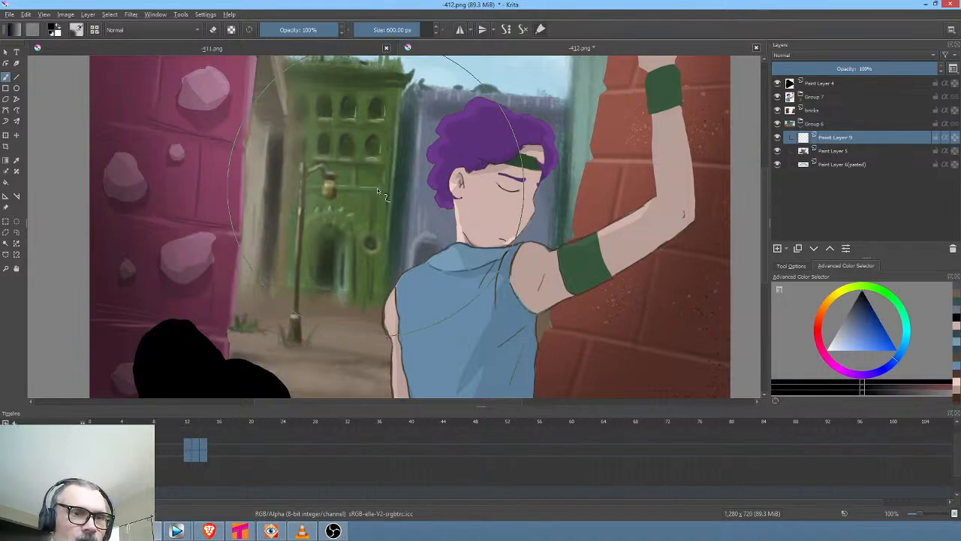
left_click_drag(383, 190, 338, 190)
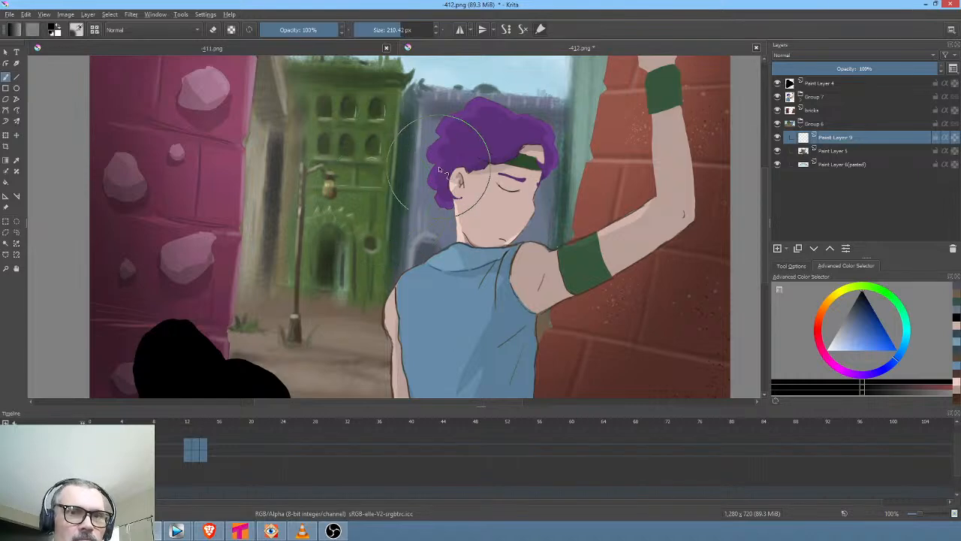
left_click_drag(397, 85, 455, 156)
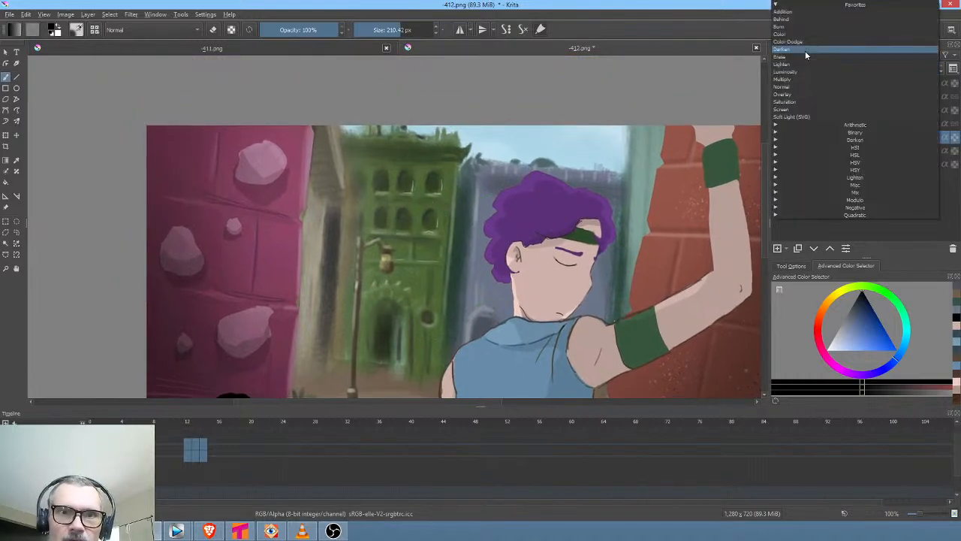
left_click(804, 94)
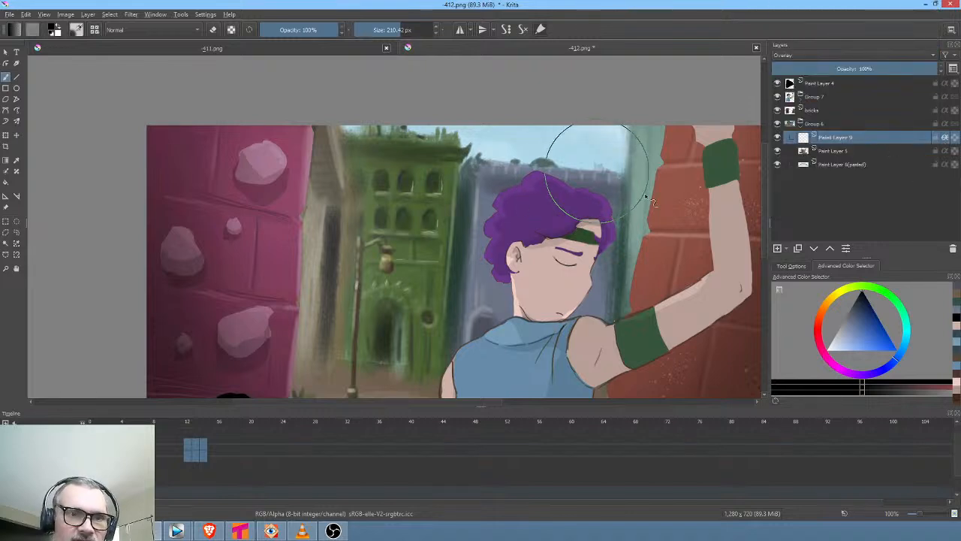
Brush black shading across the upper parts of the background buildings and lower the shading layer's opacity to 13%
mouse_move(634, 199)
left_mouse_down()
mouse_move(548, 200)
mouse_move(460, 241)
mouse_move(493, 175)
mouse_move(518, 151)
mouse_move(507, 150)
mouse_move(409, 166)
mouse_move(353, 218)
left_mouse_up()
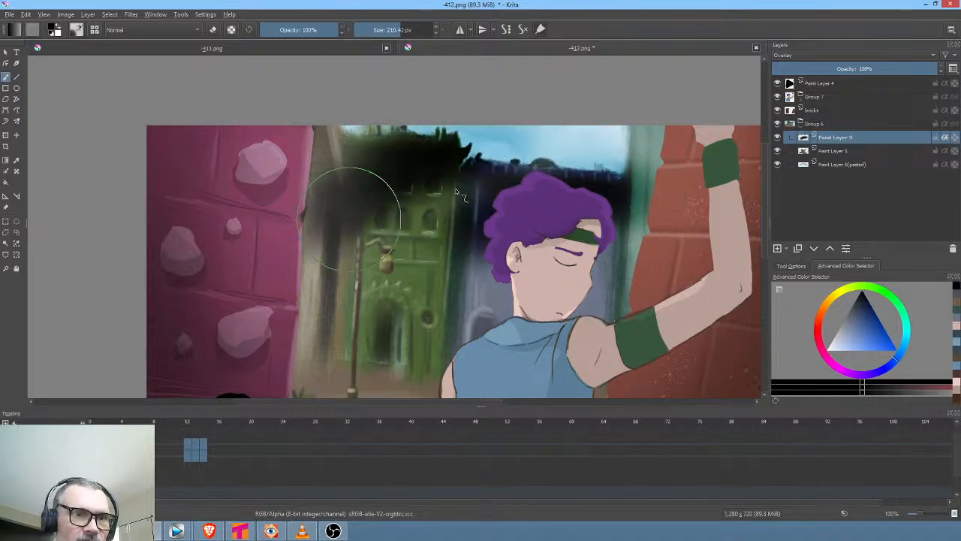
mouse_move(472, 161)
left_mouse_down()
mouse_move(368, 218)
mouse_move(386, 155)
mouse_move(338, 172)
mouse_move(315, 154)
left_mouse_up()
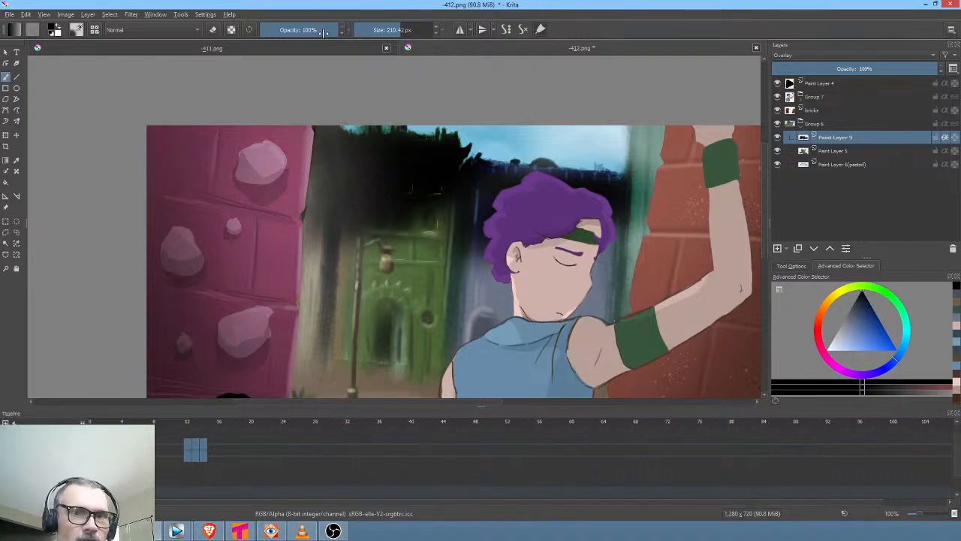
left_click(833, 152)
left_click(838, 139)
mouse_move(826, 68)
left_mouse_down()
mouse_move(711, 69)
mouse_move(952, 70)
mouse_move(764, 75)
left_mouse_up()
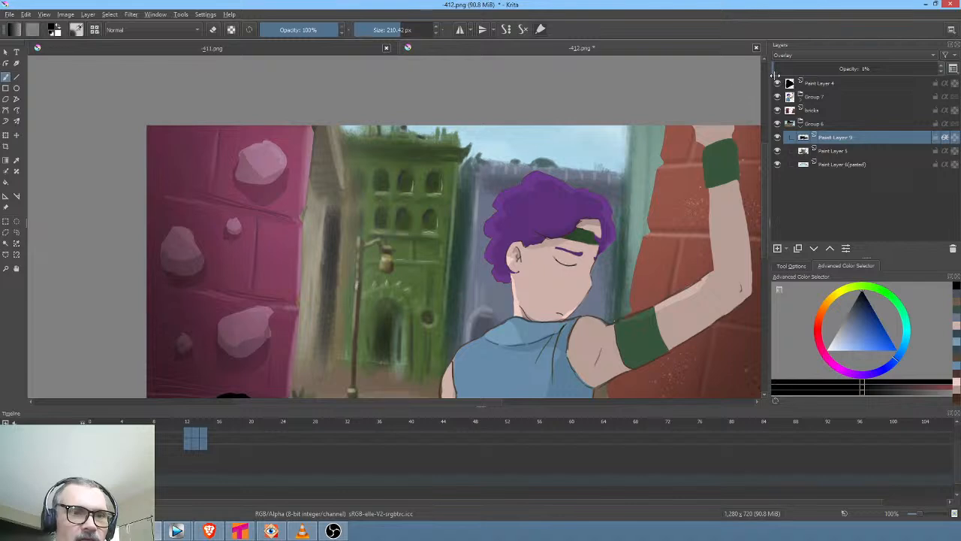
left_click_drag(781, 77, 793, 77)
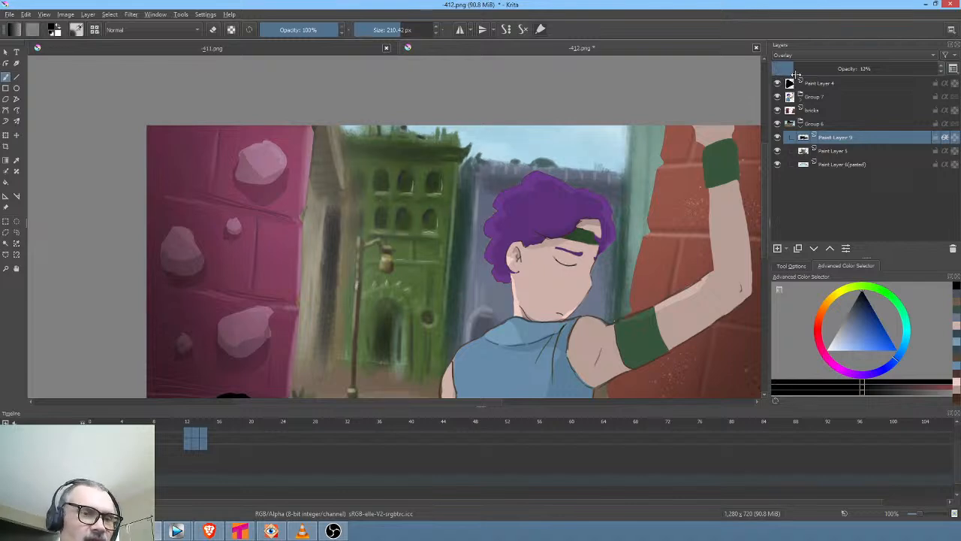
mouse_move(796, 75)
left_mouse_down()
mouse_move(818, 73)
mouse_move(768, 75)
mouse_move(794, 74)
left_mouse_up()
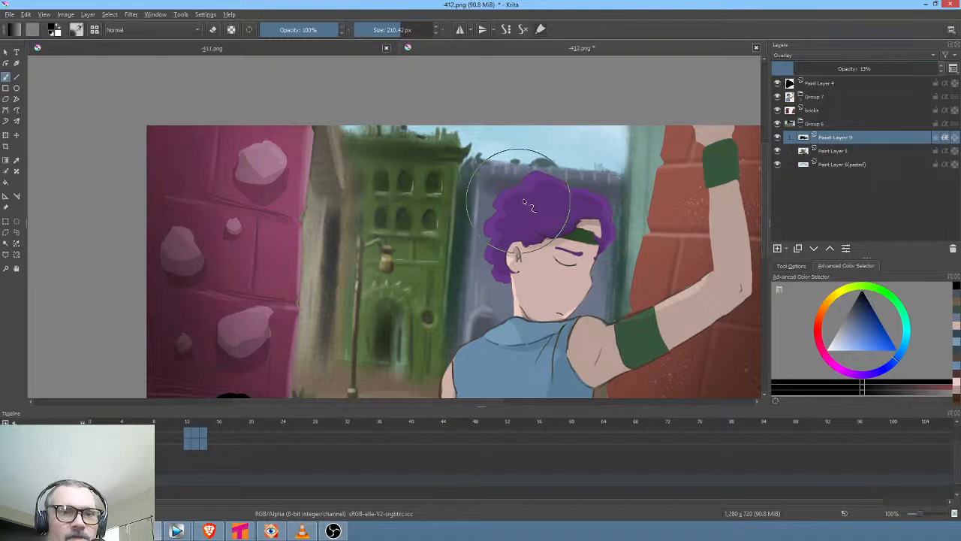
Add a layer above Paint Layer 8 in Group 7 and sweep a 741.15 px black stroke over the character's raised arm and torso
scroll(525, 199, "down", 2)
left_click_drag(553, 190, 531, 187)
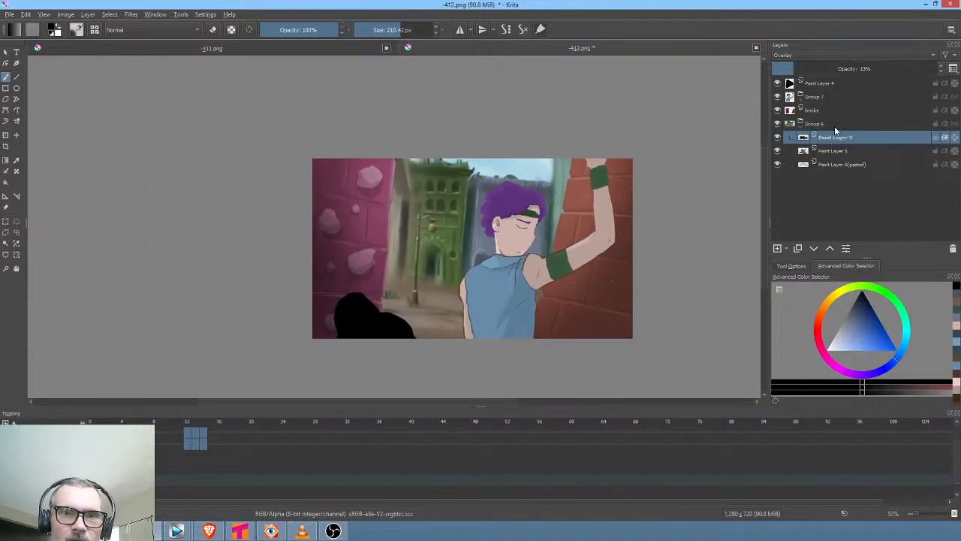
left_click(800, 99)
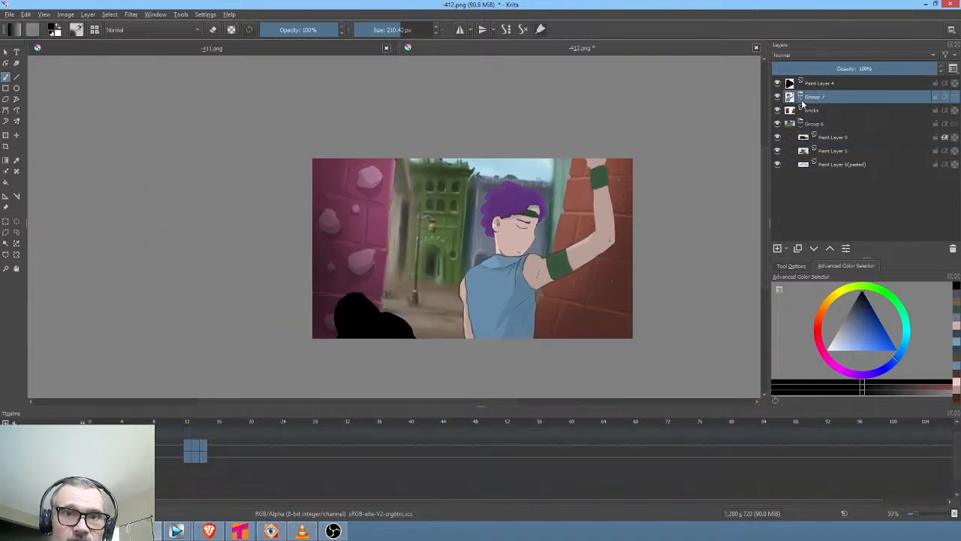
left_click(801, 99)
left_click(832, 112)
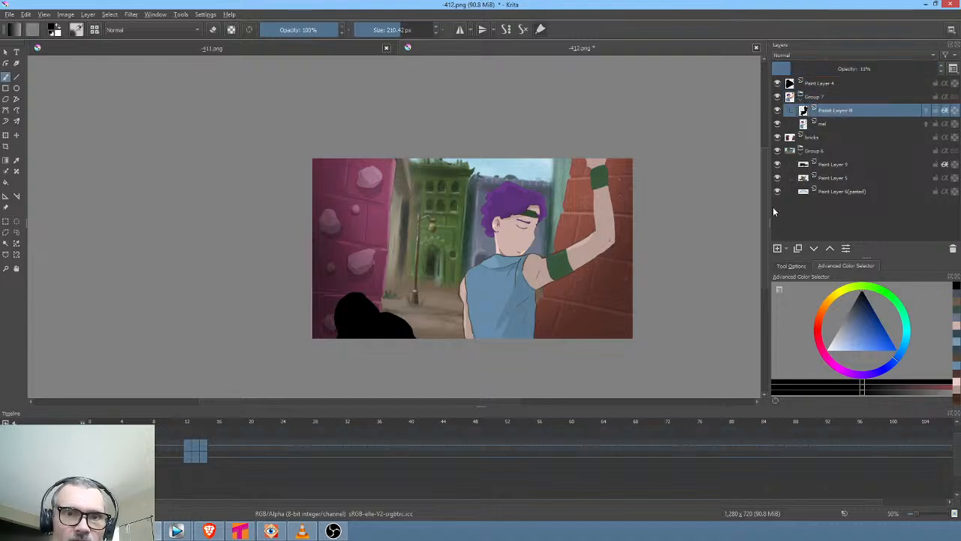
left_click(777, 248)
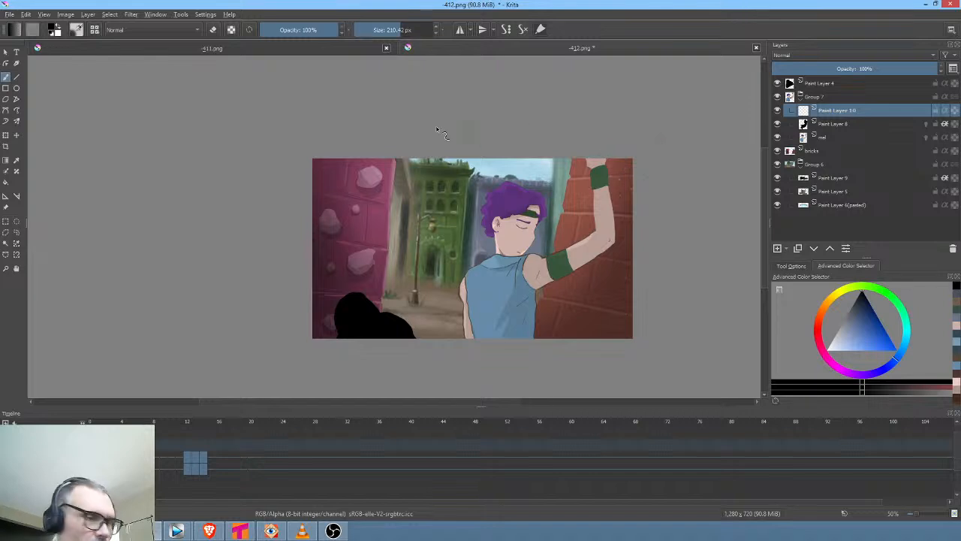
left_click_drag(443, 122, 697, 123)
mouse_move(643, 142)
left_mouse_down()
mouse_move(639, 196)
mouse_move(564, 308)
mouse_move(481, 360)
left_mouse_up()
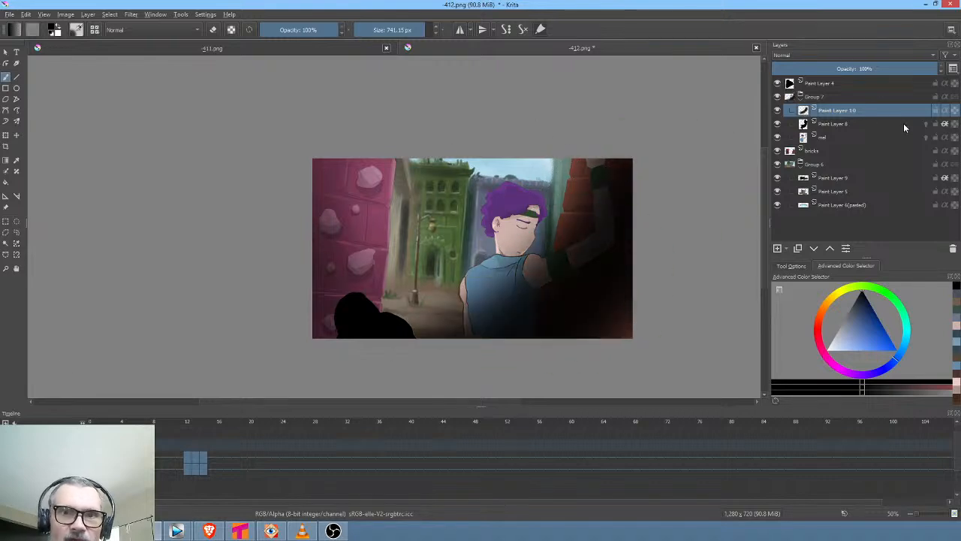
Make the character's shading layer inherit alpha, set it to Overlay at 32% opacity, and scrub the animation to check it
left_click(948, 112)
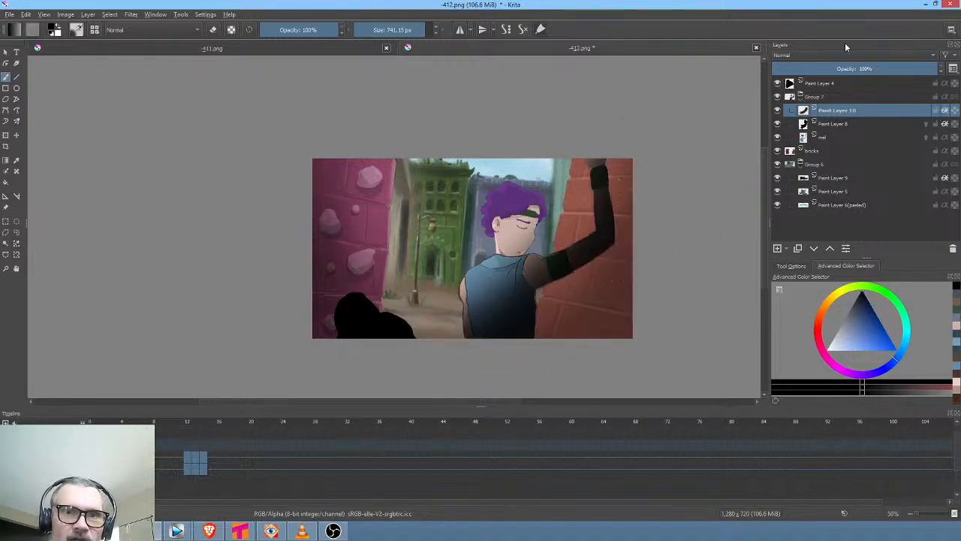
left_click(831, 57)
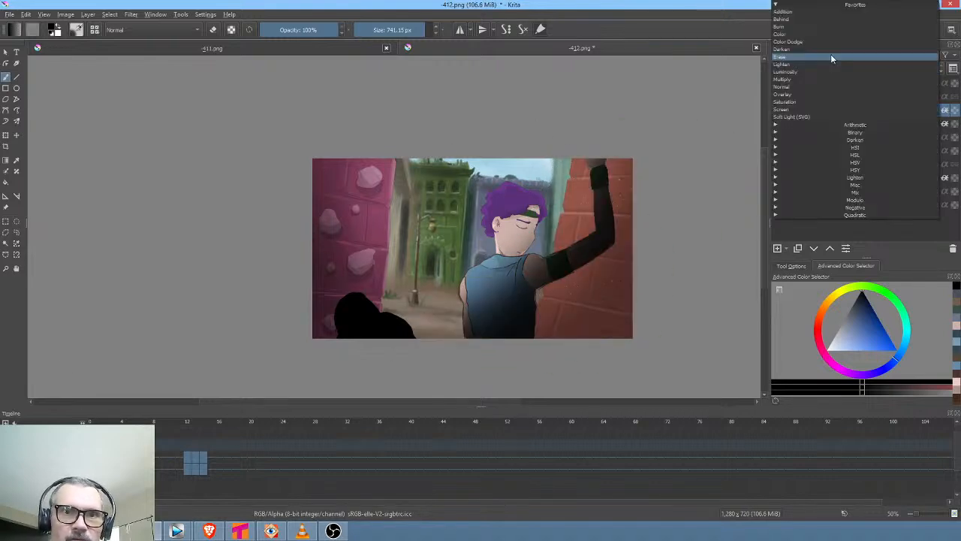
left_click(821, 95)
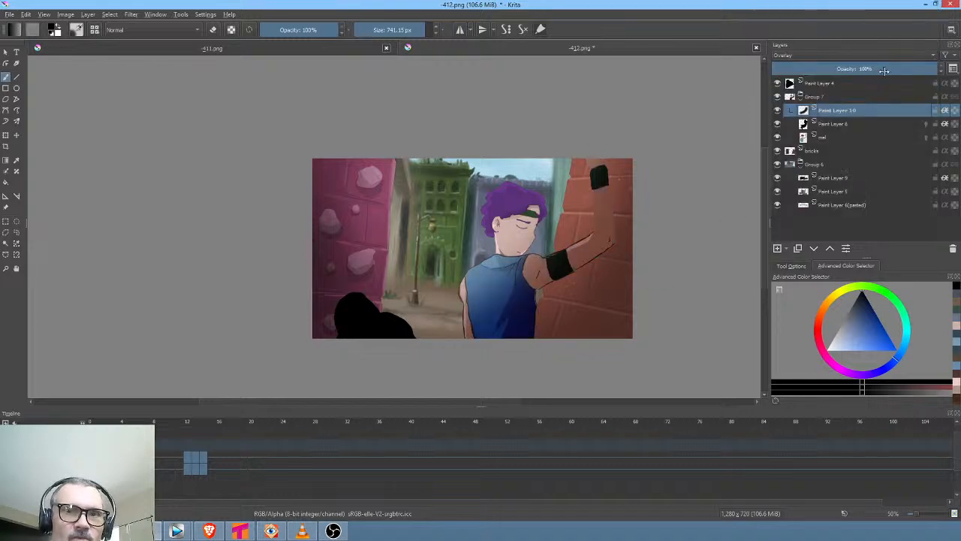
mouse_move(908, 68)
left_mouse_down()
mouse_move(781, 68)
mouse_move(838, 69)
mouse_move(793, 71)
mouse_move(825, 68)
left_mouse_up()
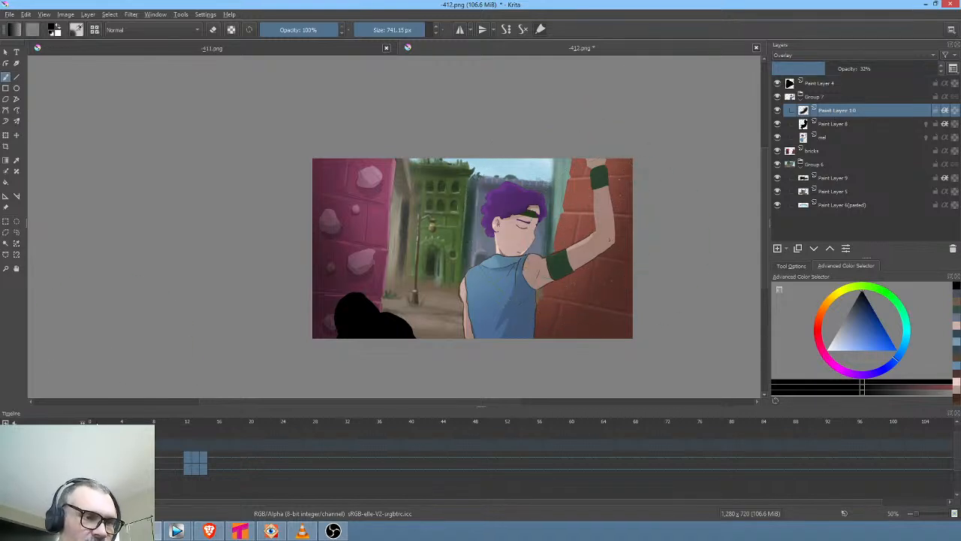
left_click_drag(173, 425, 91, 404)
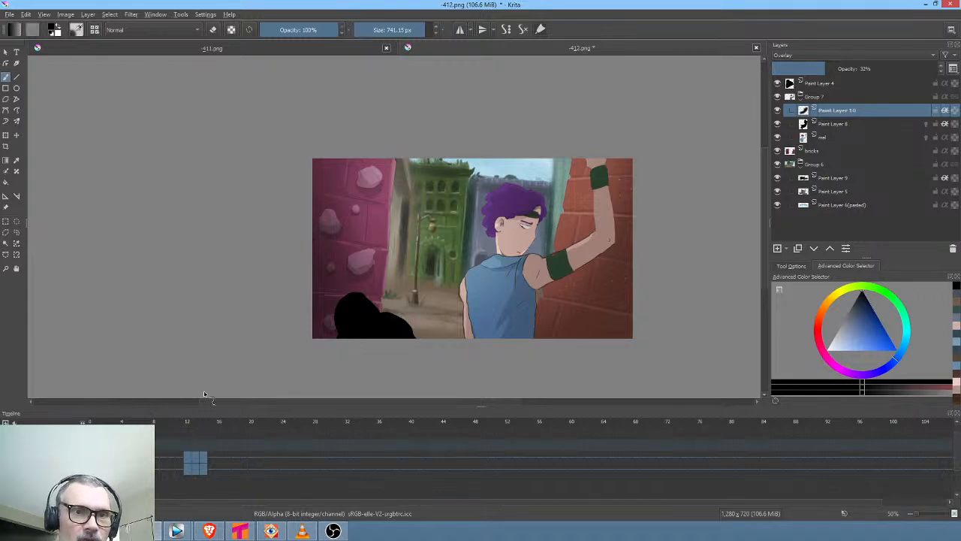
Deepen the sky's blue on Paint Layer 6(pasted) using the large soft brush in Overlay mode
left_click(853, 206)
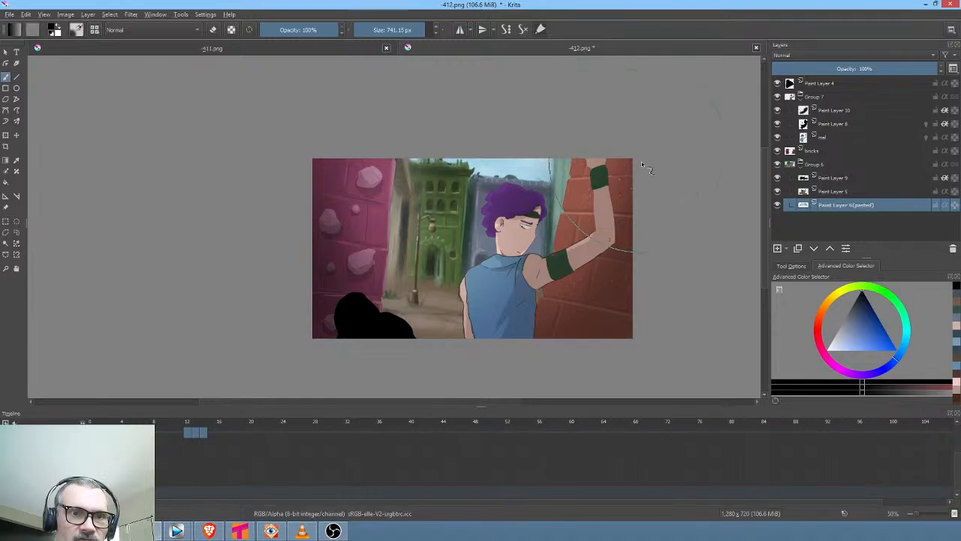
left_click(165, 29)
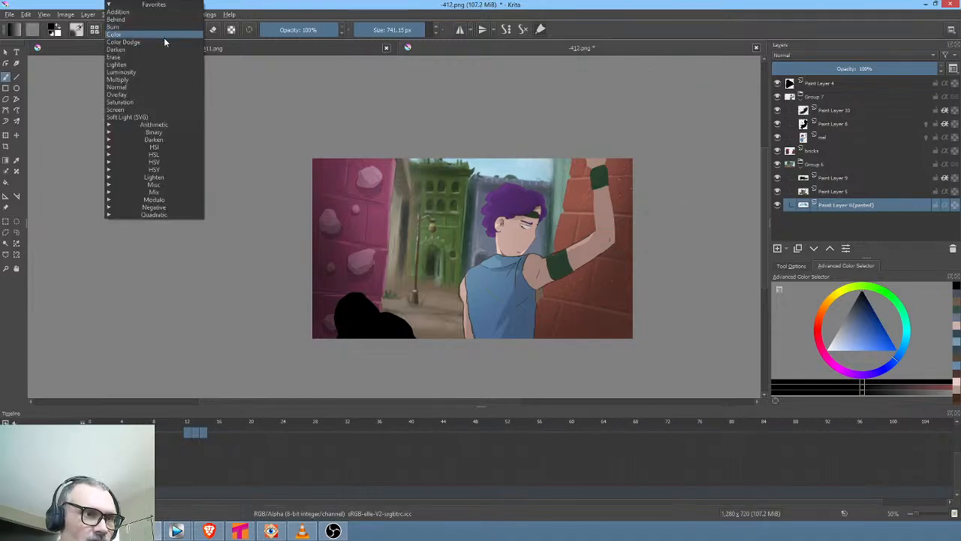
left_click(155, 94)
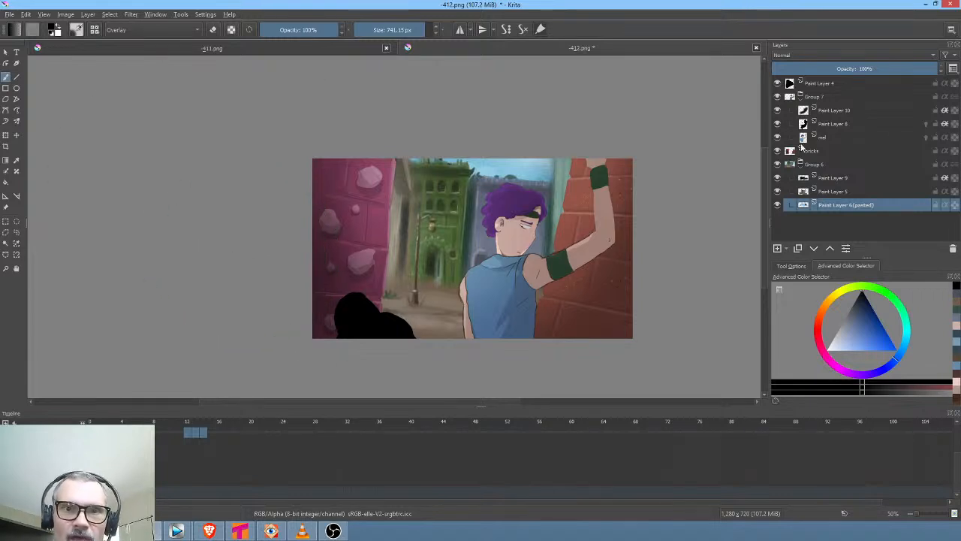
Hide and show Paint Layer 5 to compare the buildings with the sky behind them
left_click(819, 98)
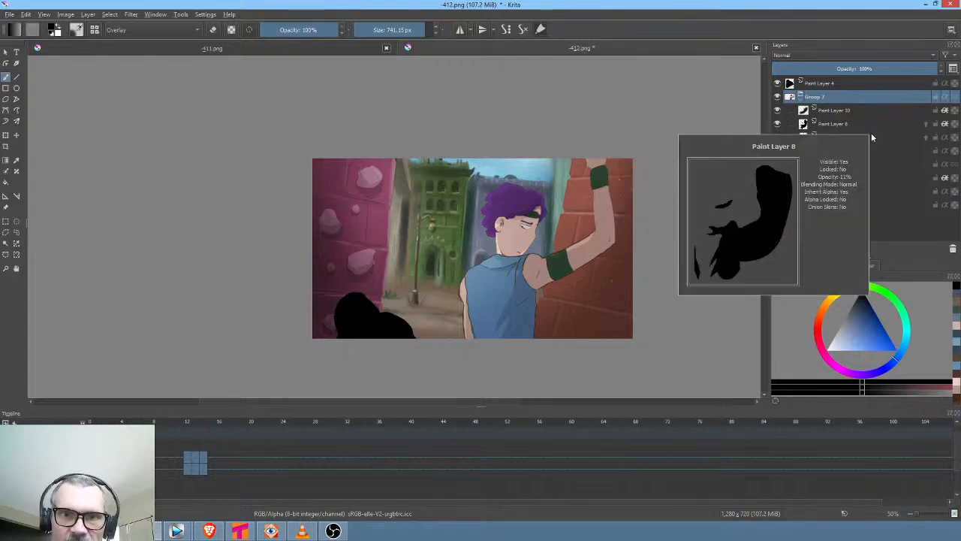
left_click(855, 192)
left_click(777, 192)
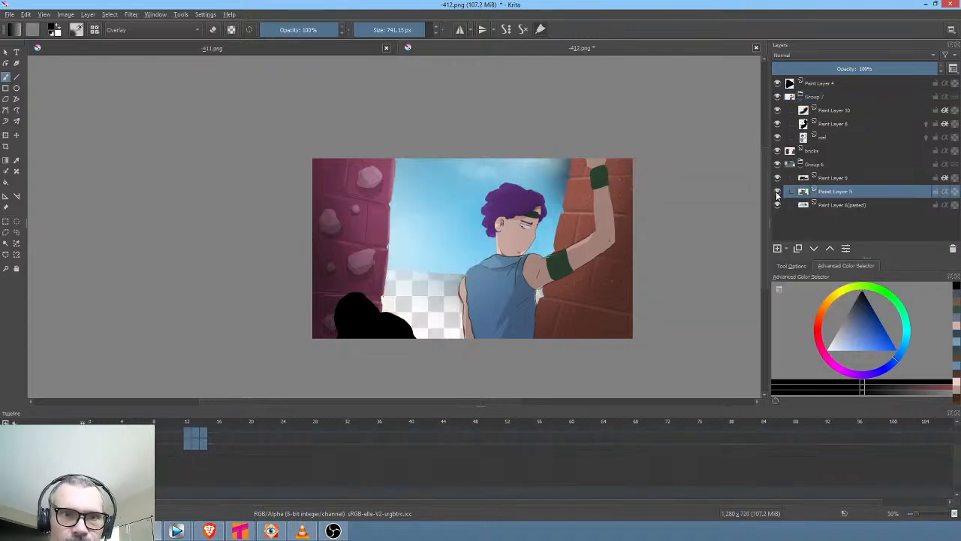
left_click(777, 192)
left_click(836, 178)
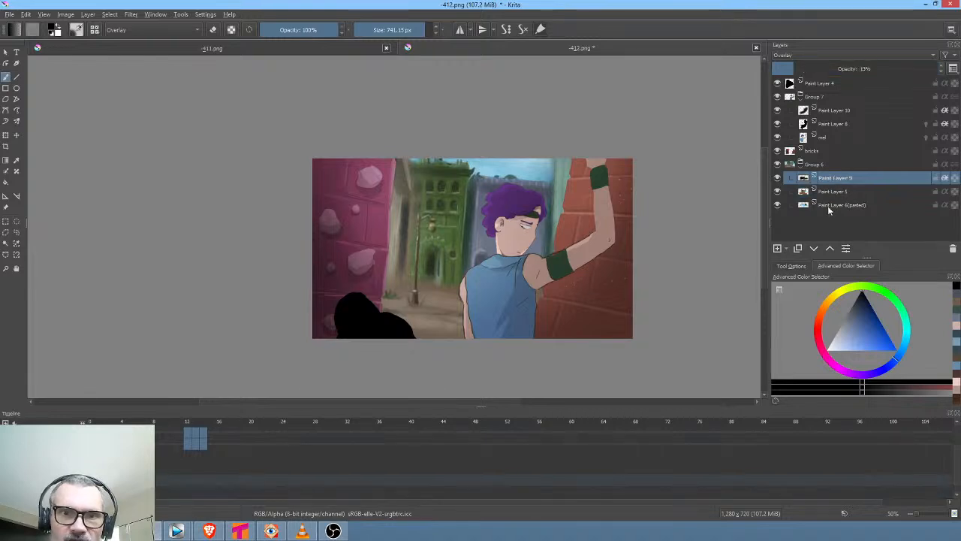
left_click(777, 192)
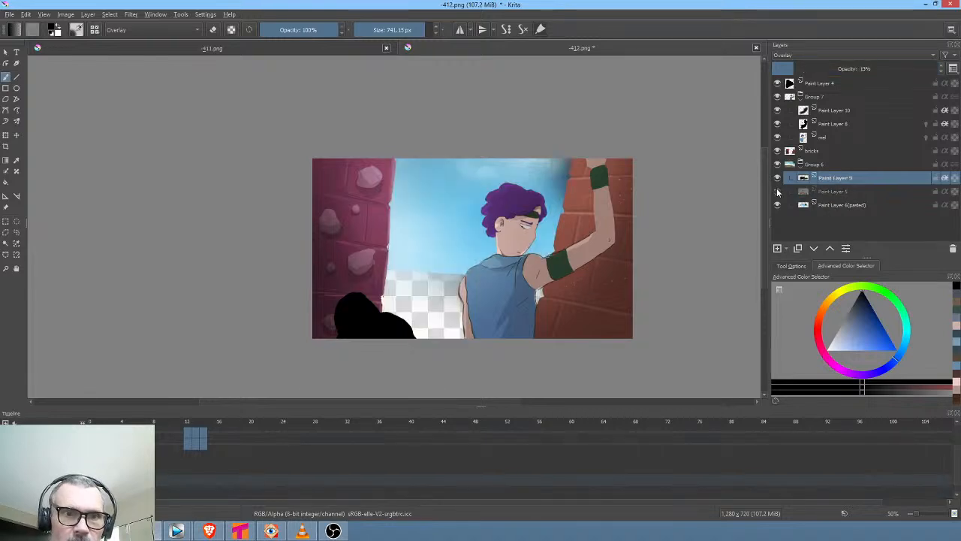
left_click(778, 192)
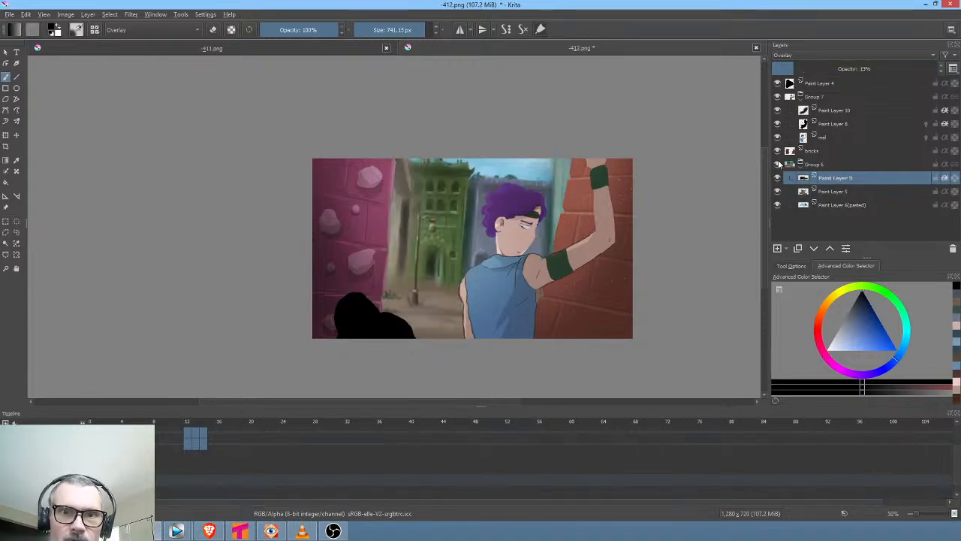
Check the bricks layer by toggling its visibility, and place it in its own group
left_click(821, 152)
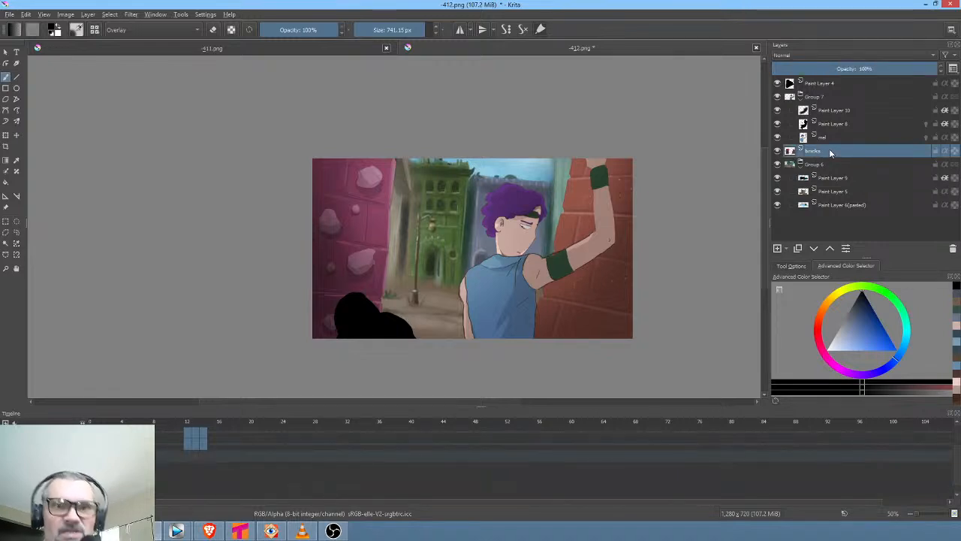
left_click(778, 151)
left_click(778, 151)
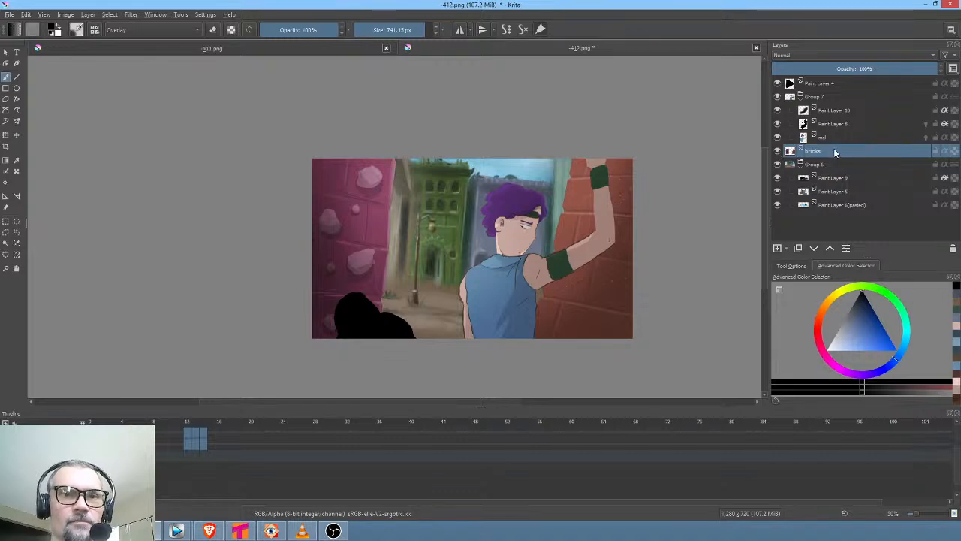
key("ctrl+g")
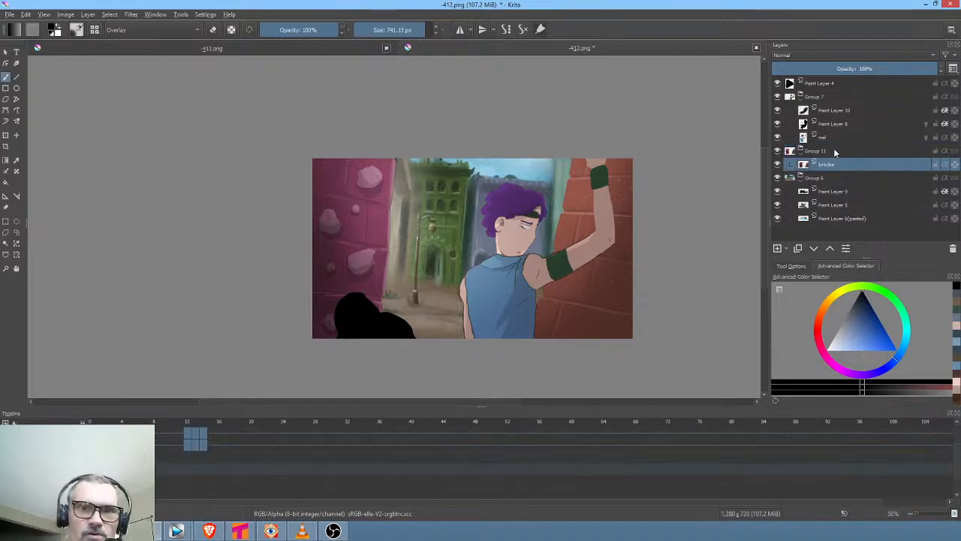
Save the scene as a PNG with an accompanying Krita file, and add a paint layer above bricks in its group
key("ctrl+s")
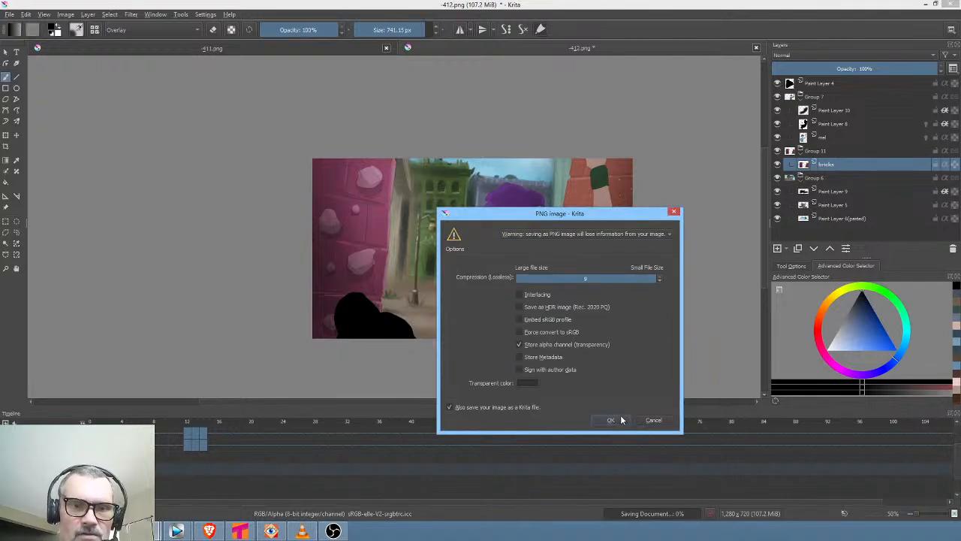
left_click(611, 420)
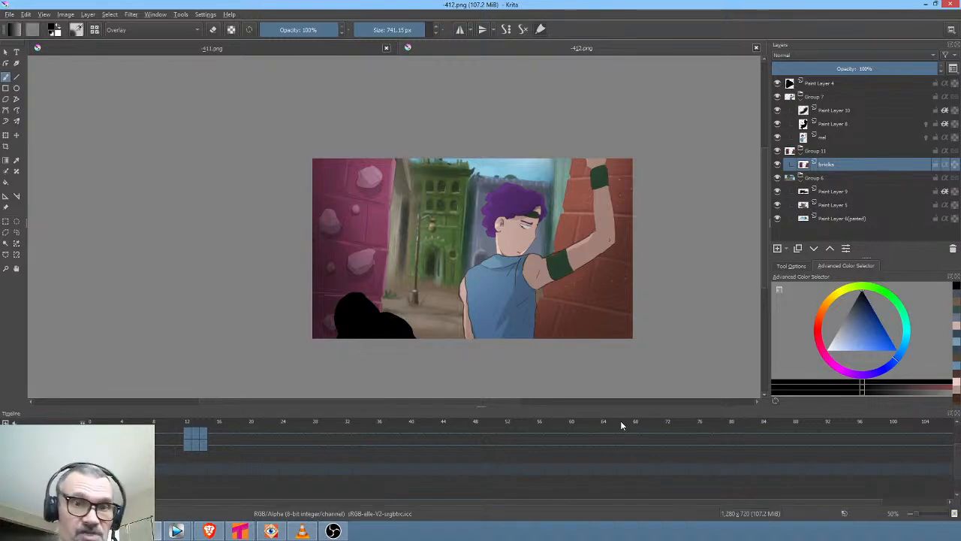
left_click(778, 249)
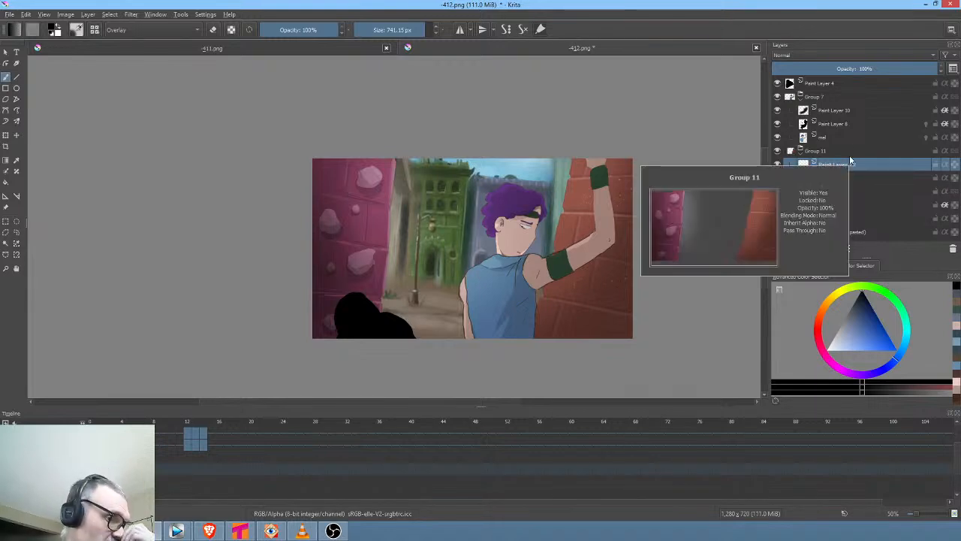
Draw a filled black arm shadow over the red brick wall on Paint Layer 12, and lower the layer's opacity to about 31%
mouse_move(849, 161)
left_mouse_down()
mouse_move(148, 376)
mouse_move(847, 161)
left_mouse_up()
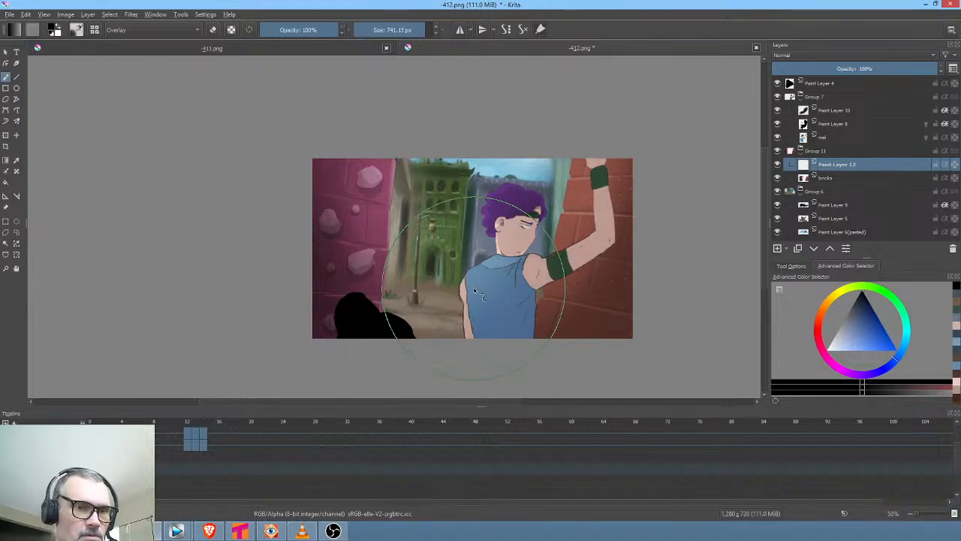
key("ctrl+z")
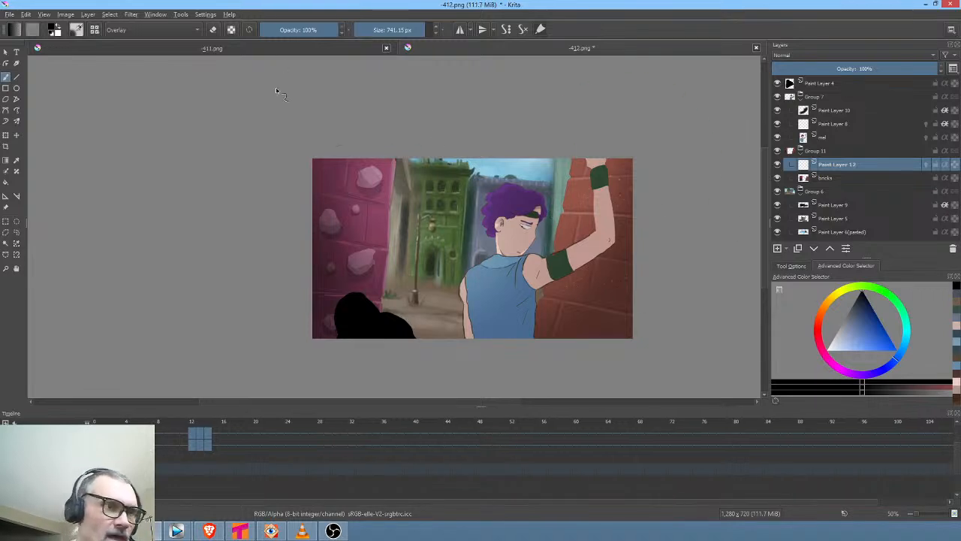
right_click(544, 127)
left_click(589, 123)
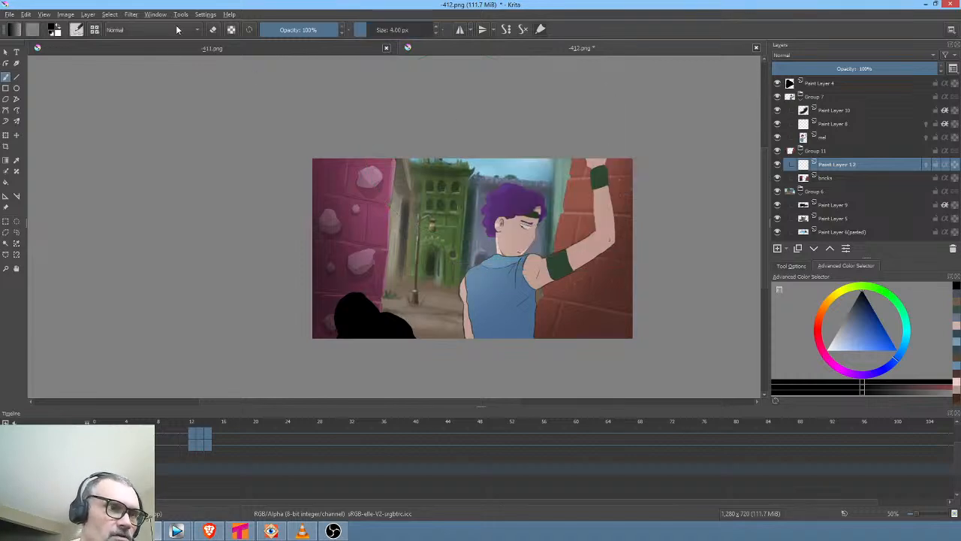
key("p")
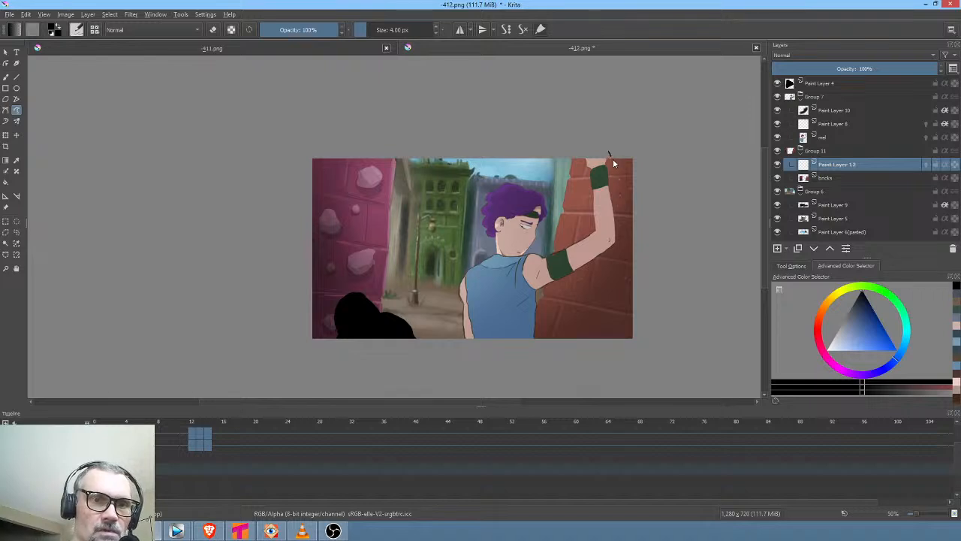
mouse_move(613, 299)
left_mouse_down()
mouse_move(544, 371)
mouse_move(510, 357)
mouse_move(523, 315)
mouse_move(554, 290)
left_mouse_up()
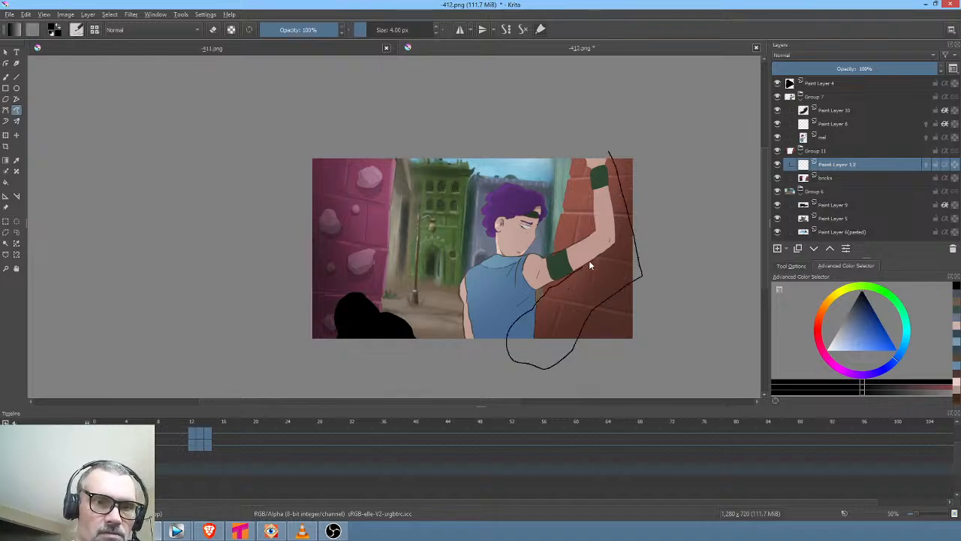
mouse_move(589, 260)
left_mouse_down()
mouse_move(603, 239)
mouse_move(610, 154)
left_mouse_up()
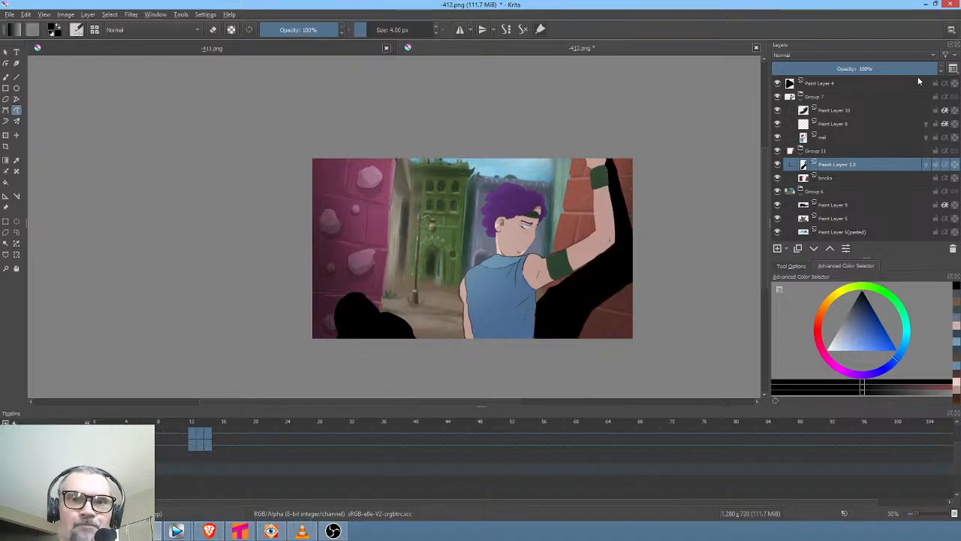
left_click_drag(922, 68, 822, 74)
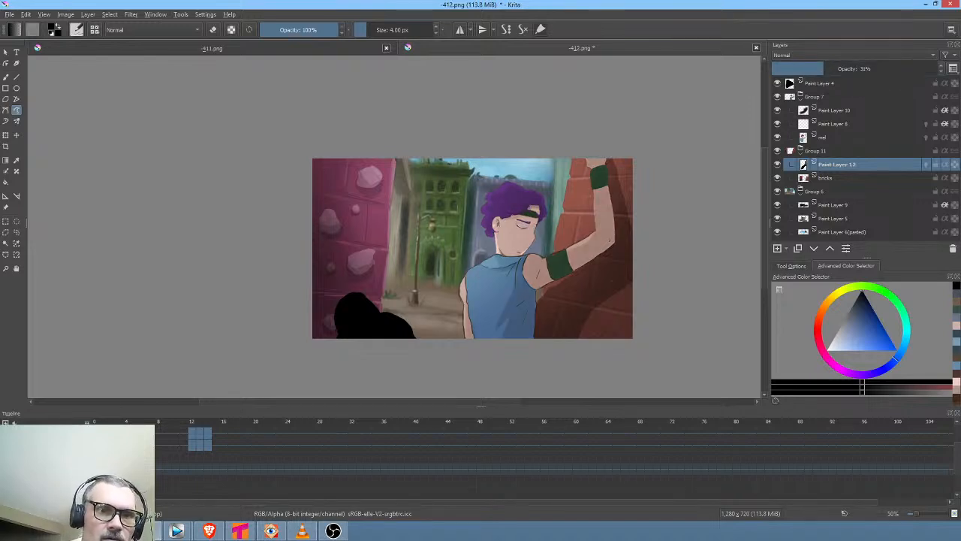
Start reshaping the wall shadow on Paint Layer 12 at frame 12 with the Liquify transform
left_click(167, 436)
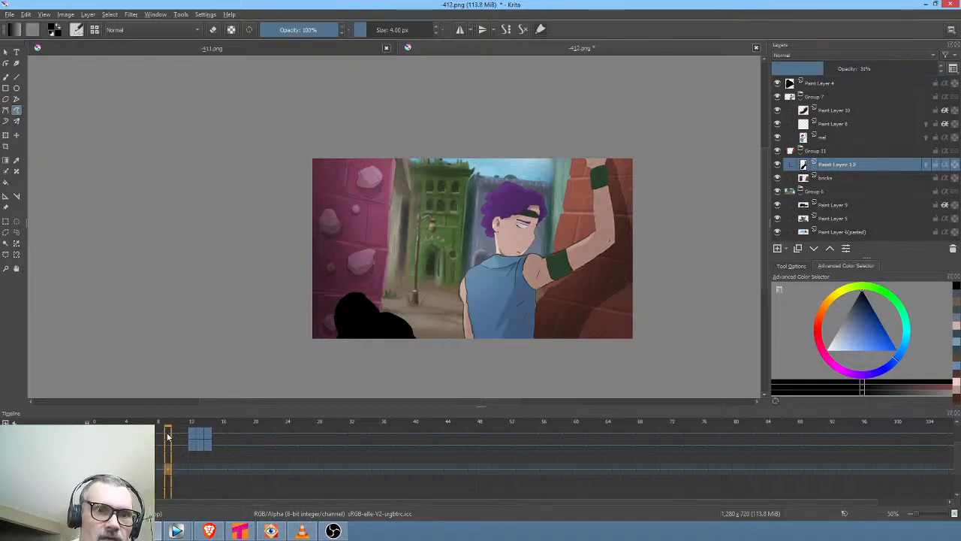
left_click_drag(168, 436, 195, 454)
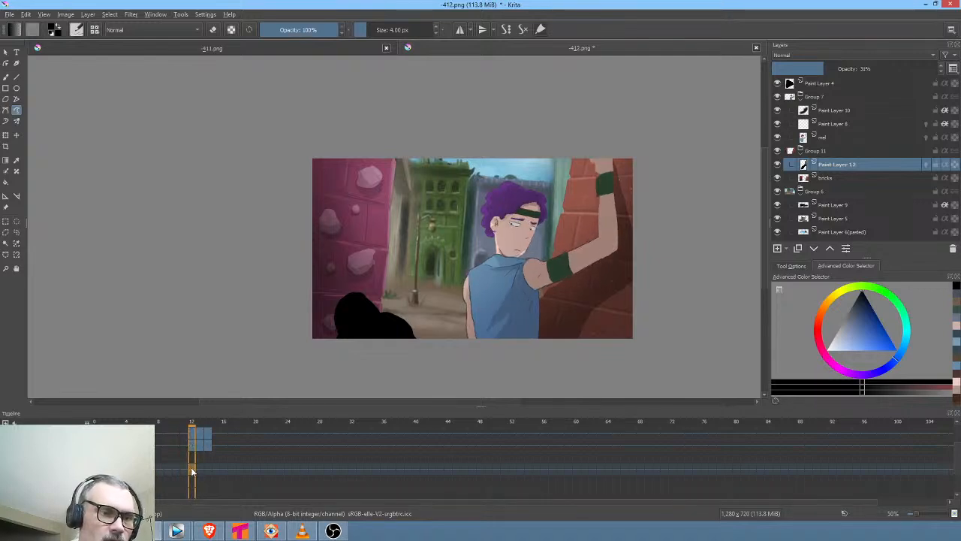
mouse_move(191, 467)
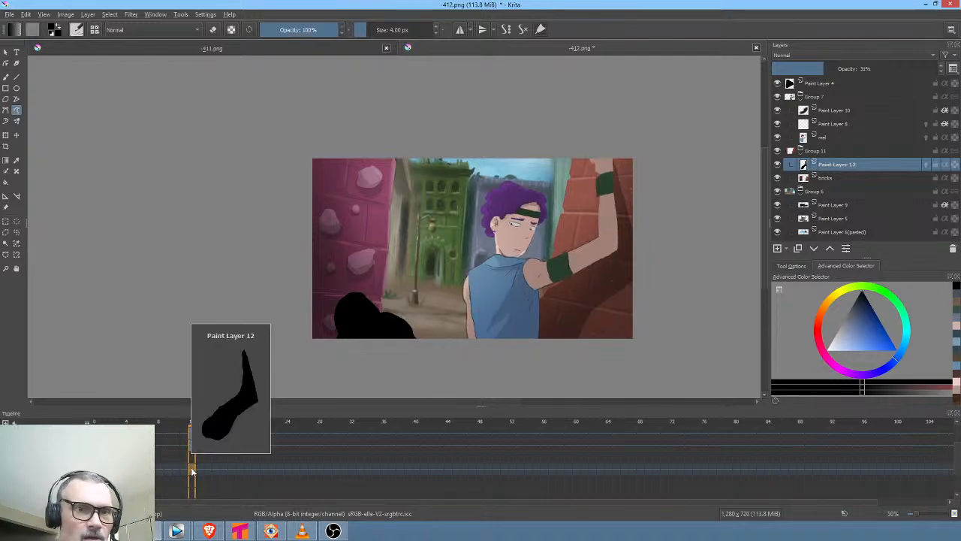
key("ctrl+t")
right_click(639, 225)
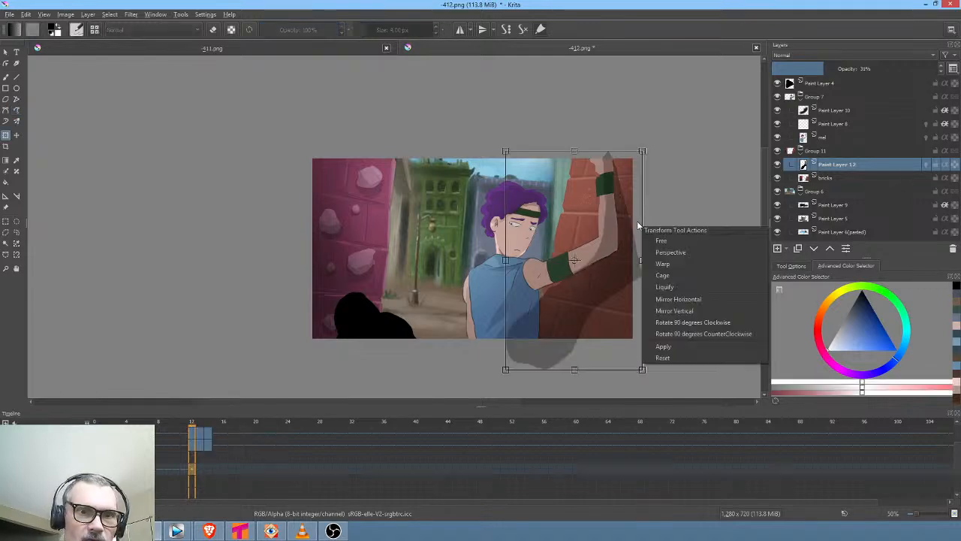
left_click(687, 286)
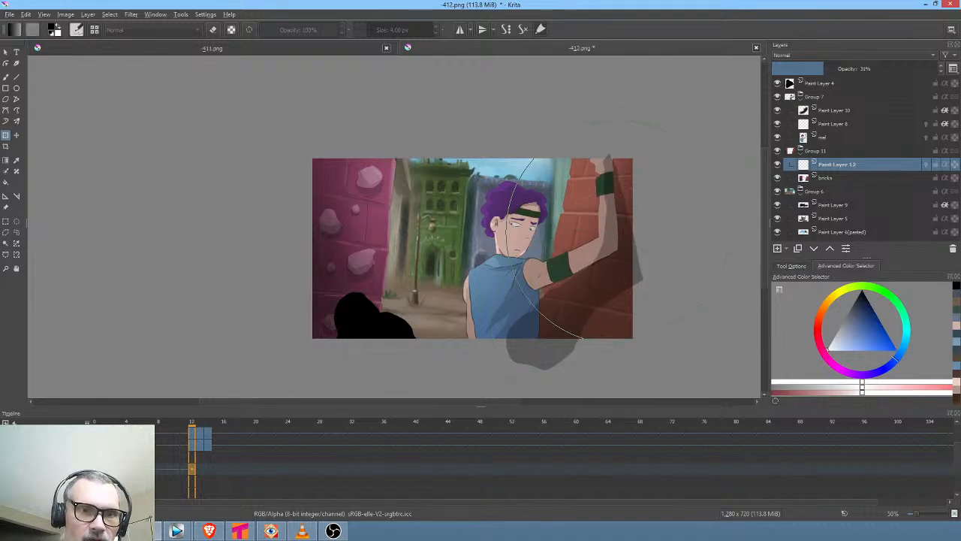
Warp the wall shadow with Liquify at frames 13 and 14 so it drops along with the character's lowering arm
left_click(201, 466)
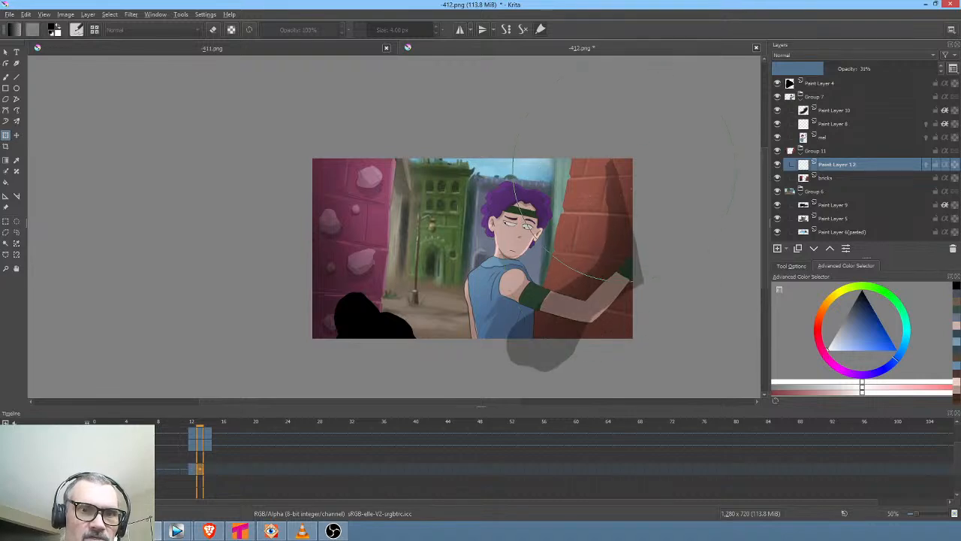
mouse_move(578, 248)
left_mouse_down()
mouse_move(627, 304)
mouse_move(631, 368)
mouse_move(645, 271)
mouse_move(642, 323)
mouse_move(586, 353)
mouse_move(556, 353)
mouse_move(600, 218)
mouse_move(638, 316)
mouse_move(593, 345)
mouse_move(496, 368)
mouse_move(511, 366)
left_mouse_up()
left_click(210, 467)
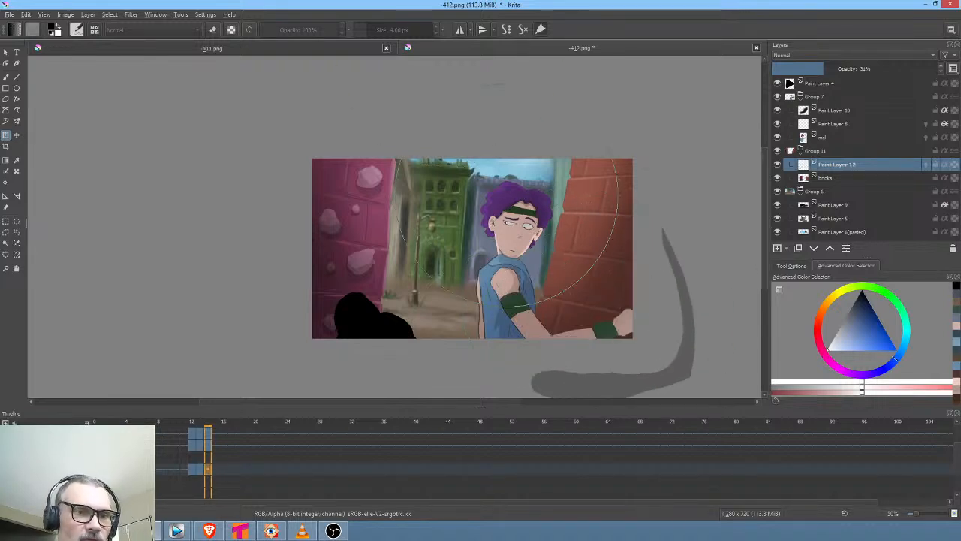
Save the scene as a PNG with the alpha channel stored, along with a Krita file
left_click(9, 15)
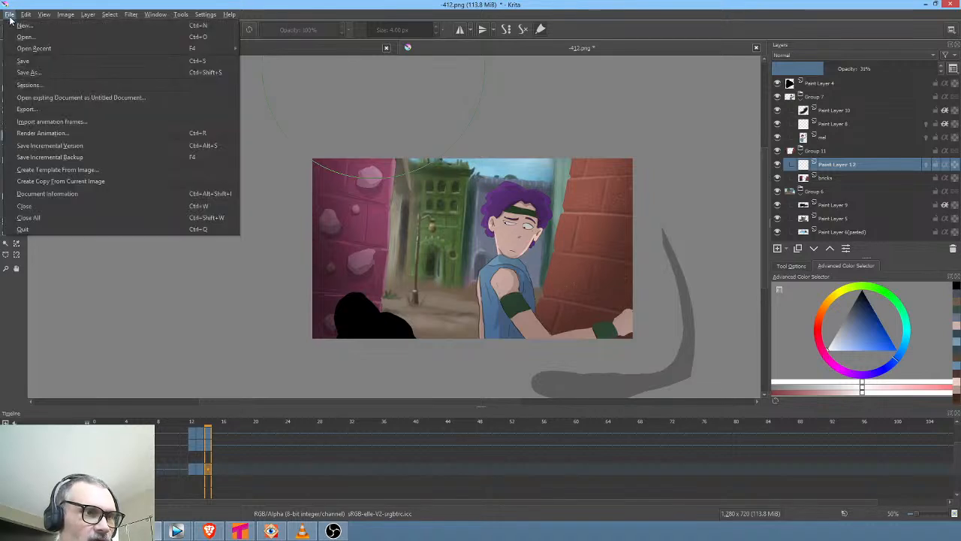
left_click(23, 60)
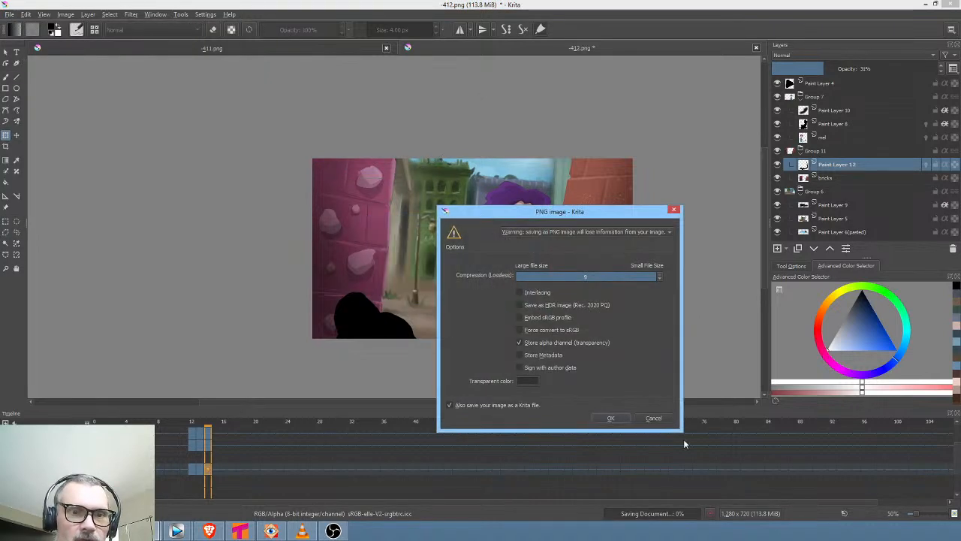
left_click(612, 418)
Scrub the timeline back from frame 14 at 100% zoom to check the arm shadow's movement
key("1")
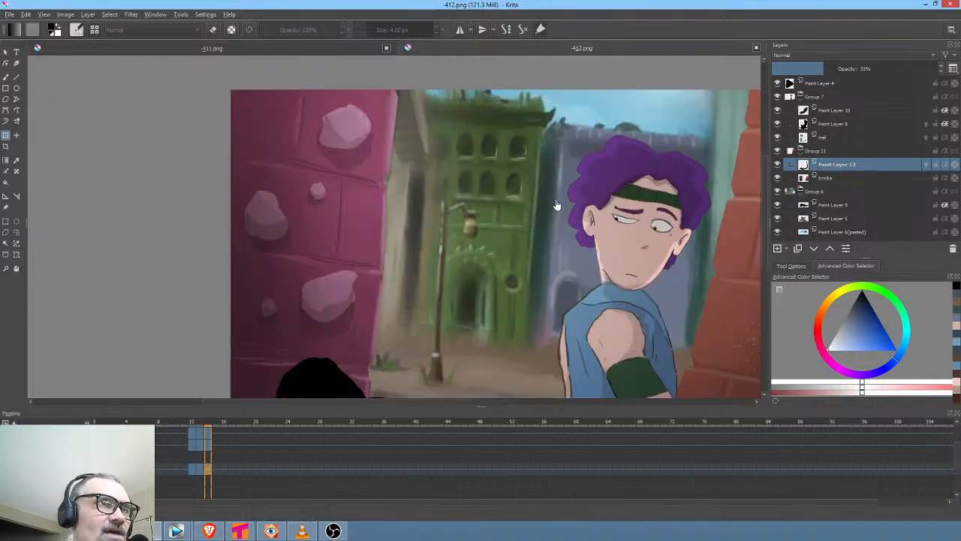
left_click_drag(569, 262, 431, 239)
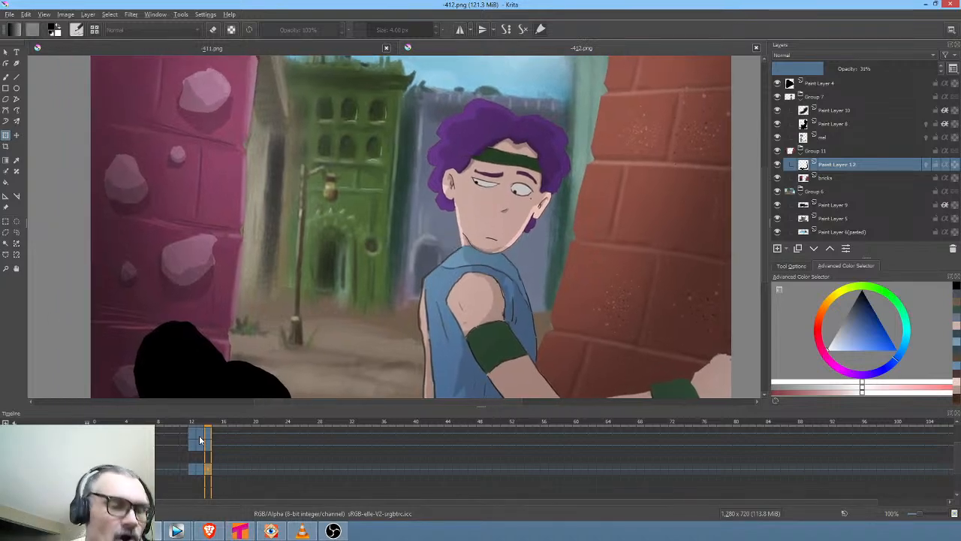
mouse_move(200, 440)
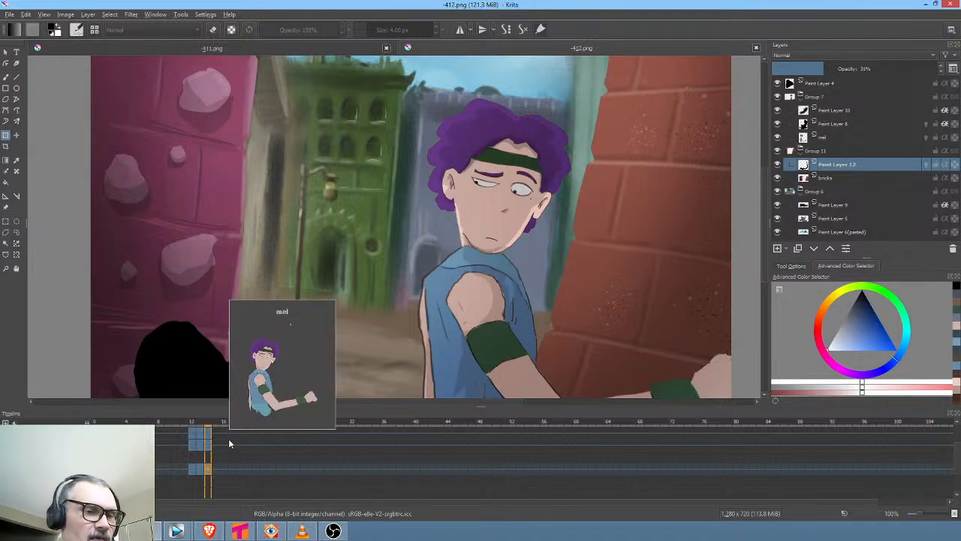
left_click_drag(212, 423, 82, 409)
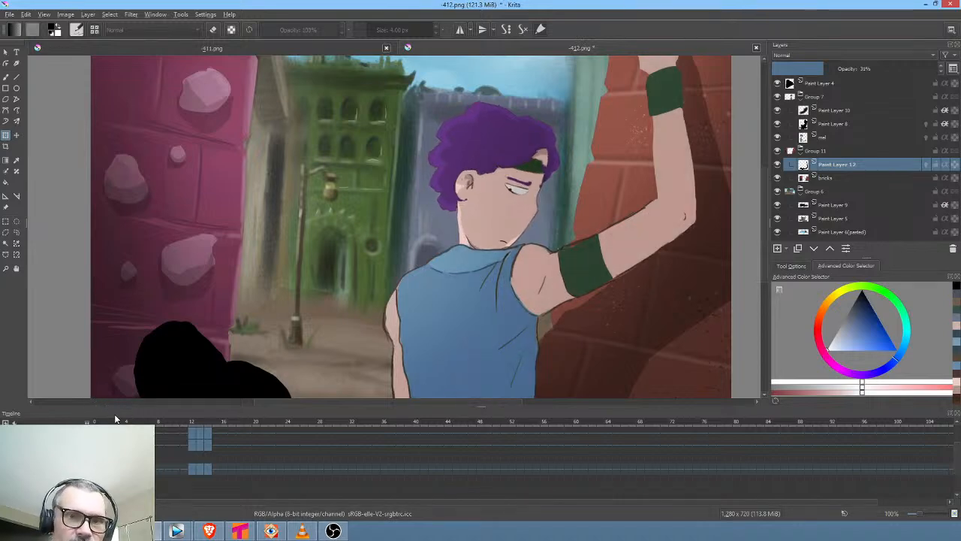
Hide and show Paint Layer 10 to compare the character with and without its overlay shading
left_click(829, 179)
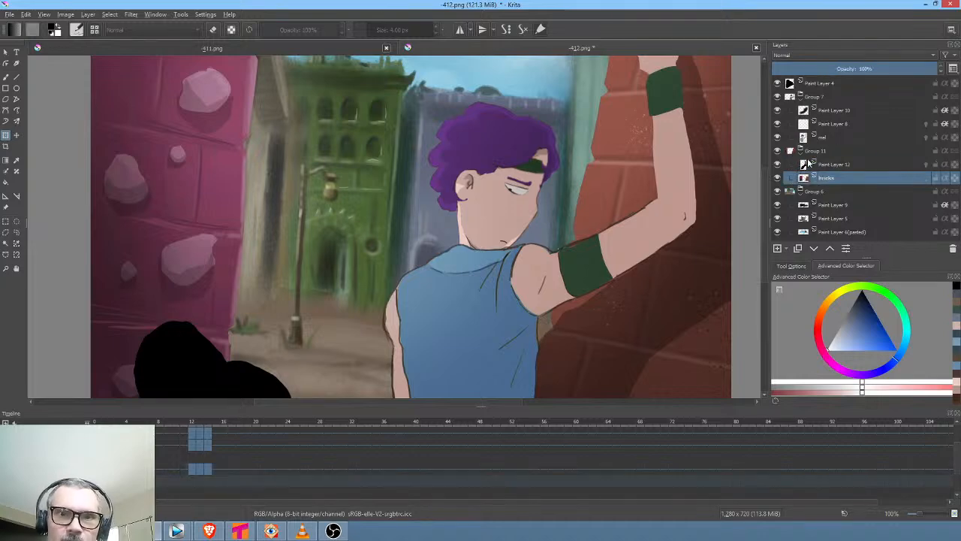
left_click(838, 111)
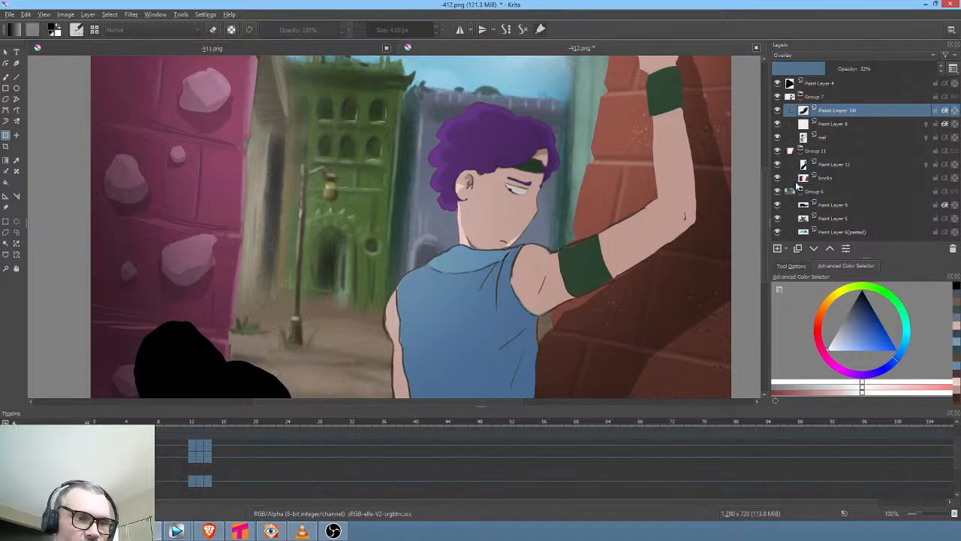
left_click(778, 111)
left_click(778, 111)
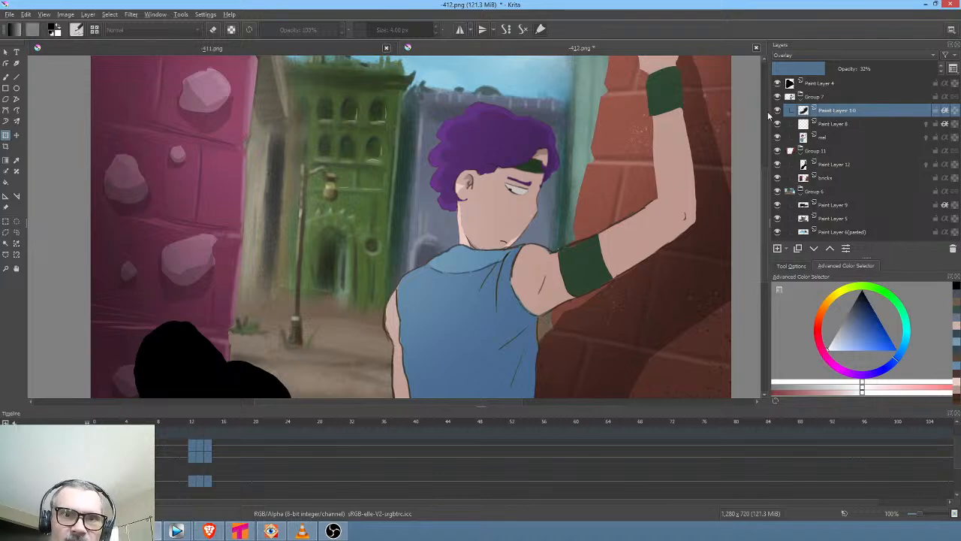
left_click(778, 111)
left_click(778, 111)
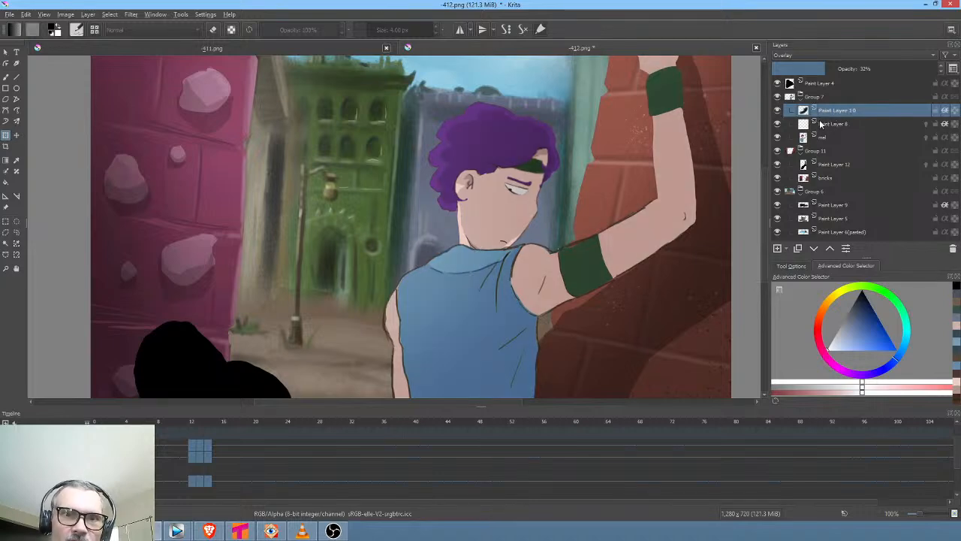
Hide and show Paint Layer 8, and step back one frame to check the character's shading there
left_click(822, 125)
left_click(778, 125)
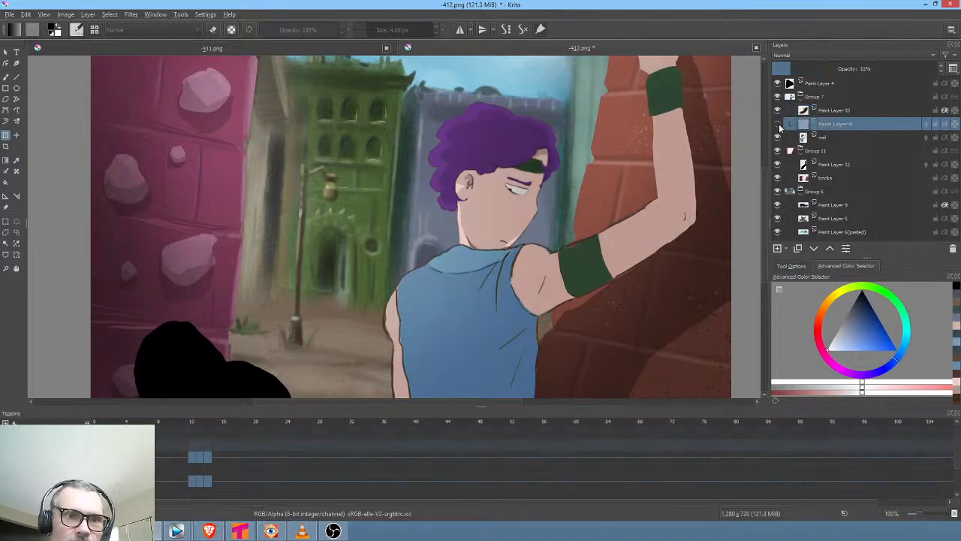
left_click(778, 125)
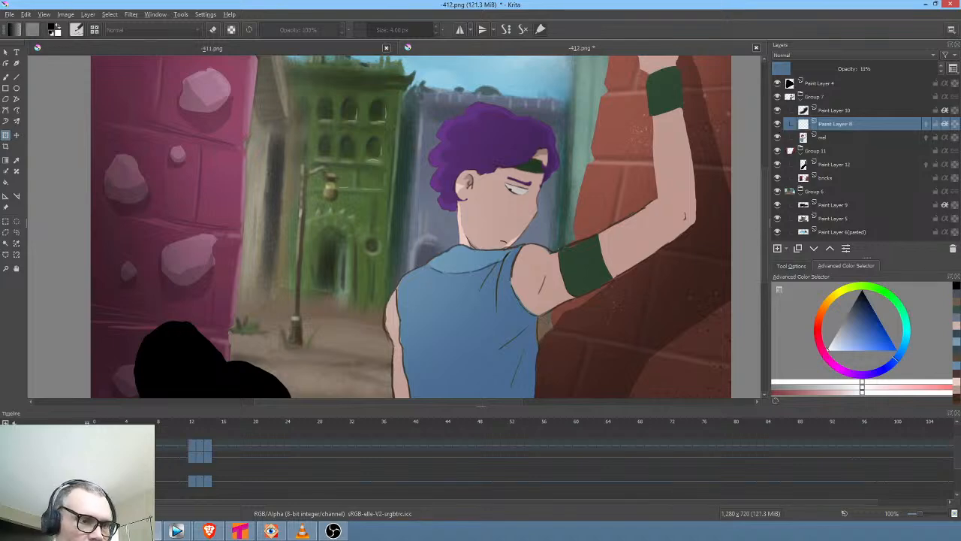
key("Left")
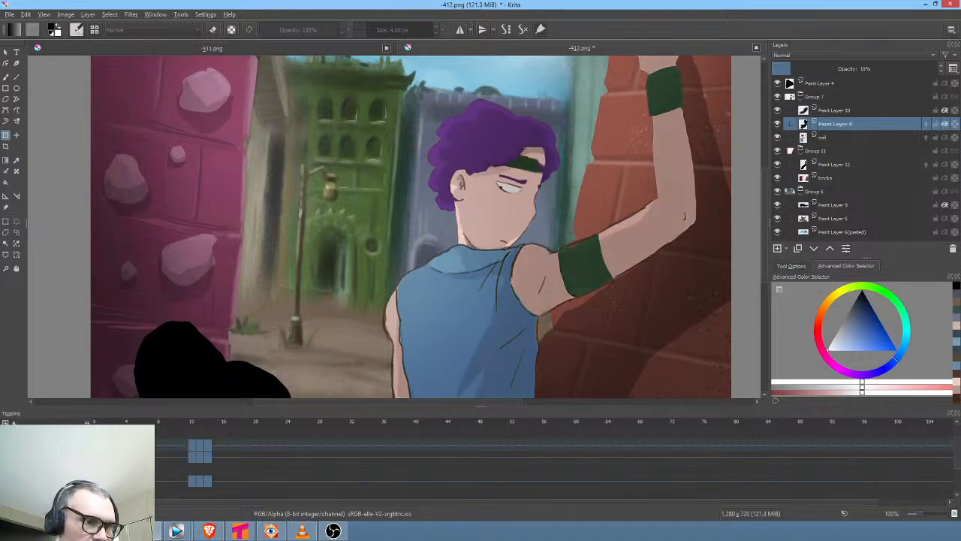
Rename the selected shading layer above the character layer to "shd"
double_click(854, 126)
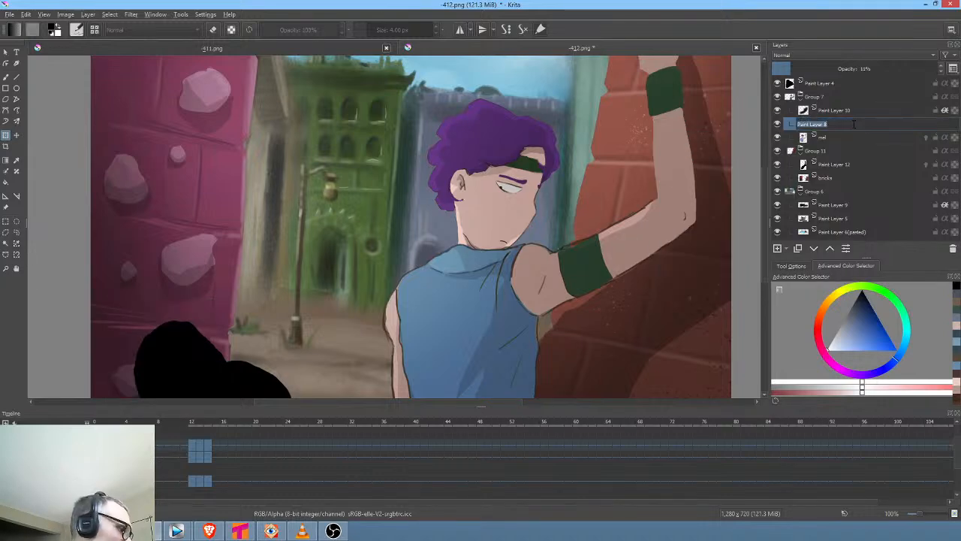
type("shd")
key("Return")
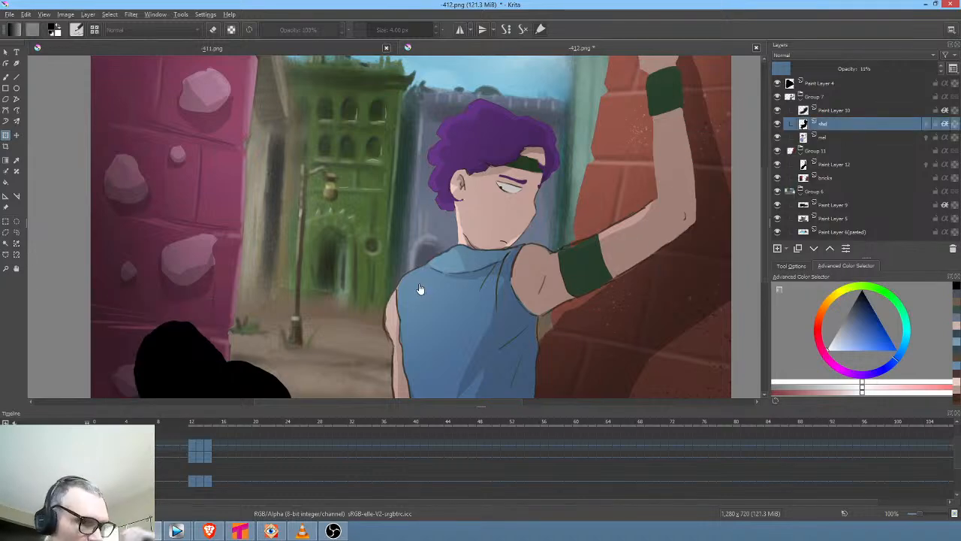
Review the character's animation frames up close and at full view, and compare the image with the shd layer hidden and shown
key("Right")
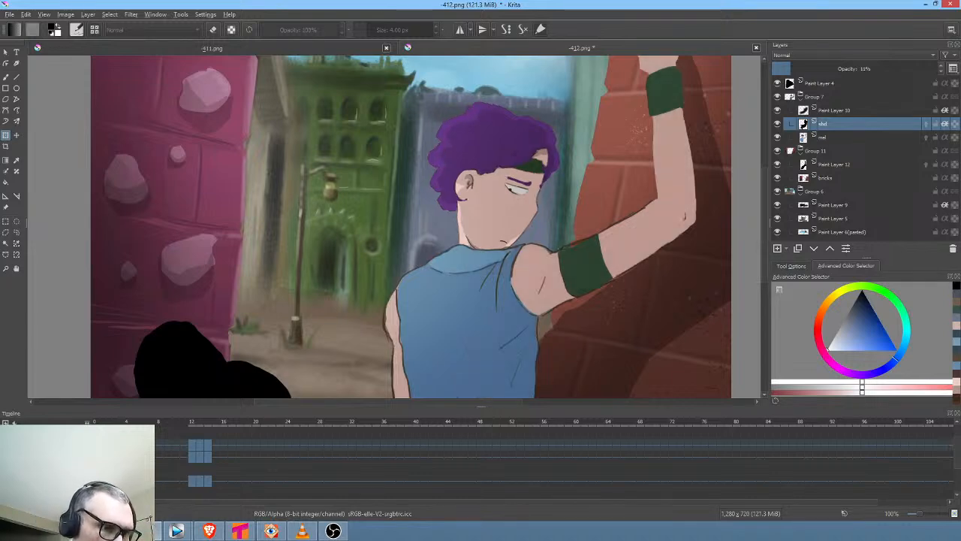
key("Right")
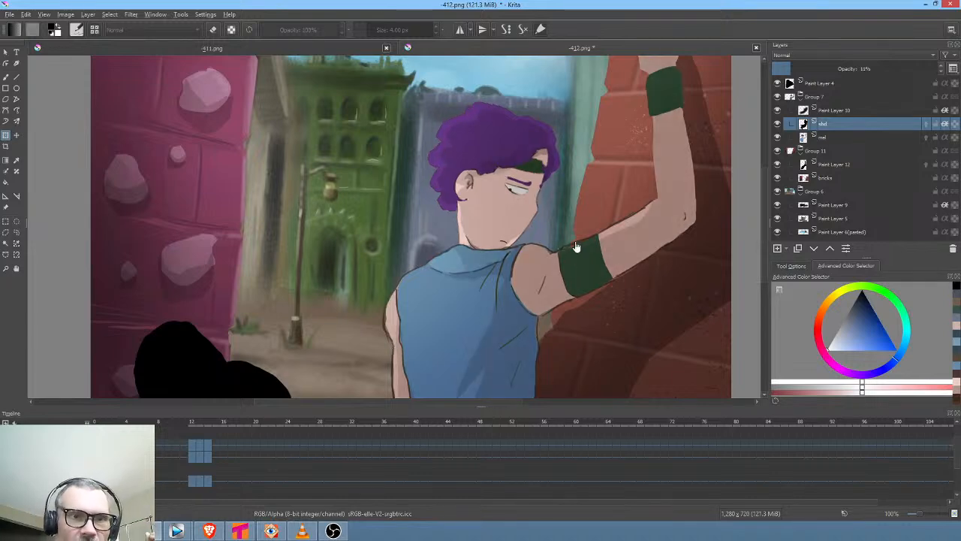
scroll(537, 246, "down", 2)
scroll(556, 274, "up", 1)
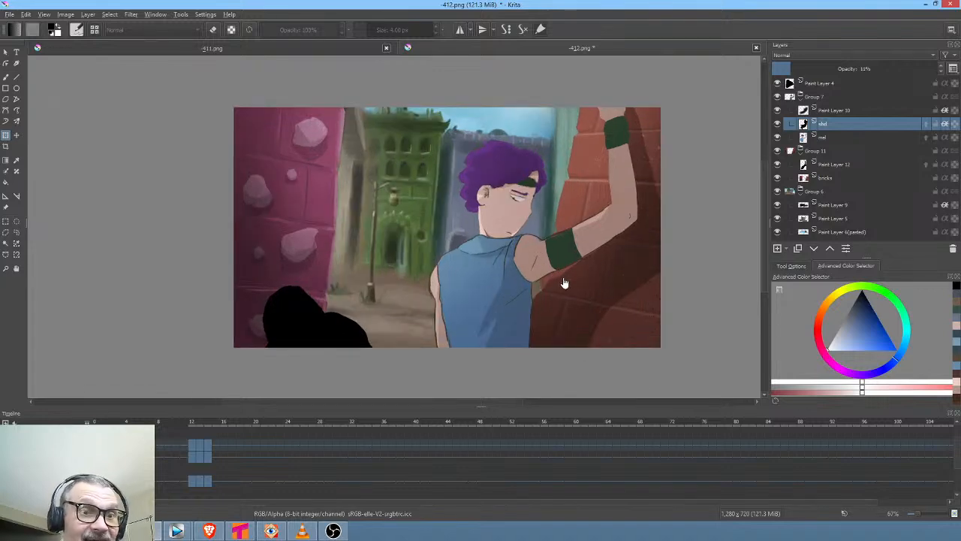
key("1")
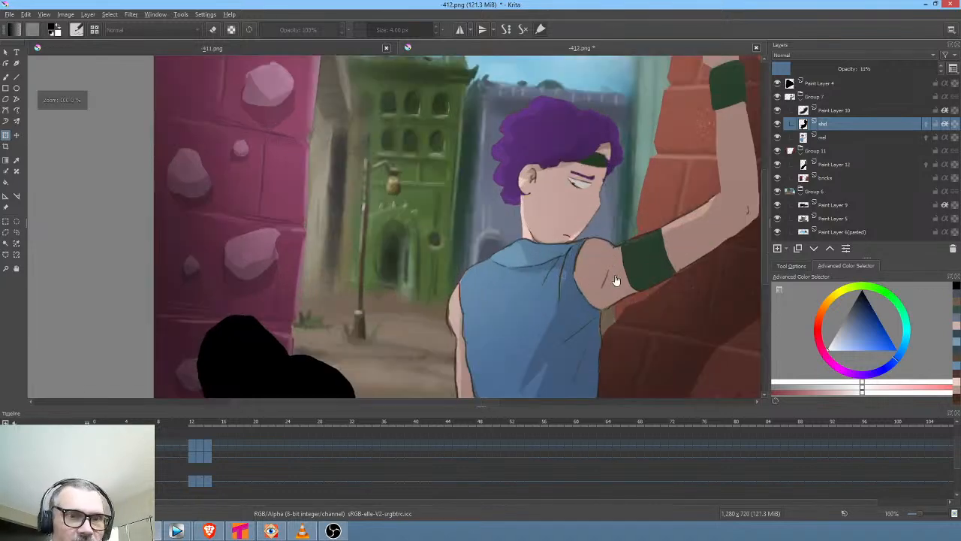
left_click_drag(612, 280, 538, 280)
scroll(539, 283, "down", 1)
left_click_drag(590, 296, 569, 303)
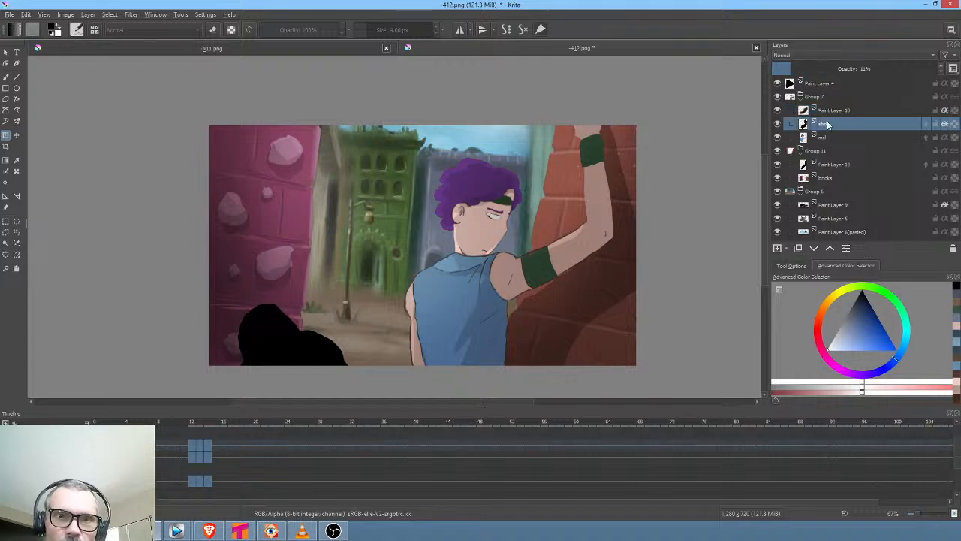
left_click(779, 125)
left_click(779, 124)
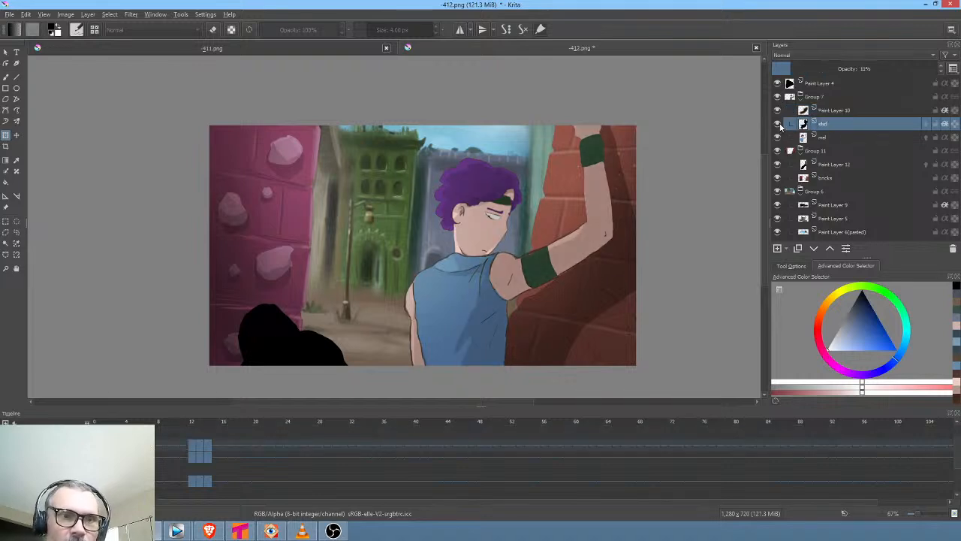
Add a new alpha-inheriting paint layer directly above shd and set the painting colour to white
left_click(779, 248)
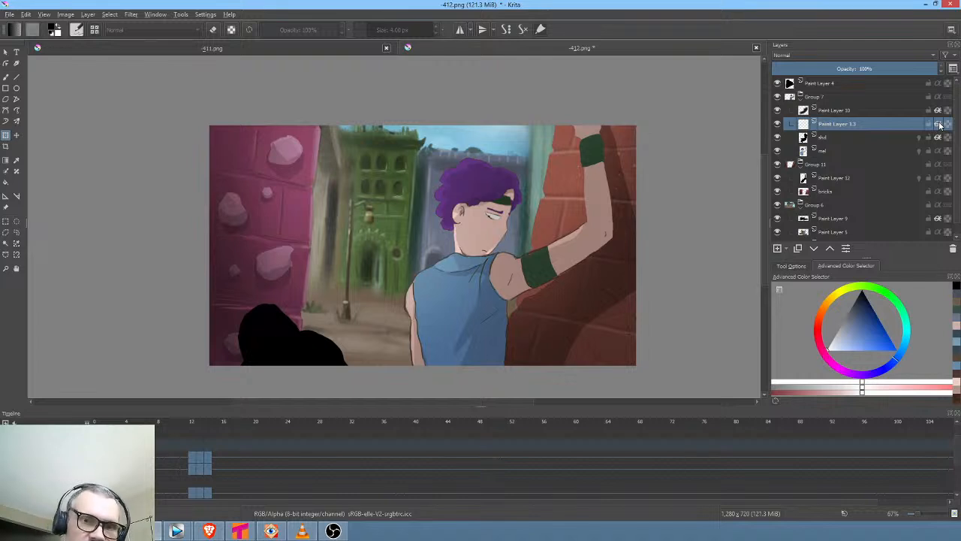
left_click_drag(860, 340, 801, 362)
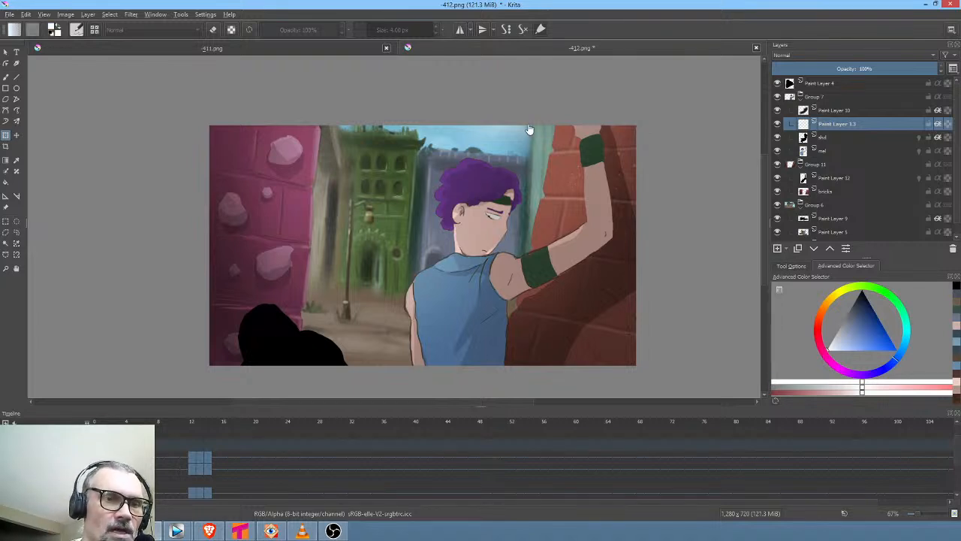
right_click(564, 183)
key("Escape")
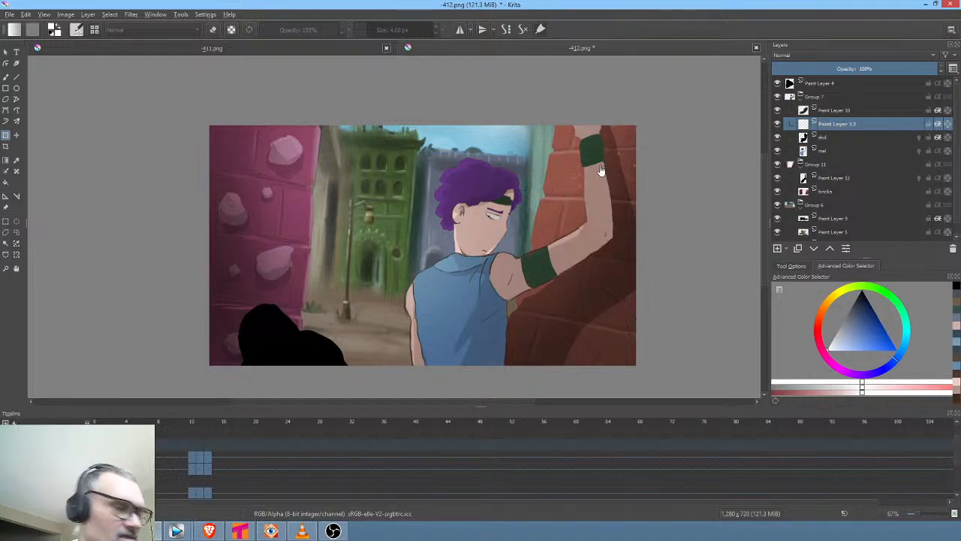
Paint a white edge highlight along the back of the hair and the shoulder using a textured brush preset at 51.57 px
key("b")
right_click(590, 193)
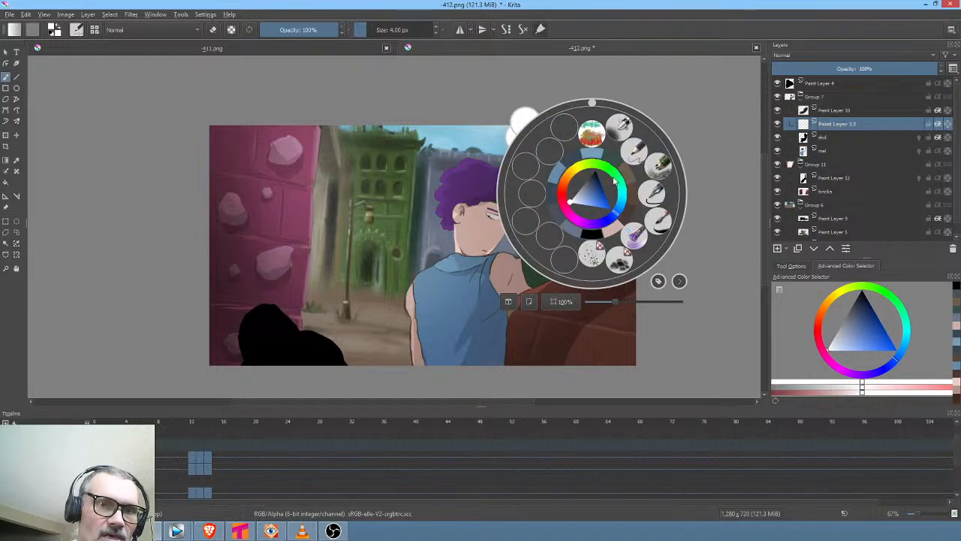
left_click(657, 165)
left_click_drag(553, 233, 584, 232)
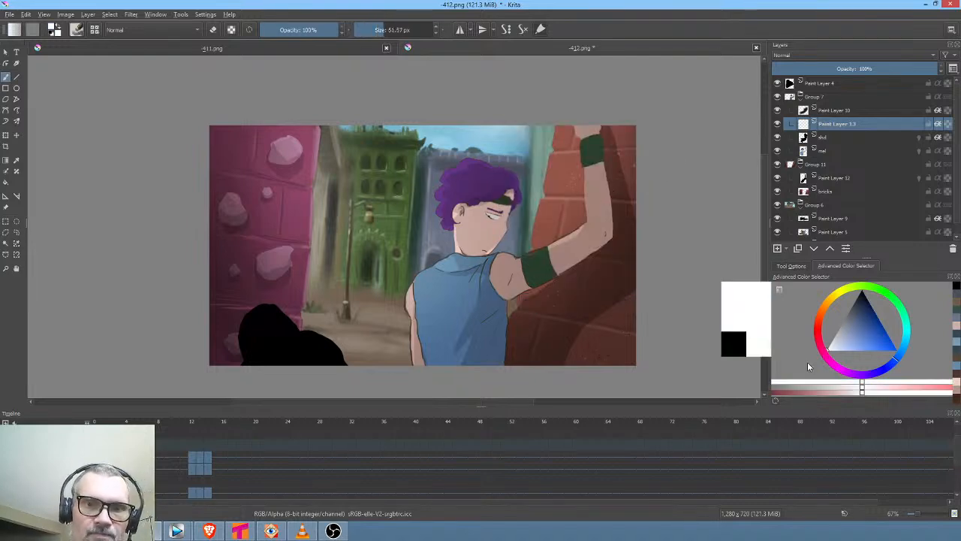
mouse_move(483, 144)
left_mouse_down()
mouse_move(497, 165)
mouse_move(467, 159)
mouse_move(450, 169)
mouse_move(441, 225)
left_mouse_up()
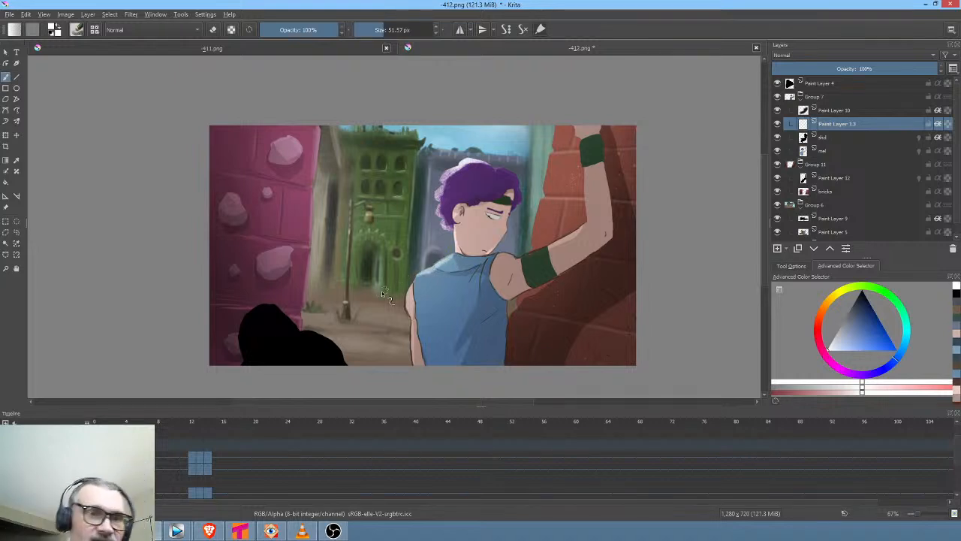
left_click_drag(489, 171, 533, 159)
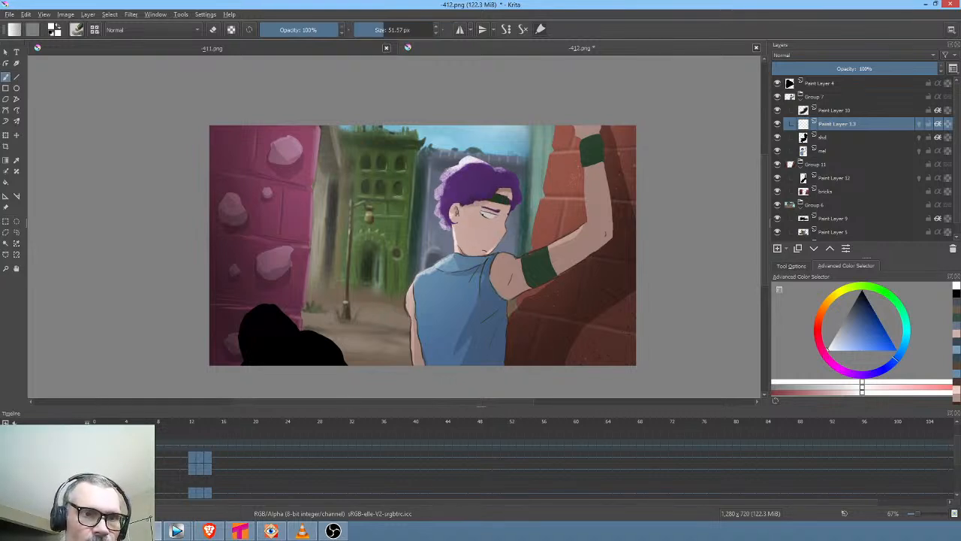
Set up the highlight layer's frames 13 and 14, erase the highlight around the ear on frame 13, and return to painting on frame 14
left_click_drag(153, 443, 199, 446)
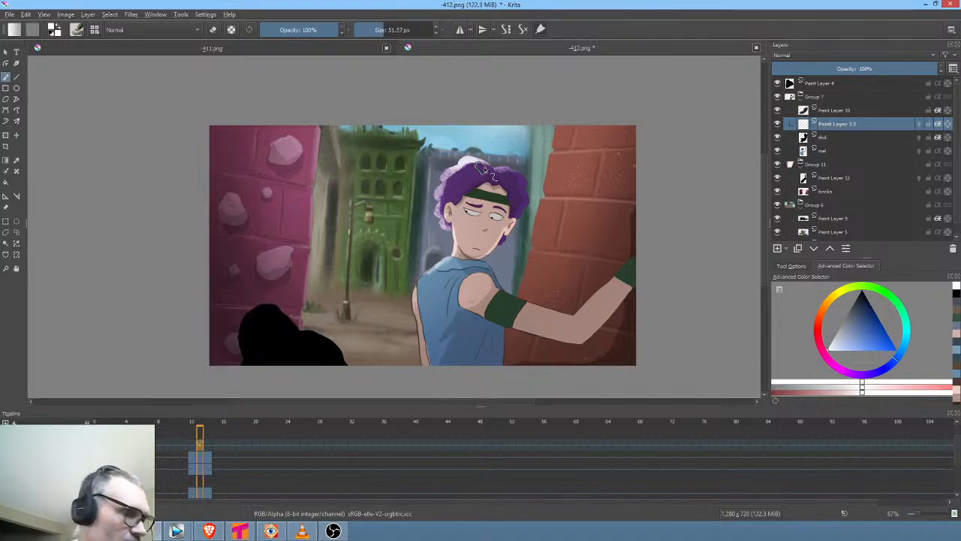
key("e")
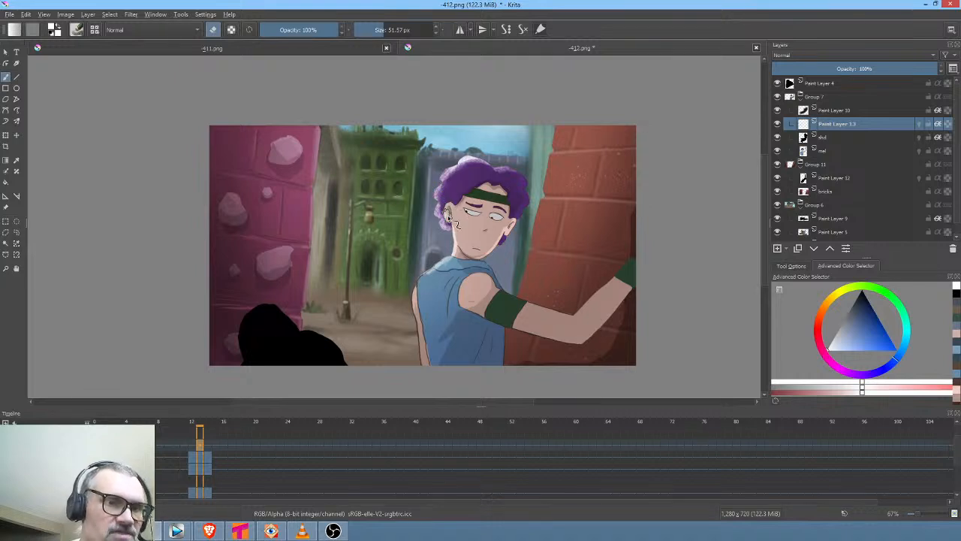
left_click_drag(452, 210, 452, 219)
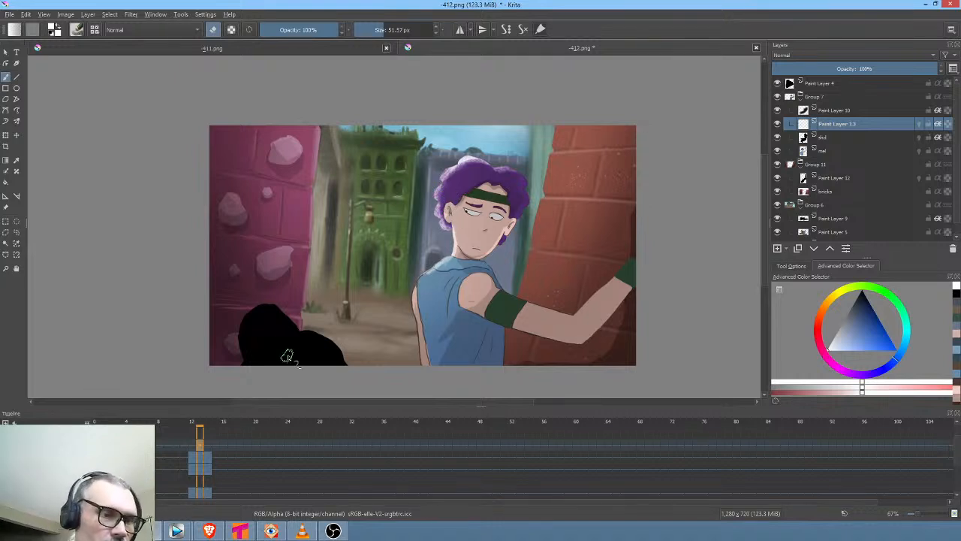
left_click(209, 445)
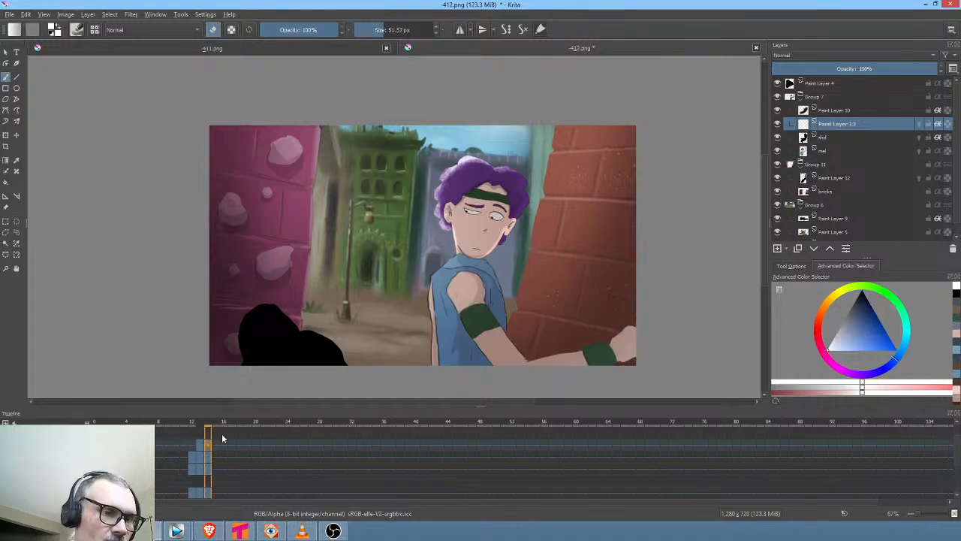
key("e")
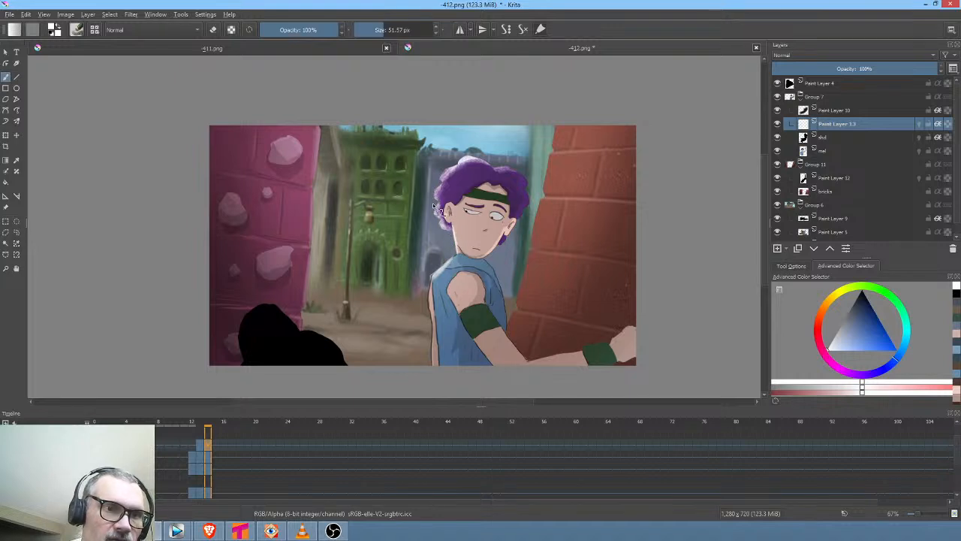
Rename the highlight layer to "rim light" and lower its opacity to about 55%
double_click(853, 122)
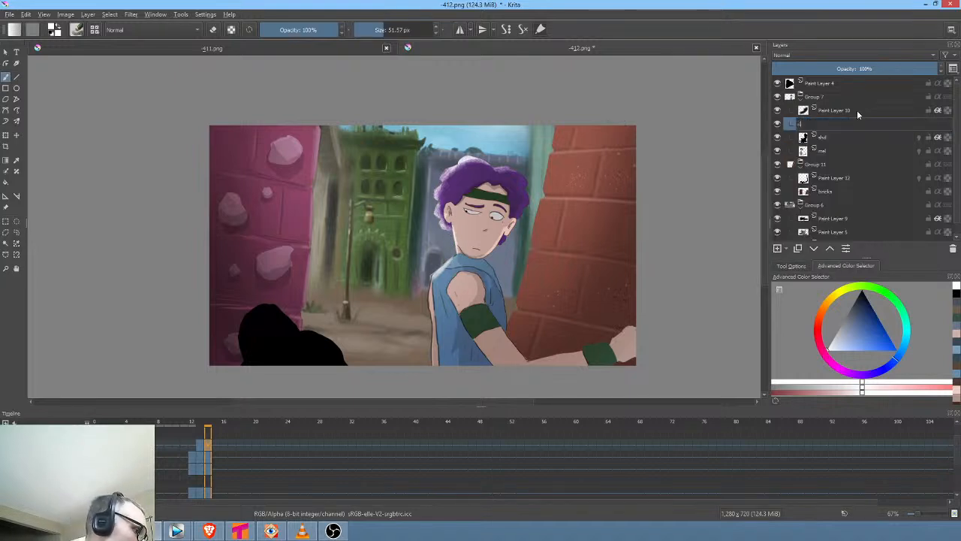
type("rim light")
key("Return")
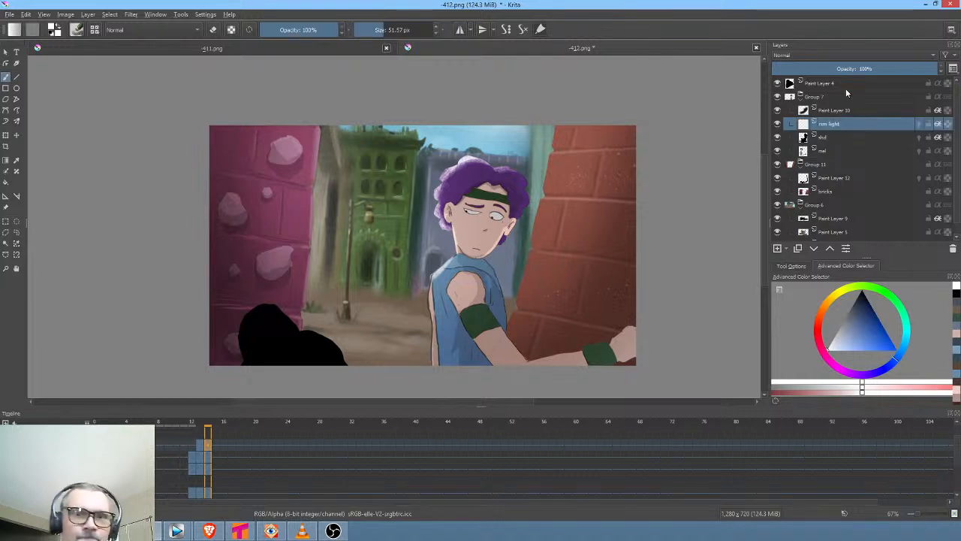
mouse_move(879, 68)
left_mouse_down()
mouse_move(746, 68)
mouse_move(864, 69)
mouse_move(781, 77)
mouse_move(869, 79)
left_mouse_up()
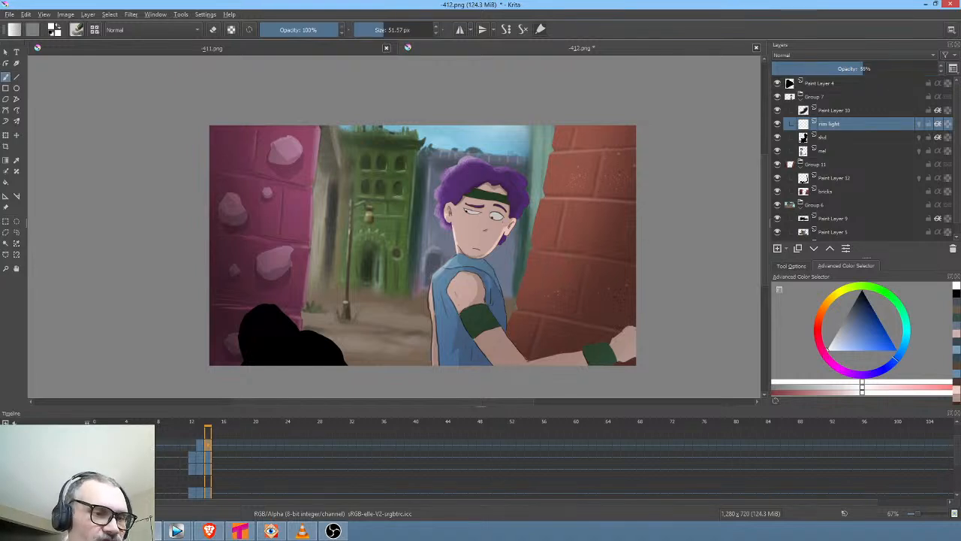
Check the animation and trim the rim light on the hair with the eraser across the frames, undoing the last change
key("space")
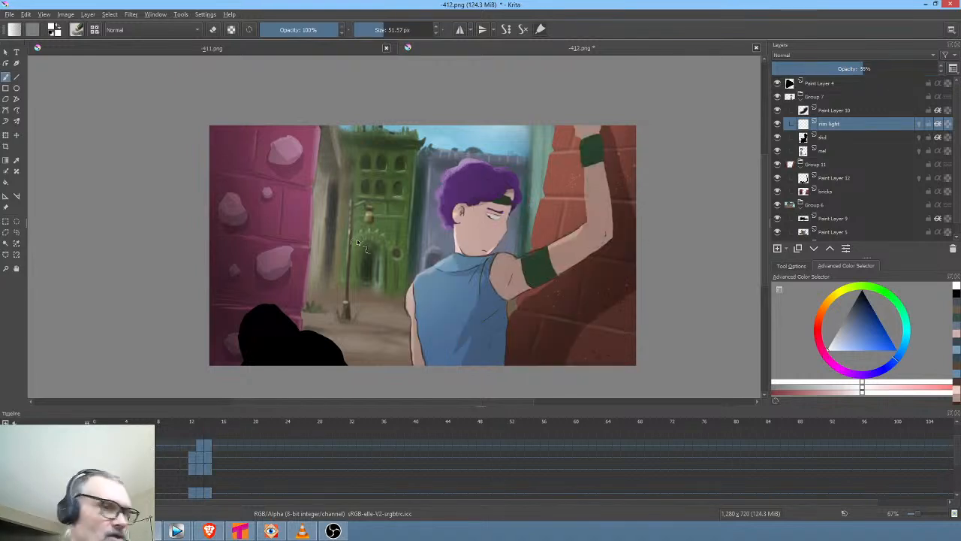
key("e")
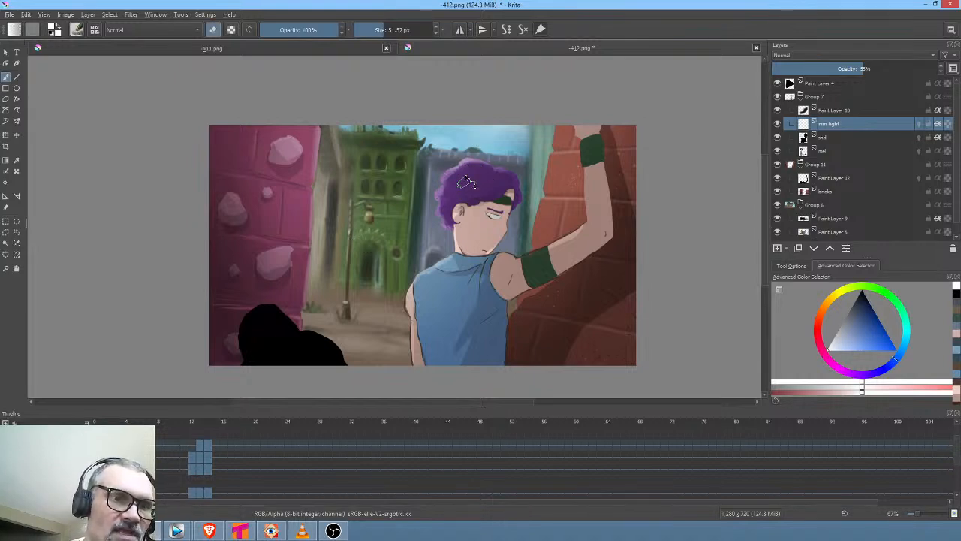
left_click(199, 446)
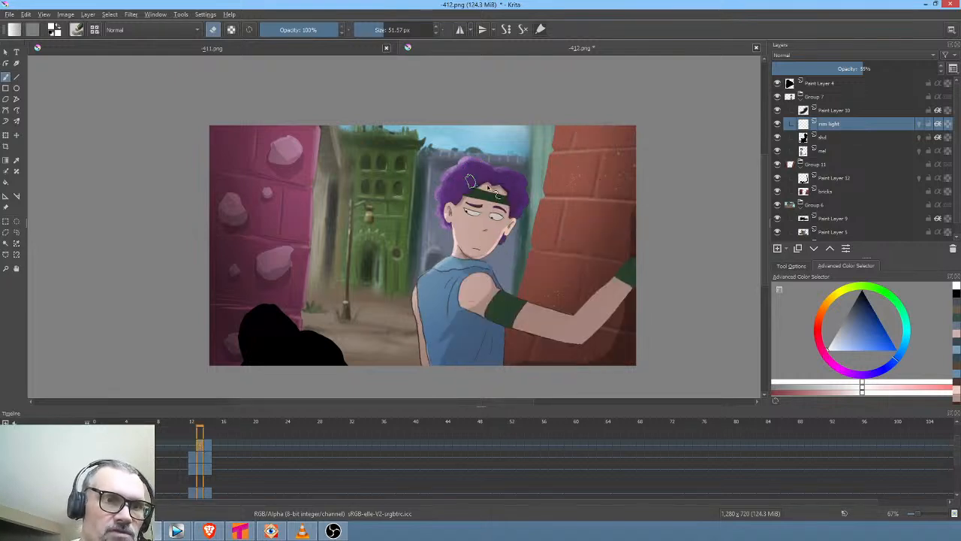
left_click(208, 445)
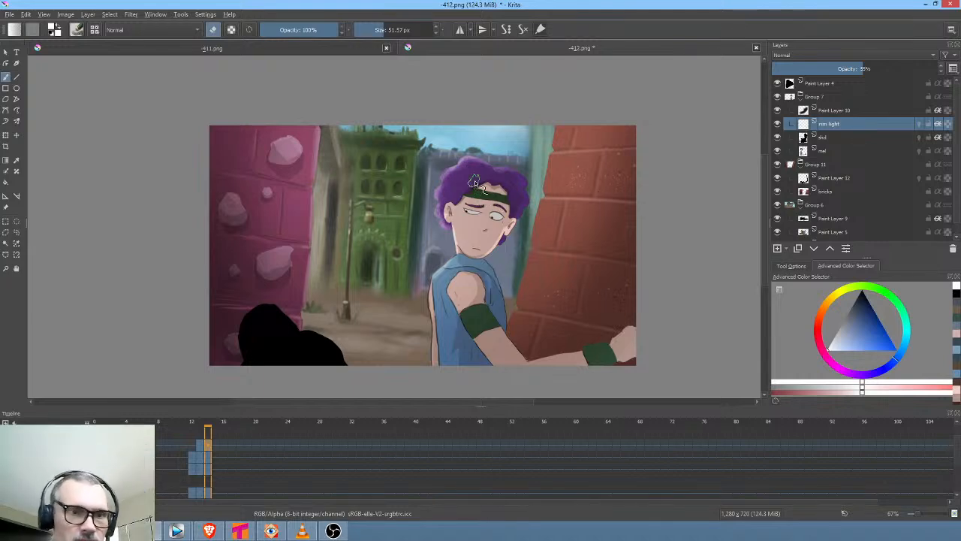
key("ctrl+z")
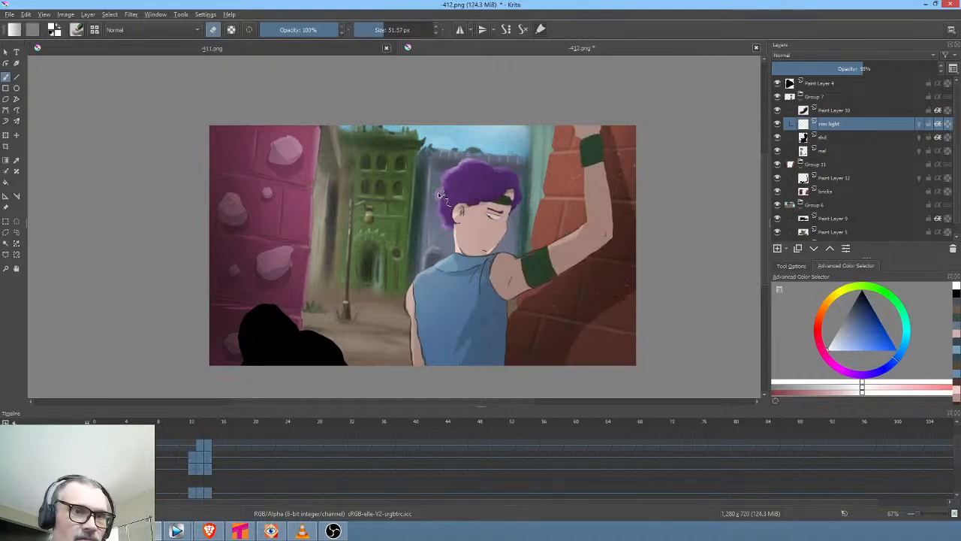
Save the image as PNG with compression 9 and the alpha channel stored, also keeping a Krita file copy
left_click(9, 14)
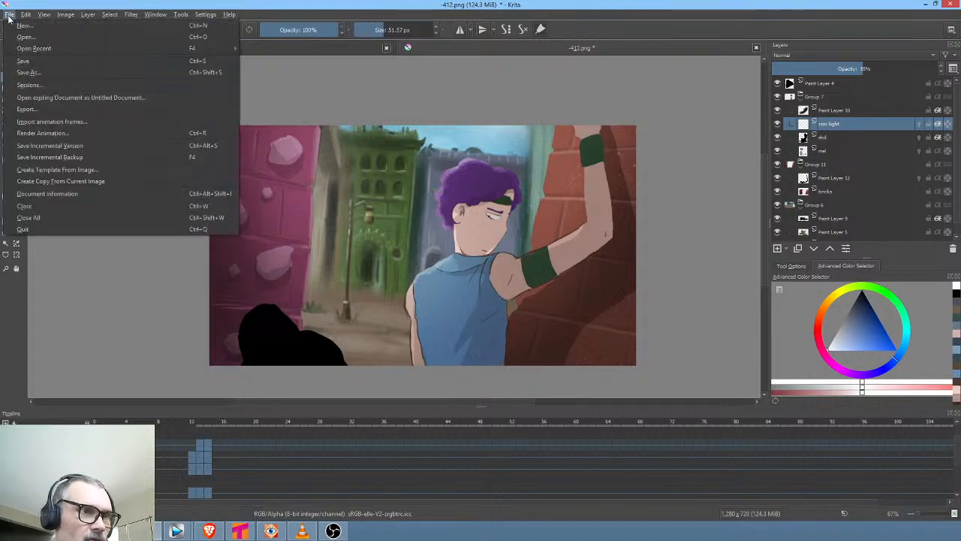
left_click(26, 60)
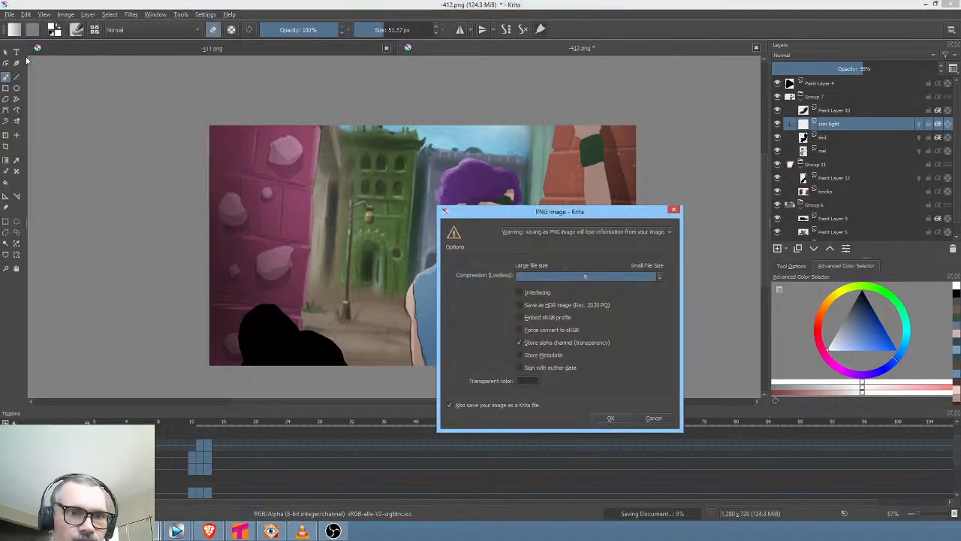
left_click(609, 419)
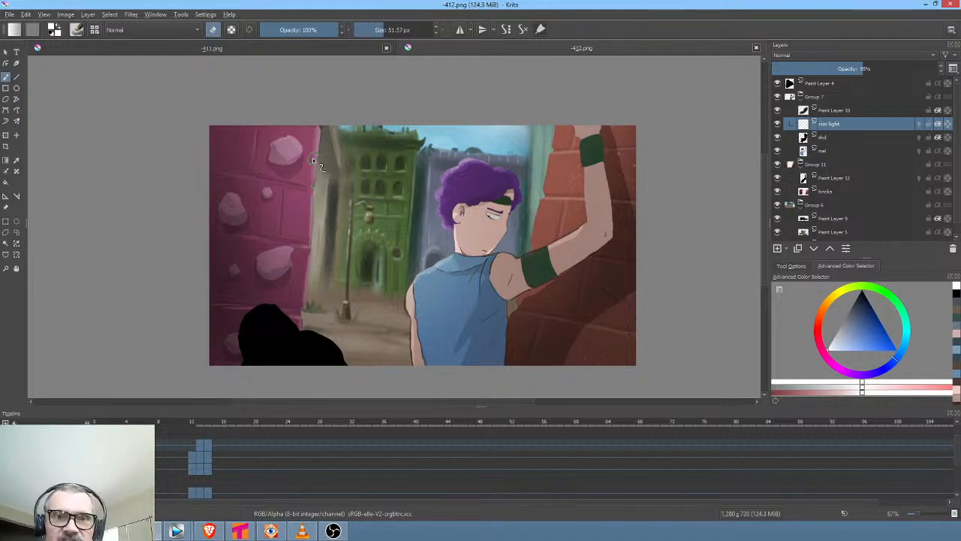
Give the bricks layer an S-shaped RGBA colour adjustment curve, with the shadow point at input 106 and output 76, and compare the preview
left_click(776, 190)
left_click(776, 190)
left_click(854, 192)
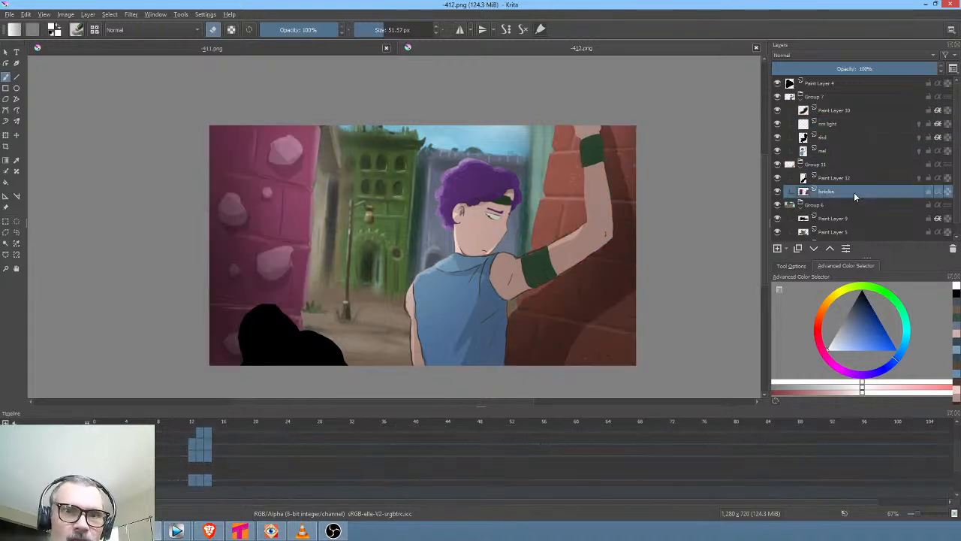
key("ctrl+m")
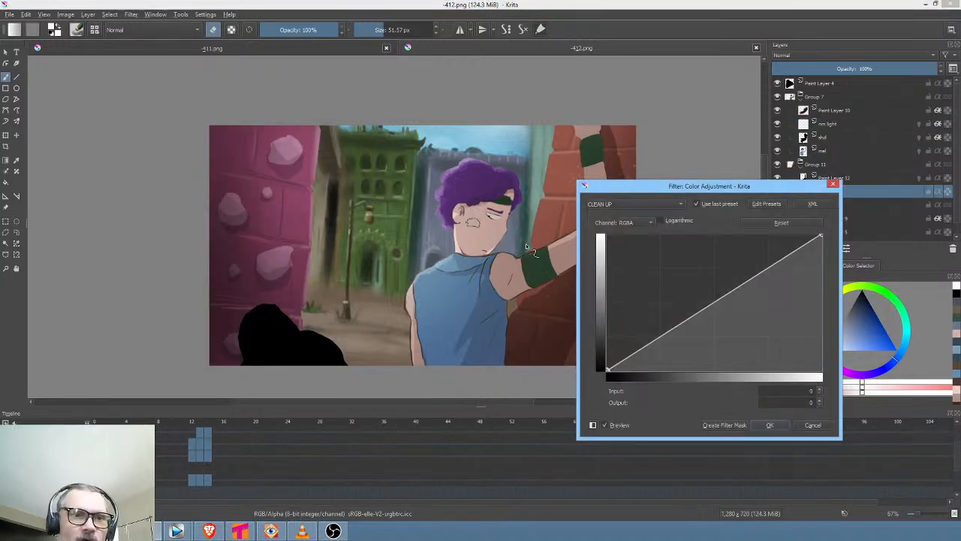
left_click_drag(769, 271, 765, 261)
left_click_drag(700, 307, 695, 329)
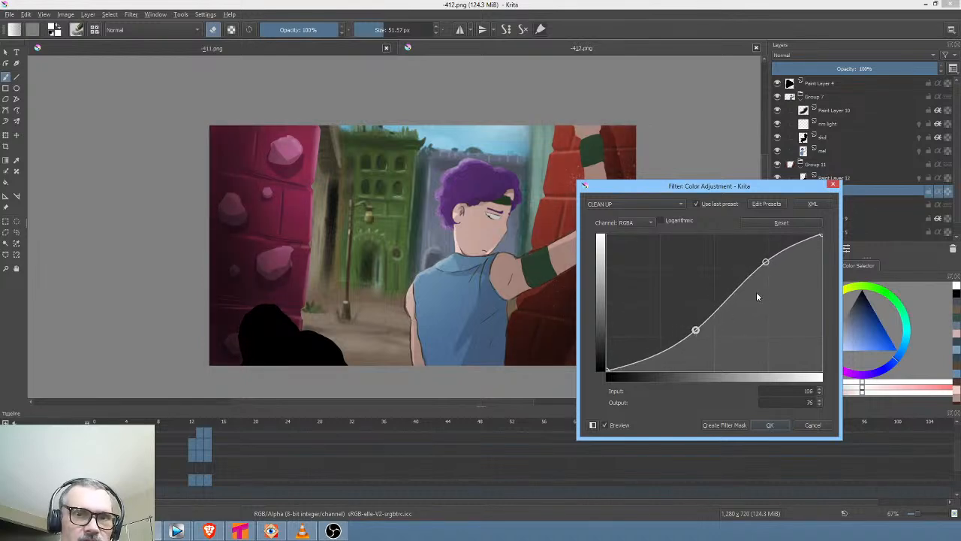
left_click(615, 430)
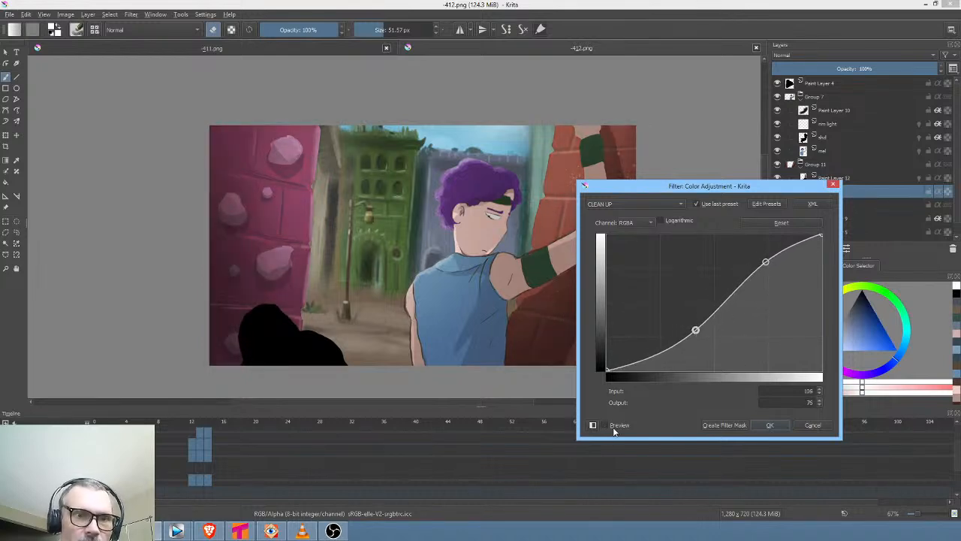
left_click(614, 429)
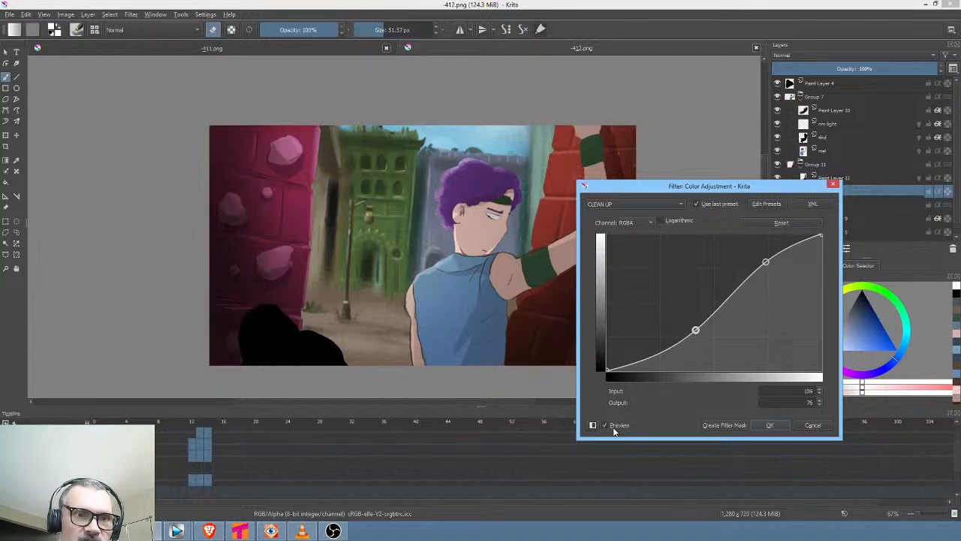
Lower the bricks' Saturation curve to output 44 at input 60, compare the preview, and apply the colour adjustment
left_click(649, 224)
left_click(640, 285)
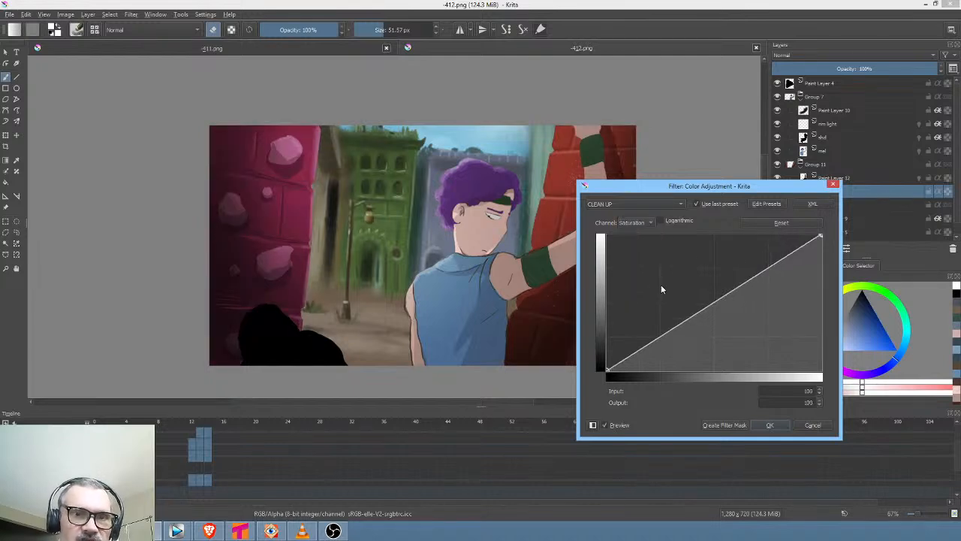
left_click_drag(735, 290, 735, 311)
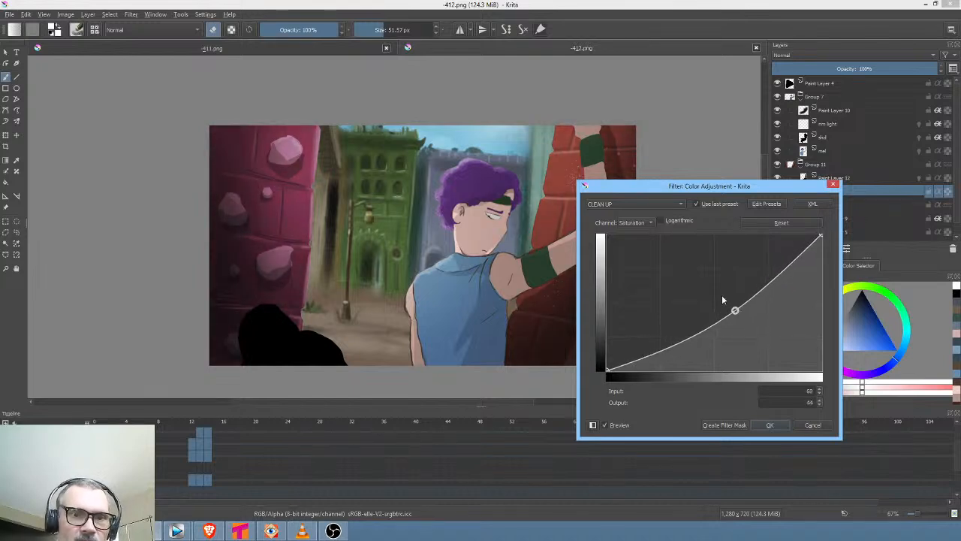
left_click(621, 427)
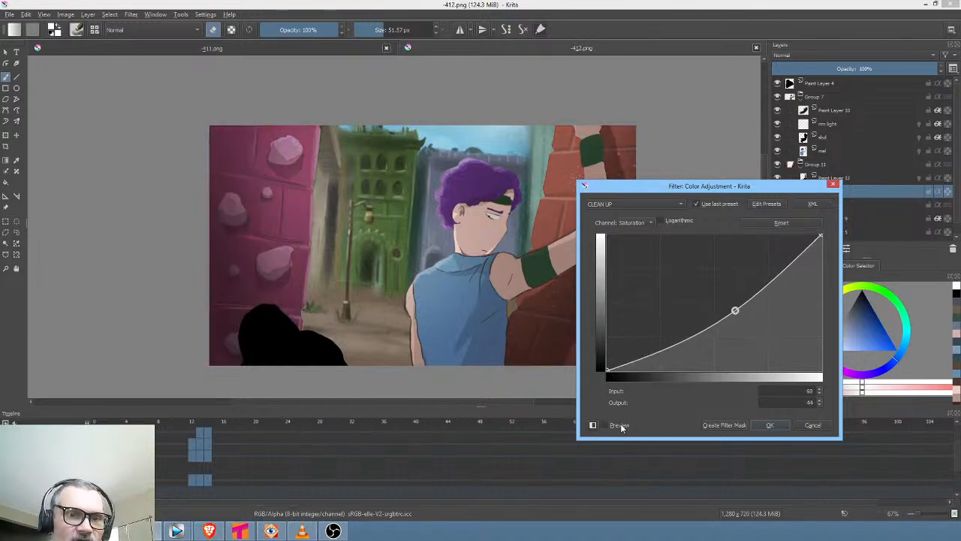
left_click(621, 426)
left_click(621, 427)
left_click(621, 427)
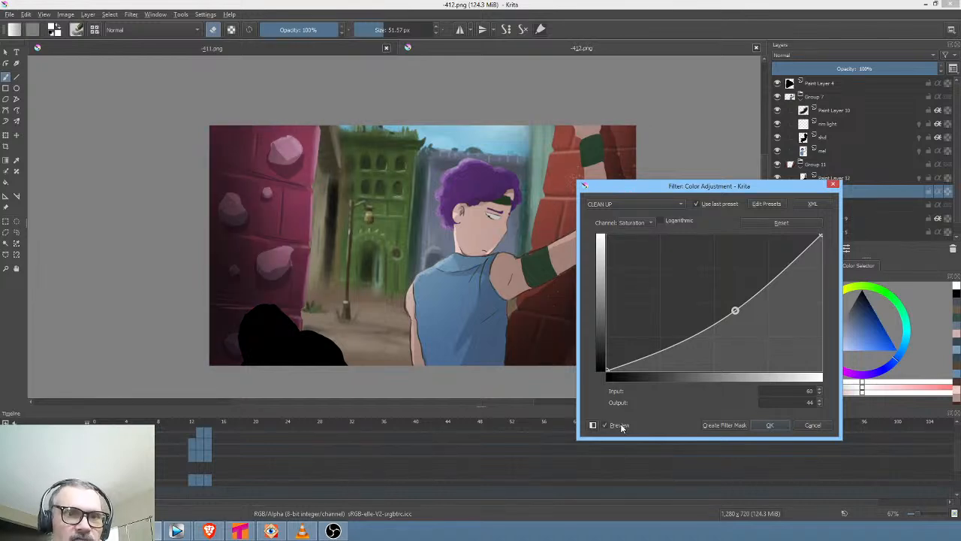
left_click(772, 425)
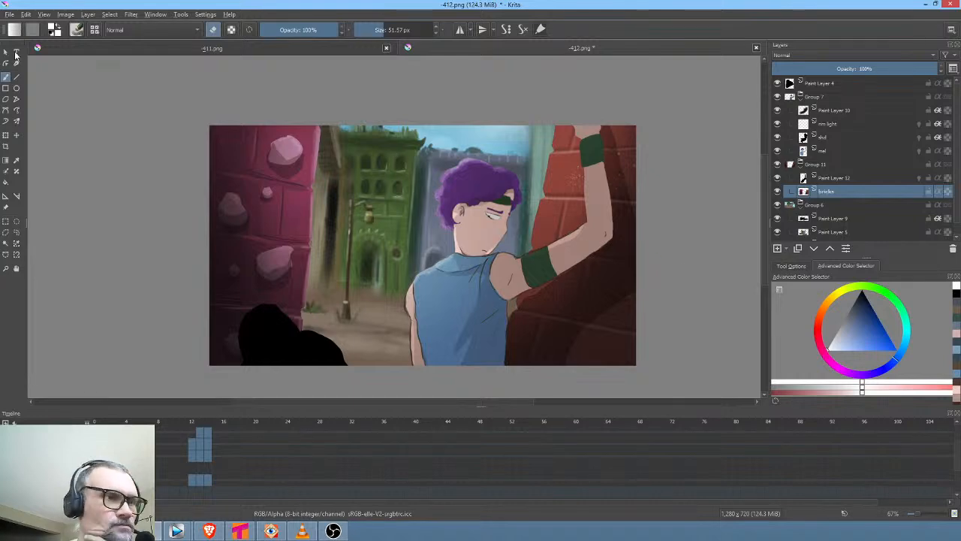
Save the image as PNG with compression 9 and the alpha channel stored, along with a Krita file copy
left_click(10, 14)
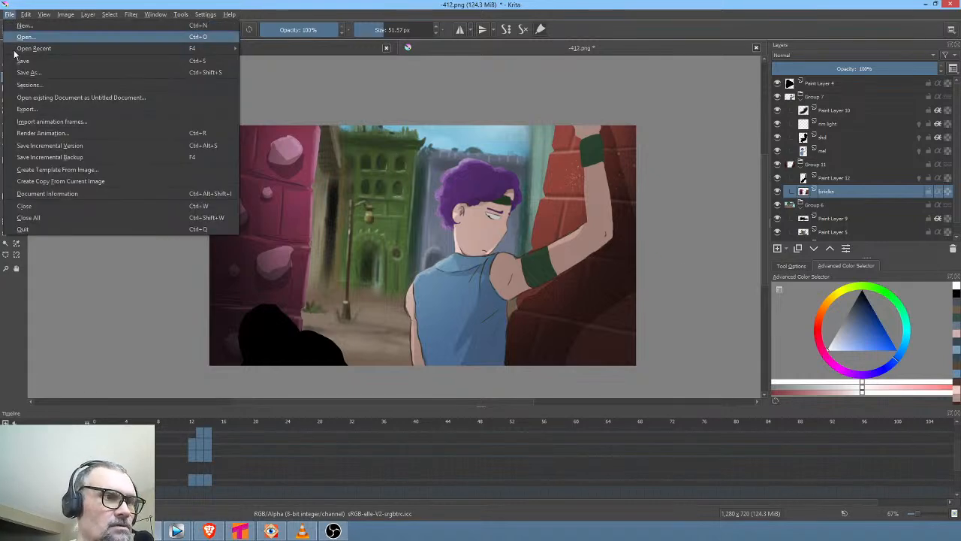
left_click(30, 60)
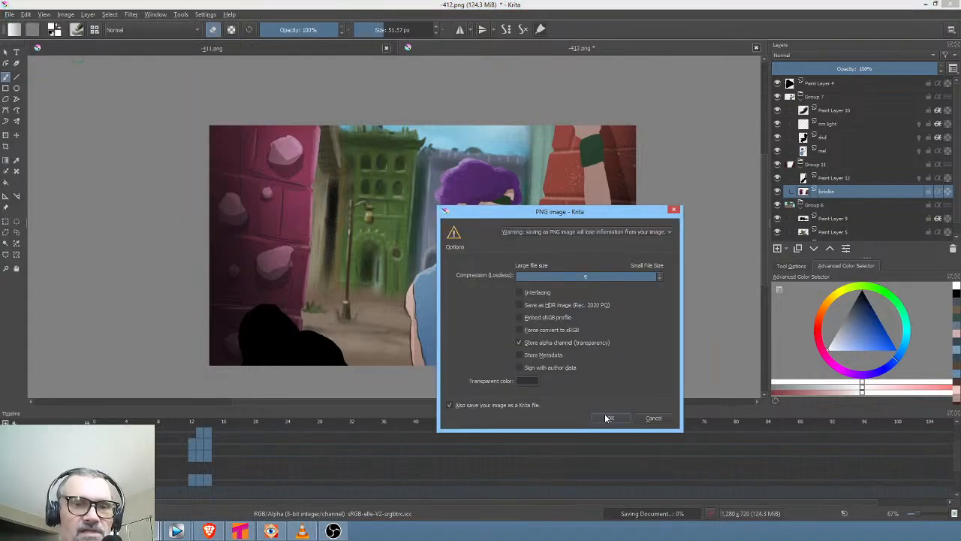
left_click(609, 417)
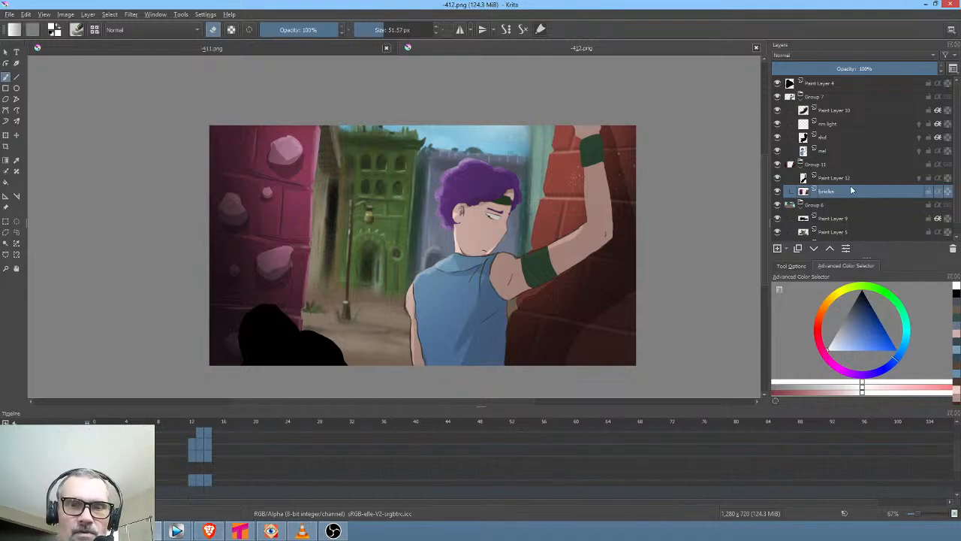
Check what Group 6 contains by toggling its visibility and rename it "background"
scroll(862, 174, "down", 1)
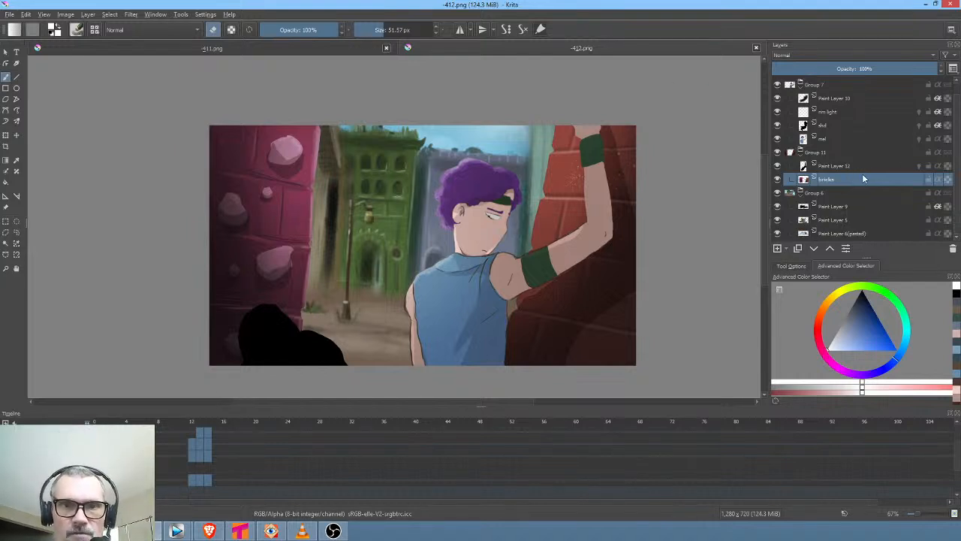
left_click(778, 192)
left_click(778, 192)
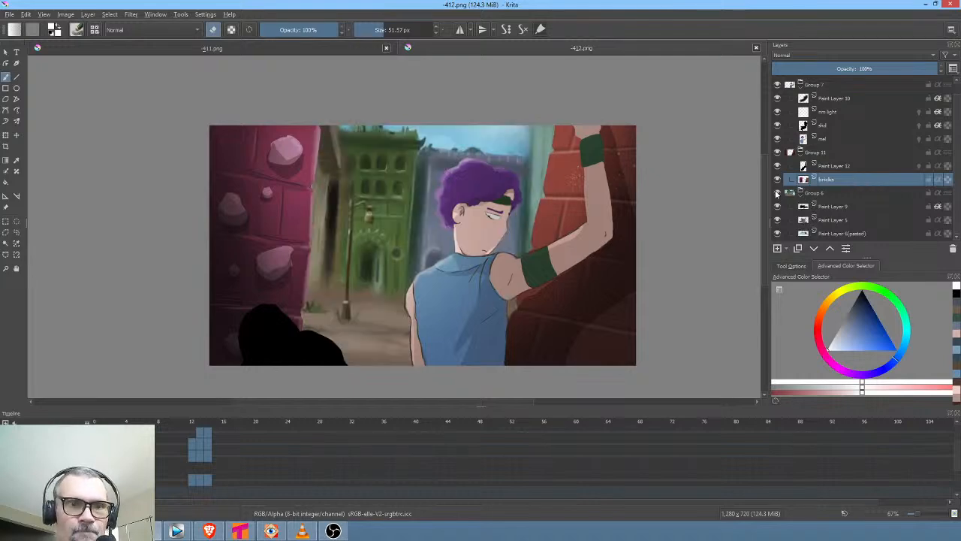
double_click(829, 194)
type("s")
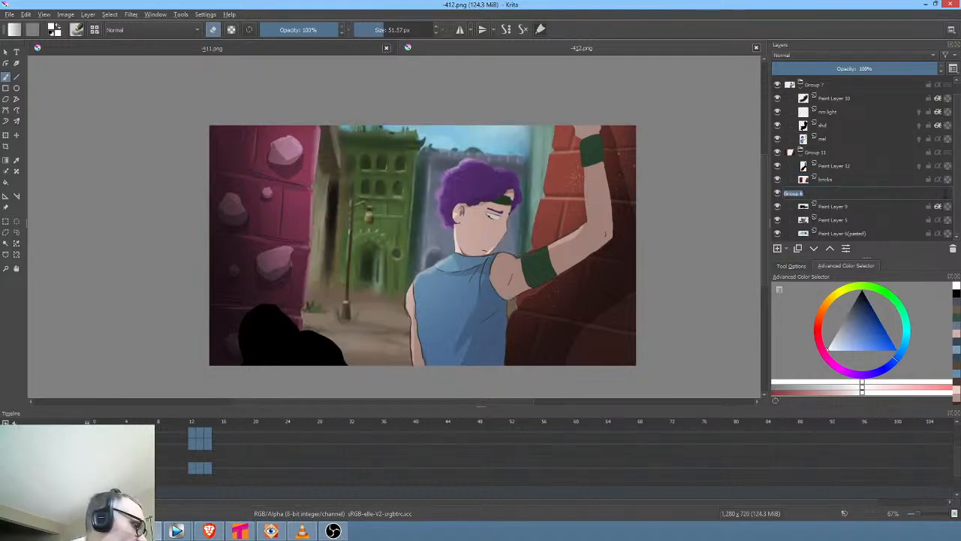
type("ackground")
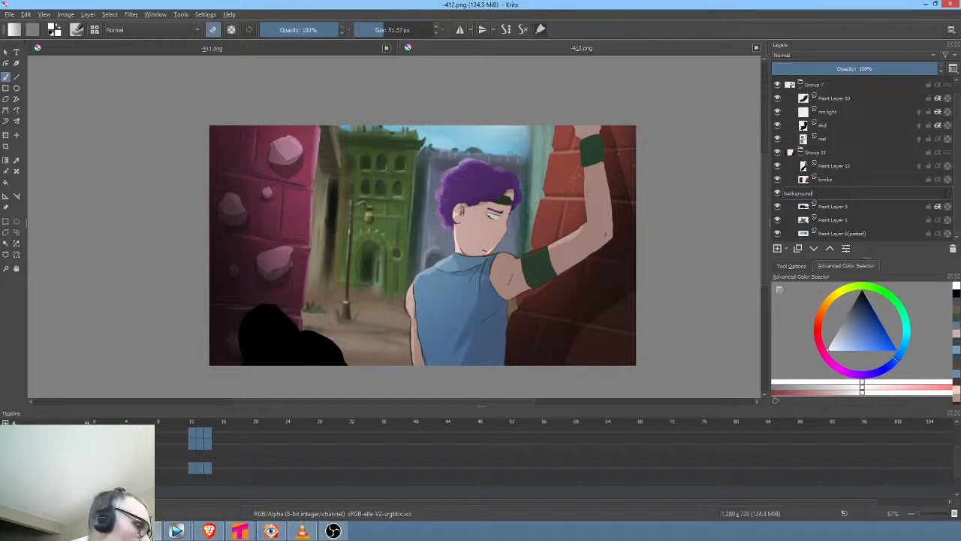
key("Return")
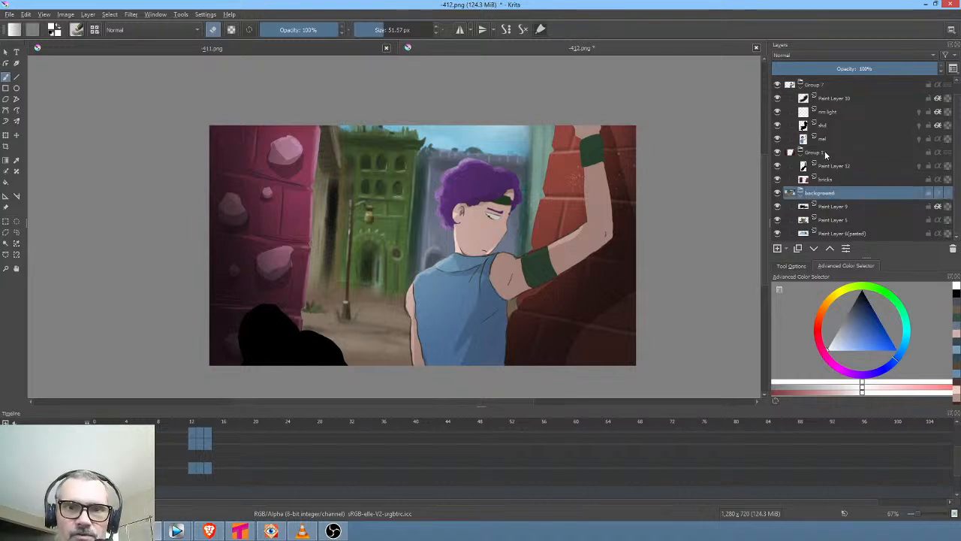
Check what Group 11 contains by toggling its visibility and rename it "midground"
left_click(778, 150)
left_click(779, 151)
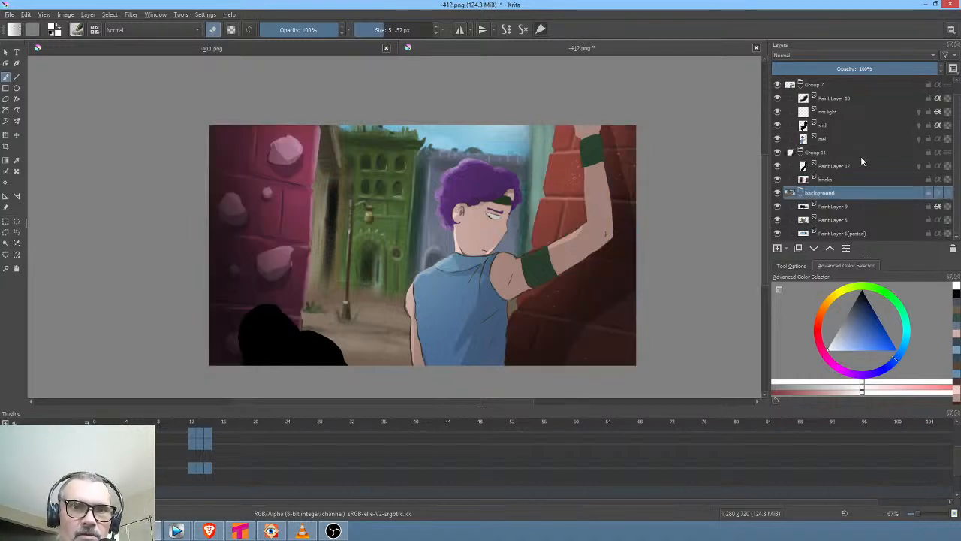
left_click(847, 154)
double_click(848, 153)
type("mid")
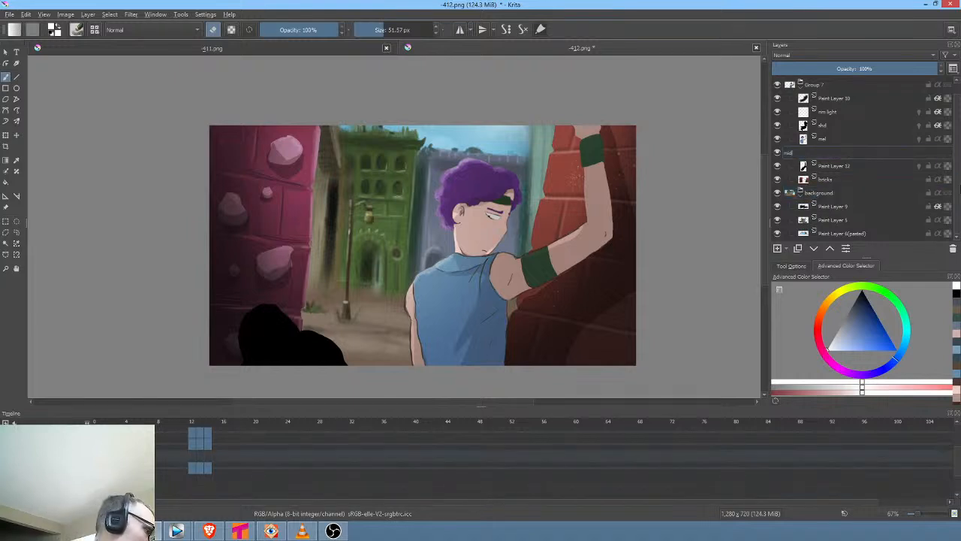
type("ground")
key("Return")
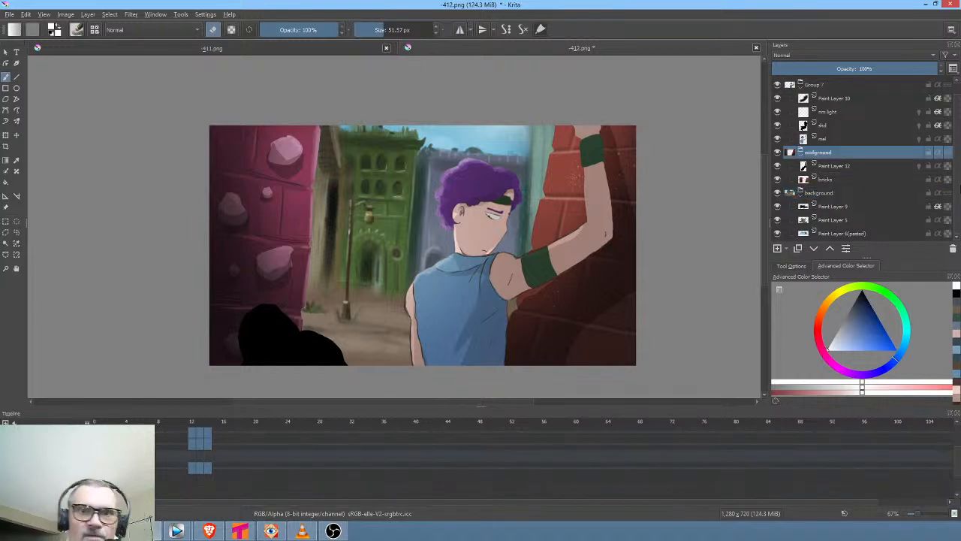
Rename the character's layer group to "mel" and save the PNG together with a Krita file copy
left_click(821, 86)
left_click(778, 85)
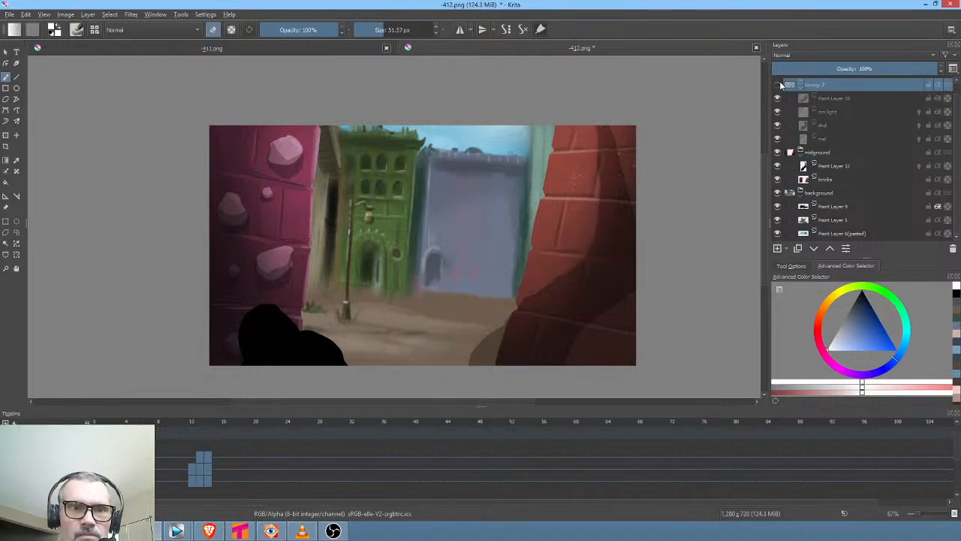
left_click(778, 84)
double_click(851, 85)
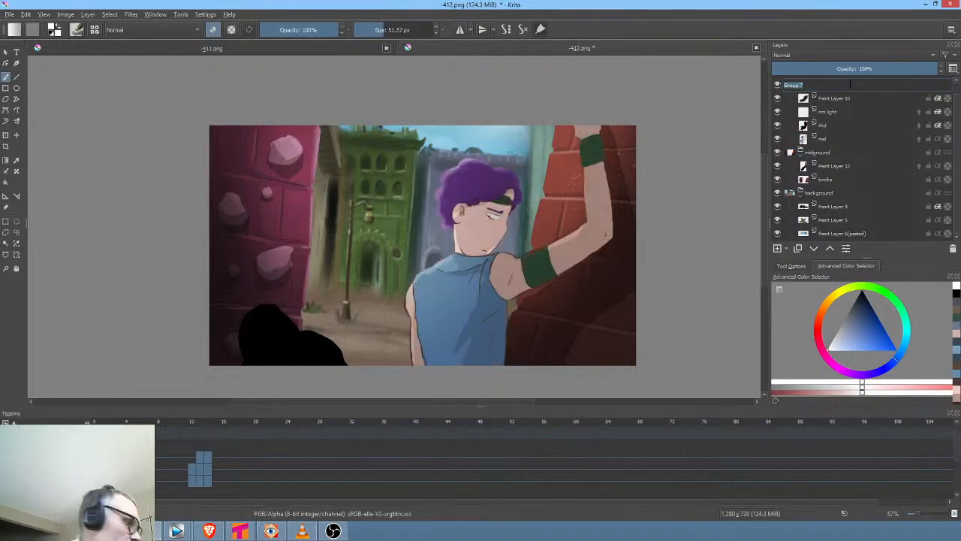
type("mel")
key("Return")
key("ctrl+s")
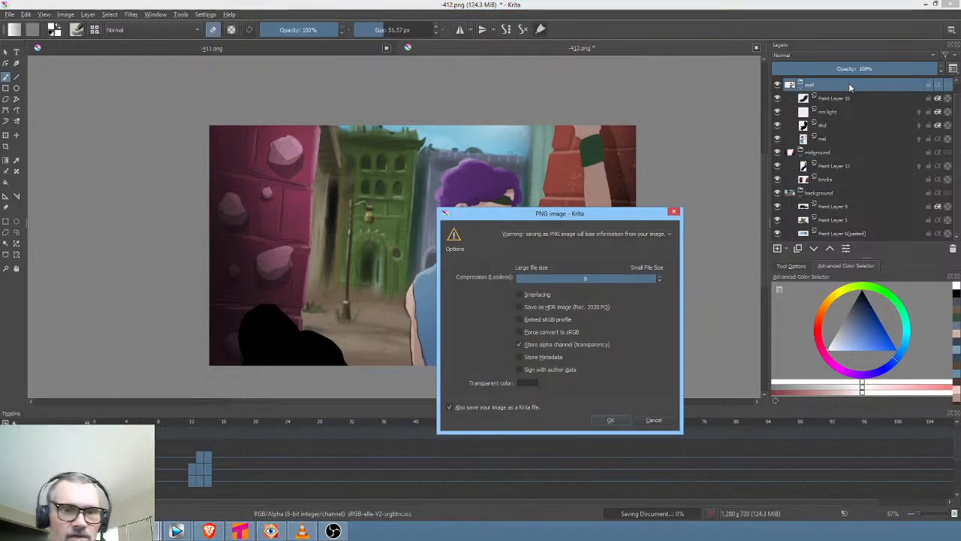
left_click(624, 419)
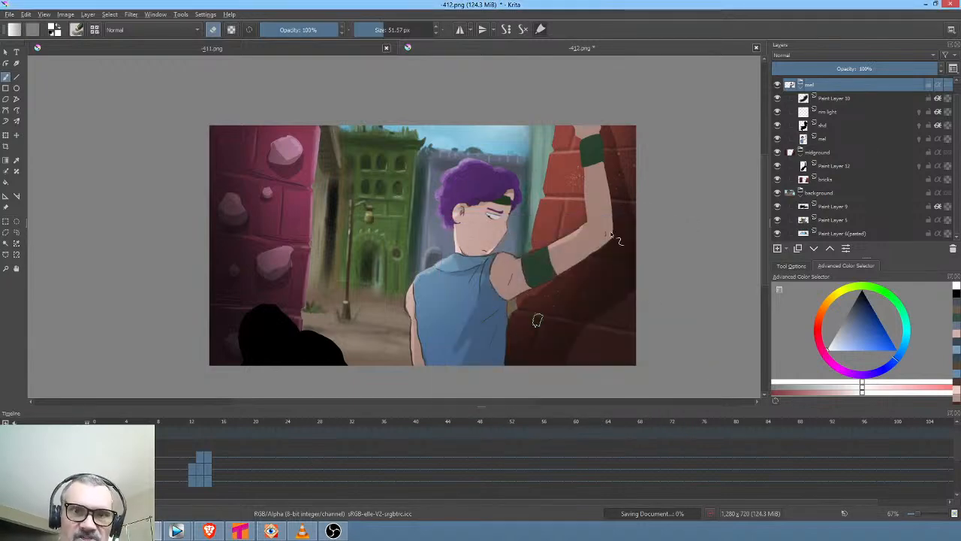
On frame 14 of the mel layer, paint over the mouth with the sampled skin colour using a brush of about 15 px
left_click(835, 137)
left_click(210, 483)
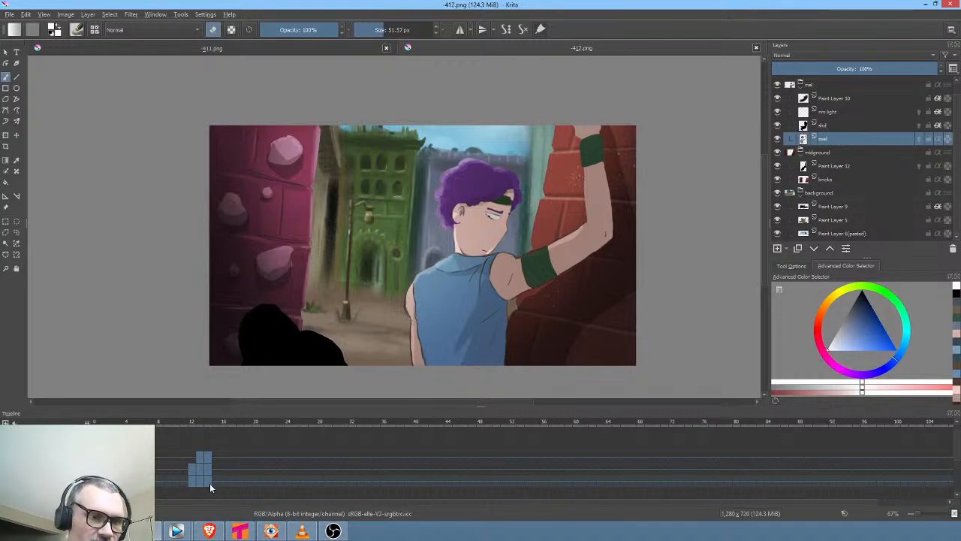
scroll(502, 237, "up", 5)
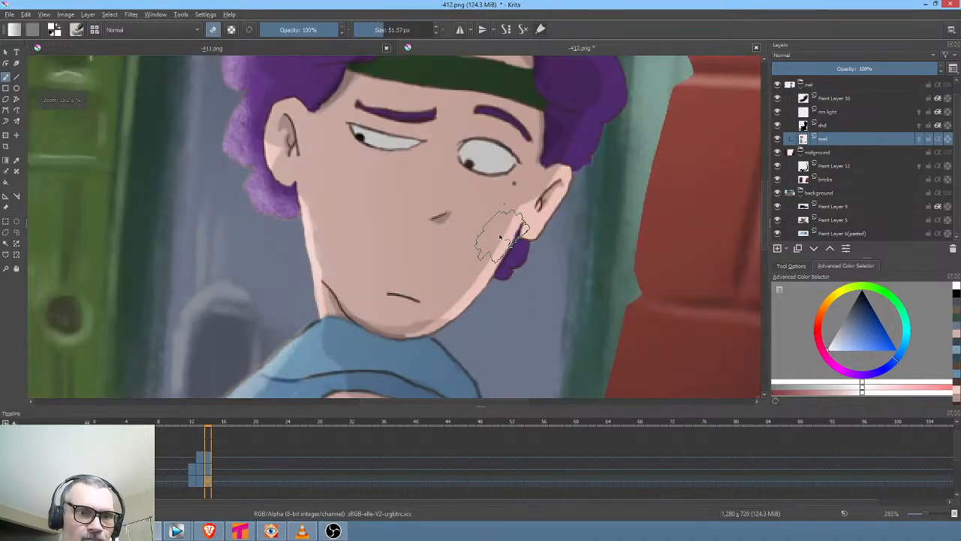
left_click_drag(500, 237, 559, 212)
key("i")
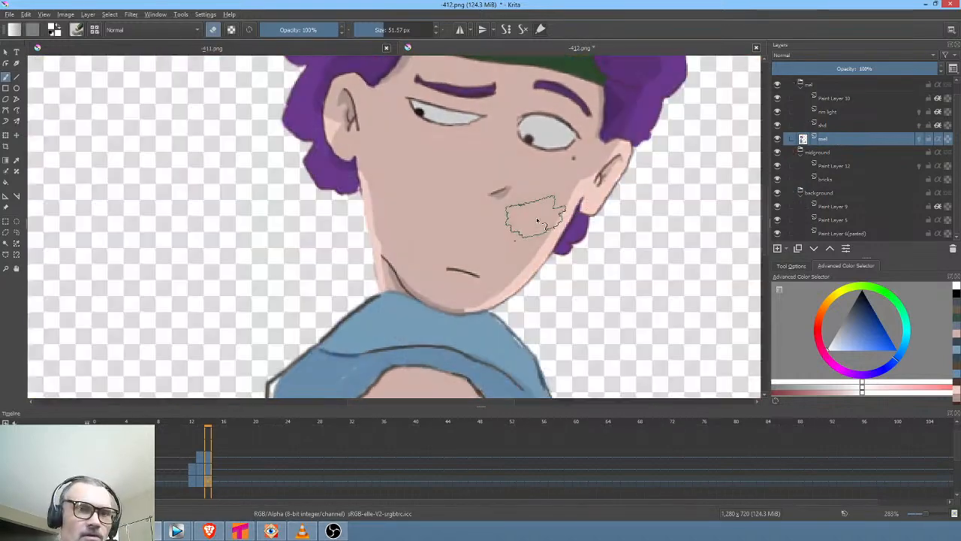
left_click(500, 240, "ctrl")
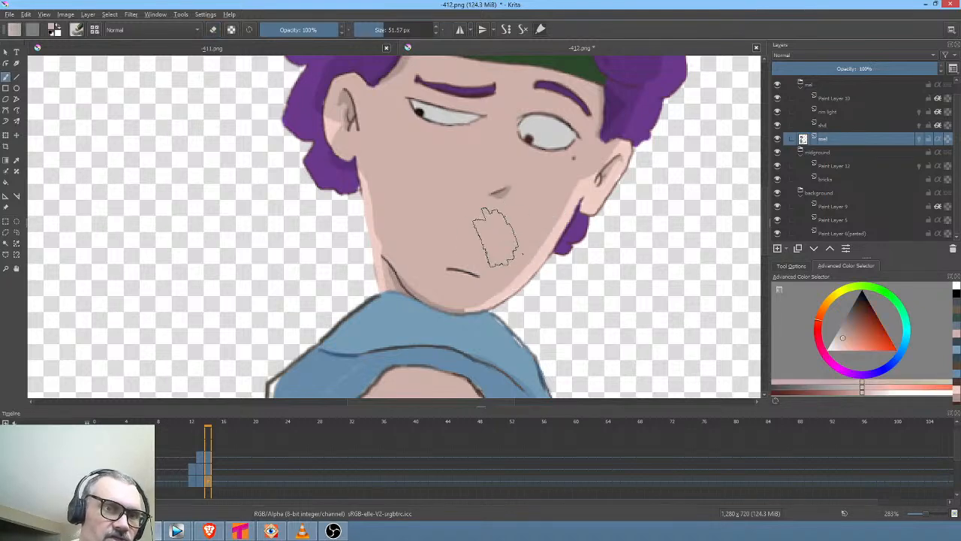
left_click_drag(496, 237, 467, 237)
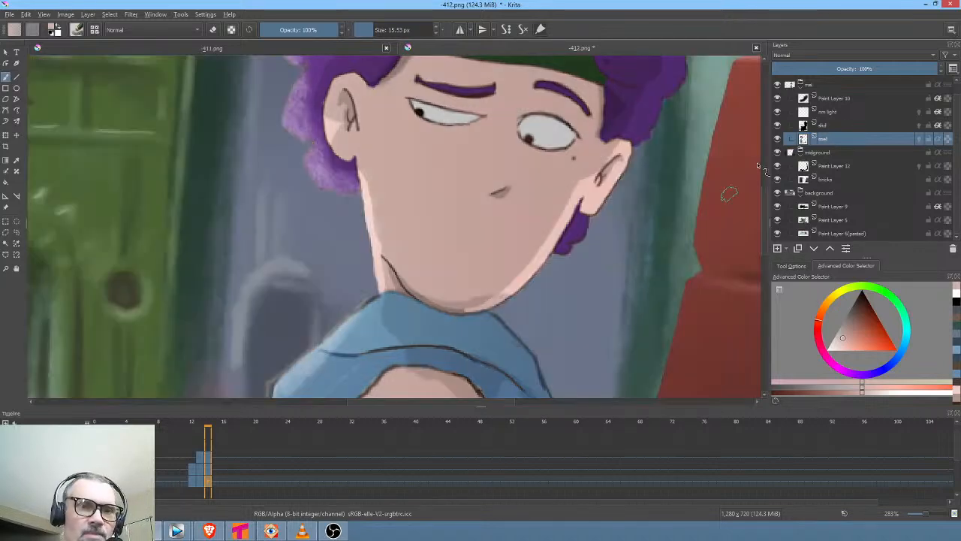
Add a new paint layer directly above the mel layer and name it "mouth"
left_click(778, 249)
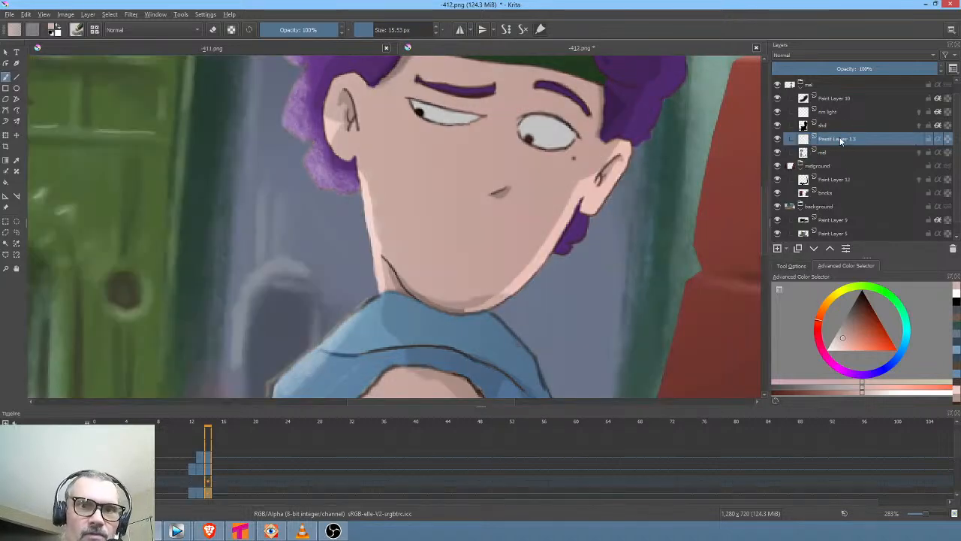
double_click(841, 139)
type("mouth")
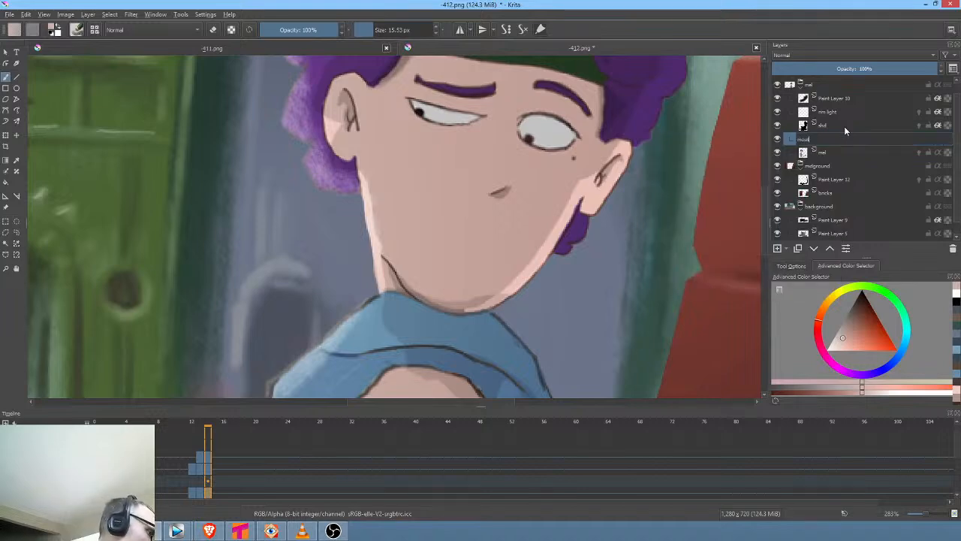
key("Return")
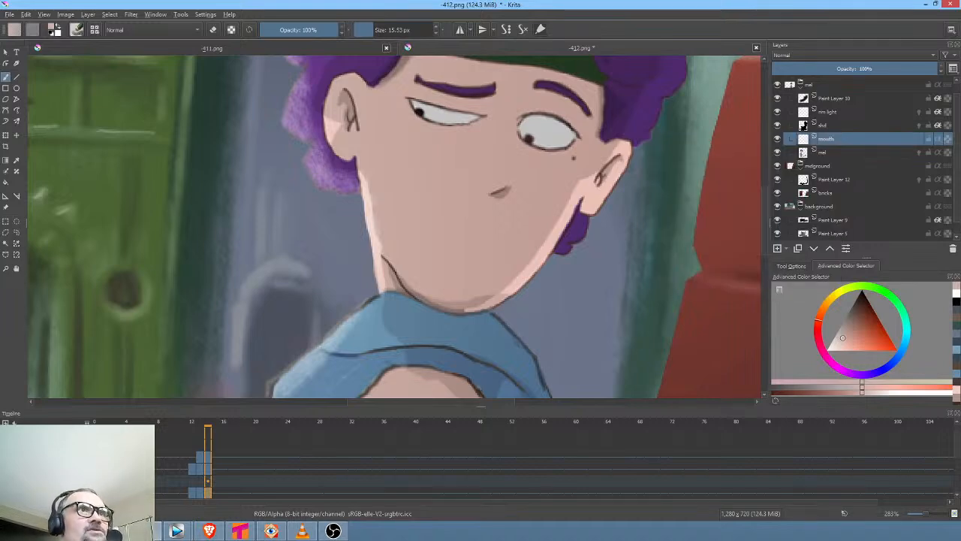
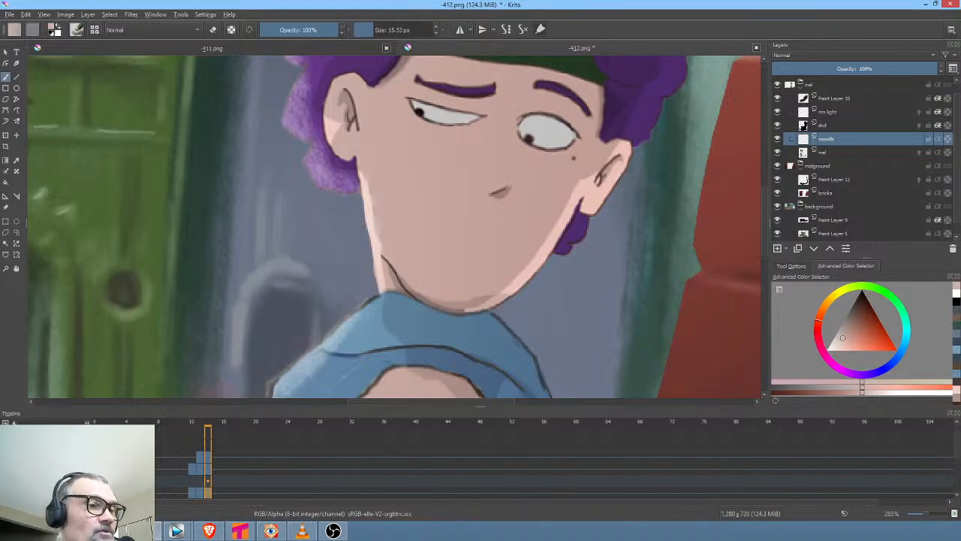
mouse_move(252, 528)
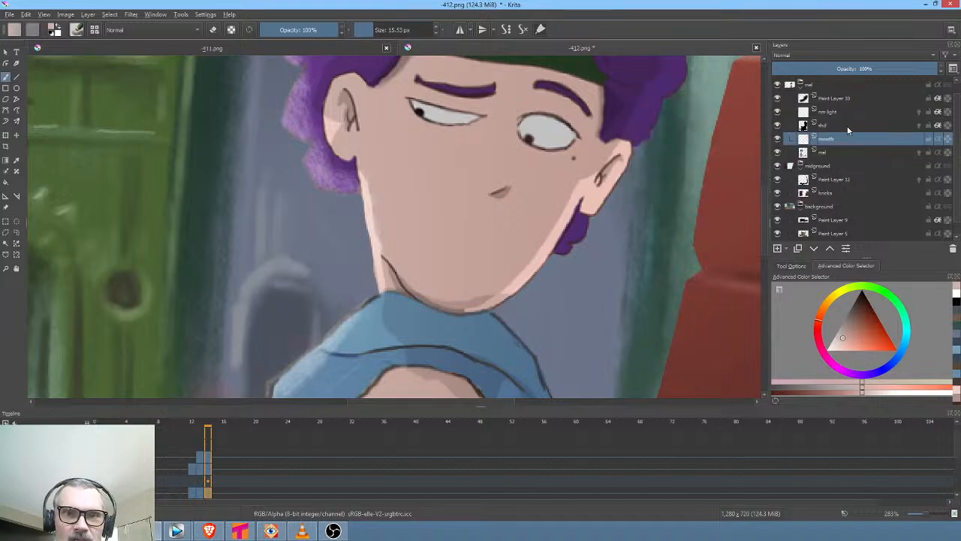
Play the animation briefly, and inspect the mel layer in isolation on frame 14
mouse_move(846, 141)
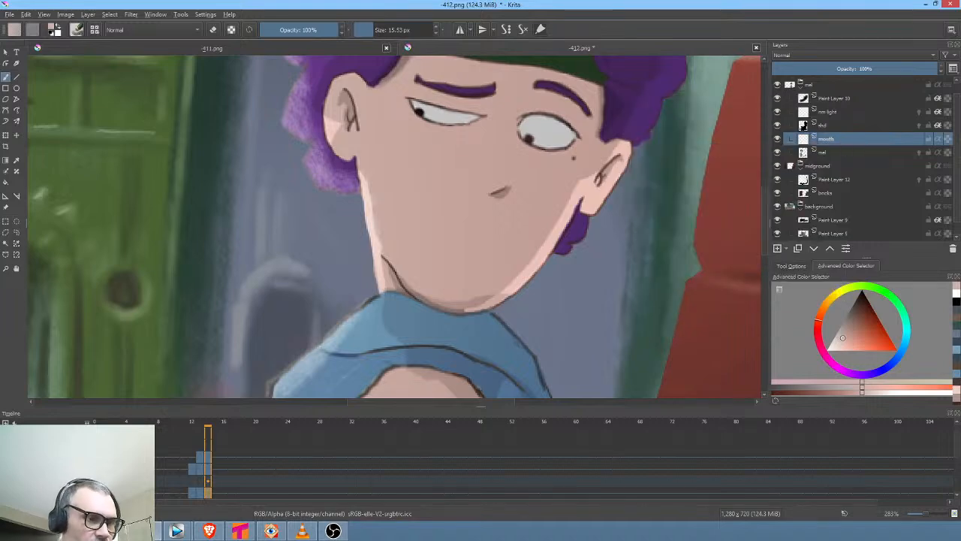
key("space")
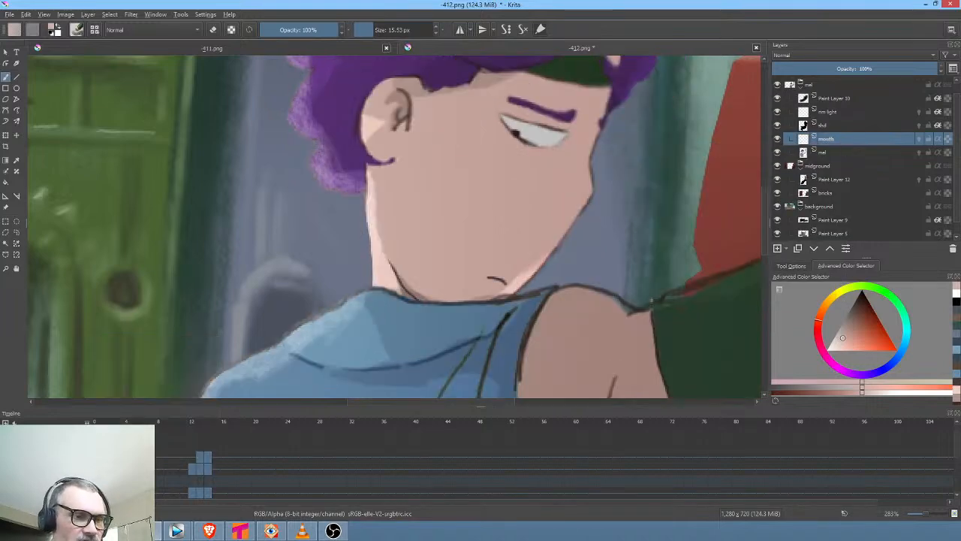
left_click(209, 481)
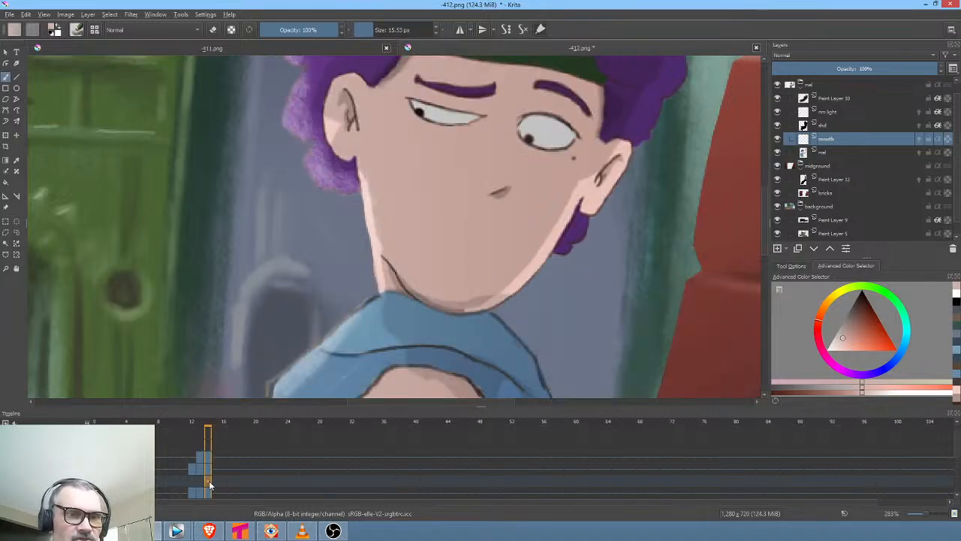
left_click(834, 152)
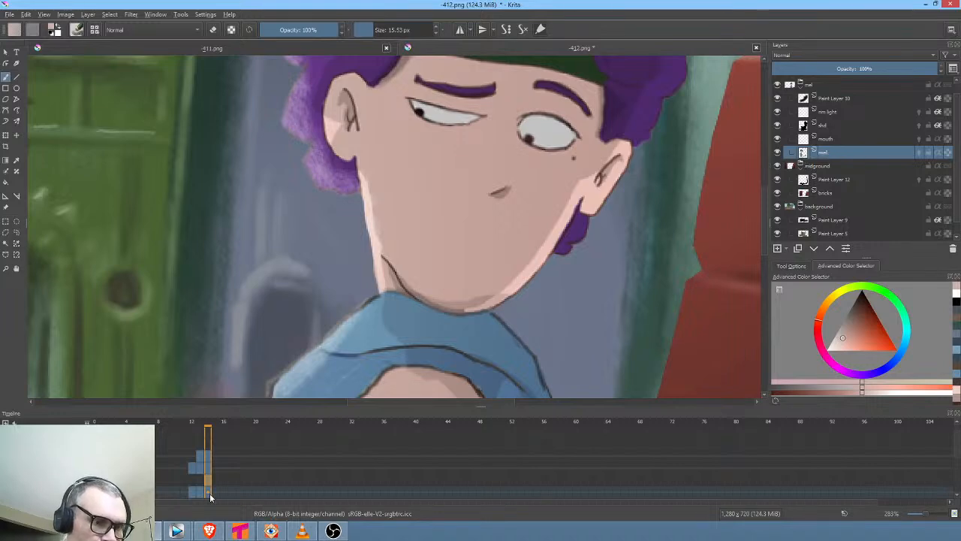
key("alt+i")
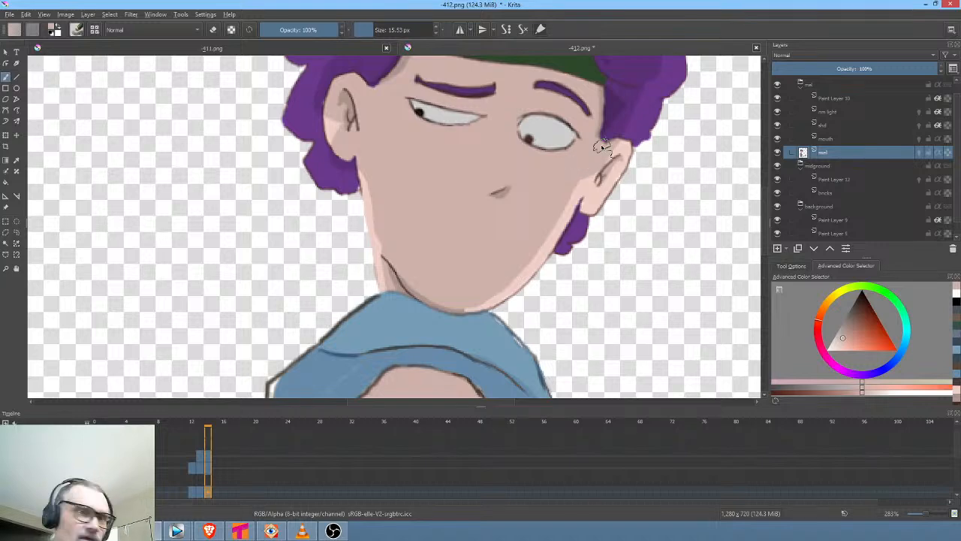
key("alt+i")
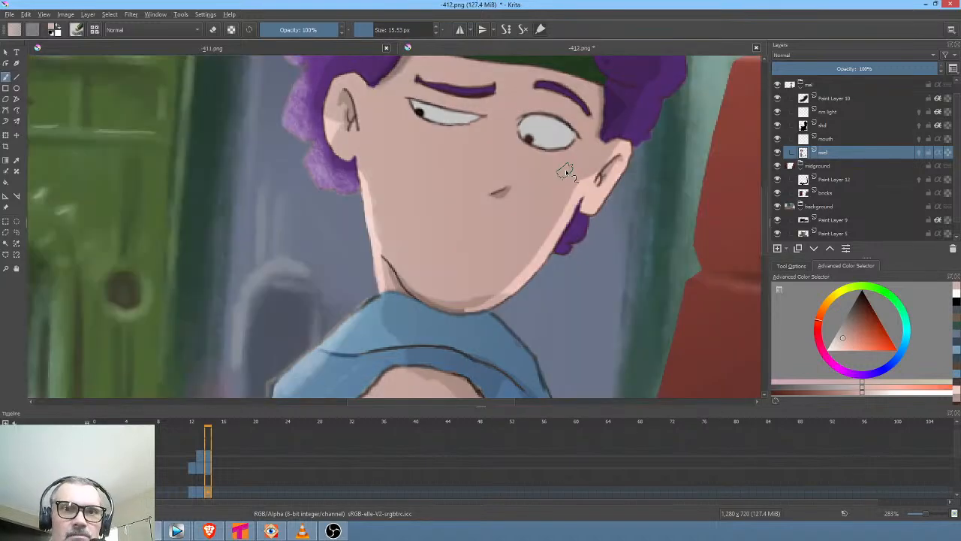
On frame 14 of the mouth layer, draw a small open mouth in black with the freehand path tool and a 4 px brush
left_click(838, 139)
right_click(655, 226)
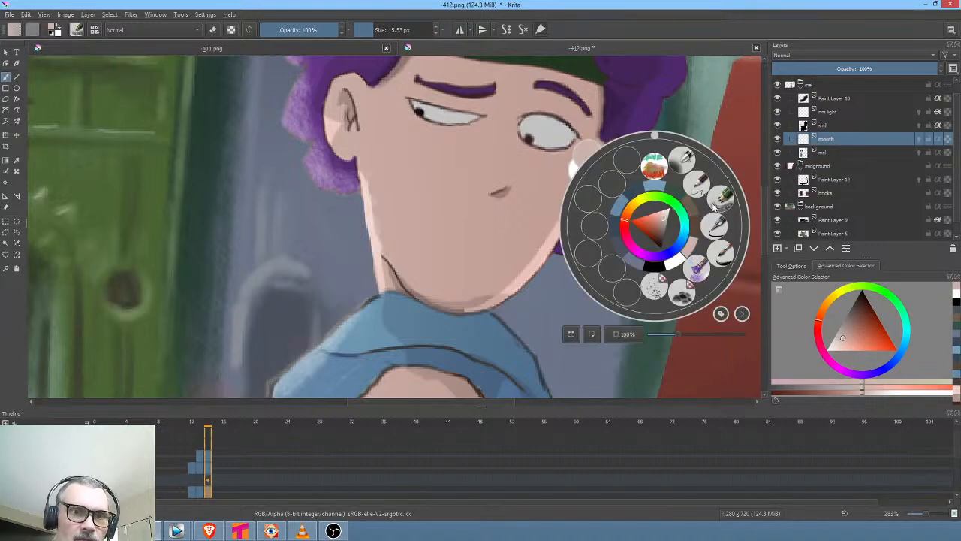
left_click(700, 185)
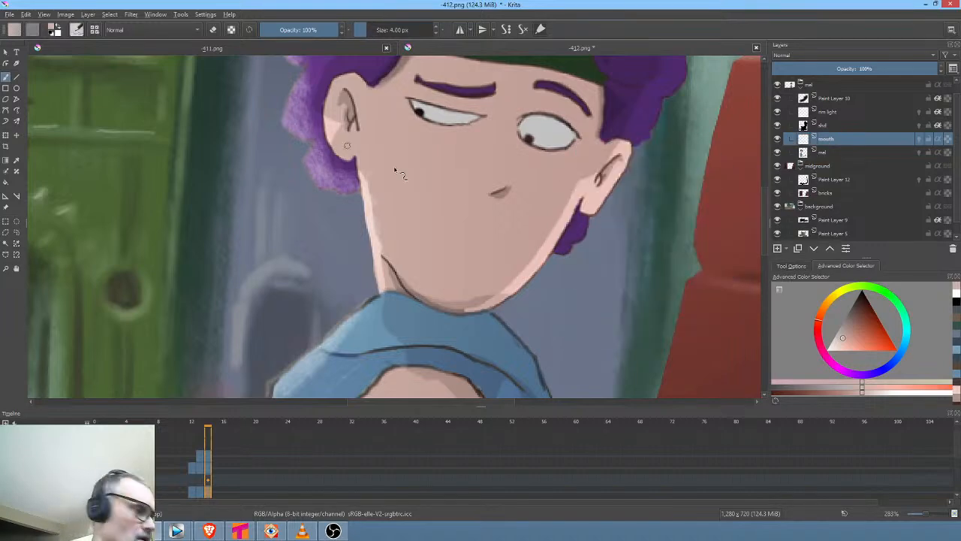
left_click(17, 110)
left_click_drag(862, 300, 862, 290)
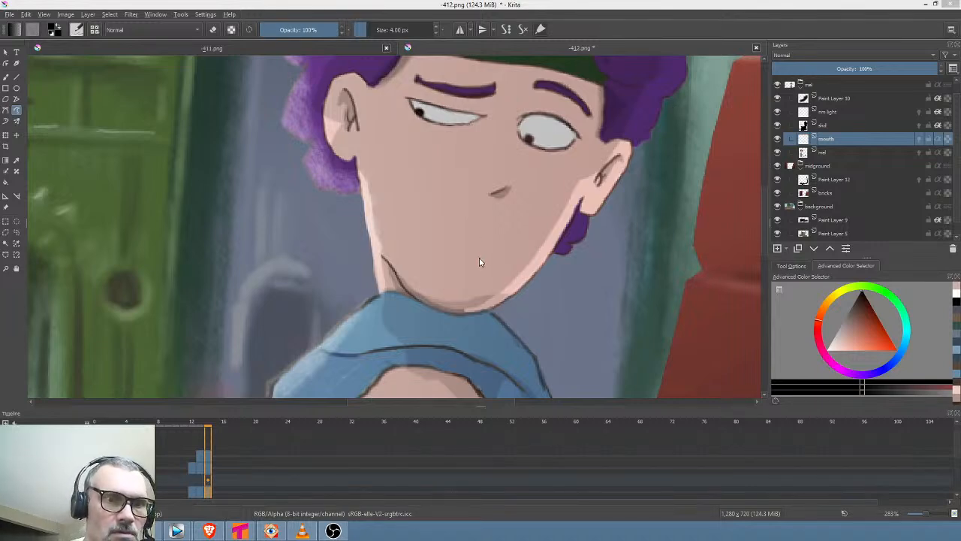
mouse_move(478, 259)
left_mouse_down()
mouse_move(456, 258)
mouse_move(469, 269)
mouse_move(479, 260)
left_mouse_up()
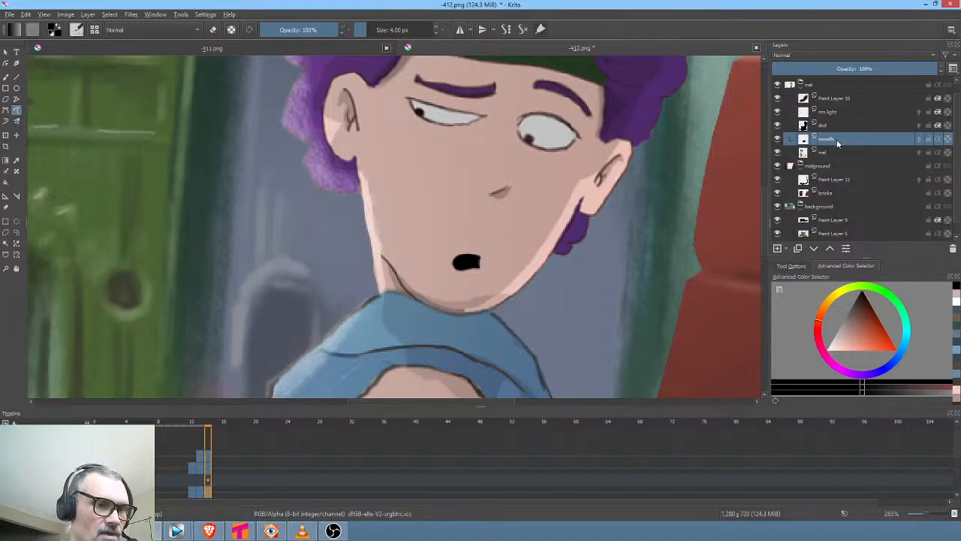
On frame 17 of the mouth layer, clear the previous shape and draw a smaller black mouth
left_click(226, 481)
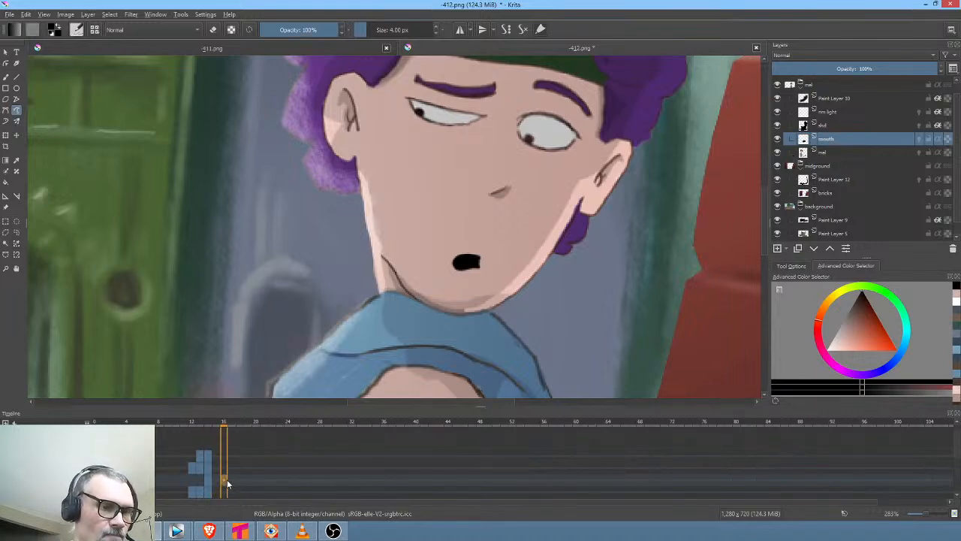
left_click(230, 479)
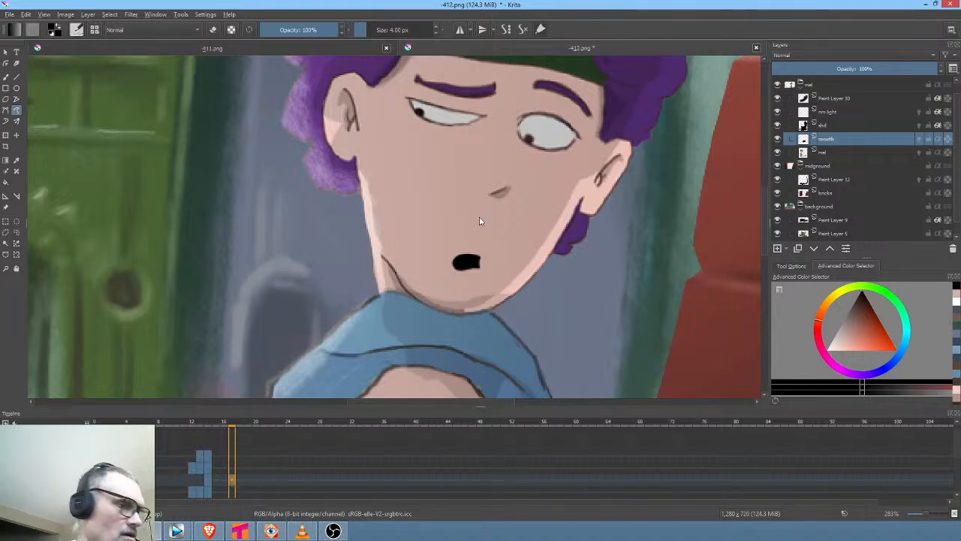
key("Delete")
left_click_drag(476, 265, 467, 267)
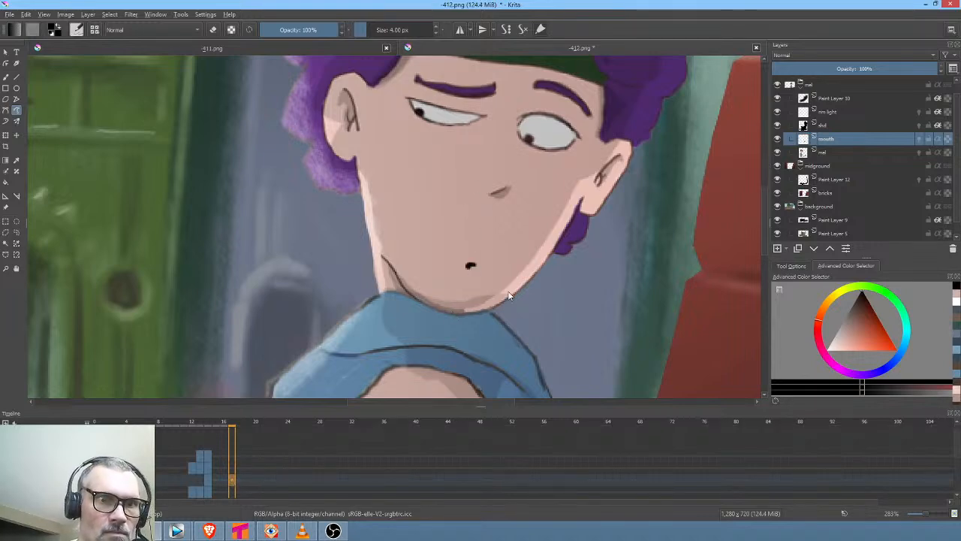
On frame 20 of the mouth layer, replace the previous shape with a wide, flat-bottomed open mouth in black
left_click(255, 479)
key("Delete")
left_click_drag(481, 264, 448, 264)
key("ctrl+z")
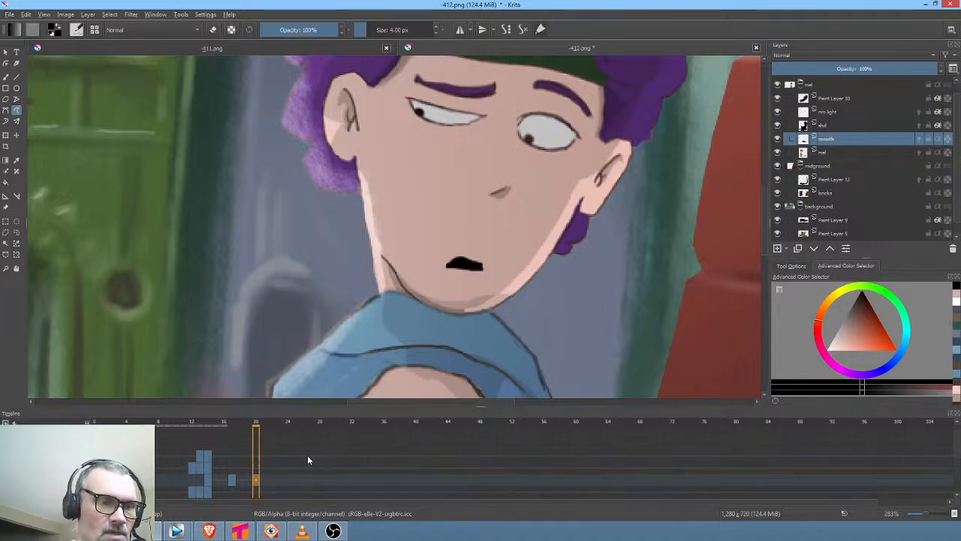
On frame 23 of the mouth layer, draw the mouth as a short, downward-curving black line
left_click(278, 479)
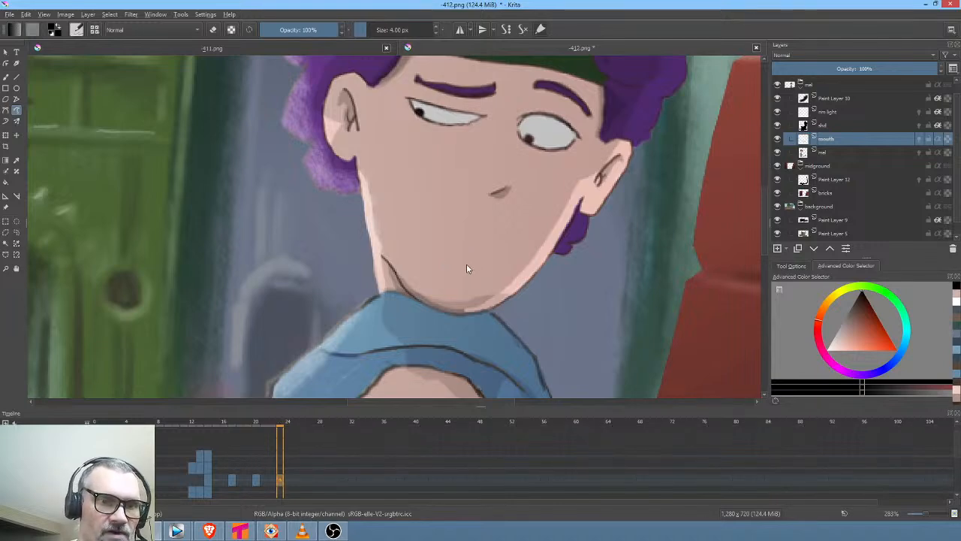
left_click(463, 266)
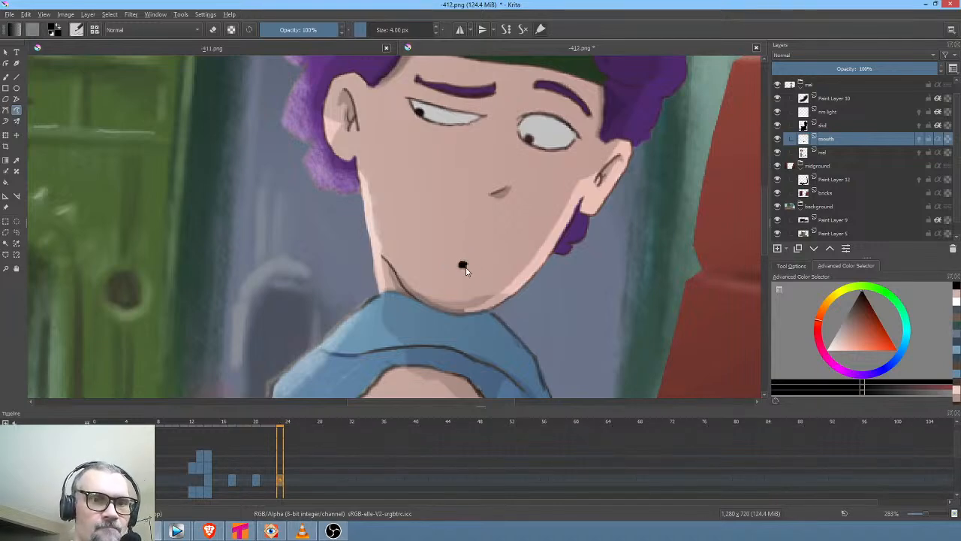
key("ctrl+z")
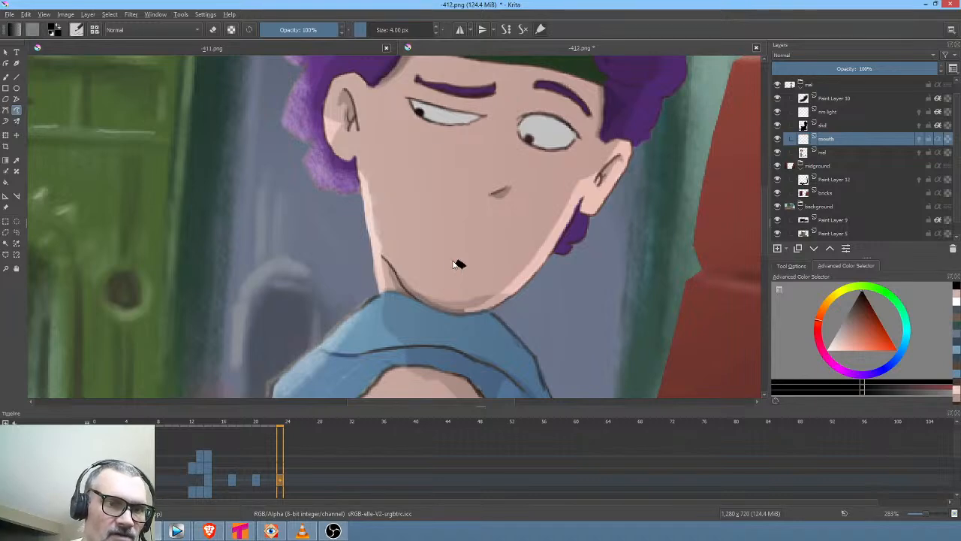
left_click_drag(446, 259, 466, 265)
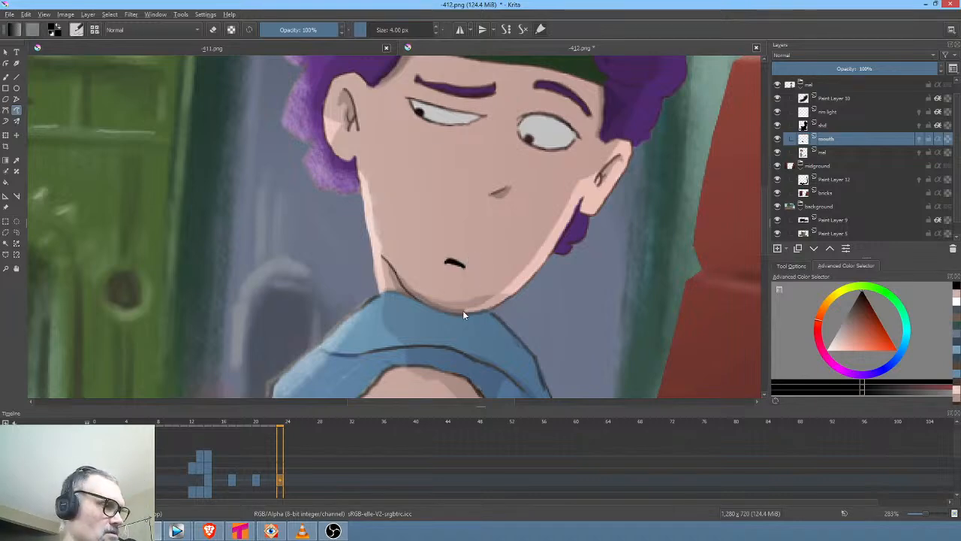
Draw a wide open black mouth on frame 29 of the mouth layer, and enlarge the opening on frame 31
mouse_move(286, 426)
left_mouse_down()
mouse_move(328, 425)
mouse_move(298, 429)
left_mouse_up()
left_click_drag(288, 428, 327, 427)
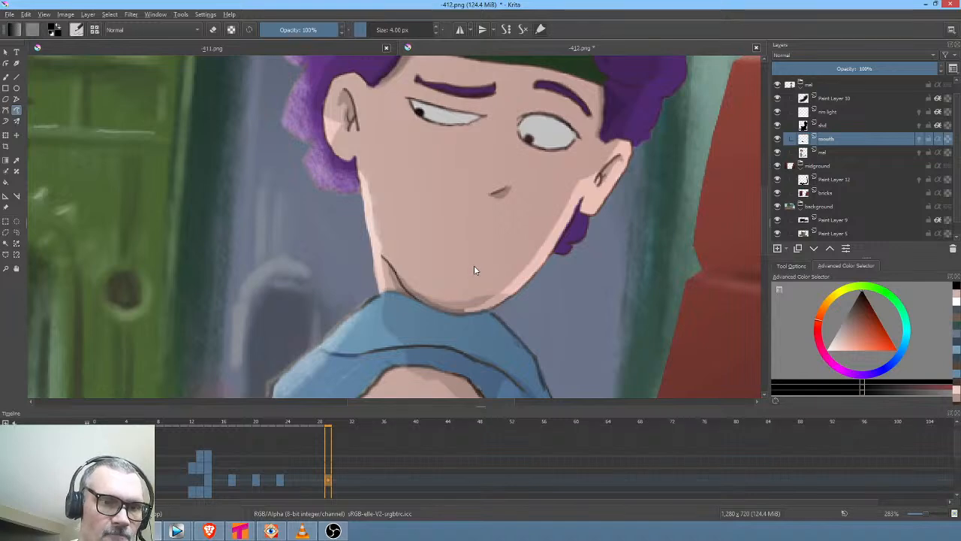
mouse_move(471, 260)
left_mouse_down()
mouse_move(436, 267)
mouse_move(475, 259)
left_mouse_up()
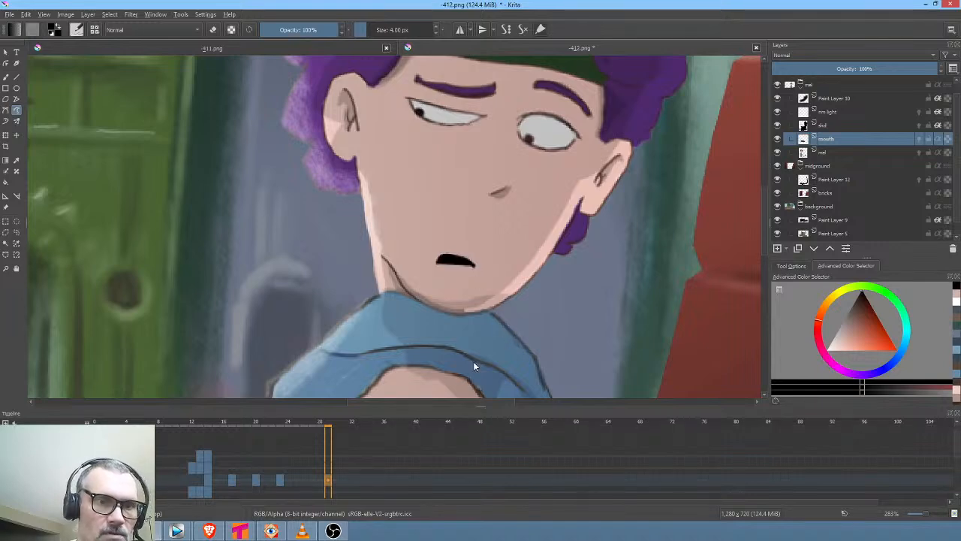
left_click(343, 481)
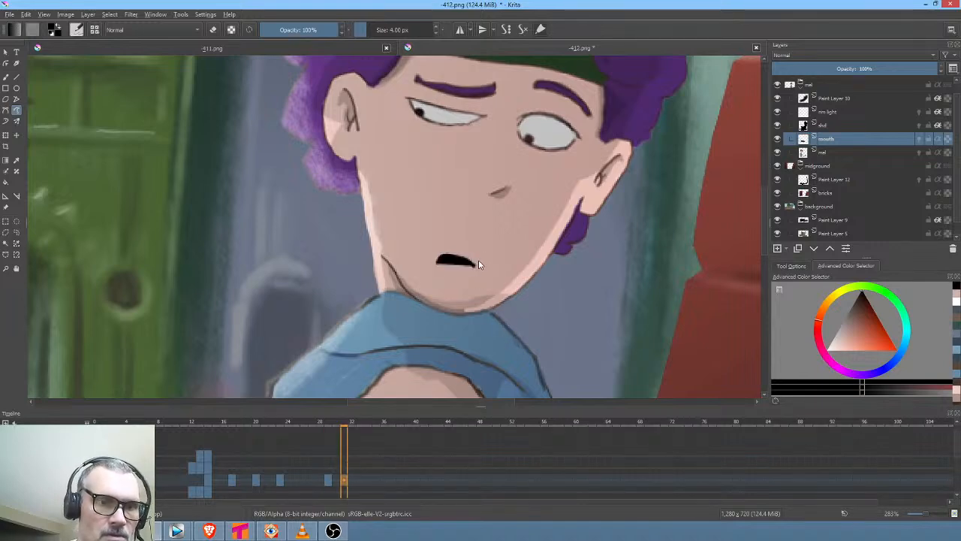
mouse_move(478, 260)
left_mouse_down()
mouse_move(456, 254)
mouse_move(437, 265)
mouse_move(478, 268)
left_mouse_up()
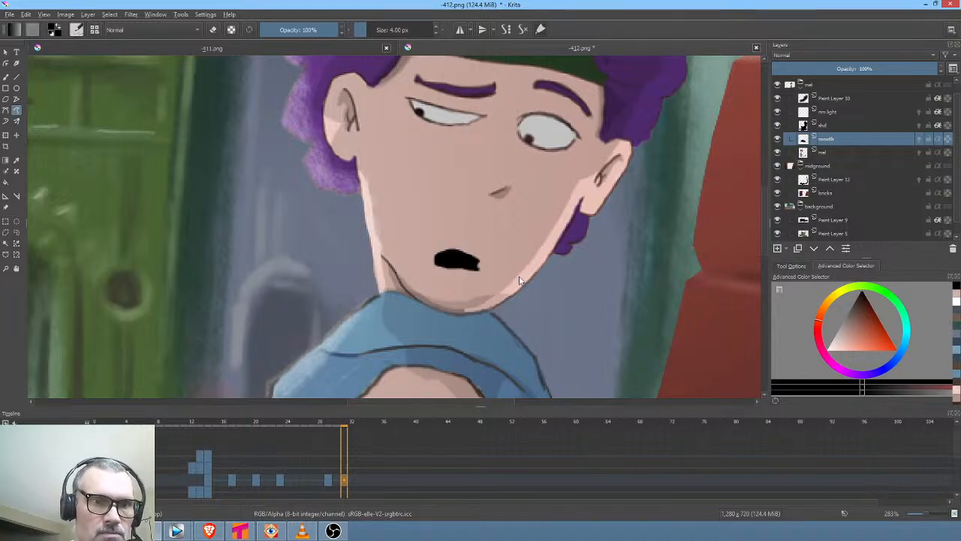
On frame 33 of the mouth layer, clear the open mouth and draw a thin closed mouth line
left_click(360, 482)
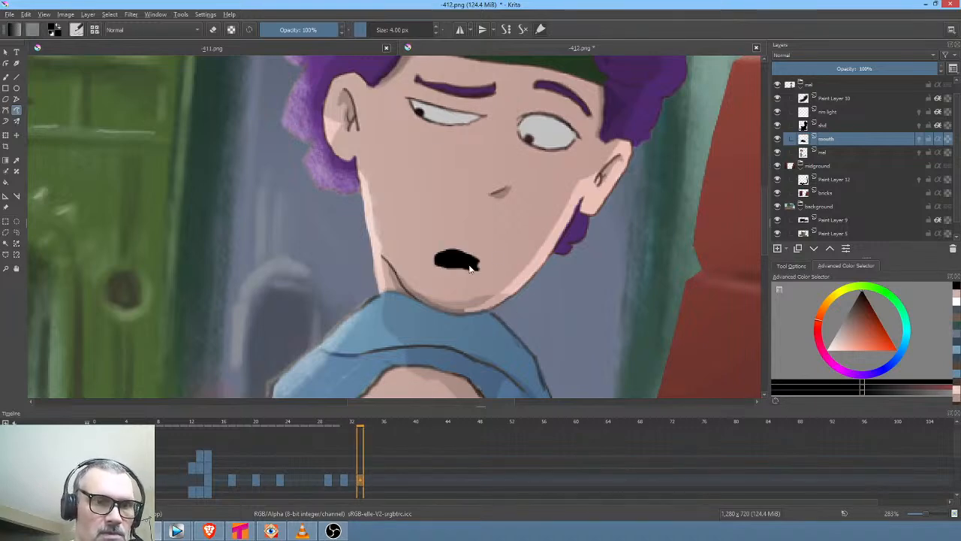
key("Delete")
mouse_move(440, 258)
left_mouse_down()
mouse_move(476, 265)
mouse_move(448, 257)
left_mouse_up()
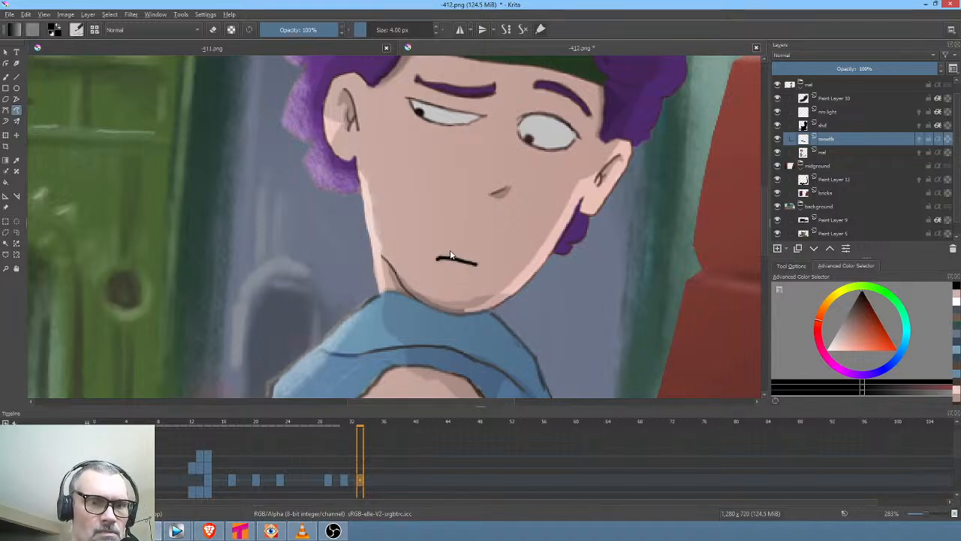
Copy the mouth keyframes of frames 29 to 33 so the sequence repeats from frame 35
left_click(329, 480)
left_click(360, 482, "shift")
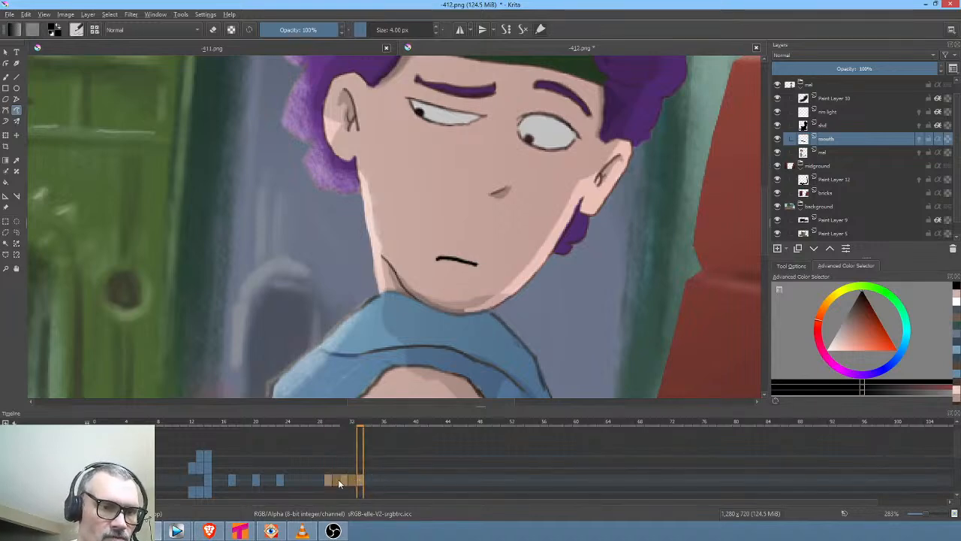
left_click_drag(328, 482, 384, 485)
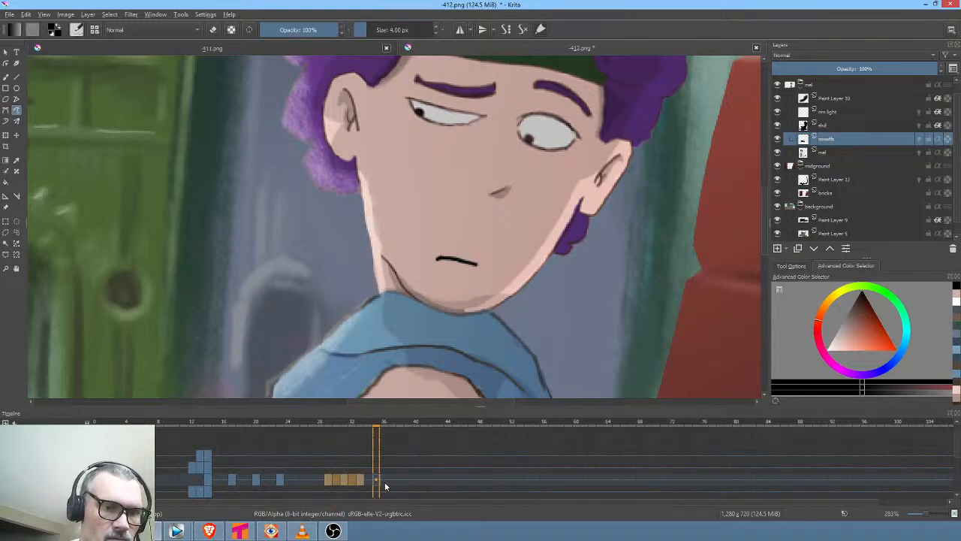
Save the document and lower the mouth layer's opacity to 60%
left_click(306, 484)
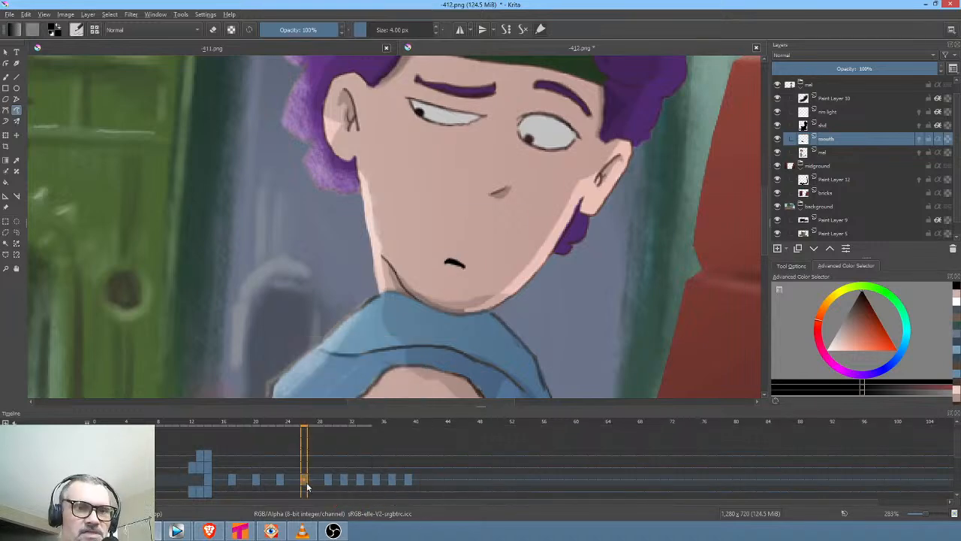
key("ctrl+s")
left_click(610, 420)
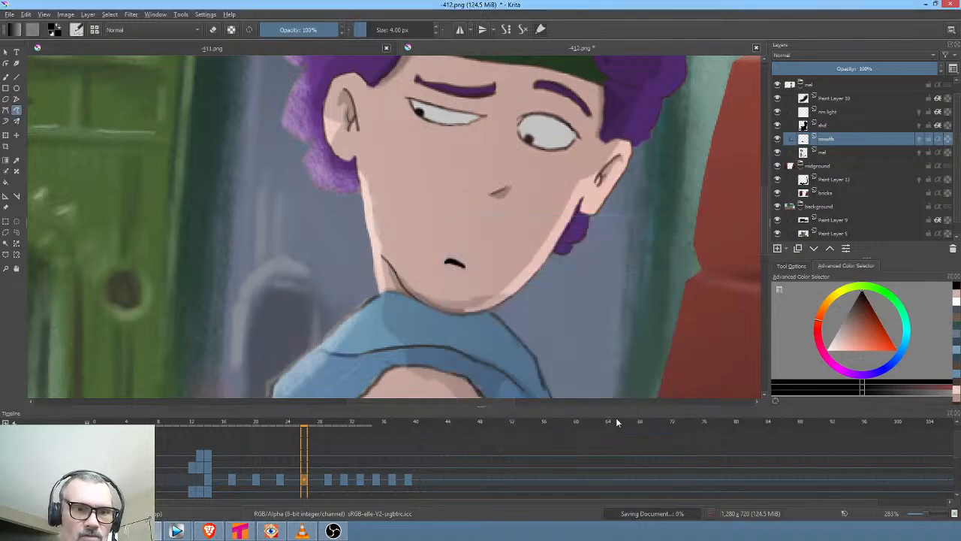
left_click(341, 482)
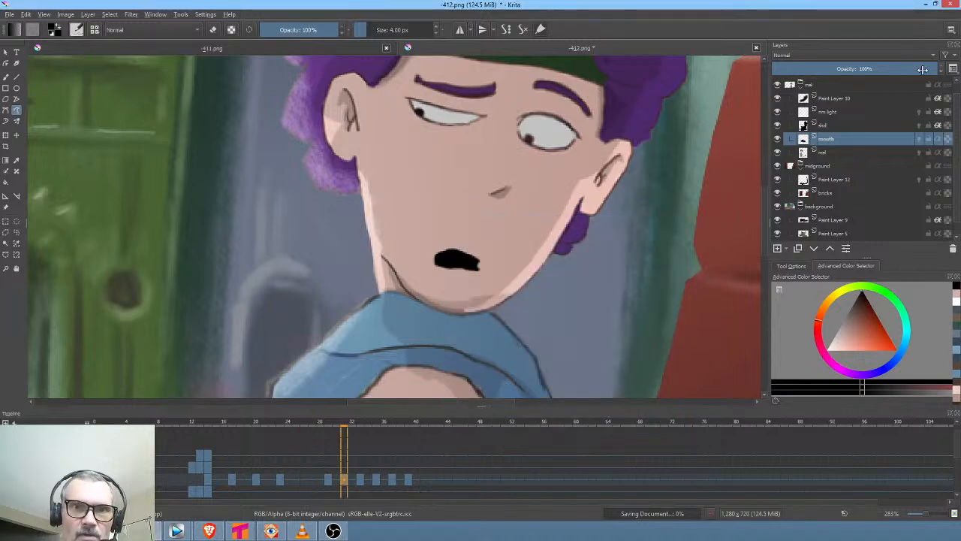
left_click_drag(926, 69, 871, 69)
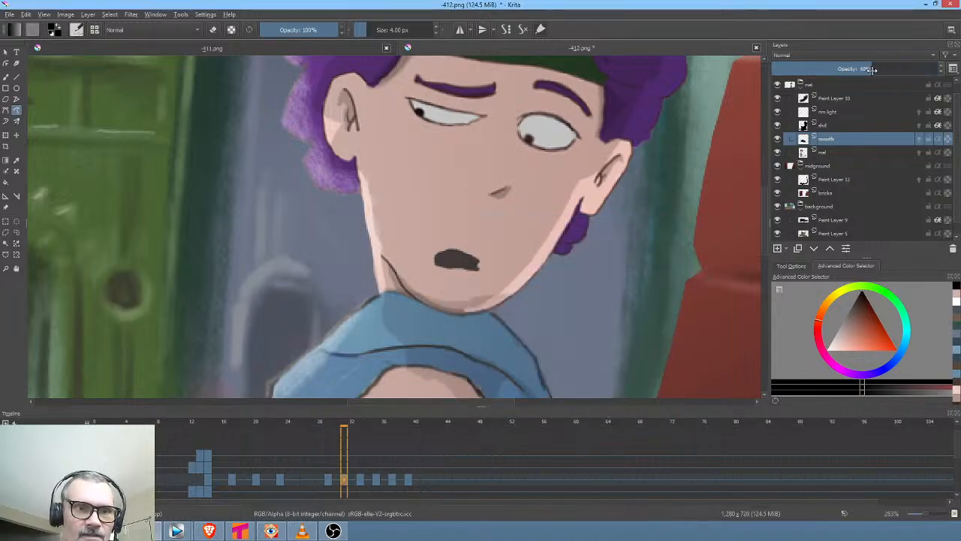
Play back the mouth movement and remove the last mouth keyframe on frame 39
left_click(314, 481)
key("space")
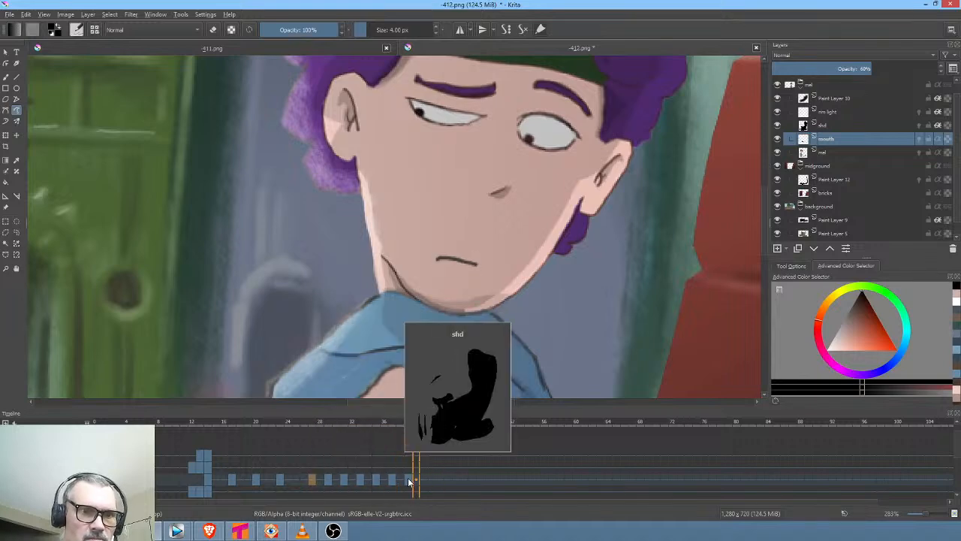
left_click(390, 479)
mouse_move(392, 475)
left_mouse_down()
mouse_move(377, 467)
mouse_move(375, 481)
left_mouse_up()
Play the animation again from the start and review the whole scene in mirrored view
left_click(314, 480)
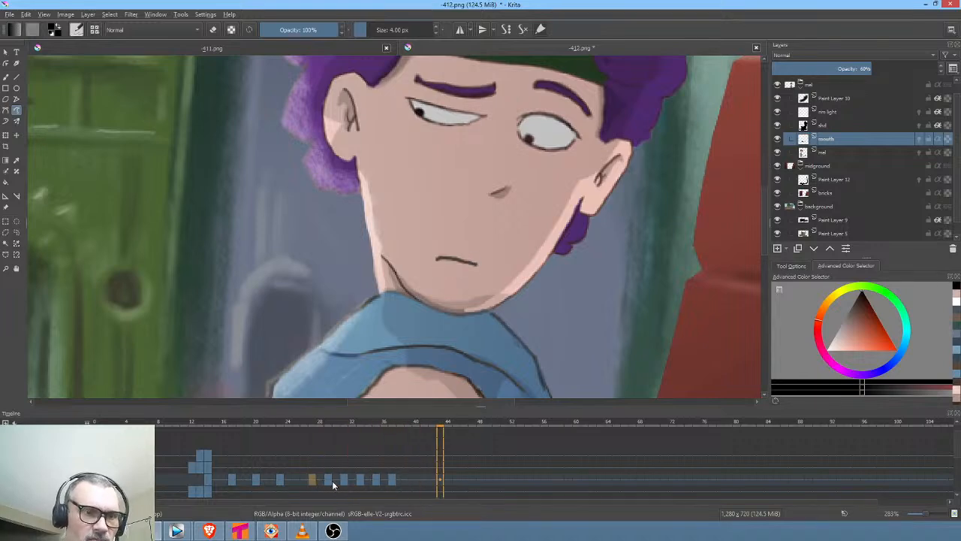
key("space")
key("Home")
scroll(479, 276, "down", 2)
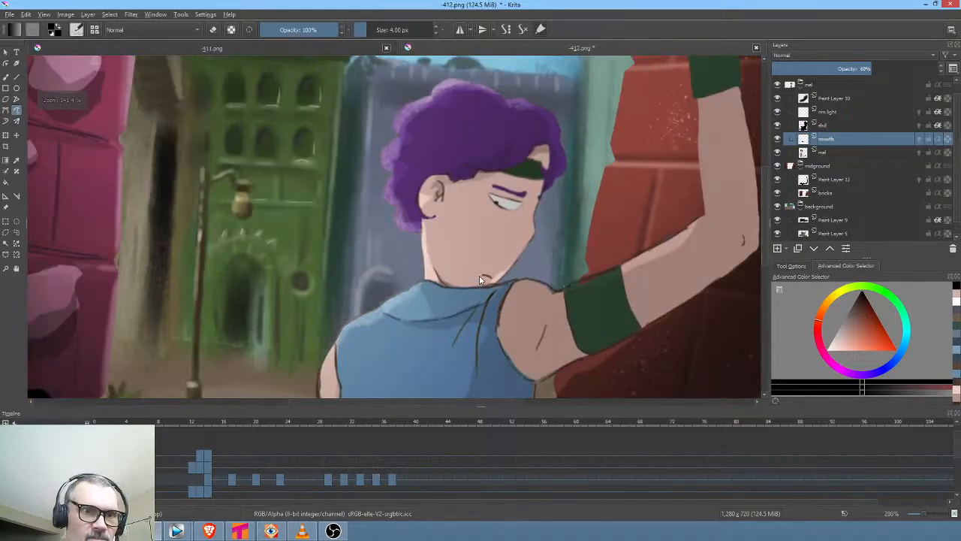
key("m")
key("space")
key("space")
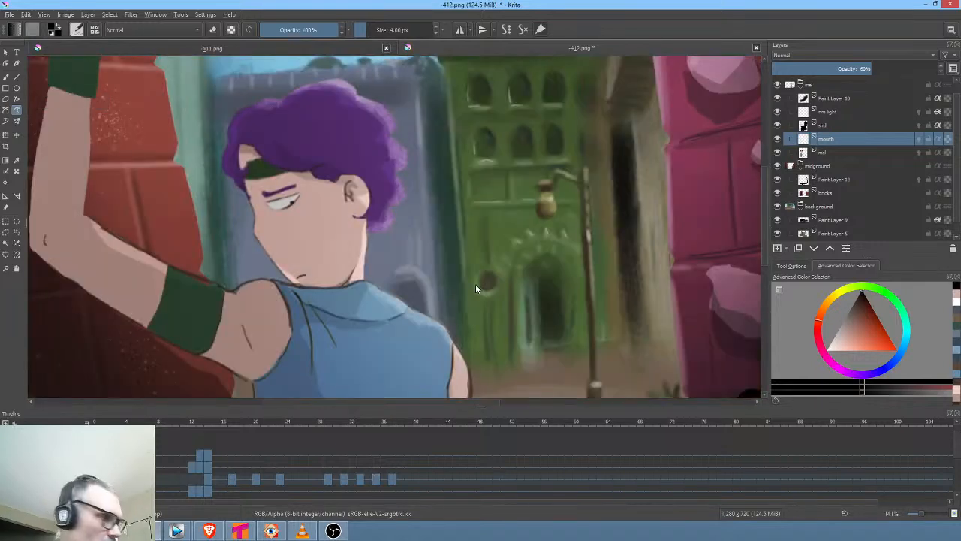
scroll(474, 288, "down", 2)
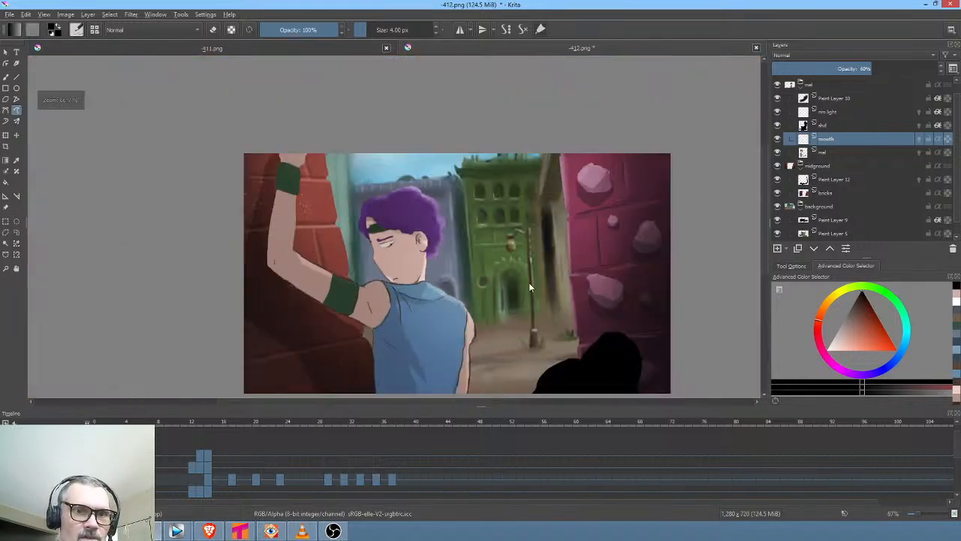
Compare the scene in mirrored and normal view, play the animation and scrub through the talking mouth frames
left_click_drag(530, 284, 513, 244)
key("m")
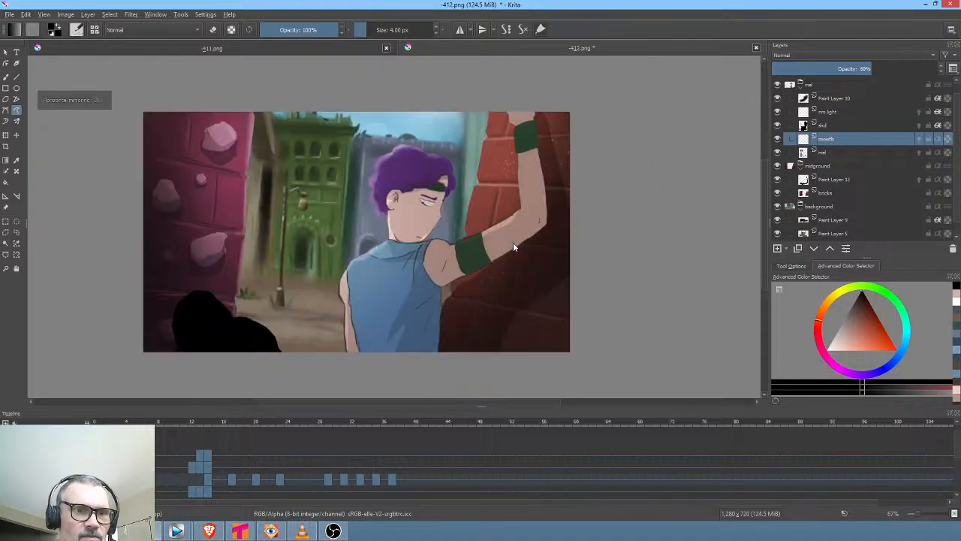
key("m")
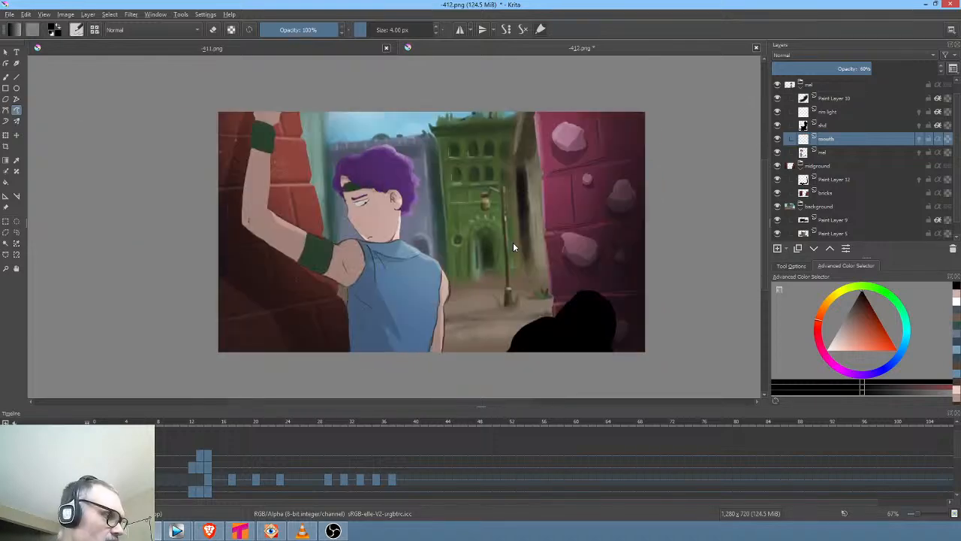
key("space")
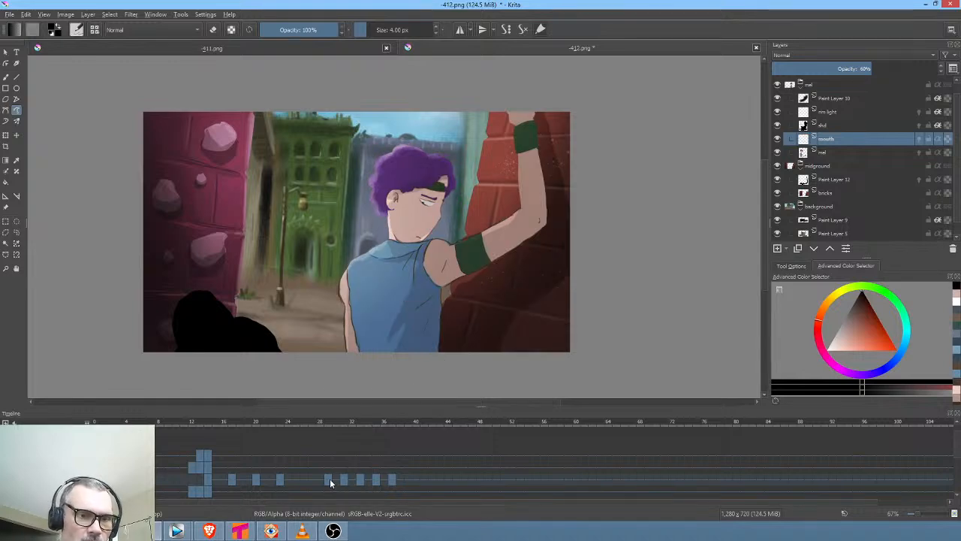
left_click_drag(331, 483, 351, 483)
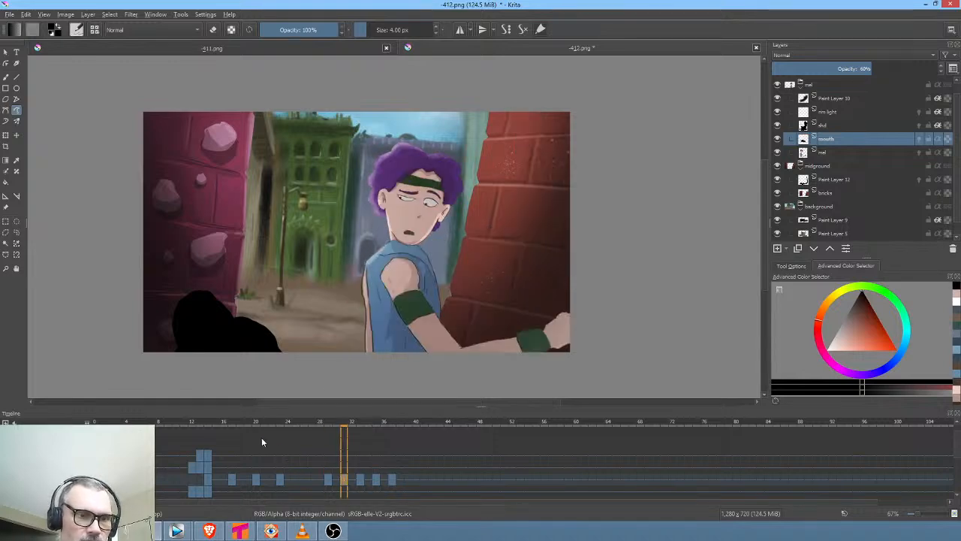
Add a keyframe on the mel layer at frame 26, isolate the layer and paint over the rounder eye with the face's sampled skin colour
left_click_drag(235, 421, 306, 453)
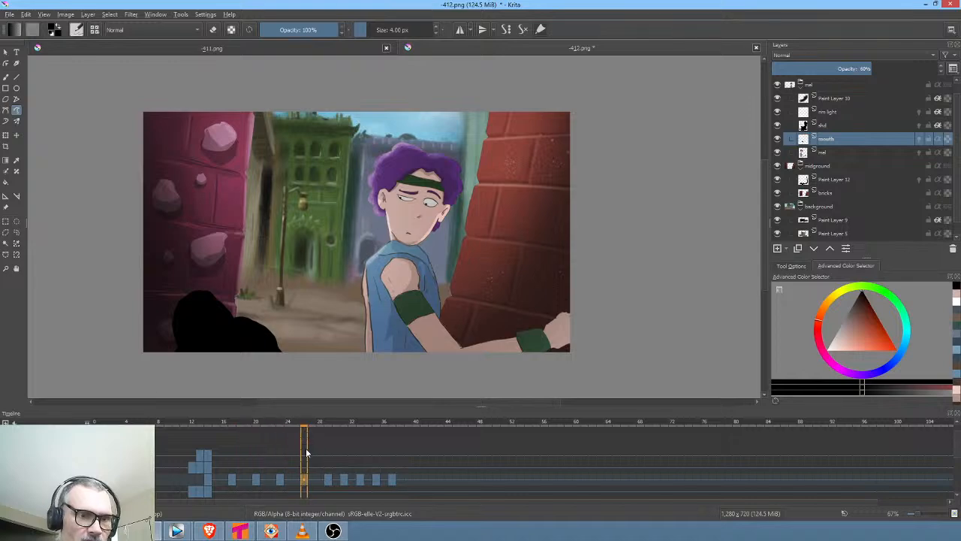
left_click(840, 152)
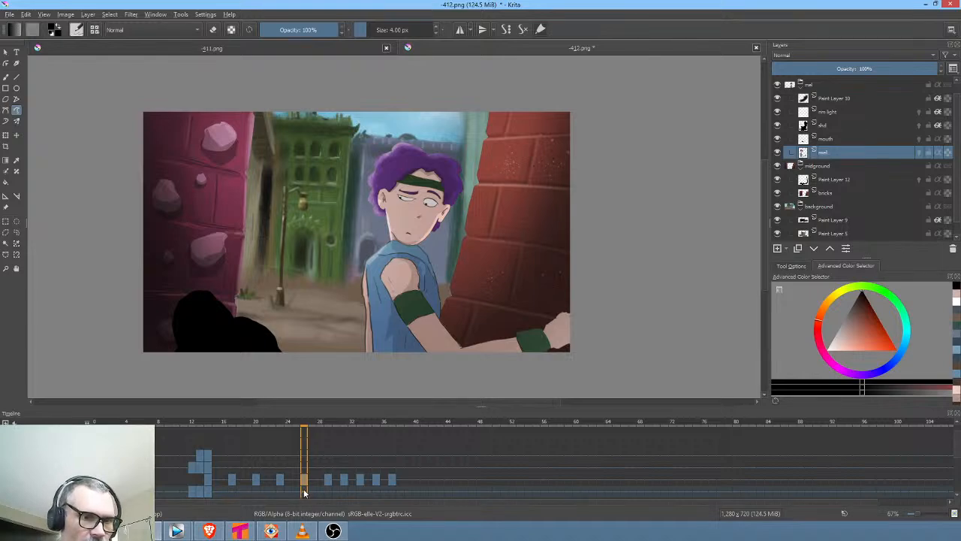
left_click(304, 492)
scroll(438, 203, "up", 4)
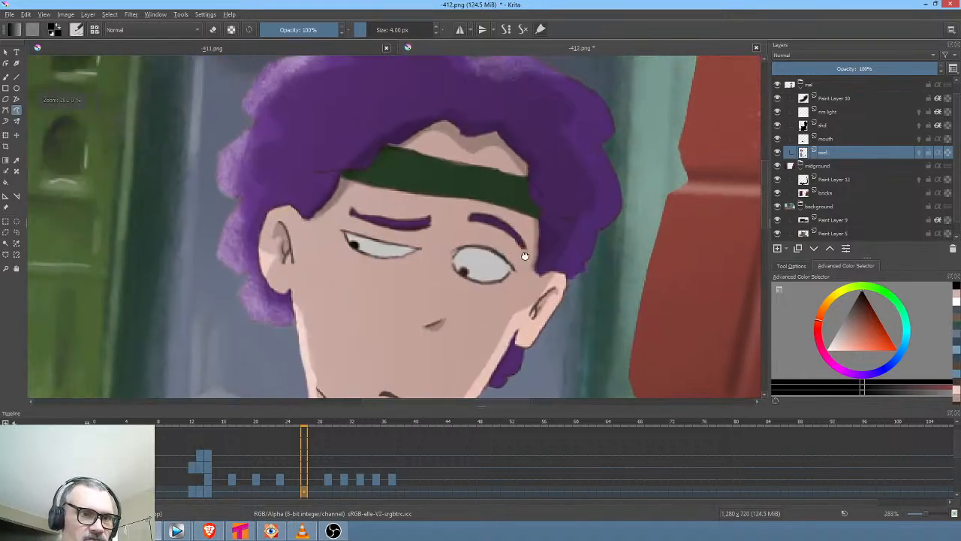
key("i")
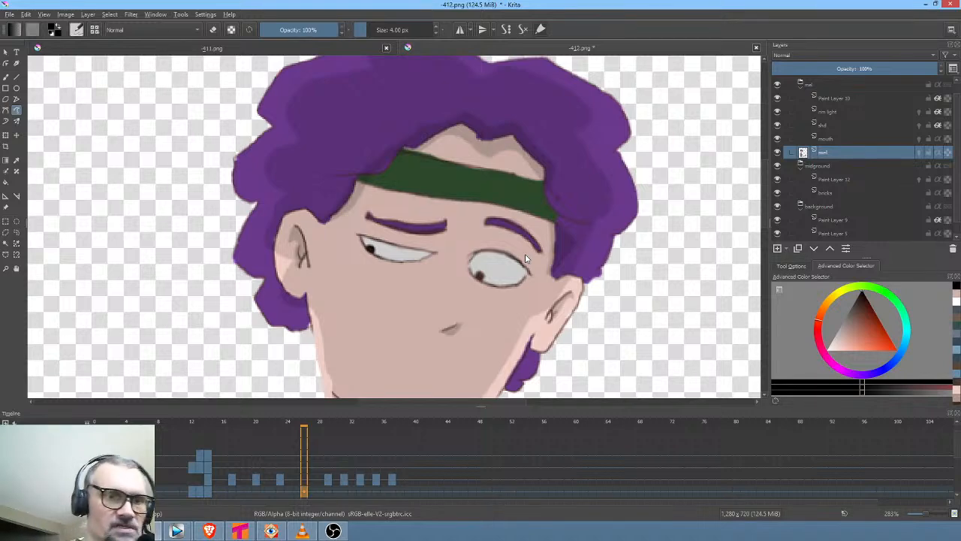
left_click(501, 242, "ctrl")
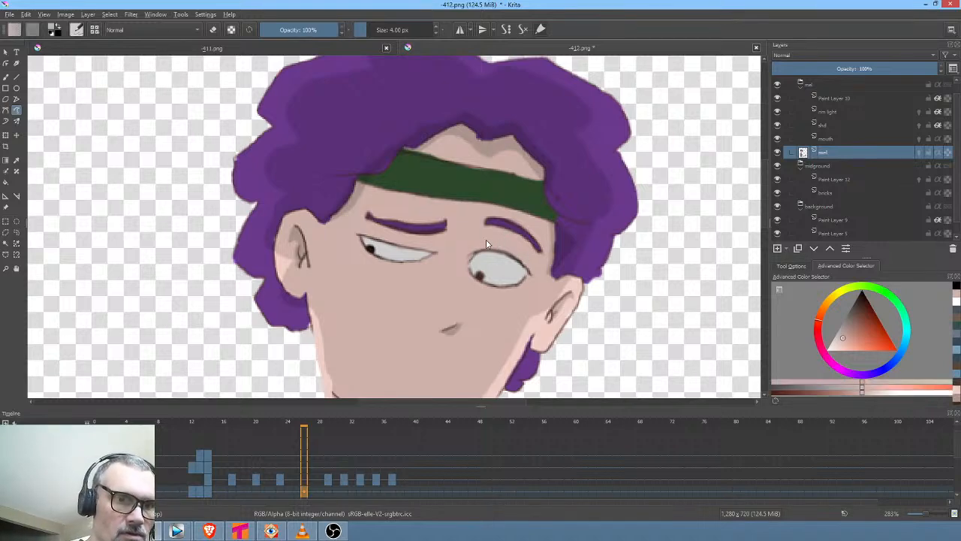
mouse_move(468, 255)
left_mouse_down()
mouse_move(473, 275)
mouse_move(500, 280)
left_mouse_up()
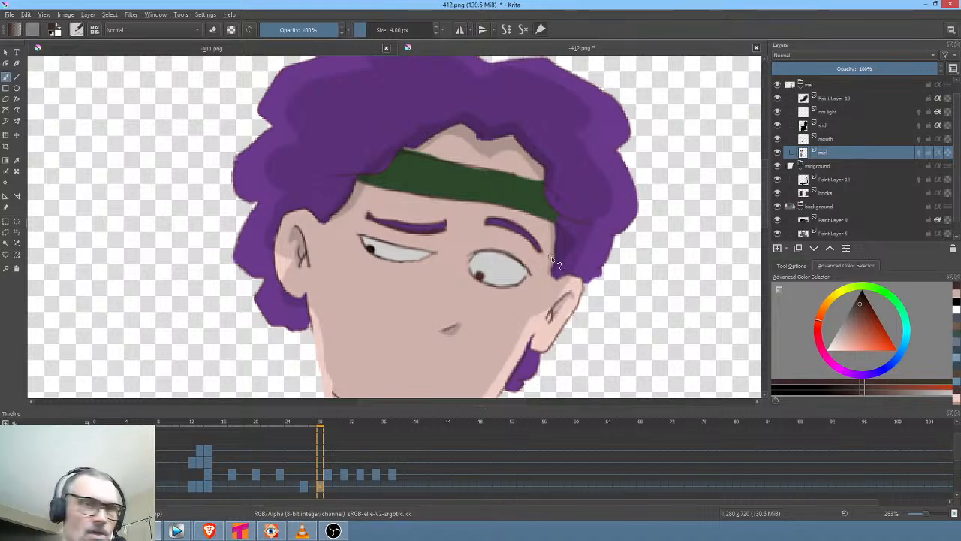
Go to frame 12 and toggle the rim light layer's visibility to compare the lighting on the character
scroll(490, 233, "down", 2)
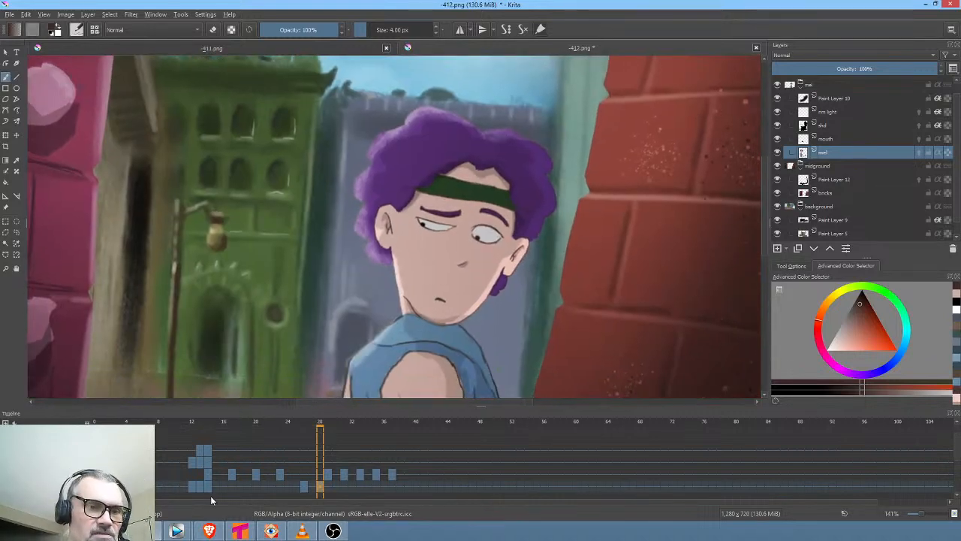
left_click(192, 487)
scroll(438, 325, "down", 3)
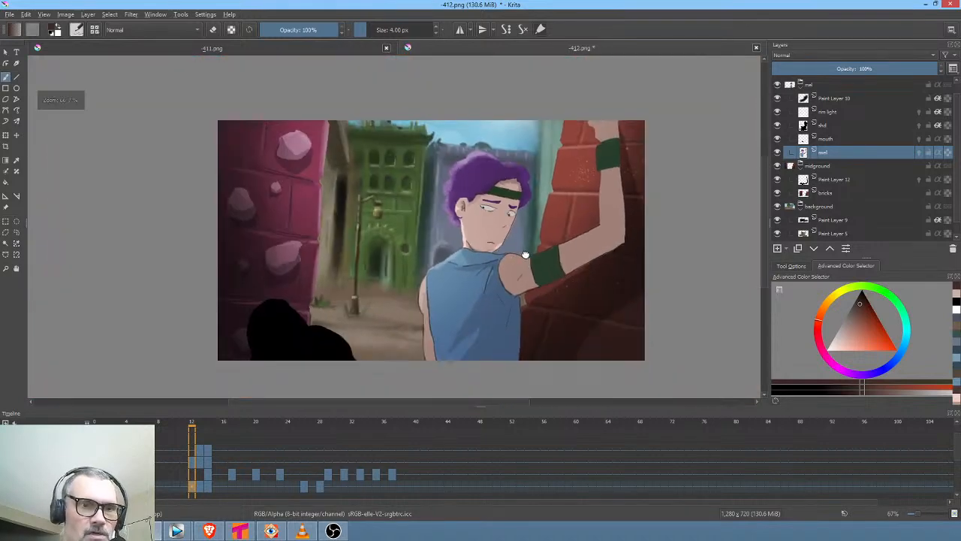
left_click_drag(526, 254, 507, 253)
scroll(501, 263, "up", 1)
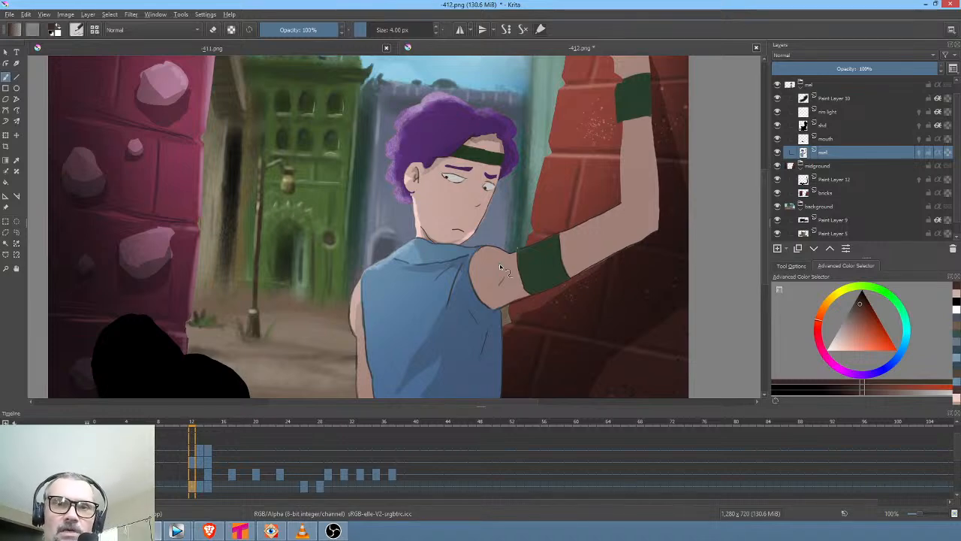
left_click(837, 111)
left_click(778, 112)
left_click(778, 111)
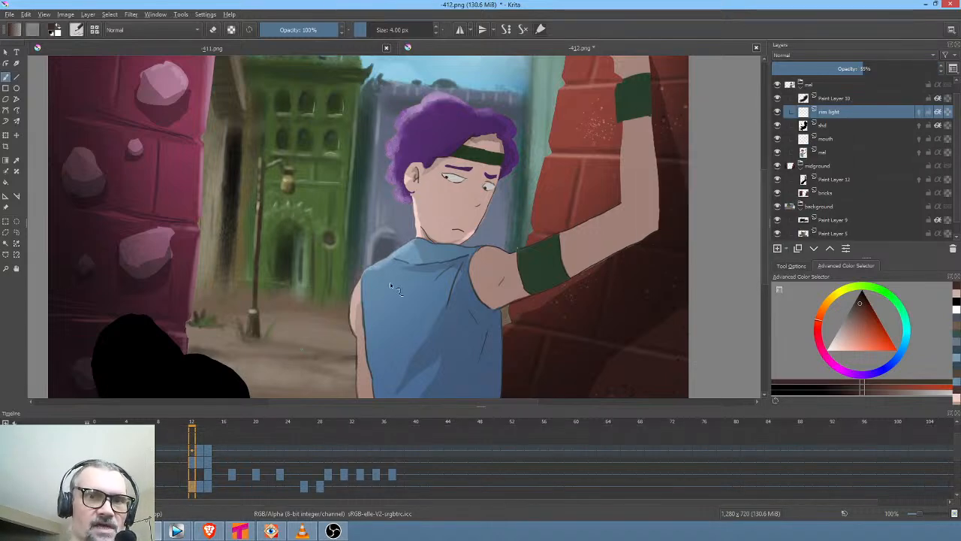
Erase rim light along the back of the character's hair on frame 12 and undo the last erased shape
right_click(505, 210)
right_click(511, 206)
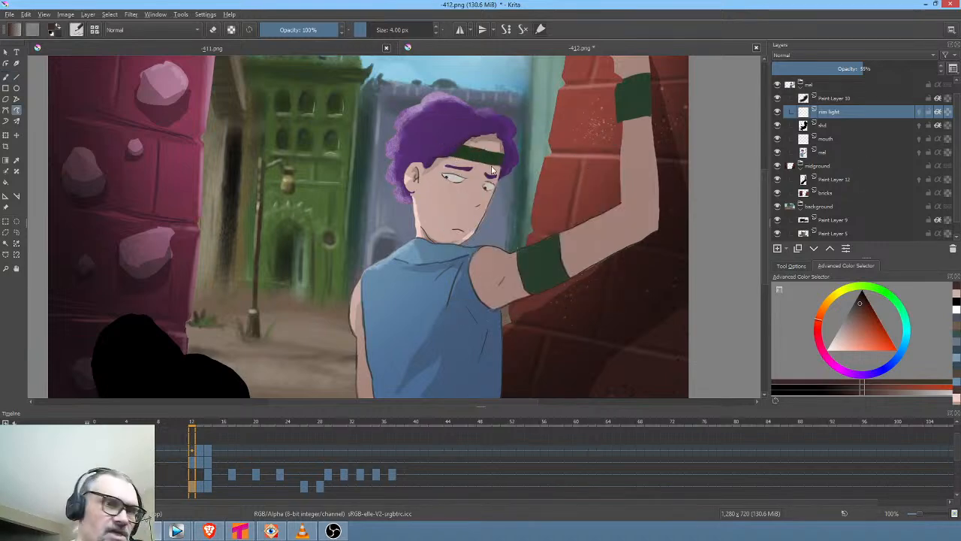
key("e")
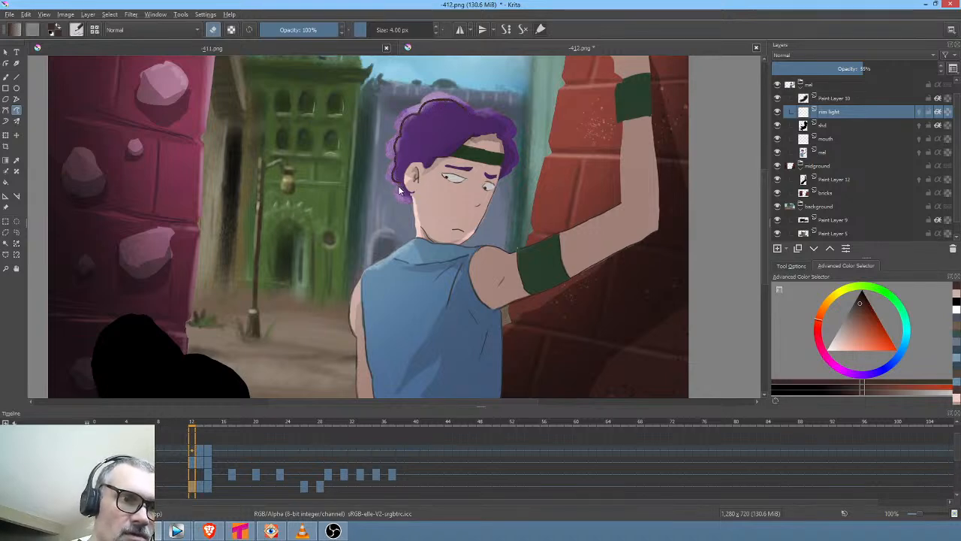
key("ctrl+z")
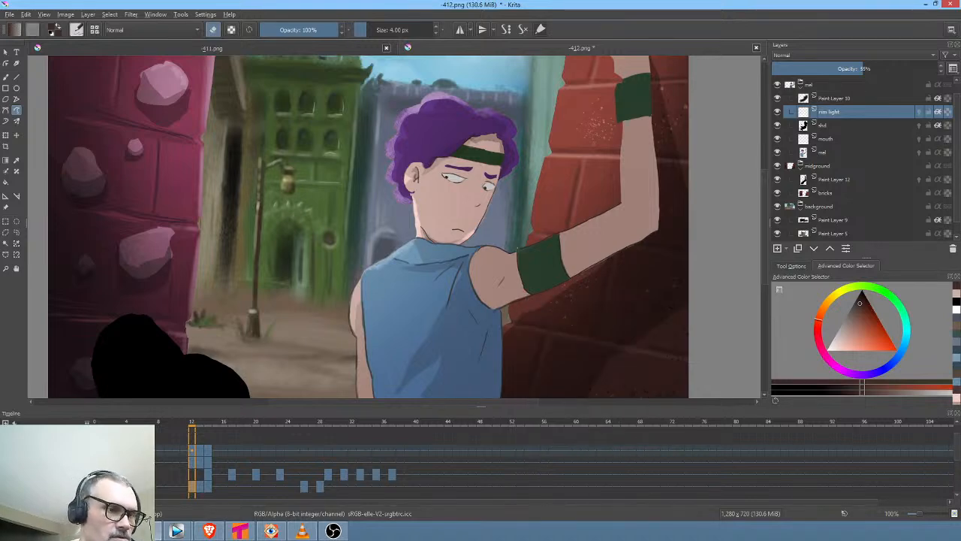
Play the animation and flip between frames 13 and 14 to compare the rim light on the hair
key("space")
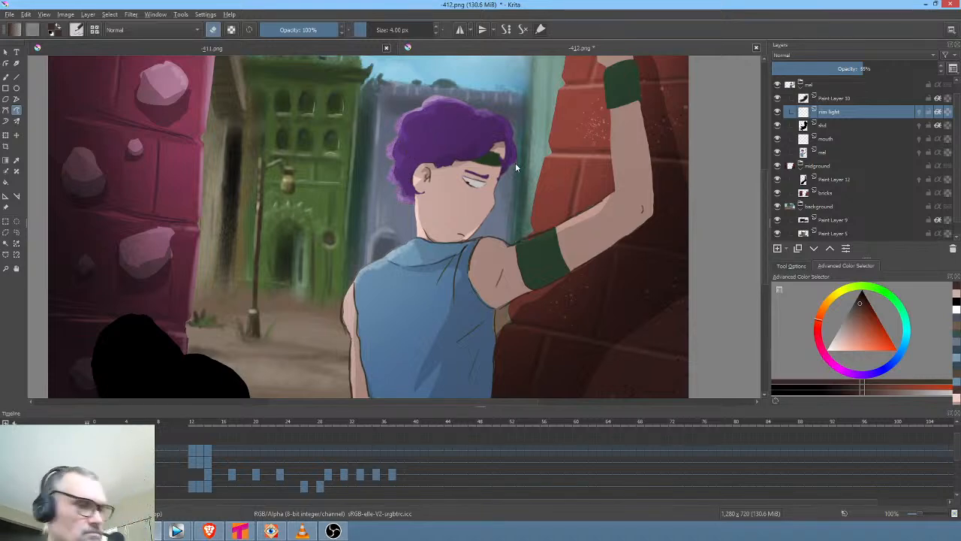
key("period")
key("period")
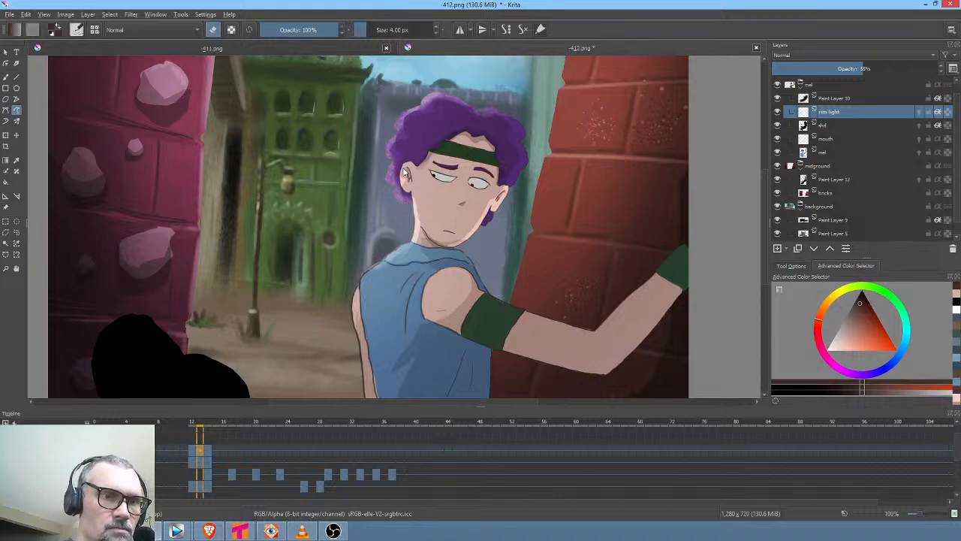
key("Right")
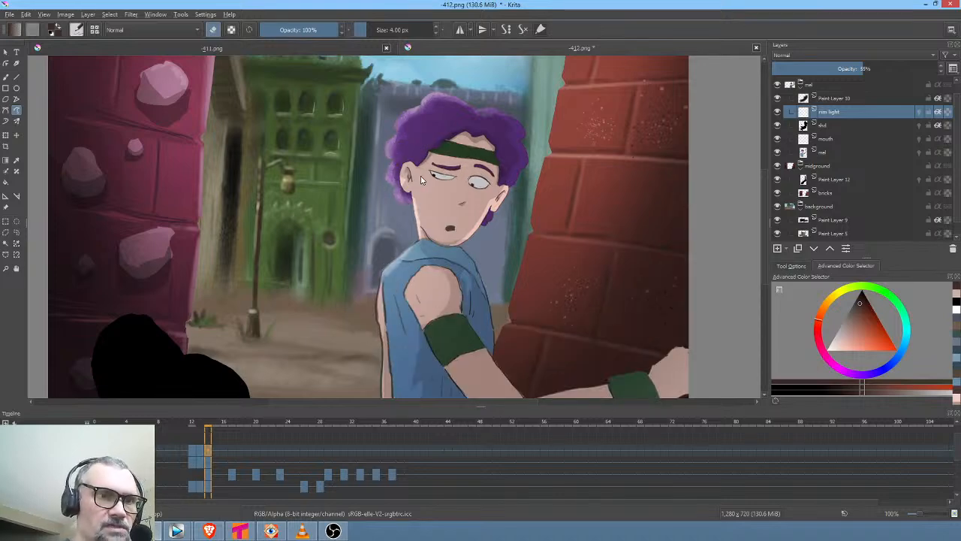
key("Left")
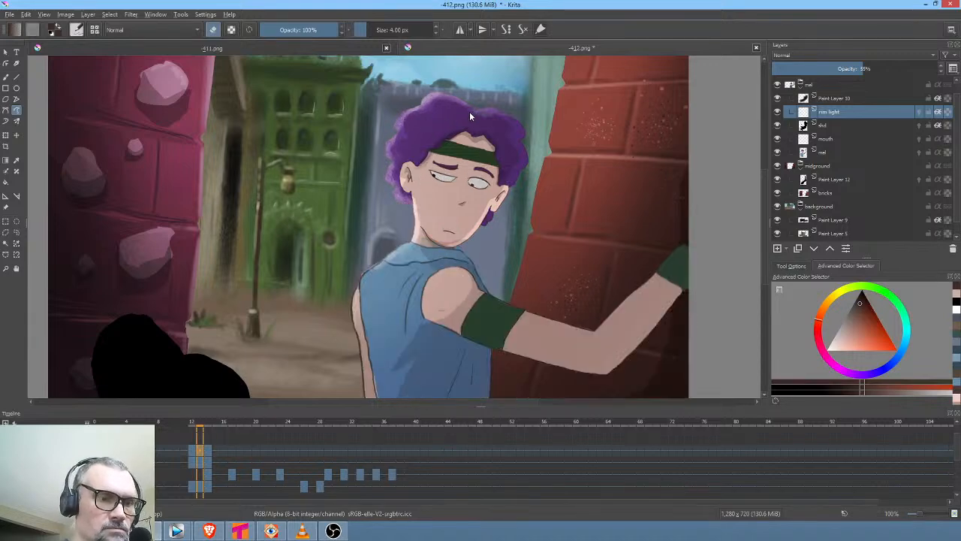
key("Right")
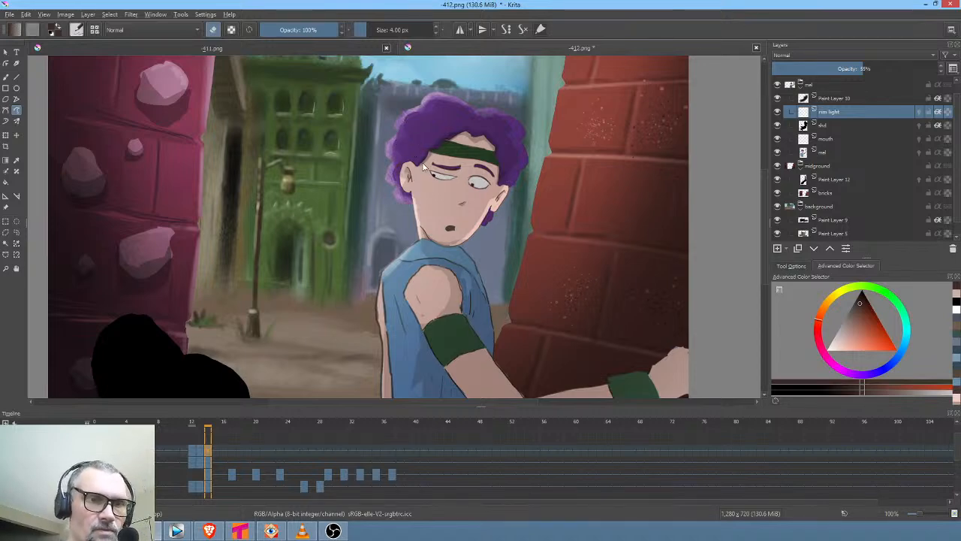
key("Left")
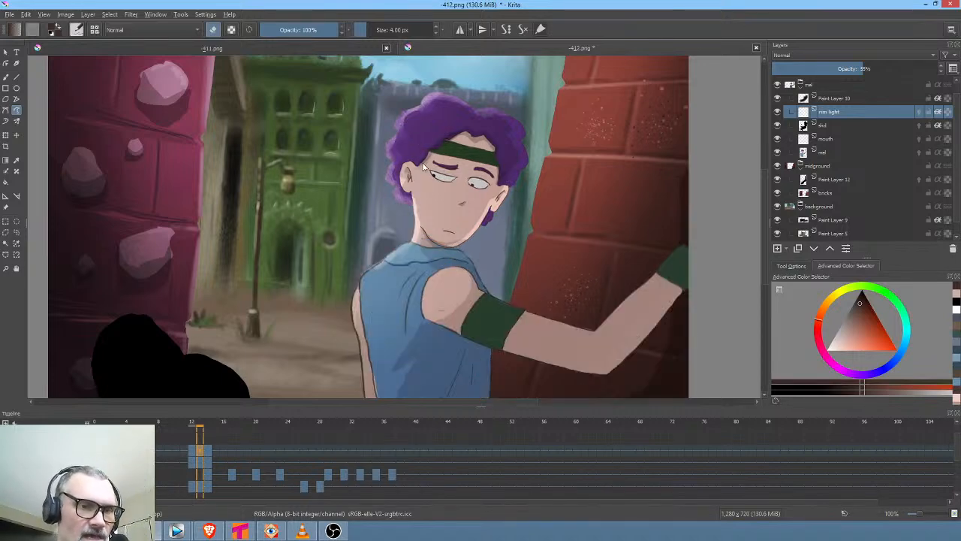
Select the mel layer and save the image as PNG together with a Krita file
left_click(845, 152)
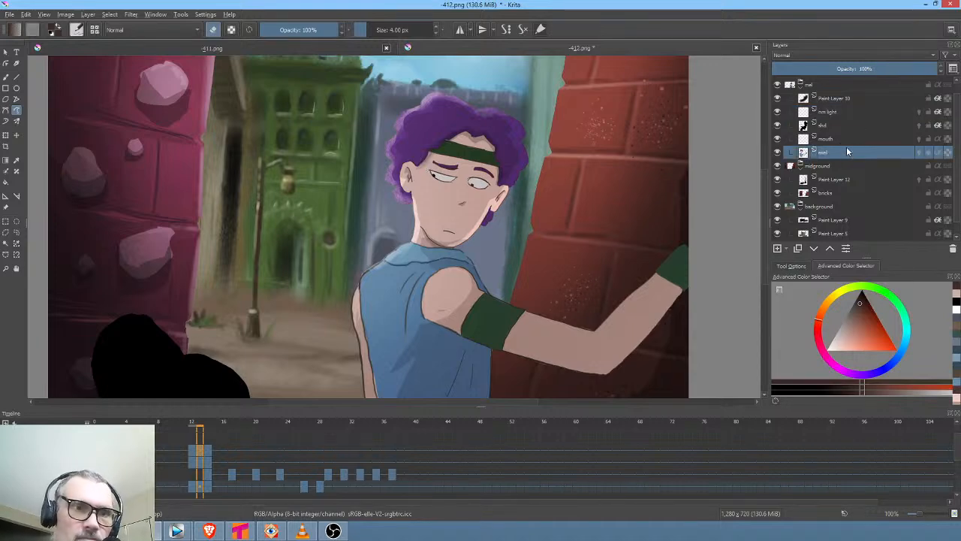
key("ctrl+s")
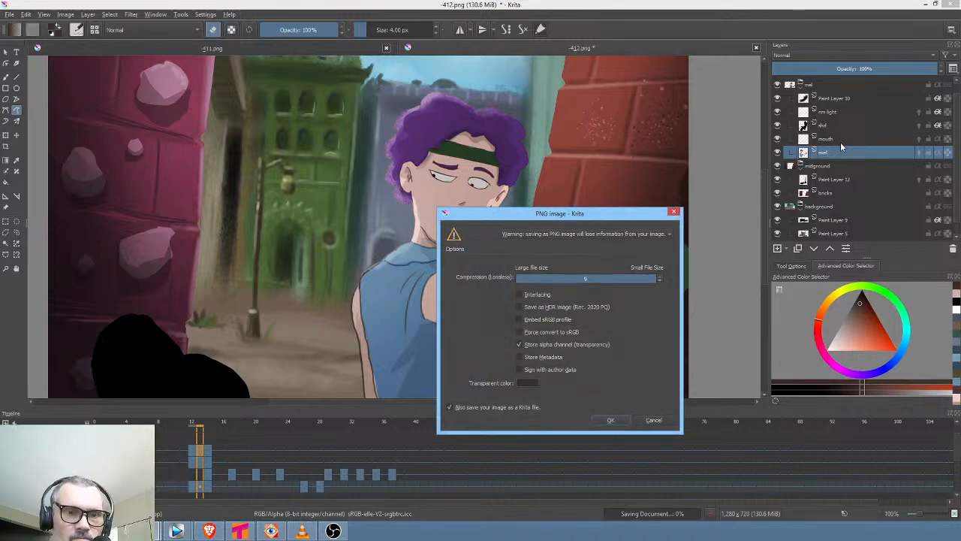
left_click(605, 421)
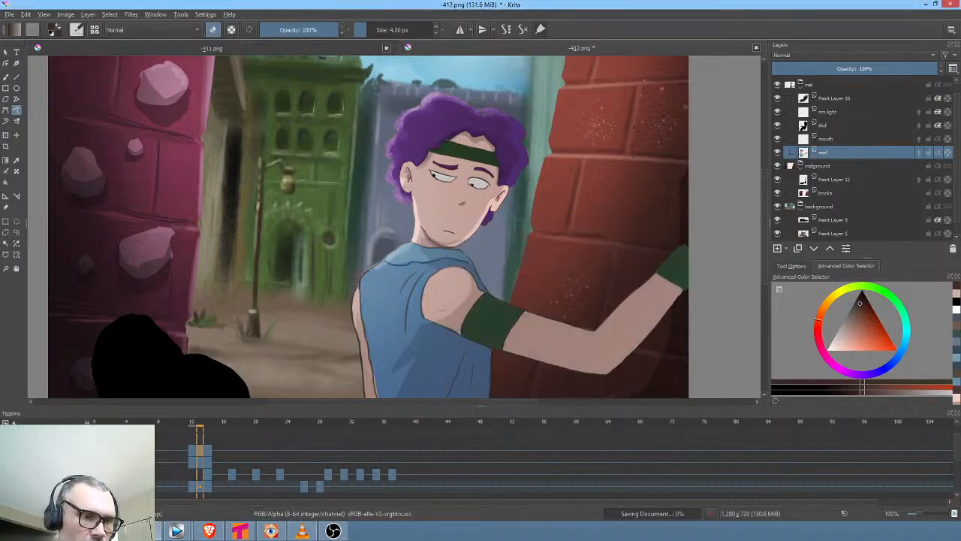
Play the animation to review the turn, the eye movement and the talking mouth
scroll(425, 229, "down", 1)
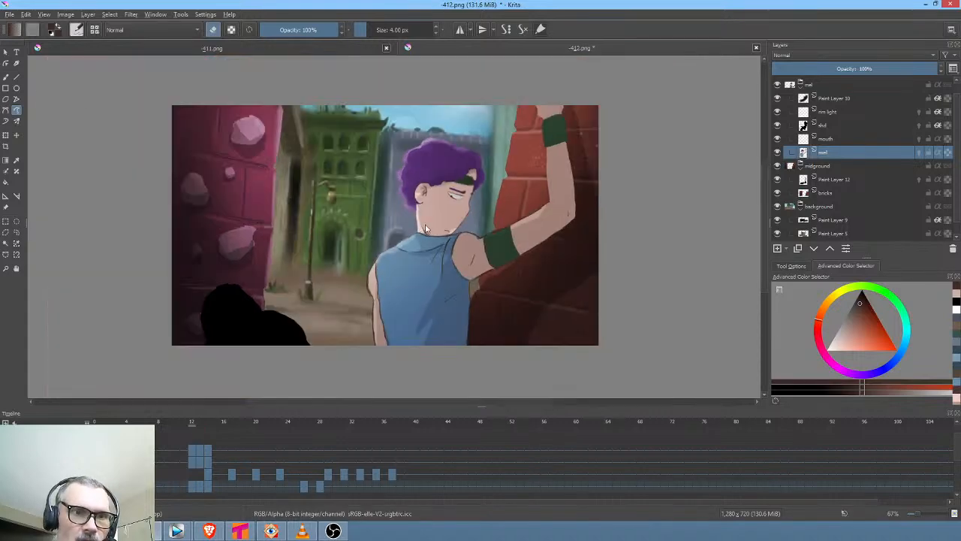
left_click_drag(488, 226, 538, 258)
scroll(550, 235, "up", 1)
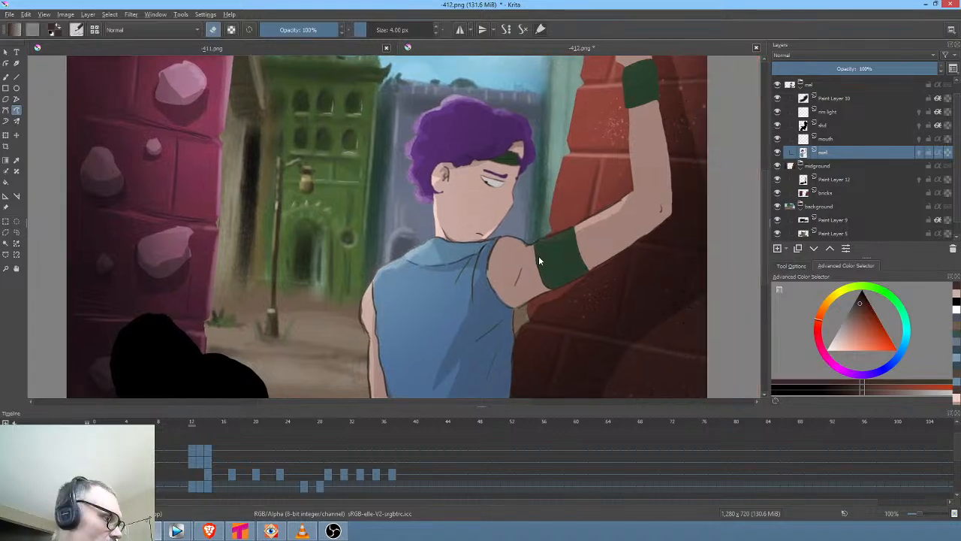
key("space")
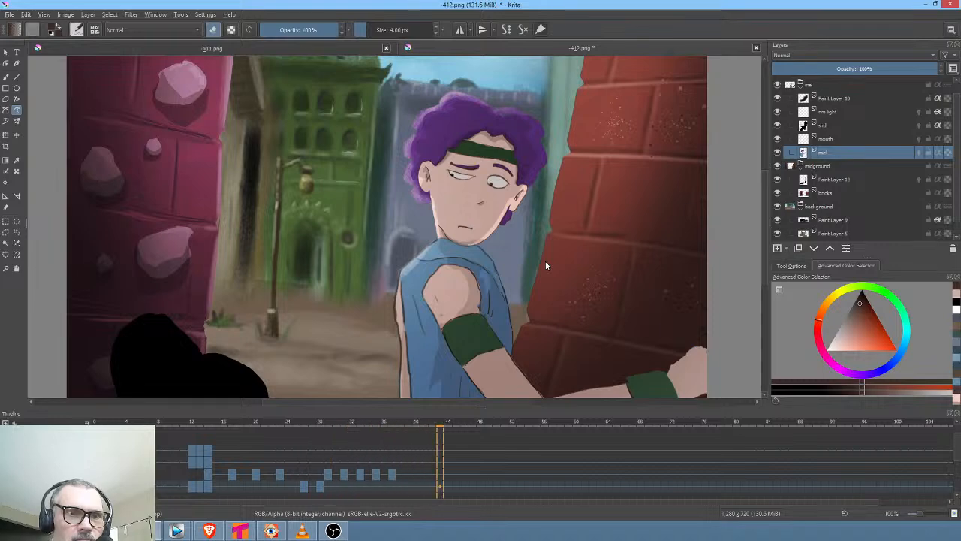
key("space")
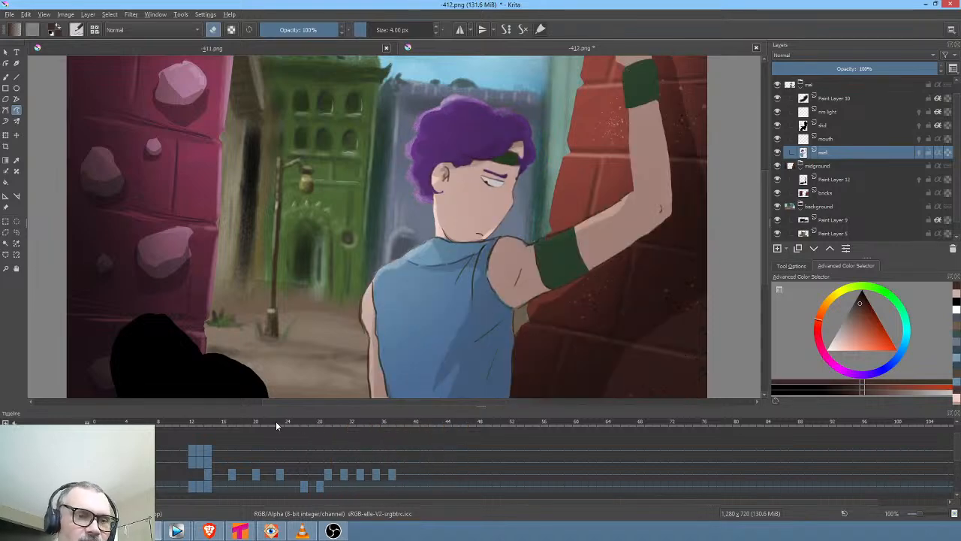
Add a keyframe on the mel layer at frame 33 for another eye change
left_click_drag(276, 425, 360, 436)
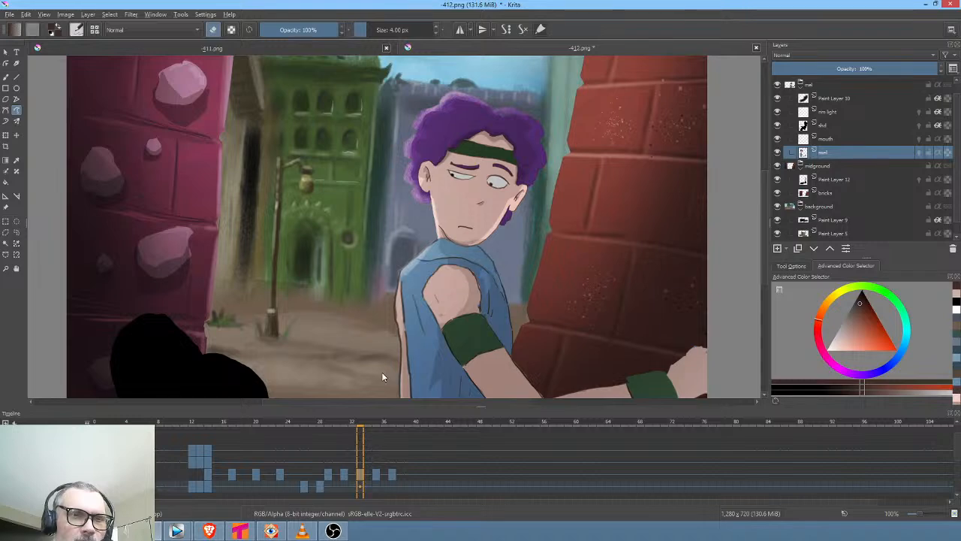
scroll(498, 200, "up", 4)
left_click_drag(497, 200, 533, 235)
left_click_drag(552, 205, 552, 215)
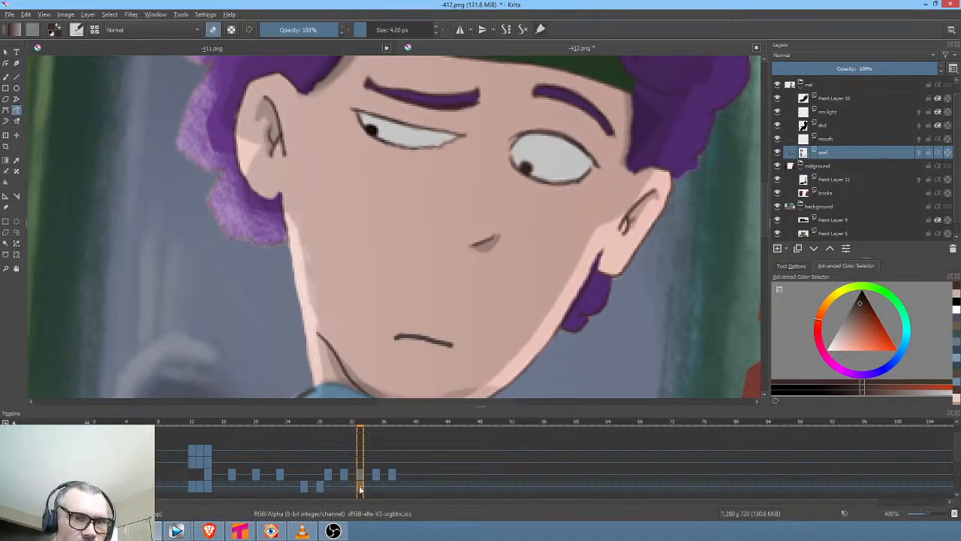
key("e")
left_click(550, 195, "ctrl")
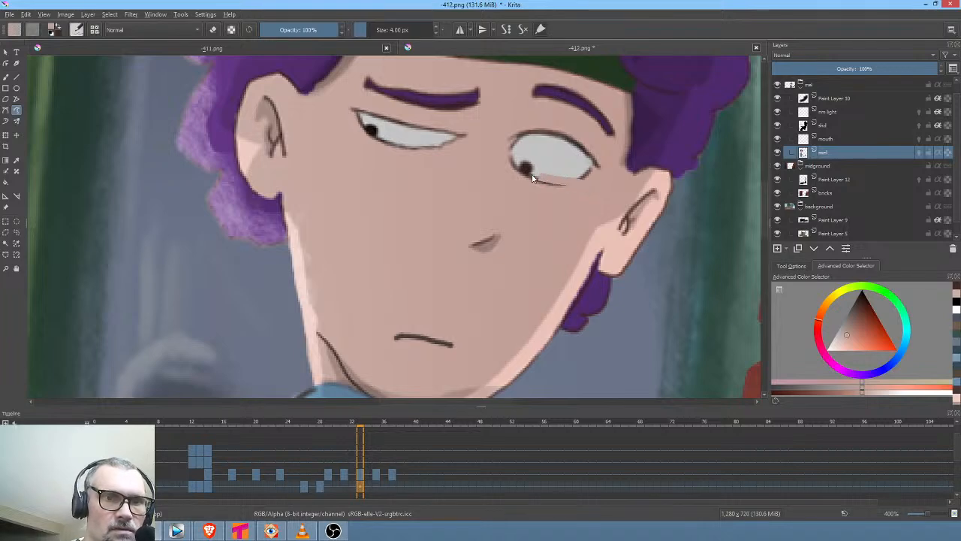
mouse_move(531, 178)
left_mouse_down()
mouse_move(506, 192)
mouse_move(550, 200)
left_mouse_up()
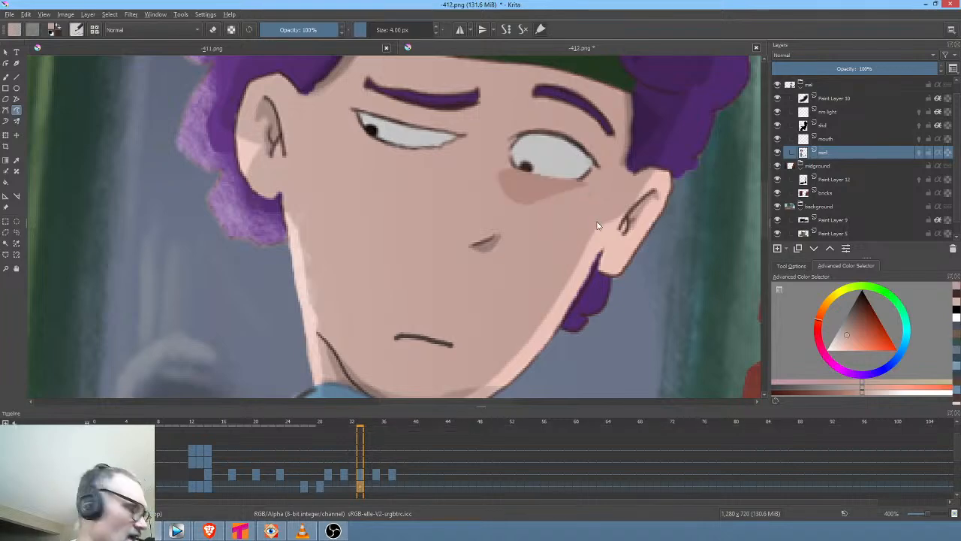
key("ctrl+z")
Isolate the mel layer and paint sampled skin colour over the wide eye's lower lid line on frame 33
key("alt+i")
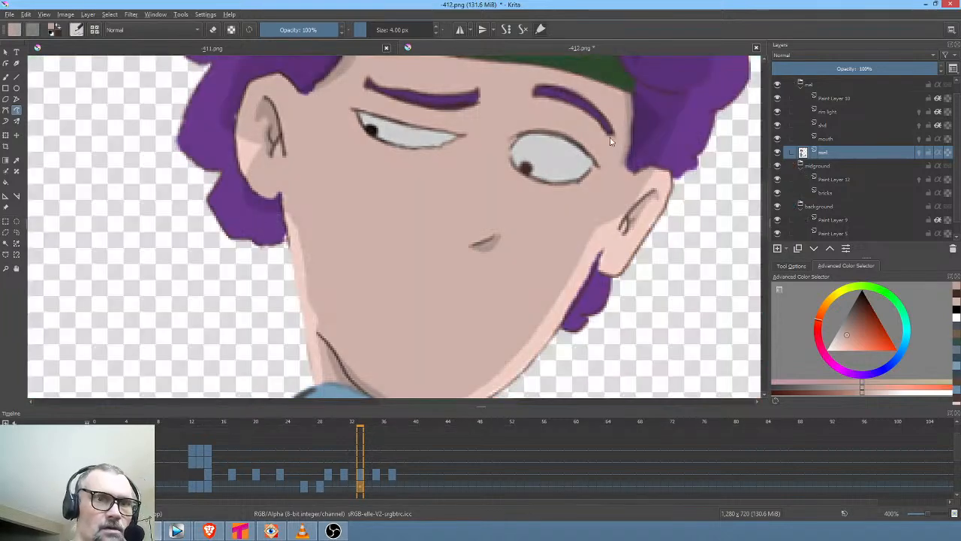
left_click(570, 193, "ctrl")
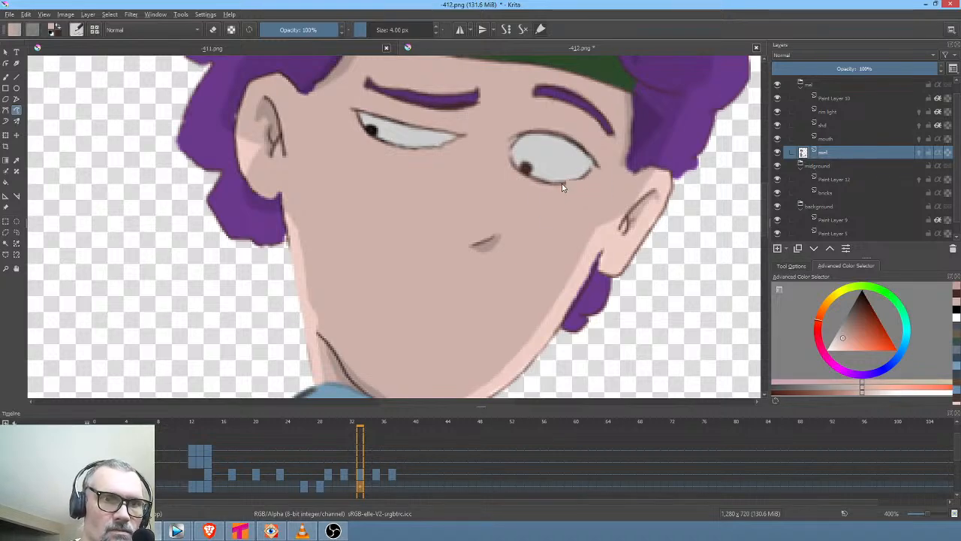
mouse_move(563, 184)
left_mouse_down()
mouse_move(501, 171)
mouse_move(556, 201)
left_mouse_up()
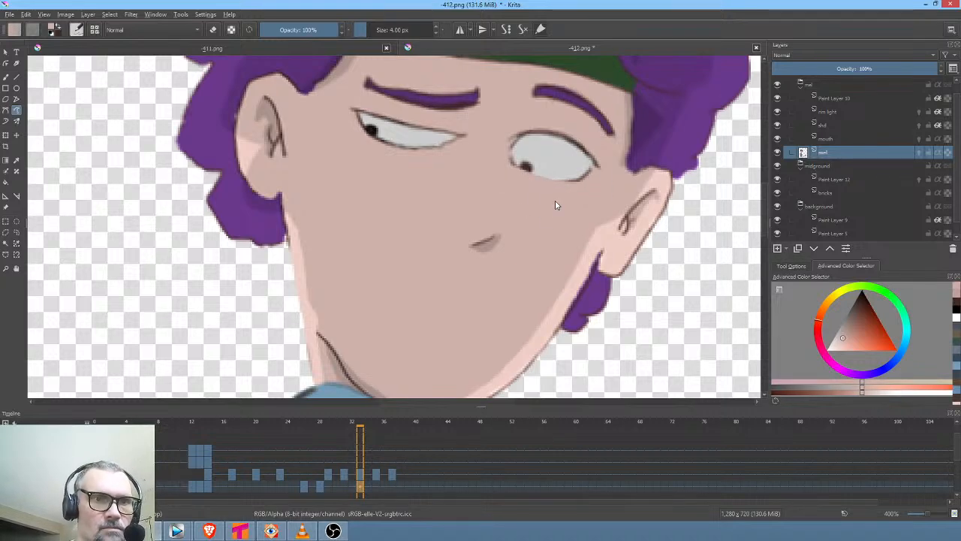
Raise the lower lids with skin colour: the wide eye on a new frame 34, the narrow eye on frames 33 and 34
left_click(368, 486)
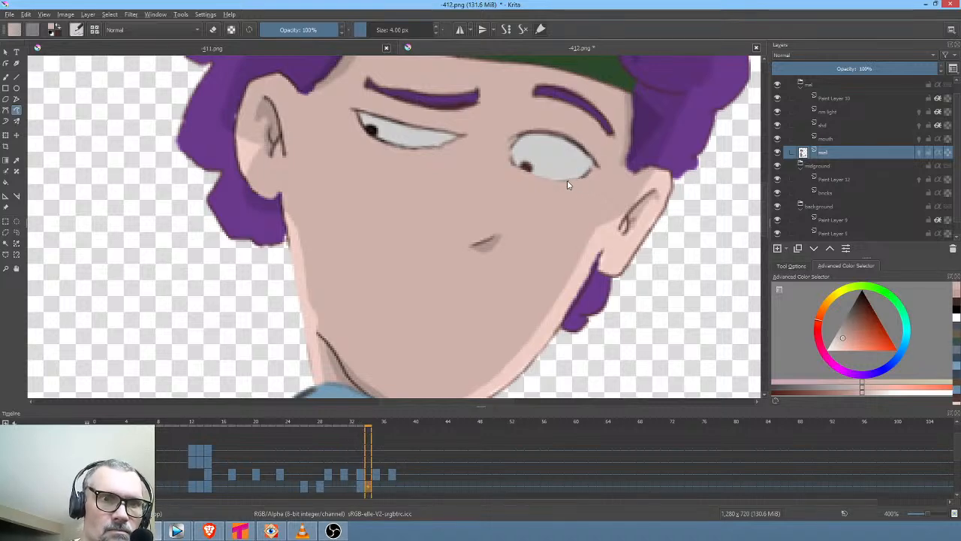
mouse_move(521, 169)
left_mouse_down()
mouse_move(505, 181)
mouse_move(560, 192)
left_mouse_up()
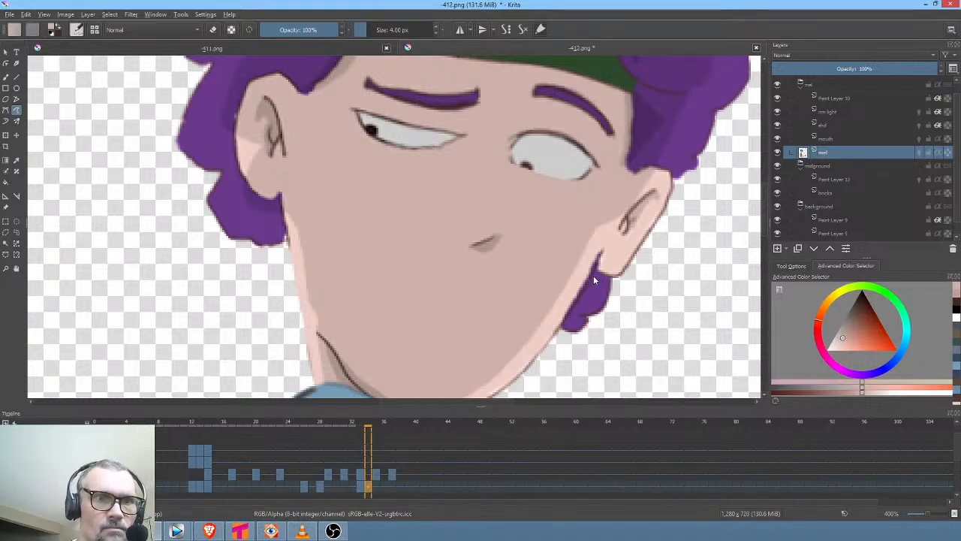
key("Left")
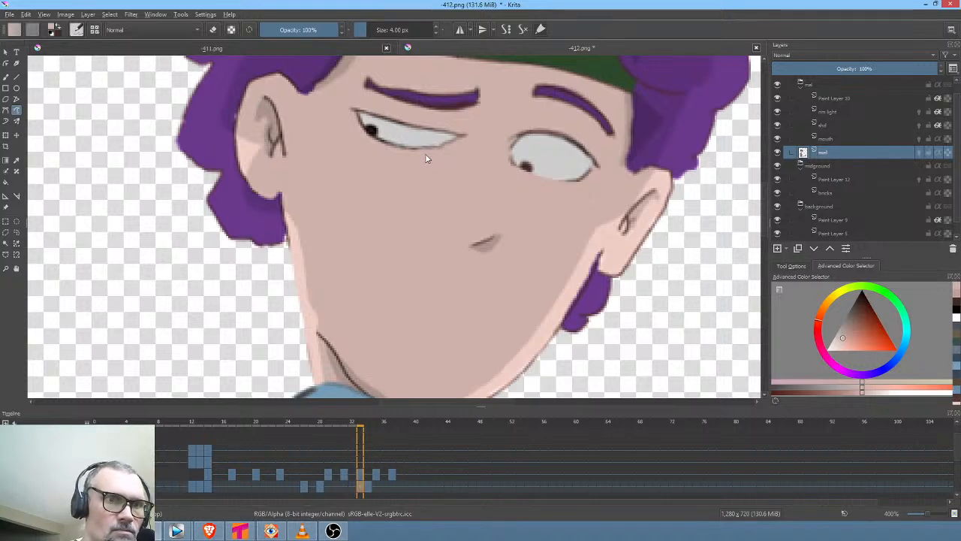
mouse_move(404, 146)
left_mouse_down()
mouse_move(365, 140)
mouse_move(361, 150)
left_mouse_up()
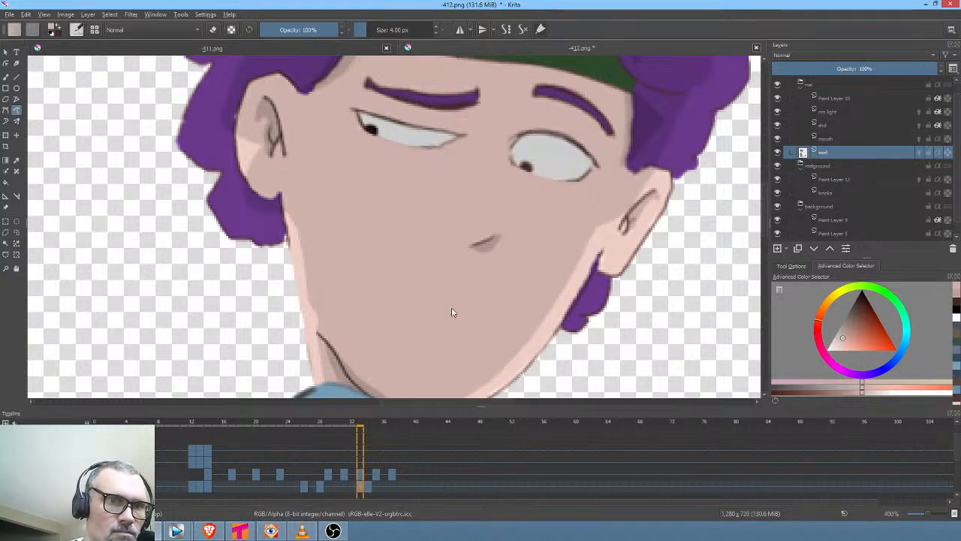
key("Right")
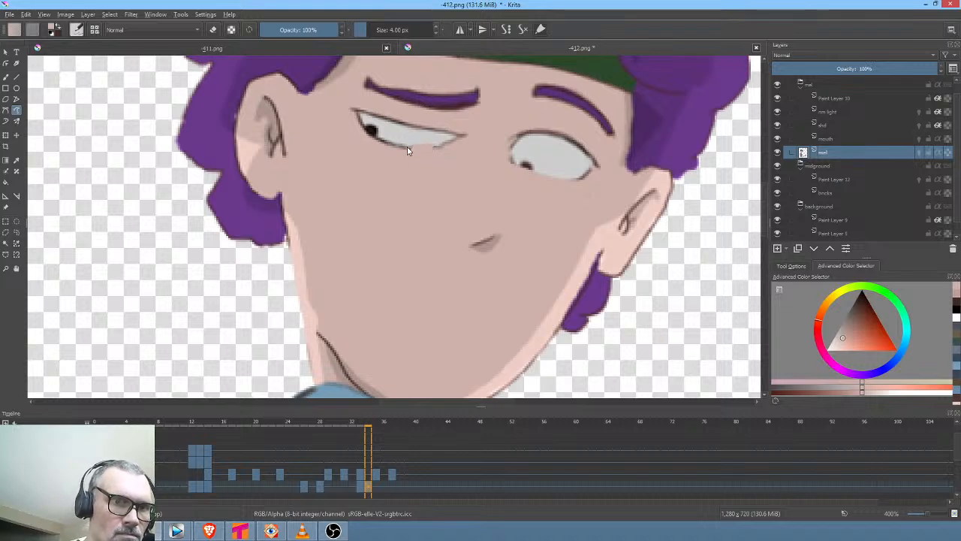
mouse_move(407, 151)
left_mouse_down()
mouse_move(359, 128)
mouse_move(354, 141)
left_mouse_up()
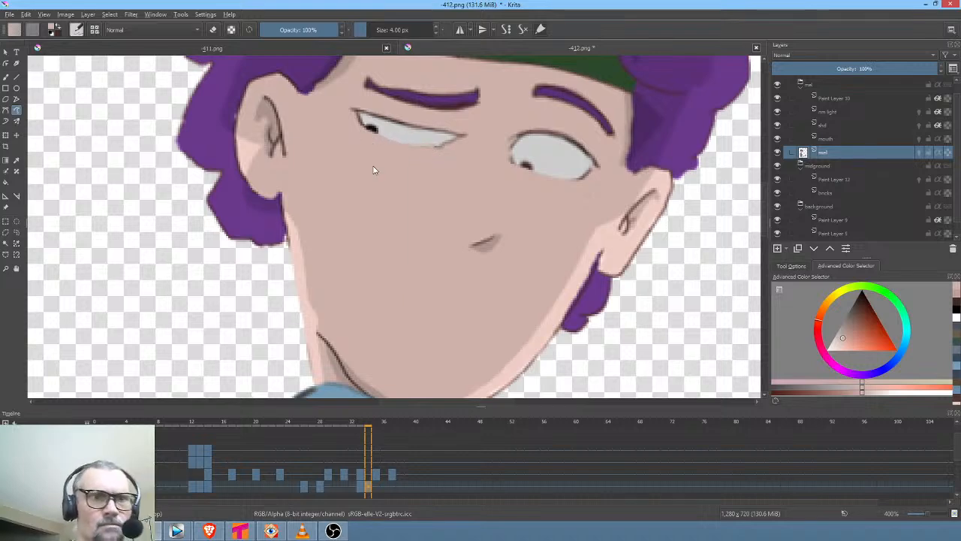
Redraw the lower lid outlines of both eyes in a dark colour with the Freehand Brush on frames 33 and 34
left_click(860, 308)
left_click_drag(596, 120, 408, 323)
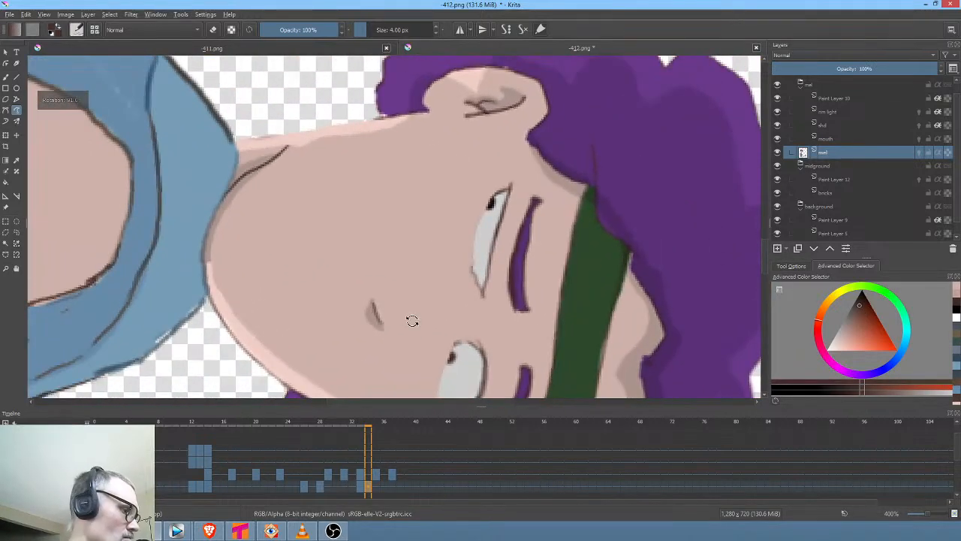
right_click(555, 180)
left_click(598, 137)
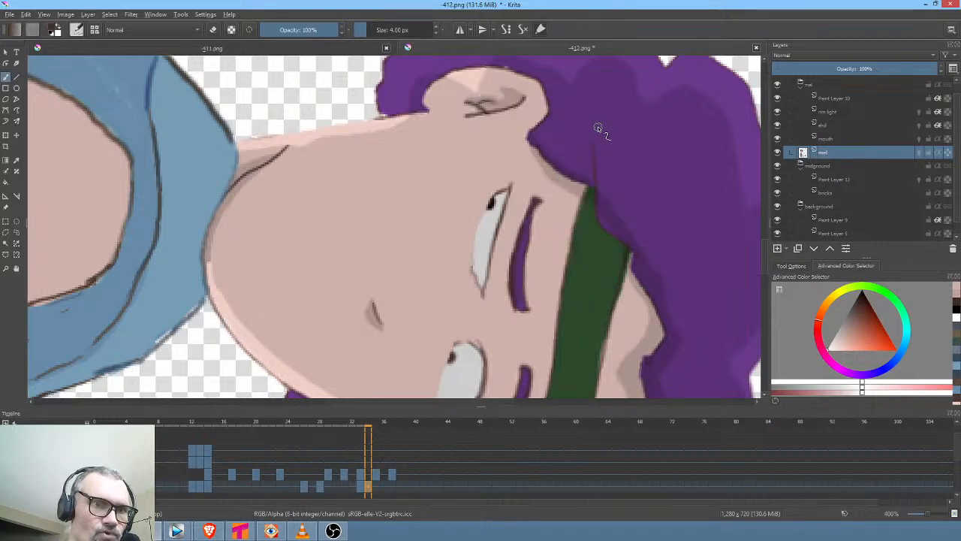
key("Left")
key("comma")
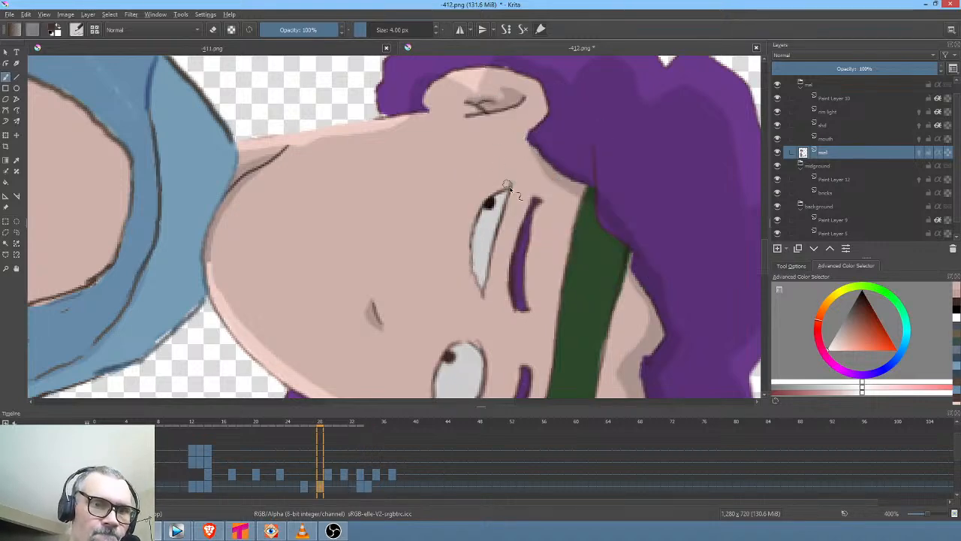
key("period")
mouse_move(492, 197)
left_mouse_down()
mouse_move(473, 246)
mouse_move(481, 277)
left_mouse_up()
key("period")
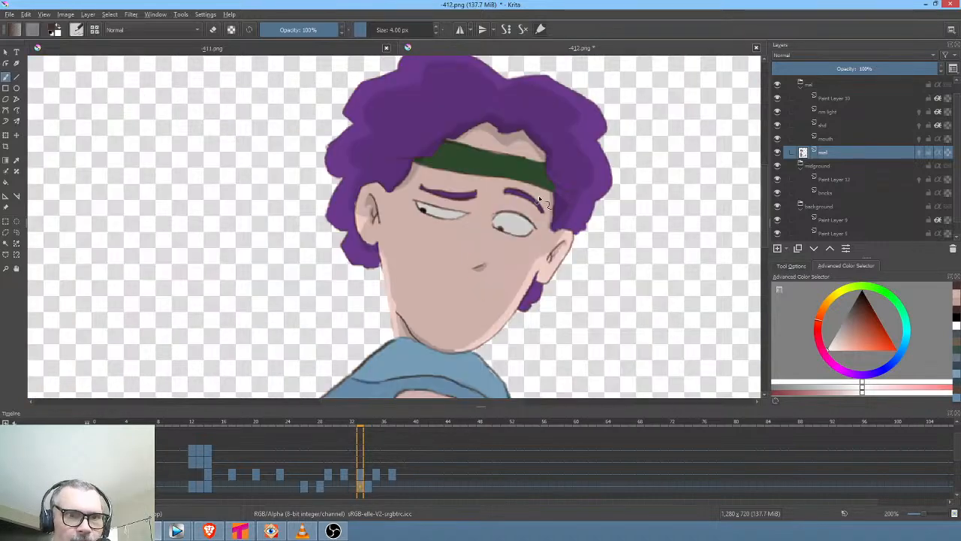
Lasso the eyebrow above the narrow eye and push it lower with the Liquify transform on frames 33 and 34
scroll(539, 199, "up", 2)
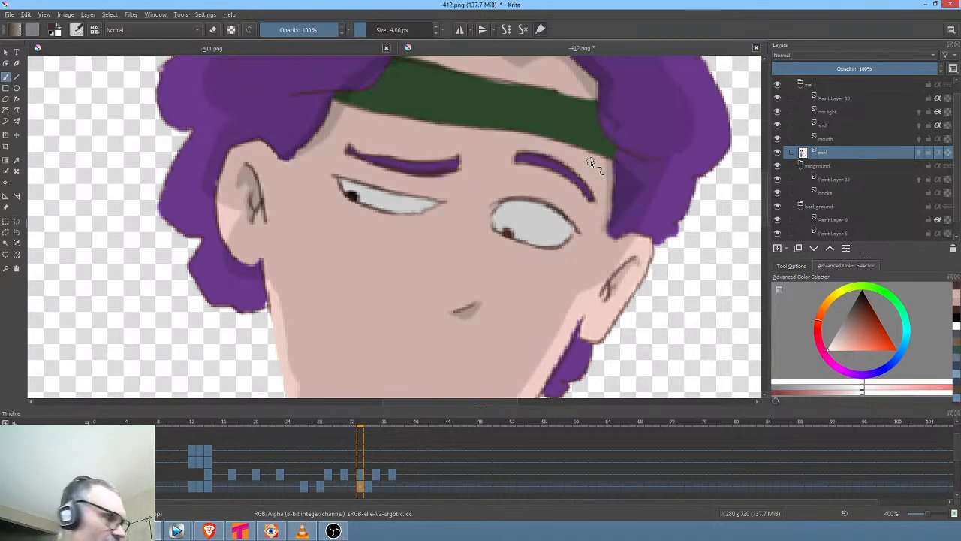
key("l")
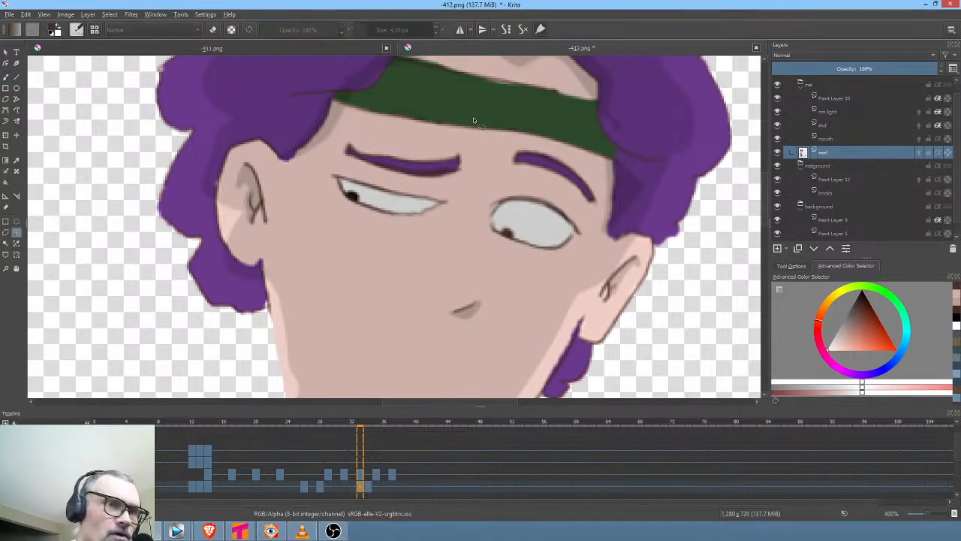
mouse_move(458, 141)
left_mouse_down()
mouse_move(340, 140)
mouse_move(353, 169)
mouse_move(446, 185)
mouse_move(467, 139)
left_mouse_up()
key("ctrl+t")
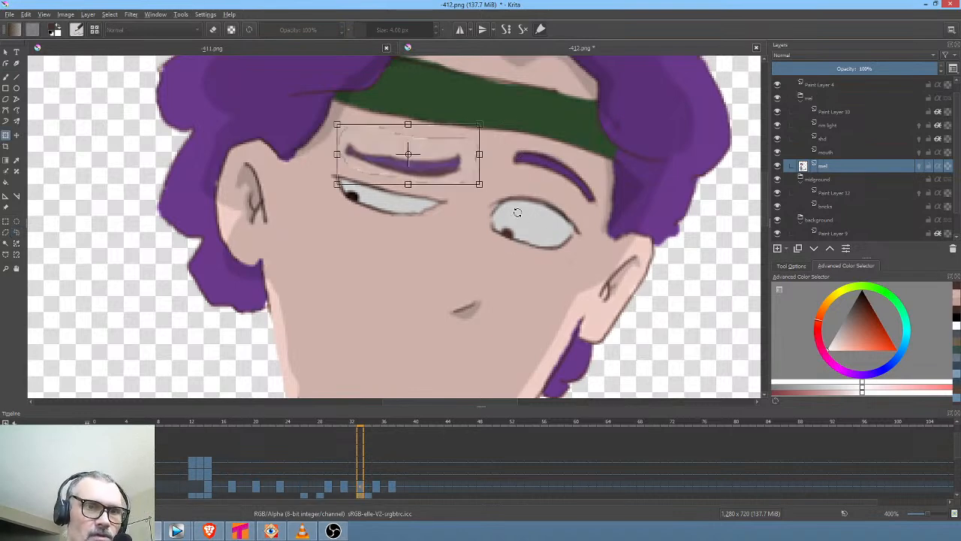
right_click(525, 219)
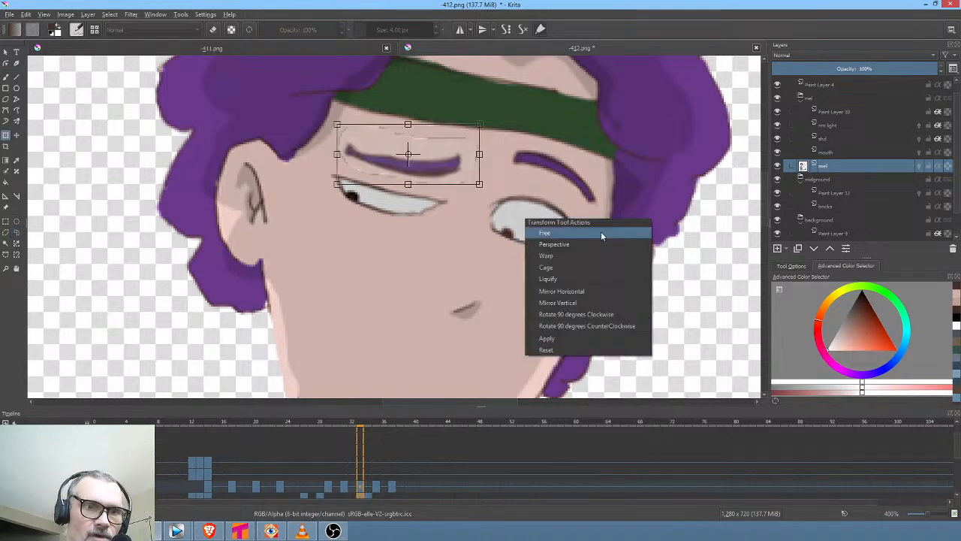
left_click(579, 278)
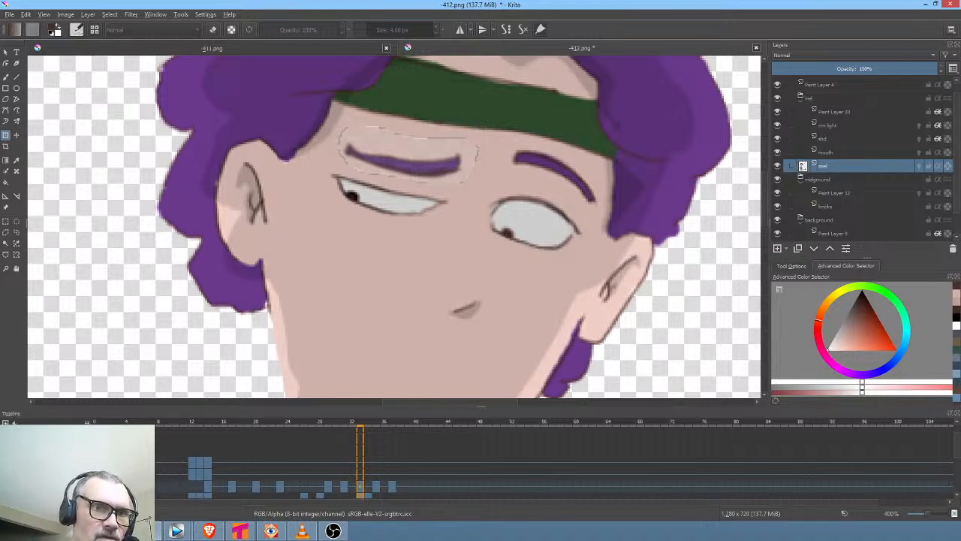
scroll(585, 209, "down", 5)
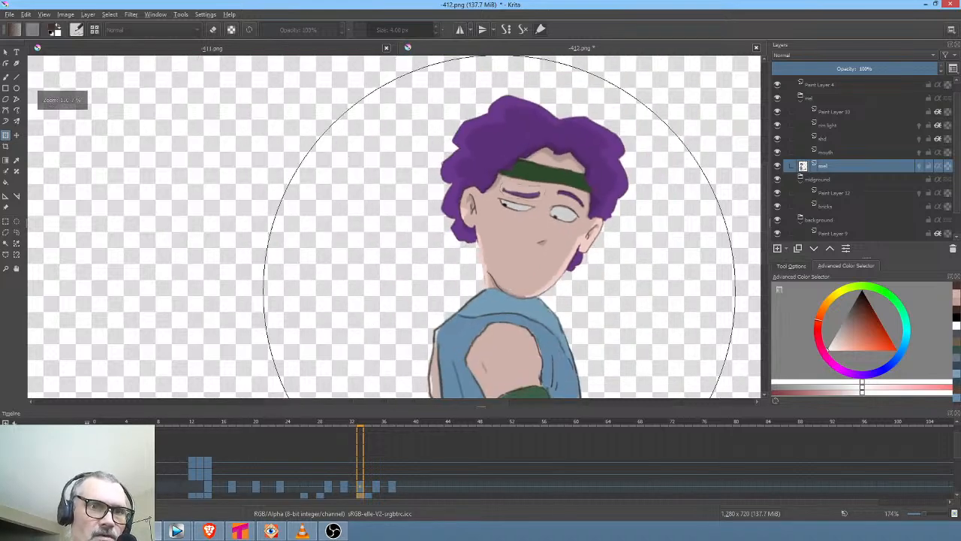
key("bracketleft")
key("bracketleft")
key("bracketleft")
key("bracketleft")
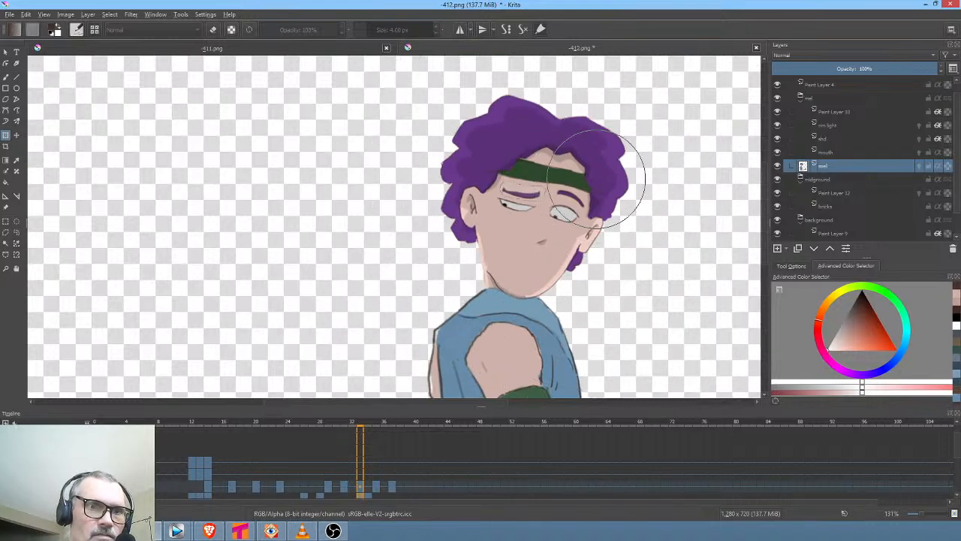
mouse_move(539, 192)
left_mouse_down()
mouse_move(560, 182)
mouse_move(540, 189)
left_mouse_up()
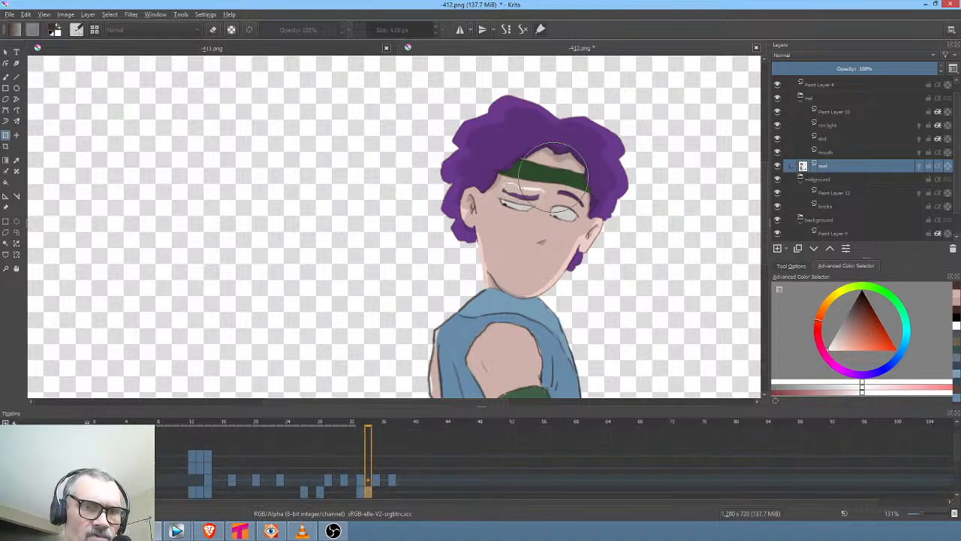
Lasso the eyebrow above the wide eye on frame 33 and push its inner end down with the Liquify transform
scroll(562, 229, "up", 3)
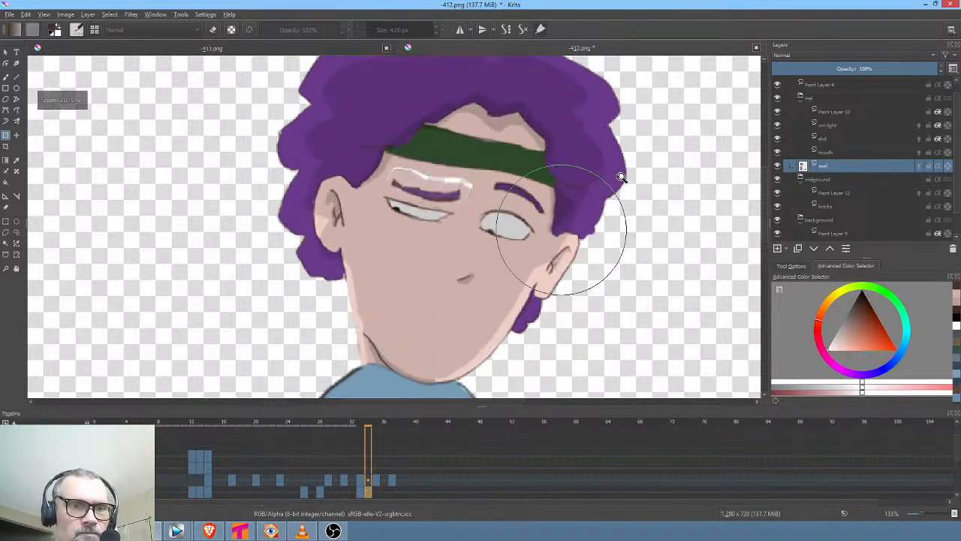
left_click_drag(520, 222, 567, 227)
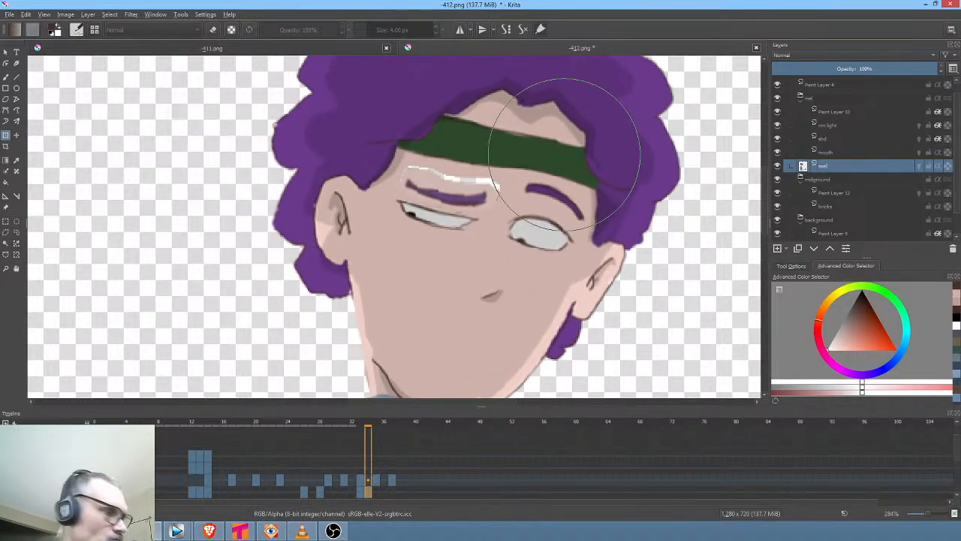
key("l")
mouse_move(574, 189)
left_mouse_down()
mouse_move(526, 181)
mouse_move(522, 197)
mouse_move(556, 208)
mouse_move(581, 235)
mouse_move(590, 224)
mouse_move(580, 184)
left_mouse_up()
key("Left")
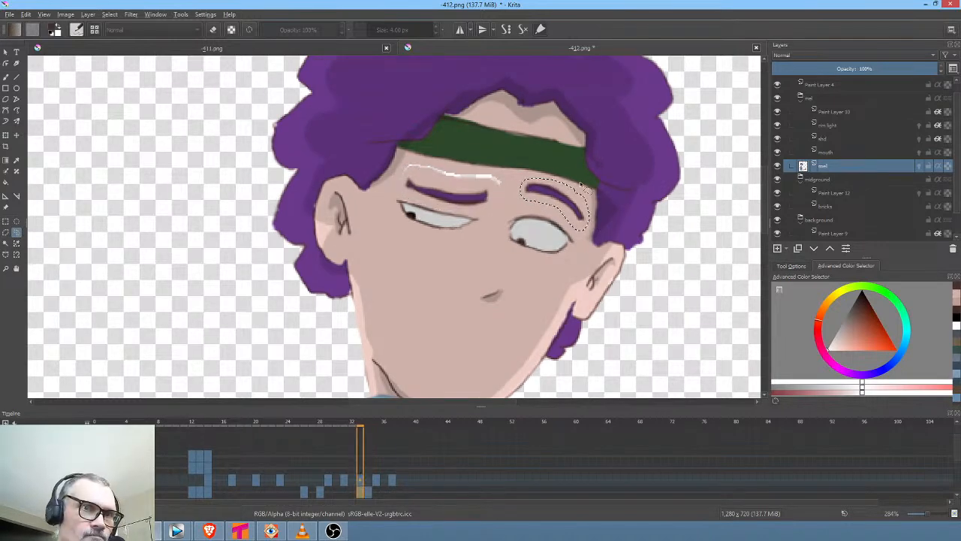
key("ctrl+t")
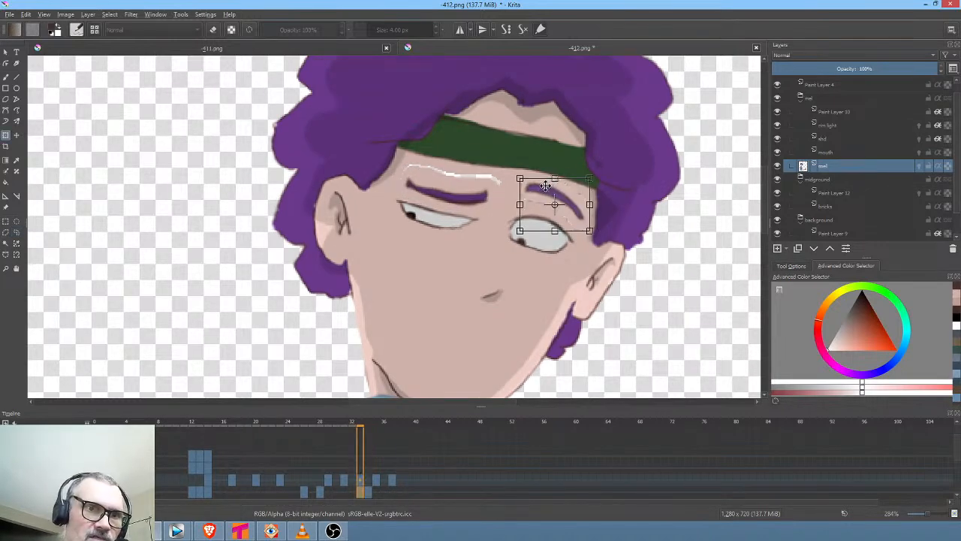
right_click(547, 187)
left_click(598, 248)
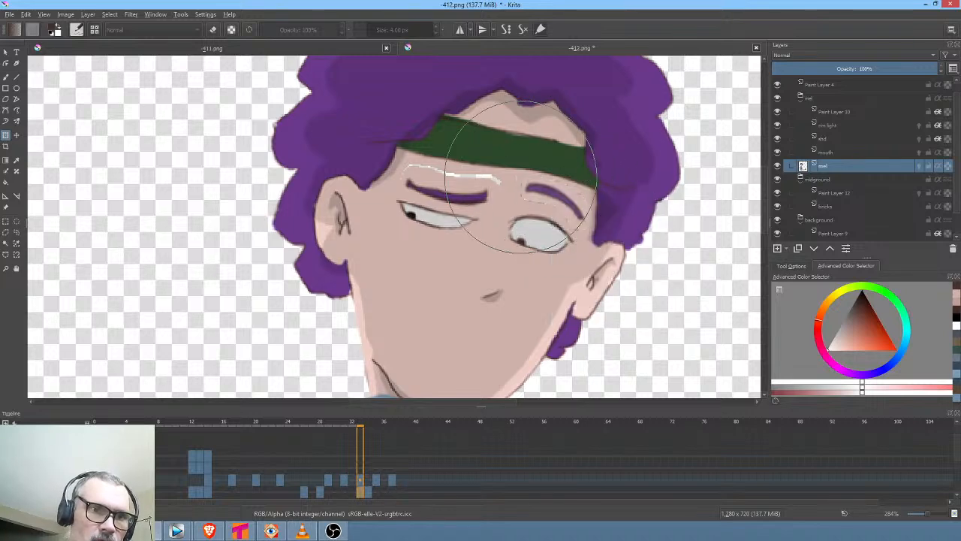
left_click_drag(511, 146, 504, 155)
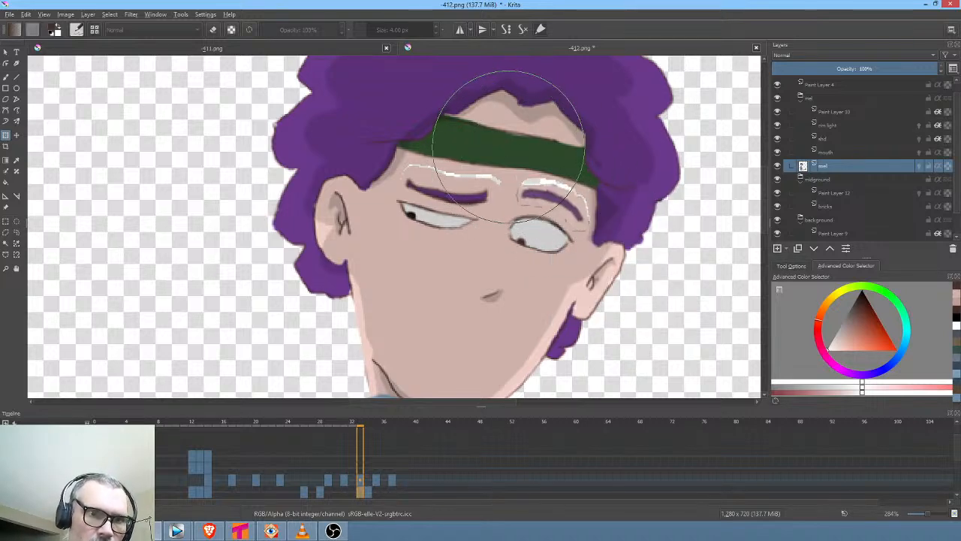
key("bracketleft")
key("bracketleft")
key("bracketleft")
key("bracketleft")
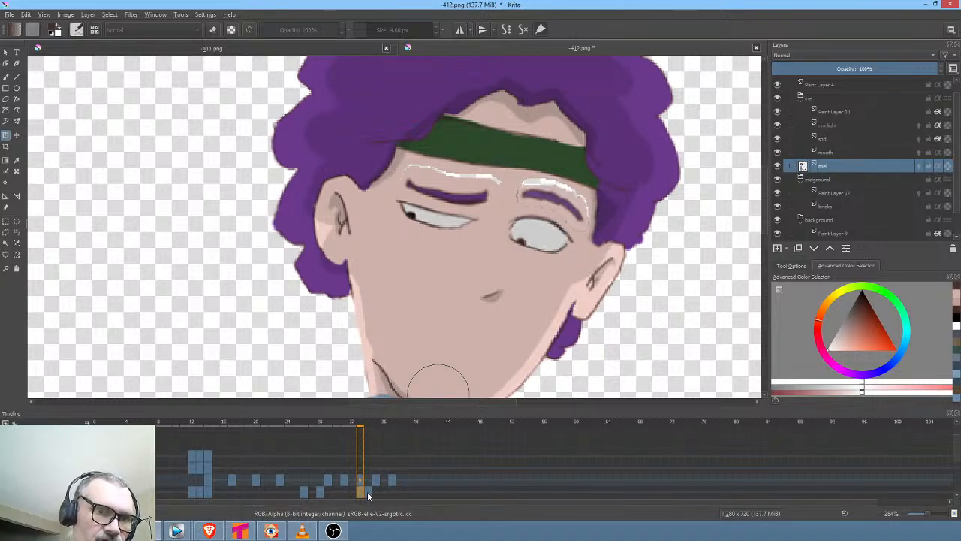
Lasso the eyebrow above the wide eye on frame 34 and push its inner end down with the Liquify transform
left_click(367, 491)
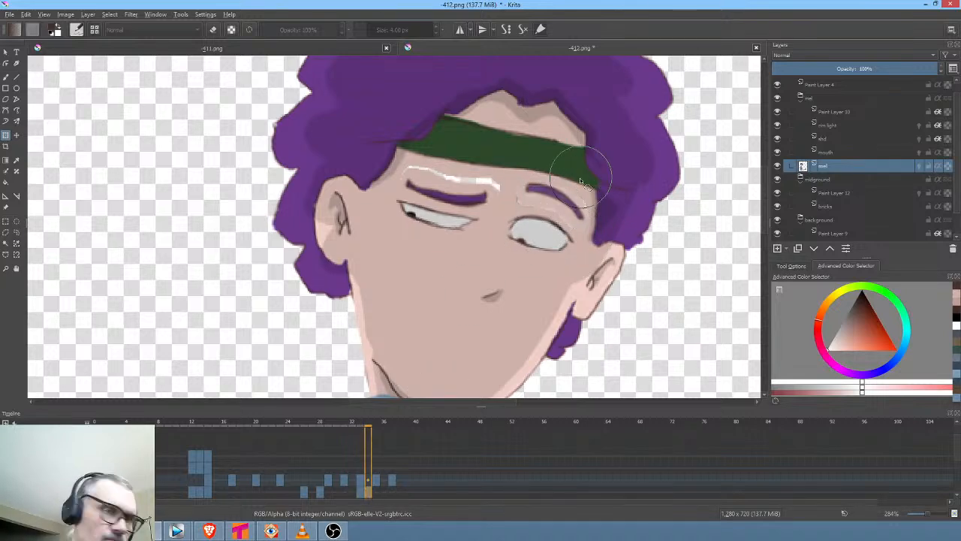
key("l")
mouse_move(574, 184)
left_mouse_down()
mouse_move(524, 179)
mouse_move(531, 206)
mouse_move(577, 233)
left_mouse_up()
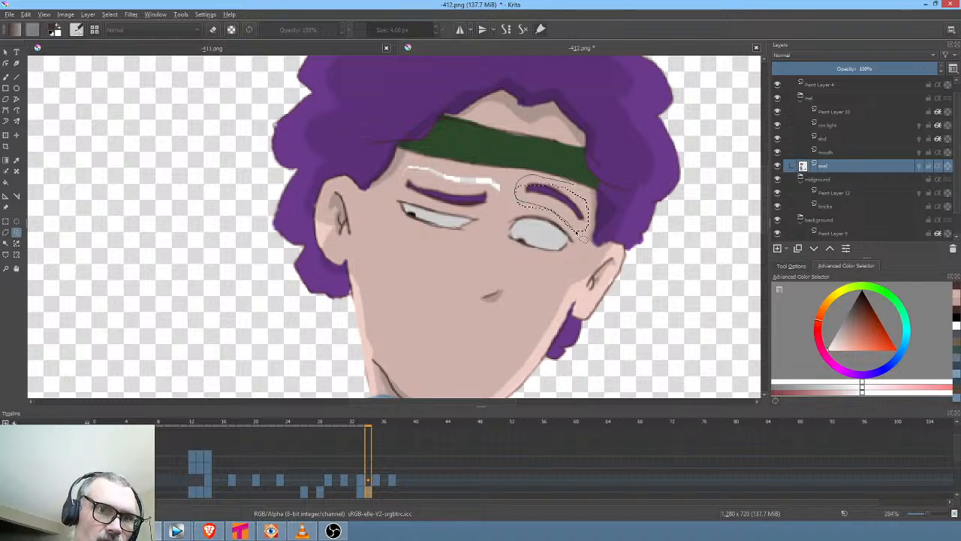
key("ctrl+t")
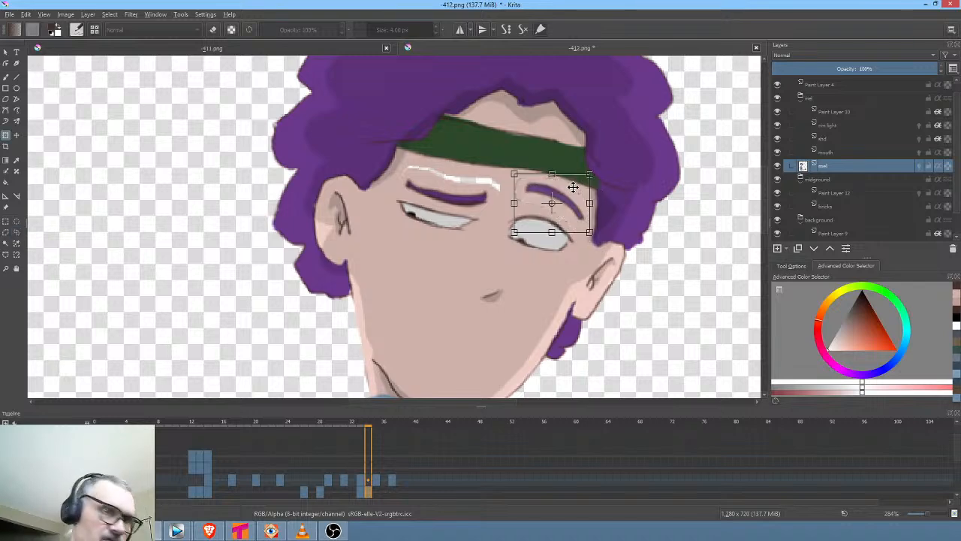
right_click(568, 201)
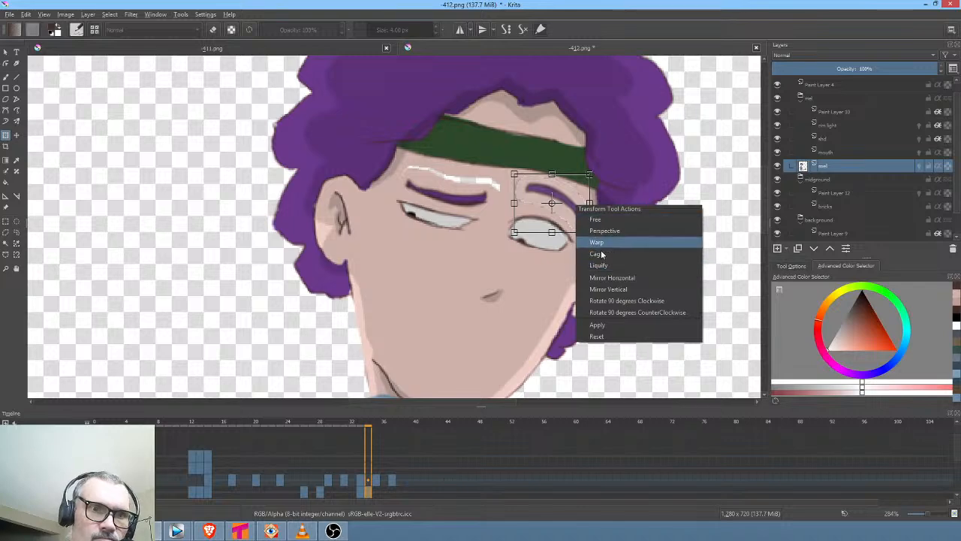
left_click(601, 243)
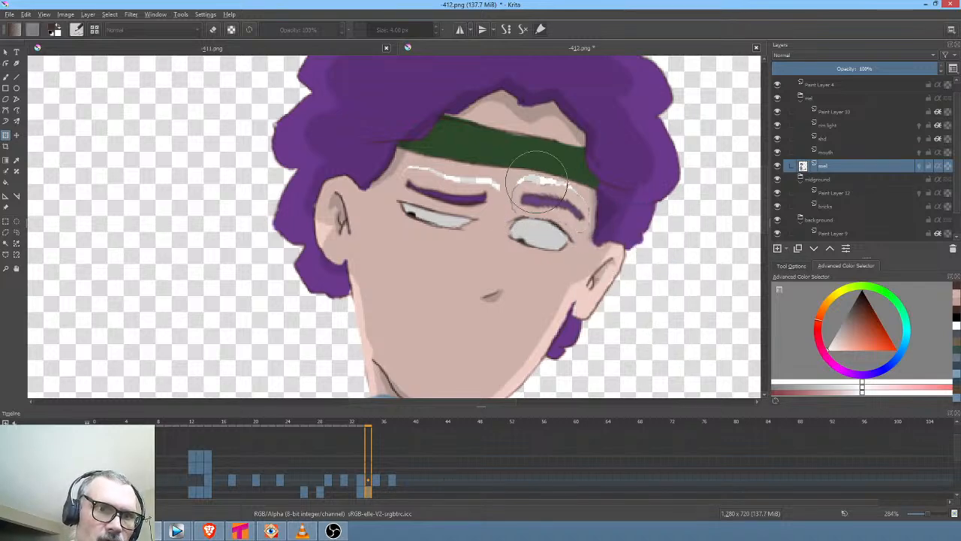
mouse_move(537, 182)
left_mouse_down()
mouse_move(584, 184)
mouse_move(527, 180)
mouse_move(526, 192)
mouse_move(585, 204)
left_mouse_up()
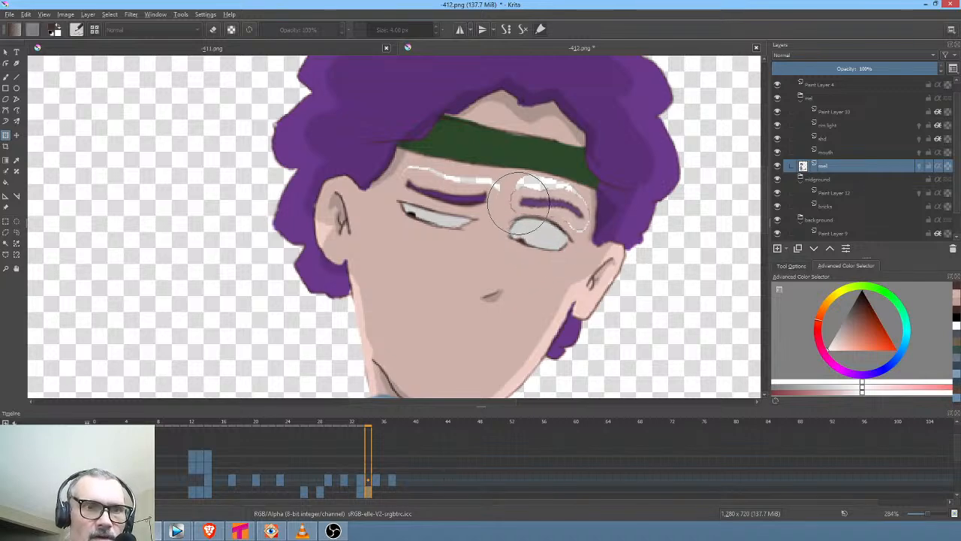
key("Return")
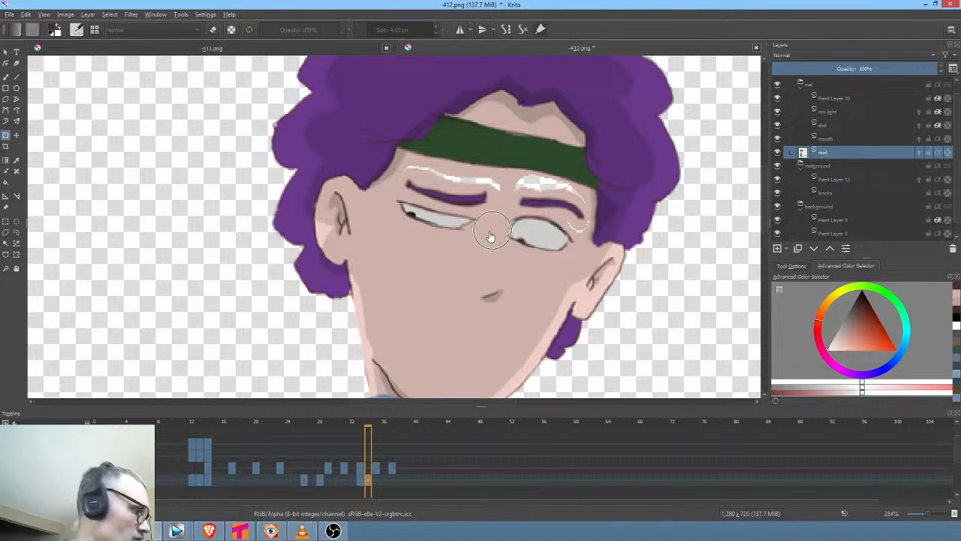
Sample the face's skin colour and fill the gap above the narrow eye's eyebrow on frame 34
left_click(492, 229, "ctrl")
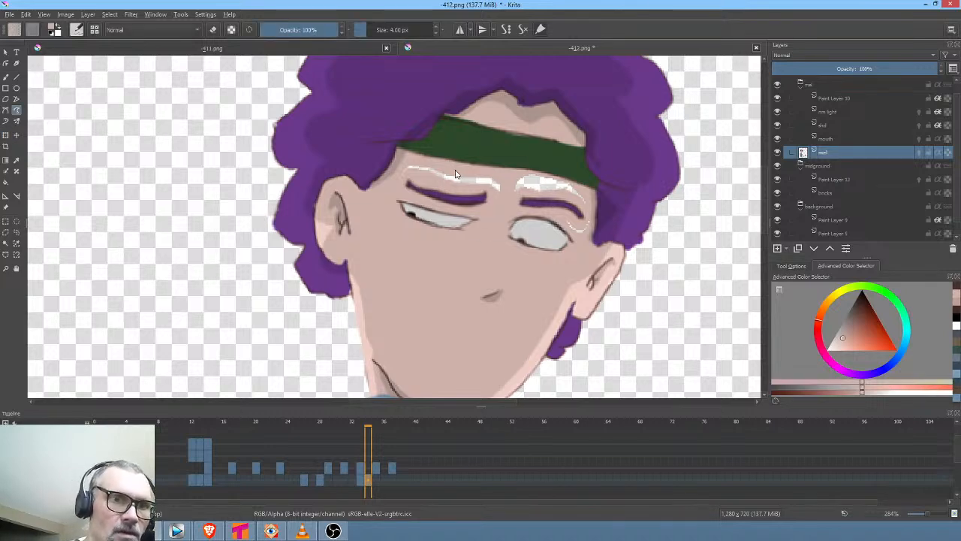
left_click_drag(422, 173, 500, 187)
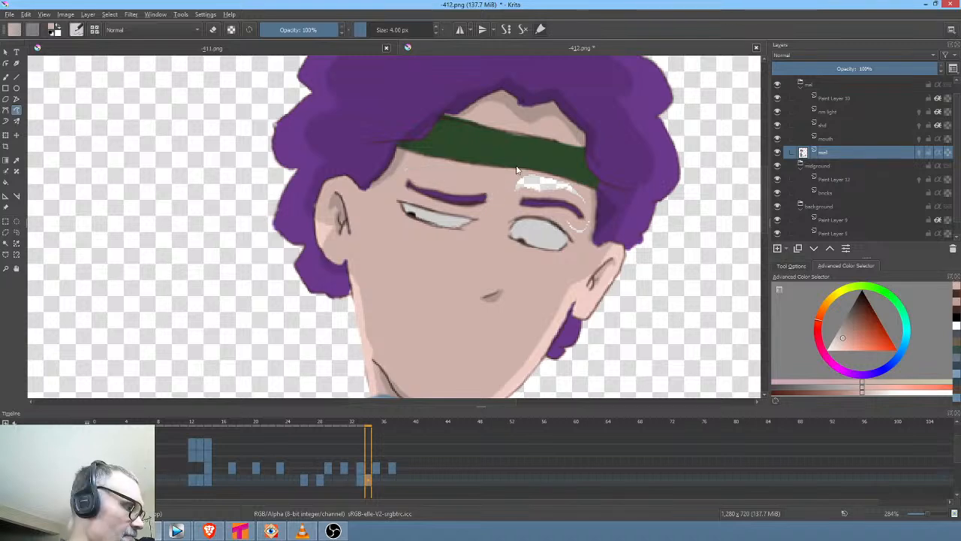
key("comma")
key("period")
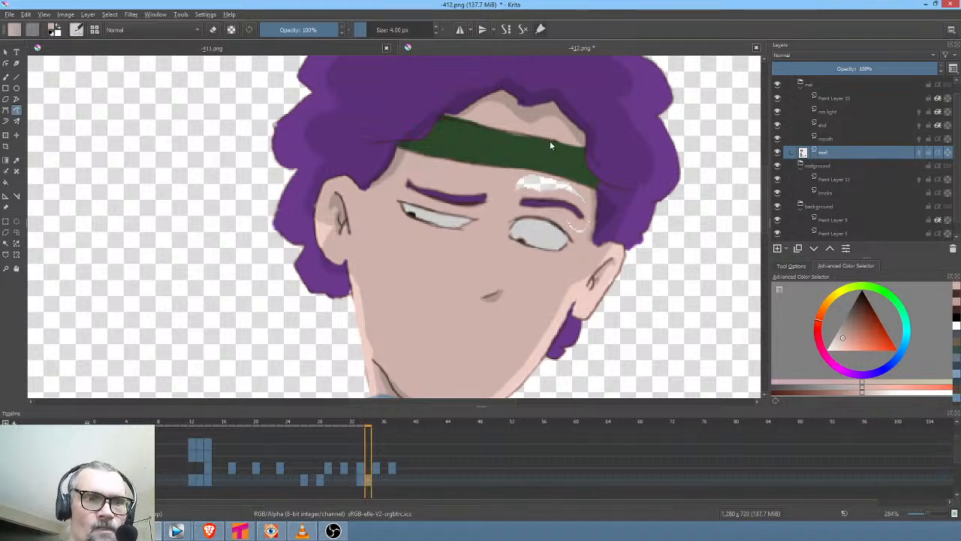
Fill the gaps above both eyebrows on frame 33 with skin colour and compare with the preceding keyframe
key("comma")
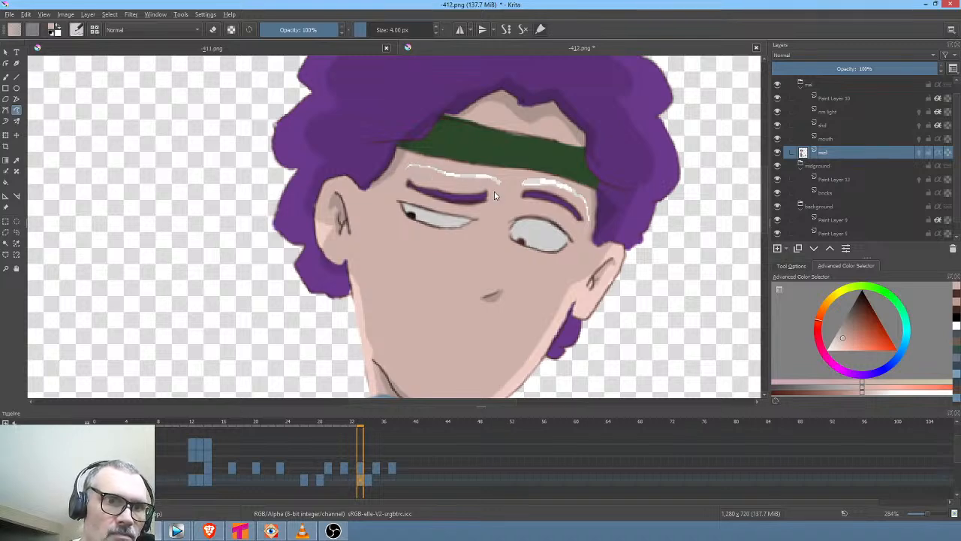
left_click_drag(407, 167, 502, 176)
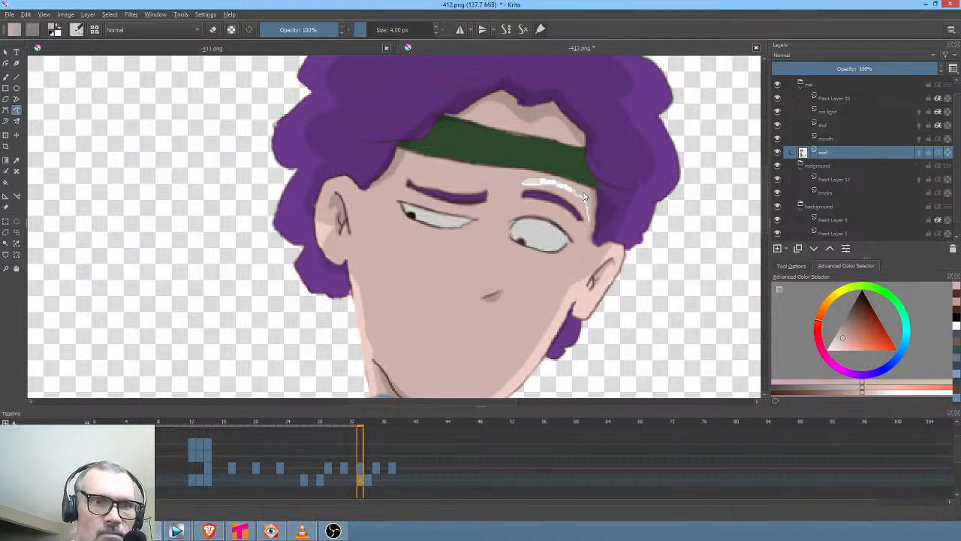
mouse_move(584, 196)
left_mouse_down()
mouse_move(544, 179)
mouse_move(519, 189)
mouse_move(594, 201)
left_mouse_up()
key("Left")
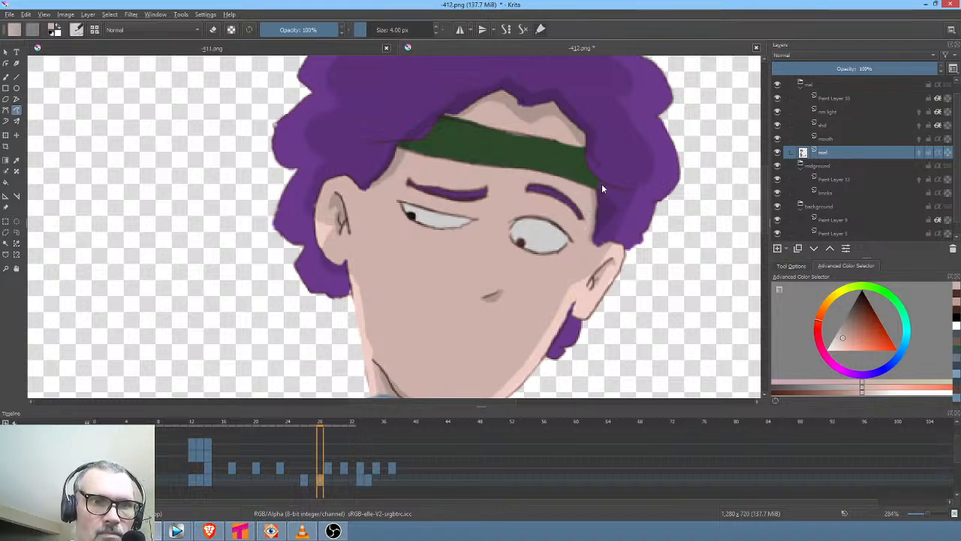
Fill the gaps around the wide eye's eyebrow on frame 34 with skin colour
key("Right")
key("Right")
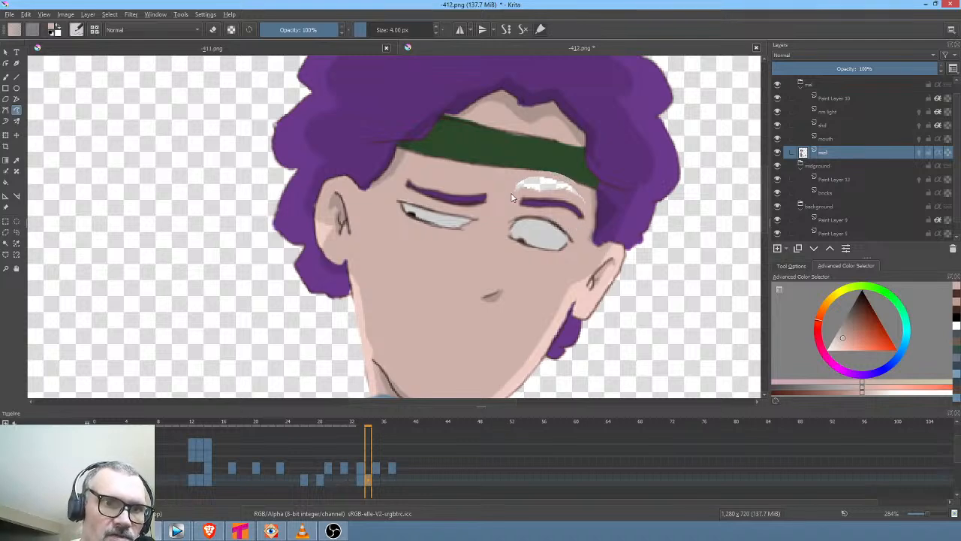
left_click_drag(586, 197, 587, 187)
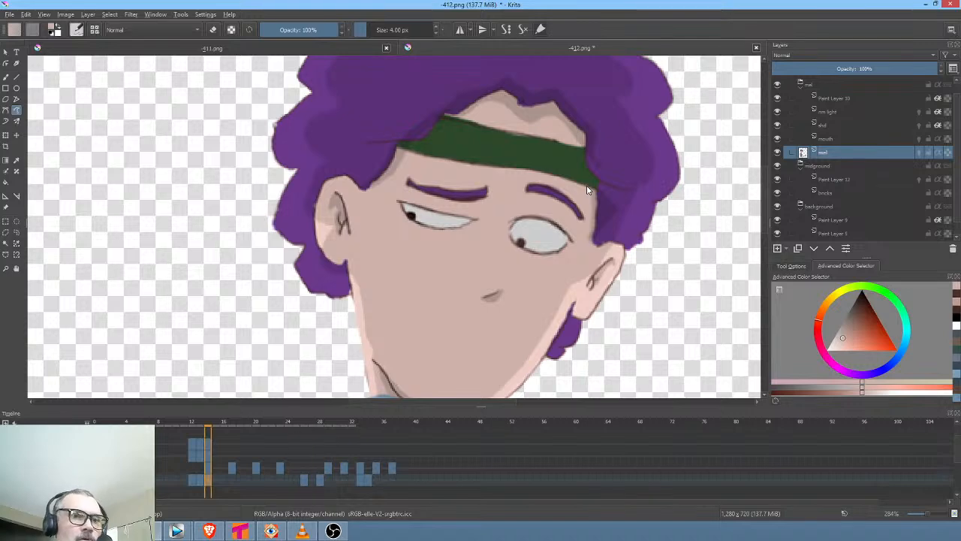
Play the animation, go to frame 26 and paint out the stray dark mark beside the closed eye near the ear
key("space")
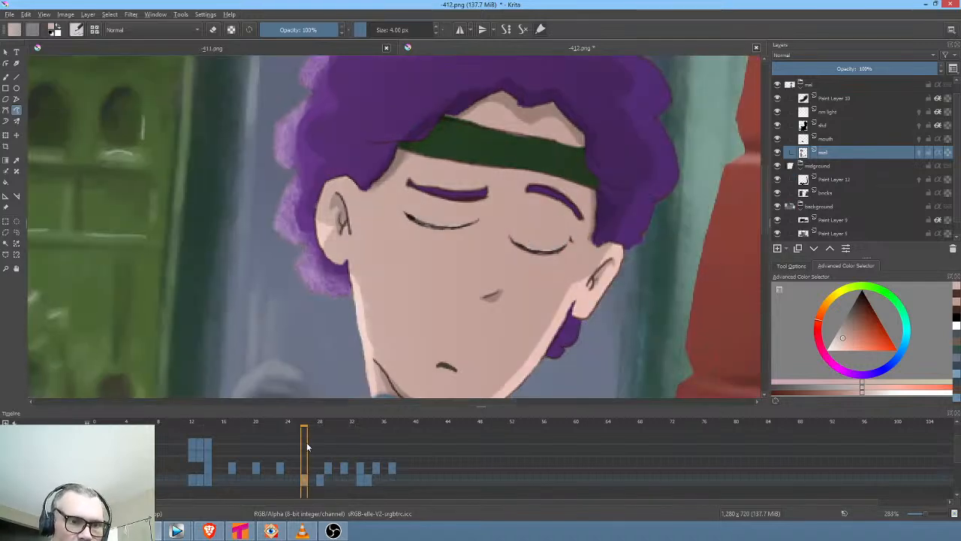
mouse_move(310, 425)
left_mouse_down()
mouse_move(350, 423)
mouse_move(262, 424)
mouse_move(308, 428)
left_mouse_up()
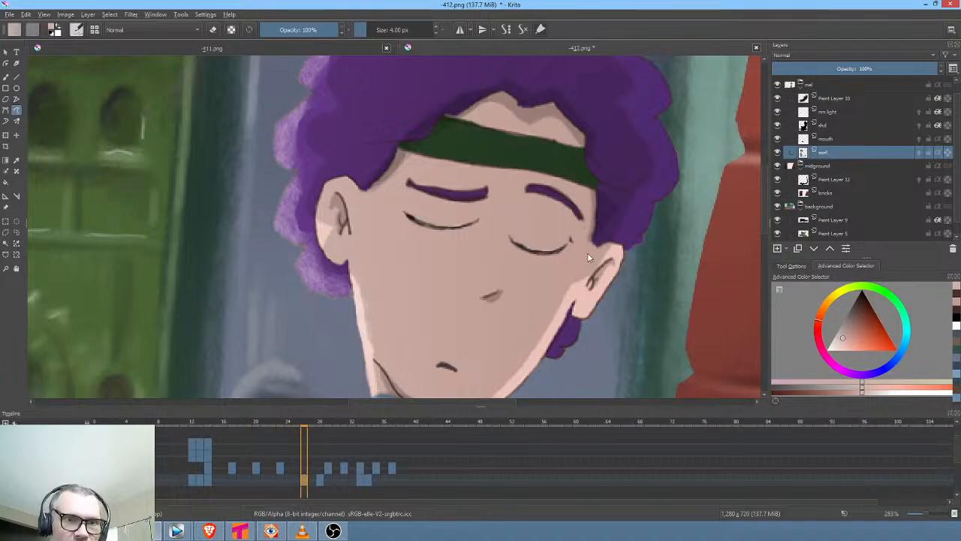
scroll(587, 252, "up", 3)
key("alt+i")
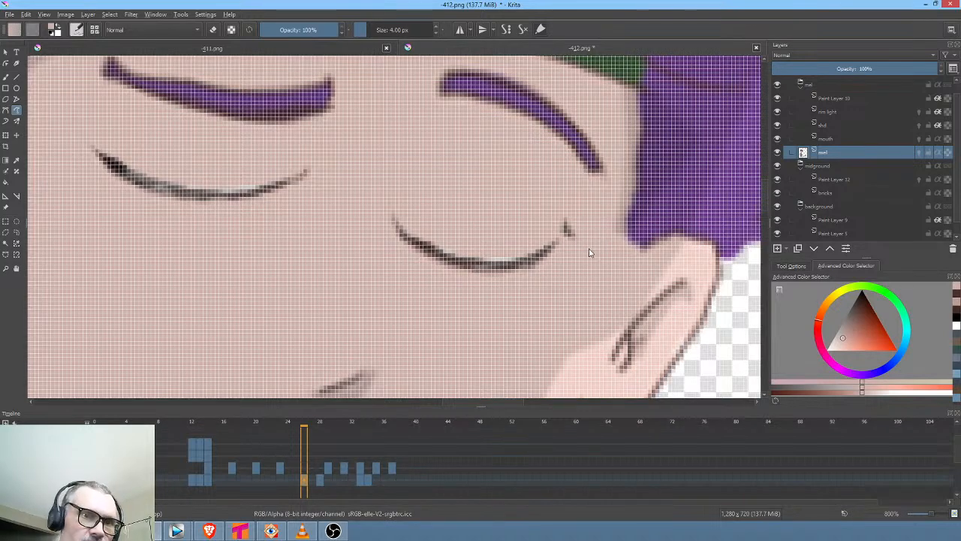
left_click_drag(567, 236, 568, 215)
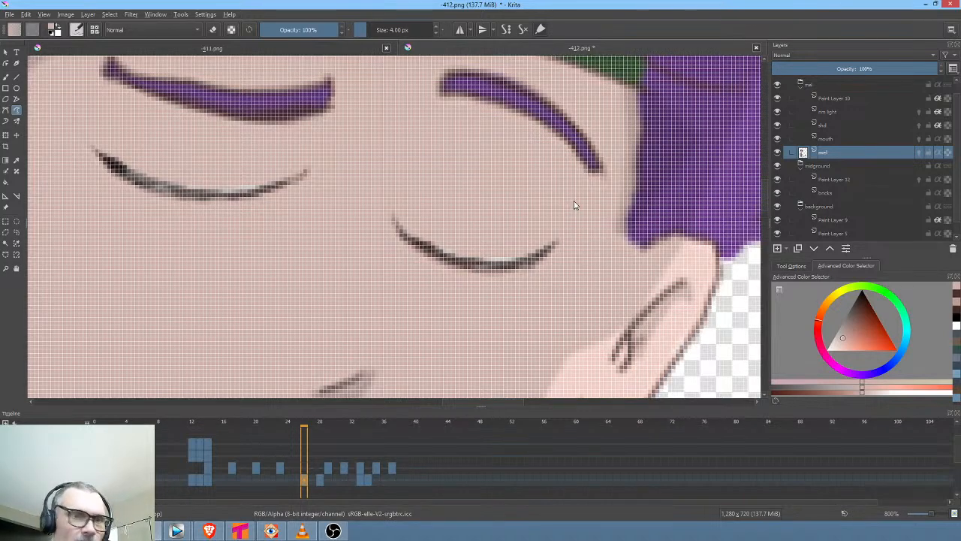
key("alt+i")
scroll(574, 205, "down", 5)
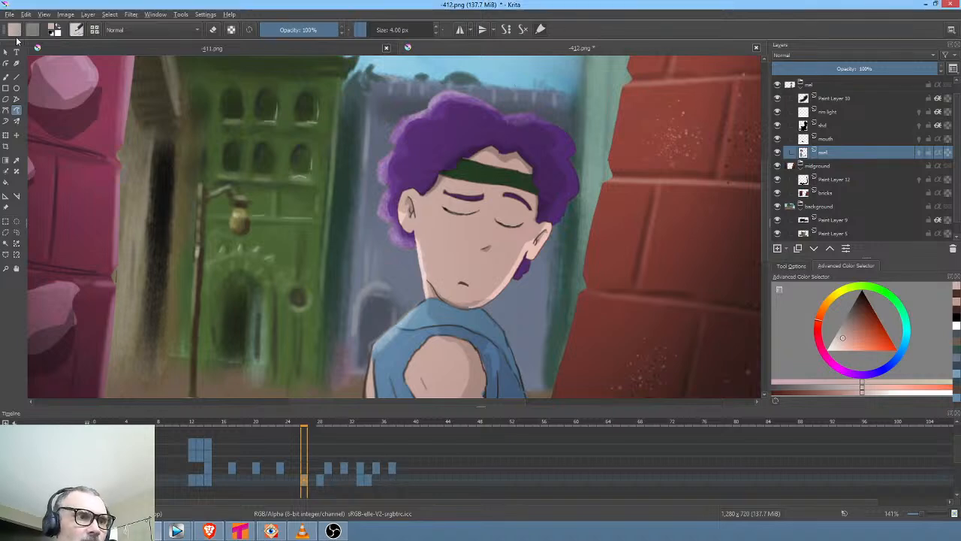
Save the document -412.png, accepting the PNG image options
left_click(11, 14)
left_click(37, 61)
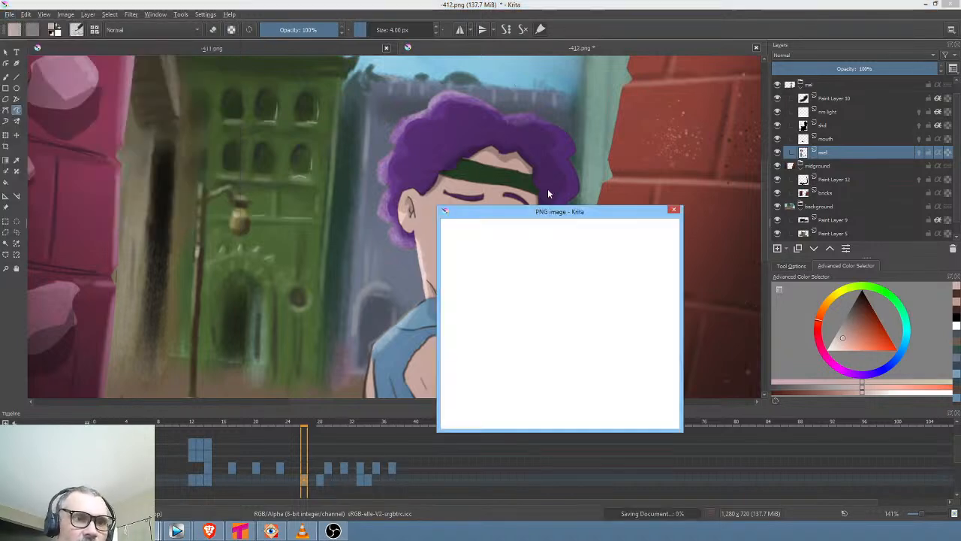
left_click(613, 418)
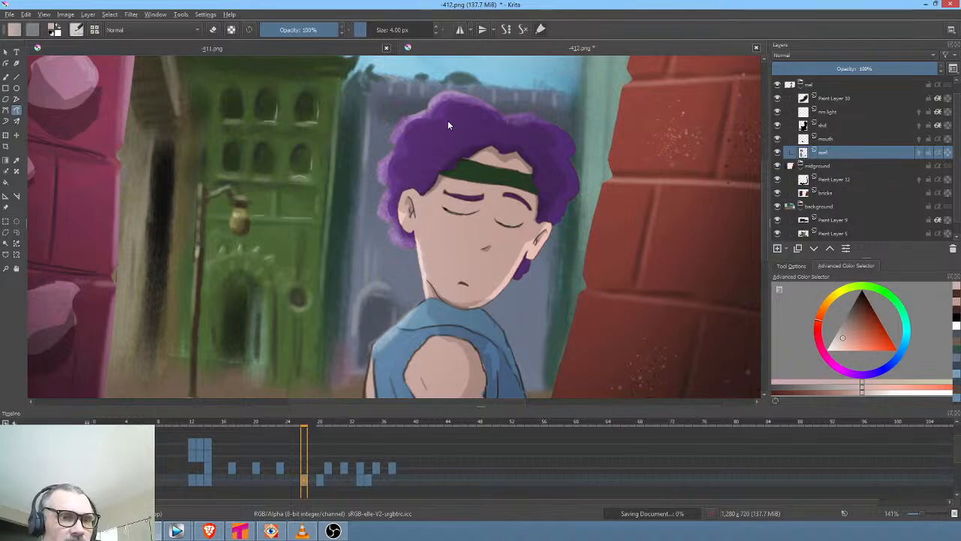
Render the animation again as an image sequence, overwriting the existing 412 frames in the scene's render folder
scroll(481, 150, "down", 3)
left_click_drag(542, 193, 502, 187)
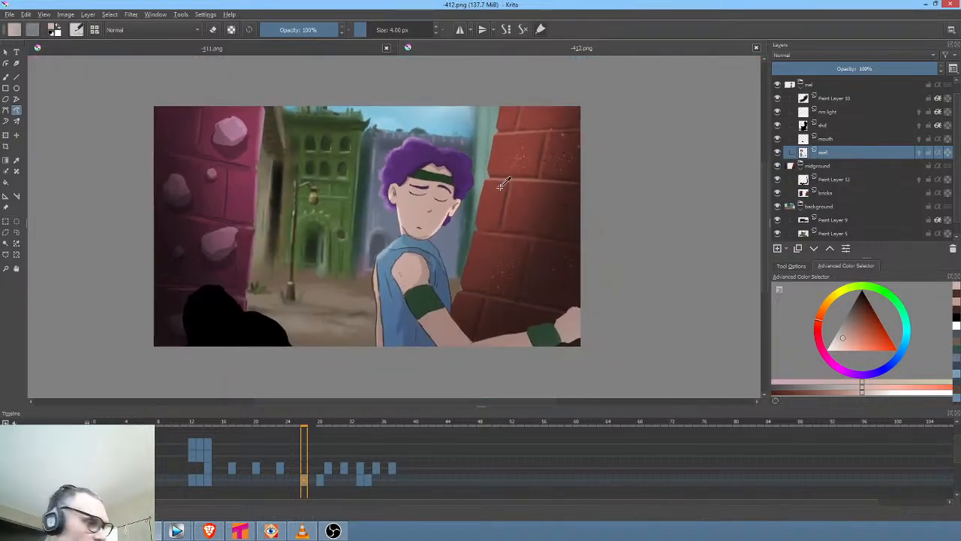
key("ctrl+shift+r")
left_click(507, 363)
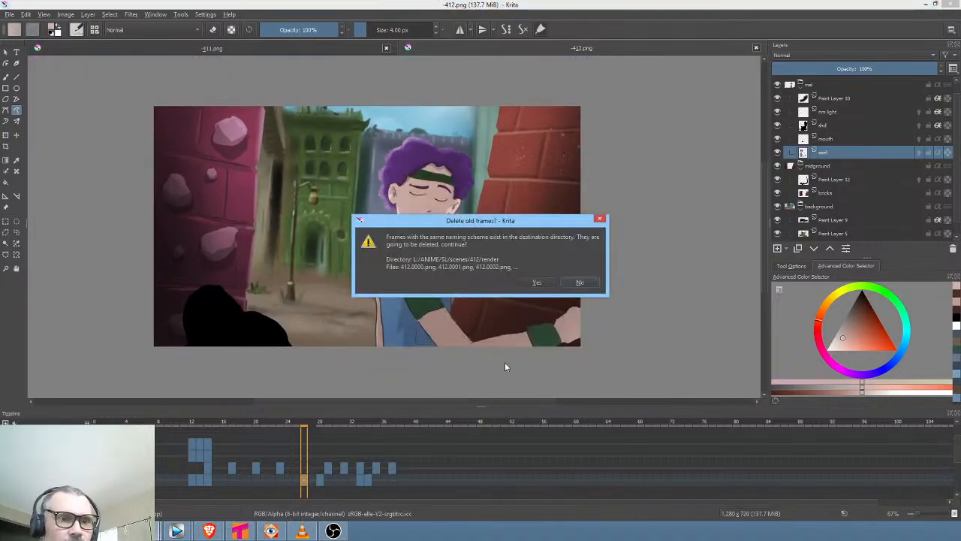
left_click(537, 282)
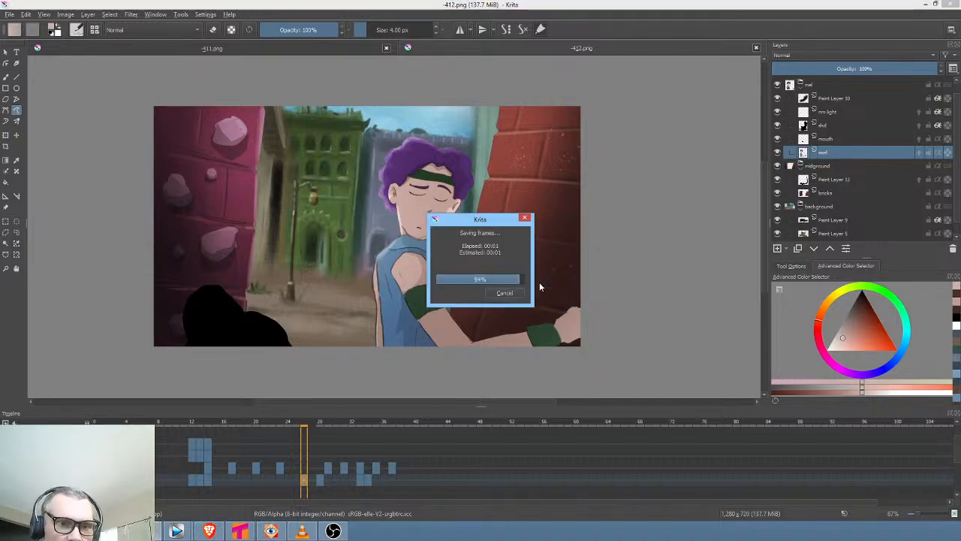
Switch to Vegas Pro and play the edit from about 9 seconds to review the updated shot 412
left_click(176, 531)
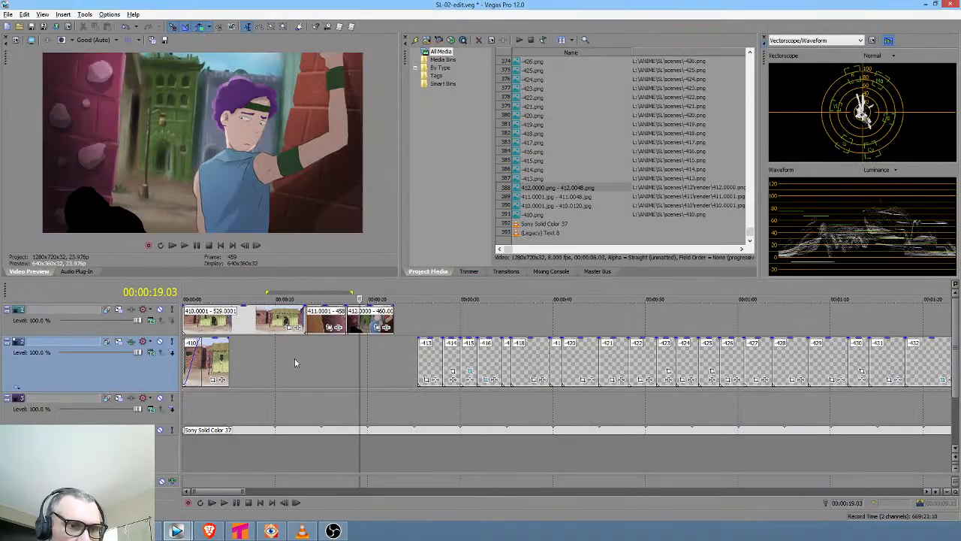
left_click(264, 297)
key("space")
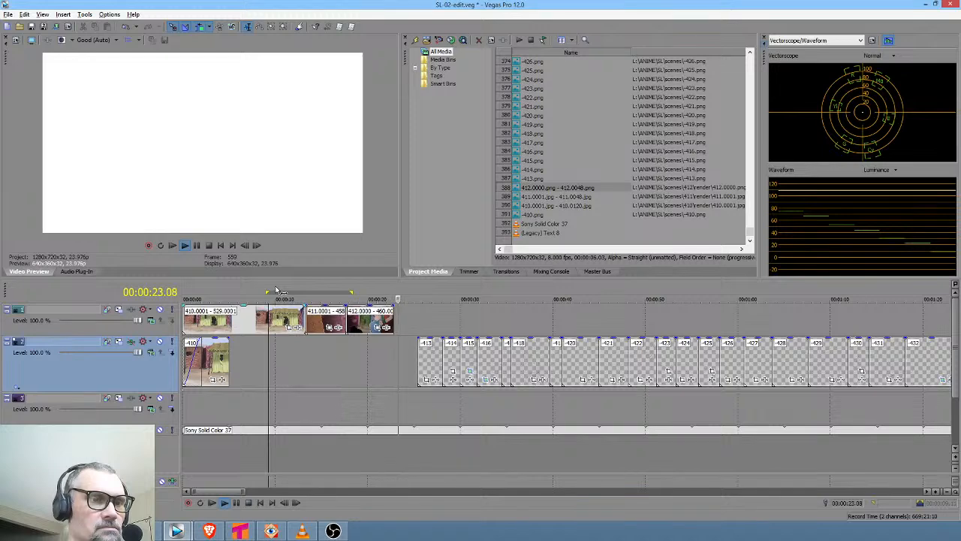
key("space")
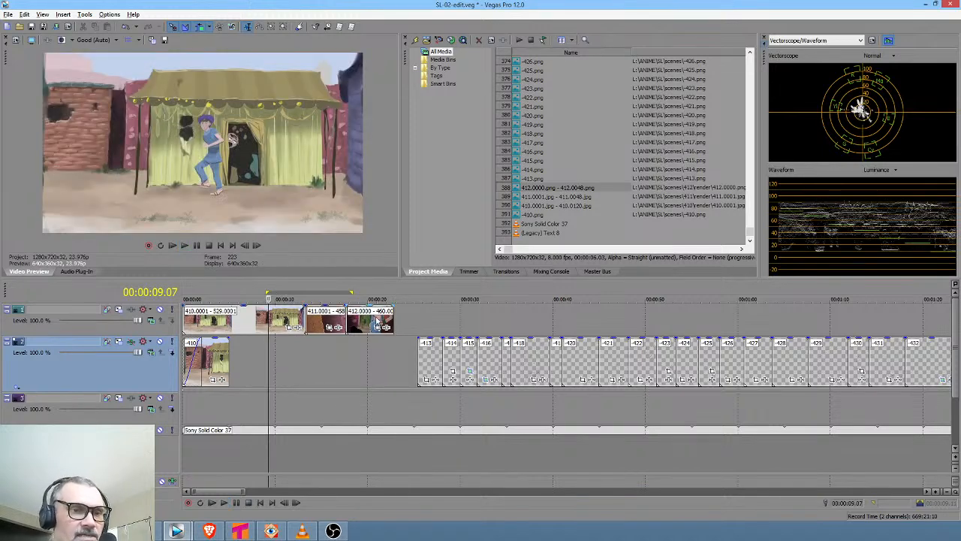
Extend the end of the 412 clip by about one second and play it from late in the 411 clip
left_click_drag(392, 325, 404, 326)
left_click(339, 341)
key("space")
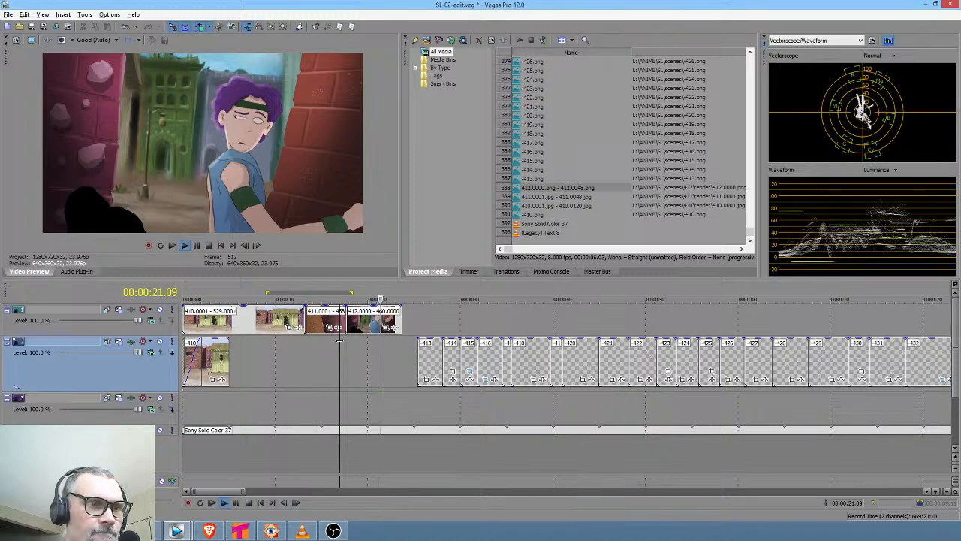
key("space")
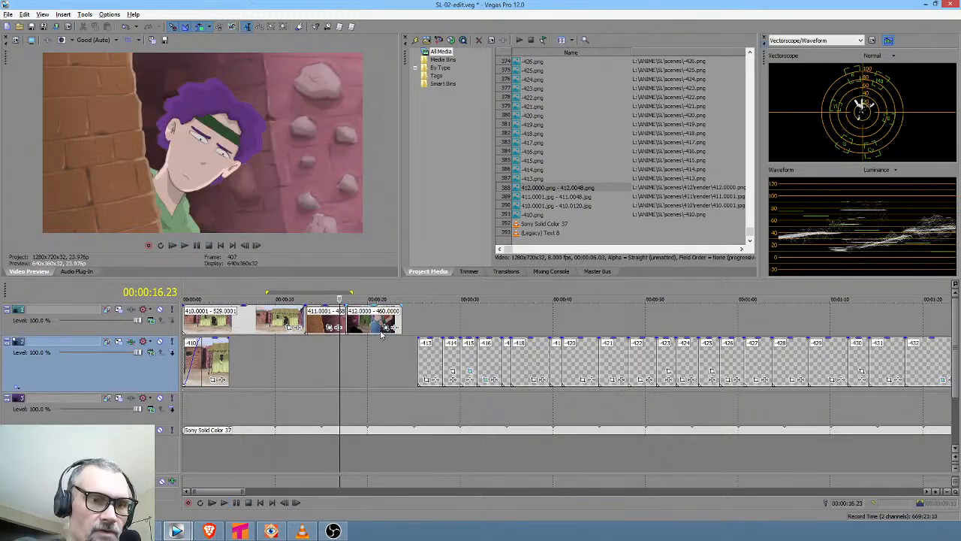
Mark a range across the 411 and 412 clips, then view the 413 storyboard sketch and a later 412 frame
left_click_drag(318, 363, 358, 347)
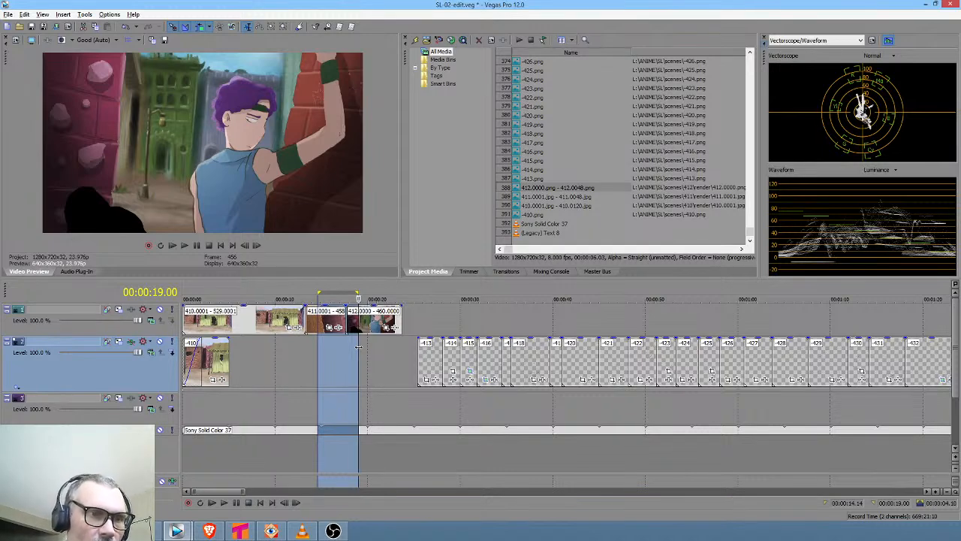
left_click(428, 314)
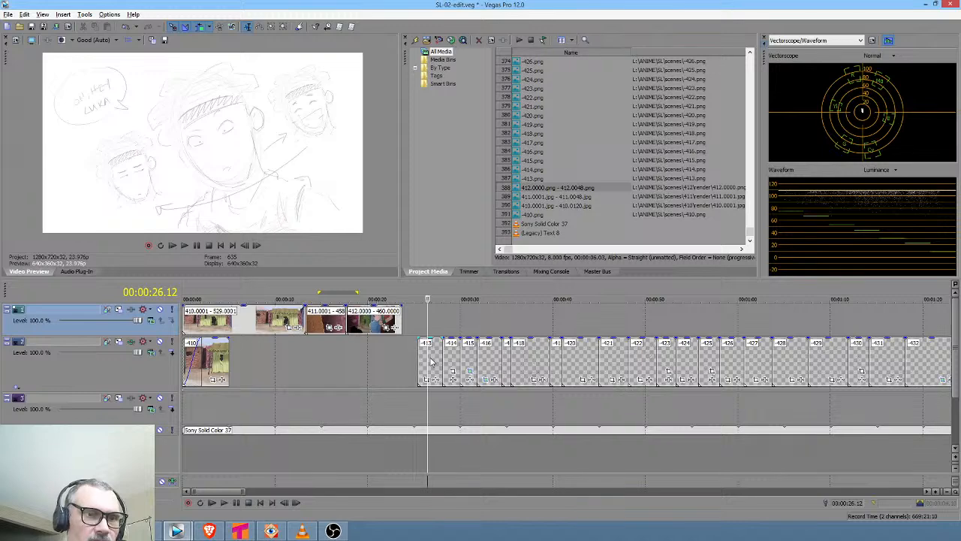
left_click(379, 344)
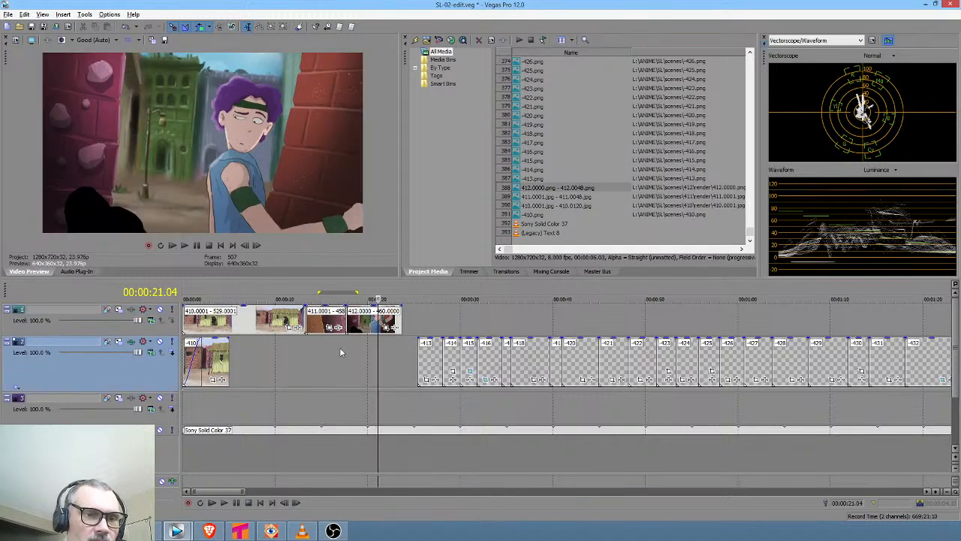
Set the time selection over the 412 clip, from 00:00:18.09 to about 00:00:22.16
left_click_drag(344, 350, 390, 346)
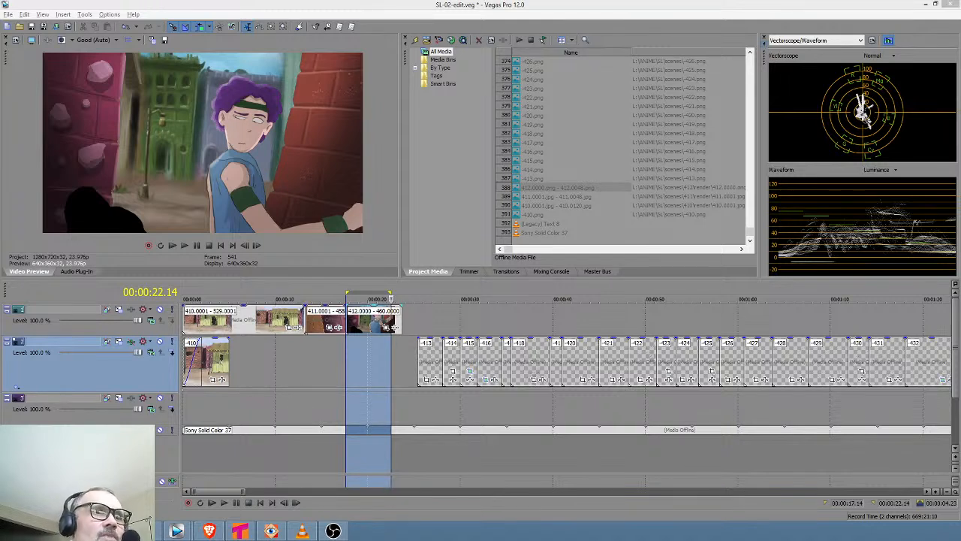
left_click(387, 350)
left_click_drag(391, 350, 353, 351)
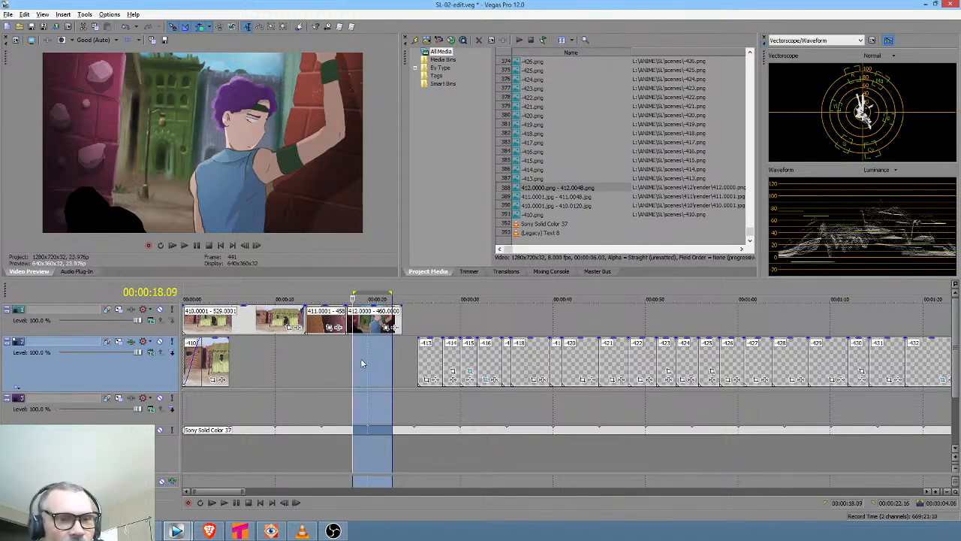
View the edit at 00:00:19.11, switch to Krita, enlarge the timeline and scrub scene 412 to frame 42 and back to frame 15
left_click(362, 364)
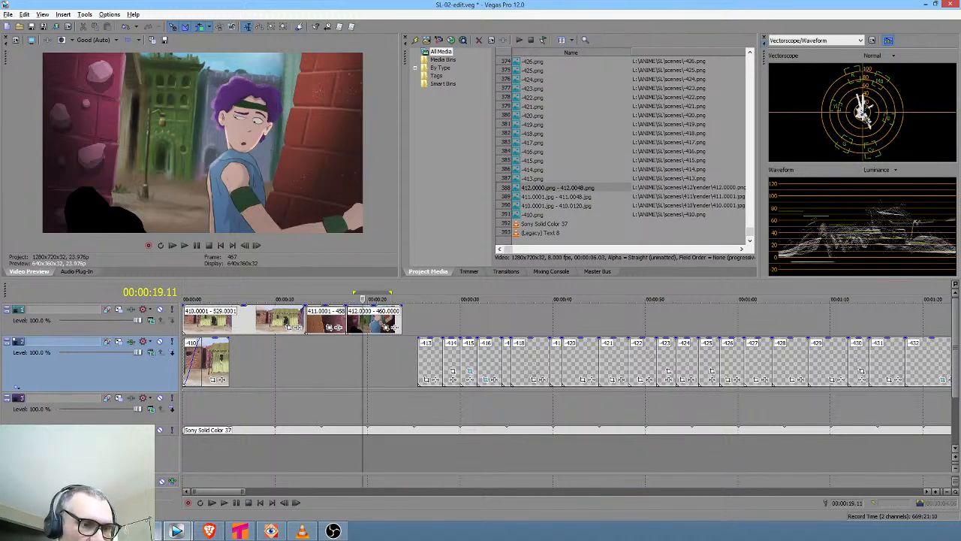
mouse_move(173, 530)
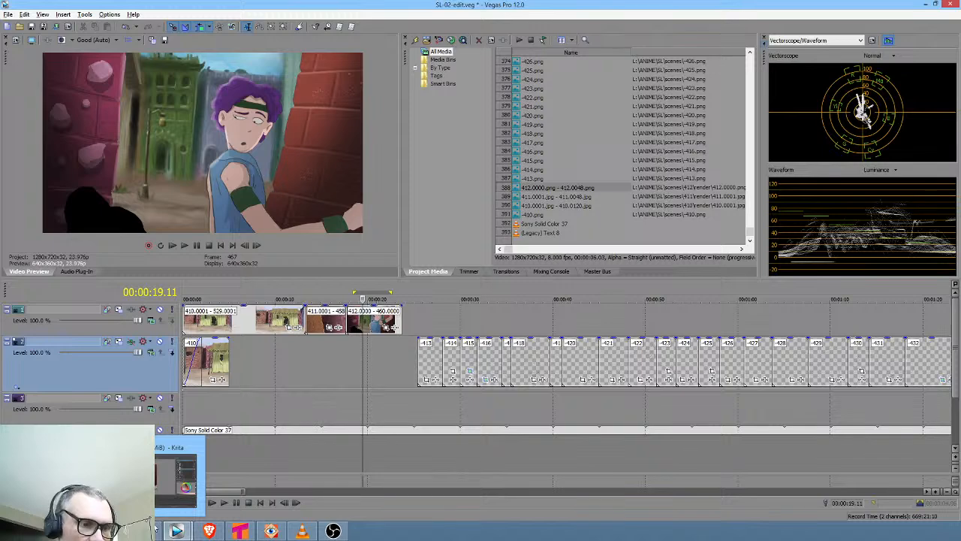
left_click(176, 474)
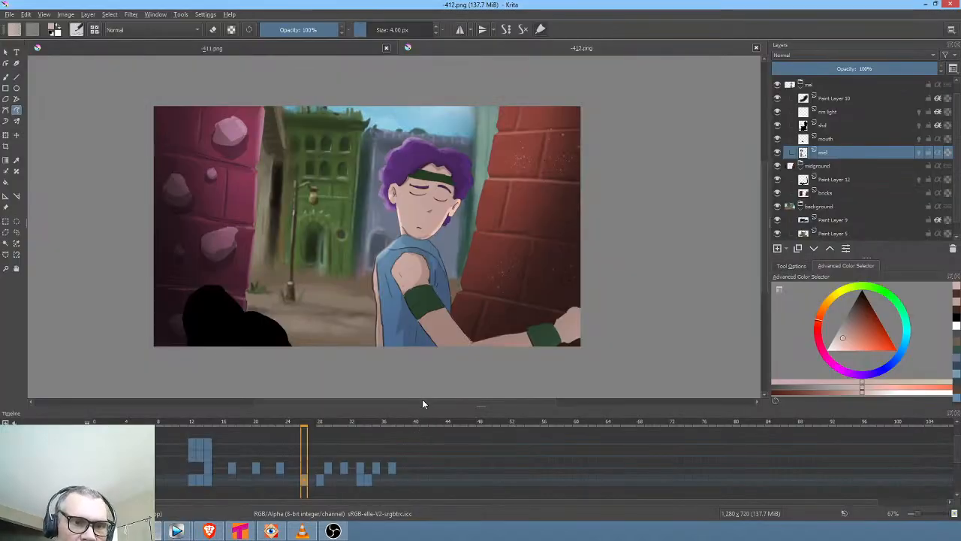
left_click_drag(429, 390, 432, 369)
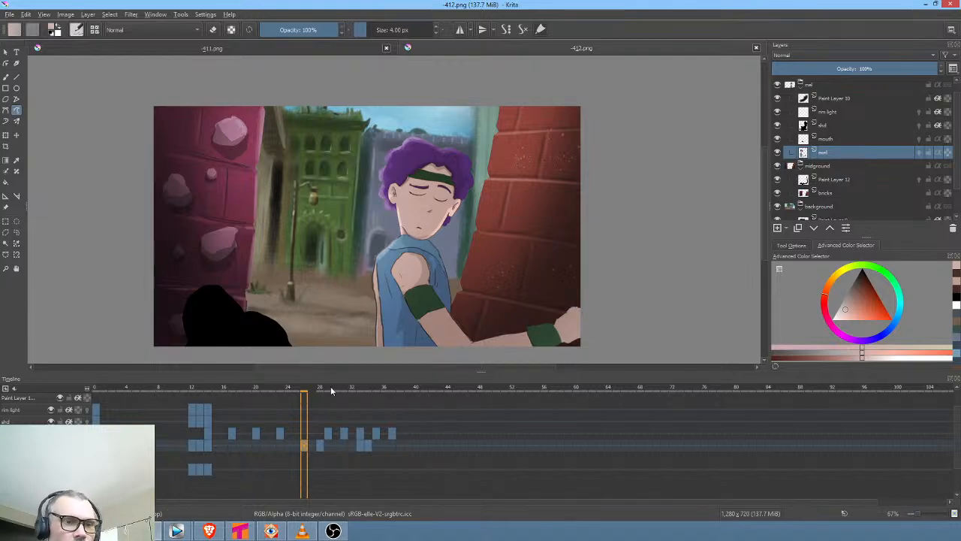
left_click_drag(301, 388, 432, 415)
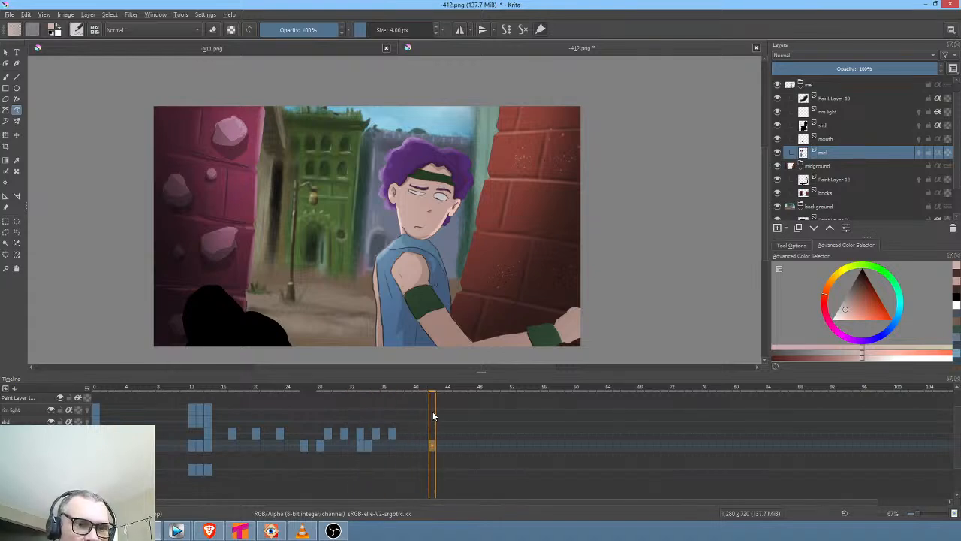
left_click_drag(429, 416, 214, 407)
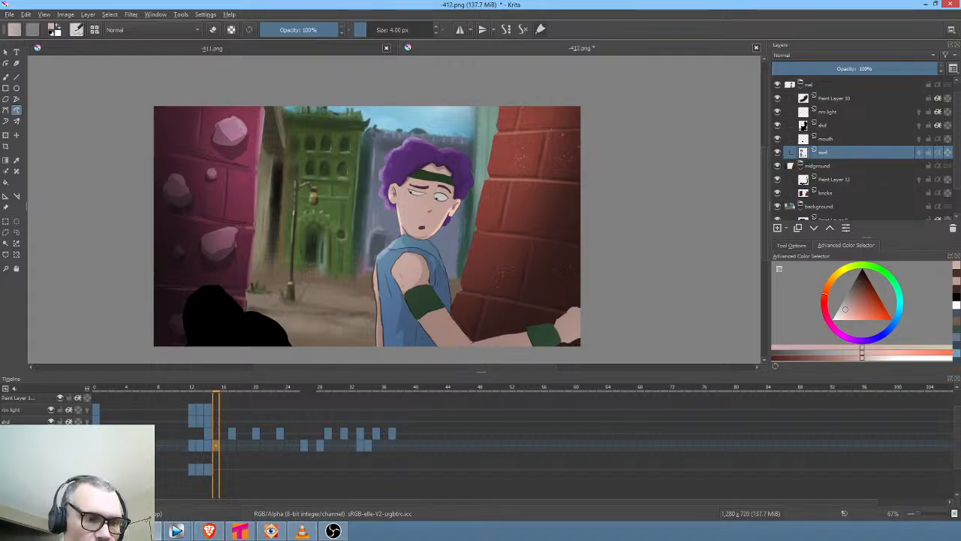
Switch to the SL-02 edit in Vegas Pro and view the 411 clip at 00:00:16.10 and at 00:00:14.14
left_click(177, 530)
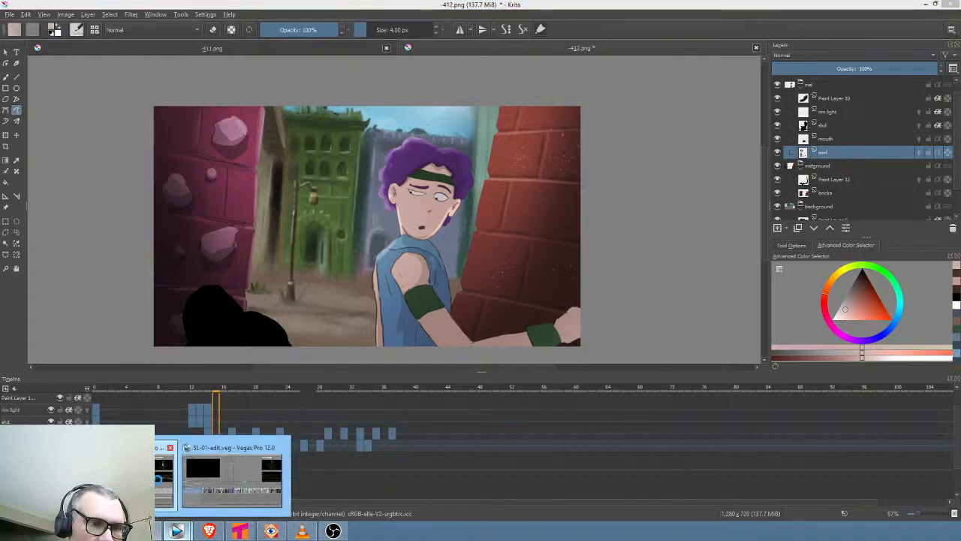
left_click(167, 490)
left_click(314, 359)
left_click_drag(339, 357, 334, 358)
key("Right")
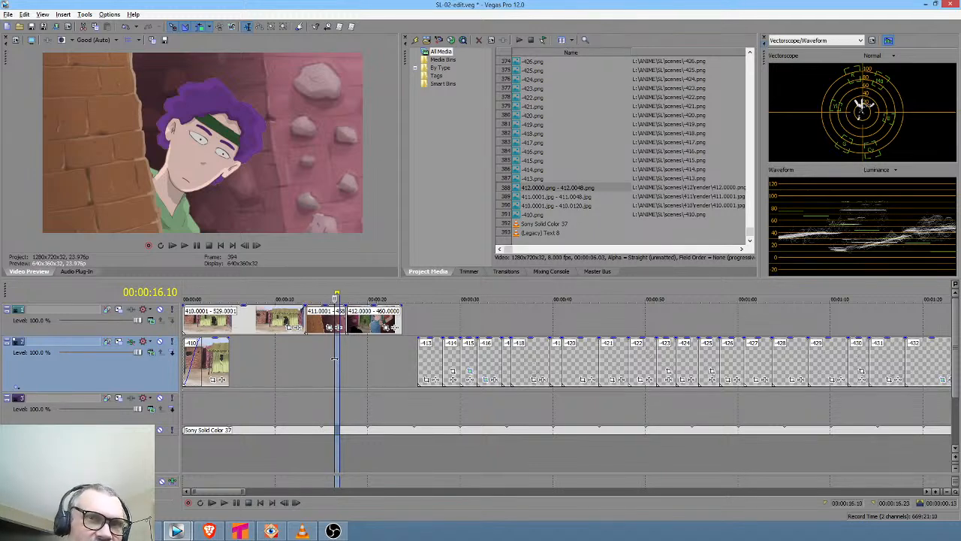
mouse_move(320, 359)
left_mouse_down()
mouse_move(337, 356)
mouse_move(317, 357)
left_mouse_up()
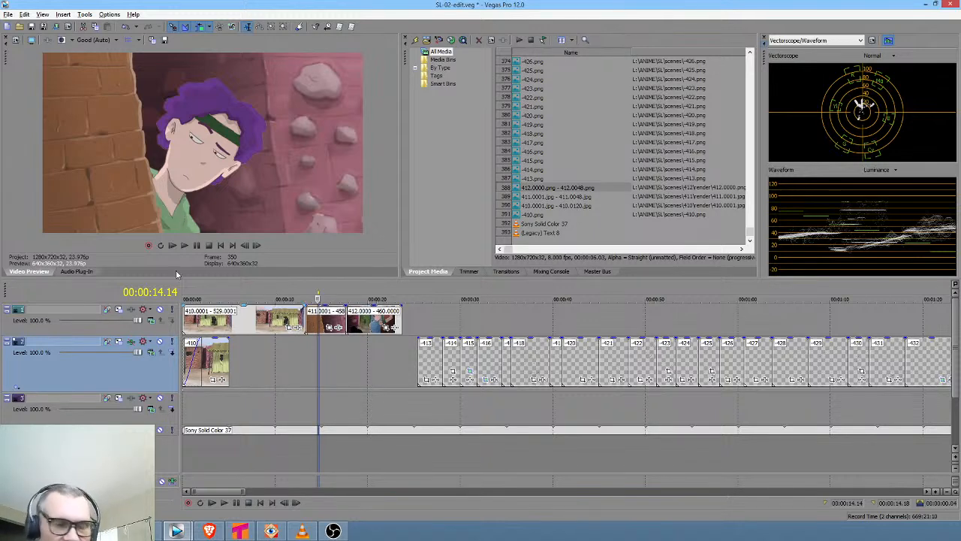
Switch back to Krita and scrub the 412 animation forward to frame 31
left_click(177, 531)
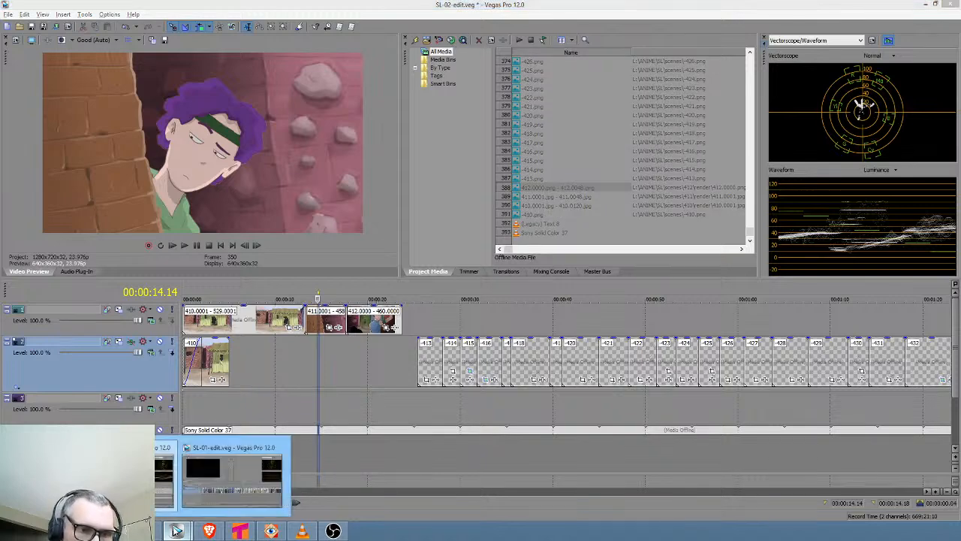
left_click(221, 473)
left_click(146, 531)
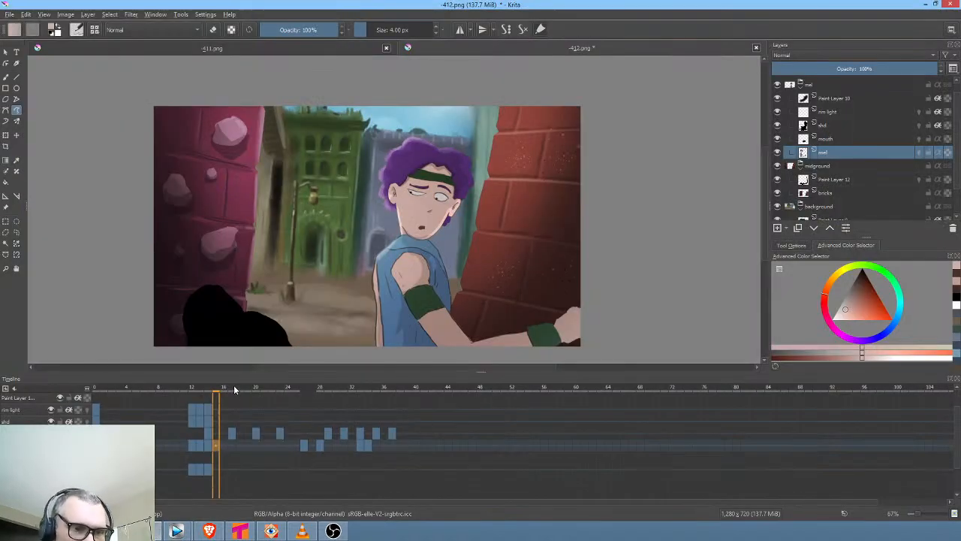
left_click_drag(234, 390, 343, 412)
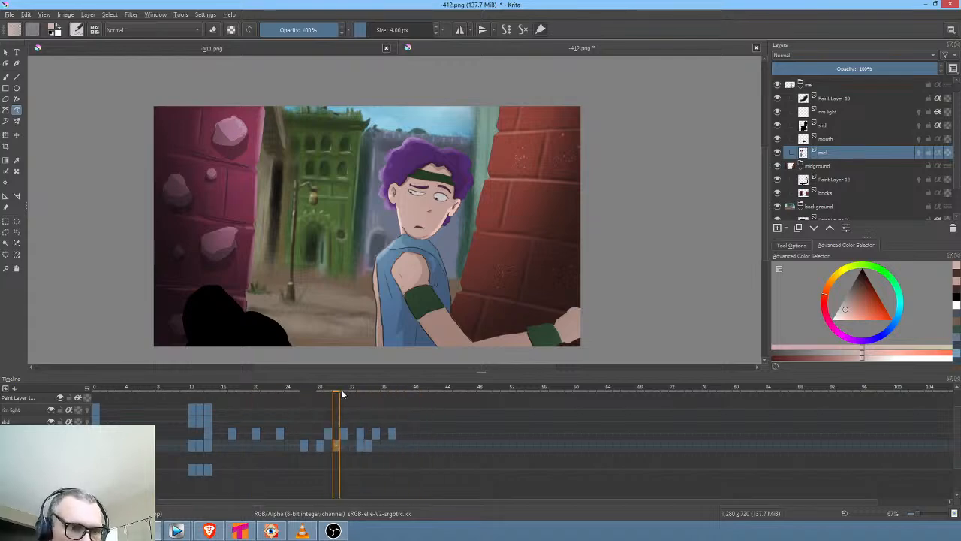
left_click(342, 394)
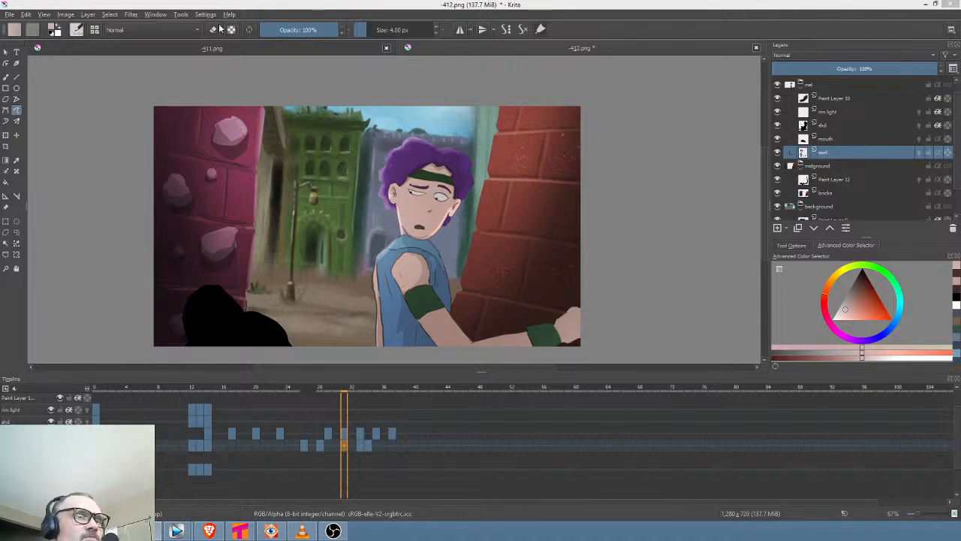
Save -412.png with compression 9 and the alpha channel stored, also keeping a Krita file copy
left_click(9, 15)
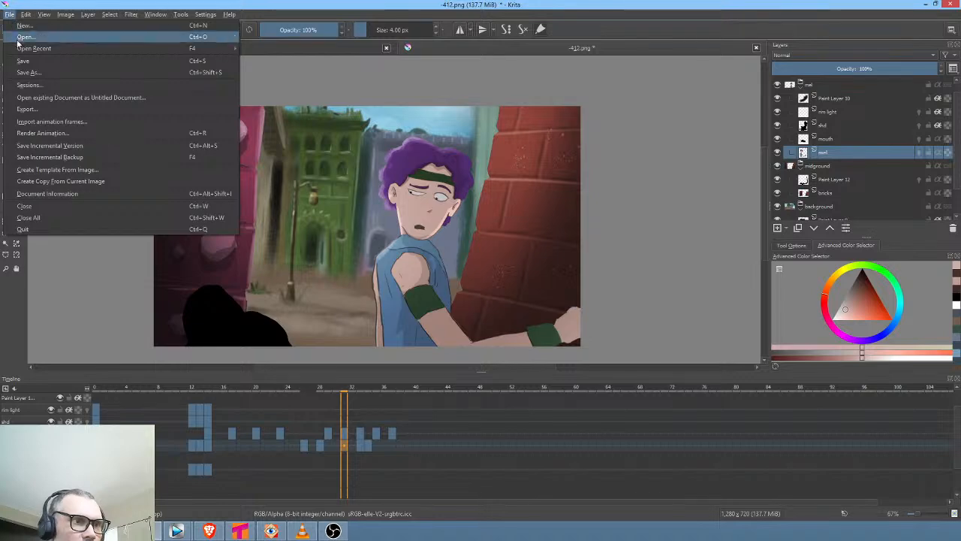
left_click(25, 63)
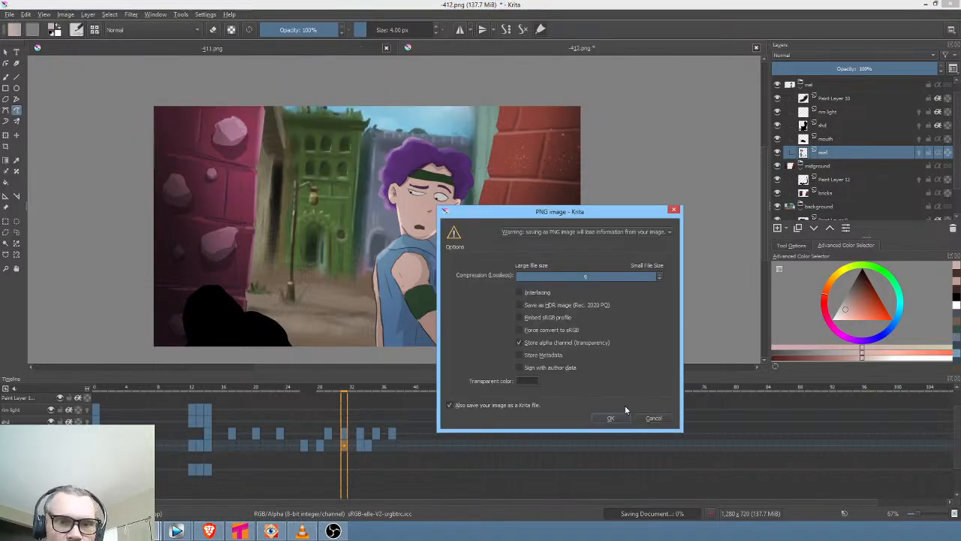
left_click(614, 417)
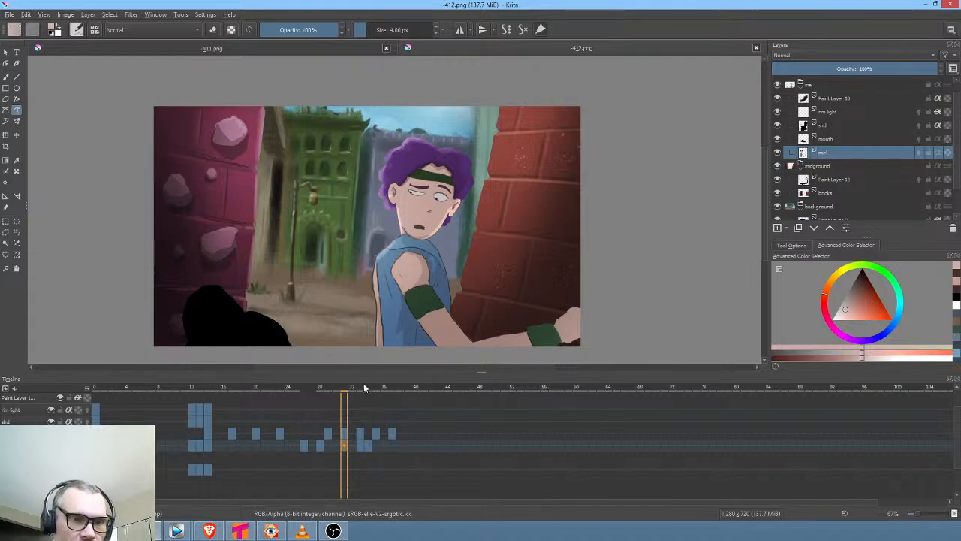
Make the mouth layer active, play the animation from frame 33 and go to frame 44 on the mouth layer
left_click_drag(363, 389, 426, 407)
left_click(849, 139)
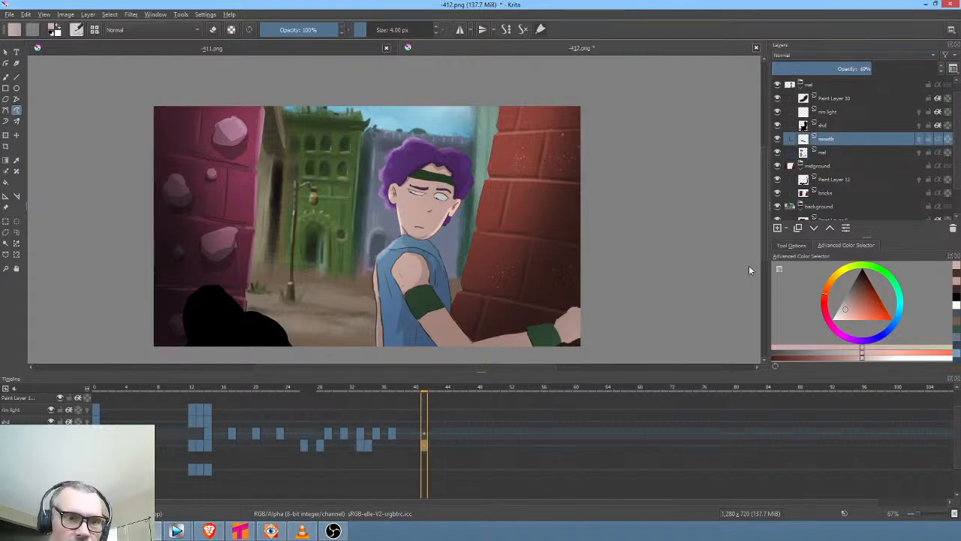
left_click(361, 431)
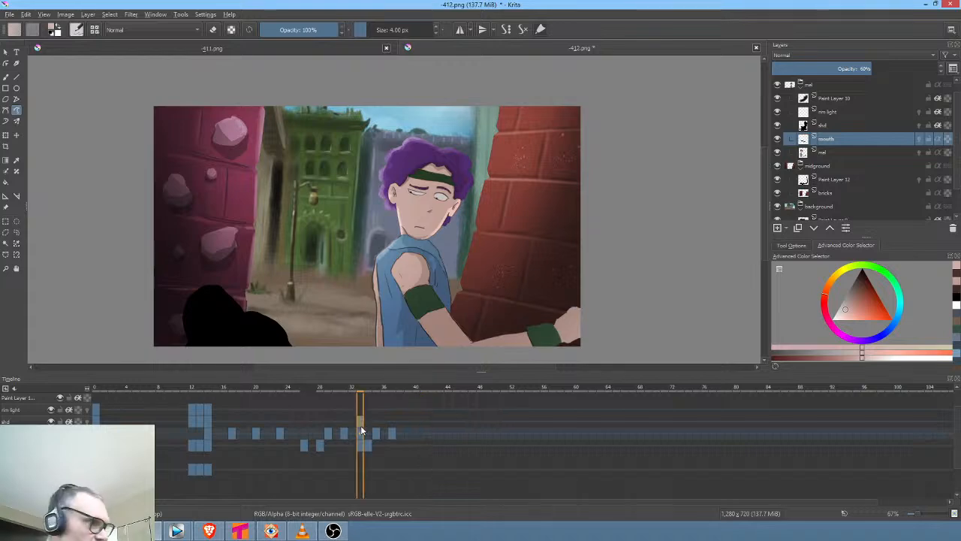
key("space")
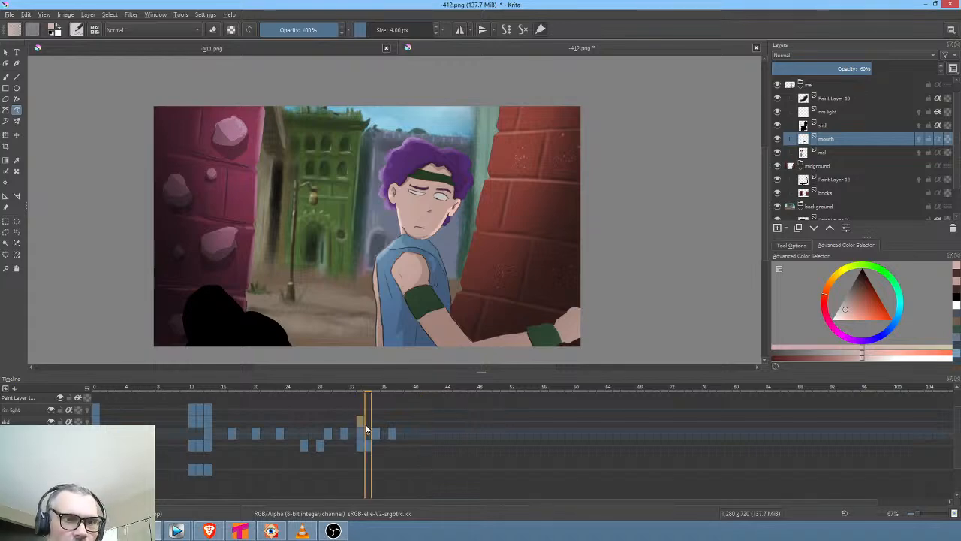
key("space")
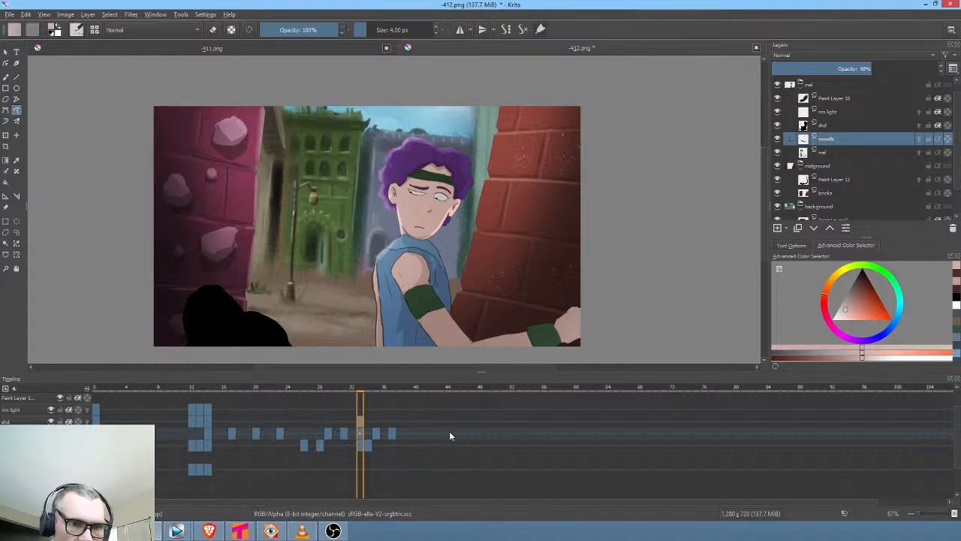
left_click(448, 434)
Sample the grey-white of the eye and paint a wide open mouth shape on the mouth layer at frame 44
scroll(418, 223, "up", 5)
scroll(419, 229, "down", 1)
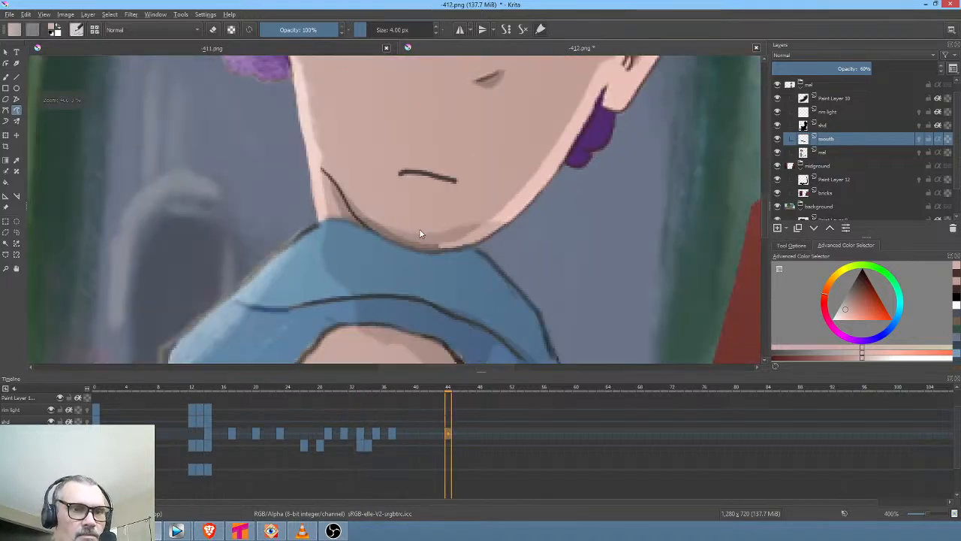
scroll(420, 234, "up", 3)
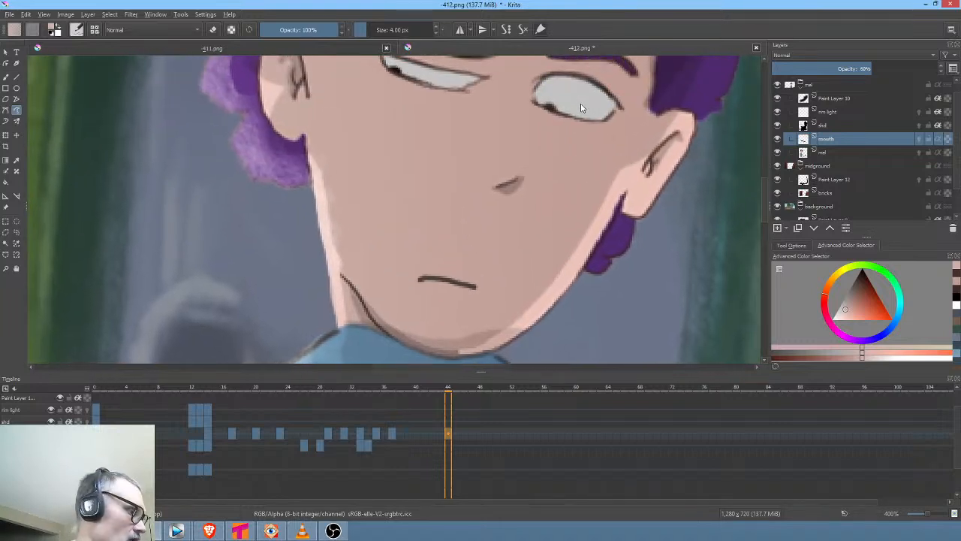
left_click(583, 100, "ctrl")
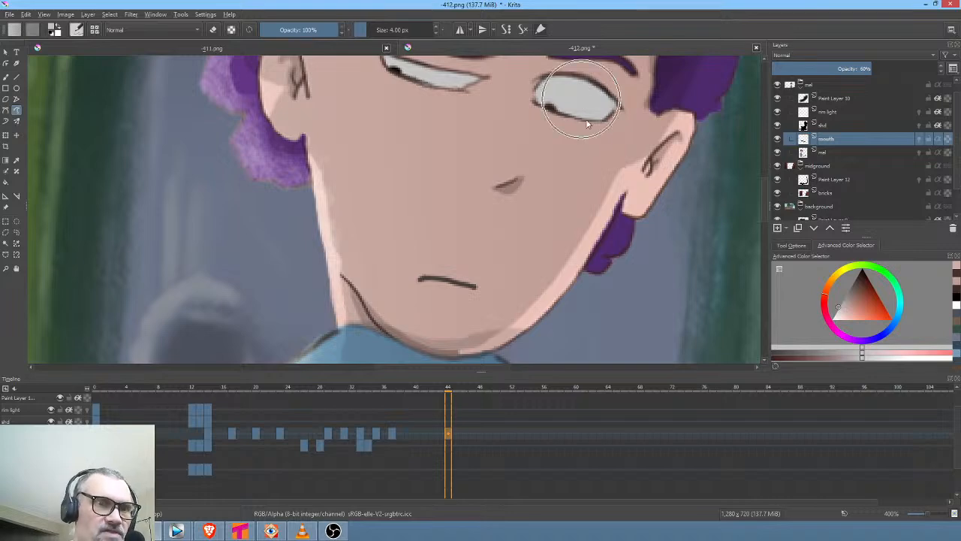
key("alt+i")
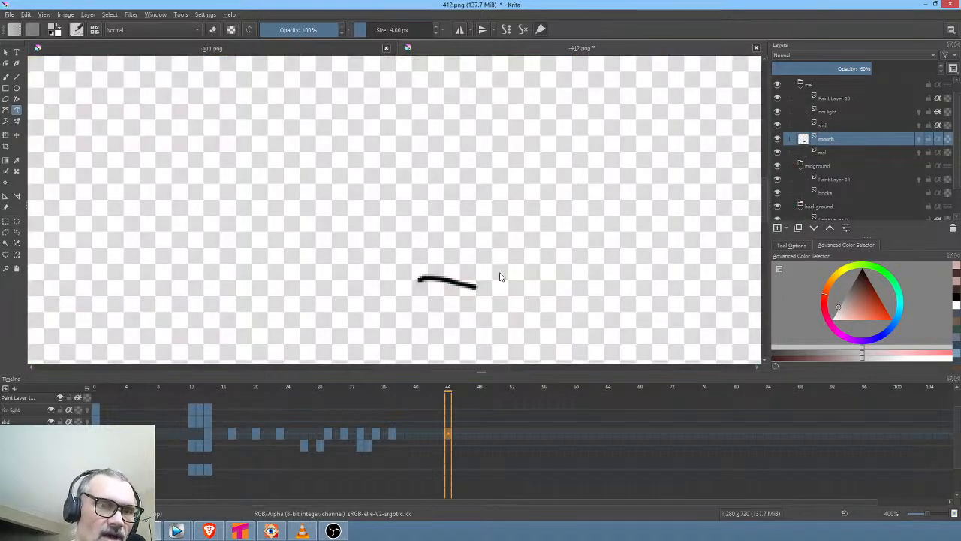
key("alt+i")
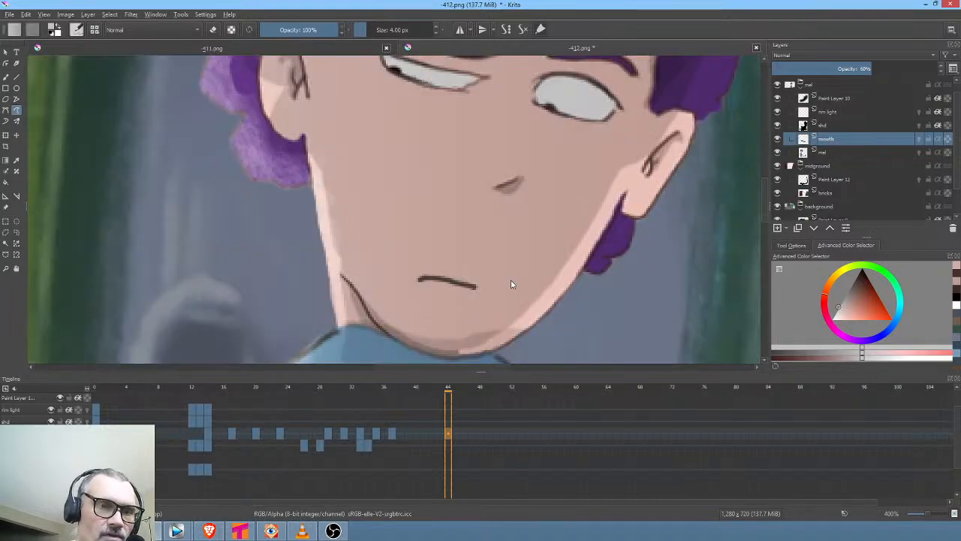
left_click_drag(510, 282, 442, 239)
mouse_move(366, 201)
left_mouse_down()
mouse_move(372, 259)
mouse_move(397, 305)
mouse_move(460, 318)
mouse_move(524, 275)
left_mouse_up()
mouse_move(597, 283)
left_mouse_down()
mouse_move(643, 307)
mouse_move(592, 283)
left_mouse_up()
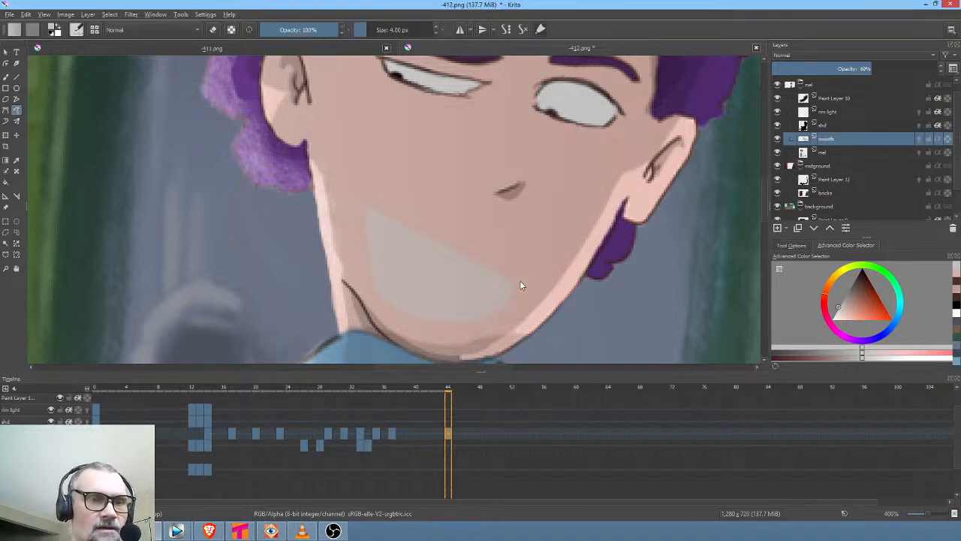
Repaint the mouth shape in a lighter white and erase the grey strip along its lower edge
left_click(836, 314)
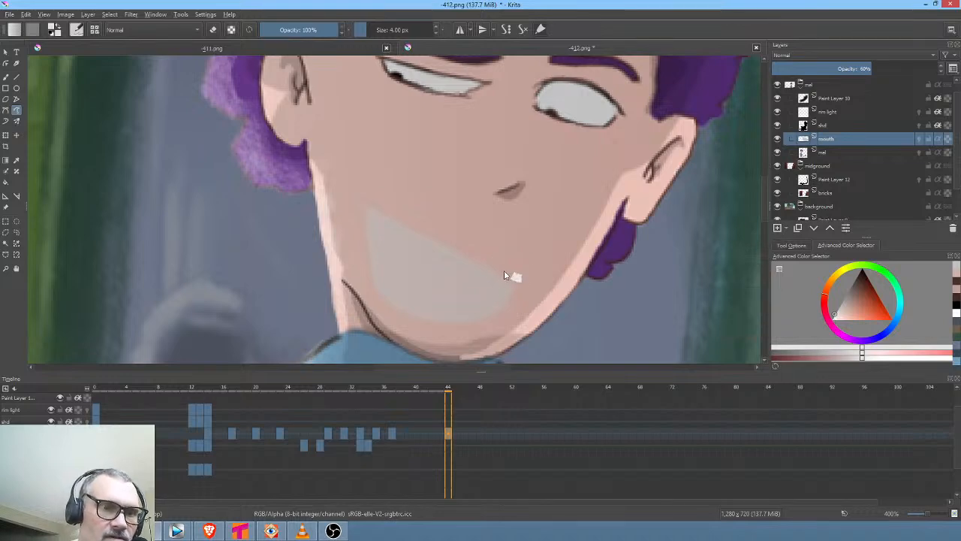
mouse_move(504, 275)
left_mouse_down()
mouse_move(364, 207)
mouse_move(382, 279)
left_mouse_up()
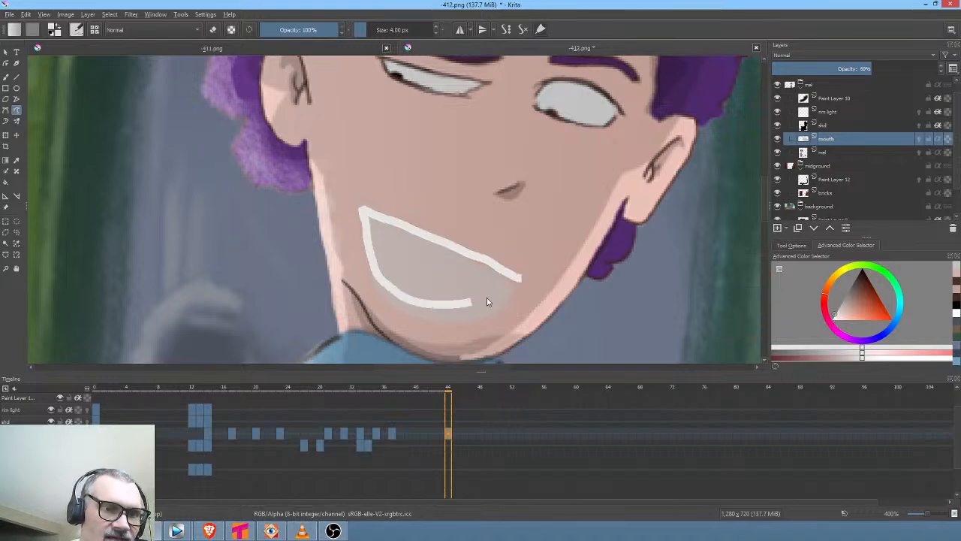
left_click_drag(486, 297, 526, 275)
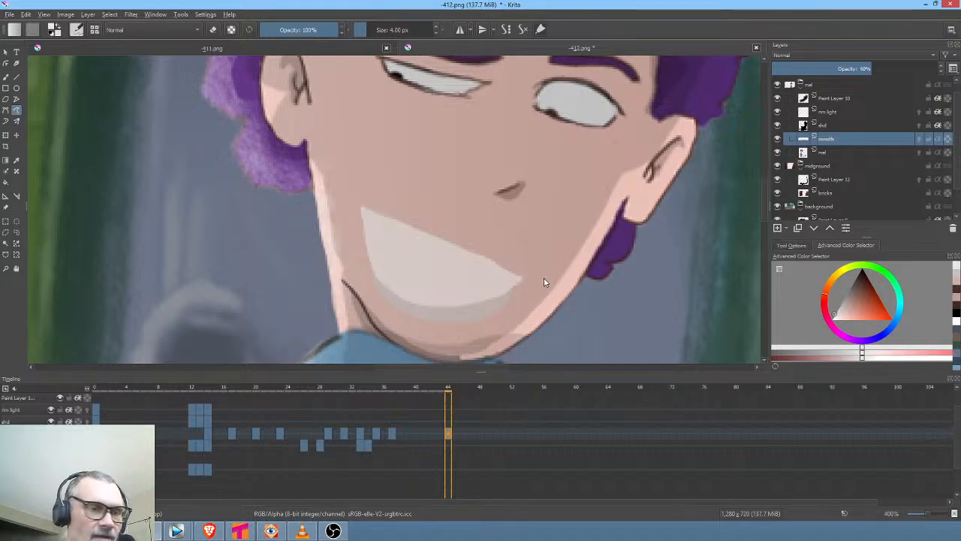
key("e")
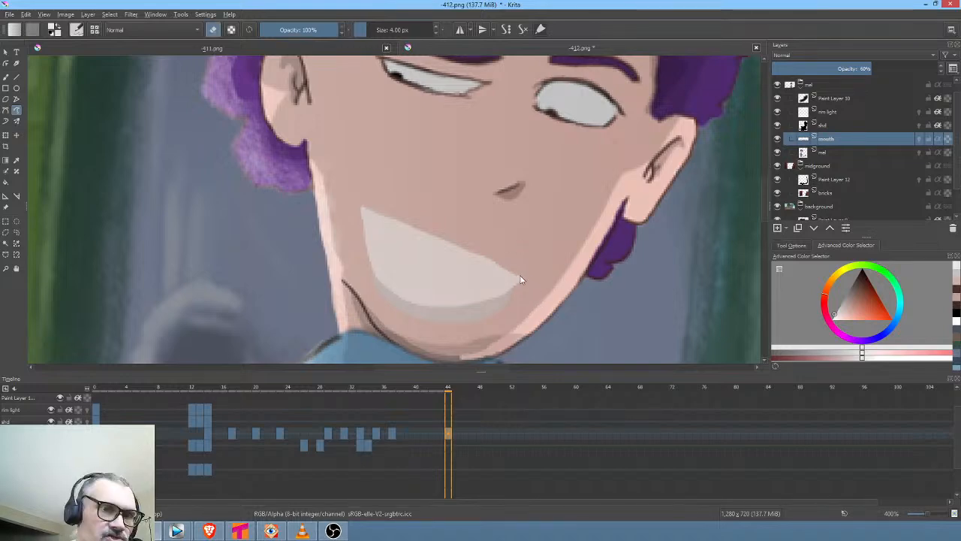
mouse_move(522, 279)
left_mouse_down()
mouse_move(489, 300)
mouse_move(441, 307)
mouse_move(398, 293)
mouse_move(365, 258)
mouse_move(432, 359)
mouse_move(556, 353)
left_mouse_up()
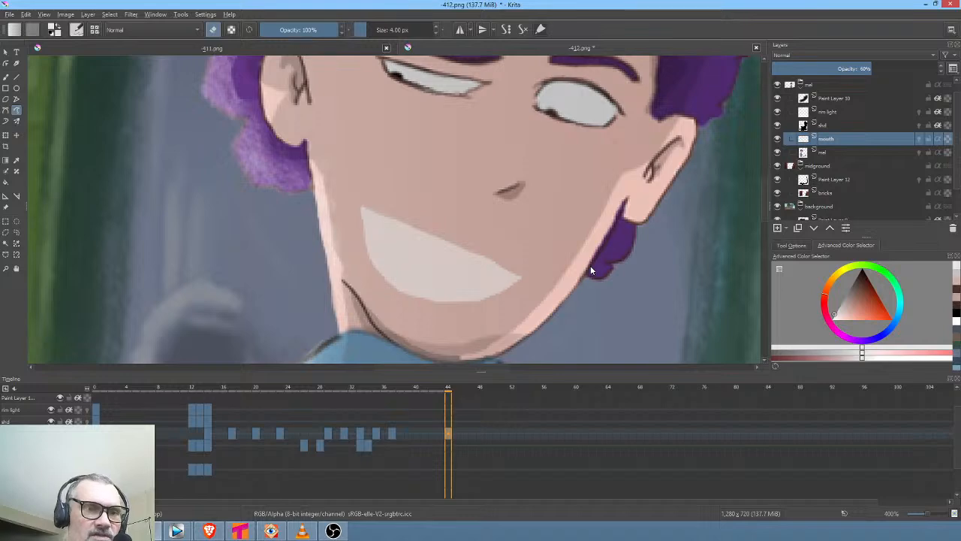
Sample the purple of the eyebrow and draw a thin line along the mouth's upper edge on the mouth layer at frame 44
left_click_drag(576, 240, 587, 289)
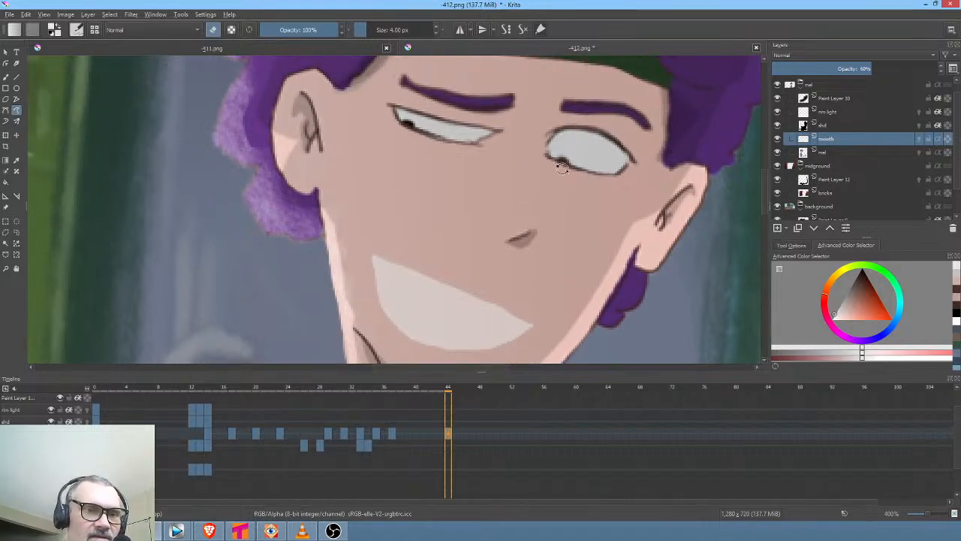
left_click_drag(562, 166, 392, 356)
left_click(487, 293, "ctrl")
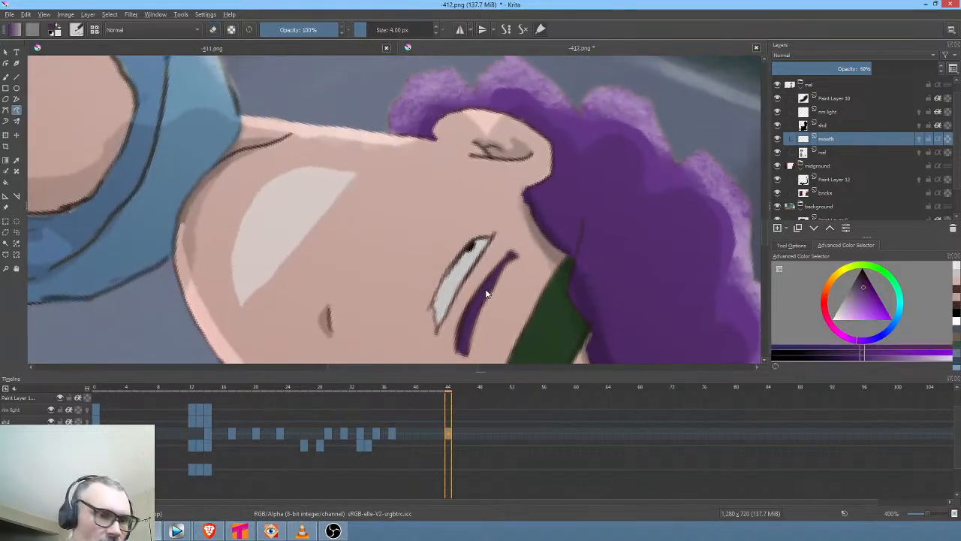
key("b")
key("e")
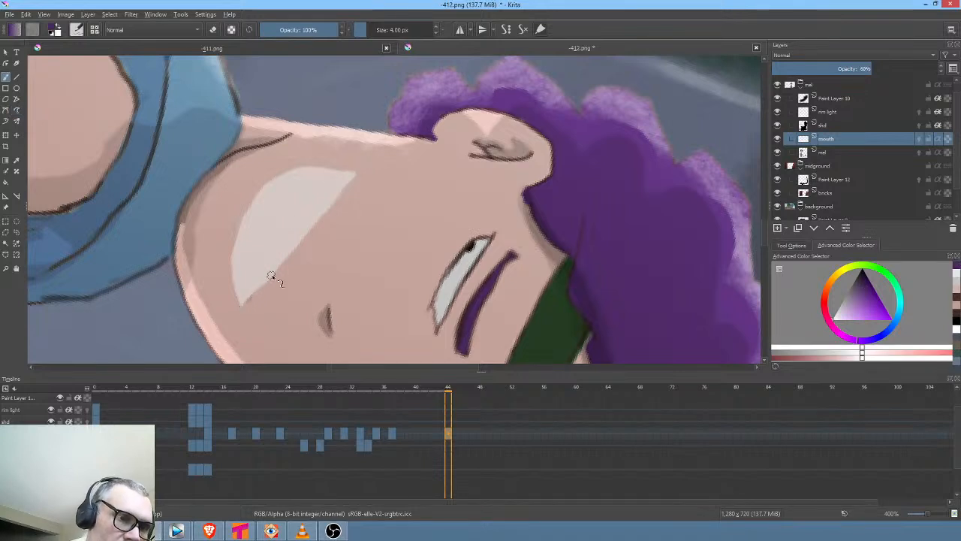
left_click_drag(248, 301, 325, 215)
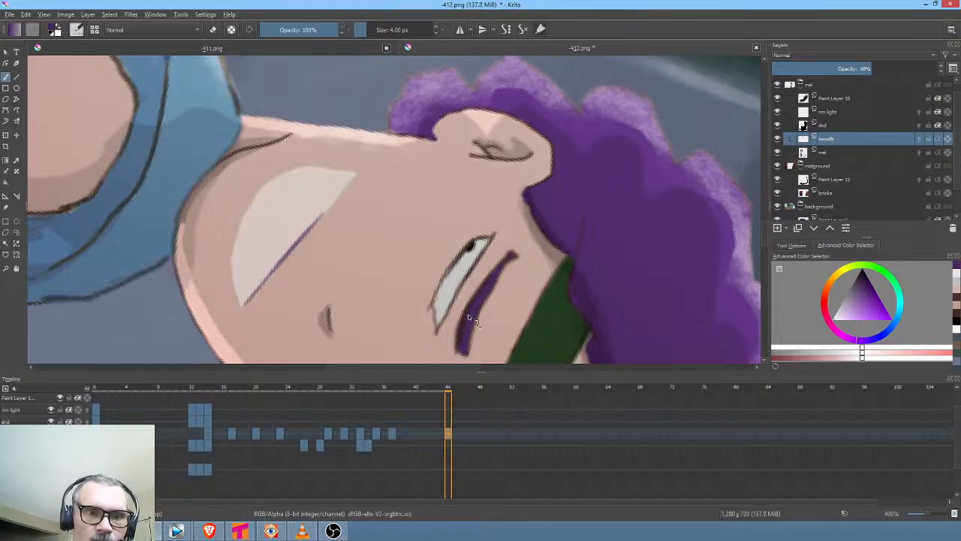
Sample a dark brown, outline the rest of the mouth shape and add a short tooth line near each corner of the smile
left_click(457, 338, "ctrl")
left_click(828, 290)
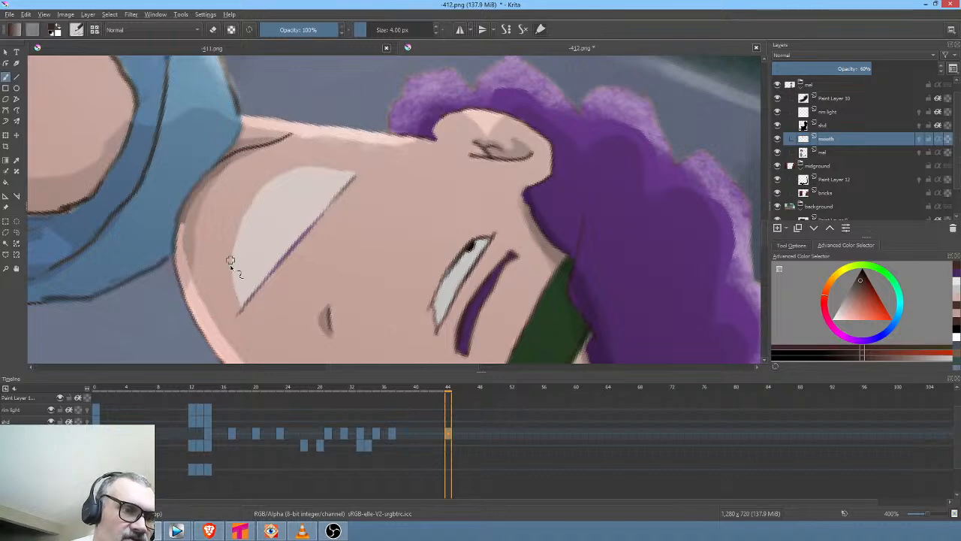
mouse_move(231, 264)
left_mouse_down()
mouse_move(237, 292)
mouse_move(229, 271)
mouse_move(241, 232)
left_mouse_up()
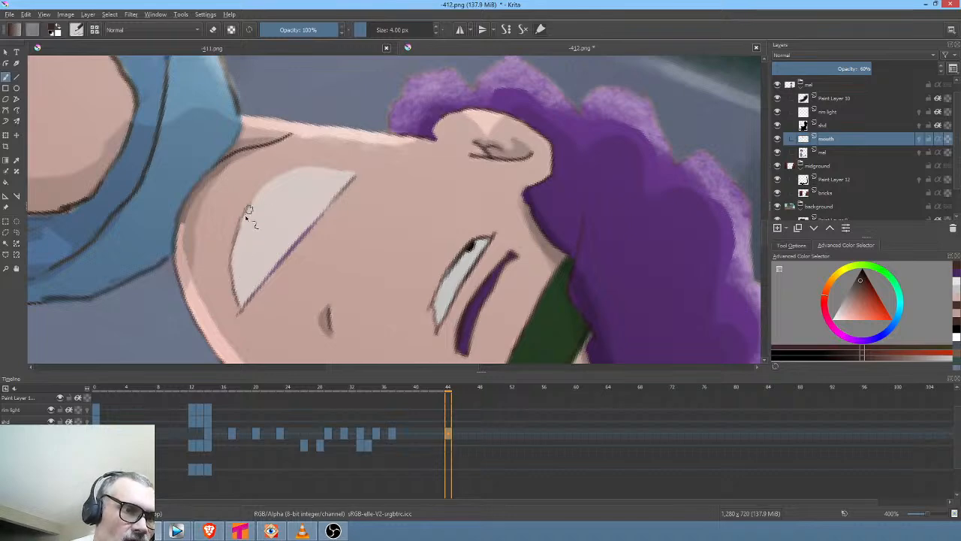
key("5")
left_click_drag(434, 119, 305, 282)
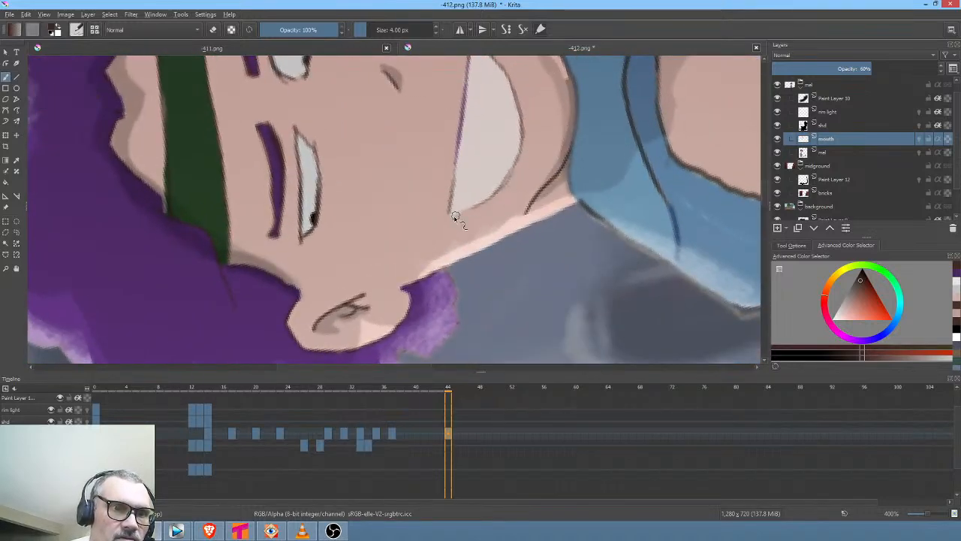
mouse_move(453, 214)
left_mouse_down()
mouse_move(495, 192)
mouse_move(488, 199)
mouse_move(518, 153)
mouse_move(521, 163)
mouse_move(487, 171)
mouse_move(482, 199)
left_mouse_up()
left_click_drag(534, 138, 505, 199)
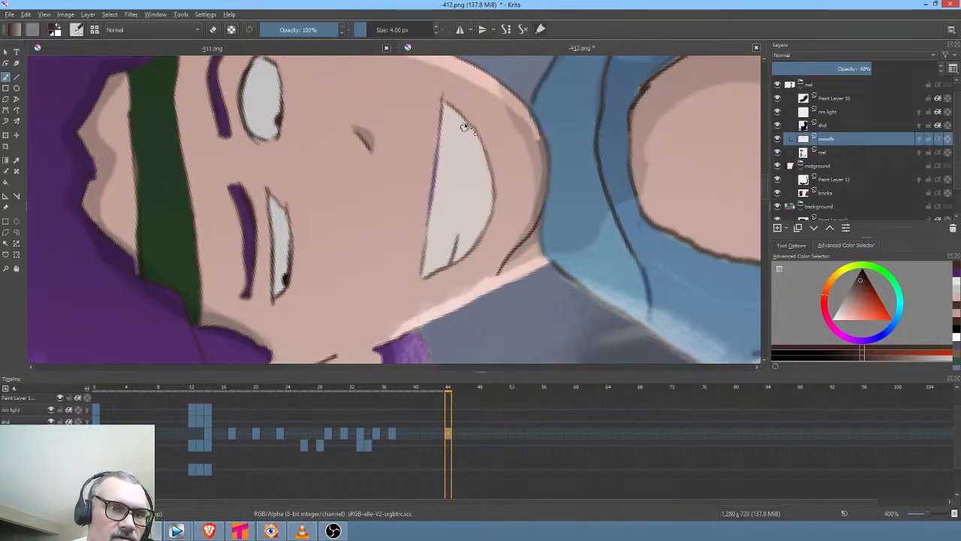
left_click_drag(465, 122, 462, 171)
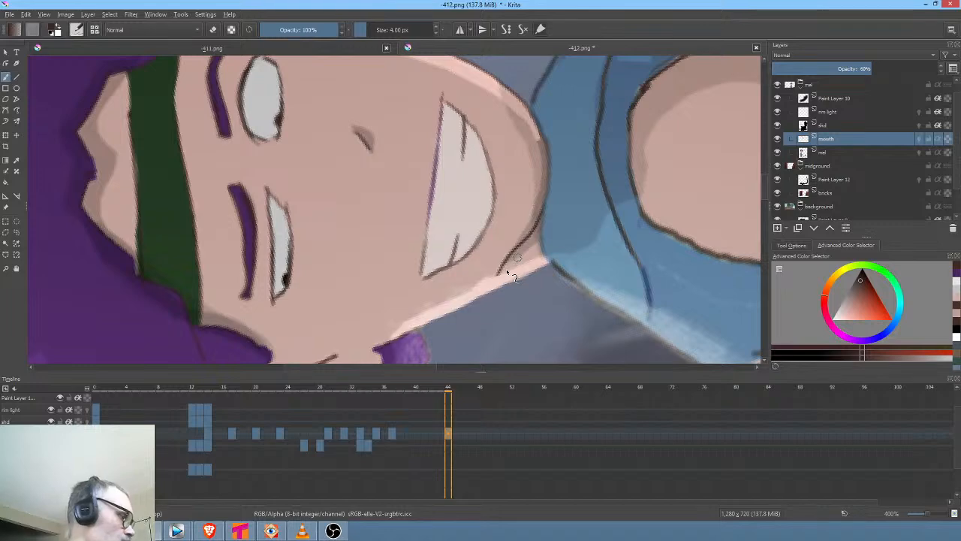
Save the finished smile in -412.png with compression 9 and the alpha channel stored, also keeping a Krita file copy
key("5")
key("minus")
scroll(507, 277, "down", 3)
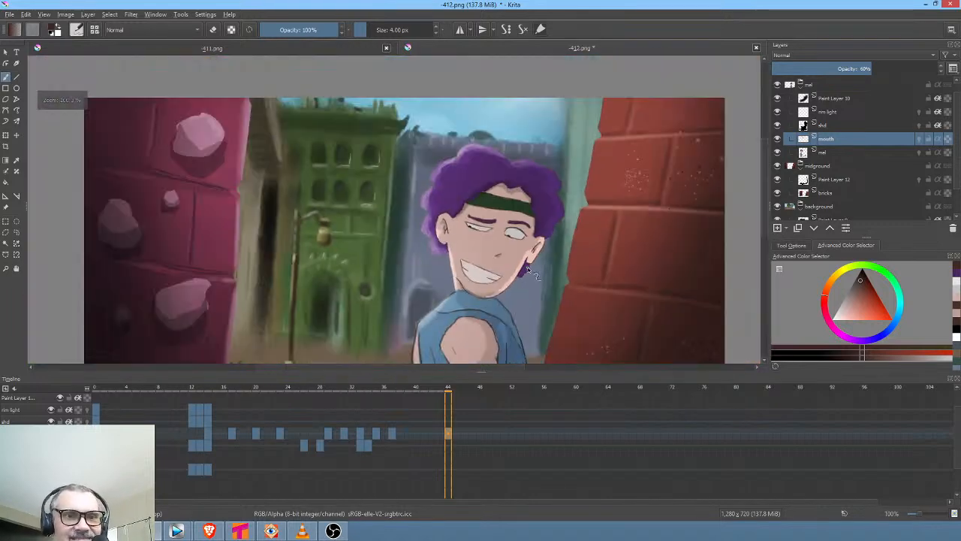
scroll(533, 265, "up", 4)
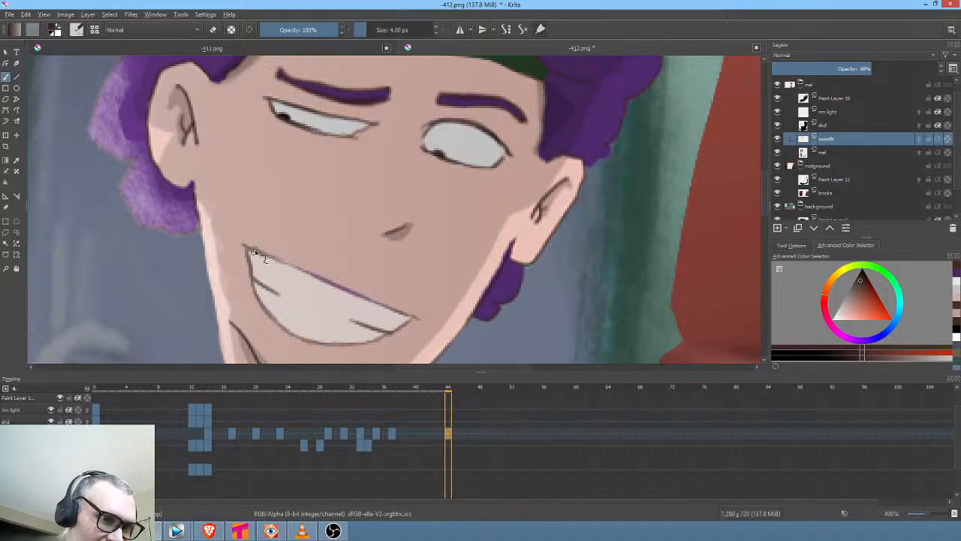
mouse_move(275, 258)
left_mouse_down()
mouse_move(402, 312)
mouse_move(518, 211)
mouse_move(593, 236)
left_mouse_up()
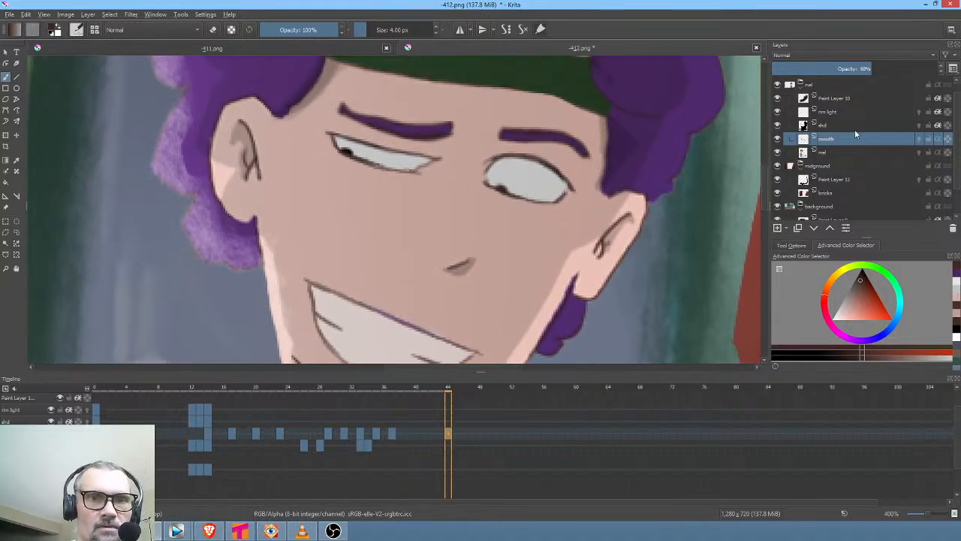
left_click(14, 13)
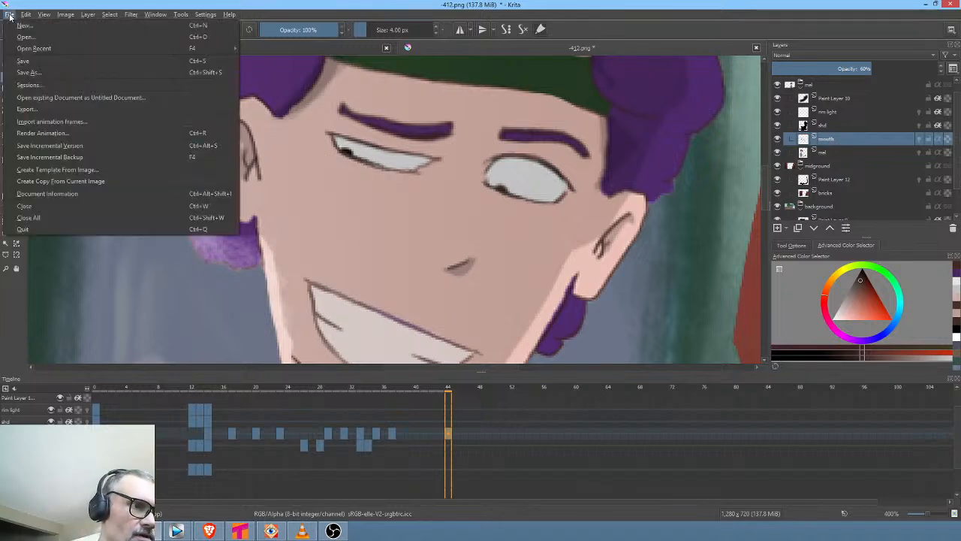
left_click(27, 64)
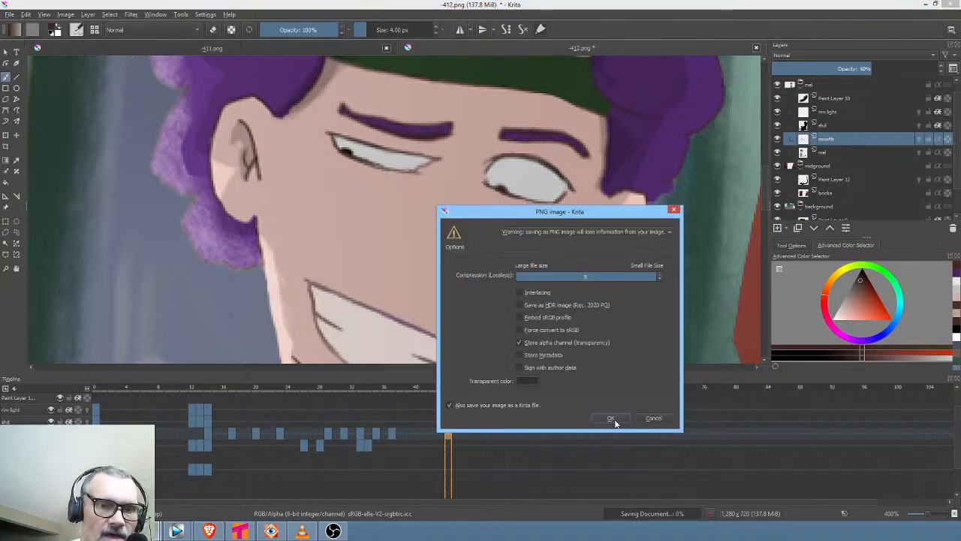
left_click(610, 419)
Copy the closed-mouth keyframe at frame 37 of the mouth layer to frame 51
left_click(392, 433)
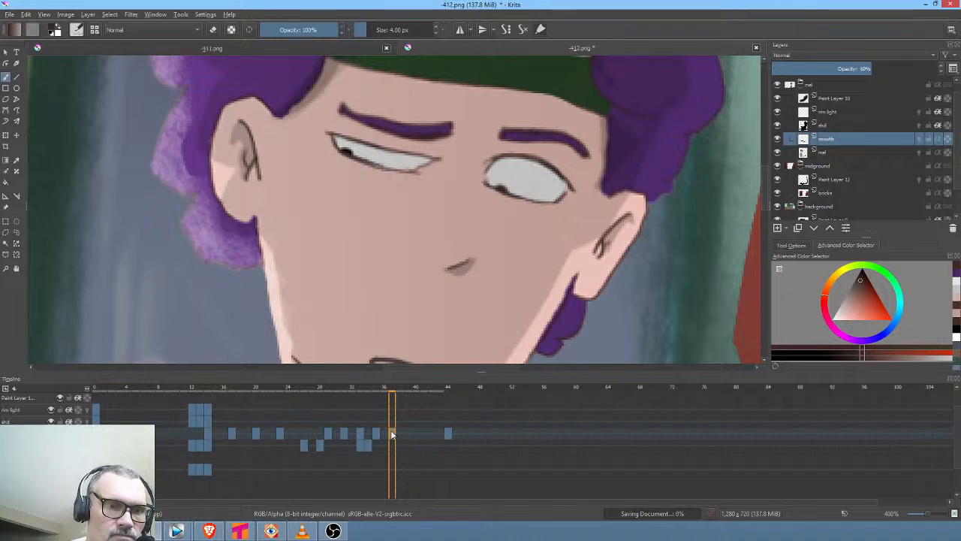
left_click(480, 433)
left_click(504, 433)
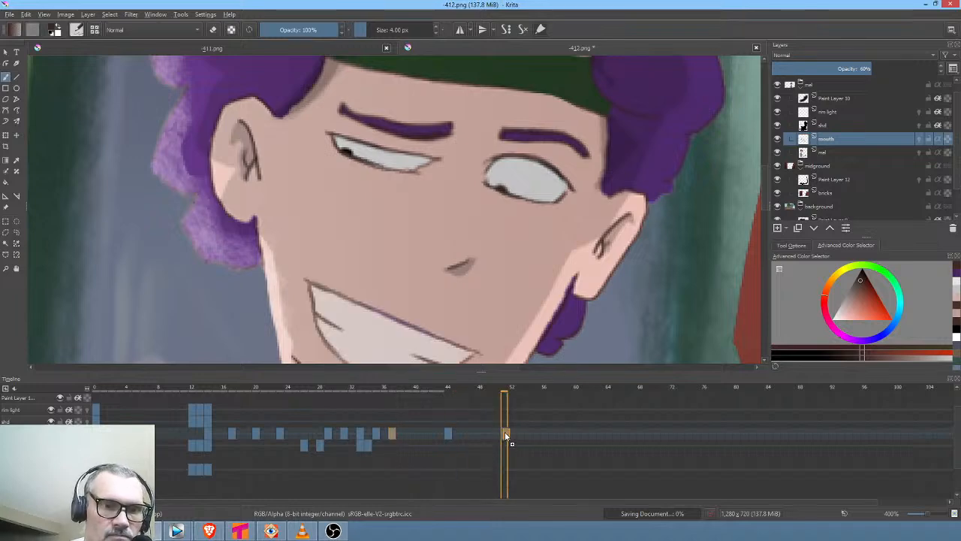
Play the animation from frame 37 to check the smile's timing and stop at frame 51 on the mouth layer
left_click(392, 434)
scroll(574, 227, "down", 2)
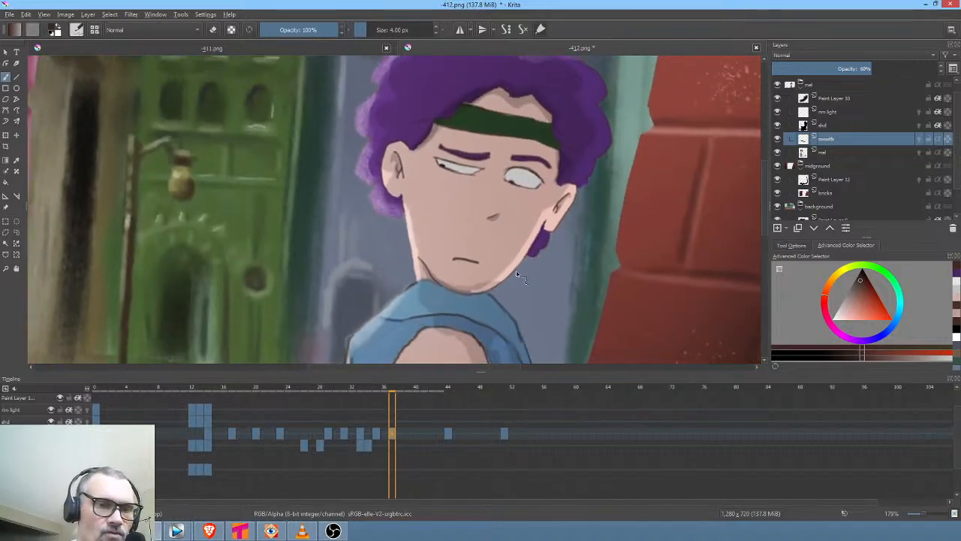
key("space")
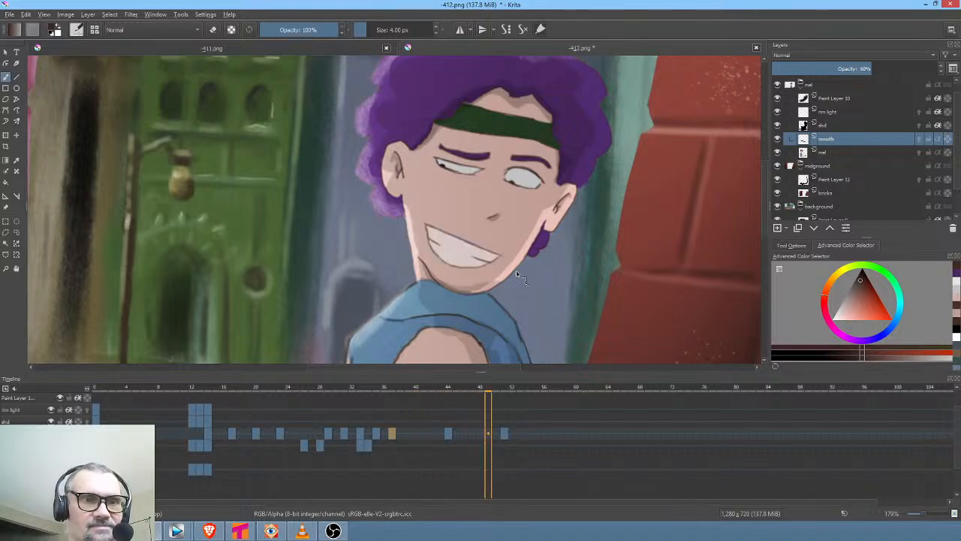
left_click(505, 433)
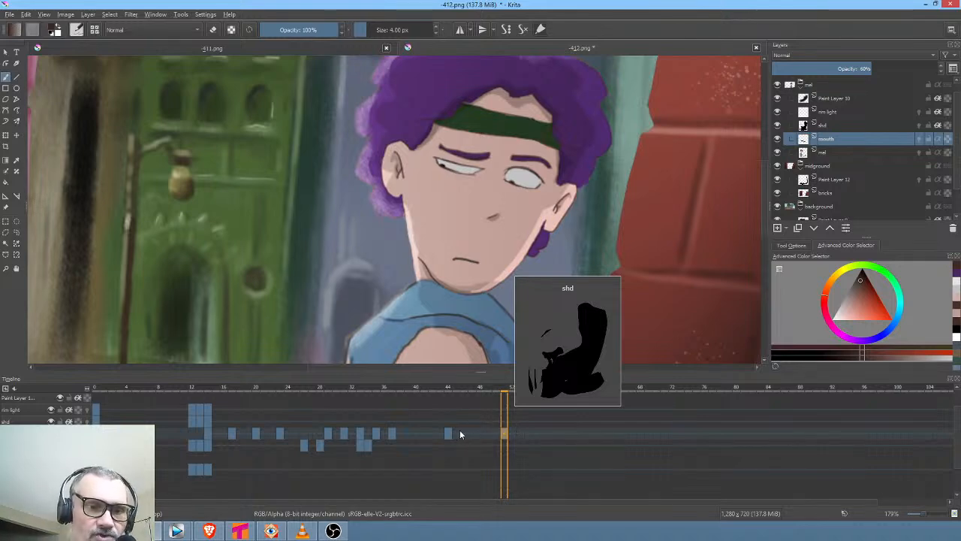
On the mel layer at frame 44, paint a dark brown closed-eyelid arc across each of the character's eyes
left_click(826, 152)
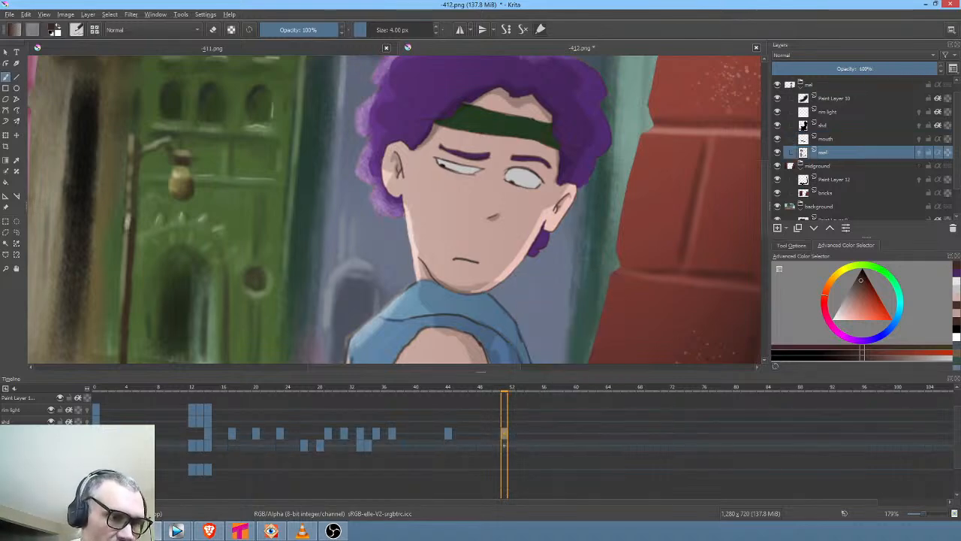
left_click(449, 450)
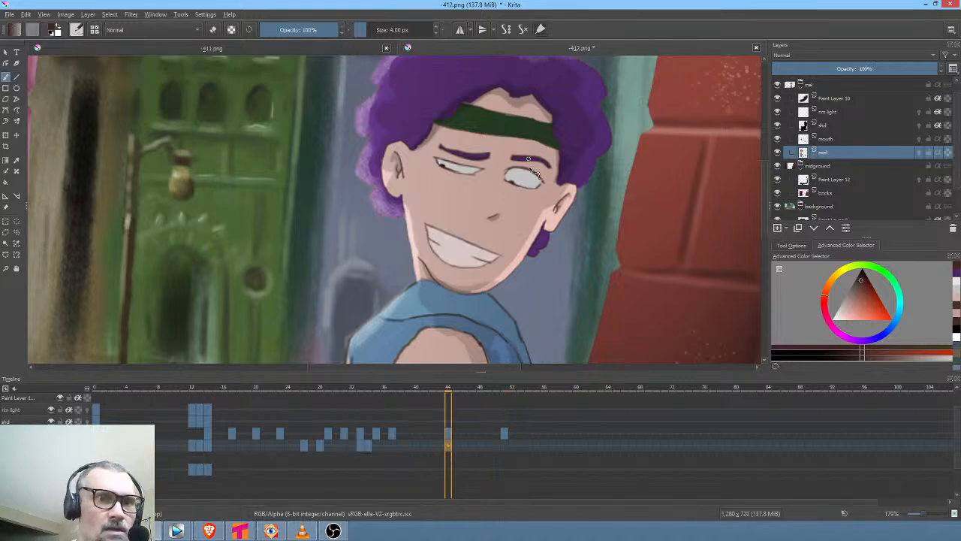
key("ctrl+bracketleft")
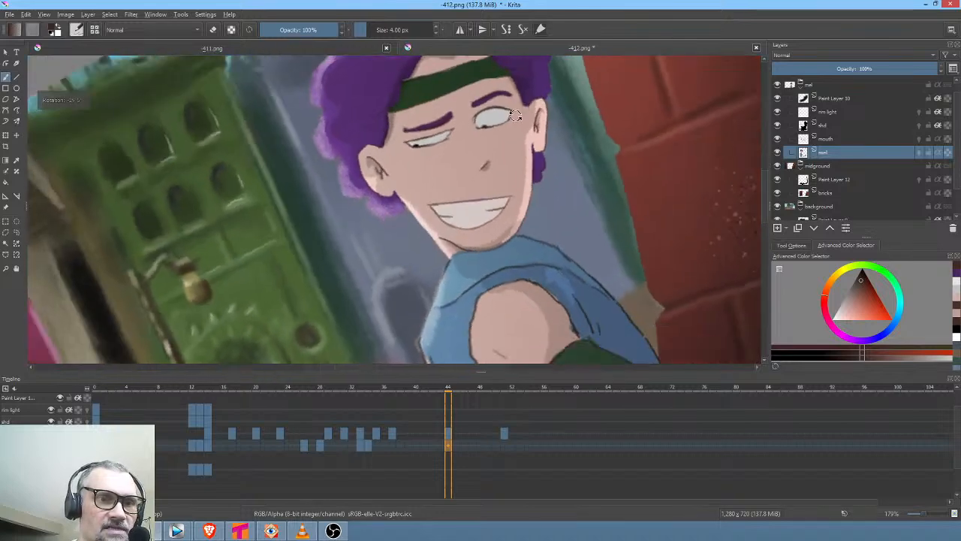
key("ctrl+bracketleft")
left_click_drag(473, 267, 506, 263)
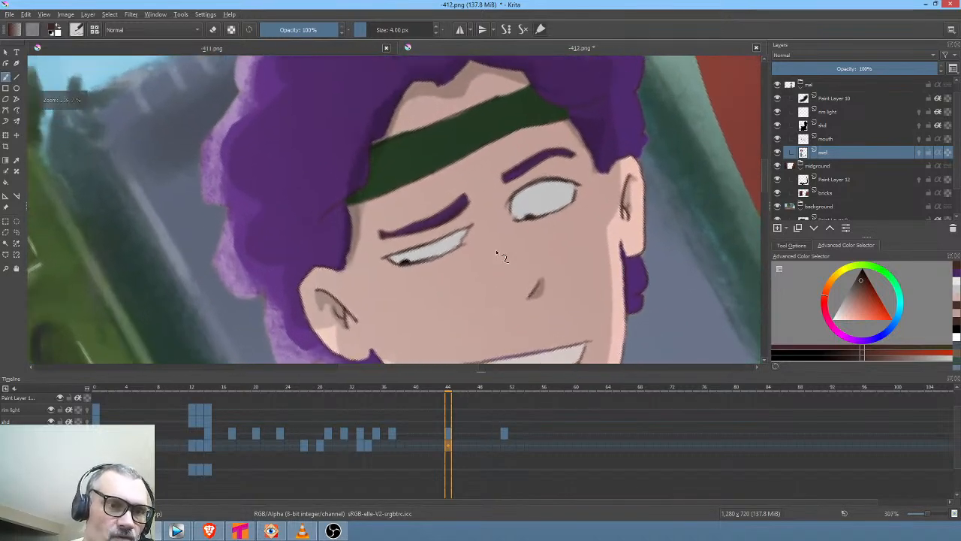
left_click(826, 291)
key("p")
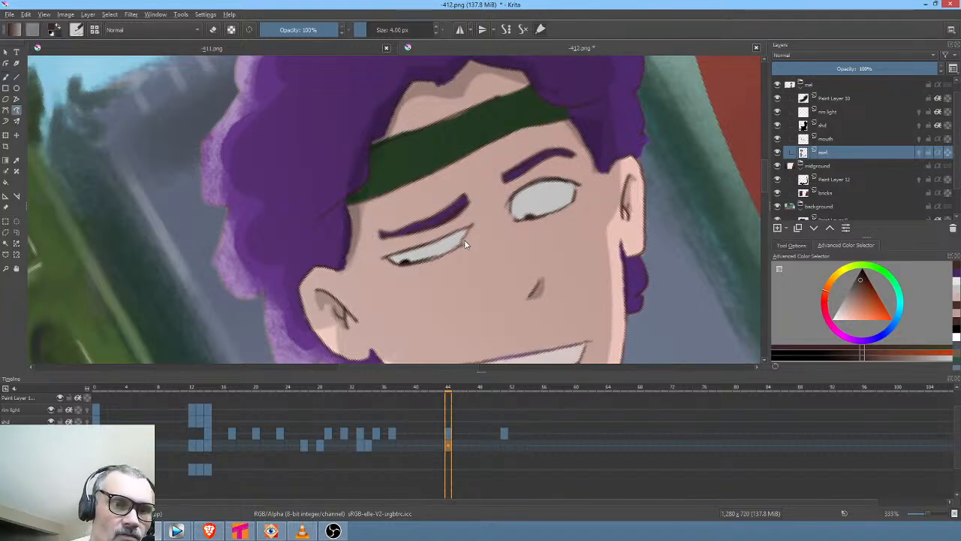
mouse_move(462, 240)
left_mouse_down()
mouse_move(409, 250)
mouse_move(390, 271)
mouse_move(470, 239)
left_mouse_up()
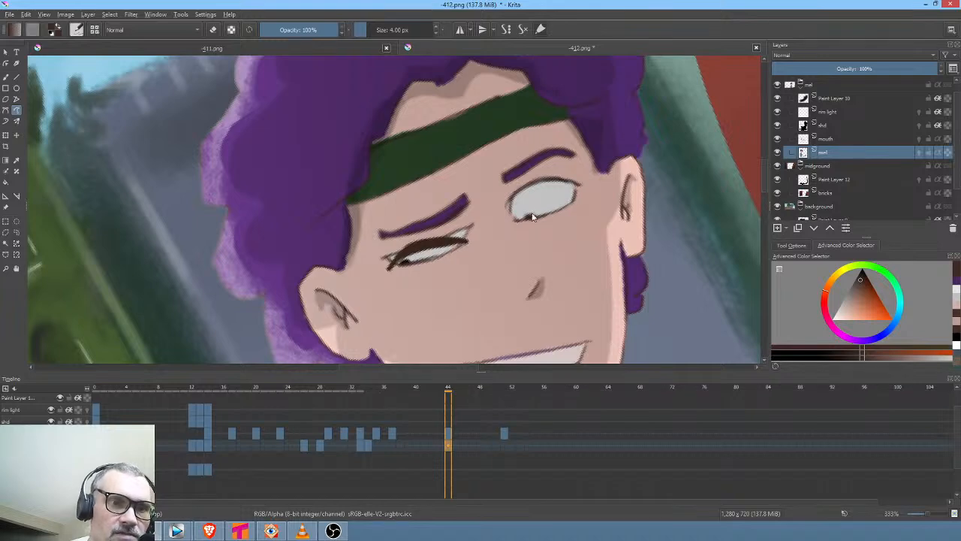
mouse_move(518, 220)
left_mouse_down()
mouse_move(583, 193)
mouse_move(530, 207)
left_mouse_up()
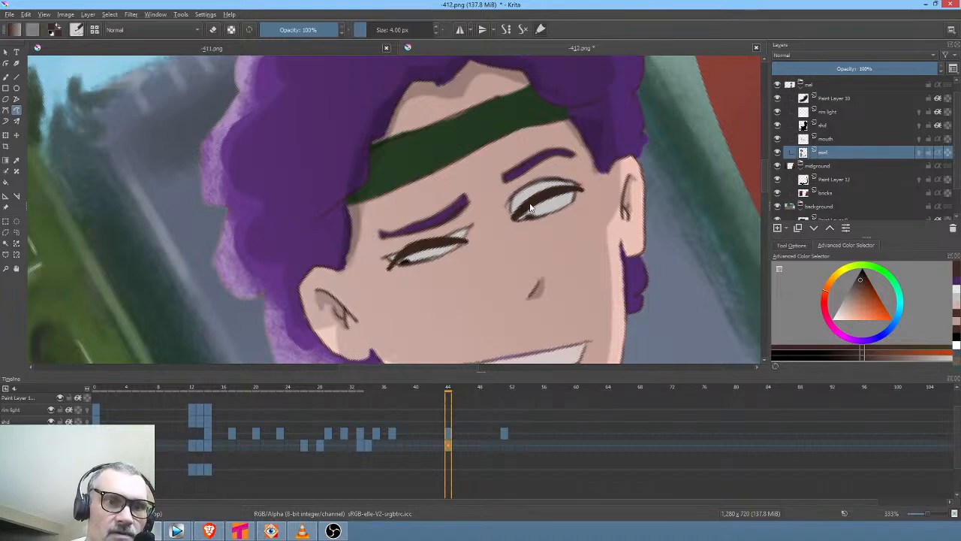
Sample the skin colour from the mel layer and paint over the open eyes and old eye outlines around both eyelid arcs
key("i")
left_click(566, 221, "ctrl")
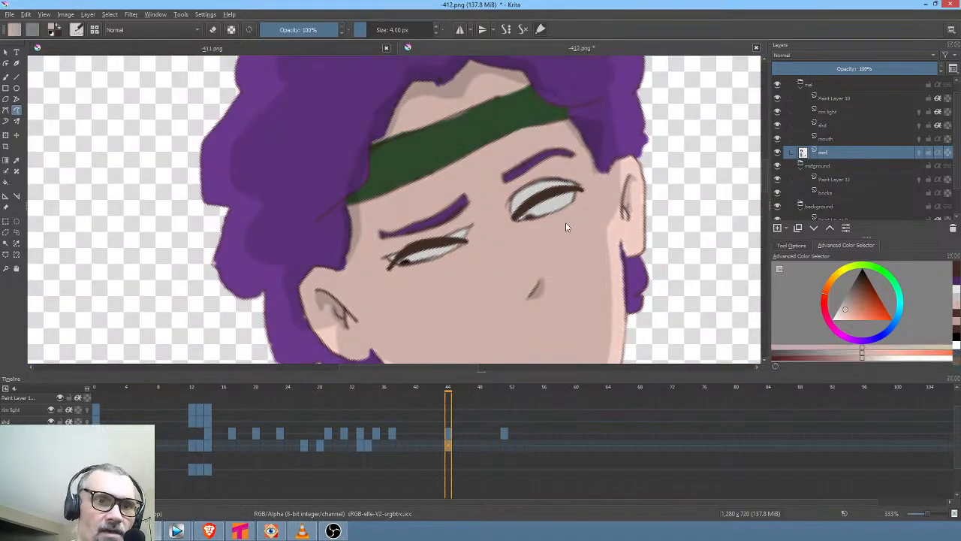
mouse_move(585, 199)
left_mouse_down()
mouse_move(576, 194)
mouse_move(520, 219)
mouse_move(594, 190)
left_mouse_up()
mouse_move(473, 243)
left_mouse_down()
mouse_move(399, 267)
mouse_move(474, 218)
mouse_move(442, 232)
mouse_move(464, 242)
left_mouse_up()
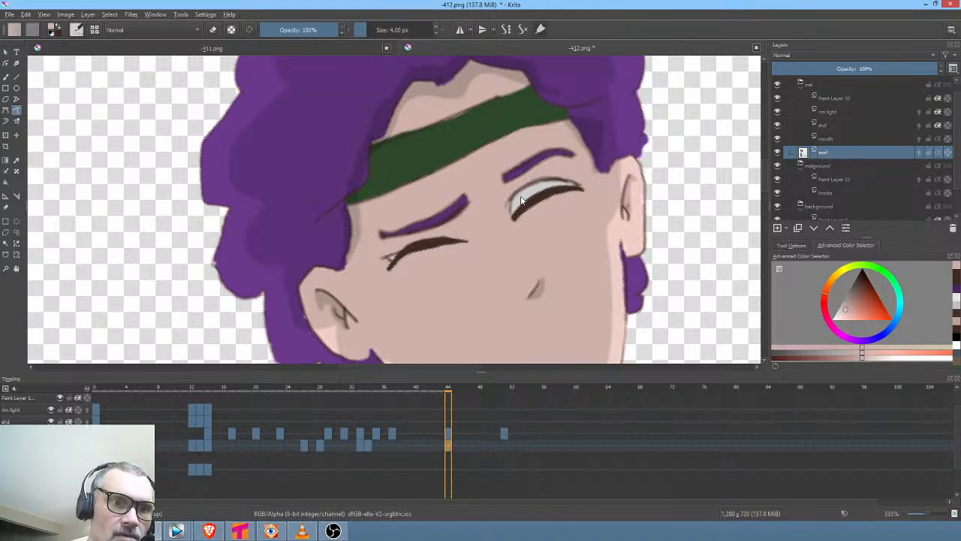
mouse_move(528, 194)
left_mouse_down()
mouse_move(504, 205)
mouse_move(507, 217)
mouse_move(534, 193)
mouse_move(584, 180)
mouse_move(539, 179)
left_mouse_up()
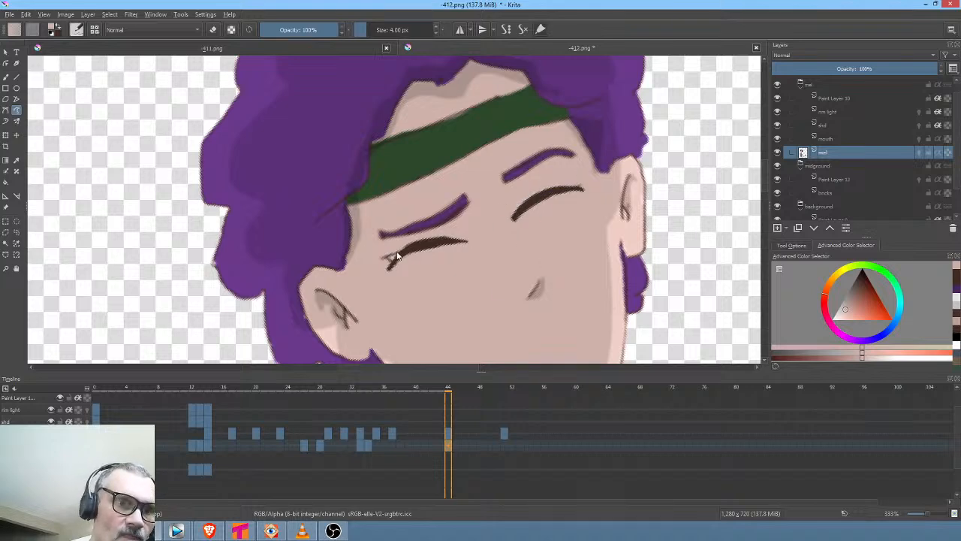
mouse_move(416, 242)
left_mouse_down()
mouse_move(390, 266)
mouse_move(378, 260)
mouse_move(409, 242)
left_mouse_up()
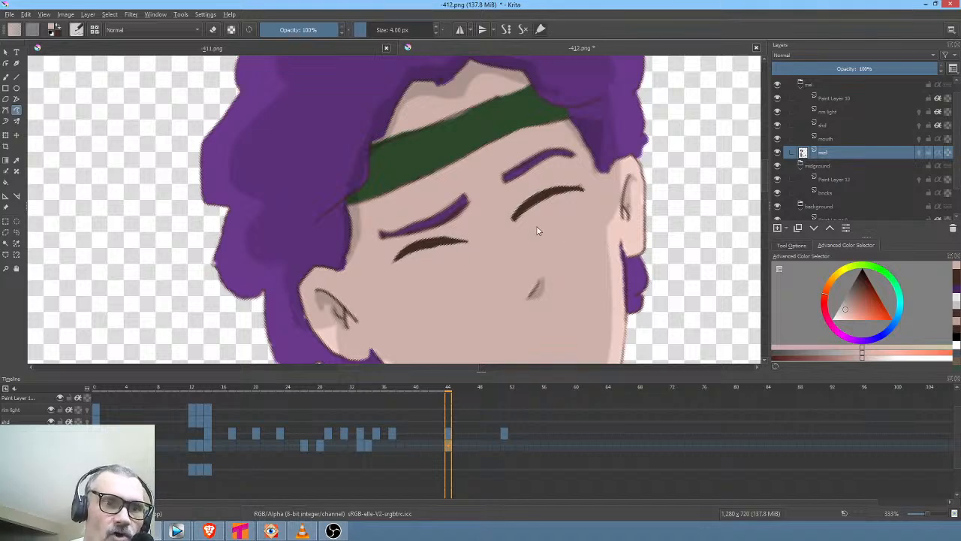
Sample the eyebrow purple and paint a raised, arched brow above each of the old eyebrows on the mel layer
left_click_drag(537, 231, 607, 234)
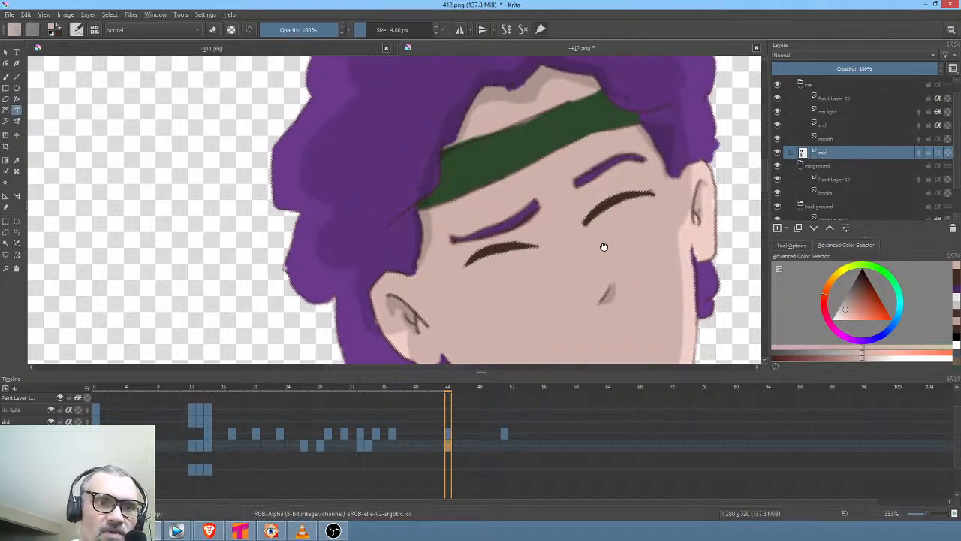
left_click(524, 213, "ctrl")
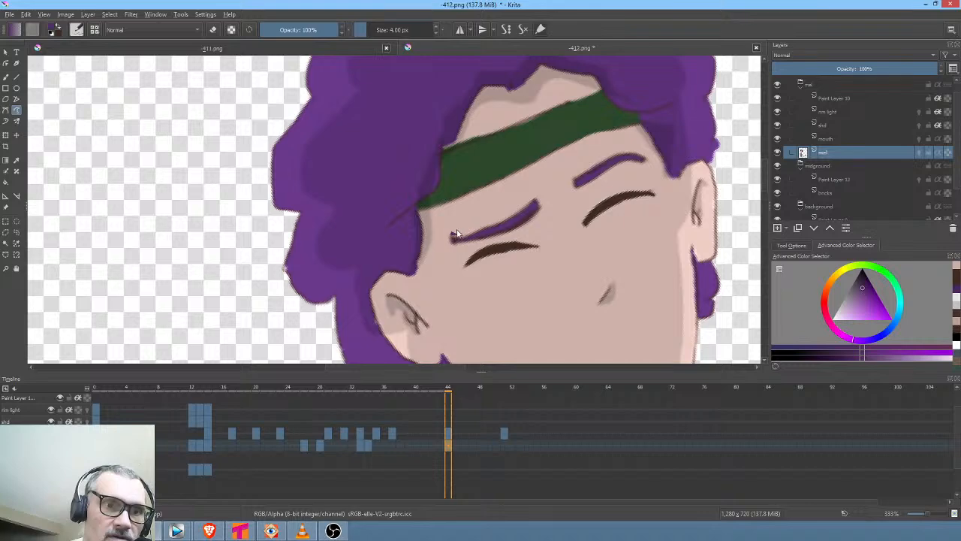
mouse_move(456, 233)
left_mouse_down()
mouse_move(488, 203)
mouse_move(530, 198)
mouse_move(466, 226)
left_mouse_up()
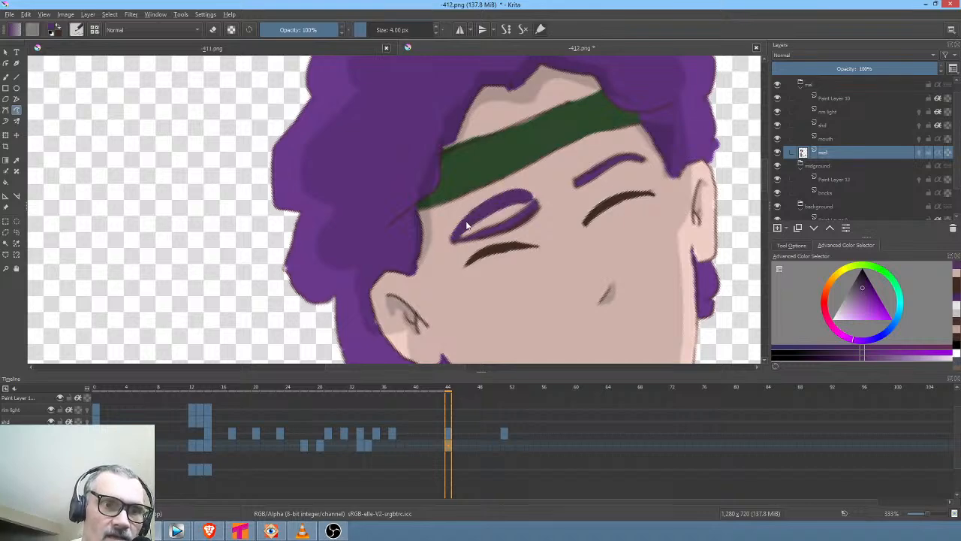
mouse_move(646, 163)
left_mouse_down()
mouse_move(594, 161)
mouse_move(577, 175)
mouse_move(631, 161)
mouse_move(644, 168)
left_mouse_up()
Paint over the old eyebrows below the raised brows on the mel layer with sampled skin colour, and sample the eyebrow purple again
left_click(554, 199, "ctrl")
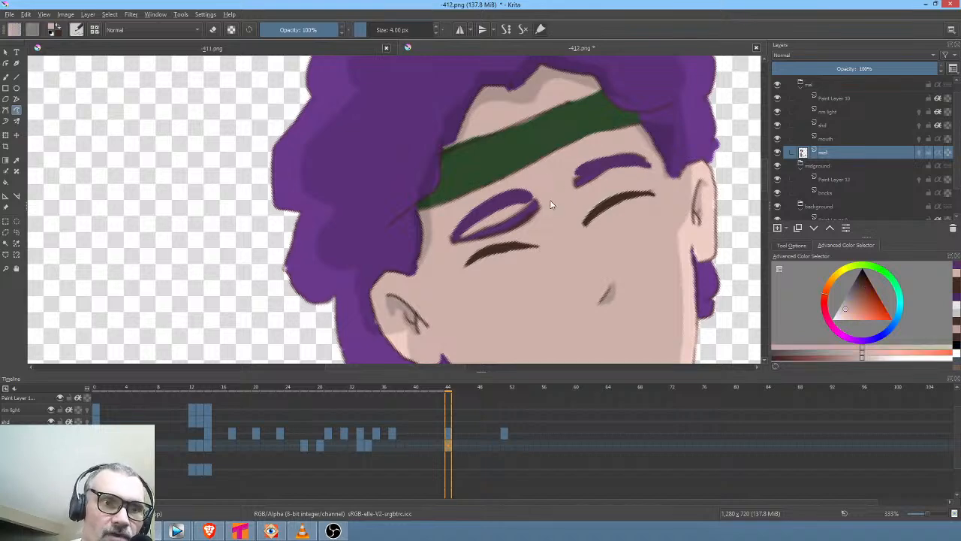
mouse_move(528, 211)
left_mouse_down()
mouse_move(458, 243)
mouse_move(535, 232)
left_mouse_up()
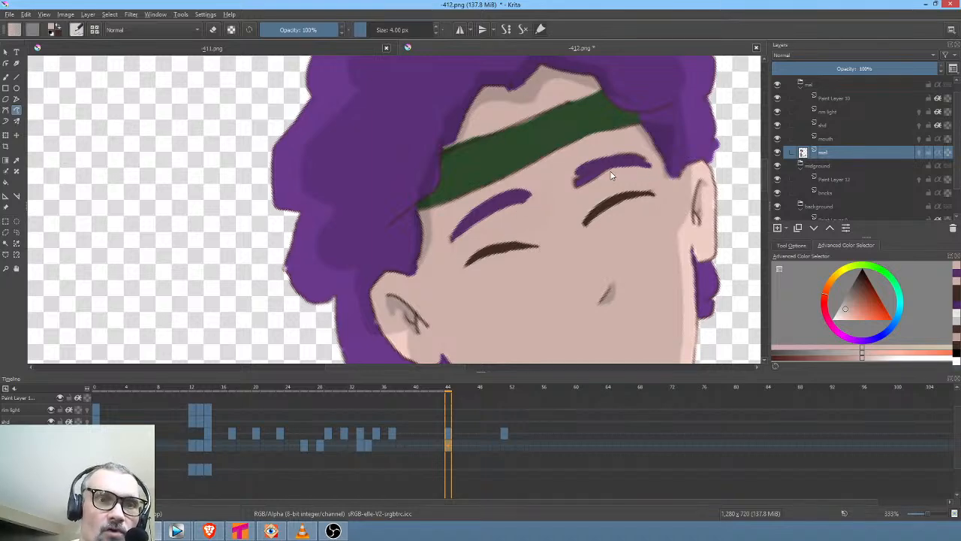
mouse_move(611, 176)
left_mouse_down()
mouse_move(572, 189)
mouse_move(615, 177)
left_mouse_up()
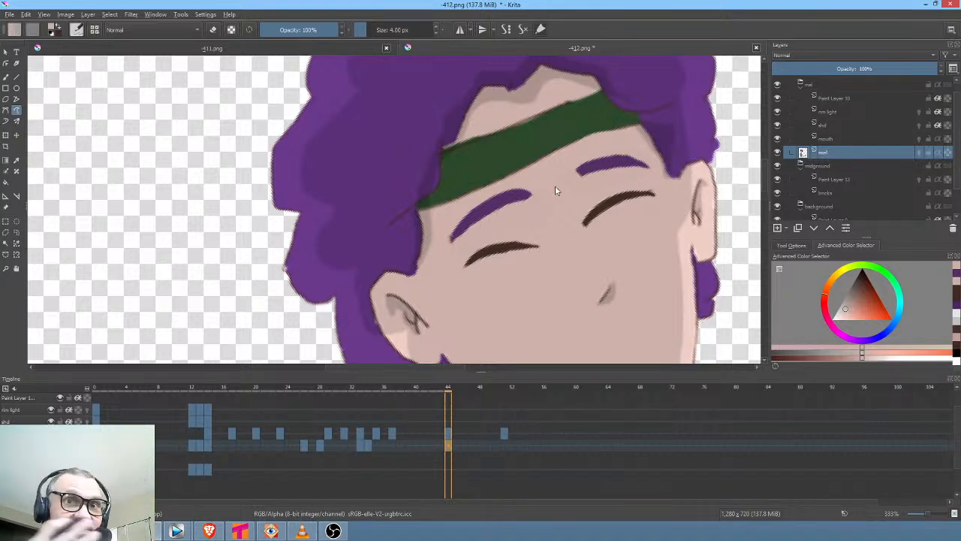
key("minus")
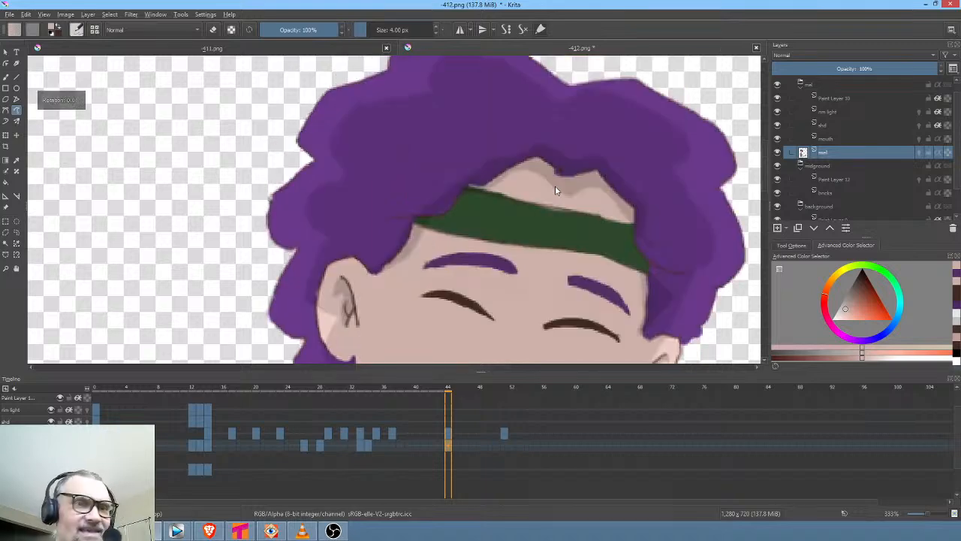
key("minus")
left_click_drag(598, 225, 558, 162)
key("m")
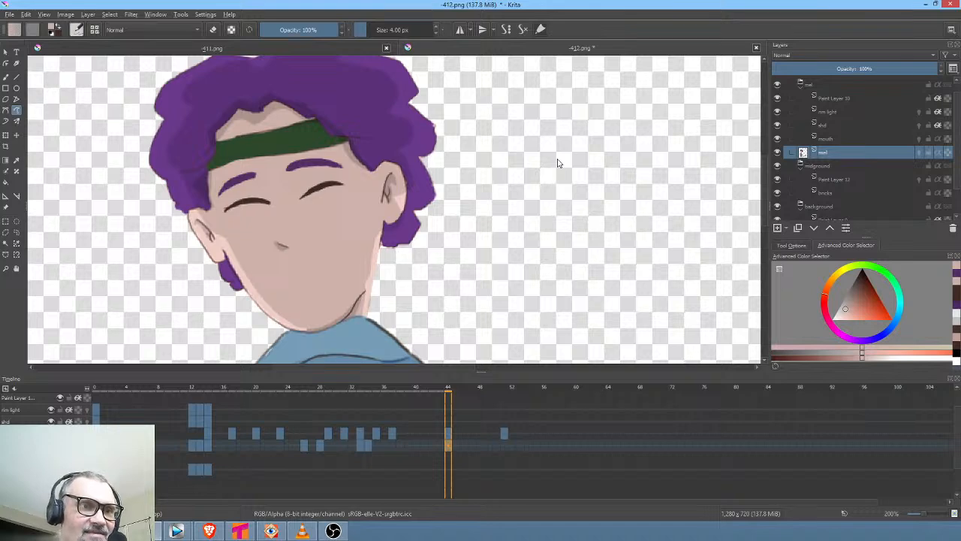
left_click(253, 176, "ctrl")
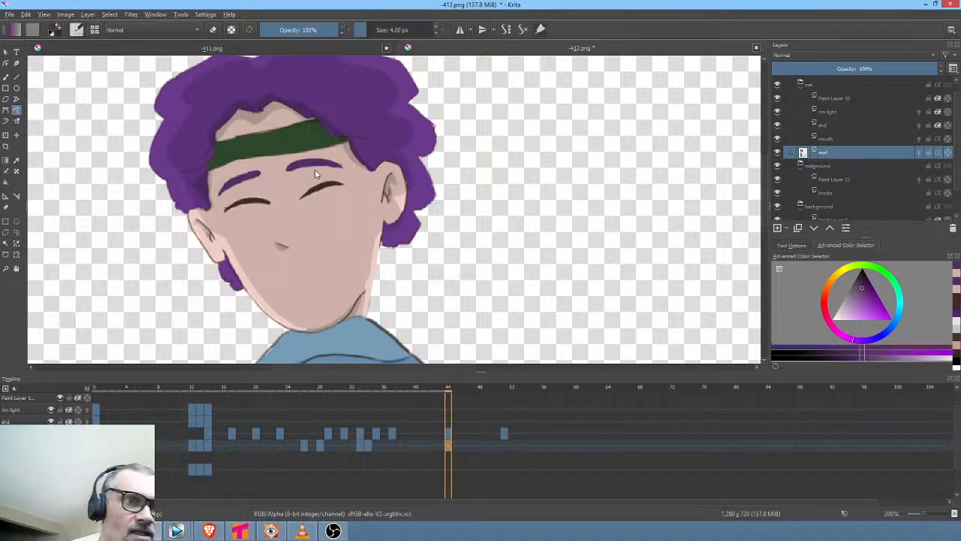
Save scene 412 as a PNG with the alpha channel stored, together with a Krita file copy
key("ctrl+s")
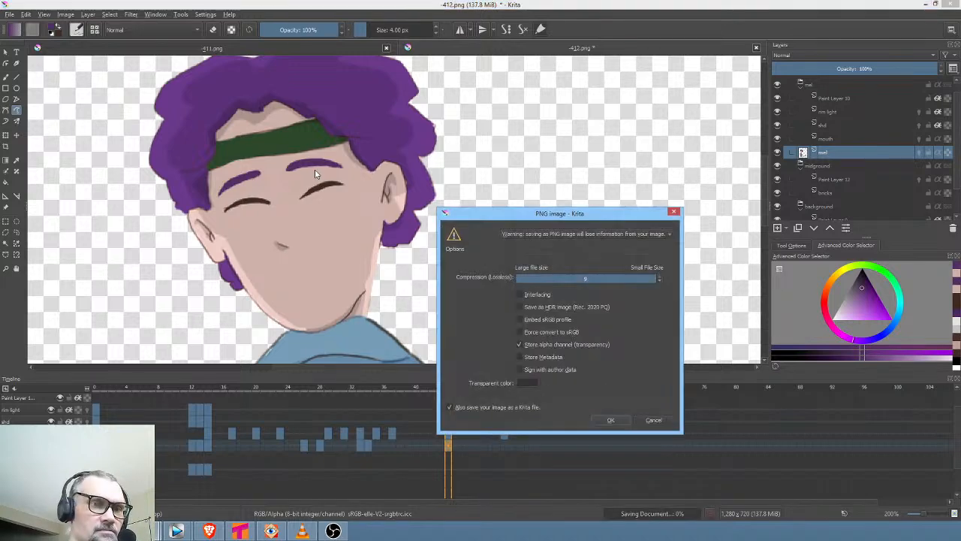
left_click(614, 420)
key("m")
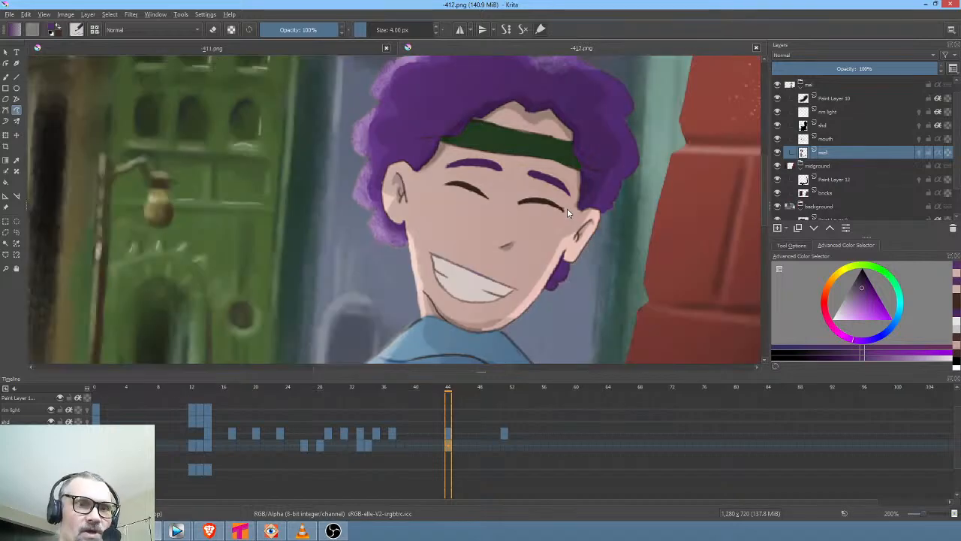
key("2")
key("1")
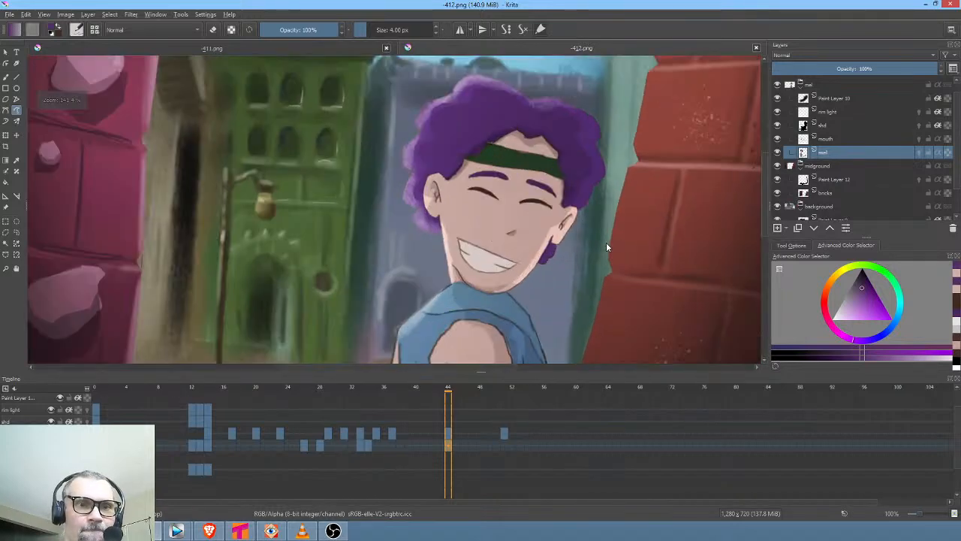
key("2")
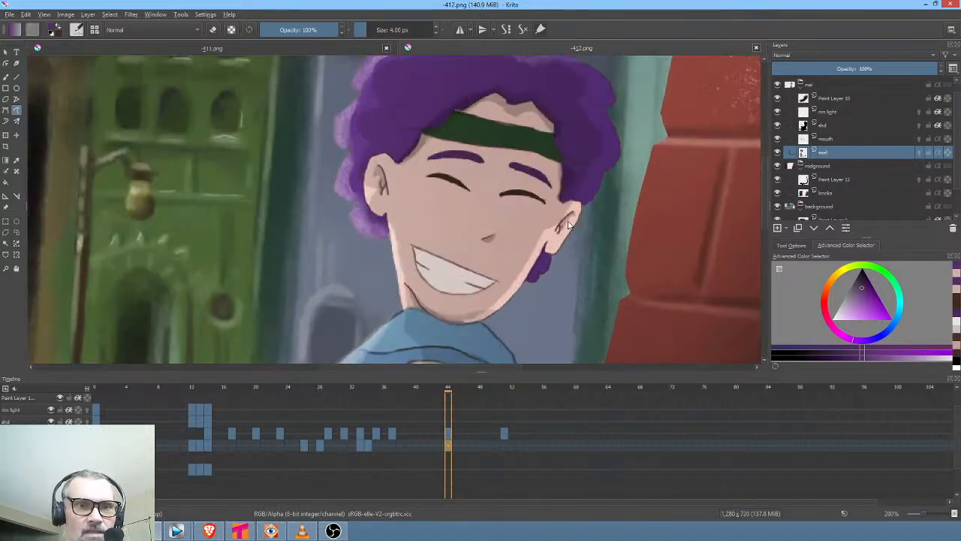
Lasso the area around both closed eyes on the mel layer, Liquify its outer edges slightly inward, and clear the selection
key("m")
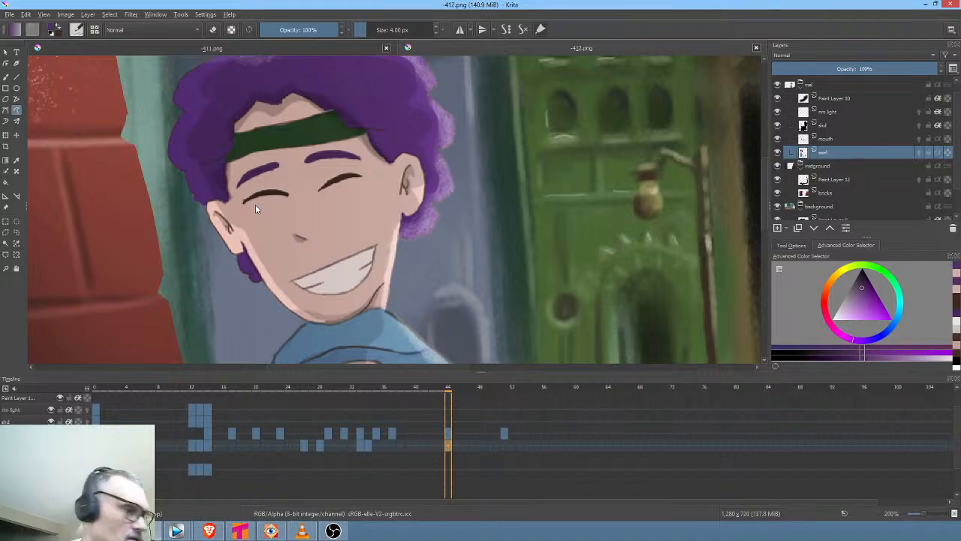
key("l")
mouse_move(370, 170)
left_mouse_down()
mouse_move(249, 187)
mouse_move(236, 216)
mouse_move(305, 216)
mouse_move(375, 179)
left_mouse_up()
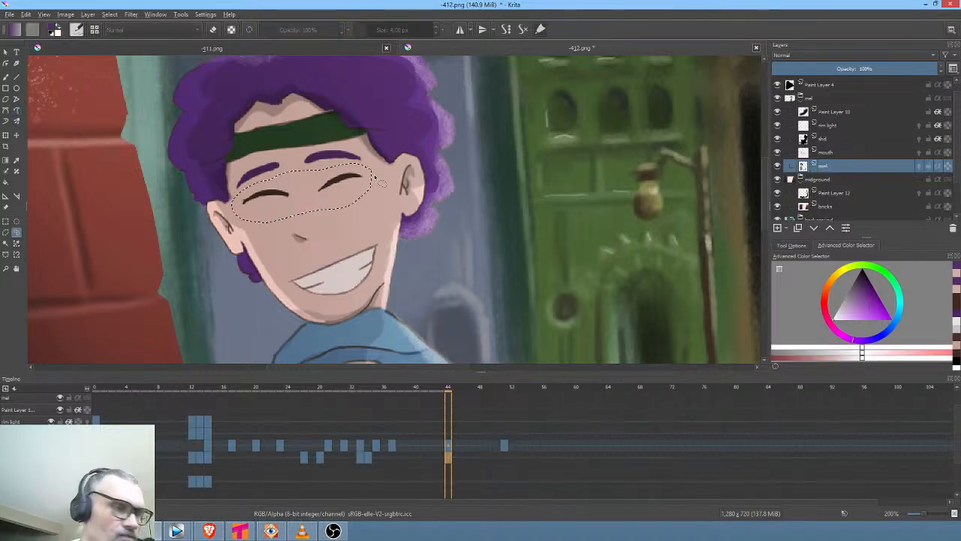
key("ctrl+t")
right_click(371, 237)
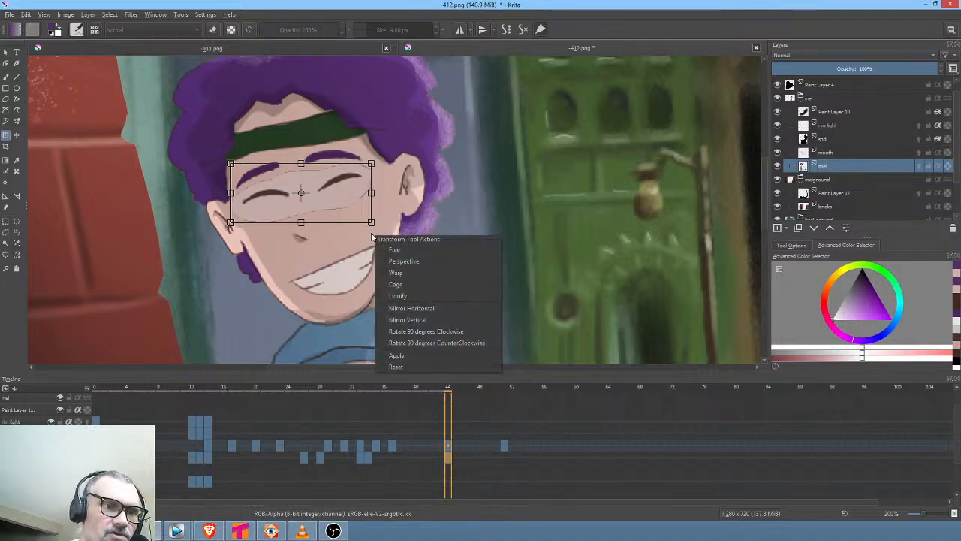
left_click(419, 297)
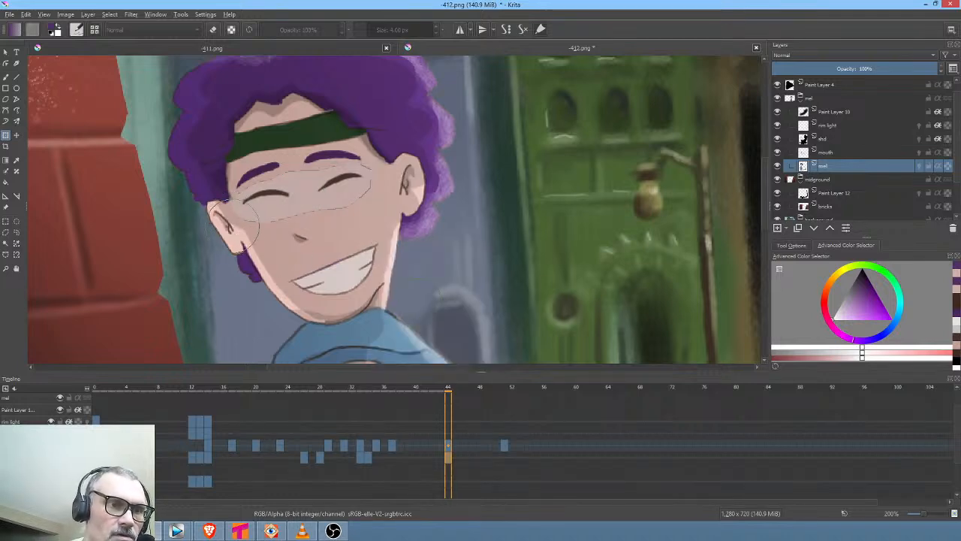
left_click_drag(233, 226, 253, 226)
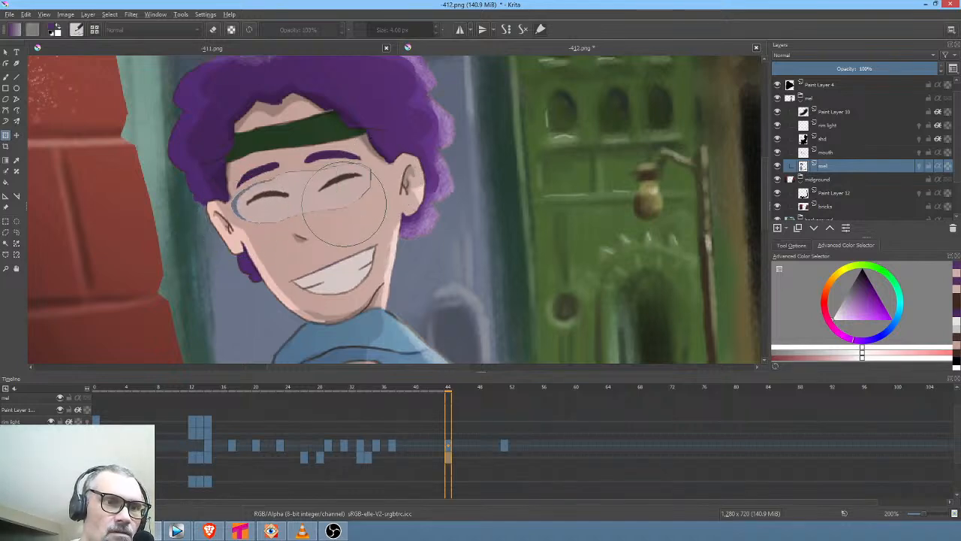
left_click(450, 393)
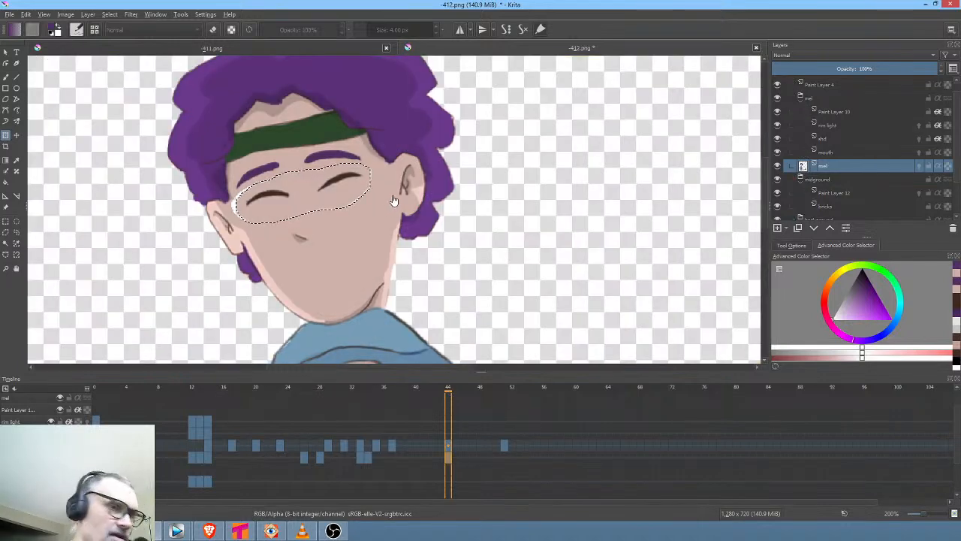
key("ctrl+shift+a")
Sample the skin colour and paint over the white gaps left around both closed eyes
key("p")
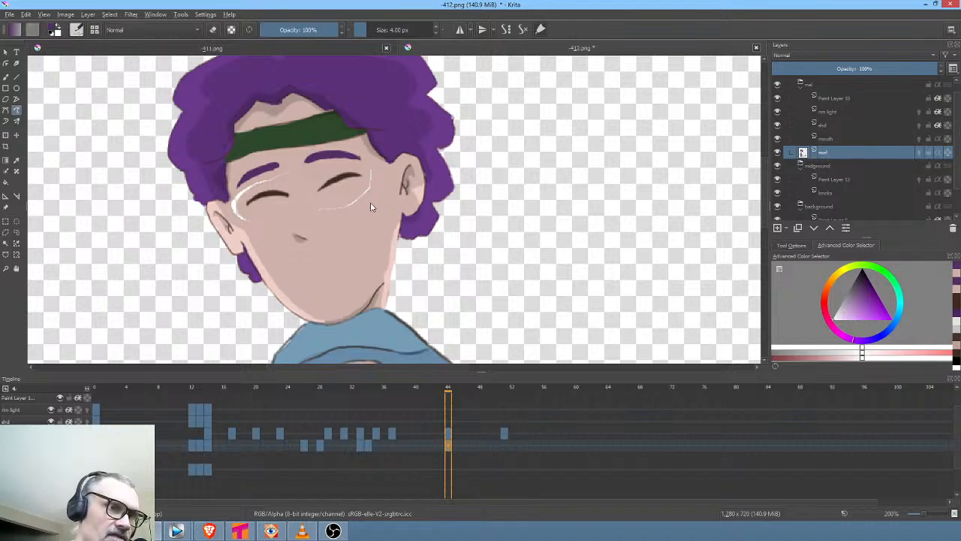
left_click(367, 214, "ctrl")
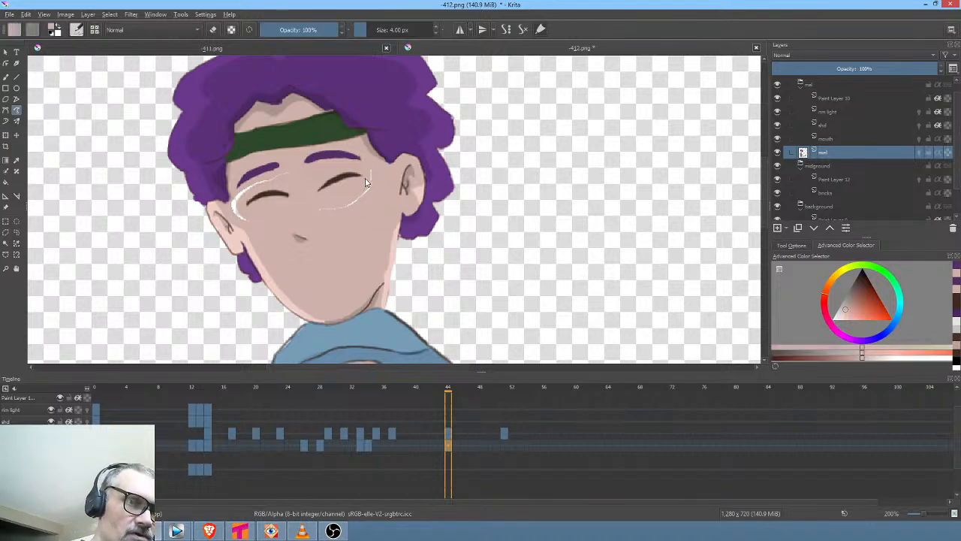
mouse_move(366, 179)
left_mouse_down()
mouse_move(318, 202)
mouse_move(377, 171)
left_mouse_up()
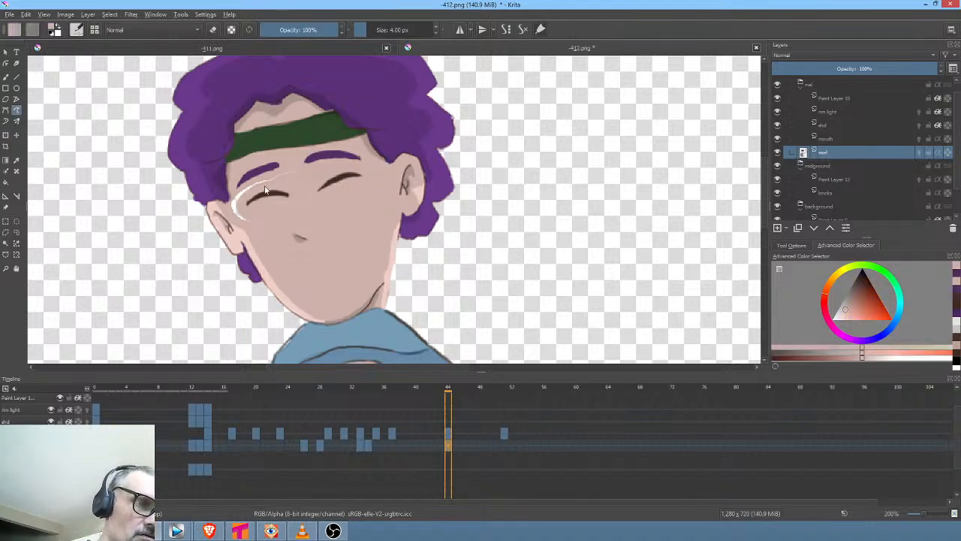
mouse_move(230, 209)
left_mouse_down()
mouse_move(251, 189)
mouse_move(324, 161)
left_mouse_up()
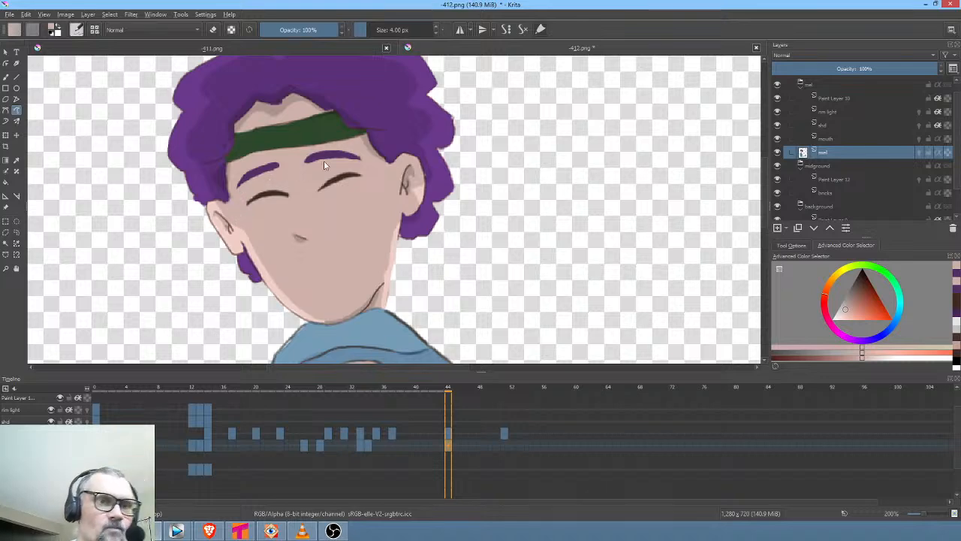
Scrub the timeline from frame 44 to frame 51 and view the character's smile in the whole scene
key("5")
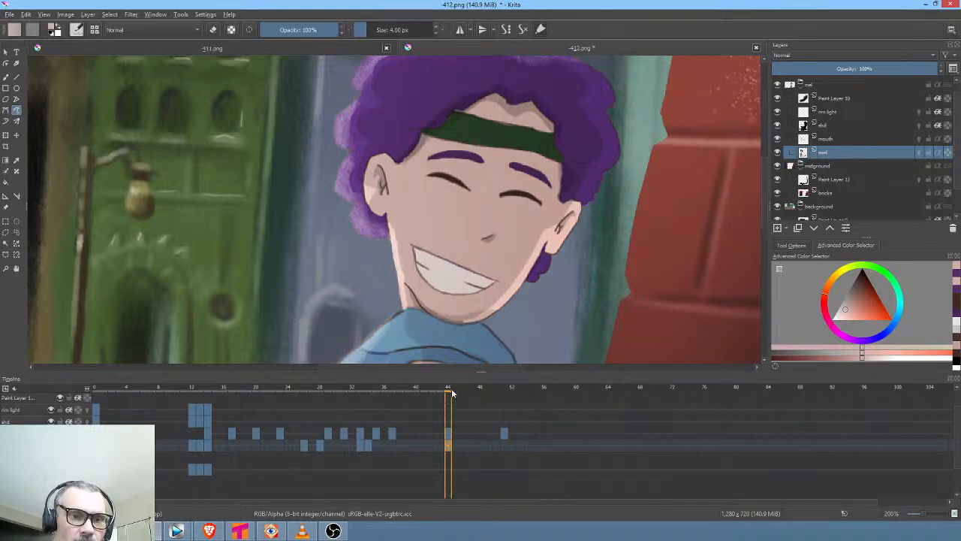
left_click_drag(455, 390, 506, 389)
scroll(508, 338, "down", 5)
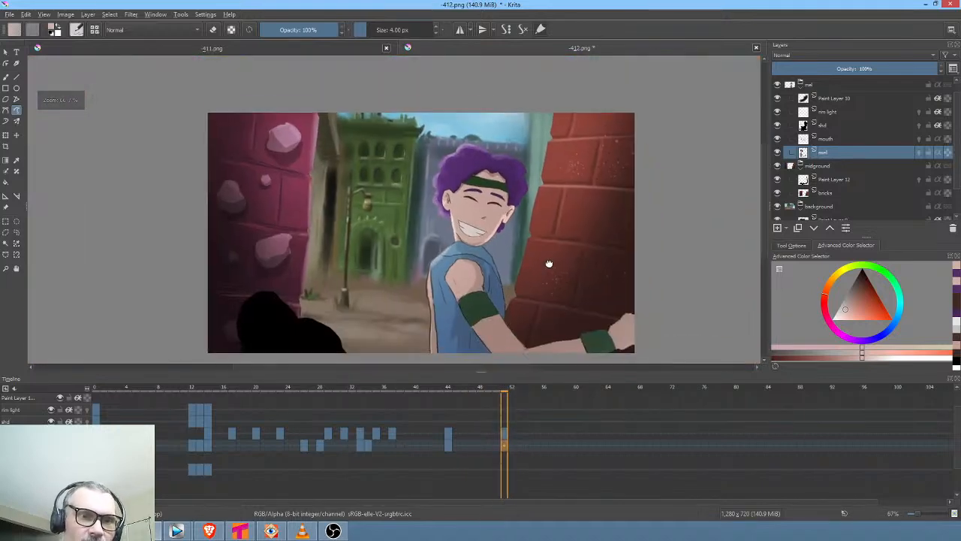
left_click_drag(549, 263, 547, 246)
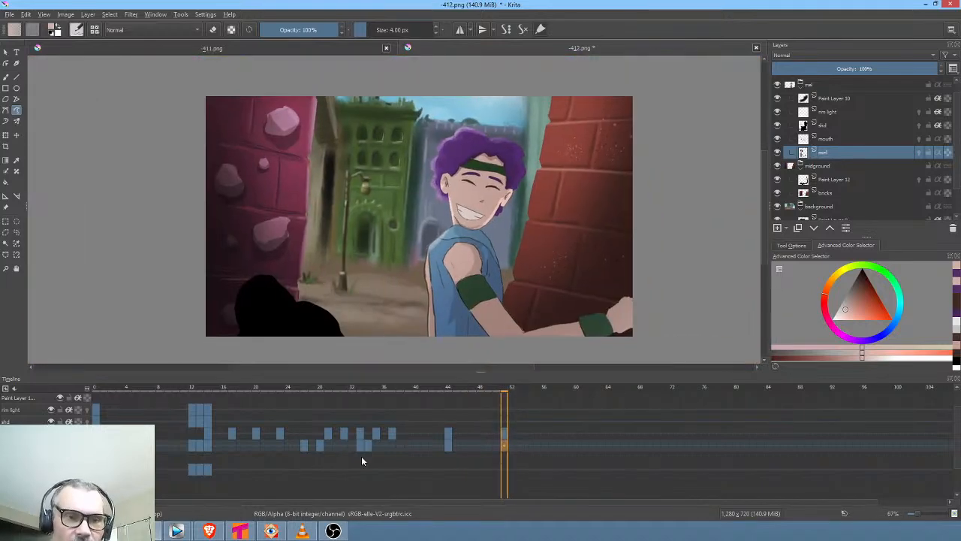
Switch to Tahoma2D and open the recent scene 411.tnz, discarding the unsaved changes to scene 410 and its palette
left_click(237, 532)
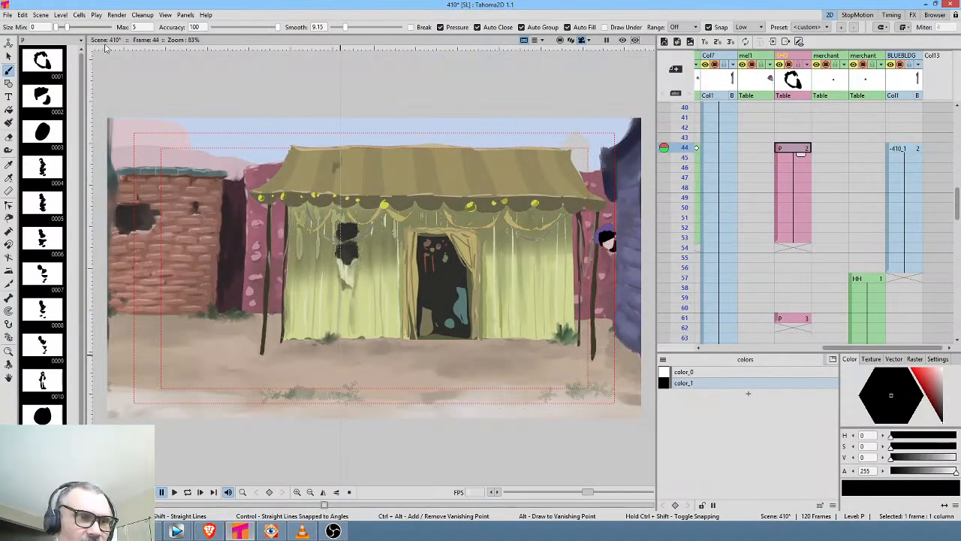
left_click(7, 15)
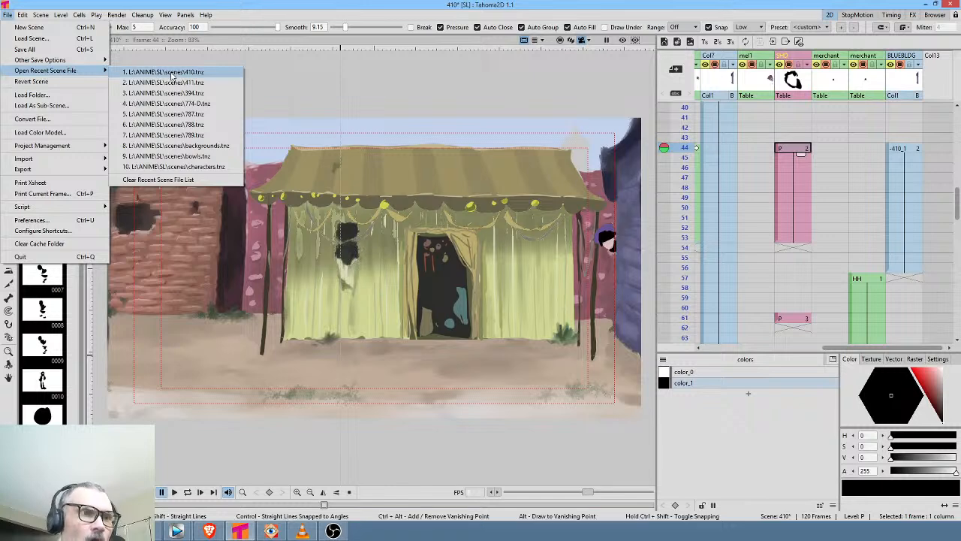
left_click(189, 86)
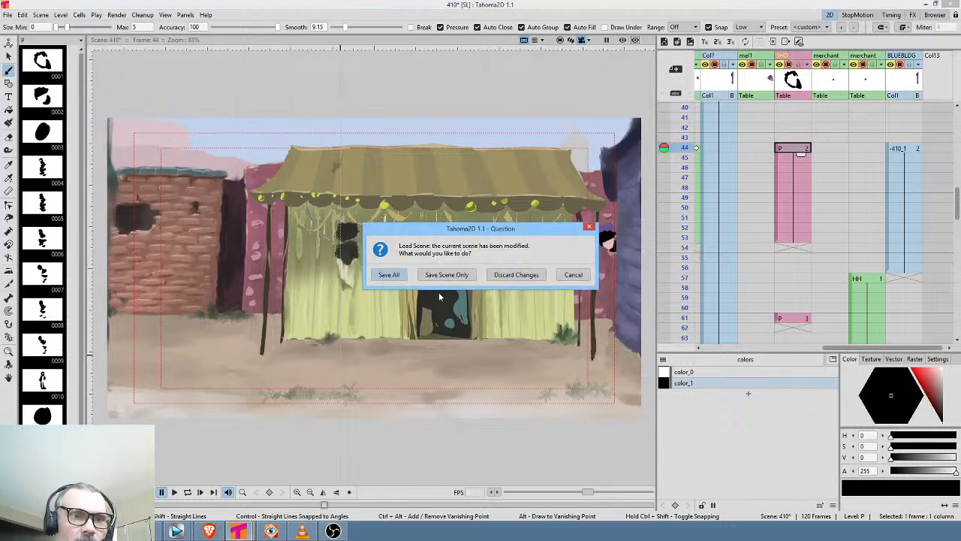
left_click(507, 276)
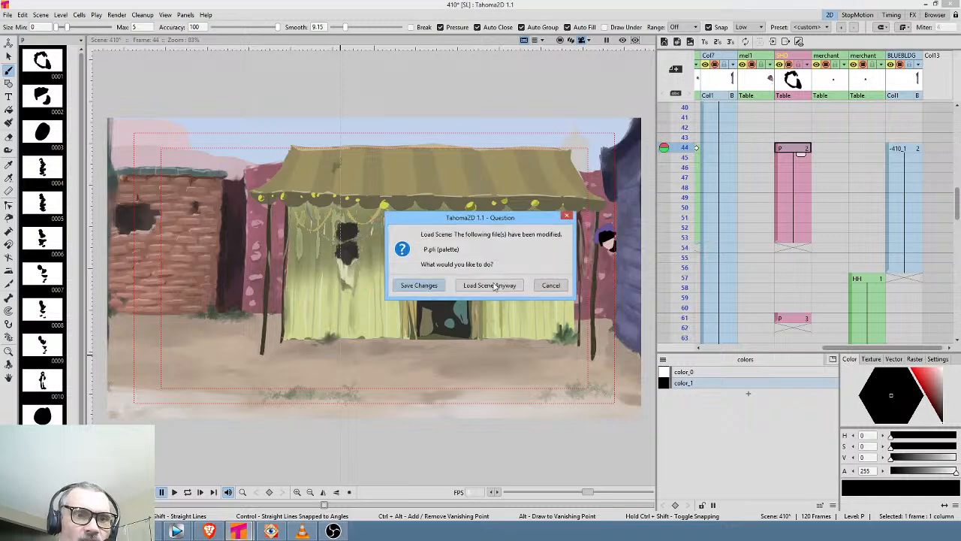
left_click(492, 286)
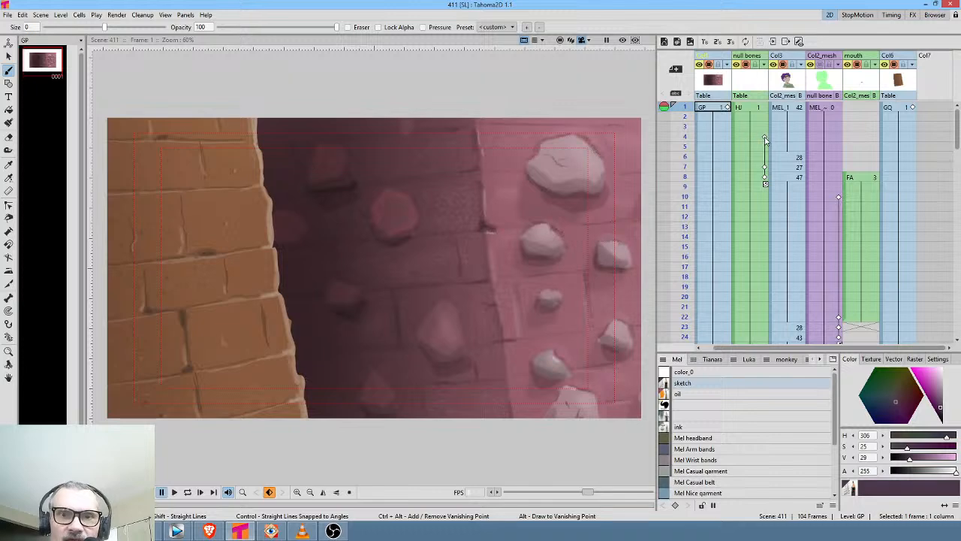
Step through scene 411 from frame 4 to frame 10 to examine the spacing of the character's head movement and expression drawings
left_click(766, 141)
left_click(765, 168)
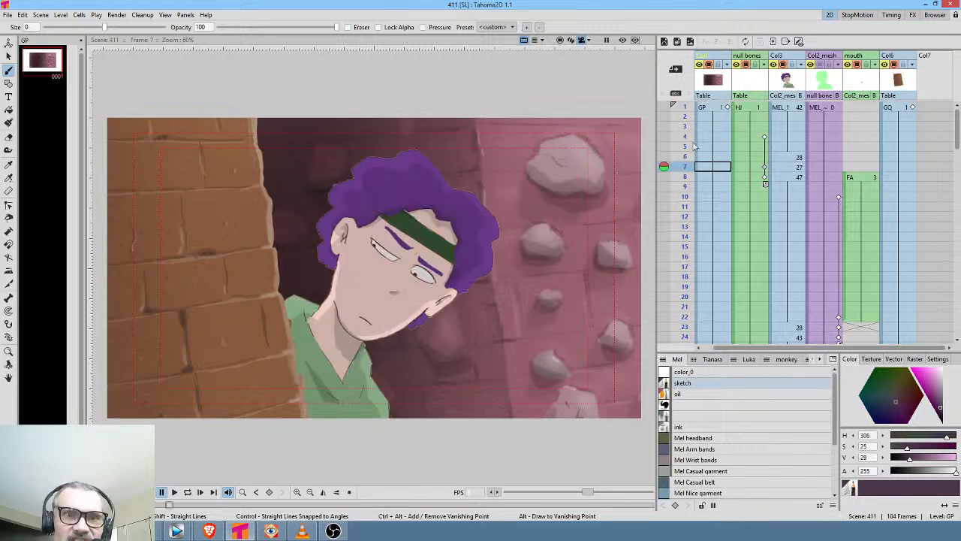
left_click_drag(666, 138, 682, 181)
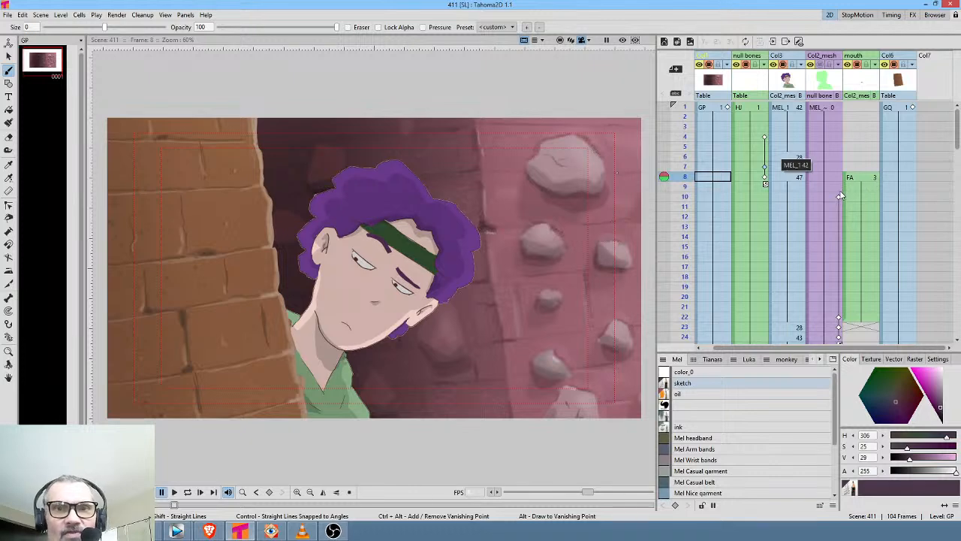
key("Down")
key("Down")
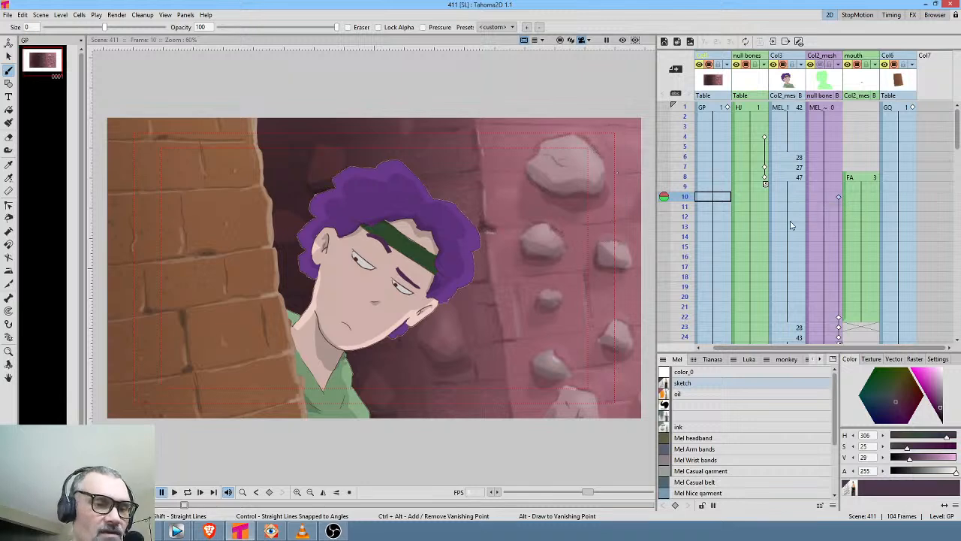
Switch to Krita, review the sequence and copy the mel layer's frame 34 keyframe to frame 51
key("alt+Tab")
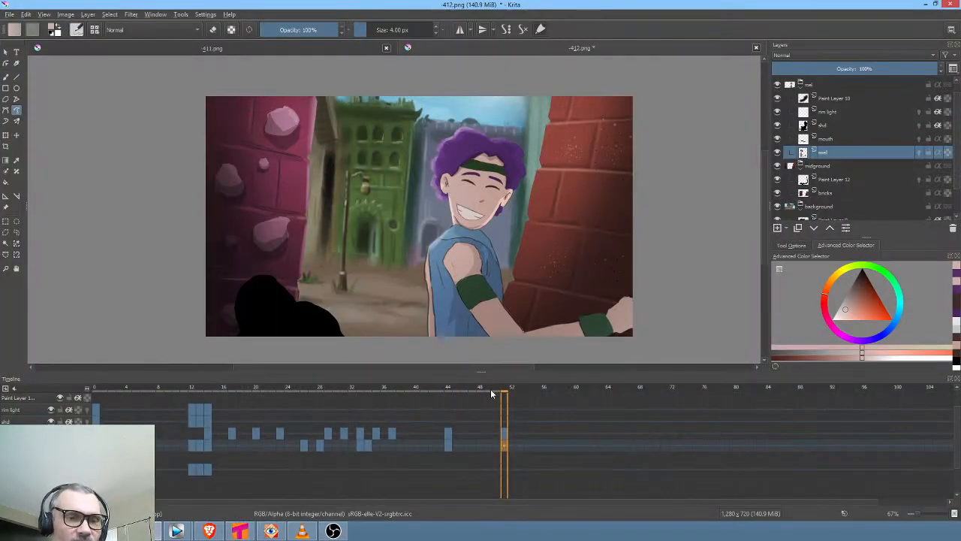
key("space")
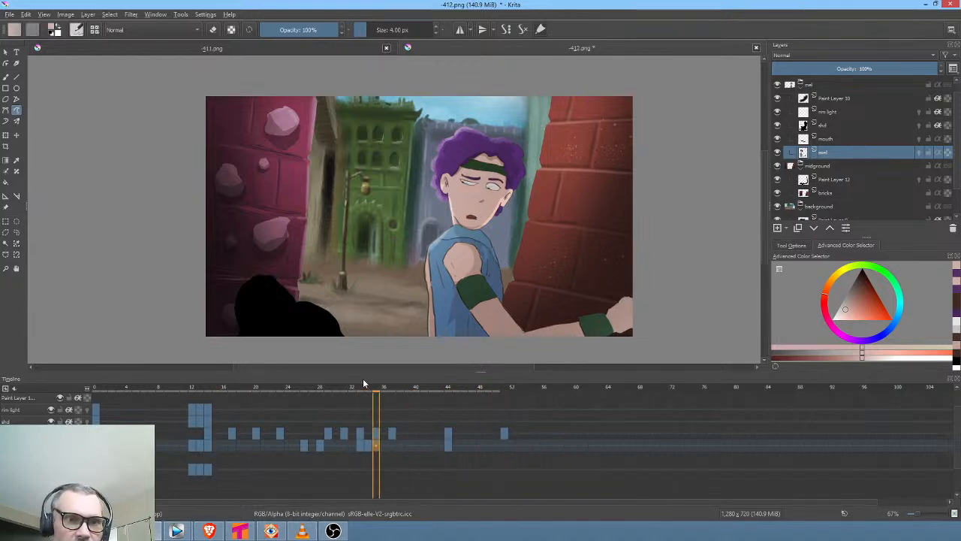
left_click_drag(540, 408, 345, 411)
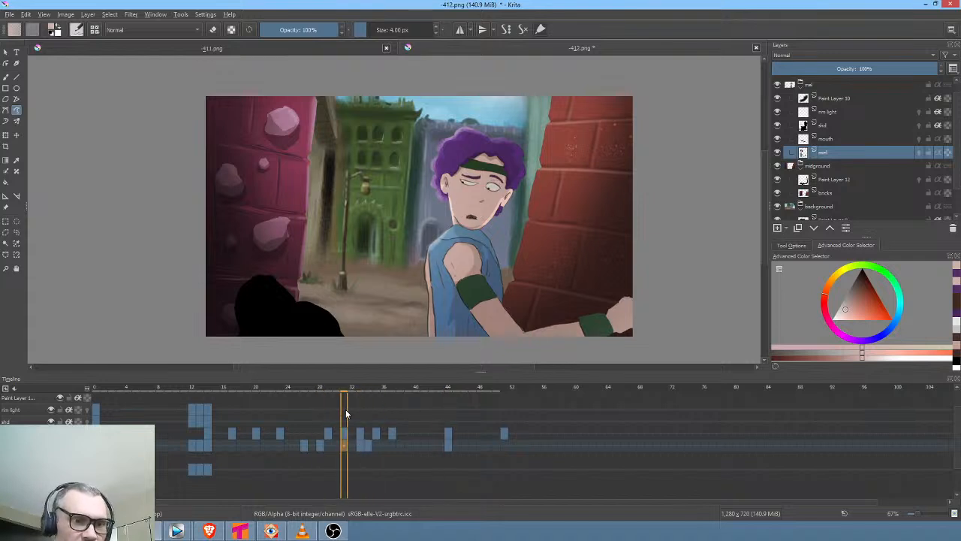
left_click(367, 444)
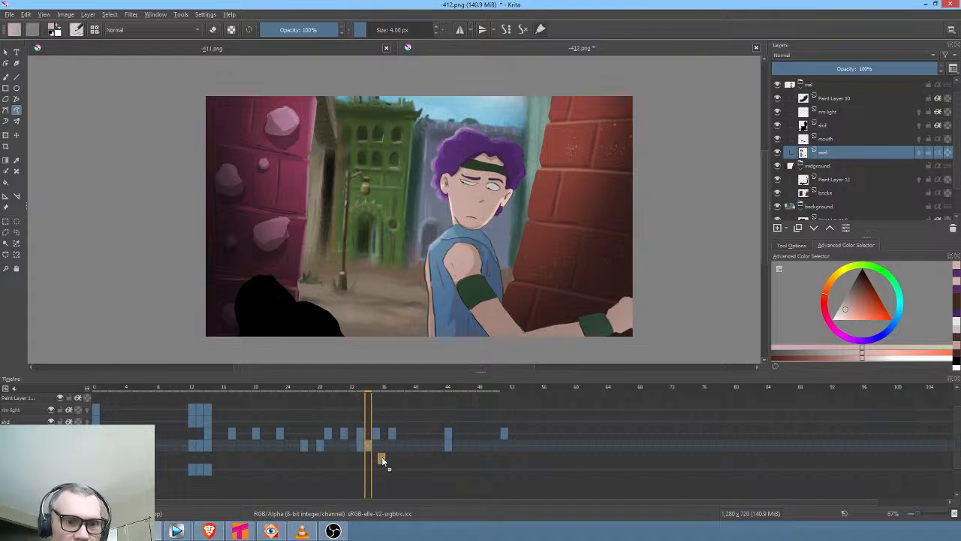
left_click_drag(382, 459, 503, 443)
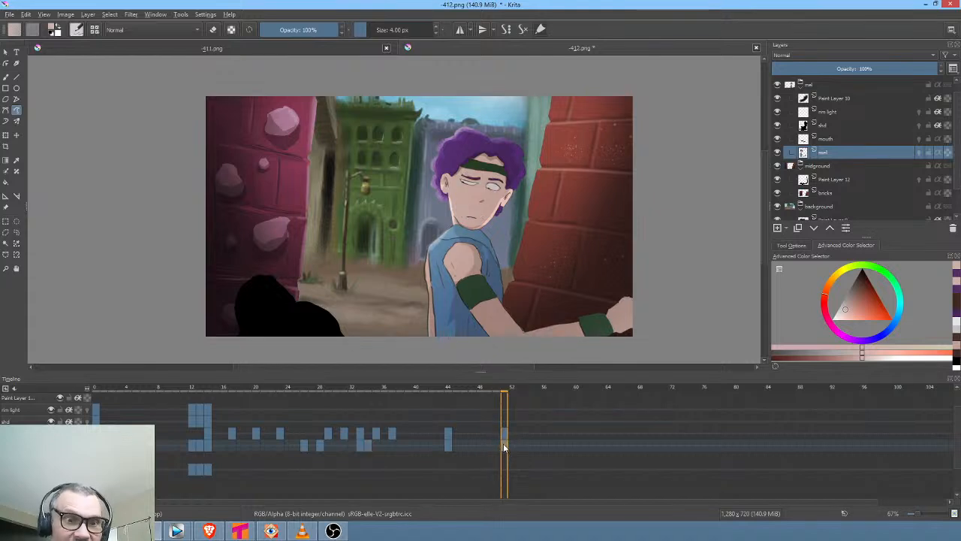
left_click_drag(437, 387, 531, 401)
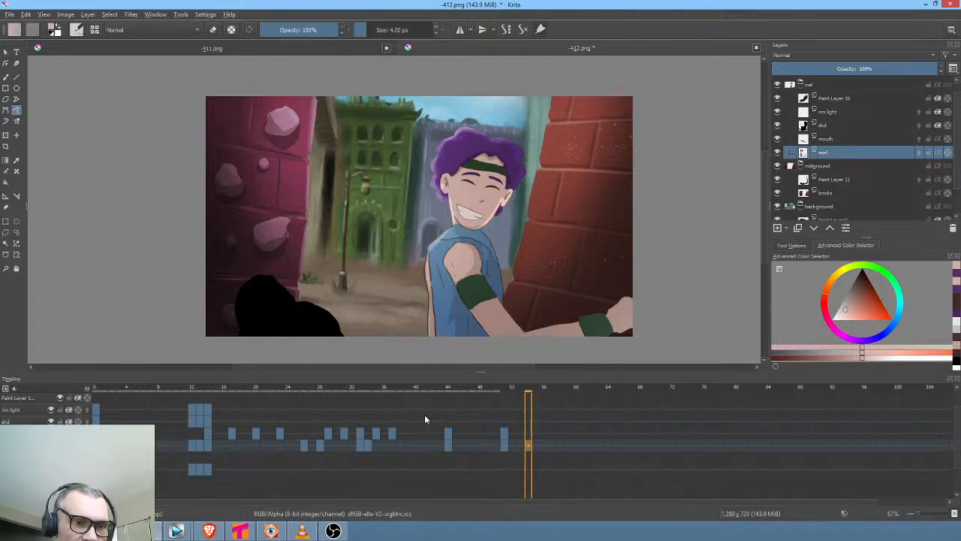
Copy the mel layer's keyframe from frame 13 to frame 52 and the one from frame 12 to frame 53
left_click(209, 445)
left_click(199, 447)
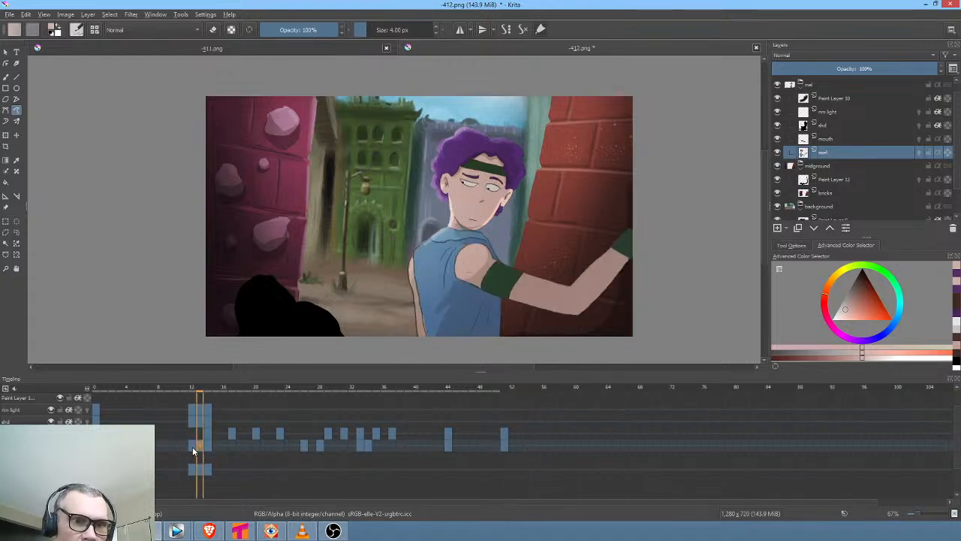
left_click(193, 446)
left_click(203, 447)
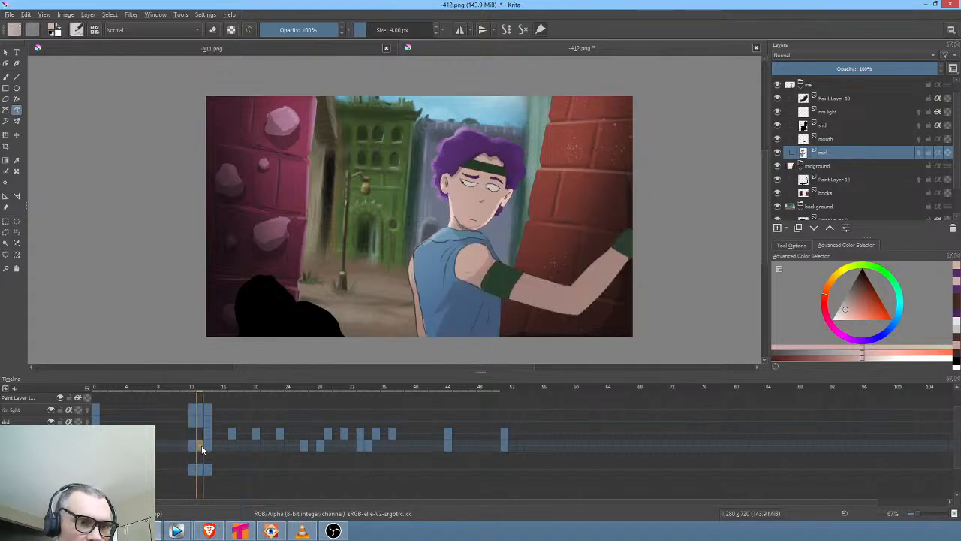
left_click(520, 481)
left_click(514, 444)
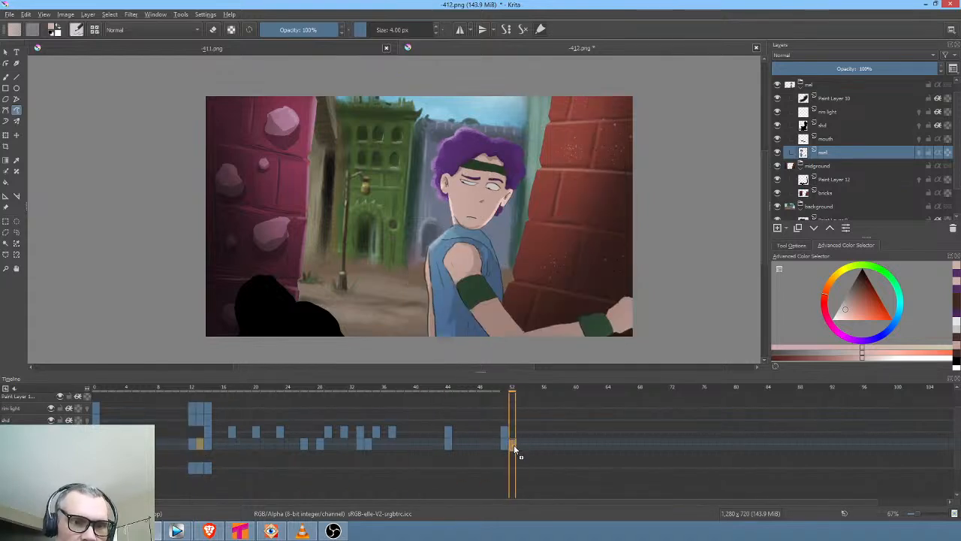
left_click(192, 446)
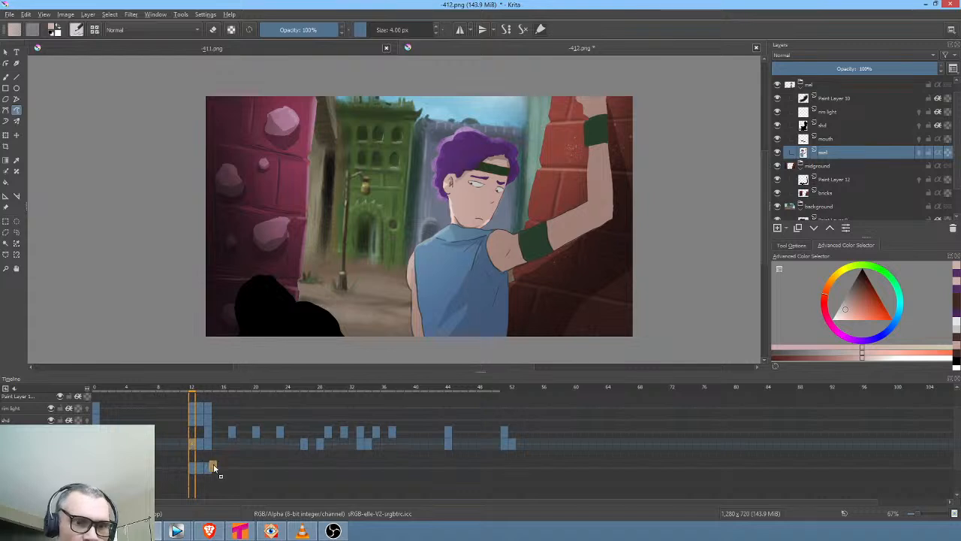
left_click(512, 445)
left_click(520, 444)
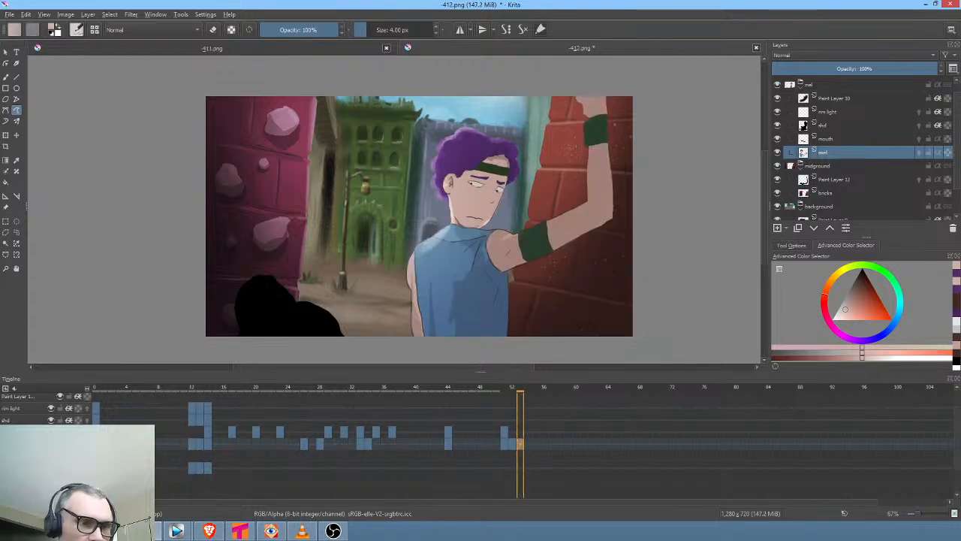
Copy the mel layer's early turned-head keyframe around frame 5 to frame 54 and the frame 0 keyframe to frame 55
left_click(136, 444)
left_click(513, 472)
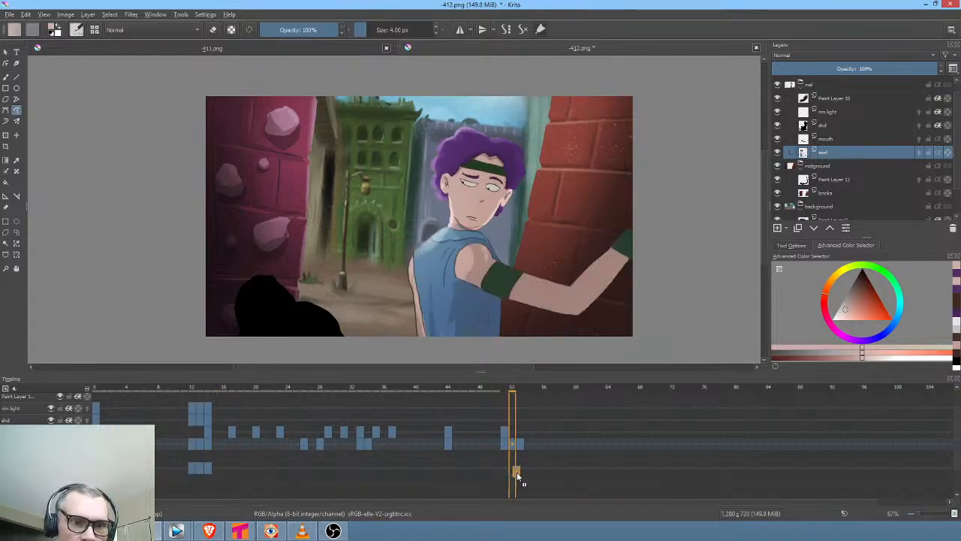
left_click(528, 445)
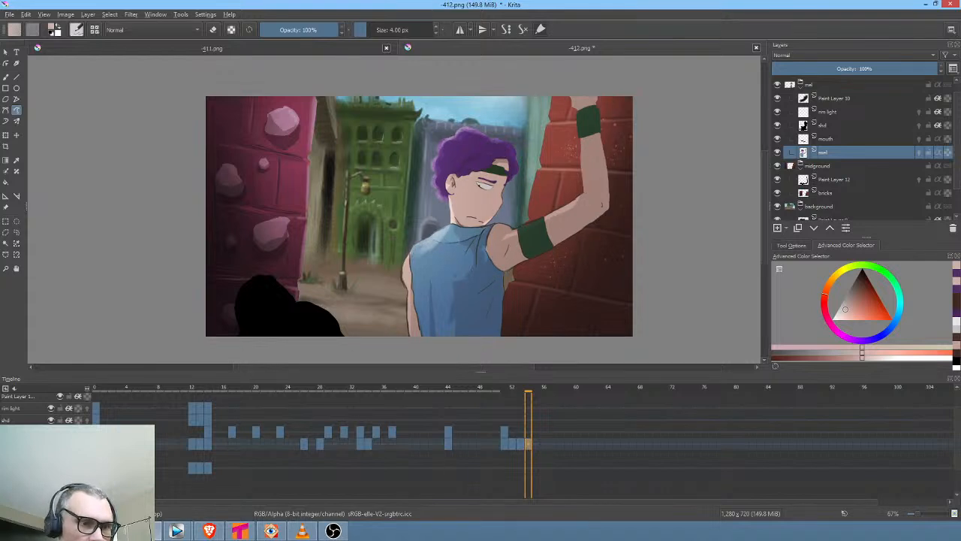
left_click(128, 444)
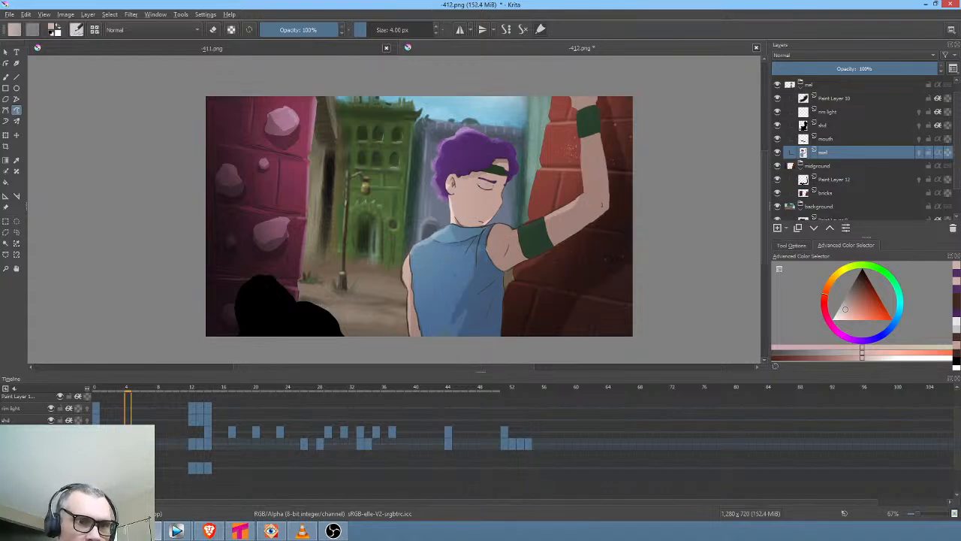
left_click(104, 445)
left_click(96, 445)
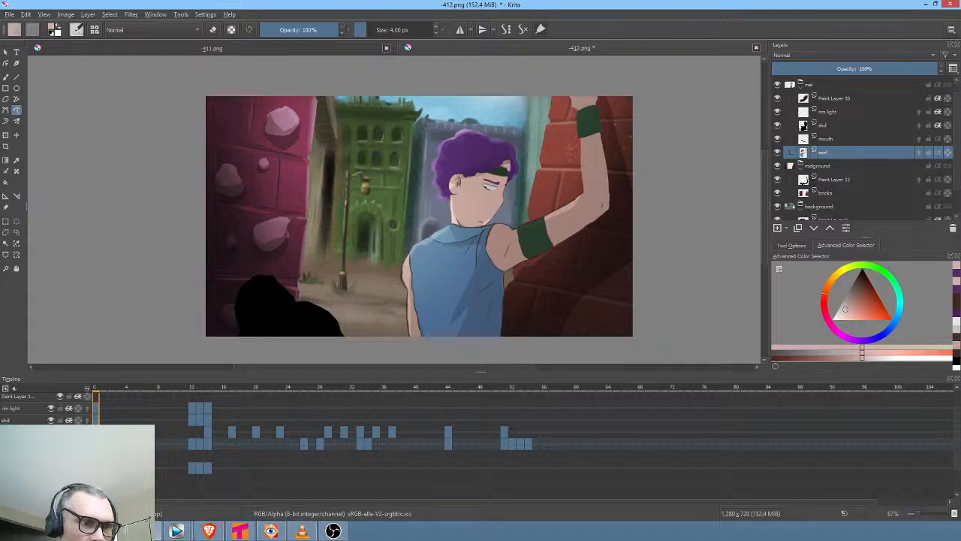
left_click(168, 444)
left_click(543, 444)
left_click(535, 446)
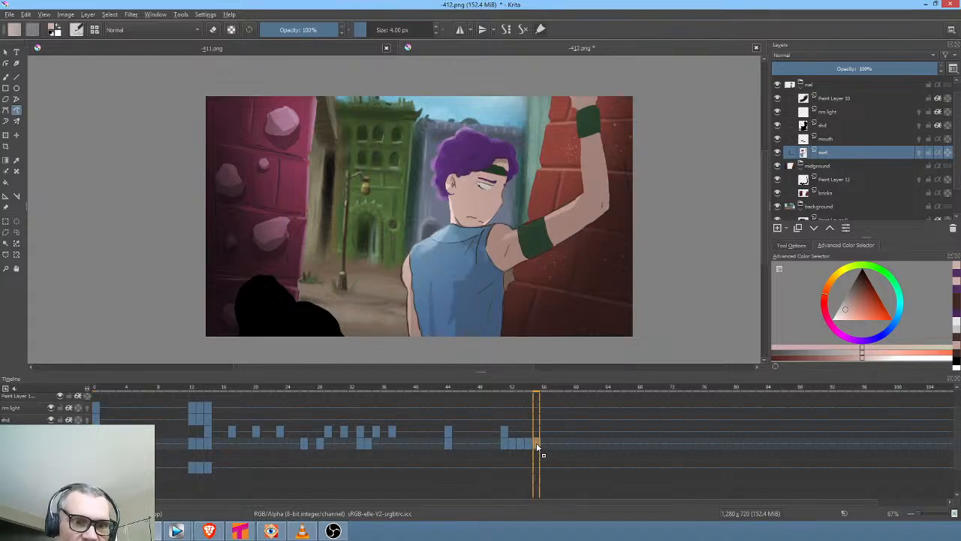
Create a blank keyframe at frame 52 on the mouth layer to remove the overlaid mouth
left_click_drag(485, 387, 513, 395)
left_click(803, 139)
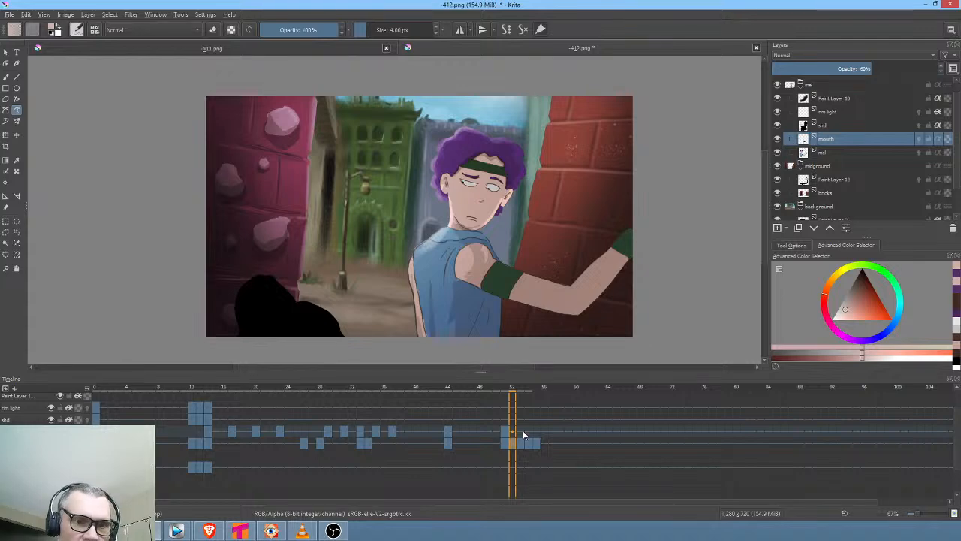
left_click(513, 433)
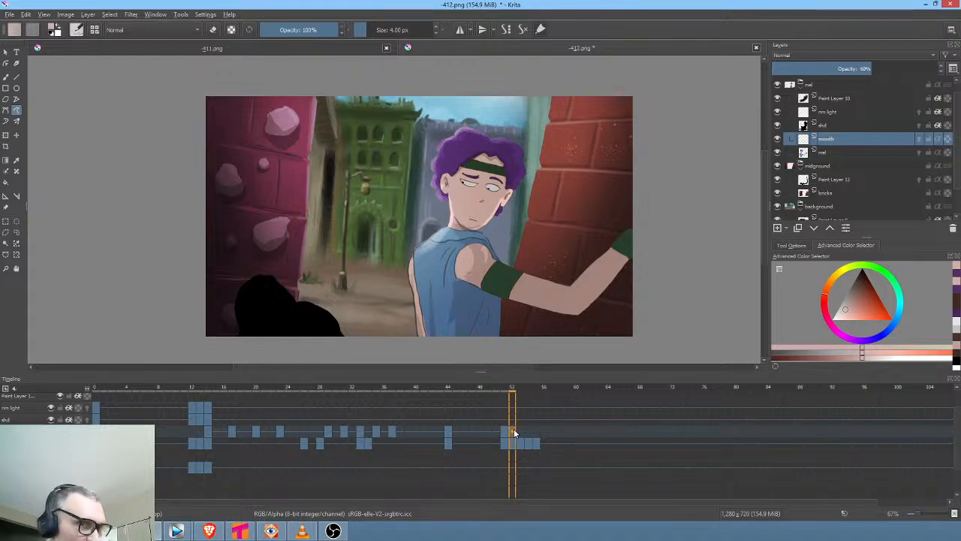
mouse_move(507, 423)
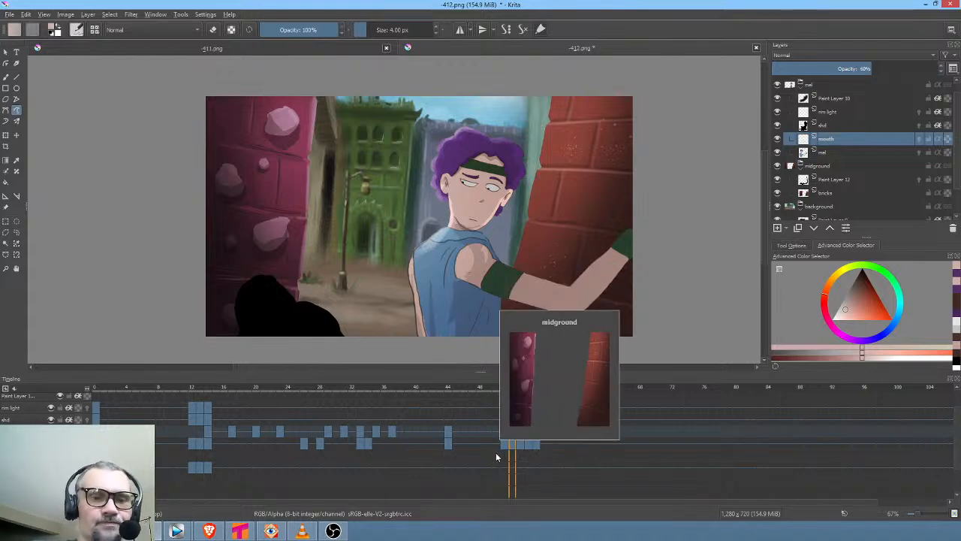
Scrub the timeline up to frame 56 to examine the character turning away, and return to frame 0
mouse_move(271, 403)
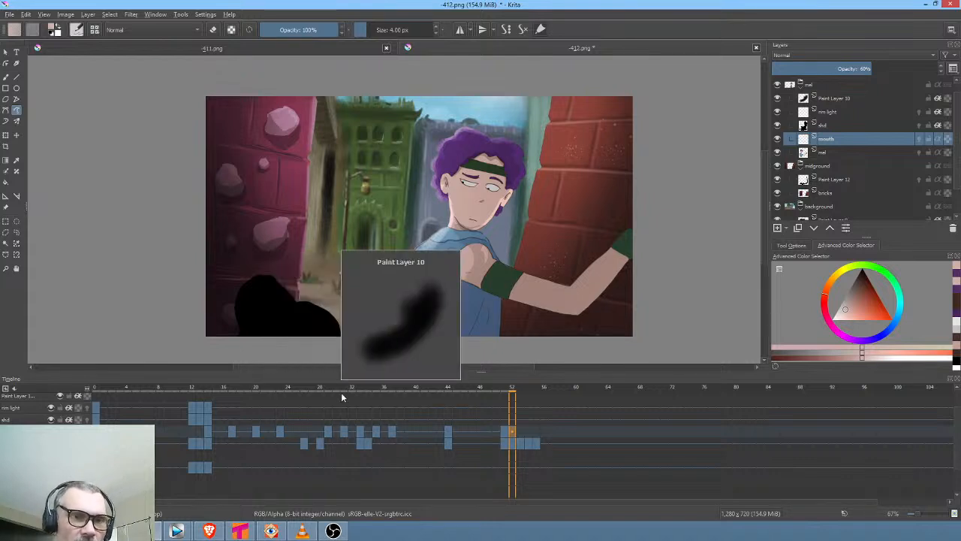
left_click_drag(282, 391, 536, 388)
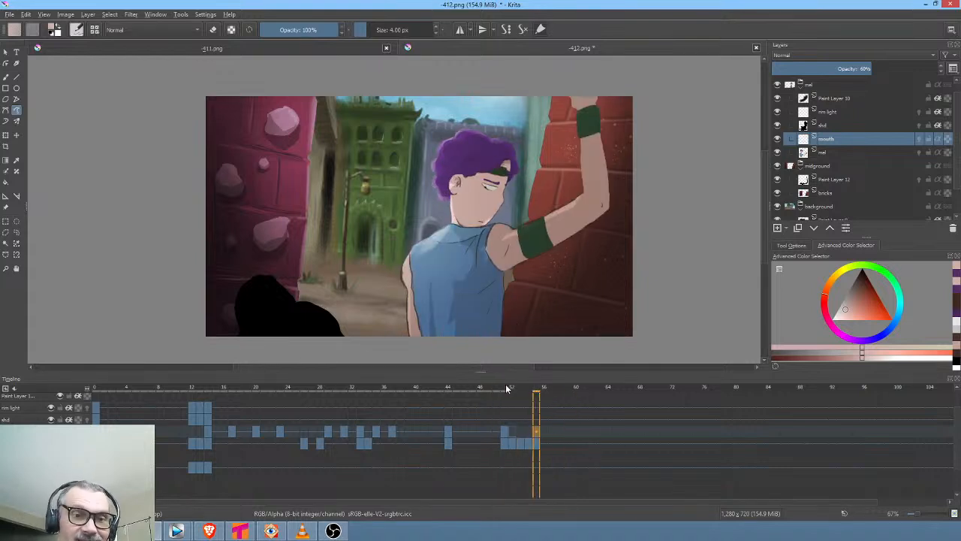
left_click_drag(503, 385, 547, 392)
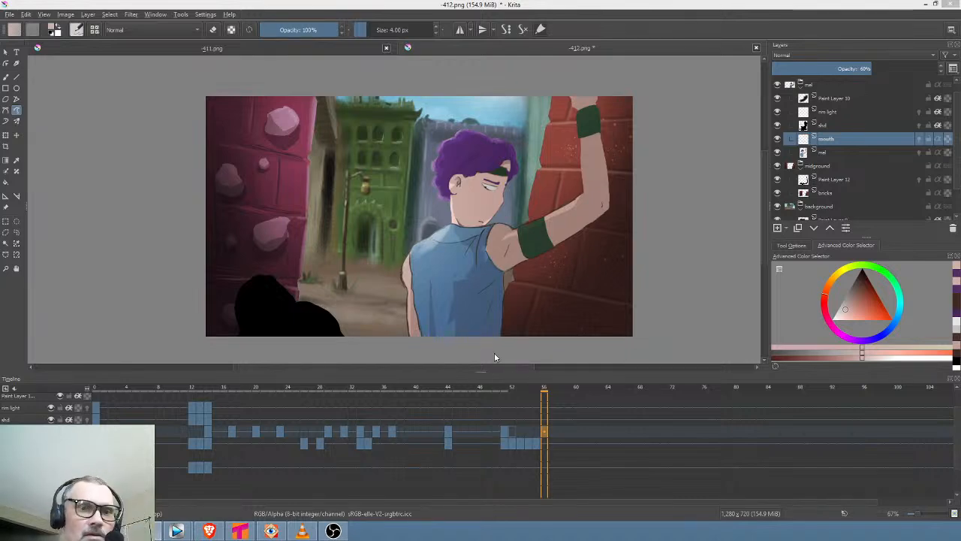
left_click(392, 389)
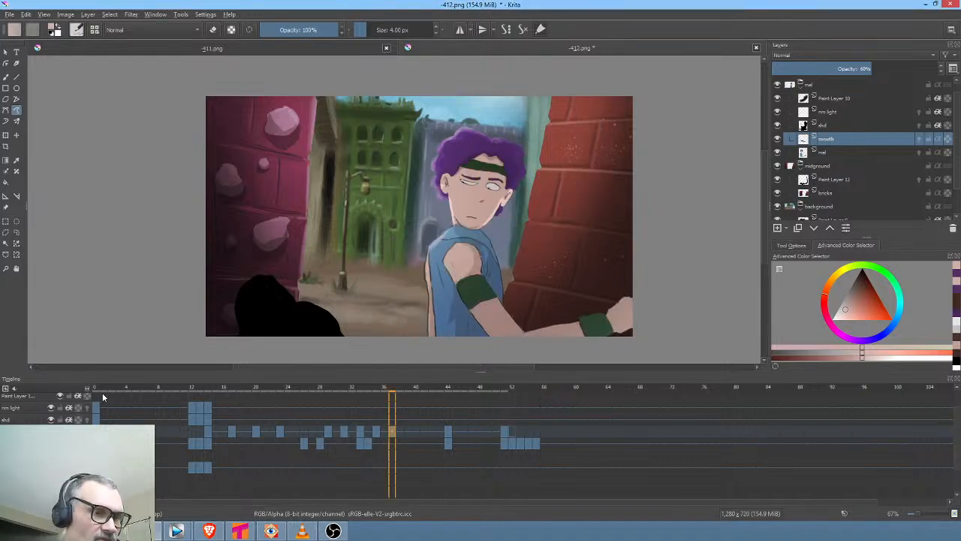
key("Home")
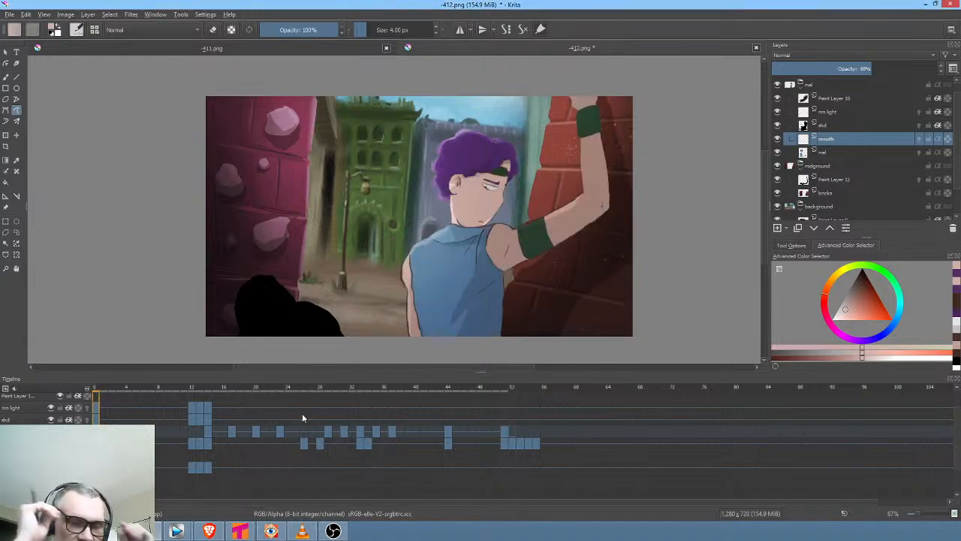
mouse_move(303, 417)
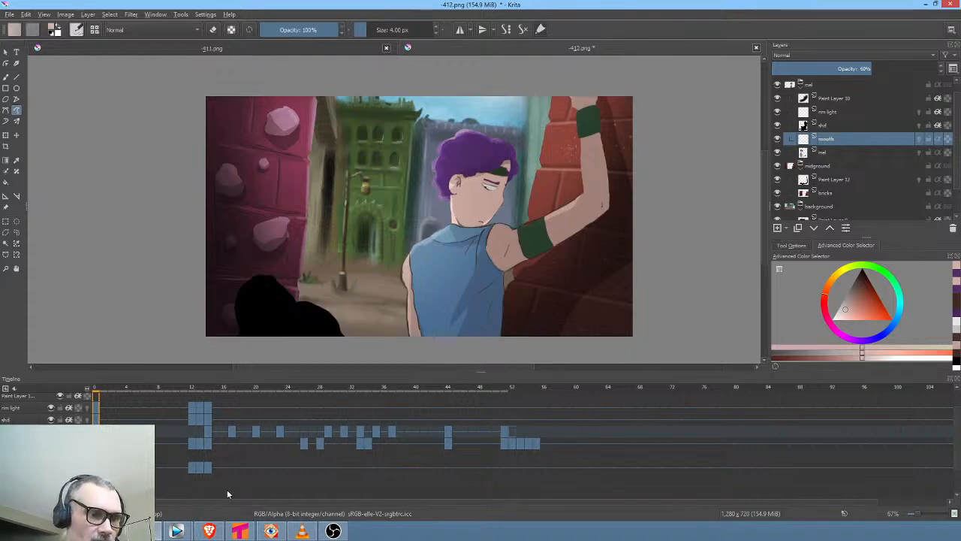
Save scene 412 as a PNG with alpha channel and compression 9, together with a Krita file copy
left_click(10, 18)
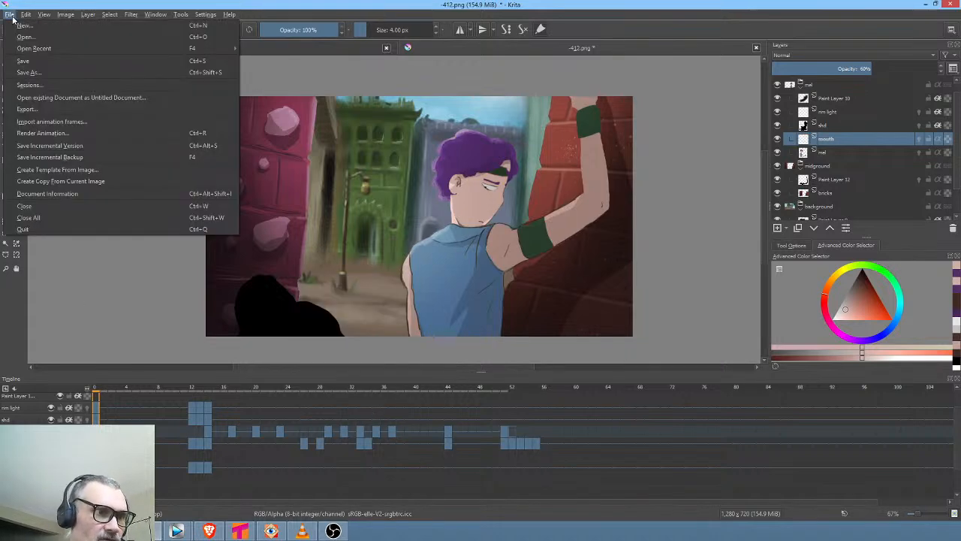
left_click(22, 65)
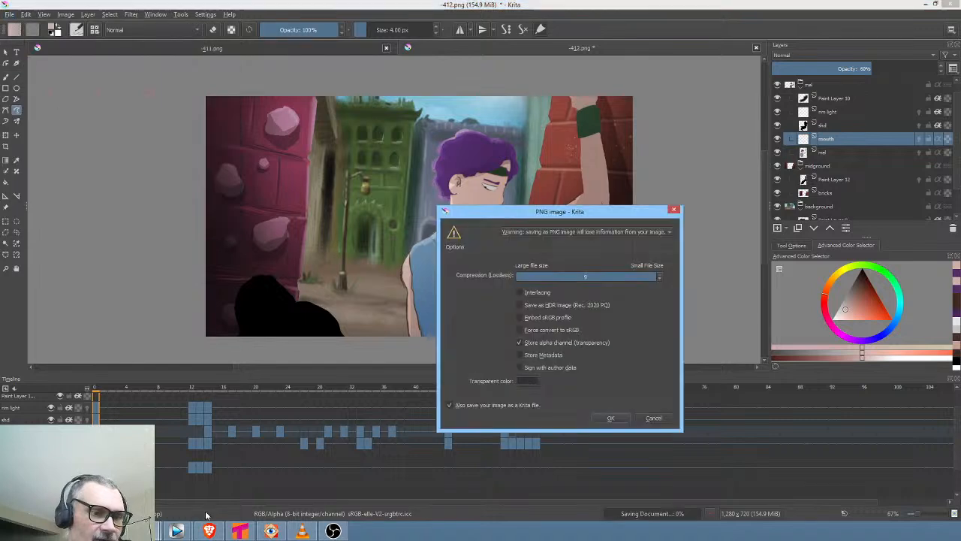
left_click(610, 418)
Switch to the SL-02-edit project in Vegas Pro, delete the 412 clip after clip 411, and clean the unused project media
mouse_move(177, 530)
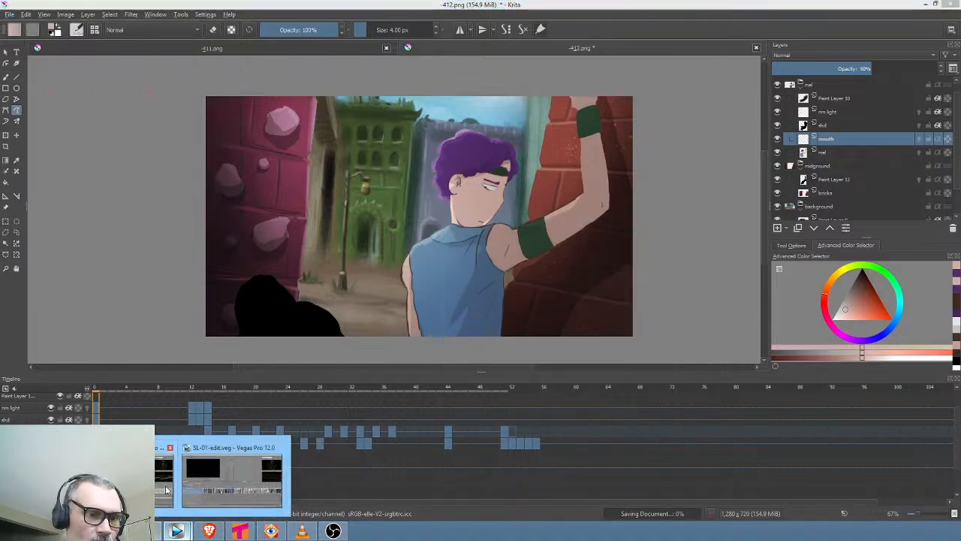
left_click(187, 455)
left_click(372, 316)
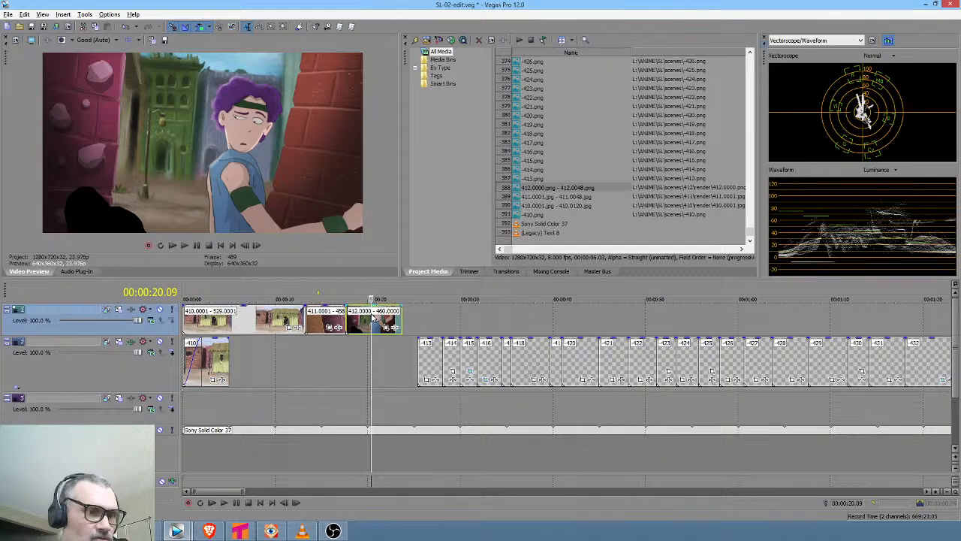
key("Delete")
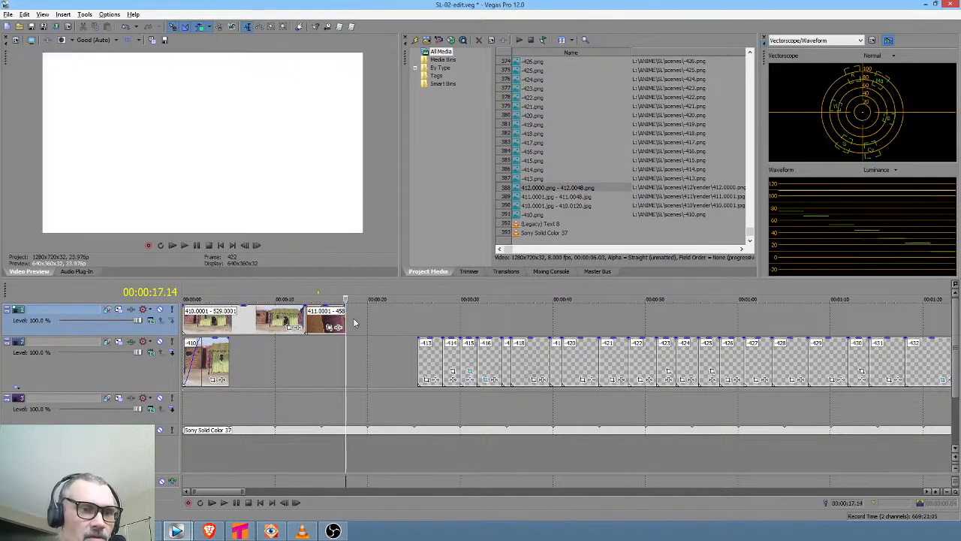
left_click(84, 14)
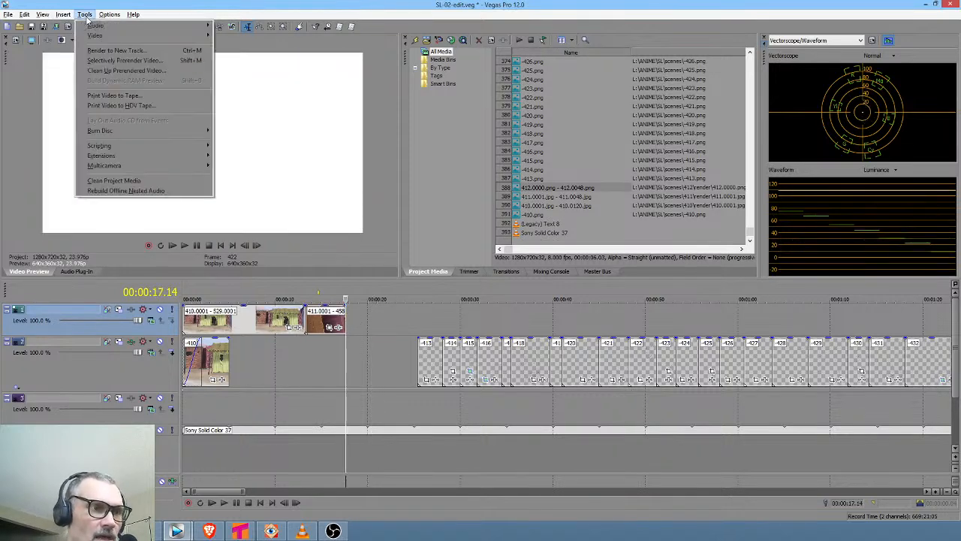
left_click(114, 181)
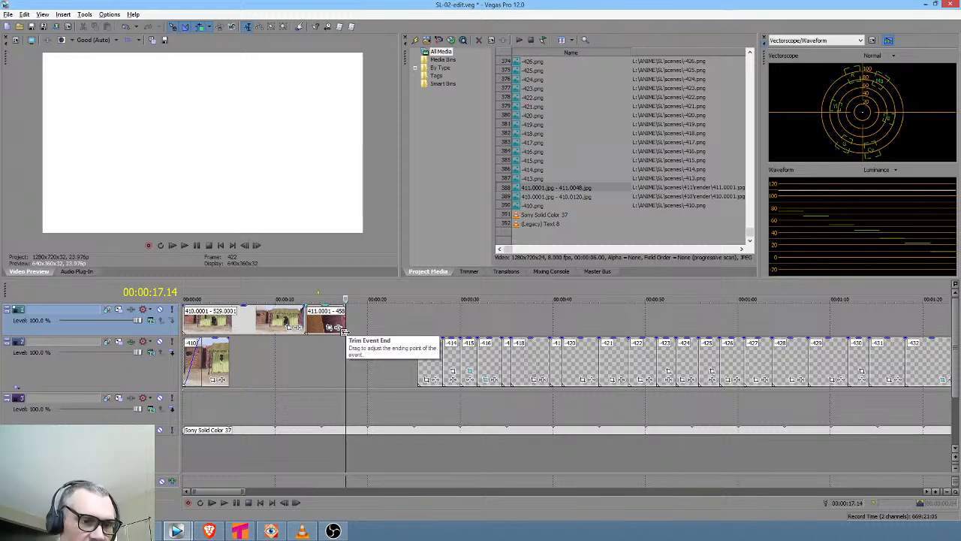
Switch to Krita and render frames 0 to 56 as a PNG image sequence with base name 412. into scenes/412/render
key("alt+Tab")
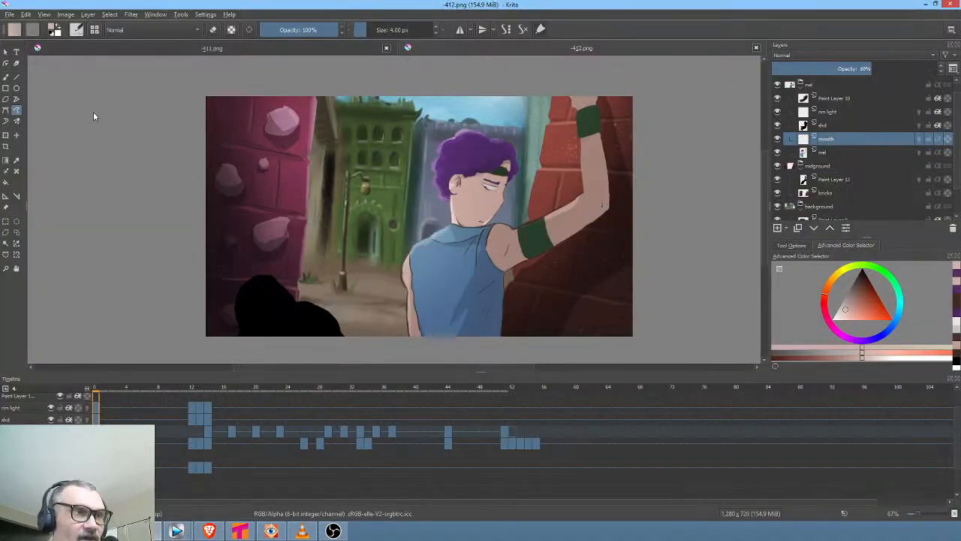
key("ctrl+shift+r")
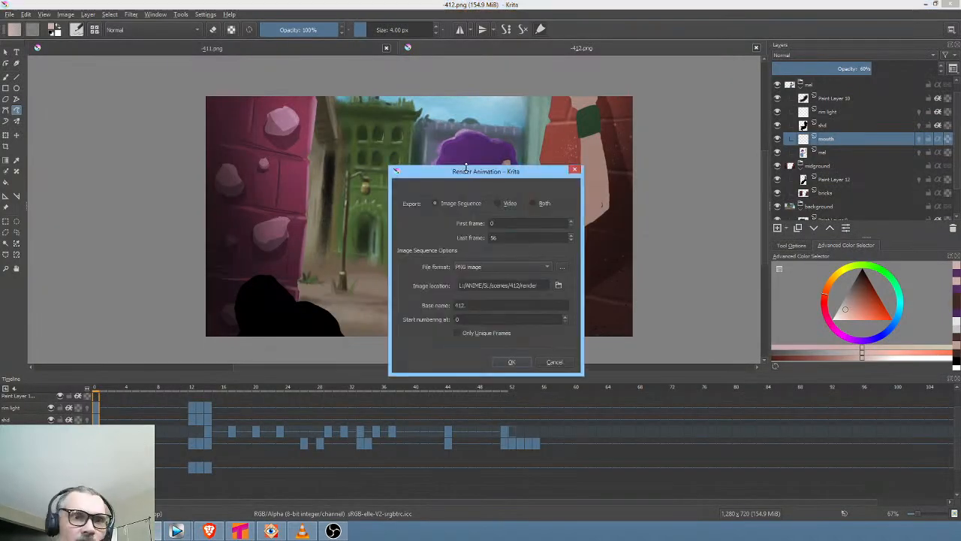
left_click(517, 361)
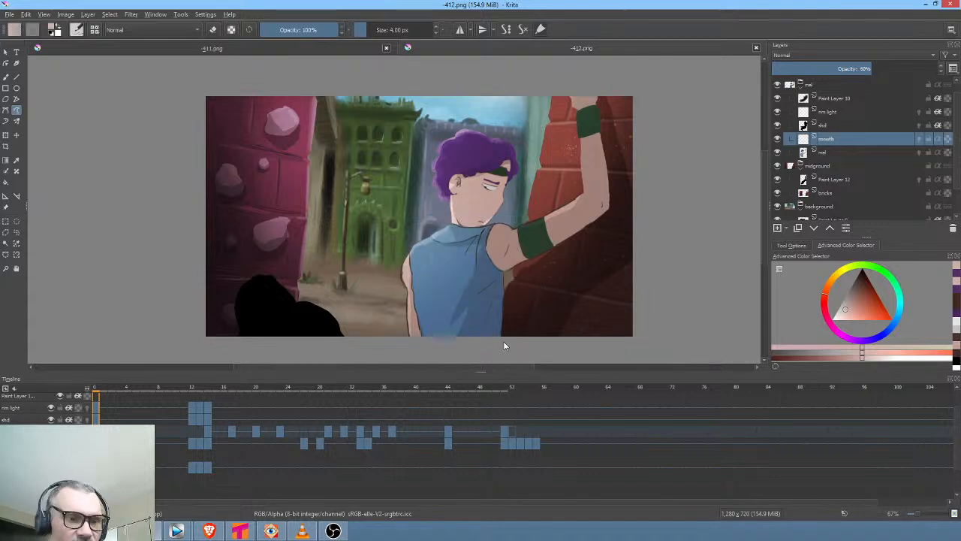
Switch back to the SL-02-edit project in Vegas Pro and open the media import on the scene 412 render folder
left_click(180, 535)
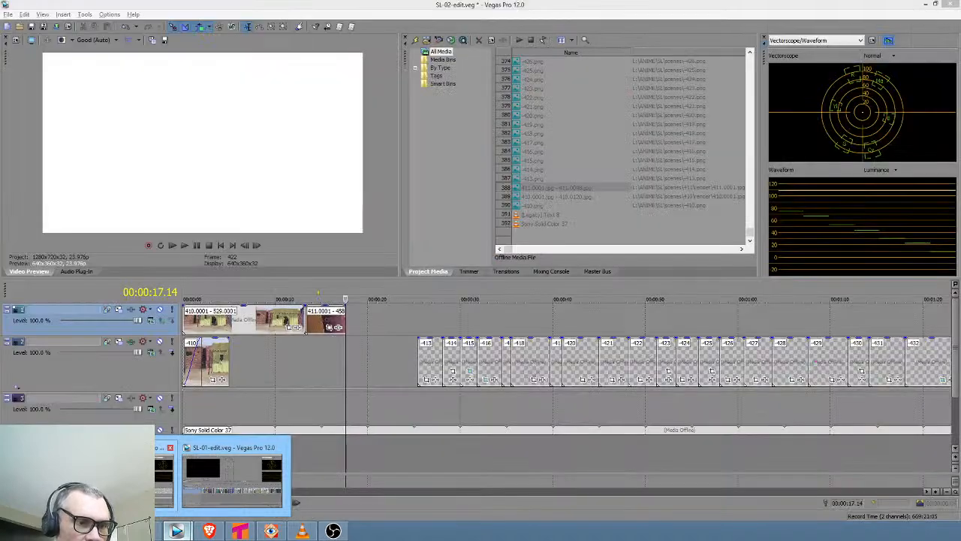
left_click(128, 481)
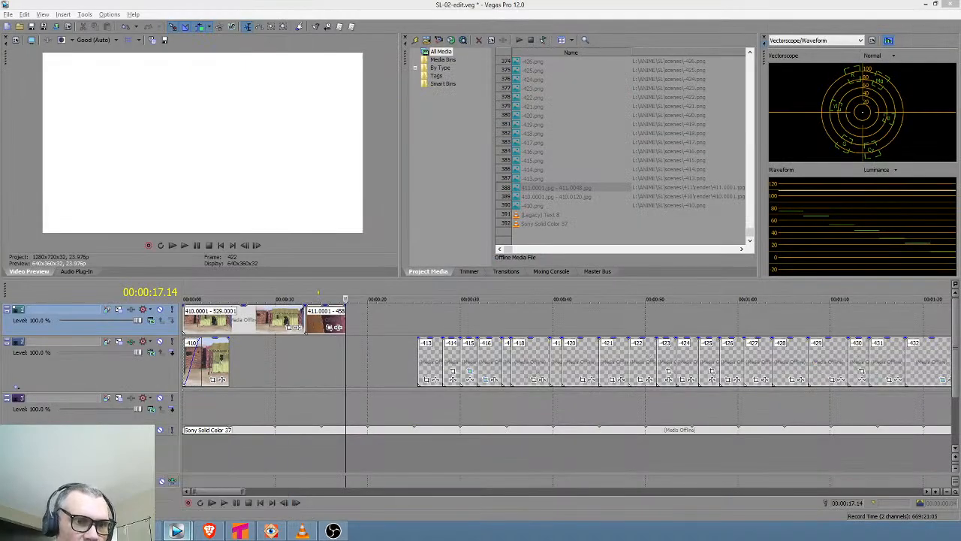
left_click(426, 41)
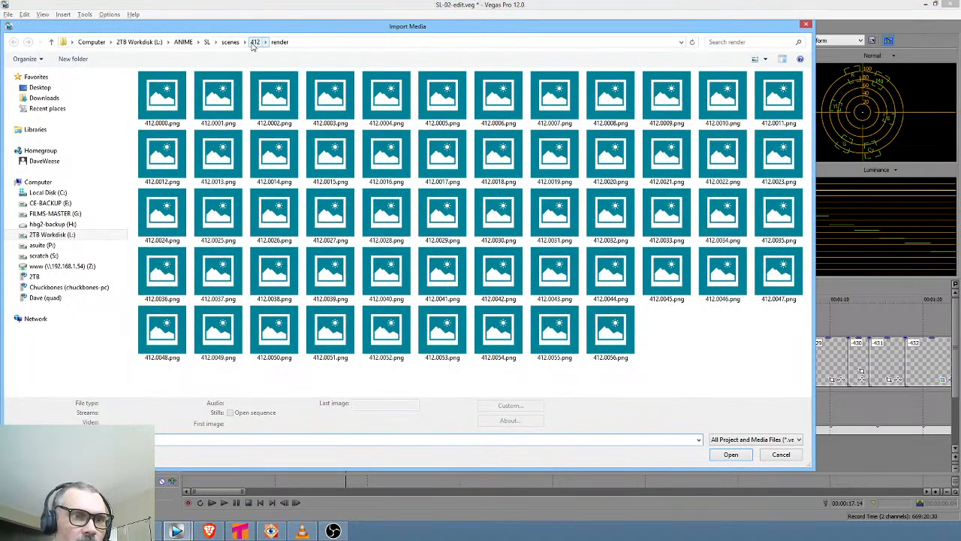
Import the scene 412 PNG render, starting at 412.0000.png, as a still image sequence with its default properties
left_click(163, 98)
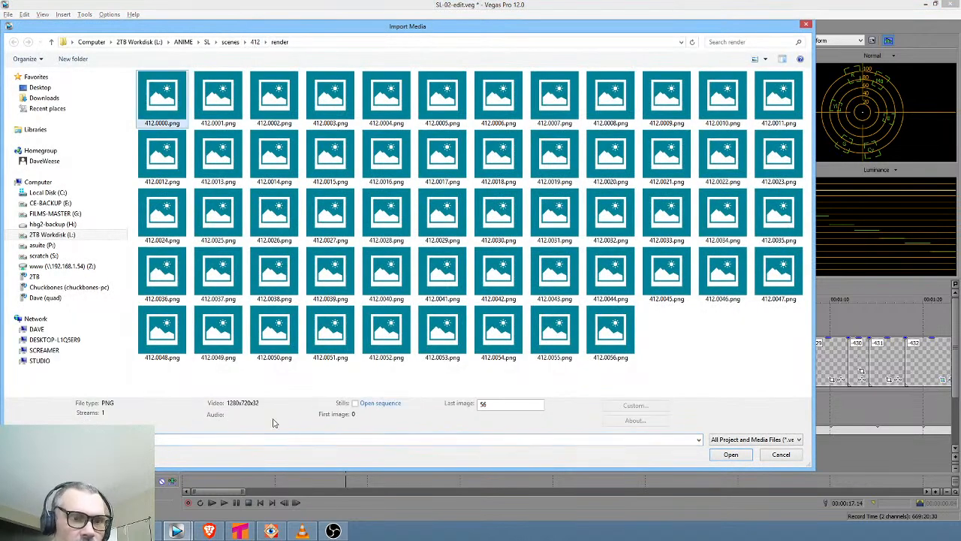
left_click(363, 405)
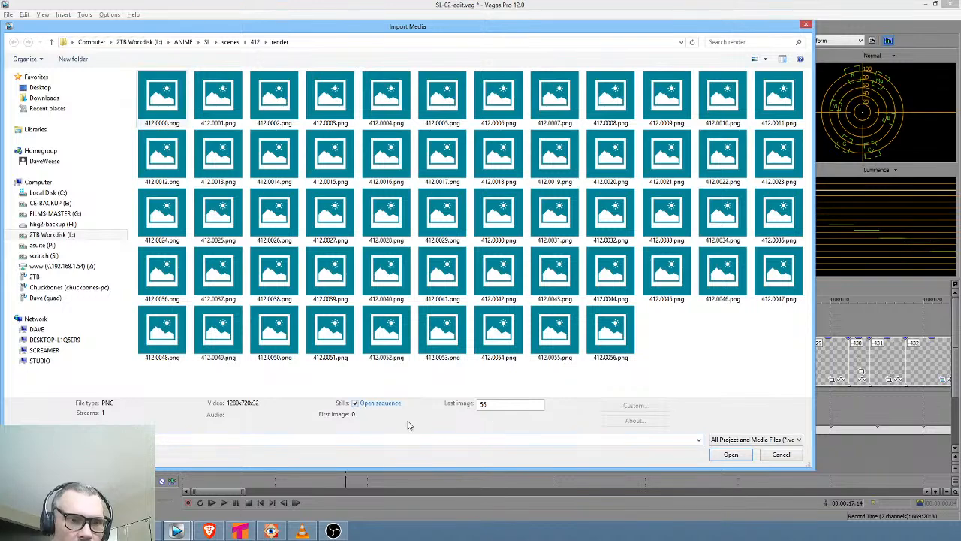
left_click(726, 459)
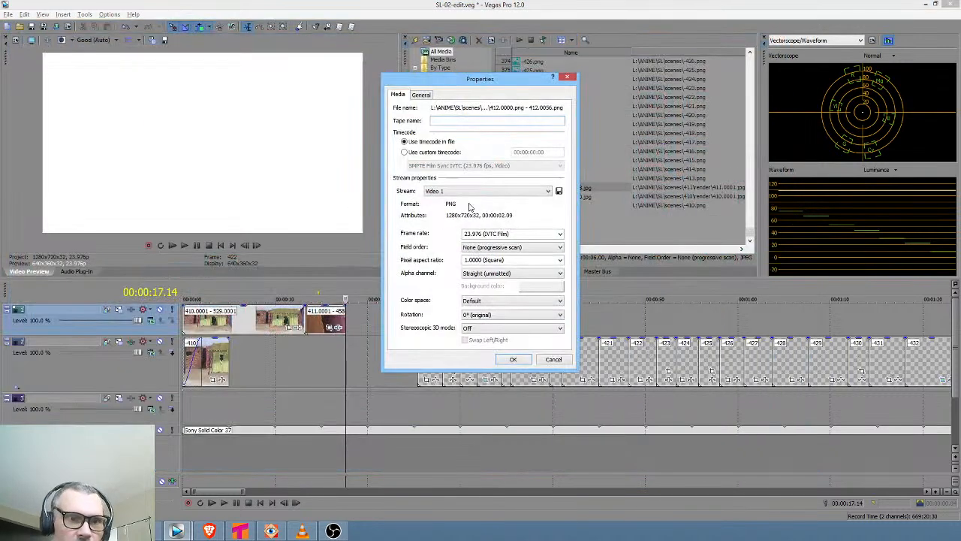
key("Return")
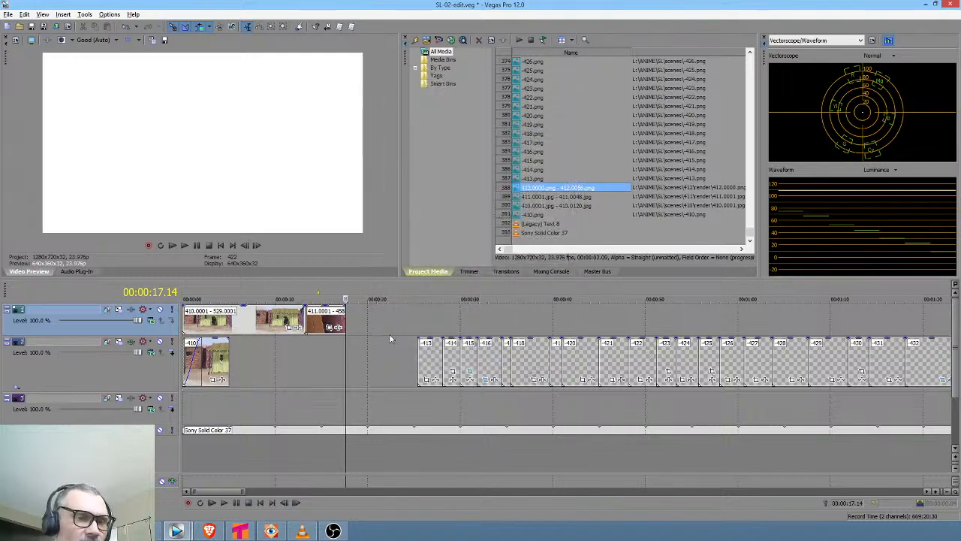
Switch to Krita and set the animation render of -412.png to export a JPEG image sequence
left_click(154, 532)
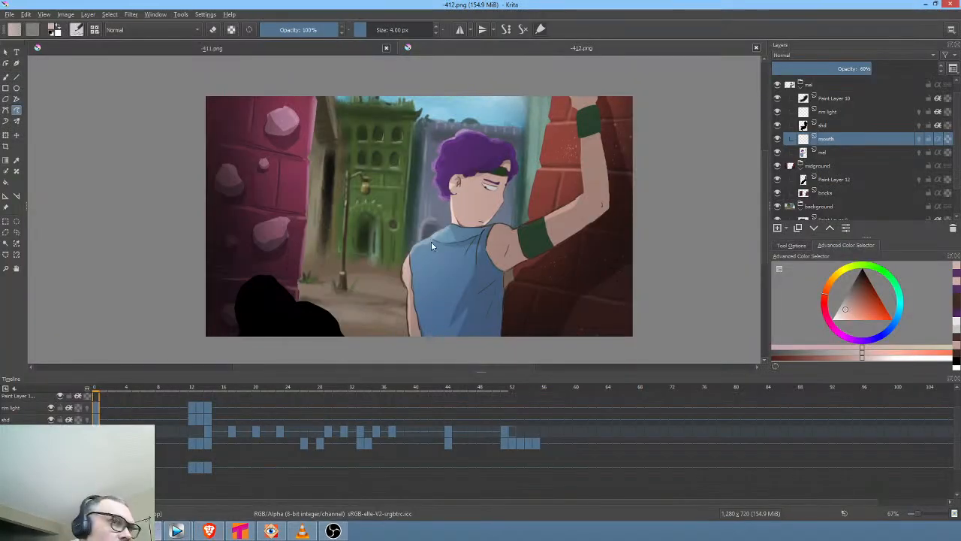
key("ctrl+r")
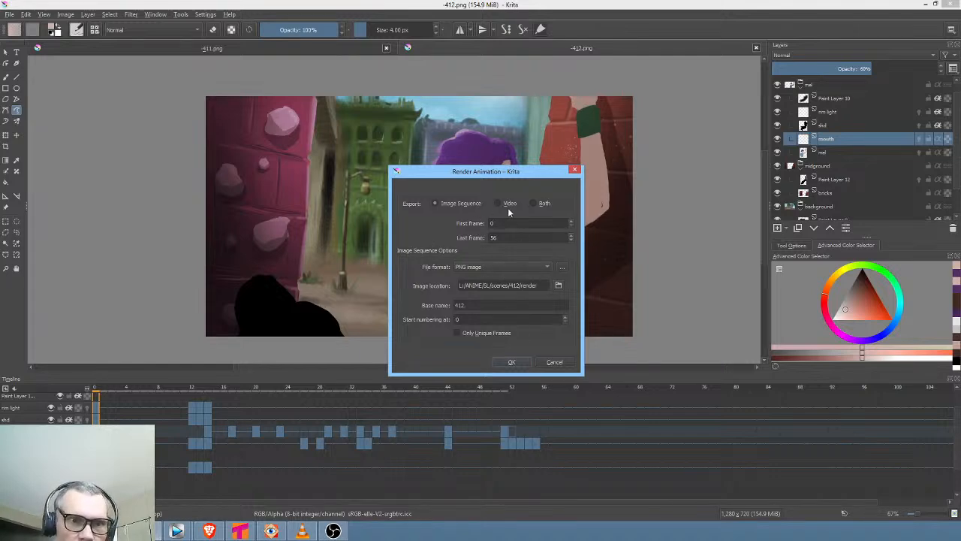
left_click(504, 268)
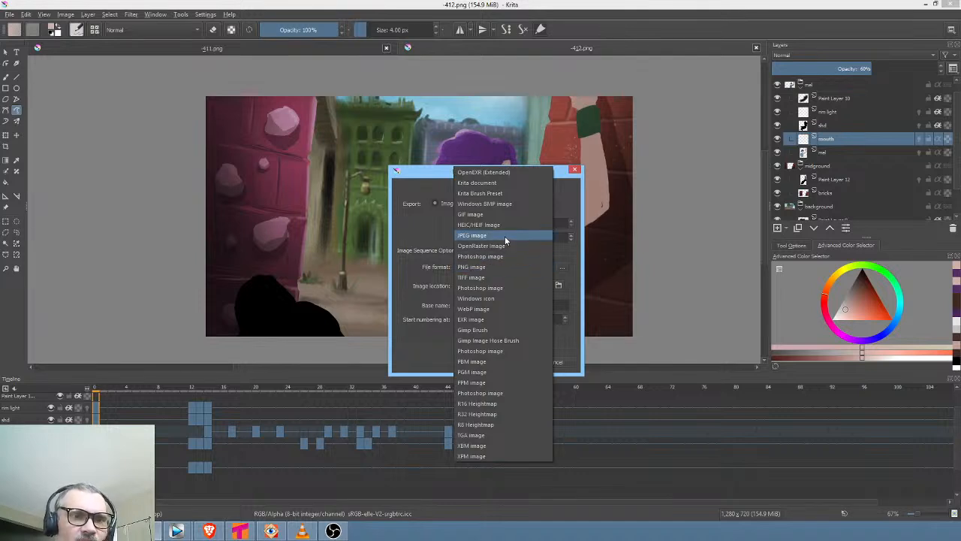
left_click(504, 236)
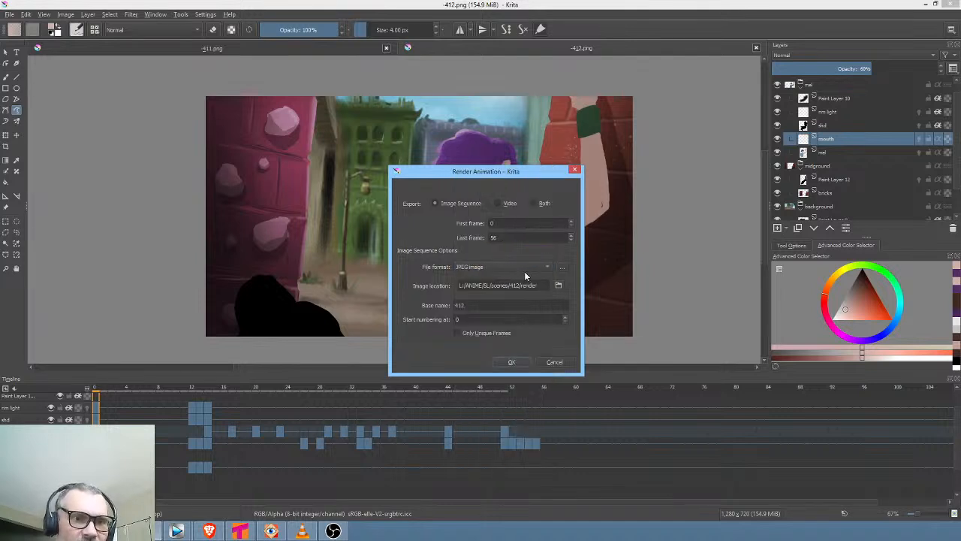
Set the JPEG quality to 90 and render frames 0 to 56 into the scene 412 render folder
left_click(559, 269)
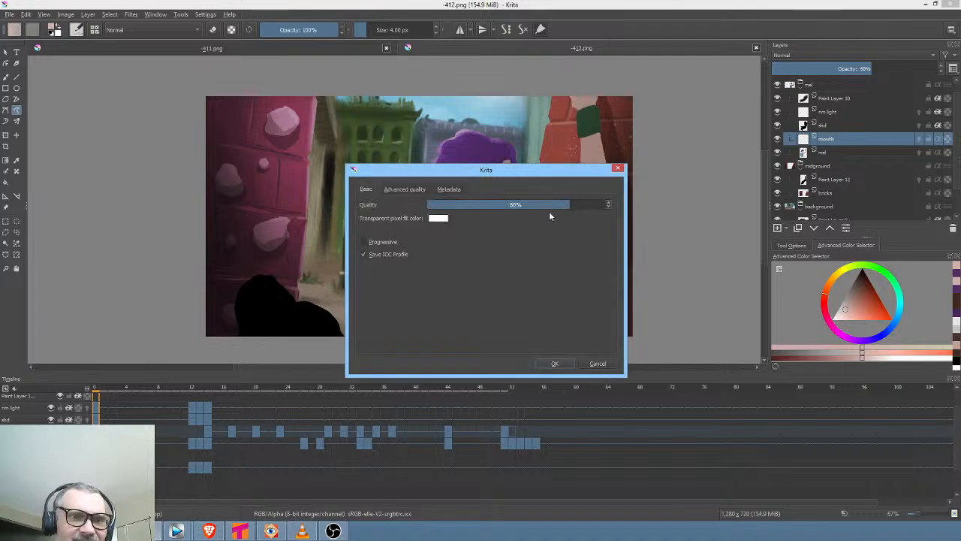
left_click_drag(569, 204, 566, 205)
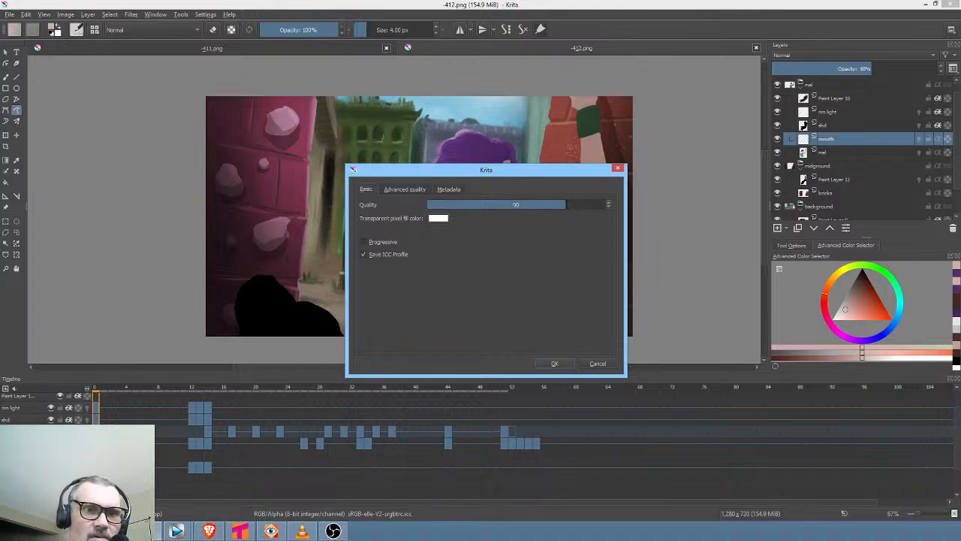
left_click(564, 366)
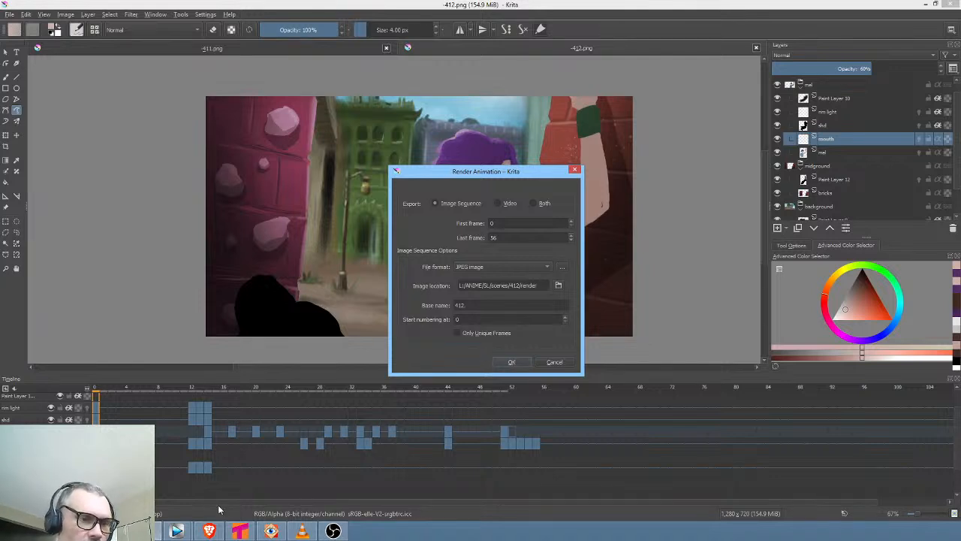
left_click(271, 530)
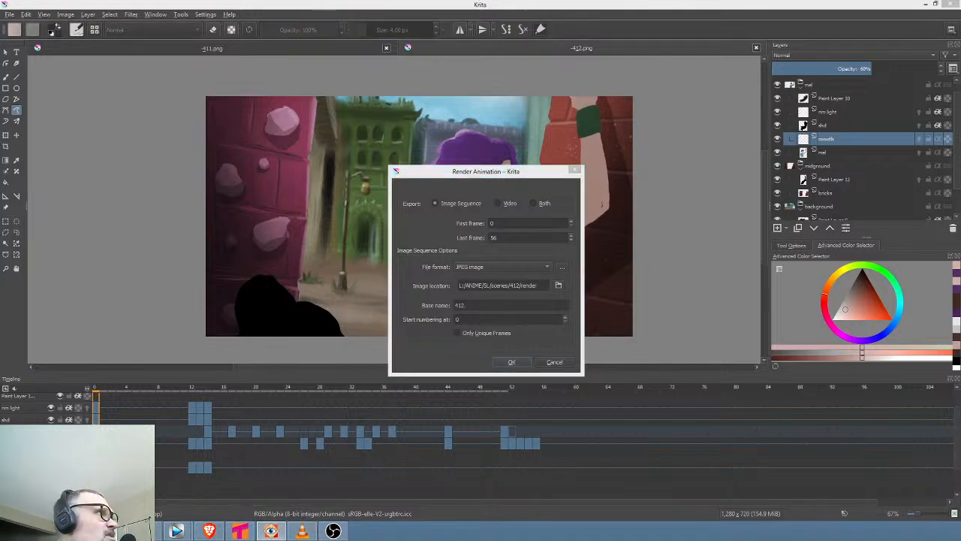
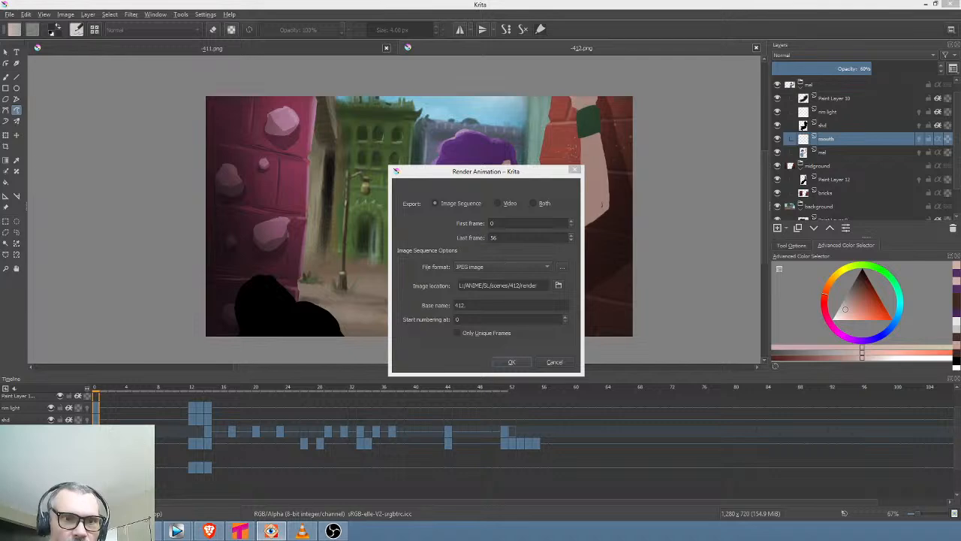
left_click(511, 364)
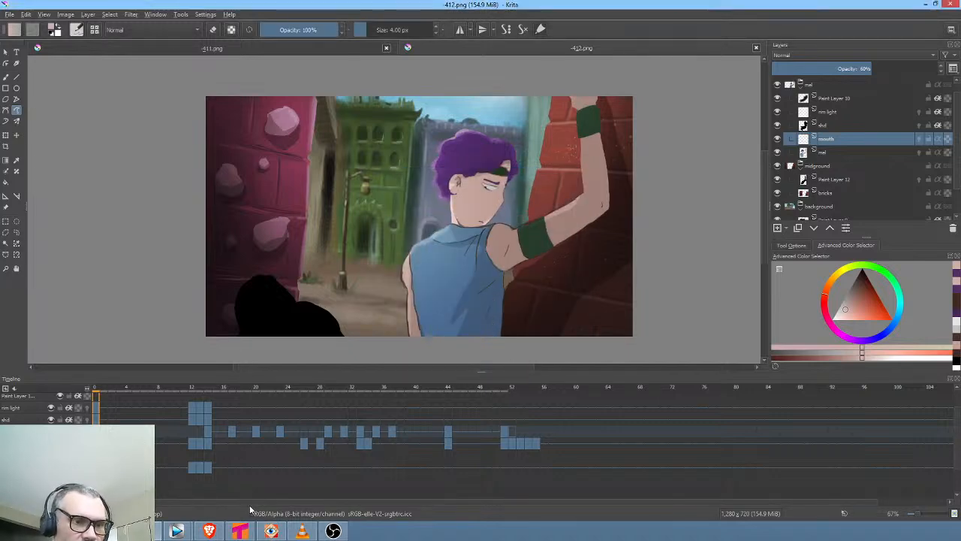
Switch back to the SL-02 edit in Vegas Pro, resolve the missing-file prompt and clean the unused media out of the project
mouse_move(178, 531)
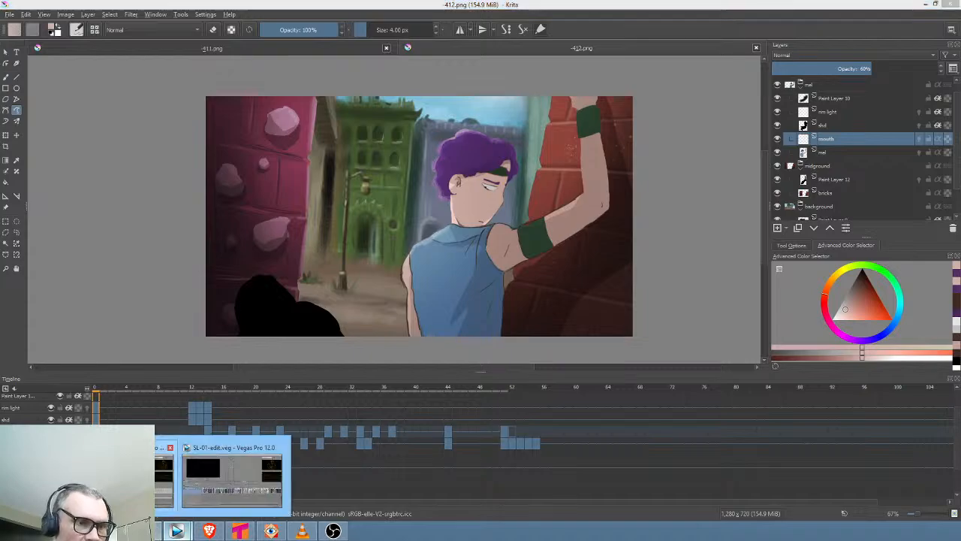
left_click(164, 477)
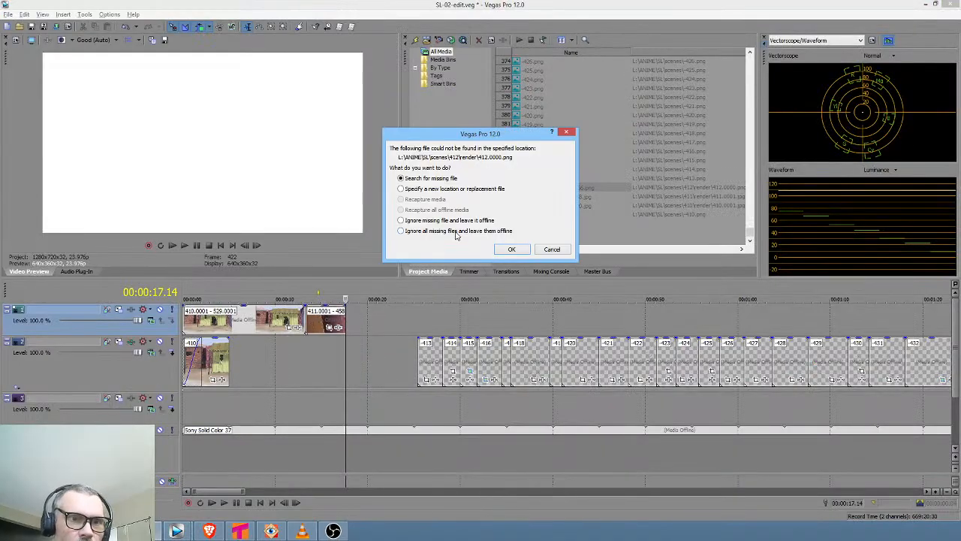
left_click(513, 250)
left_click(84, 14)
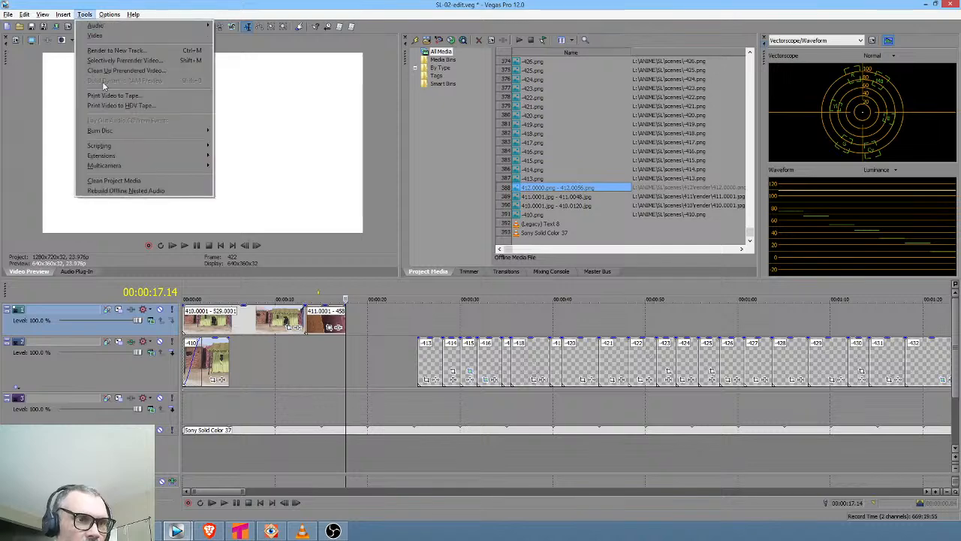
left_click(113, 181)
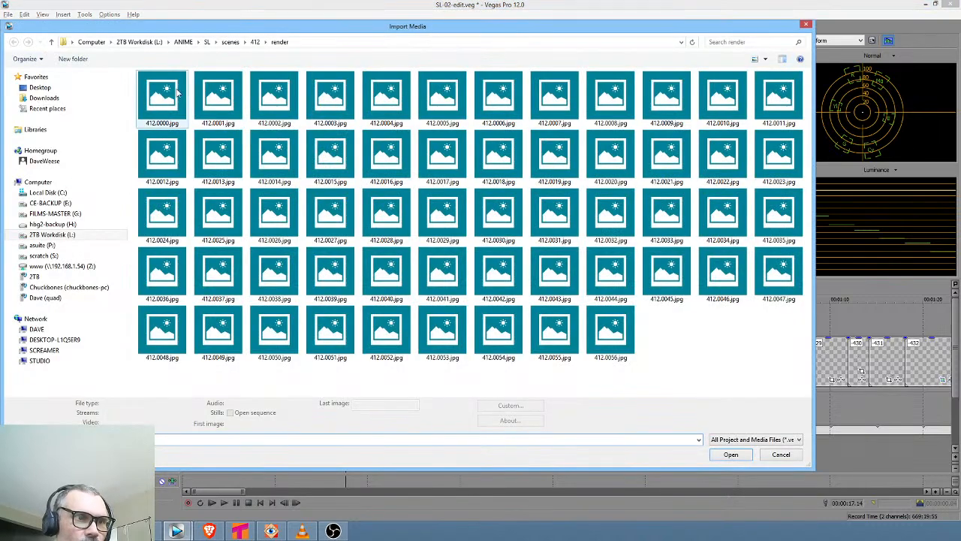
Import the 412.0000.jpg to 412.0056.jpg render as a still image sequence with a frame rate of 8 fps
left_click(162, 96)
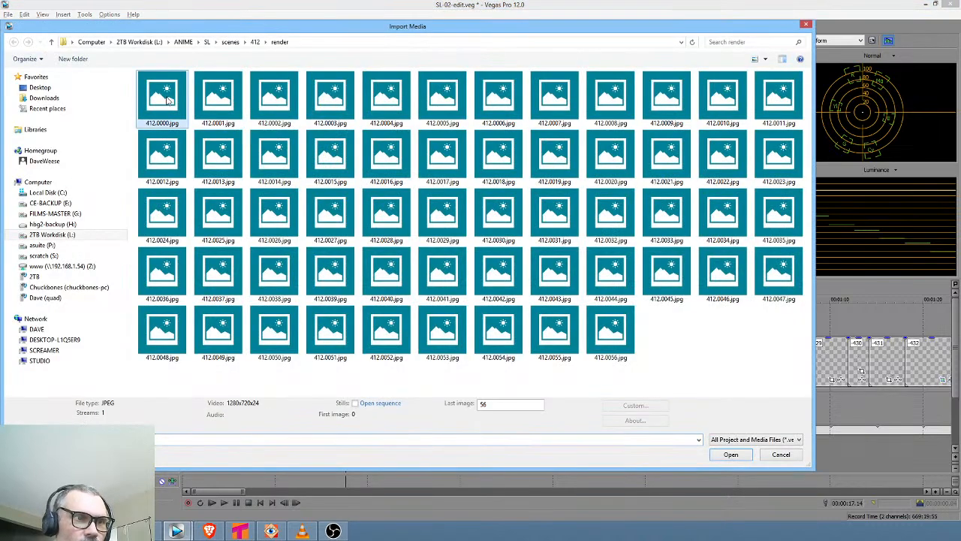
left_click(374, 403)
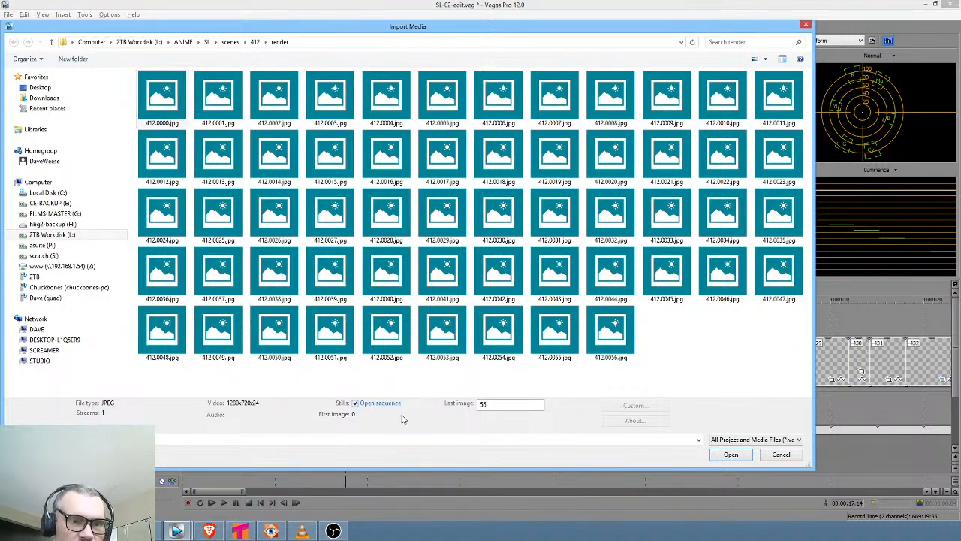
left_click(730, 455)
left_click(524, 233)
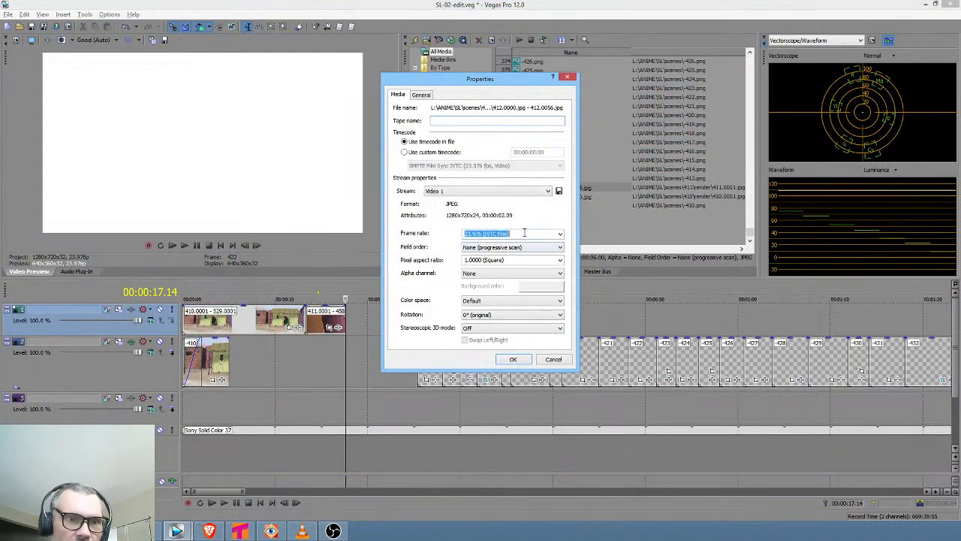
type("8")
left_click(522, 361)
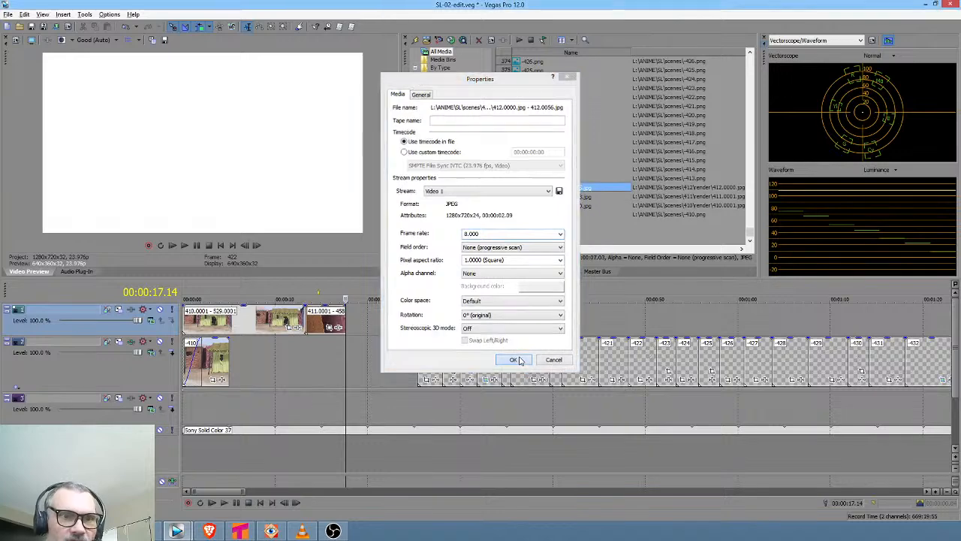
Place the imported 412 JPEG sequence on the first video track directly after the 411 clip and confirm its event properties
left_click_drag(540, 189, 358, 322)
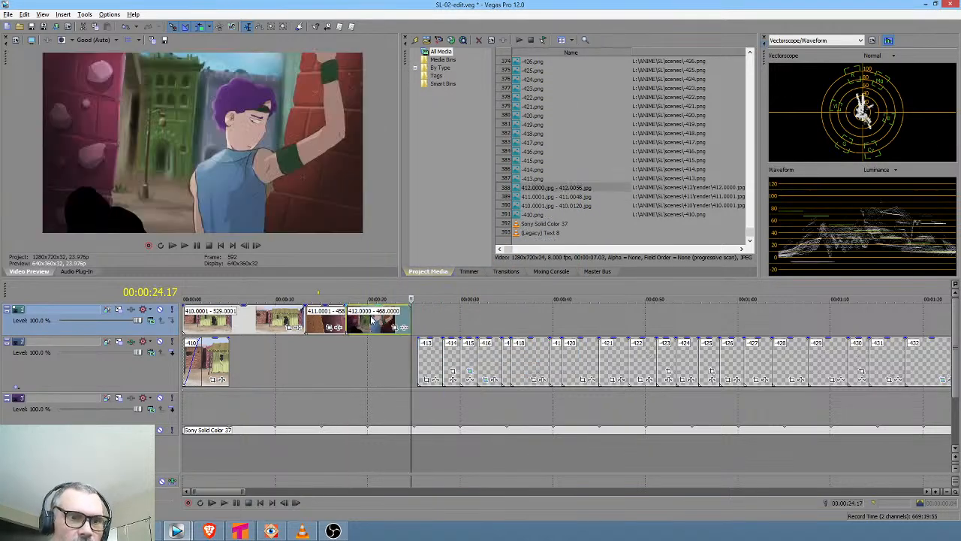
right_click(371, 322)
left_click(415, 514)
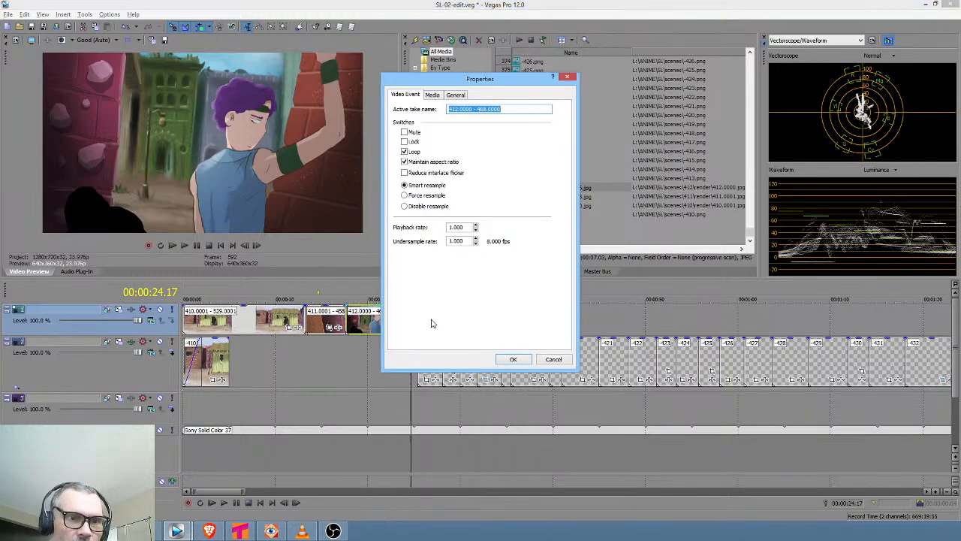
left_click(514, 359)
Play back the 411 and 412 clips and inspect the final seconds of the 412 clip up close
left_click(303, 352)
key("space")
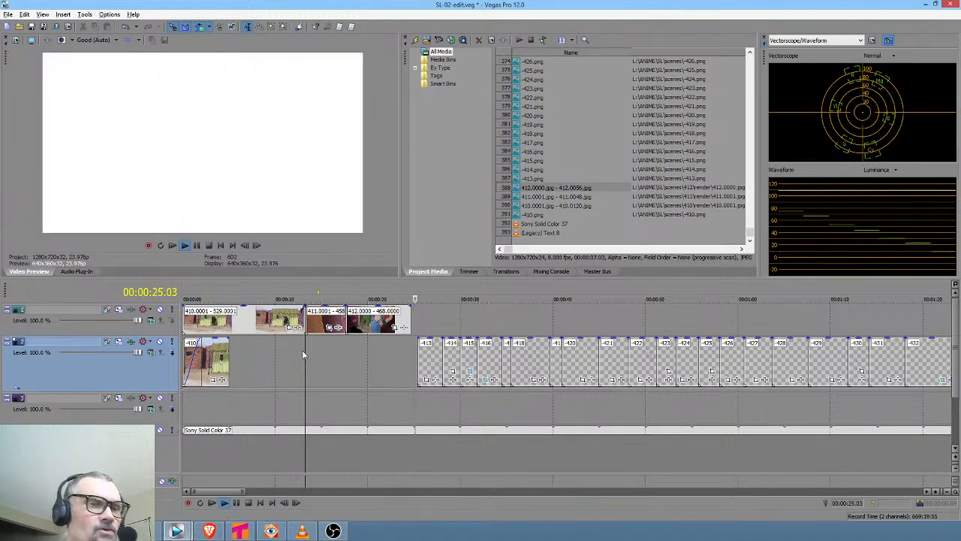
left_click(406, 346)
scroll(411, 345, "up", 3)
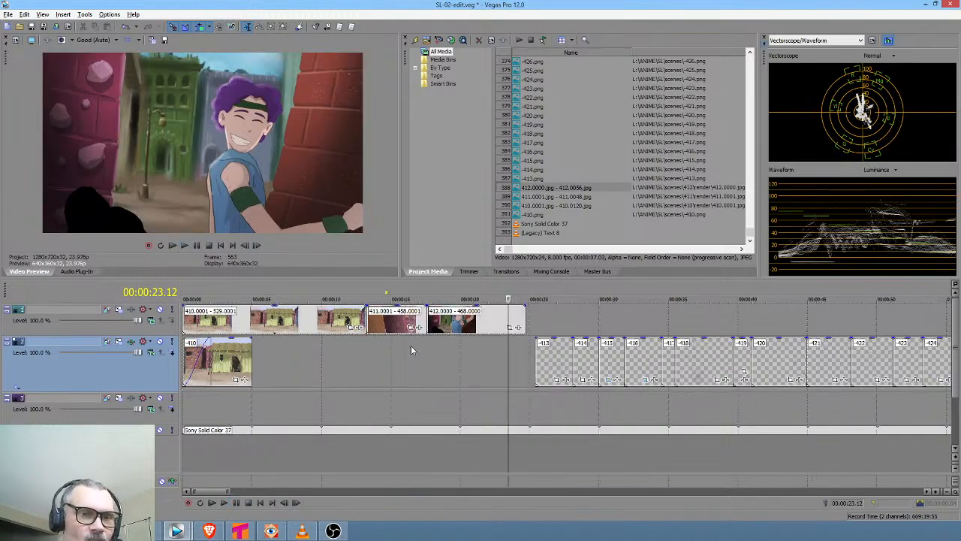
left_click_drag(548, 348, 580, 338)
left_click(592, 322)
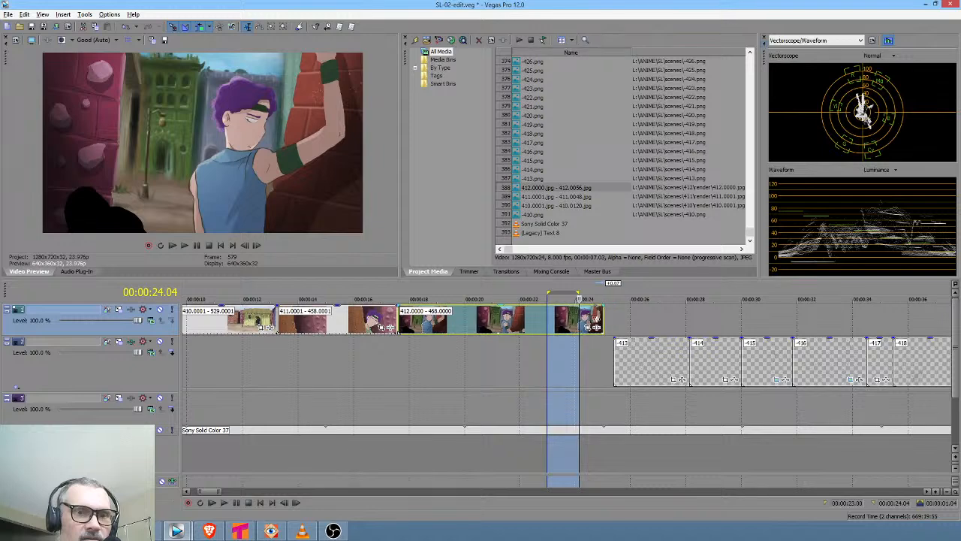
Replay the 412 clip from 00:00:22.02 and mark the time range from 00:00:23.07 to 00:00:24.04 near its end
left_click(520, 348)
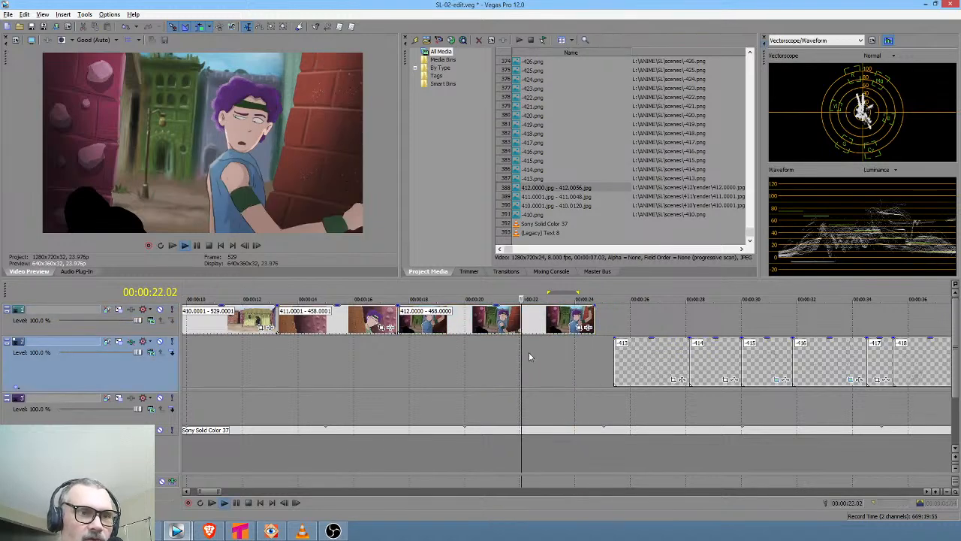
key("space")
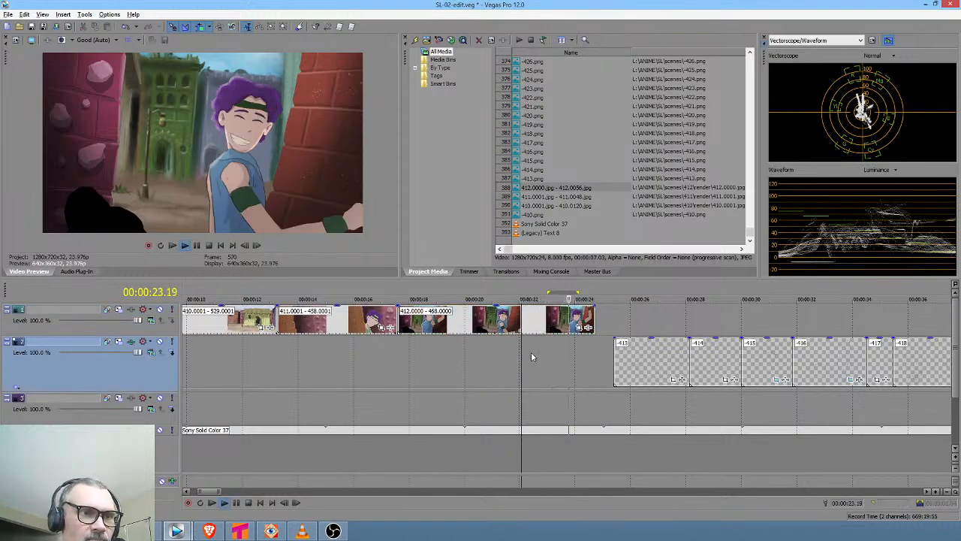
key("space")
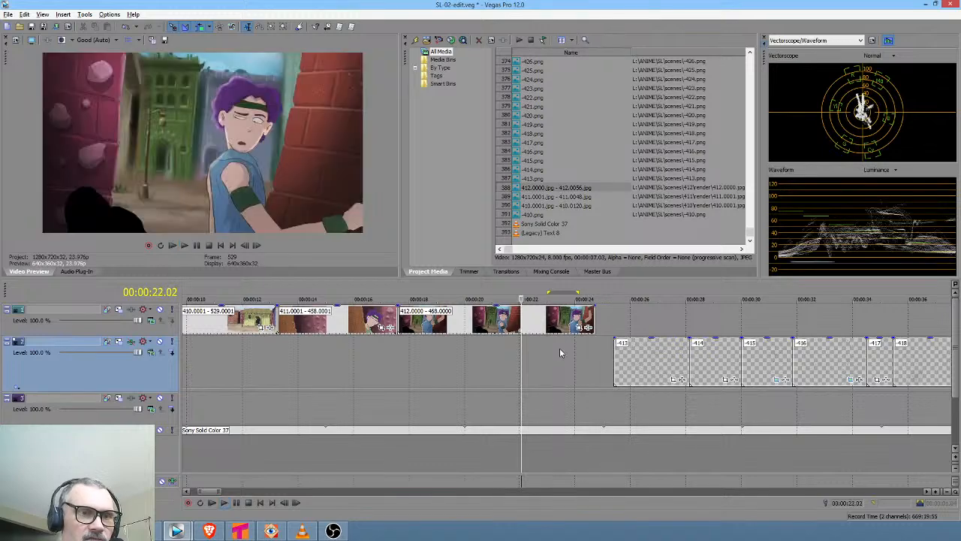
left_click_drag(555, 347, 579, 344)
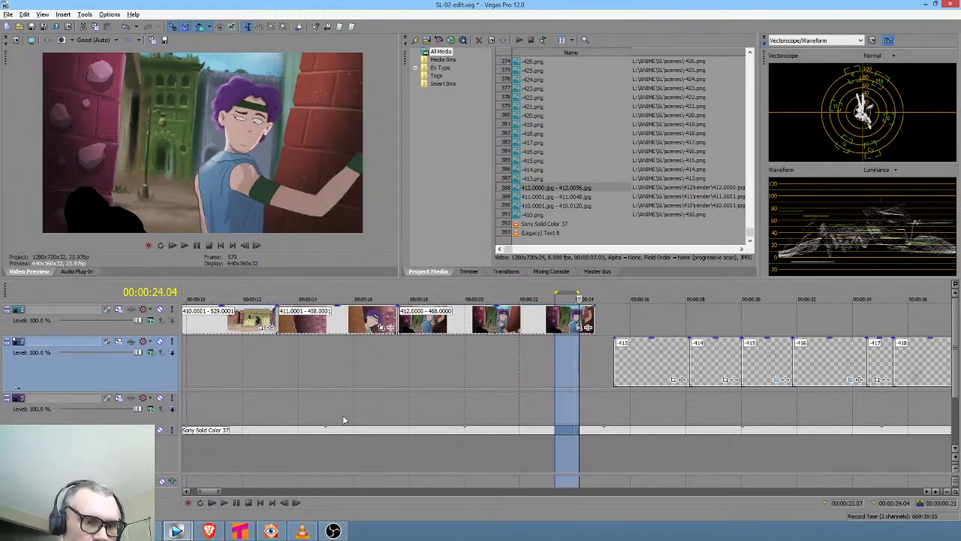
Switch to Krita and copy the shd layer's keyframe from frame 13 to frame 52 of scene 412
key("alt+Tab")
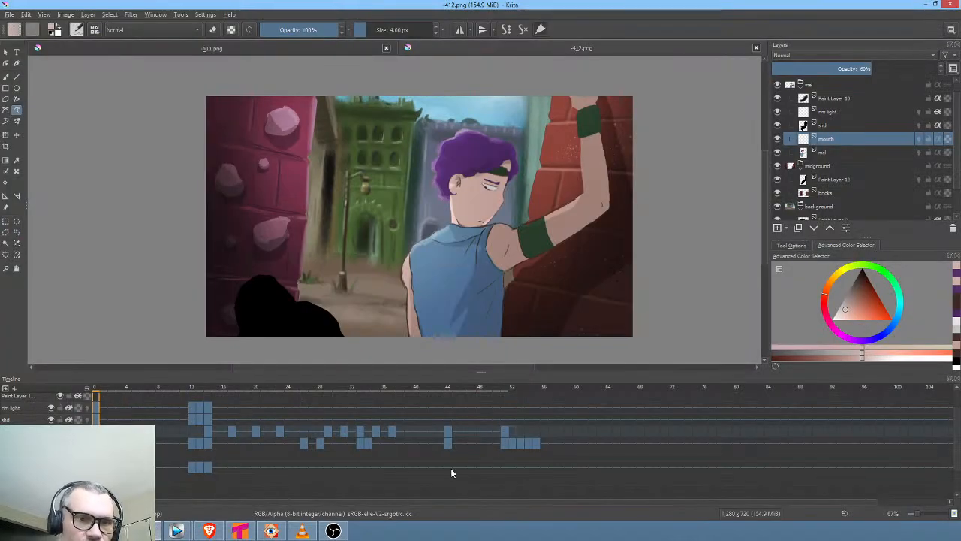
left_click(505, 431)
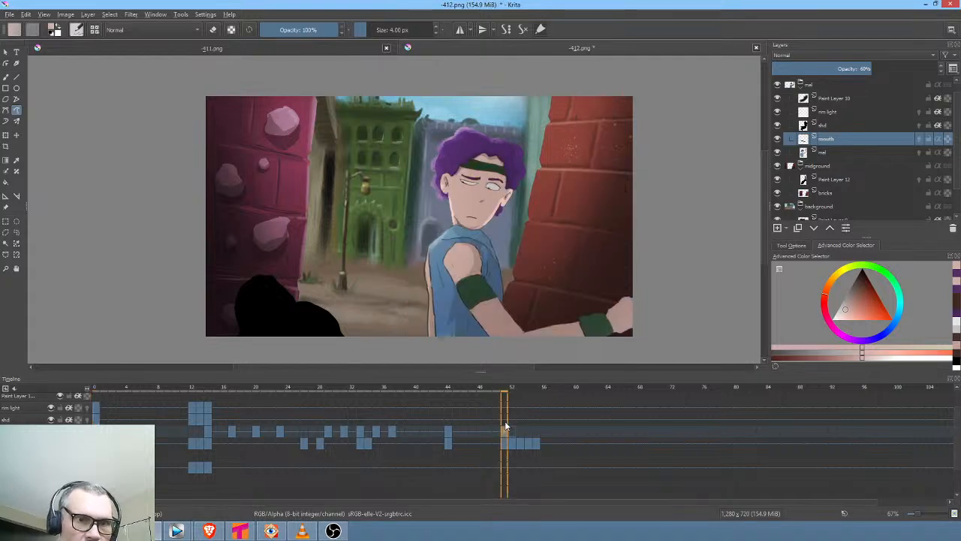
left_click(513, 419)
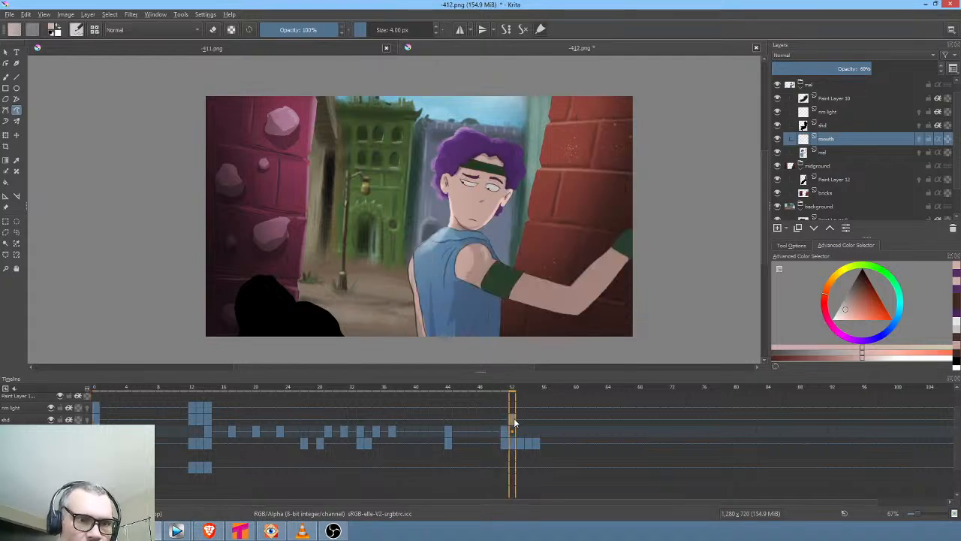
left_click(197, 416)
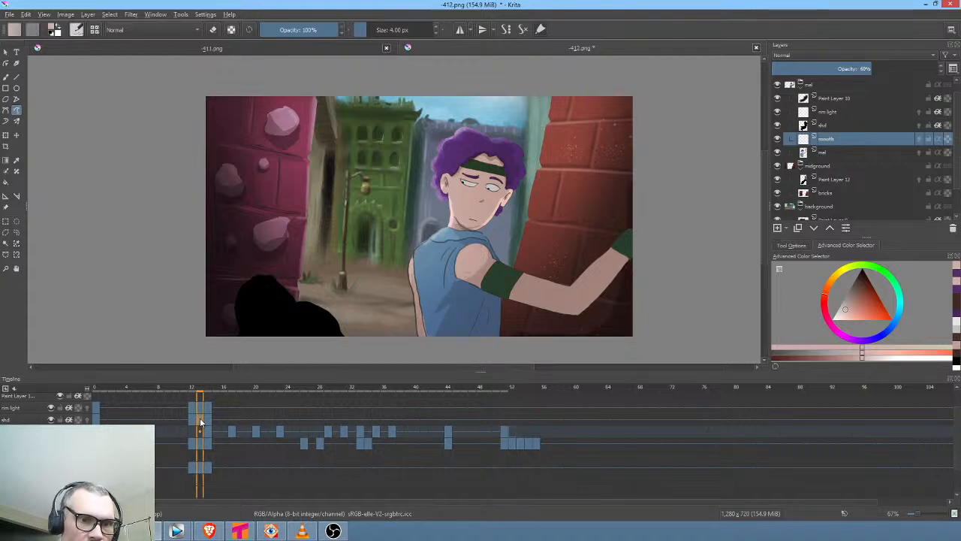
left_click(476, 418)
left_click(511, 419)
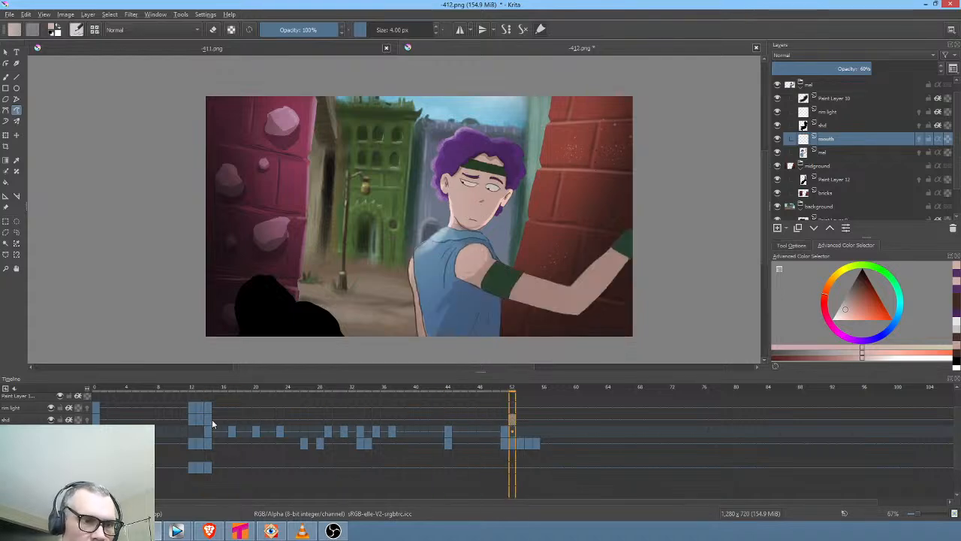
Copy the shd layer's keyframes from frames 12 and 0 to frames 53 and 54 respectively
left_click(192, 421)
left_click_drag(193, 418, 523, 416)
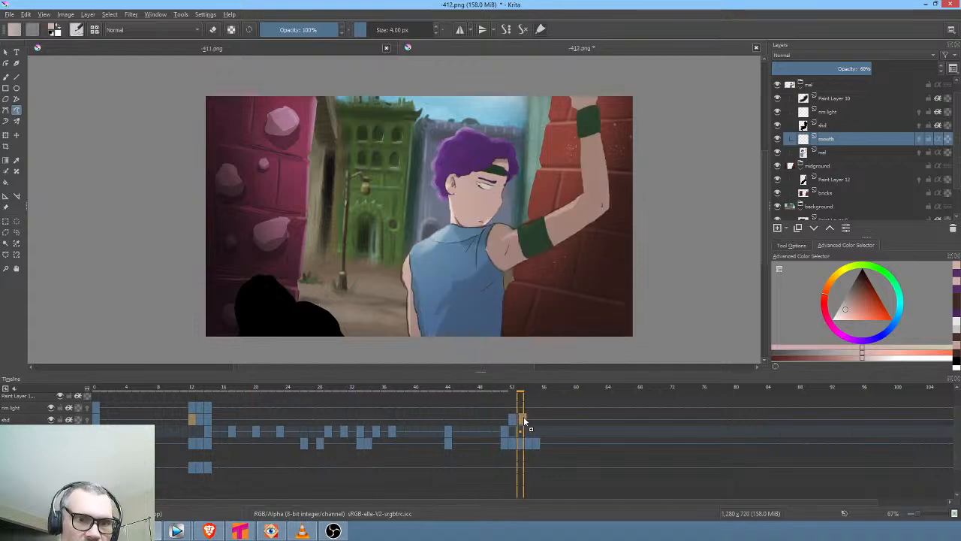
left_click(96, 419)
left_click_drag(472, 419, 529, 423)
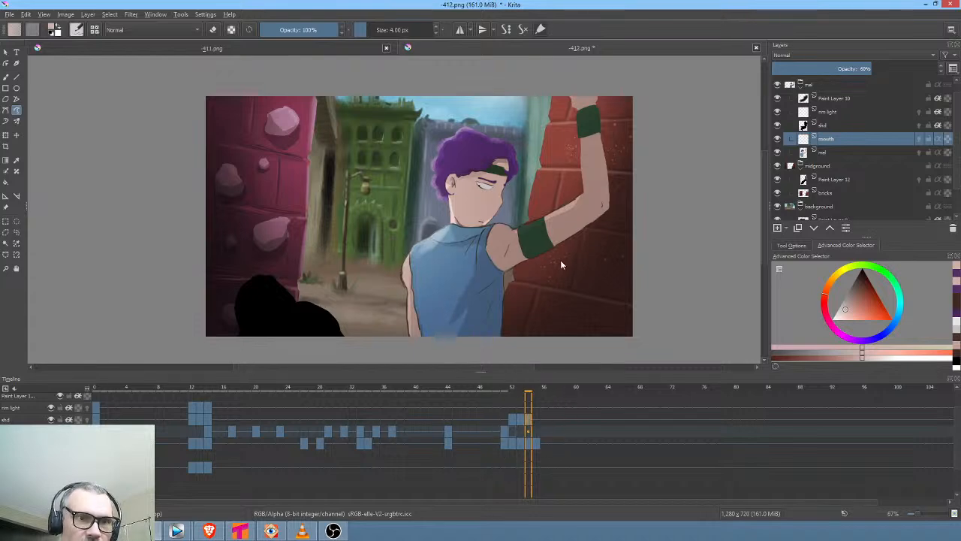
Save -412.png along with its Krita file and render frames 0 to 56 as a JPEG sequence, overwriting the old frames
left_click(9, 14)
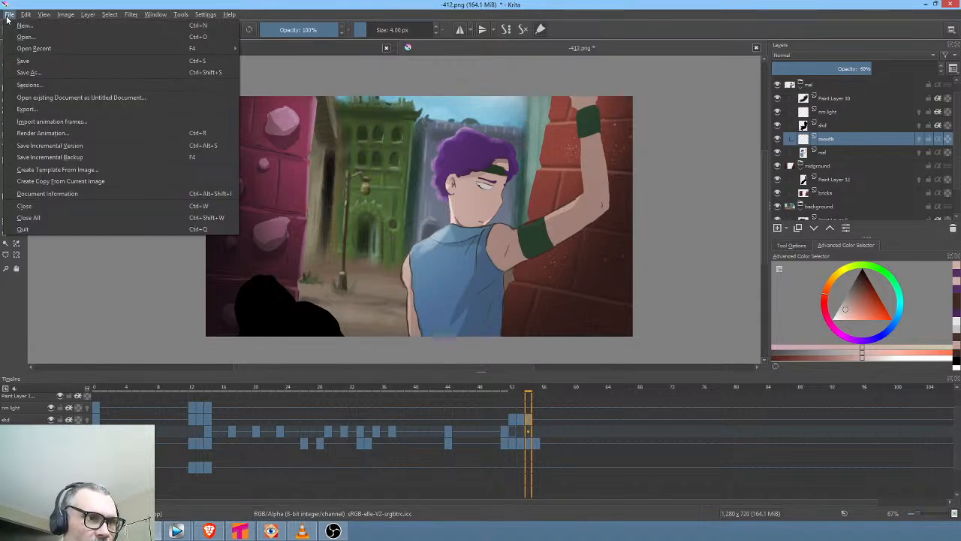
left_click(29, 64)
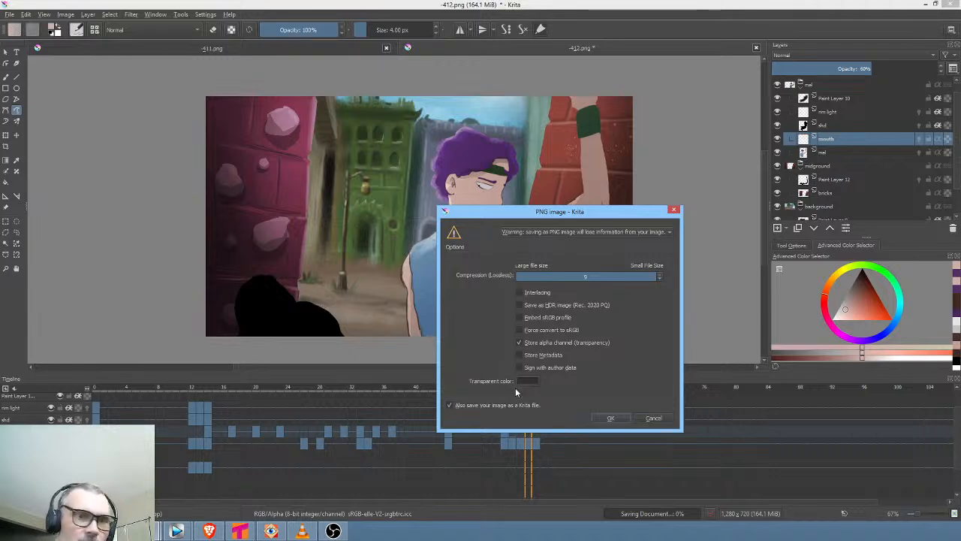
left_click(609, 418)
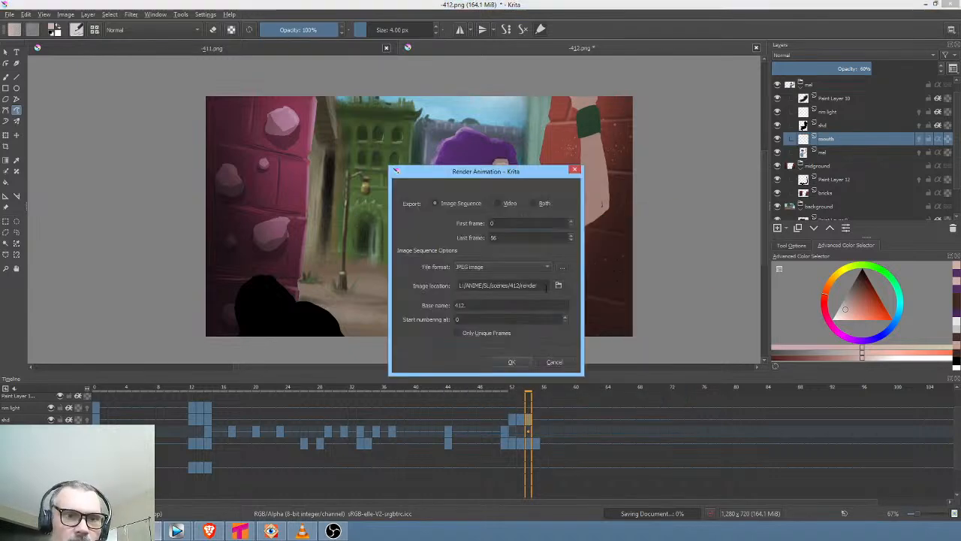
left_click(512, 362)
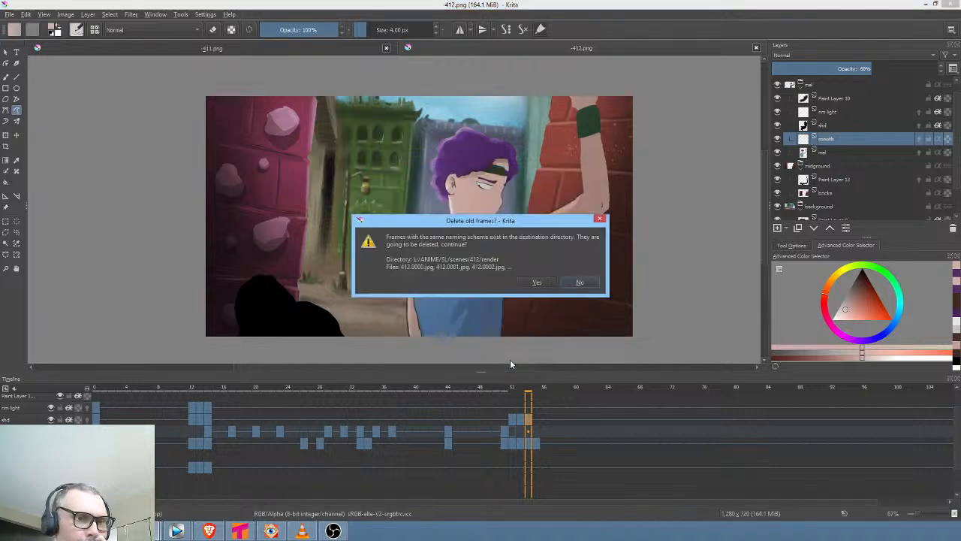
left_click(539, 283)
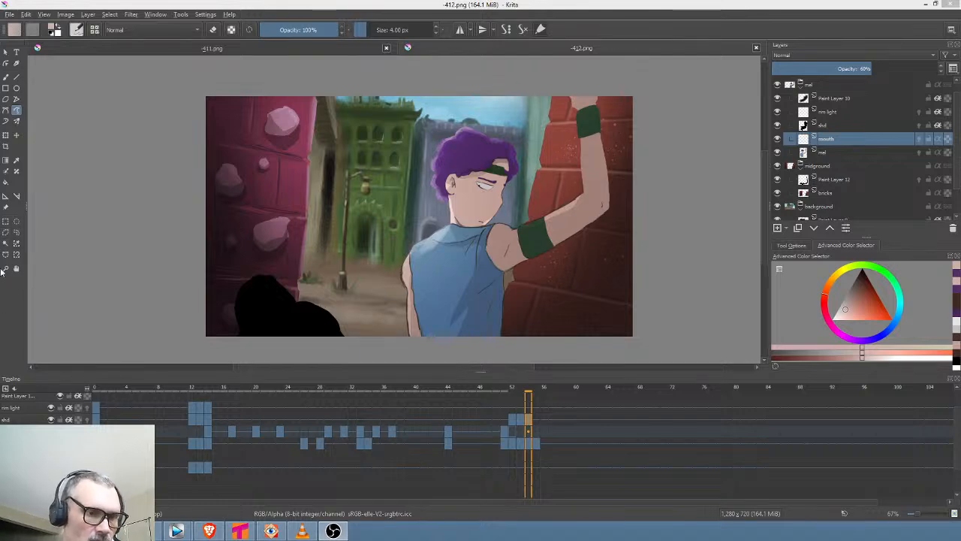
Switch to the SL-02-edit project in Vegas Pro, enlarge the preview area and review the 411 and 412 clips
mouse_move(177, 531)
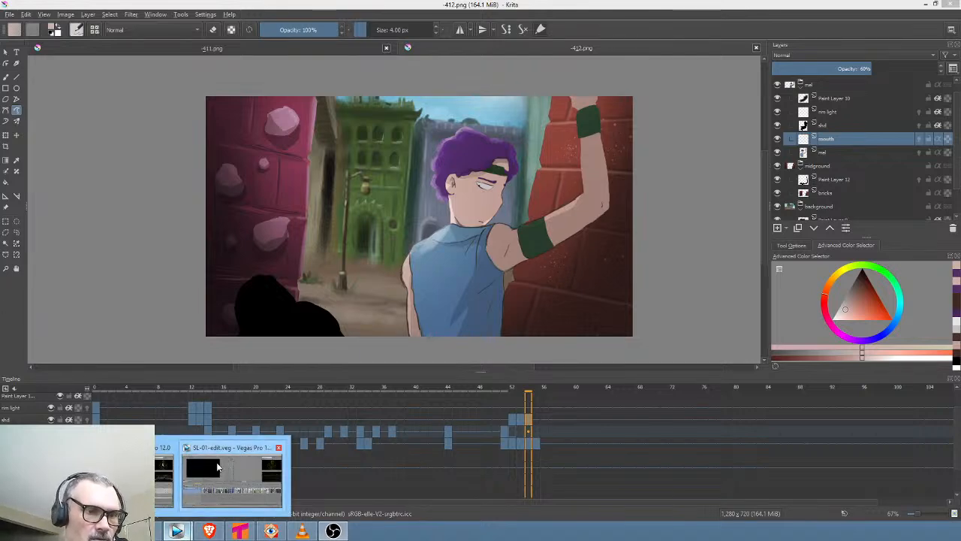
left_click(159, 470)
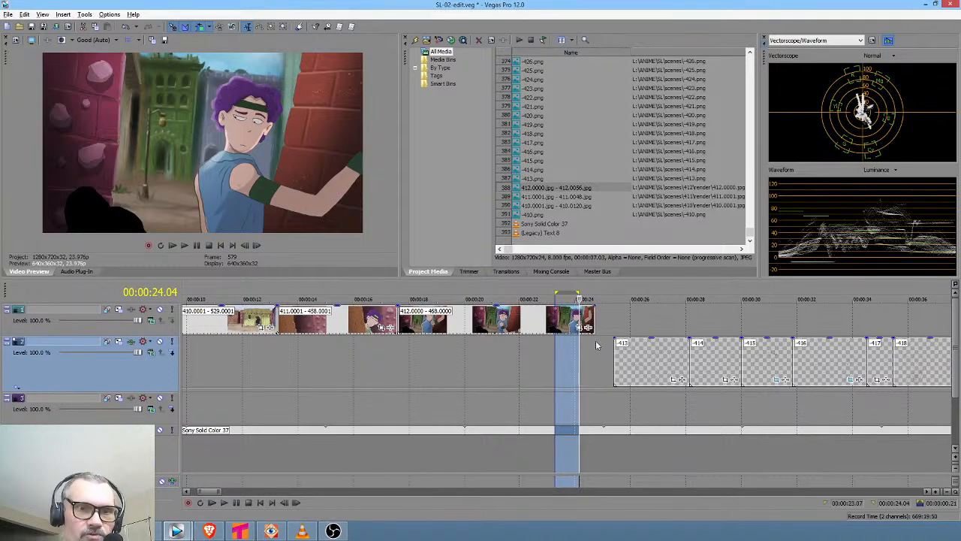
left_click_drag(595, 344, 580, 343)
left_click_drag(523, 344, 277, 336)
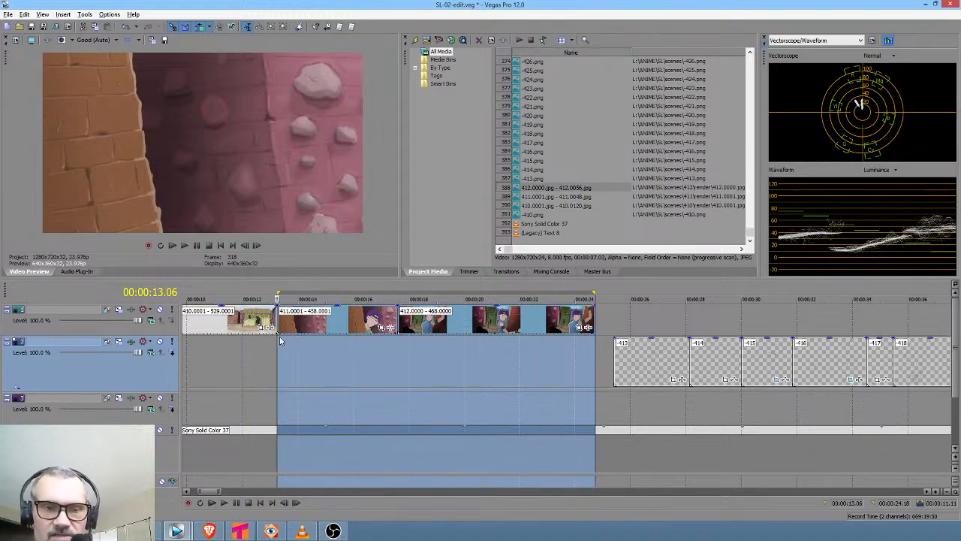
left_click(280, 338)
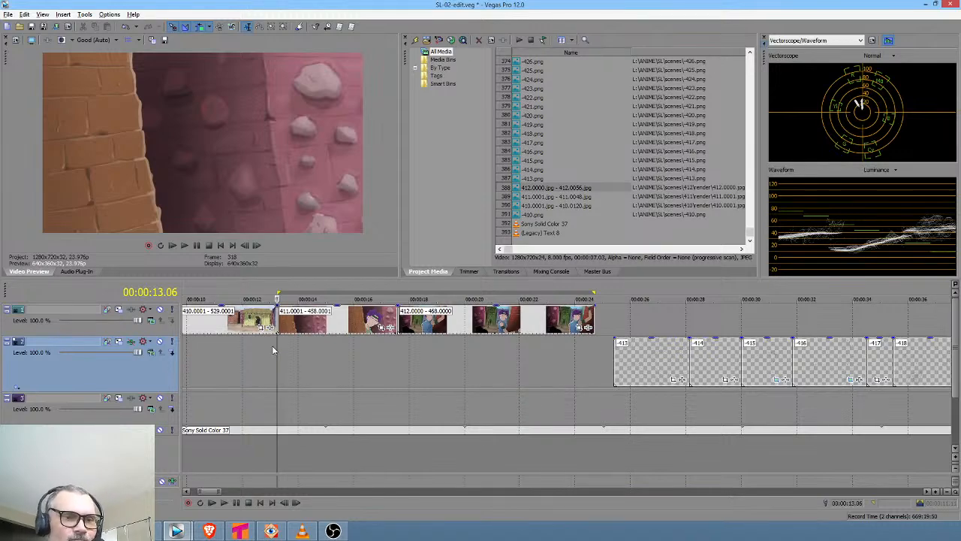
left_click_drag(273, 345, 444, 342)
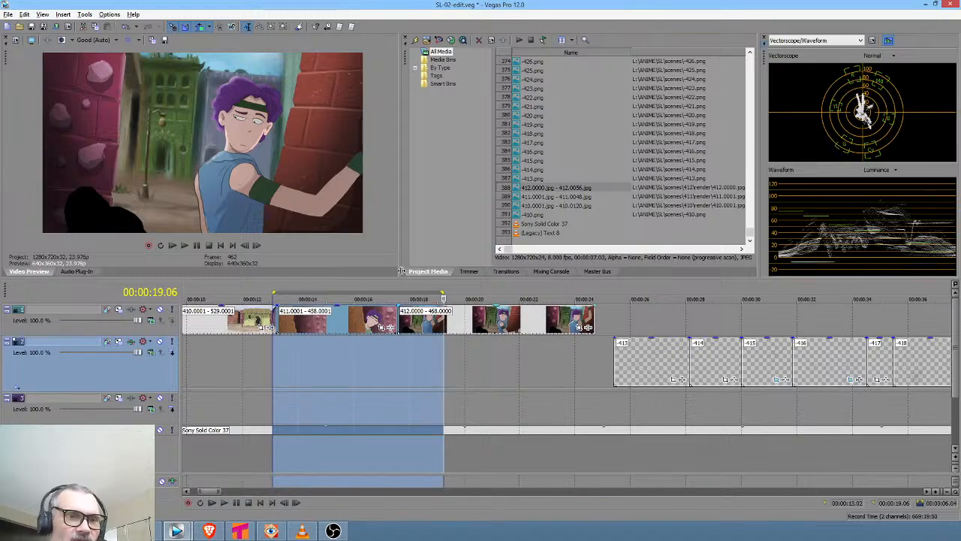
left_click_drag(402, 271, 417, 319)
left_click_drag(547, 404, 474, 405)
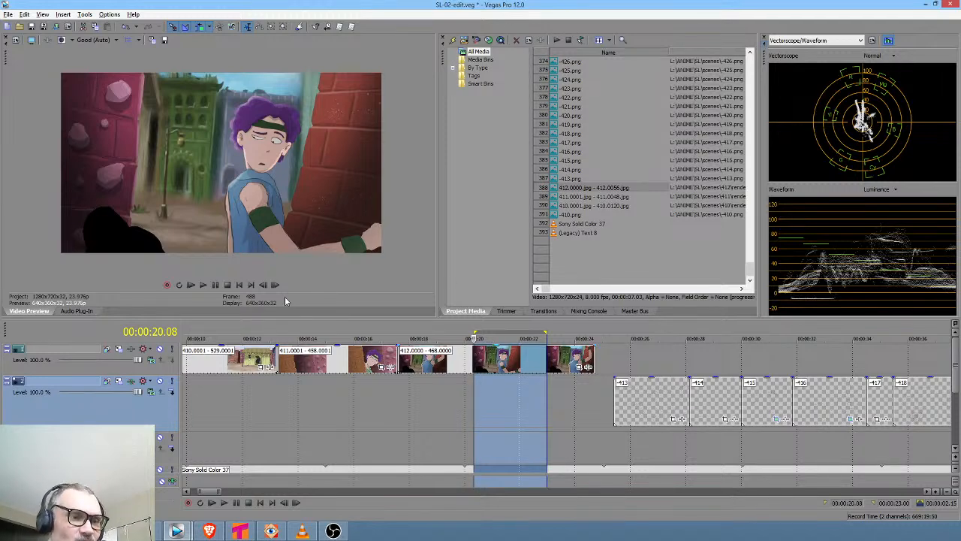
left_click(208, 530)
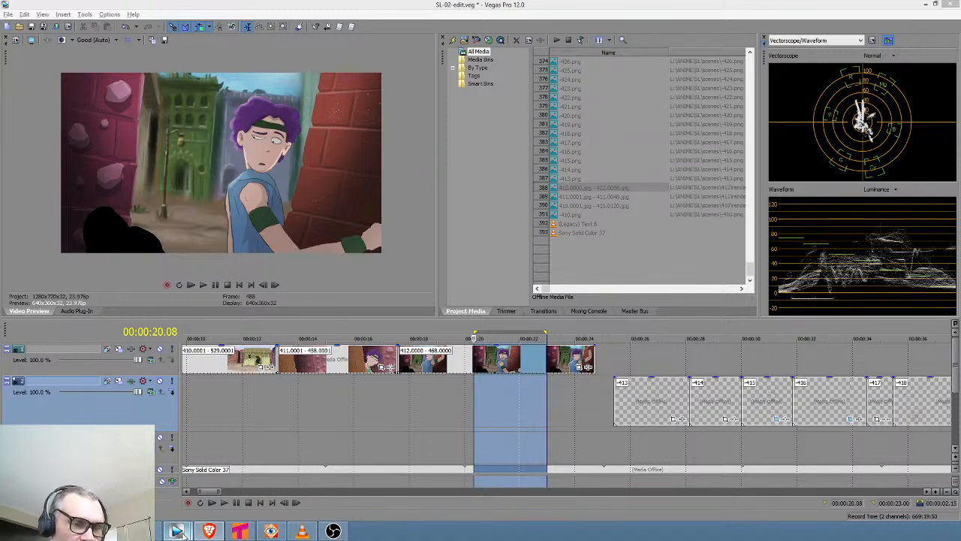
mouse_move(177, 531)
mouse_move(241, 465)
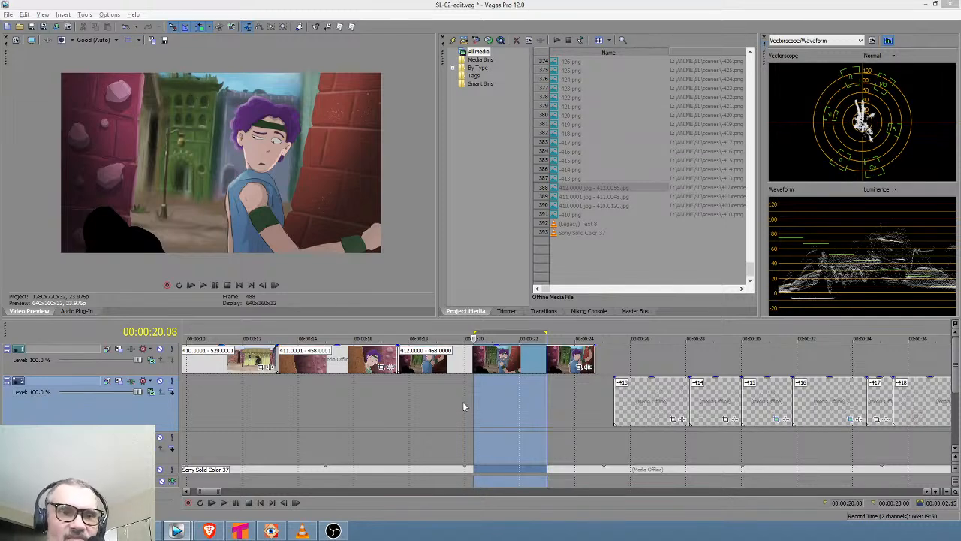
Duplicate the 411 clip directly after the 412 clip on the first video track and play back the cut
left_click_drag(463, 401, 578, 396)
left_click(344, 368)
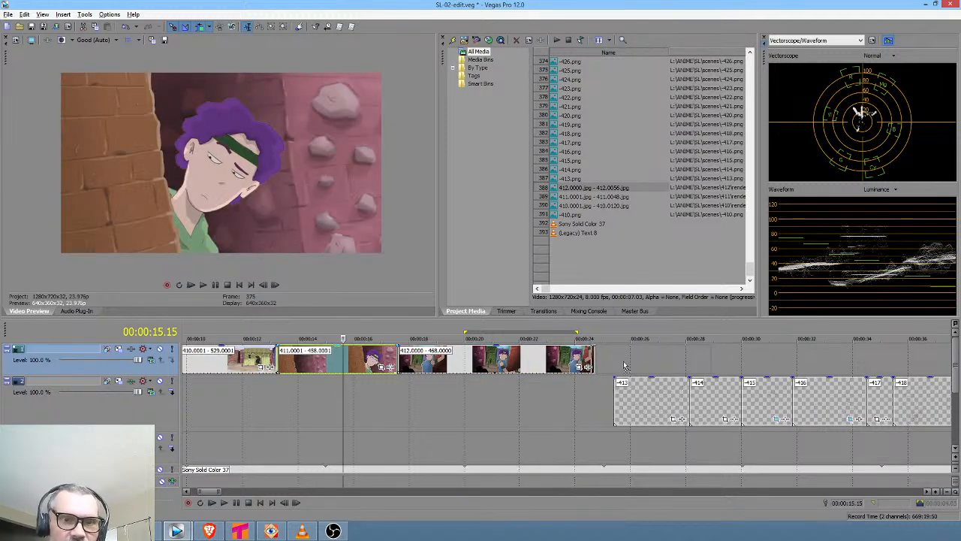
key("ctrl+v")
left_click(575, 387)
key("space")
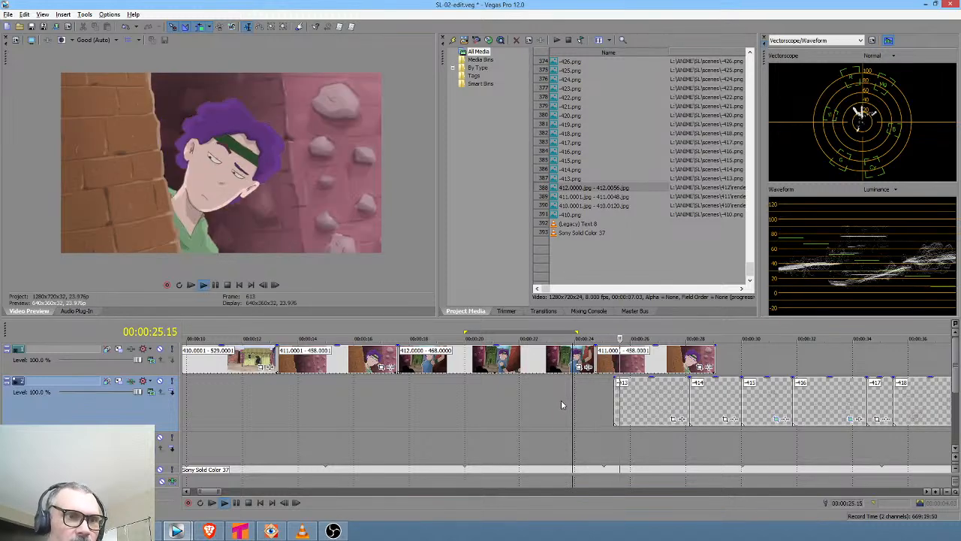
key("space")
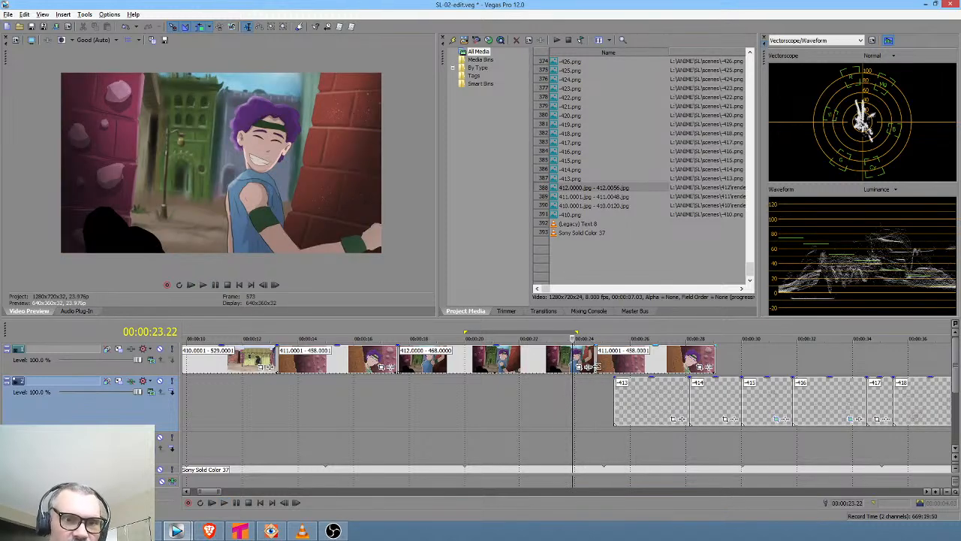
Trim the start of the duplicated 411 clip, close the gap after the 412 clip, and play back the cut
left_click_drag(593, 361, 610, 366)
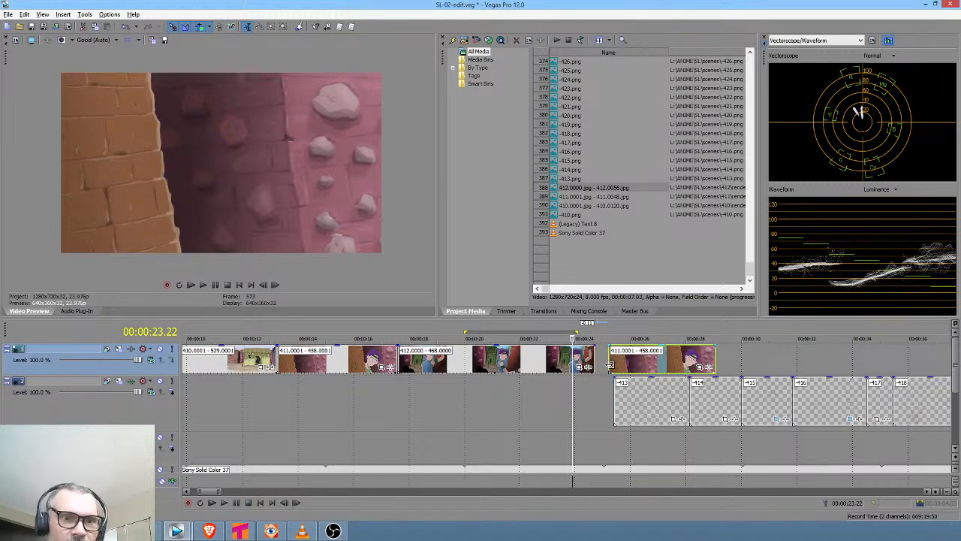
left_click(538, 390)
key("space")
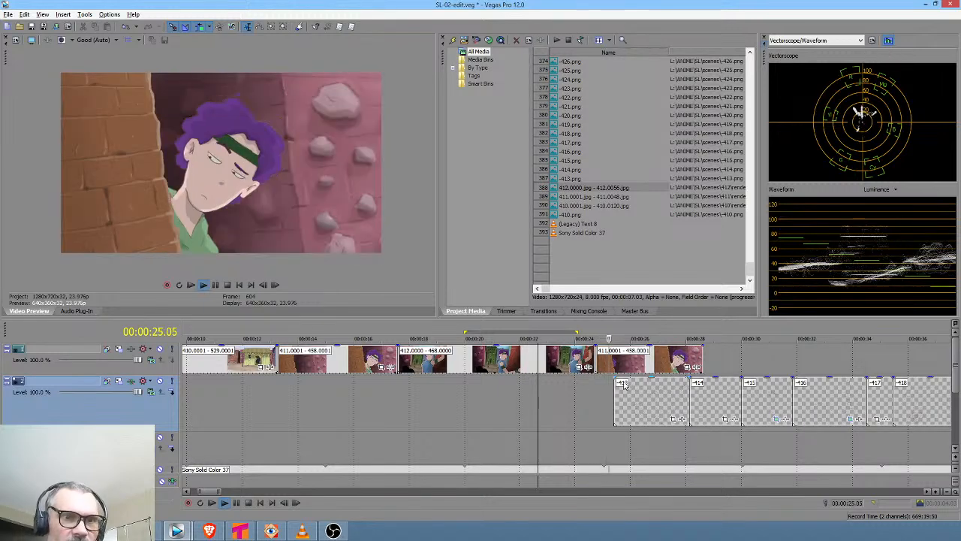
key("space")
Trim a few frames off the end of the 412 clip, keeping the 411 duplicate adjoining, and replay from 00:00:22.14
left_click_drag(595, 360, 590, 359)
left_click(536, 388)
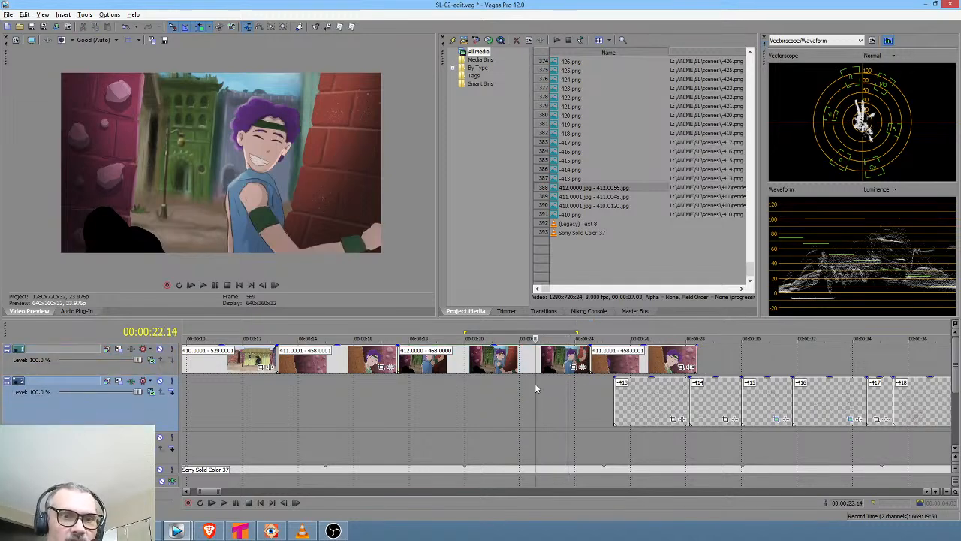
key("space")
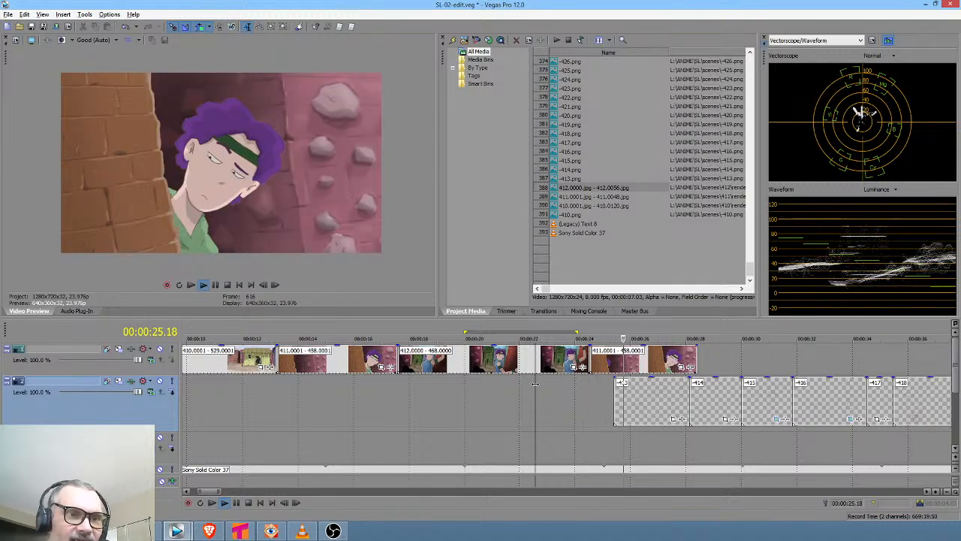
key("space")
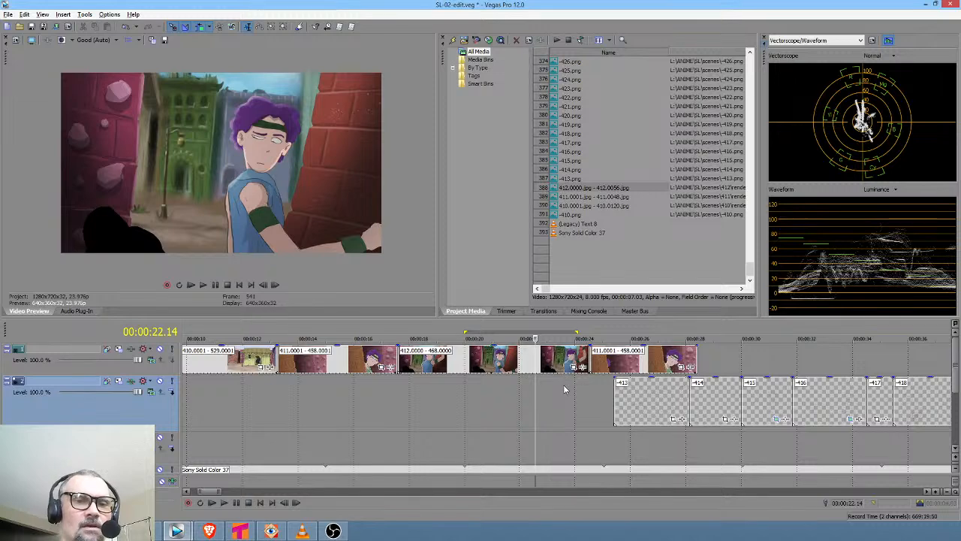
Scrub across the cut between the 412 clip and the duplicated 411 clip and replay it from 00:00:23.19
left_click_drag(565, 381, 628, 389)
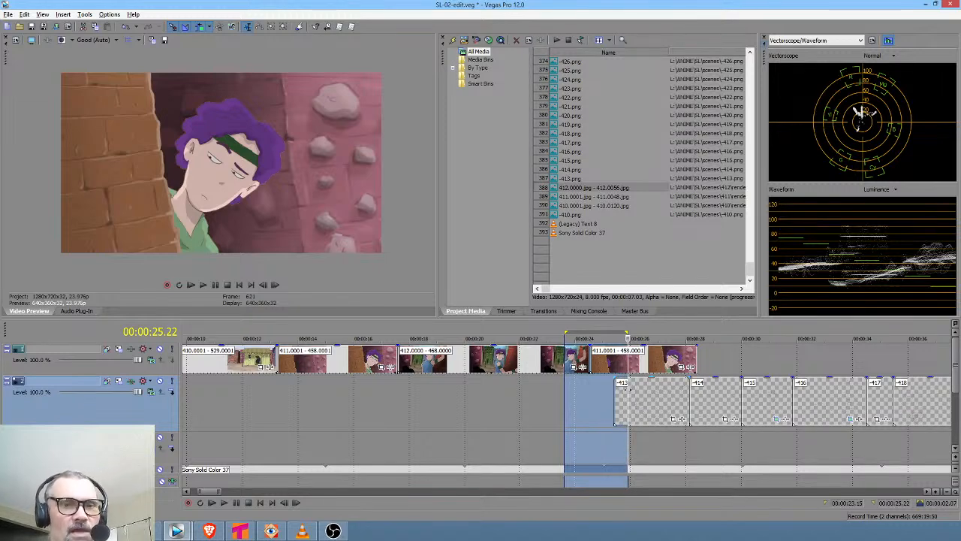
left_click(569, 389)
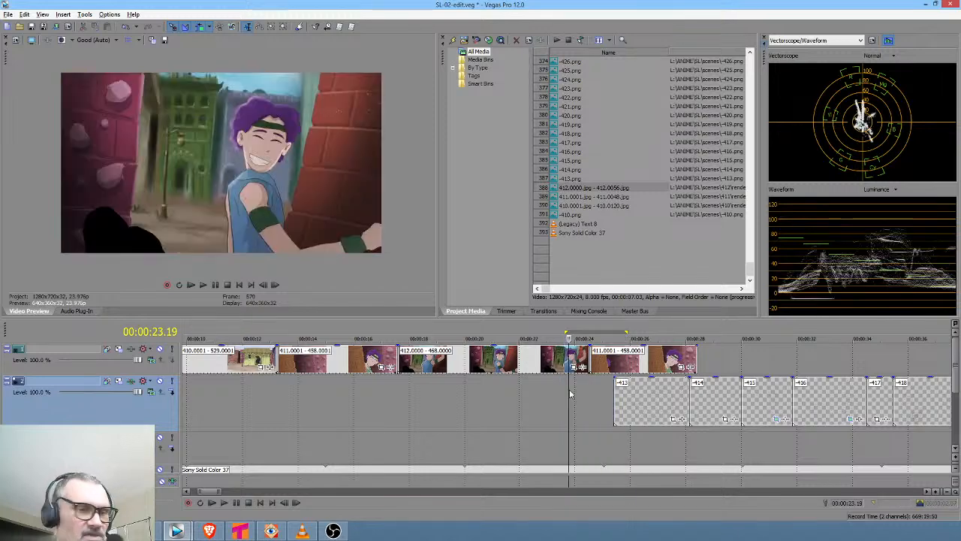
key("space")
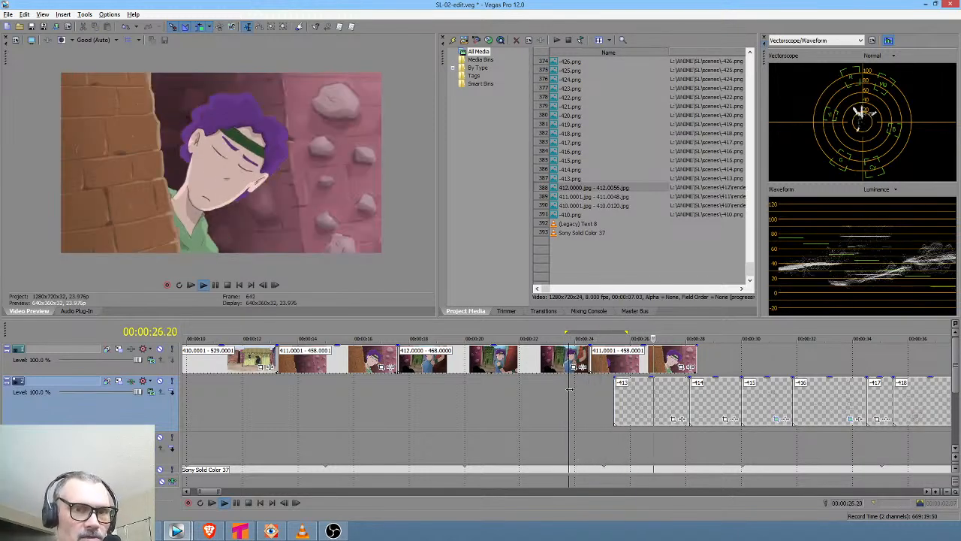
key("space")
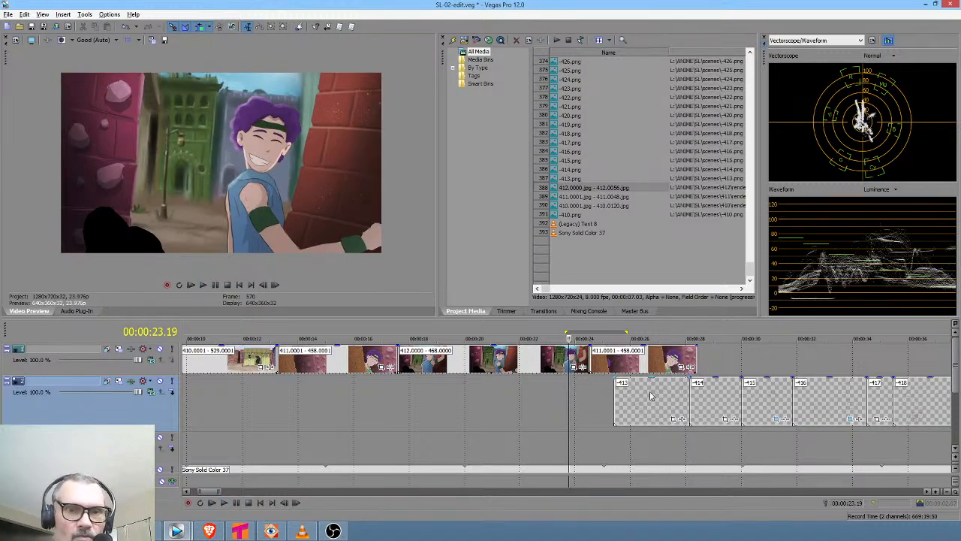
Trim the end of the duplicated 411 clip to 00:00:27.20 and review the range starting at 00:00:13.06
left_click_drag(698, 356, 279, 317)
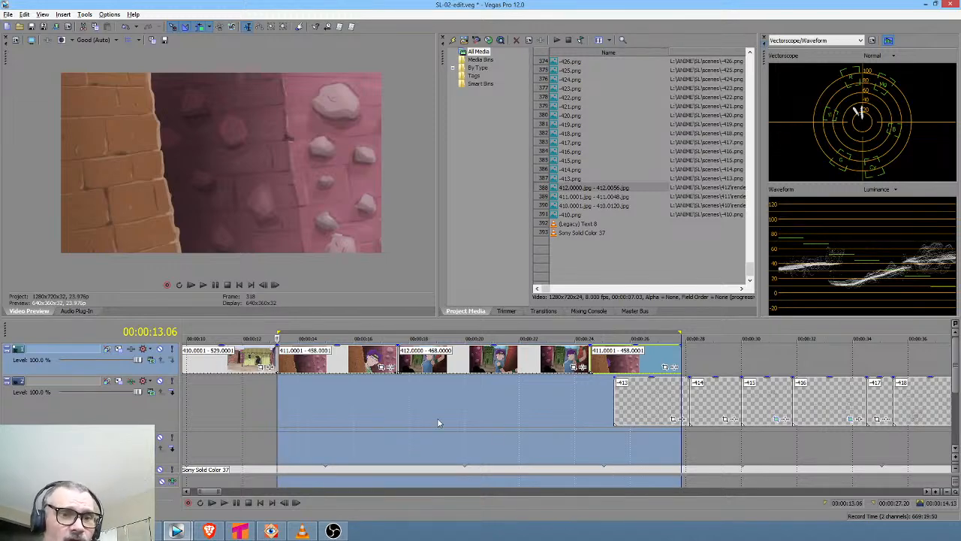
left_click(507, 398)
Review the finished shots around 00:12:50 on the timeline, marking the range from 00:12:51.03 to about 00:13:25.10
scroll(511, 398, "down", 10)
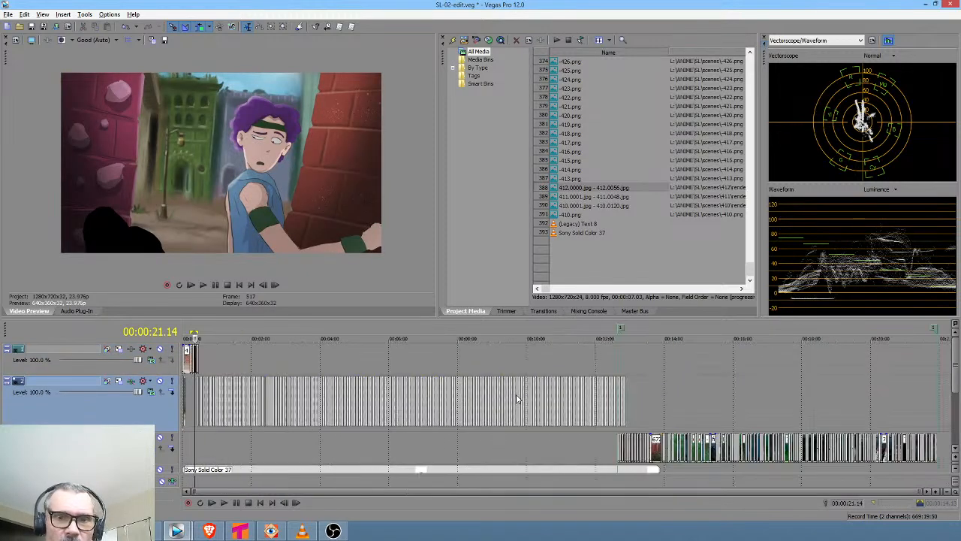
left_click(633, 365)
scroll(648, 360, "up", 8)
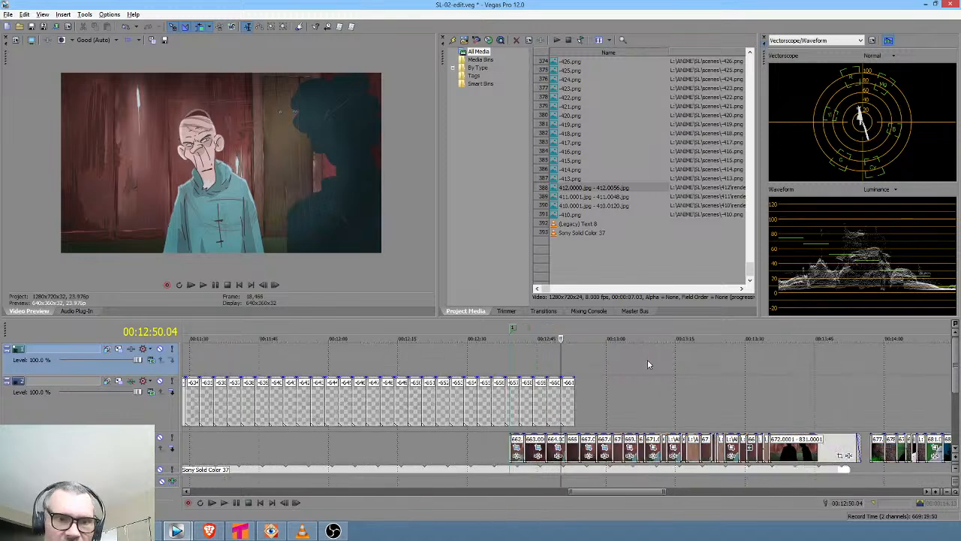
left_click_drag(534, 350, 690, 362)
left_click_drag(566, 366, 721, 381)
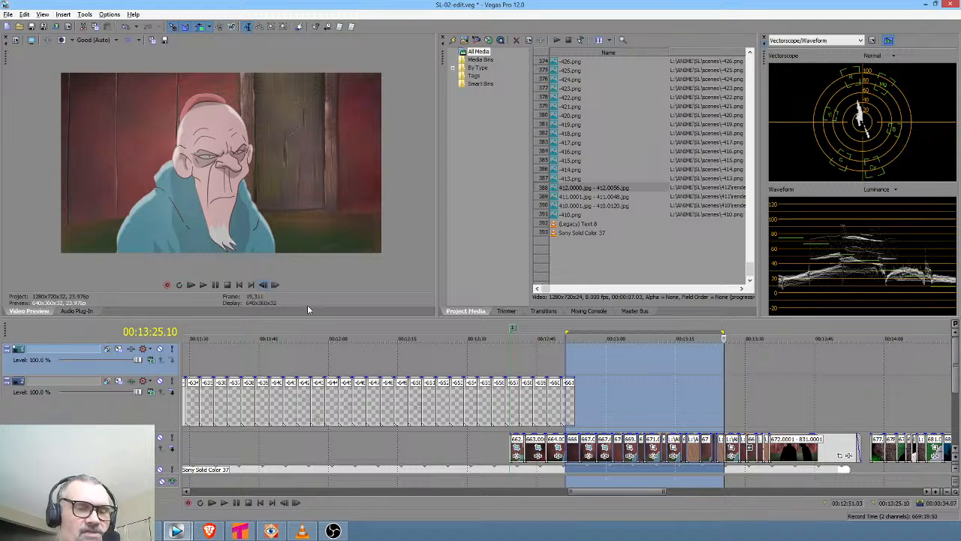
left_click_drag(726, 408, 589, 391)
scroll(589, 391, "down", 6)
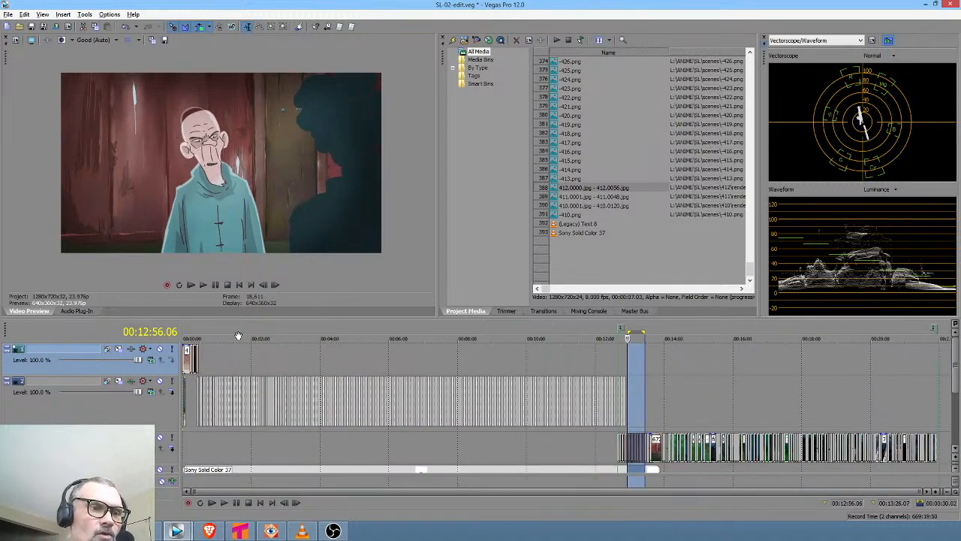
Return to the opening shots and review the 411-to-412 cut over the range from 00:00:16.20 to 00:00:21.15
left_click(192, 388)
scroll(192, 388, "up", 8)
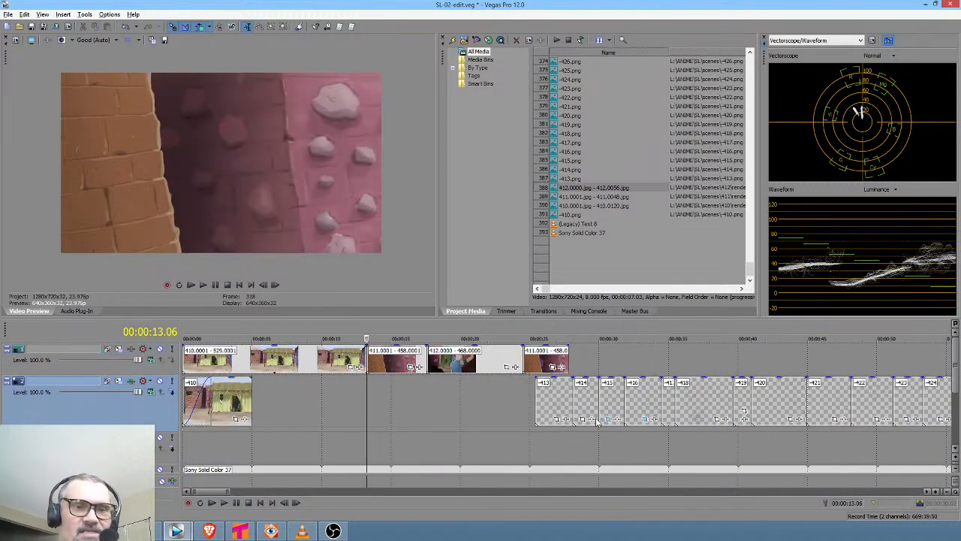
left_click_drag(363, 403, 510, 406)
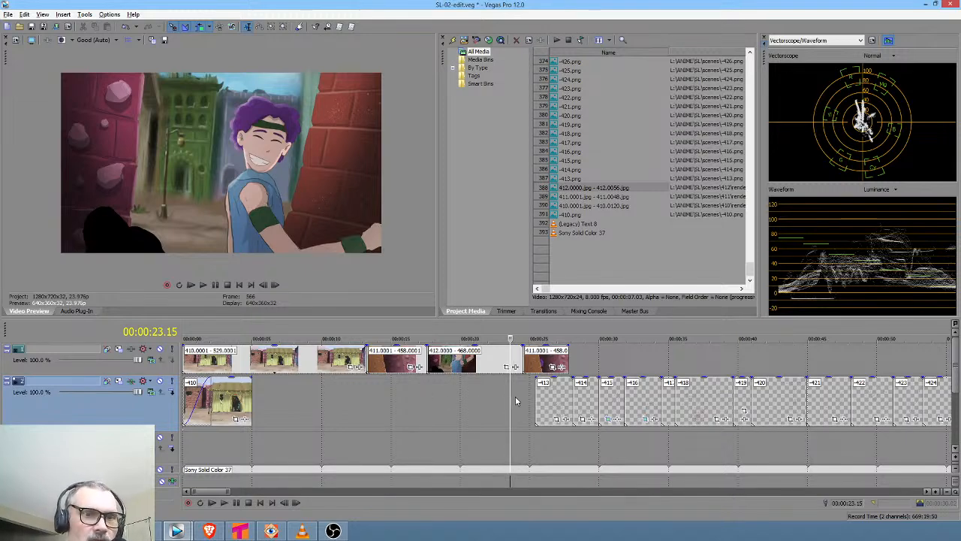
left_click_drag(418, 392, 483, 396)
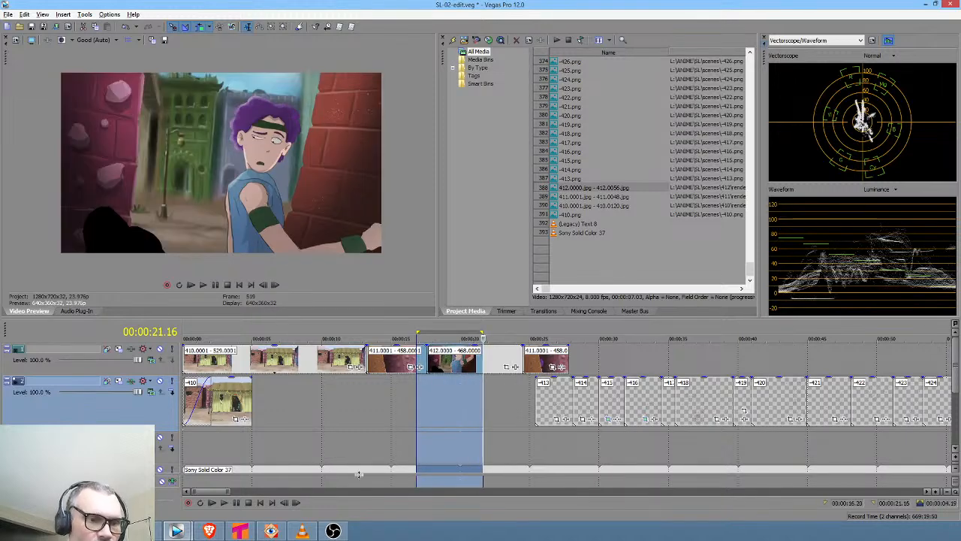
Switch to the 412 scene in Krita and check what Paint Layer 9 and Paint Layer 12 contribute by hiding and reshowing each
left_click(145, 531)
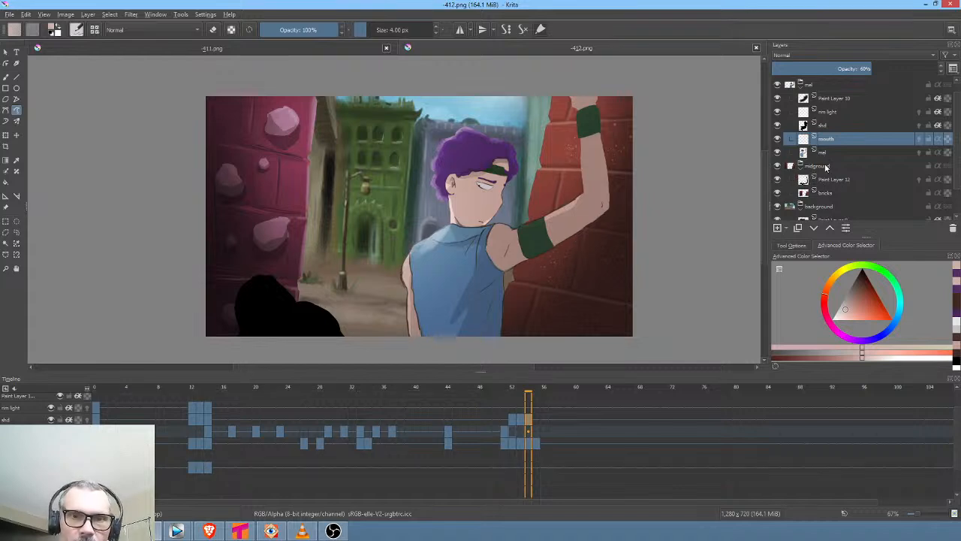
scroll(826, 168, "down", 1)
left_click(777, 187)
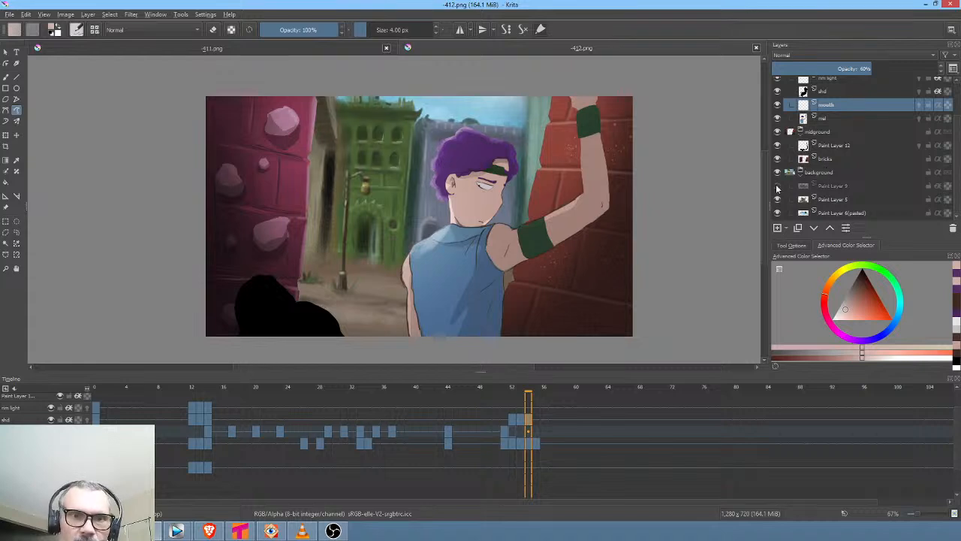
left_click(777, 187)
left_click(777, 146)
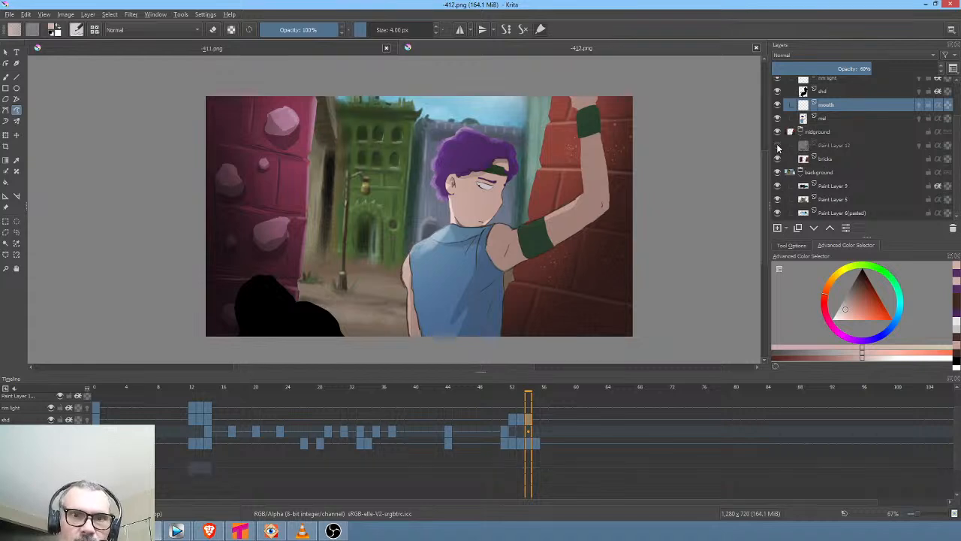
left_click(778, 146)
Go to frame 0 and identify the wall shading by hiding and reshowing Paint Layer 12 and the bricks layer
left_click(843, 146)
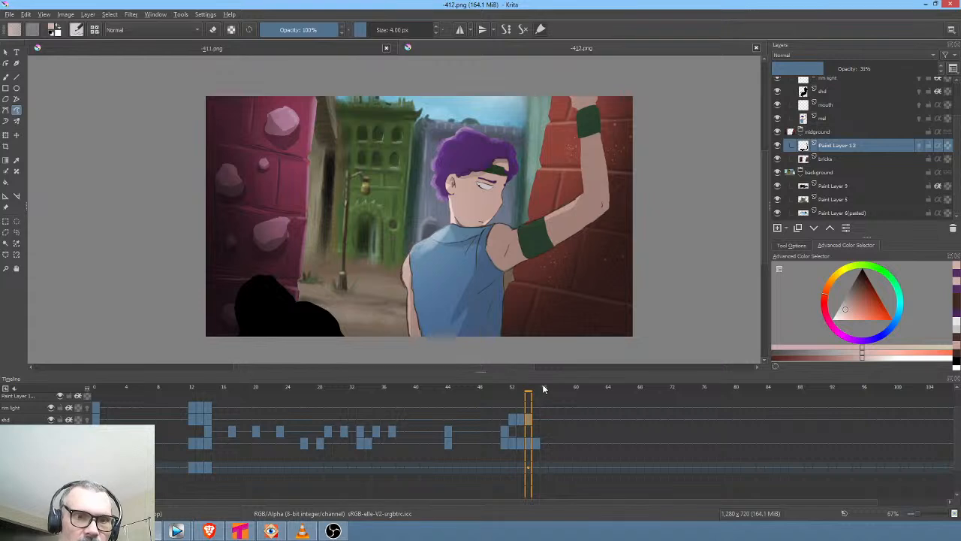
left_click_drag(539, 388, 20, 392)
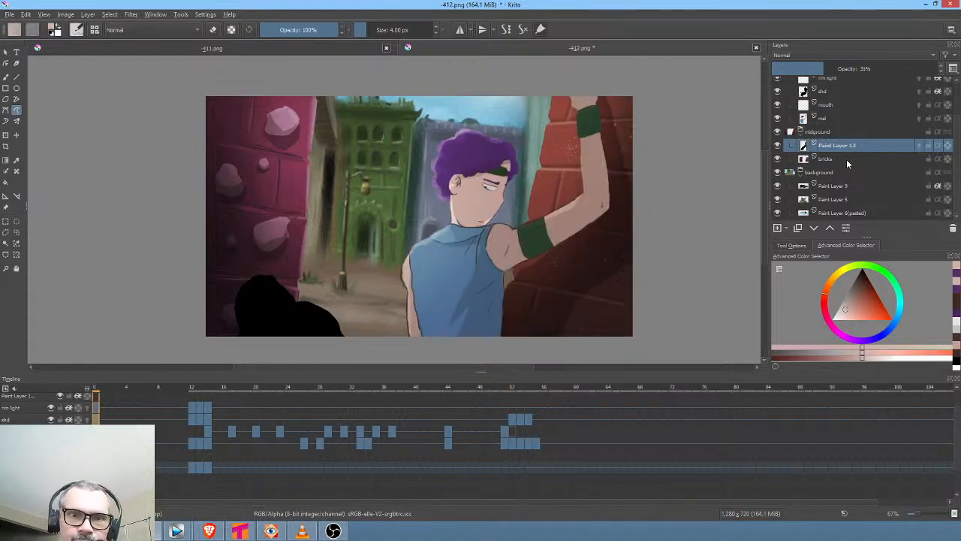
left_click(777, 146)
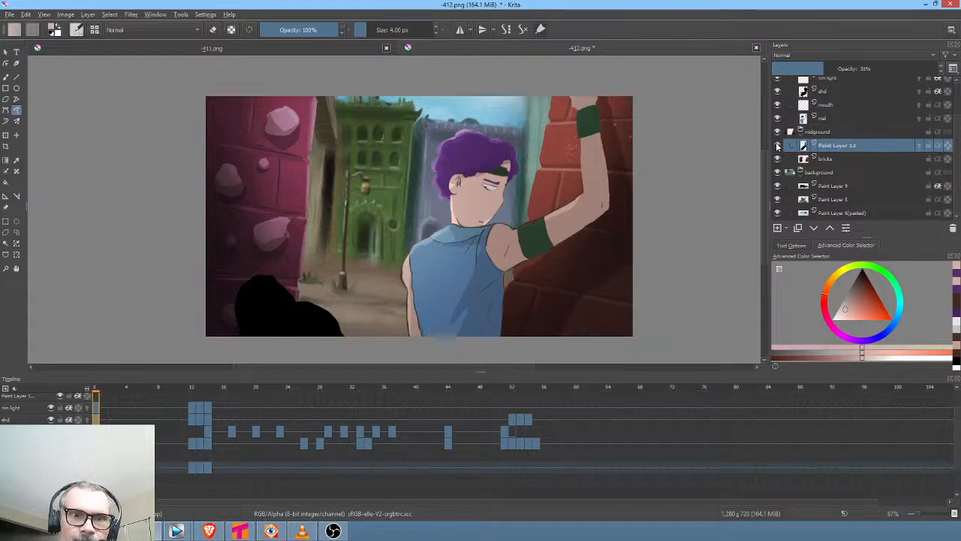
left_click(778, 145)
left_click(832, 159)
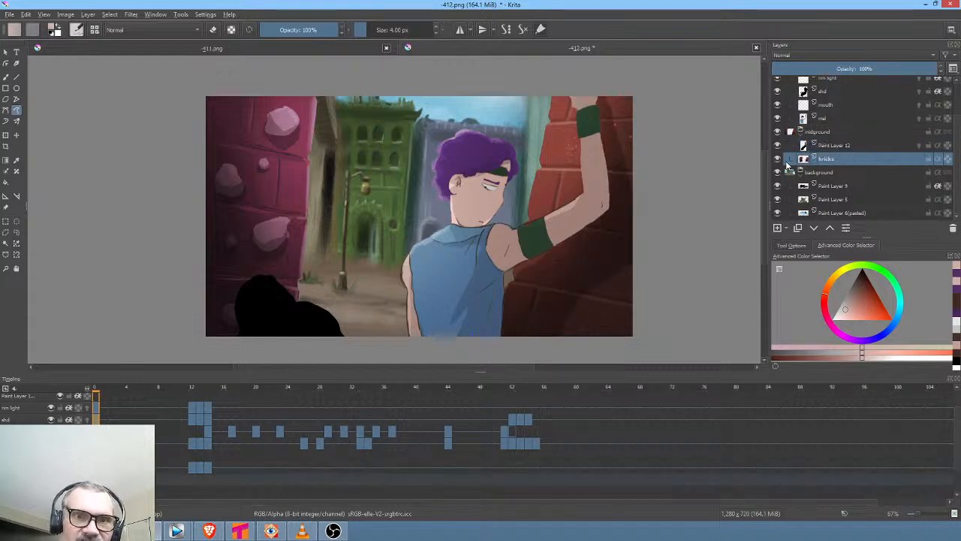
left_click(778, 158)
left_click(778, 159)
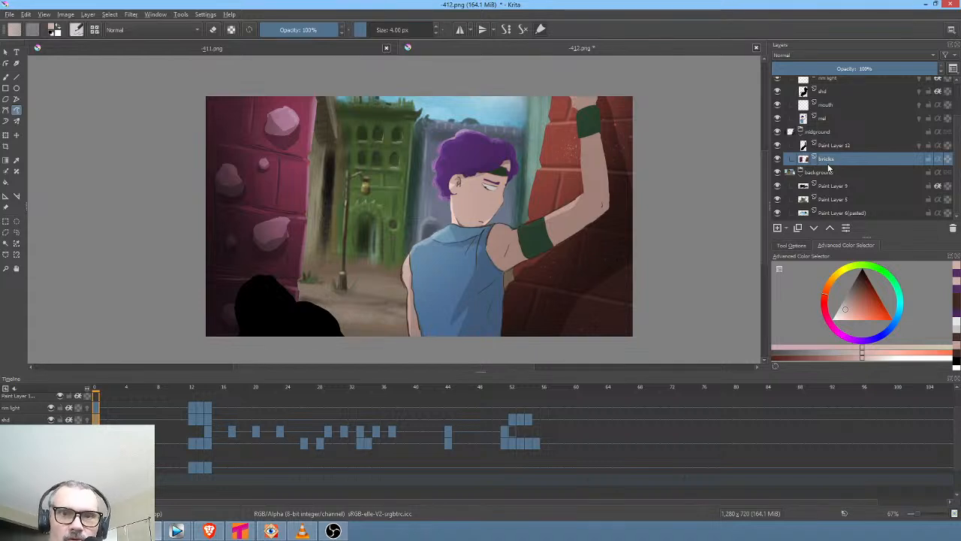
Start a Color Adjustment on the bricks layer, shaping its curve with two midpoints and raising the black point's output to 31
key("ctrl+m")
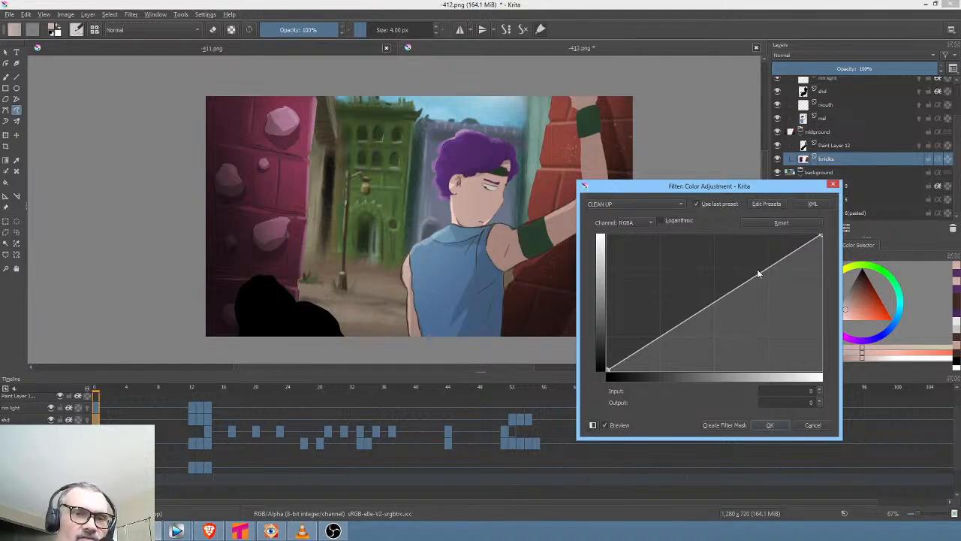
left_click_drag(769, 268, 774, 275)
mouse_move(663, 344)
left_mouse_down()
mouse_move(657, 315)
mouse_move(656, 329)
left_mouse_up()
left_click_drag(750, 189, 857, 182)
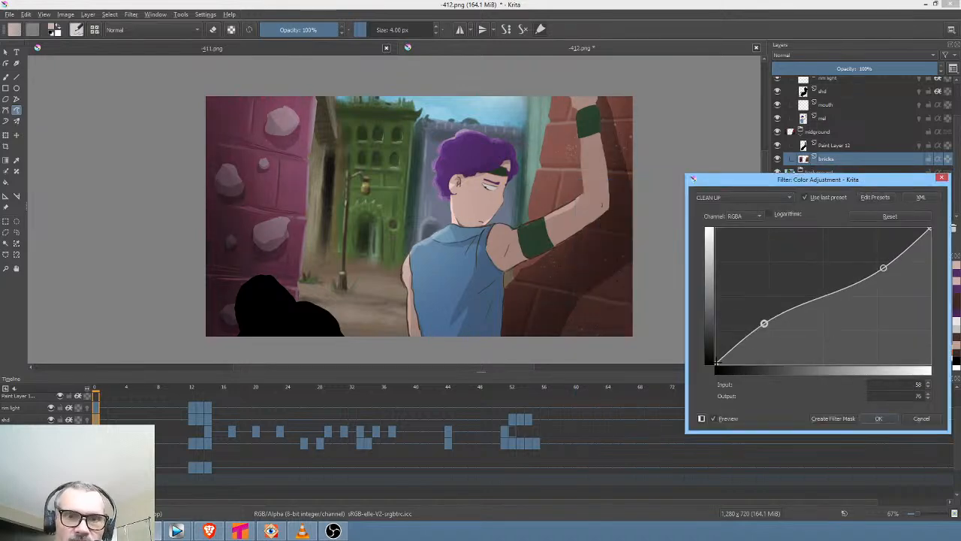
left_click_drag(716, 362, 711, 337)
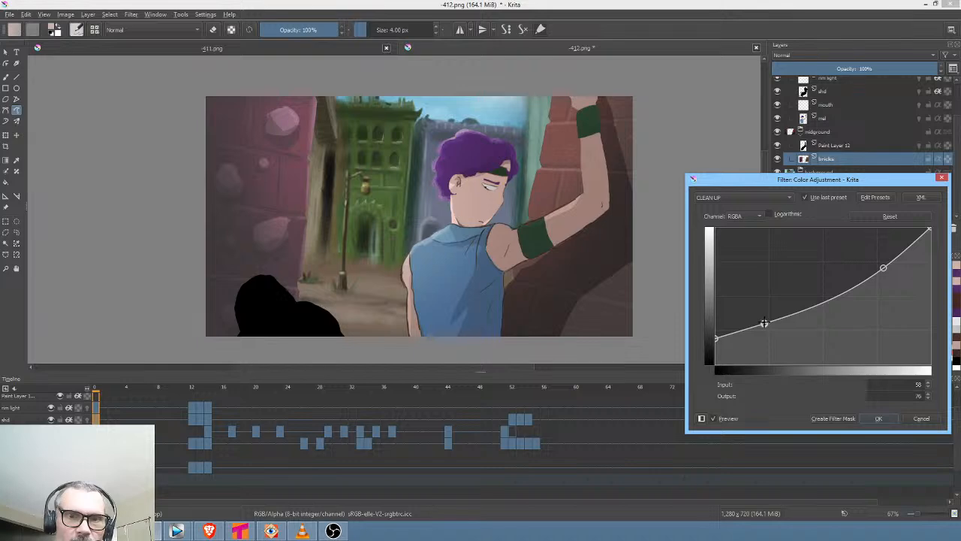
left_click_drag(763, 323, 715, 348)
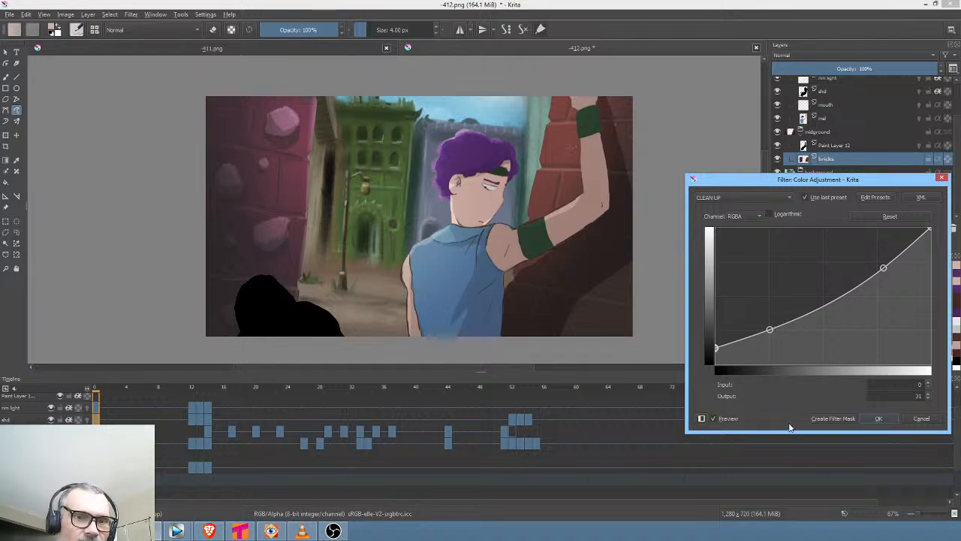
Compare the adjustment preview, set the lower curve point to input 60 and output 71, and create it as a filter mask
left_click(737, 419)
left_click(737, 418)
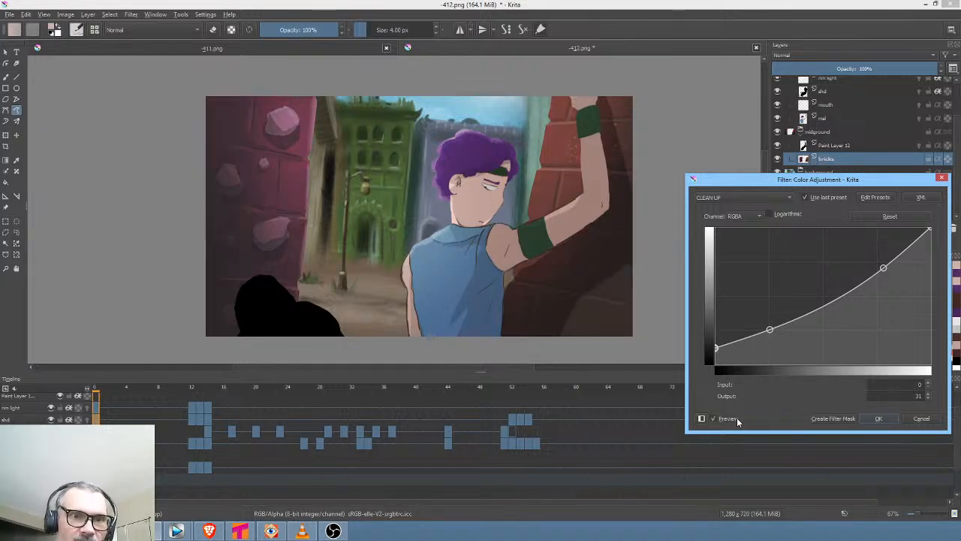
left_click(737, 418)
left_click(737, 419)
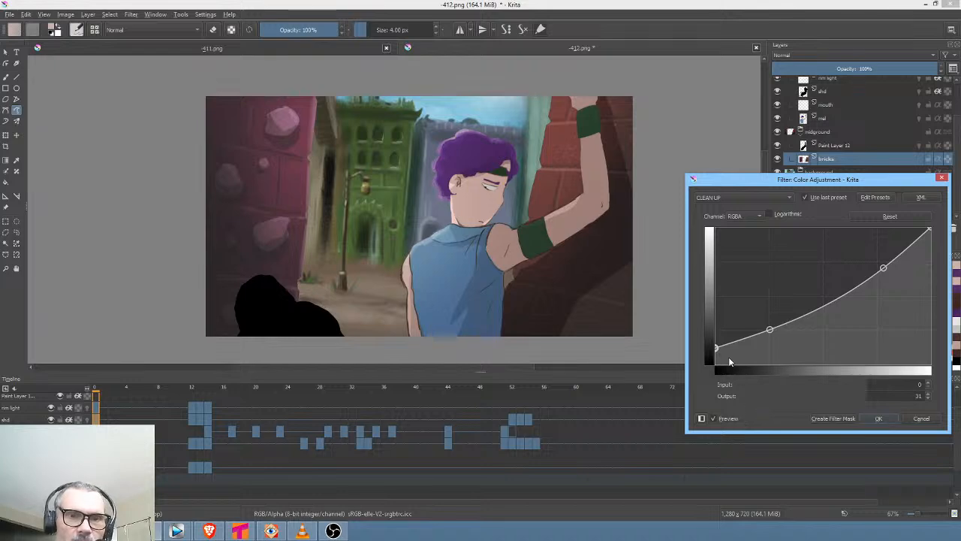
left_click(769, 329)
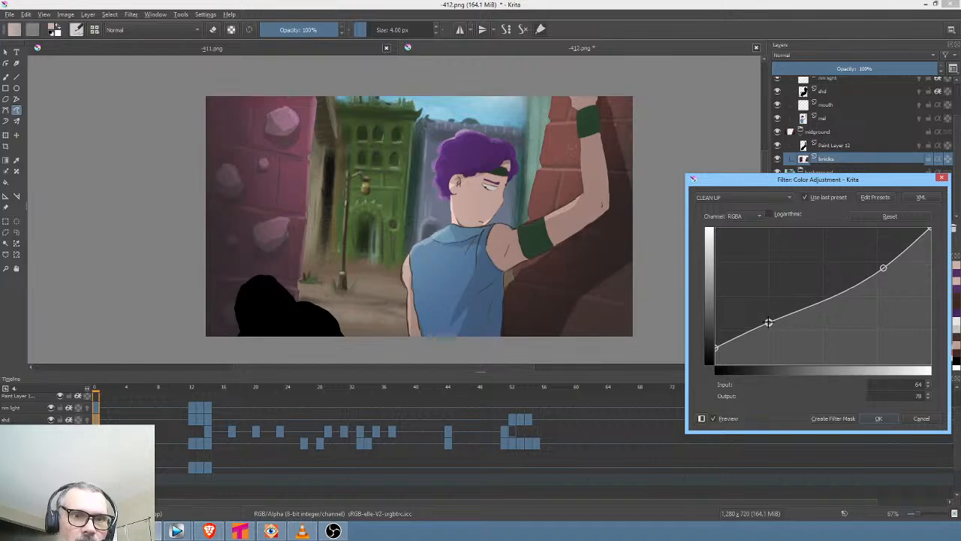
left_click_drag(767, 329, 765, 326)
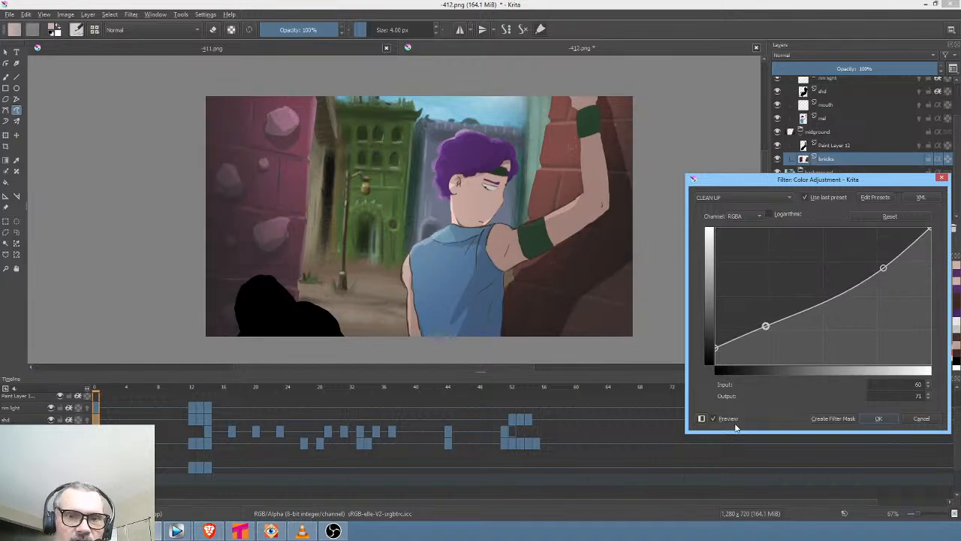
left_click(838, 417)
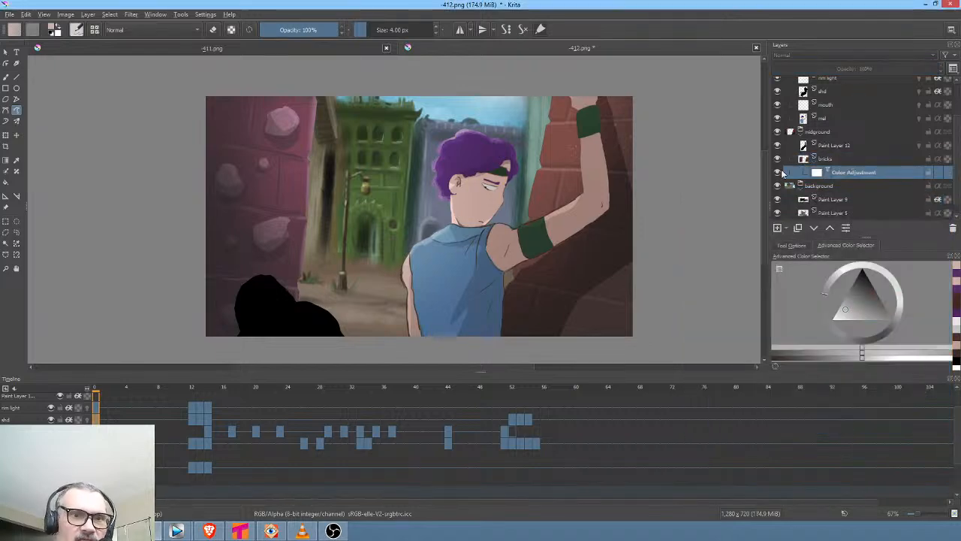
Compare the brick walls with and without the Color Adjustment mask by toggling its visibility
left_click(853, 158)
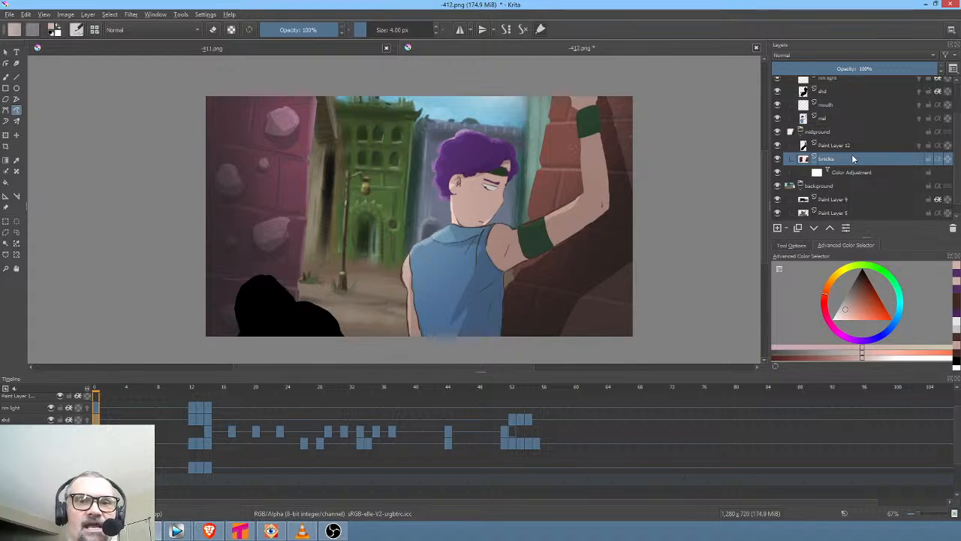
left_click(867, 172)
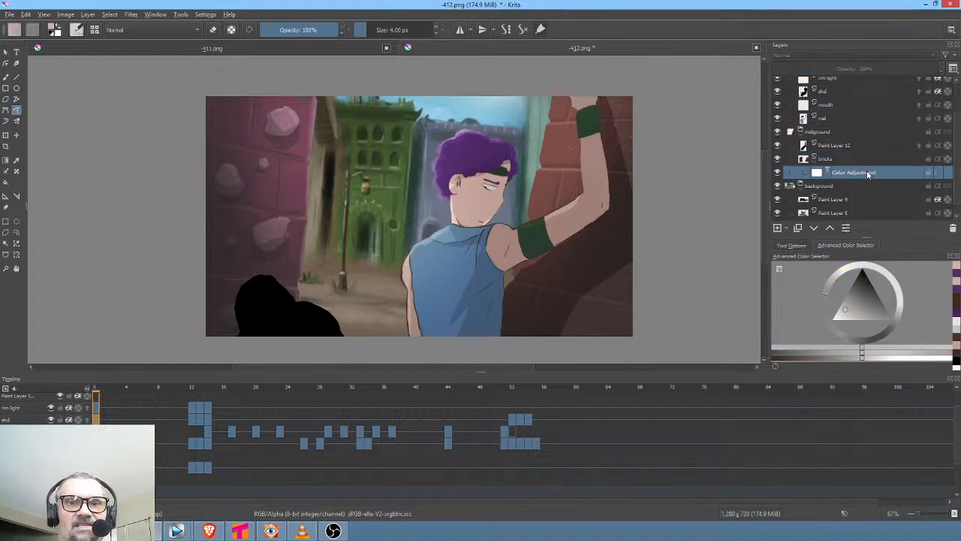
left_click(777, 172)
left_click(777, 172)
left_click(777, 172)
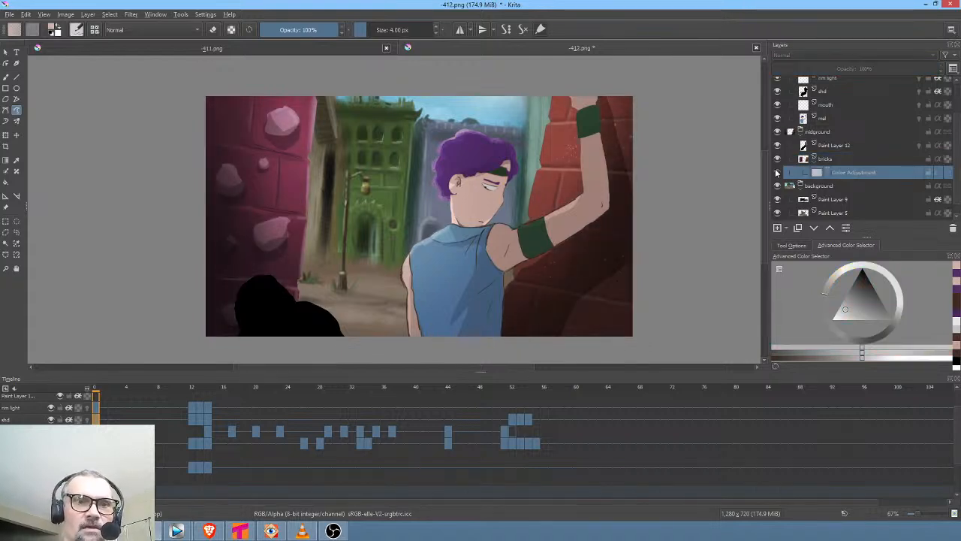
left_click(777, 172)
left_click(777, 172)
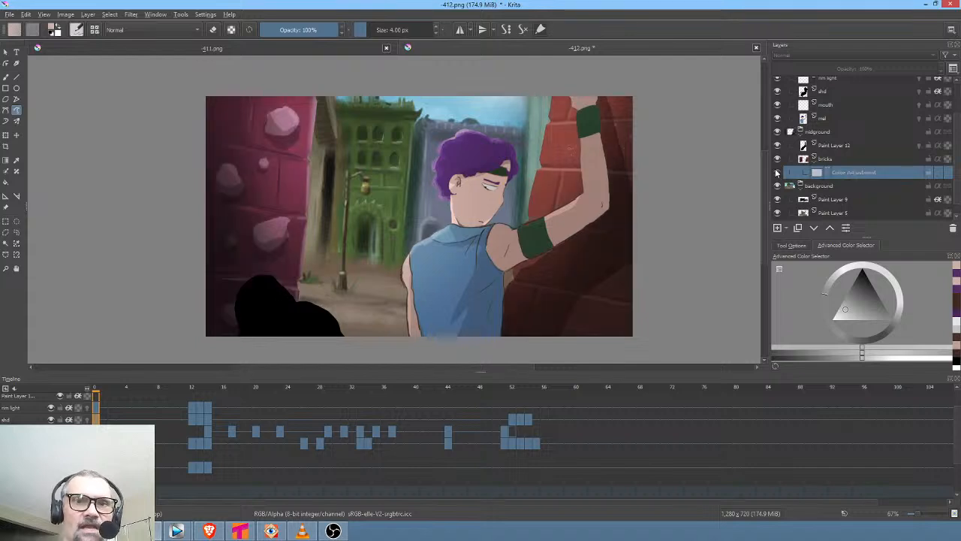
Lower the Color Adjustment mask's shadow curve point to input 61 and output 40
right_click(851, 174)
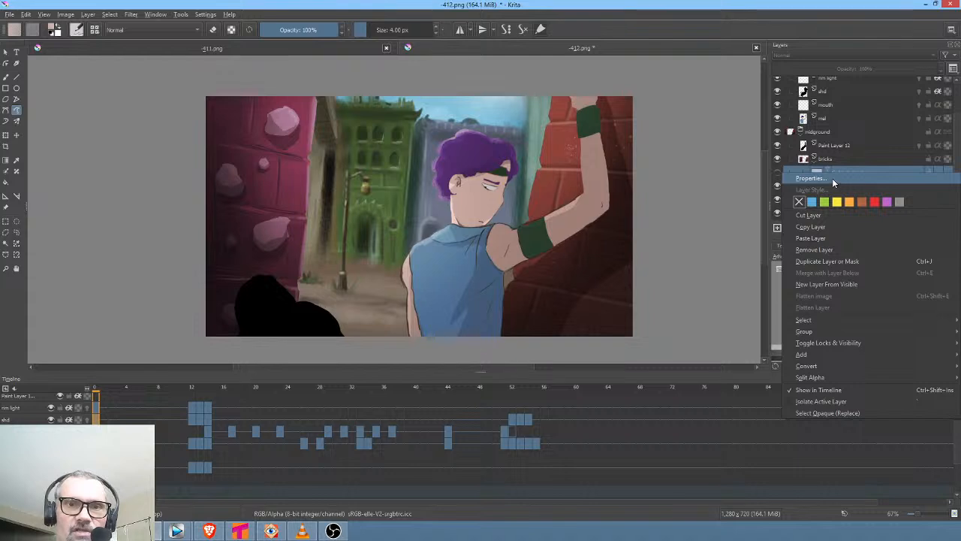
left_click(833, 178)
left_click_drag(517, 149, 216, 148)
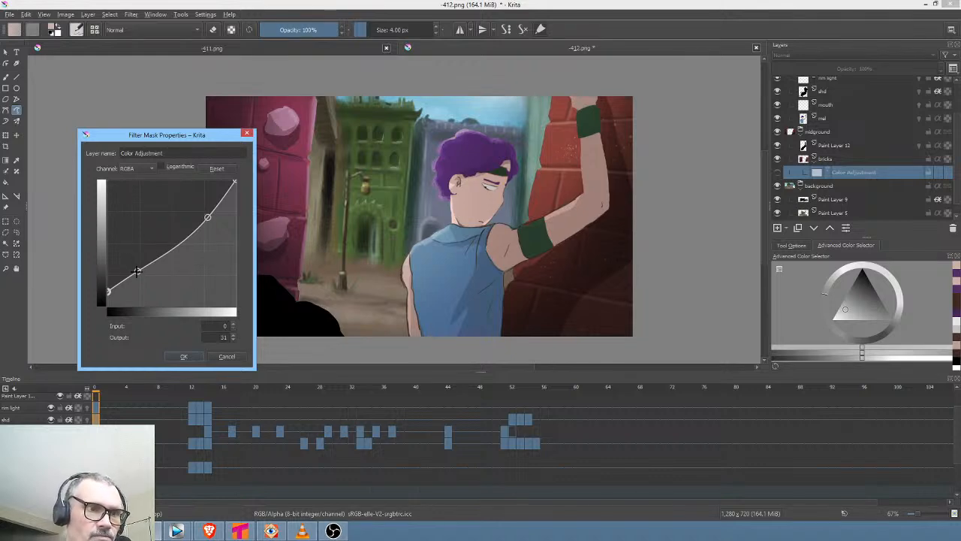
mouse_move(137, 271)
left_mouse_down()
mouse_move(133, 263)
mouse_move(137, 286)
left_mouse_up()
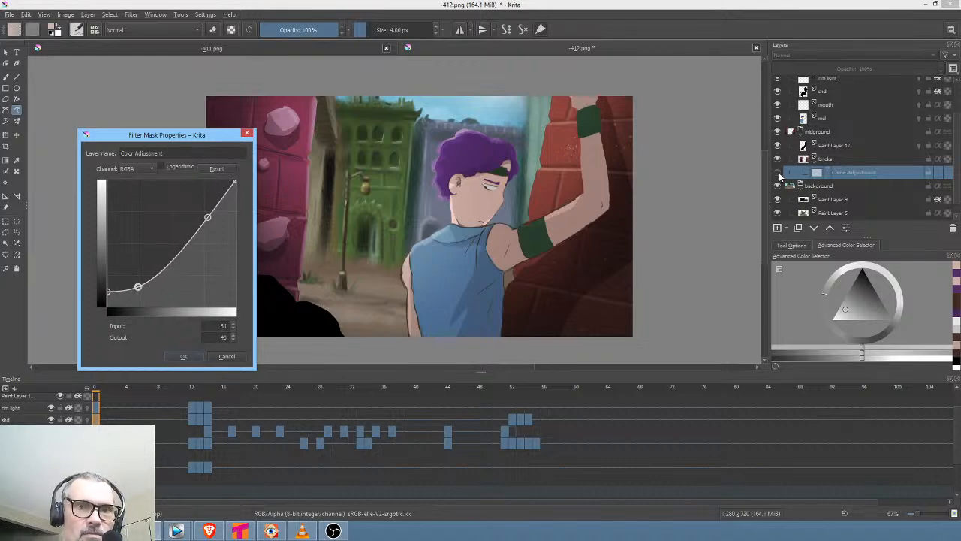
left_click(184, 357)
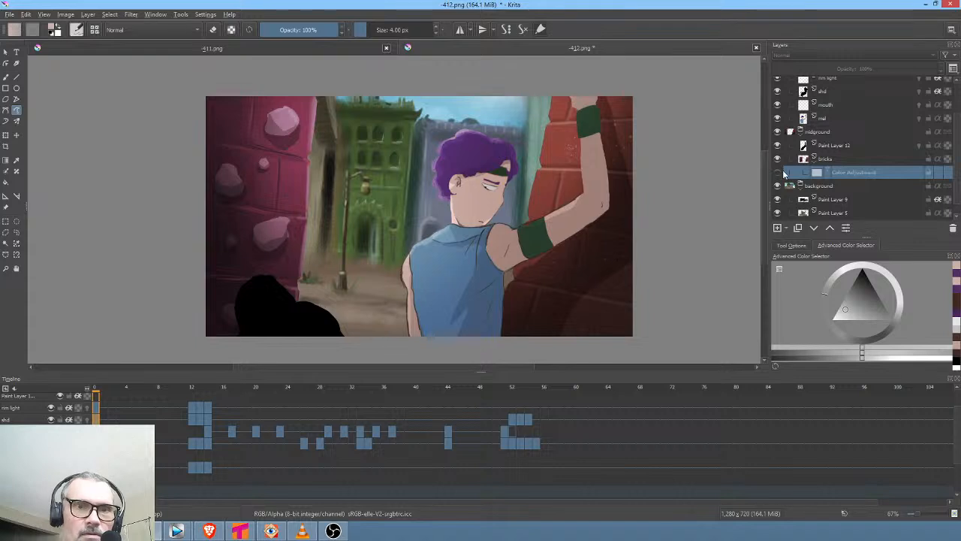
Compare the walls with and without the Color Adjustment mask, then raise its lower curve point and set the upper point to input 198, output 199
left_click(781, 172)
left_click(781, 173)
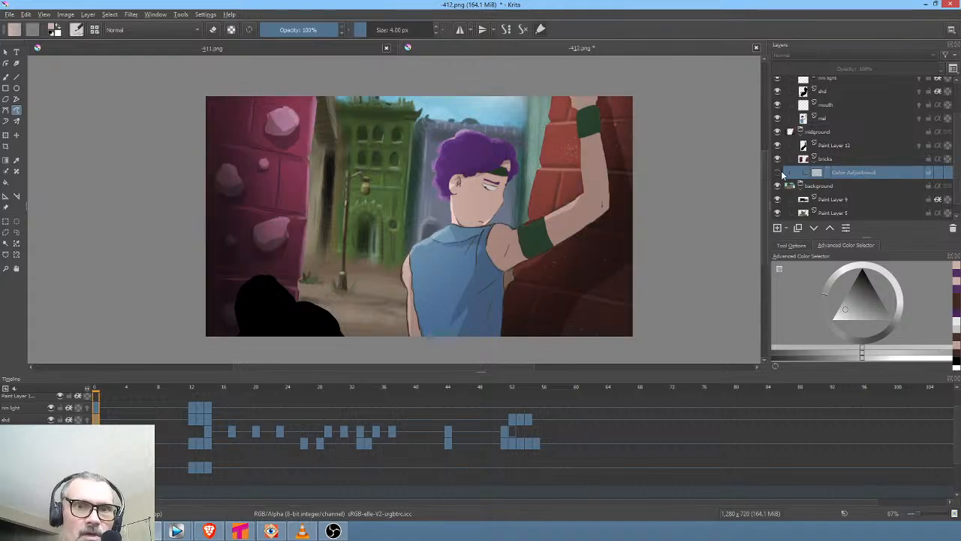
left_click(782, 175)
right_click(840, 170)
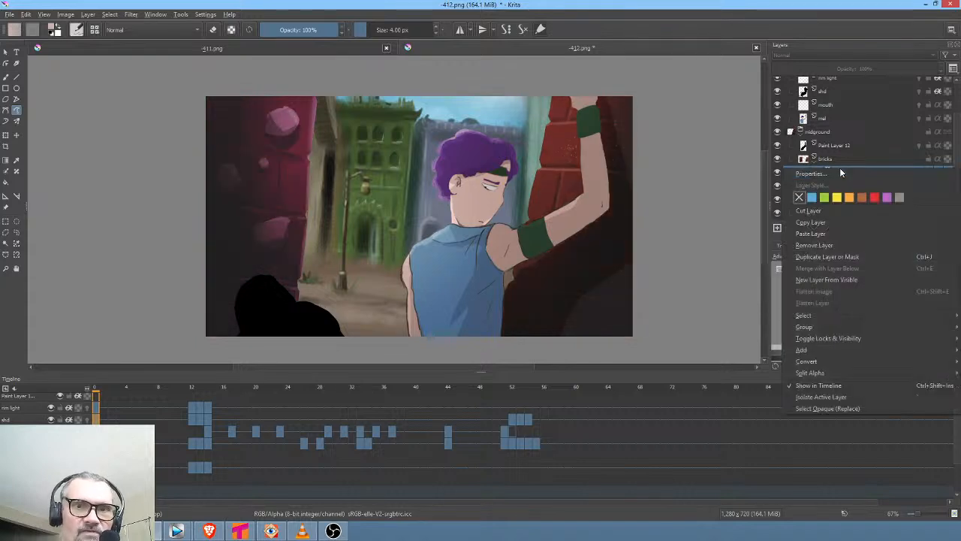
left_click(839, 174)
left_click_drag(466, 142, 170, 133)
left_click_drag(155, 284, 154, 267)
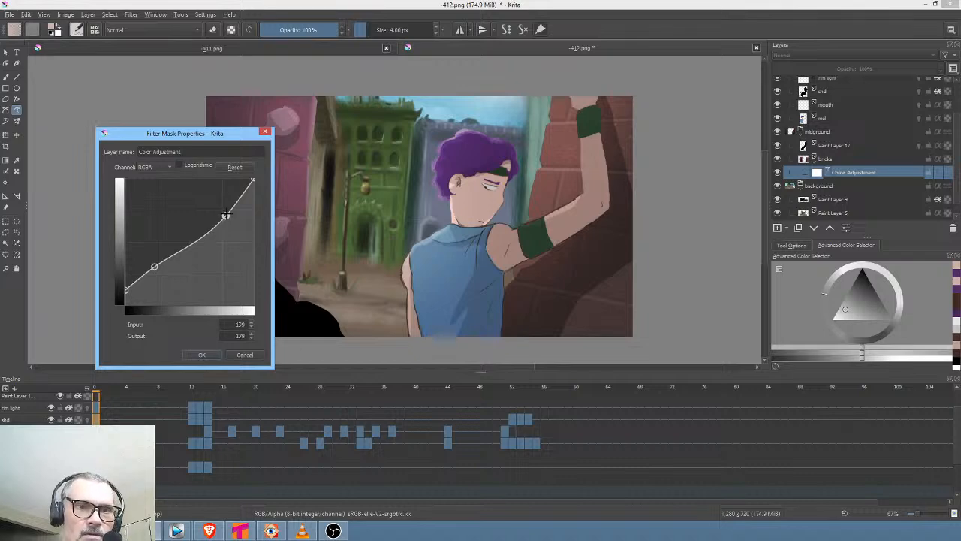
left_click_drag(225, 216, 226, 204)
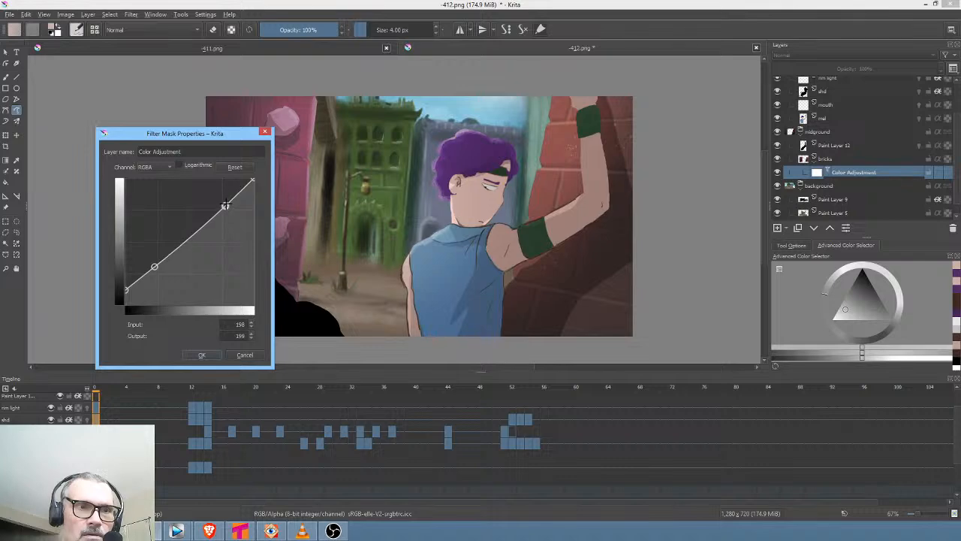
left_click(201, 354)
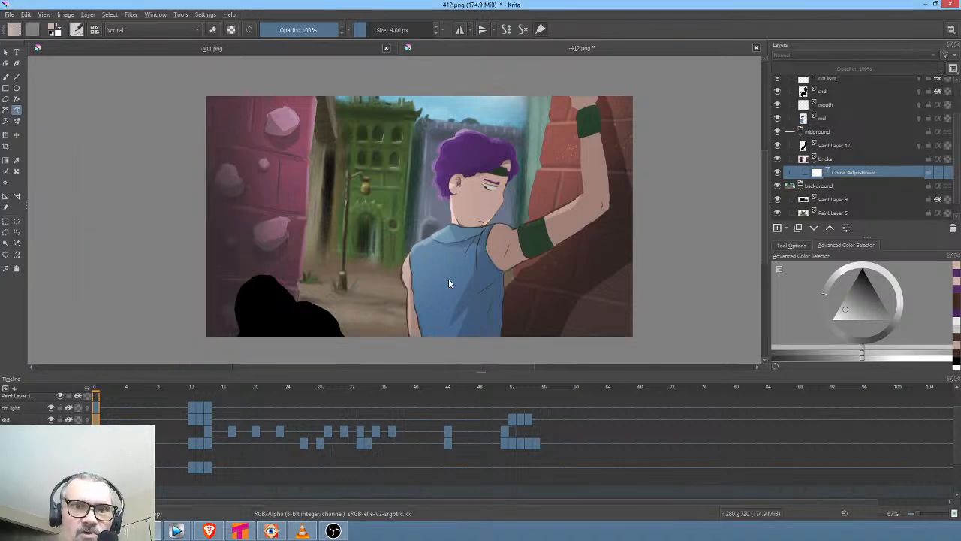
Compare the brick walls with the revised Color Adjustment mask shown and hidden, viewing the whole shot at 50% zoom
left_click(779, 172)
left_click(778, 172)
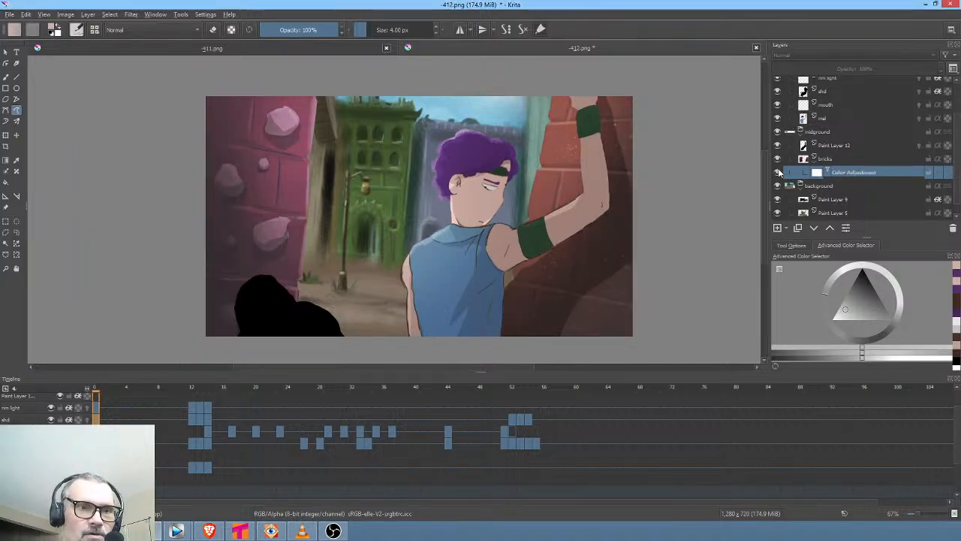
left_click(778, 172)
left_click(778, 172)
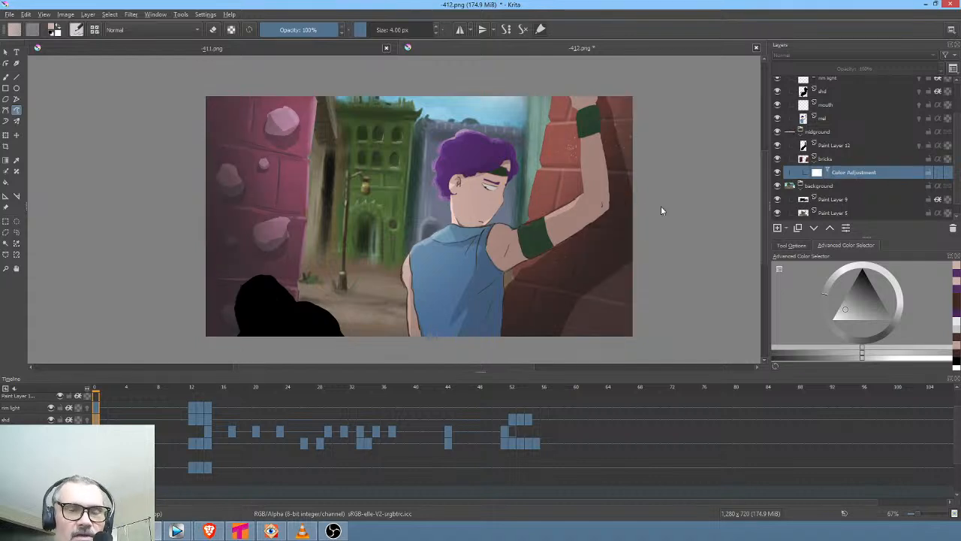
scroll(524, 226, "down", 1)
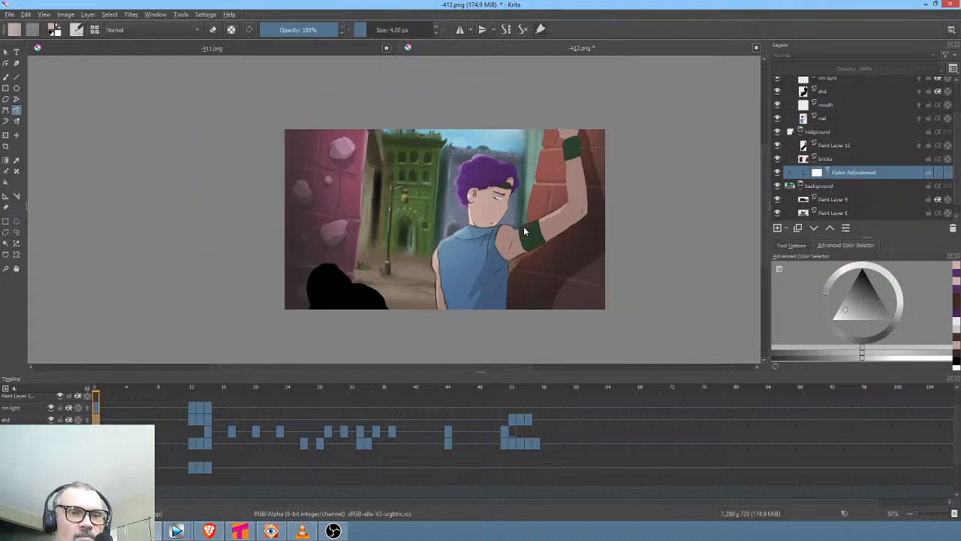
left_click(778, 172)
left_click(779, 172)
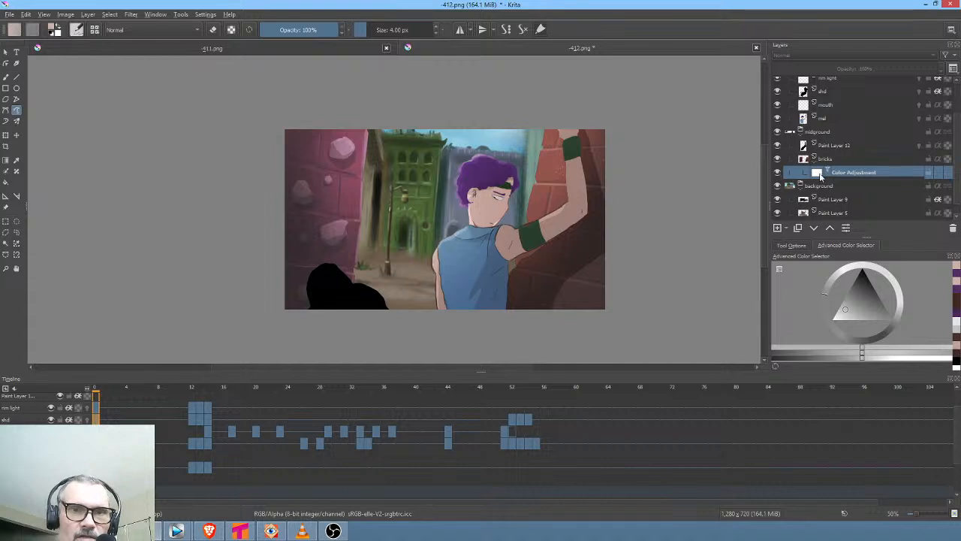
left_click(833, 157)
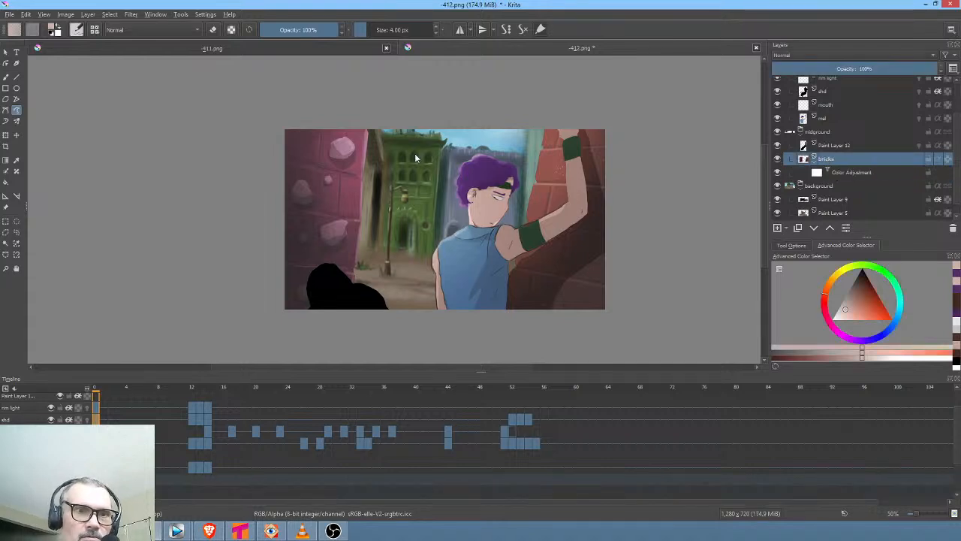
left_click(778, 171)
left_click(777, 171)
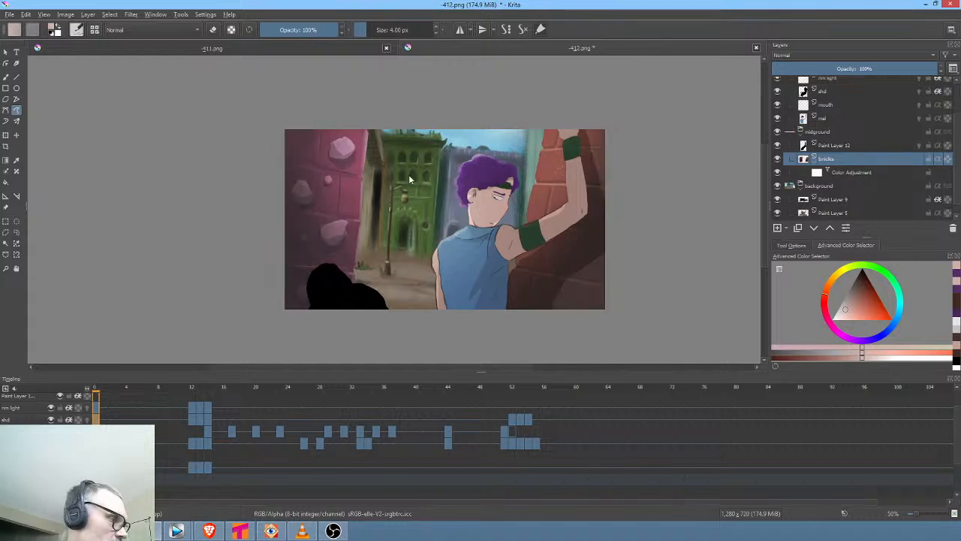
Save scene 412 and render frames 0 to 56 as a JPEG image sequence with base name 412., replacing the old frames
key("ctrl+s")
left_click(613, 420)
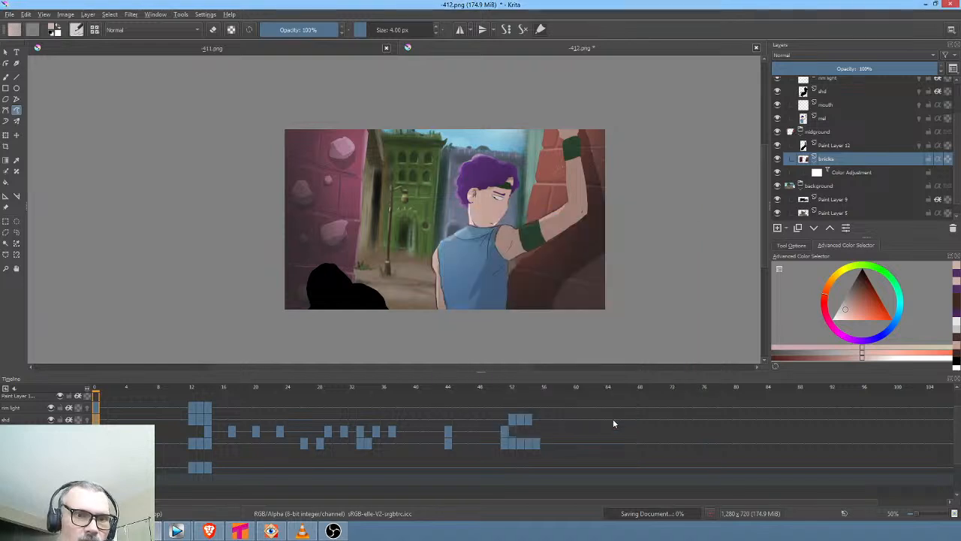
key("ctrl+shift+r")
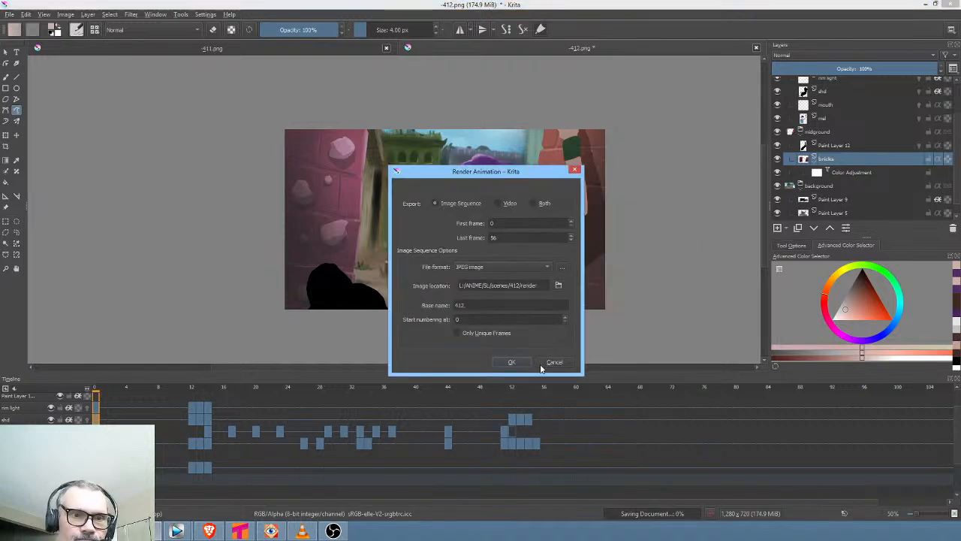
left_click(511, 362)
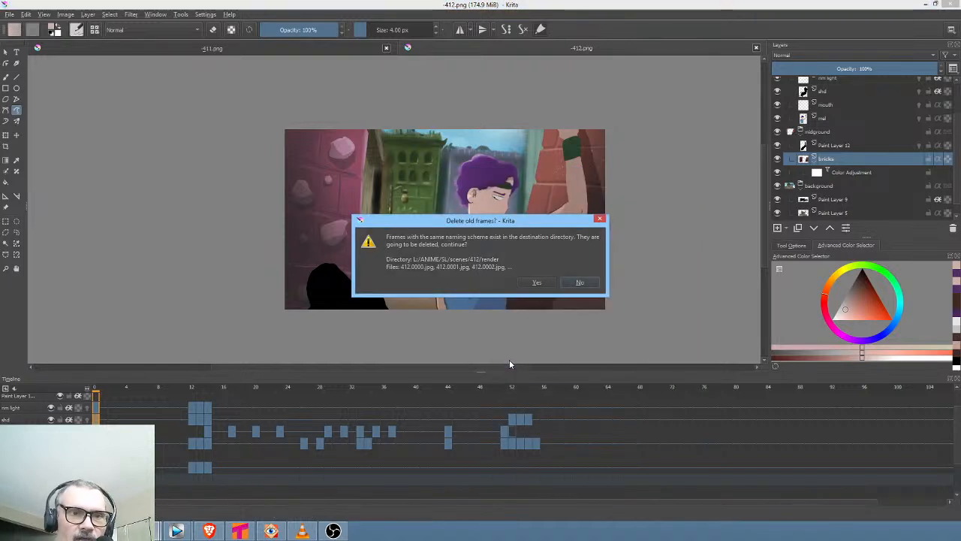
left_click(537, 281)
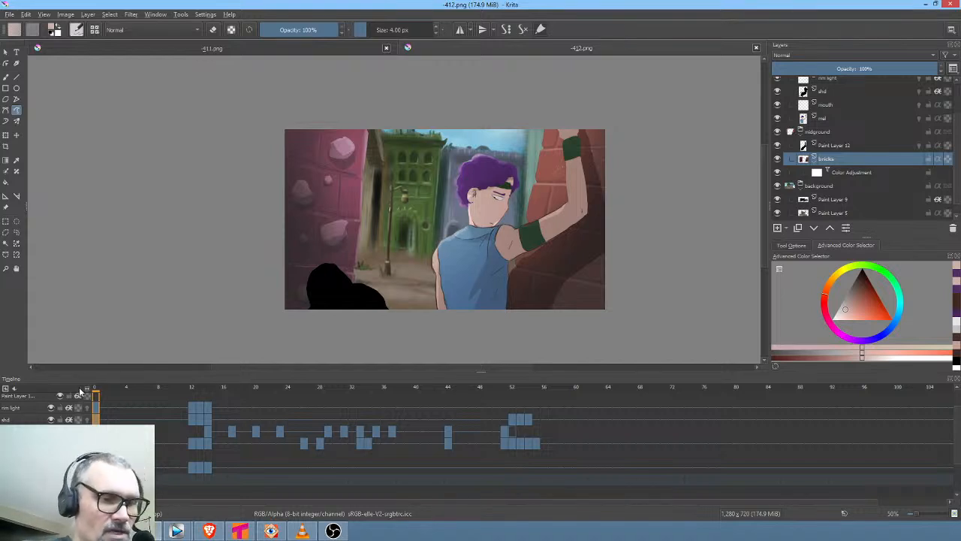
Scrub the scene through to frame 65 and compare the walls with Paint Layer 12 shown and hidden
left_click(103, 391)
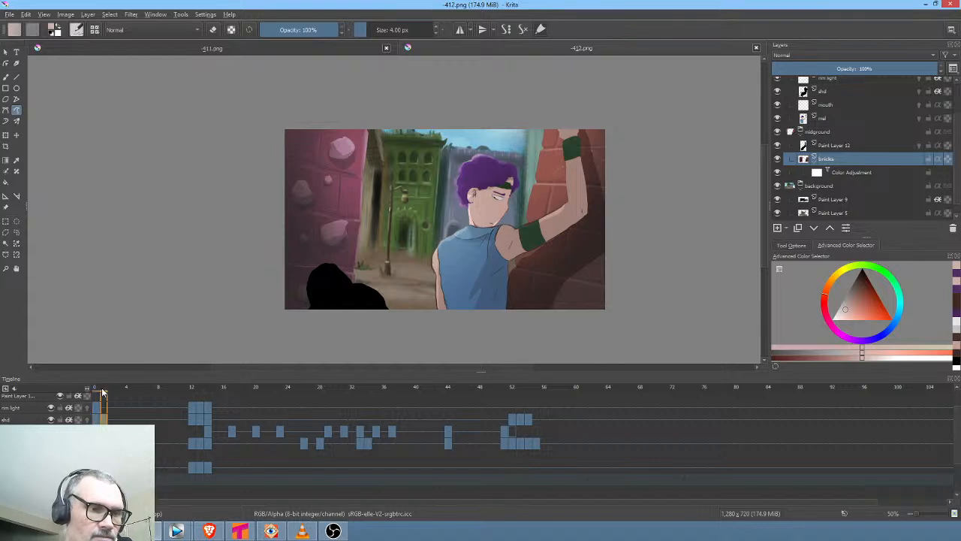
left_click_drag(103, 391, 615, 418)
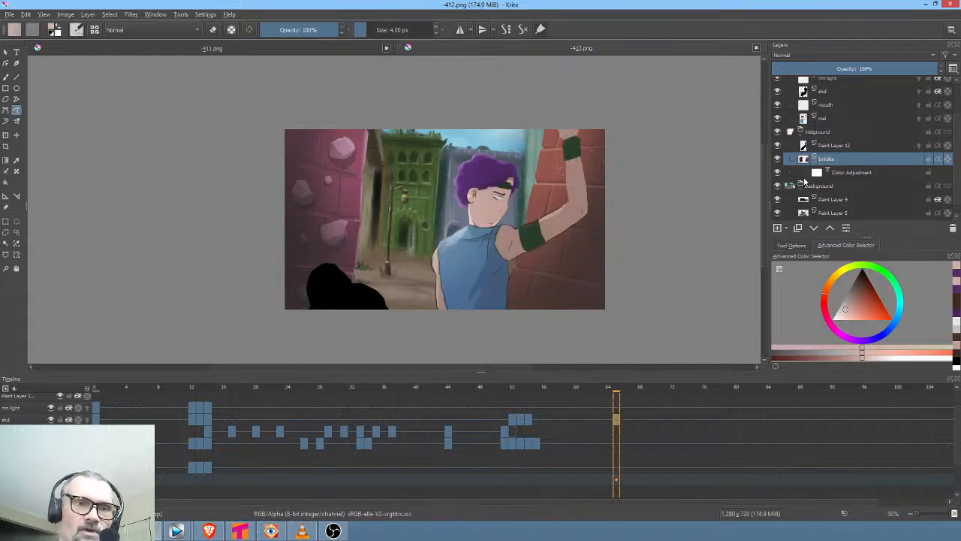
left_click(826, 146)
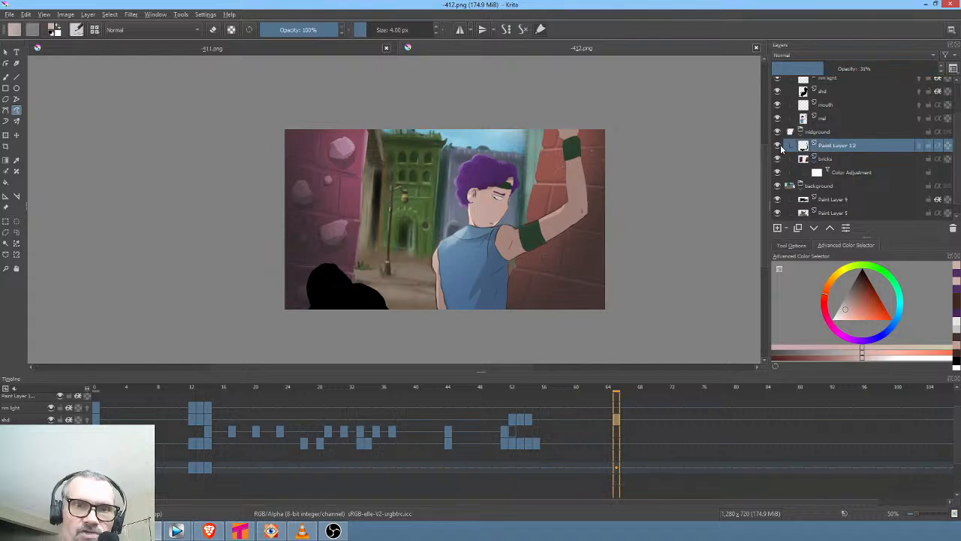
left_click(778, 146)
left_click(778, 144)
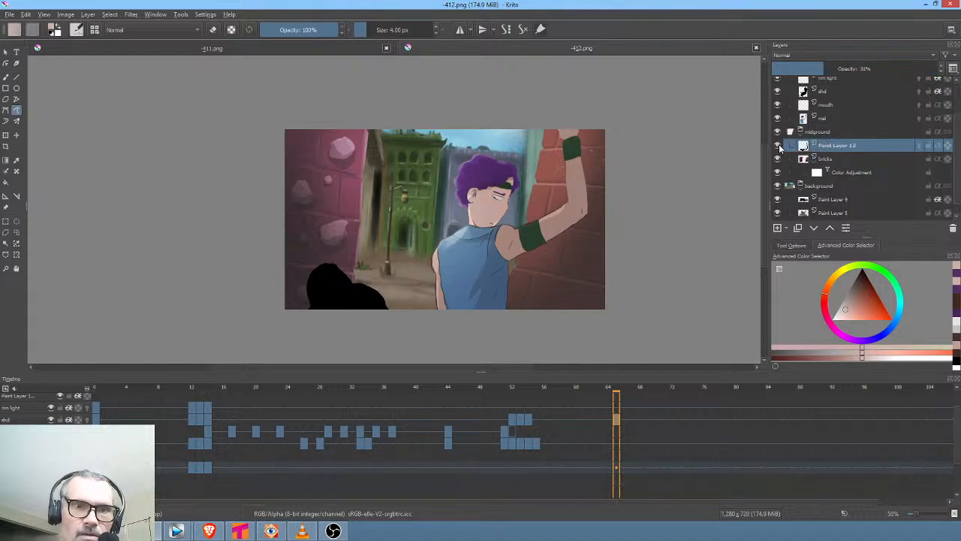
Try raising Paint Layer 12's opacity to 51% and inspect the shading on the walls
mouse_move(832, 69)
left_mouse_down()
mouse_move(928, 69)
mouse_move(858, 69)
left_mouse_up()
scroll(621, 182, "up", 3)
scroll(636, 208, "down", 3)
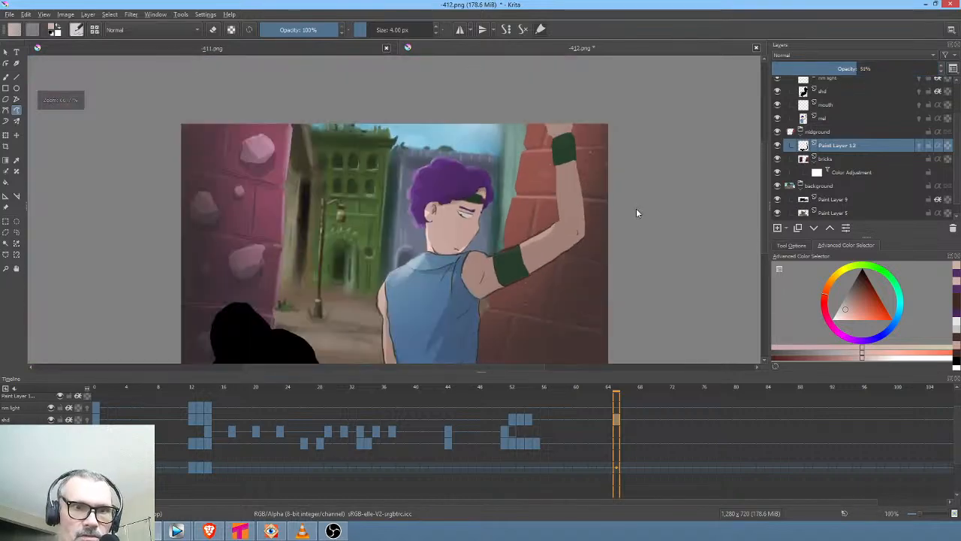
Review the animation from the first frame and save 412.png with the current PNG options together with its Krita file
left_click_drag(600, 389, 47, 383)
key("space")
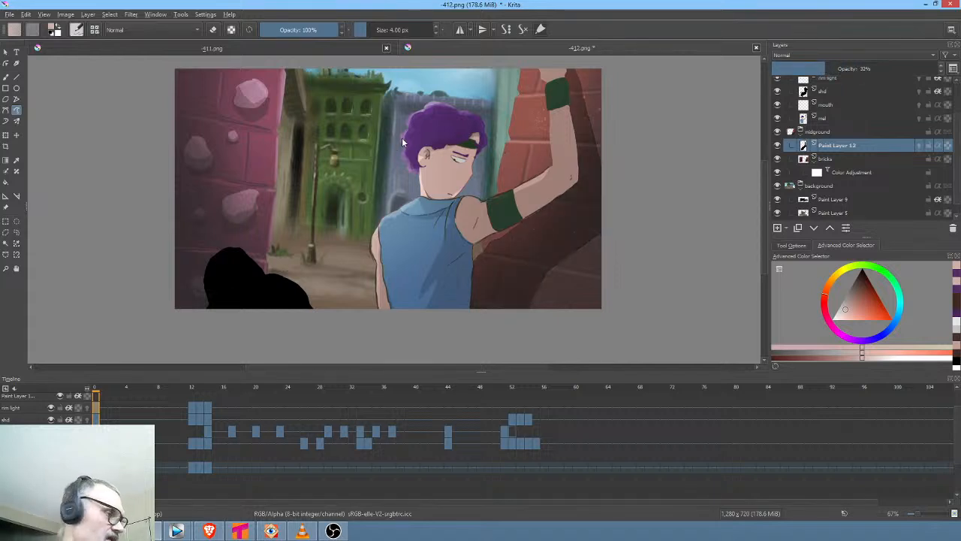
key("ctrl+s")
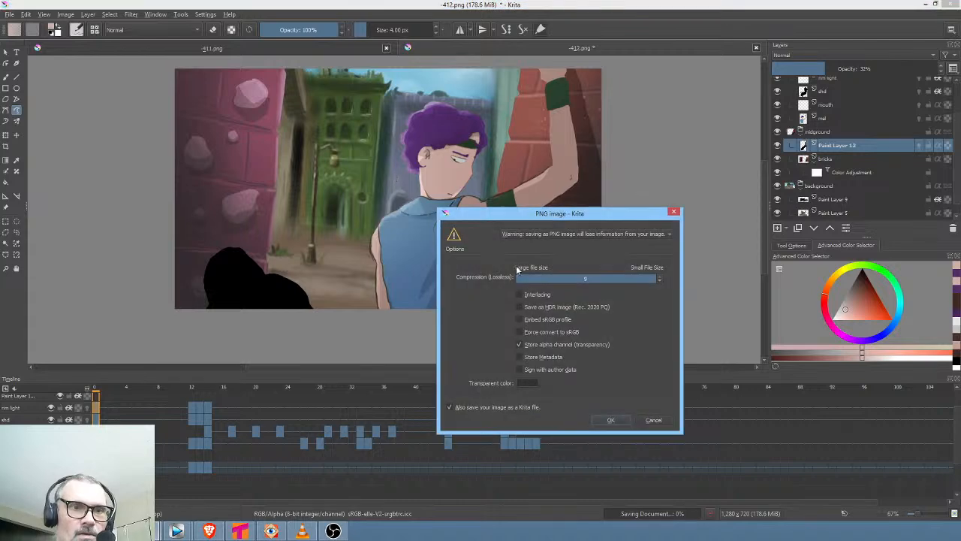
left_click(612, 421)
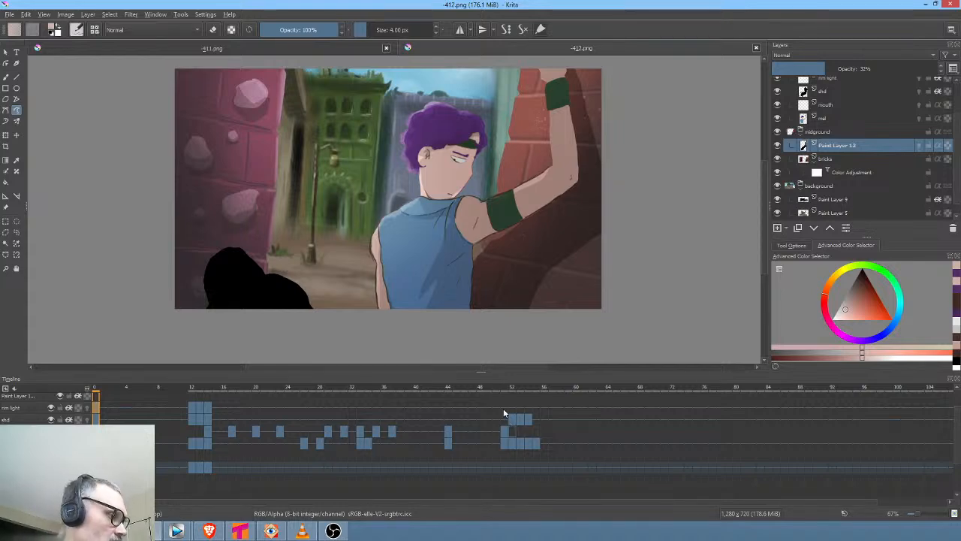
Play the scene, then copy the rim light keyframes at frames 0, 12 and 13 to frames 55, 54 and 53 respectively
key("space")
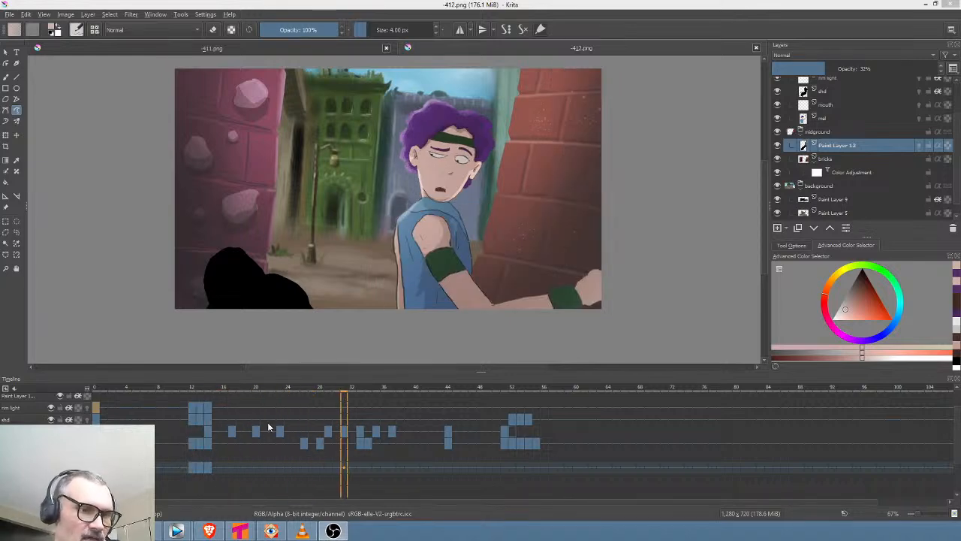
left_click(329, 411)
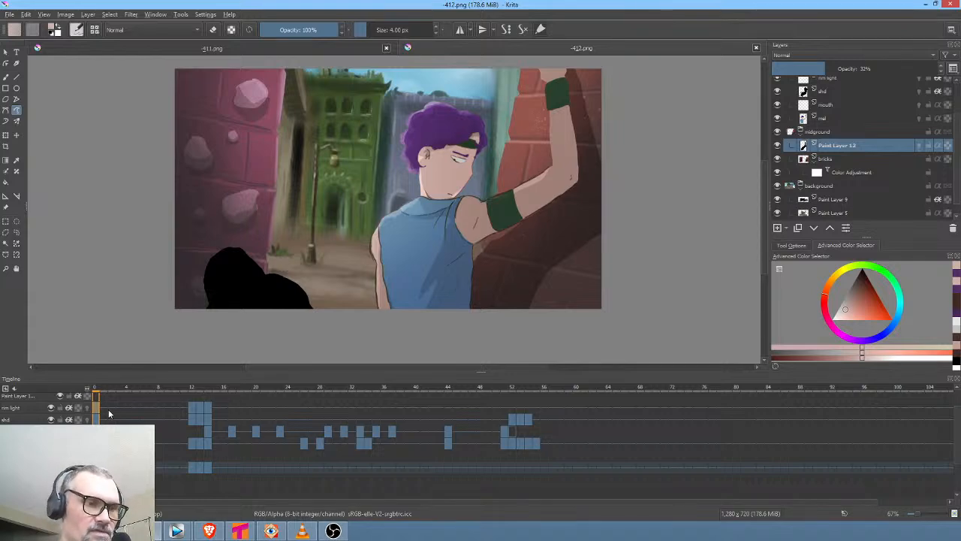
left_click_drag(95, 412, 537, 413)
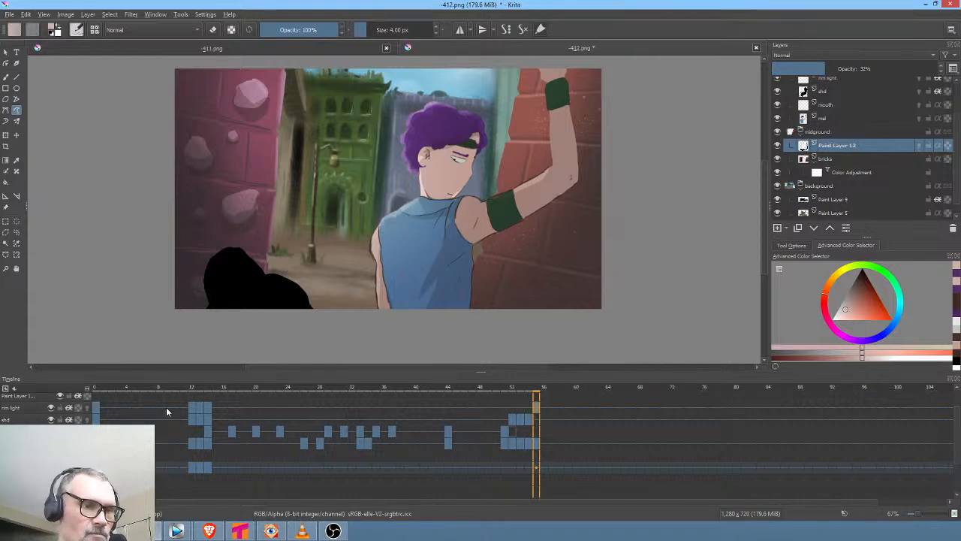
left_click(190, 407)
left_click_drag(191, 407, 527, 409)
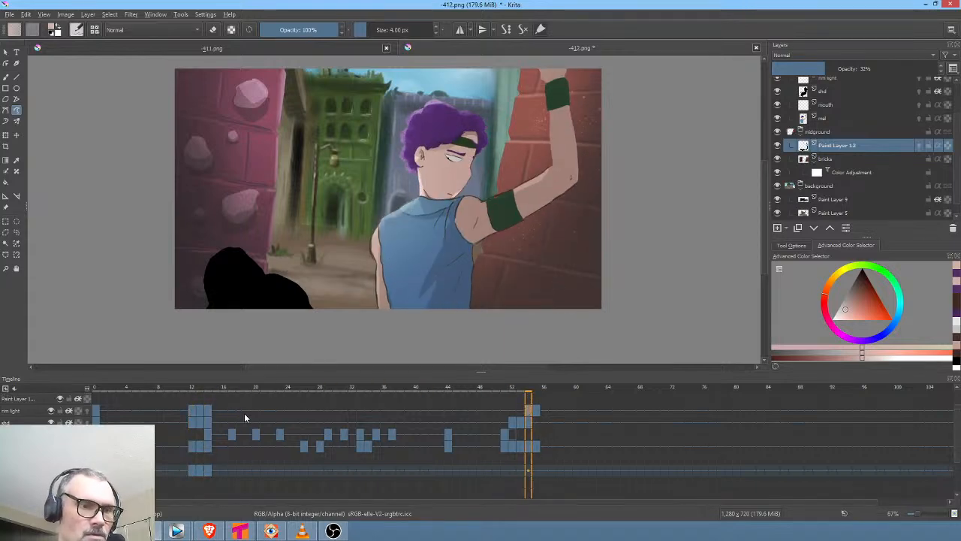
left_click(201, 411)
left_click_drag(200, 412, 520, 412)
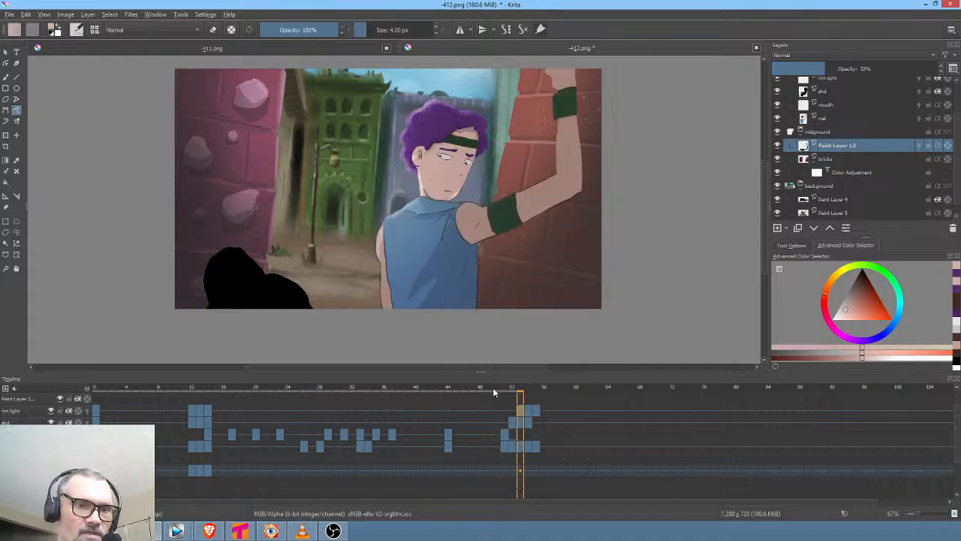
Check the copied rim light on frames 54 and 53, then save 412.png along with its Krita file
left_click(528, 390)
left_click(522, 396)
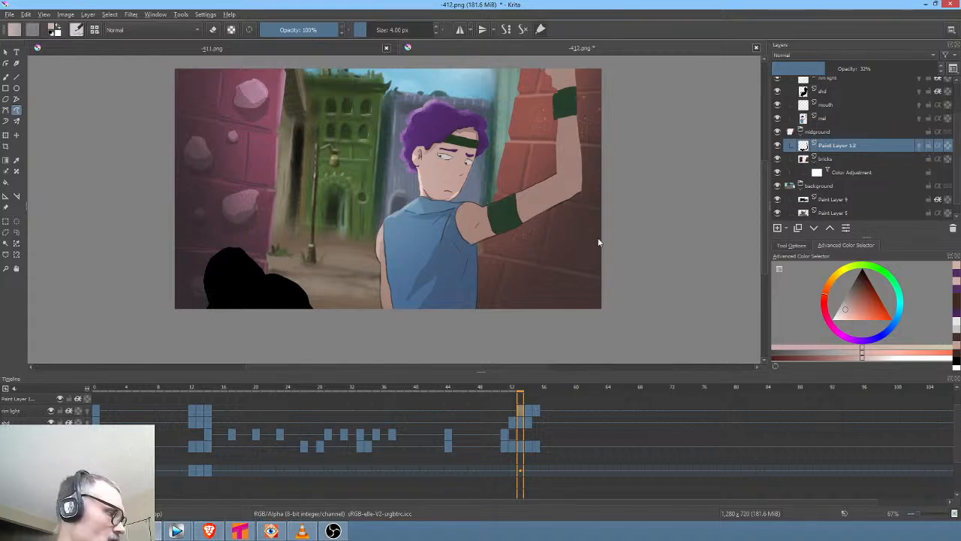
key("ctrl+s")
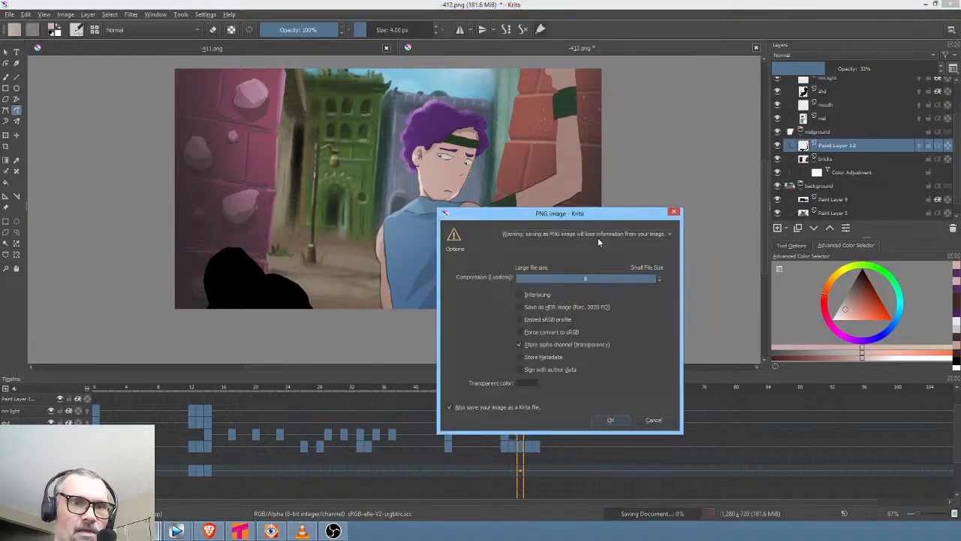
left_click(611, 420)
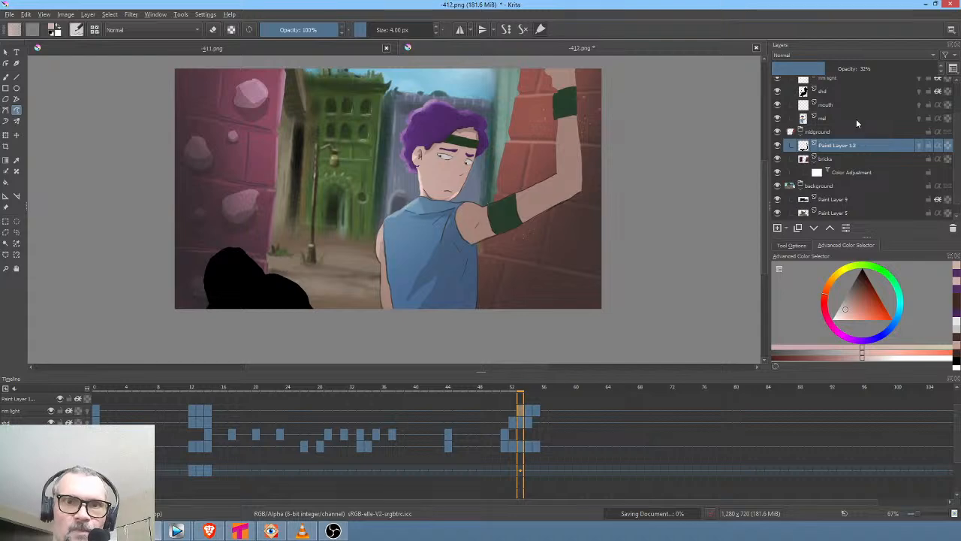
Select the shd layer and review the character's shading from frame 49 to its keyframe at frame 52
scroll(856, 118, "up", 1)
left_click(833, 131)
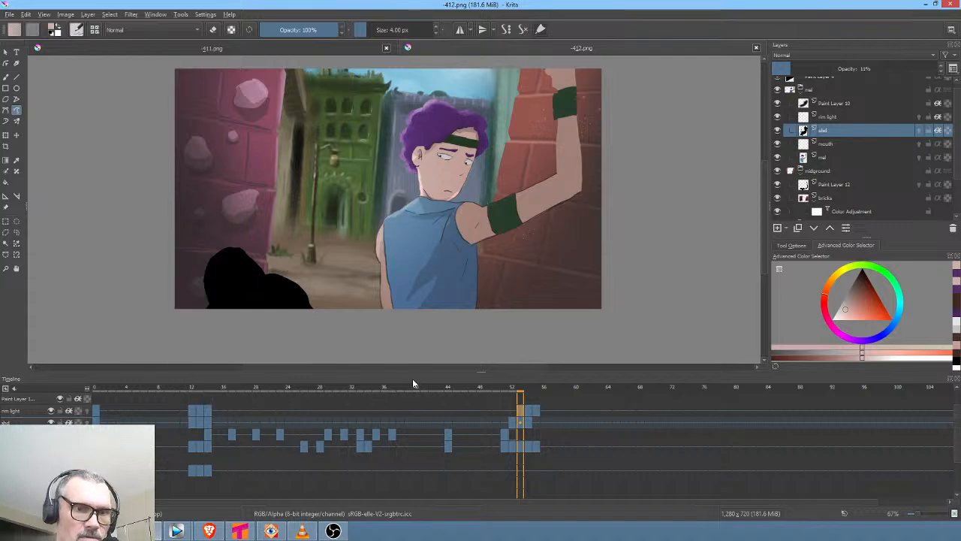
left_click(489, 387)
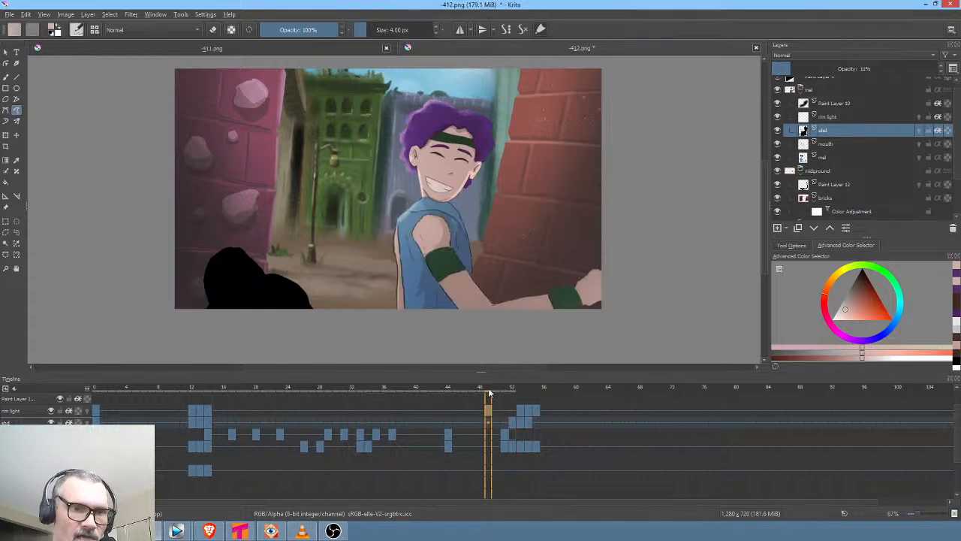
key("space")
key("space")
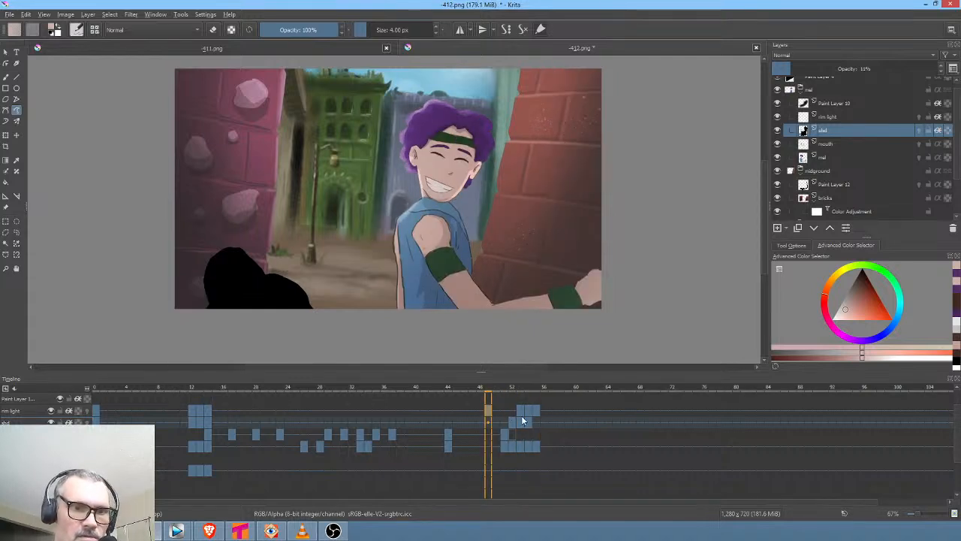
left_click(512, 421)
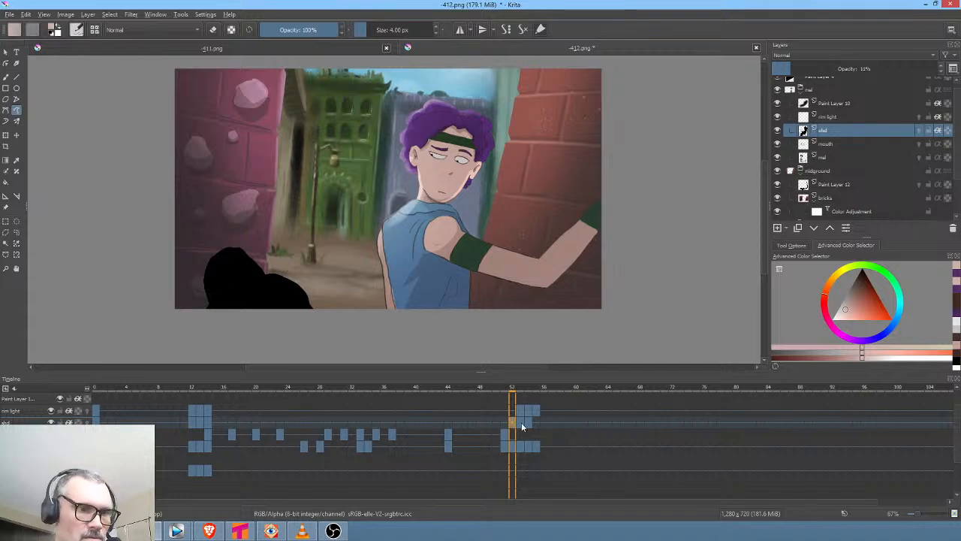
Play the scene, extend the shd layer's keyframes through frame 55, and inspect that frame's shading in isolation
key("space")
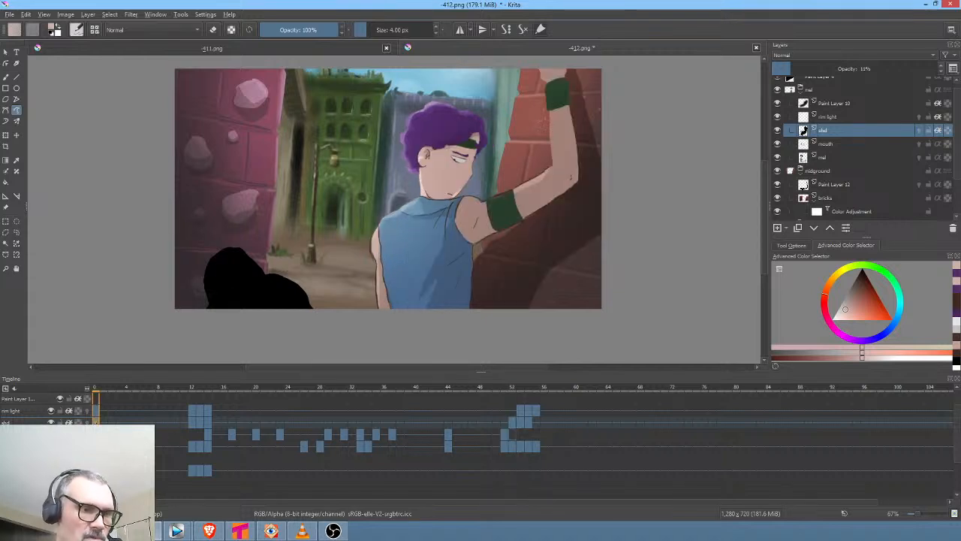
left_click(519, 421)
left_click(536, 419)
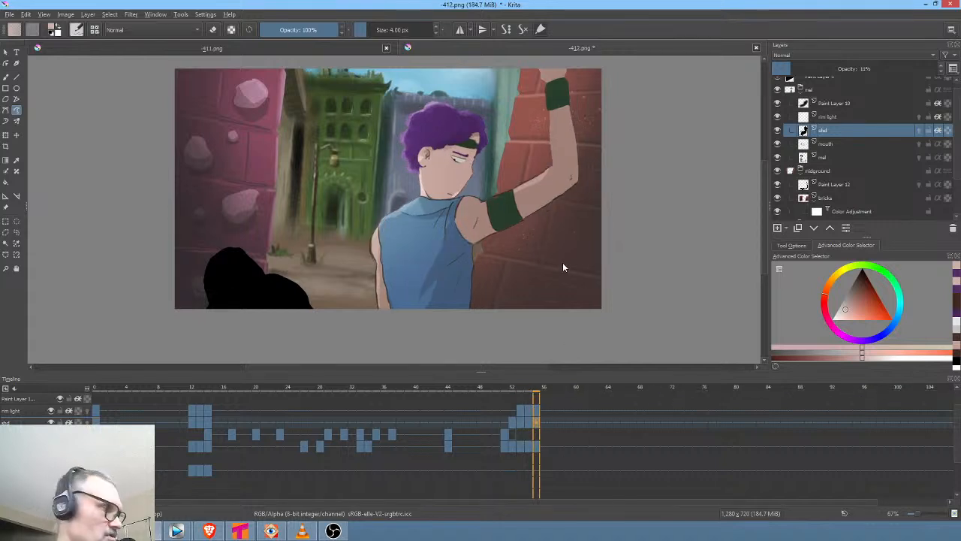
key("i")
key("i")
key("i")
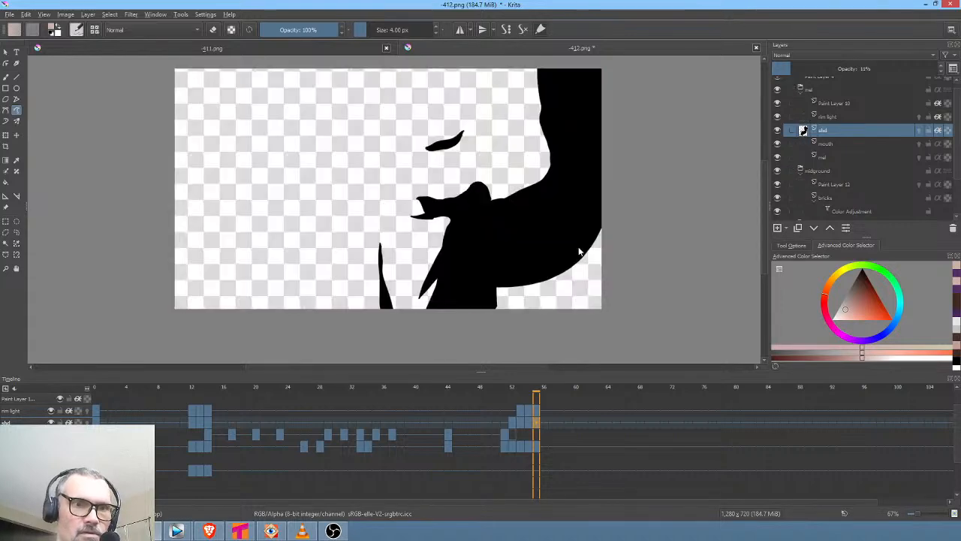
key("i")
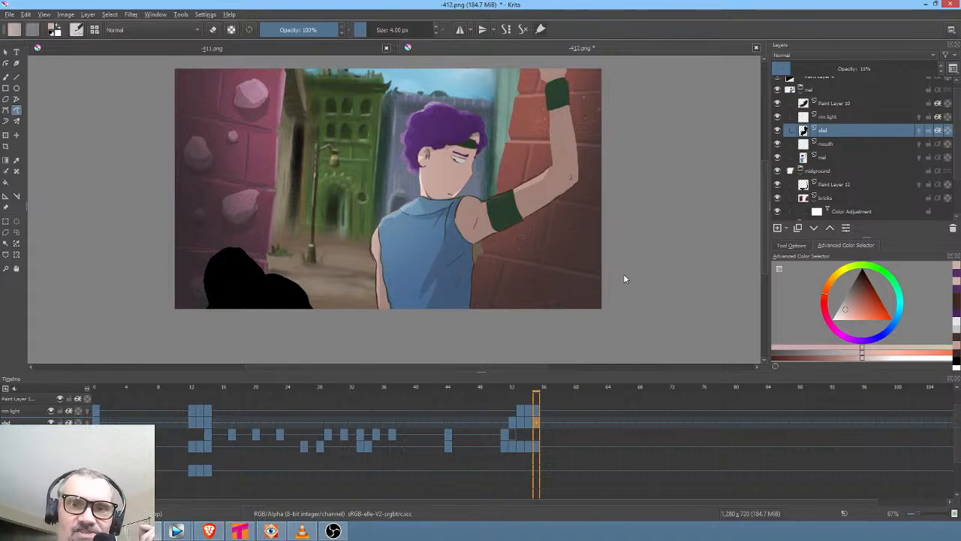
Rename Paint Layer 12 above the bricks layer as "cast shadow" and toggle its visibility to check its effect on the first frame
left_click(808, 185)
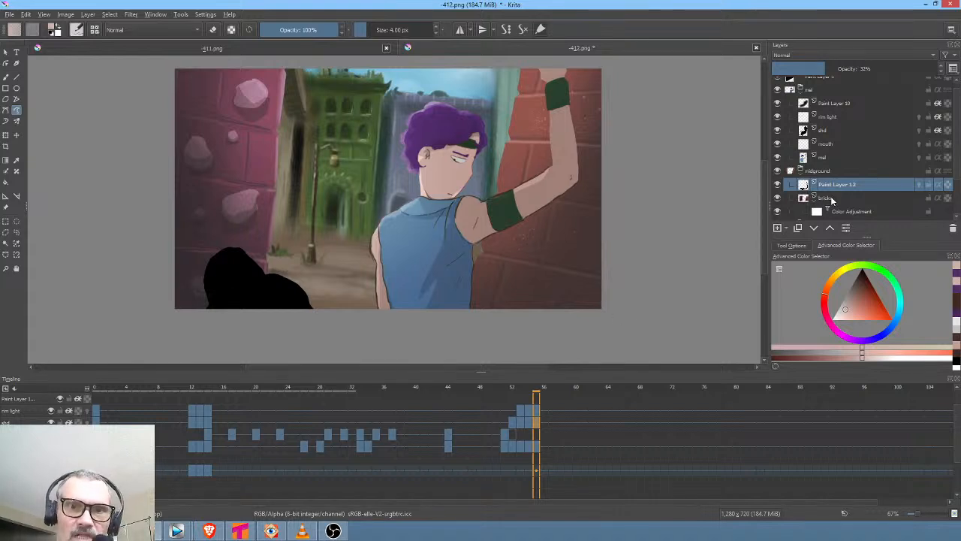
left_click(830, 198)
left_click(840, 186)
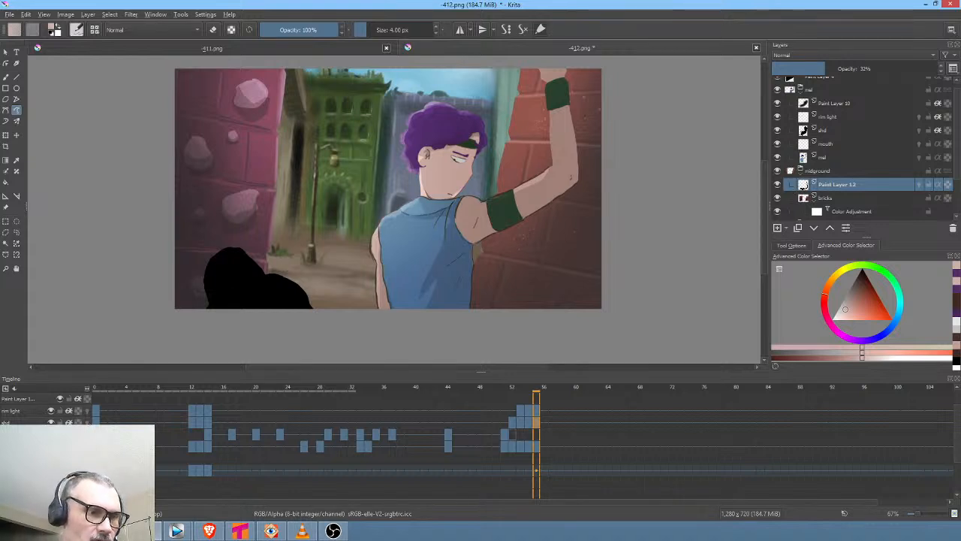
left_click(96, 388)
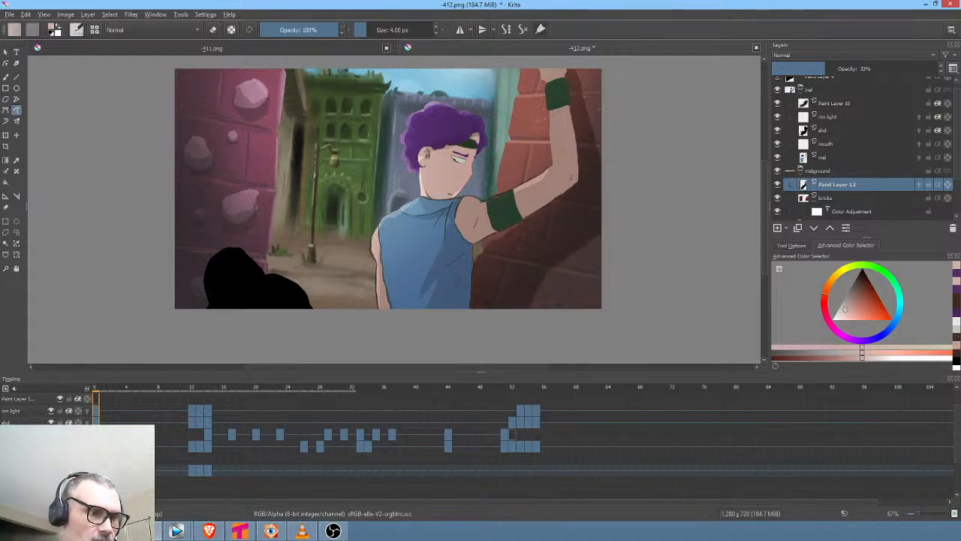
double_click(869, 187)
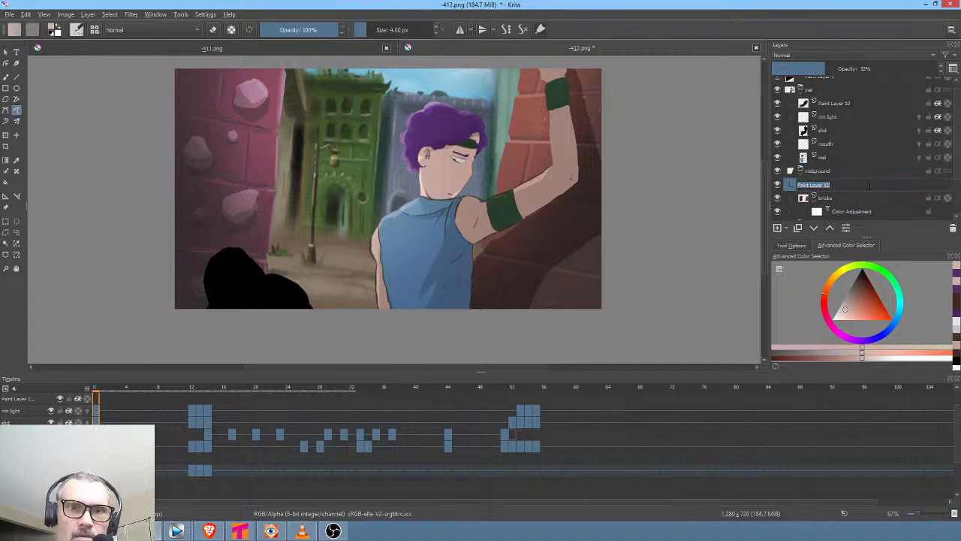
type("cast")
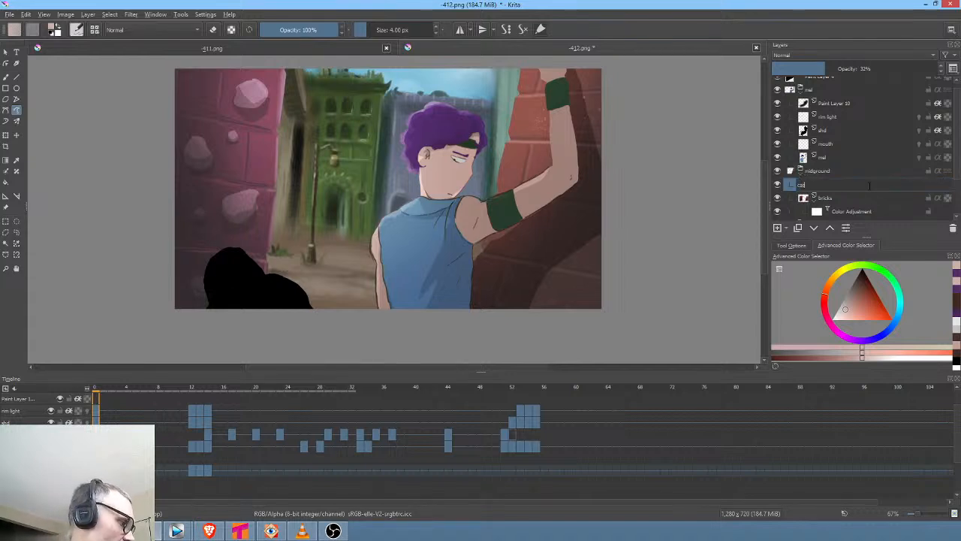
type(" shadow")
key("Return")
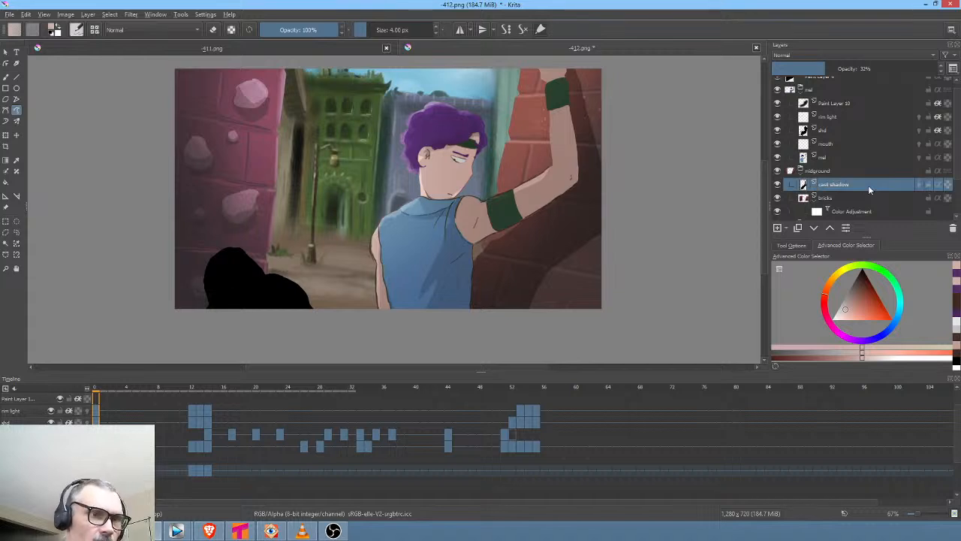
left_click(776, 184)
left_click(777, 184)
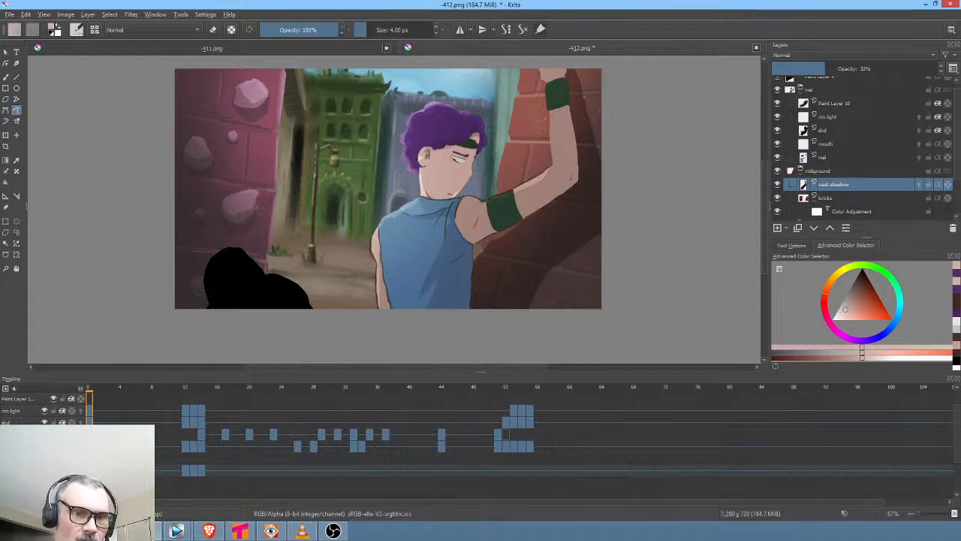
Copy the cast shadow keyframes at frames 0, 12 and 13 to frames 55, 54 and 53 respectively
left_click(425, 455)
left_click(525, 469)
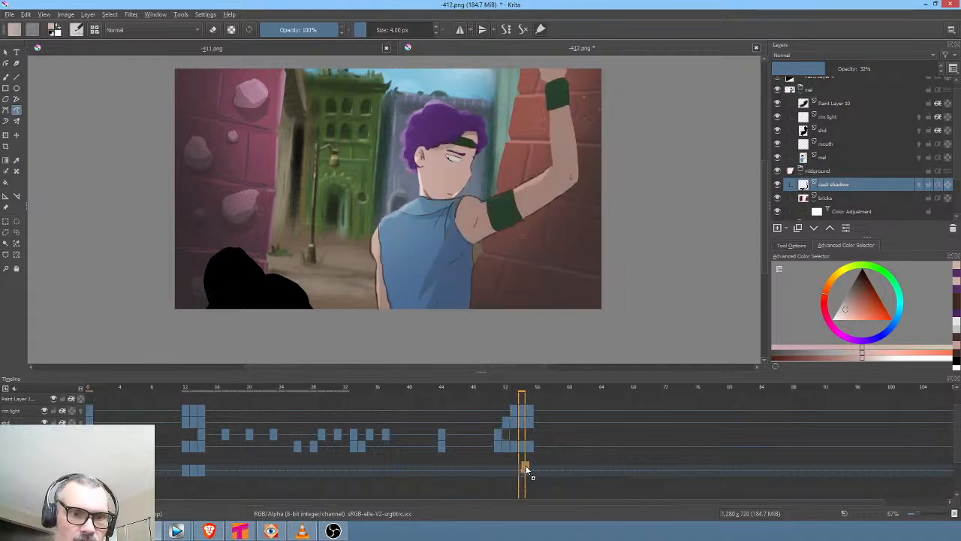
left_click(528, 469)
left_click(528, 464)
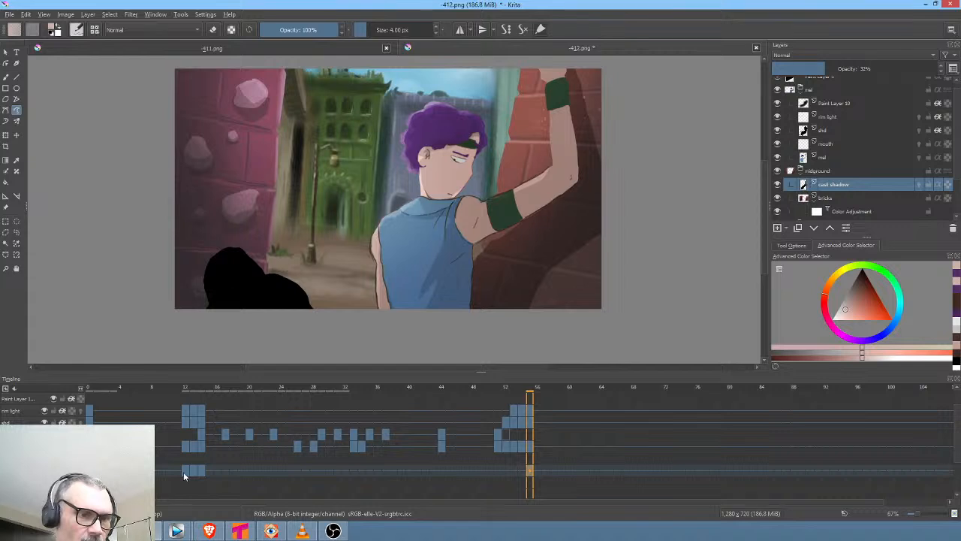
left_click_drag(183, 471, 519, 474)
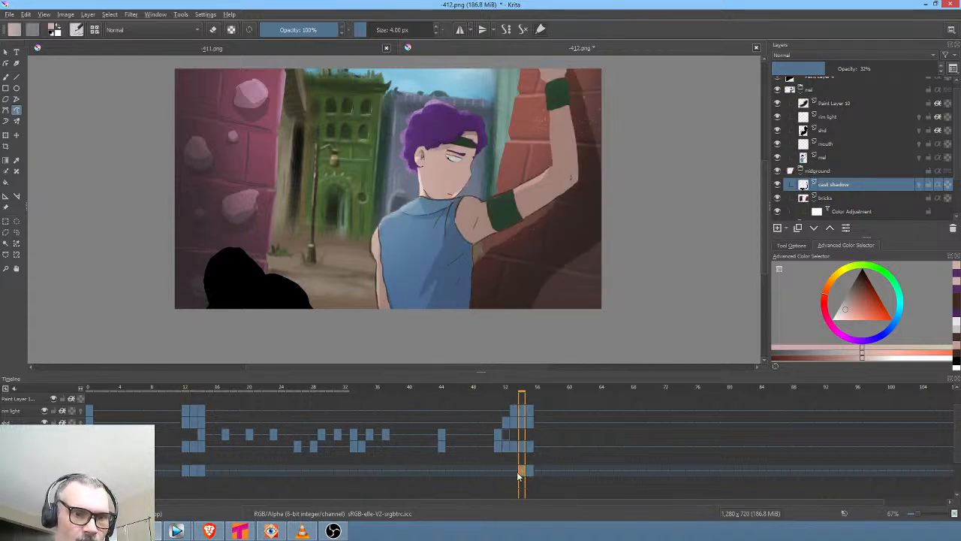
left_click(192, 471)
left_click_drag(194, 469, 515, 476)
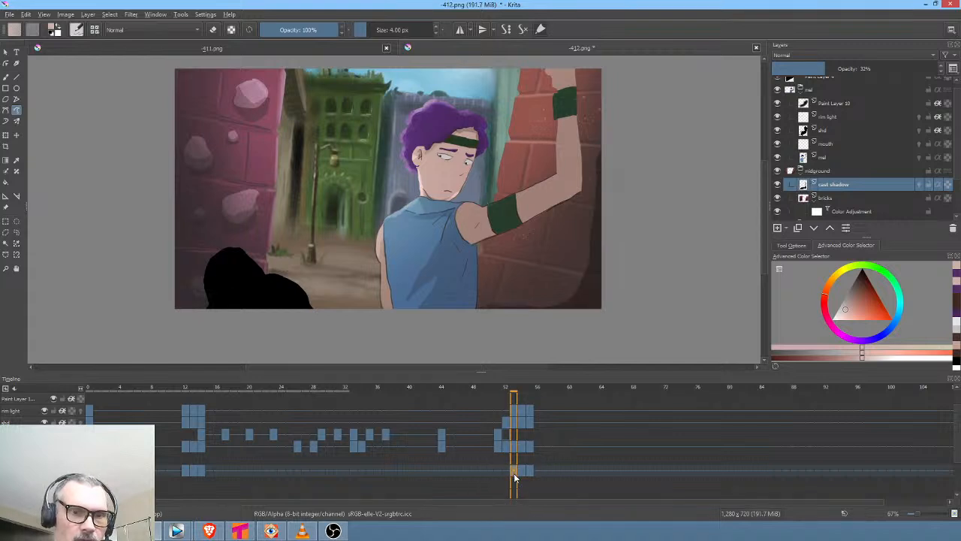
Move the three copied cast shadow keyframes one frame earlier, to frames 52, 53 and 54, comparing them with frames 12 and 13
left_click_drag(514, 471, 507, 473)
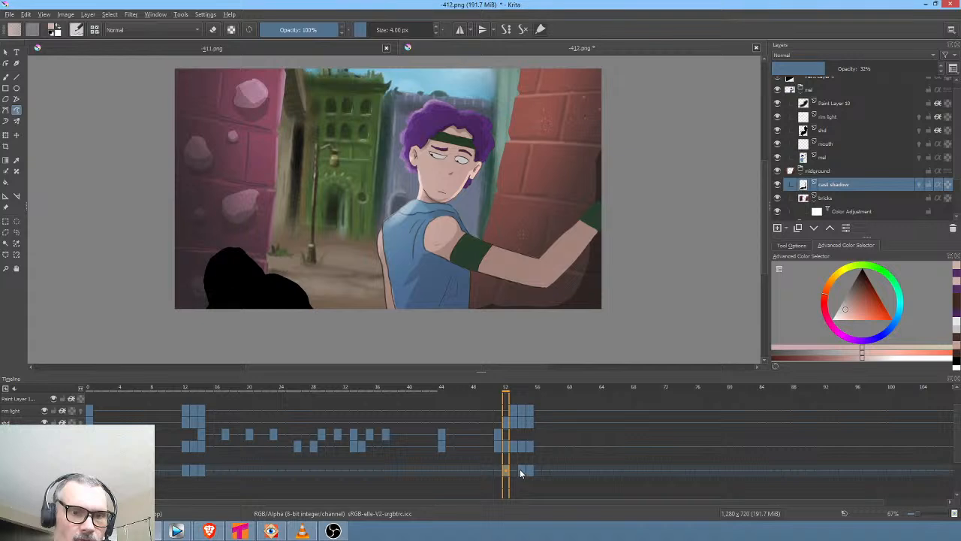
left_click(522, 472)
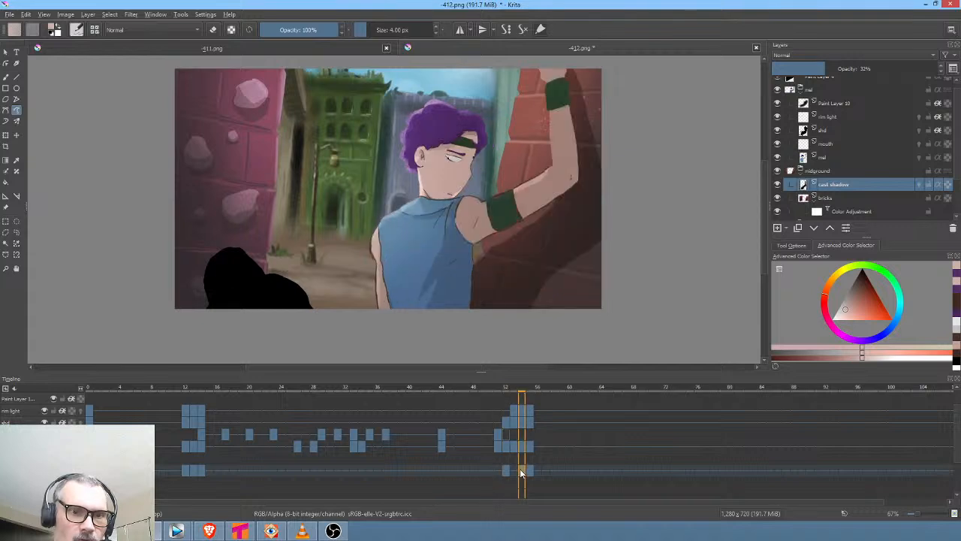
left_click(515, 472)
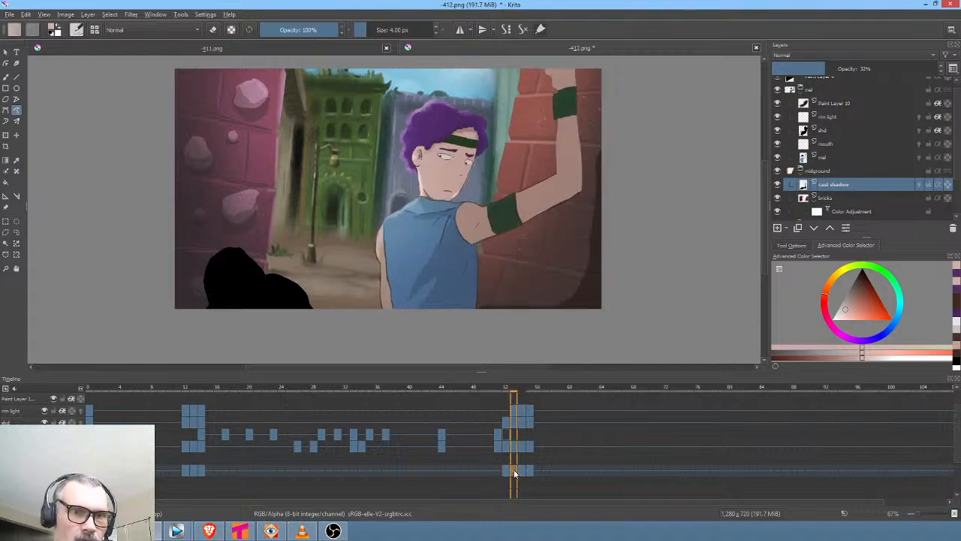
left_click(196, 470)
left_click(187, 472)
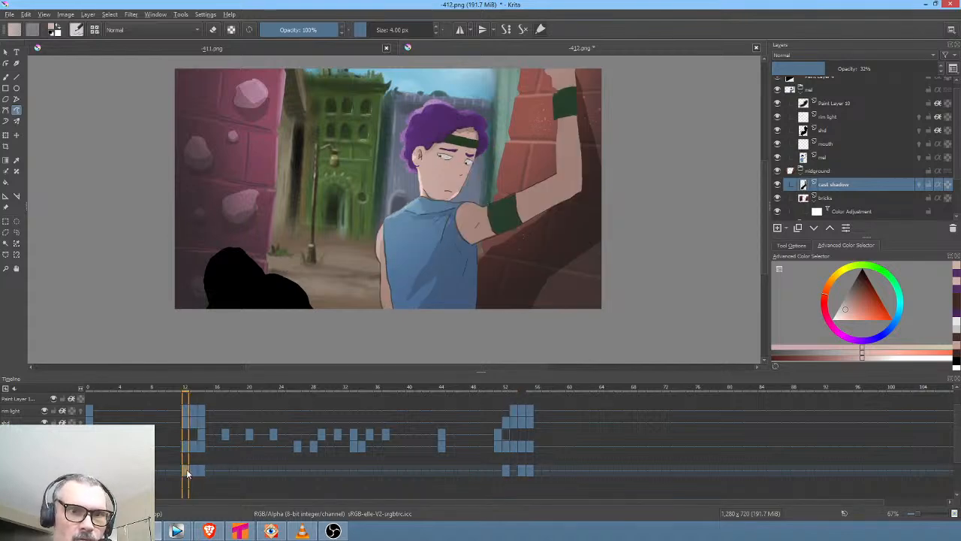
left_click(192, 470)
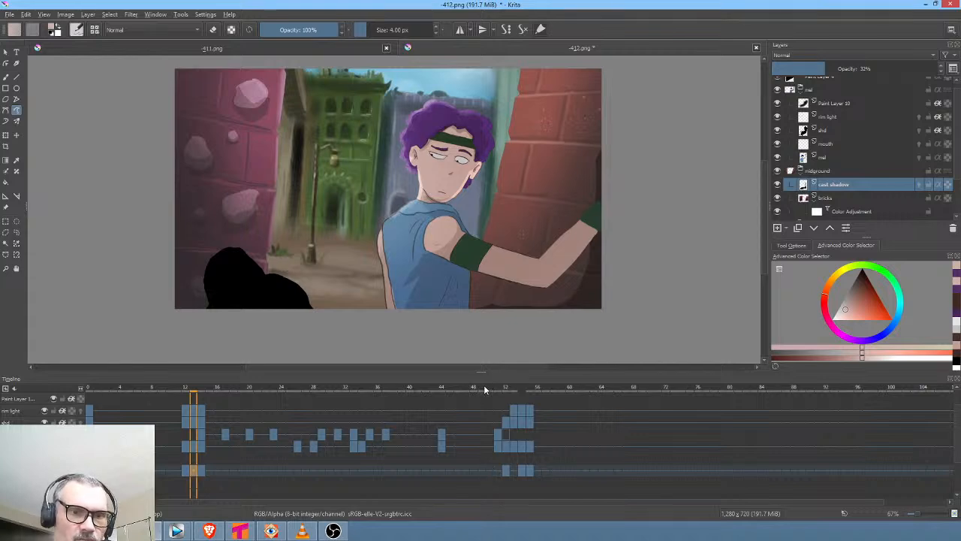
left_click_drag(484, 389, 533, 393)
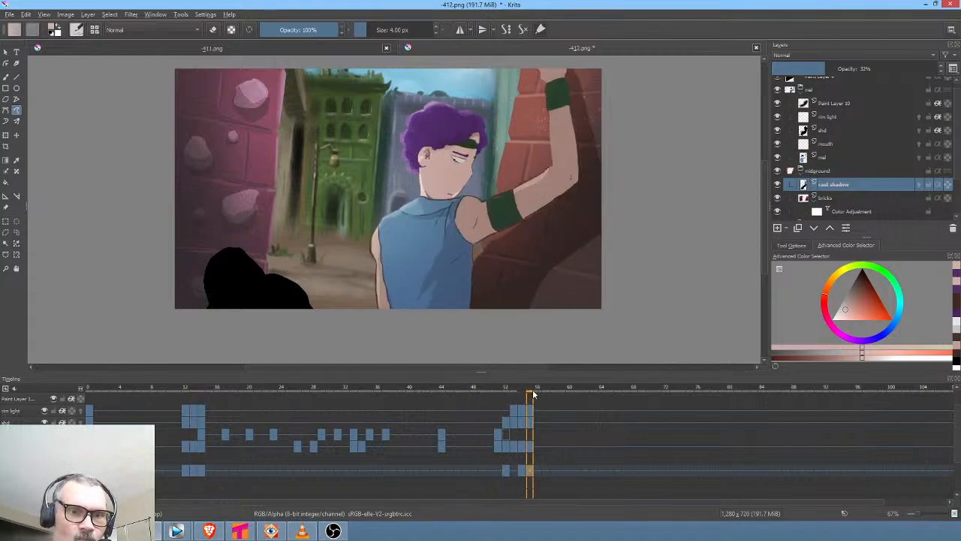
left_click(521, 459)
left_click(514, 464)
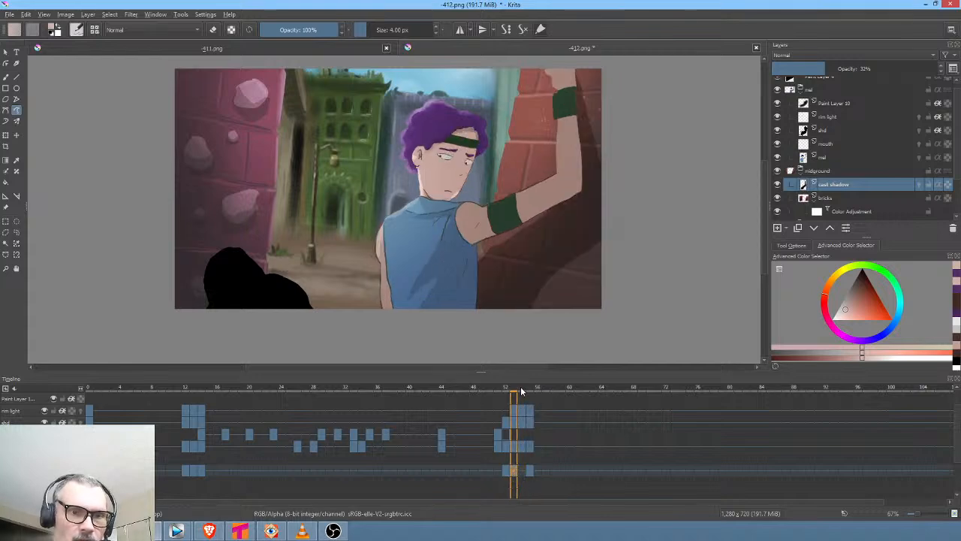
left_click_drag(520, 386, 528, 384)
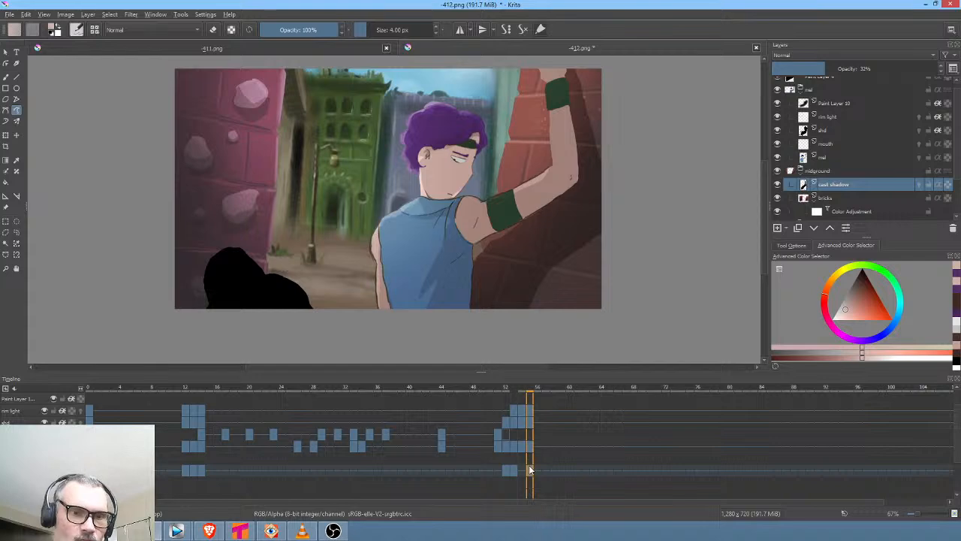
Render frames 0 to 56 as a JPEG image sequence with base name "412." in the scene's render folder, replacing the old frames
key("ctrl+shift+r")
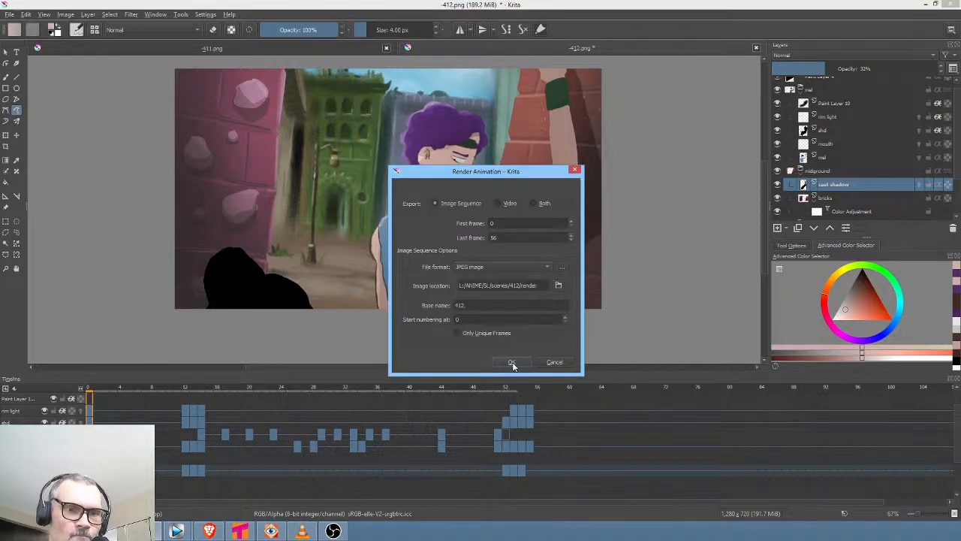
left_click(512, 362)
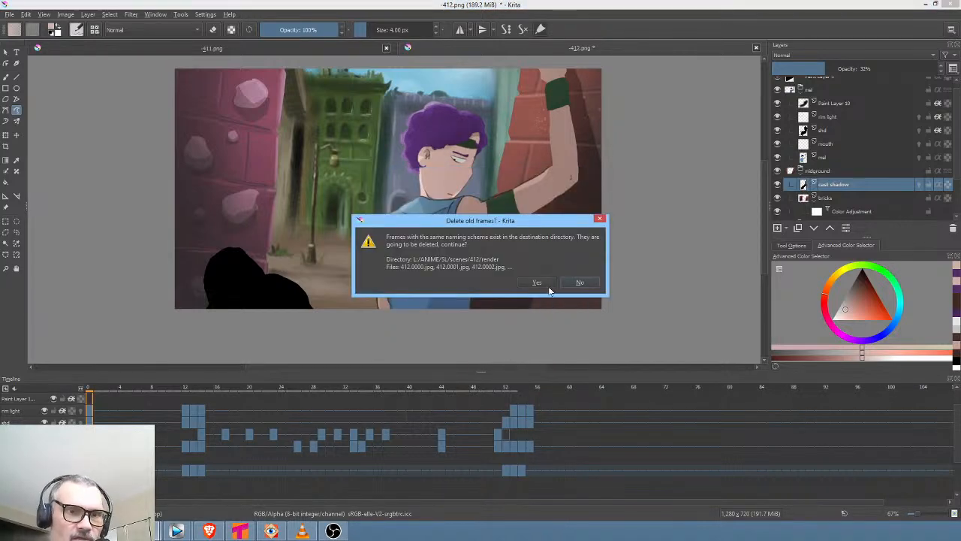
left_click(546, 284)
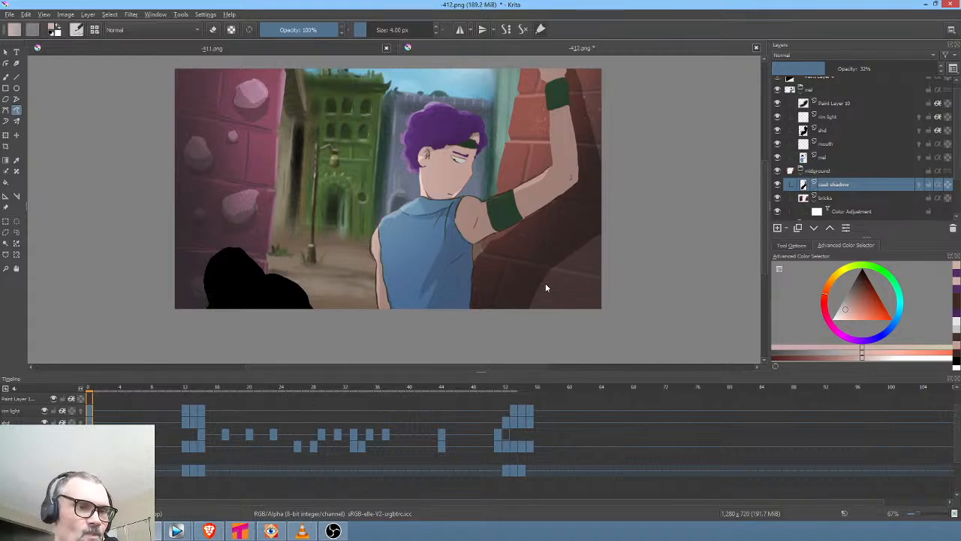
Switch to Vegas Pro, play the edit from scene 411 through scene 412, and select the time range around both scenes
left_click(175, 531)
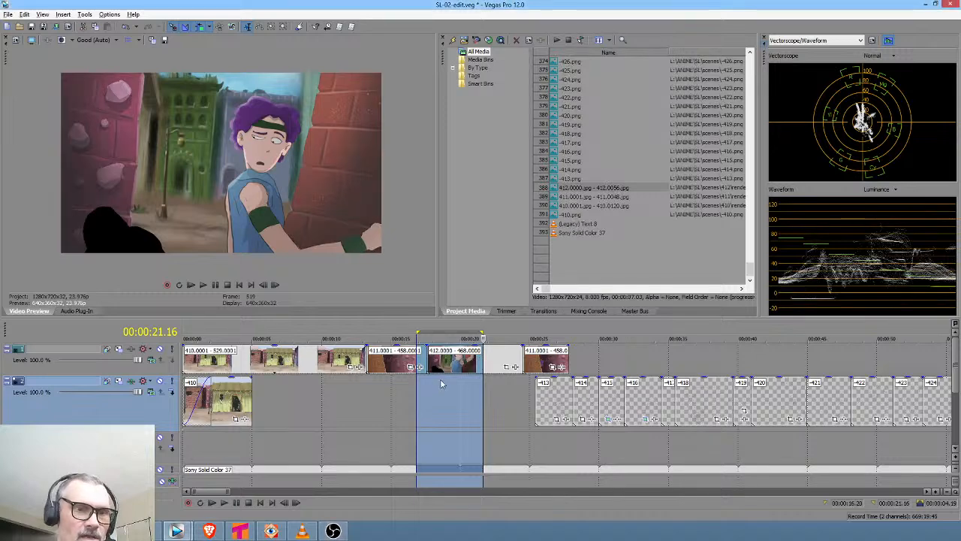
left_click(405, 388)
key("space")
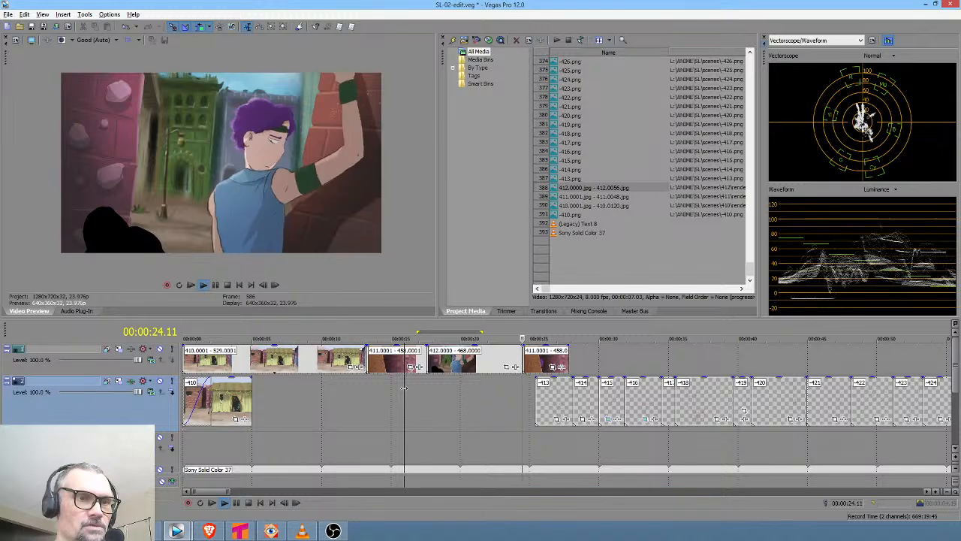
key("space")
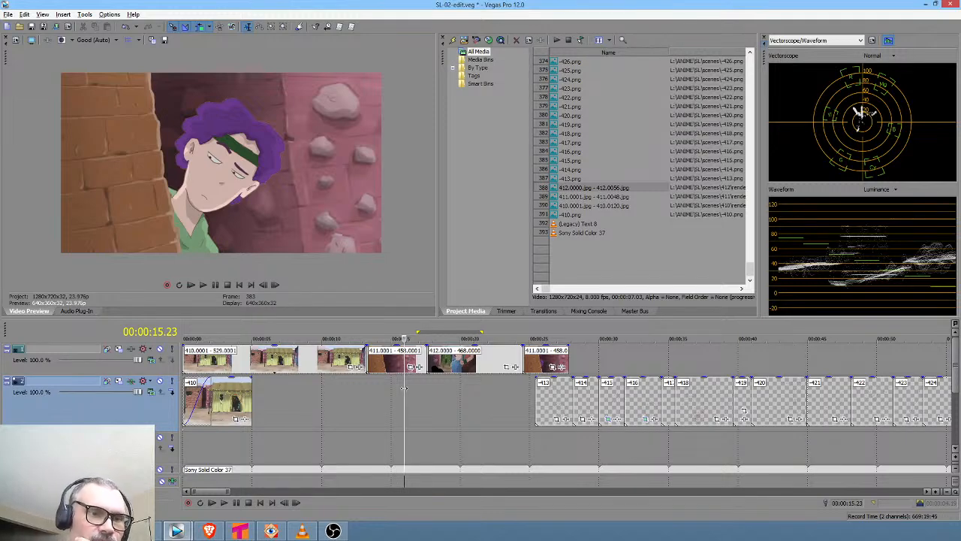
left_click_drag(347, 383, 536, 392)
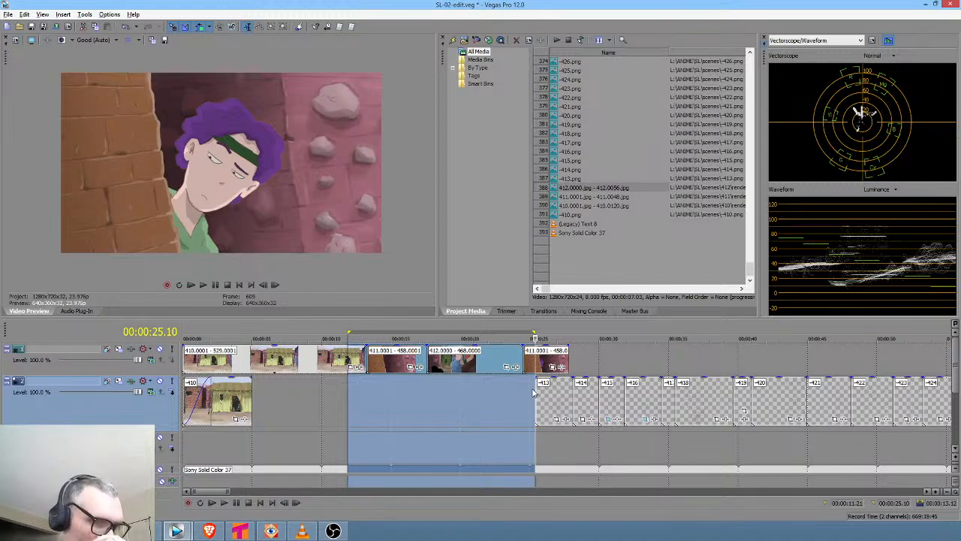
Switch to scene 411 in Tahoma2D and review the MEL_1 drawings over the first 14 frames and in the level strip
left_click(239, 531)
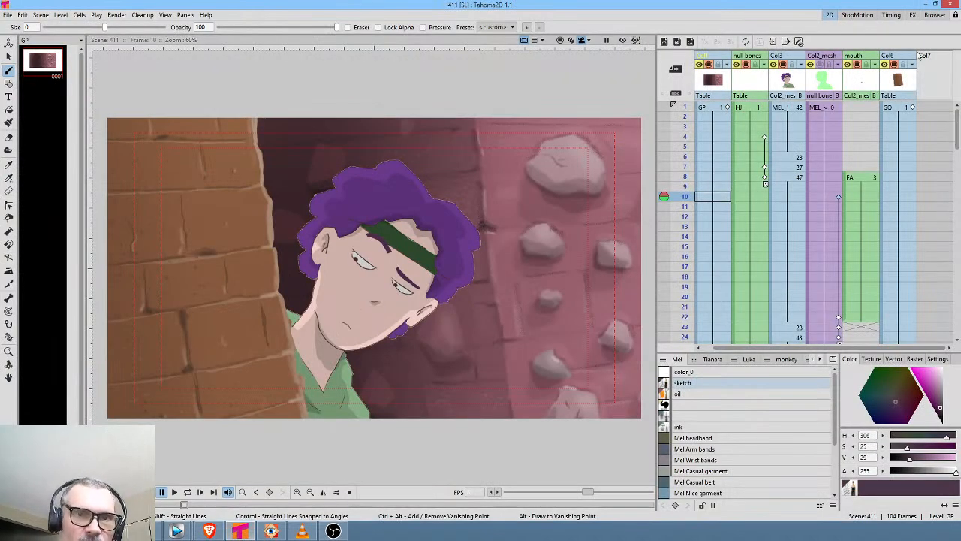
left_click(796, 108)
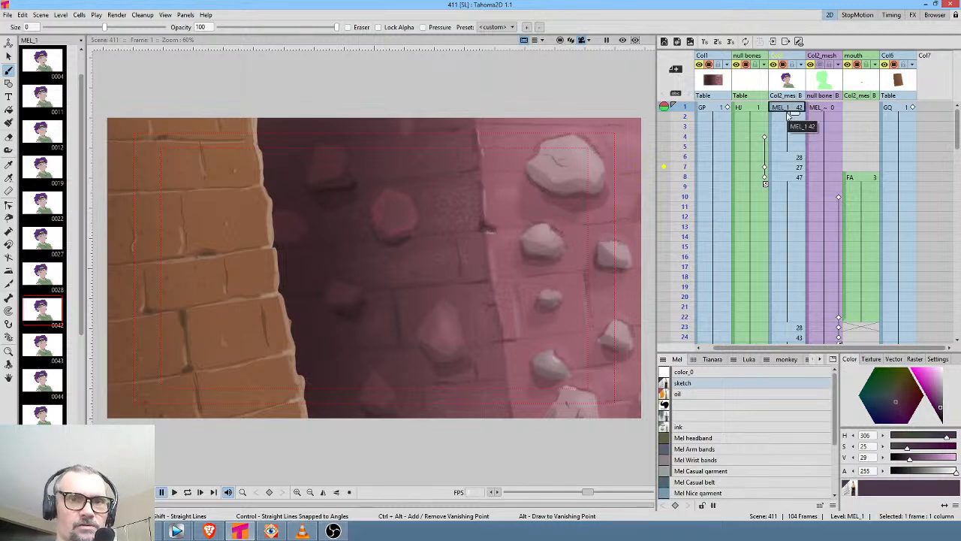
mouse_move(685, 115)
left_mouse_down()
mouse_move(676, 197)
mouse_move(680, 165)
mouse_move(666, 188)
left_mouse_up()
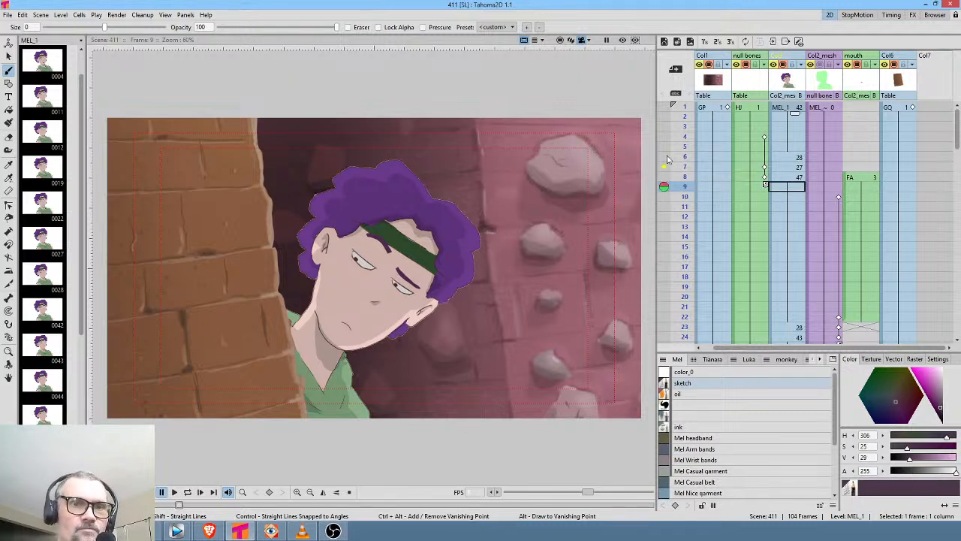
left_click_drag(692, 110, 688, 237)
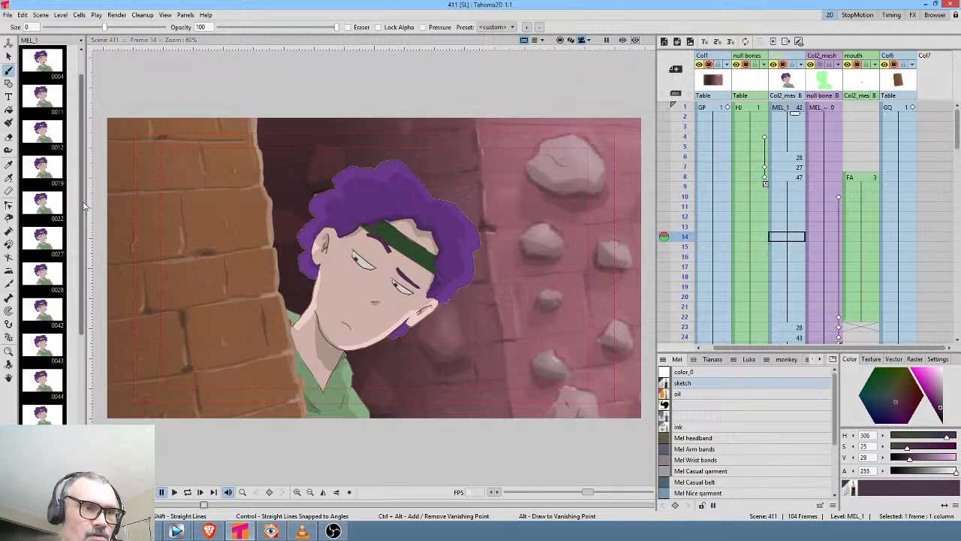
scroll(63, 368, "down", 4)
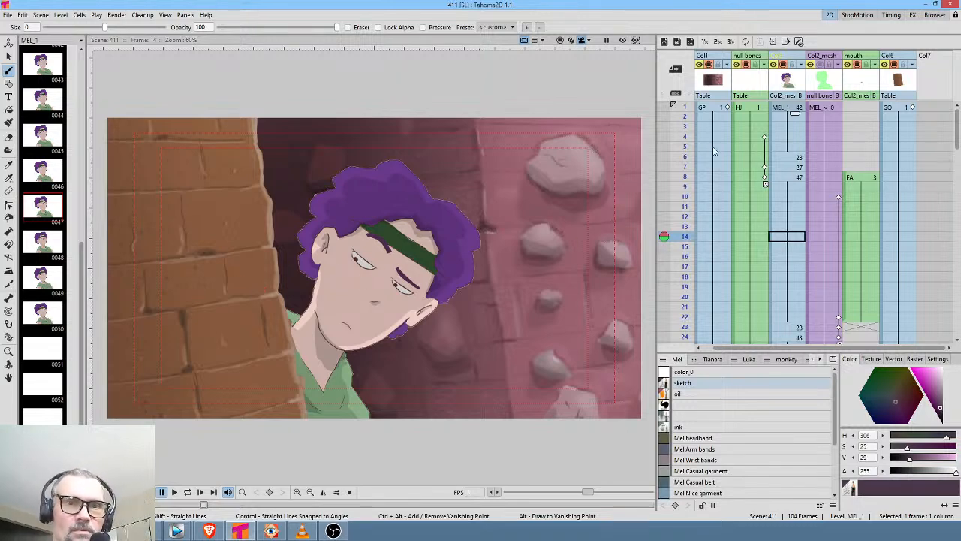
Scrub through scene 411 from frame 1 to frame 9 to review Mel's entrance
left_click(685, 111)
mouse_move(684, 110)
left_mouse_down()
mouse_move(676, 218)
mouse_move(676, 126)
mouse_move(675, 216)
mouse_move(682, 150)
mouse_move(677, 188)
left_mouse_up()
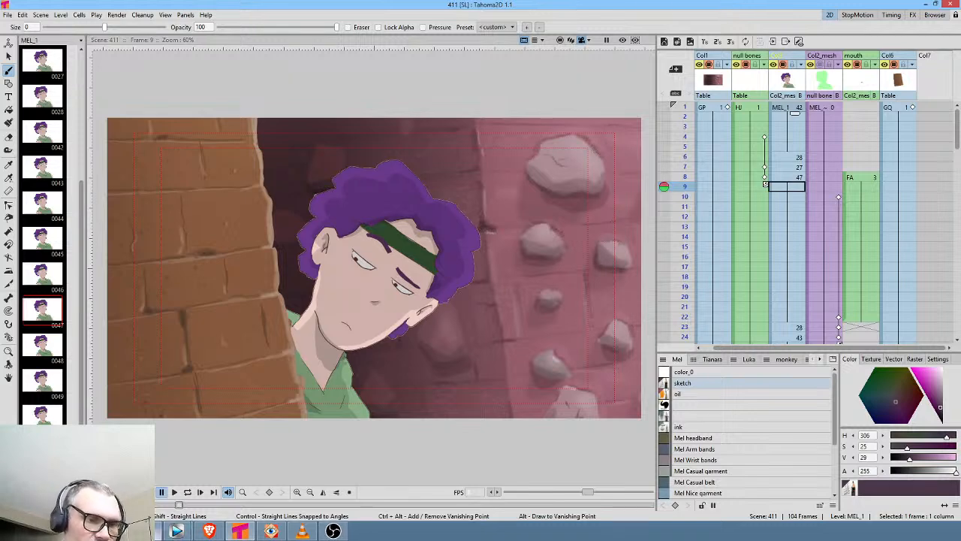
Switch to Krita, bring up the -411.png background document and save it
key("alt+Tab")
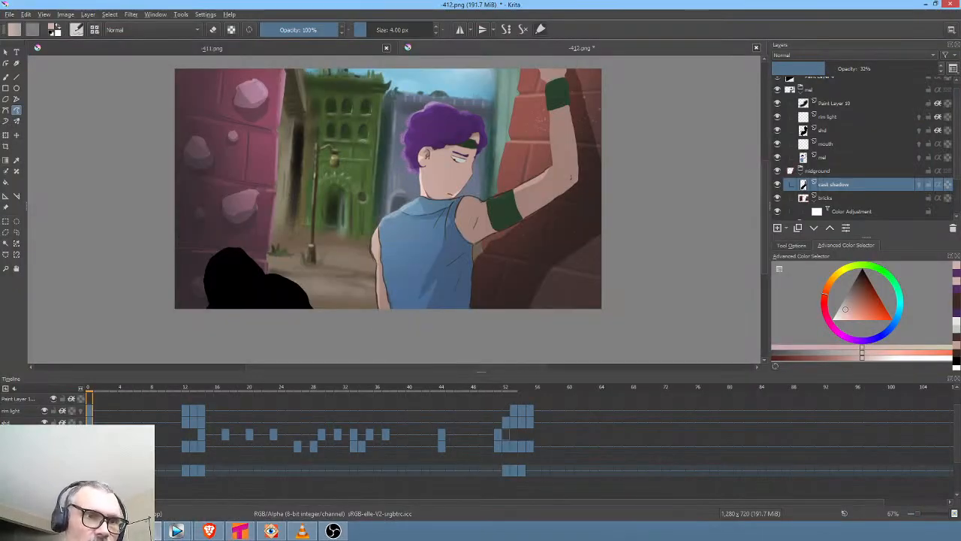
left_click(241, 47)
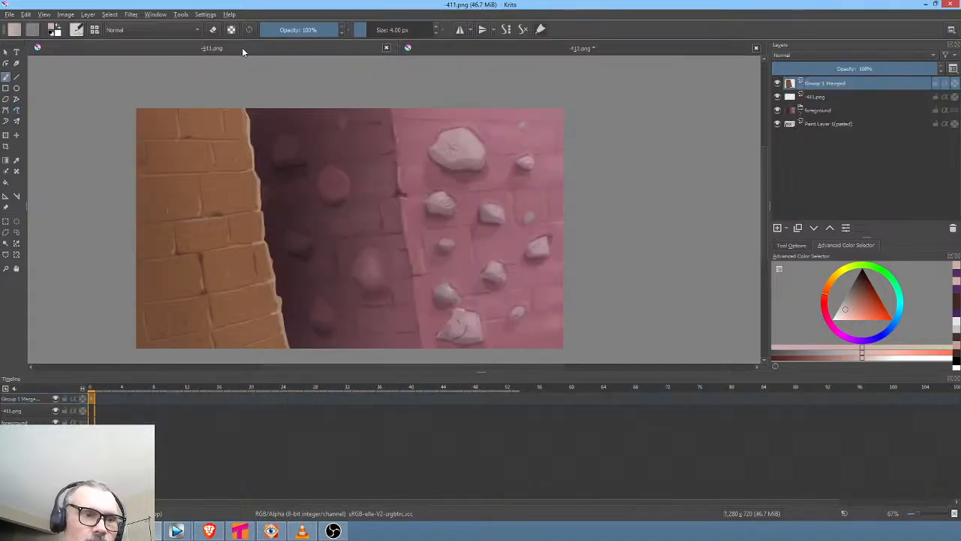
left_click(9, 14)
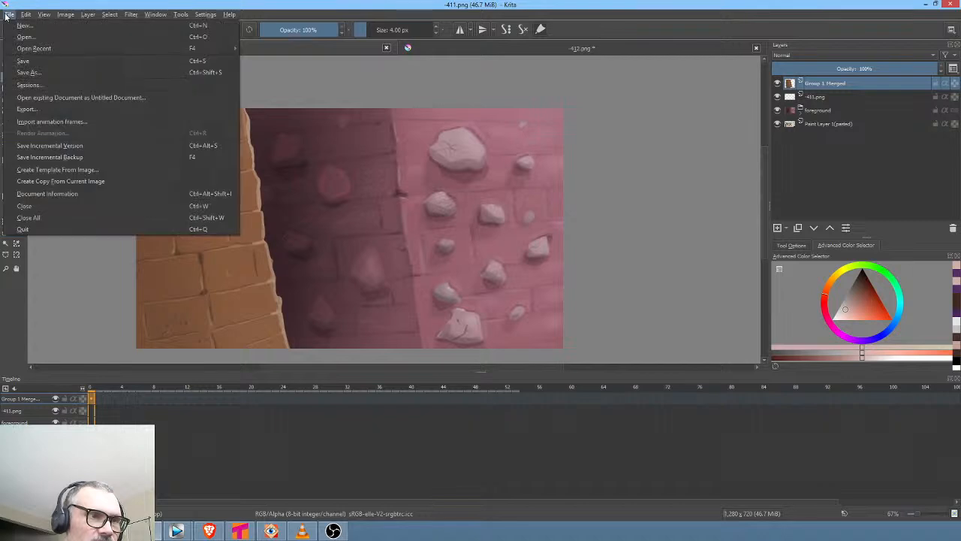
left_click(14, 62)
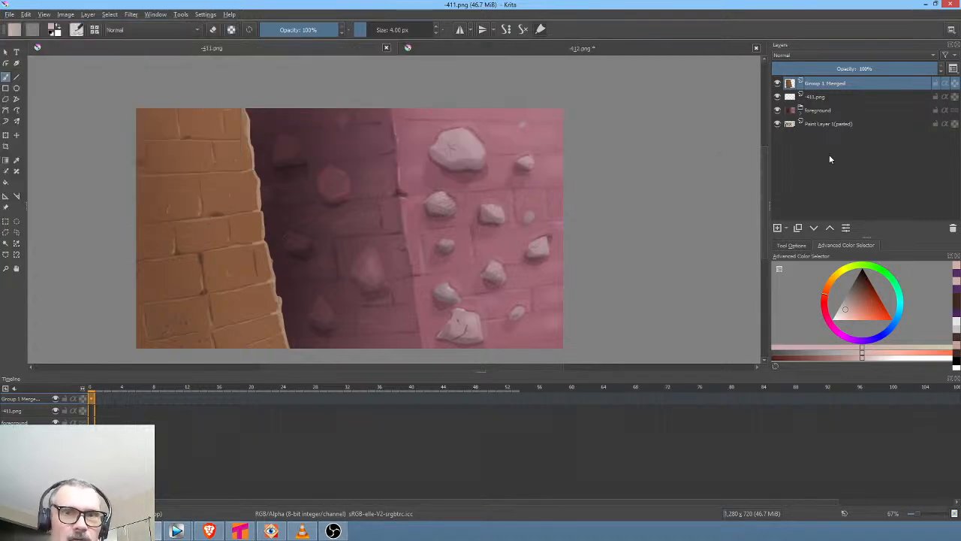
Inspect the layers of the background document, isolating the -411.png layer to examine its content
left_click(852, 97)
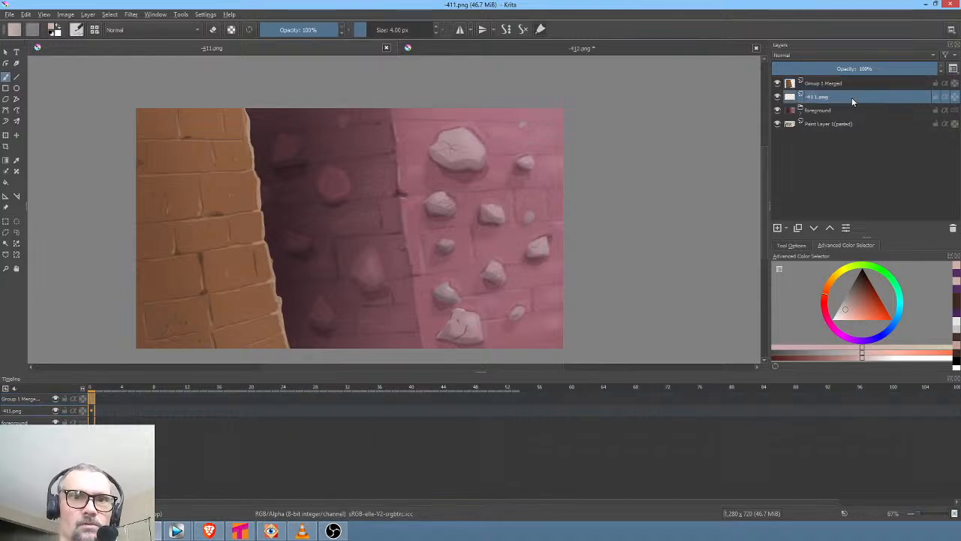
left_click(839, 111)
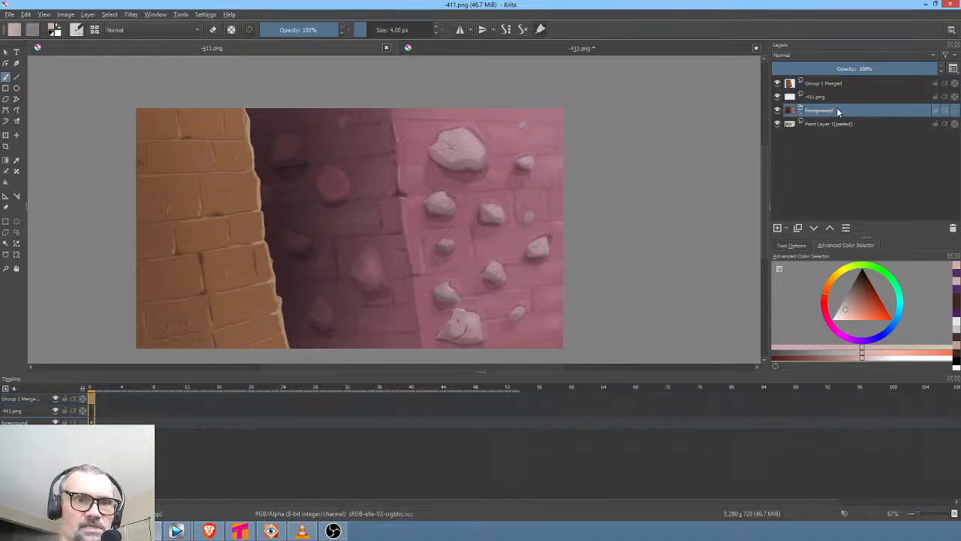
left_click(832, 99)
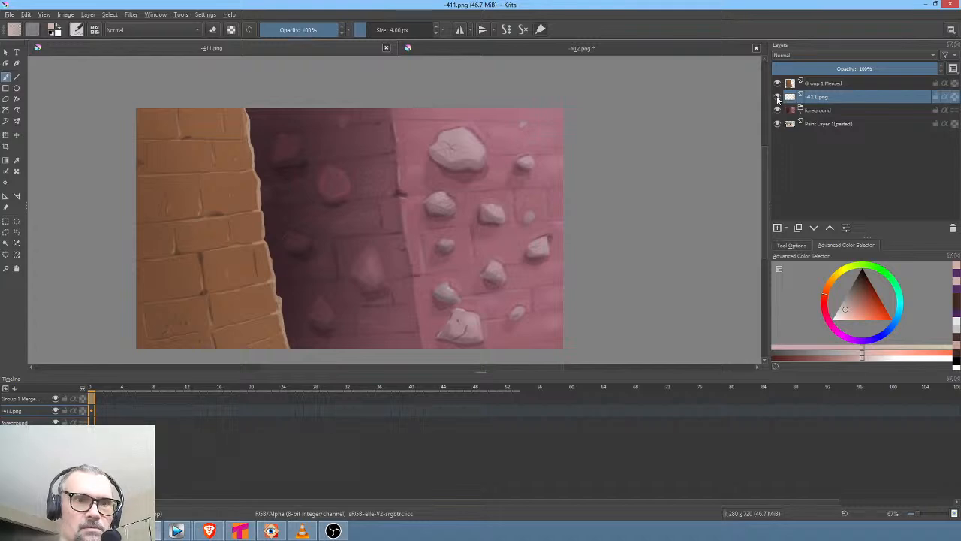
key("shift+i")
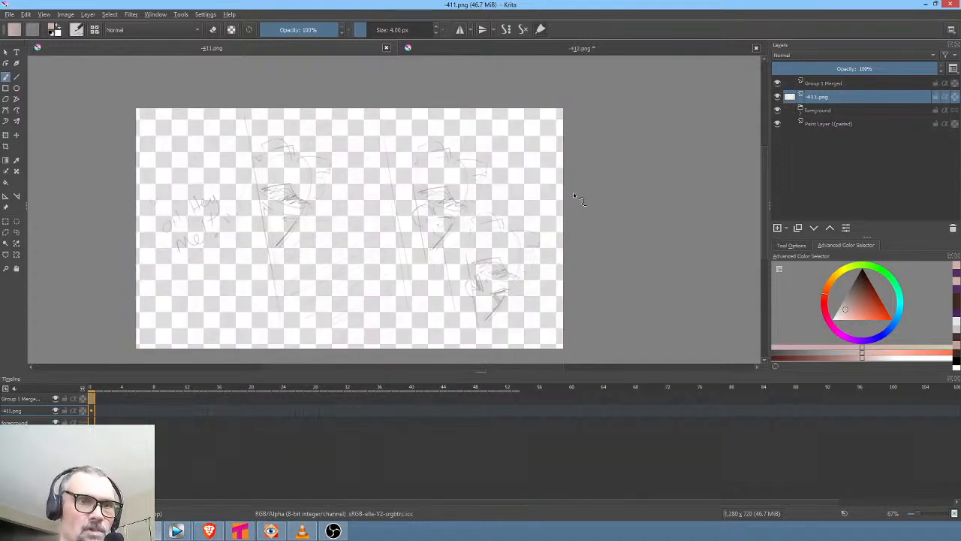
key("shift+i")
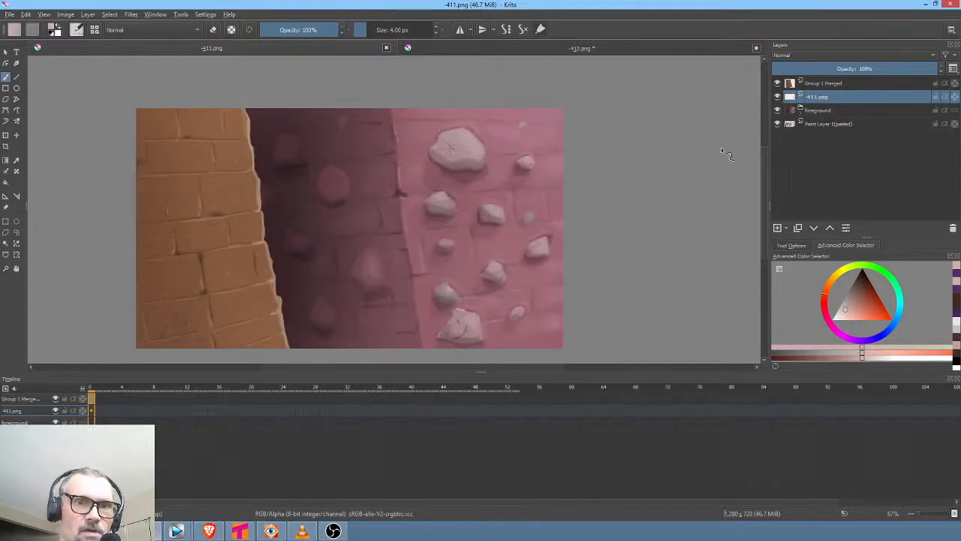
Scribble a loop over the wall rocks on the -411.png layer and save the image as PNG plus a Krita file
mouse_move(531, 193)
left_mouse_down()
mouse_move(479, 217)
mouse_move(513, 194)
left_mouse_up()
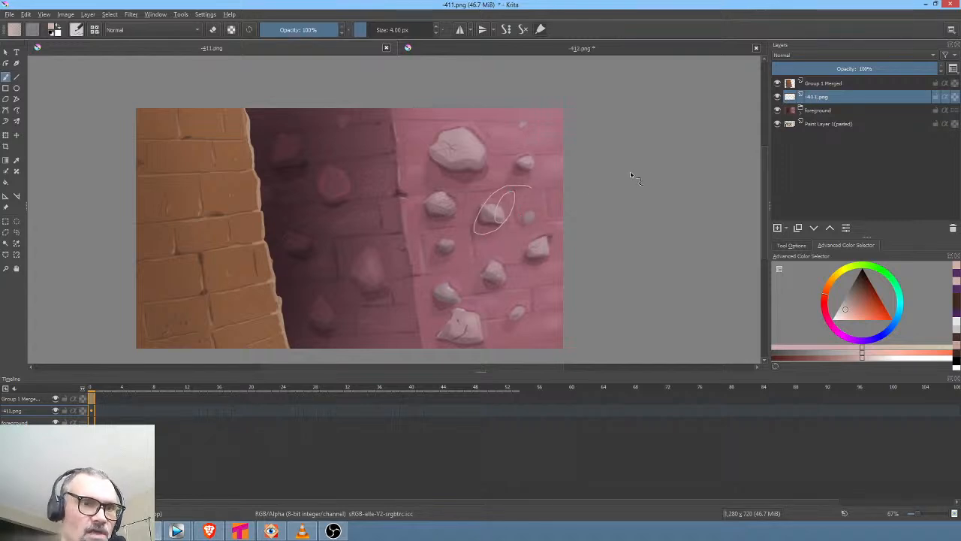
key("ctrl+s")
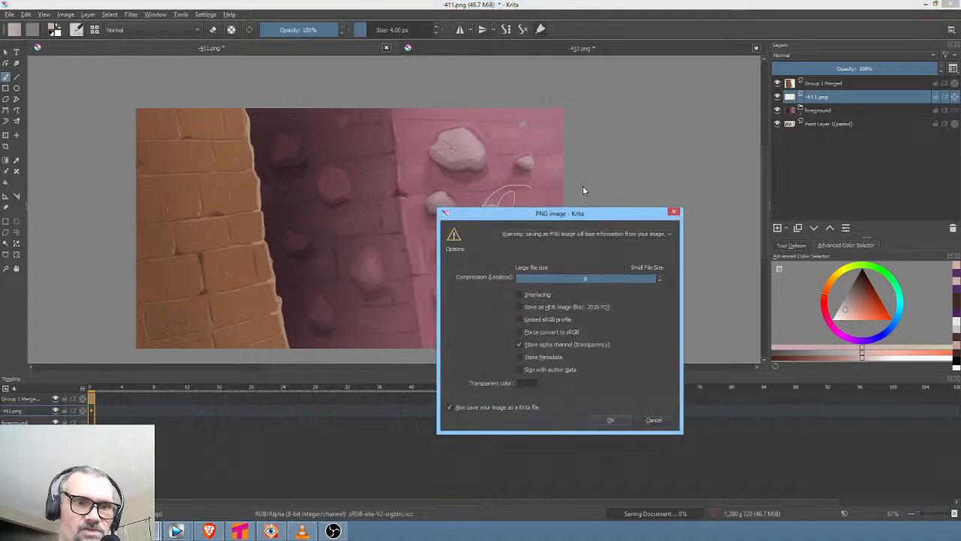
left_click(611, 419)
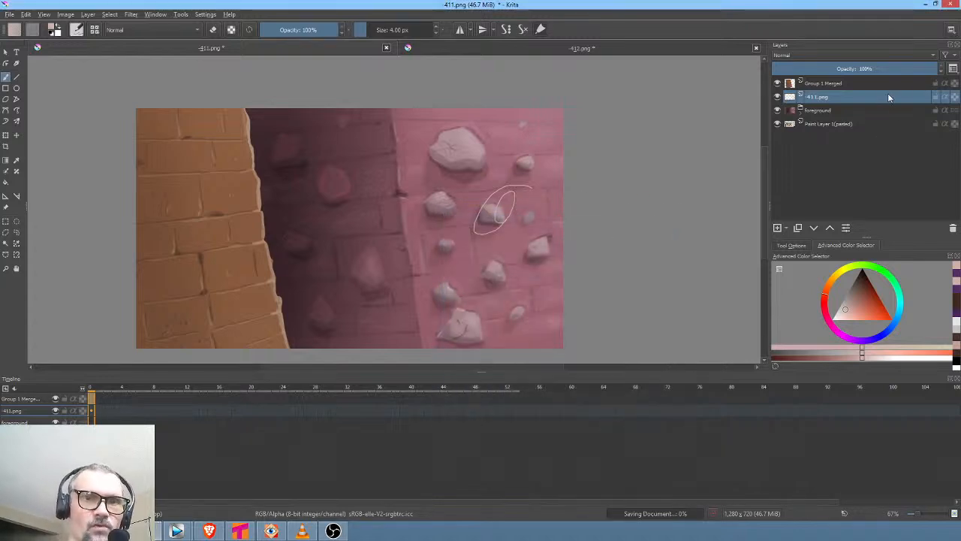
Delete the -411.png sketch layer and the pasted Paint Layer 1, checking what the brick wall and foreground layers contain
left_click(954, 229)
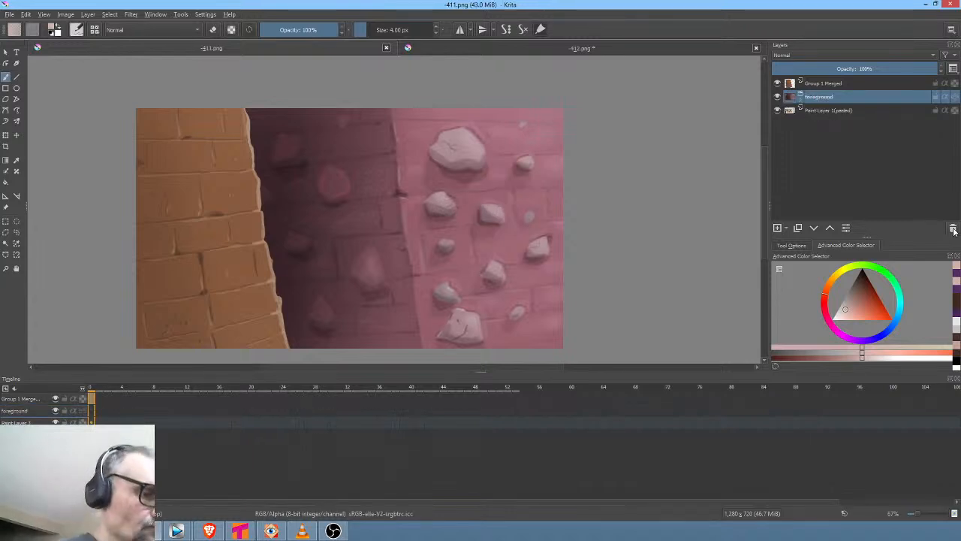
left_click(778, 83)
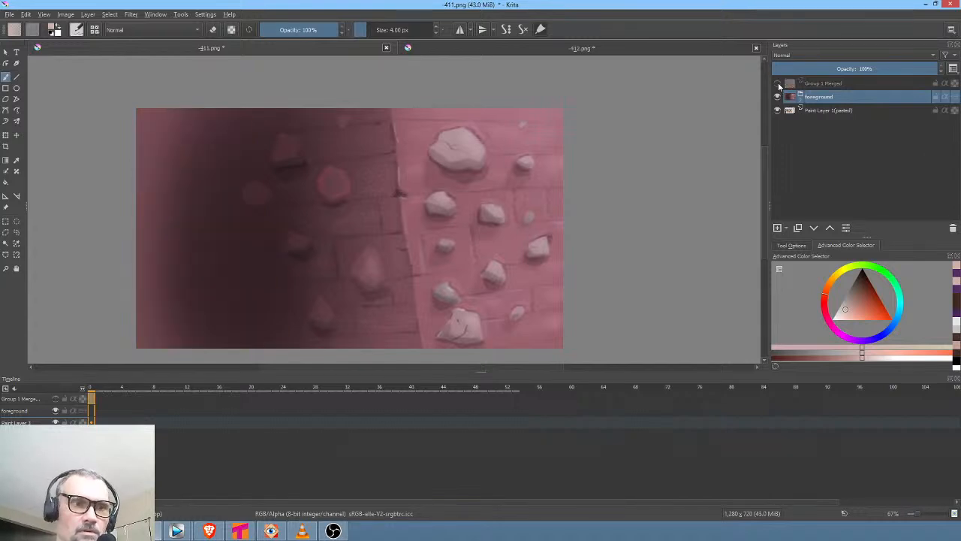
left_click(777, 84)
left_click(777, 97)
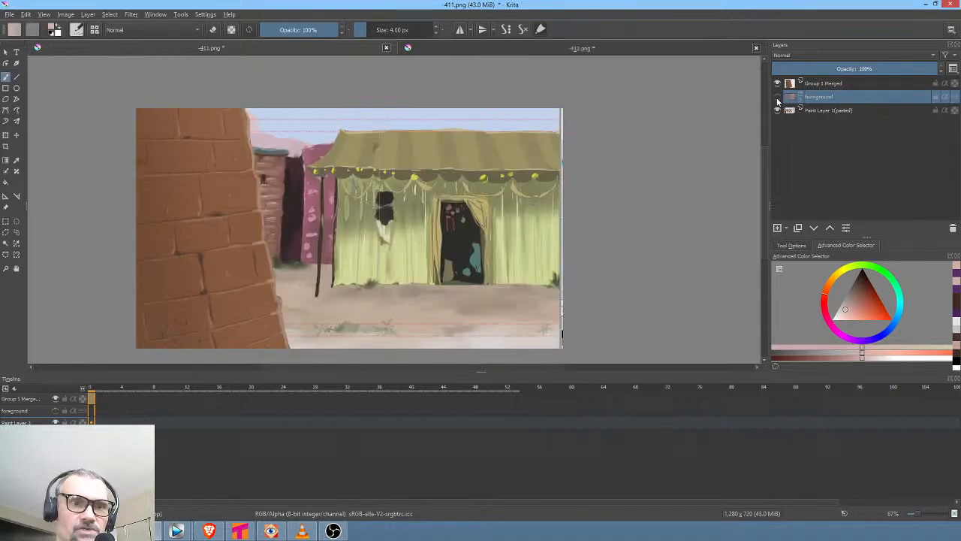
left_click(777, 97)
left_click(830, 112)
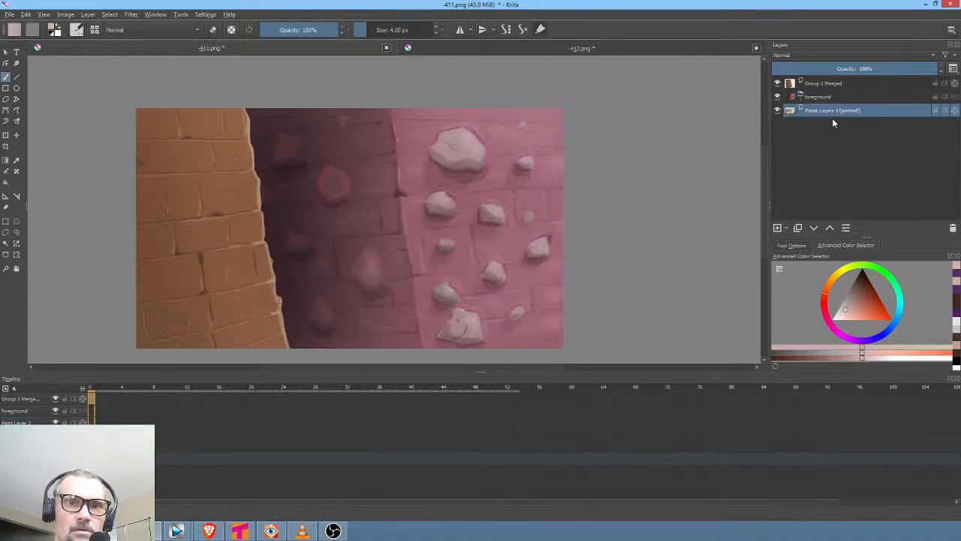
left_click(953, 228)
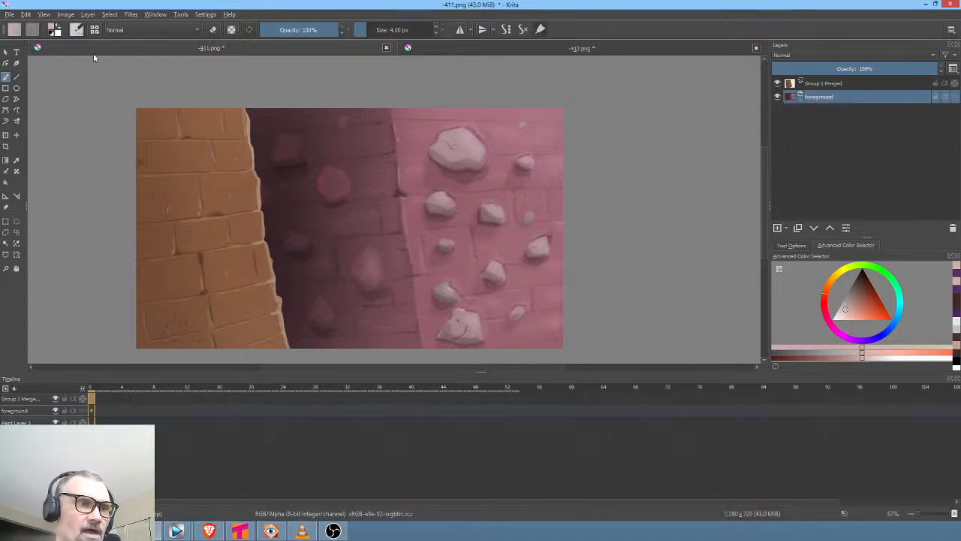
Save the cleaned-up background as a PNG with alpha channel, also keeping a Krita file copy
left_click(9, 15)
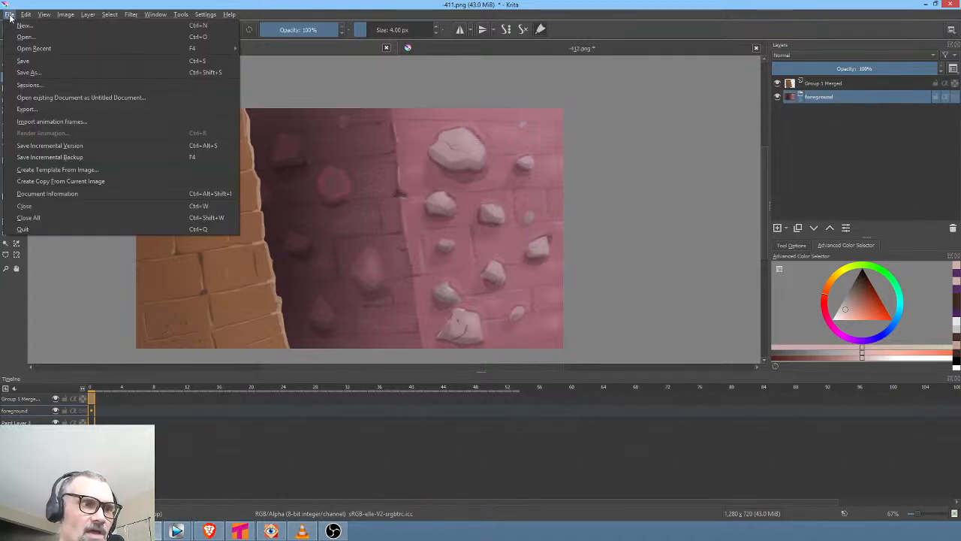
left_click(14, 63)
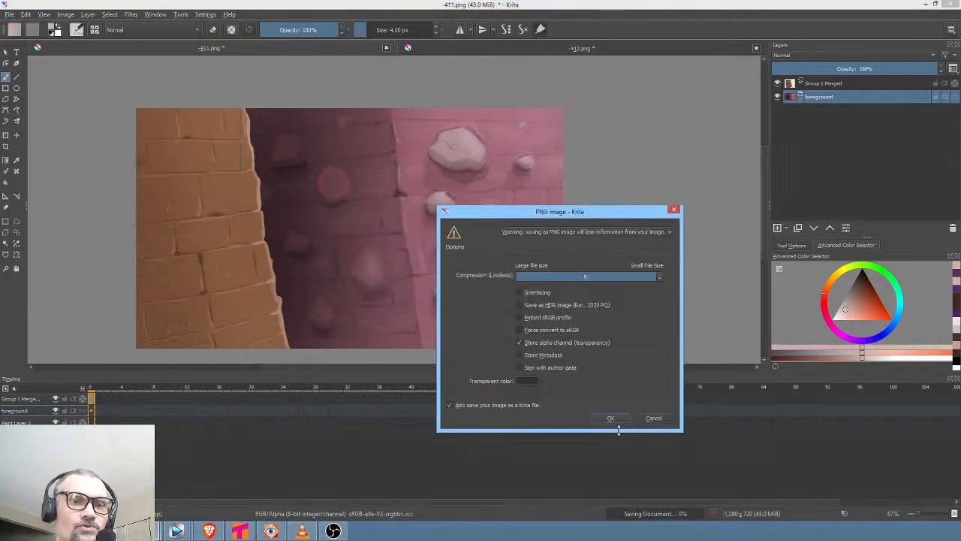
left_click(612, 419)
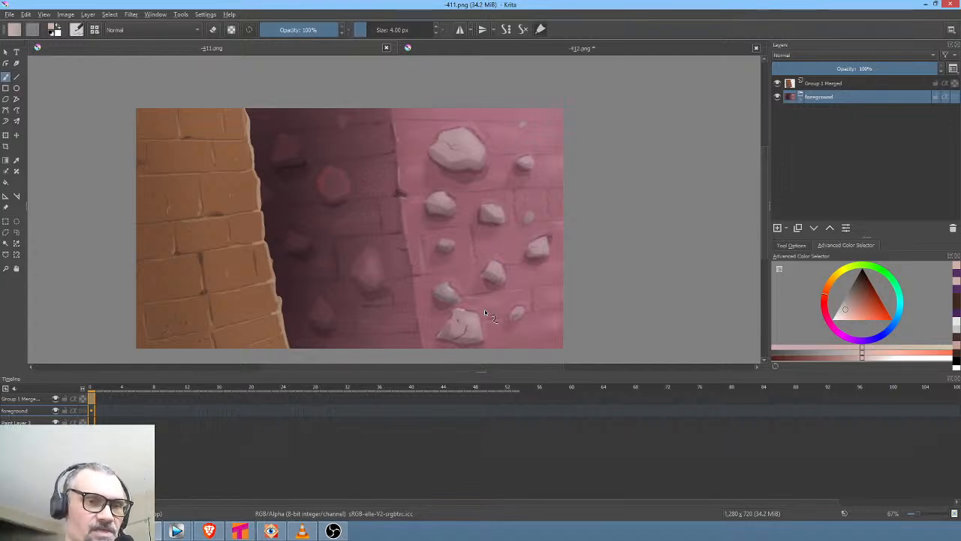
scroll(434, 208, "up", 1)
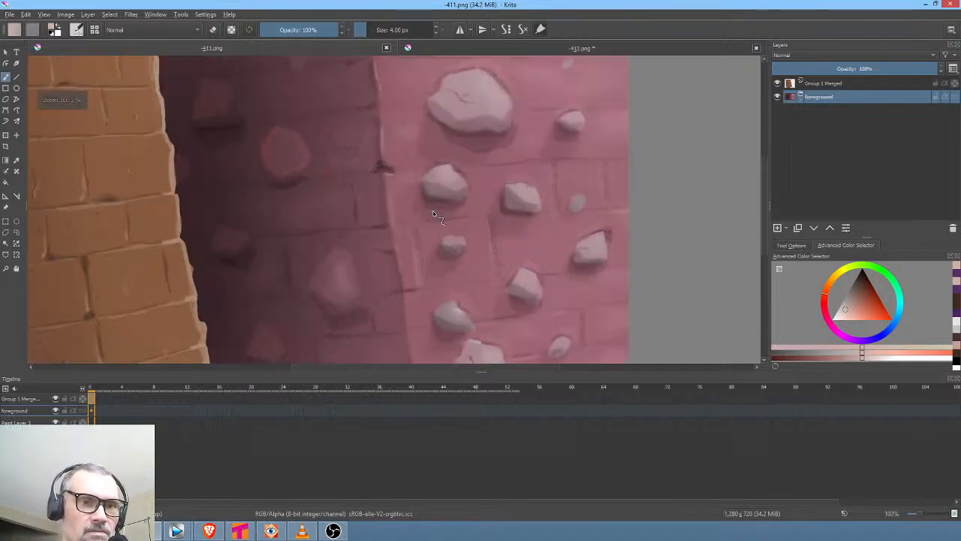
scroll(442, 226, "down", 1)
left_click_drag(442, 225, 541, 218)
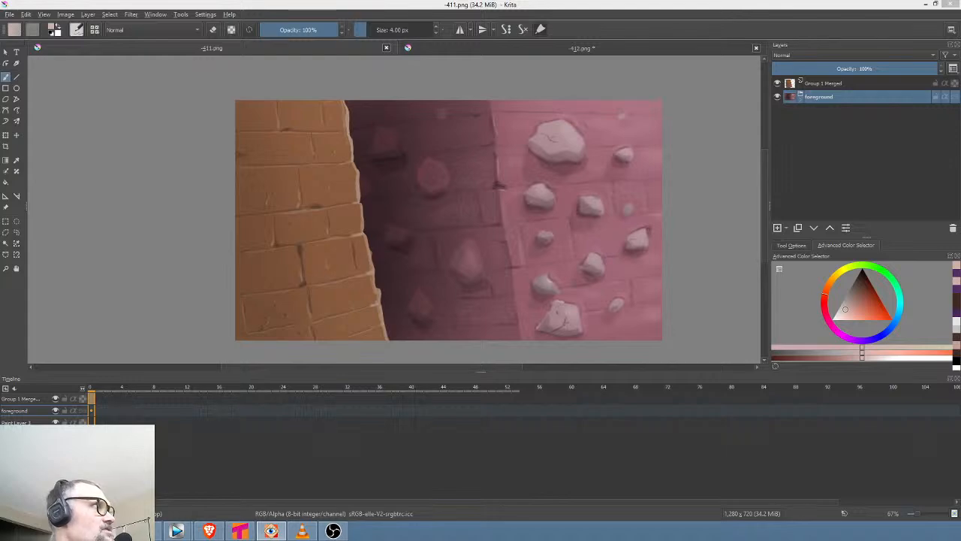
Switch to scene 411 in Tahoma2D and review which MEL_1 drawings the column uses, from frame 1 through the late twenties
left_click(240, 531)
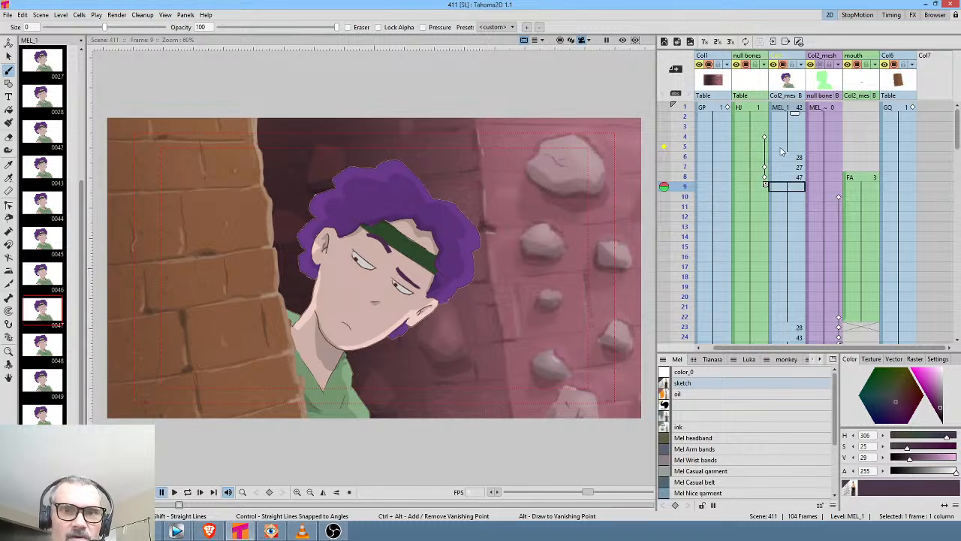
mouse_move(683, 110)
left_mouse_down()
mouse_move(687, 237)
mouse_move(706, 262)
mouse_move(696, 198)
mouse_move(686, 205)
mouse_move(662, 351)
mouse_move(689, 109)
left_mouse_up()
left_click(795, 110)
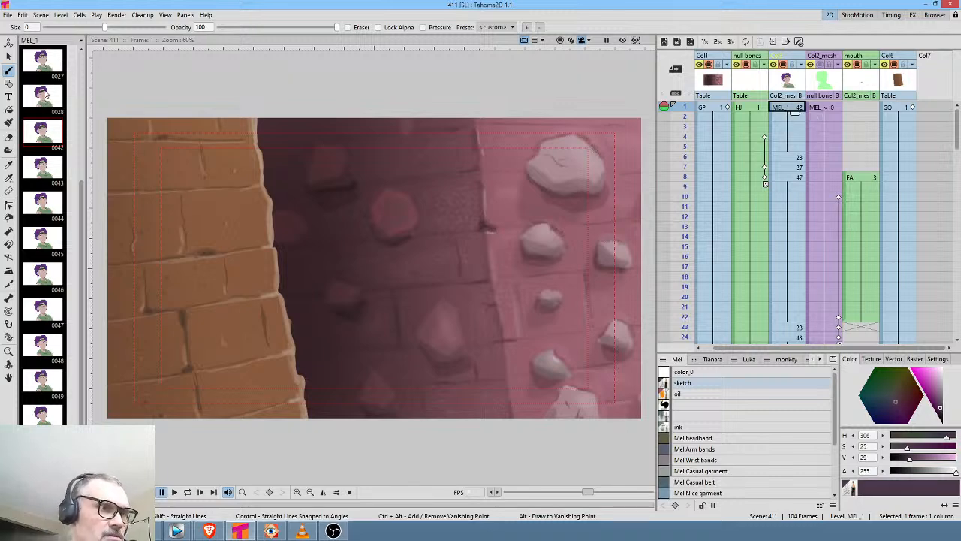
left_click(45, 95)
left_click(54, 135)
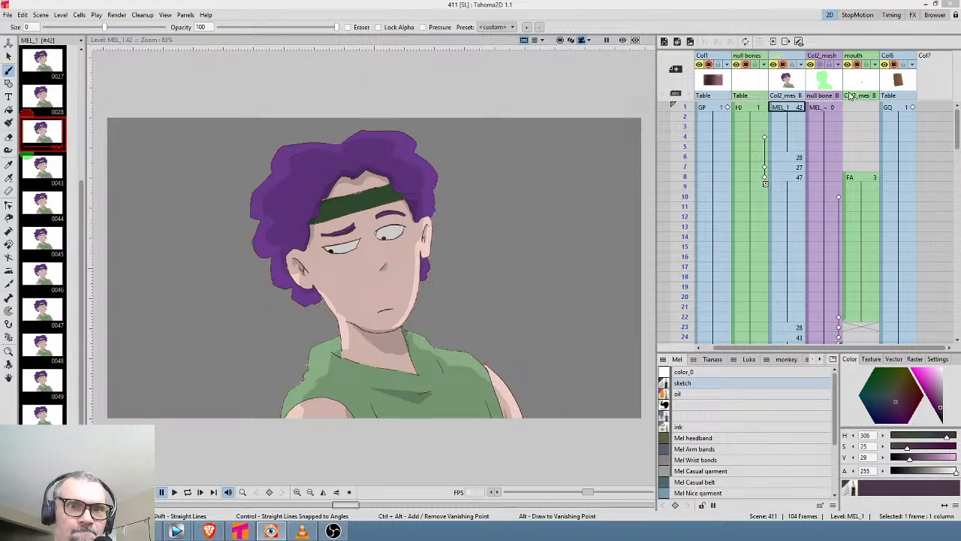
left_click(794, 159)
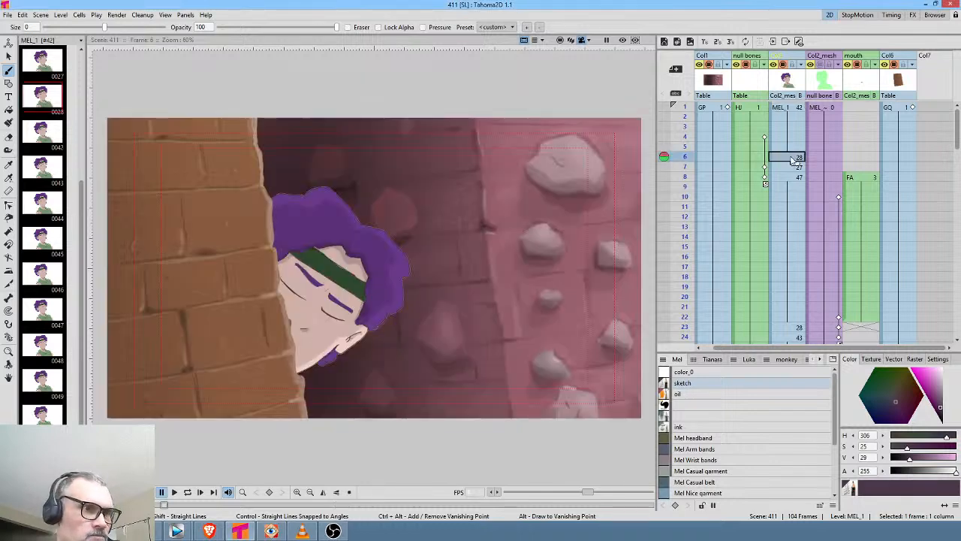
left_click(794, 107)
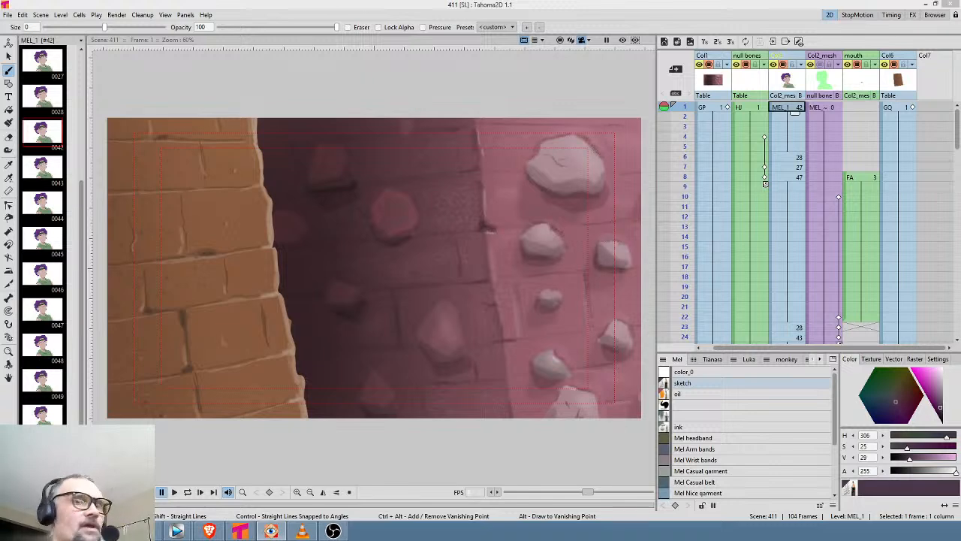
scroll(957, 150, "down", 1)
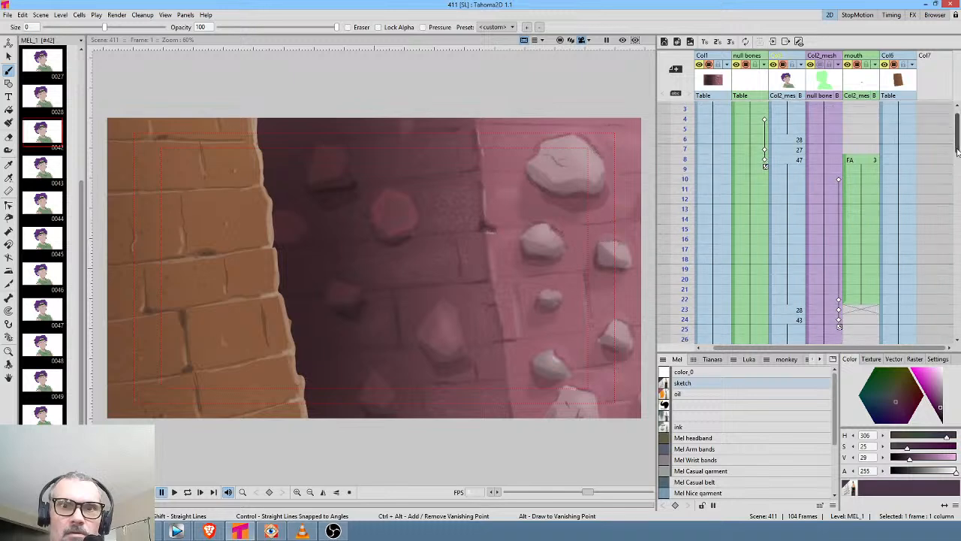
scroll(957, 150, "down", 5)
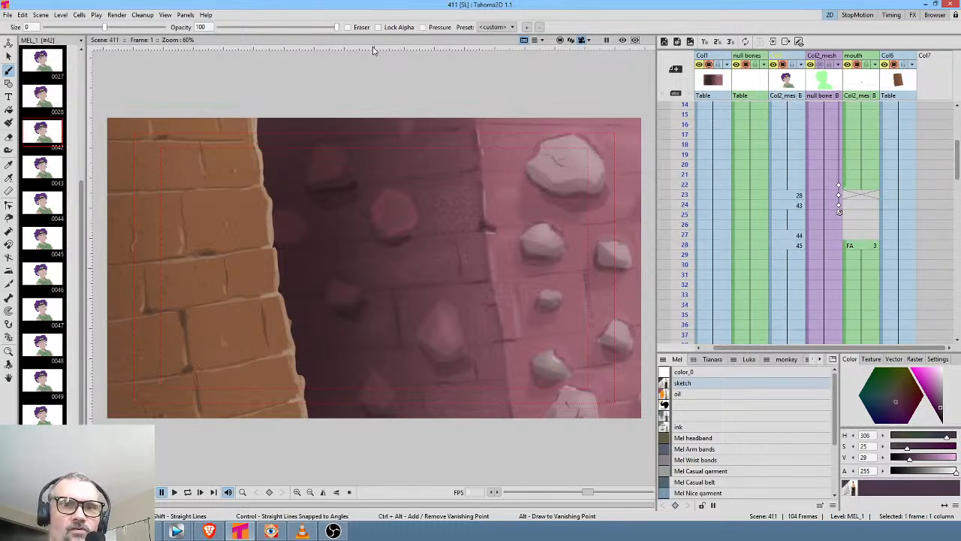
Bring the seven MEL drawings, from MEL.0027.png to MEL.0047.png, into the Krita scene 411 document as separate layers
key("alt+Tab")
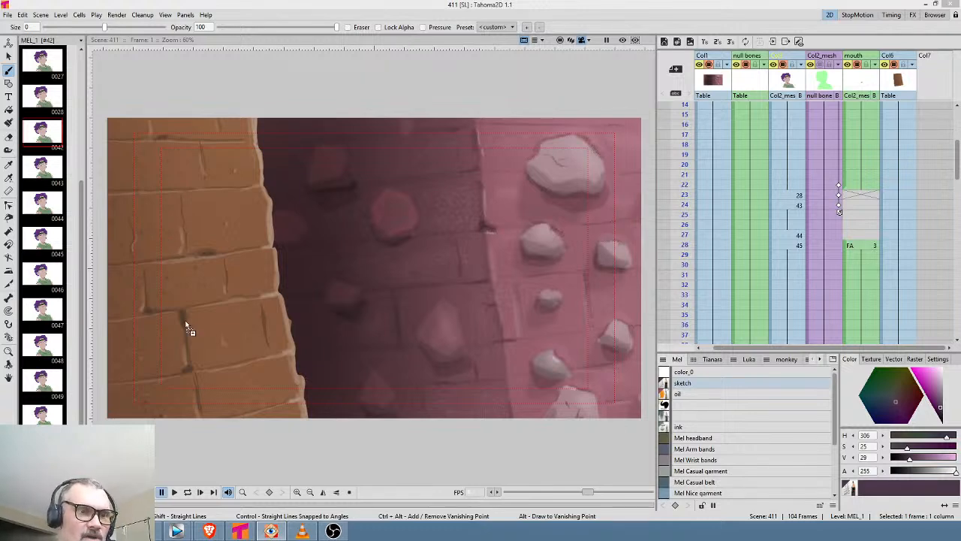
left_click(176, 531)
left_click_drag(177, 531, 431, 211)
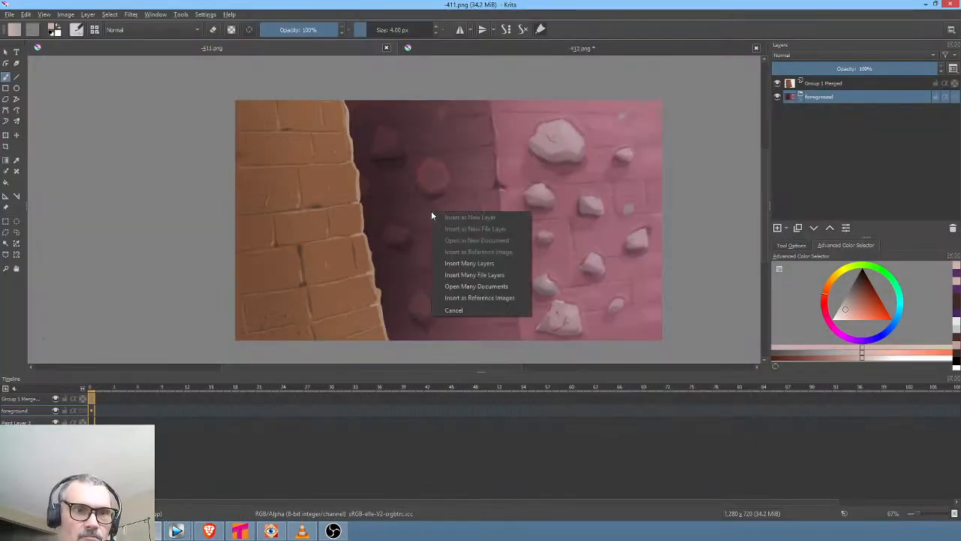
left_click(461, 264)
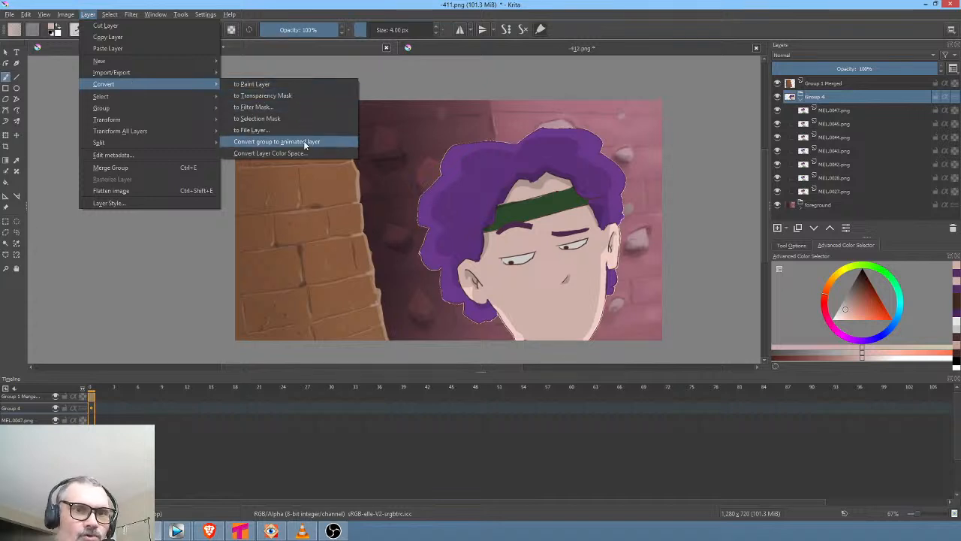
Convert the group of MEL drawings to an animated layer and check its frames from the start of the timeline
left_click(303, 141)
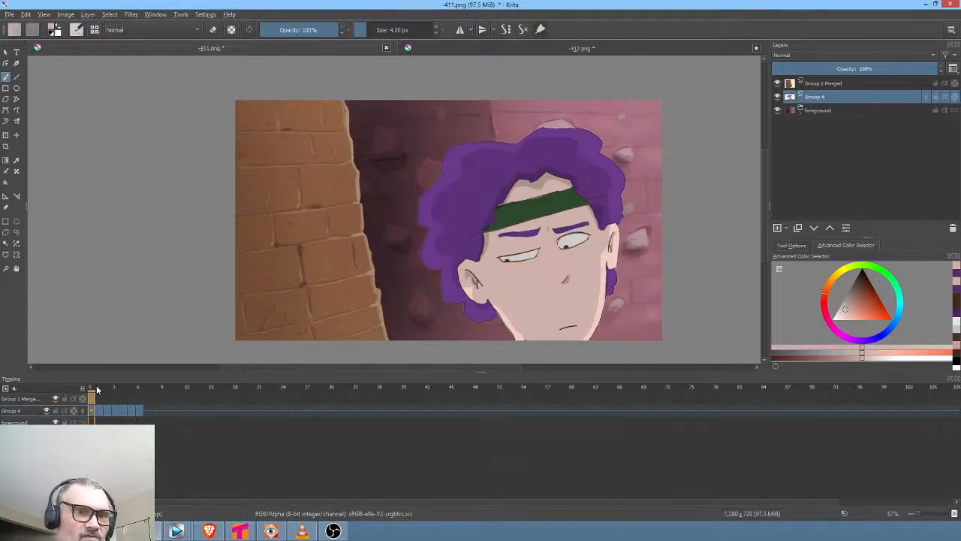
mouse_move(96, 388)
left_mouse_down()
mouse_move(146, 389)
mouse_move(81, 387)
mouse_move(142, 388)
mouse_move(75, 395)
left_mouse_up()
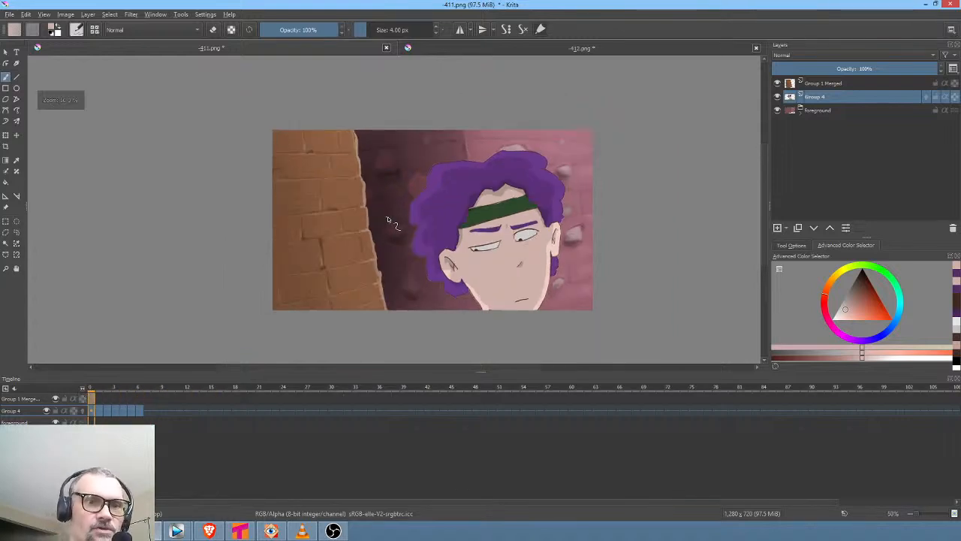
Put the animated Mel layer, Group 4, into a new group and add a transform mask to that group
scroll(386, 217, "down", 1)
scroll(432, 216, "up", 1)
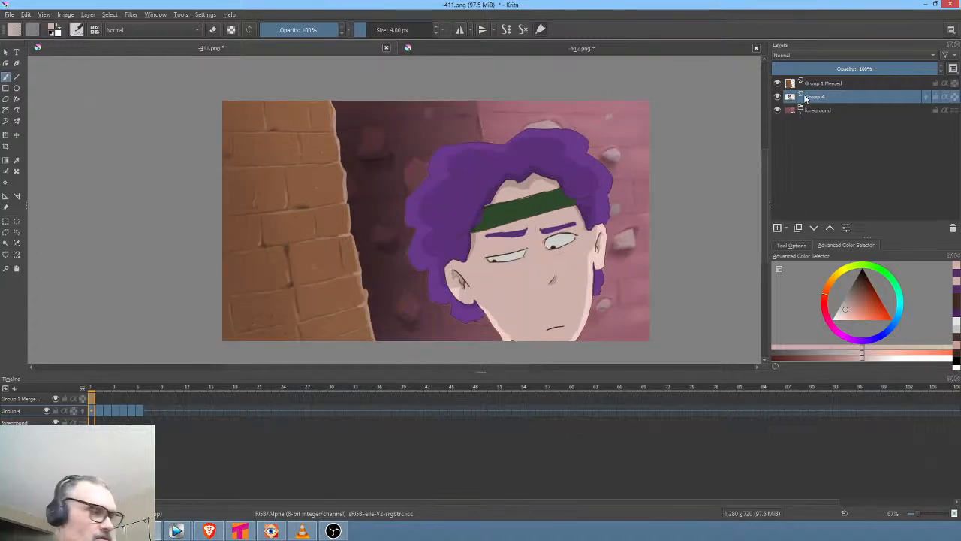
key("ctrl+g")
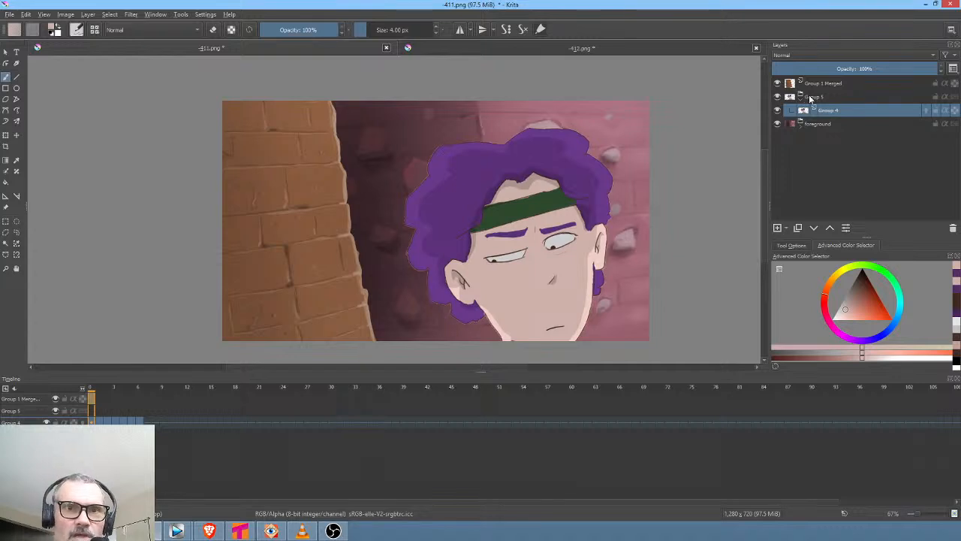
right_click(812, 100)
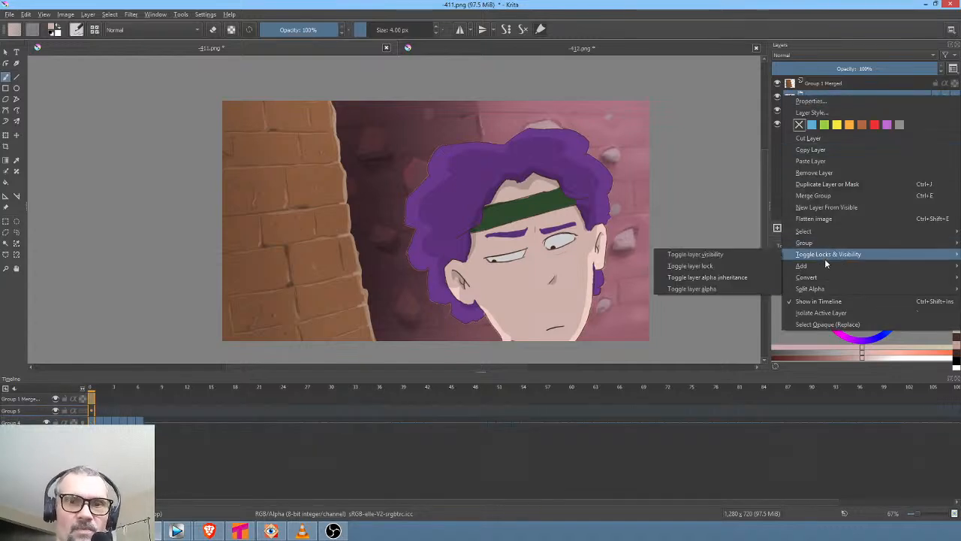
mouse_move(820, 268)
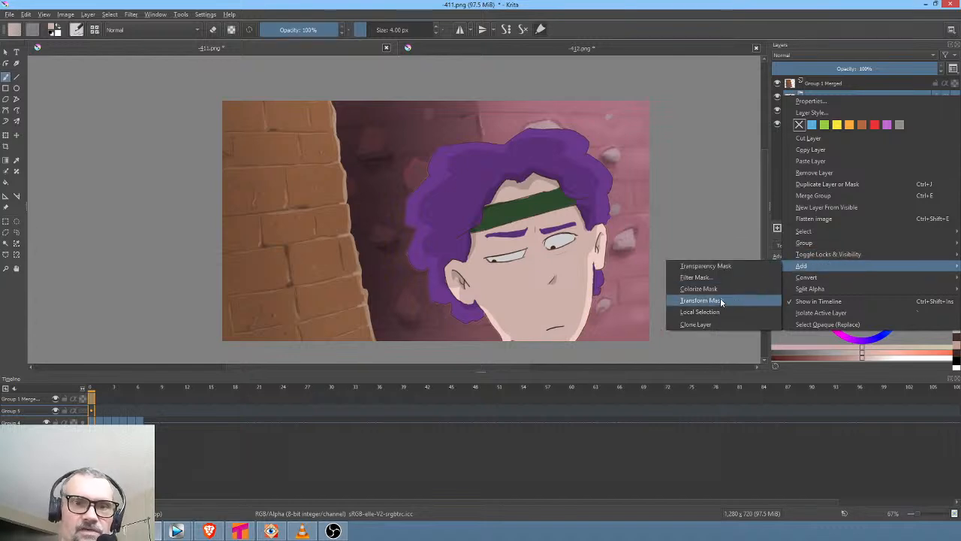
left_click(718, 300)
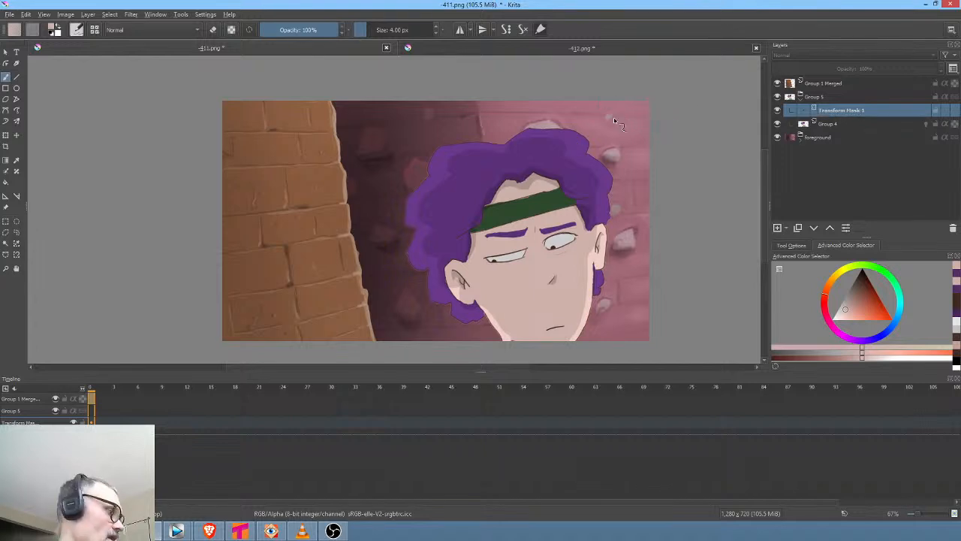
Transform Mel through the mask: tilt the figure clockwise, move it toward the brick wall and scale it down
key("ctrl+t")
scroll(669, 101, "down", 1)
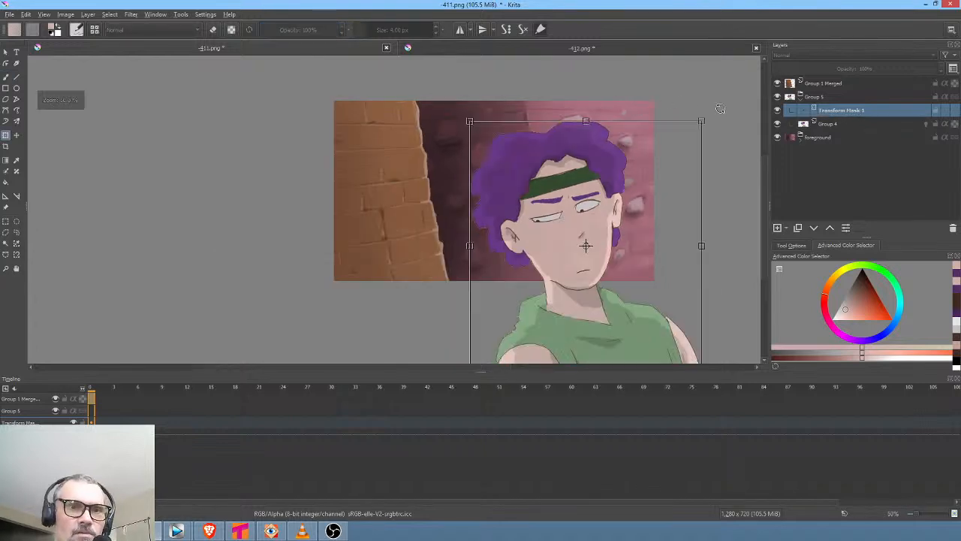
left_click_drag(721, 102, 673, 218)
left_click_drag(592, 265, 478, 225)
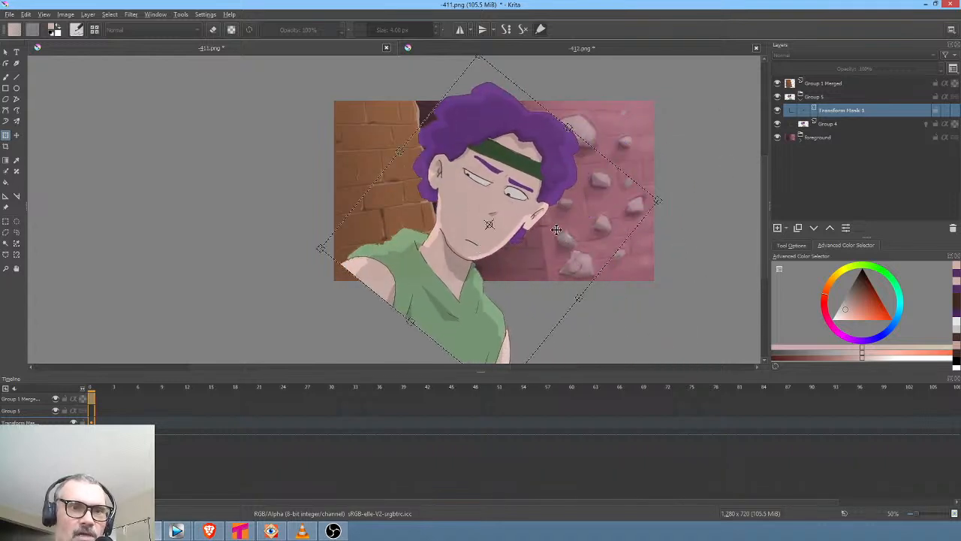
left_click_drag(668, 248, 656, 166)
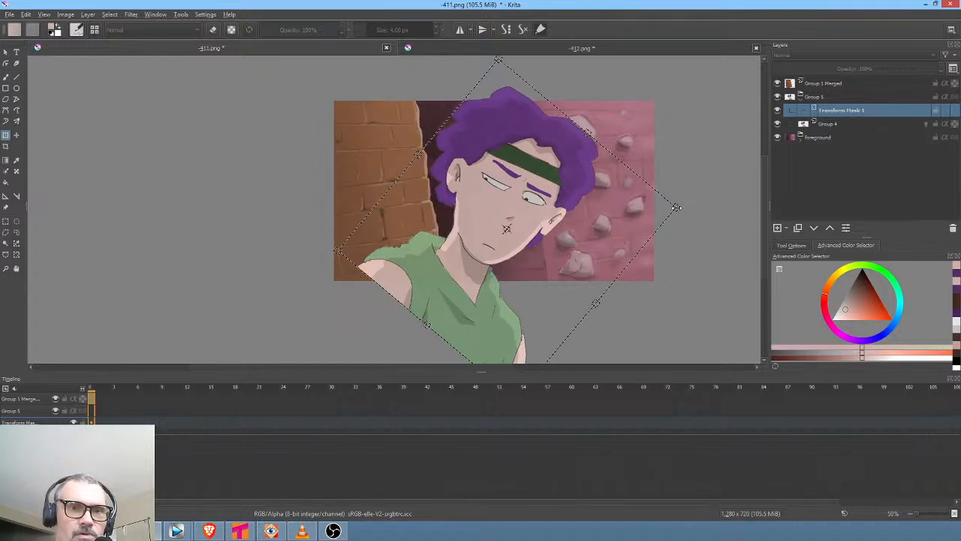
key("Escape")
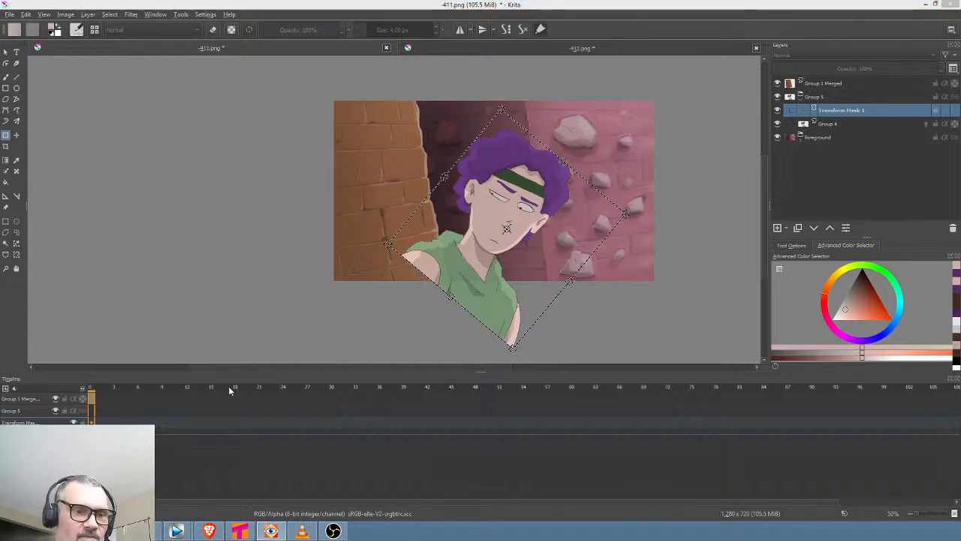
Check Mel's pose at frames 23 and 24 in Tahoma2D, and in Krita shrink Mel further and move the figure behind the brick wall
left_click(240, 531)
left_click(799, 196)
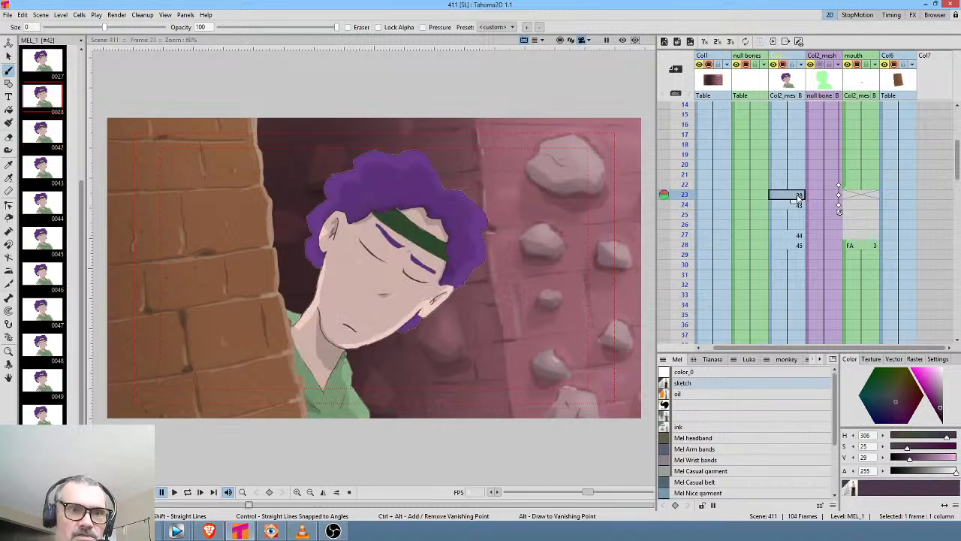
left_click(798, 207)
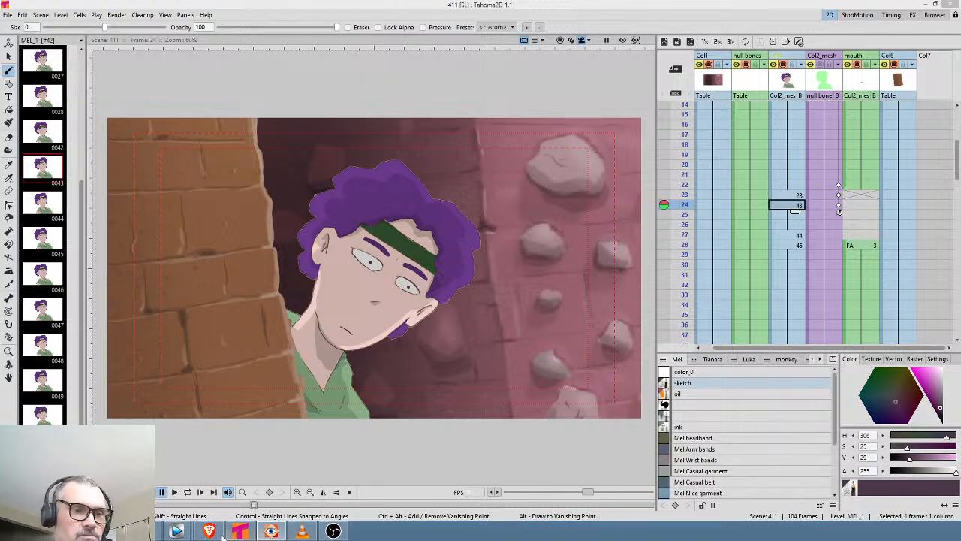
left_click(172, 531)
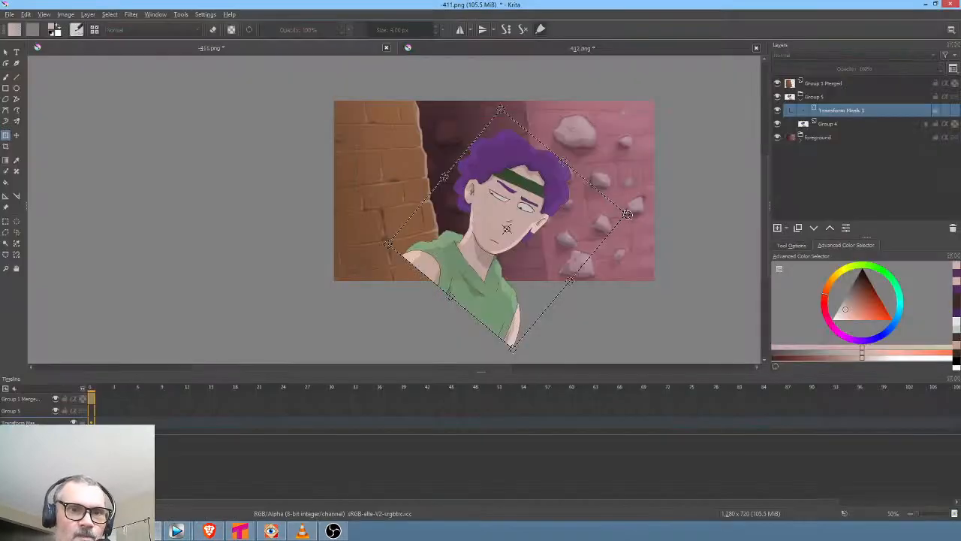
left_click_drag(628, 214, 608, 217)
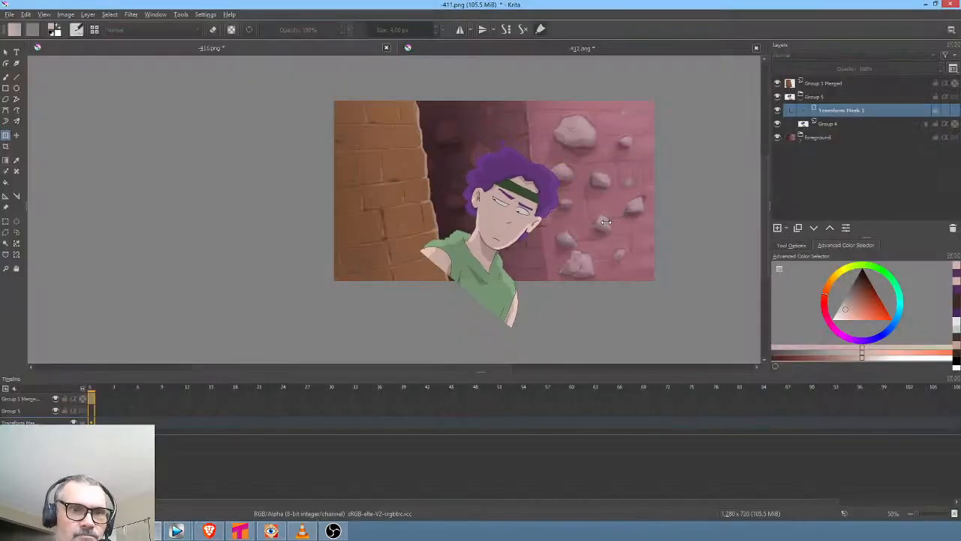
left_click_drag(506, 219, 477, 215)
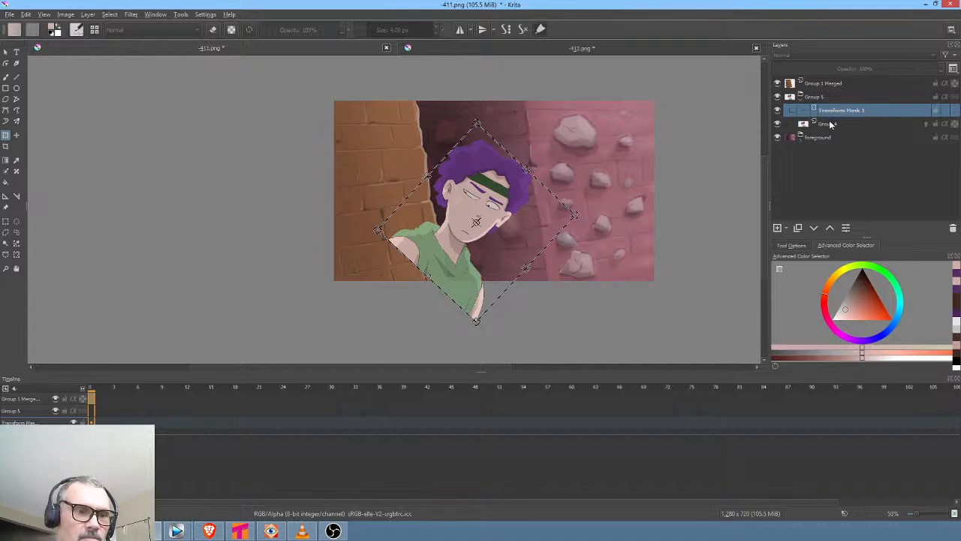
Step through the Mel drawings from the first frame to check the transform mask on each, ending back at frame 0
key(".")
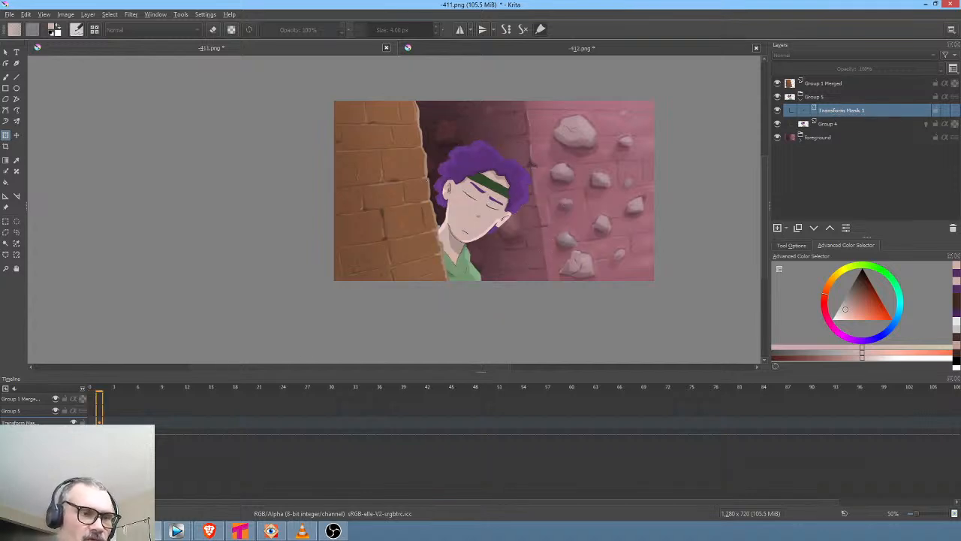
key(".")
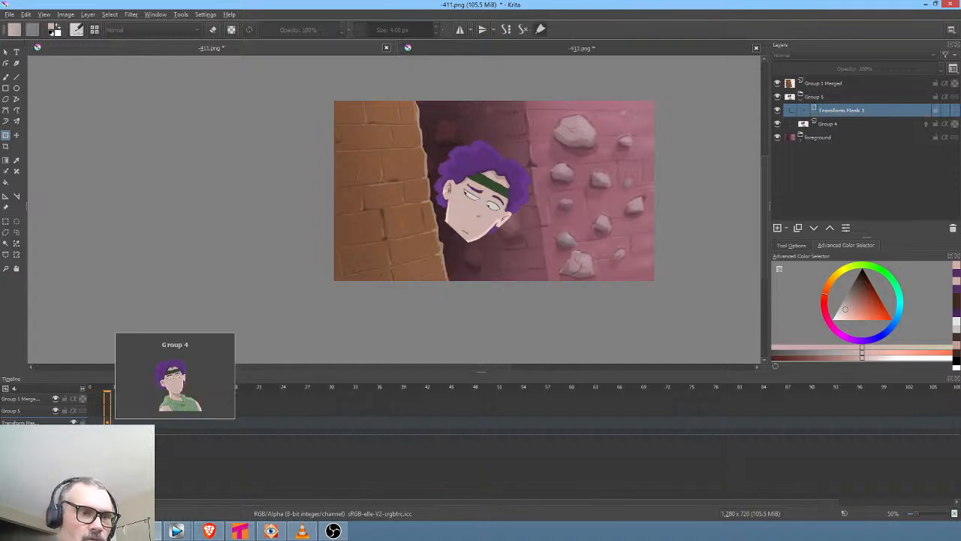
key(".")
key(".")
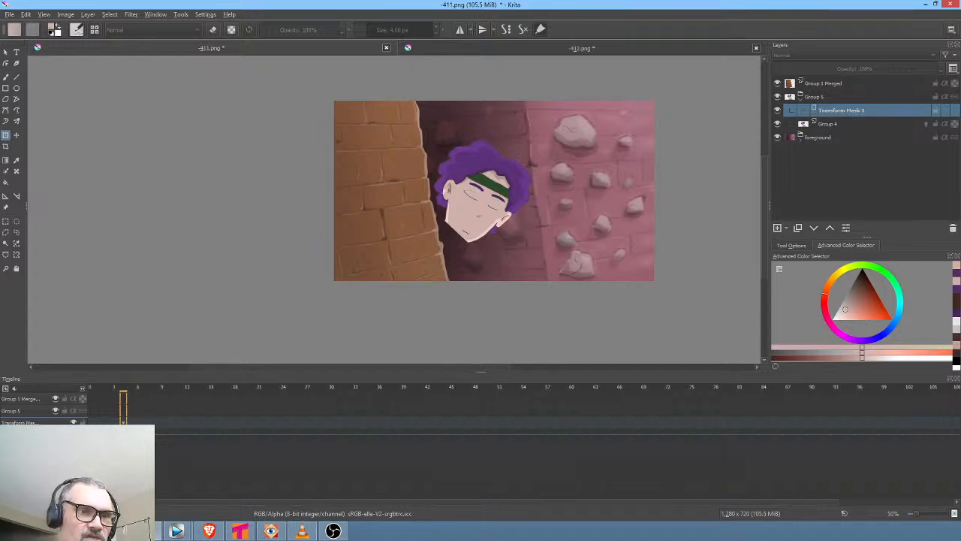
key(".")
key(".")
key("Home")
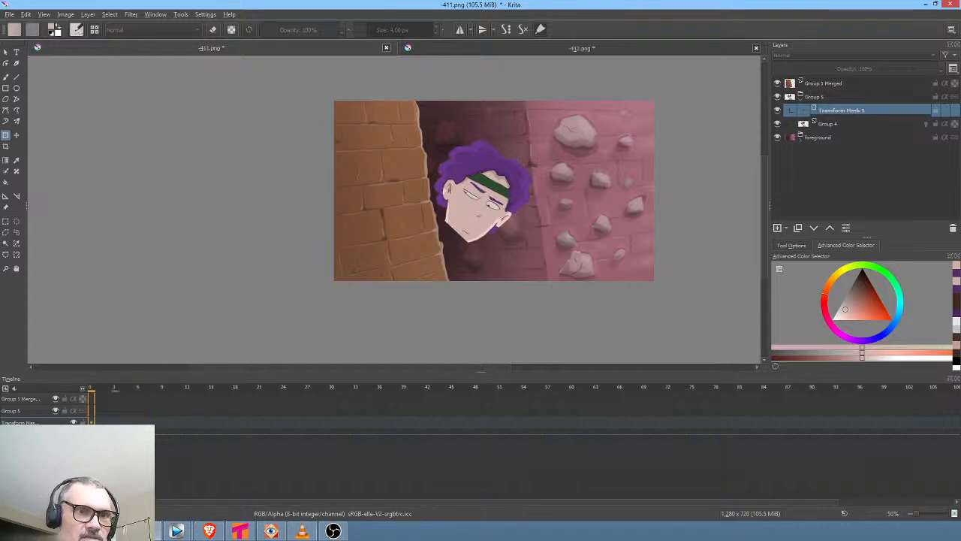
key(".")
key(".")
key(".")
key(".")
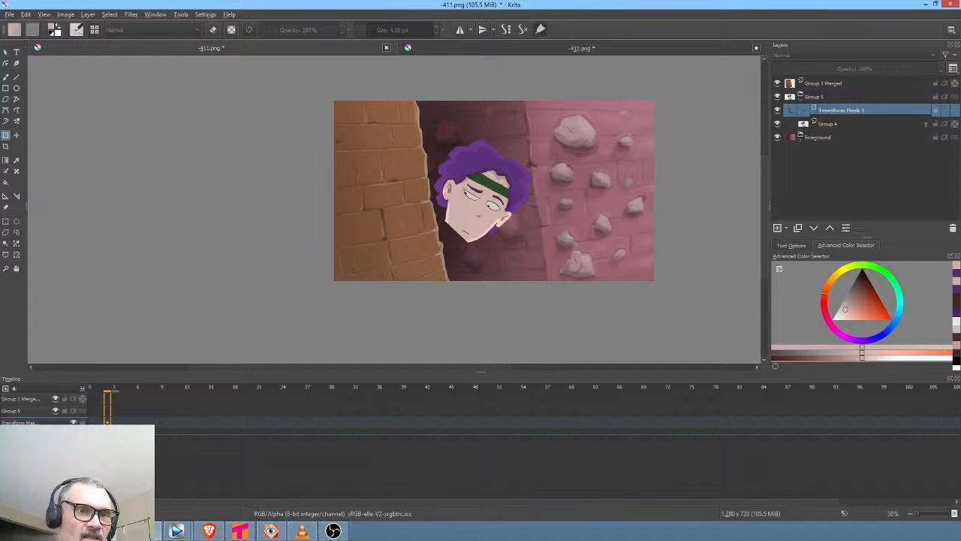
key(".")
key(".")
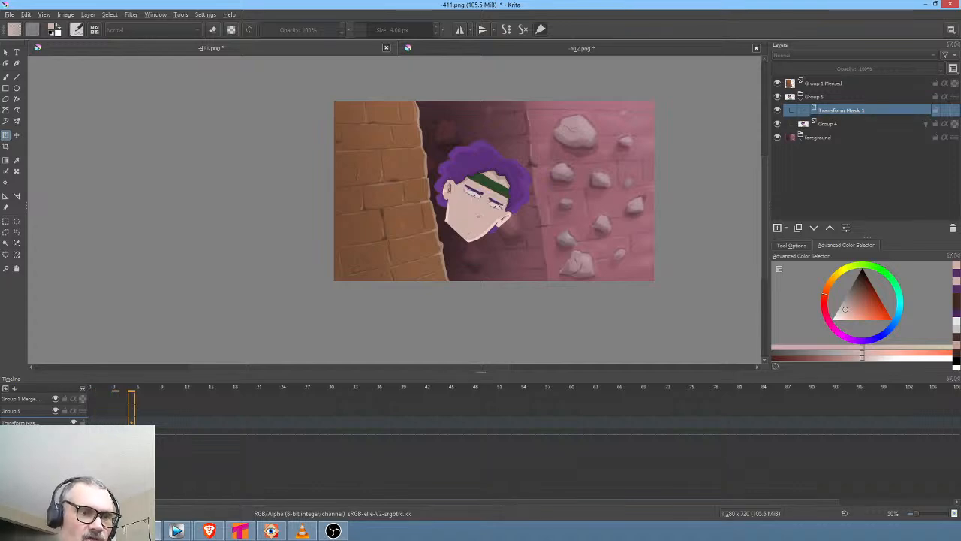
key("Home")
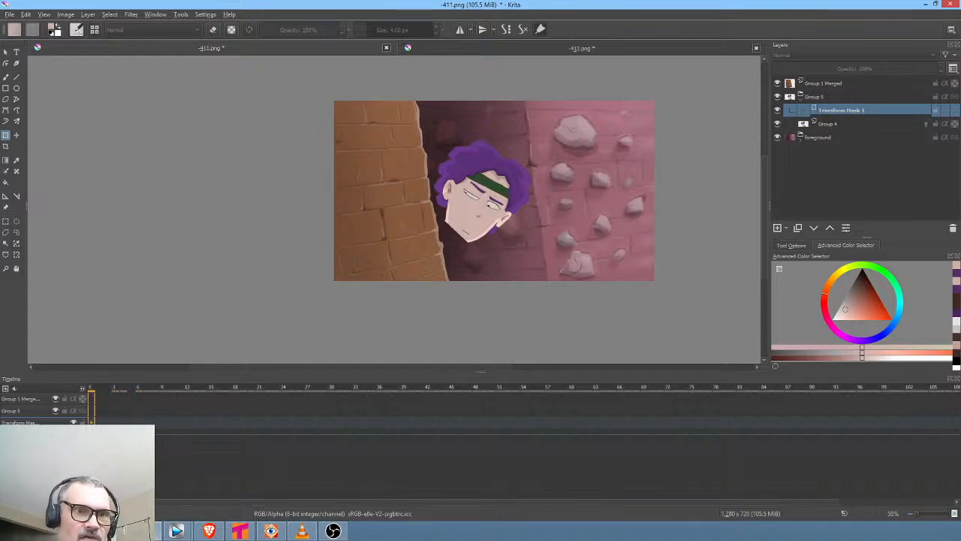
Collapse Group 5, which holds the transform mask and Mel drawings, and duplicate it
left_click(838, 97)
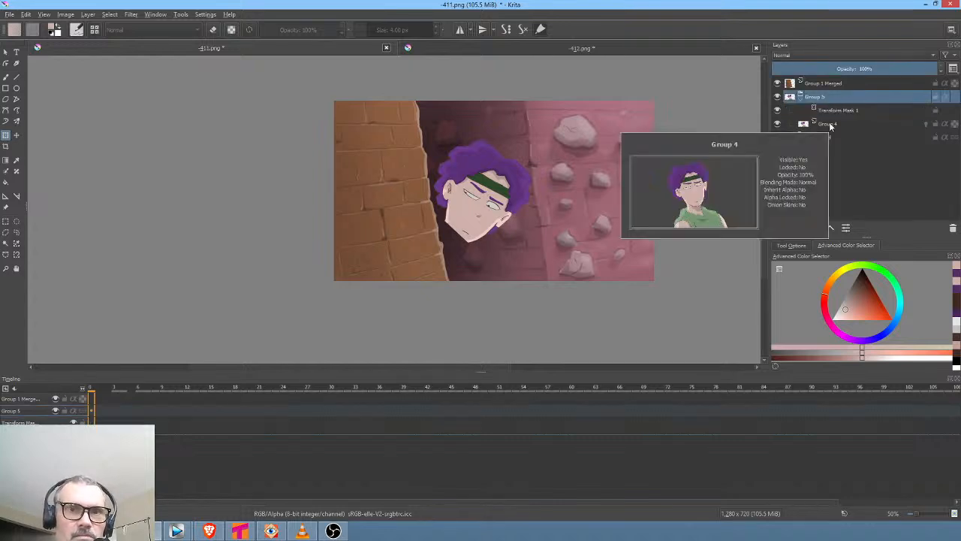
left_click(830, 124)
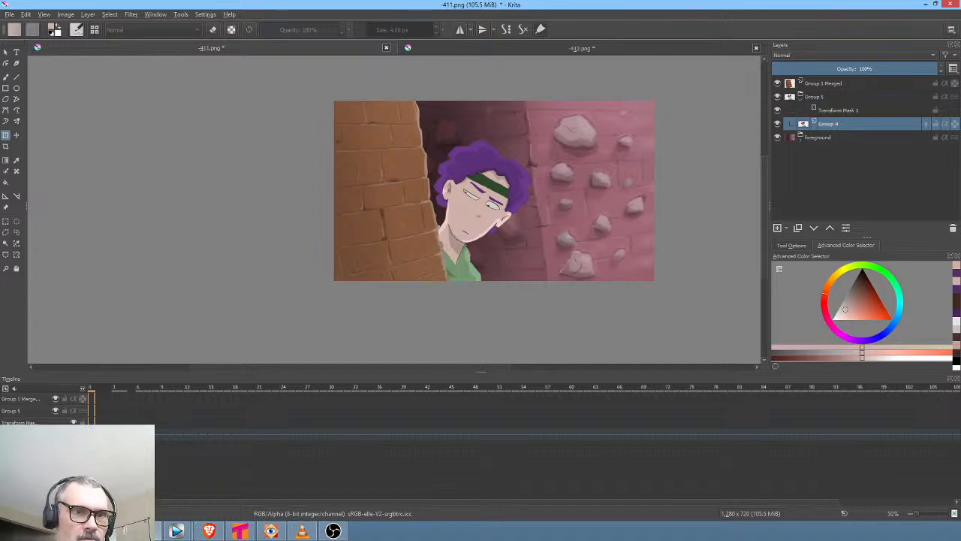
left_click(831, 101)
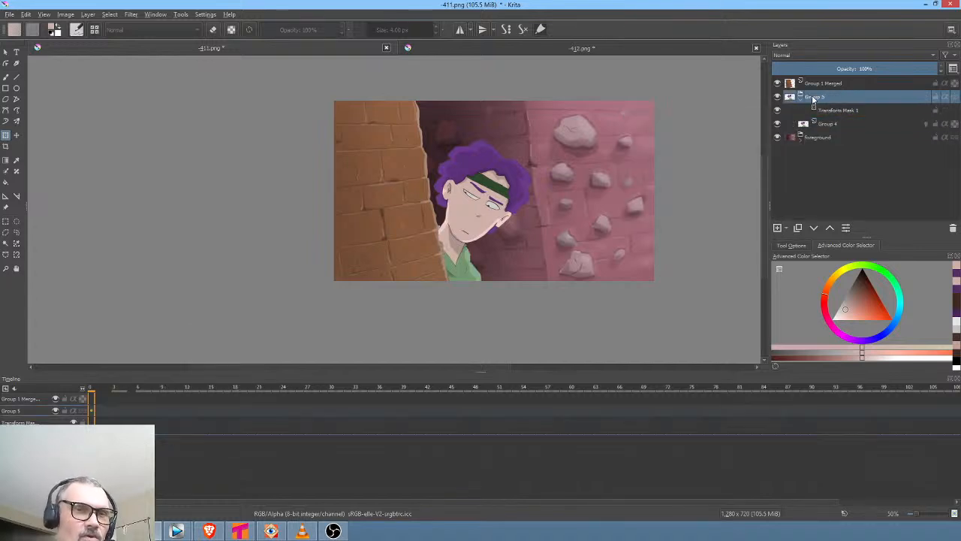
left_click(801, 98)
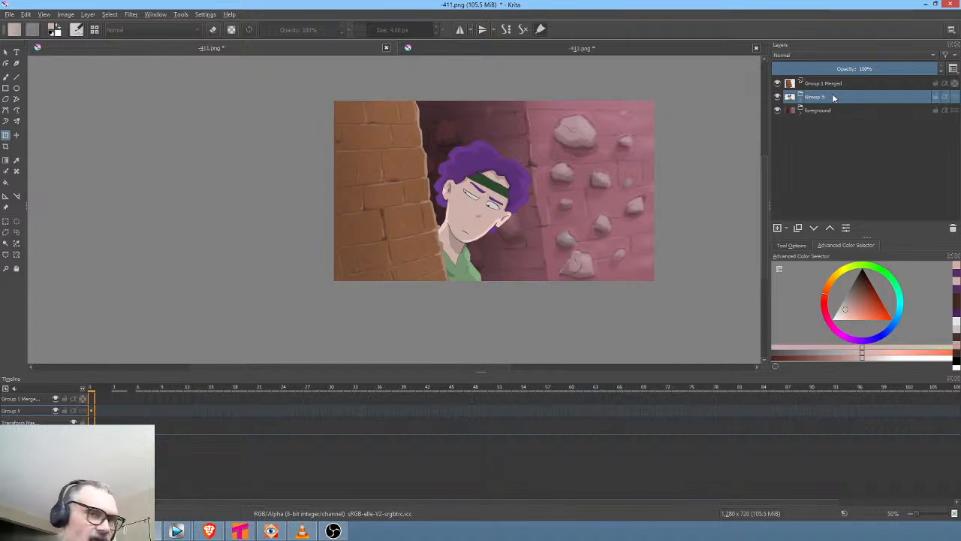
left_click(798, 229)
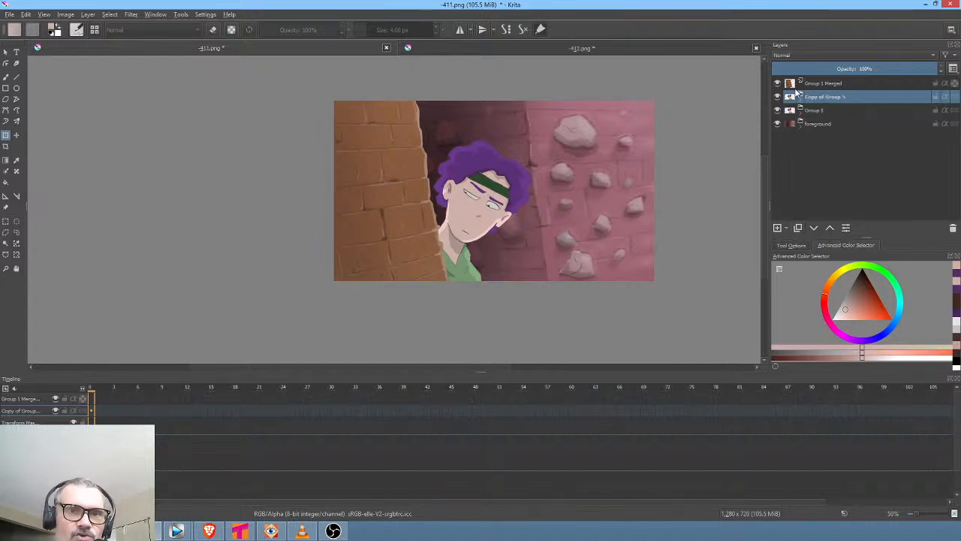
Hide the original Group 5 and keep its copy visible
right_click(817, 98)
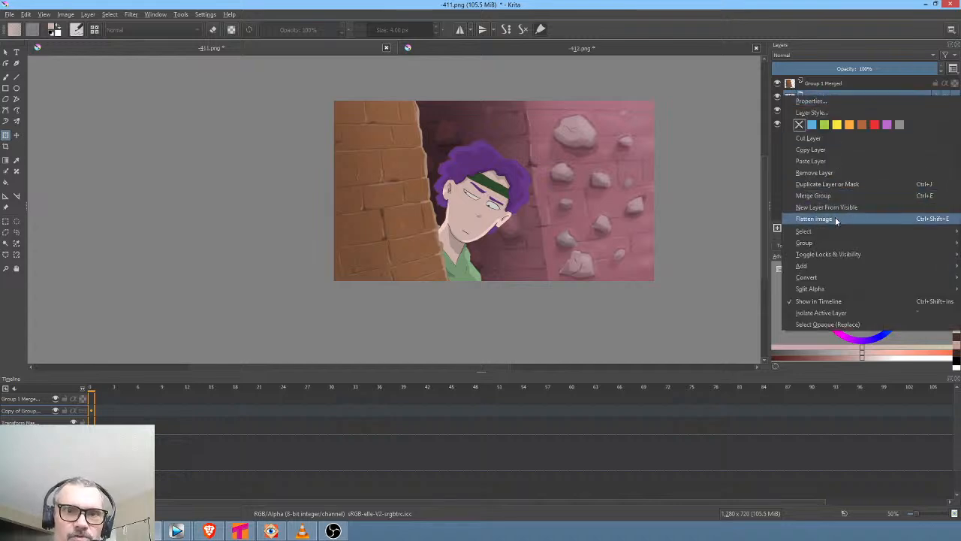
left_click(780, 97)
left_click(800, 98)
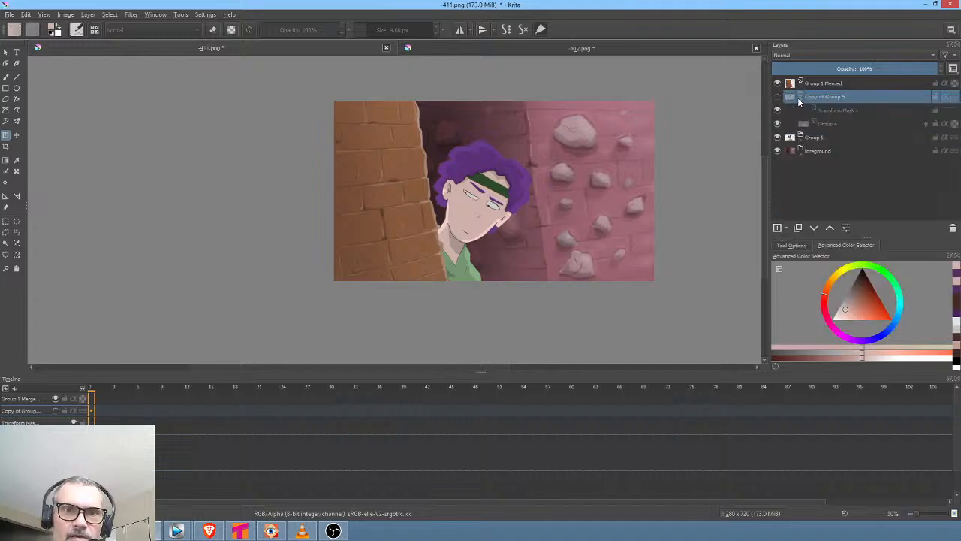
left_click(800, 98)
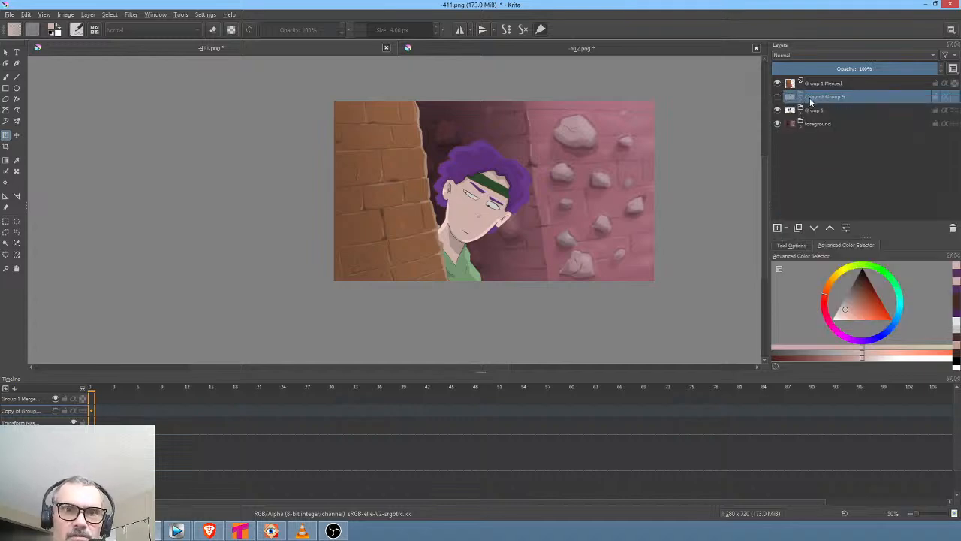
mouse_move(812, 101)
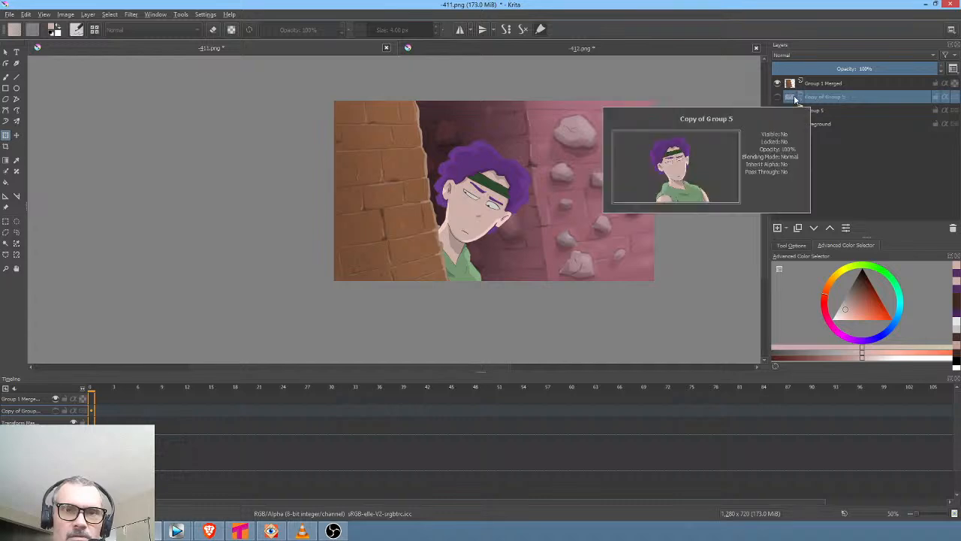
left_click(777, 97)
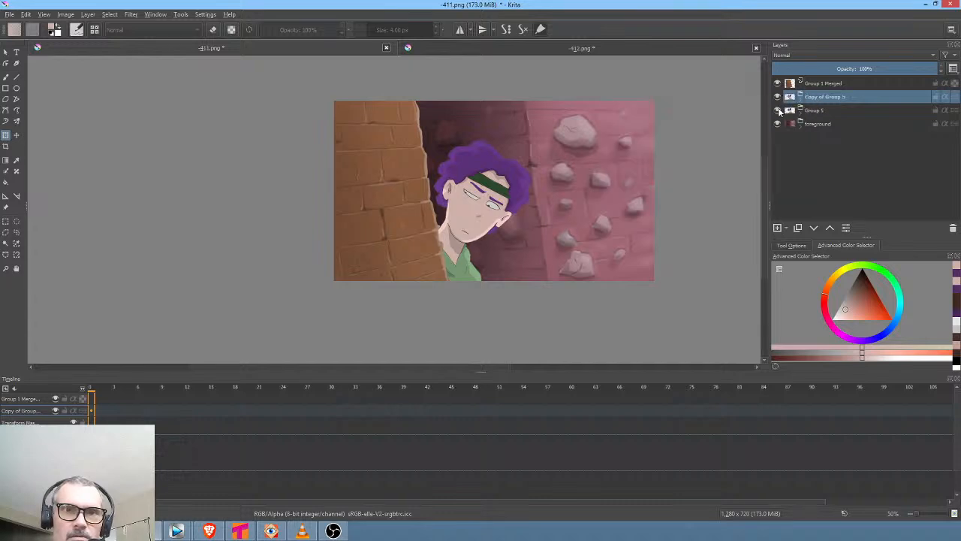
left_click(777, 110)
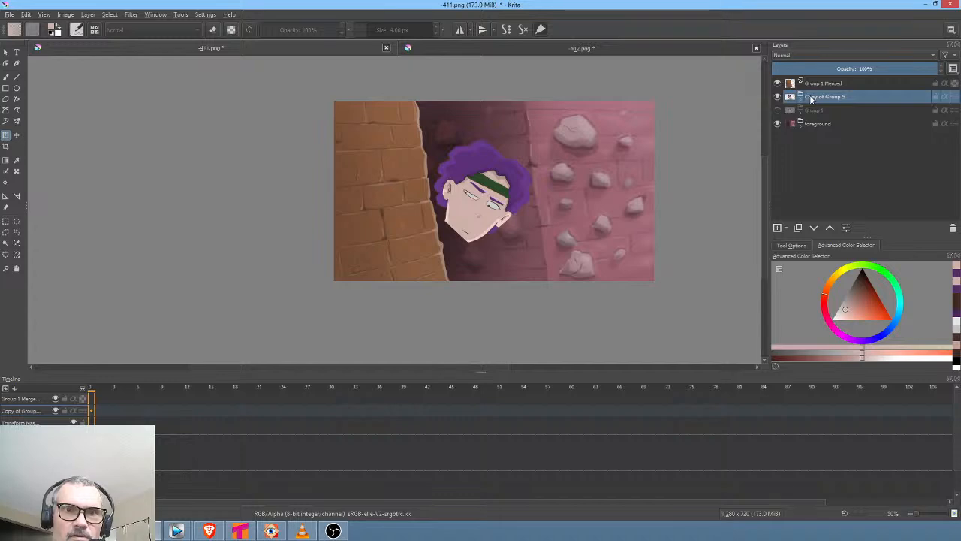
Expand the copy of Group 5 and merge the group into a single layer
left_click(801, 97)
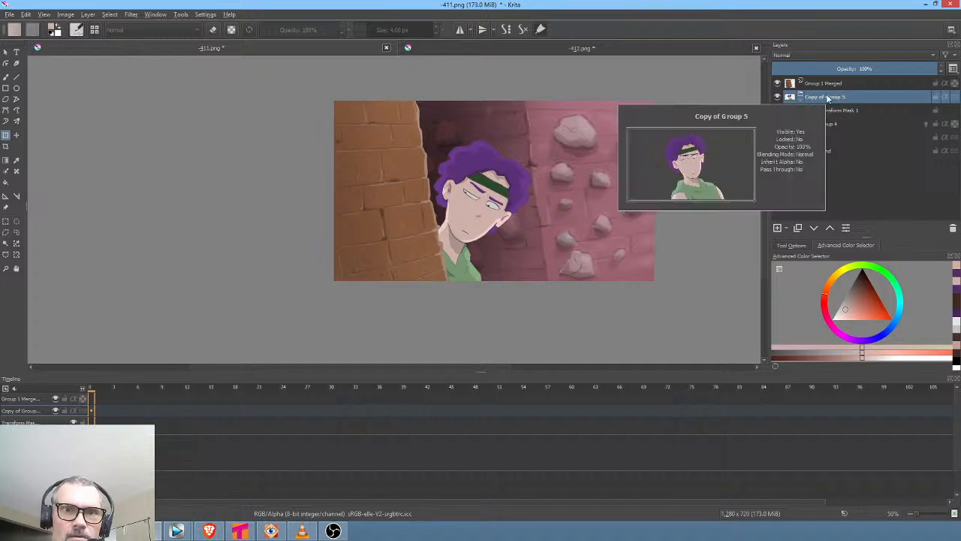
right_click(827, 97)
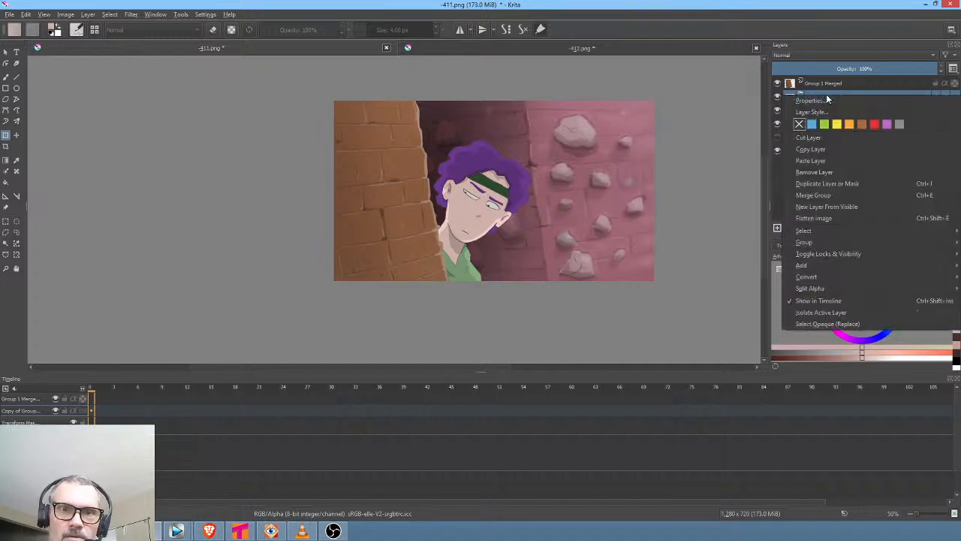
left_click(816, 196)
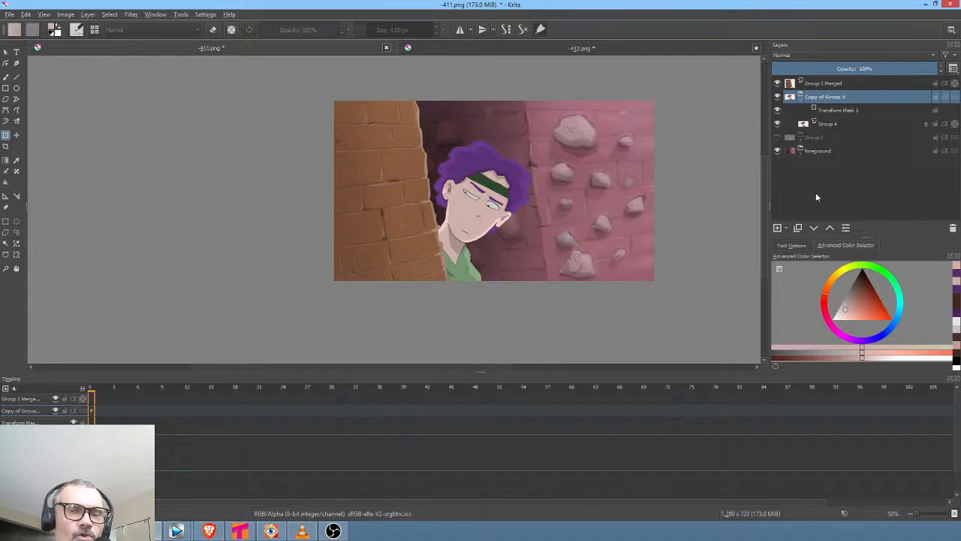
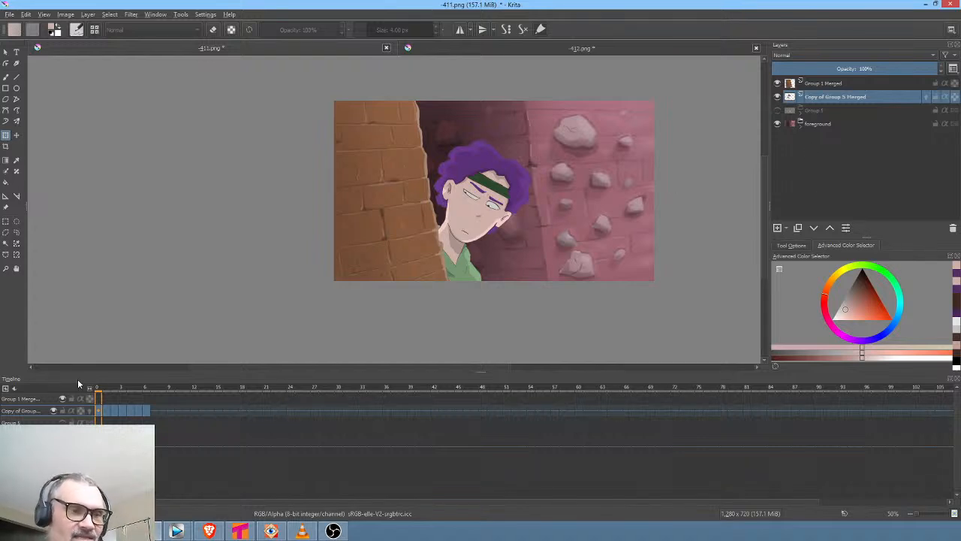
Check frame 1 of the merged Mel layer and delete the original hidden Group 5
mouse_move(100, 391)
left_mouse_down()
mouse_move(165, 402)
mouse_move(105, 399)
left_mouse_up()
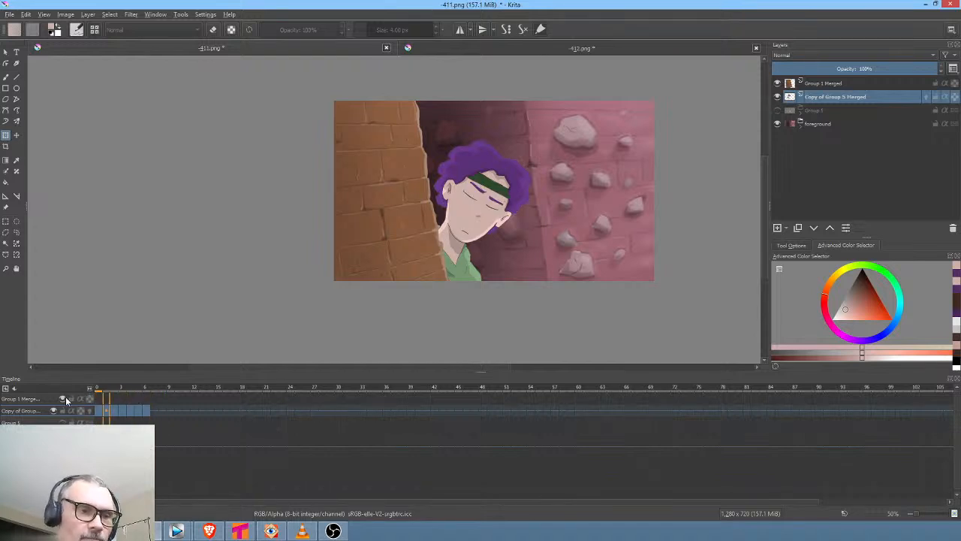
left_click(815, 111)
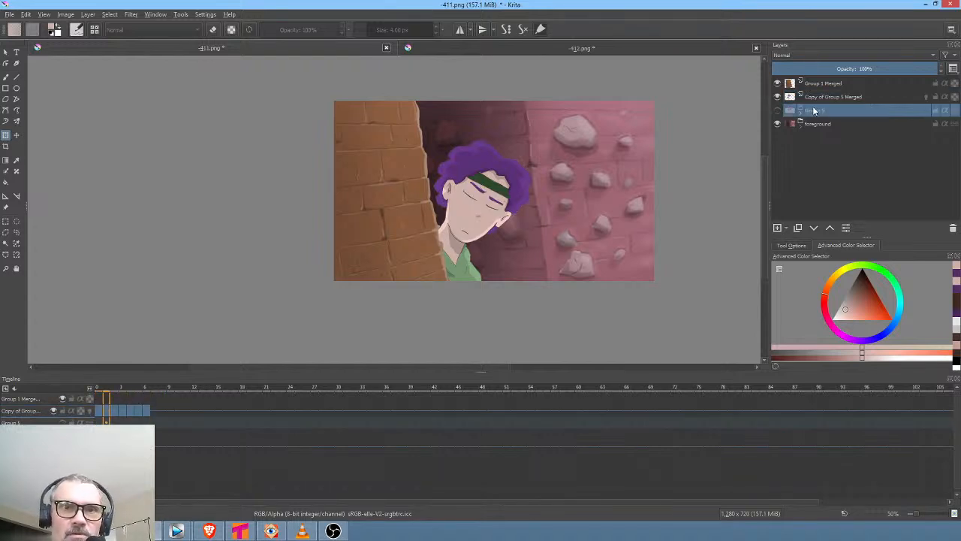
left_click(953, 228)
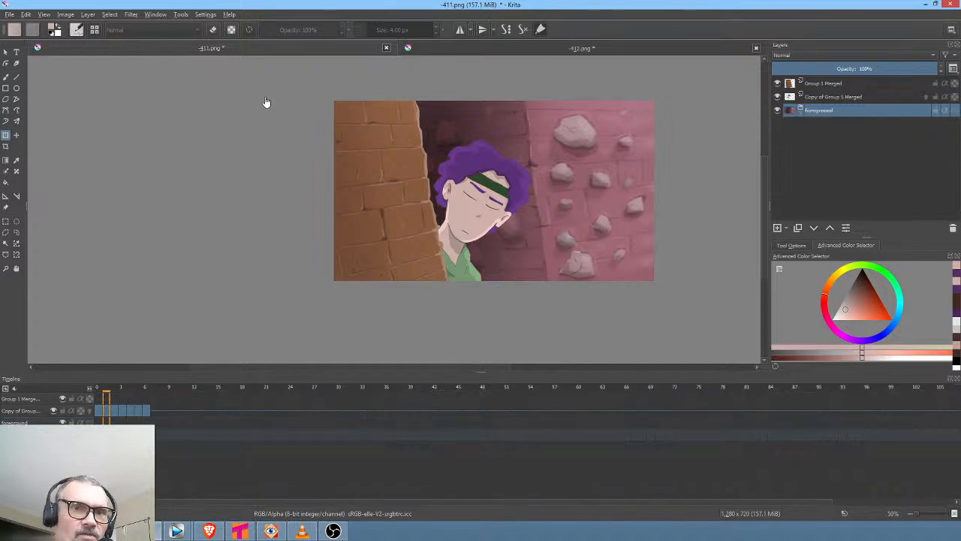
Save -411.png with the alpha channel stored and also keep a Krita file copy
left_click(10, 16)
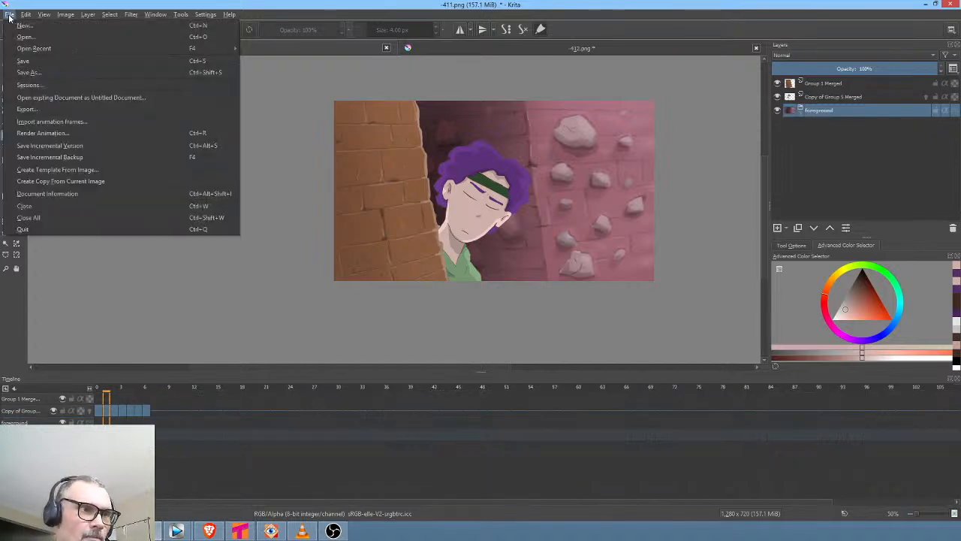
left_click(19, 63)
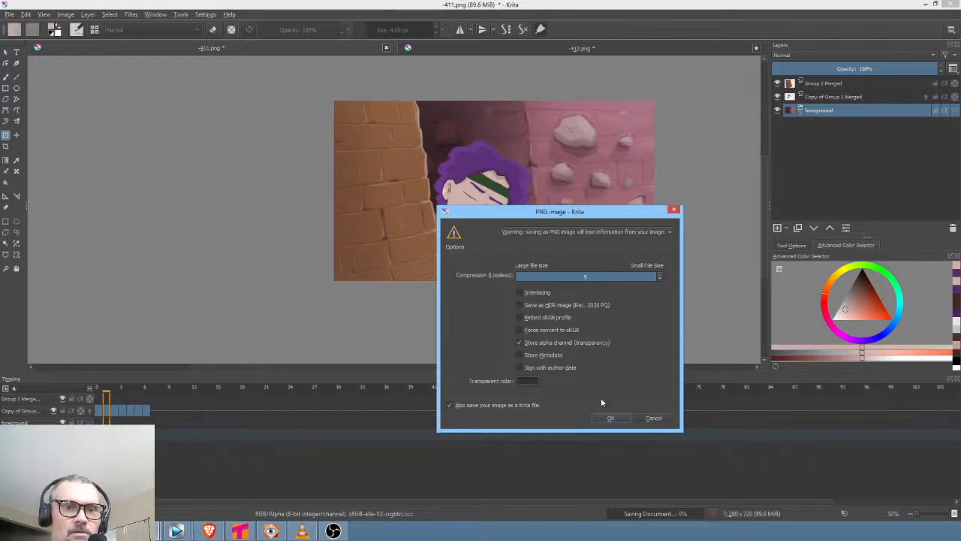
left_click(613, 419)
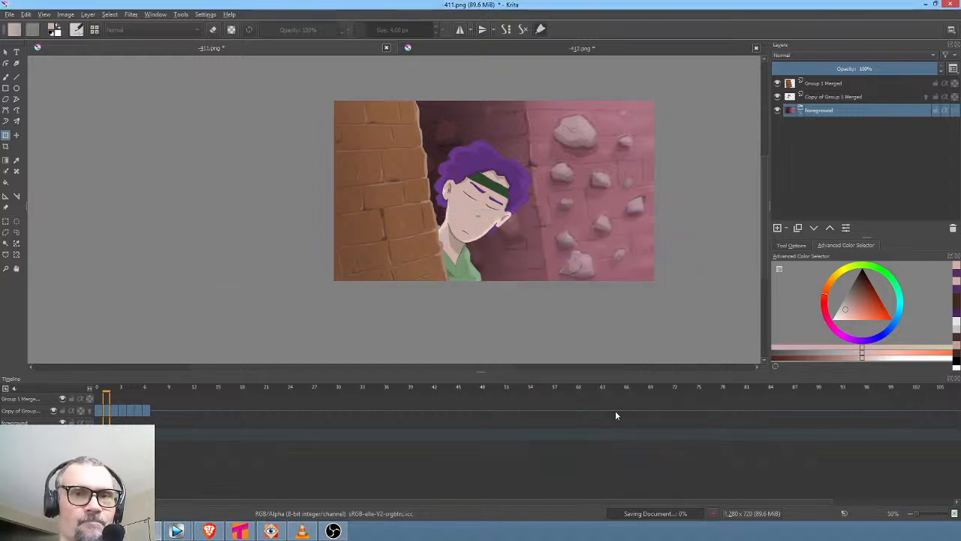
Put the merged Mel layer in a group and add a paint layer above it with the Erase blending mode
left_click(824, 97)
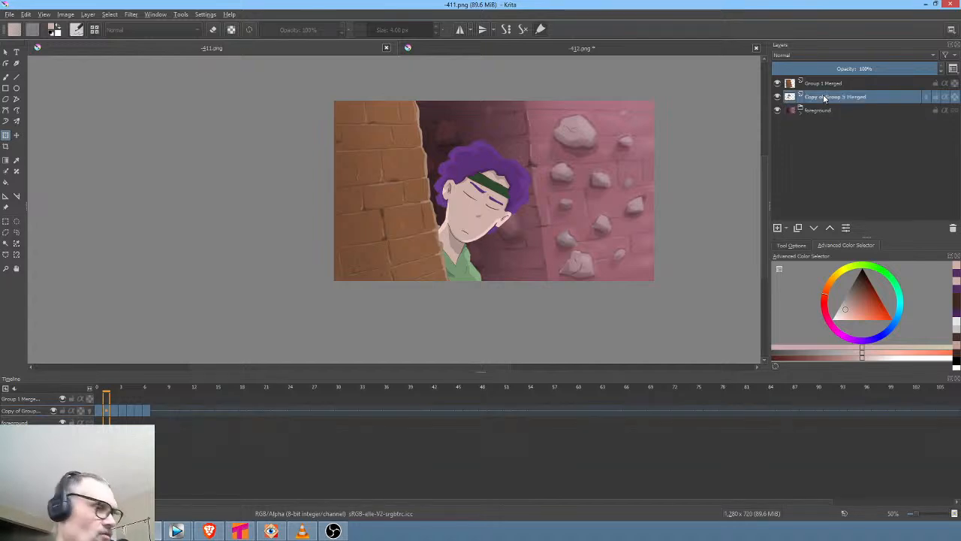
key("ctrl+g")
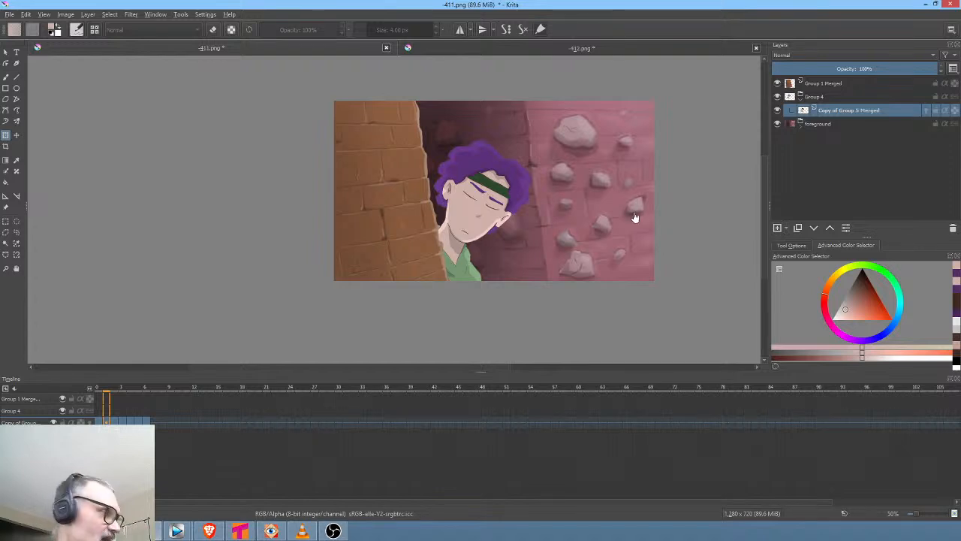
key("i")
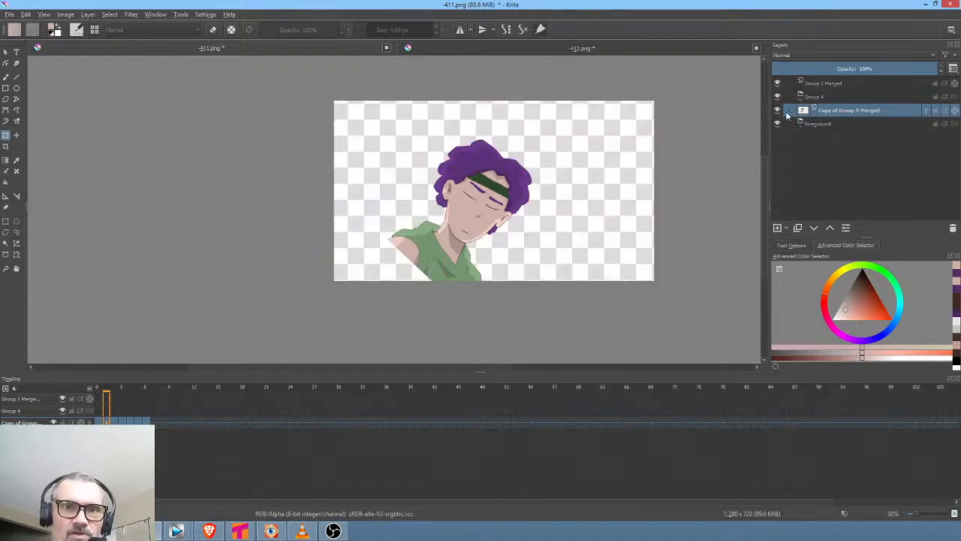
left_click(778, 227)
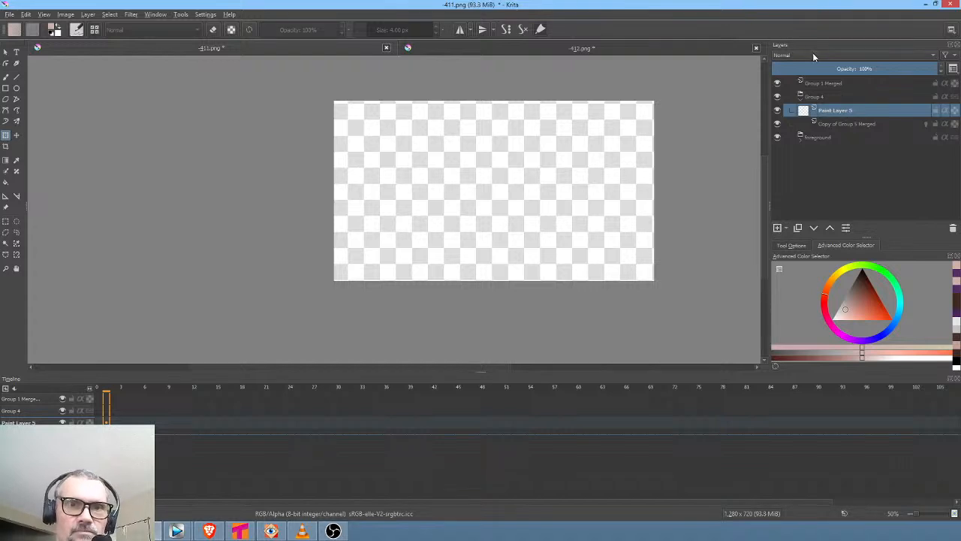
key("i")
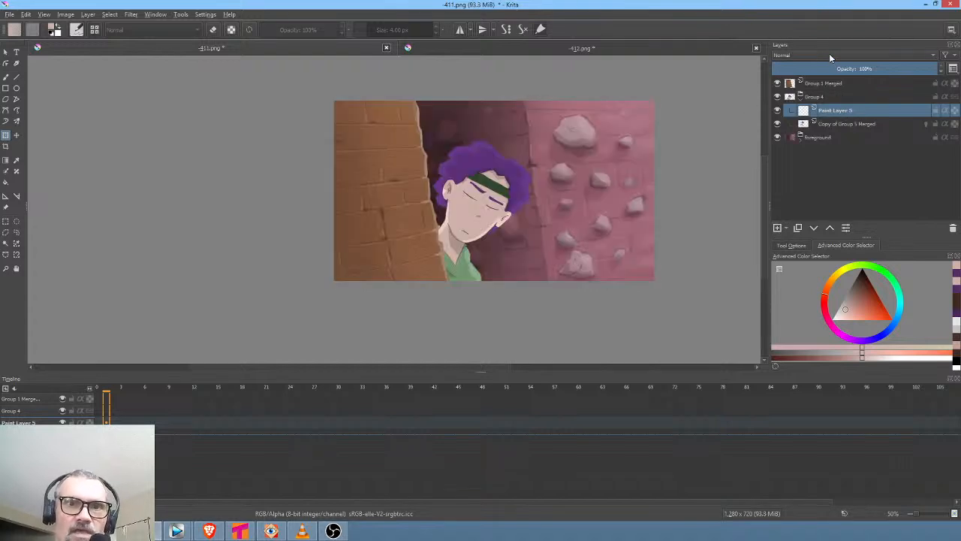
left_click(830, 56)
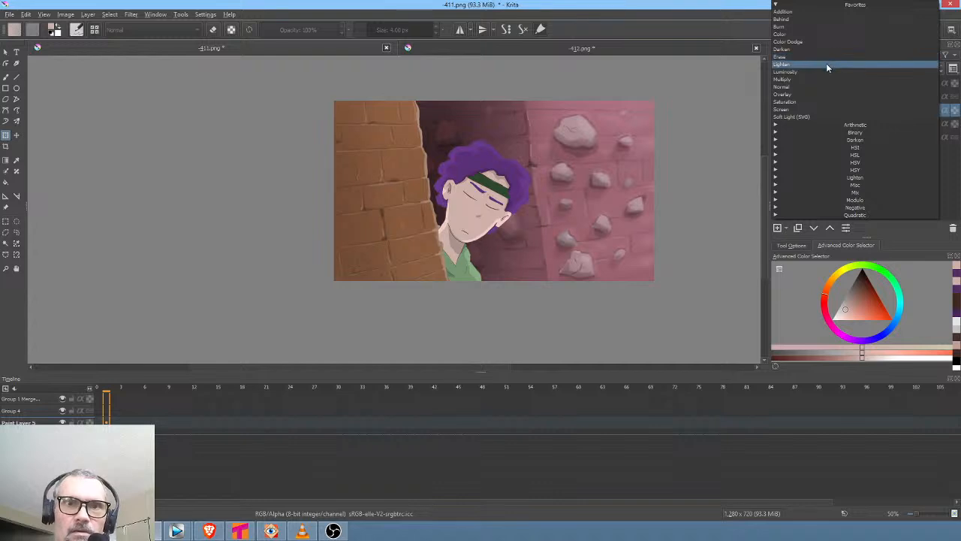
left_click(826, 58)
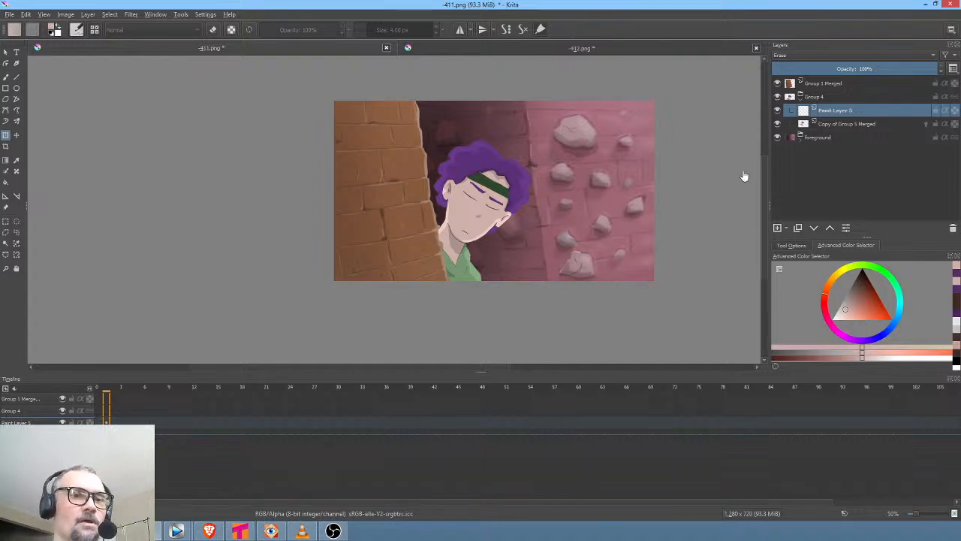
Erase the excess along the shirt's outer edge below the chin with a black freehand path at 100% opacity
scroll(549, 203, "up", 5)
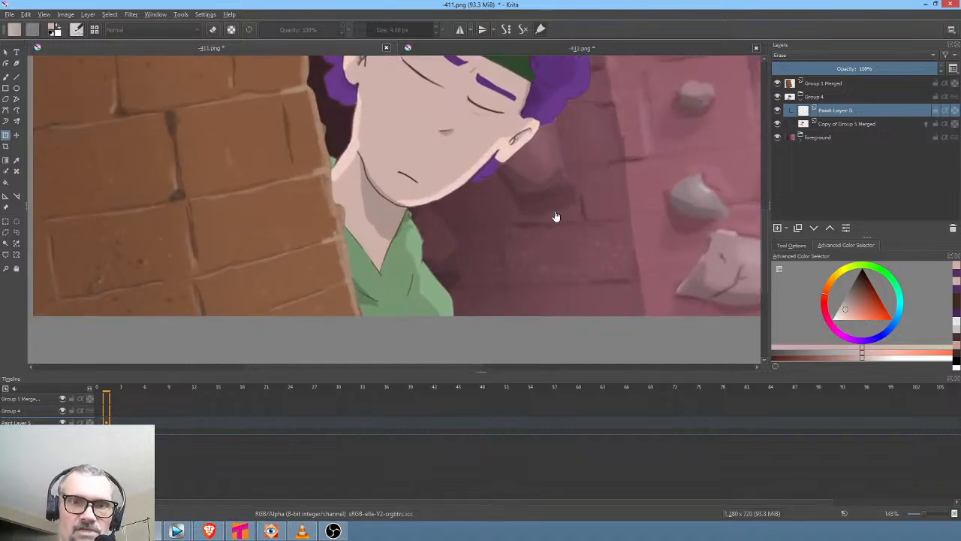
key("b")
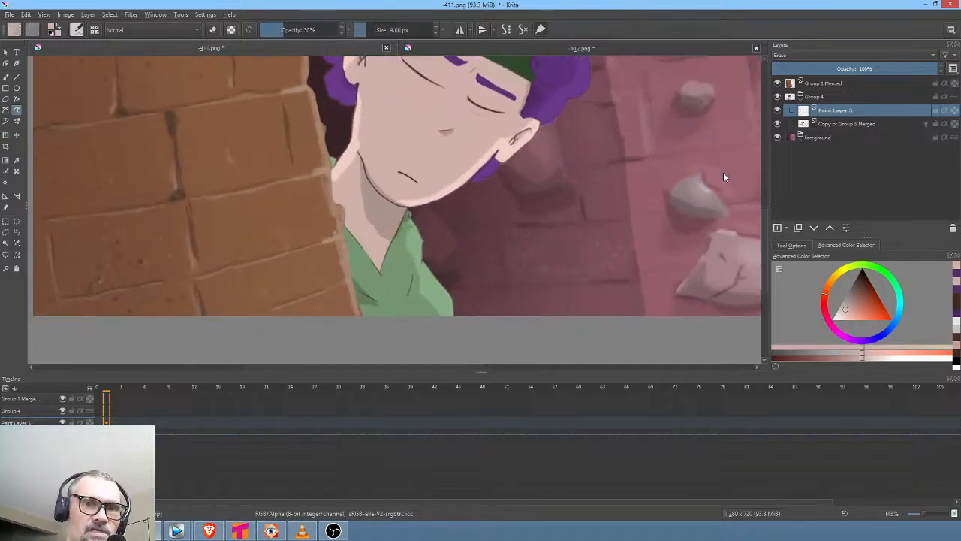
left_click_drag(859, 303, 853, 261)
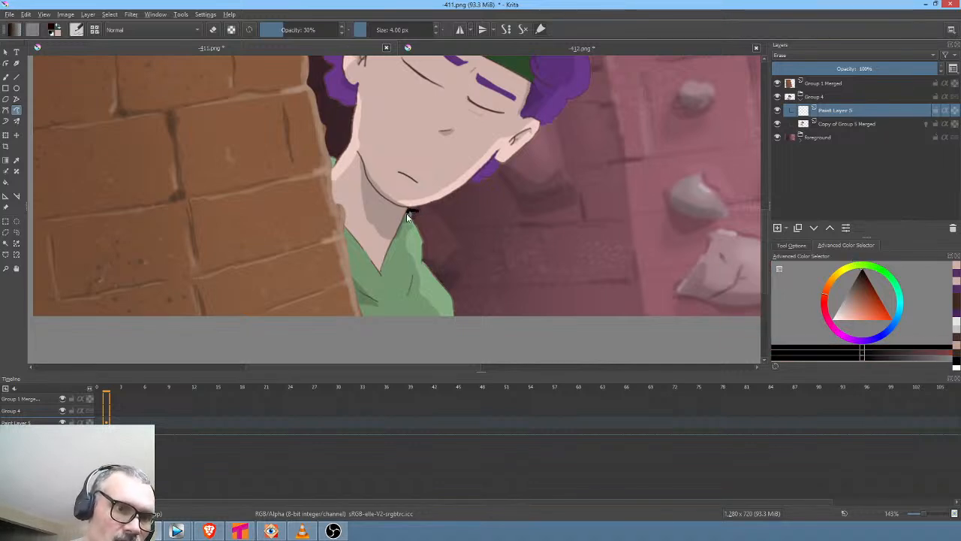
mouse_move(408, 217)
left_mouse_down()
mouse_move(460, 307)
mouse_move(504, 248)
left_mouse_up()
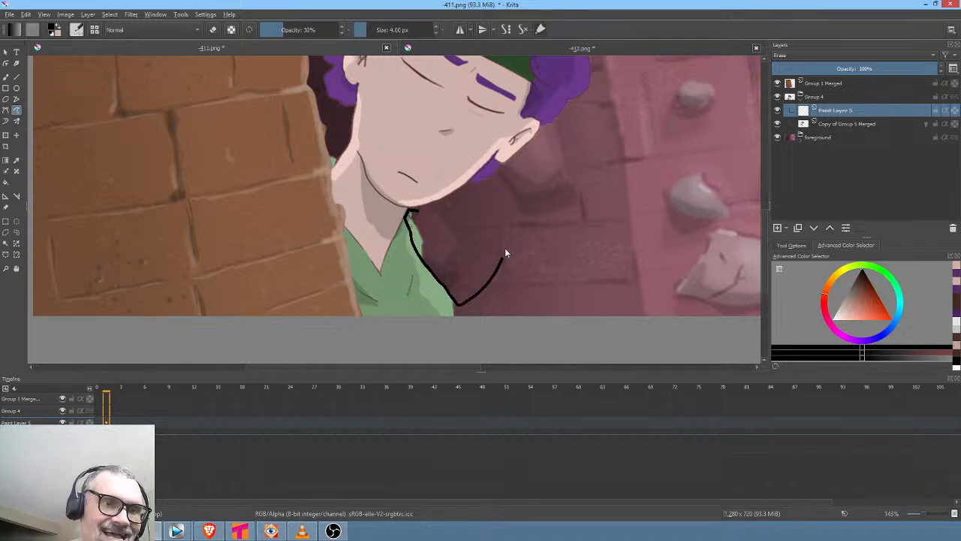
key("ctrl+z")
key("o")
key("o")
key("o")
key("o")
key("o")
key("o")
key("o")
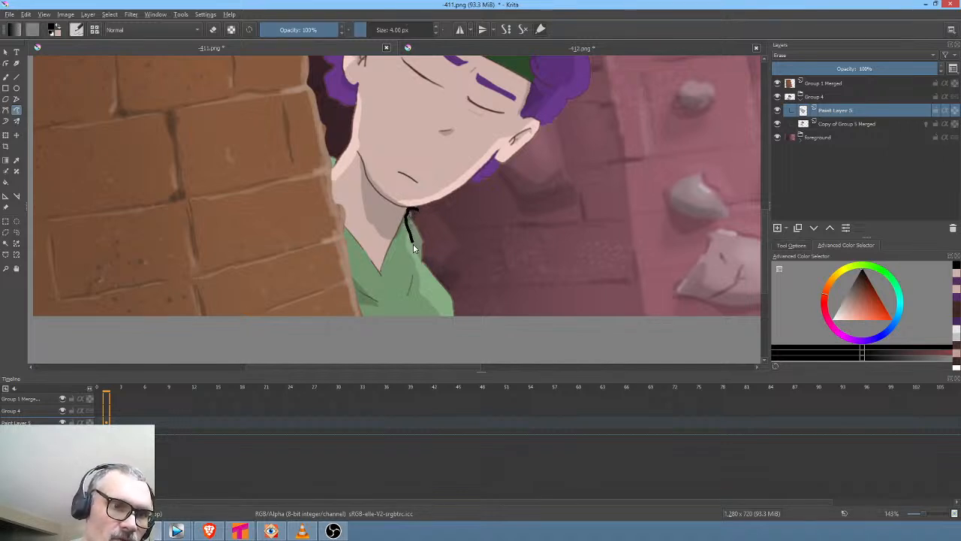
mouse_move(414, 247)
left_mouse_down()
mouse_move(444, 287)
mouse_move(485, 278)
left_mouse_up()
key("ctrl+z")
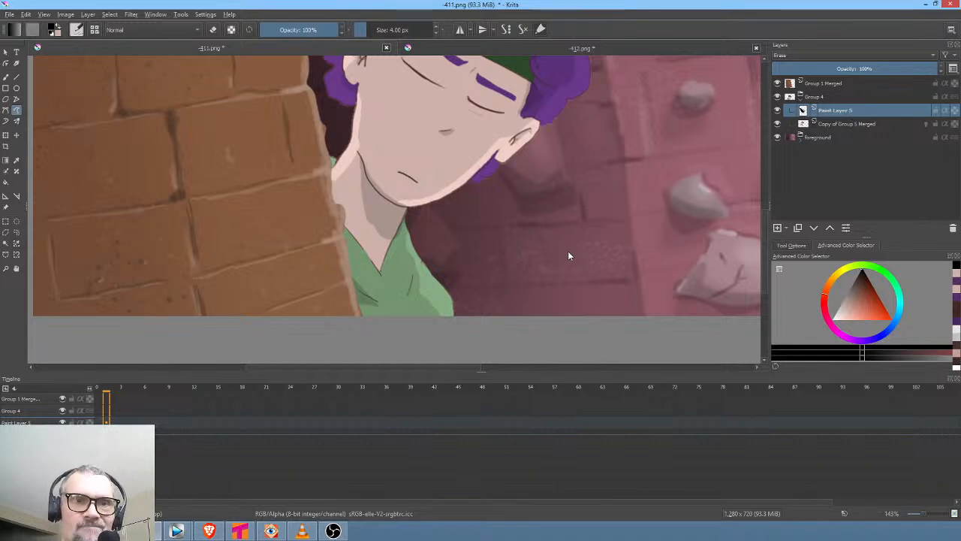
Merge Group 4, which holds the erase layer and the Mel drawings, into a single layer
left_click_drag(556, 240, 573, 244)
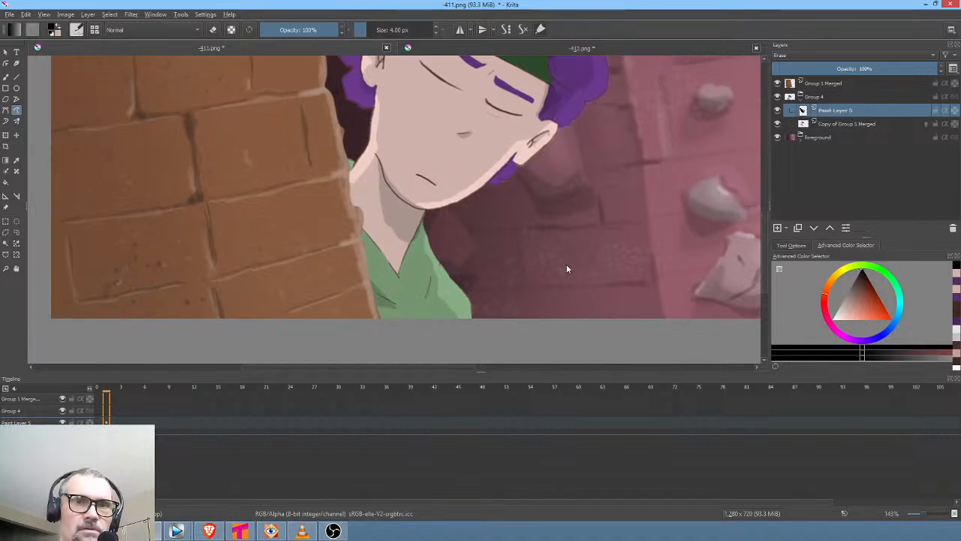
left_click(836, 94)
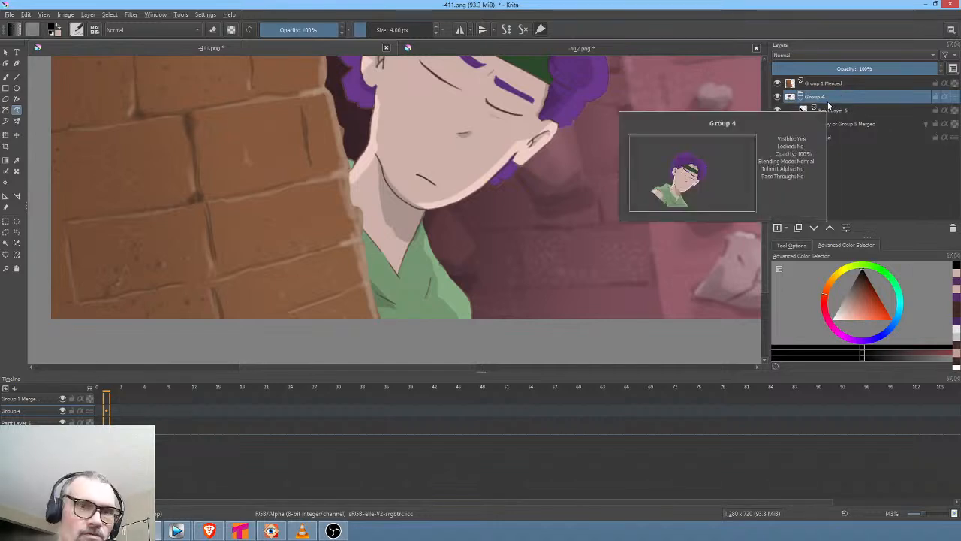
key("ctrl+e")
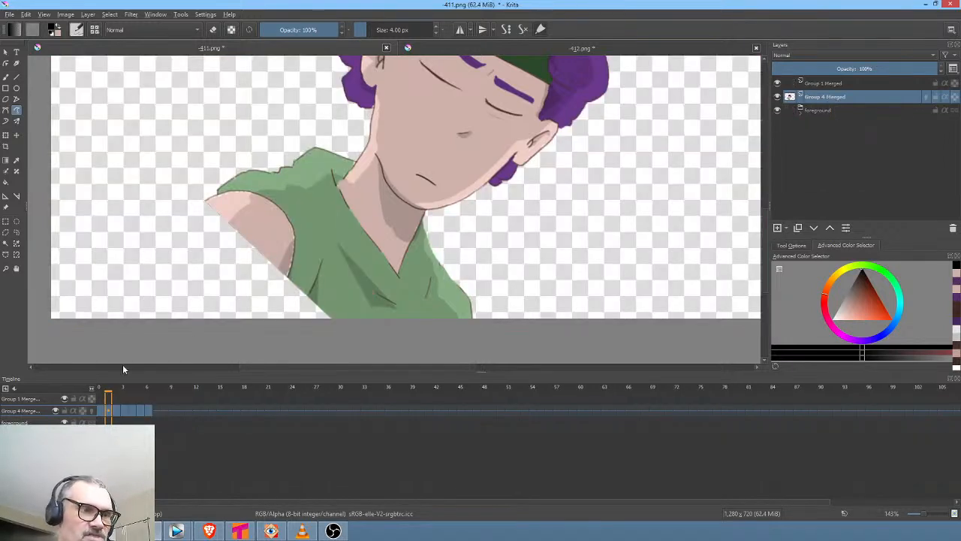
Return to frame 0 and save the PNG again along with its Krita file
mouse_move(109, 394)
left_mouse_down()
mouse_move(190, 392)
mouse_move(98, 389)
left_mouse_up()
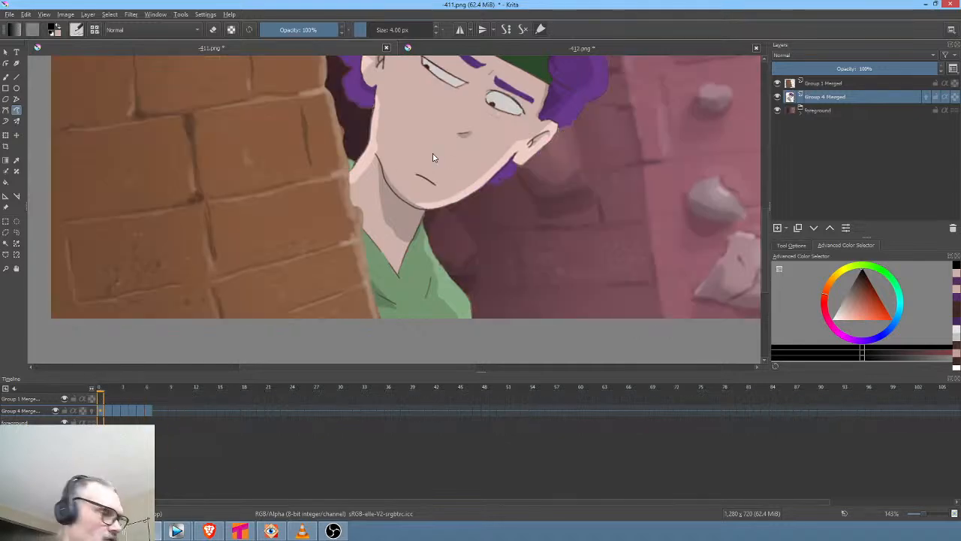
key("ctrl+s")
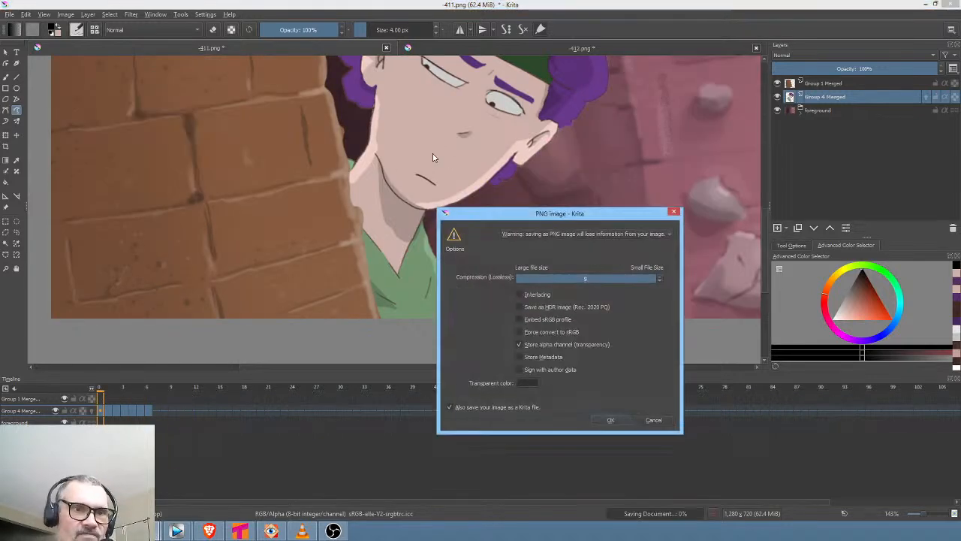
left_click(612, 421)
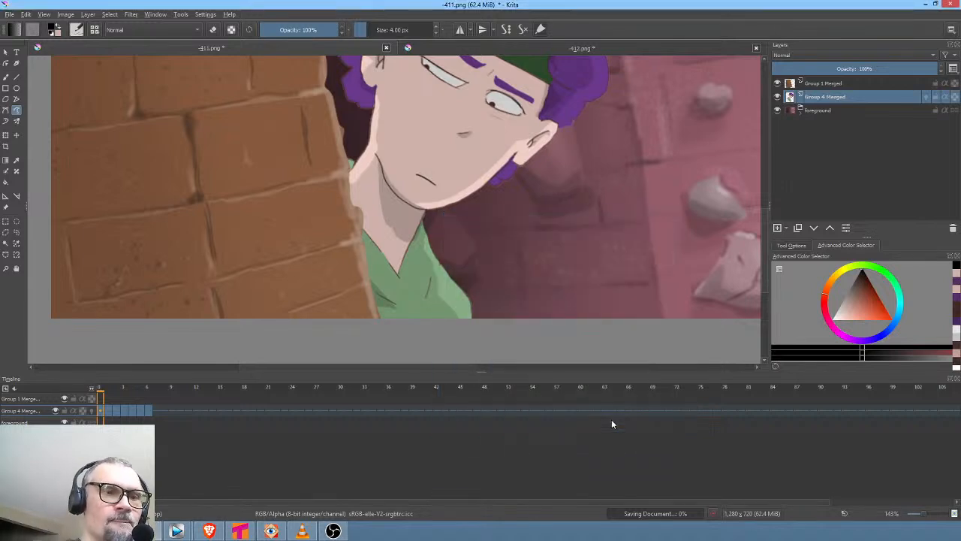
Put the Group 4 Merged layer into a new group and isolate it on the canvas
key("space")
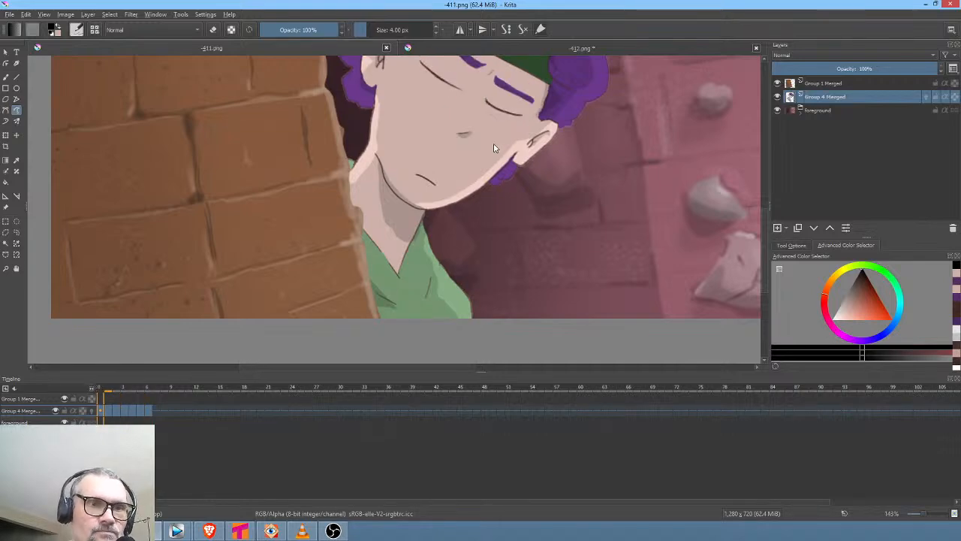
scroll(496, 148, "down", 1)
left_click_drag(525, 152, 518, 191)
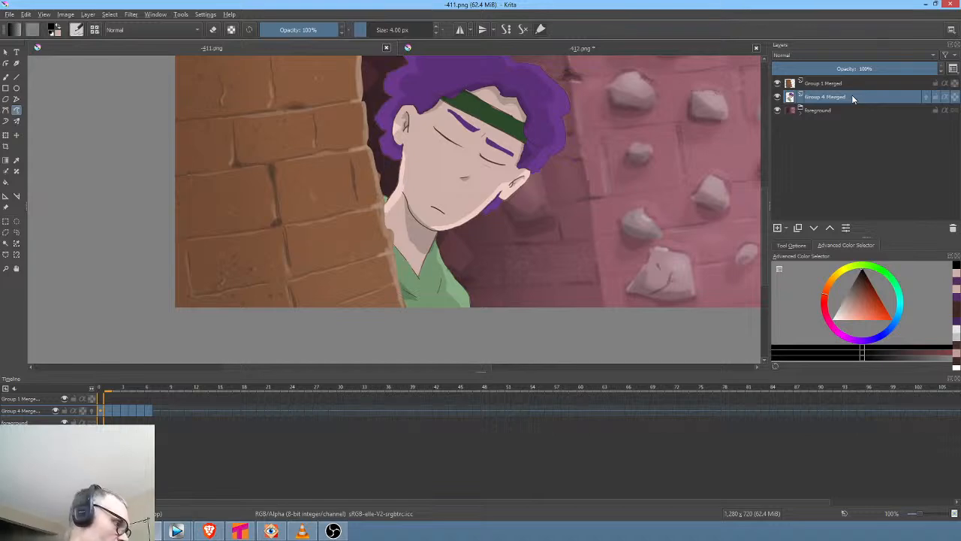
key("ctrl+g")
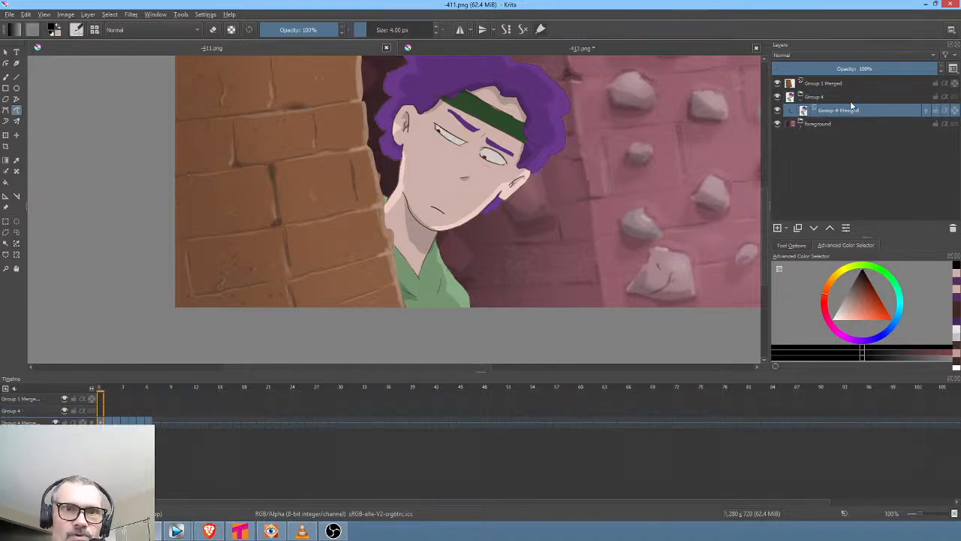
mouse_move(852, 110)
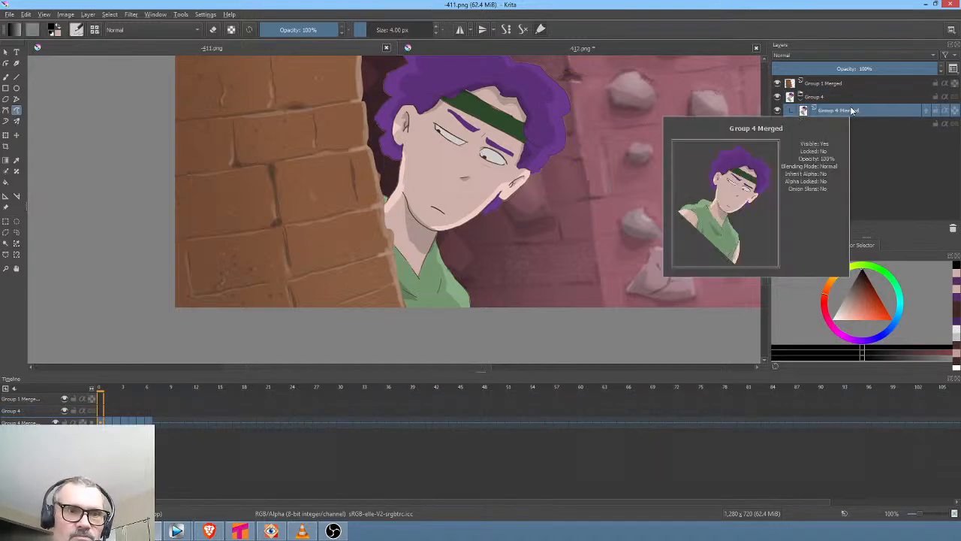
key("i")
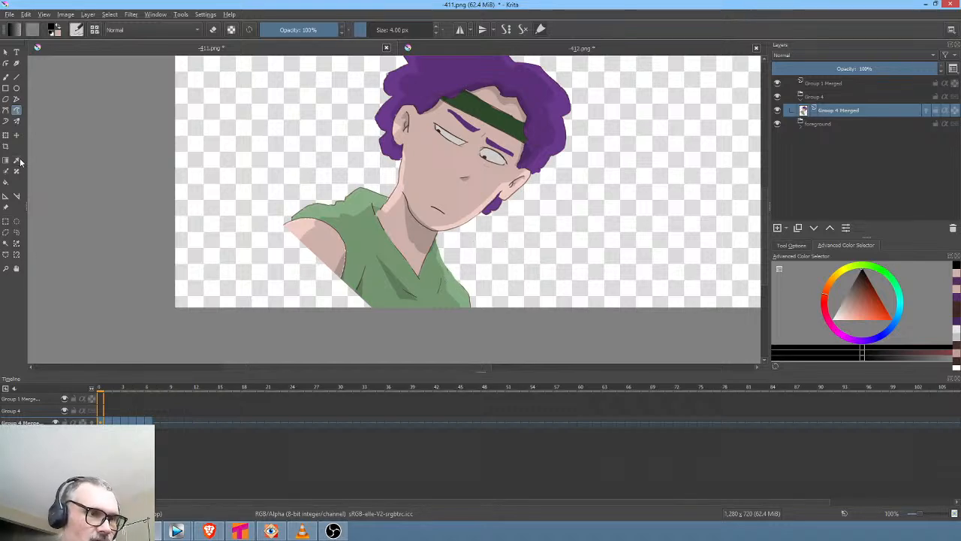
Select the green shirt on the Group 4 Merged layer with Similar Color Selection at a fuzziness of 26
left_click(17, 243)
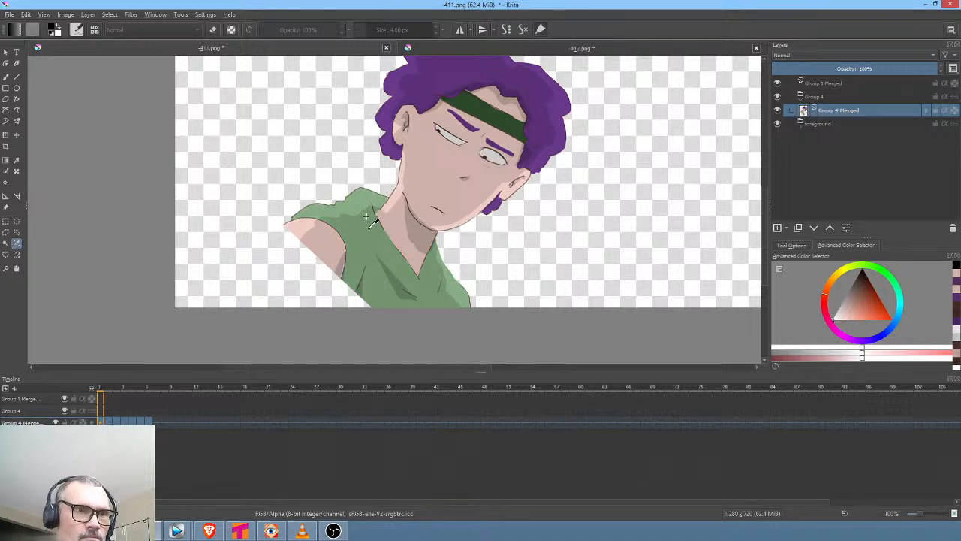
left_click(16, 245)
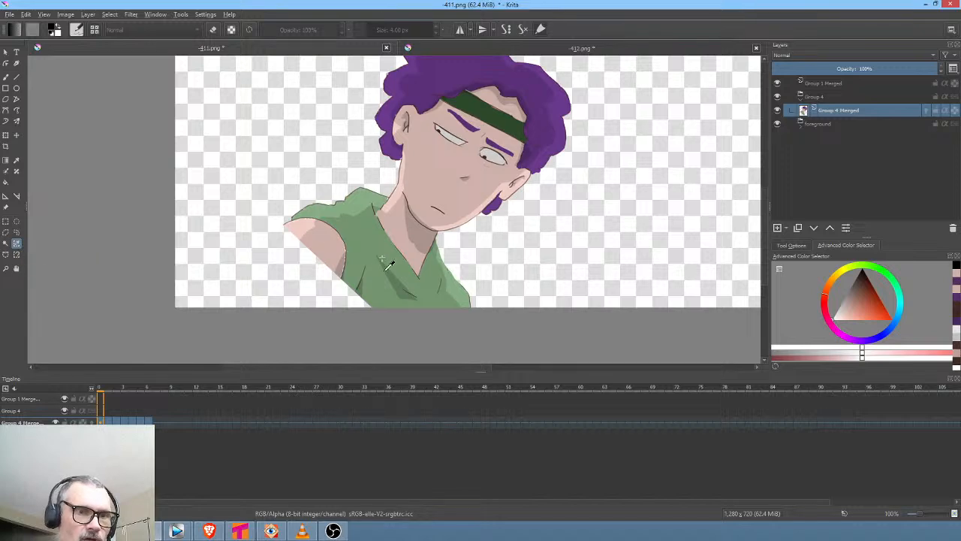
left_click(440, 283)
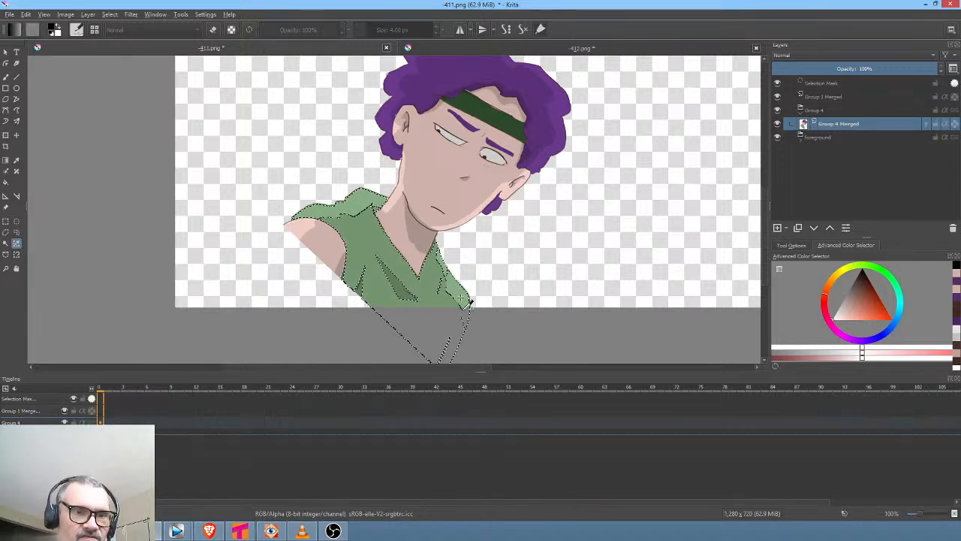
left_click(391, 238)
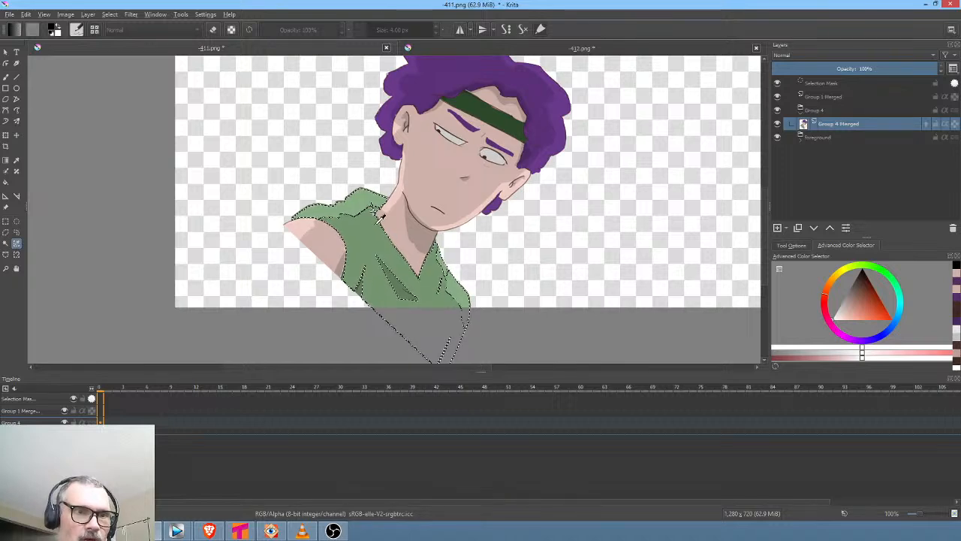
left_click(801, 247)
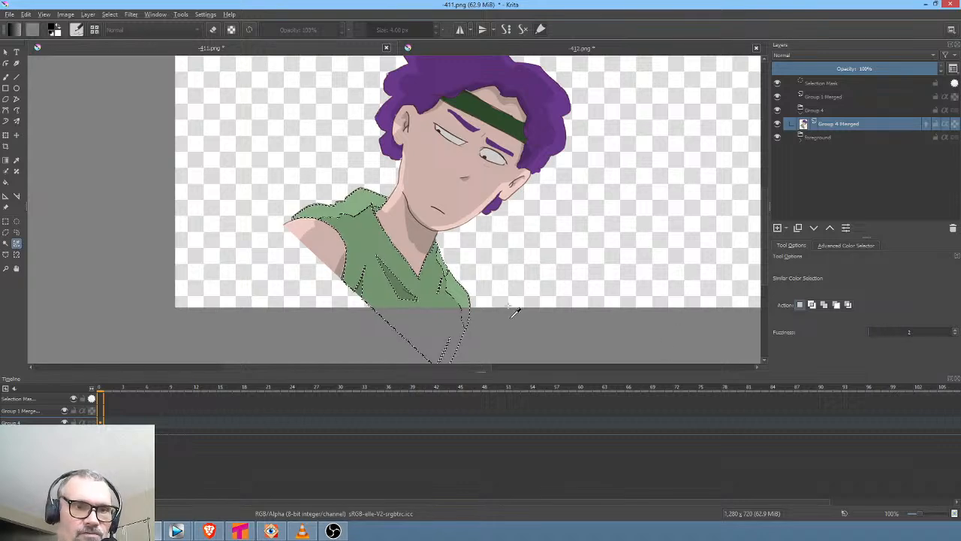
left_click(871, 332)
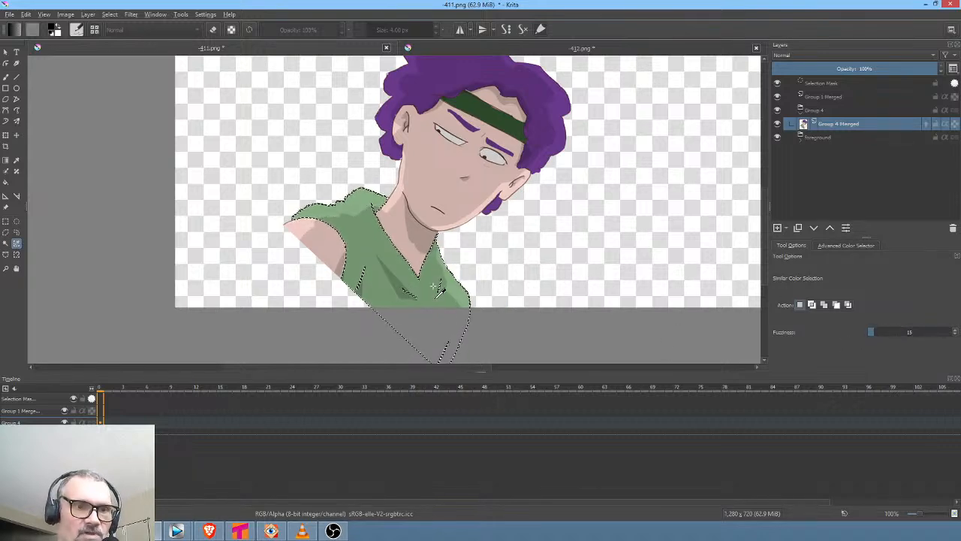
left_click(880, 333)
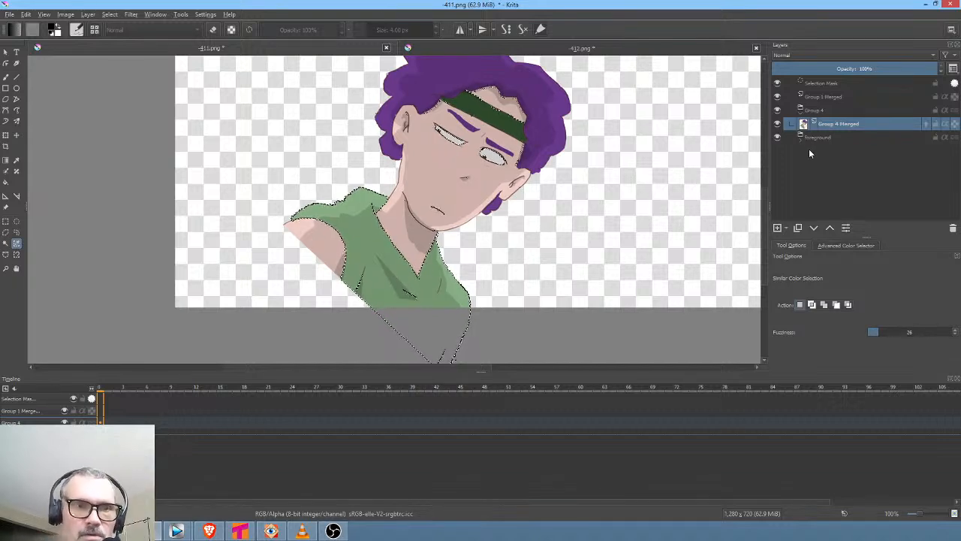
Start a Color Adjustment on the Group 4 Merged layer and shift the shirt's hue to blue, moving the Hue curve's end point to input 59, output 100
mouse_move(830, 125)
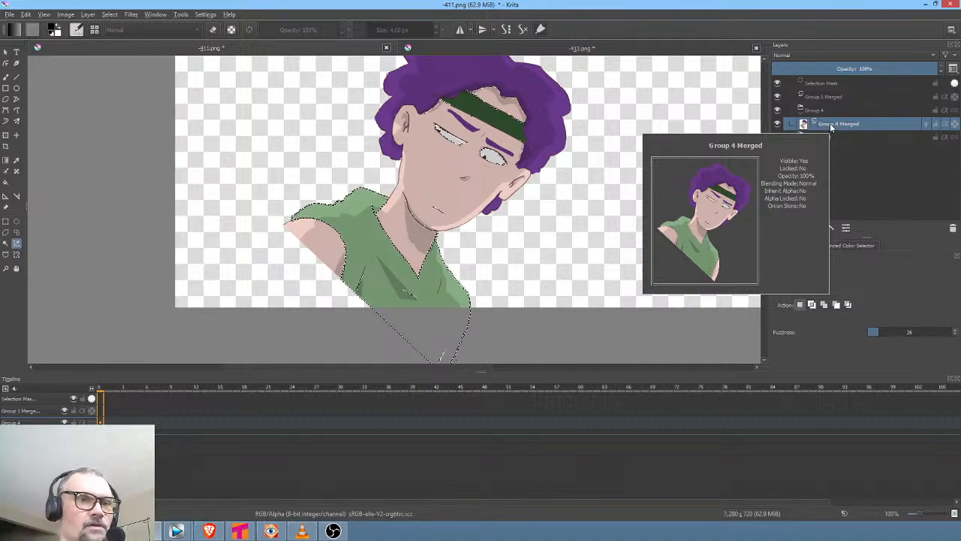
key("ctrl+m")
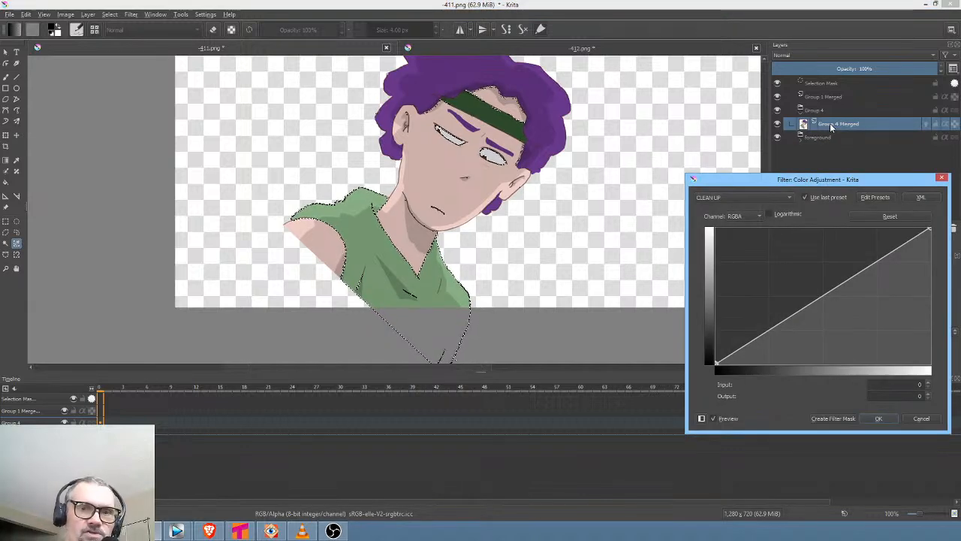
left_click(747, 217)
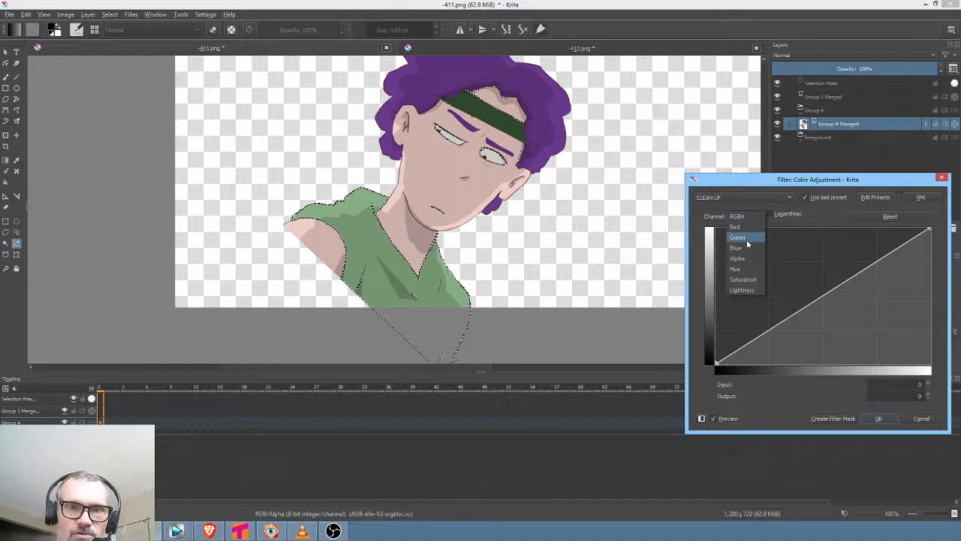
left_click(747, 271)
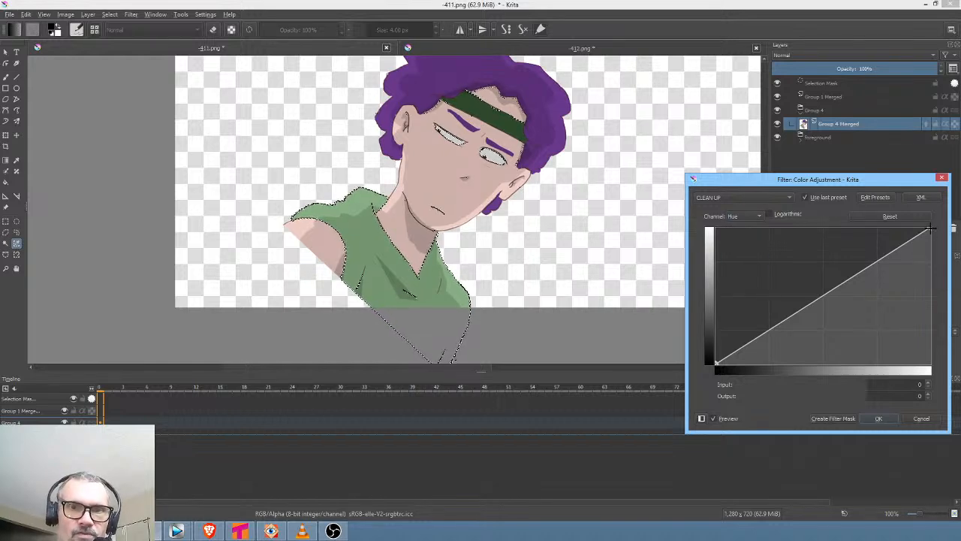
left_click_drag(929, 228, 842, 179)
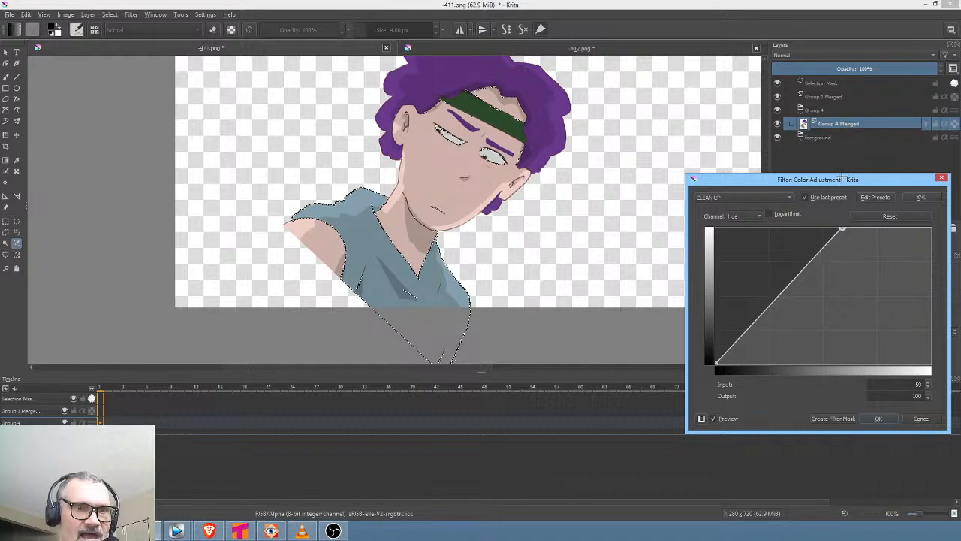
Boost the shirt's saturation by bending the Saturation curve up at input 37, output 72
left_click(744, 216)
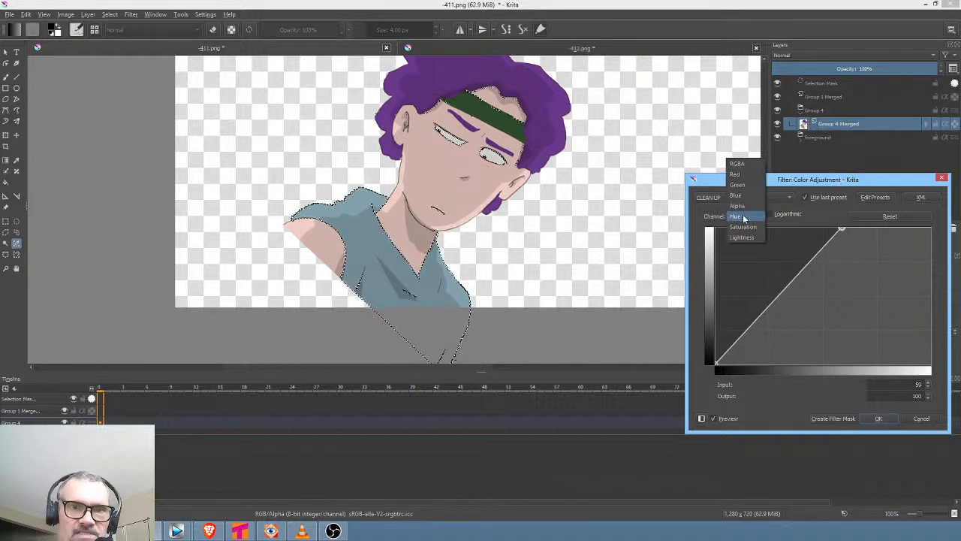
left_click(745, 227)
left_click(817, 298)
left_click_drag(818, 299, 794, 265)
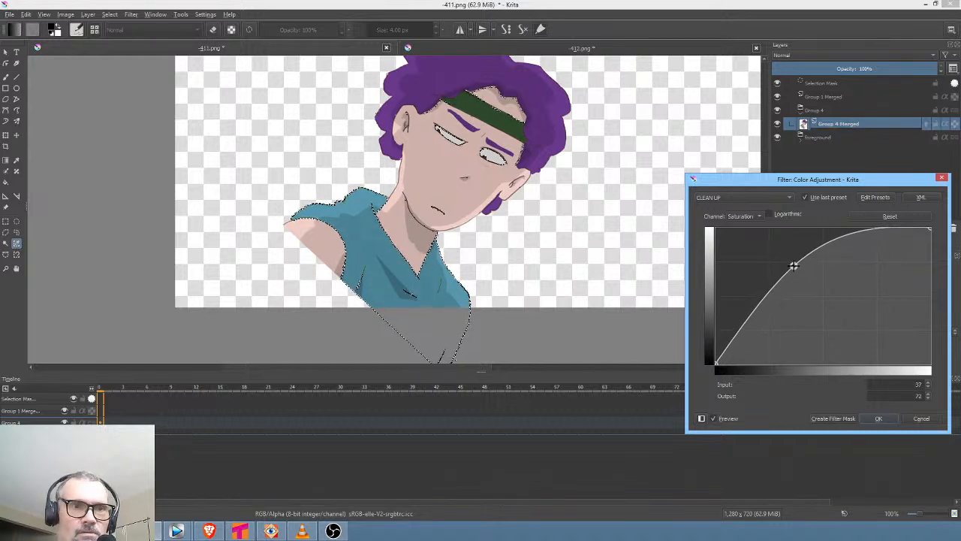
Brighten the shirt slightly by raising the upper part of the Lightness curve, and apply the colour adjustment
left_click(745, 217)
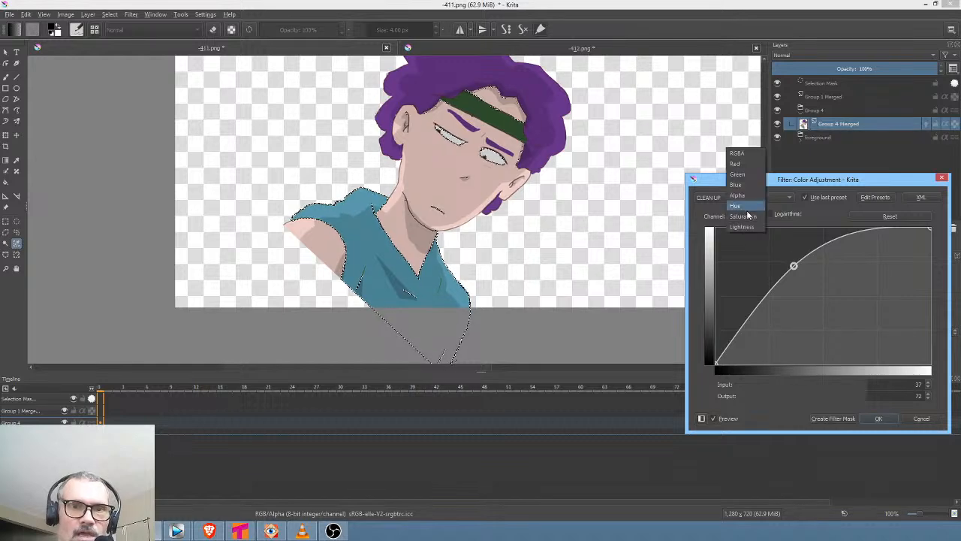
left_click(746, 230)
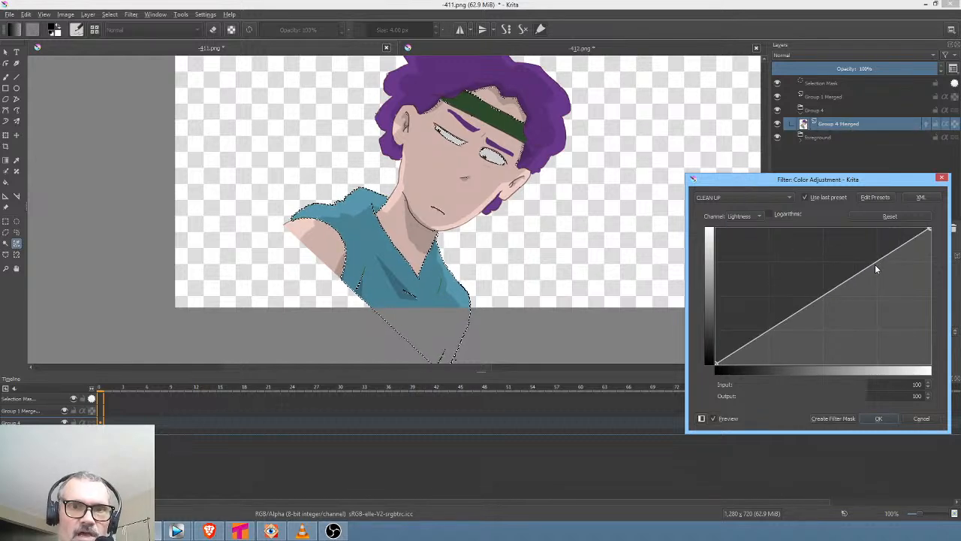
left_click_drag(875, 265, 860, 264)
left_click(881, 418)
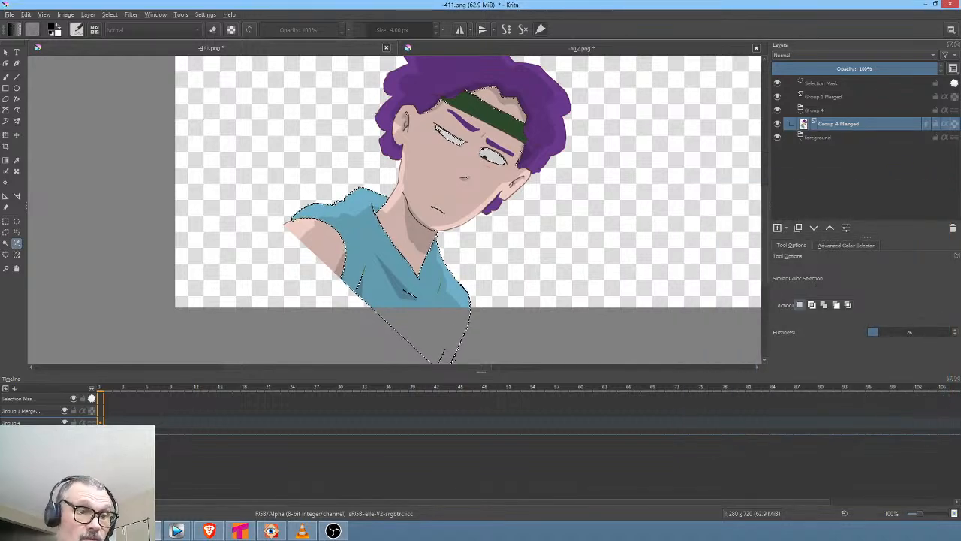
On frame 0, remove the headband, eye and other face areas from the selection with freehand outlines, keeping the shirt selected
key("Right")
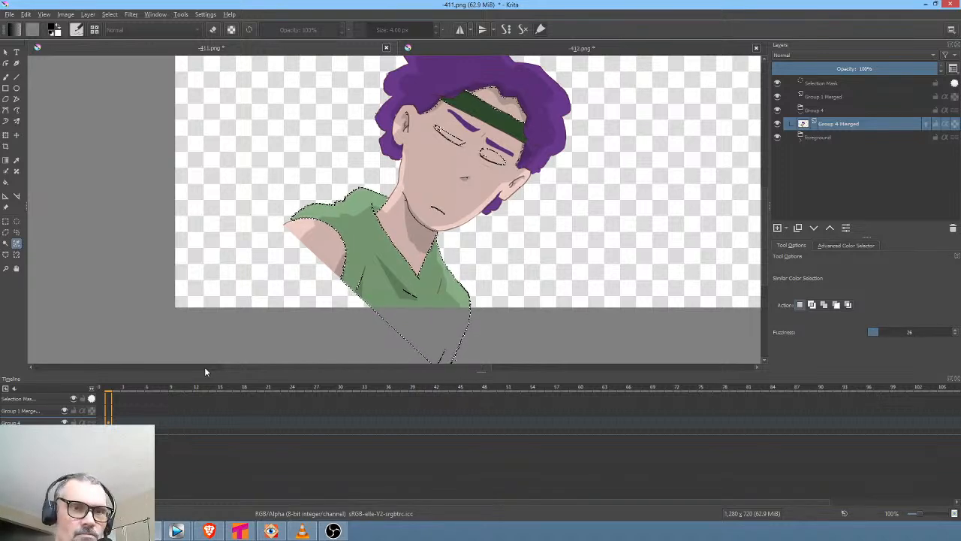
left_click_drag(566, 198, 574, 254)
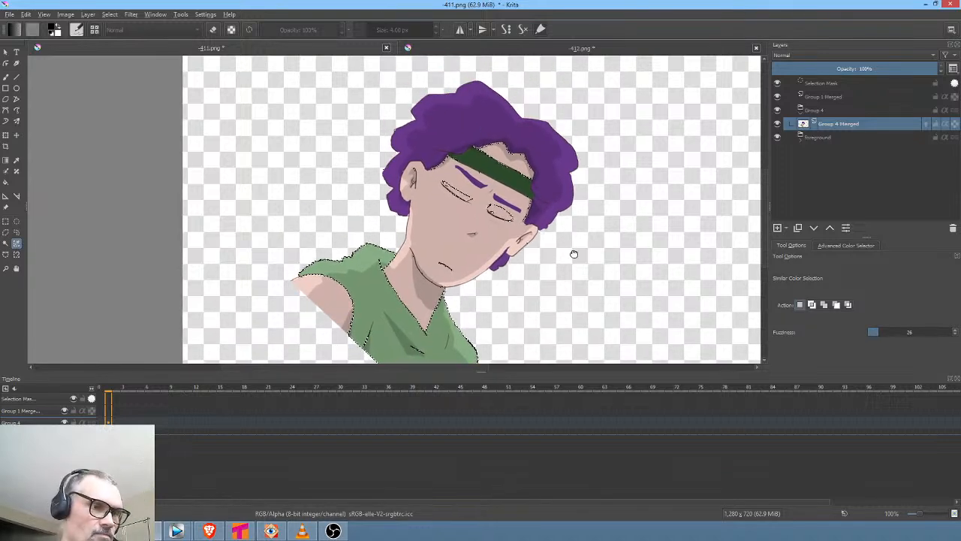
key("Left")
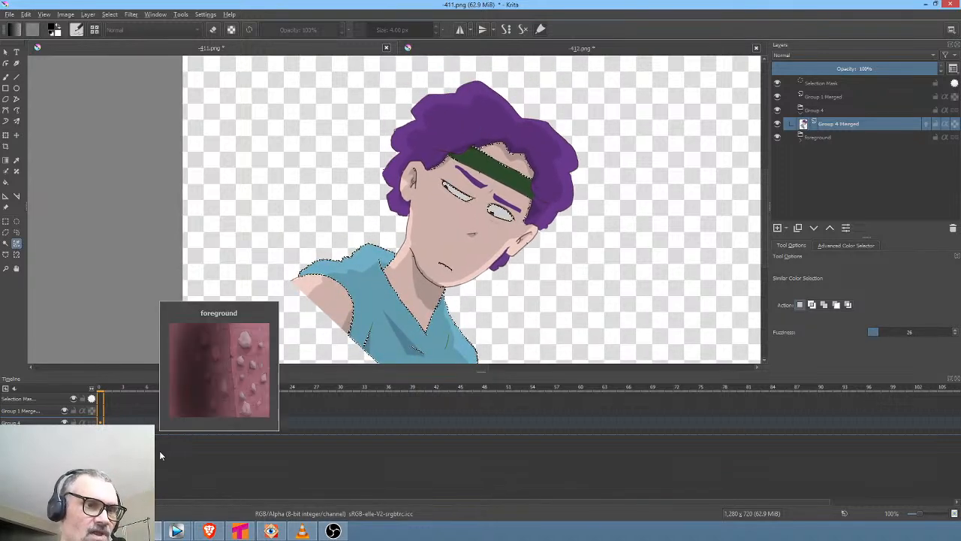
key("q")
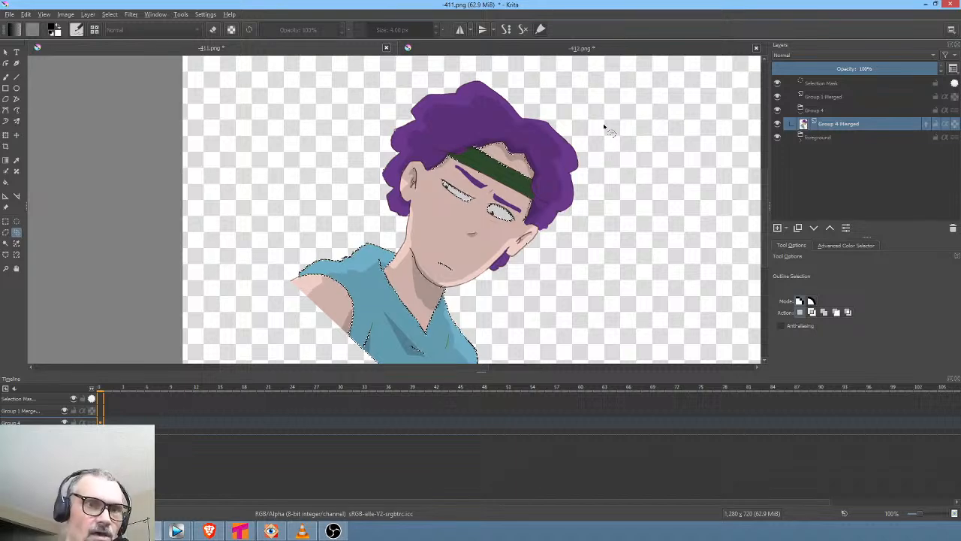
mouse_move(606, 120)
left_mouse_down()
mouse_move(440, 81)
mouse_move(639, 208)
mouse_move(628, 123)
left_mouse_up()
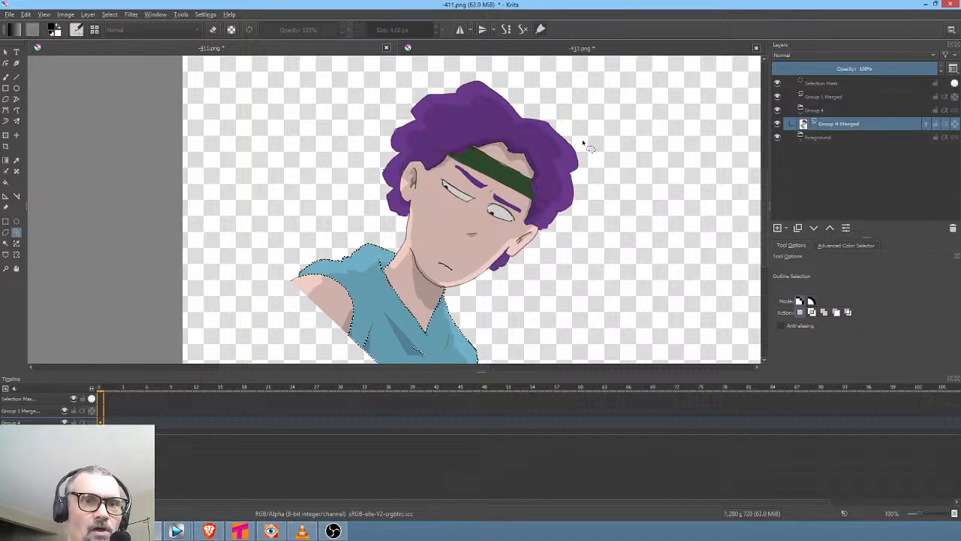
mouse_move(591, 108)
left_mouse_down()
mouse_move(563, 94)
mouse_move(390, 197)
mouse_move(515, 279)
mouse_move(574, 217)
left_mouse_up()
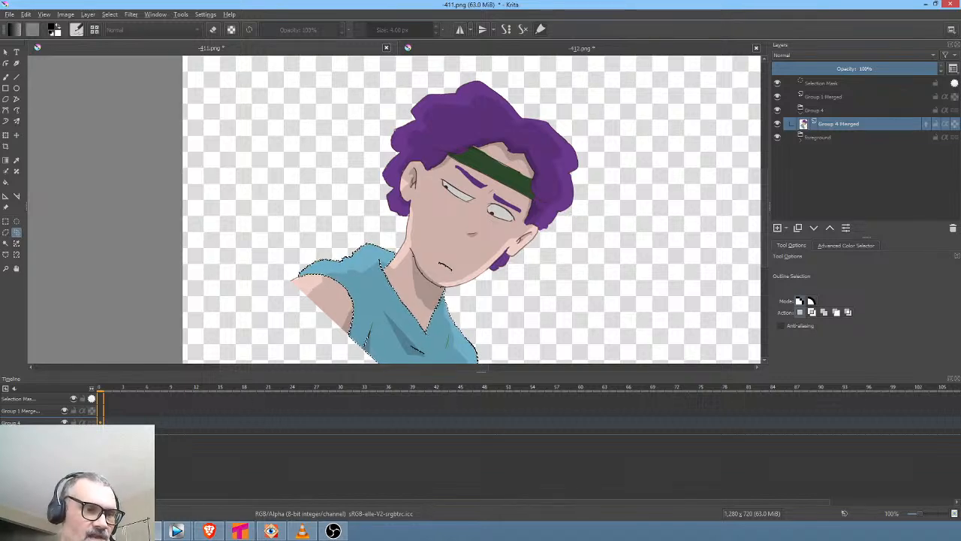
Reapply the same colour adjustment to the shirt on each of frames 1 to 6, and clear the selection
key("Right")
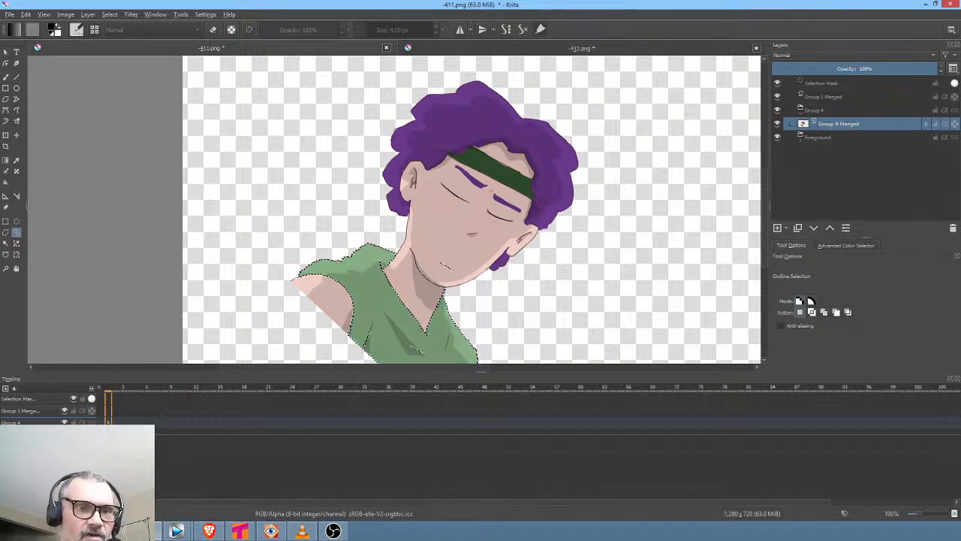
key("ctrl+f")
key("Right")
key("ctrl+f")
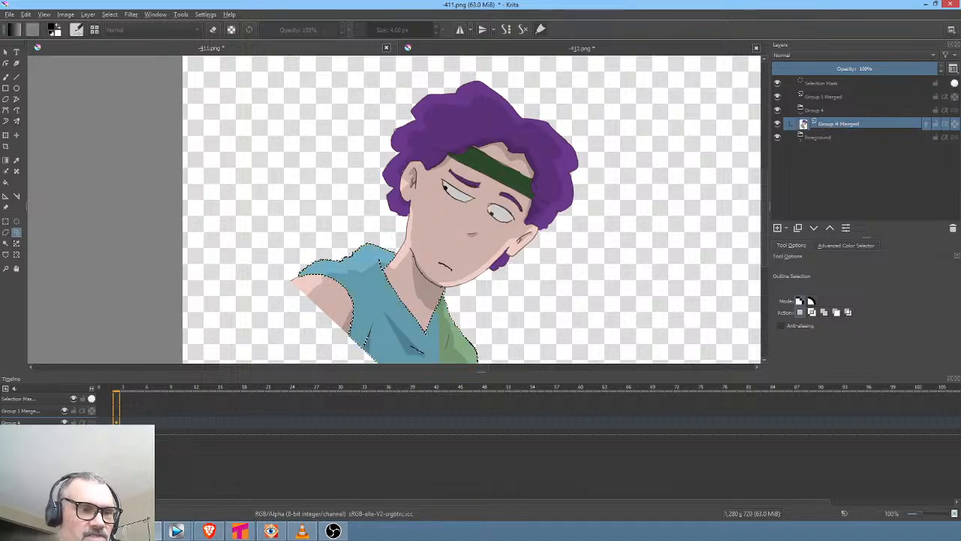
key("Right")
key("ctrl+f")
key("Right")
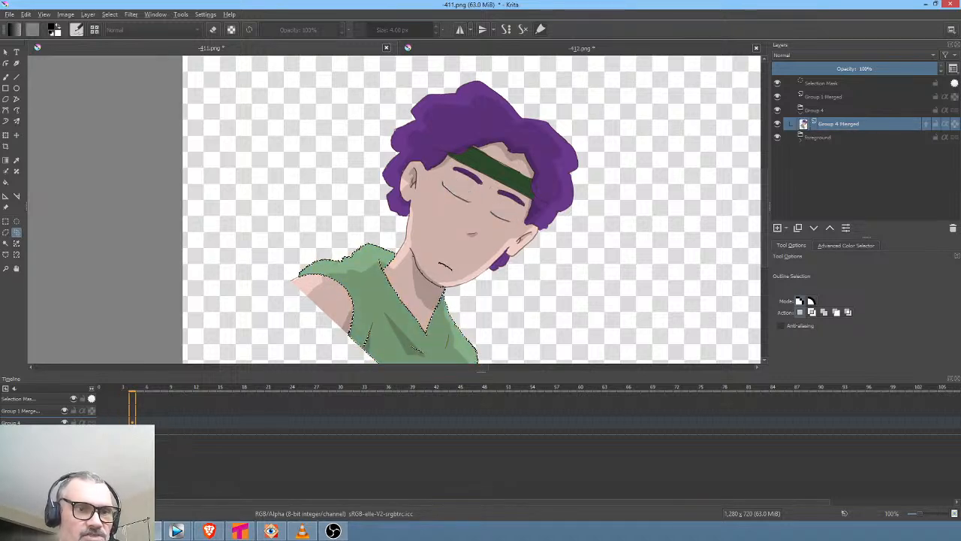
key("ctrl+f")
key("Right")
key("ctrl+f")
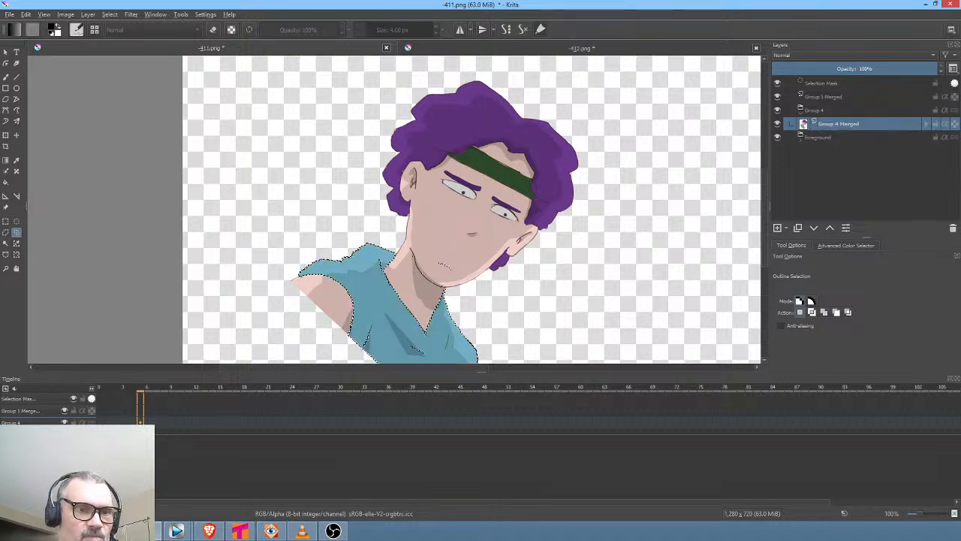
key("Right")
key("ctrl+f")
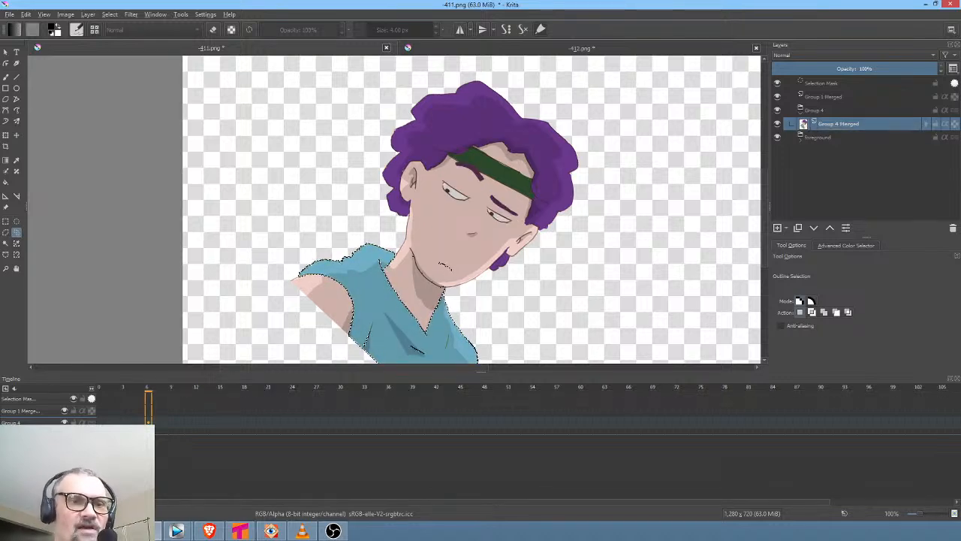
key("ctrl+shift+a")
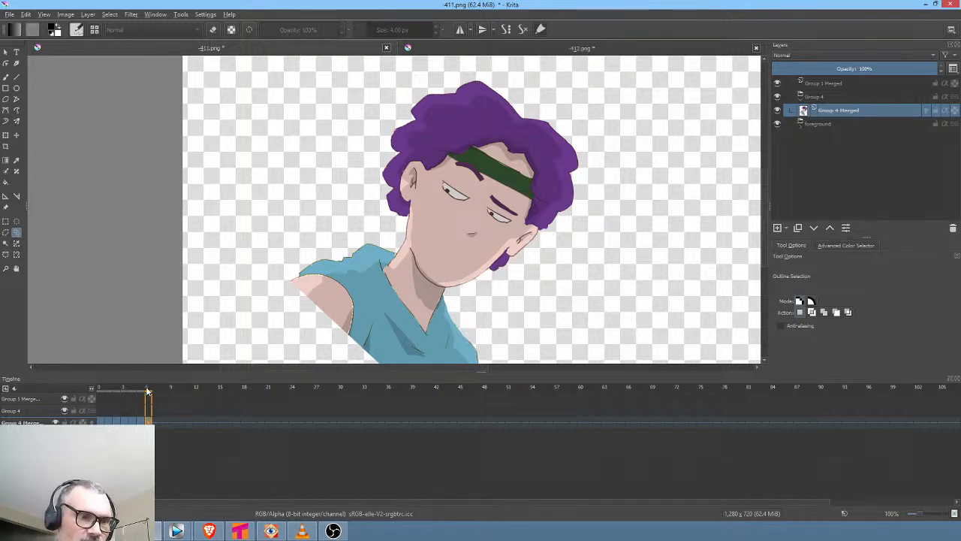
Show the full composition at frame 0 and save the PNG together with its Krita file
key("space")
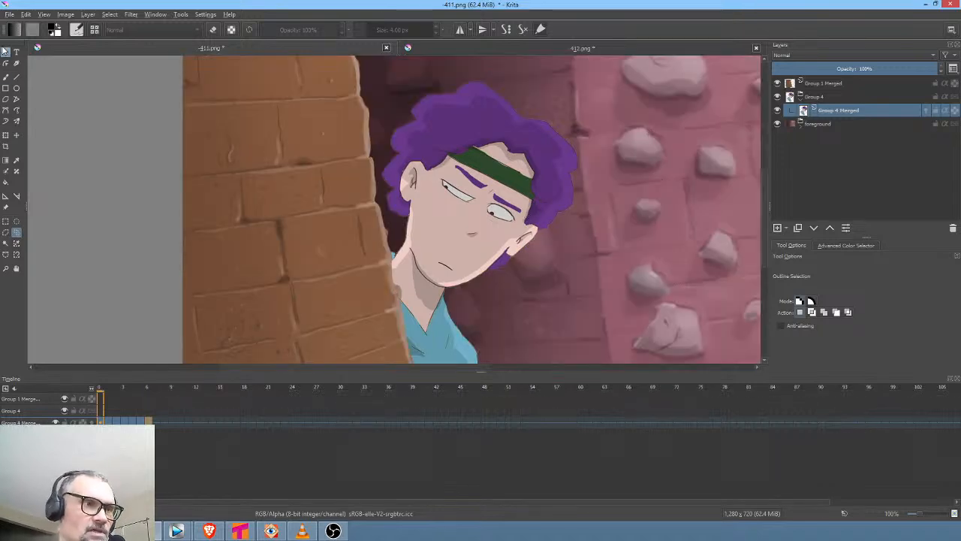
left_click(10, 14)
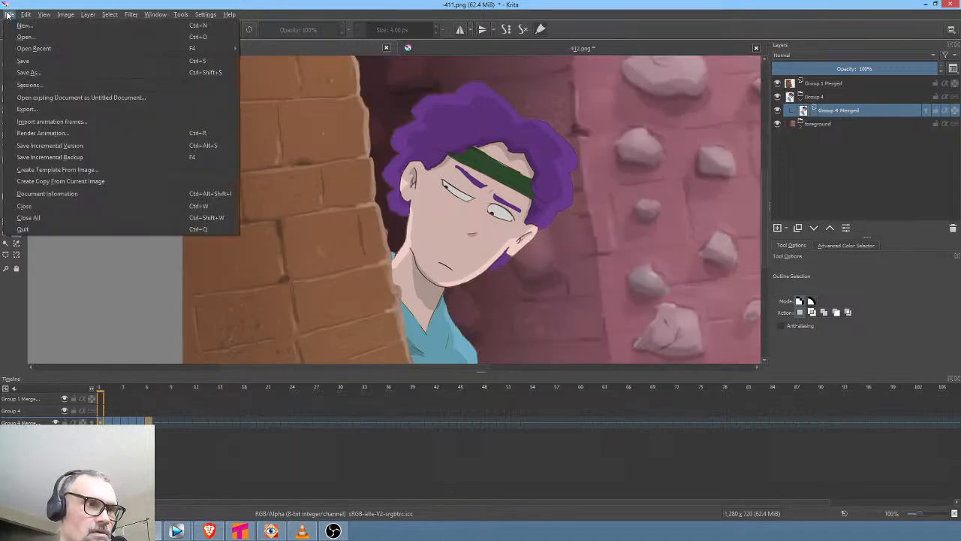
left_click(15, 63)
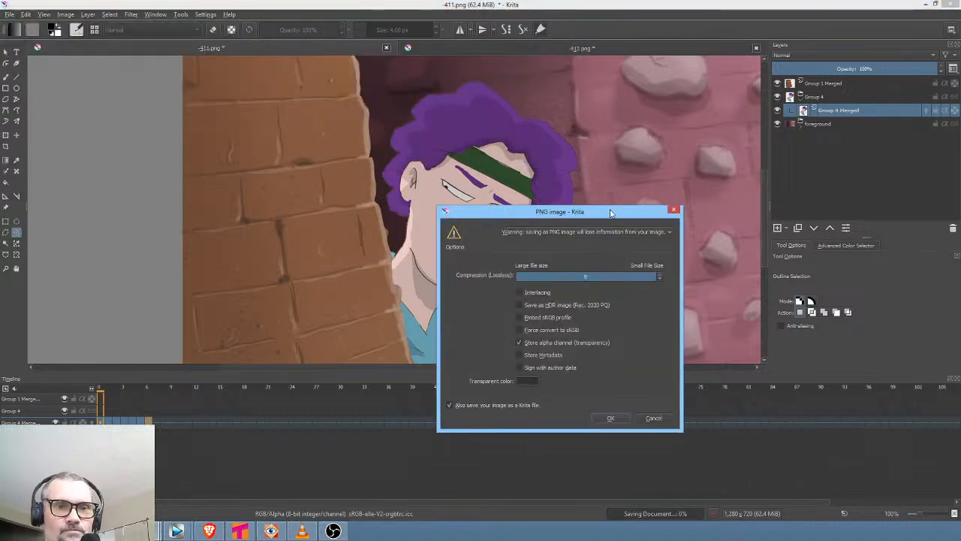
left_click(611, 418)
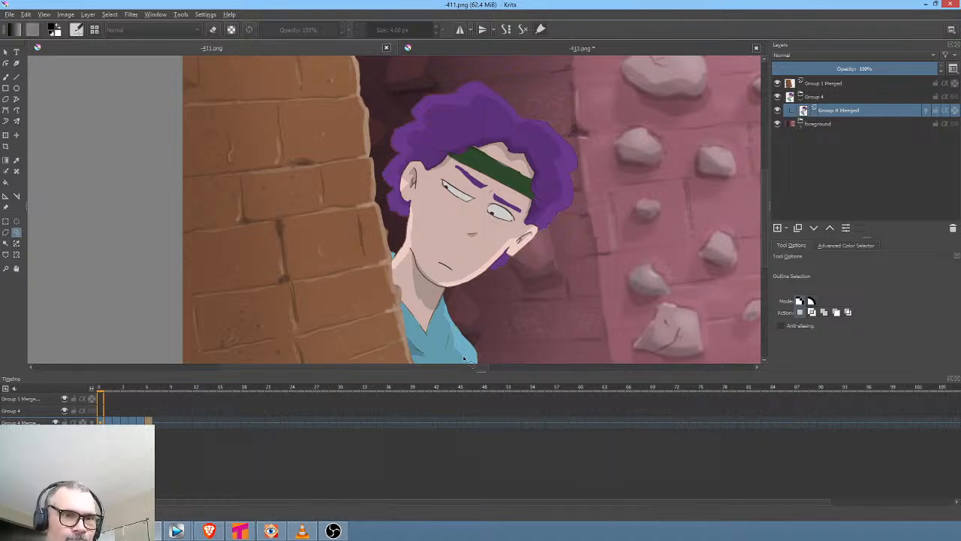
Switch to Tahoma2D and isolate Mel's drawing column in the preview at frame 5 of scene 411
left_click(244, 531)
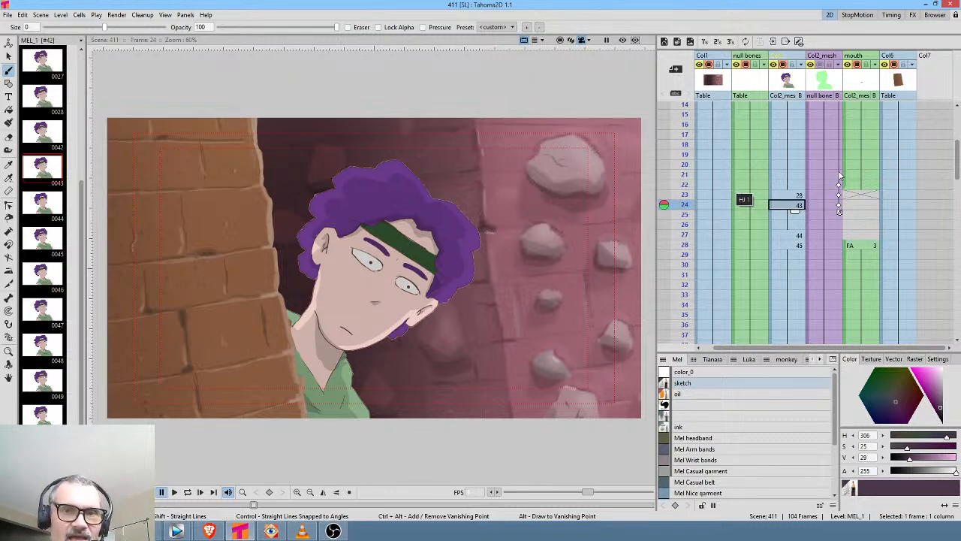
scroll(686, 116, "up", 5)
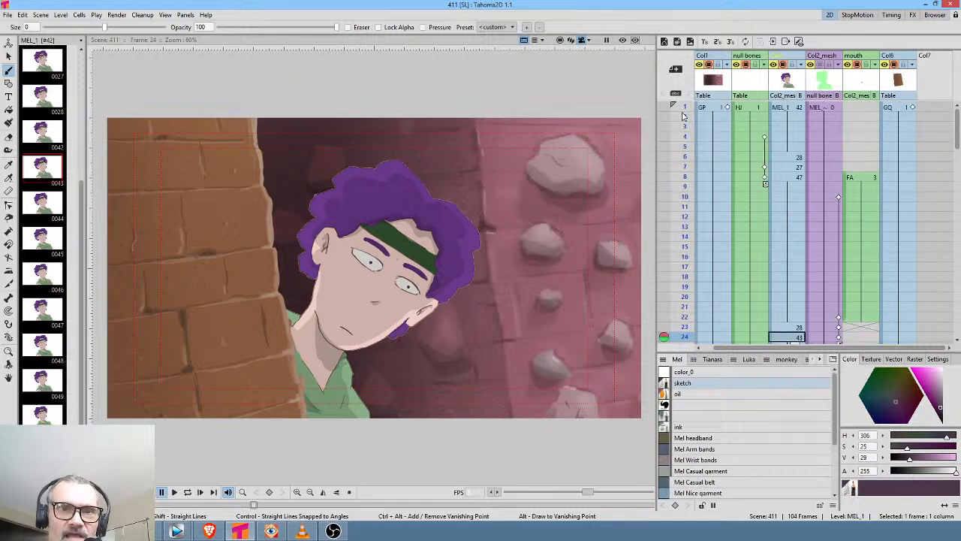
left_click(683, 116)
mouse_move(681, 132)
left_mouse_down()
mouse_move(685, 246)
mouse_move(690, 144)
mouse_move(685, 225)
mouse_move(692, 152)
left_mouse_up()
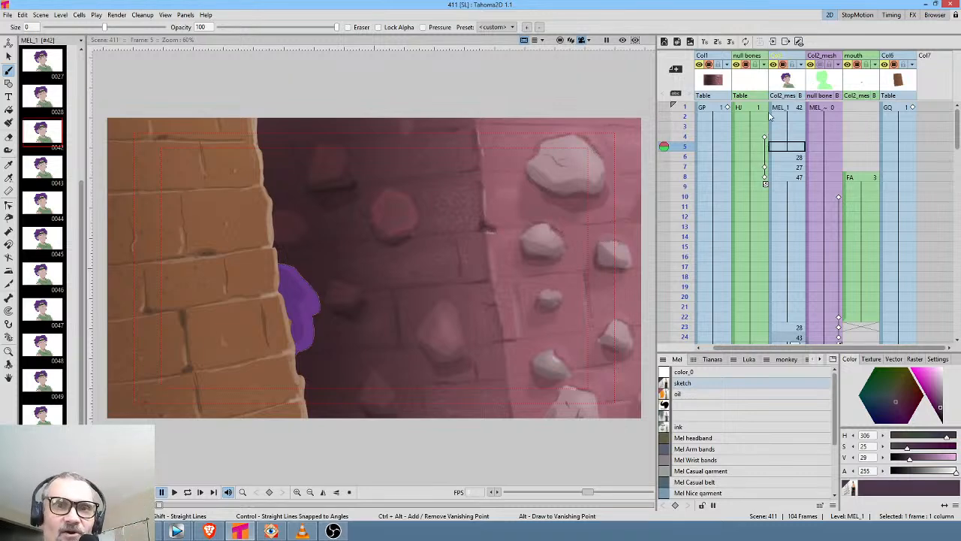
mouse_move(685, 108)
left_mouse_down()
mouse_move(685, 188)
mouse_move(685, 107)
mouse_move(695, 160)
mouse_move(699, 139)
mouse_move(701, 152)
left_mouse_up()
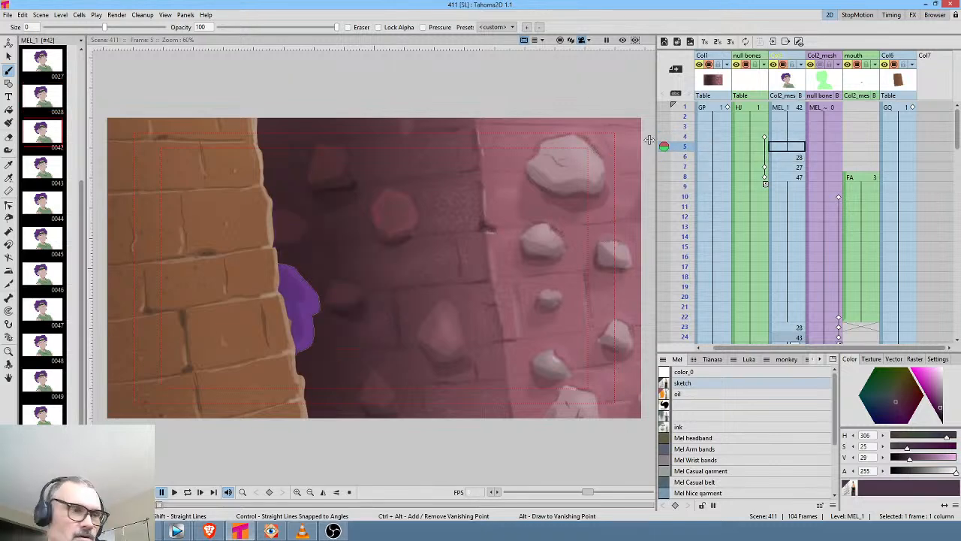
key("alt+c")
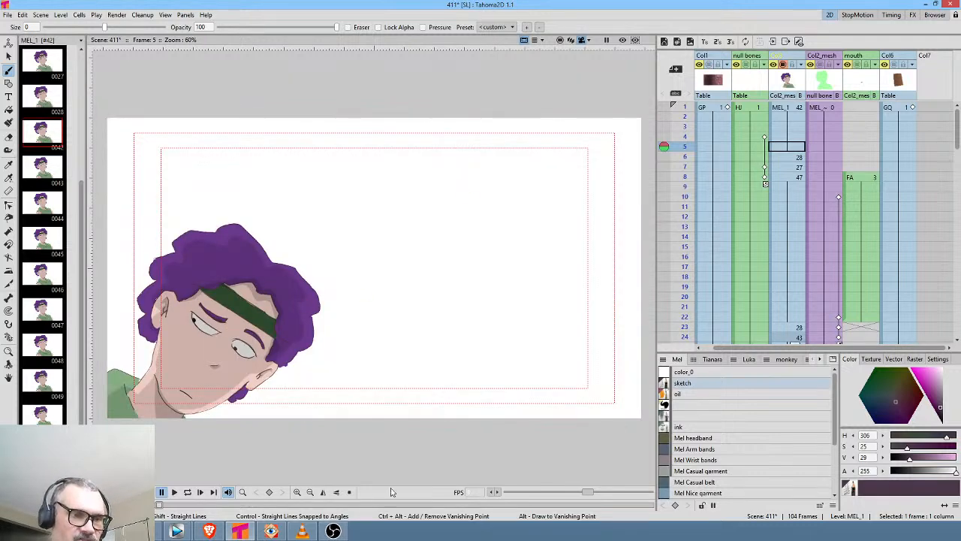
Switch to Krita and move the Group 4 Merged keyframe from frame 2 to frame 12
left_click(177, 531)
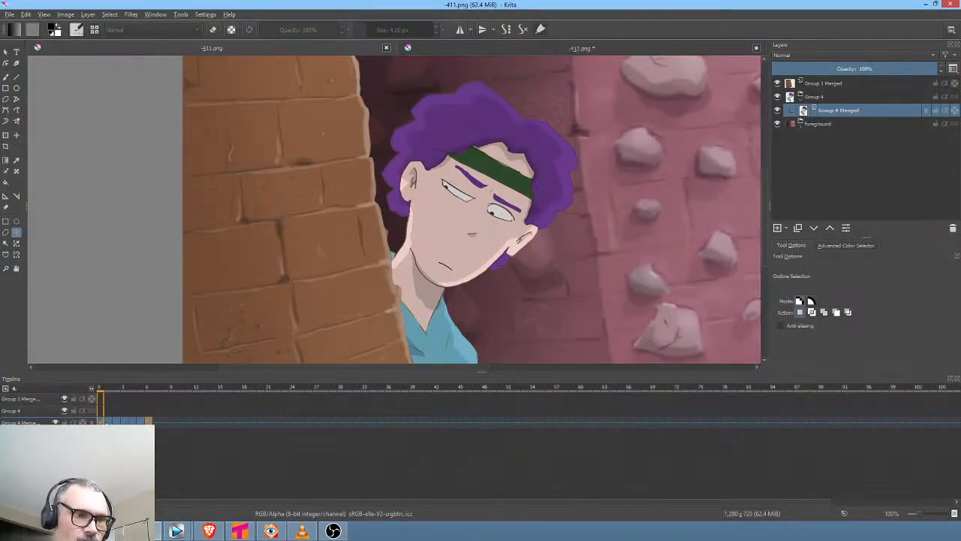
key("Right")
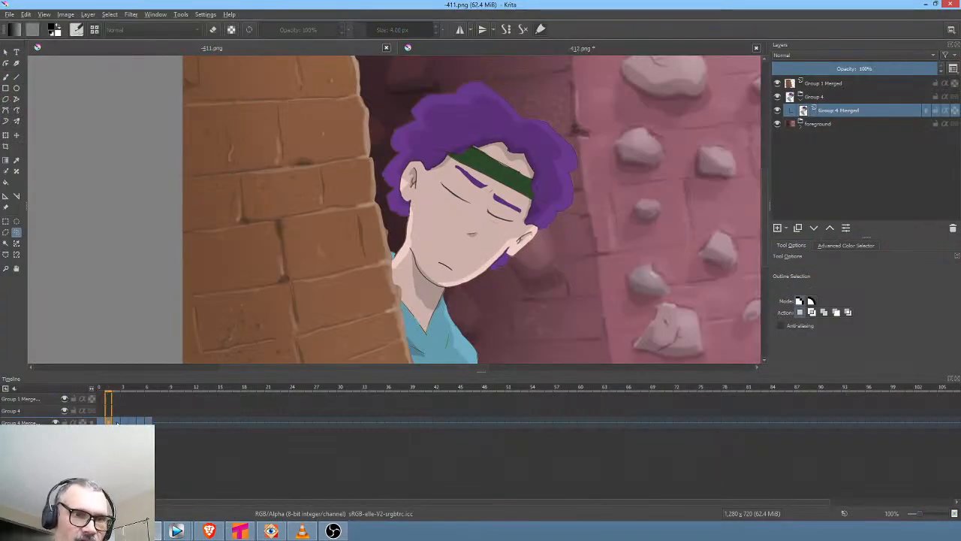
key("Right")
key("alt+Tab")
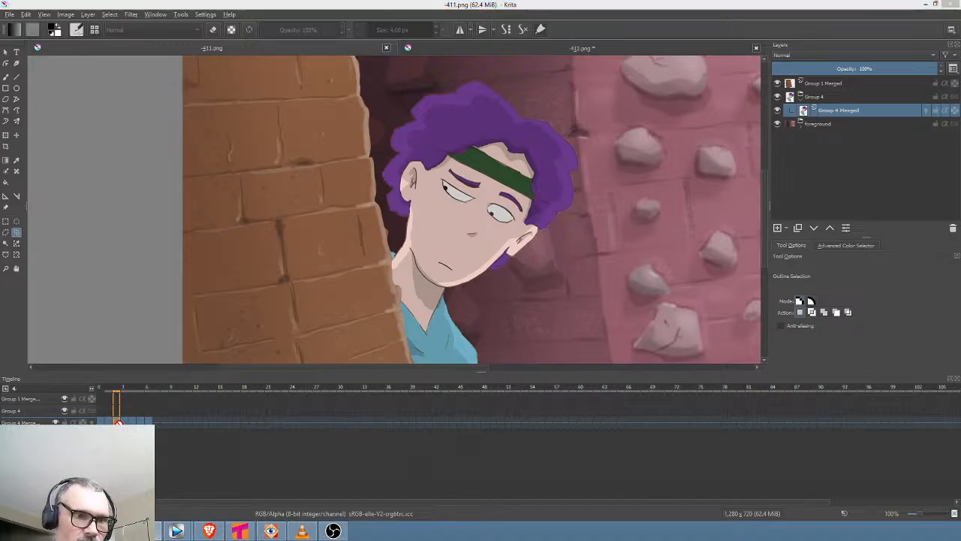
key("alt+Tab")
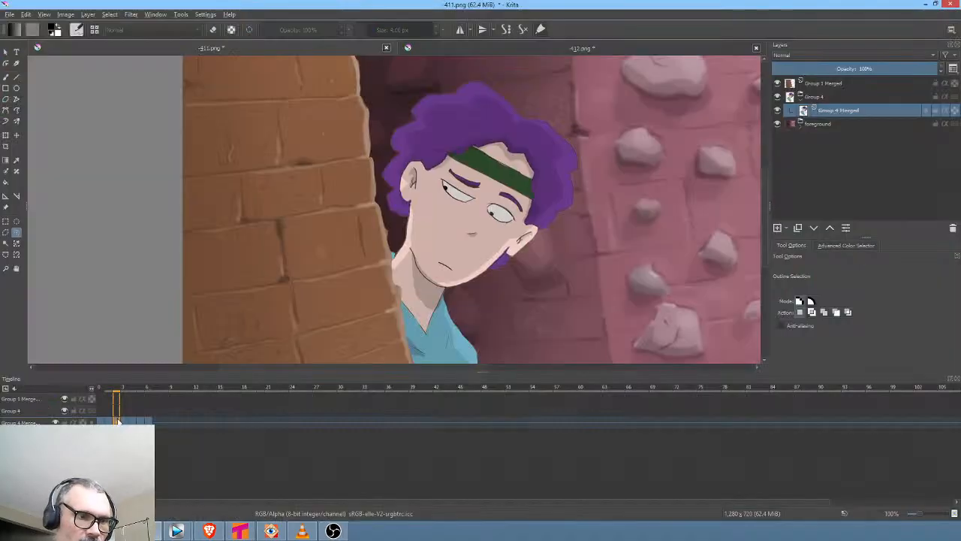
left_click_drag(118, 423, 191, 421)
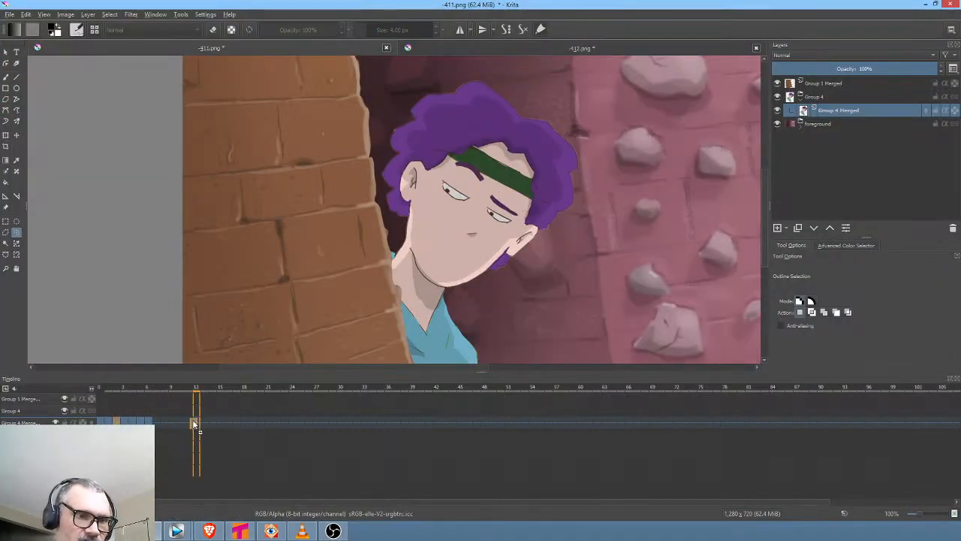
Check Mel's drawings at frames 1 and 6 in Tahoma2D, and move Krita's matching closed-eyes keyframe from frame 1 to frame 18
key("alt+Tab")
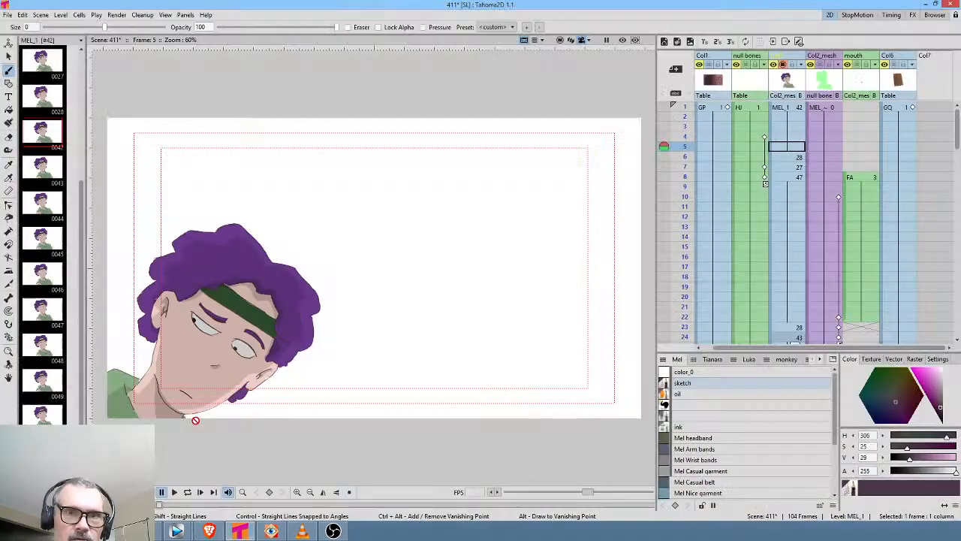
left_click(802, 107)
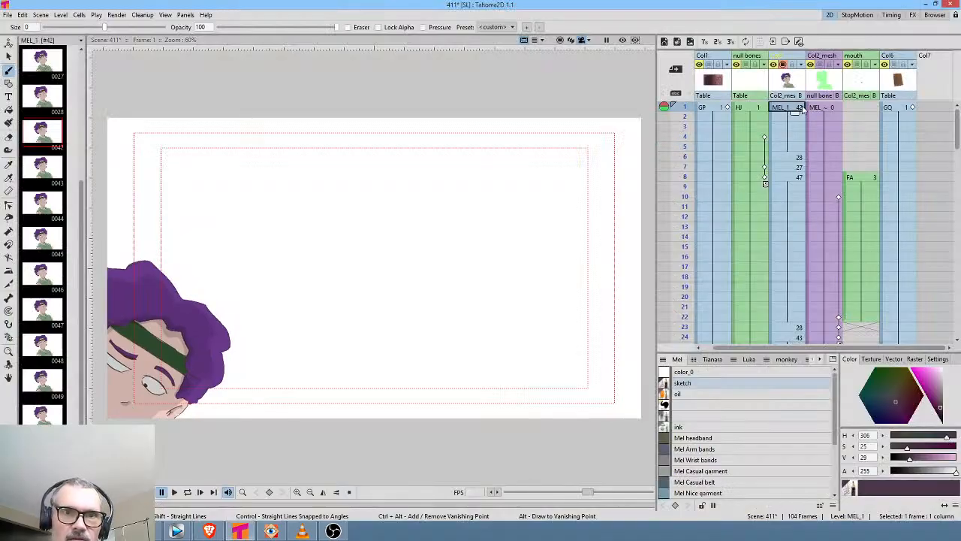
left_click(790, 160)
key("alt+Tab")
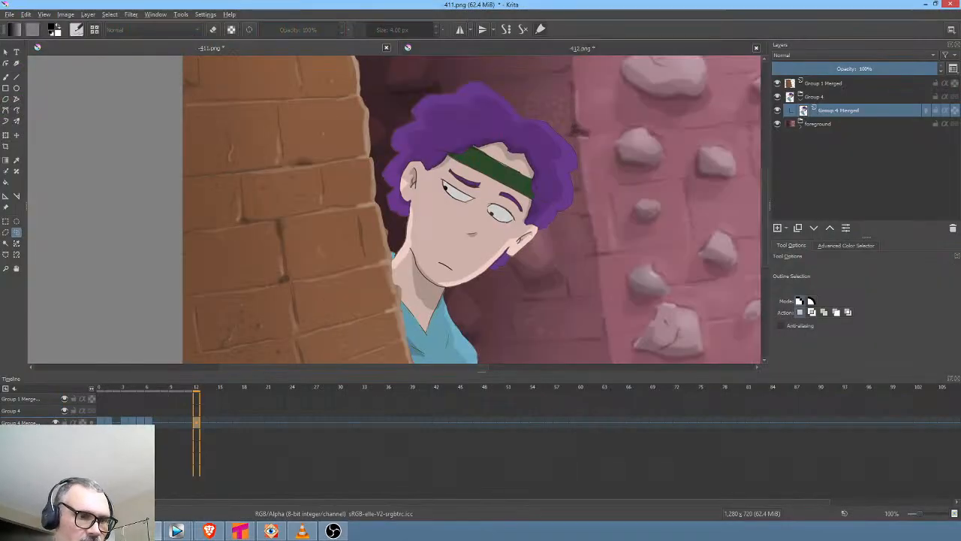
left_click(101, 425)
key("Right")
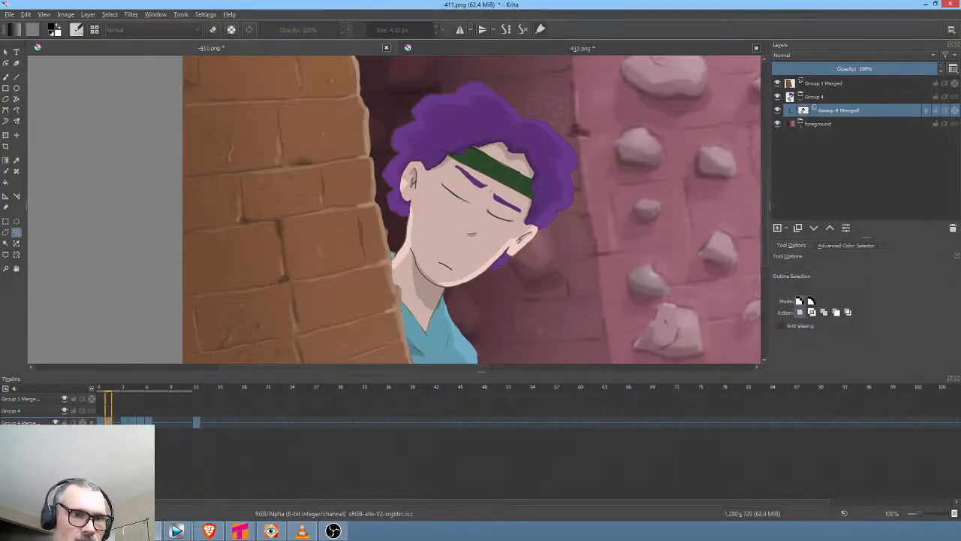
left_click_drag(108, 423, 244, 425)
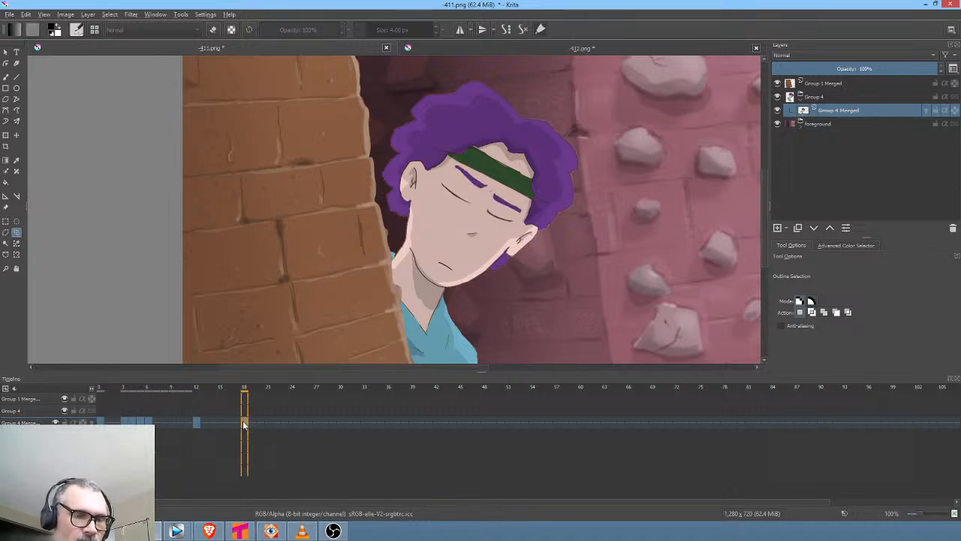
Check Mel's drawing at frame 7 in Tahoma2D, and move Krita's matching keyframe from frame 0 to frame 19
key("alt+Tab")
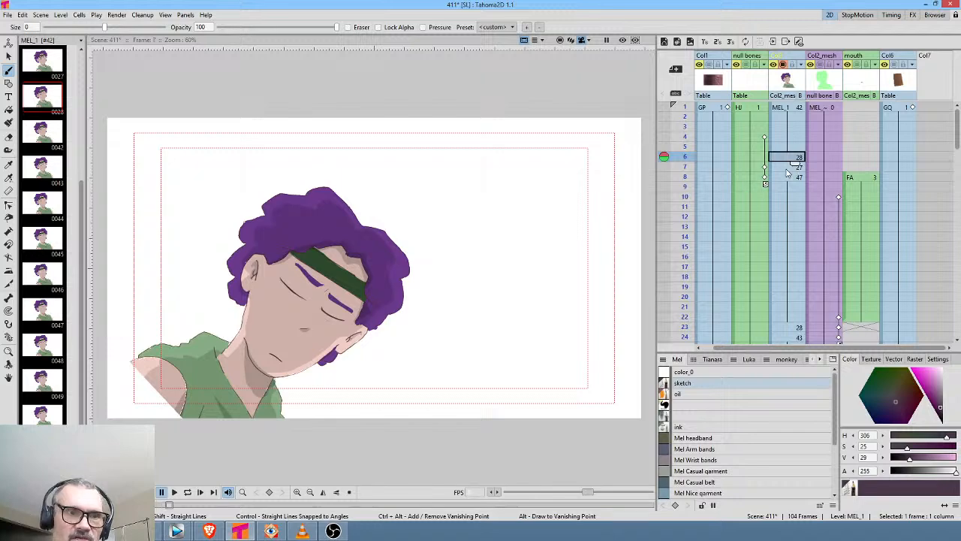
left_click(787, 170)
left_click(114, 531)
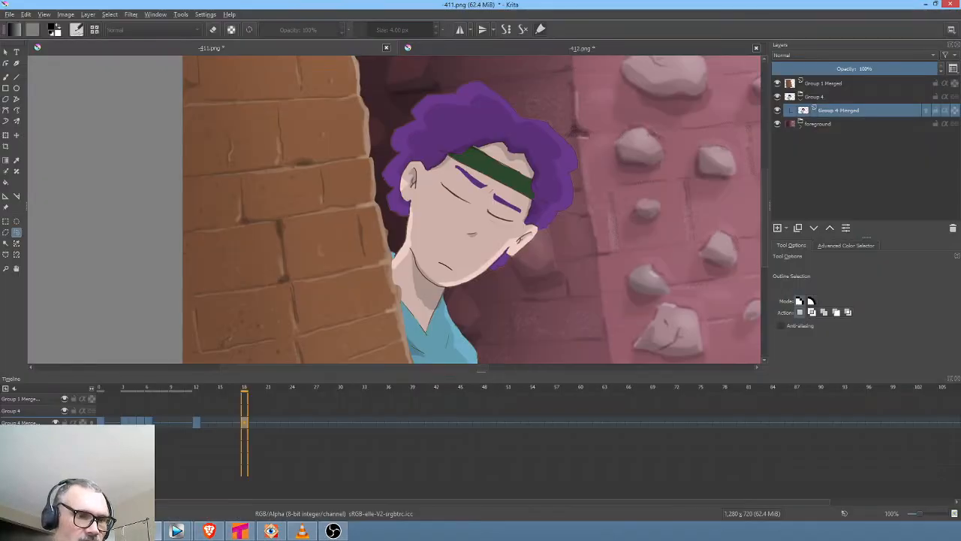
left_click(100, 422)
left_click_drag(101, 423, 255, 424)
Compare Mel's drawing at frame 8 in Tahoma2D with the Krita frames, and move the matching half-closed-eyes keyframe from frame 6 to frame 20
key("alt+Tab")
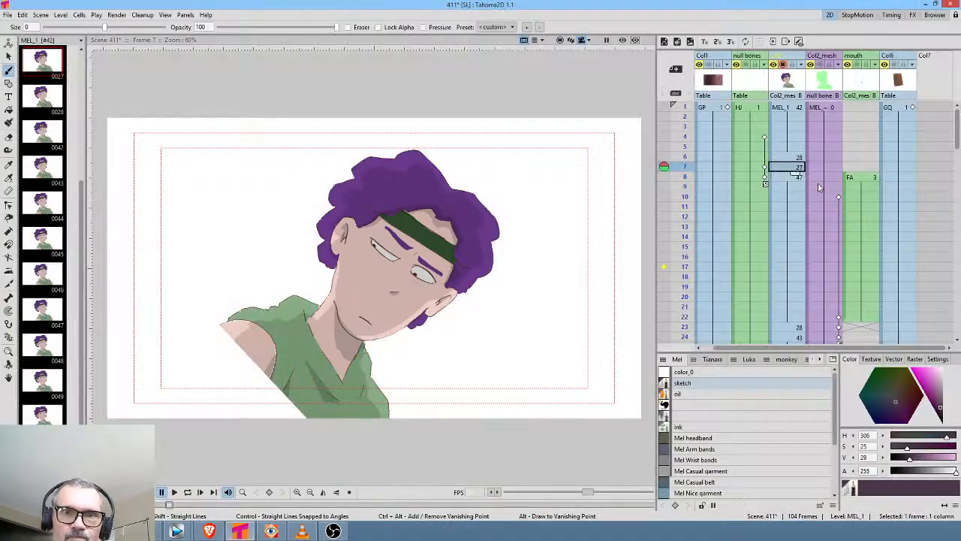
left_click(790, 178)
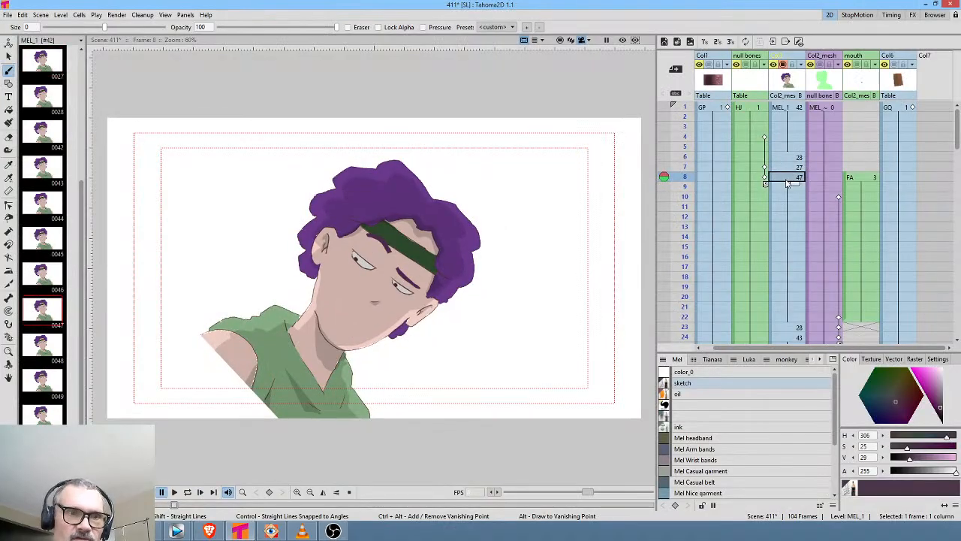
key("alt+Tab")
key("alt+Tab")
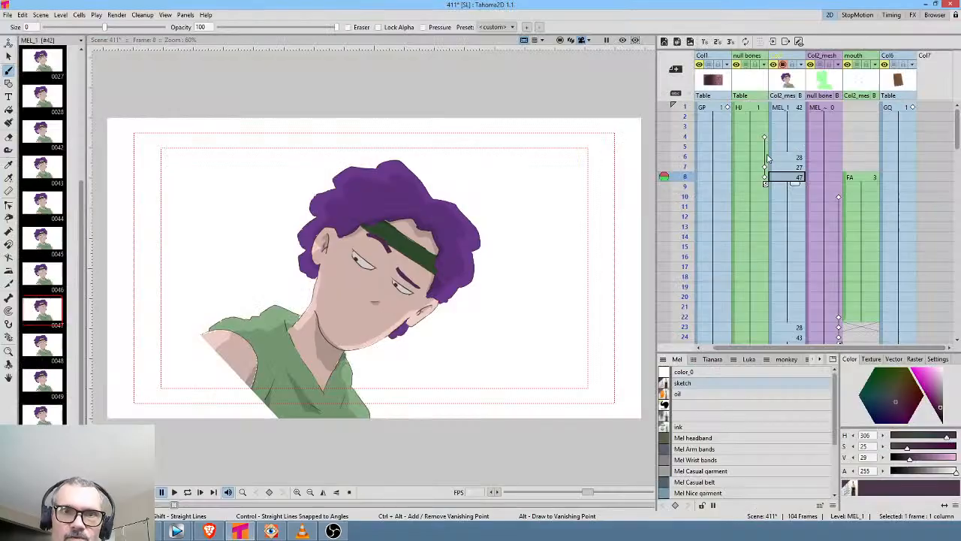
key("alt+Tab")
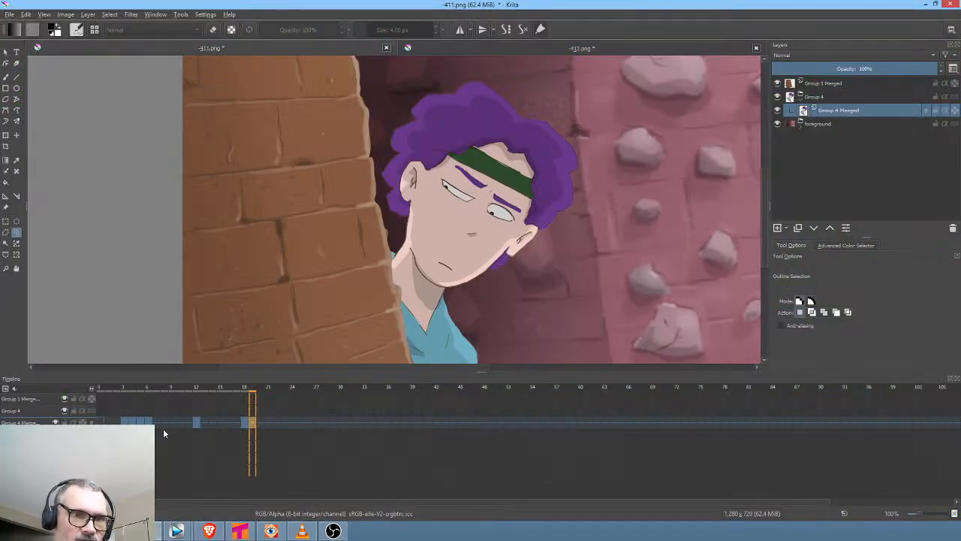
key("alt+Tab")
key("alt+Tab")
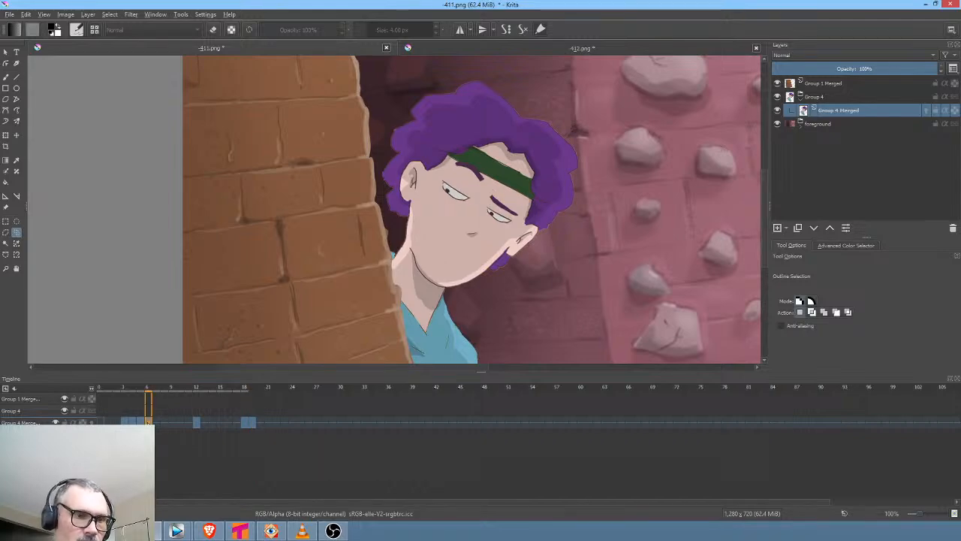
key("alt+Tab")
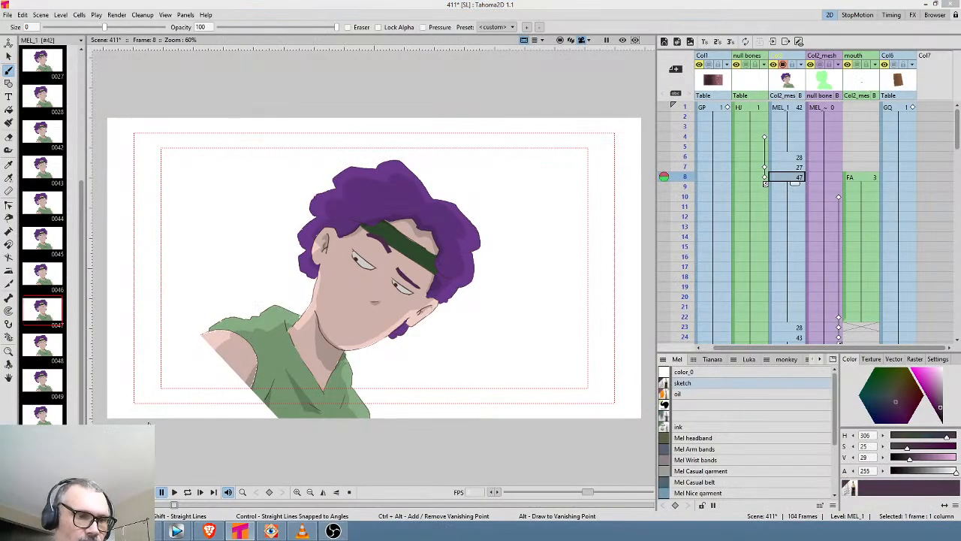
key("alt+Tab")
left_click_drag(148, 423, 264, 431)
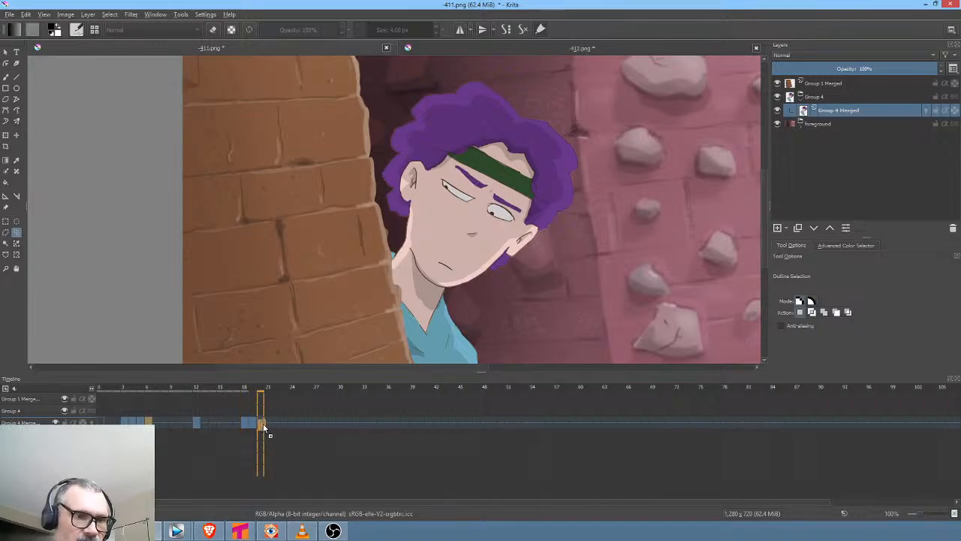
Check Mel's drawing at frame 23 in Tahoma2D, and move Krita's raised-brow closed-eyes keyframe from frame 4 to frame 35
key("alt+Tab")
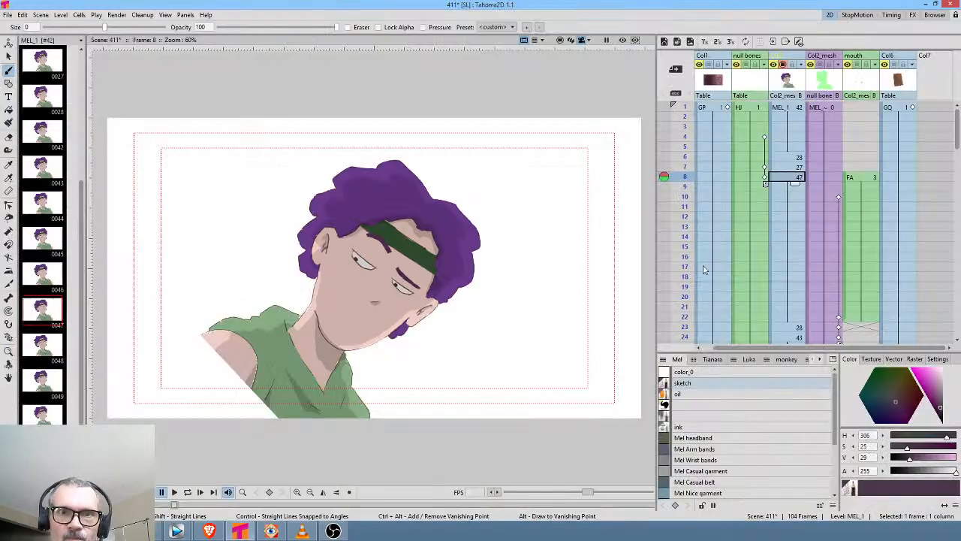
left_click(787, 328)
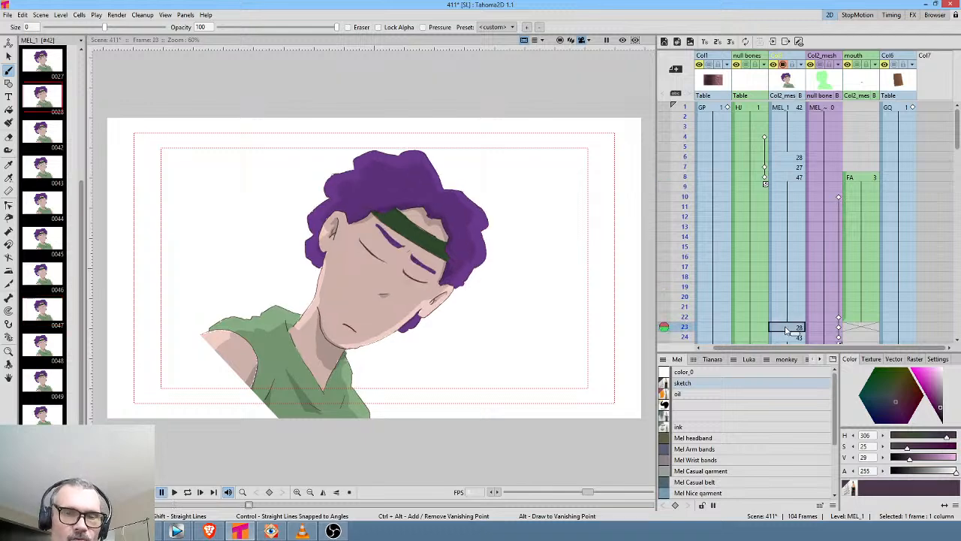
scroll(790, 281, "down", 2)
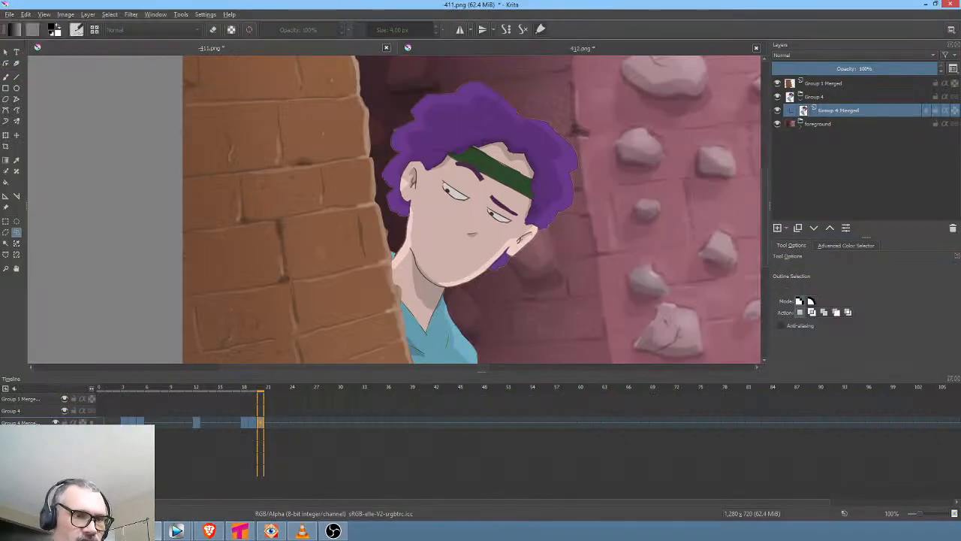
left_click(125, 422)
key("Right")
key("Right")
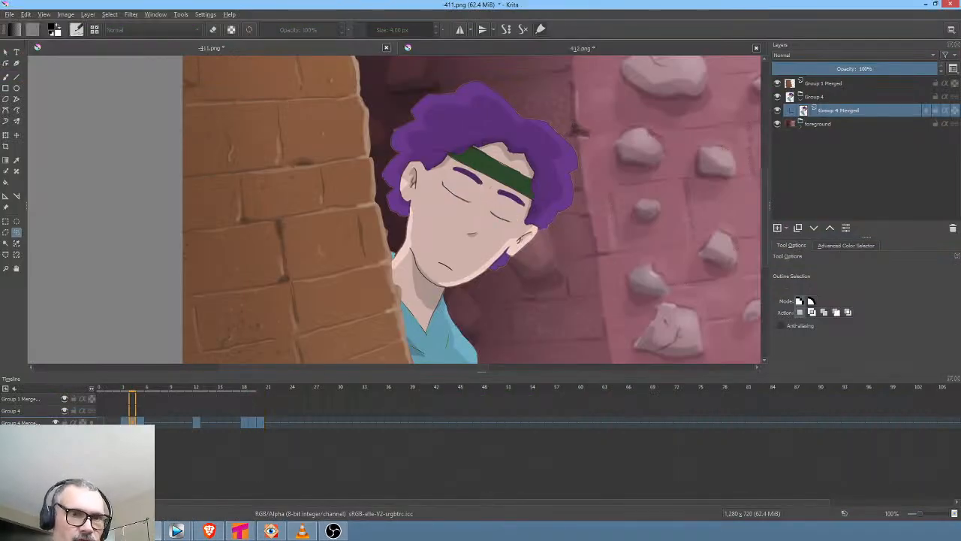
key("Left")
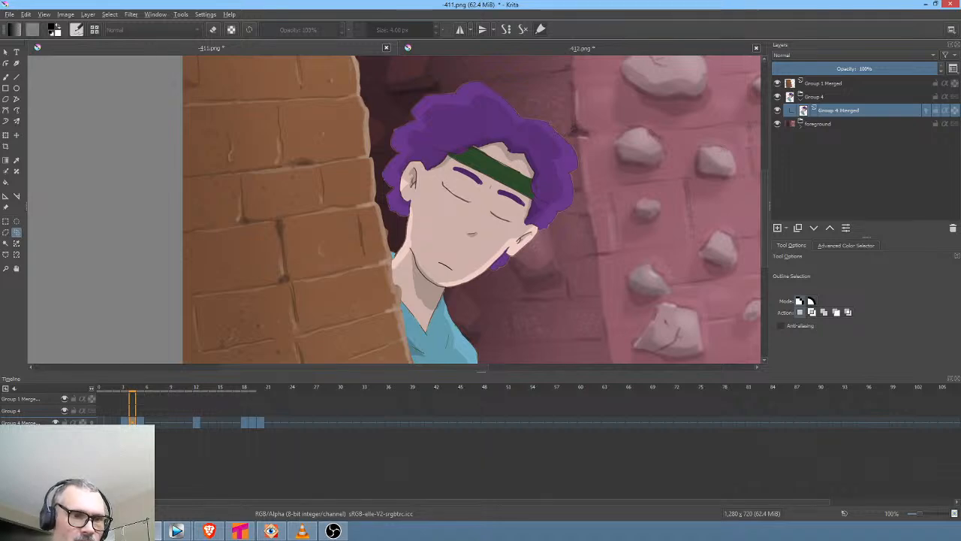
left_click_drag(132, 422, 378, 423)
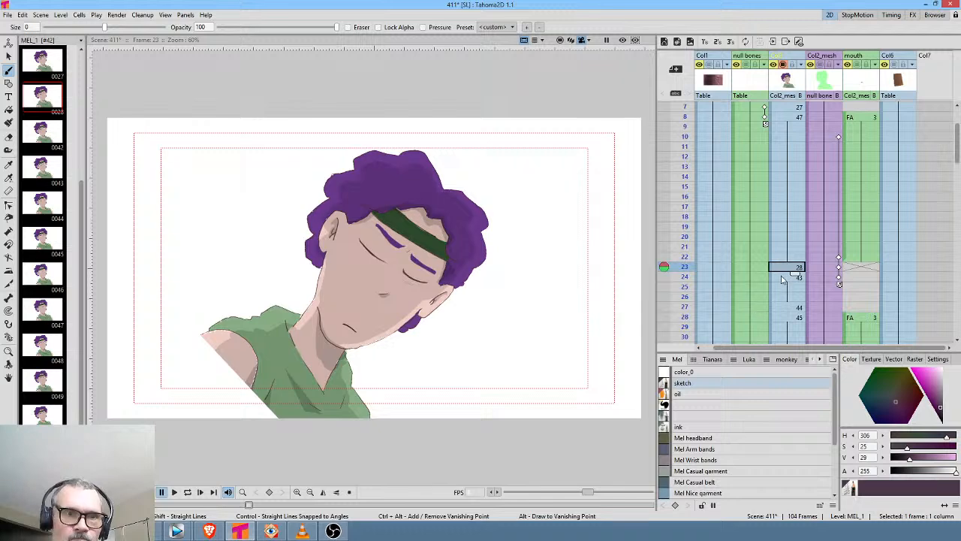
Check Mel's drawing at frame 24 in Tahoma2D, and move Krita's wide-open-eyes keyframe from frame 3 to frame 36
left_click(781, 279)
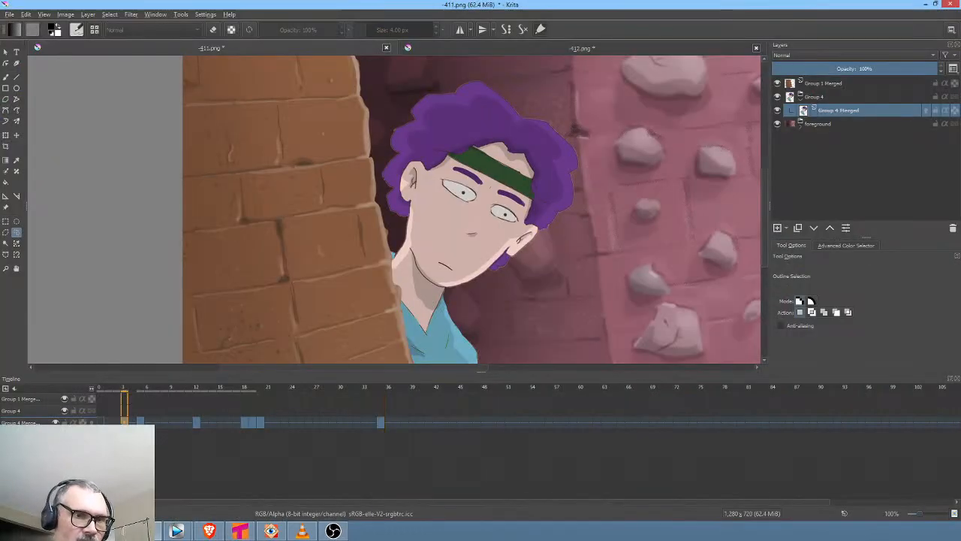
left_click_drag(125, 422, 388, 422)
left_click(143, 423)
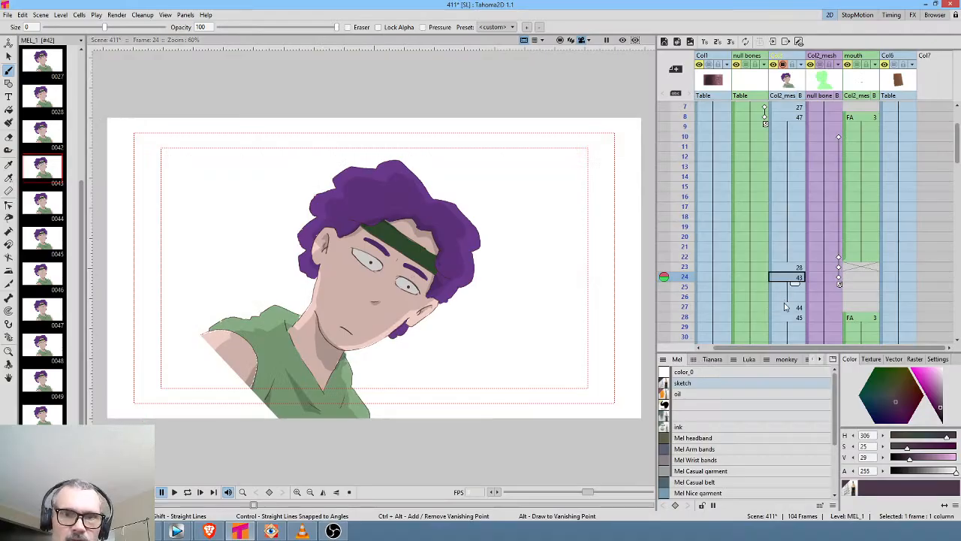
Compare the character's expressions at frames 27 and 28 in Tahoma2D with the Krita keyframes at frames 12 and 18
left_click(785, 307)
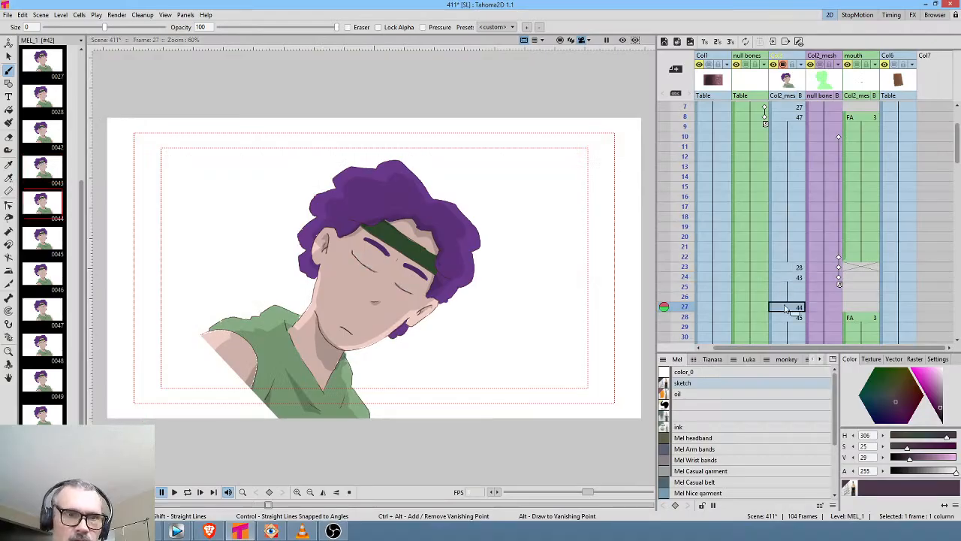
left_click(786, 317)
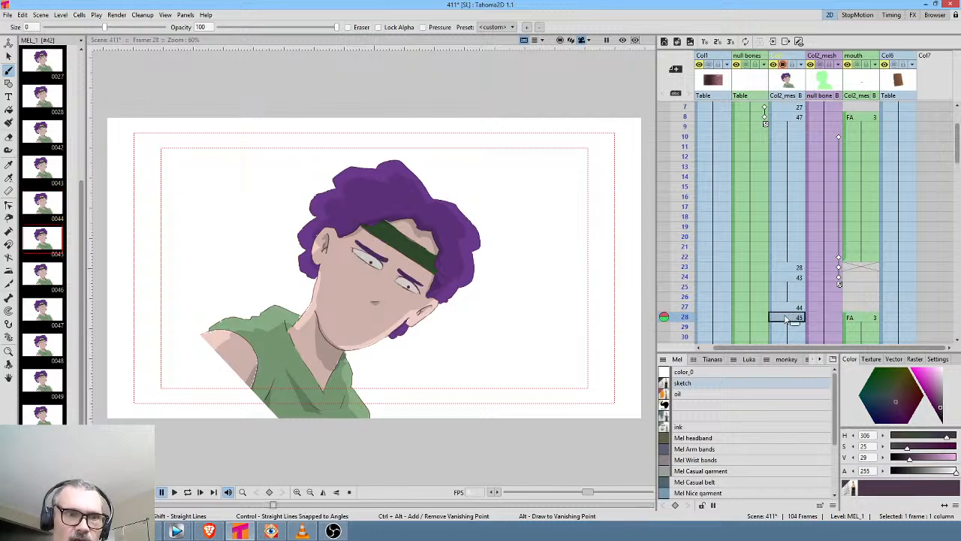
left_click(787, 307)
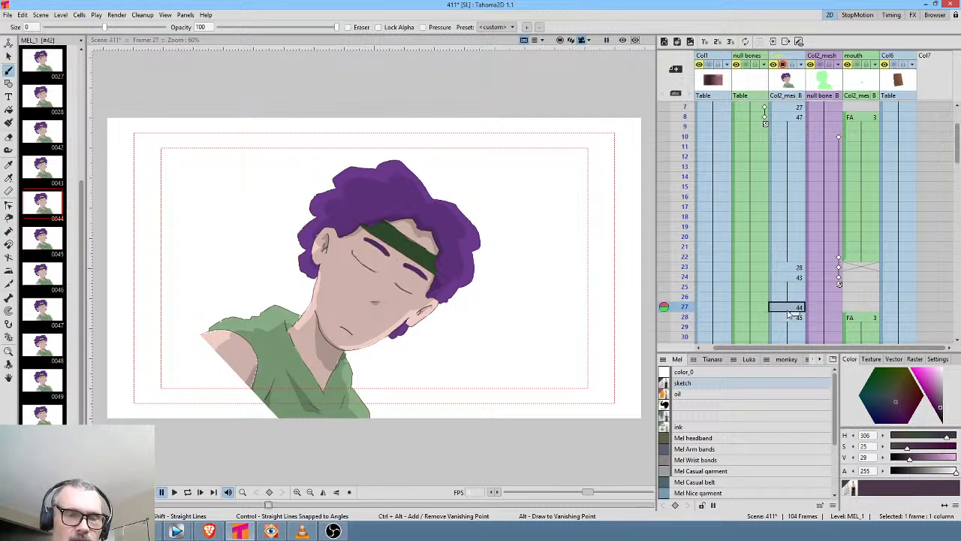
key("alt+Tab")
left_click(195, 425)
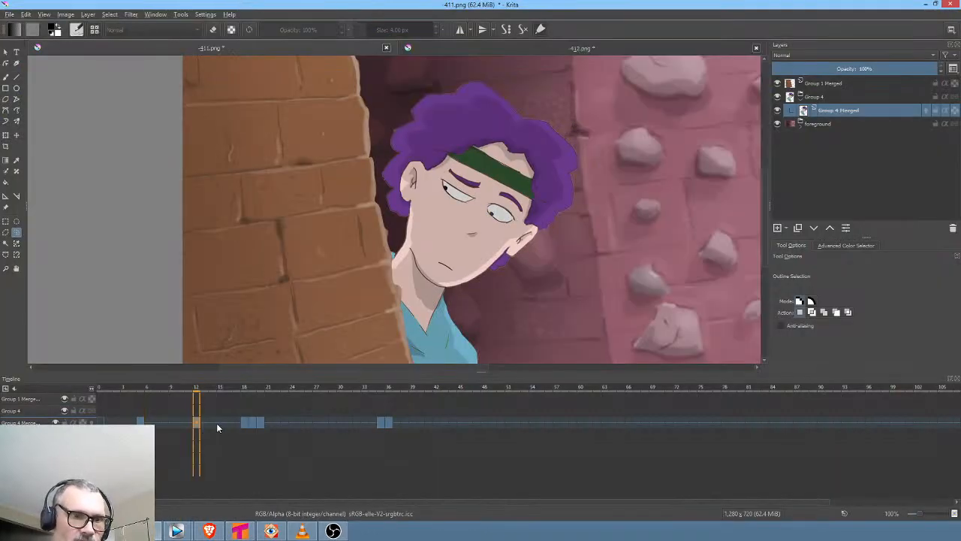
left_click(246, 422)
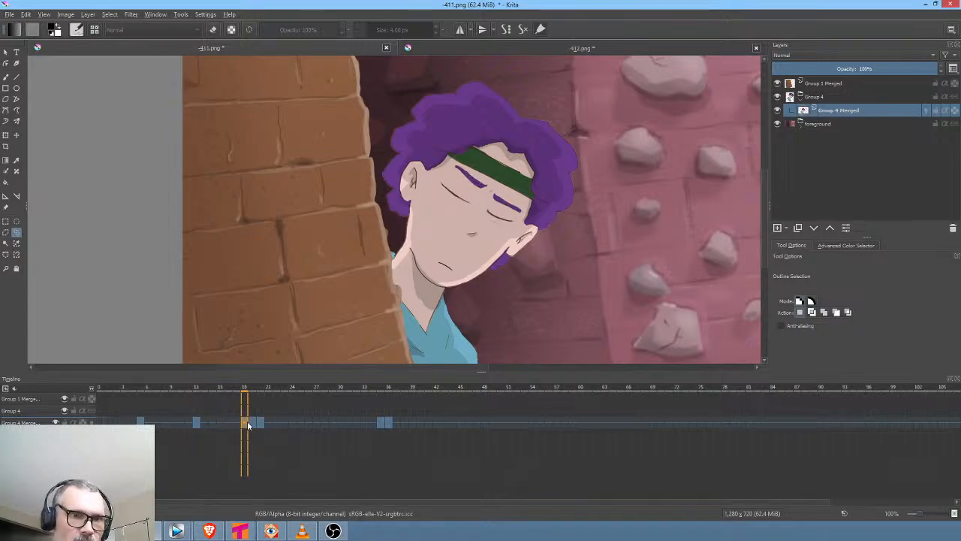
key("alt+Tab")
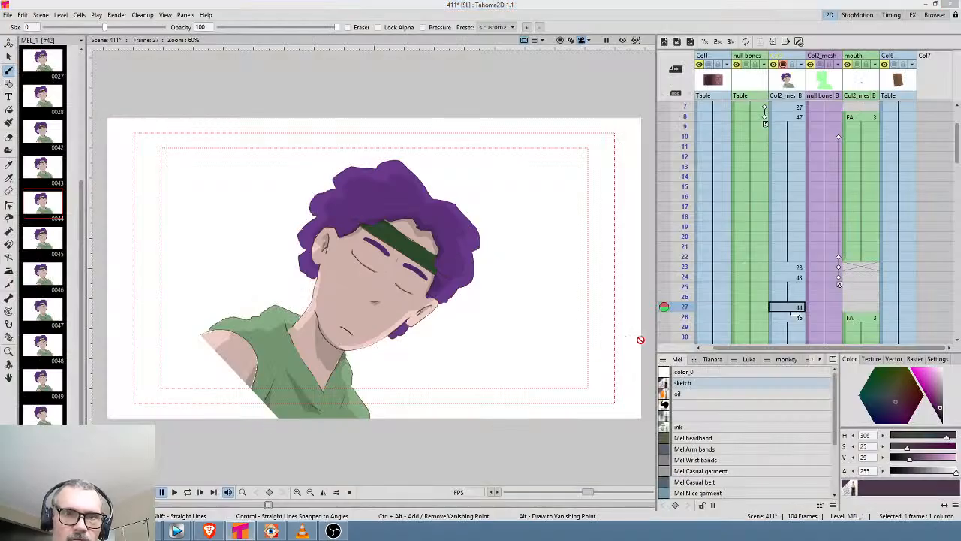
key("alt+Tab")
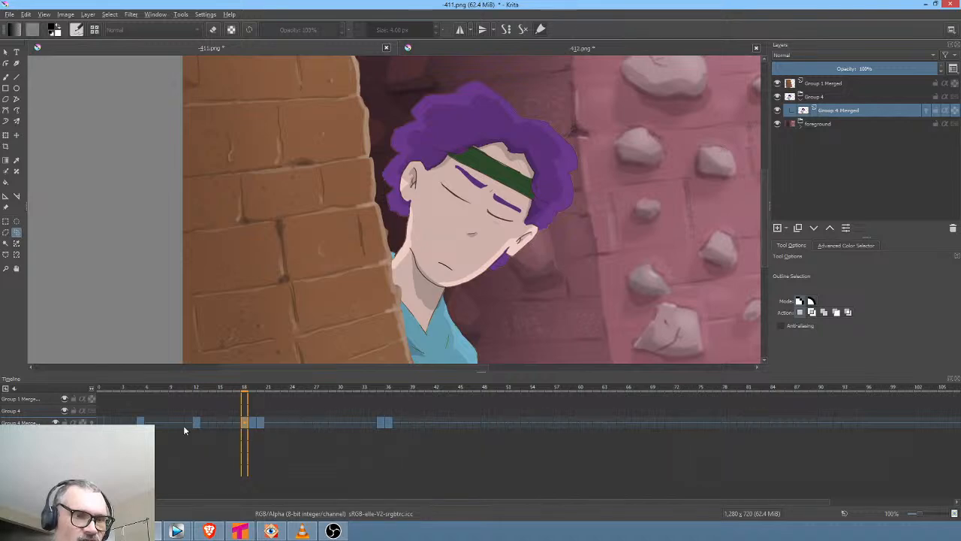
Go through the Krita keyframes from frame 5 to frame 36 and check the expression at frame 28 in Tahoma2D
left_click(141, 422)
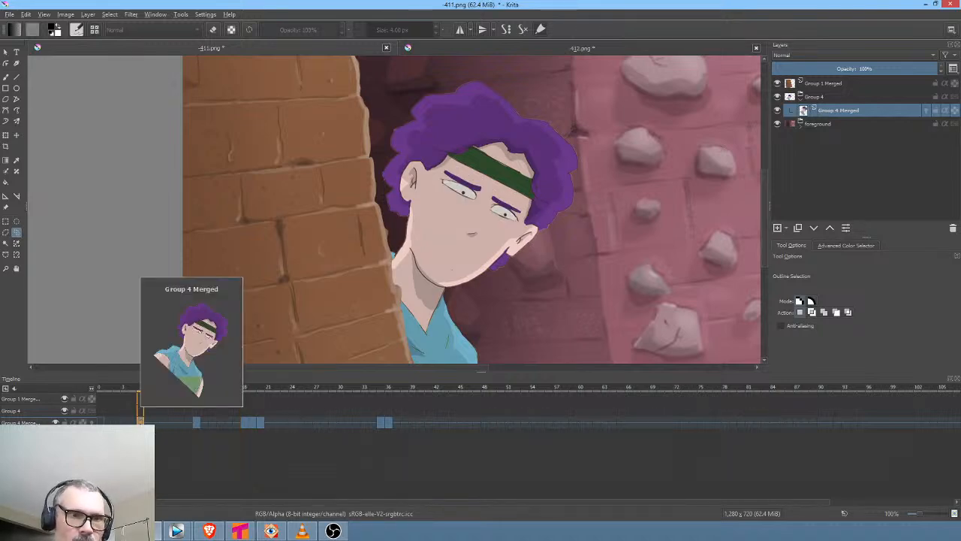
left_click(197, 422)
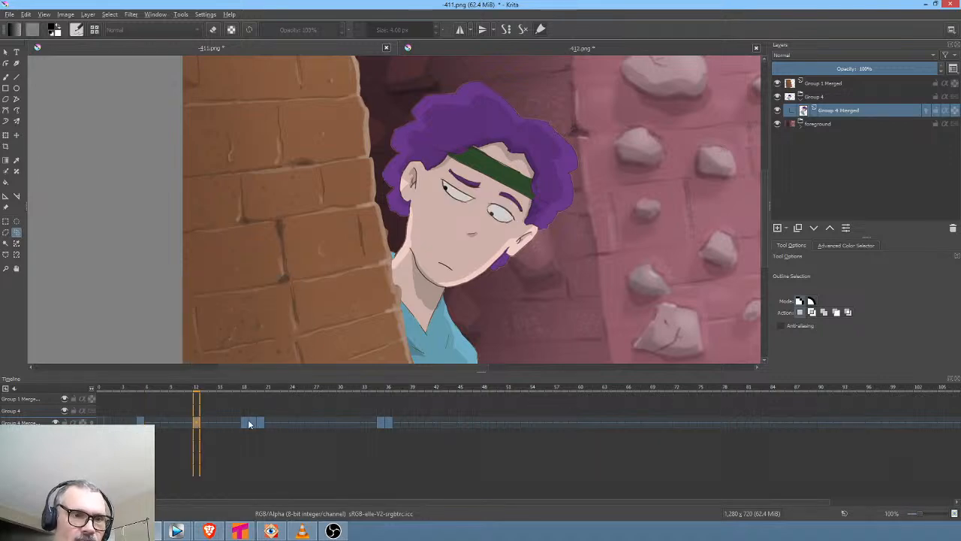
left_click(249, 423)
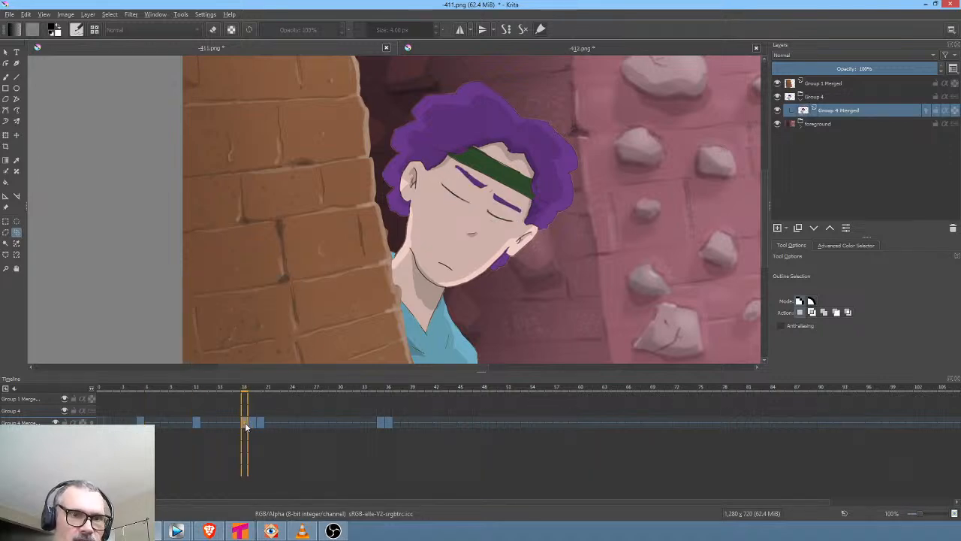
left_click(261, 423)
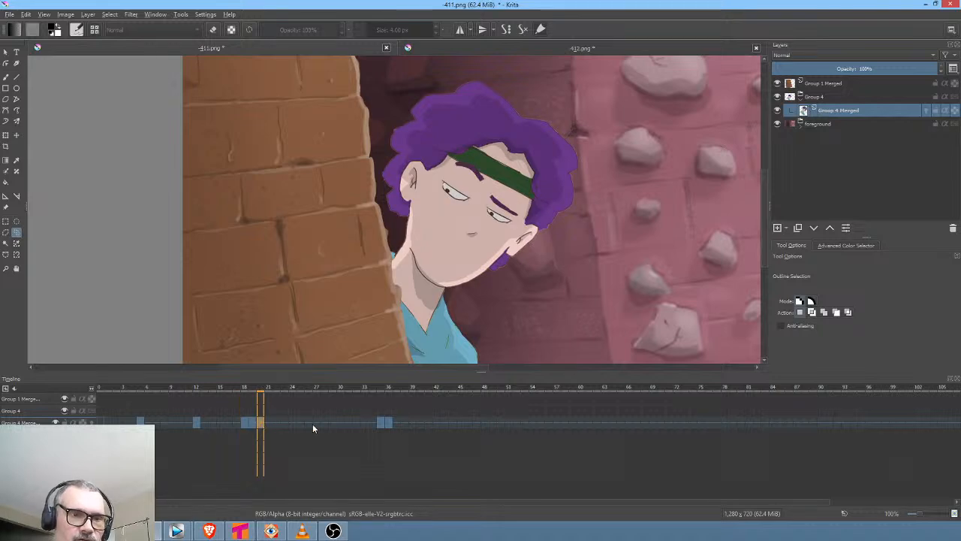
left_click(380, 424)
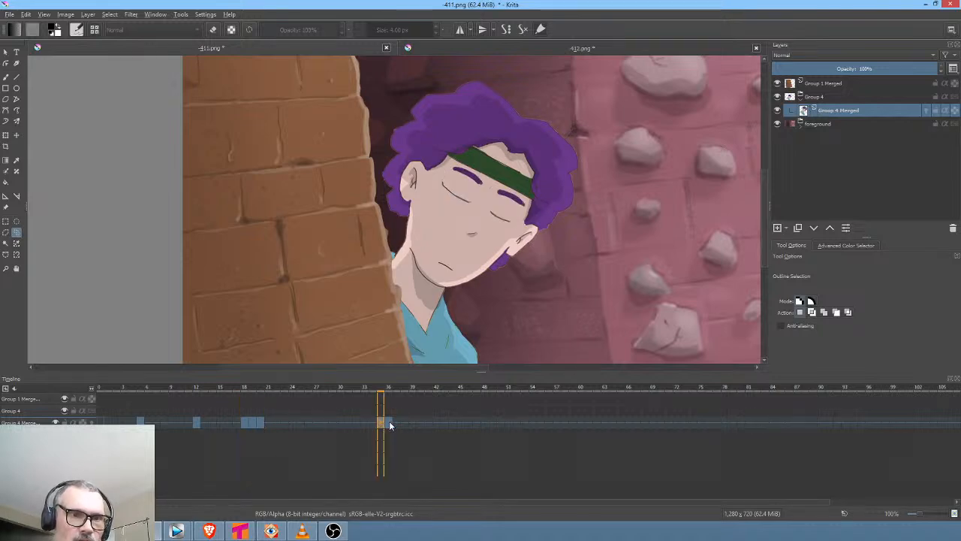
left_click(389, 423)
left_click_drag(389, 421, 383, 423)
key("alt+Tab")
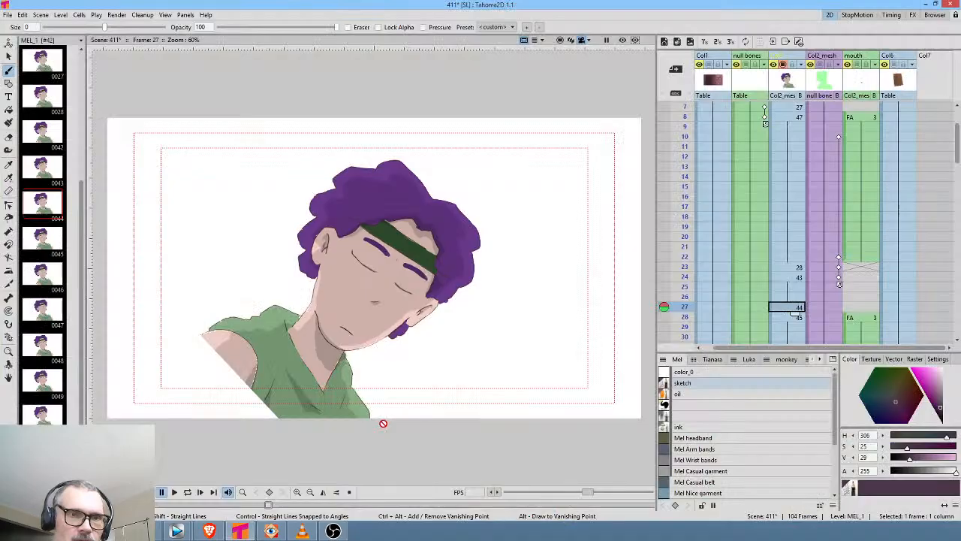
left_click(781, 317)
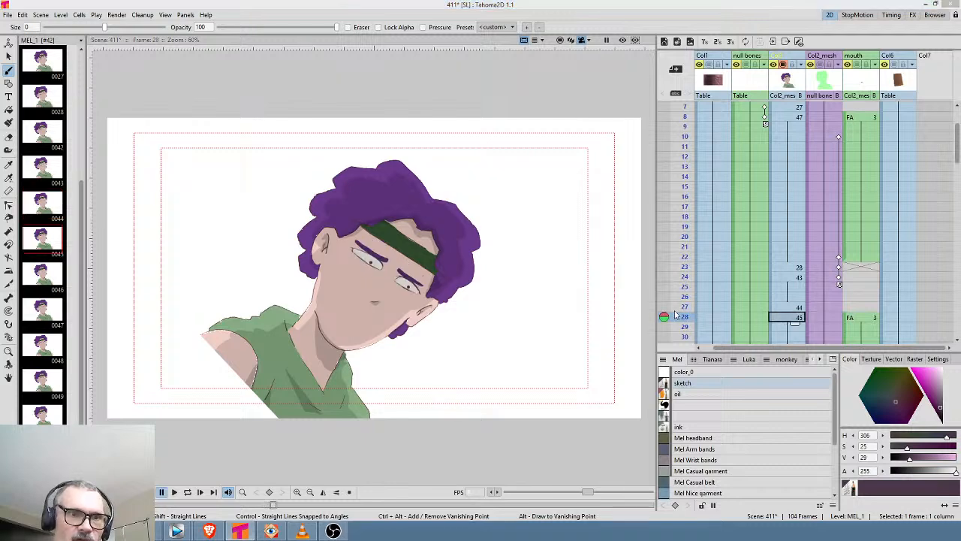
In Krita, copy the closed-eyes keyframe from frame 35 to frame 39 and the frame 5 keyframe to frame 40
key("alt+Tab")
left_click_drag(381, 423, 454, 421)
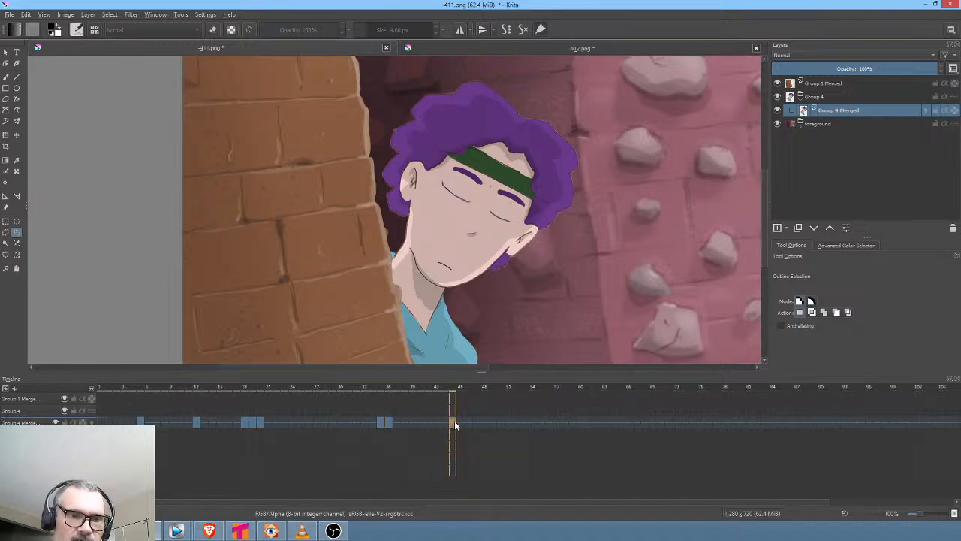
key("alt+Tab")
key("alt+Tab")
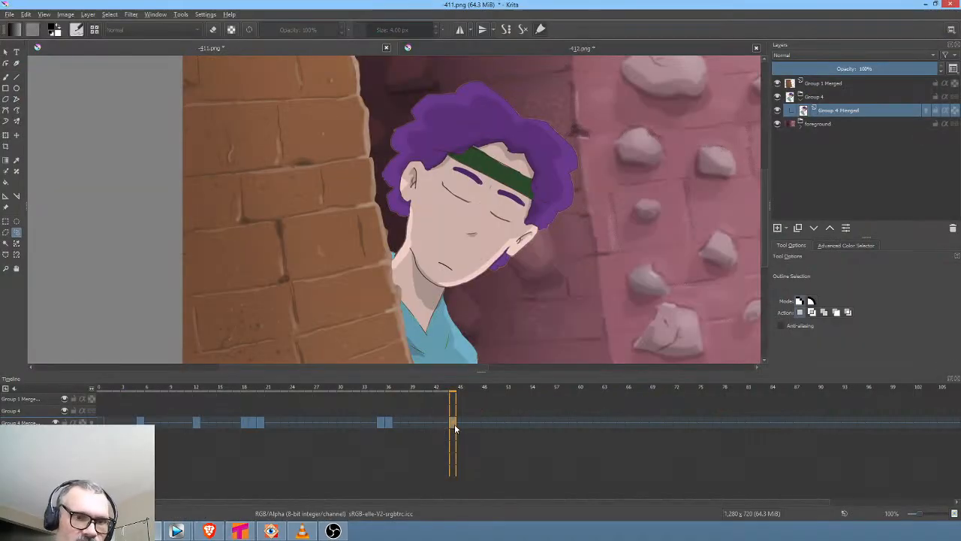
left_click_drag(455, 426, 418, 425)
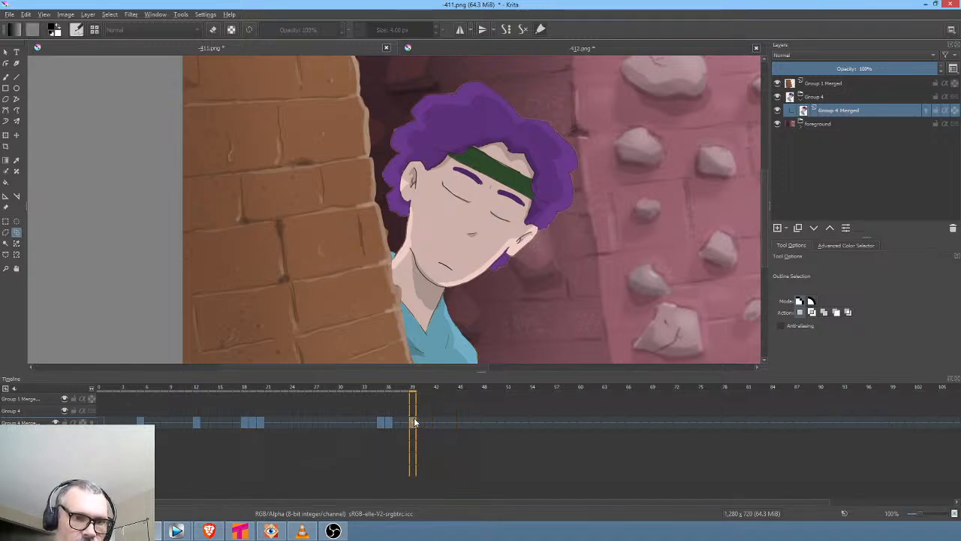
left_click_drag(140, 422, 419, 422)
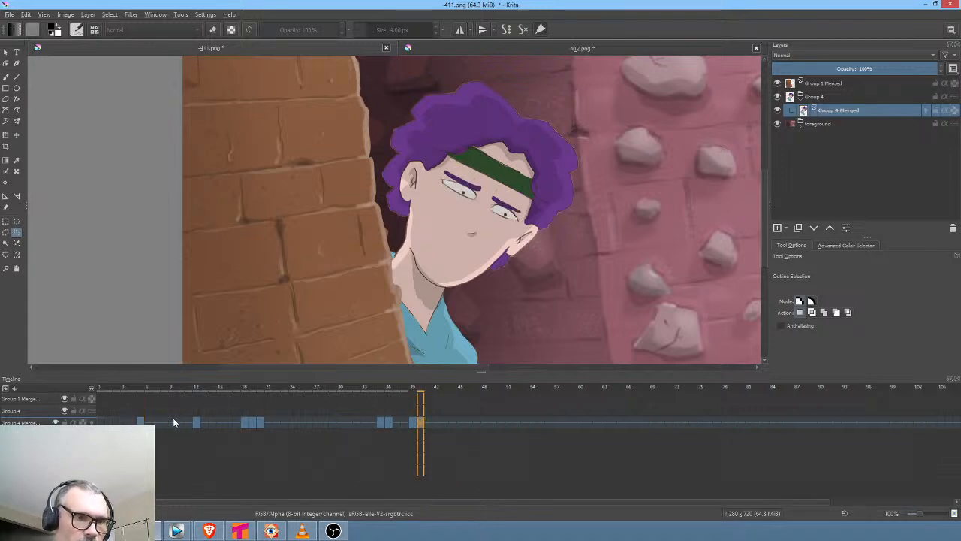
Shift the keyframes from frame 12 onward to start at frame 0, dropping the earlier frame 5 keyframe
left_click(140, 422)
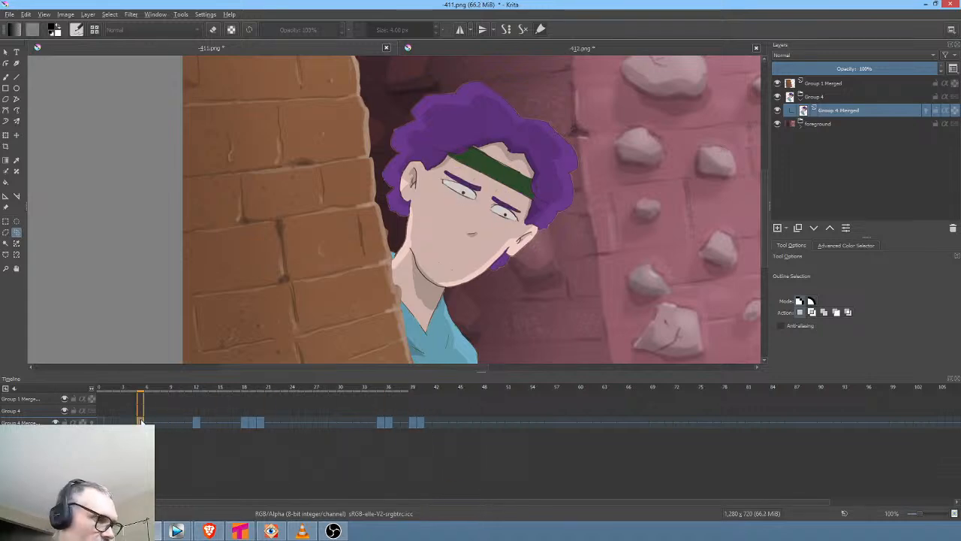
left_click(195, 421)
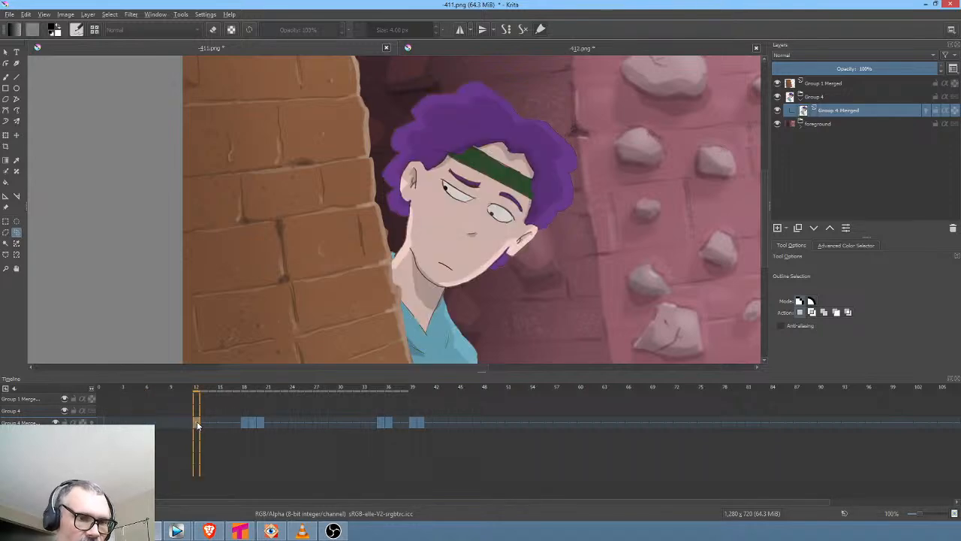
left_click_drag(197, 421, 101, 422)
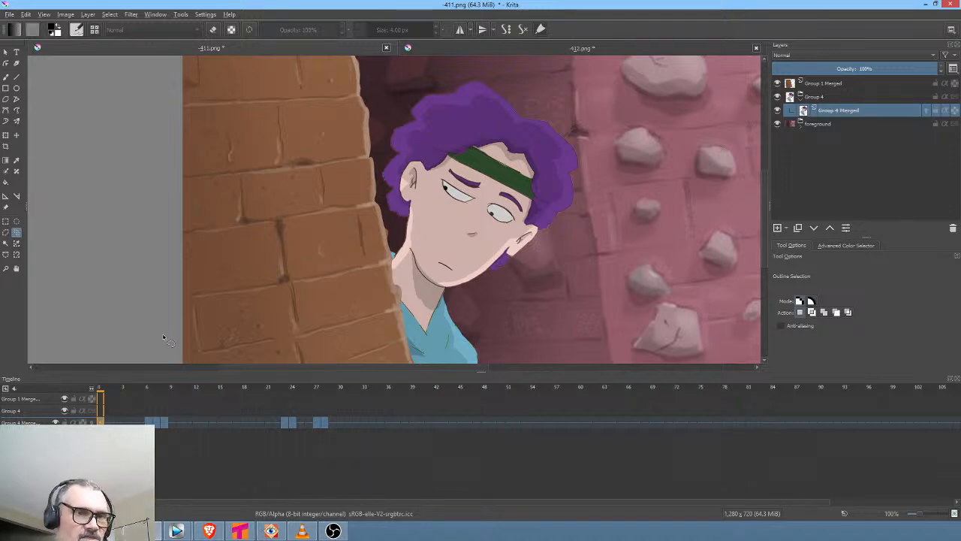
Save the 411 image as a PNG with the alpha channel stored, together with a Krita file copy
left_click(9, 15)
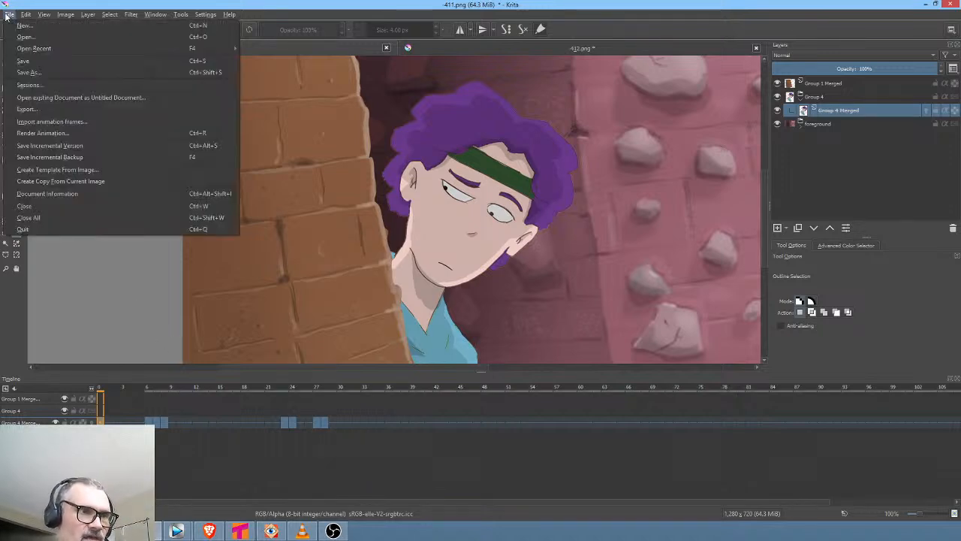
left_click(24, 59)
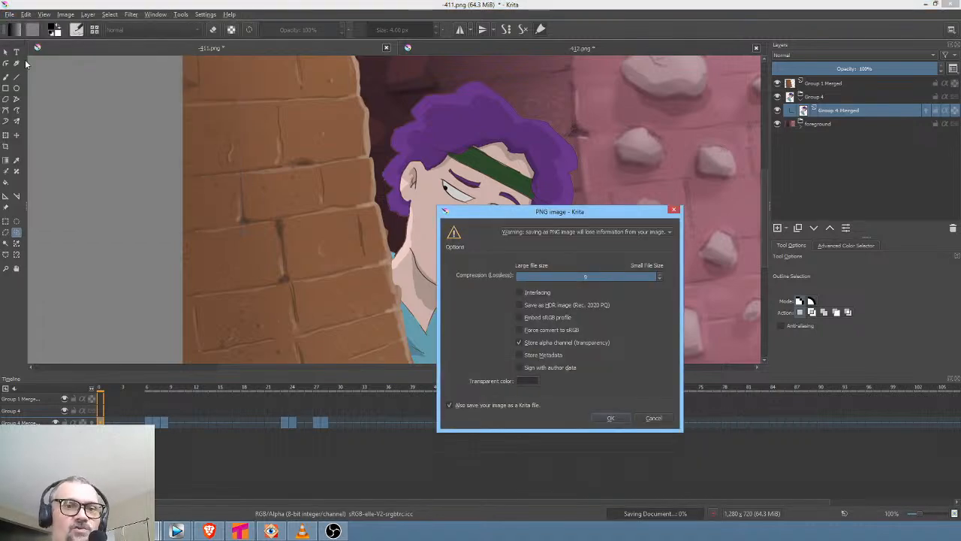
left_click(611, 419)
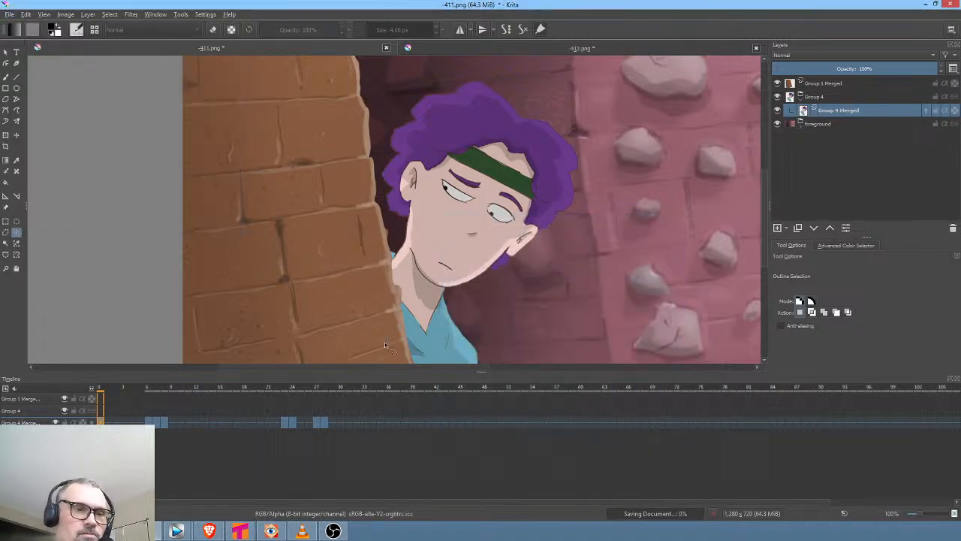
Check where the Tahoma2D scene ends, play back the Krita animation, and return it to frame 0
key("space")
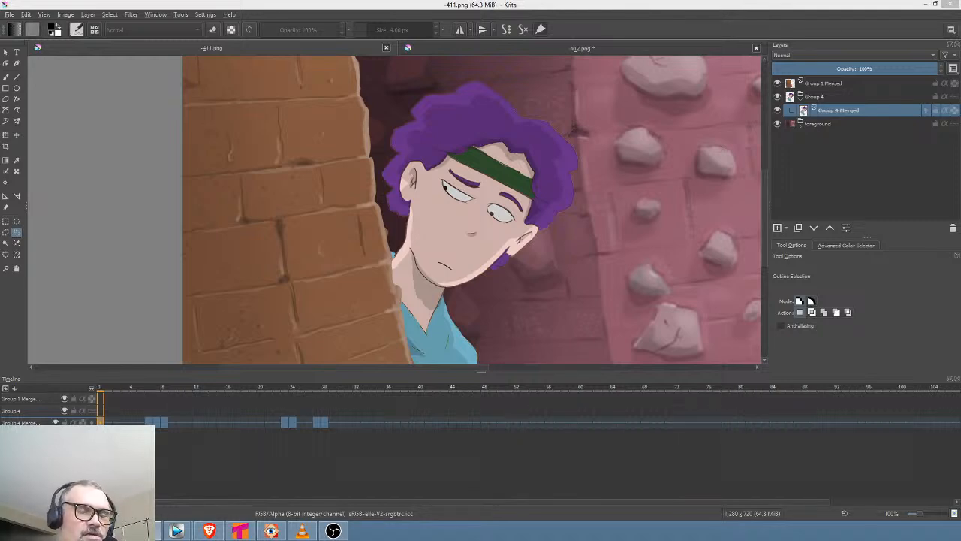
key("alt+Tab")
scroll(751, 217, "down", 5)
scroll(751, 218, "up", 2)
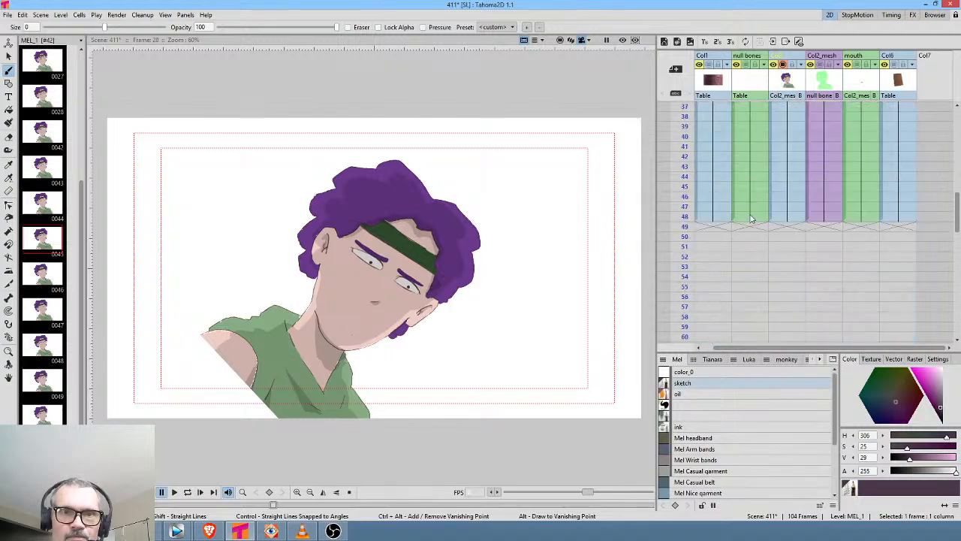
key("alt+Tab")
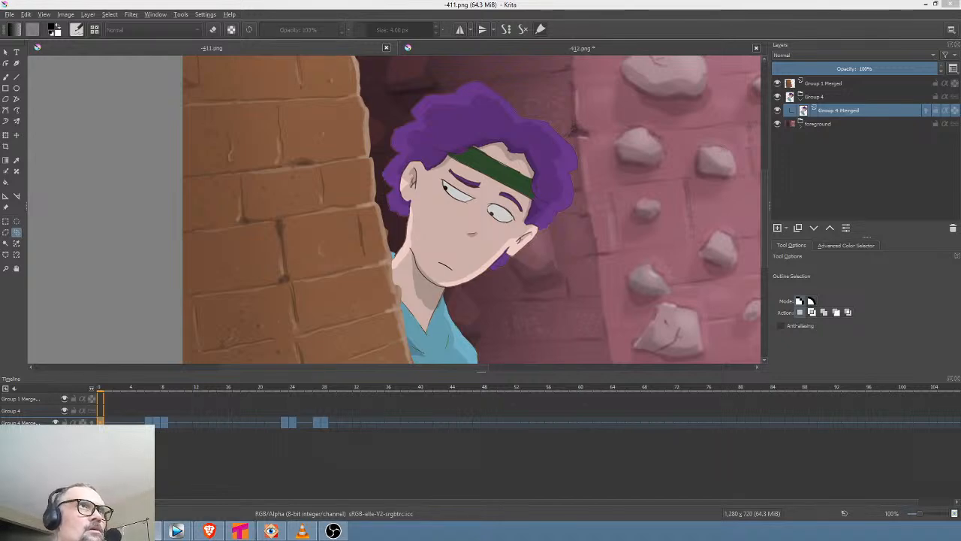
key("space")
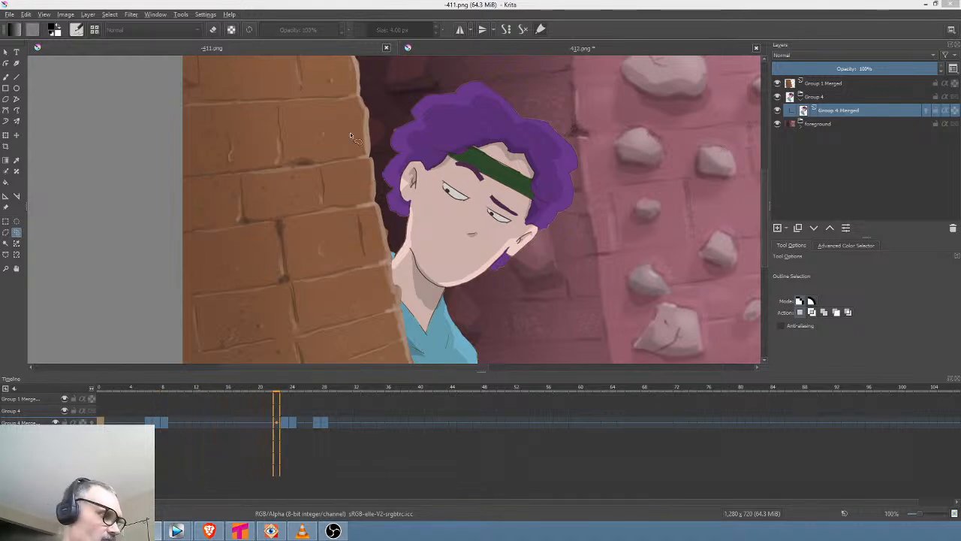
left_click(102, 422)
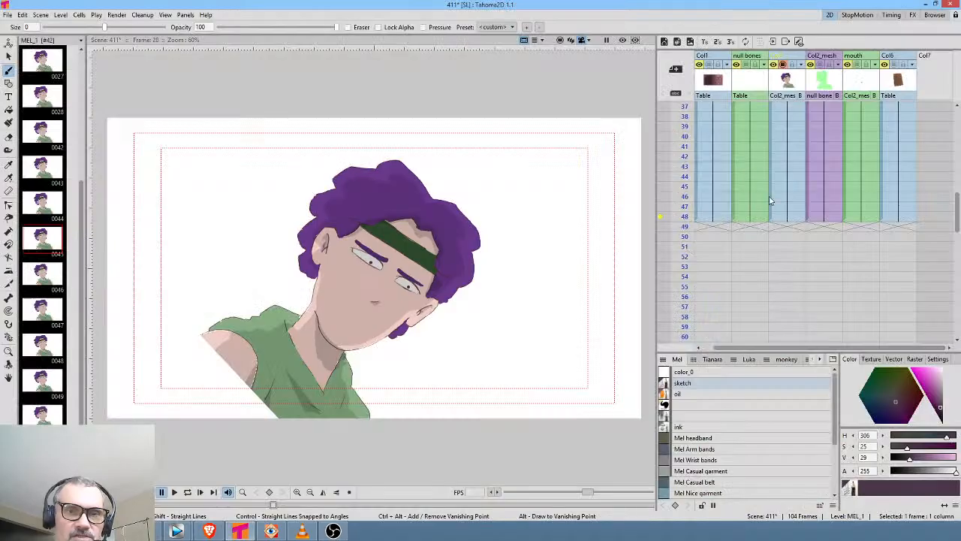
In Tahoma2D, examine the character's entrance on the null bones column over frames 1 to 7, and return to Krita
left_click(775, 187)
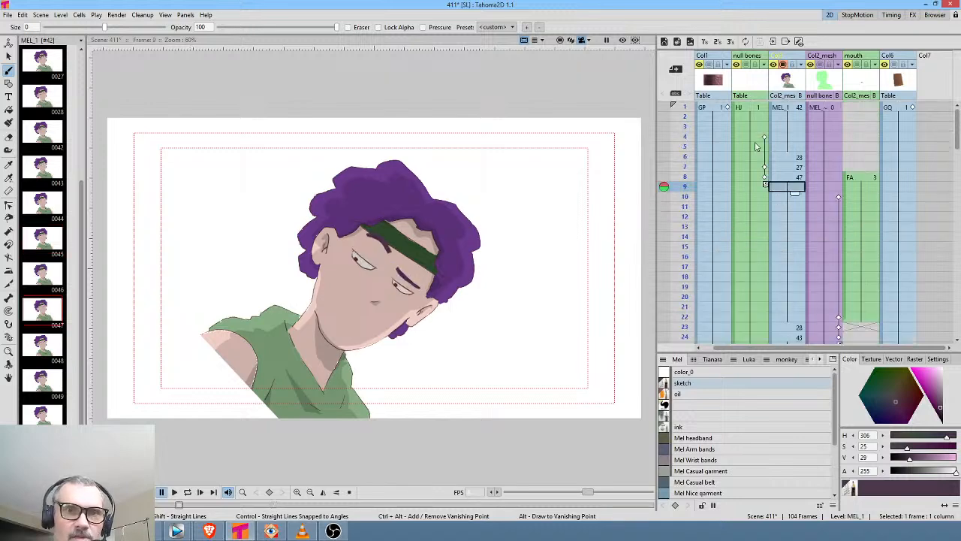
left_click(756, 110)
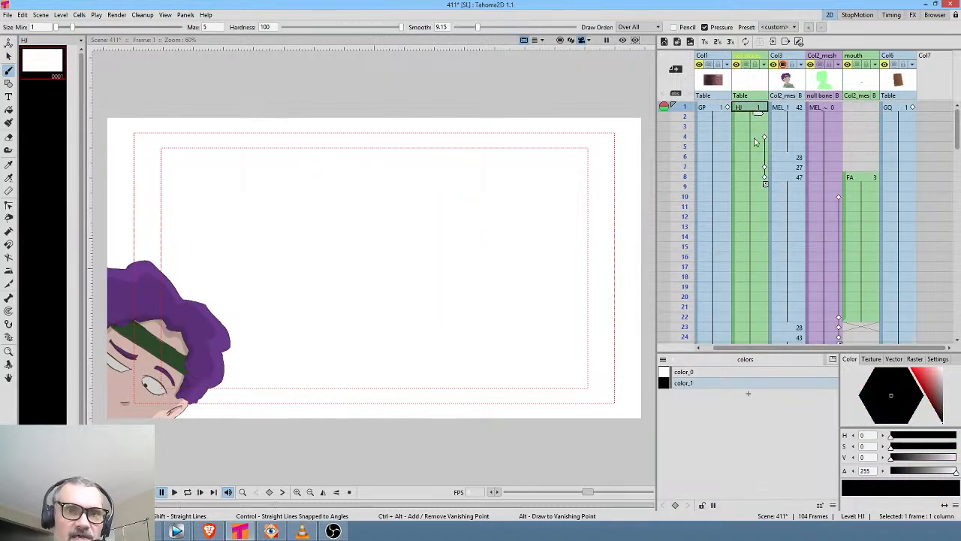
left_click(757, 137)
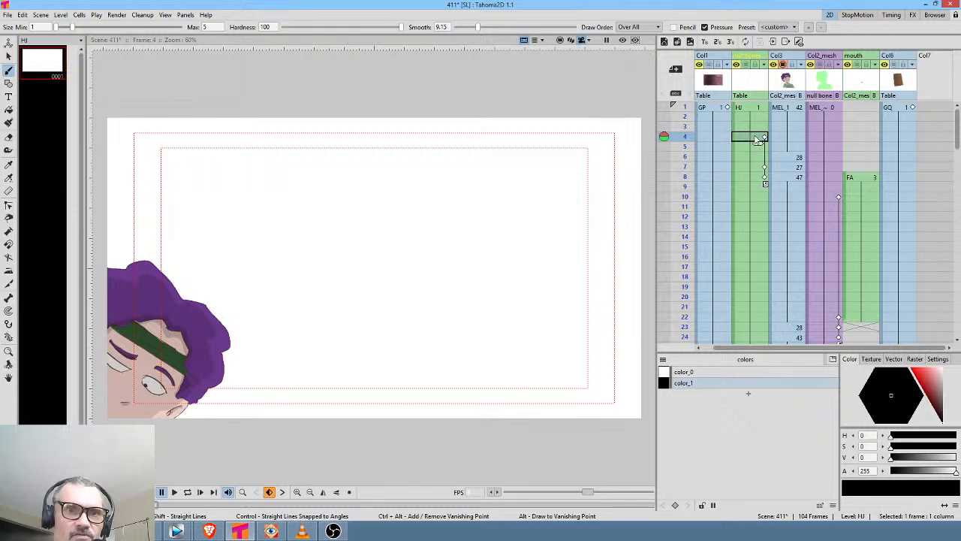
mouse_move(685, 140)
left_mouse_down()
mouse_move(687, 168)
mouse_move(686, 147)
left_mouse_up()
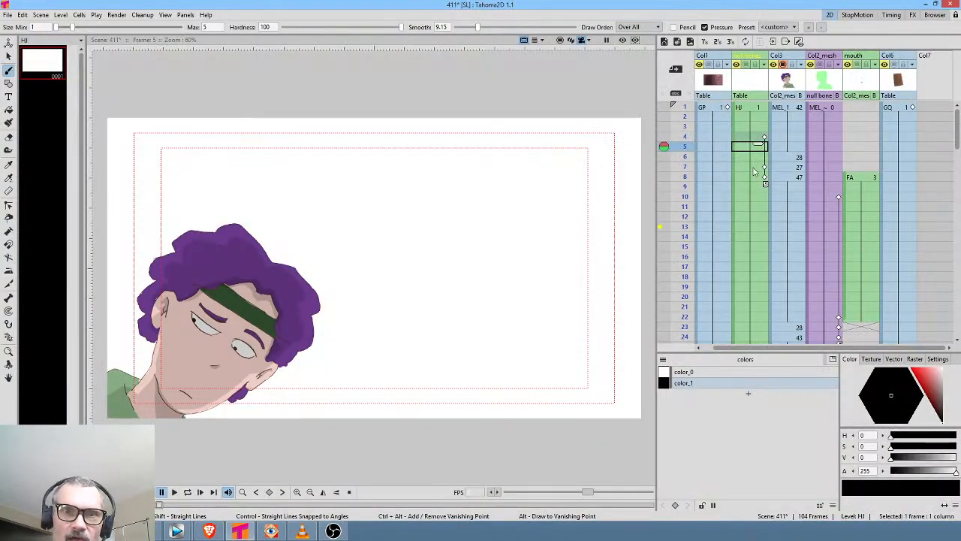
mouse_move(682, 155)
left_mouse_down()
mouse_move(683, 137)
mouse_move(682, 167)
left_mouse_up()
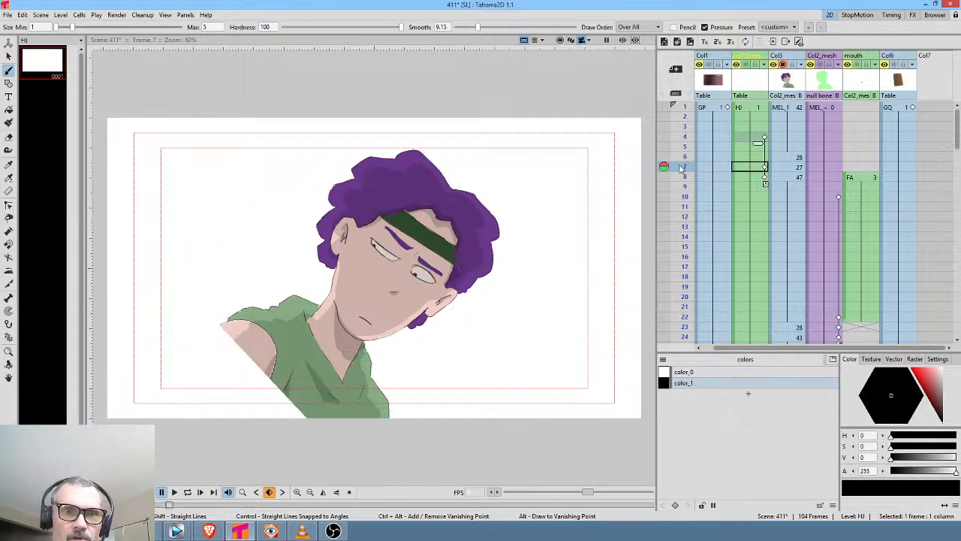
key("alt+Tab")
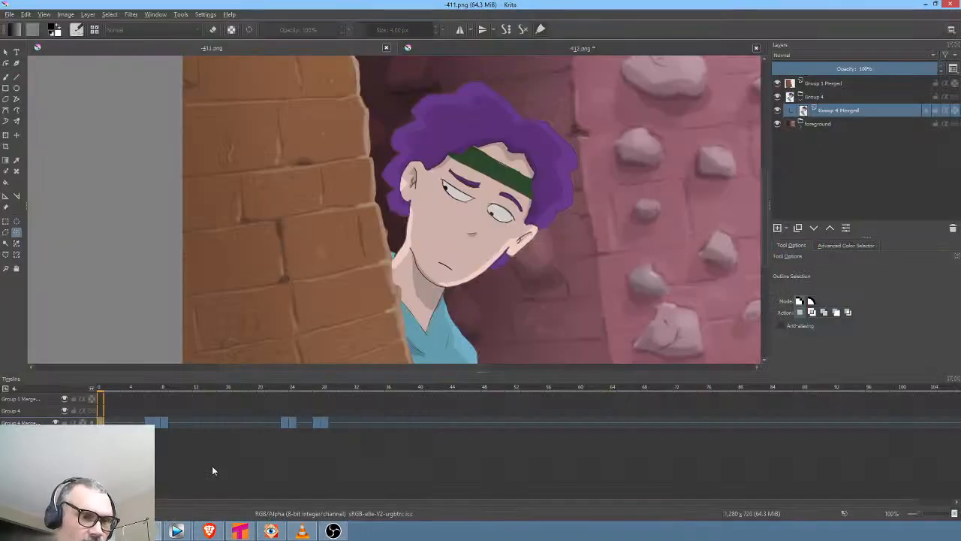
Shift the blink and later keyframes one frame later to start at frame 7, comparing the timing with Tahoma2D frames 8 to 11
mouse_move(149, 423)
left_mouse_down()
mouse_move(140, 423)
mouse_move(160, 426)
left_mouse_up()
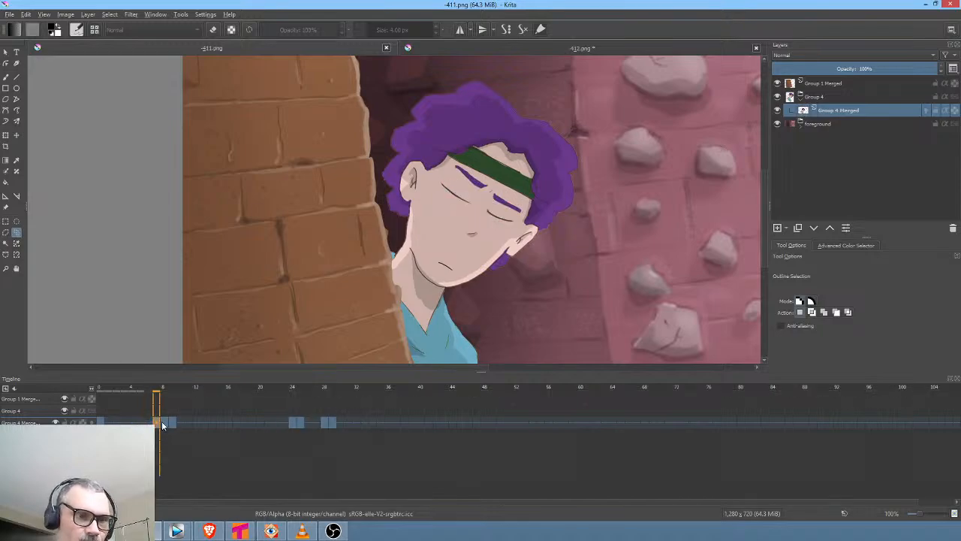
key("alt+Tab")
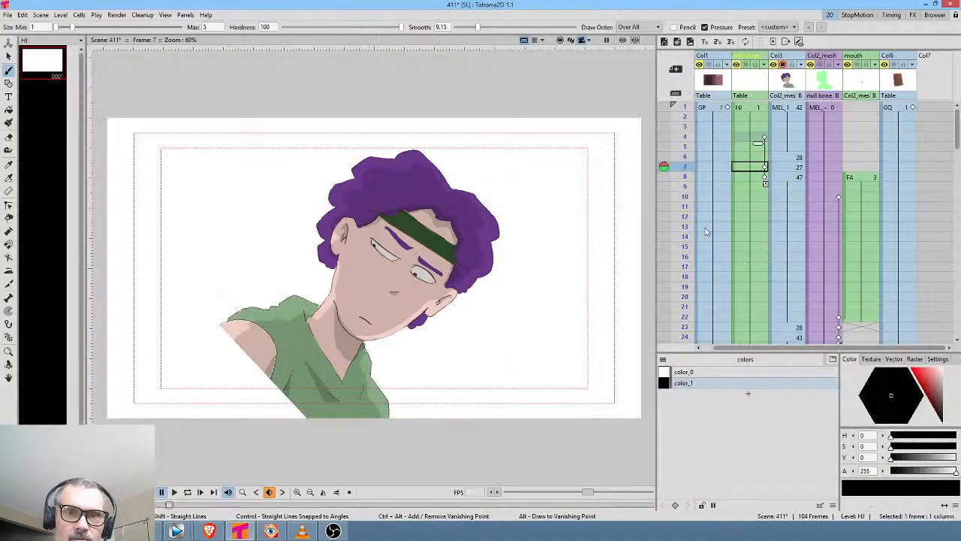
left_click(686, 177)
left_click(685, 187)
left_click(684, 197)
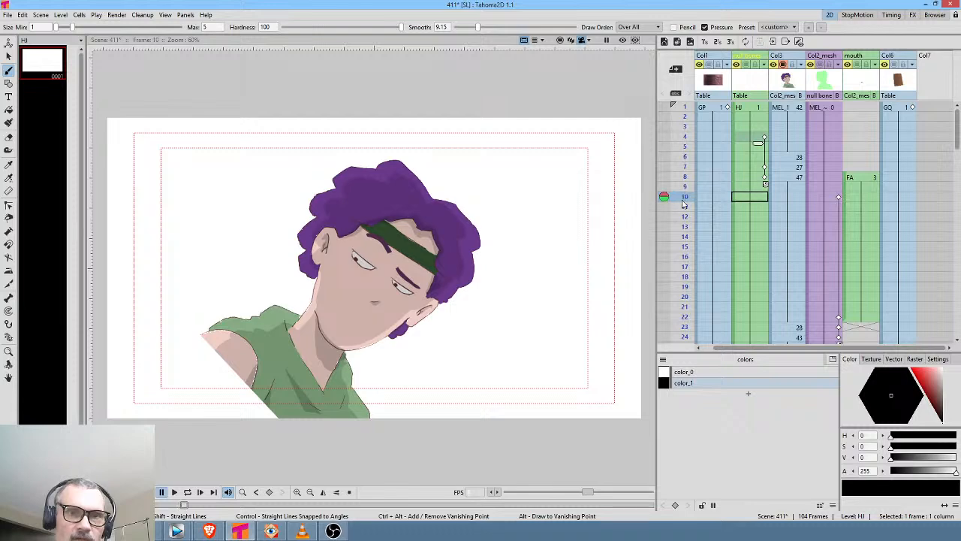
left_click(684, 206)
left_click(684, 197)
left_click(685, 187)
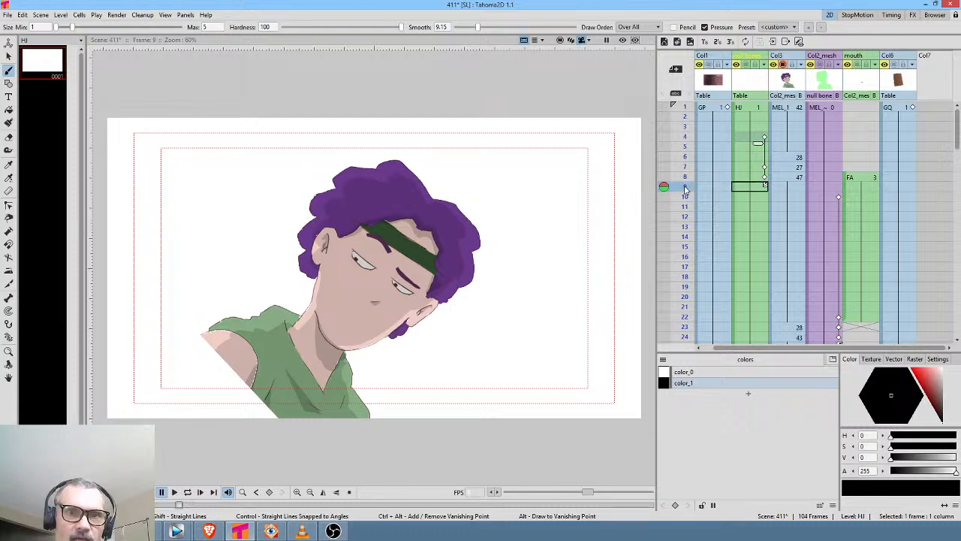
key("alt+Tab")
left_click(172, 421)
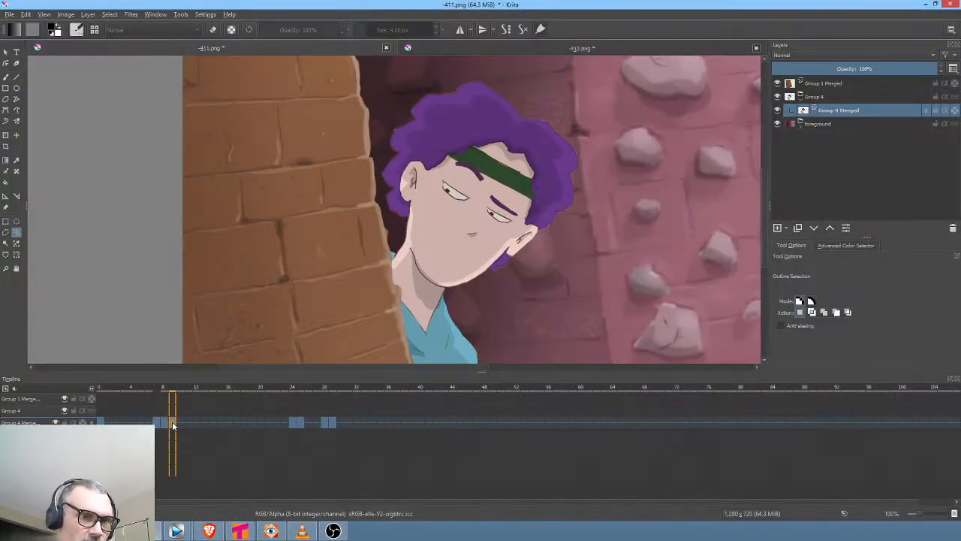
Duplicate the frame 0 pose as keyframes on frames 4, 5 and 6 of the merged character layer
left_click(101, 421)
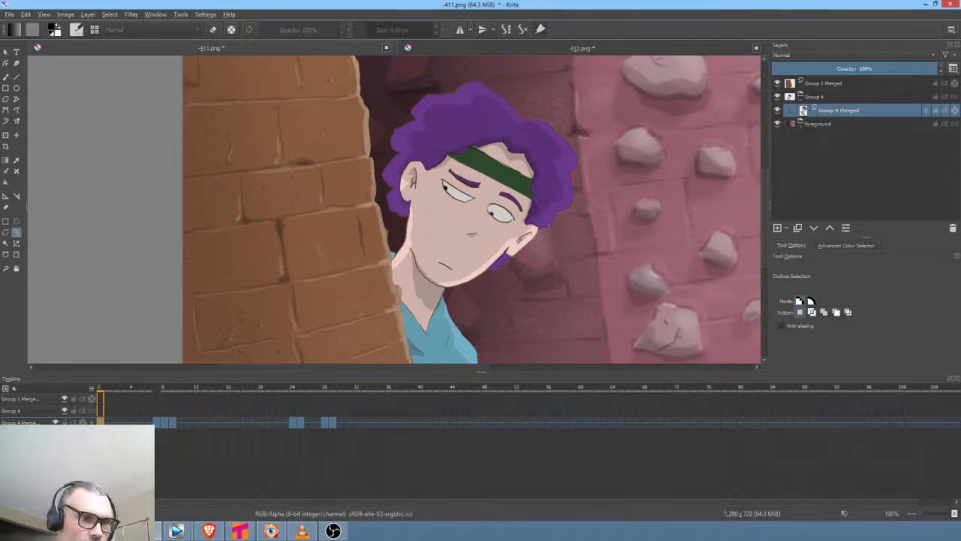
left_click(132, 421)
left_click(140, 421)
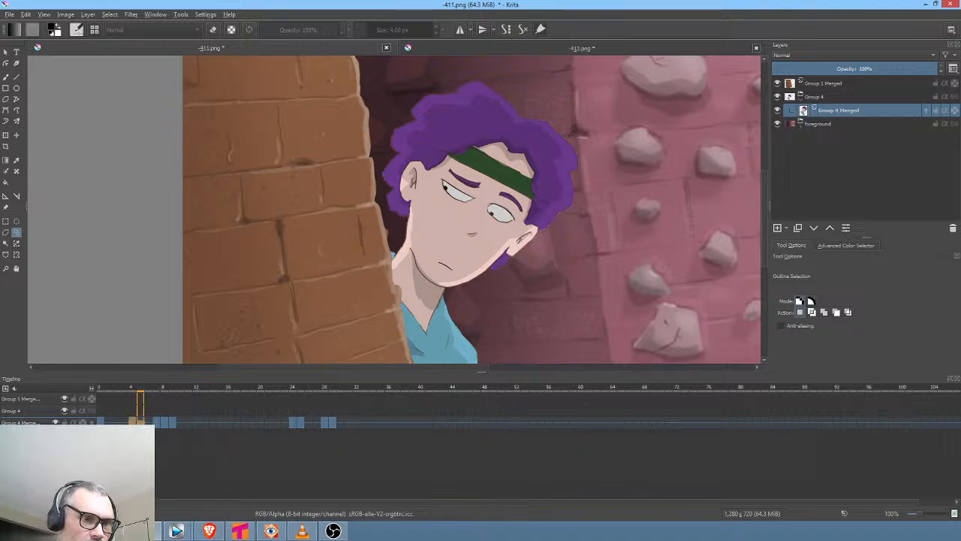
left_click(140, 421)
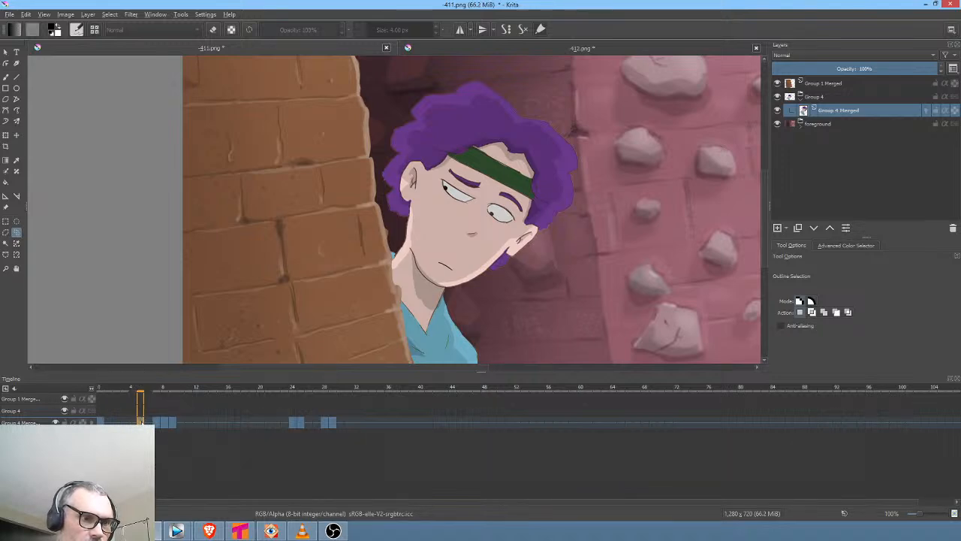
left_click(133, 421)
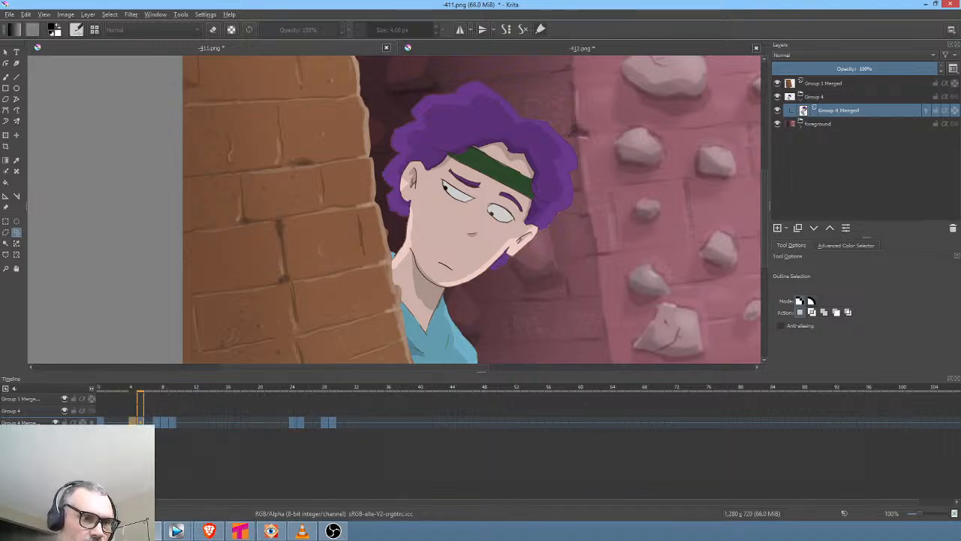
left_click(148, 421)
left_click(151, 422)
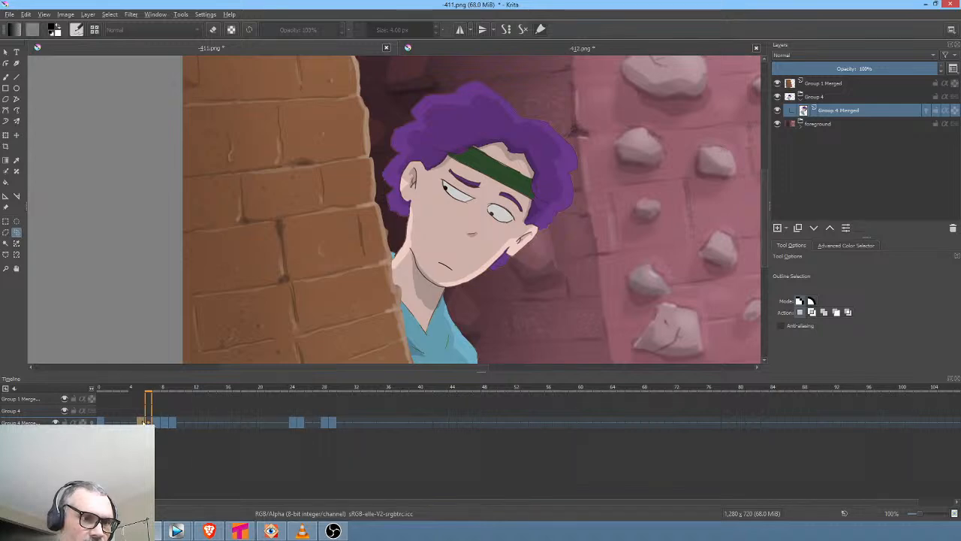
left_click(142, 422)
left_click(133, 422)
left_click(148, 422)
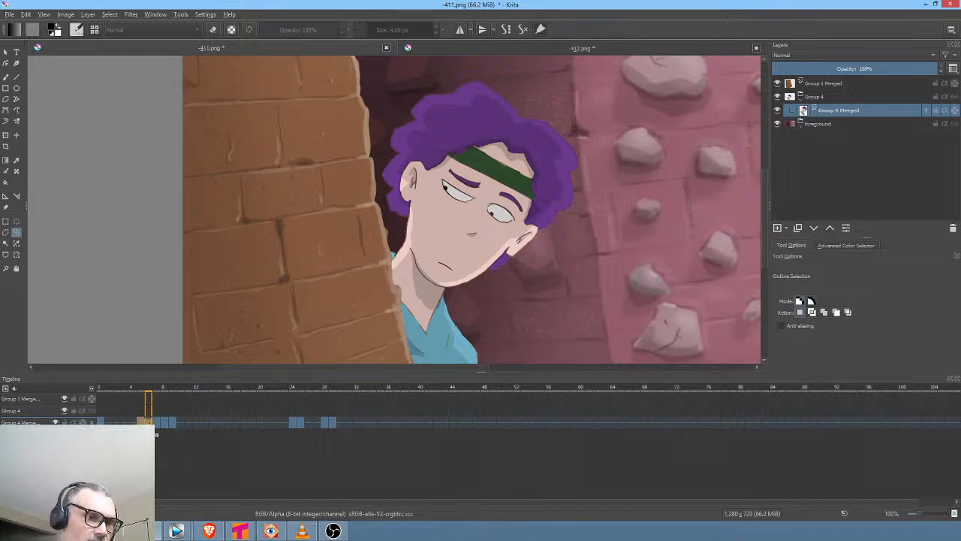
left_click_drag(148, 422, 133, 420)
Try to move the frame 0 character down and to the left behind the brick wall with a free transform
left_click(101, 423)
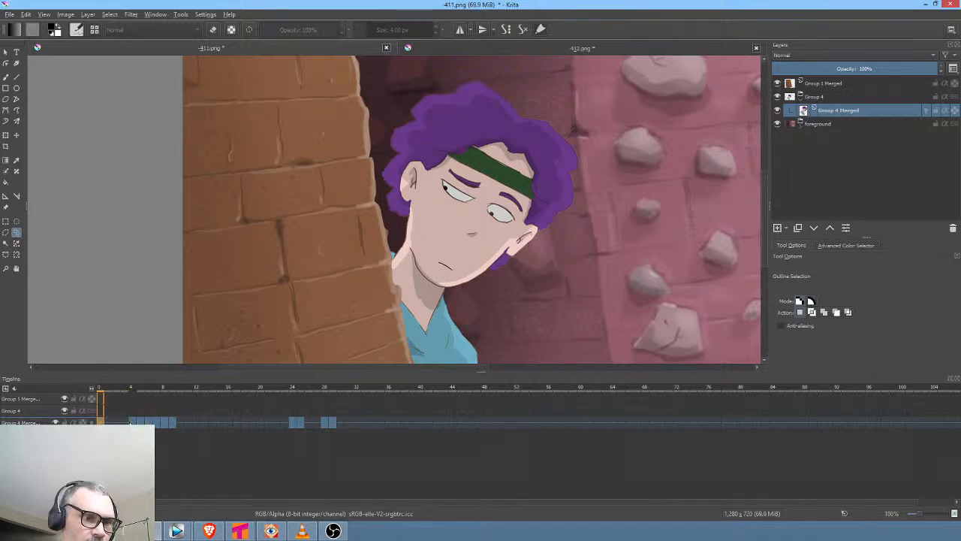
key("ctrl+t")
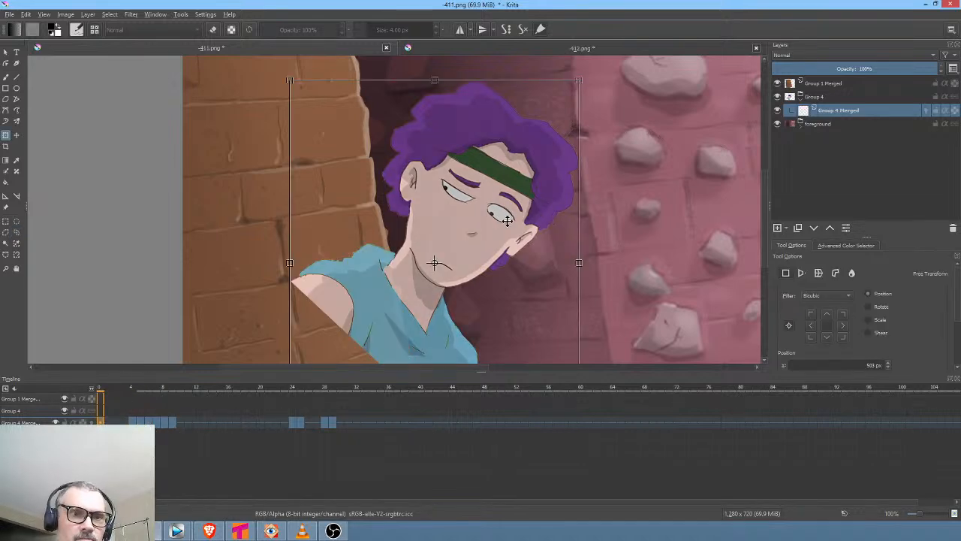
left_click_drag(529, 220, 344, 337)
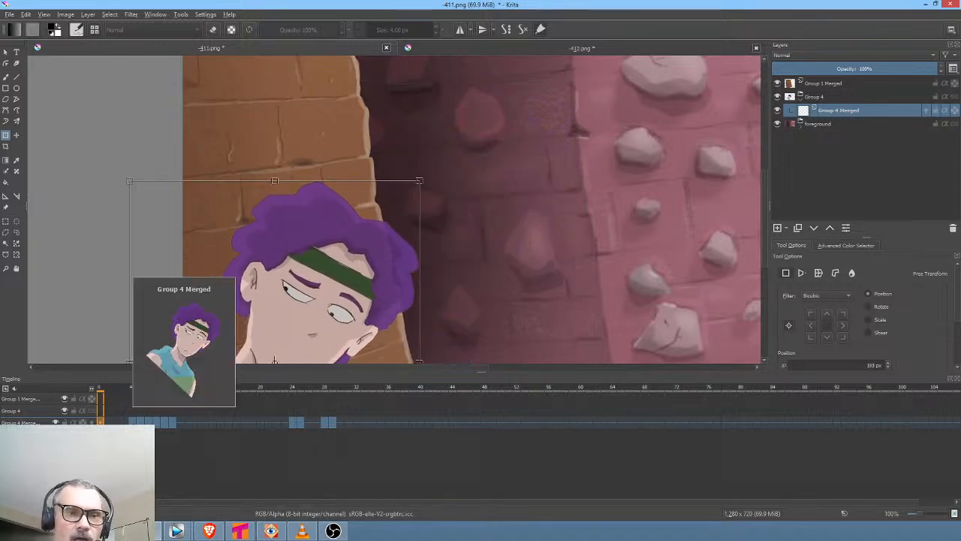
key("ctrl+z")
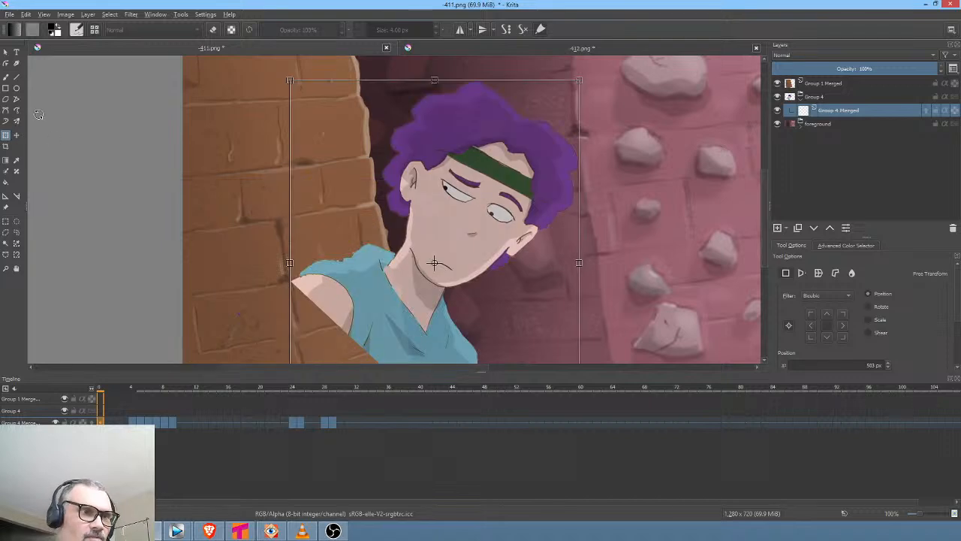
Save the 411 PNG with the alpha channel stored and the image also kept as a Krita file
left_click(10, 17)
left_click(11, 63)
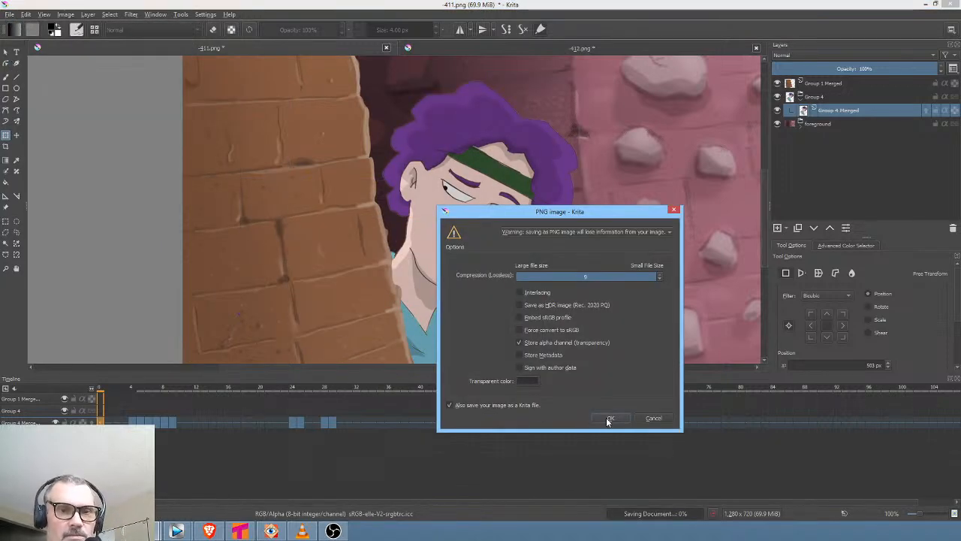
left_click(610, 418)
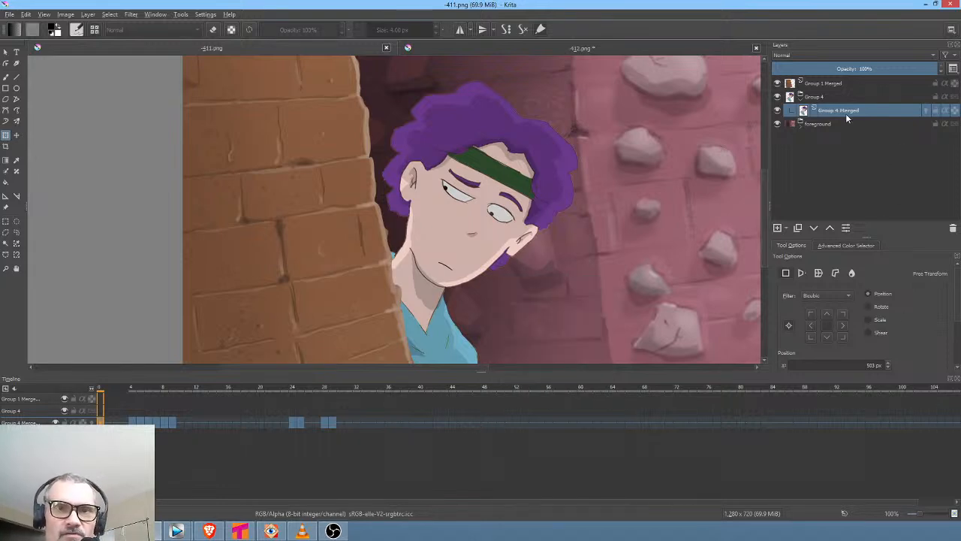
Add a paint layer above the merged character inside Group 4 and make it inherit alpha
left_click(778, 229)
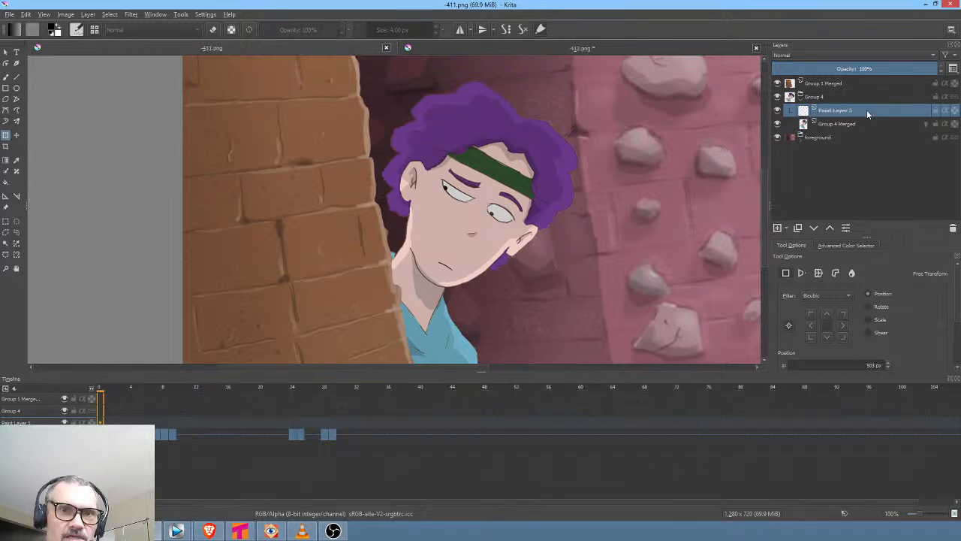
left_click(945, 112)
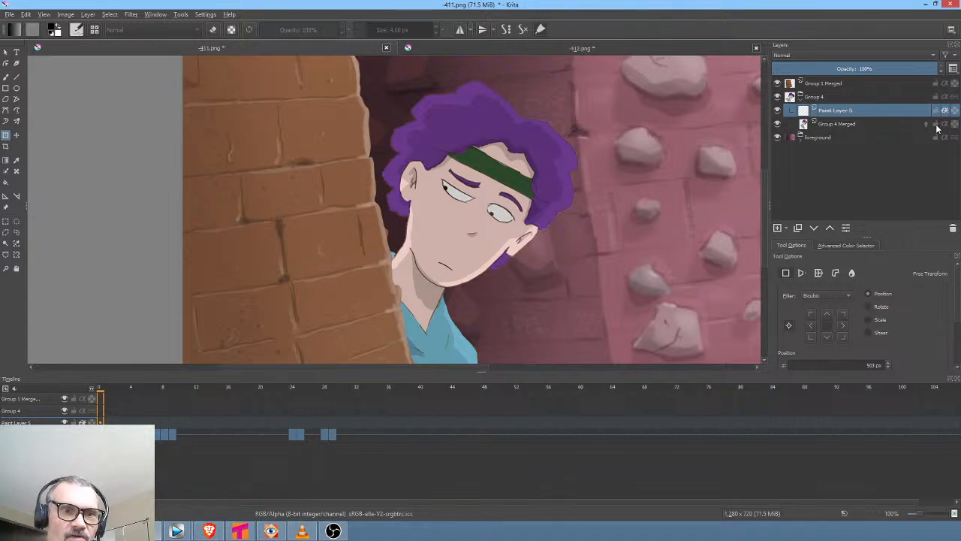
mouse_move(937, 129)
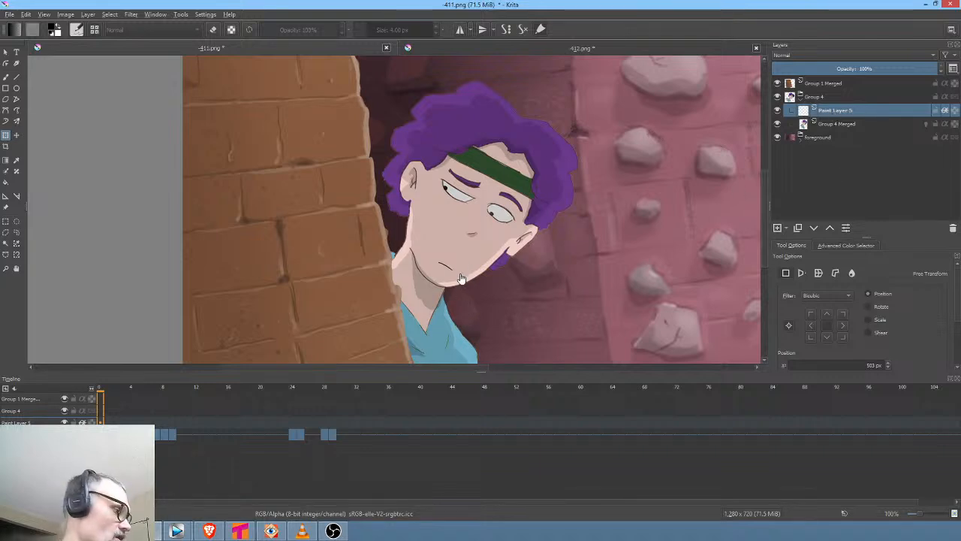
Fill freehand black shadow shapes over the character's blue shirt on the new layer and lower the layer's opacity to 17%
key("p")
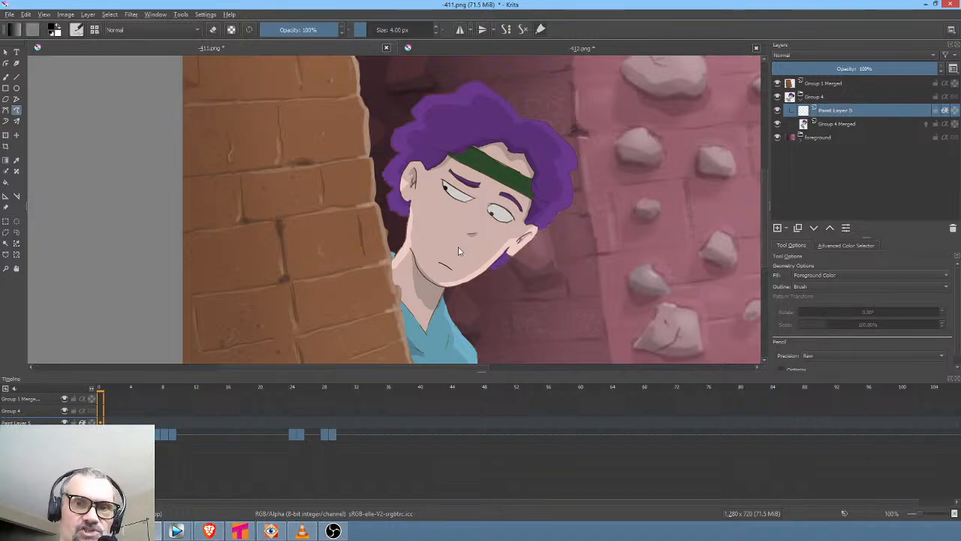
left_click(847, 246)
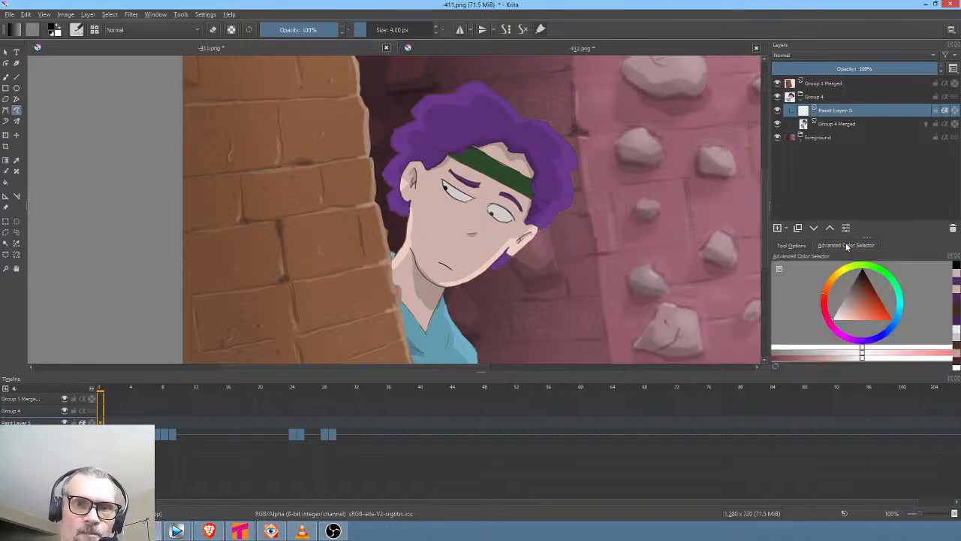
right_click(863, 269)
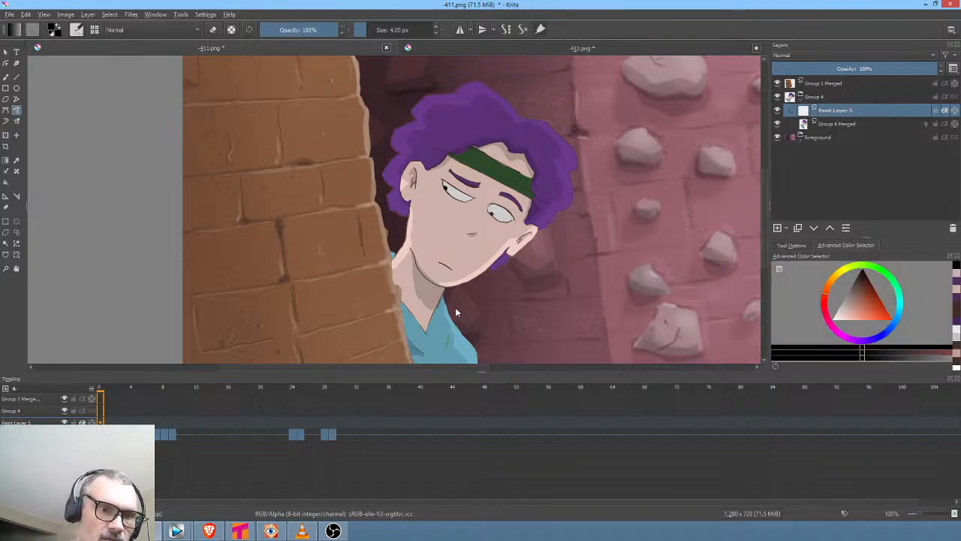
mouse_move(452, 304)
left_mouse_down()
mouse_move(454, 335)
mouse_move(442, 344)
left_mouse_up()
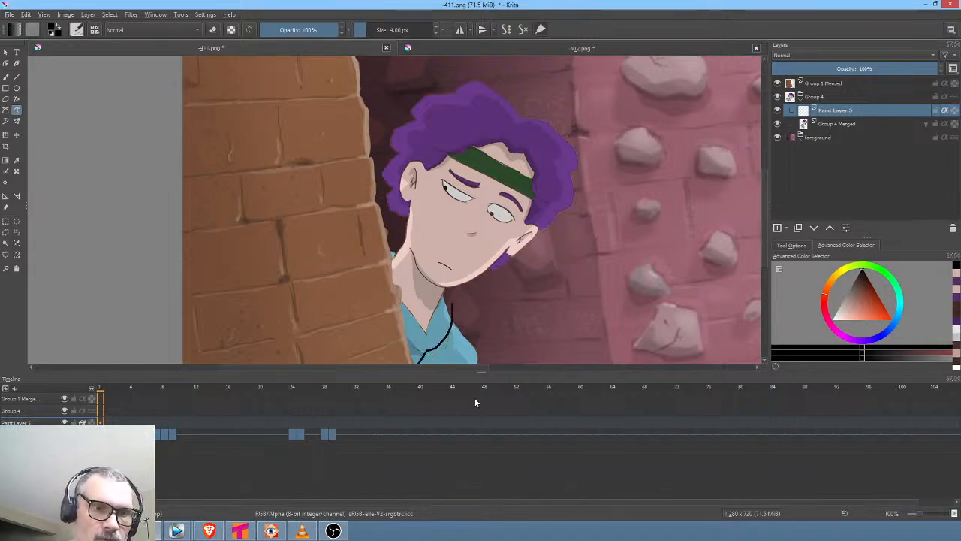
left_click_drag(475, 403, 500, 326)
left_click_drag(501, 325, 512, 320)
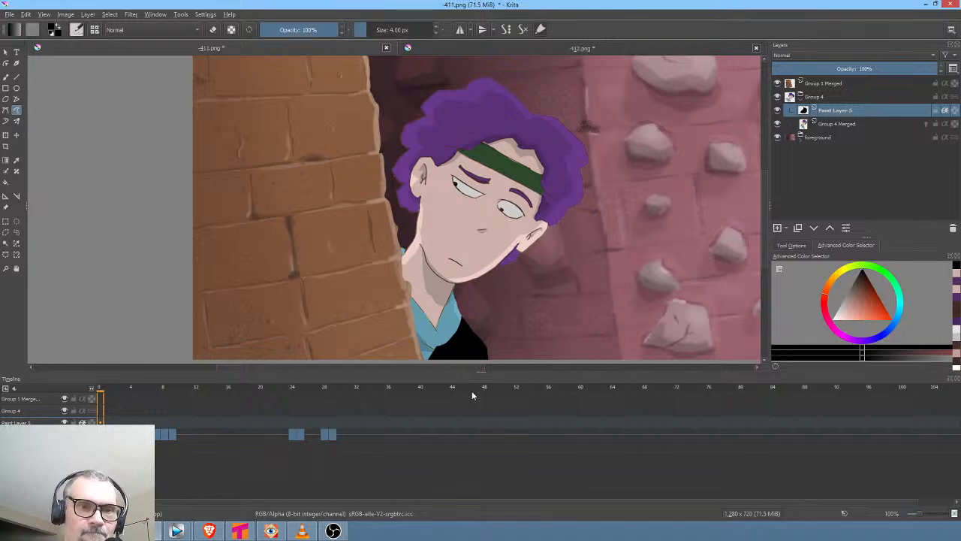
mouse_move(900, 68)
left_mouse_down()
mouse_move(785, 70)
mouse_move(803, 70)
left_mouse_up()
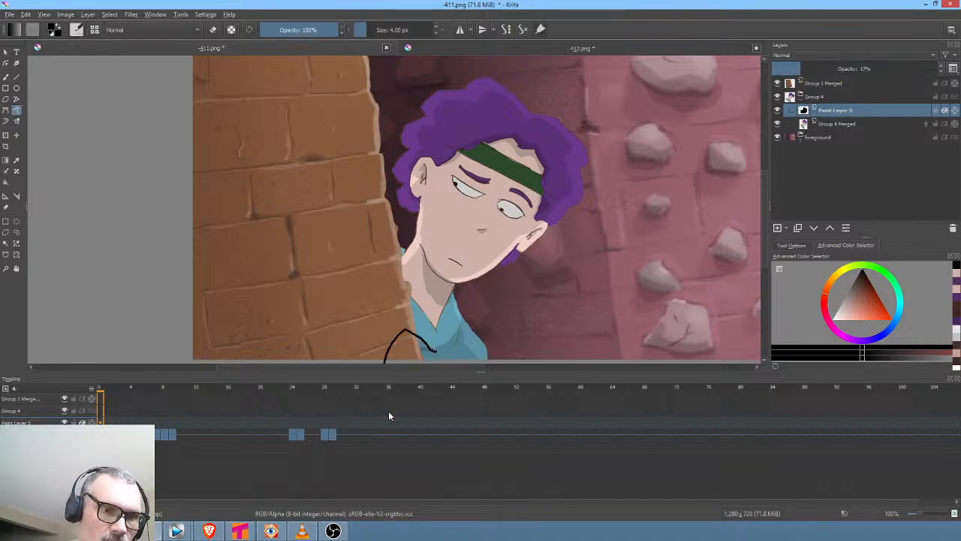
mouse_move(389, 413)
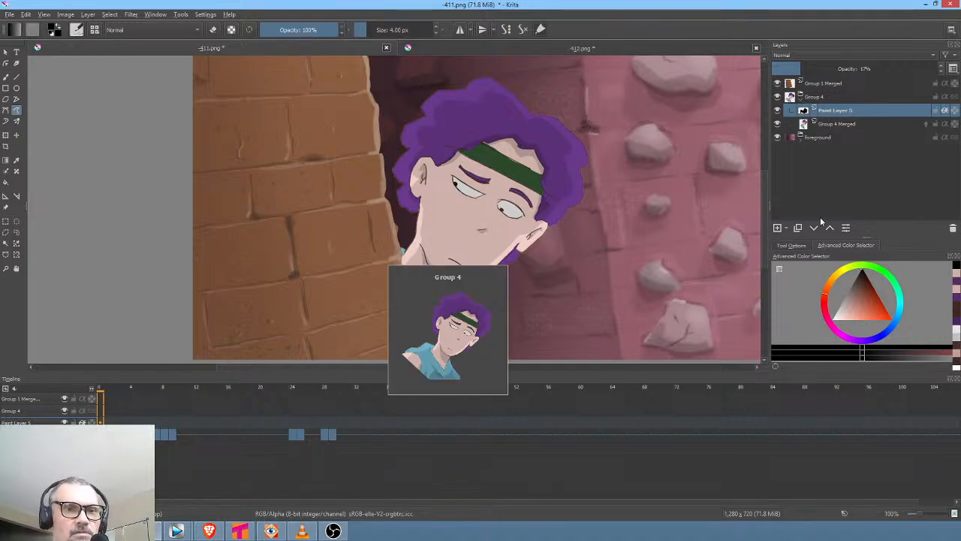
Merge Group 4 with its shadow layer into one animated layer and return to the frame 0 keyframe
left_click(835, 98)
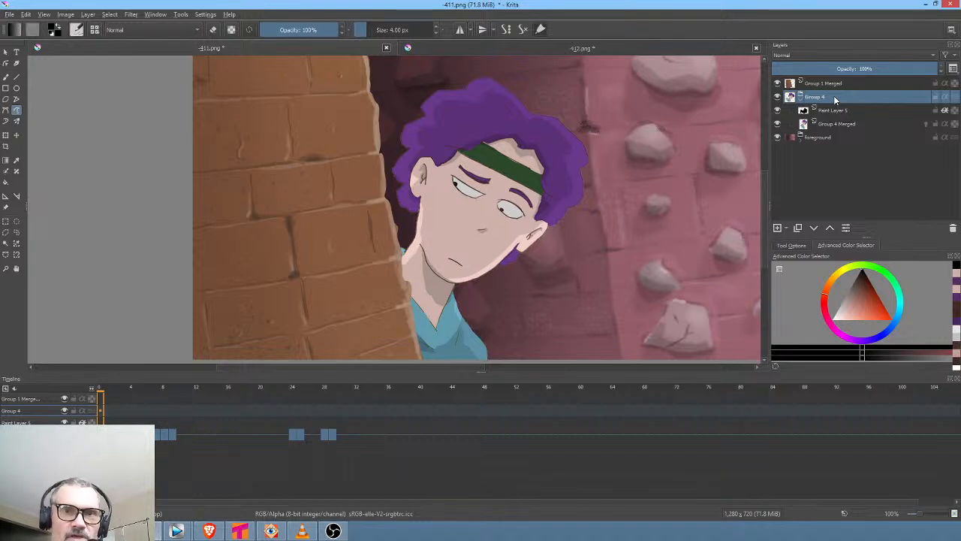
key("ctrl+e")
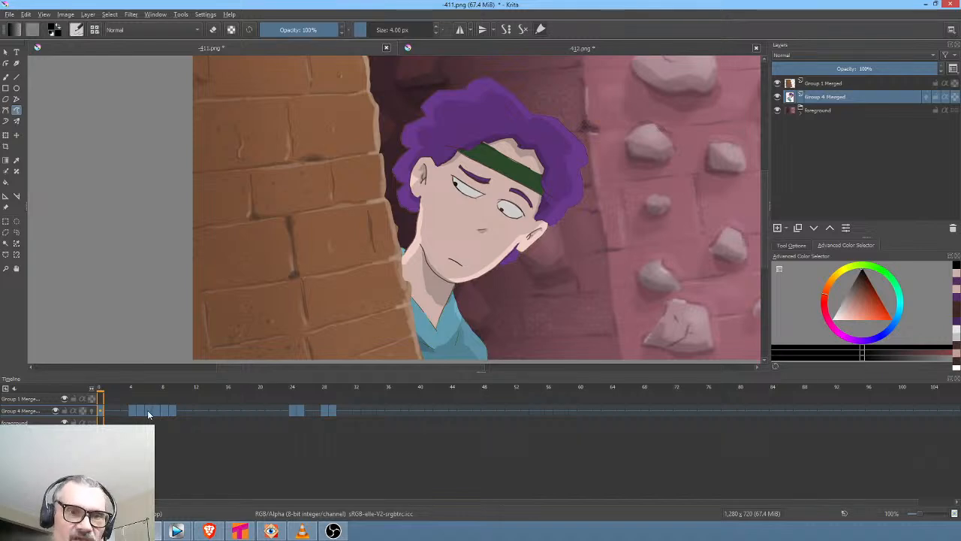
mouse_move(147, 410)
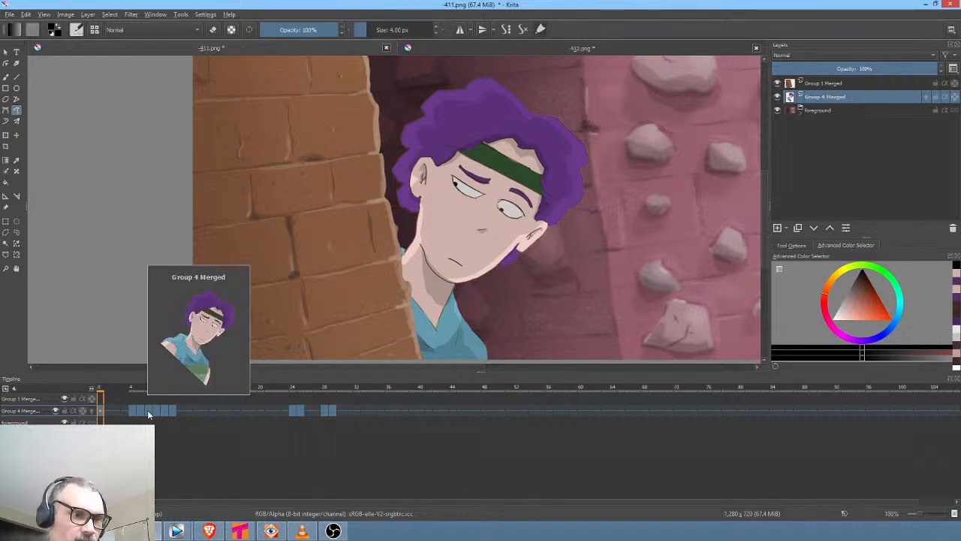
left_click(101, 411)
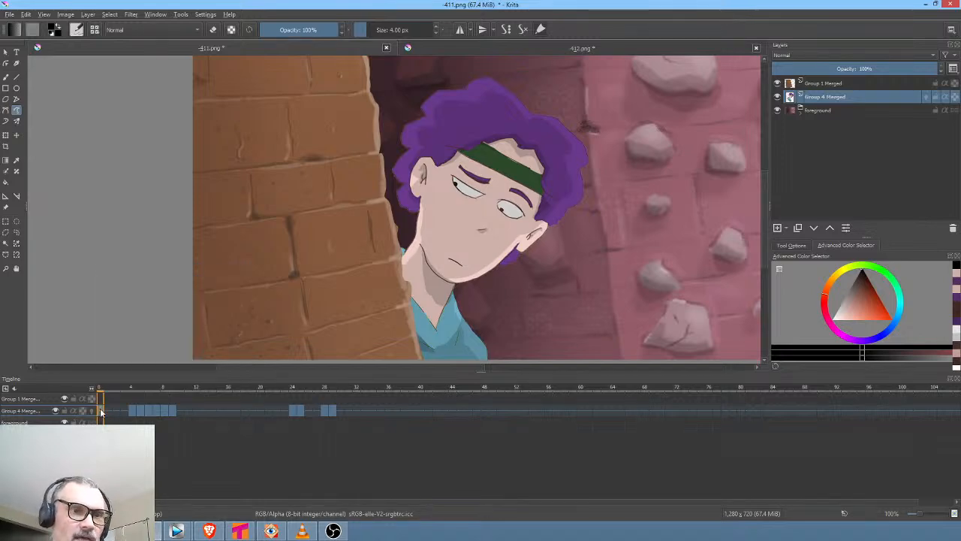
Put the merged character layer into a new group and add an empty paint layer above it
double_click(829, 98)
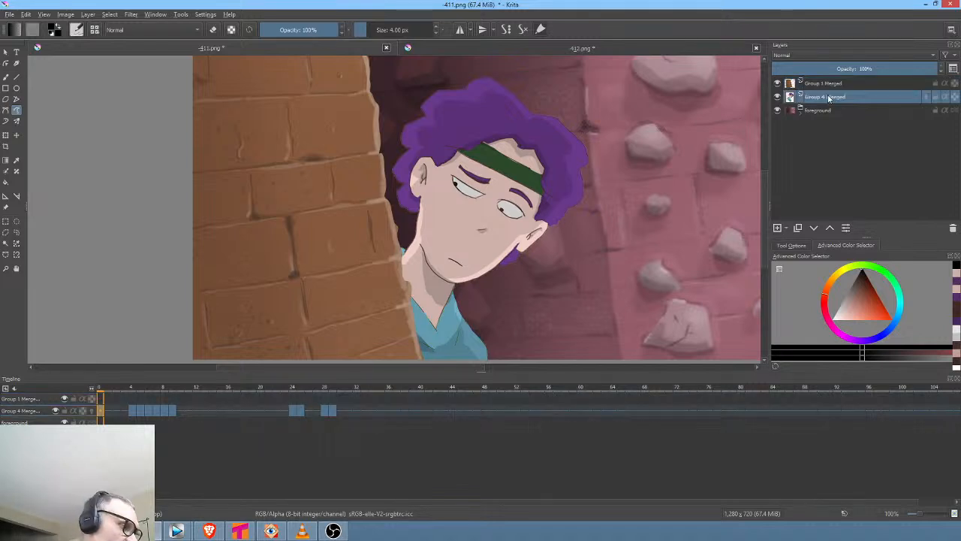
key("ctrl+g")
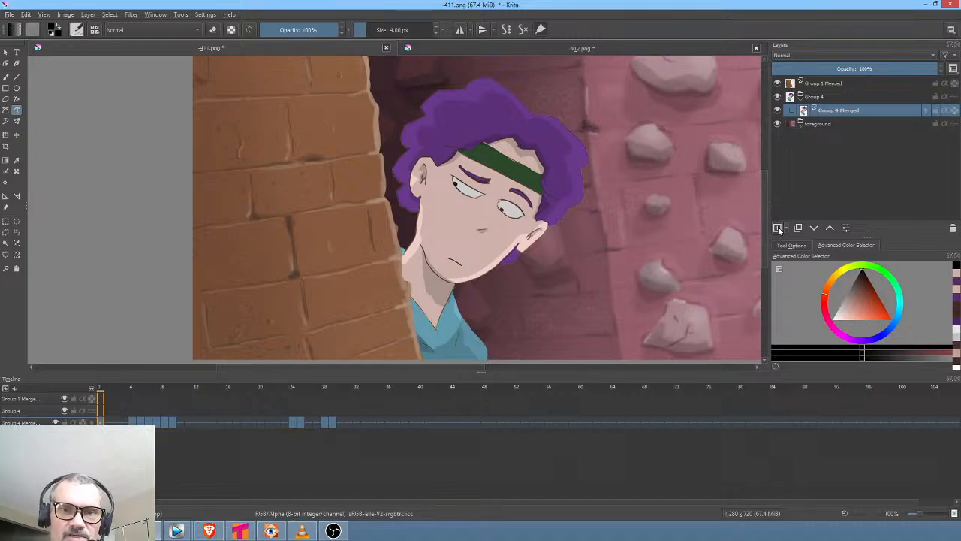
left_click(779, 230)
Sketch a red diagonal motion guide across the wall and hair top on the new paint layer, and raise it above Group 1 Merged
left_click(924, 347)
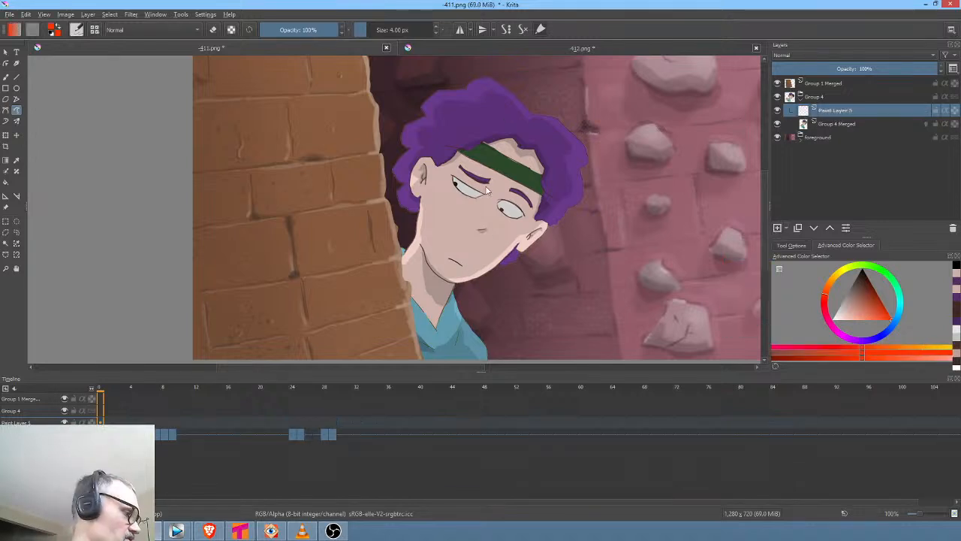
right_click(649, 231)
left_click(676, 179)
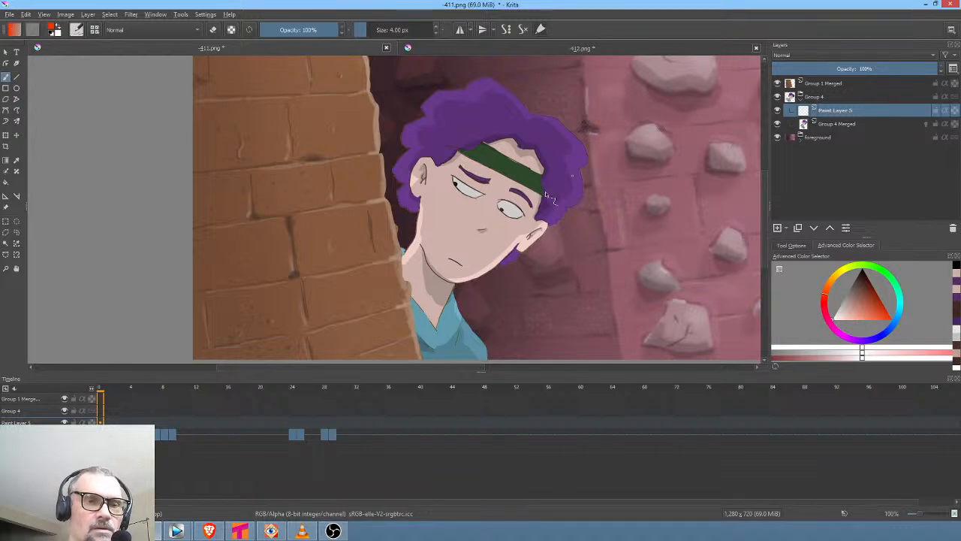
left_click_drag(514, 256, 578, 253)
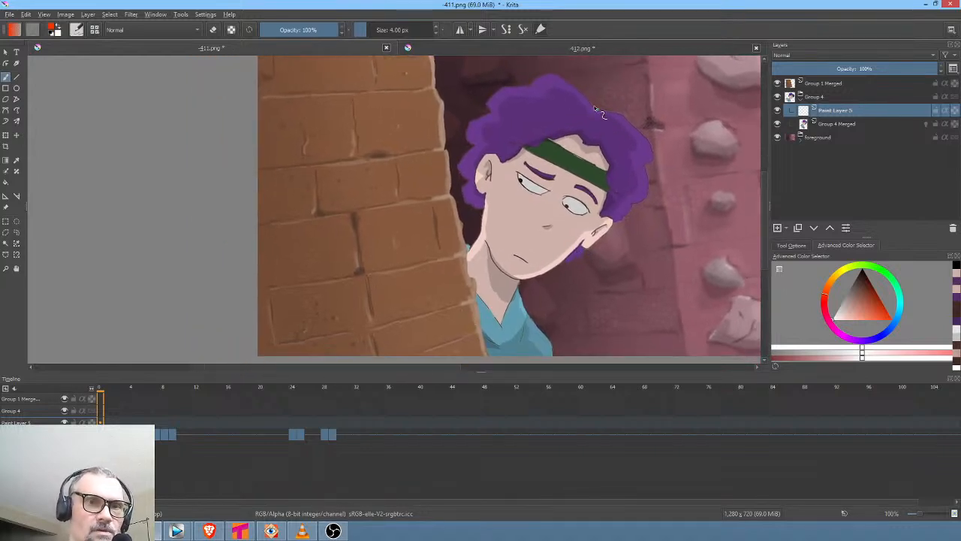
left_click_drag(514, 148, 493, 202)
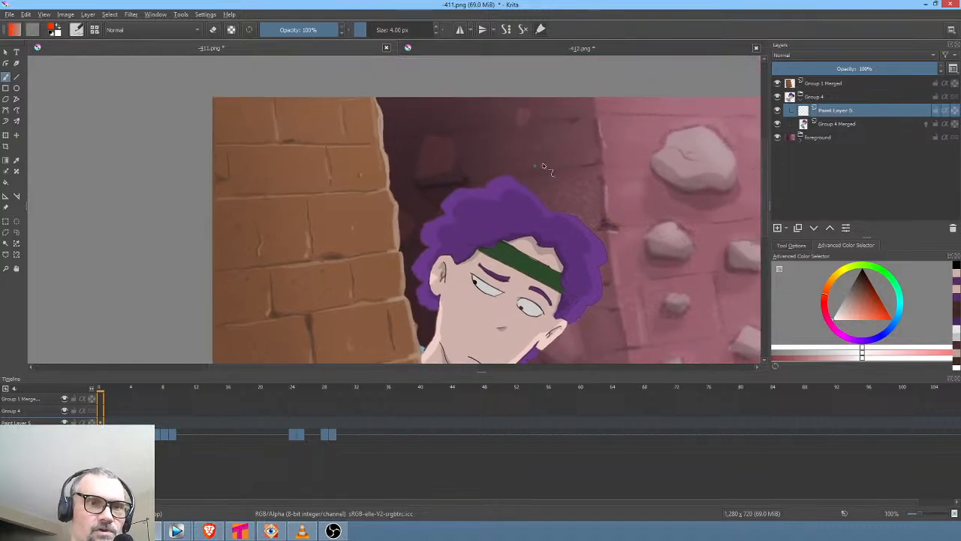
mouse_move(528, 164)
left_mouse_down()
mouse_move(256, 286)
mouse_move(571, 141)
left_mouse_up()
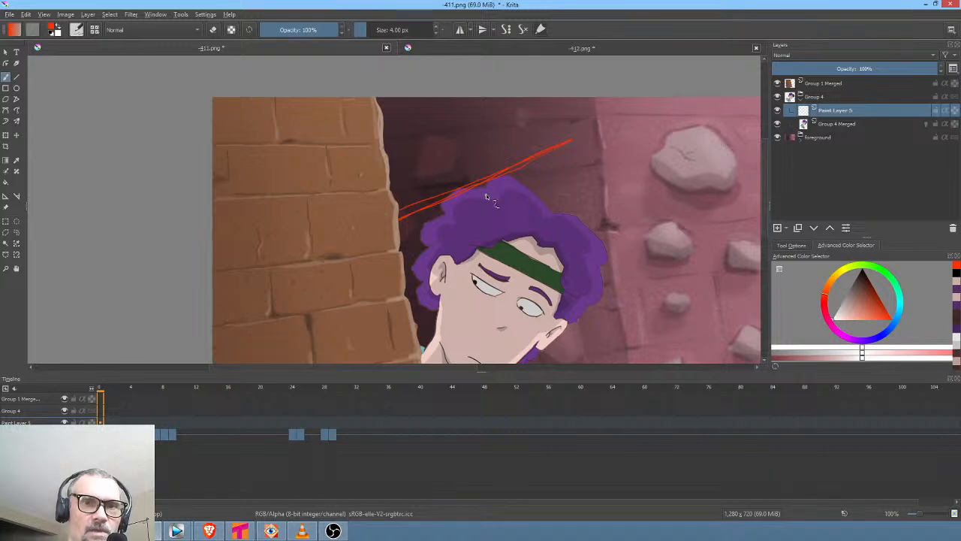
left_click(830, 228)
left_click(830, 228)
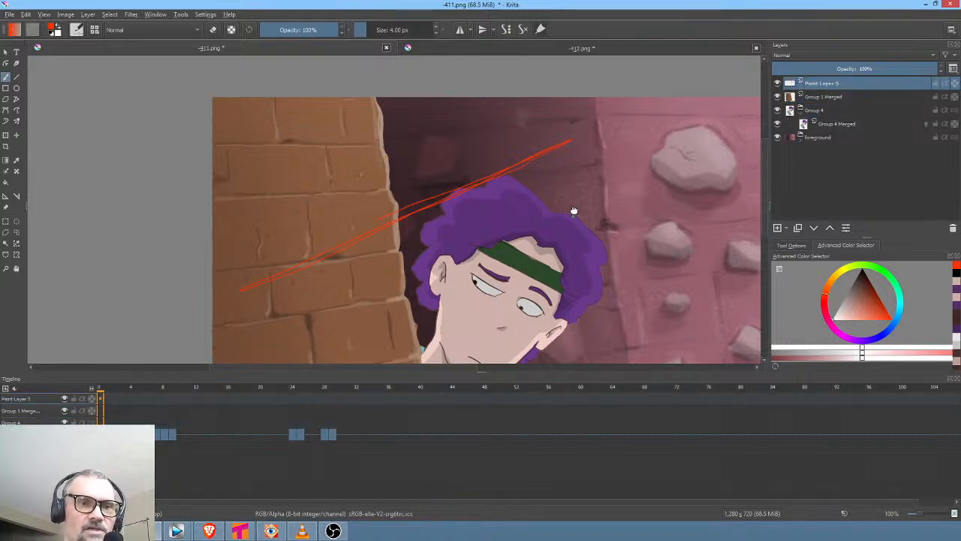
scroll(486, 197, "down", 2)
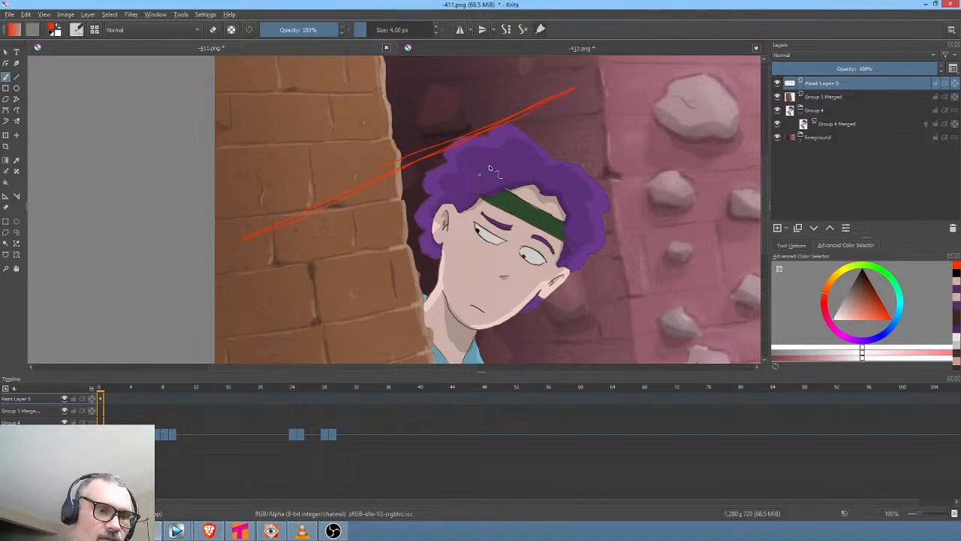
Trace the character's head, neck and hair outline in red on the guide layer at frame 7
left_click(158, 437)
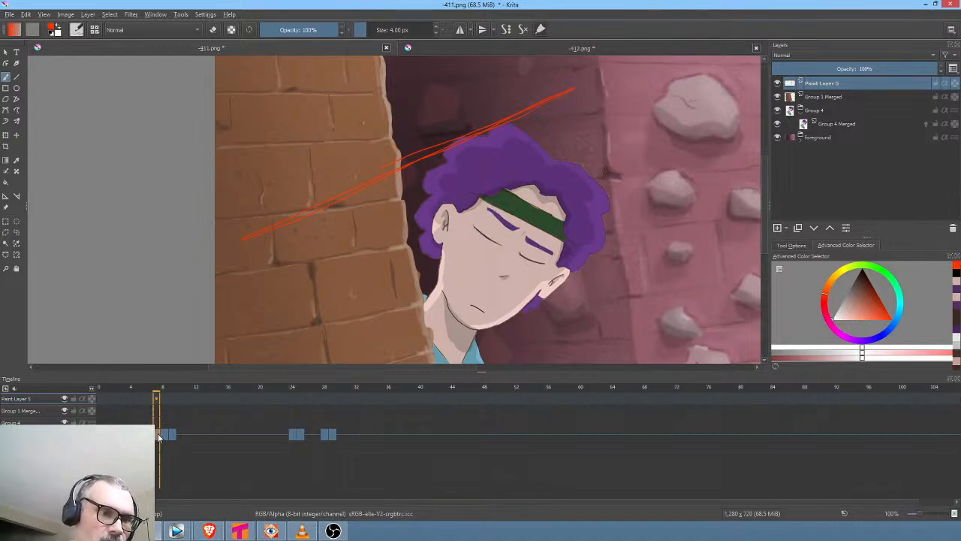
left_click(156, 439)
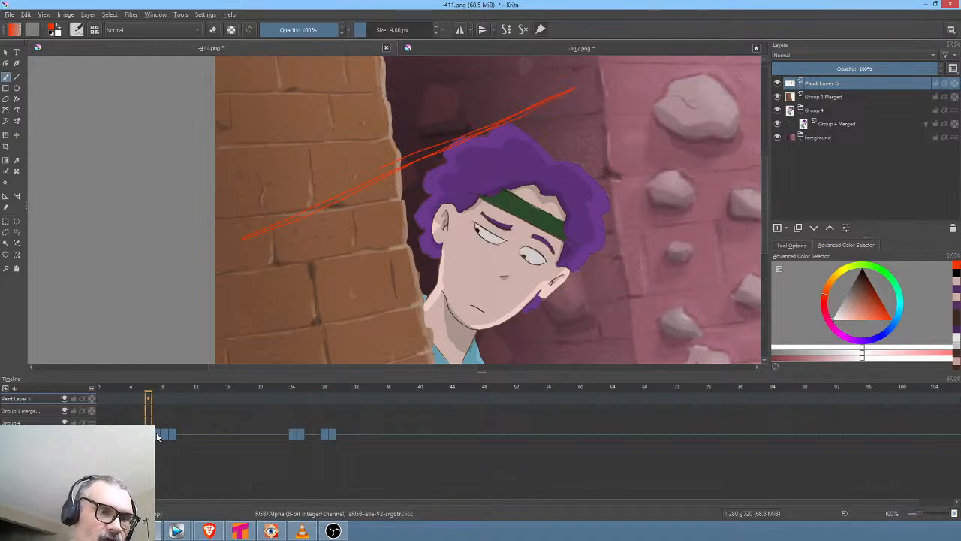
left_click(157, 436)
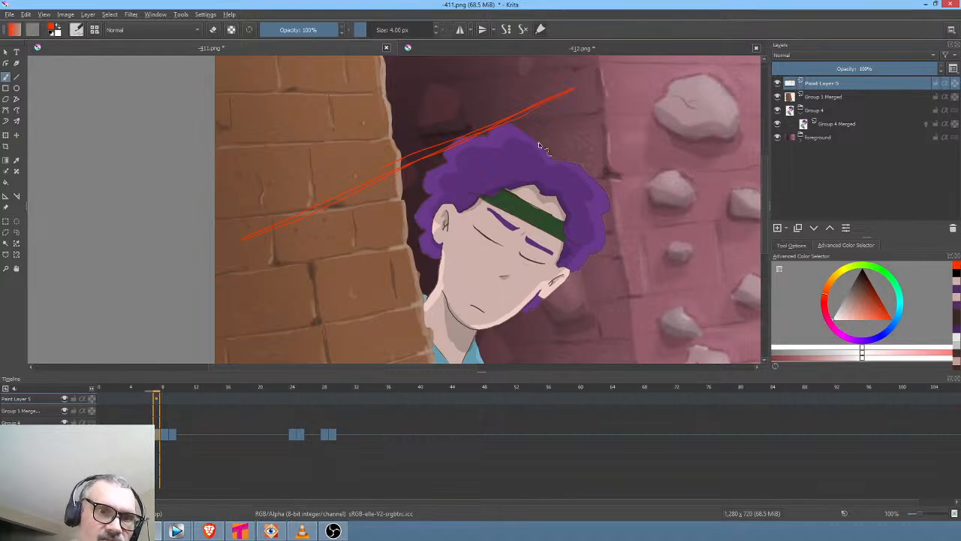
mouse_move(540, 154)
left_mouse_down()
mouse_move(586, 170)
mouse_move(609, 209)
left_mouse_up()
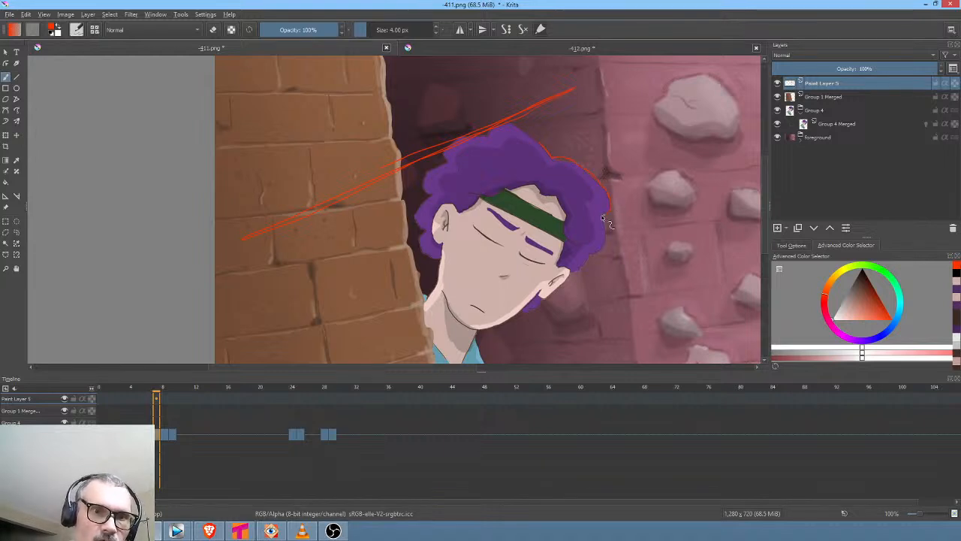
mouse_move(593, 252)
left_mouse_down()
mouse_move(543, 299)
mouse_move(481, 331)
mouse_move(495, 392)
left_mouse_up()
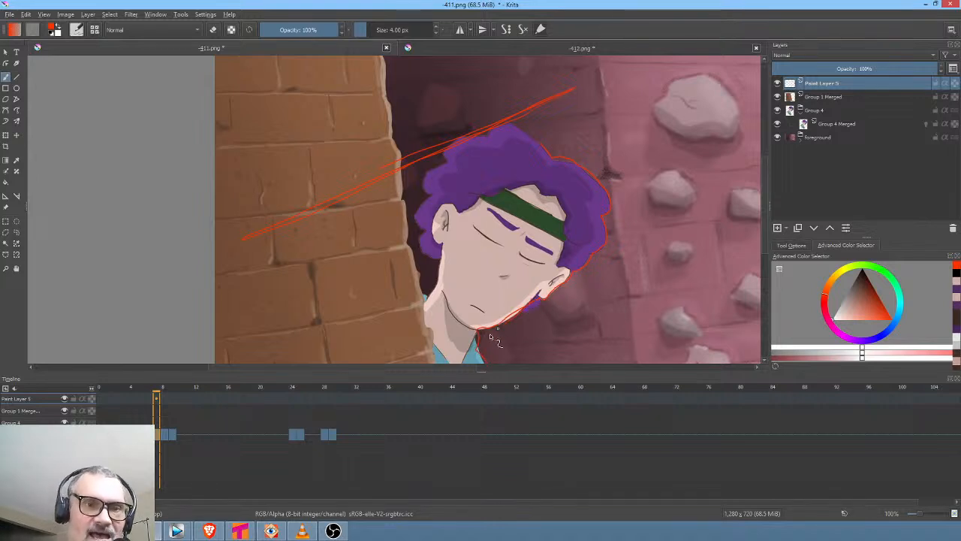
left_click_drag(440, 258, 423, 307)
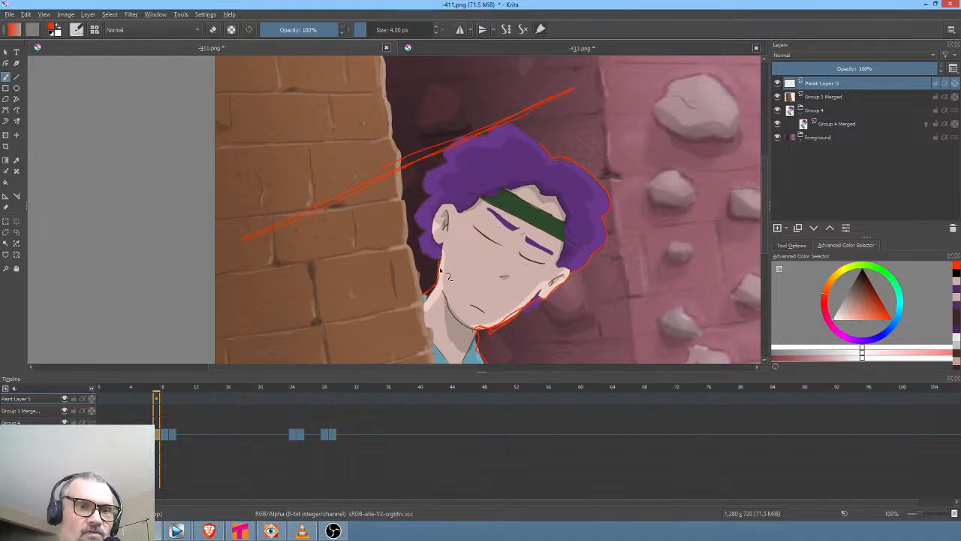
mouse_move(443, 275)
left_mouse_down()
mouse_move(417, 252)
mouse_move(433, 220)
left_mouse_up()
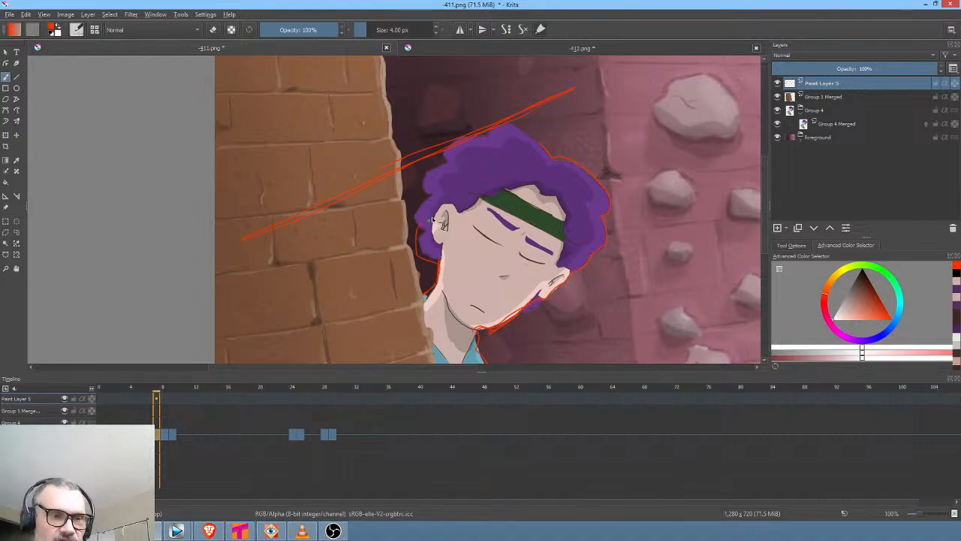
Move the Group 4 Merged character down along the guide behind the brick wall on frame 0, and a smaller distance on frame 4
left_click(99, 388)
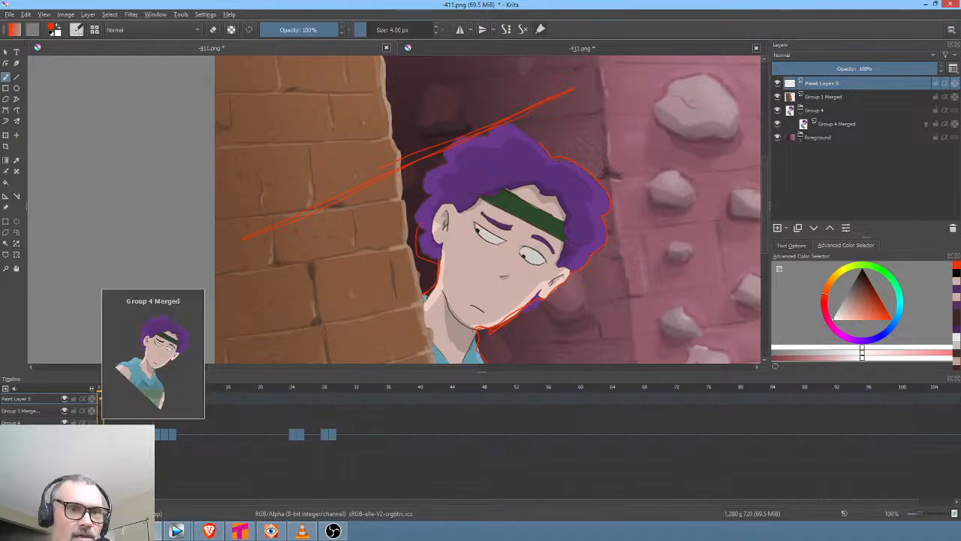
left_click(847, 125)
key("ctrl+t")
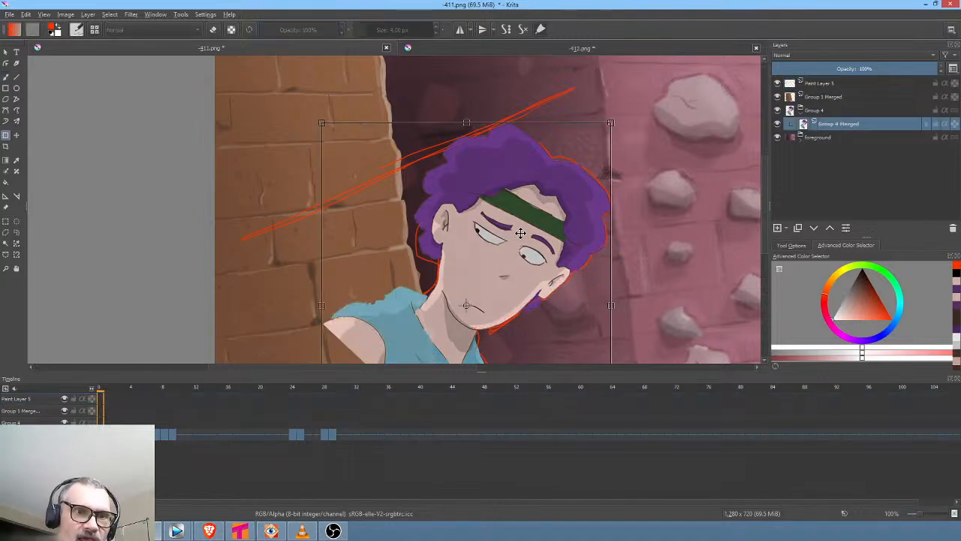
left_click_drag(507, 240, 362, 300)
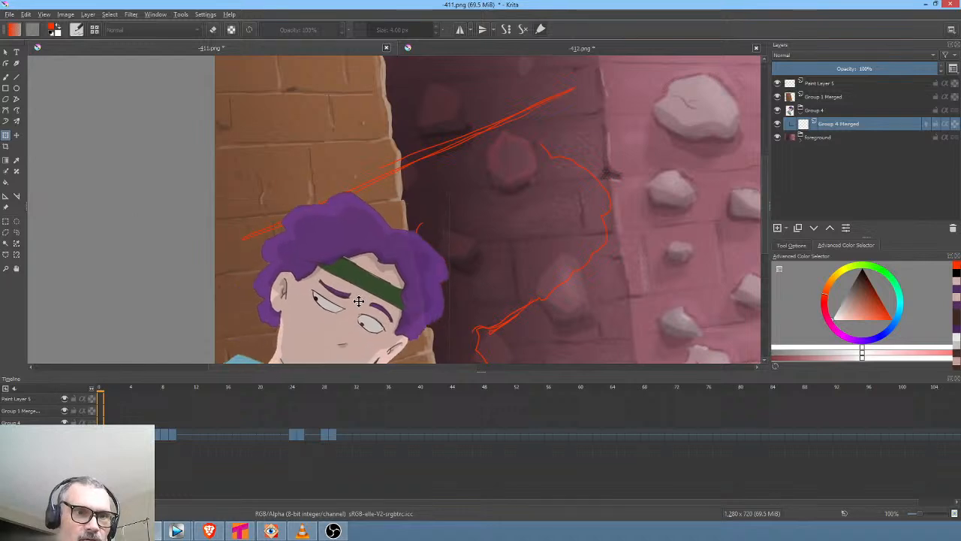
left_click(133, 388)
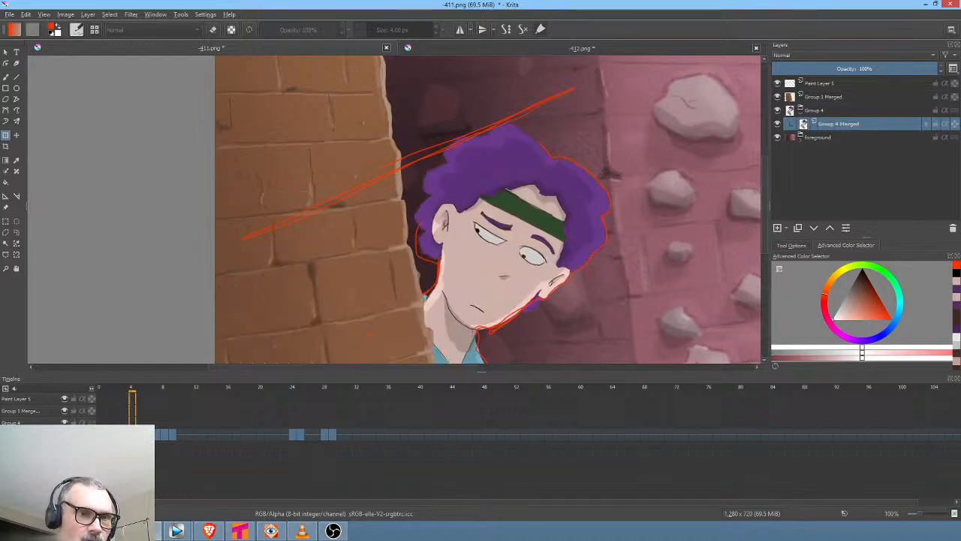
left_click_drag(508, 273, 405, 310)
On frame 5, shift the character slightly right of its traced outline and liquify the head up and to the right
key("period")
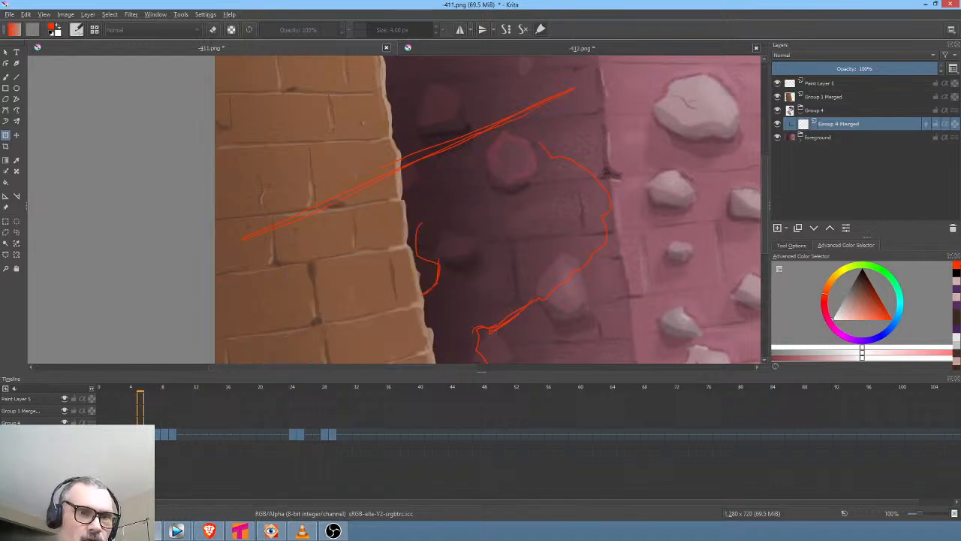
left_click_drag(467, 289, 509, 266)
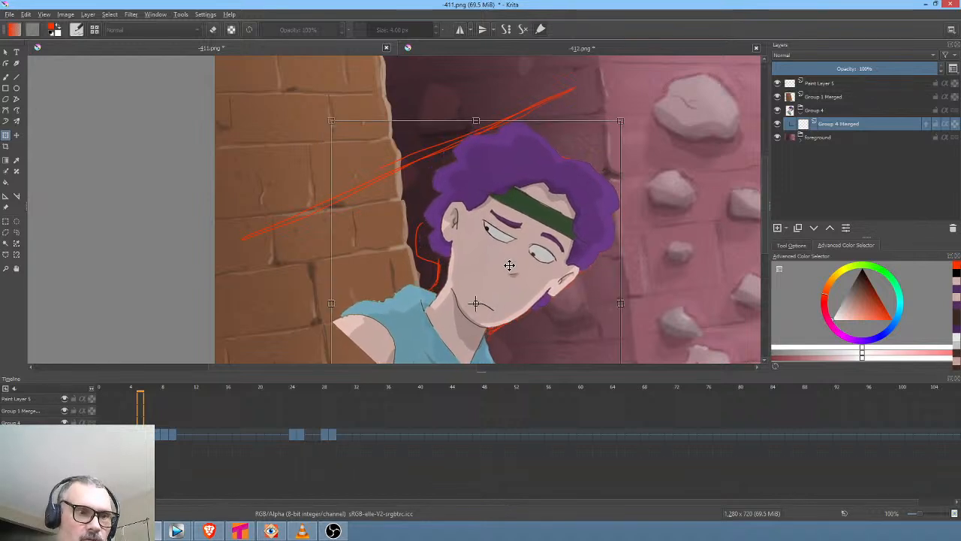
key("Return")
right_click(580, 197)
left_click(613, 262)
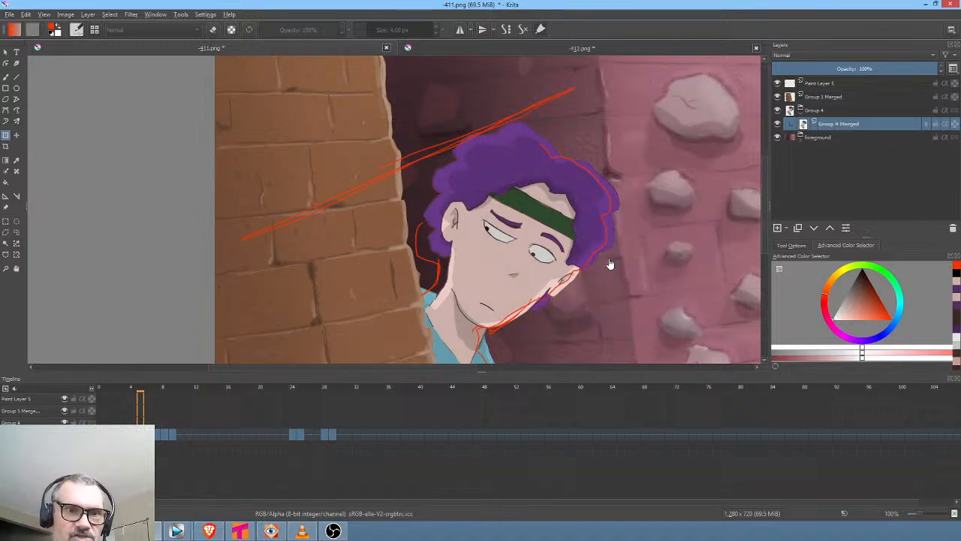
left_click_drag(495, 240, 773, 240)
left_click_drag(495, 240, 629, 122)
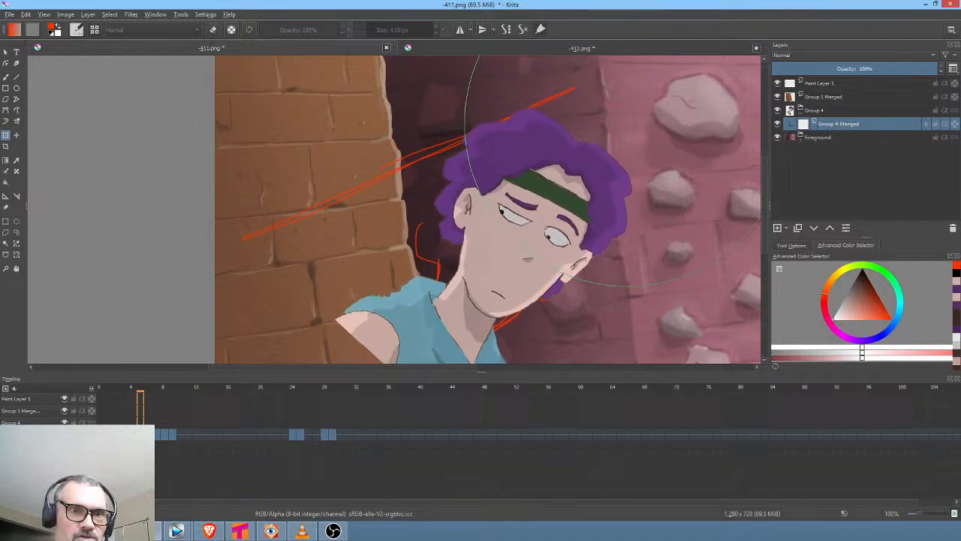
Check the character drawings on frames 6 to 9 and compare their timing with scene 411 in Tahoma2D
left_click(154, 443)
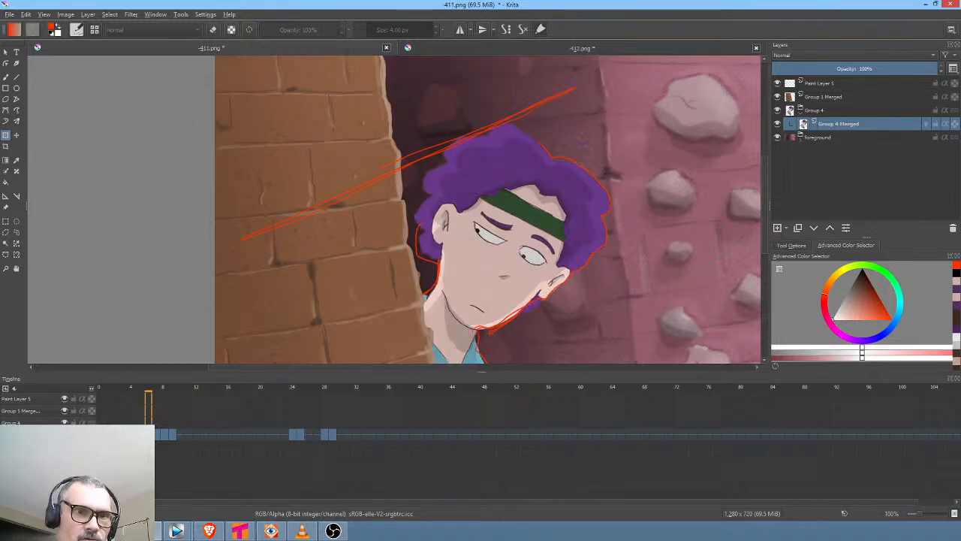
left_click(157, 440)
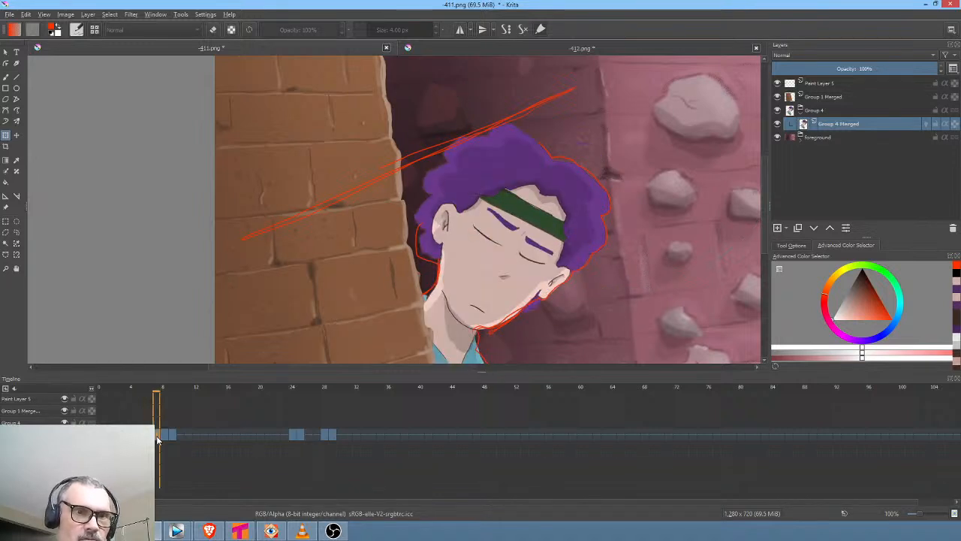
left_click(164, 442)
left_click(171, 441)
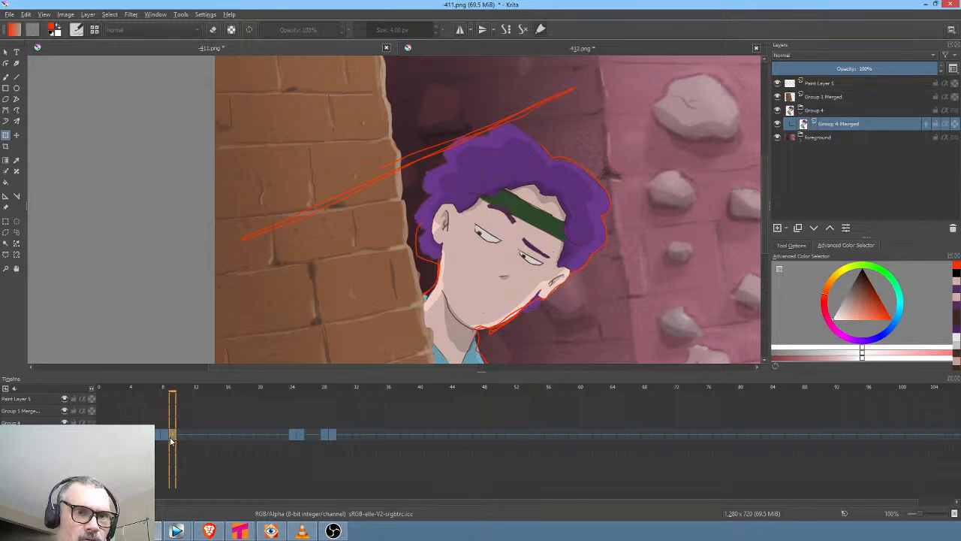
left_click(240, 531)
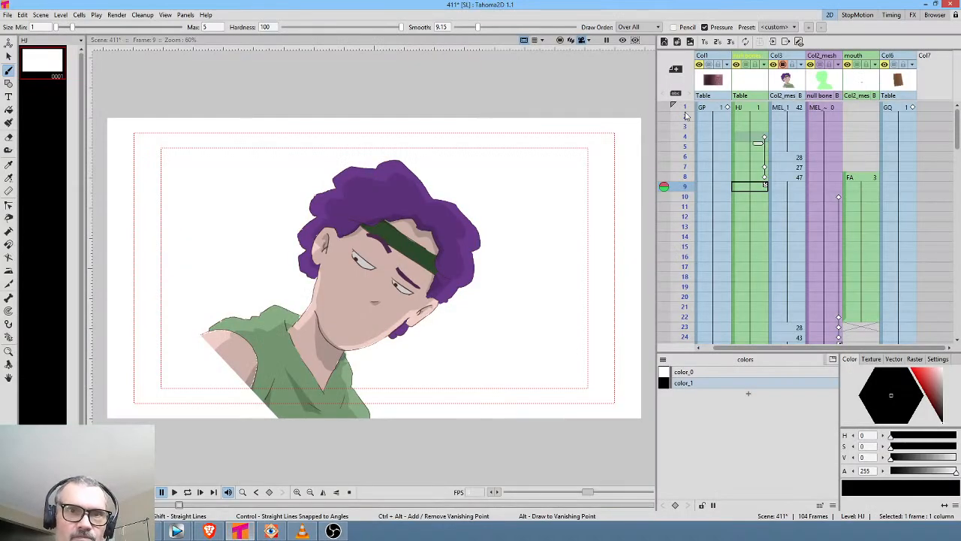
left_click_drag(686, 112, 674, 200)
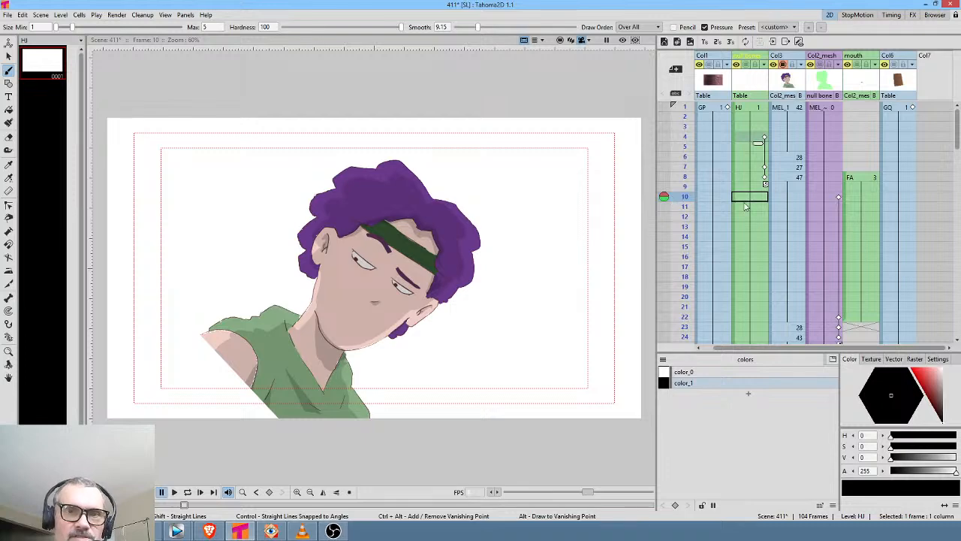
left_click(795, 178)
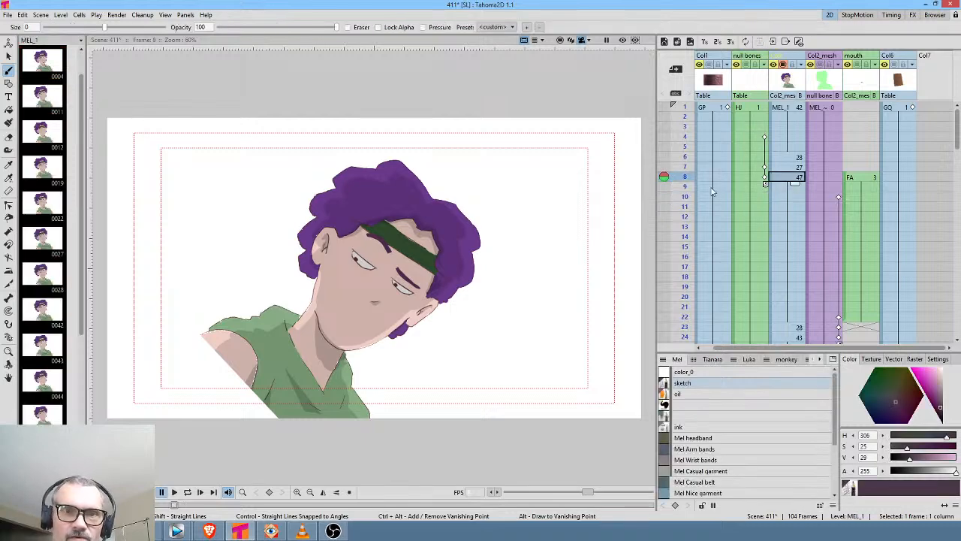
left_click(689, 328)
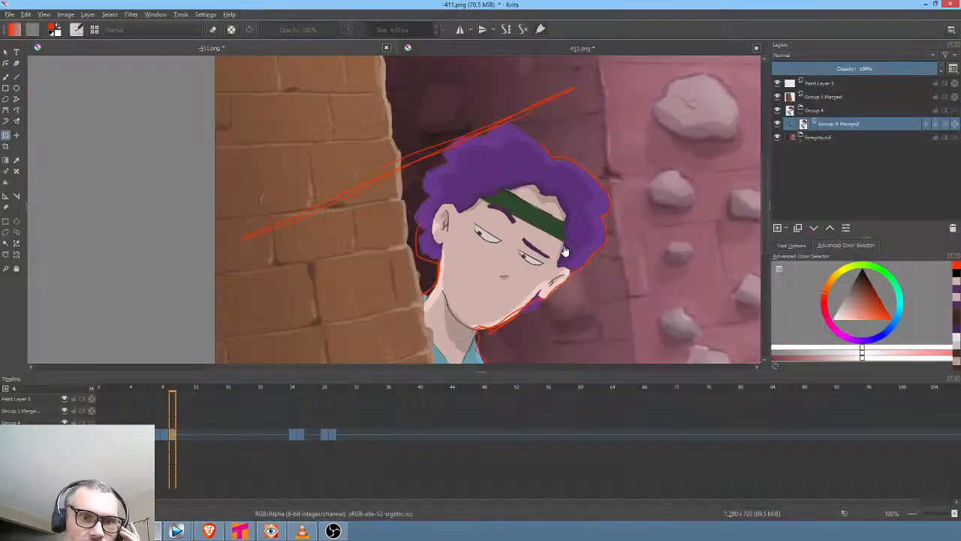
Scrub the Krita timeline from the start to frame 29 to review the character's entrance, and return to frame 0
left_click_drag(106, 390, 336, 415)
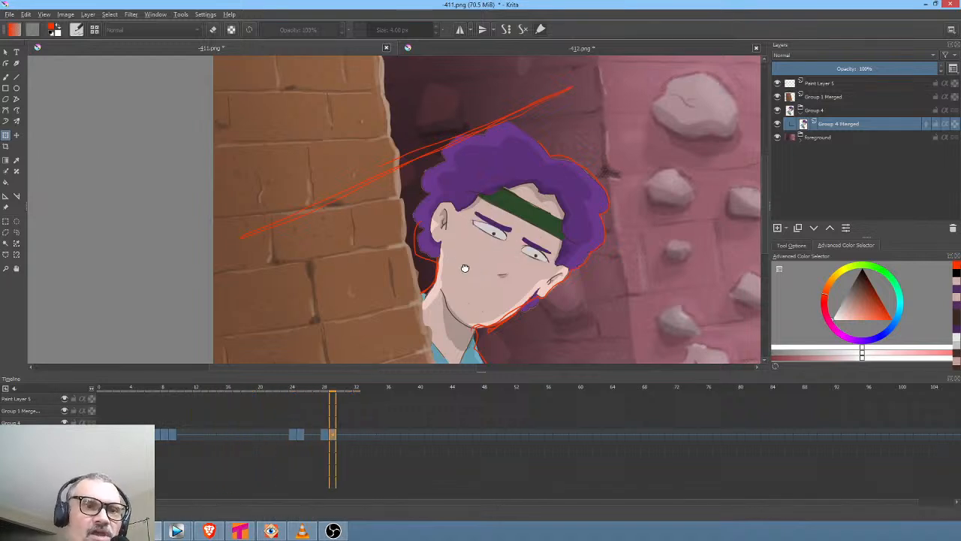
scroll(434, 294, "down", 3)
left_click_drag(461, 282, 442, 283)
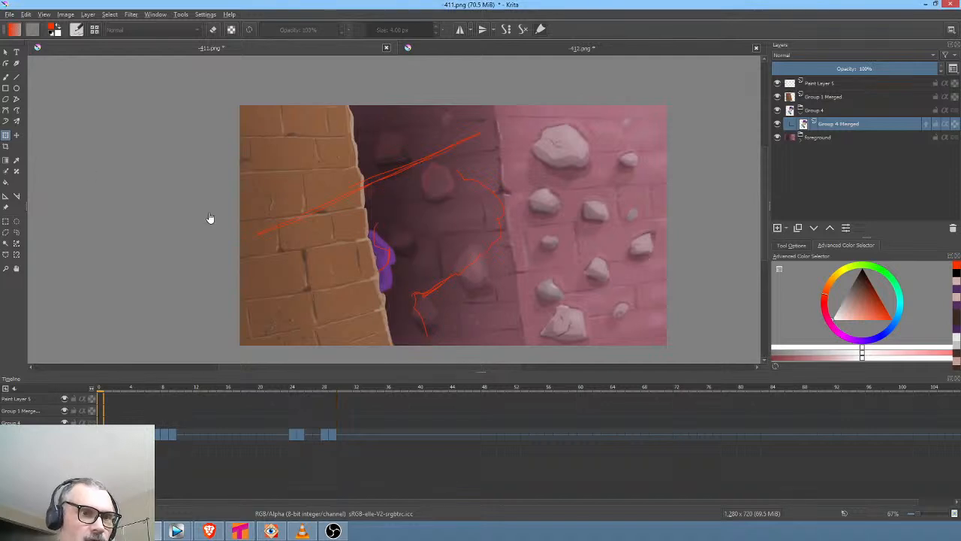
Save the document as a PNG image with the alpha channel stored and a Krita file saved alongside
left_click(10, 15)
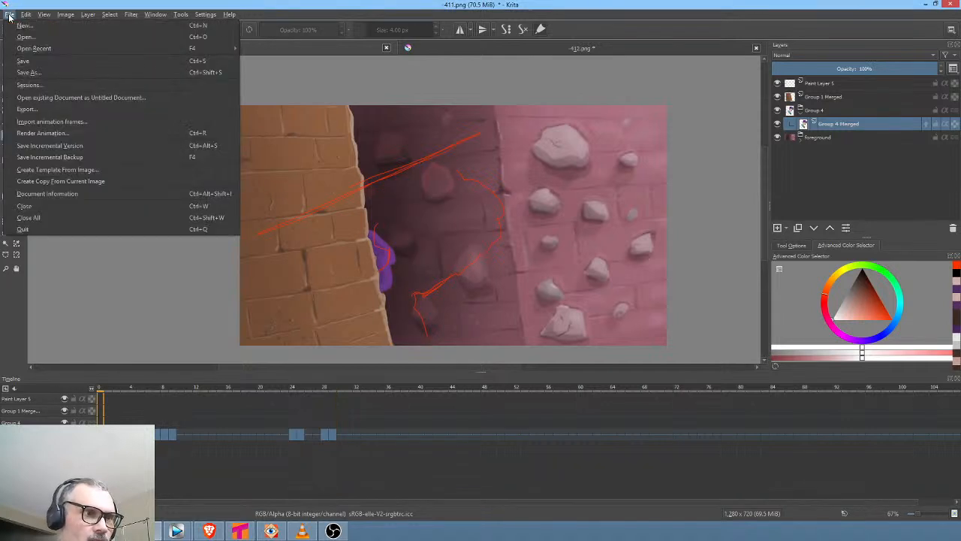
left_click(18, 63)
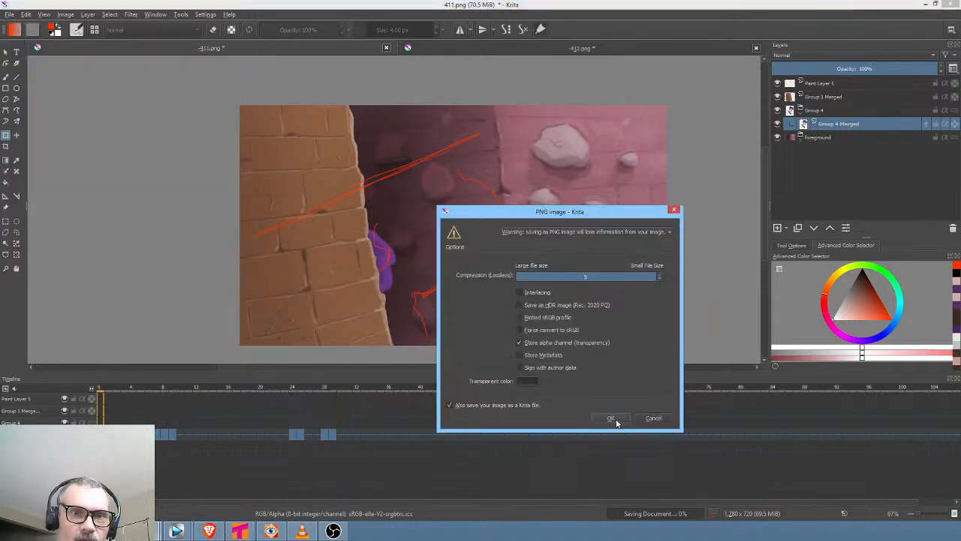
left_click(614, 419)
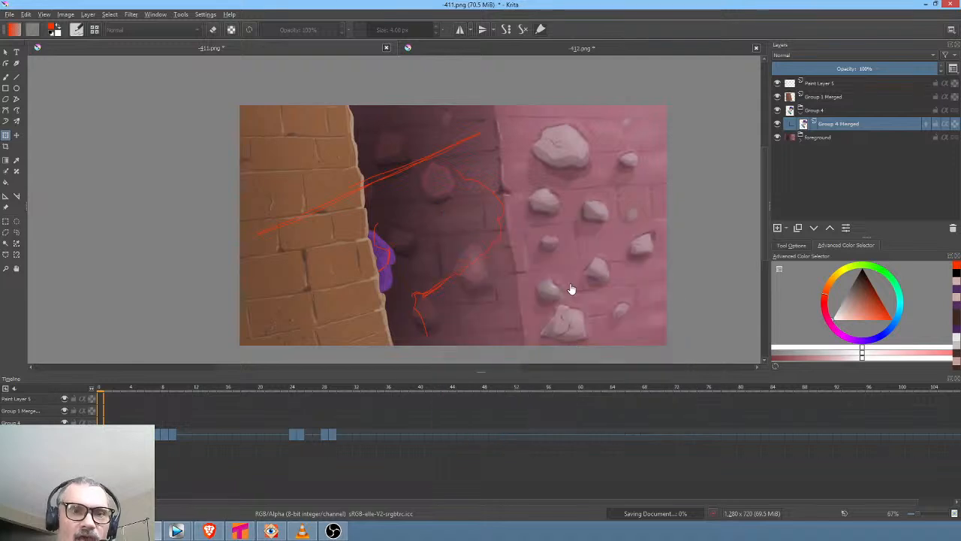
Delete the layer with the red guide strokes, Paint Layer 5
left_click(842, 98)
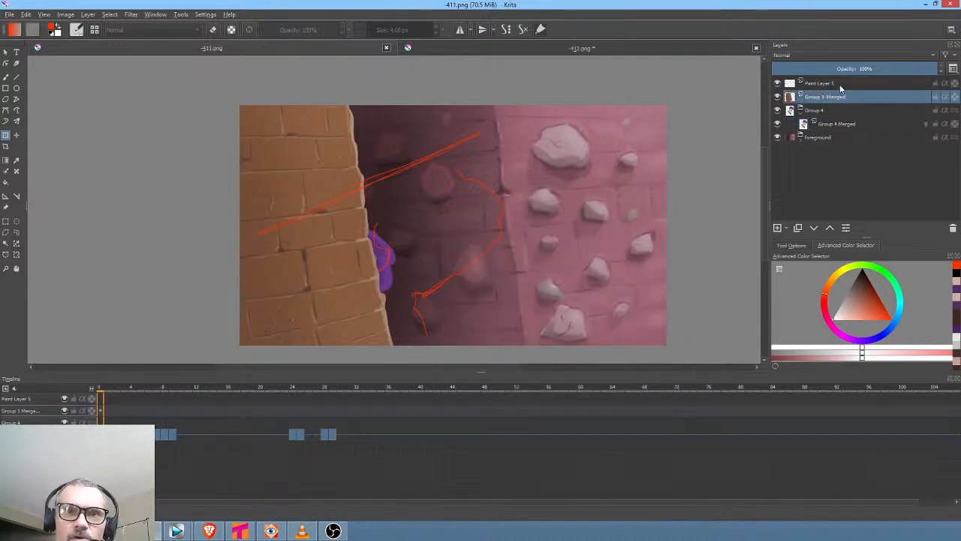
left_click(840, 84)
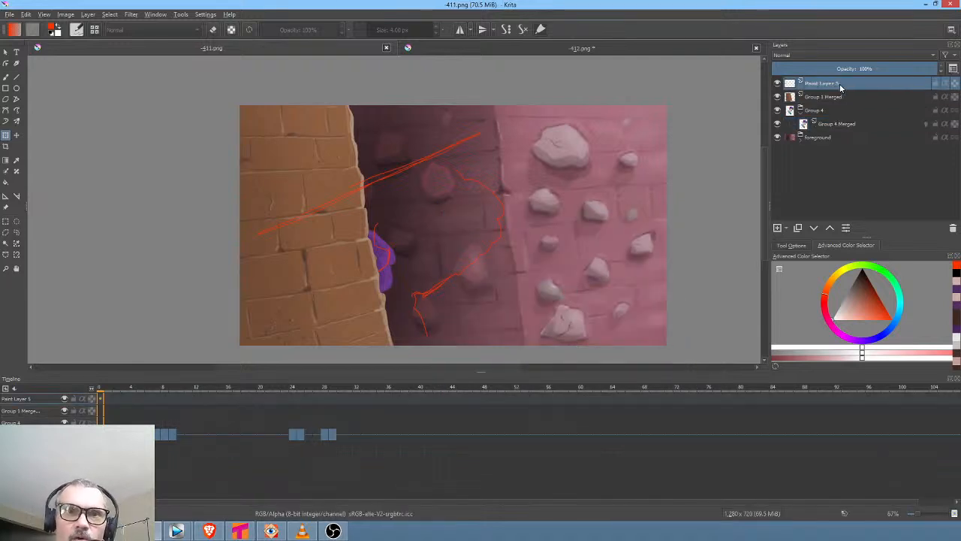
left_click(953, 228)
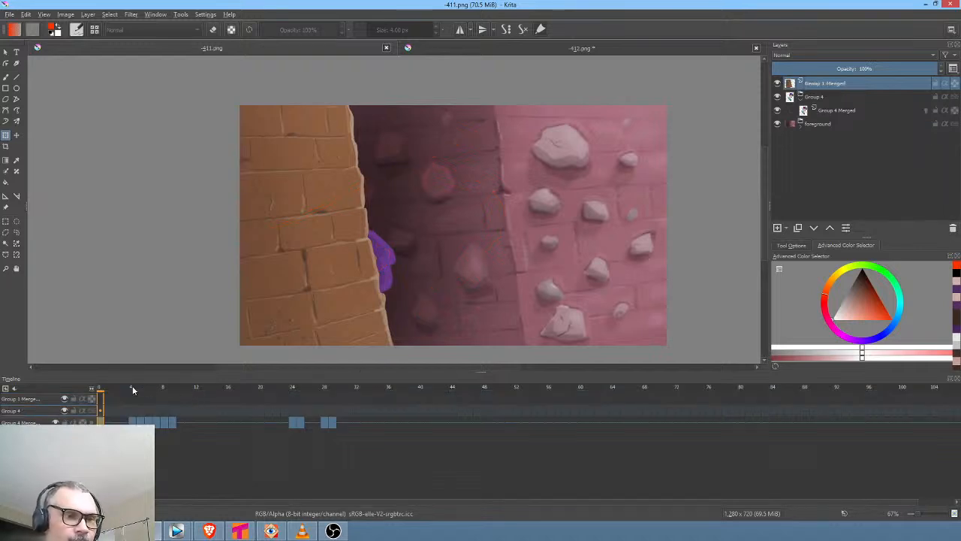
Play back the animation to review the entrance and blinks, including from frame 22, and scrub to frame 25
key("space")
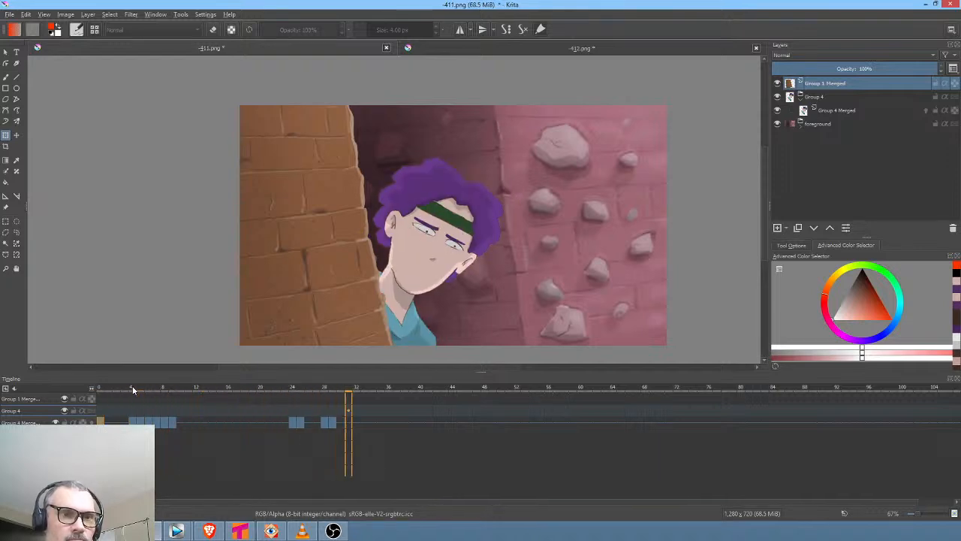
left_click(278, 408)
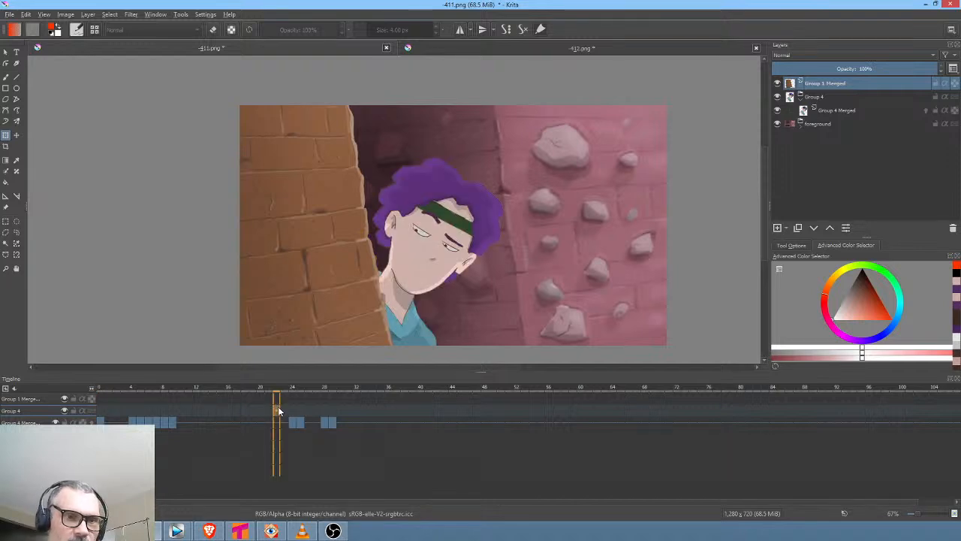
key("space")
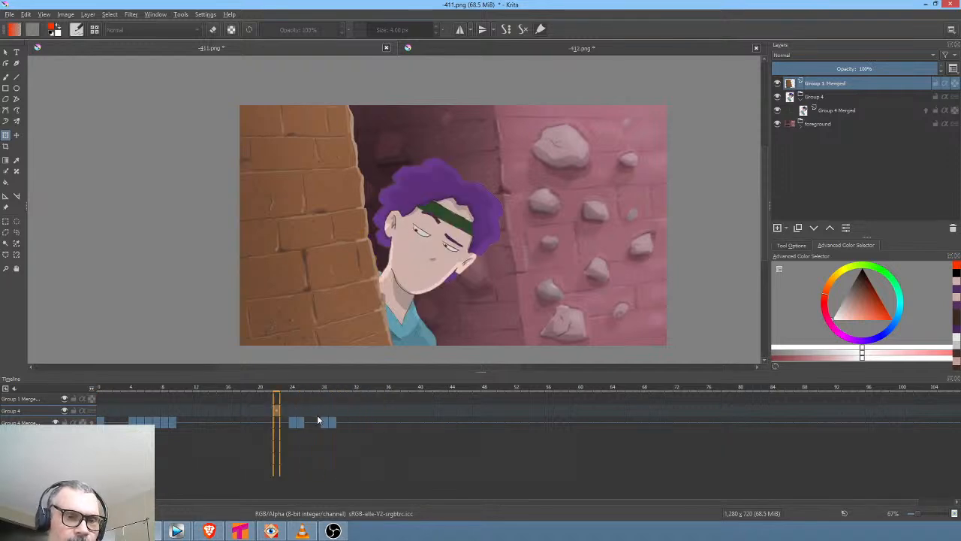
key("space")
key("space")
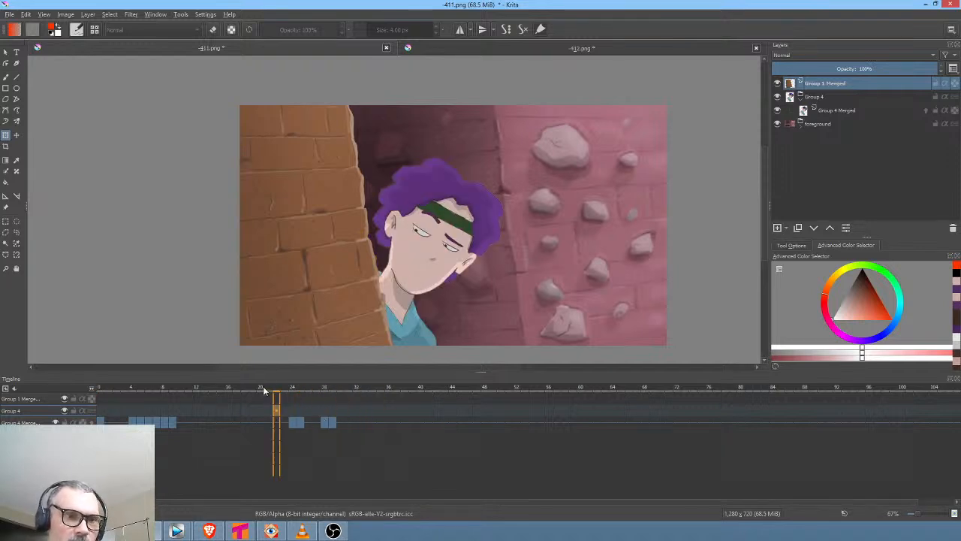
left_click_drag(275, 389, 299, 398)
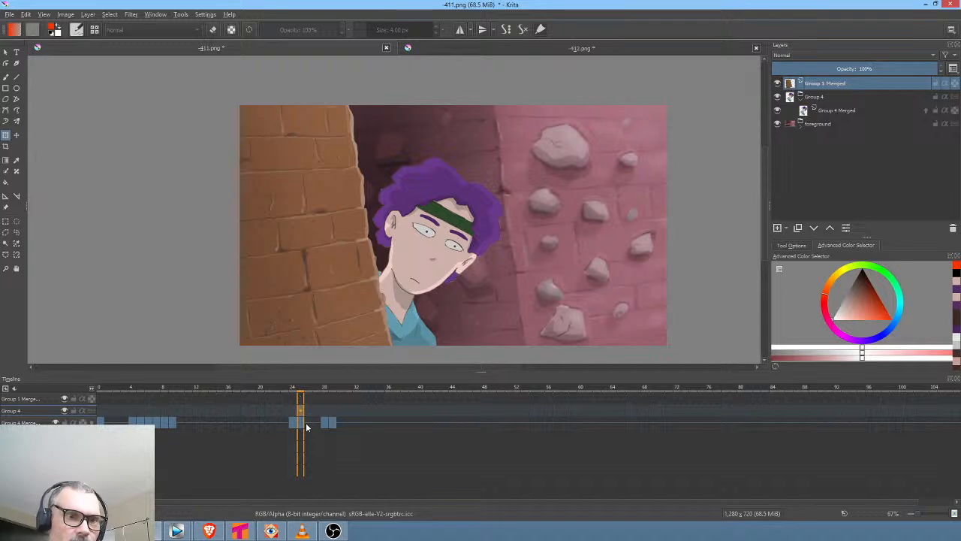
Duplicate the frame 25 drawing to frame 26, liquify the head on frame 25 slightly up and to the right, and play from frame 21
left_click(307, 422)
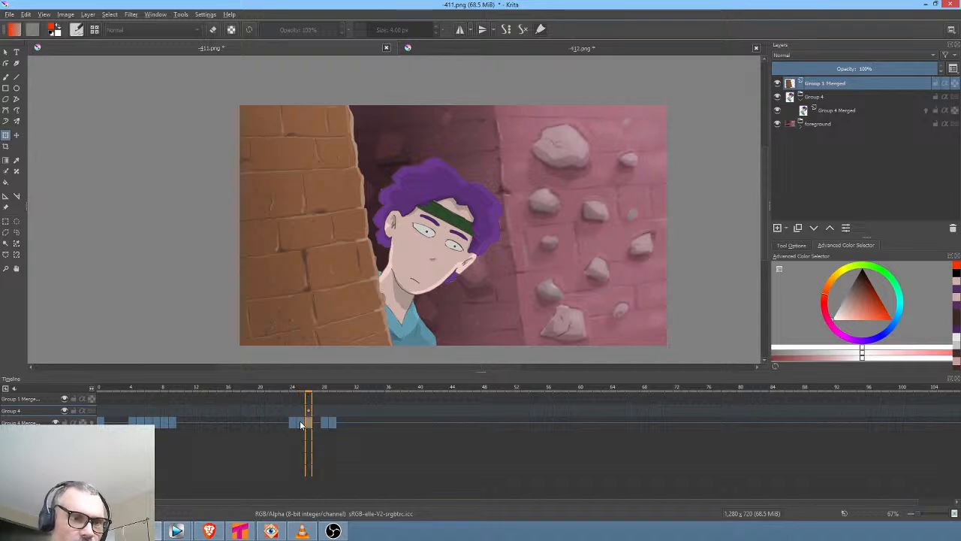
left_click(299, 420)
left_click(443, 236)
left_click_drag(443, 236, 474, 180)
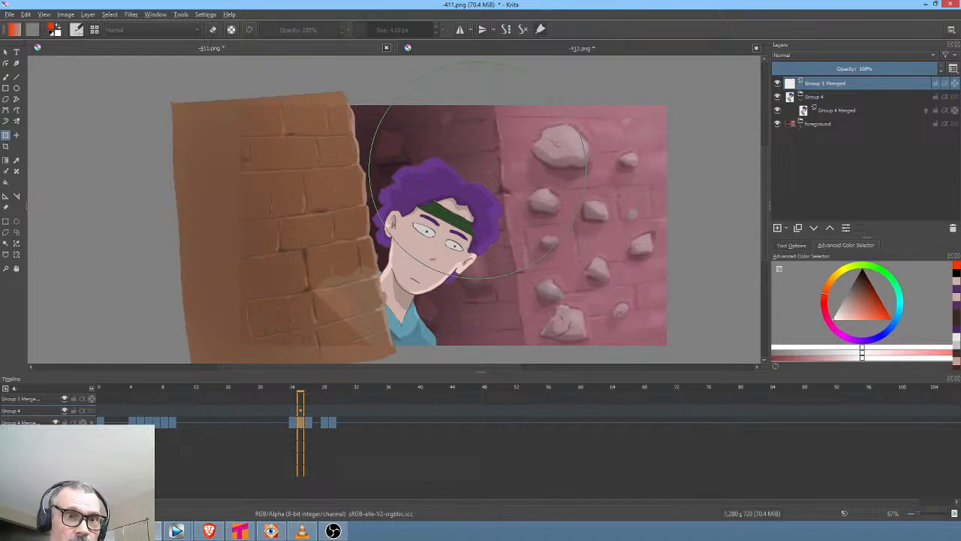
left_click(843, 110)
left_click(461, 209)
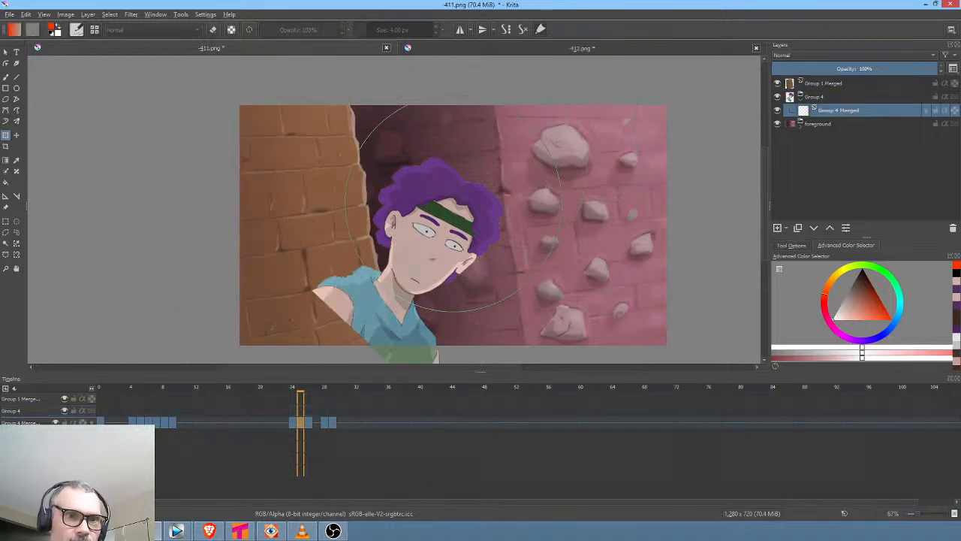
mouse_move(456, 201)
left_mouse_down()
mouse_move(472, 186)
mouse_move(467, 193)
left_mouse_up()
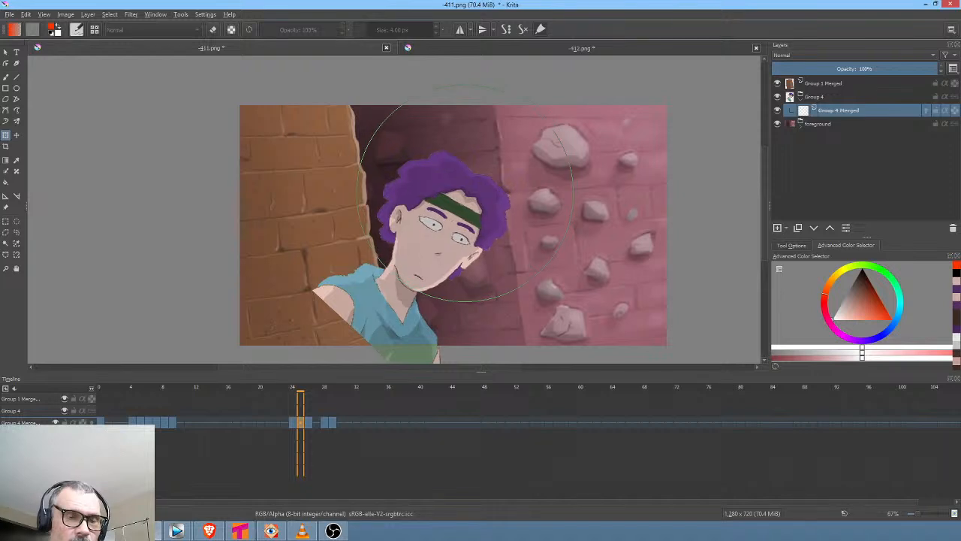
left_click(269, 422)
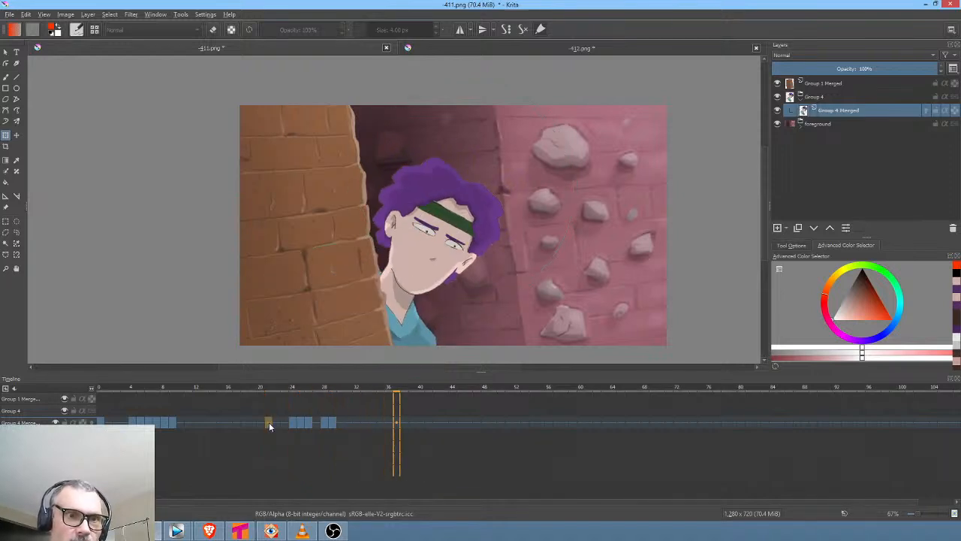
key("space")
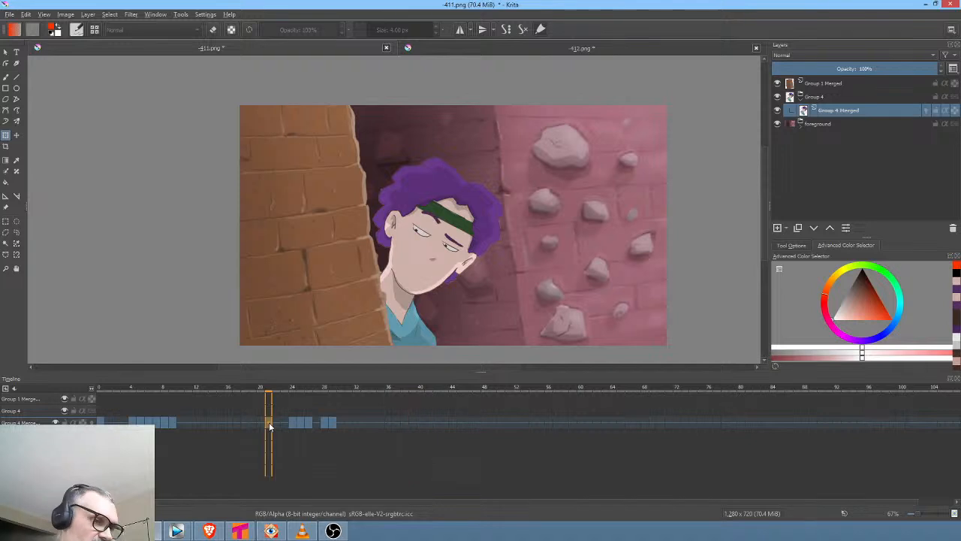
Save the document as a PNG with the alpha channel stored and a Krita file alongside
left_click(9, 14)
left_click(30, 60)
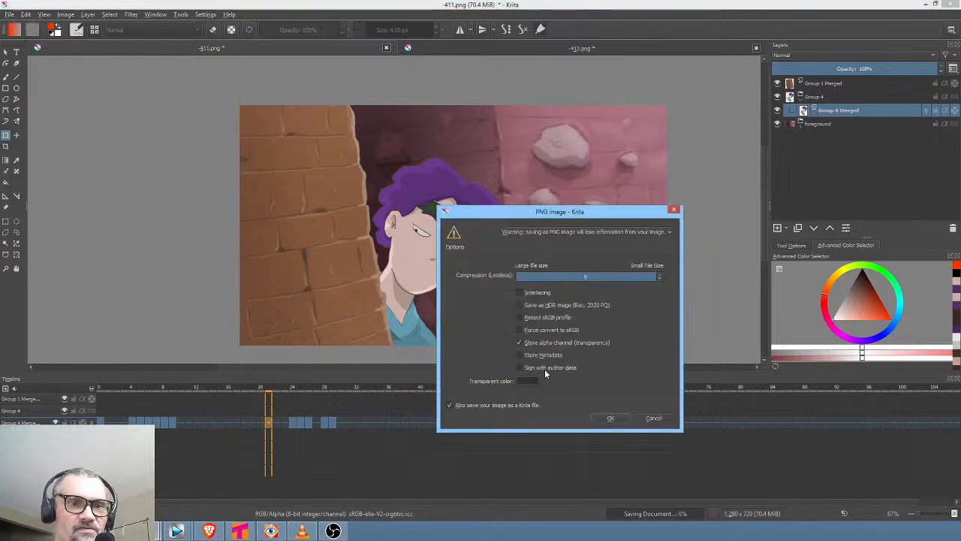
left_click(618, 417)
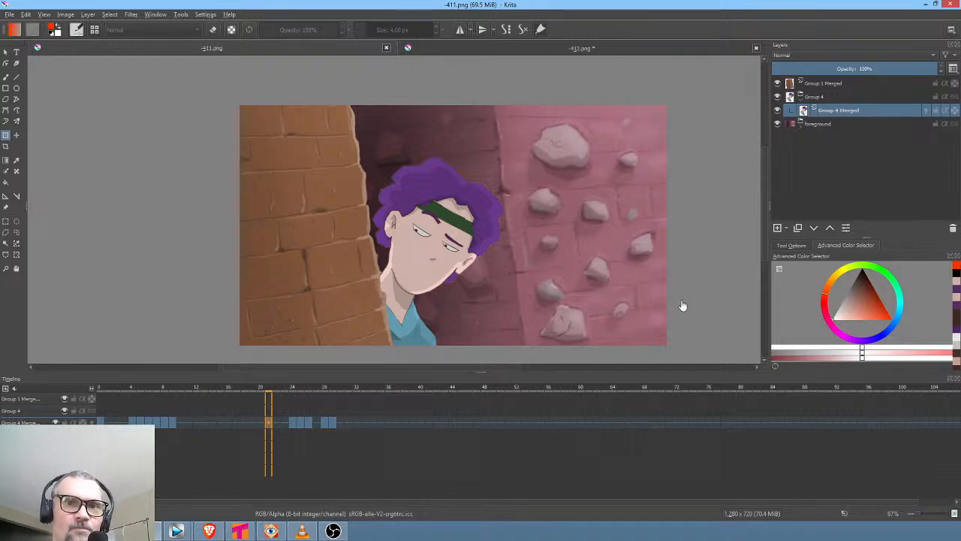
Add a paint layer above Group 4 Merged, set the colour to white, and make the layer inherit alpha
left_click(777, 228)
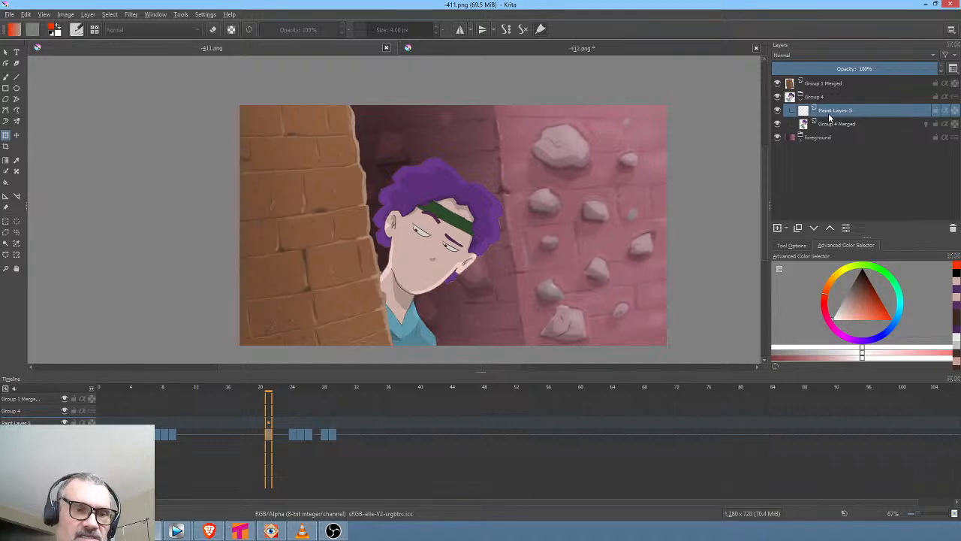
left_click_drag(867, 307, 834, 319)
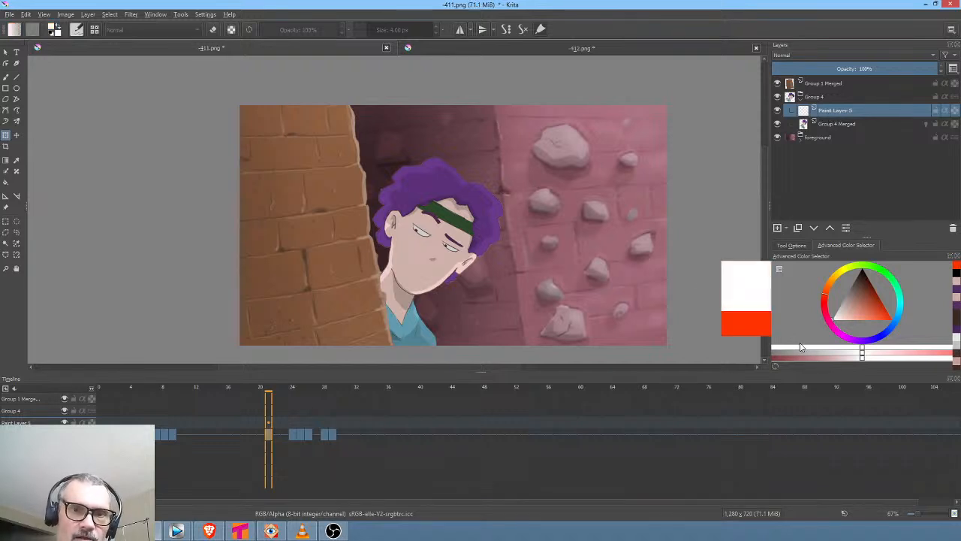
left_click(945, 111)
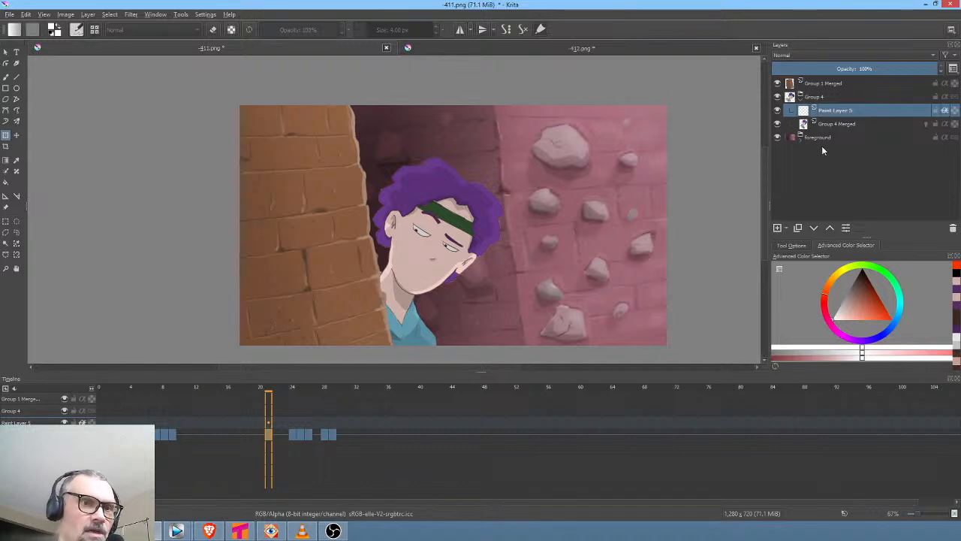
Paint a white rim highlight along the upper-right edge of the hair, erasing its left part, and set the layer opacity to 30%
key("b")
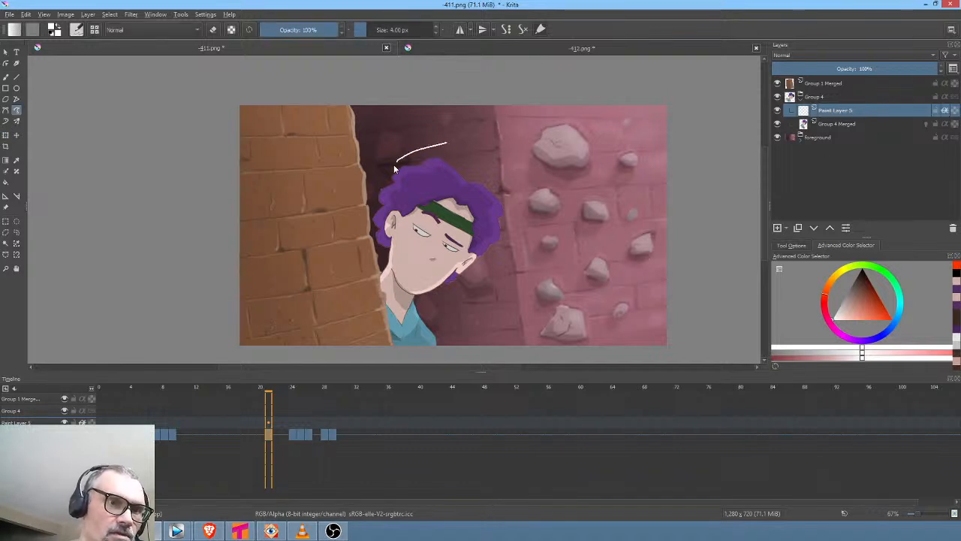
left_click_drag(421, 172, 463, 174)
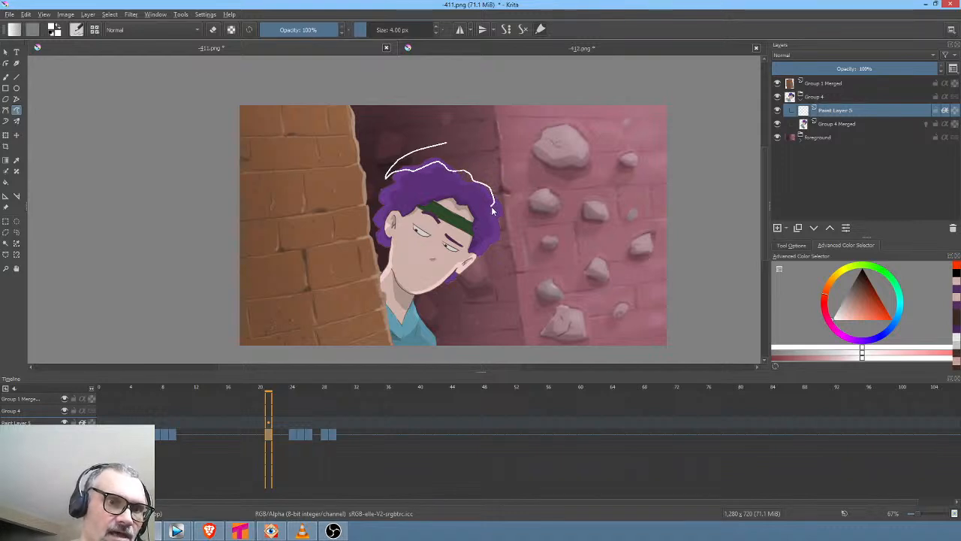
mouse_move(489, 246)
left_mouse_down()
mouse_move(483, 269)
mouse_move(513, 231)
mouse_move(458, 129)
left_mouse_up()
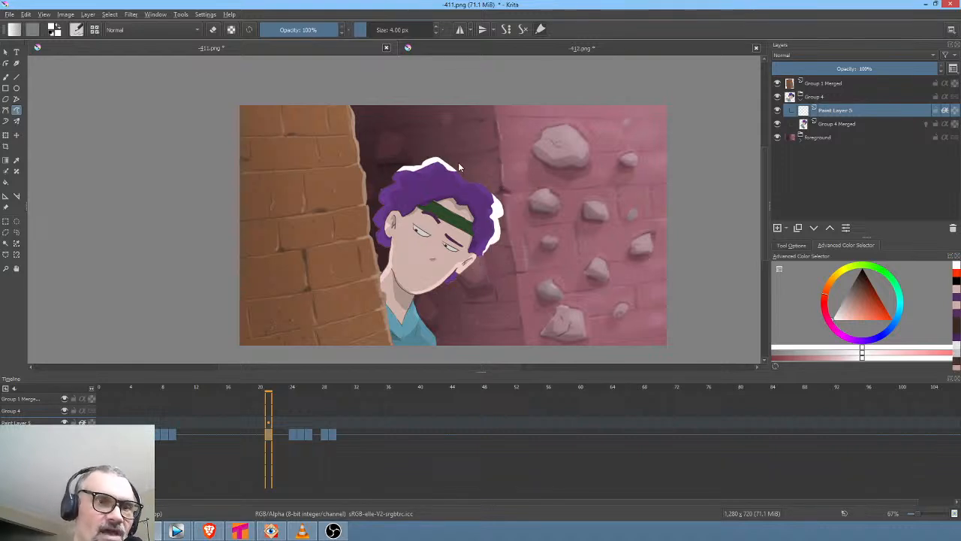
left_click_drag(453, 164, 460, 189)
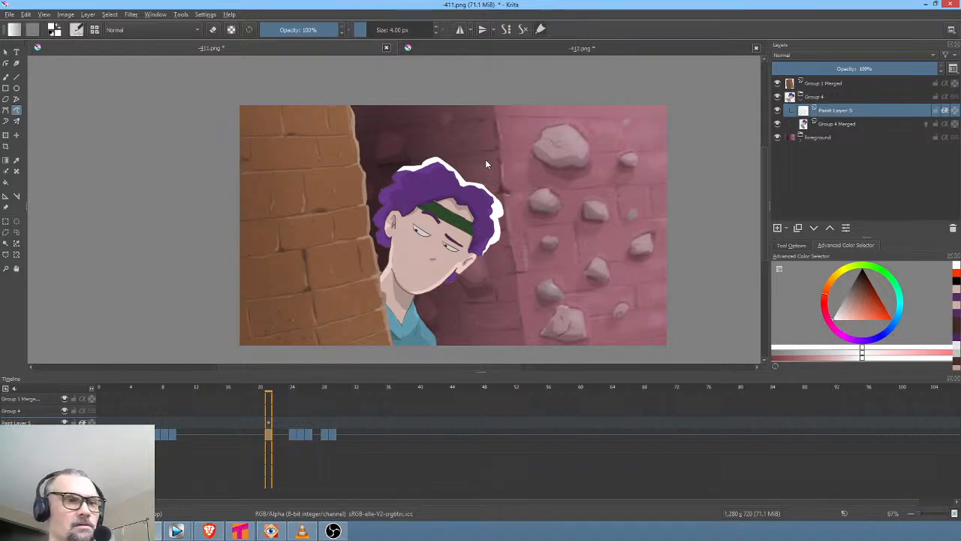
key("e")
mouse_move(394, 176)
left_mouse_down()
mouse_move(452, 165)
mouse_move(438, 136)
left_mouse_up()
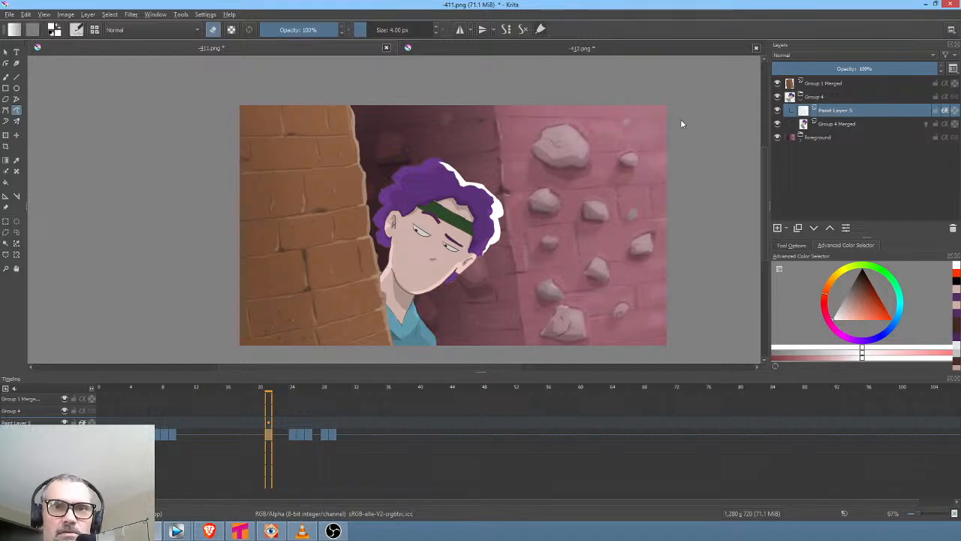
mouse_move(914, 71)
left_mouse_down()
mouse_move(797, 70)
mouse_move(823, 69)
left_mouse_up()
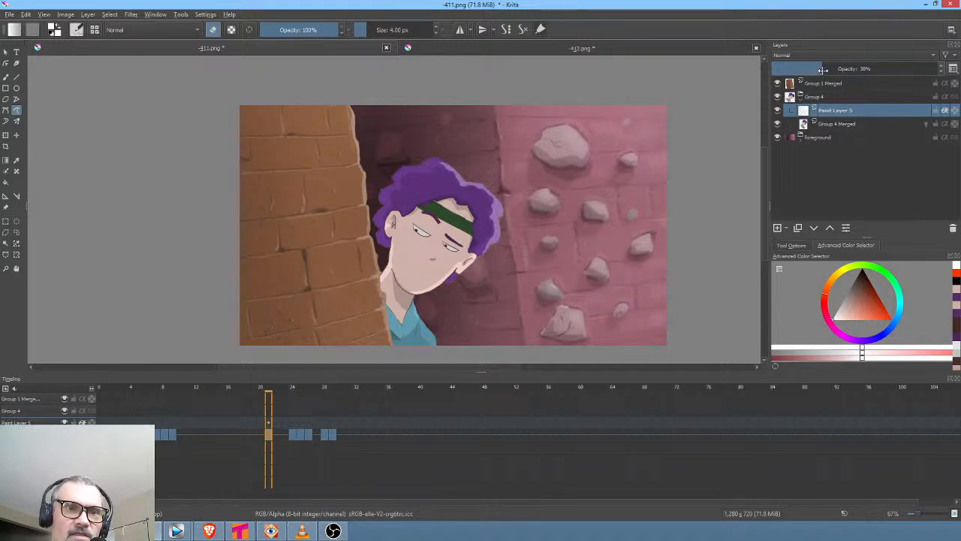
Play the animation from frame 0 to check how the hair highlight sits on the moving head
mouse_move(110, 389)
left_mouse_down()
mouse_move(318, 390)
mouse_move(306, 412)
mouse_move(99, 390)
left_mouse_up()
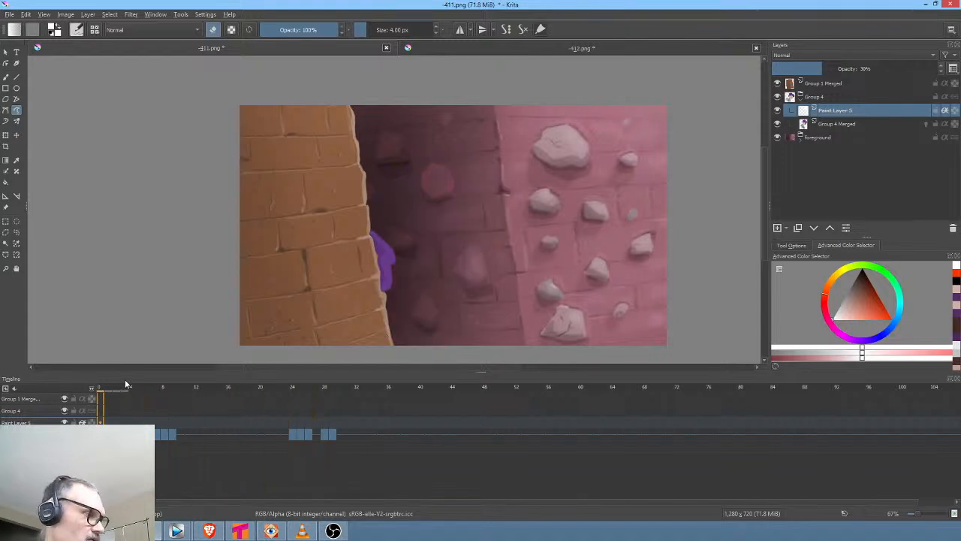
key("space")
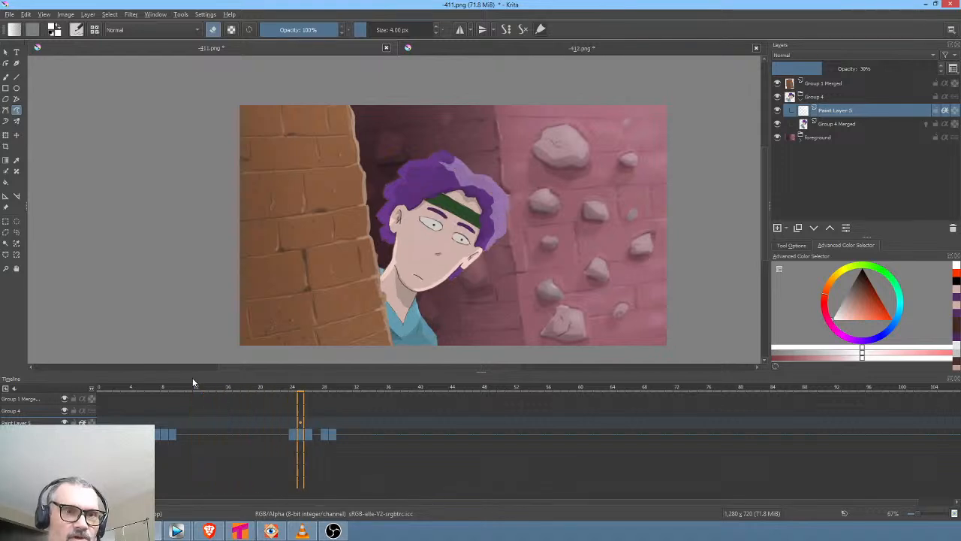
left_click(301, 434)
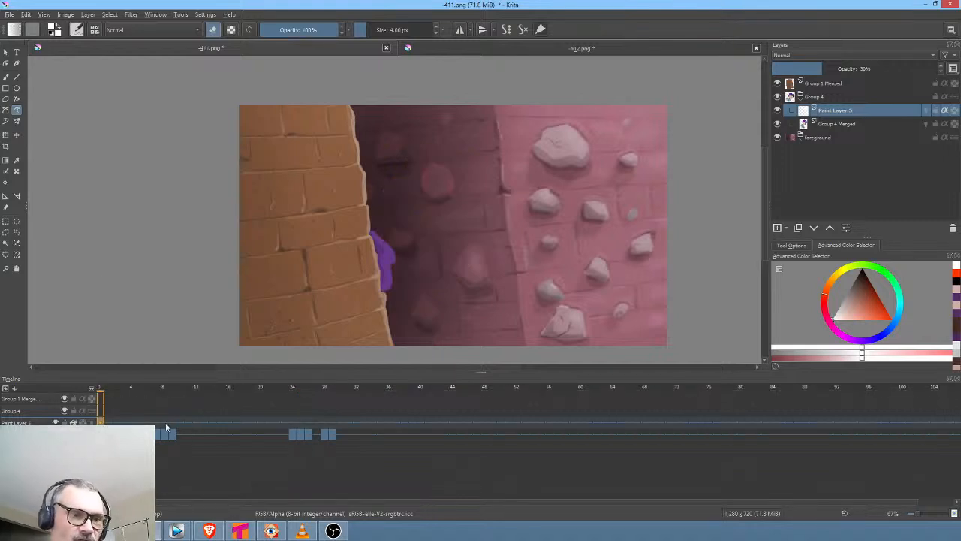
On frame 5 of the highlight layer, liquify the highlight outward to the right to leave a thin rim on the hair
mouse_move(135, 390)
left_mouse_down()
mouse_move(149, 392)
mouse_move(142, 391)
left_mouse_up()
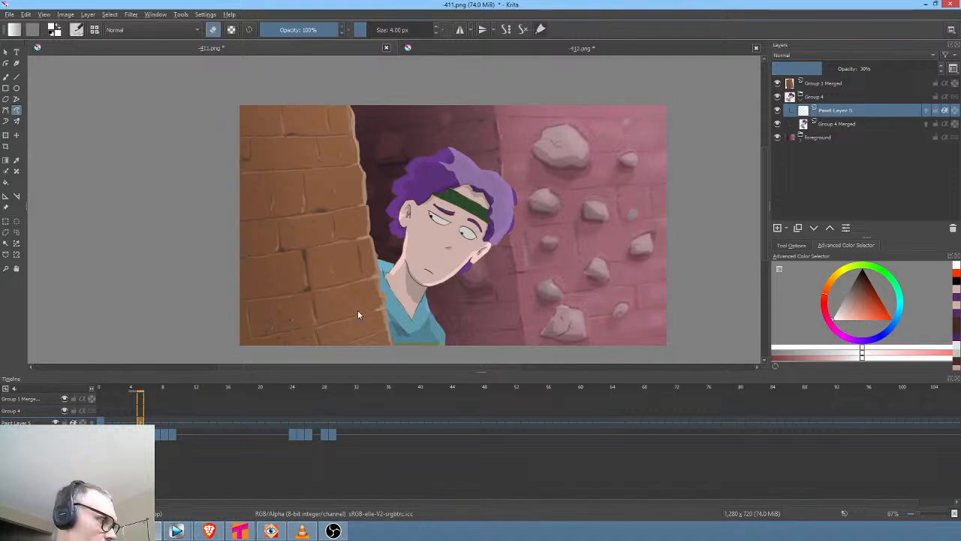
key("ctrl+t")
right_click(455, 197)
left_click(478, 252)
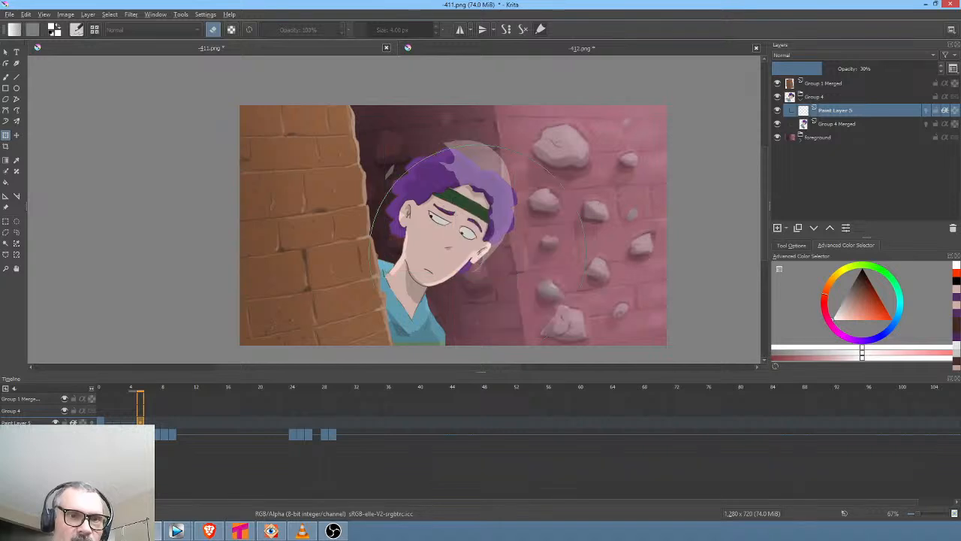
left_click_drag(377, 244, 424, 231)
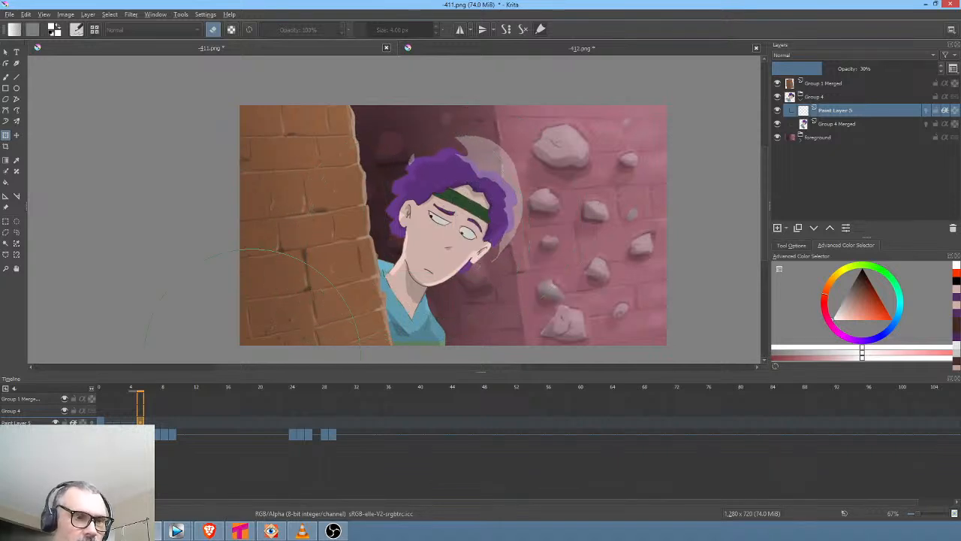
Copy the frame 0 highlight to frame 6, liquify the highlight outward to the right on frame 25, and play from frame 0
mouse_move(101, 422)
left_mouse_down()
mouse_move(159, 406)
mouse_move(148, 422)
left_mouse_up()
left_click(302, 423)
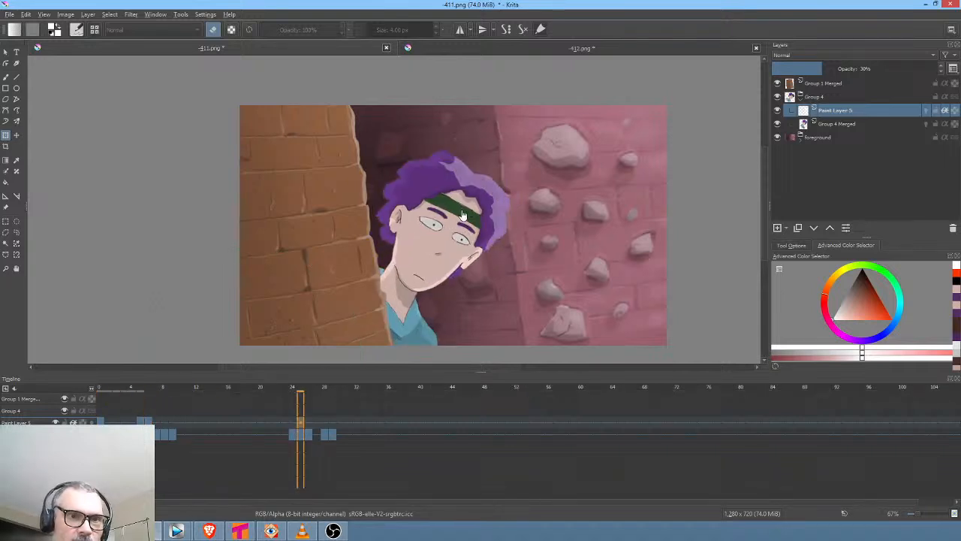
mouse_move(452, 229)
left_mouse_down()
mouse_move(421, 229)
mouse_move(430, 237)
mouse_move(422, 242)
left_mouse_up()
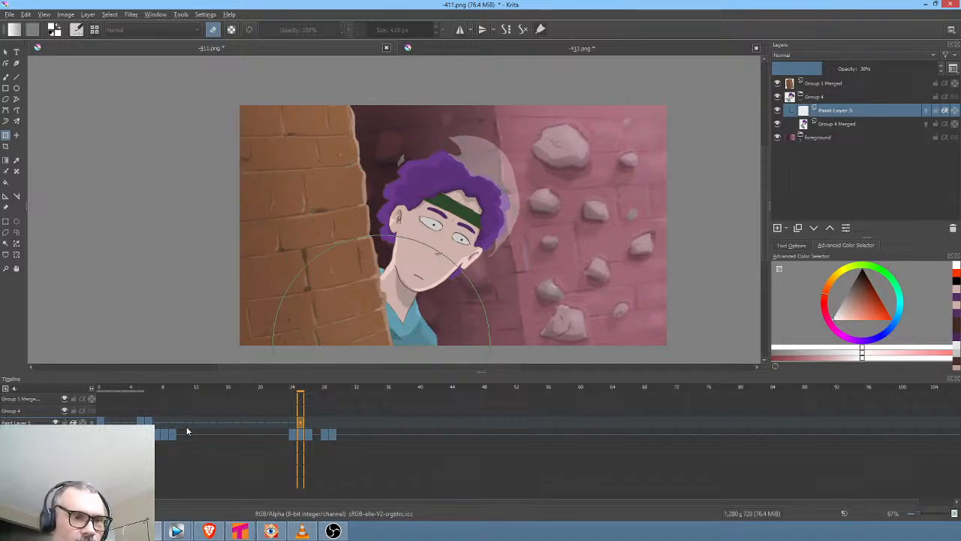
left_click(103, 423)
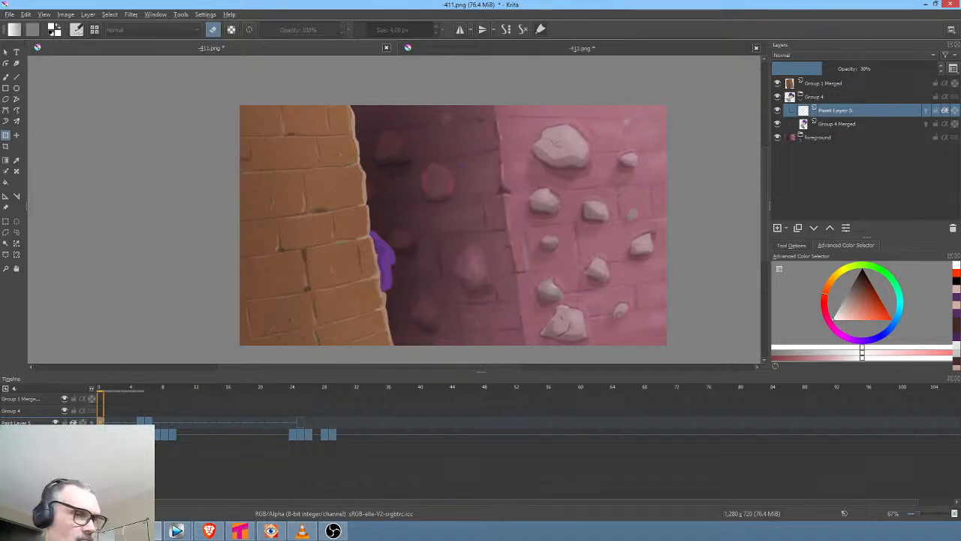
key("space")
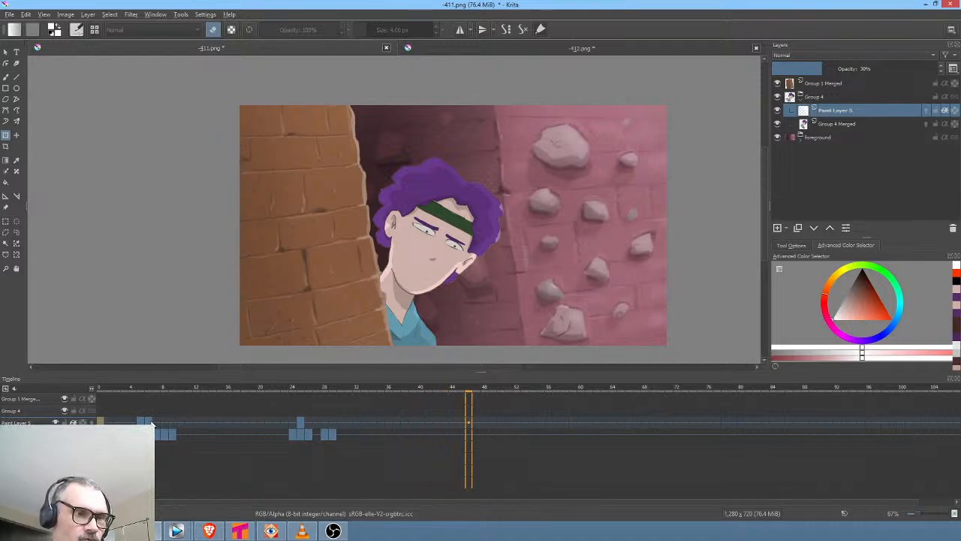
Copy the frame 0 hair highlight to frame 26 and lower the highlight layer's opacity to 18%
left_click(313, 422)
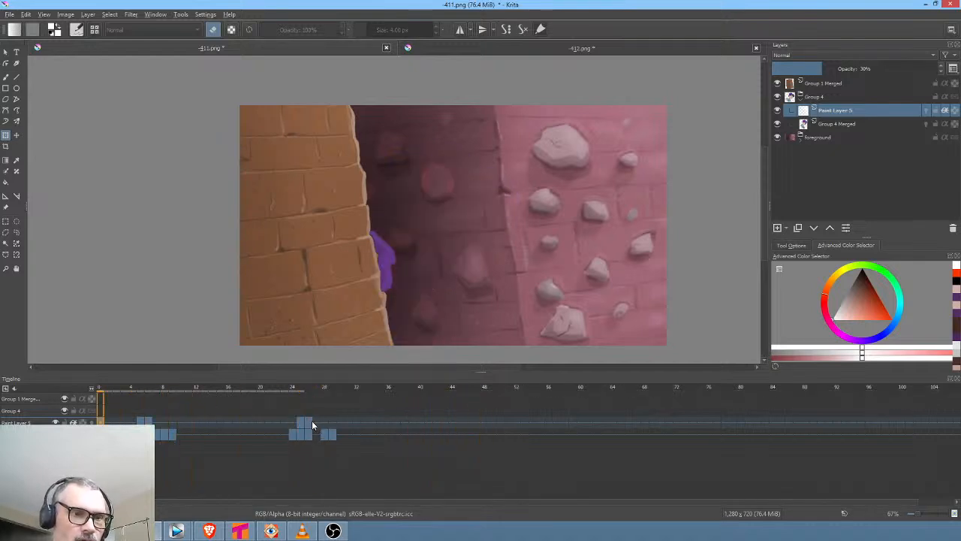
left_click(313, 425)
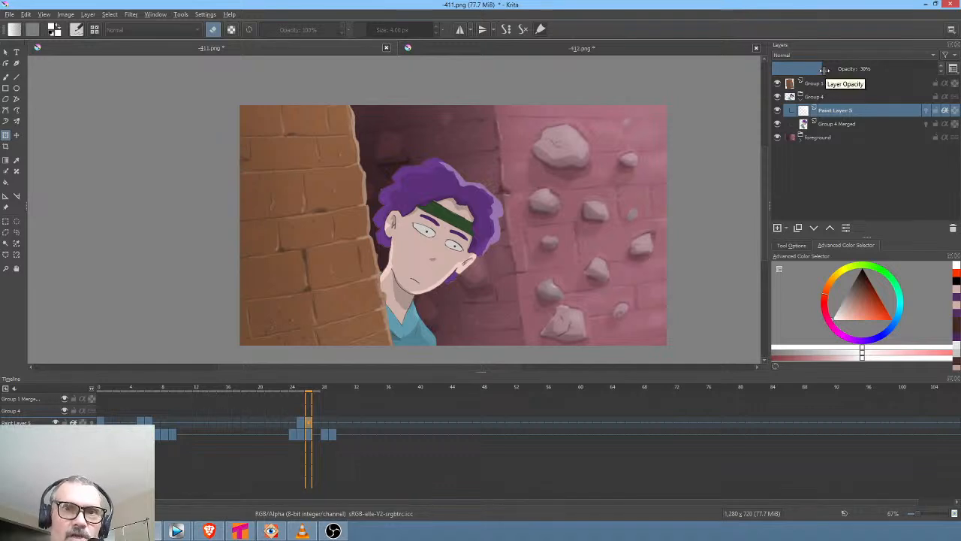
left_click_drag(815, 70, 793, 69)
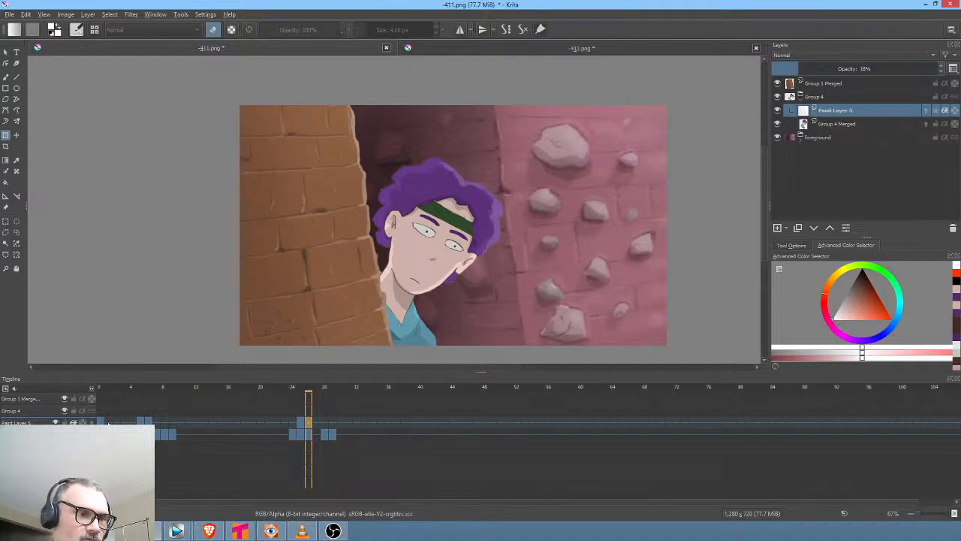
Return to frame 0 and save 411.png with the existing PNG options, also keeping a Krita file
left_click(101, 423)
left_click(10, 14)
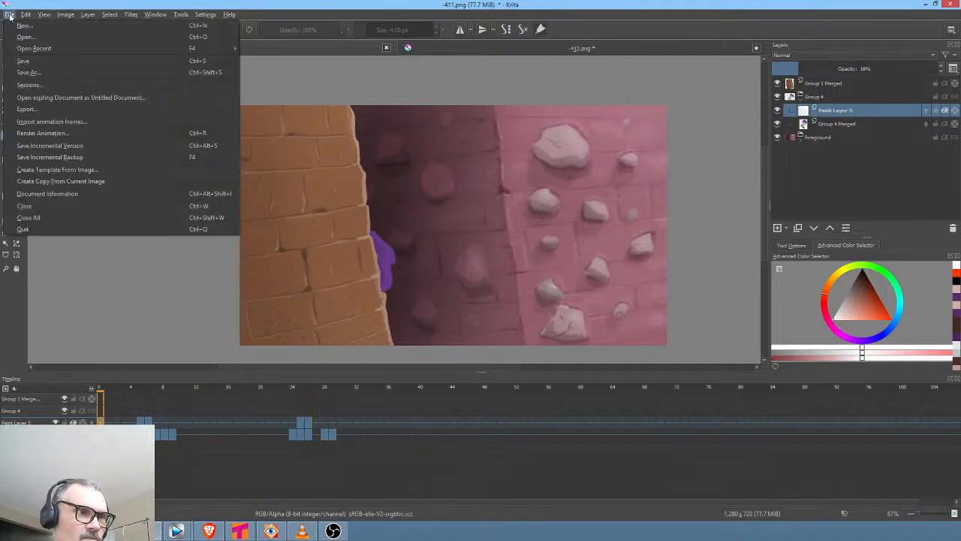
left_click(23, 69)
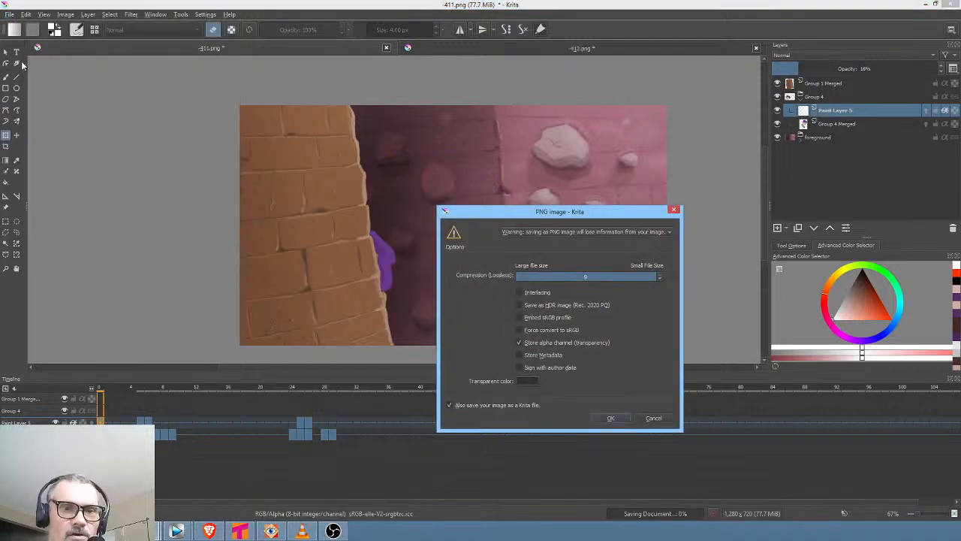
left_click(613, 417)
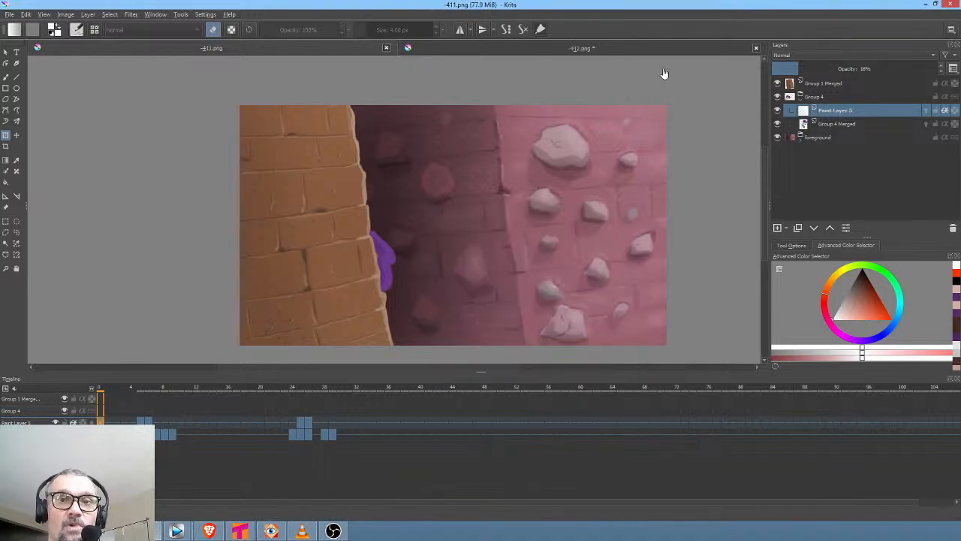
Add a paint layer above all others and paint soft white light down the image's right edge with a 600 px brush
left_click(835, 84)
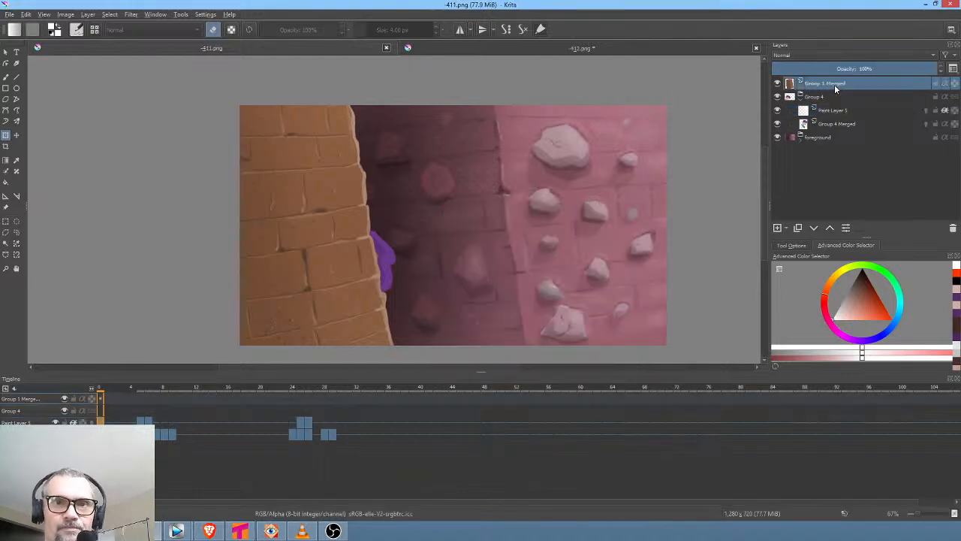
left_click(777, 227)
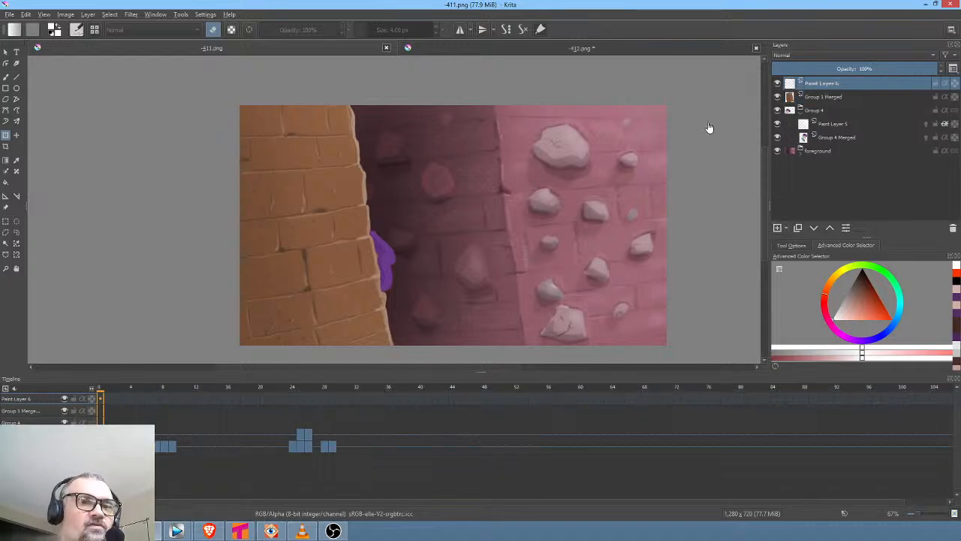
scroll(695, 131, "down", 3)
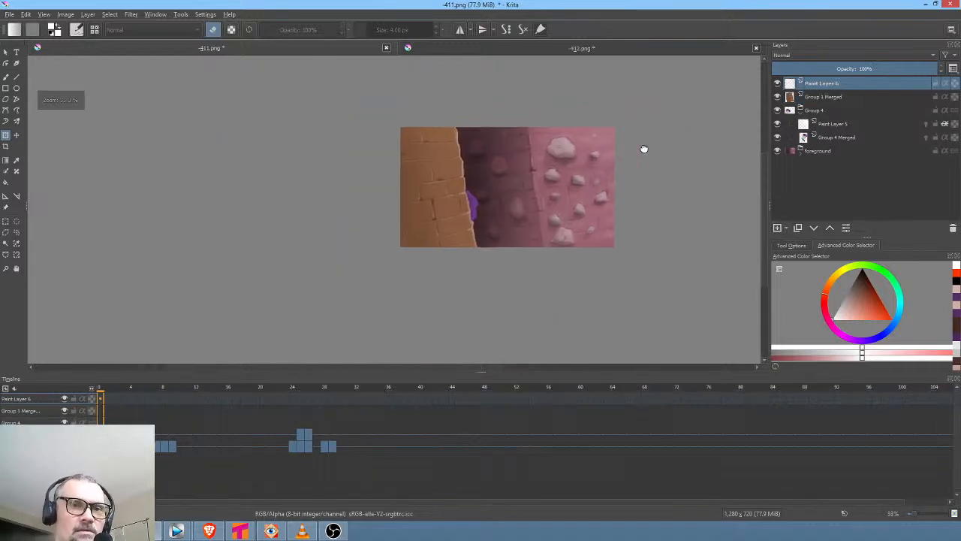
left_click(862, 292)
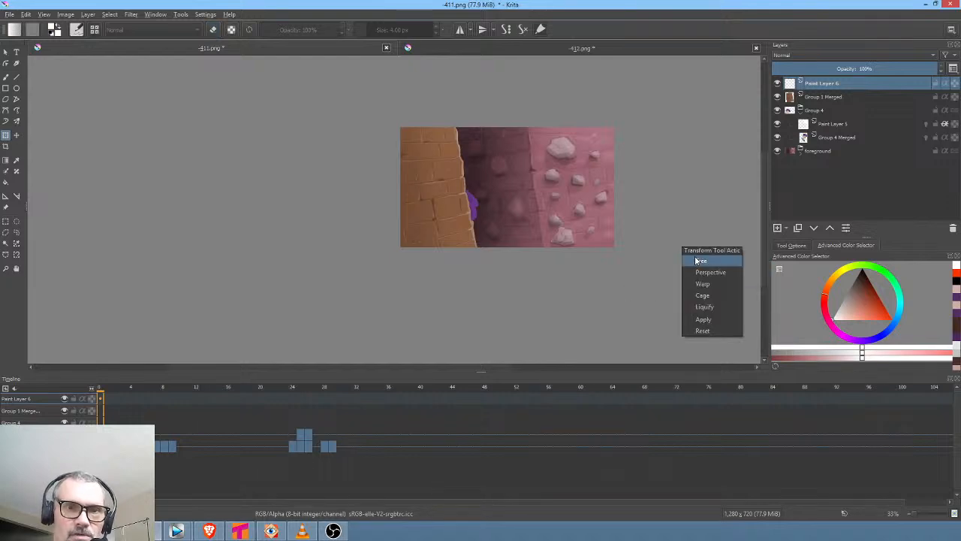
key("Escape")
key("b")
right_click(656, 200)
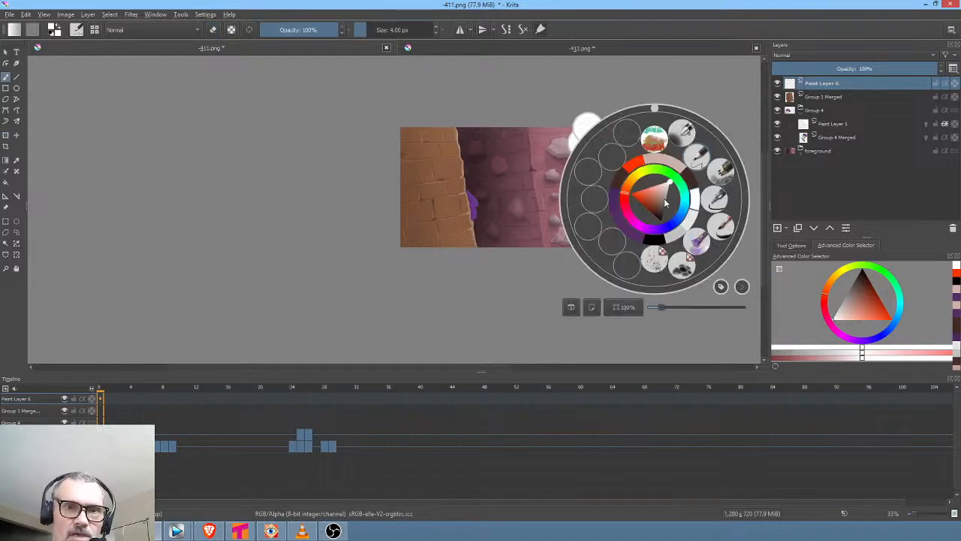
left_click(682, 143)
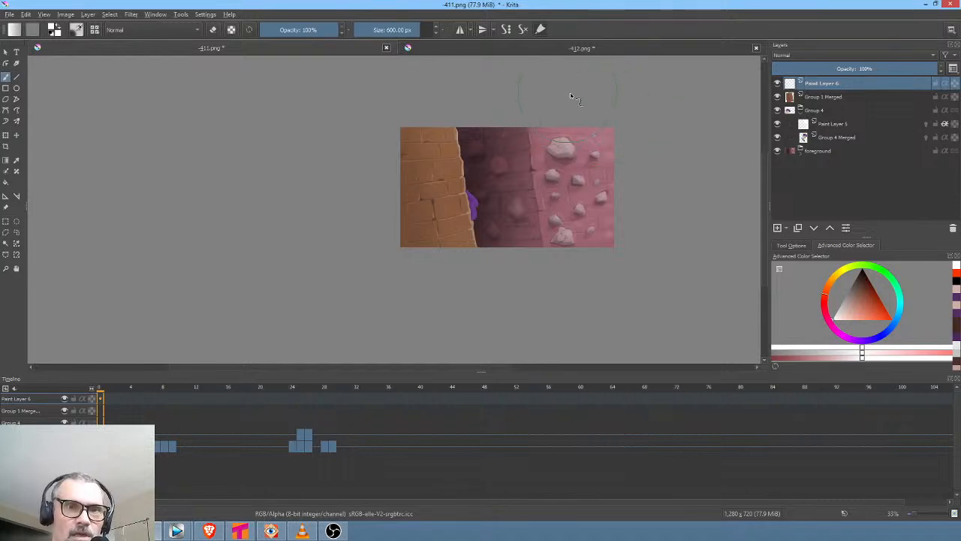
mouse_move(570, 96)
left_mouse_down()
mouse_move(601, 101)
mouse_move(614, 117)
mouse_move(646, 216)
mouse_move(592, 114)
mouse_move(650, 257)
left_mouse_up()
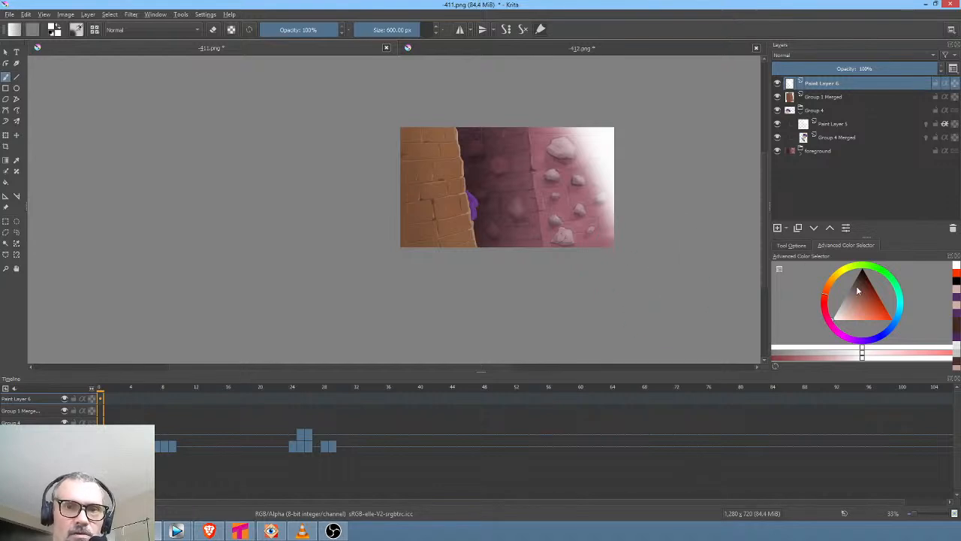
Paint soft black shading over the left edge and lower-left corner of the image on the same layer
left_click_drag(858, 292, 864, 272)
mouse_move(482, 88)
left_mouse_down()
mouse_move(415, 101)
mouse_move(386, 128)
mouse_move(354, 194)
left_mouse_up()
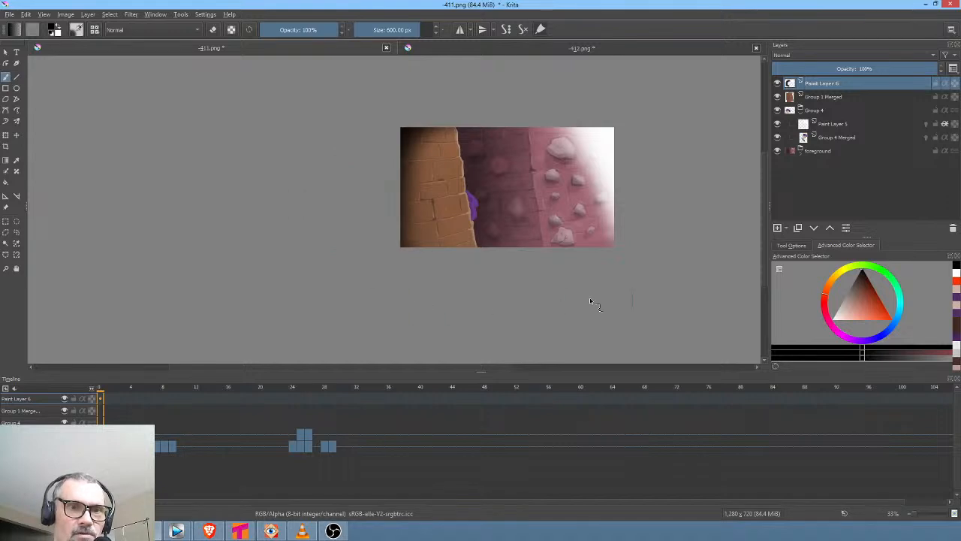
mouse_move(546, 294)
left_mouse_down()
mouse_move(420, 270)
mouse_move(353, 150)
left_mouse_up()
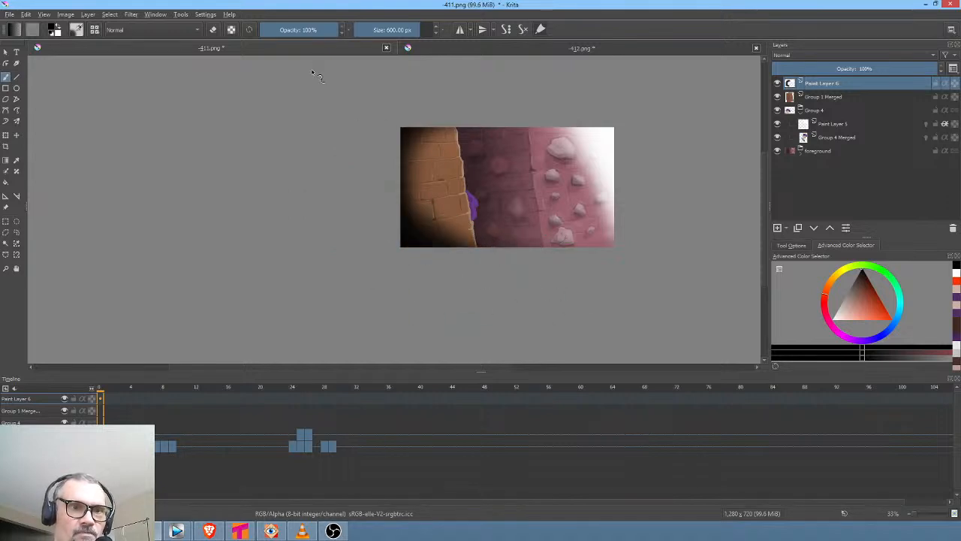
mouse_move(443, 271)
left_mouse_down()
mouse_move(419, 251)
mouse_move(353, 147)
left_mouse_up()
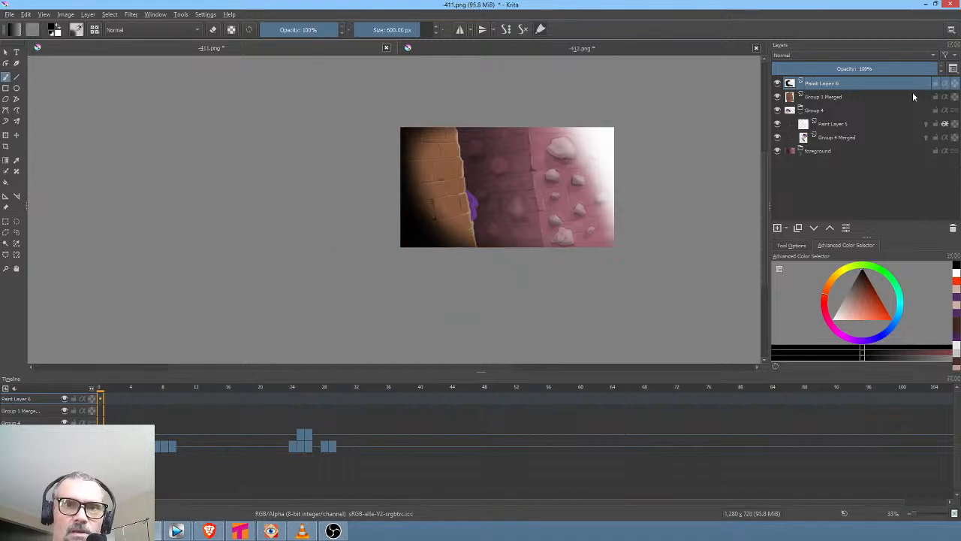
Set the light and shadow layer's blending mode to Overlay and its opacity to 13%
mouse_move(883, 68)
left_mouse_down()
mouse_move(744, 69)
mouse_move(836, 71)
mouse_move(801, 69)
mouse_move(826, 69)
left_mouse_up()
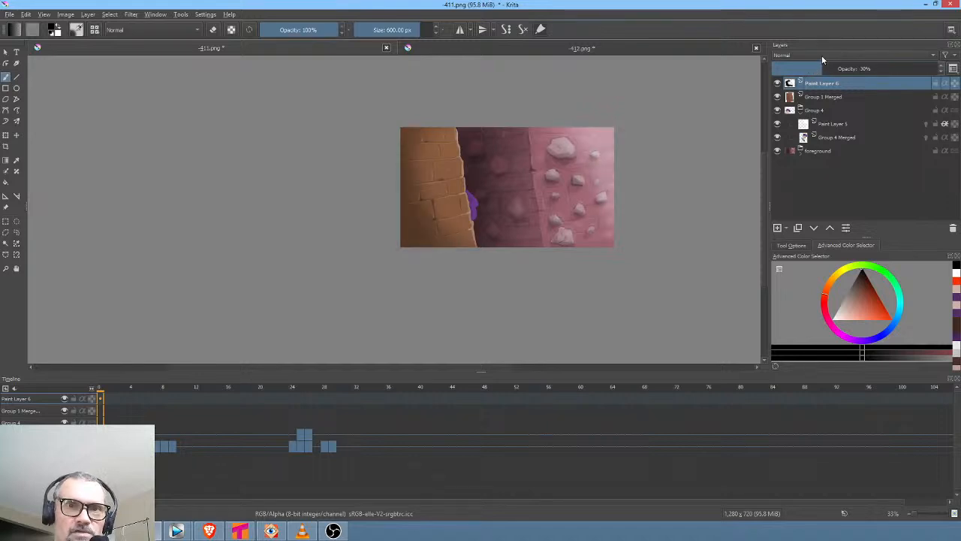
left_click(821, 55)
left_click(820, 95)
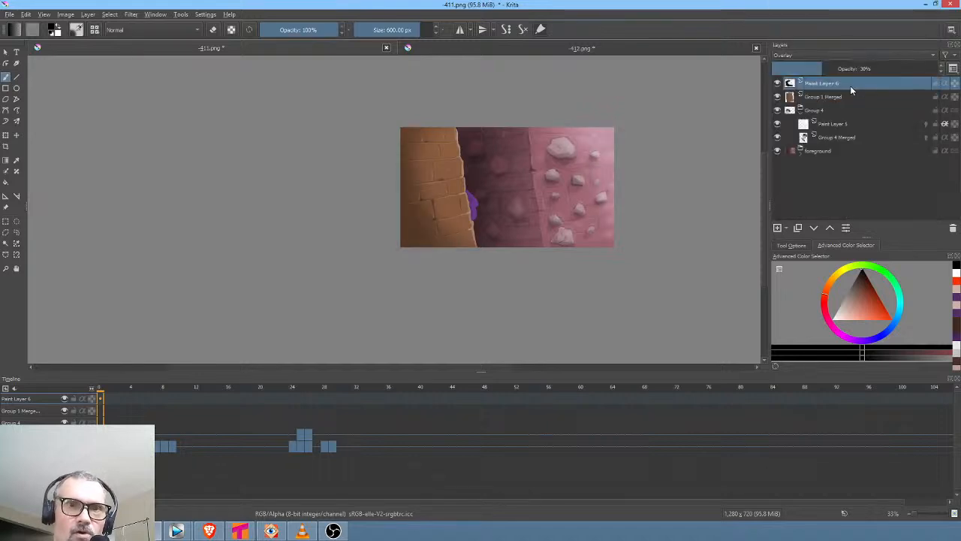
left_click_drag(819, 68, 794, 70)
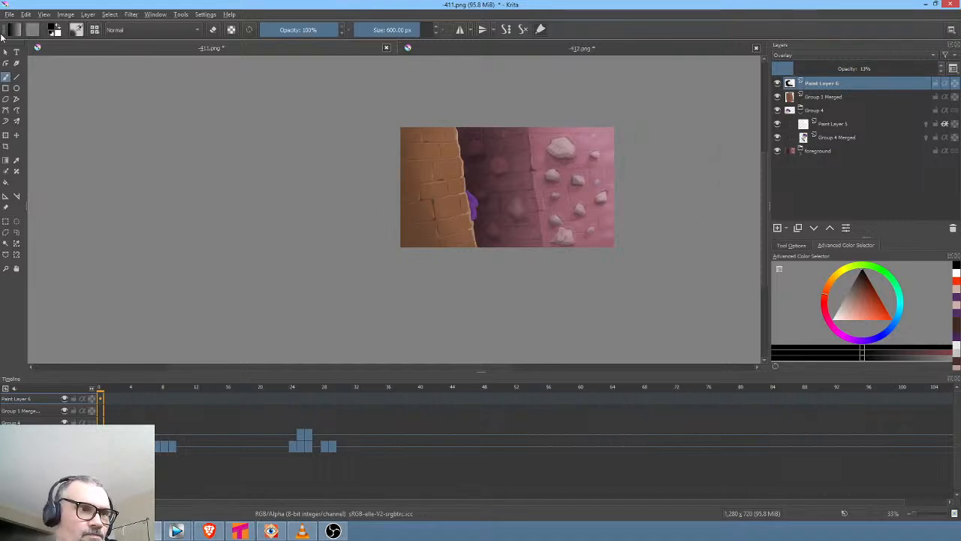
Save 411.png with the added light and shadow layer, keeping the PNG options and the Krita copy
left_click(9, 14)
left_click(22, 60)
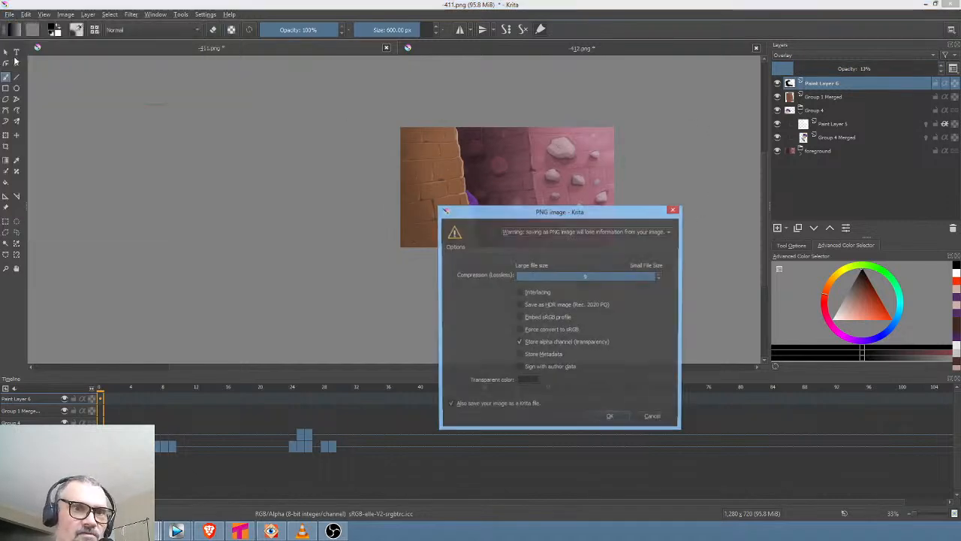
left_click(617, 418)
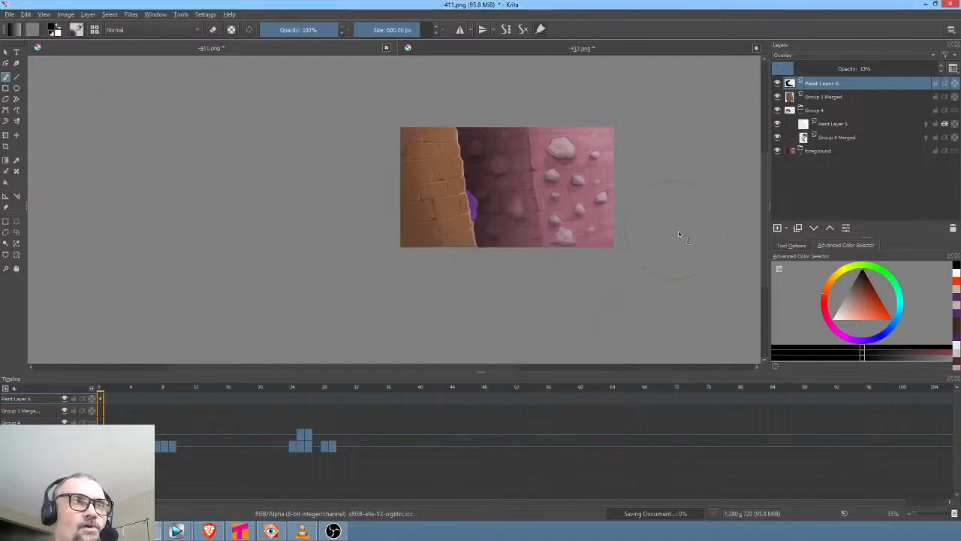
Play the animation from frame 0 to check the scene with the new lighting overlay
left_click_drag(681, 228, 608, 237)
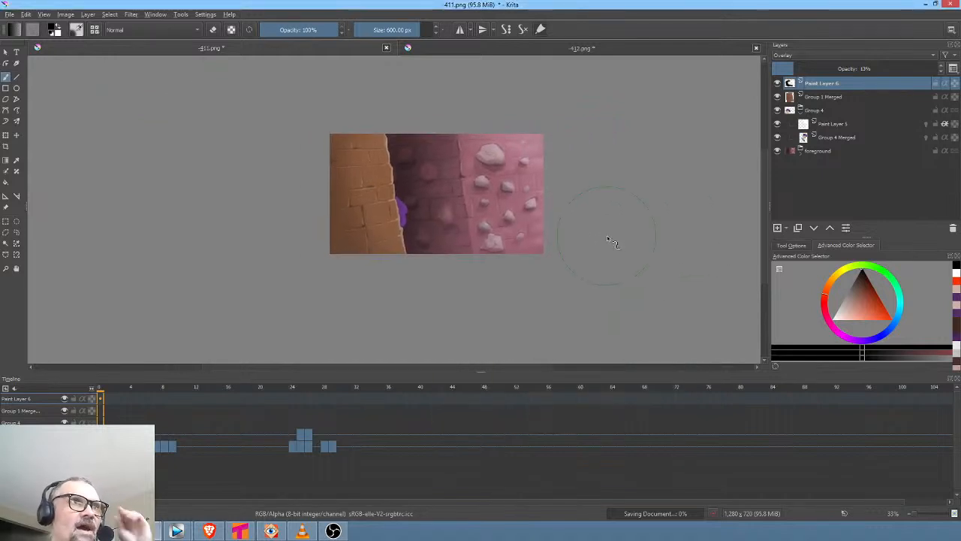
scroll(606, 232, "up", 2)
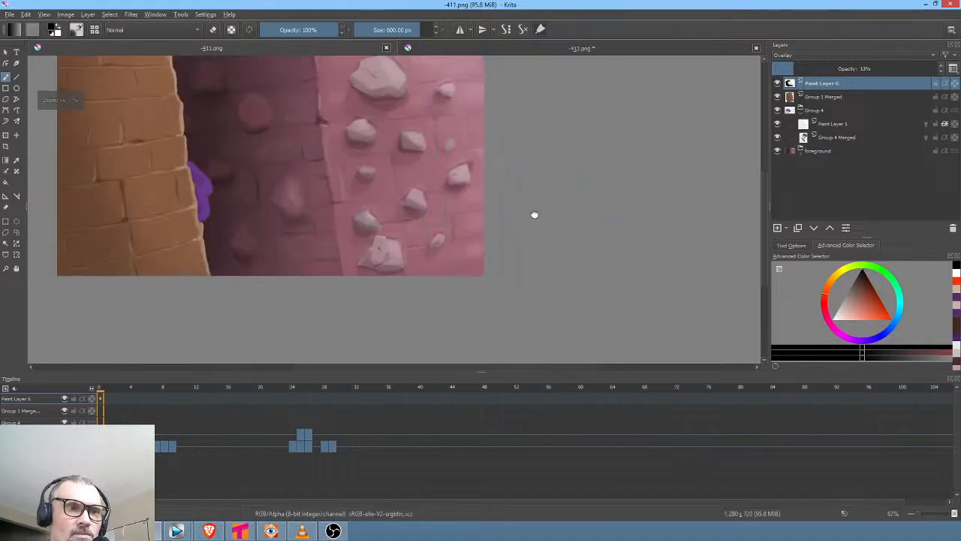
left_click_drag(534, 215, 650, 265)
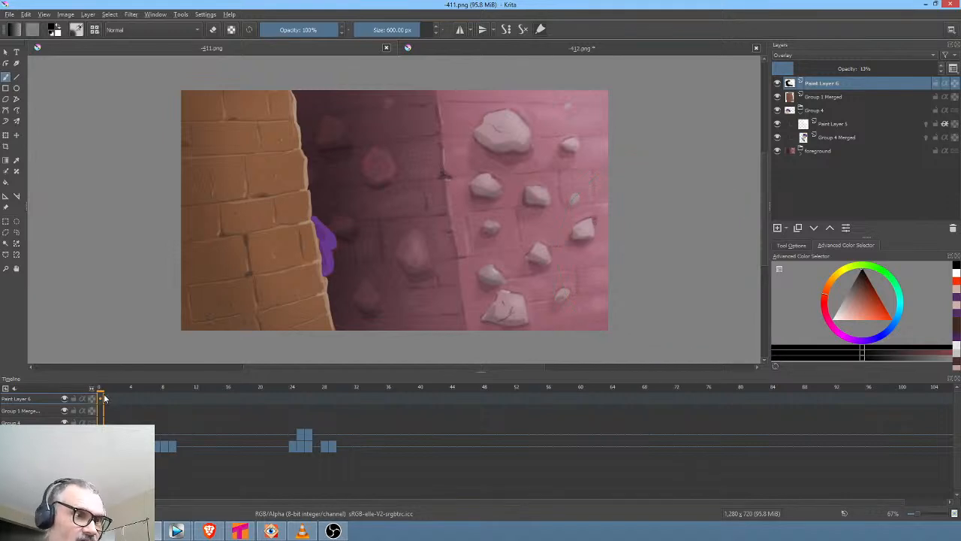
key("space")
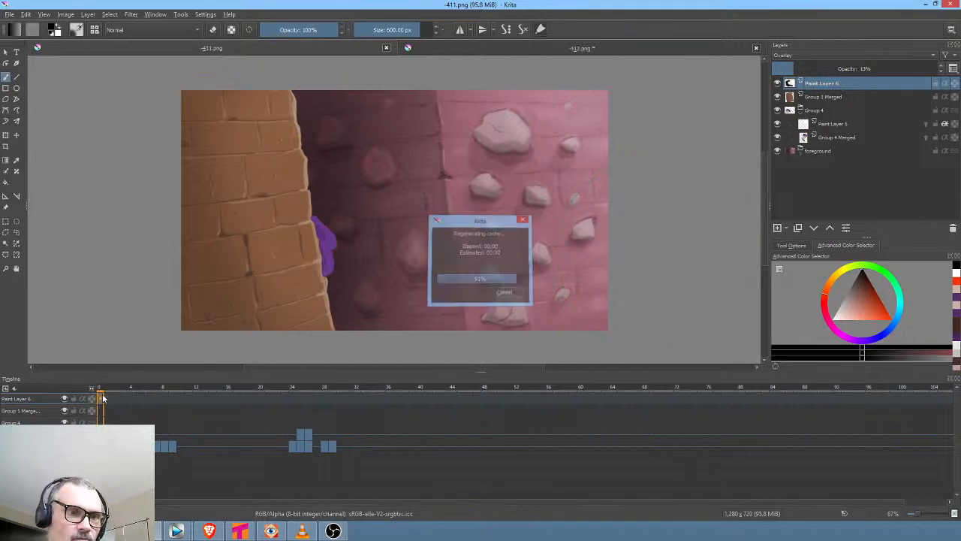
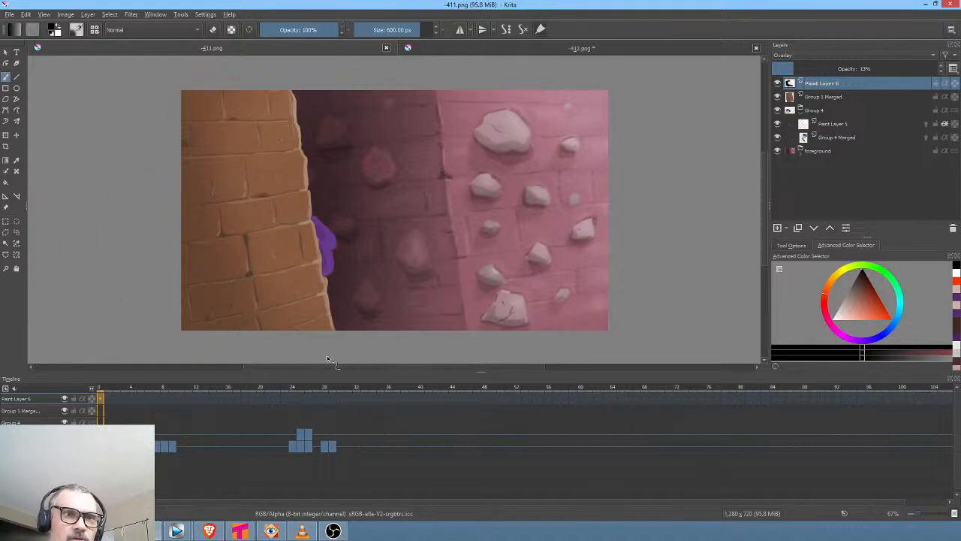
Switch to Vegas Pro and check the media file name and numbering of the first 411 clip in its properties
left_click(177, 531)
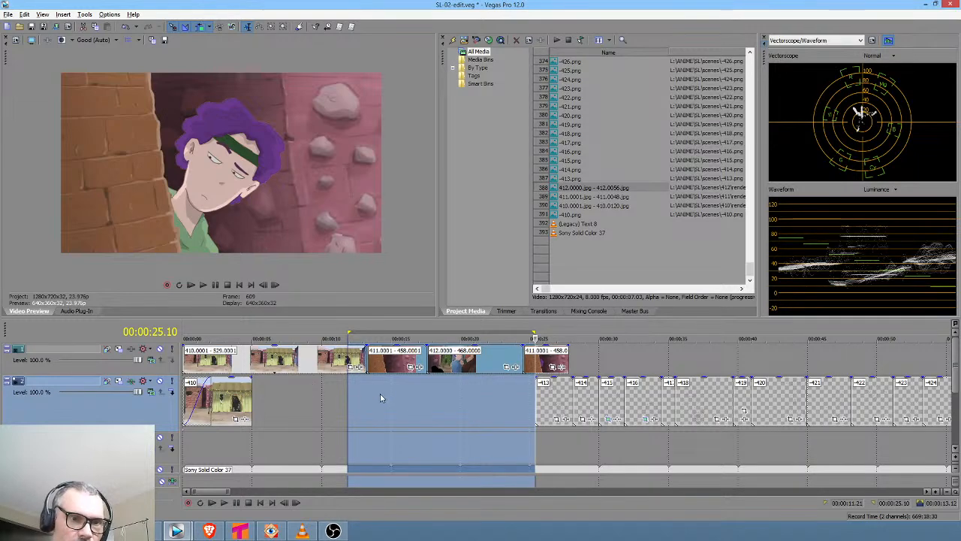
left_click(380, 398)
left_click(402, 365)
right_click(402, 365)
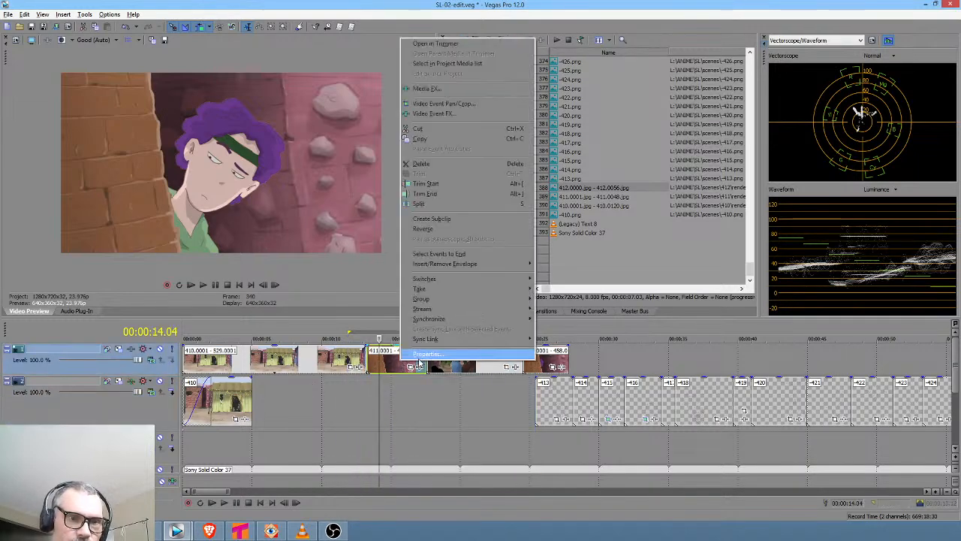
left_click(427, 353)
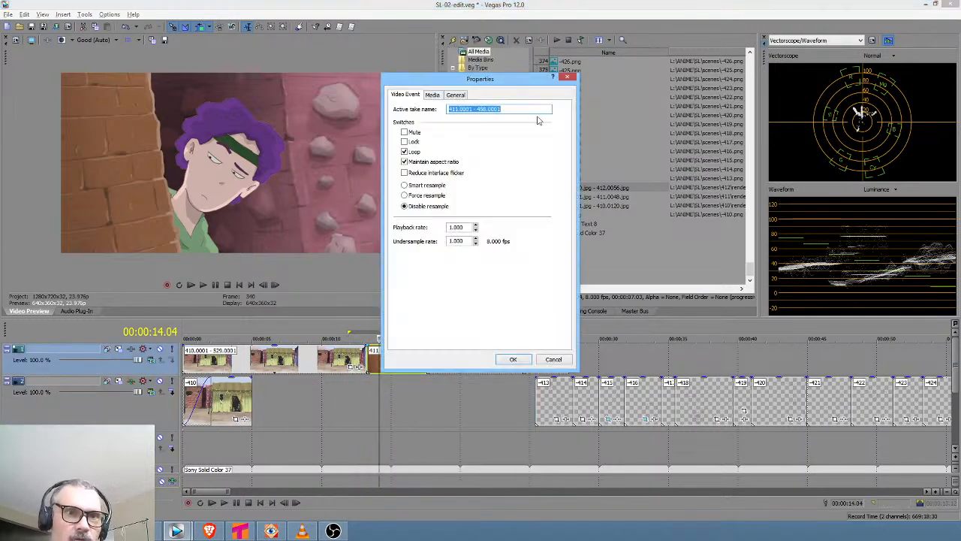
left_click(433, 96)
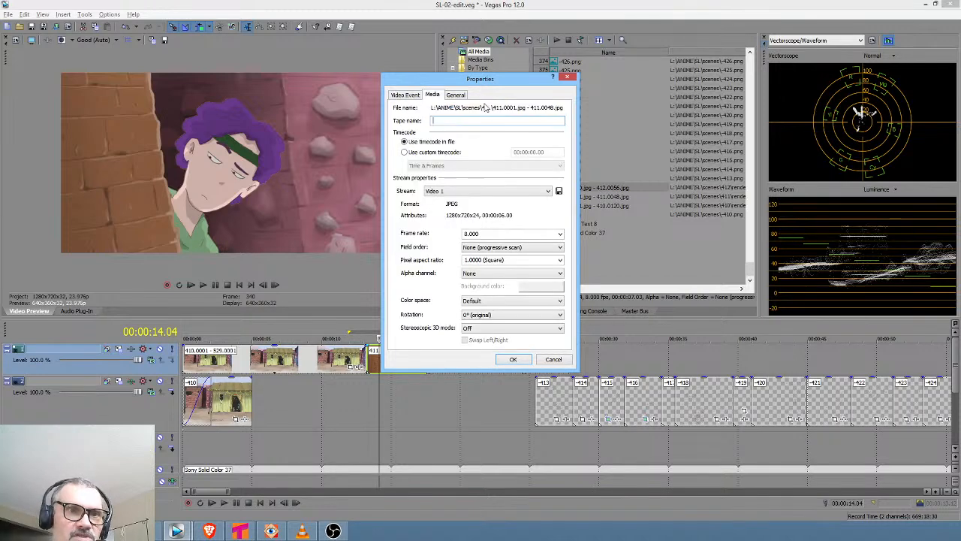
left_click(569, 78)
Switch to Krita and render frames 0 to 48 as a JPEG sequence named 411. into L:/ANIME/SL/scenes/411/render, replacing the old frames
key("alt+Tab")
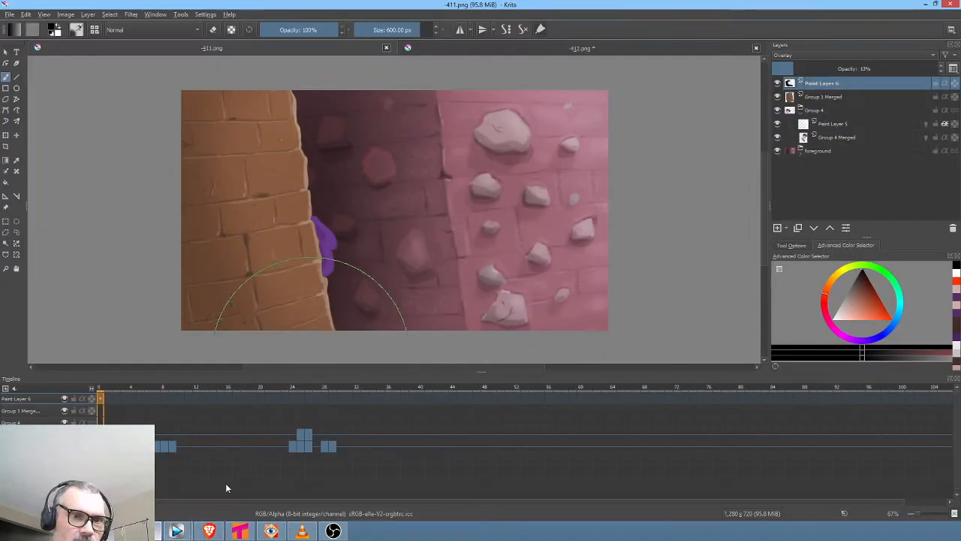
key("ctrl+shift+r")
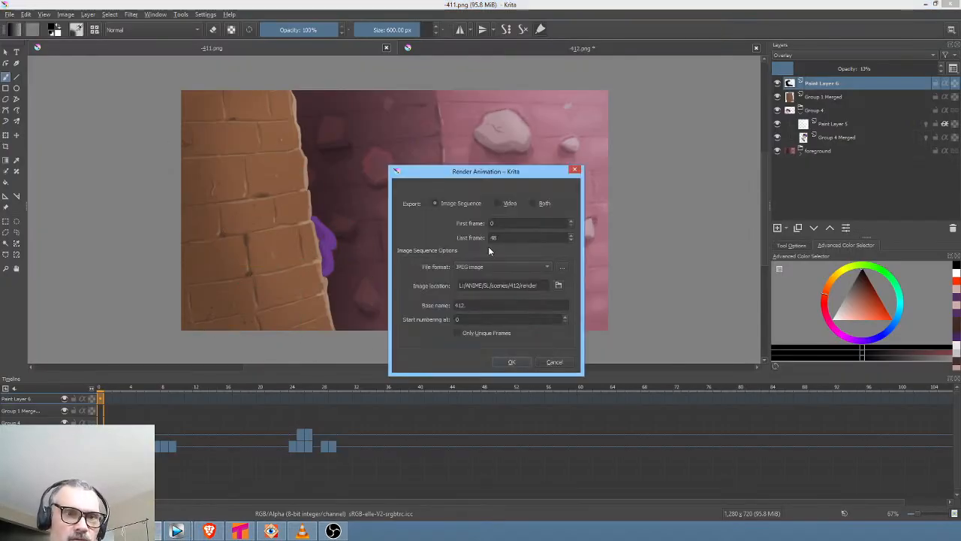
left_click(516, 285)
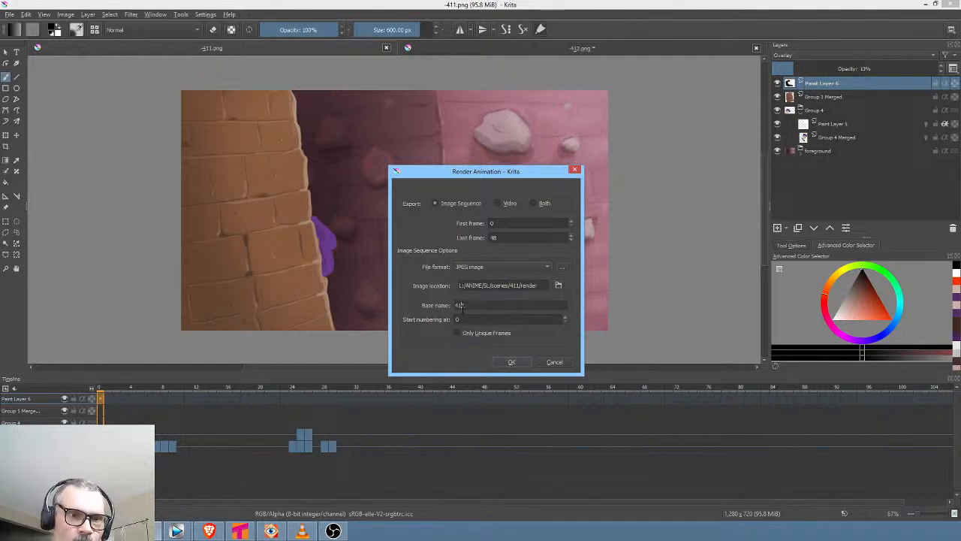
left_click(506, 362)
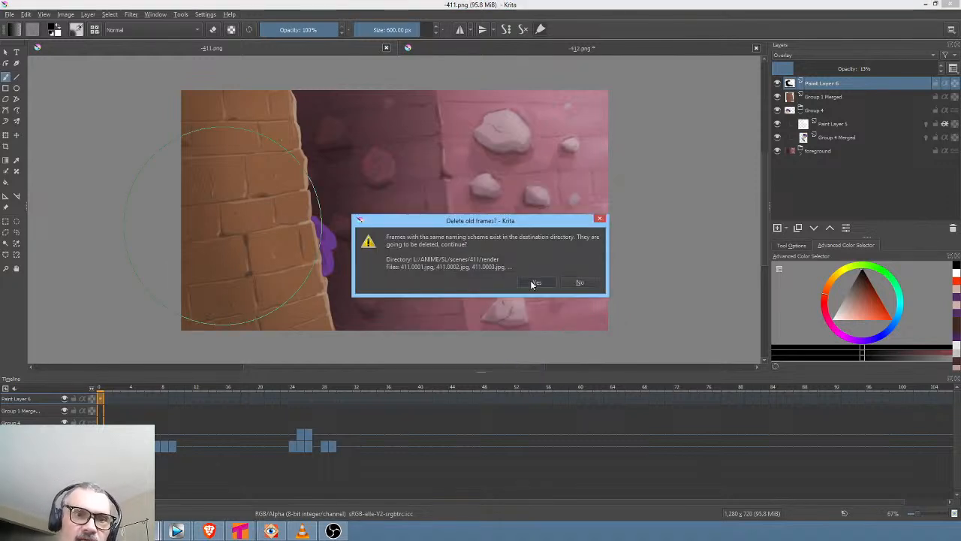
left_click(532, 283)
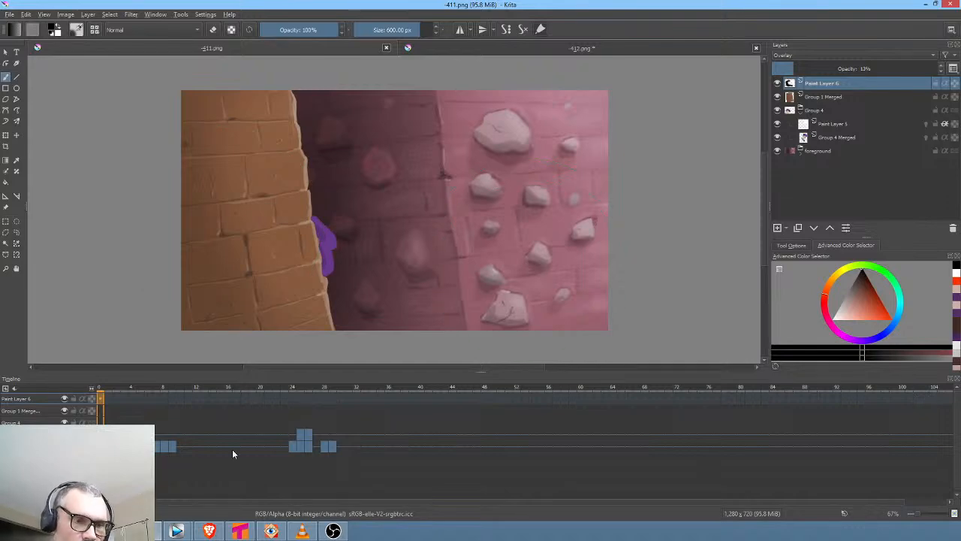
Switch to the SL-02-edit Vegas Pro project and play the sequence from about 11 seconds to review the re-rendered 411 clips
mouse_move(177, 531)
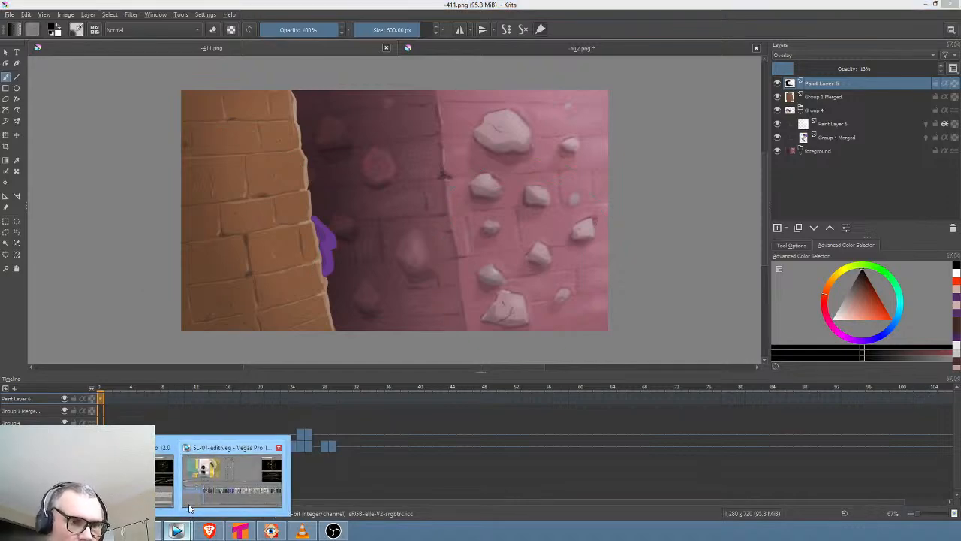
left_click(190, 508)
left_click(342, 388)
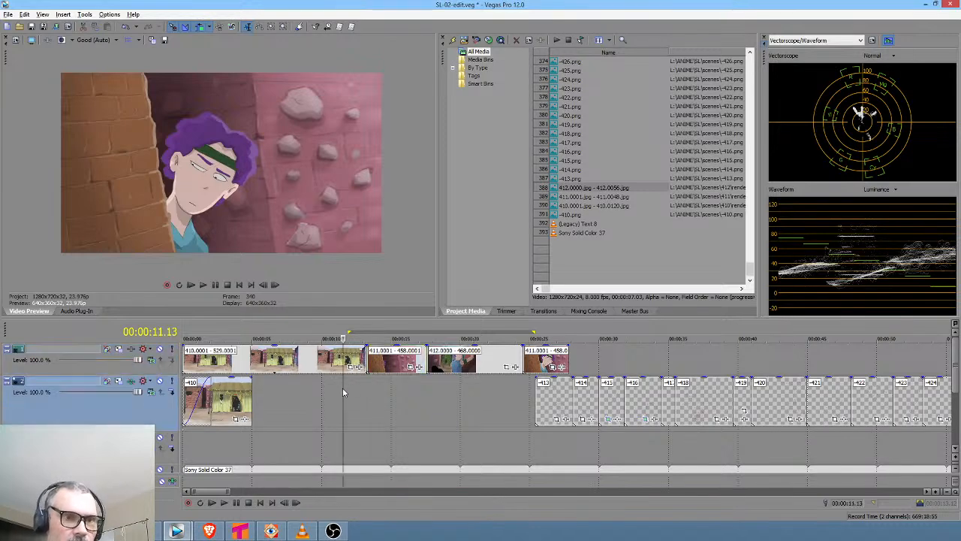
key("space")
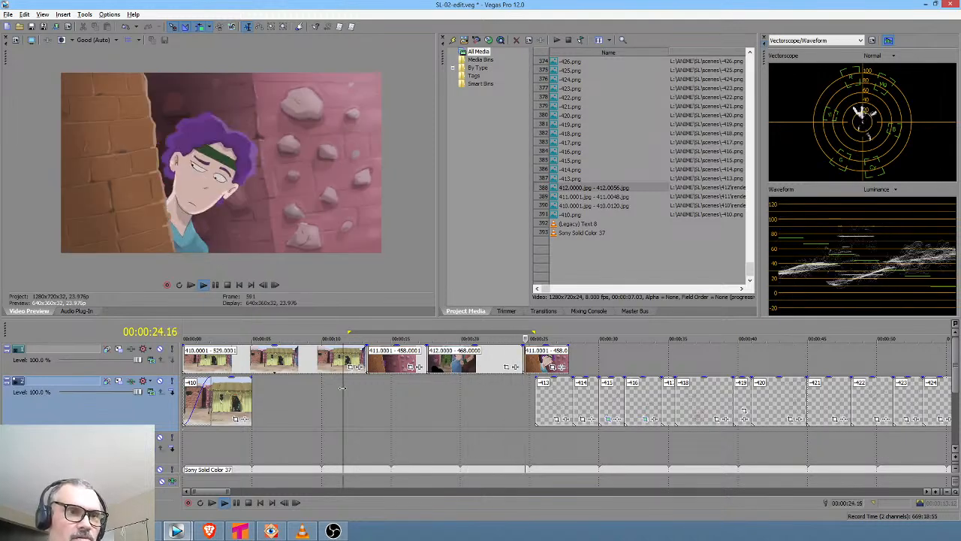
key("space")
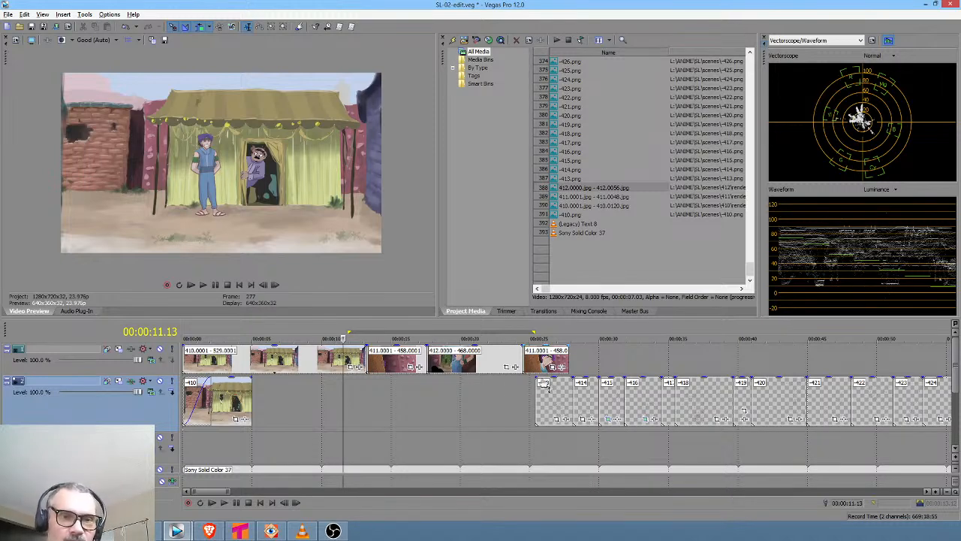
Replay the cut into the first 411 clip and inspect its boundaries with the neighbouring 410 and 412 clips
left_click_drag(484, 384, 536, 385)
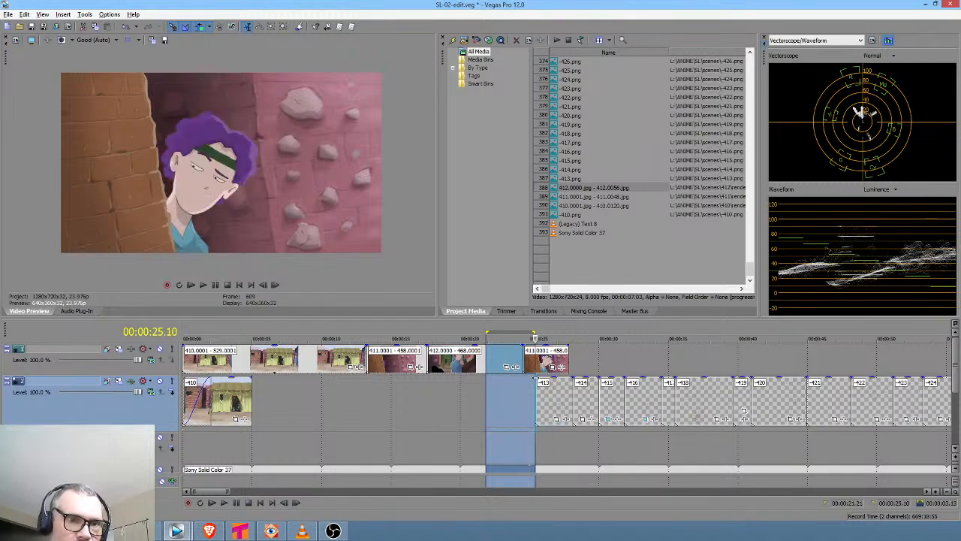
left_click(364, 388)
left_click(359, 386)
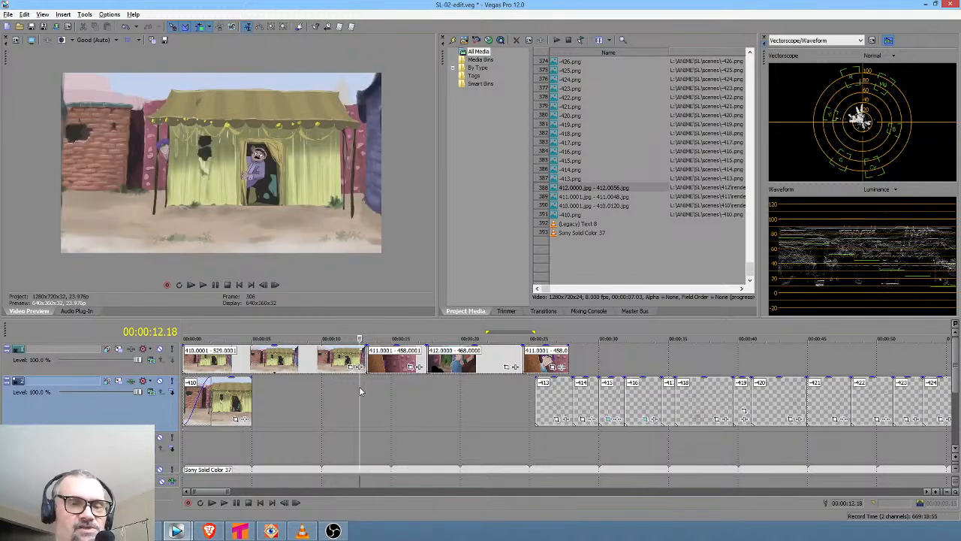
key("space")
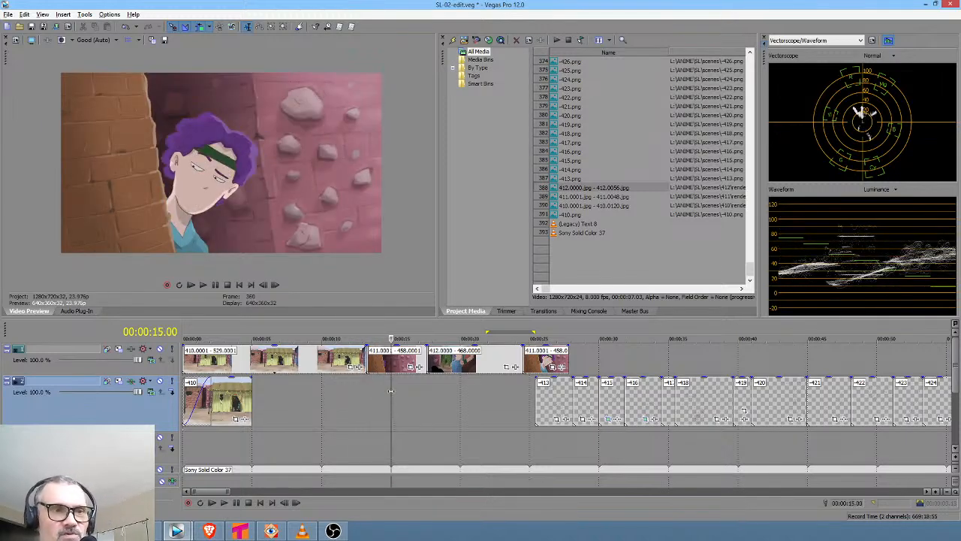
left_click(365, 380)
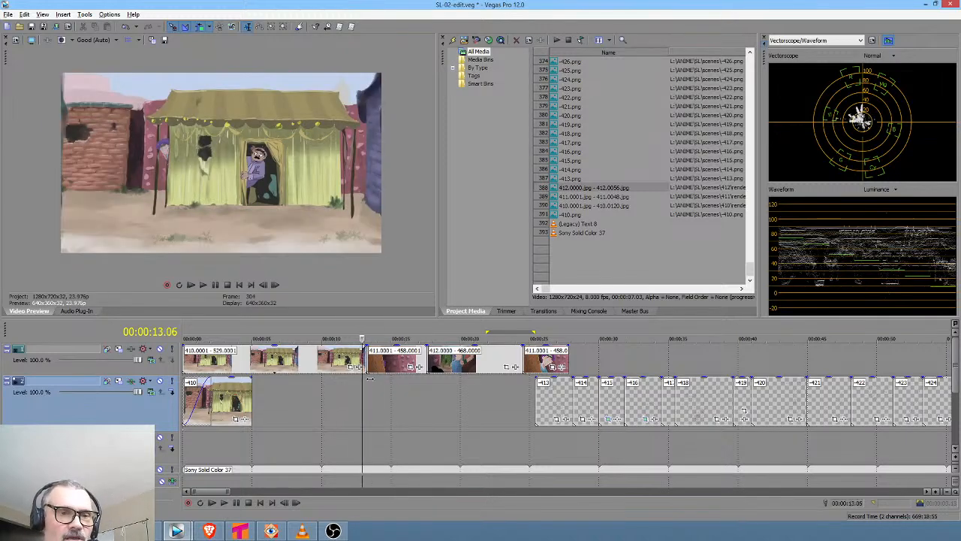
left_click(409, 364)
left_click(427, 360)
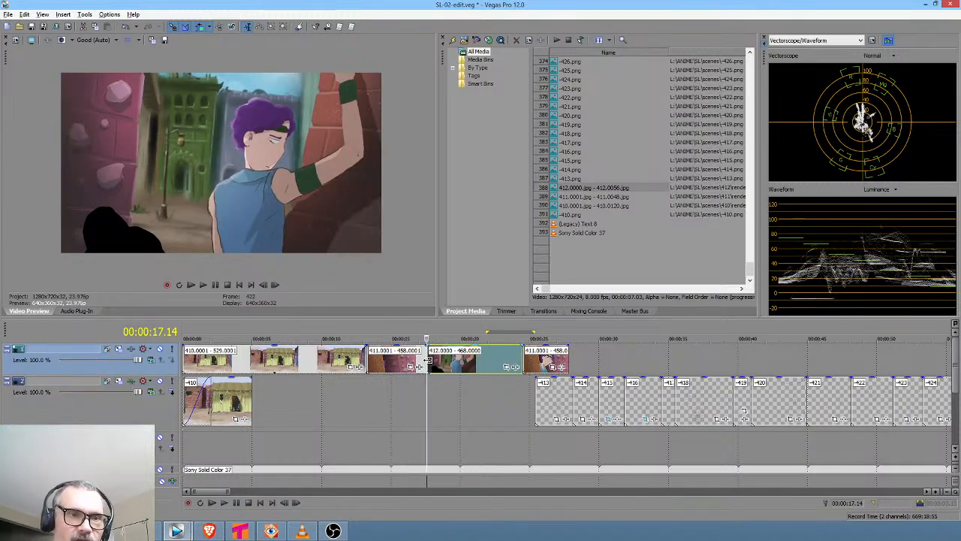
left_click(423, 362)
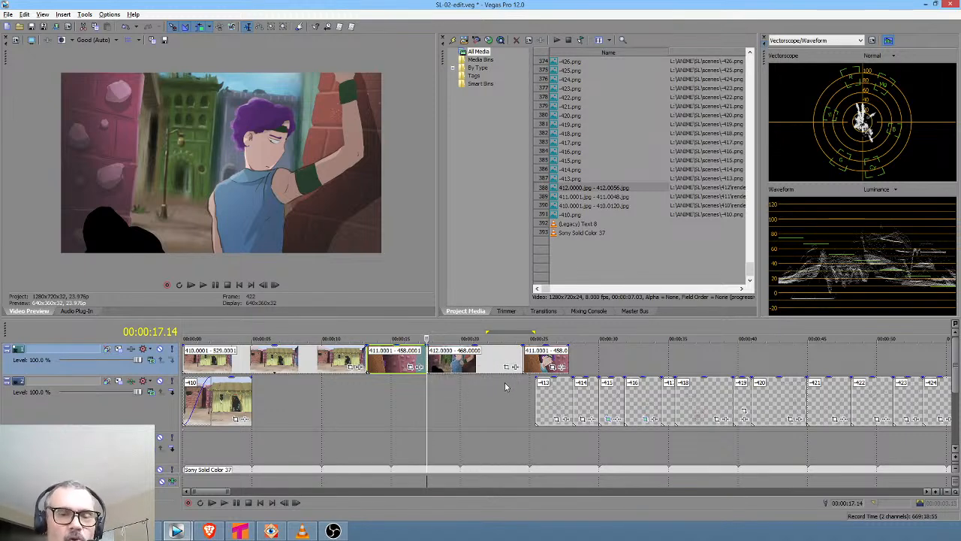
left_click_drag(507, 381, 413, 367)
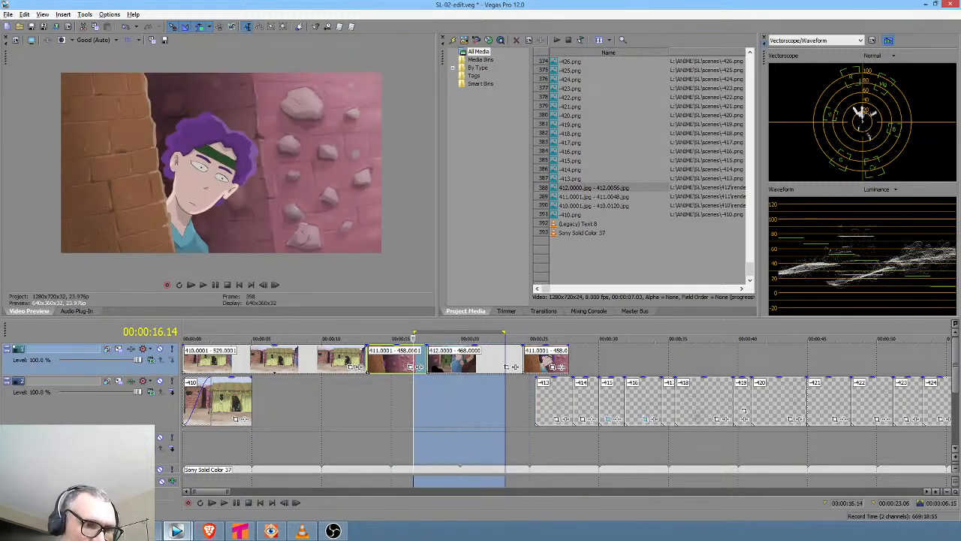
mouse_move(146, 531)
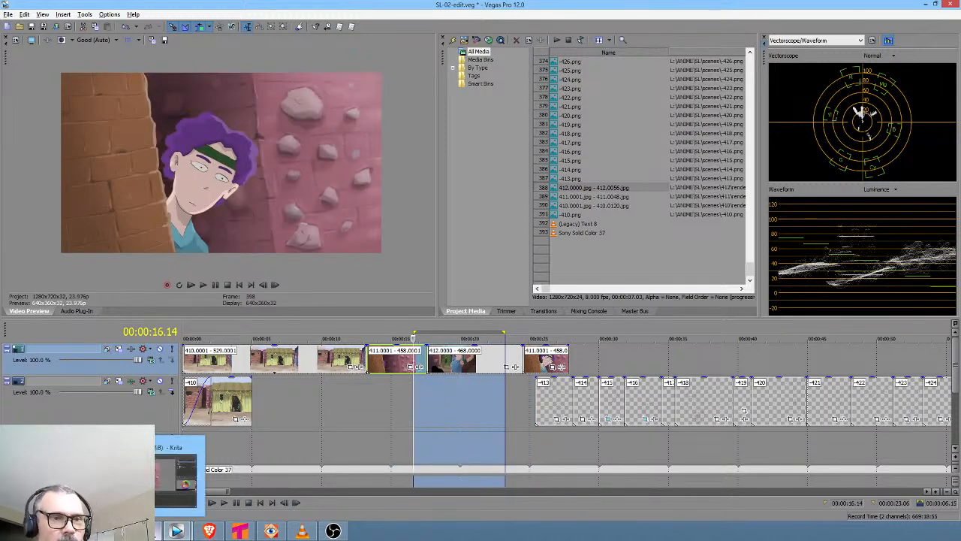
left_click(145, 531)
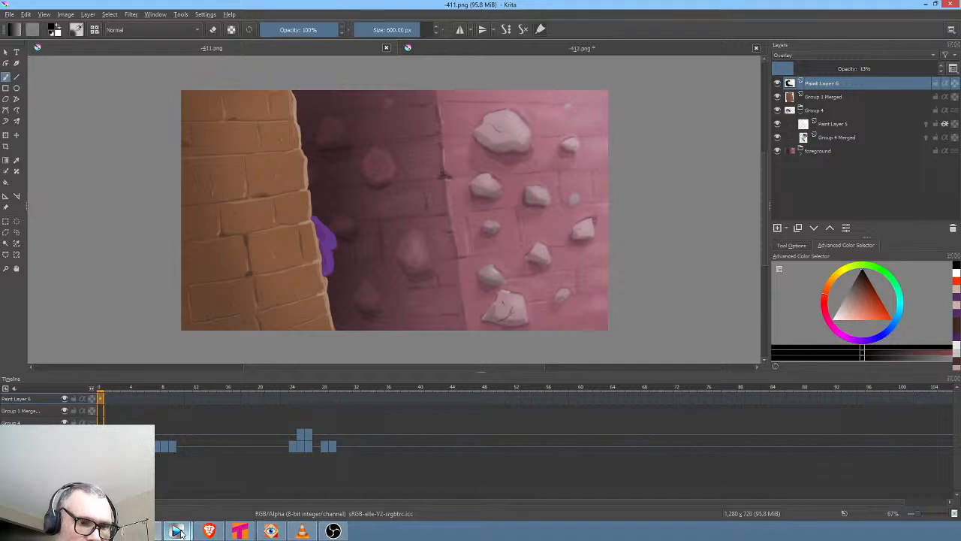
mouse_move(178, 532)
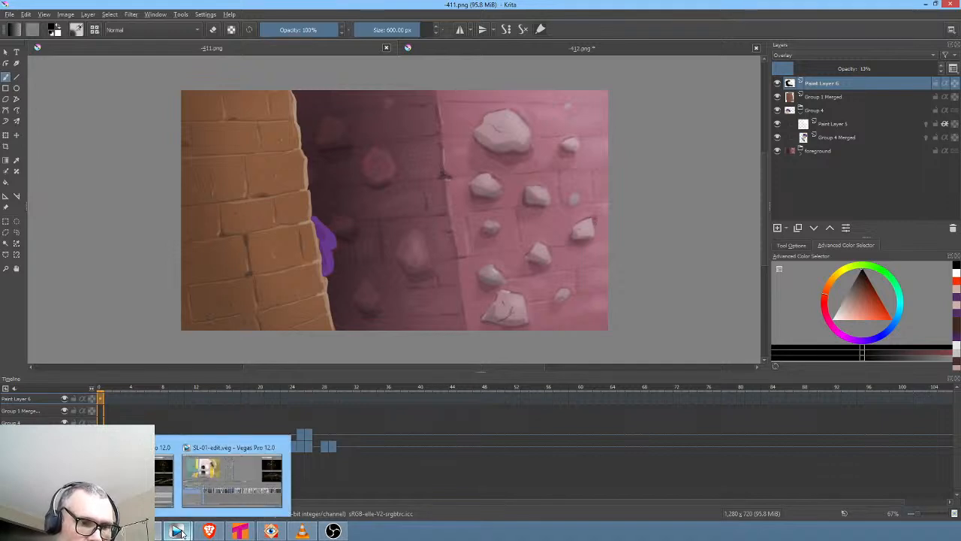
left_click(164, 477)
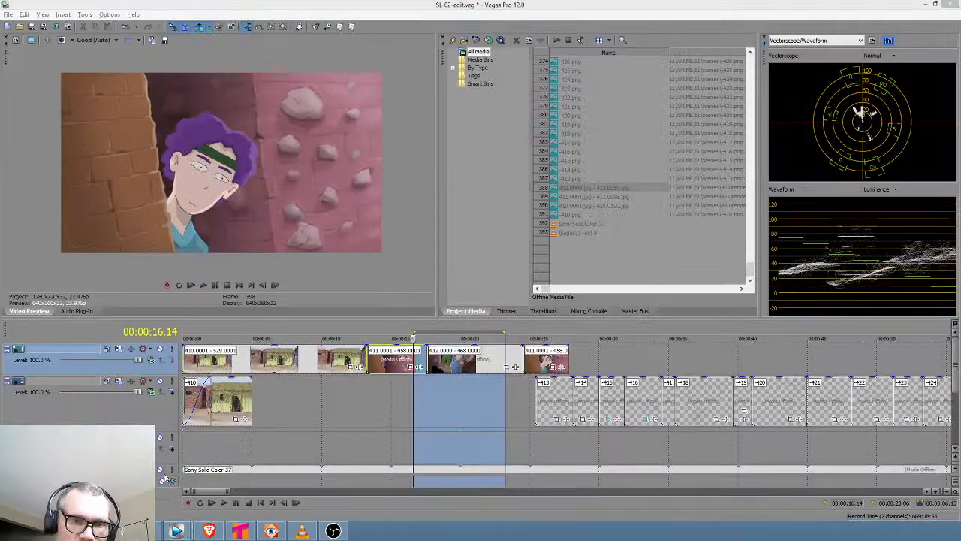
Move the -413 storyboard clip, rippling the clips behind it, so that it starts where the second 411 clip ends
left_click(552, 406)
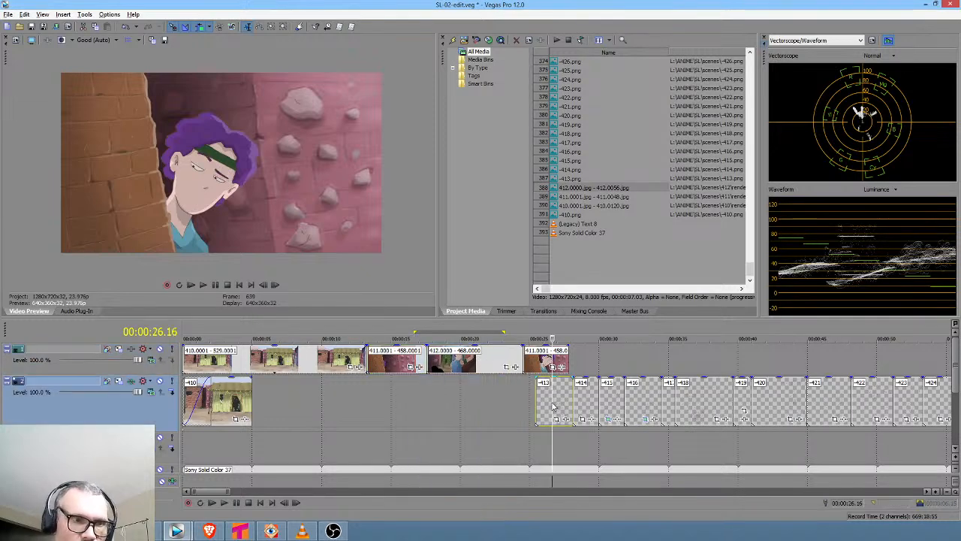
scroll(558, 408, "up", 3)
left_click(631, 408)
left_click_drag(634, 408, 646, 408)
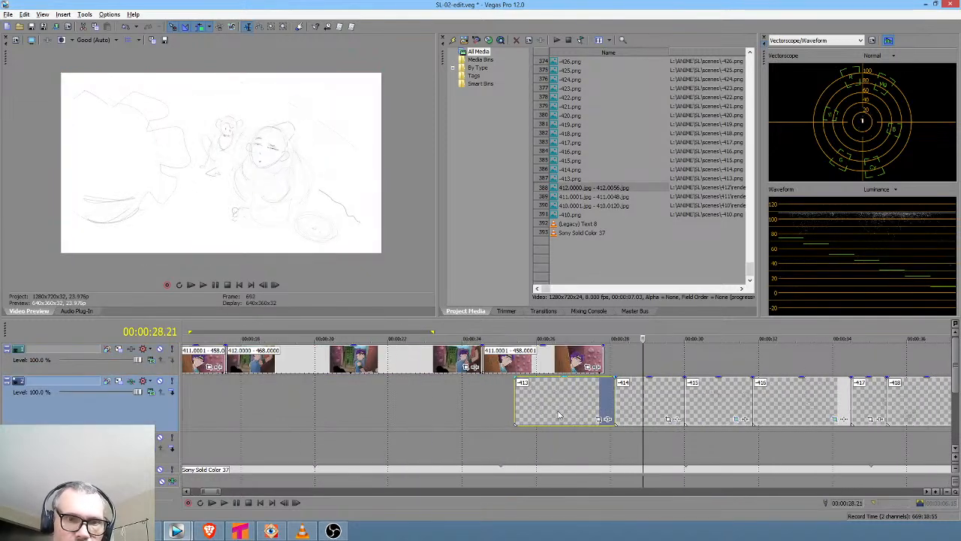
left_click_drag(558, 411, 643, 404)
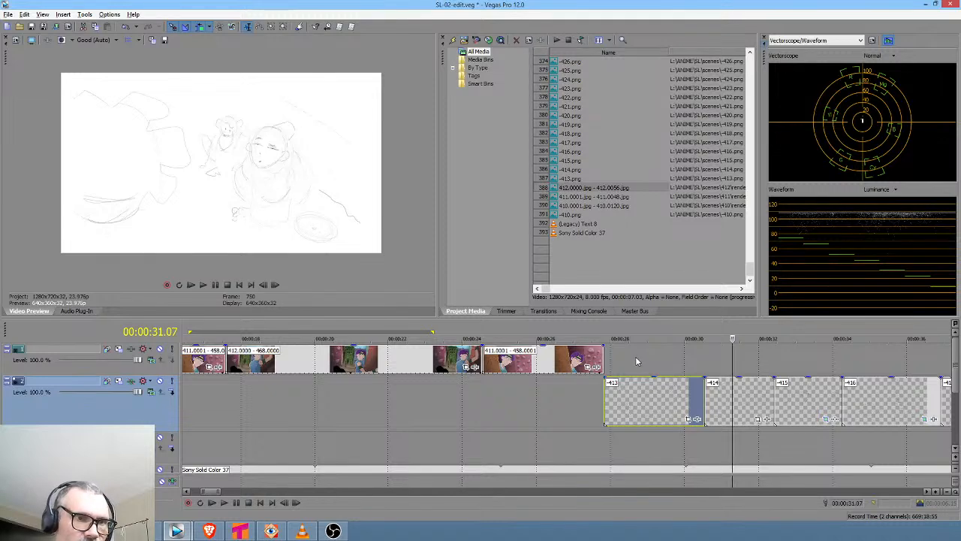
Delete the -413 storyboard clip and let the following clips ripple forward to close the gap
left_click_drag(636, 357, 722, 368)
left_click(663, 408)
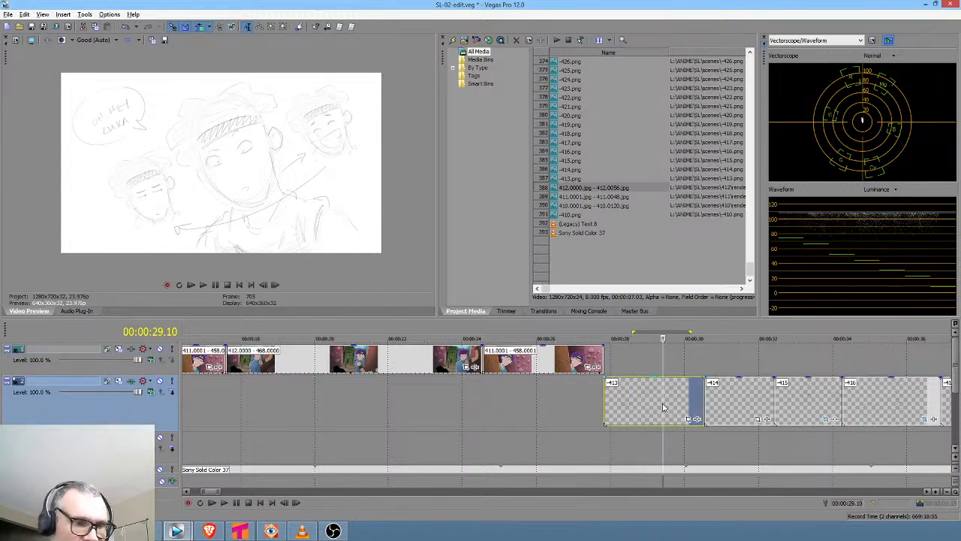
key("Delete")
Delete the second 411 clip that follows the 412 clip on the upper video track
left_click_drag(574, 407, 646, 402)
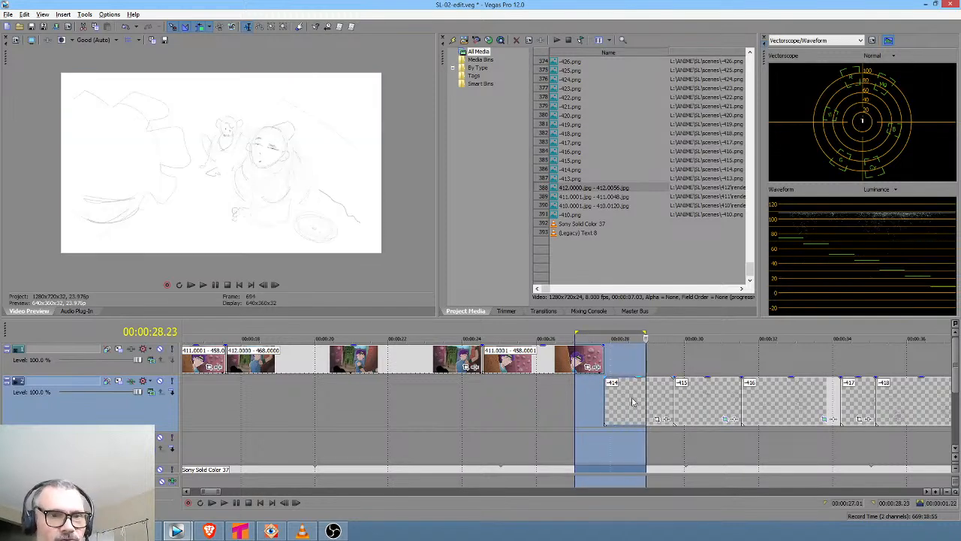
left_click(535, 362)
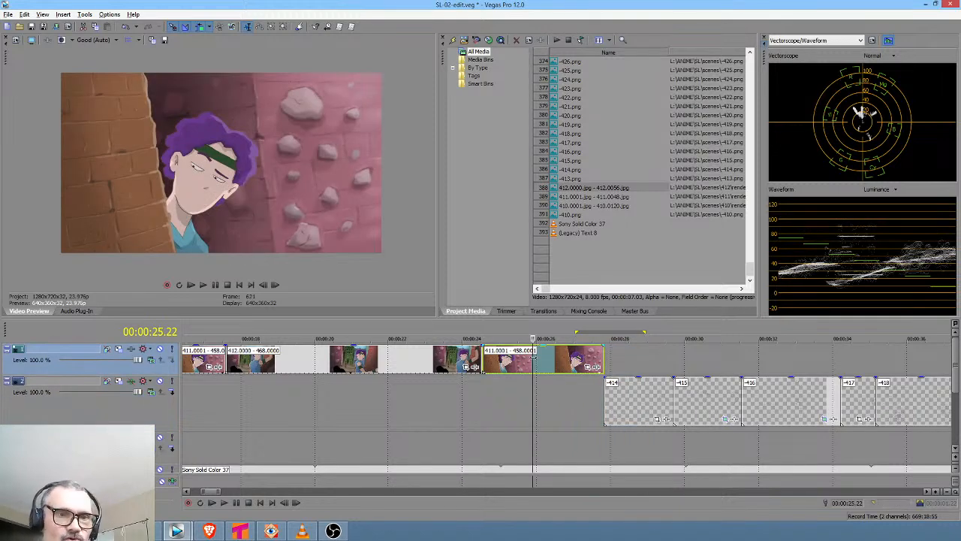
key("Delete")
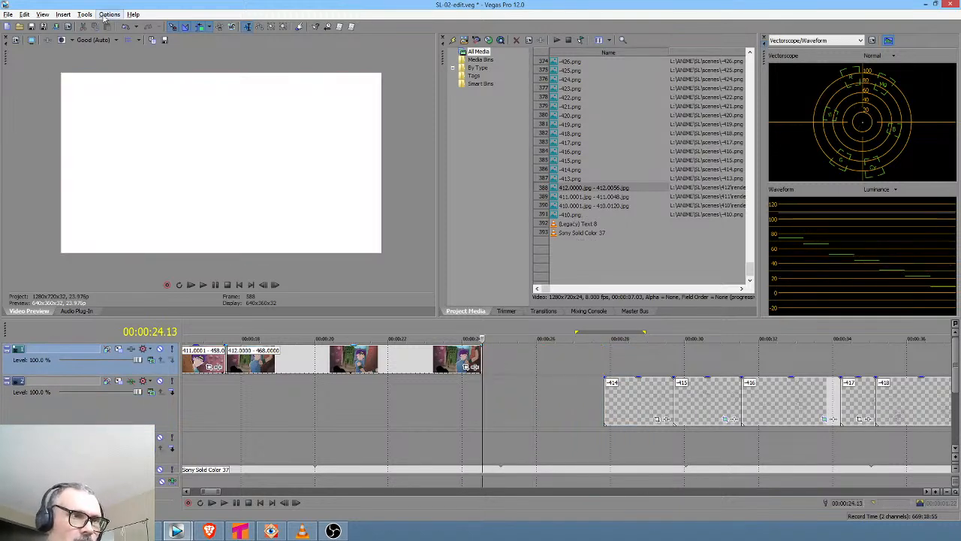
left_click(85, 15)
left_click(120, 180)
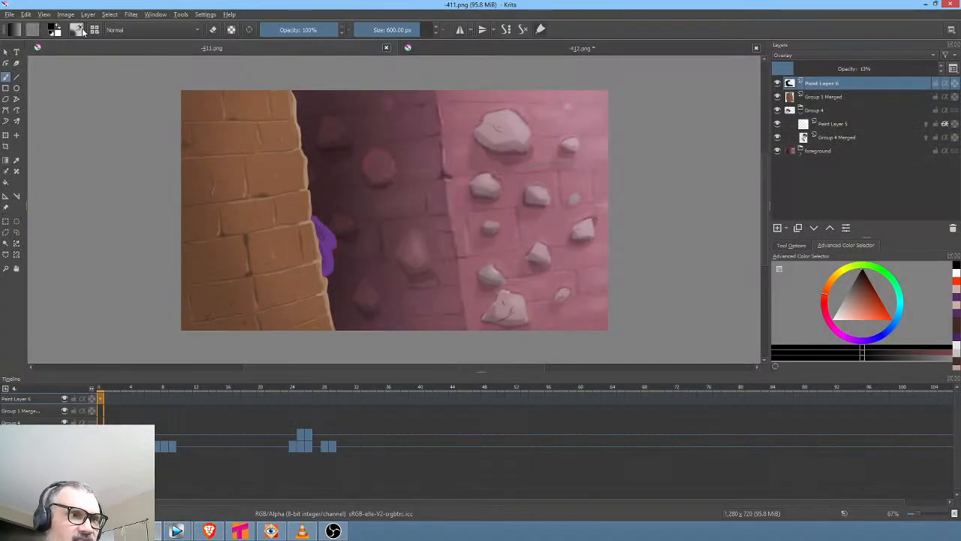
In Krita, save the 411 scene as -413.png in the scenes folder, replacing the existing file and keeping the PNG options and Krita copy
left_click(10, 14)
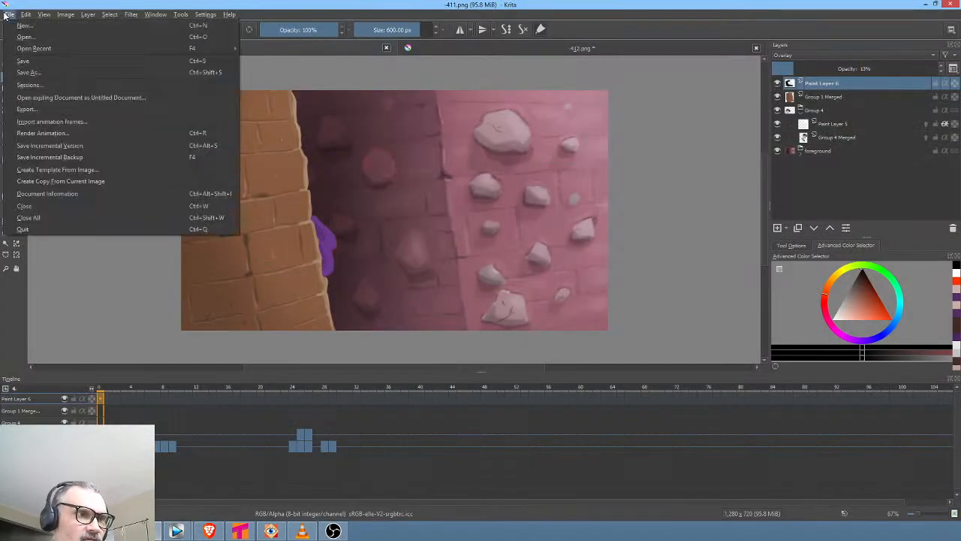
left_click(26, 69)
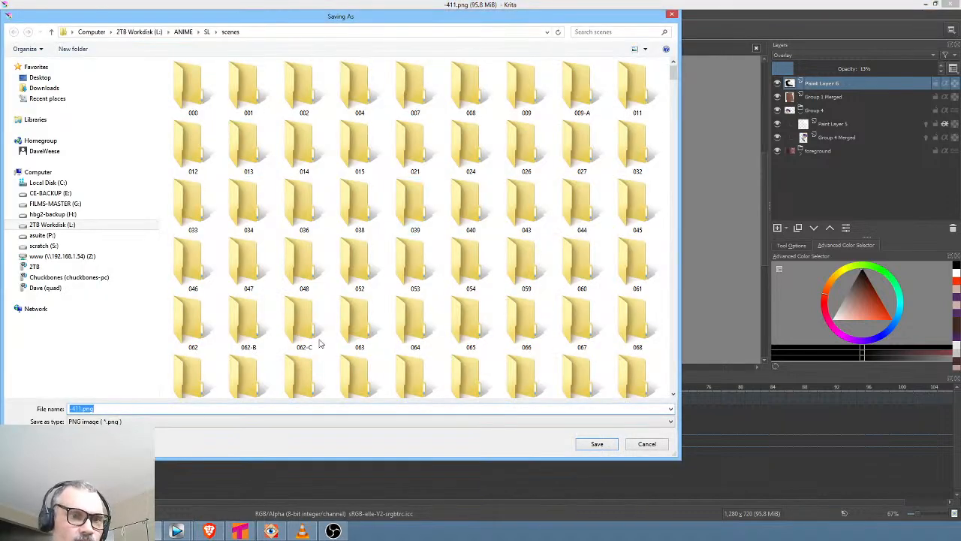
left_click(131, 408)
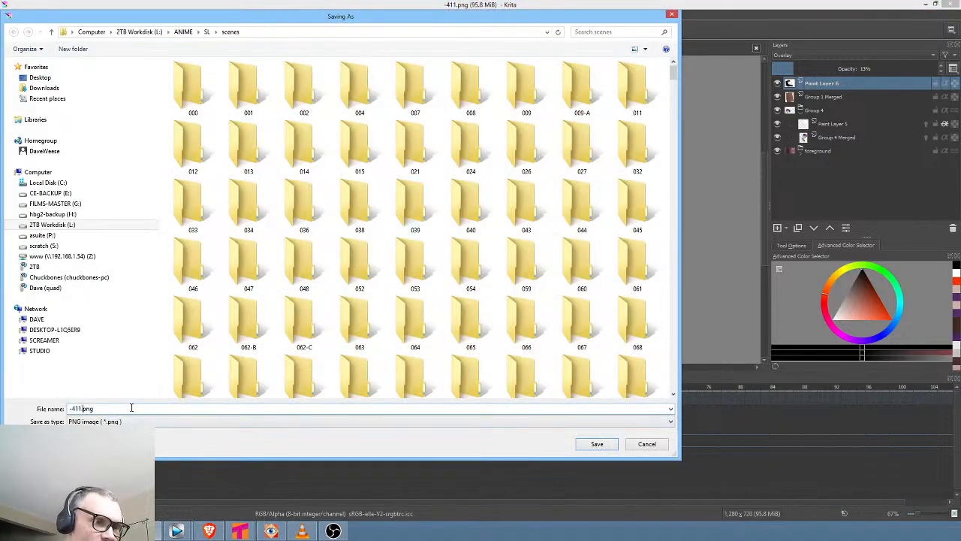
key("Left")
key("Left")
key("Left")
key("Left")
key("BackSpace")
type("3")
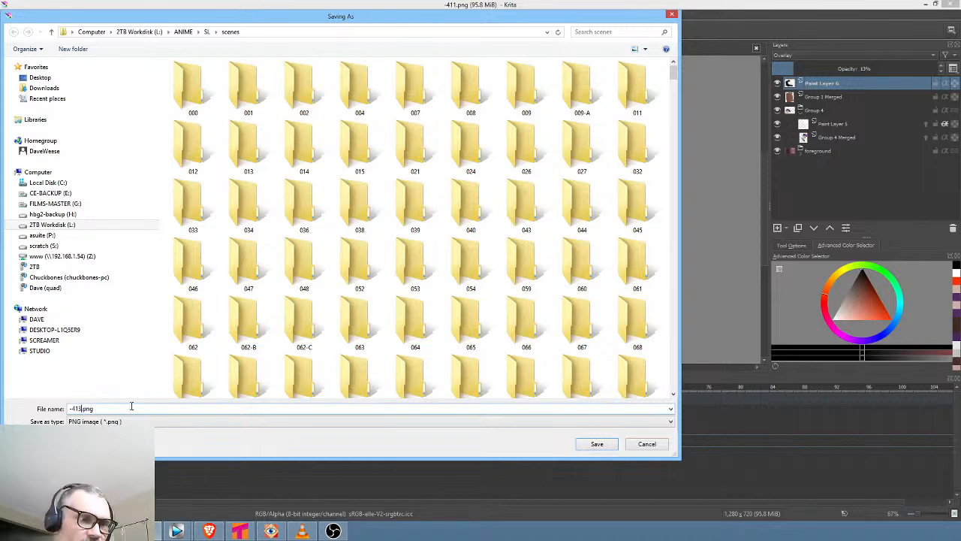
left_click(599, 444)
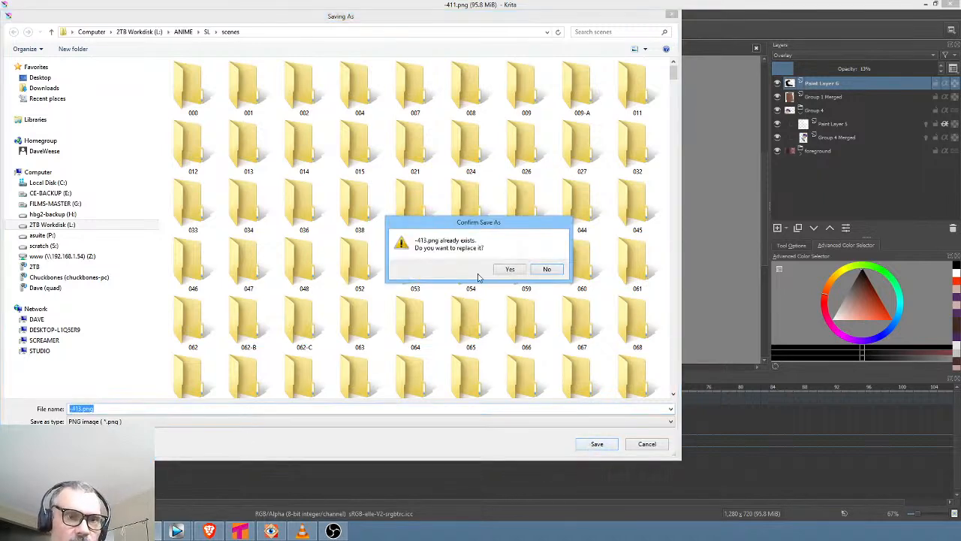
left_click(510, 269)
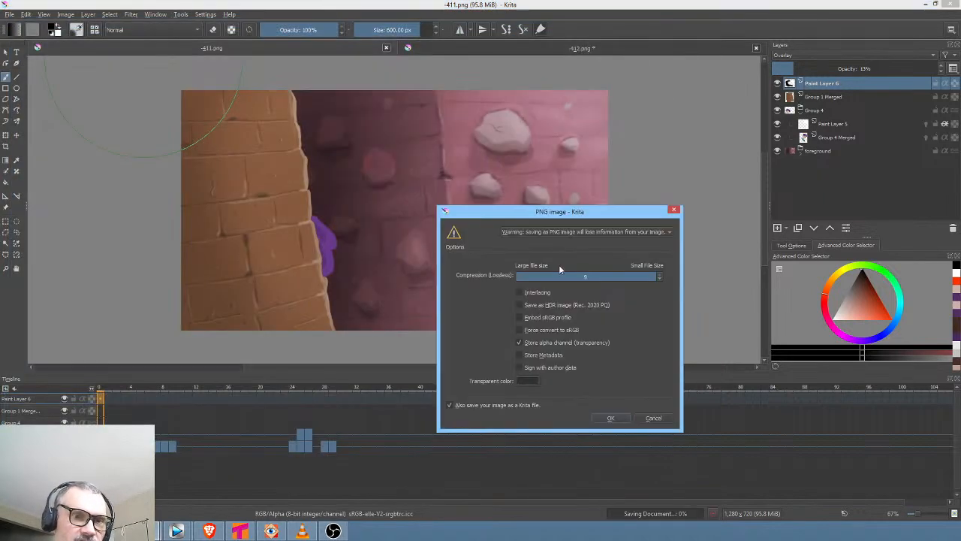
left_click(610, 418)
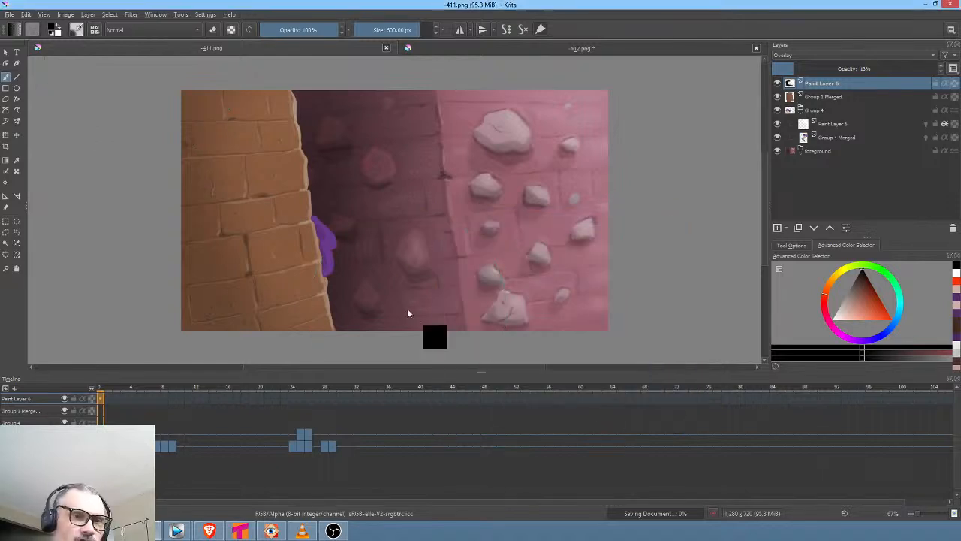
Render frames 0 to 60 as a JPEG sequence with base name 413 into L:/ANIME/SL/scenes/413/render, numbering from 0
key("ctrl+r")
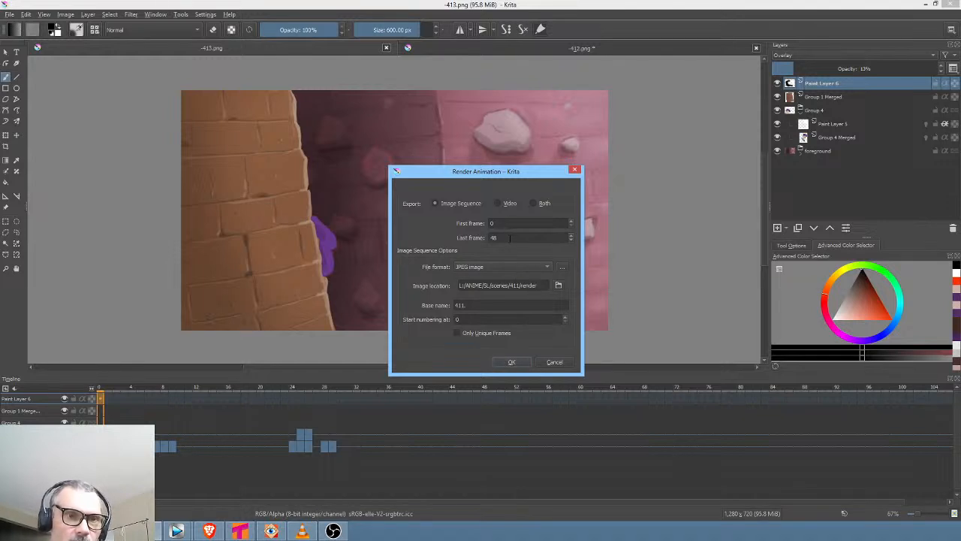
left_click_drag(511, 237, 458, 237)
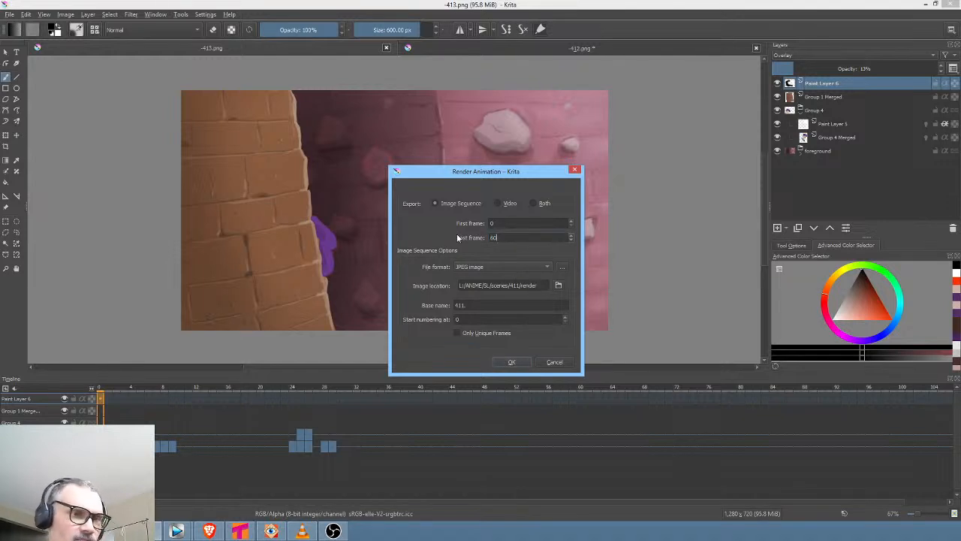
left_click(517, 285)
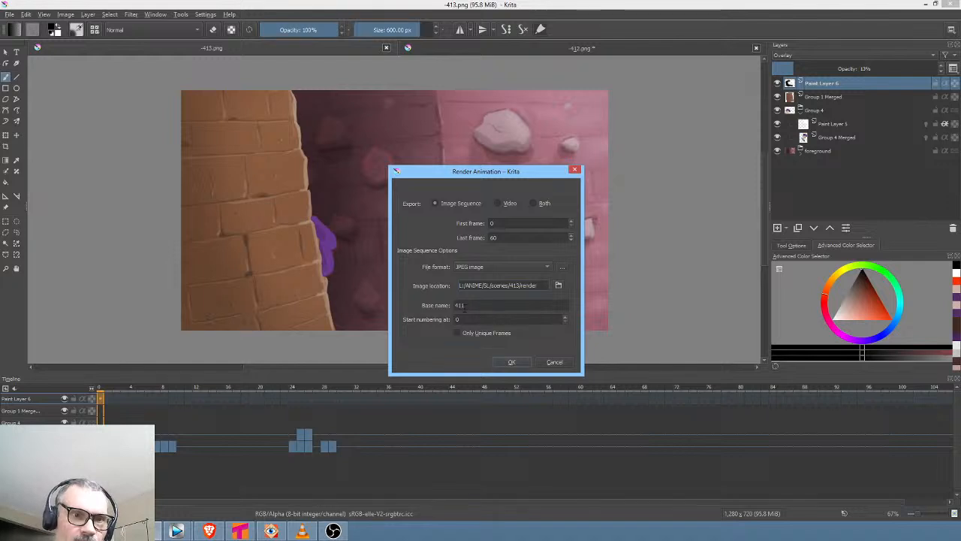
left_click(461, 305)
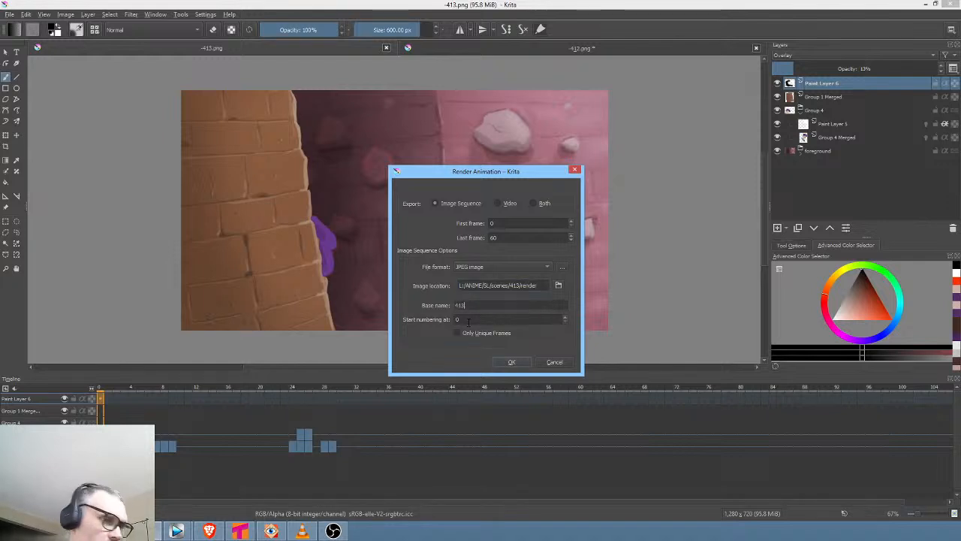
type("3")
left_click(509, 364)
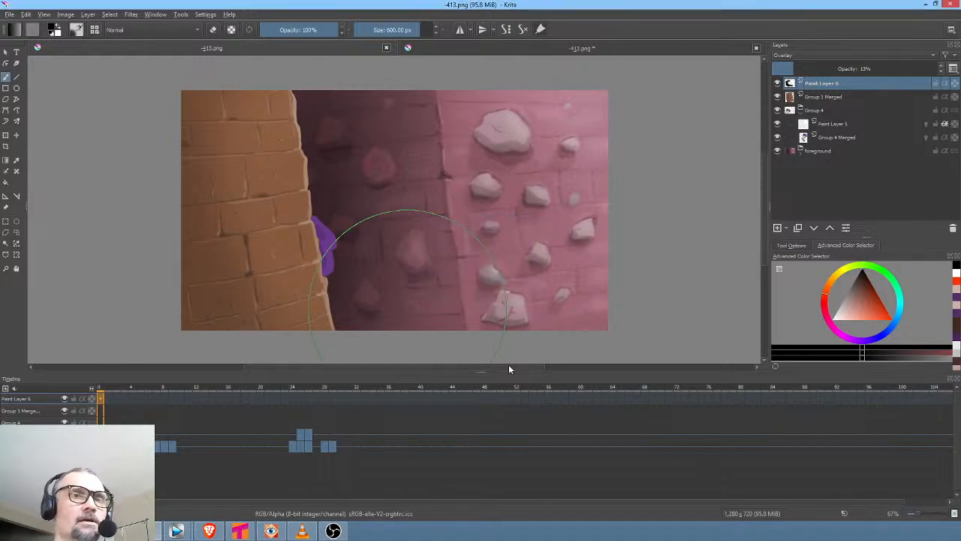
Check Paint Layer 5 and step through the -413 animation frames 0 to 7 to examine the character's poses
left_click(856, 136)
left_click(846, 125)
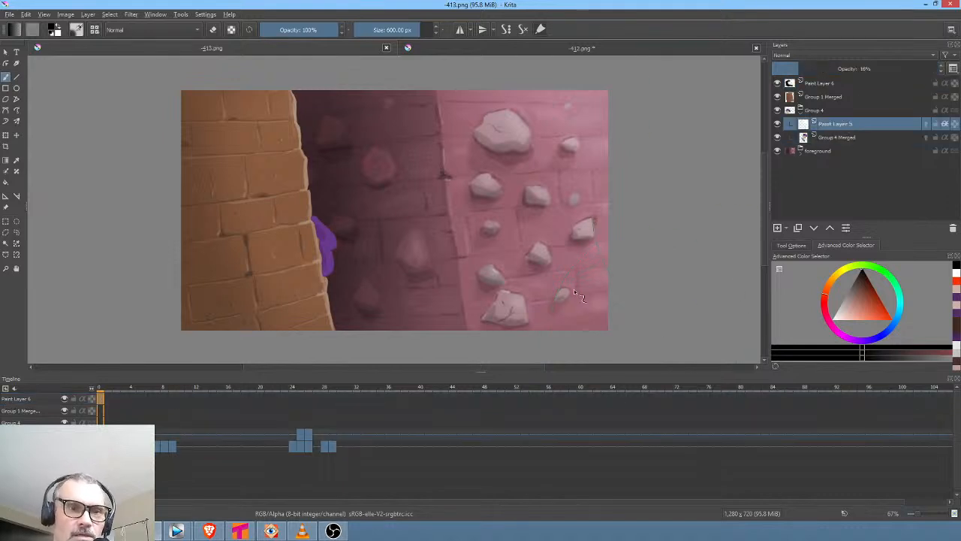
left_click(163, 398)
left_click_drag(174, 397, 108, 396)
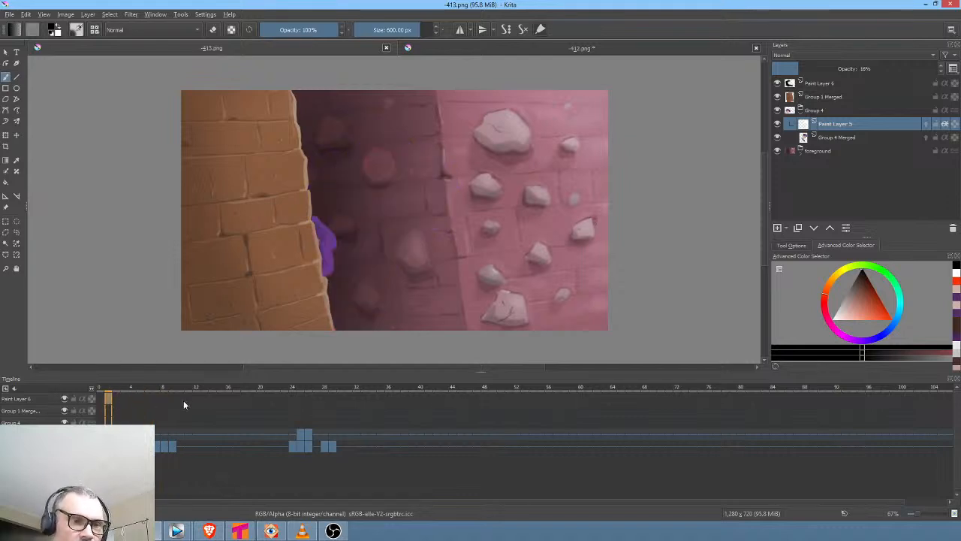
key("Right")
key("Right")
key("Right")
key("Right")
key("Right")
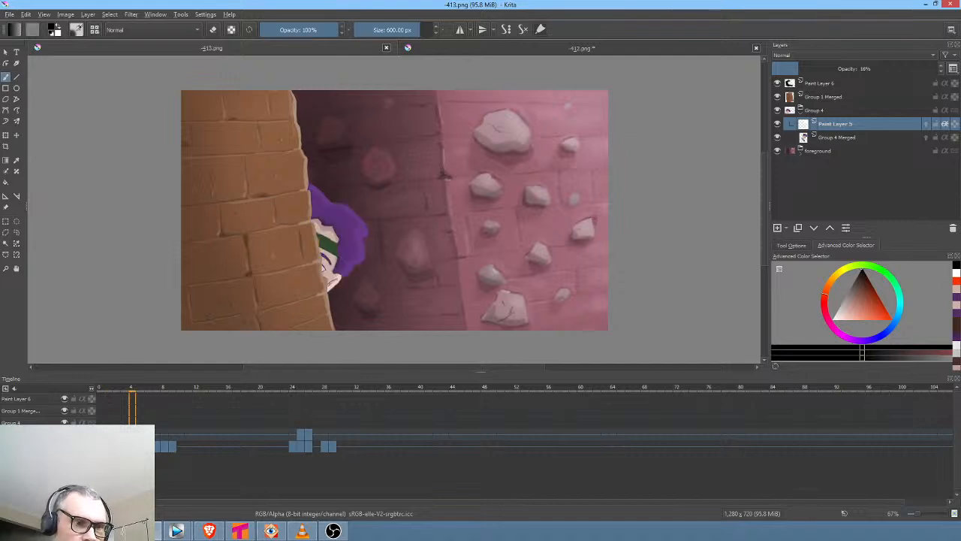
key("Right")
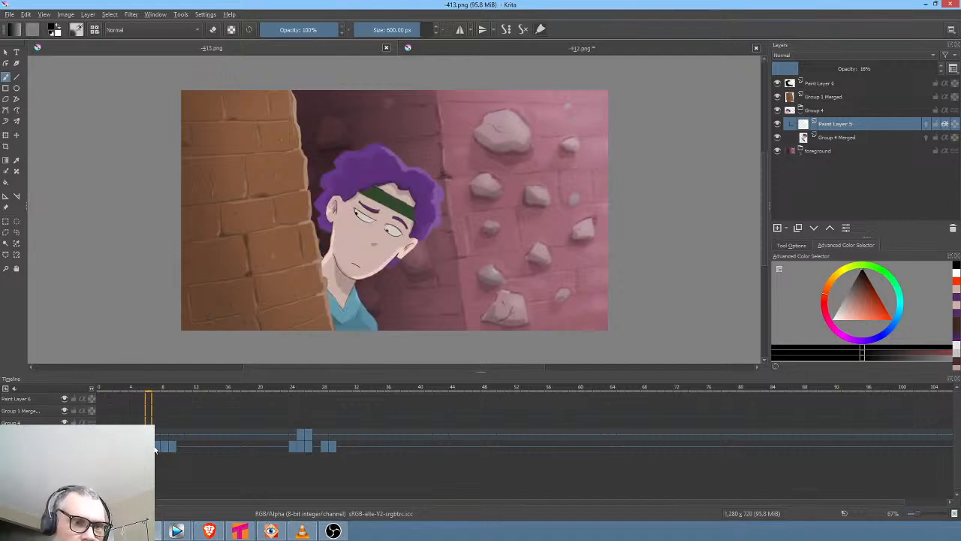
key("Right")
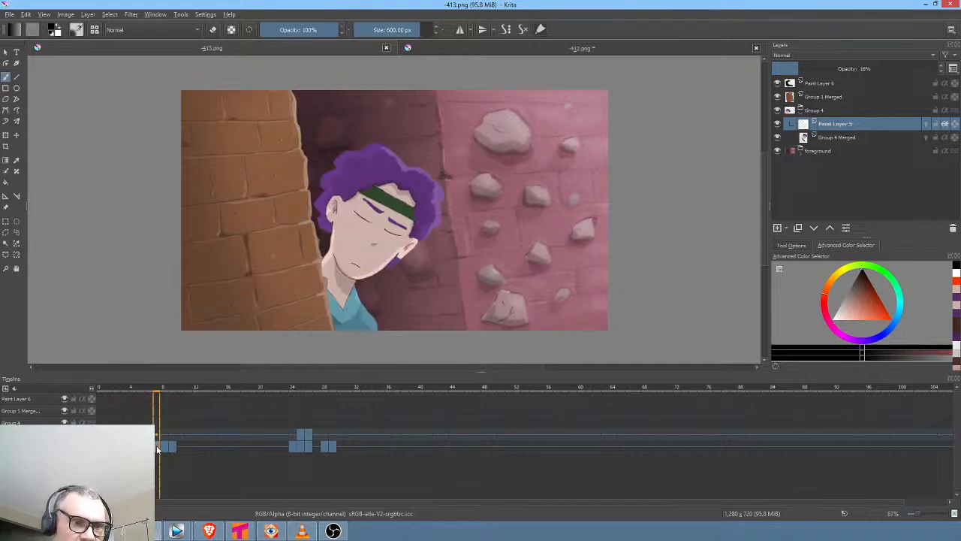
Delete the keyframes of Paint Layer 5 and Group 4 Merged between frames 20 and 31
left_click_drag(284, 434, 318, 436)
left_click(276, 435)
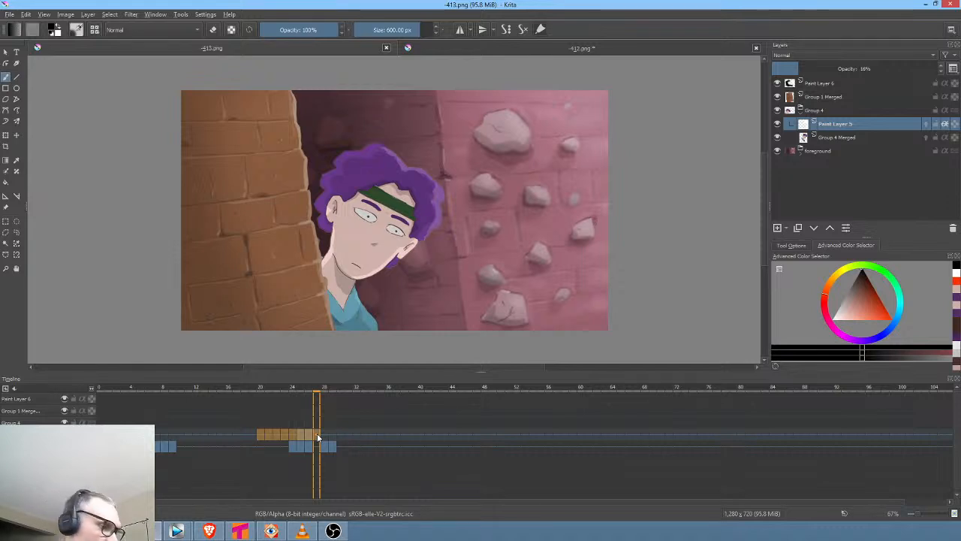
mouse_move(359, 450)
left_mouse_down()
mouse_move(284, 455)
mouse_move(352, 454)
left_mouse_up()
left_click(267, 446)
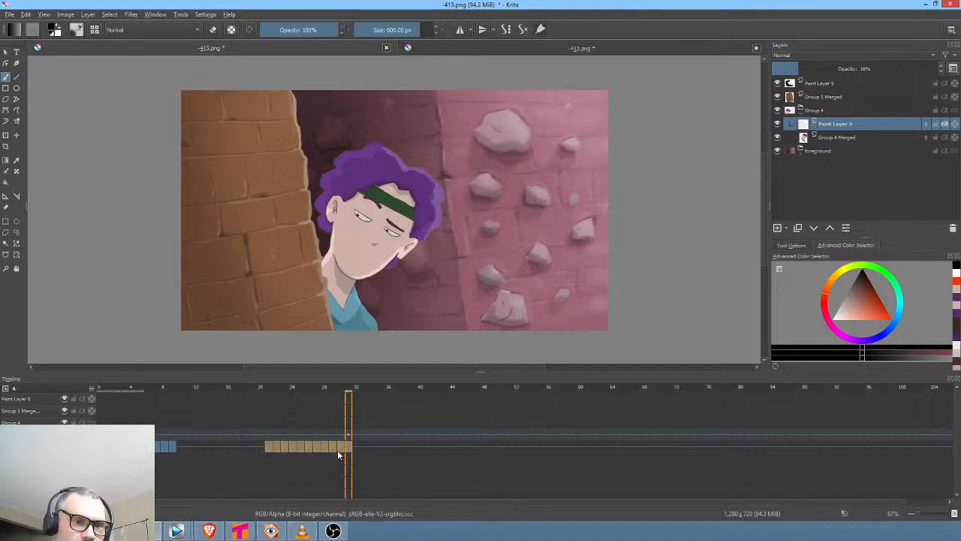
key("Delete")
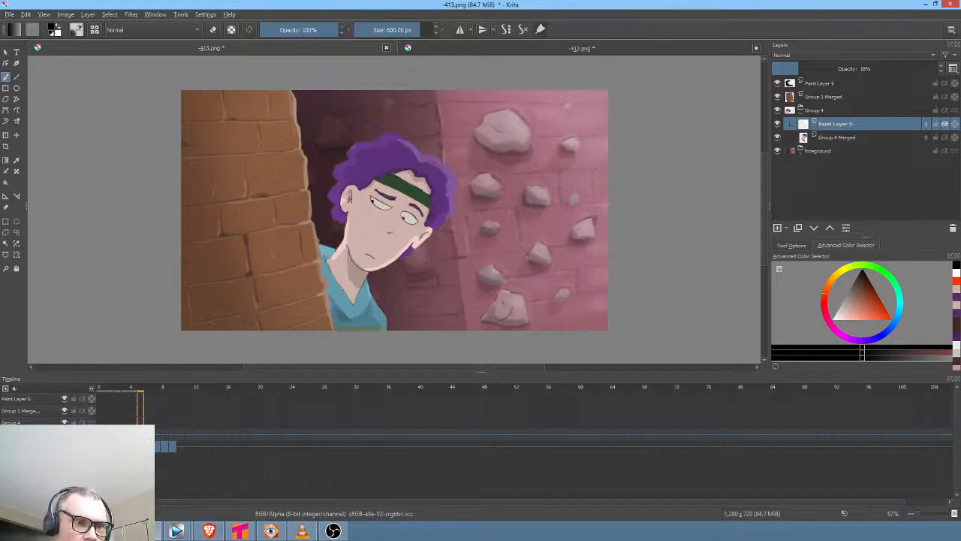
Delete the Group 4 Merged keyframes that follow the frame 5 pose, up to frame 9
left_click_drag(101, 390, 150, 389)
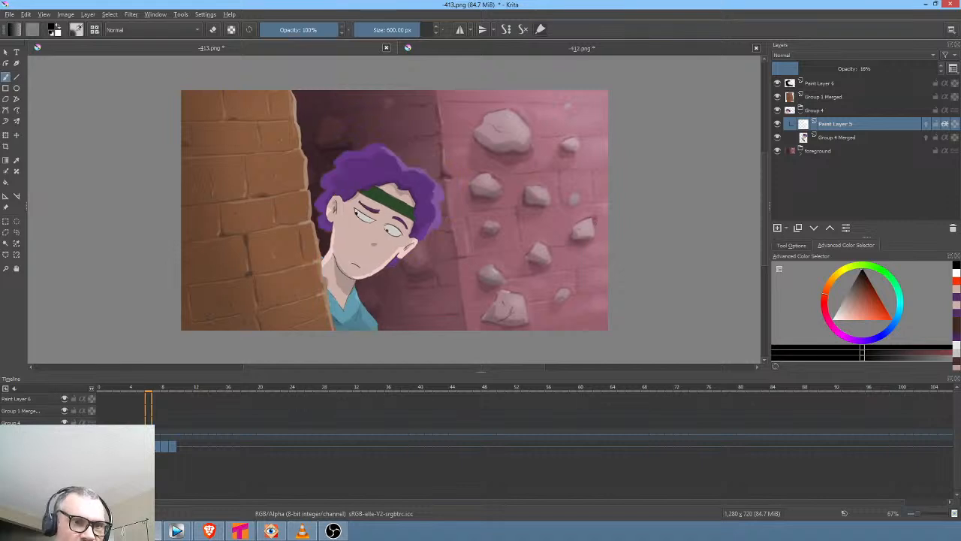
left_click(171, 447)
key("Delete")
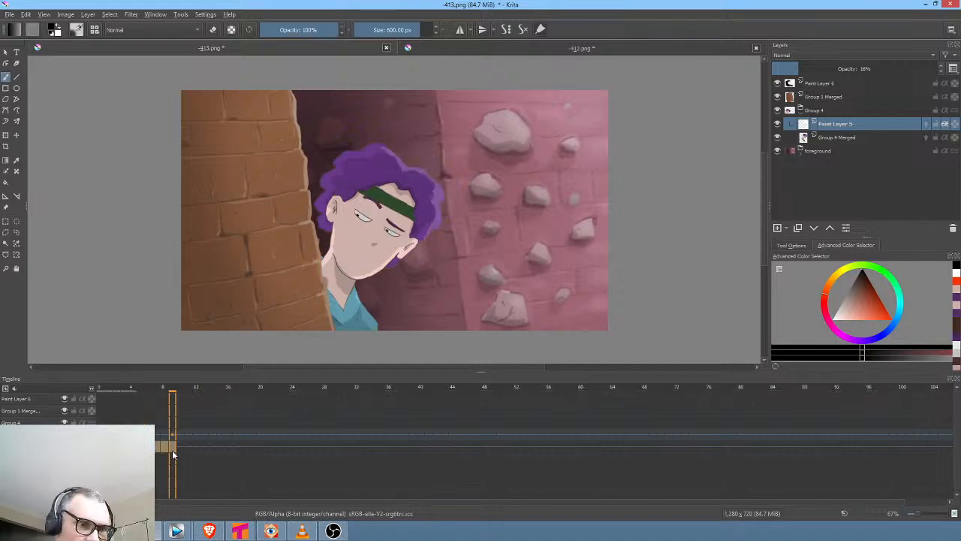
Move the leaning-out pose keyframe on Group 4 Merged from frame 5 to frame 8
left_click(141, 446)
left_click(164, 443)
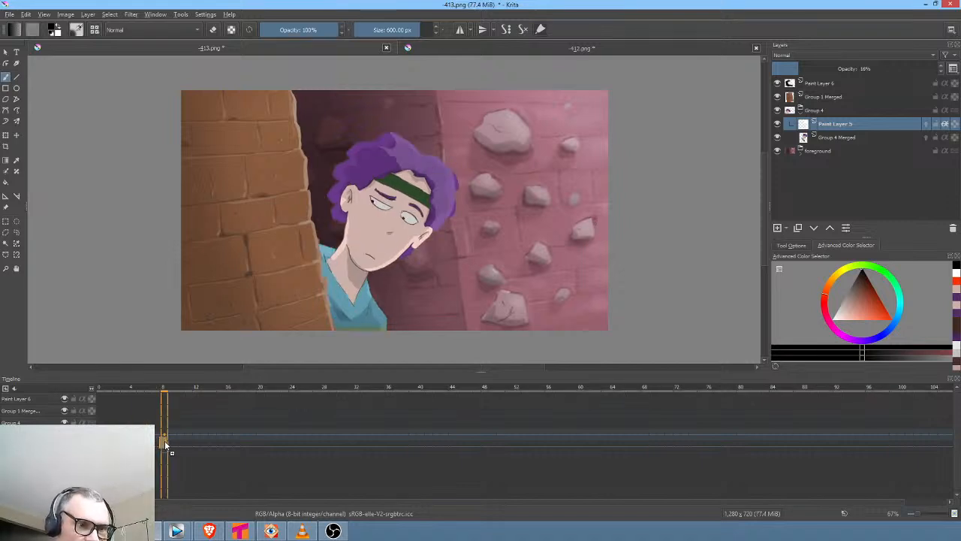
left_click(172, 445)
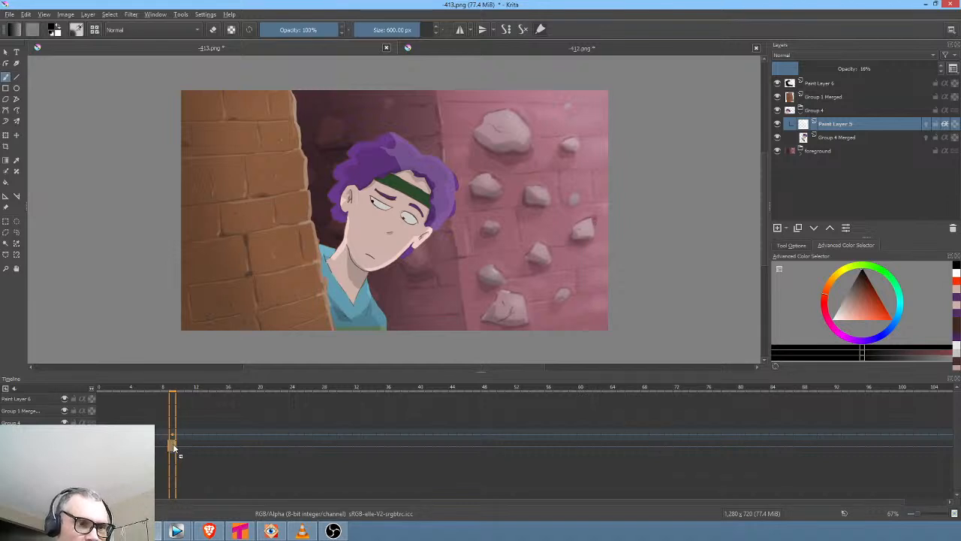
left_click(163, 444)
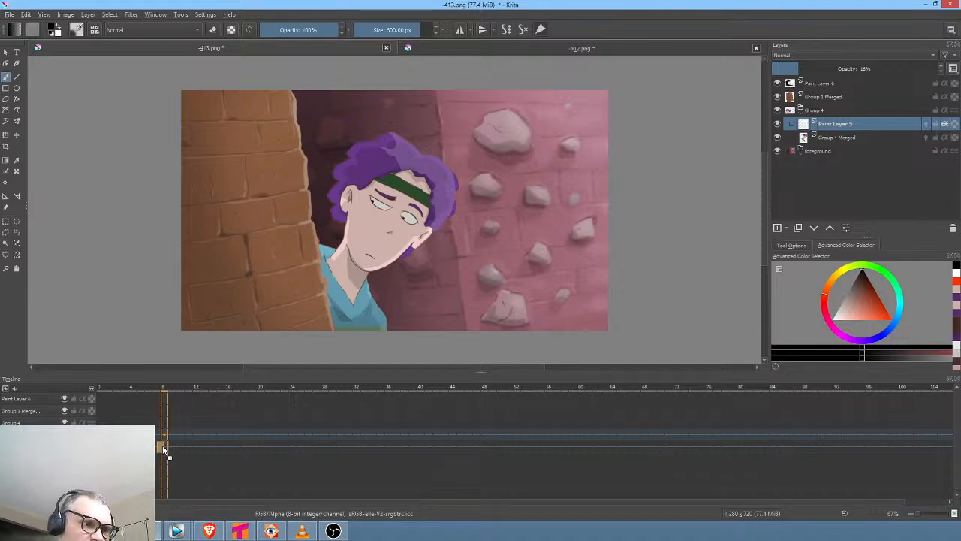
Remove the remaining peeking-out character drawings that precede the frame 8 pose
left_click(132, 389)
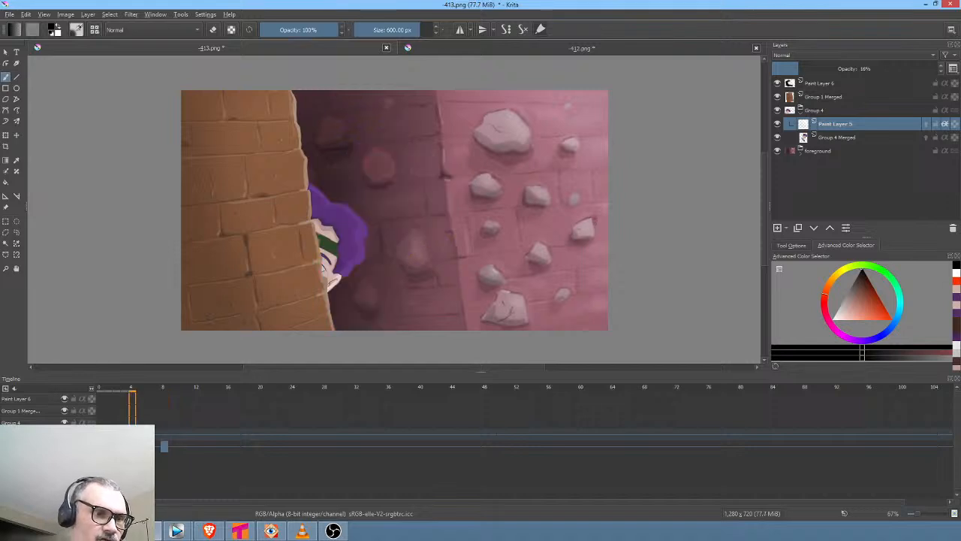
left_click(100, 389)
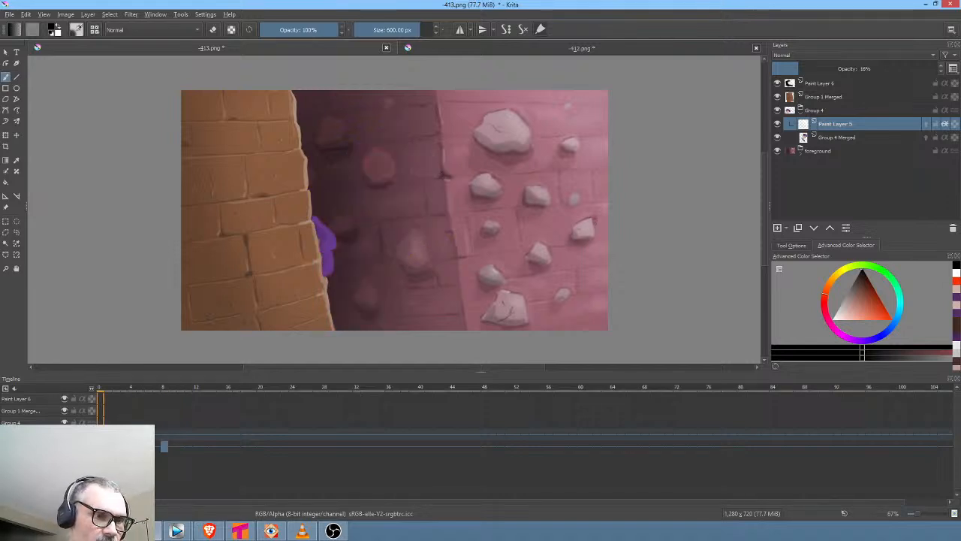
key("space")
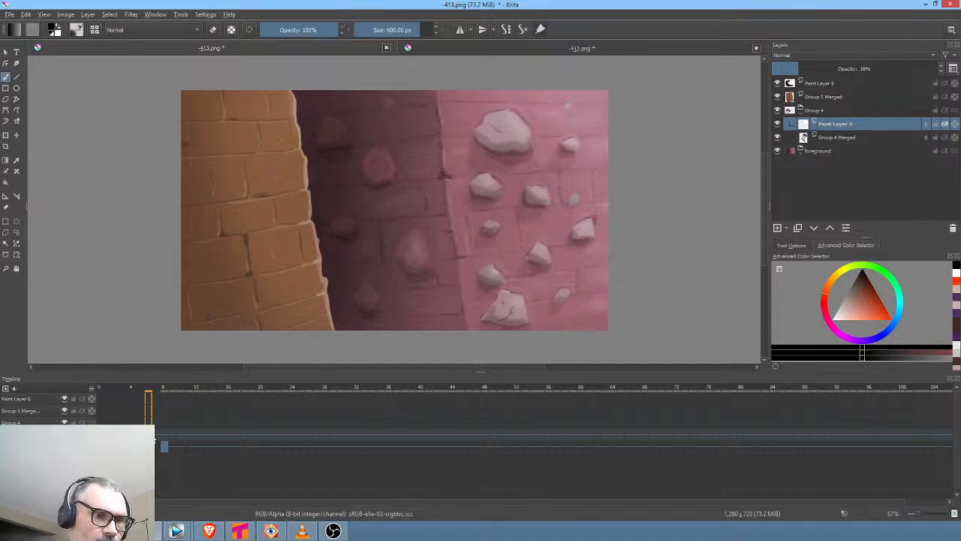
Move the Paint Layer 5 keyframe from frame 8 to frame 10 and save -413.png
left_click(165, 434)
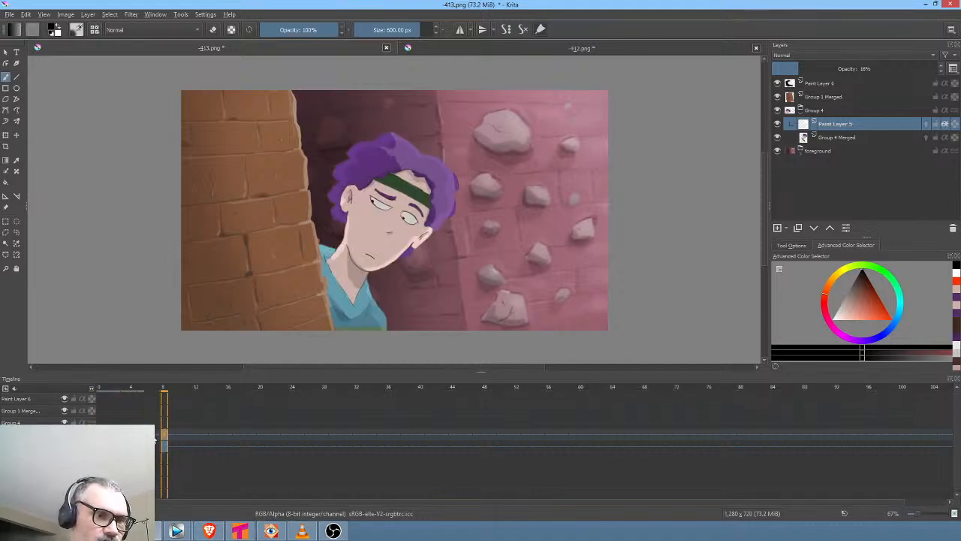
left_click_drag(165, 434, 180, 434)
key("ctrl+s")
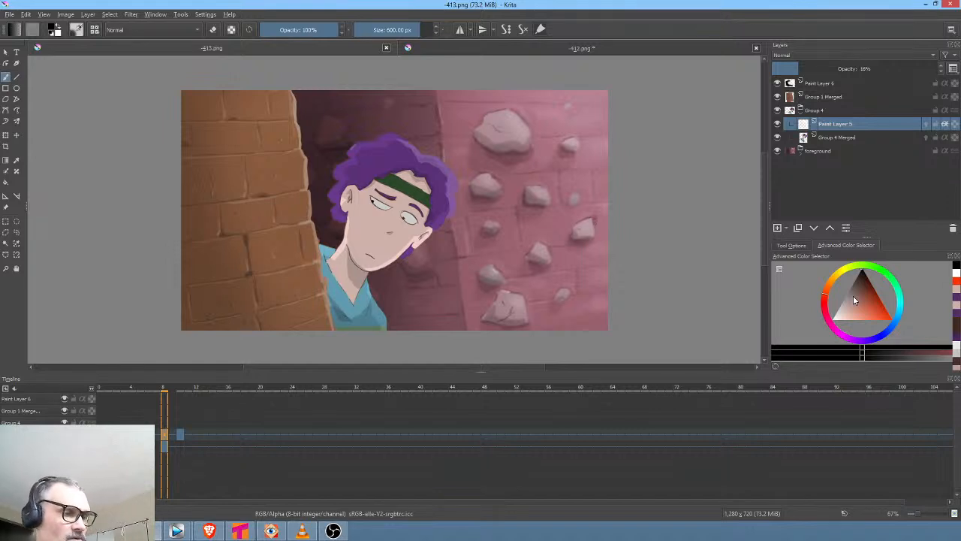
Switch to Tahoma2D and scrub scene 411 from frame 1 to 9, examining the character's motion around frame 7
left_click(240, 531)
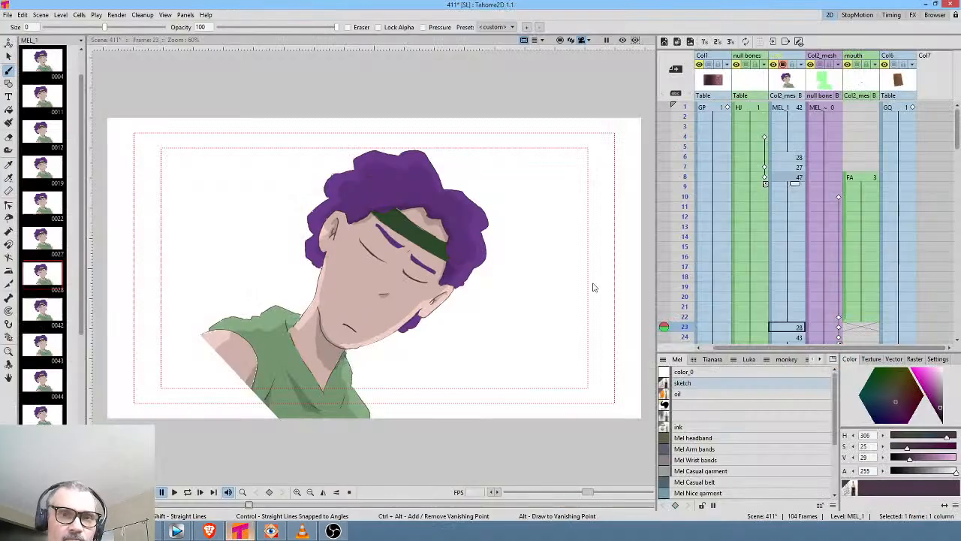
left_click(765, 168)
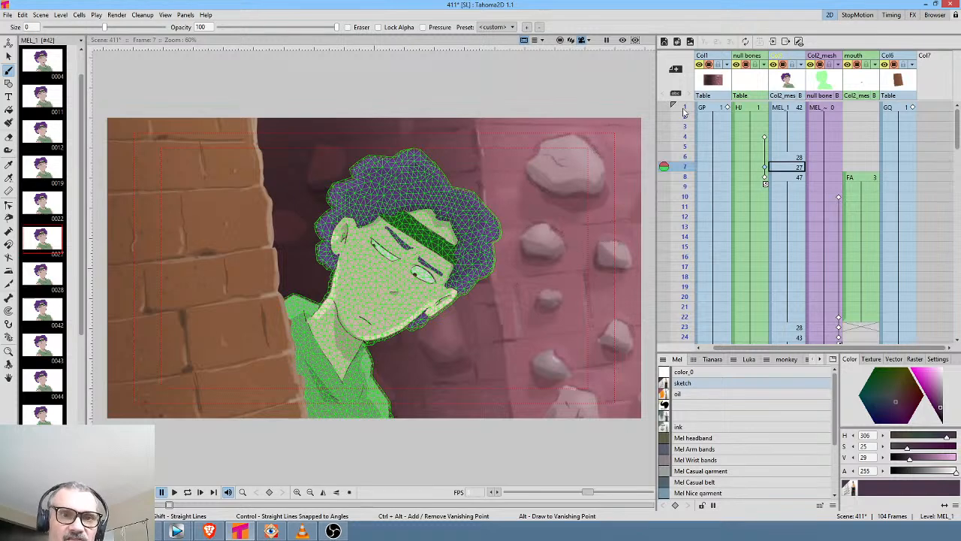
left_click_drag(684, 112, 684, 185)
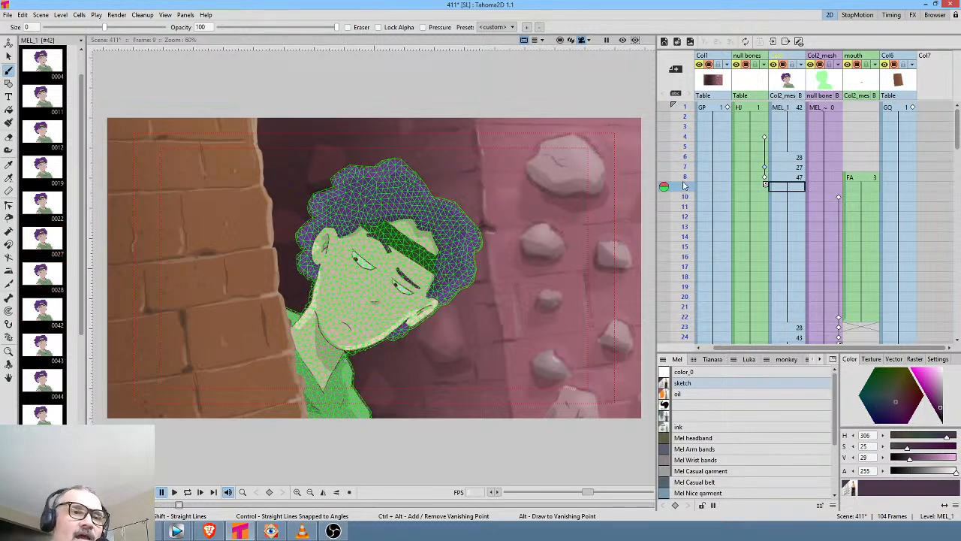
left_click(767, 167)
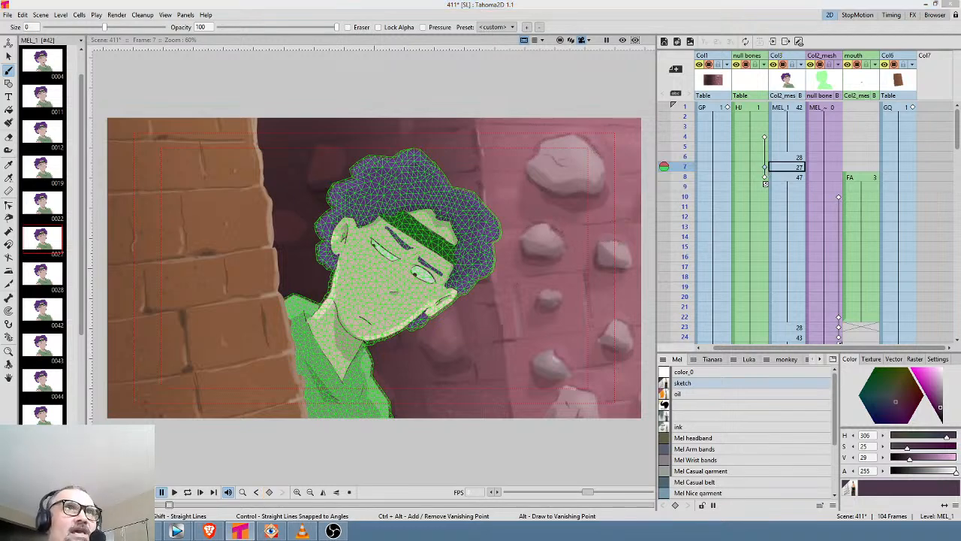
Examine the animation curves in the Function Editor, close it and inspect the null bones column at frame 7
left_click_drag(664, 0, 613, 75)
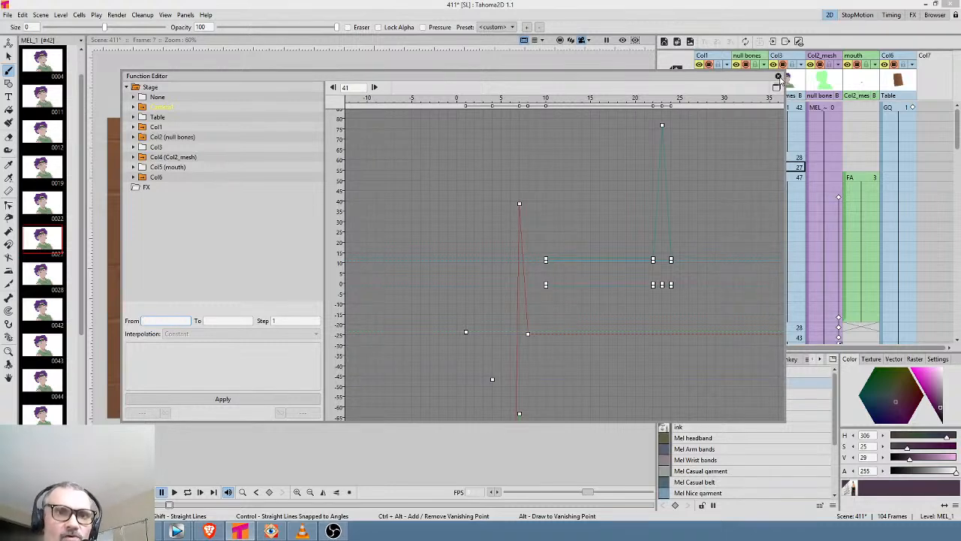
left_click(779, 77)
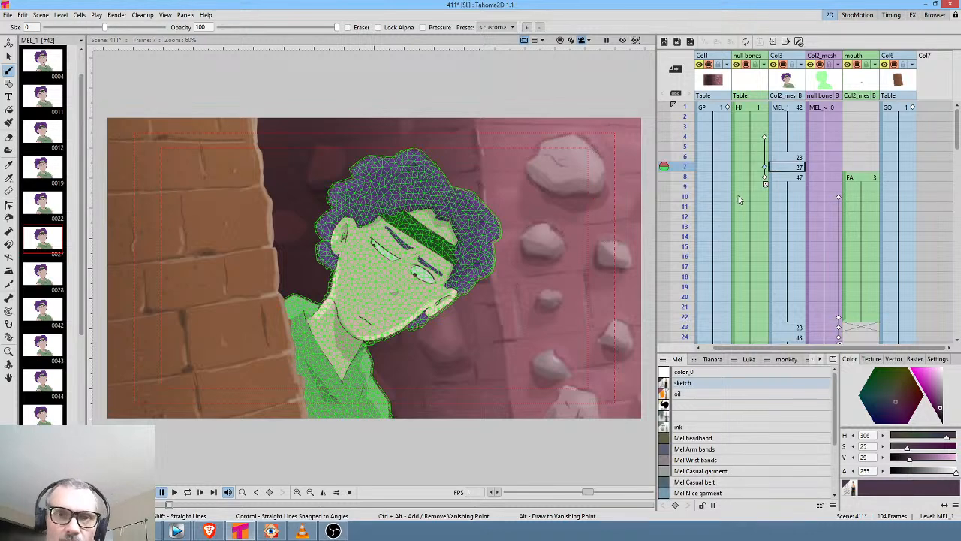
left_click(751, 167)
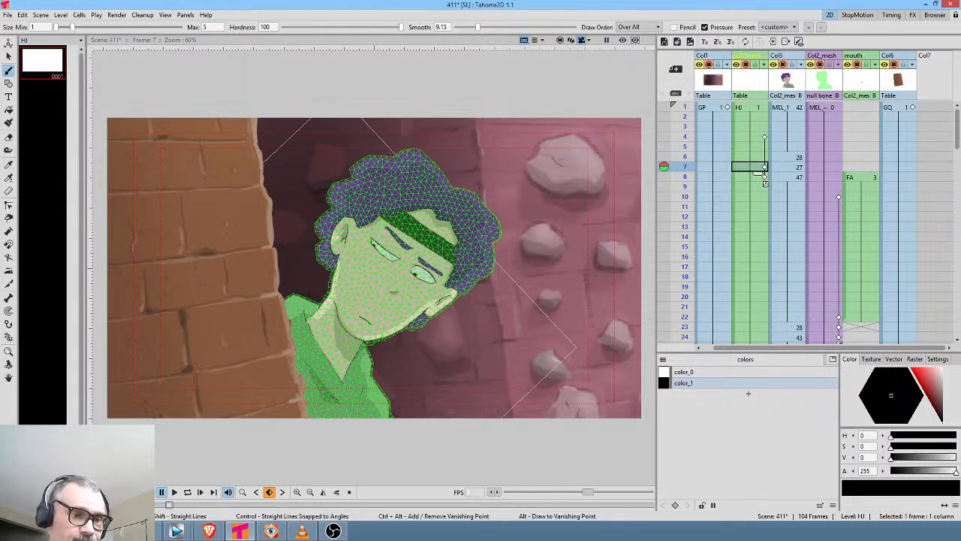
Return to Krita, add a paint layer above Paint Layer 5 in Group 4 and name it dummy
left_click(157, 531)
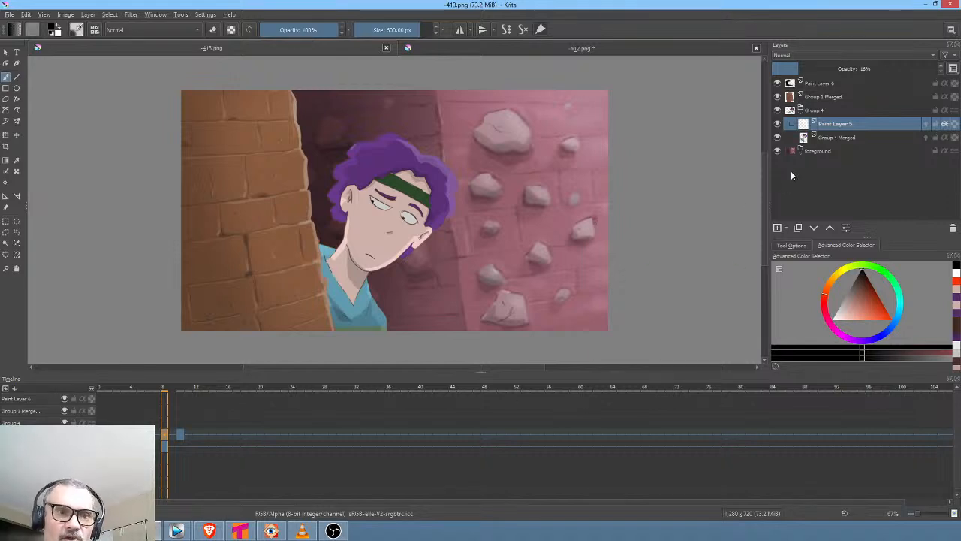
left_click(778, 227)
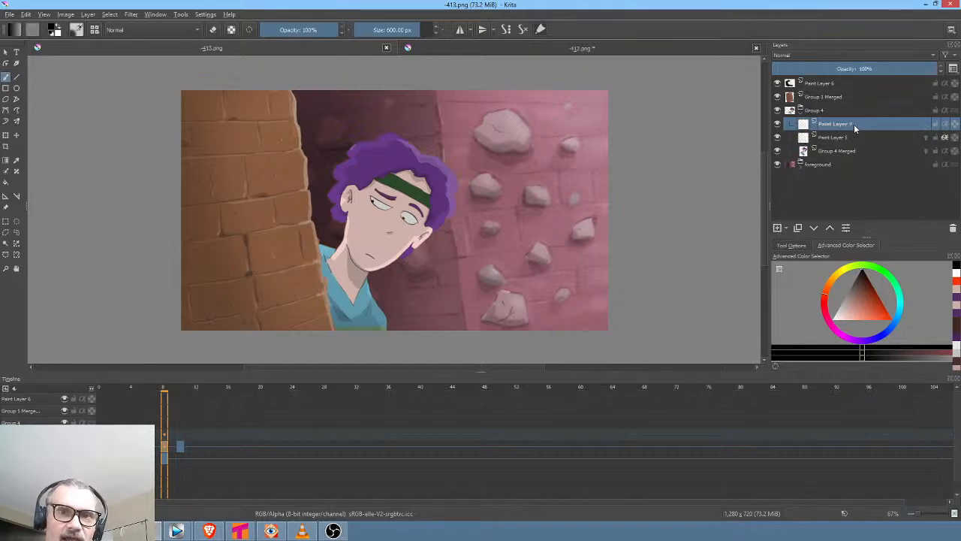
double_click(854, 124)
type("ou")
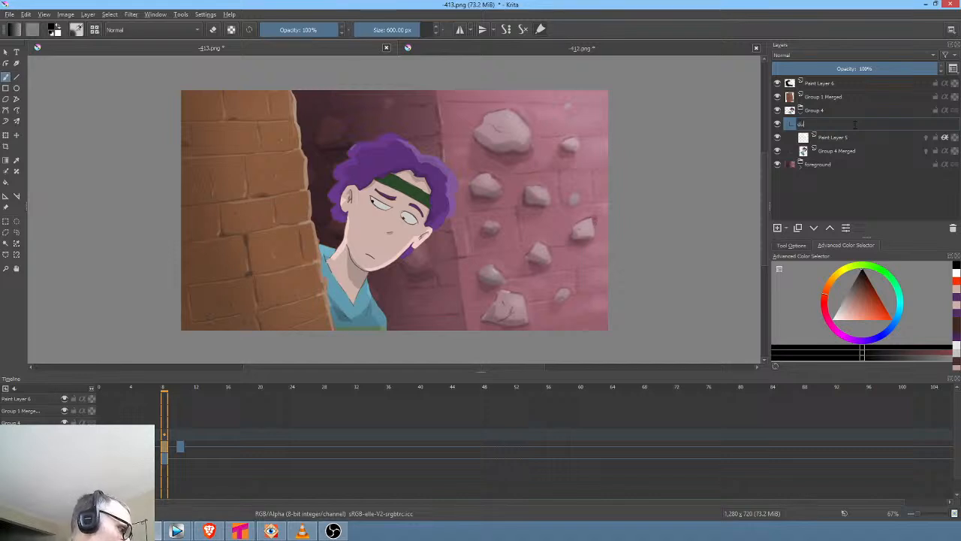
type("mmy")
key("Return")
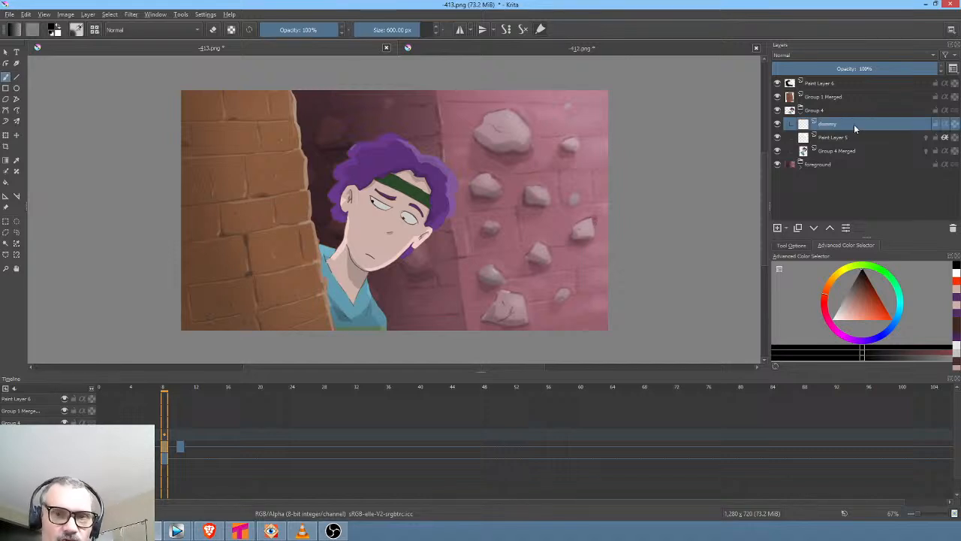
Choose red and a 4 px ink brush, and draw a curved guide stroke along the outer edge of the character's hair
left_click_drag(908, 323, 915, 325)
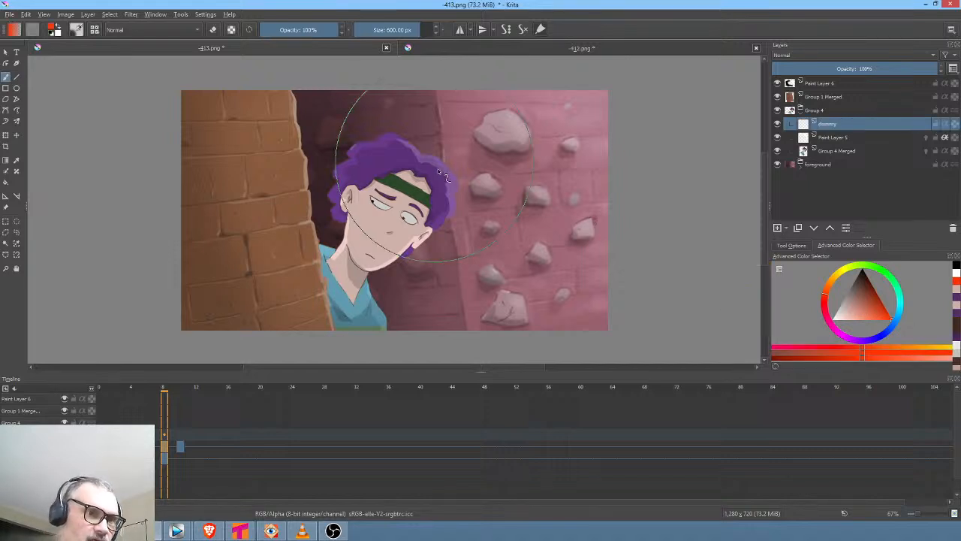
right_click(556, 162)
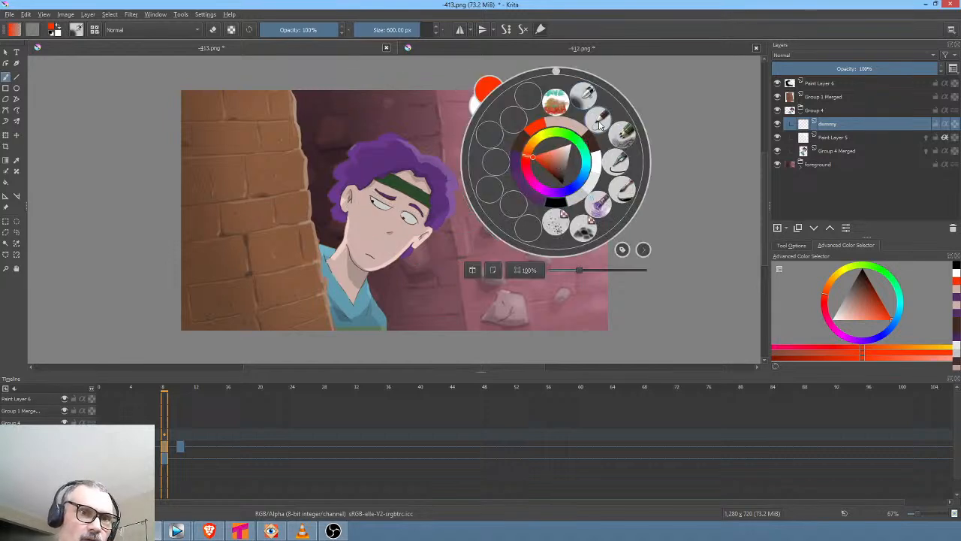
left_click(598, 126)
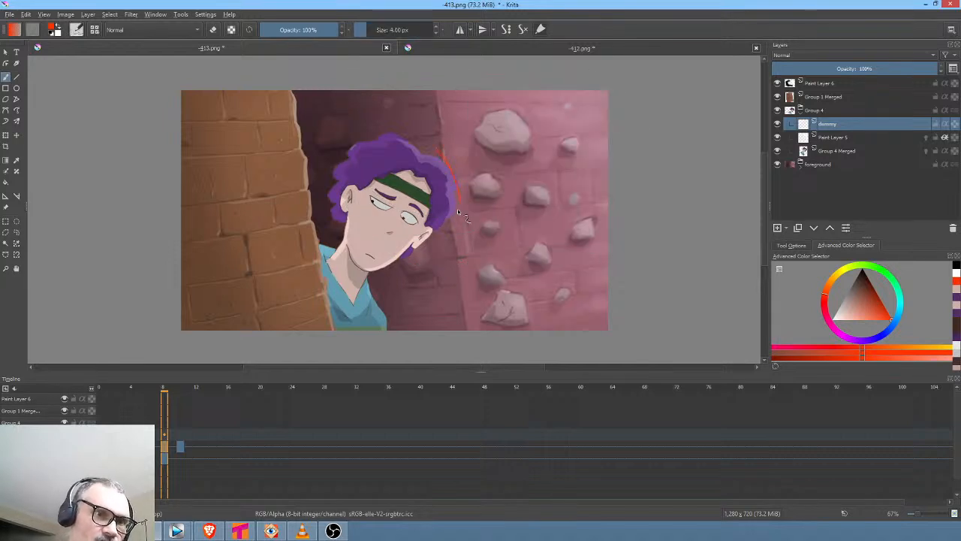
left_click_drag(458, 209, 450, 166)
Switch to white, enlarge the brush to 10.12 px and draw guide strokes beside the red curve and across the back of the hair
key("x")
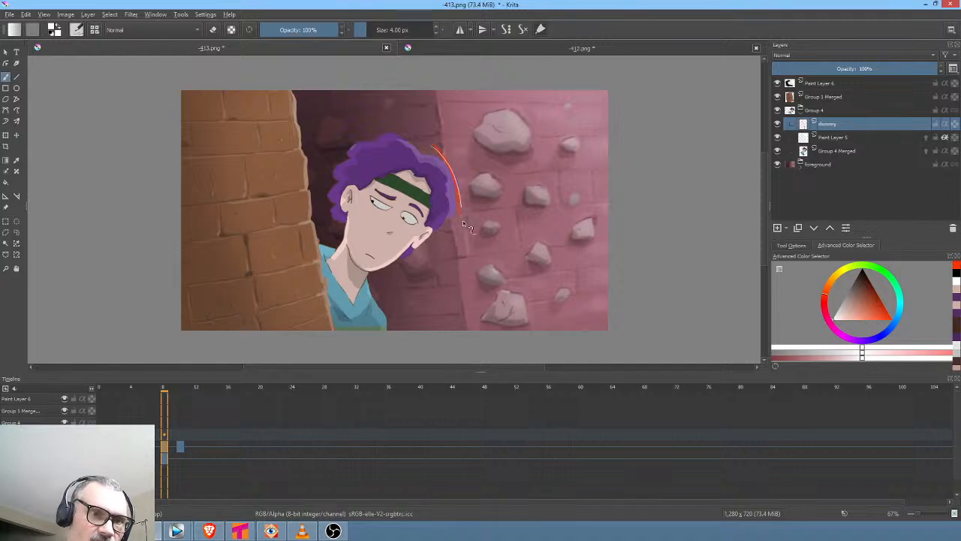
mouse_move(462, 220)
left_mouse_down()
mouse_move(434, 148)
mouse_move(462, 229)
left_mouse_up()
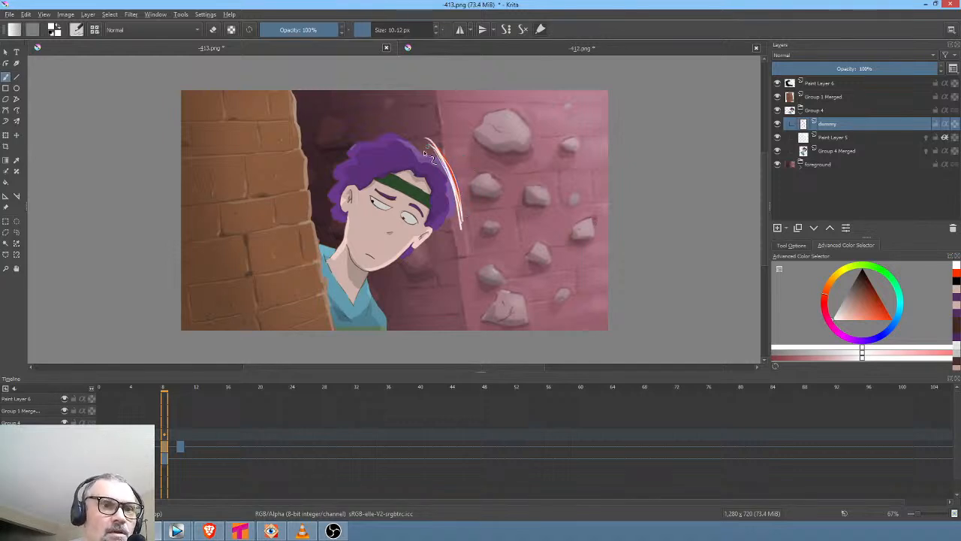
left_click_drag(398, 122, 309, 171)
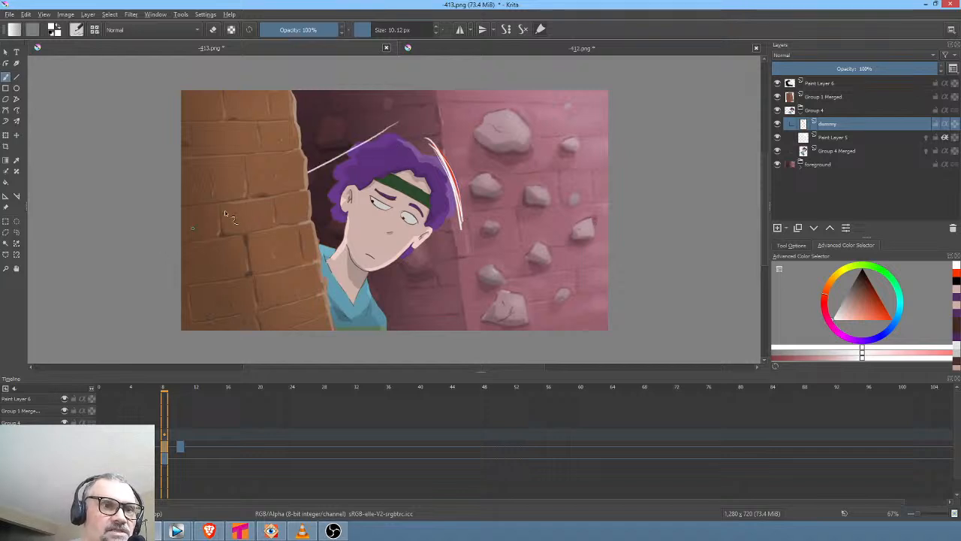
Draw another diagonal white guide stroke across the top of the hair and move the dummy layer to the top of the layer stack
left_click_drag(411, 124, 336, 164)
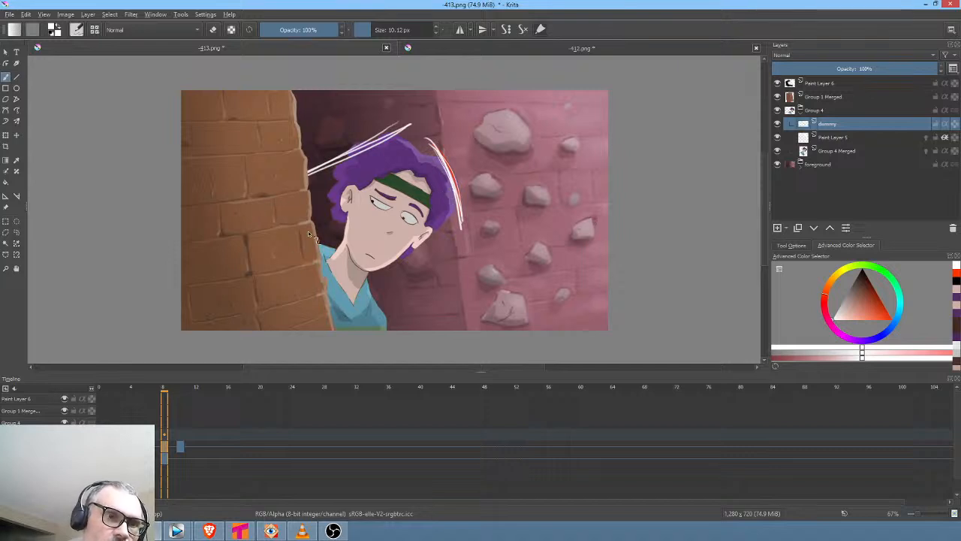
left_click(831, 228)
left_click(831, 228)
left_click(830, 228)
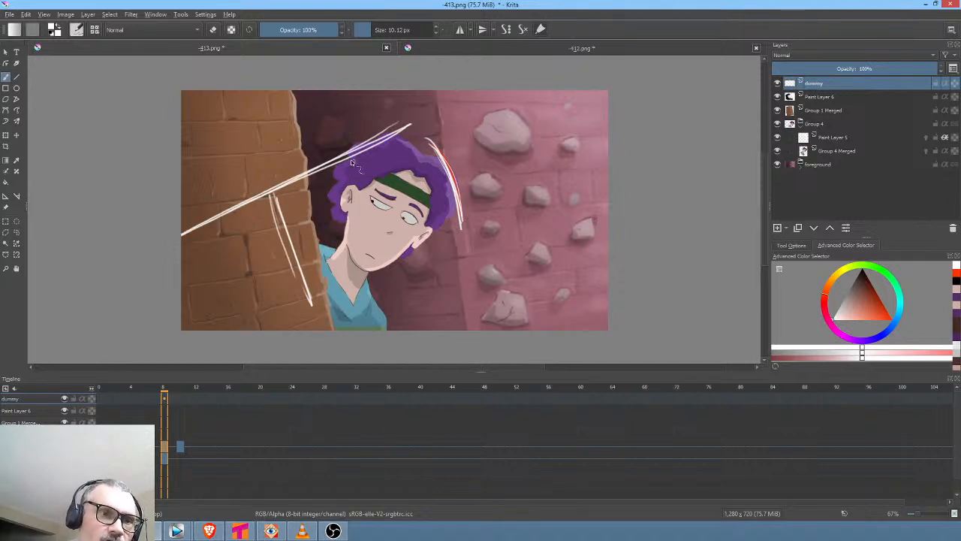
Draw white spacing ticks down from the diagonal guide, close together near both ends and wider apart in the middle
left_click_drag(336, 160, 379, 283)
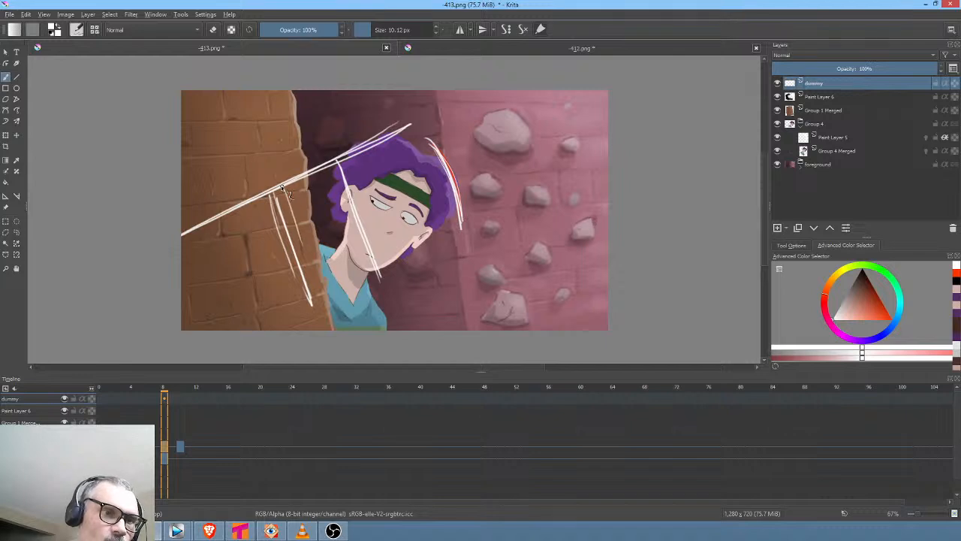
left_click_drag(282, 188, 327, 295)
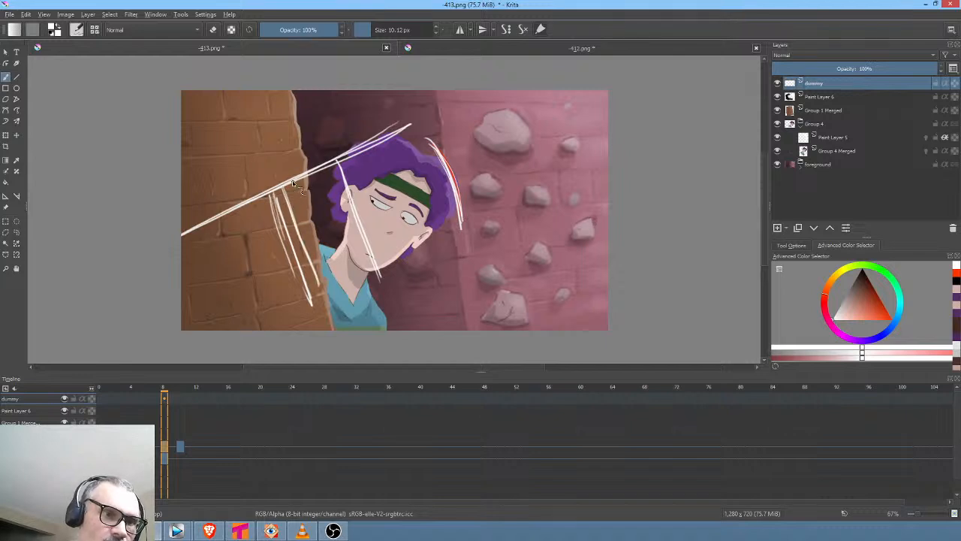
left_click_drag(294, 179, 334, 283)
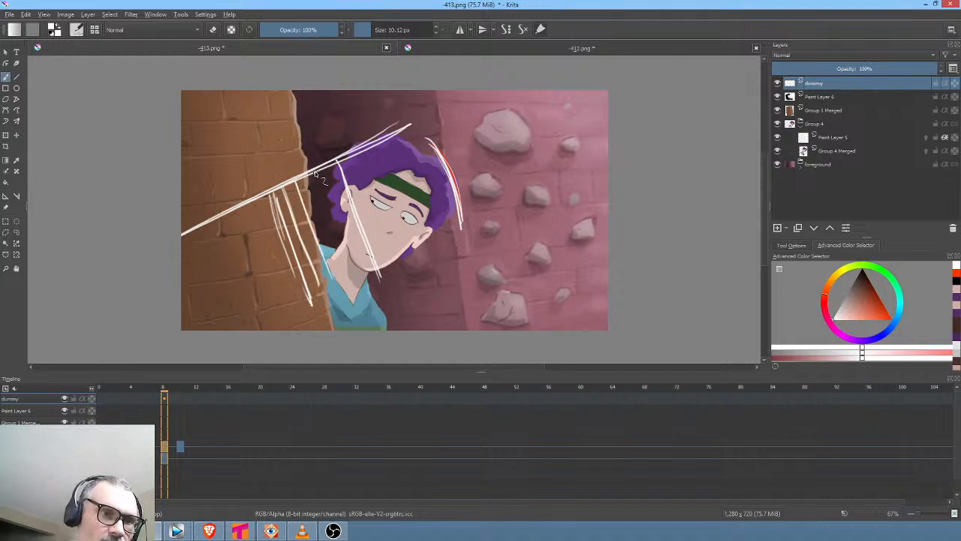
left_click_drag(315, 173, 347, 255)
left_click_drag(316, 178, 353, 270)
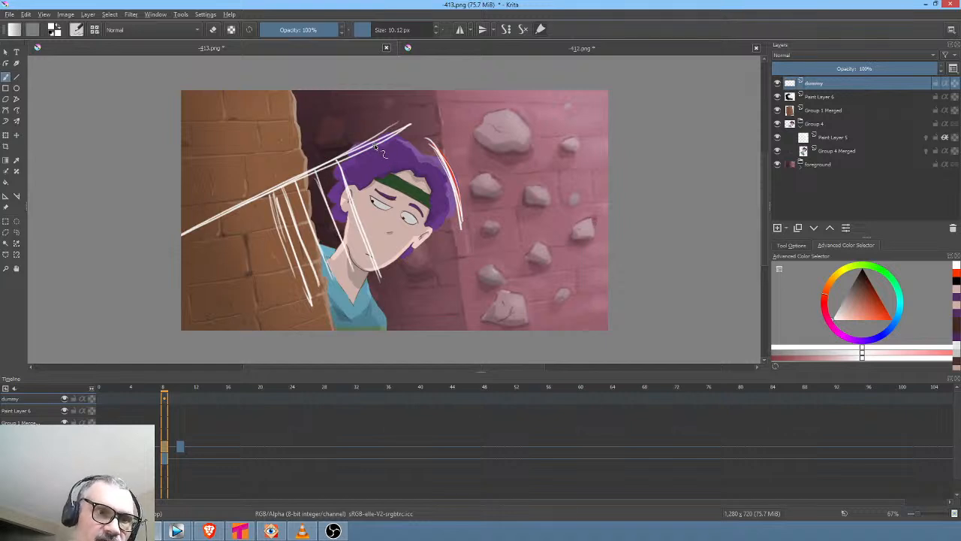
left_click_drag(371, 147, 410, 257)
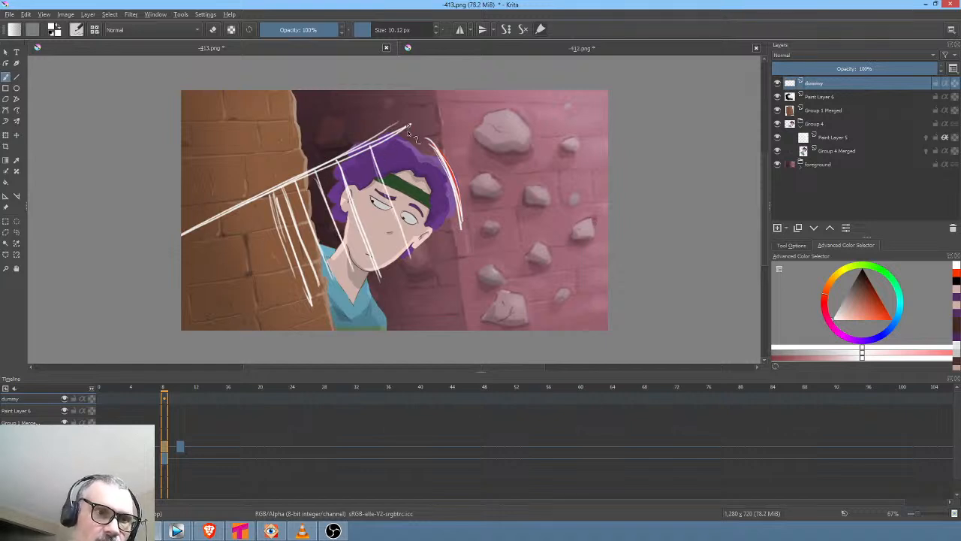
mouse_move(405, 131)
left_mouse_down()
mouse_move(446, 234)
mouse_move(443, 227)
left_mouse_up()
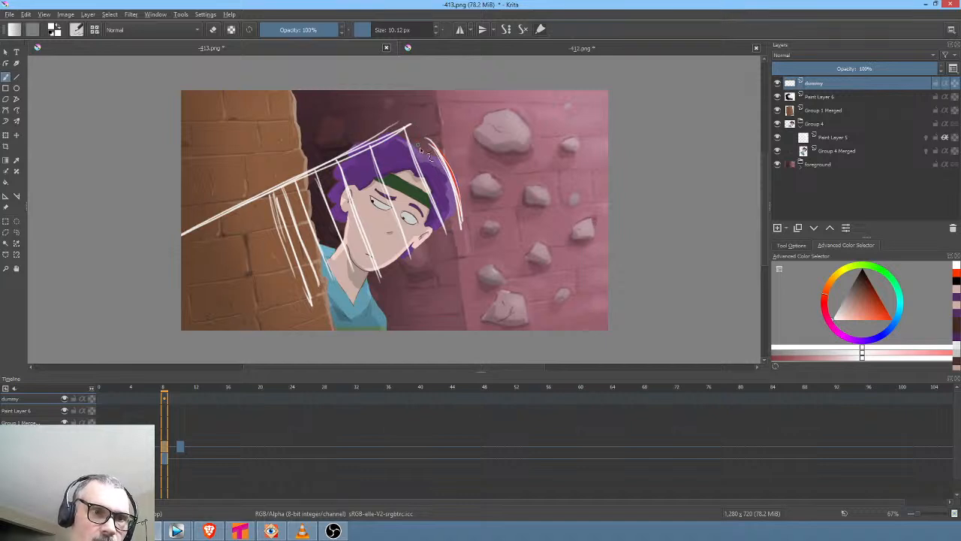
left_click_drag(414, 118, 456, 221)
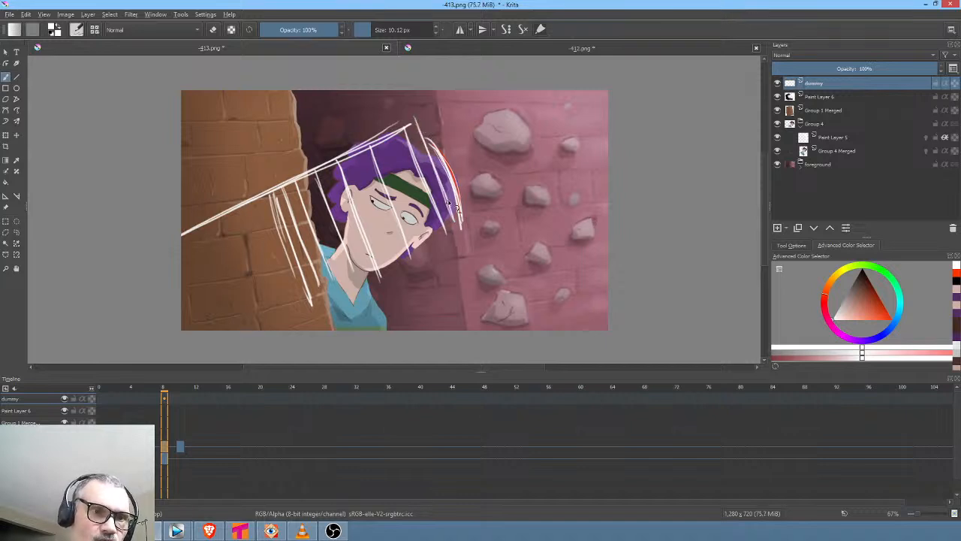
left_click_drag(426, 139, 448, 210)
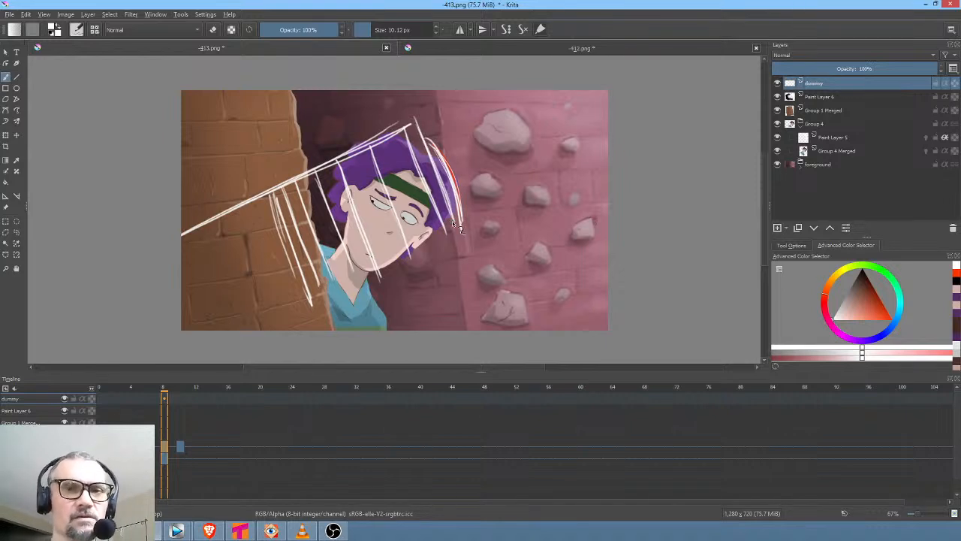
Select the Group 4 Merged layer holding the character and give it a short new name
left_click(835, 151)
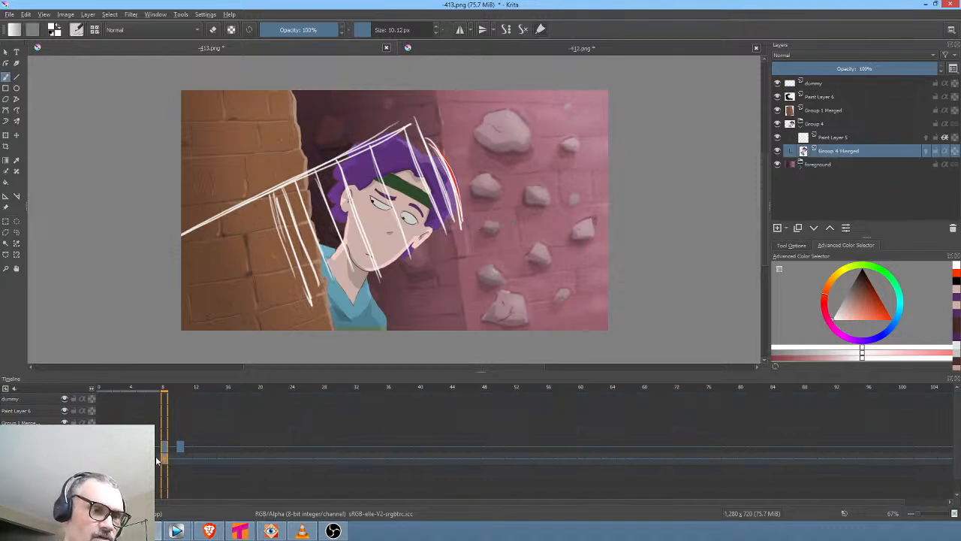
mouse_move(168, 461)
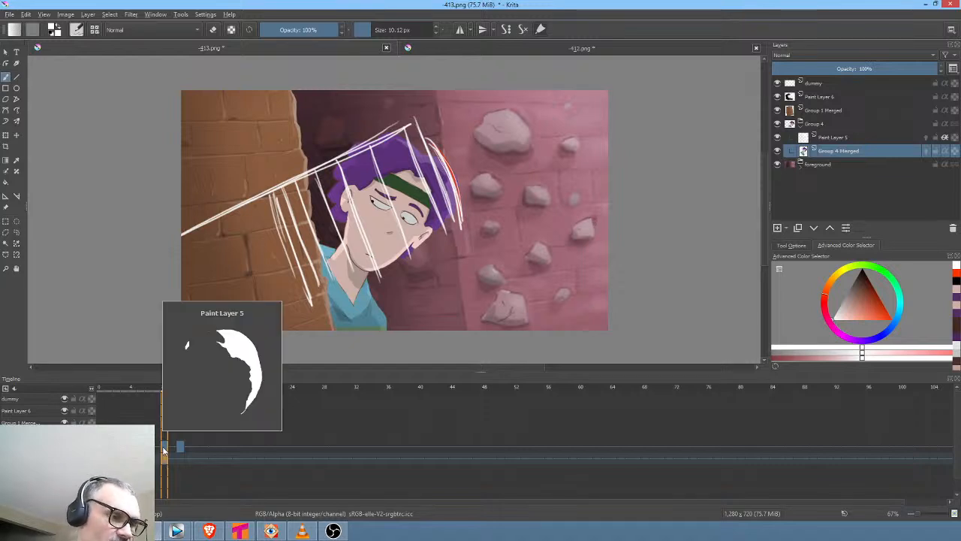
left_click(779, 151)
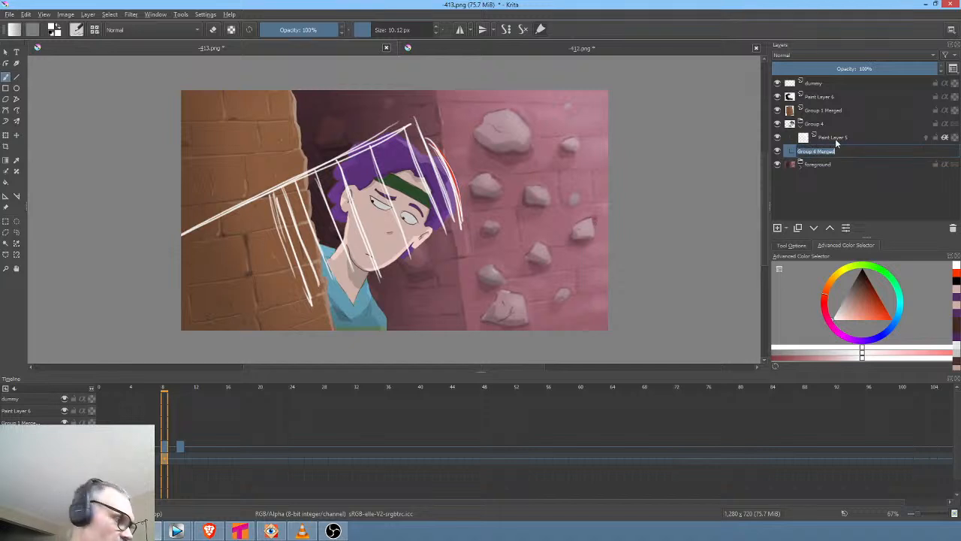
left_click(838, 148)
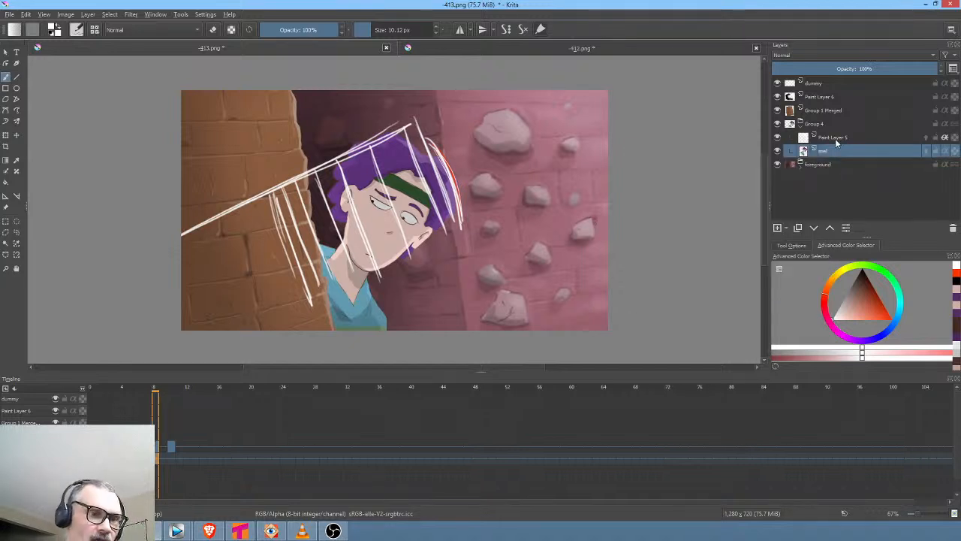
Copy the character layer's keyframe from frame 8 to frames 7, 6 and 5
key("Left")
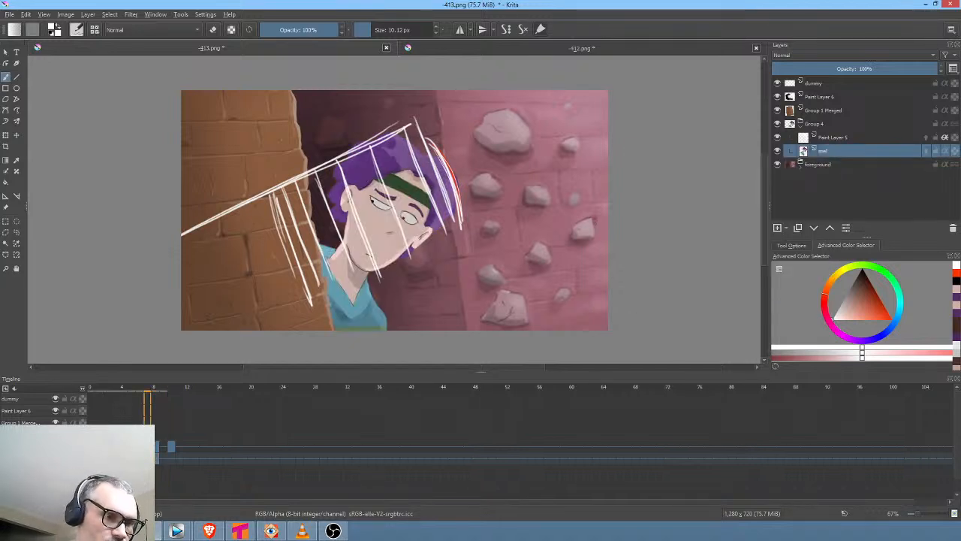
key("ctrl")
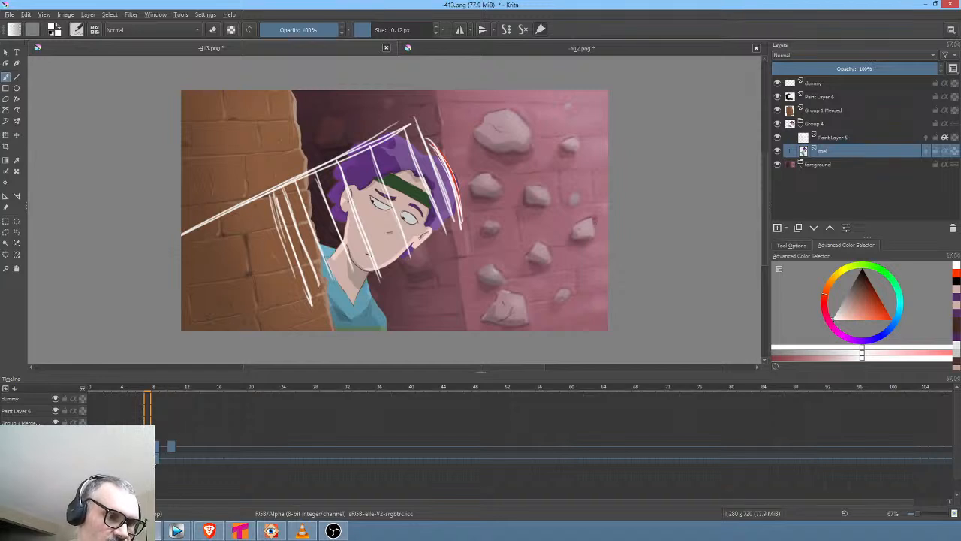
key("ctrl")
key("Right")
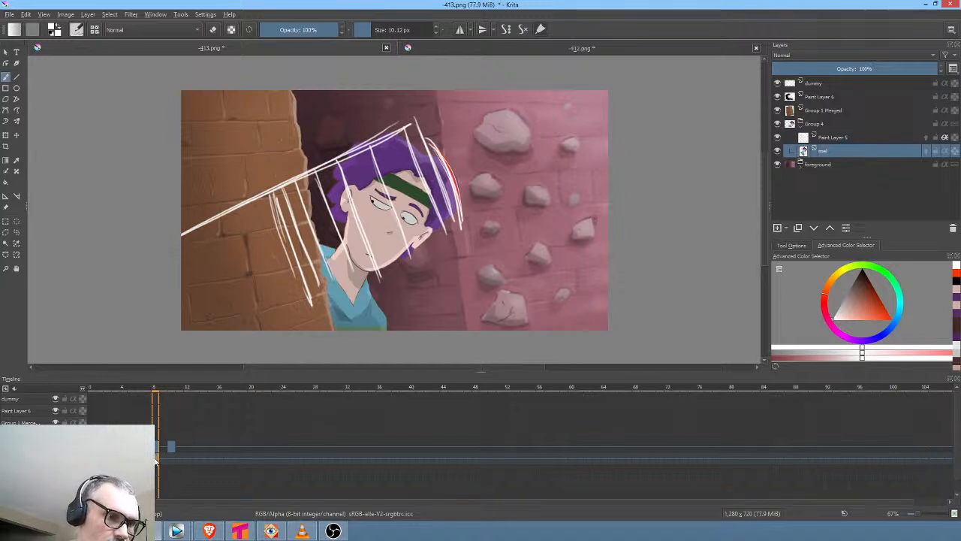
key("Left")
key("ctrl")
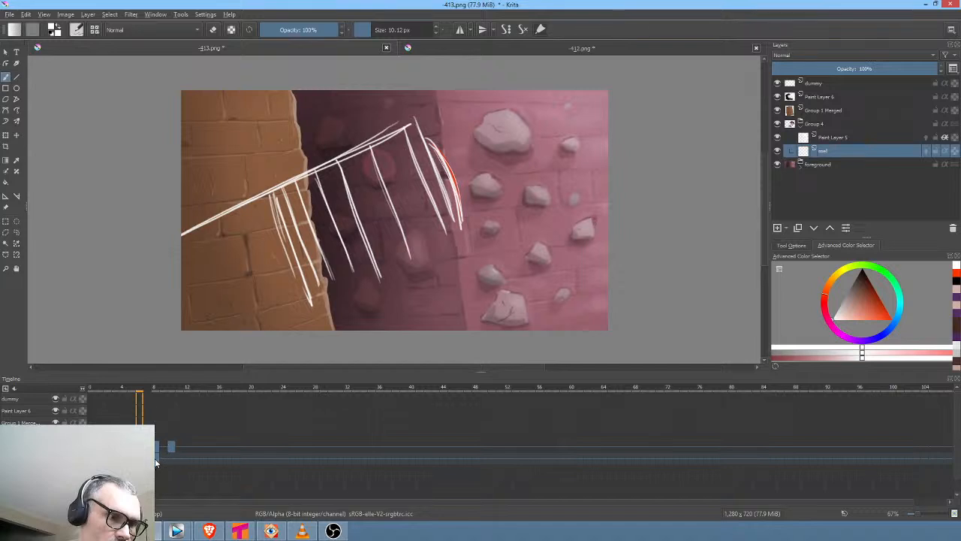
key("Right")
key("Left")
key("Left")
key("Left")
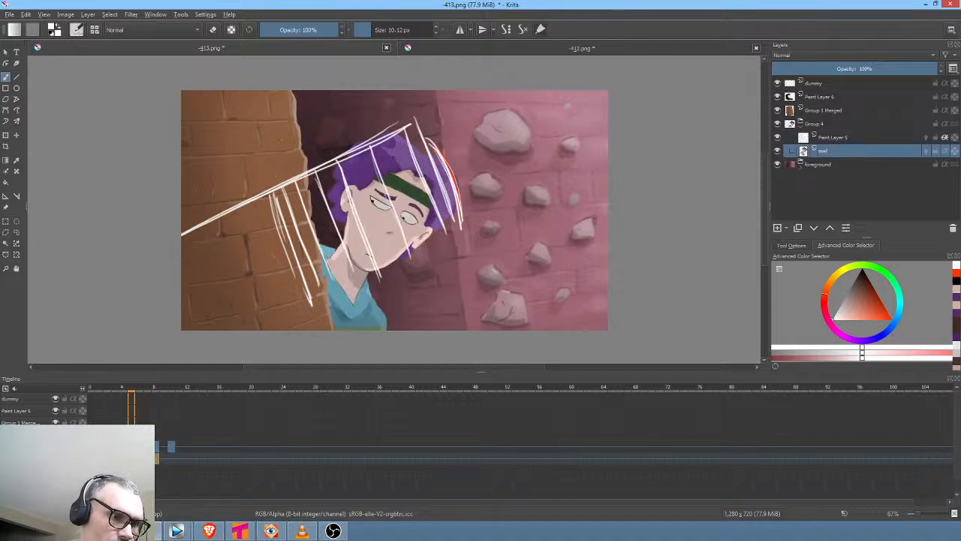
Copy the same character keyframe to frames 4 through 0
key("ctrl")
key("Right")
key("Right")
key("Right")
key("Left")
key("Left")
key("Left")
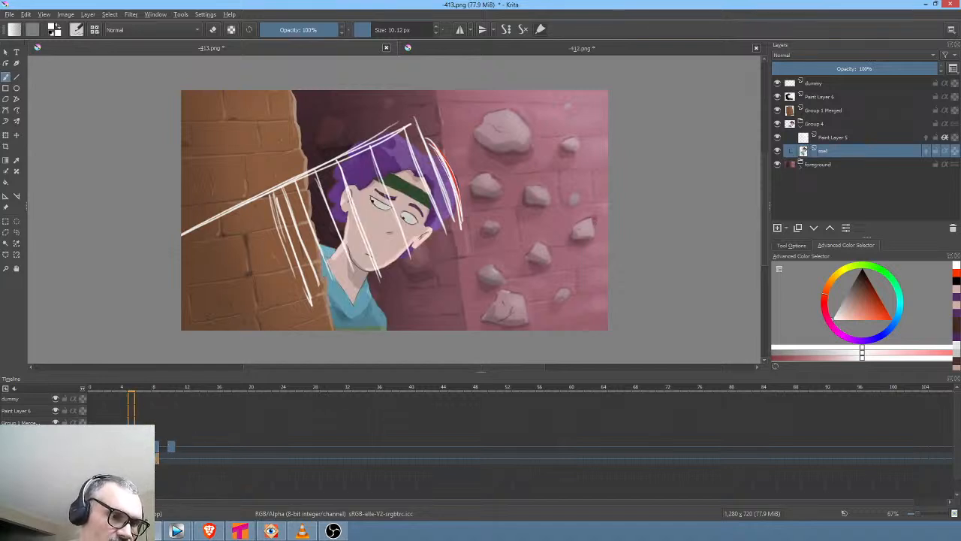
key("Left")
key("Left")
key("Left")
key("Left")
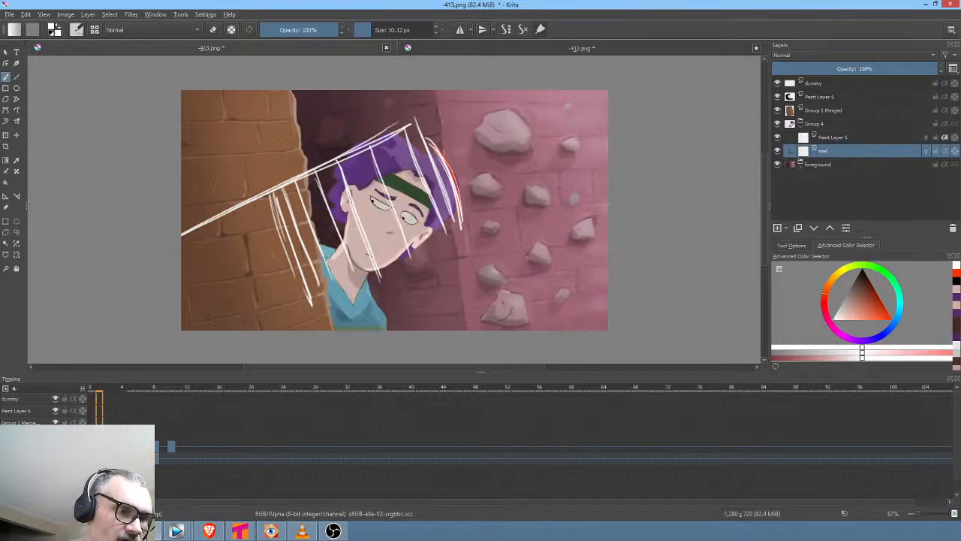
key("Left")
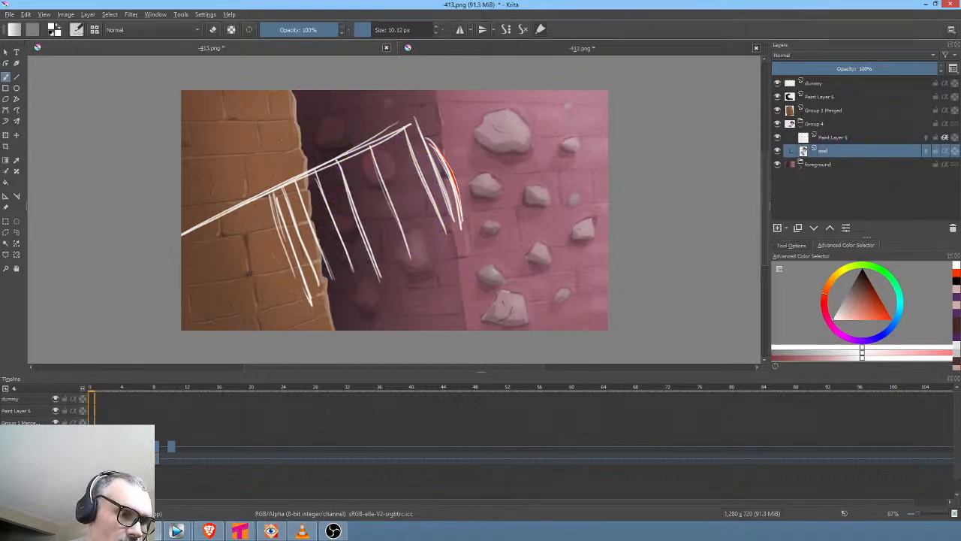
mouse_move(98, 401)
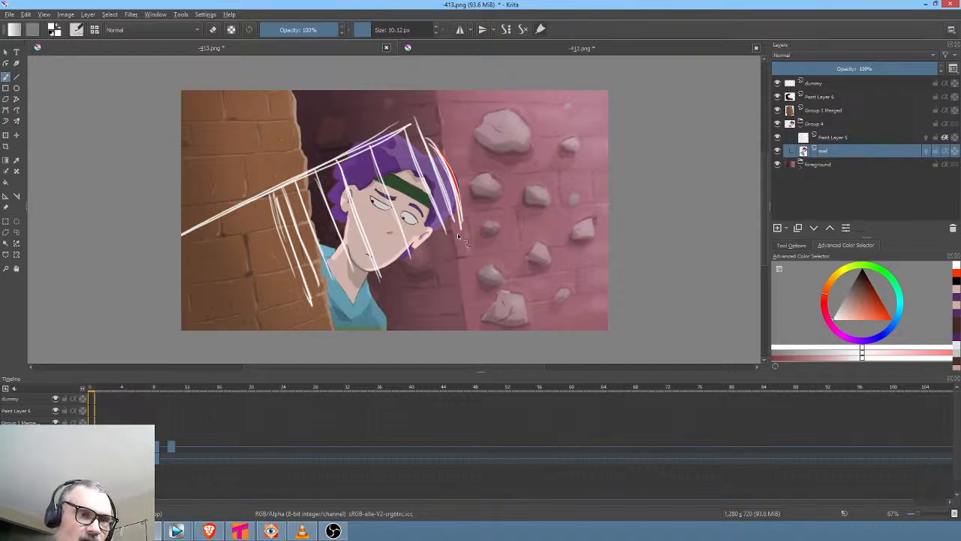
With the Transform tool, move the character down and left along the guide in frames 0, 1 and 2, following the spacing ticks
key("t")
left_click_drag(406, 219, 242, 297)
left_click(99, 389)
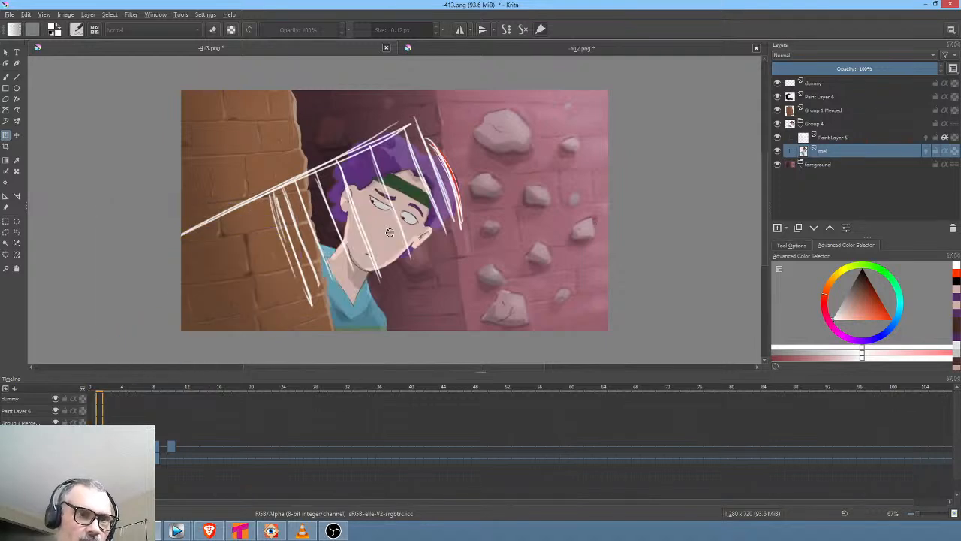
left_click(394, 228)
left_click_drag(401, 216, 247, 291)
key("Right")
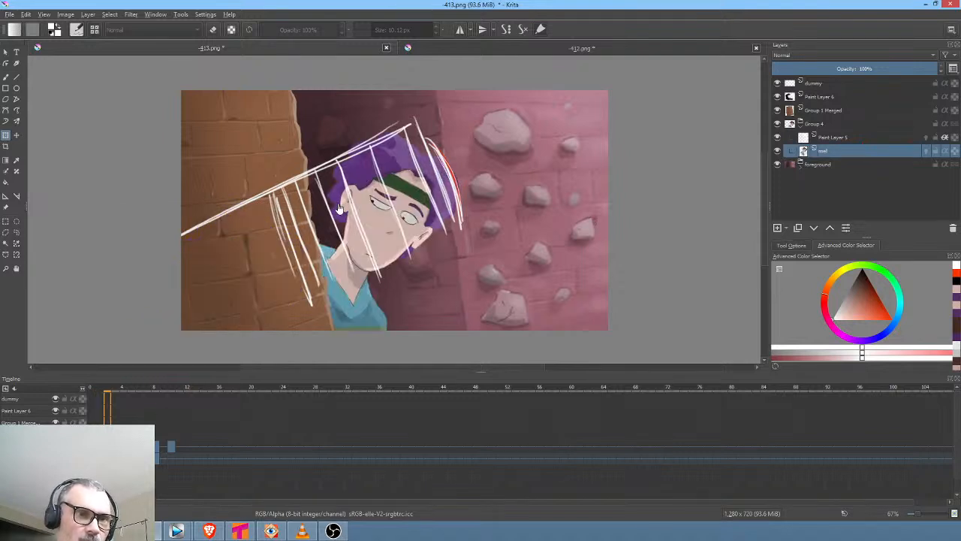
left_click_drag(373, 204, 252, 267)
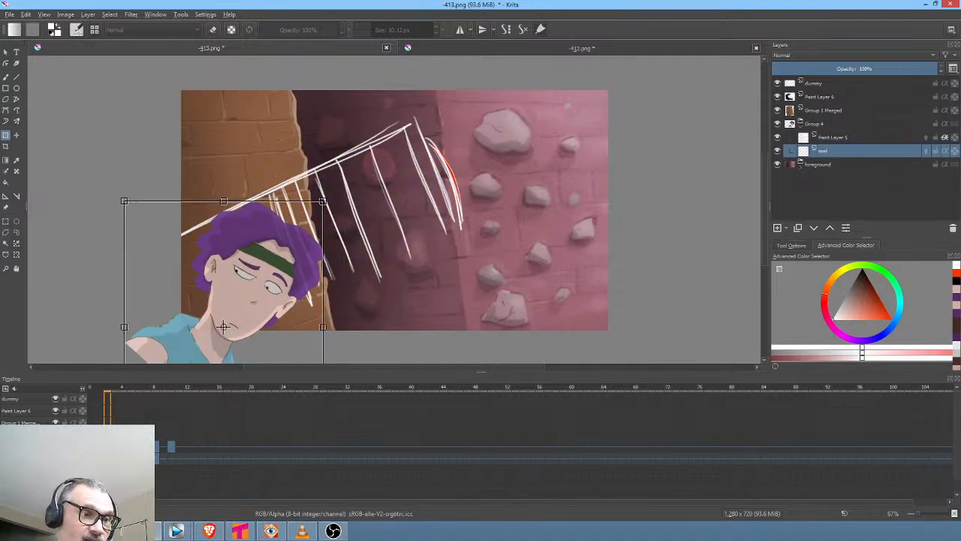
Move the character along the guide to its matching ticks in frames 3 and 4, and compare them with the neighboring frames
key("Right")
left_click_drag(374, 199, 279, 257)
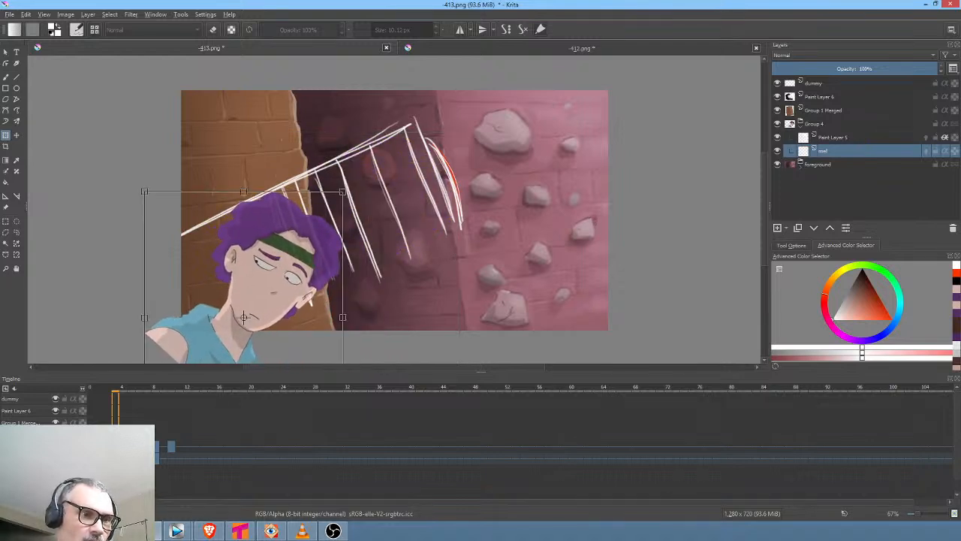
key("Right")
left_click_drag(353, 199, 298, 250)
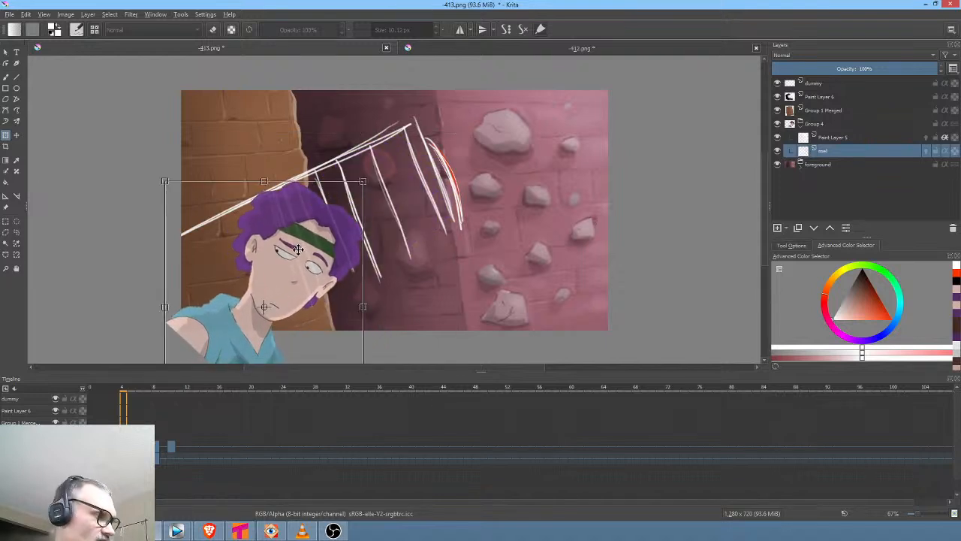
key("Left")
key("Right")
key("Right")
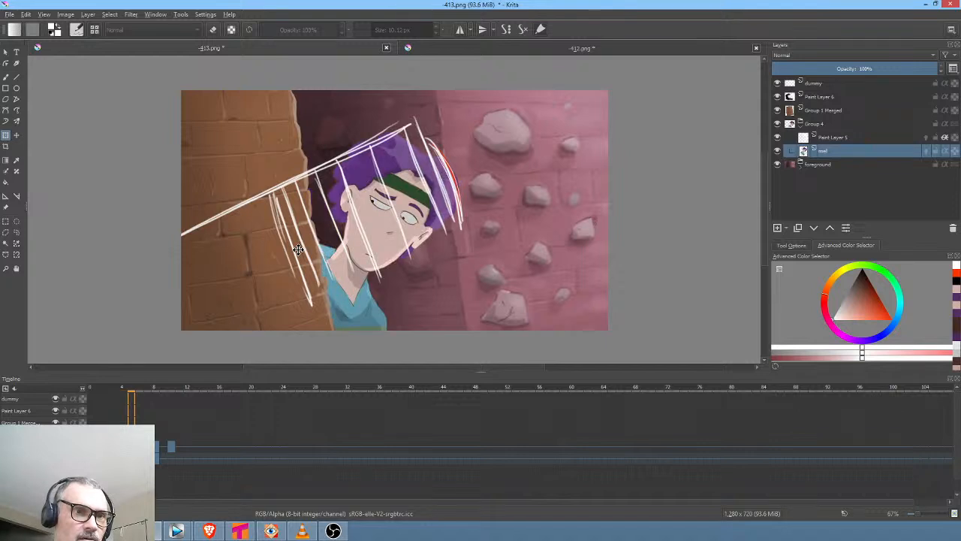
key("Left")
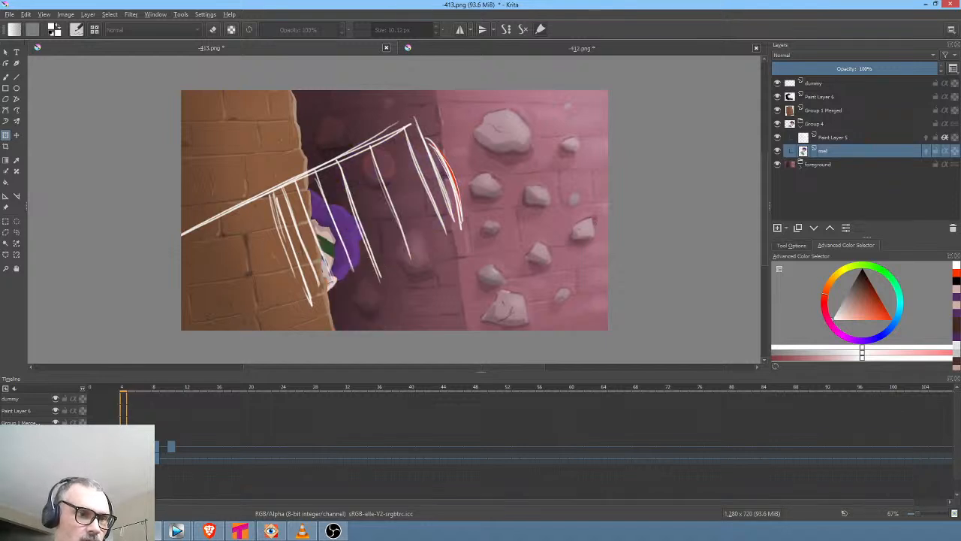
Shift the character down and left by decreasing amounts in frames 5, 6 and 7, and check the spacing against frame 8
left_click(130, 398)
left_click_drag(360, 226, 307, 287)
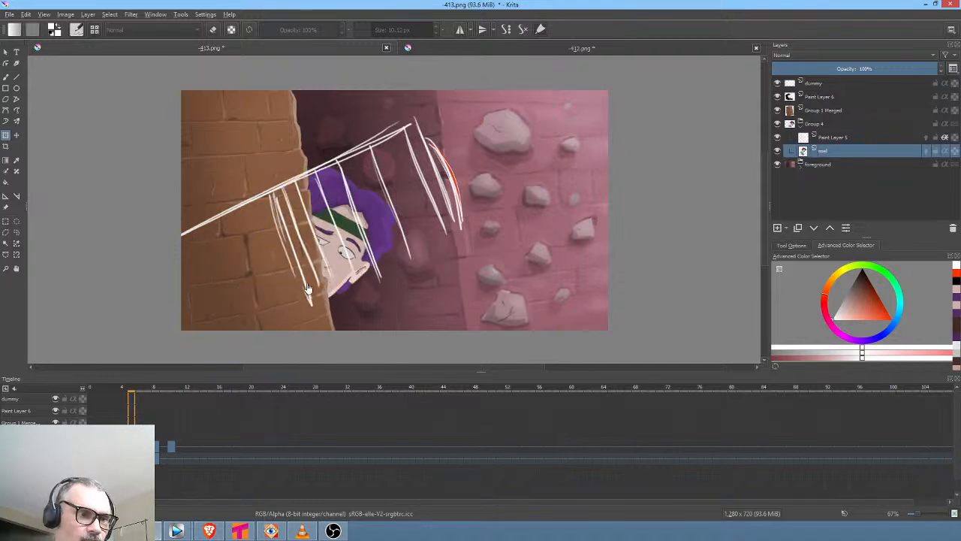
key("period")
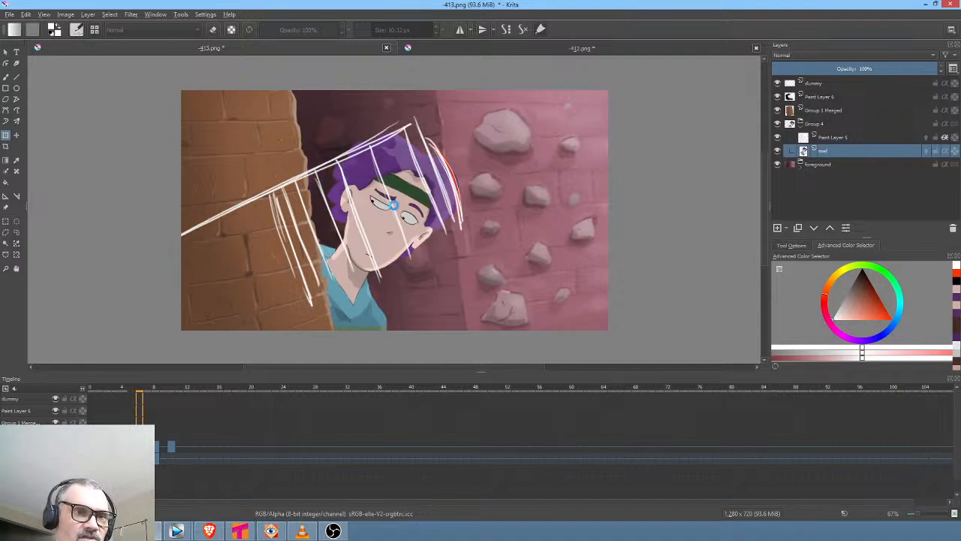
left_click_drag(371, 233, 357, 262)
left_click(149, 457)
left_click(377, 253)
left_click(156, 460)
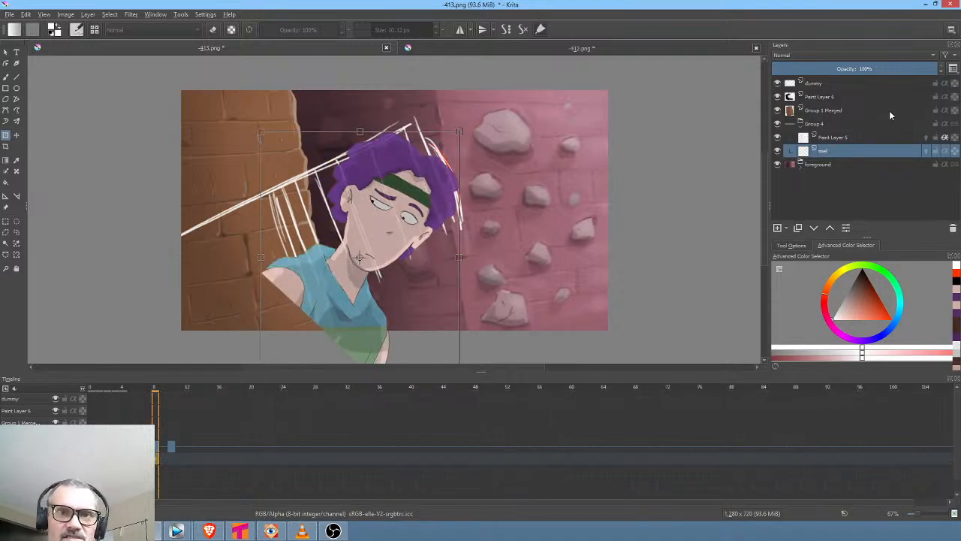
Hide the dummy guide layer and return to frame 0
left_click(778, 84)
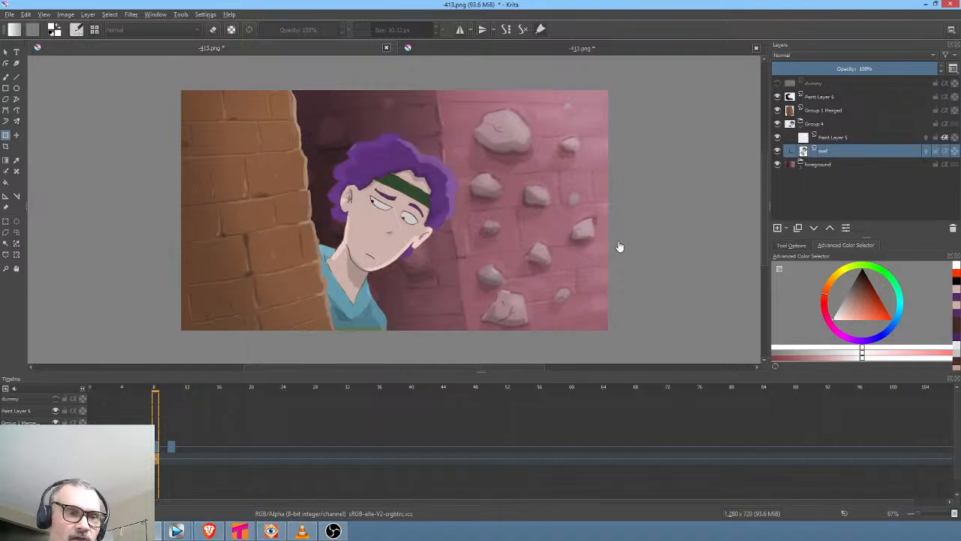
left_click(92, 388)
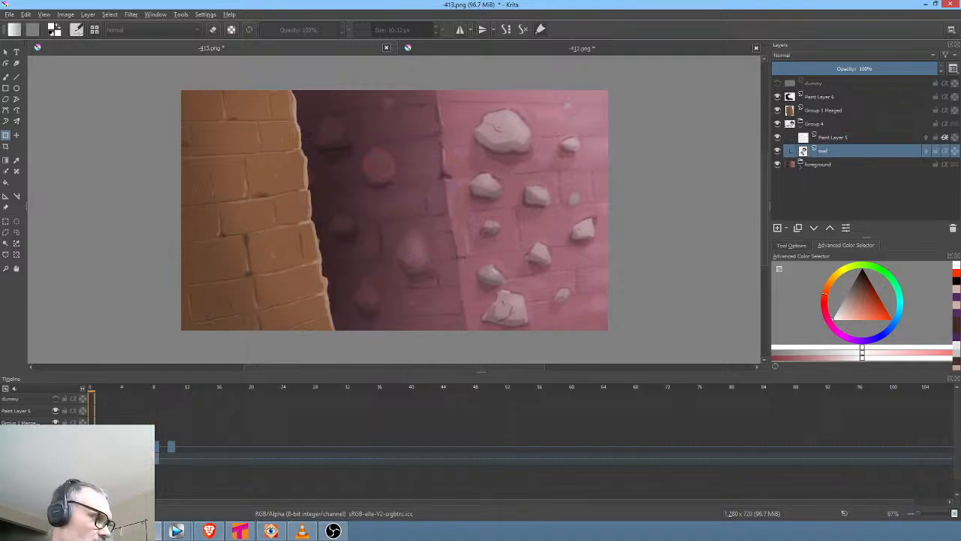
Play back the leaning-out animation, and stop it at frame 0
key("space")
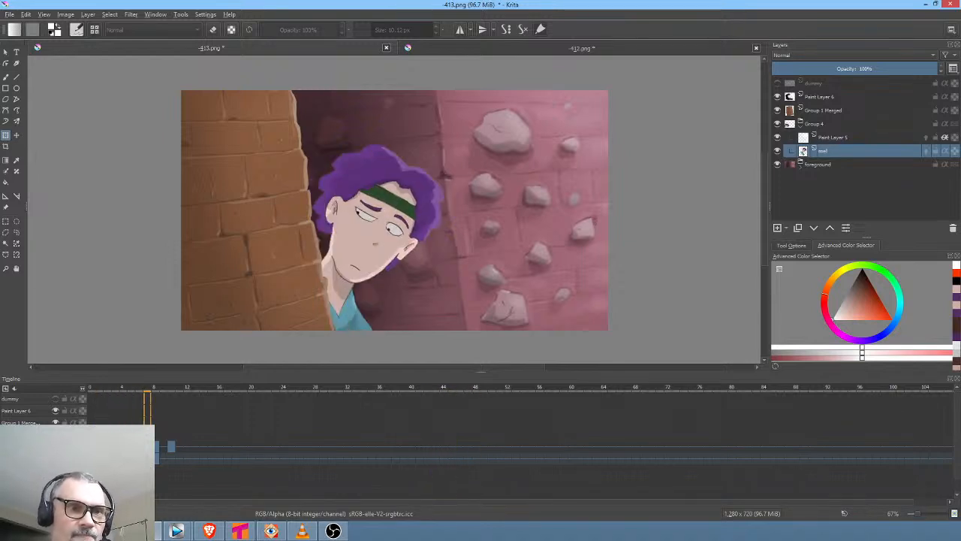
key("Escape")
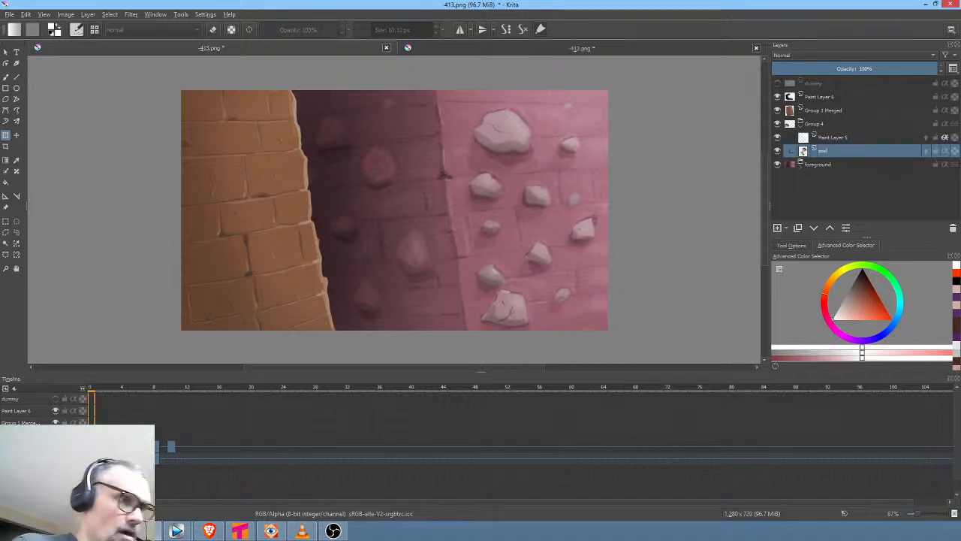
Try twice to save the scene as -413.png with an additional Krita file, and dismiss the error dialogs
left_click(15, 17)
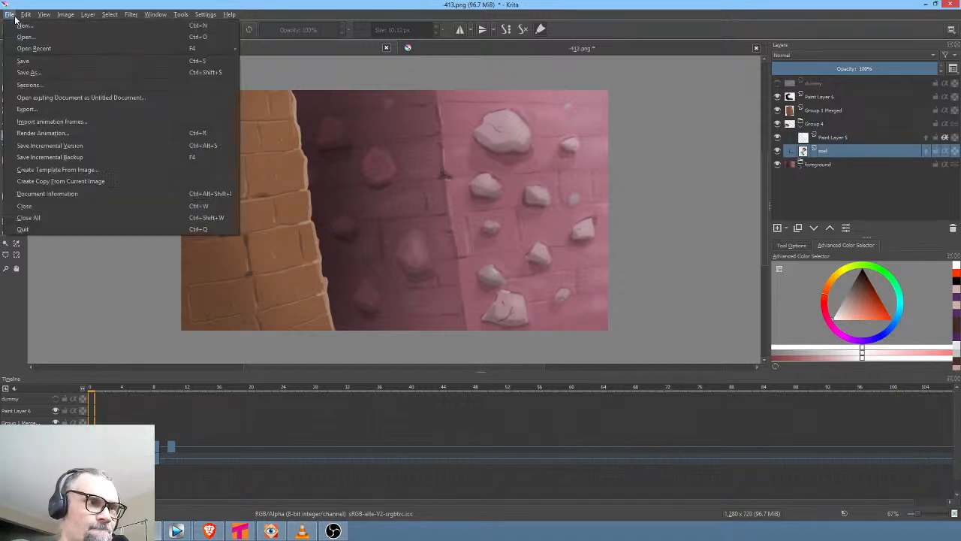
left_click(24, 61)
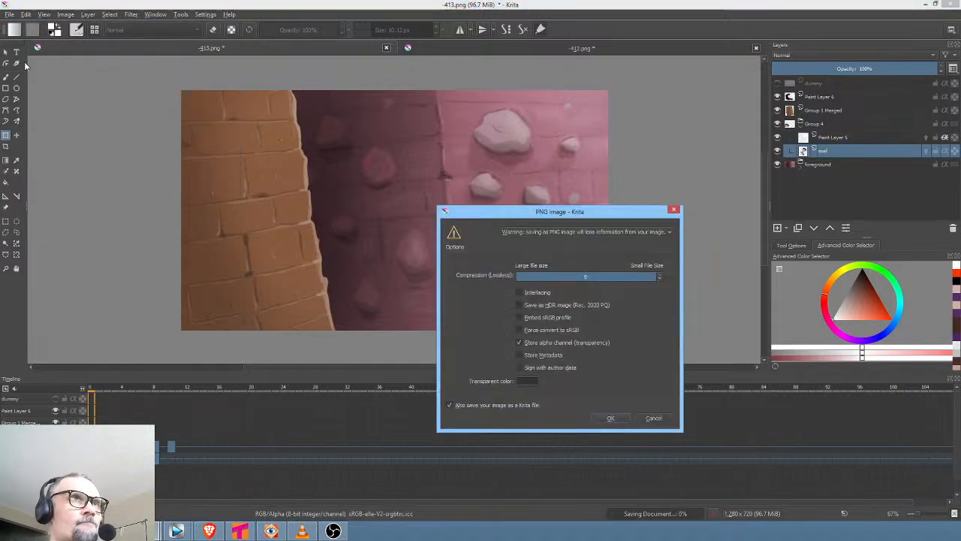
left_click(611, 417)
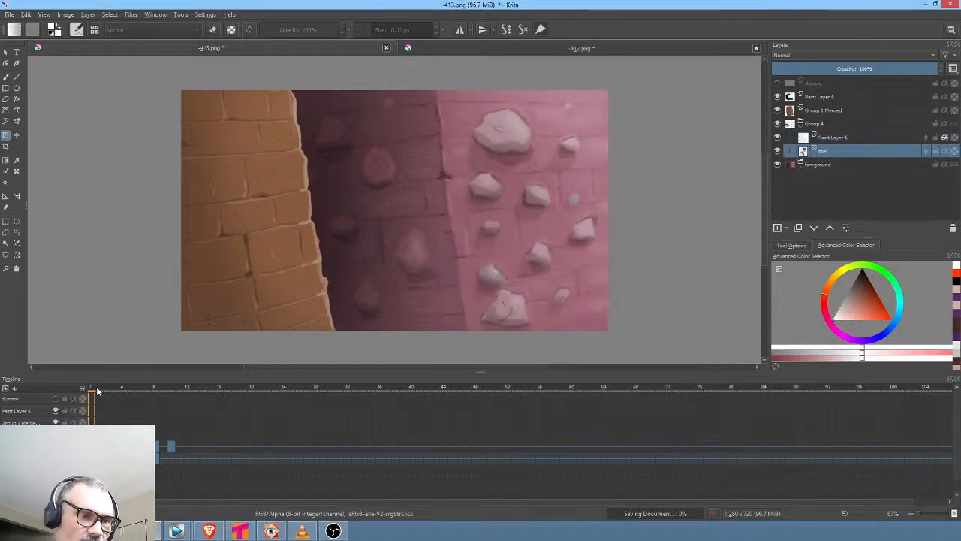
left_click_drag(97, 391, 138, 392)
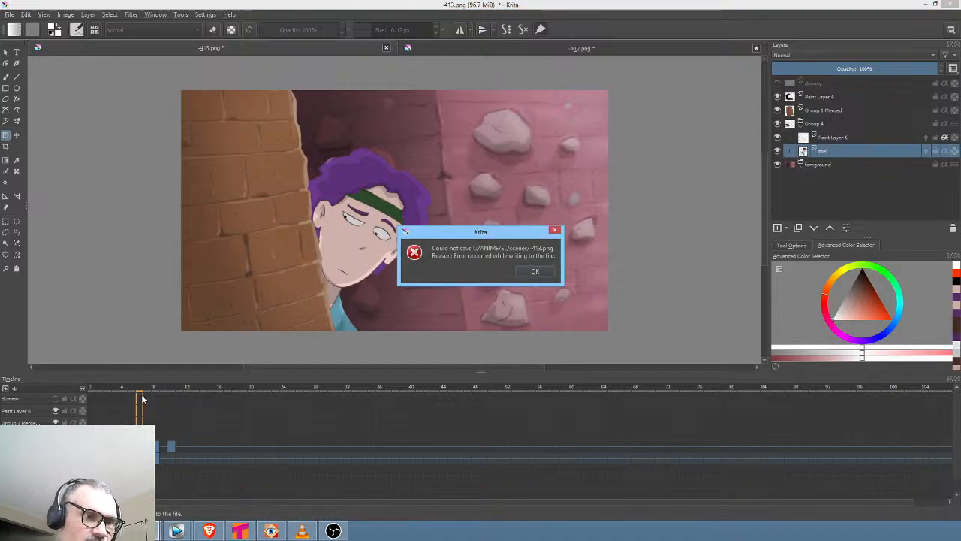
left_click(535, 273)
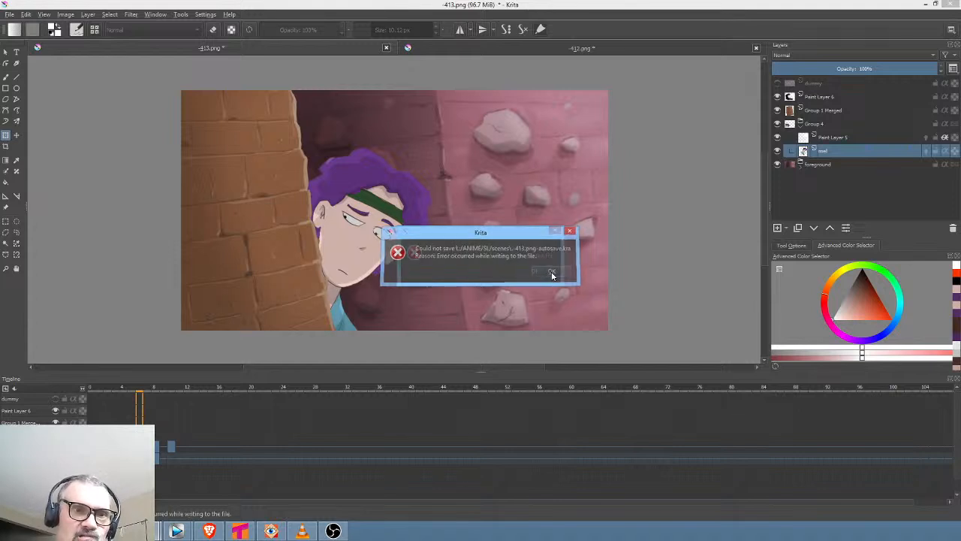
left_click(552, 274)
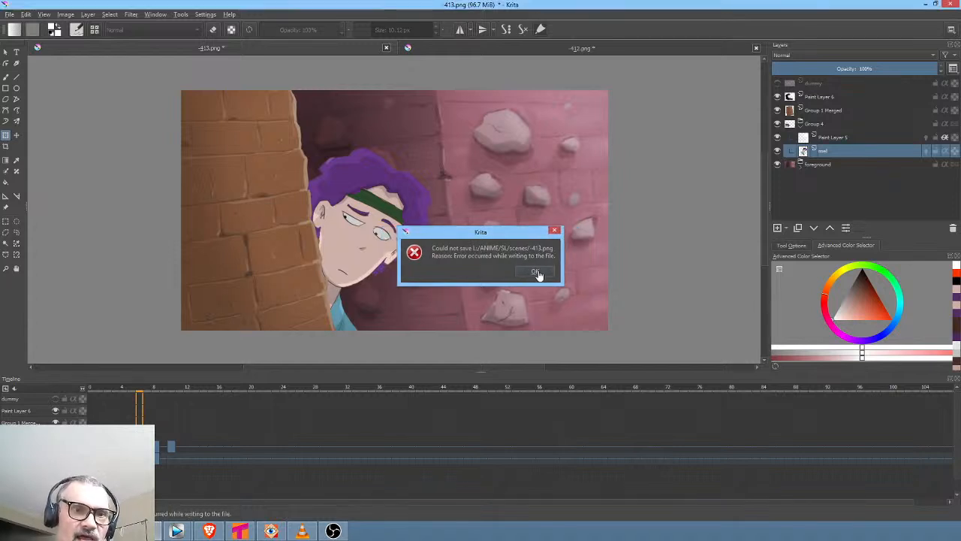
left_click(537, 273)
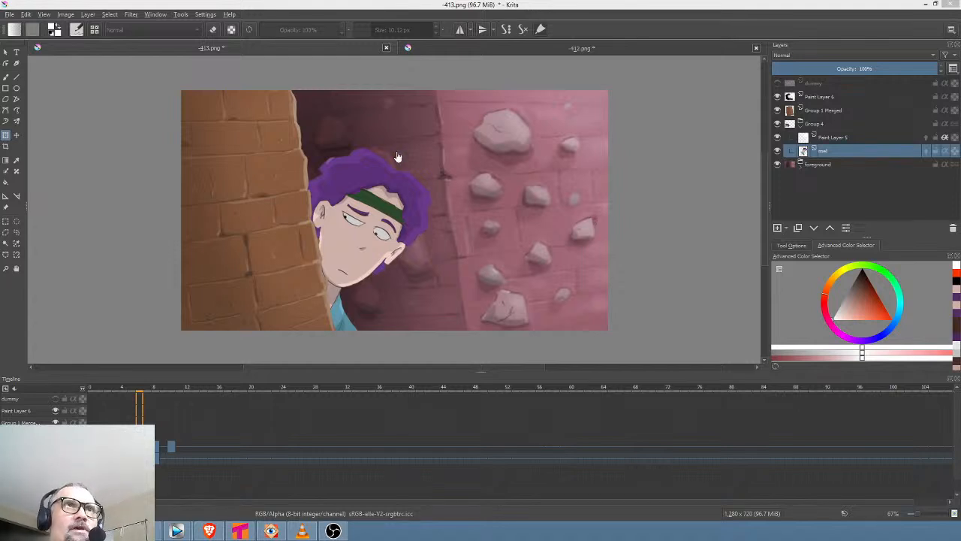
left_click(10, 14)
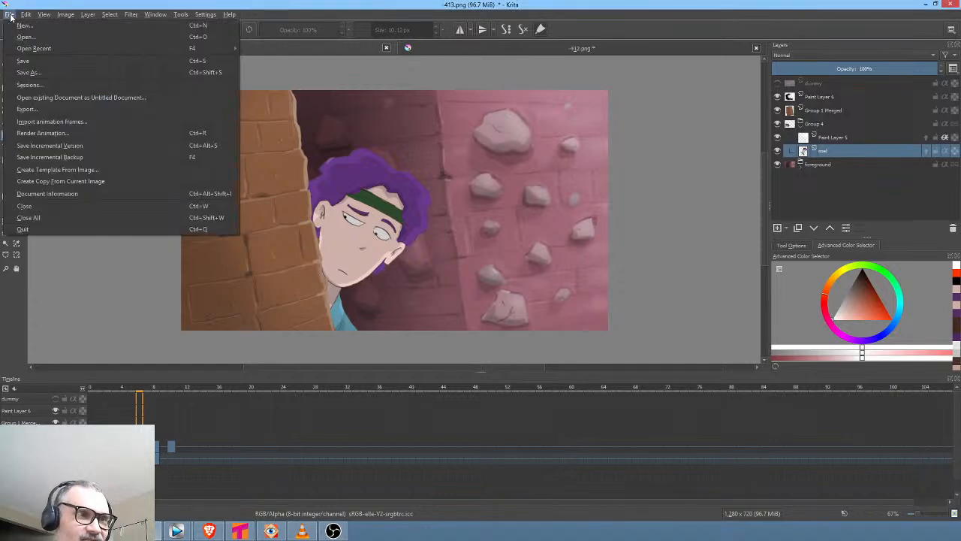
left_click(22, 62)
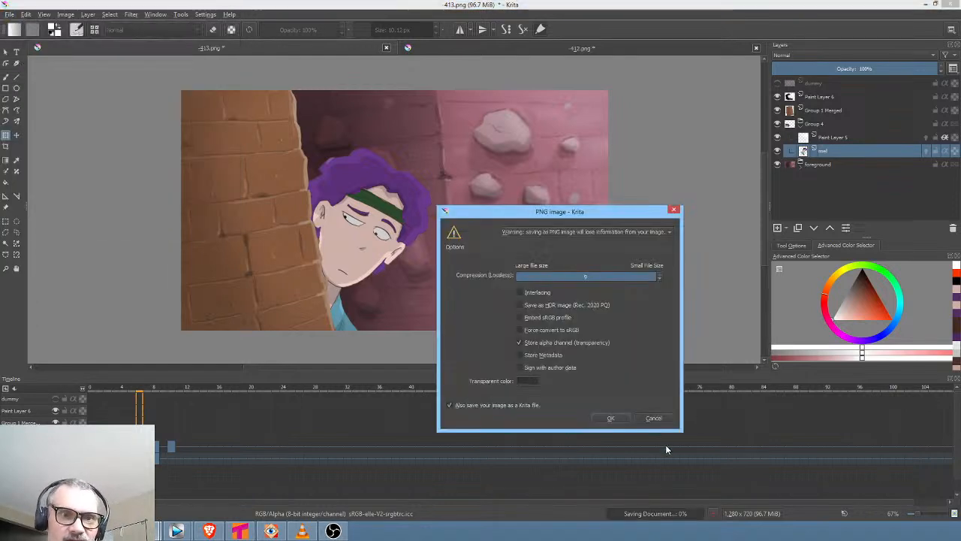
left_click(611, 418)
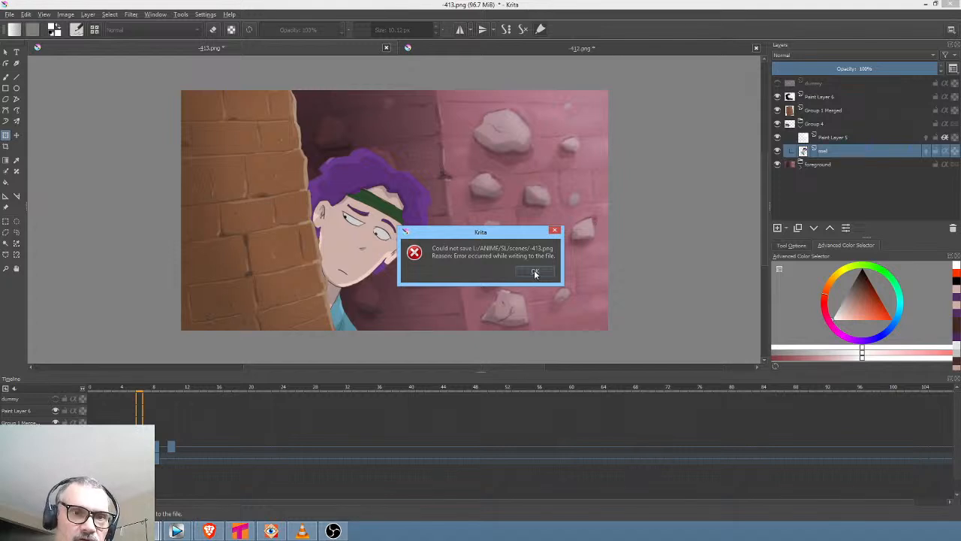
left_click(535, 272)
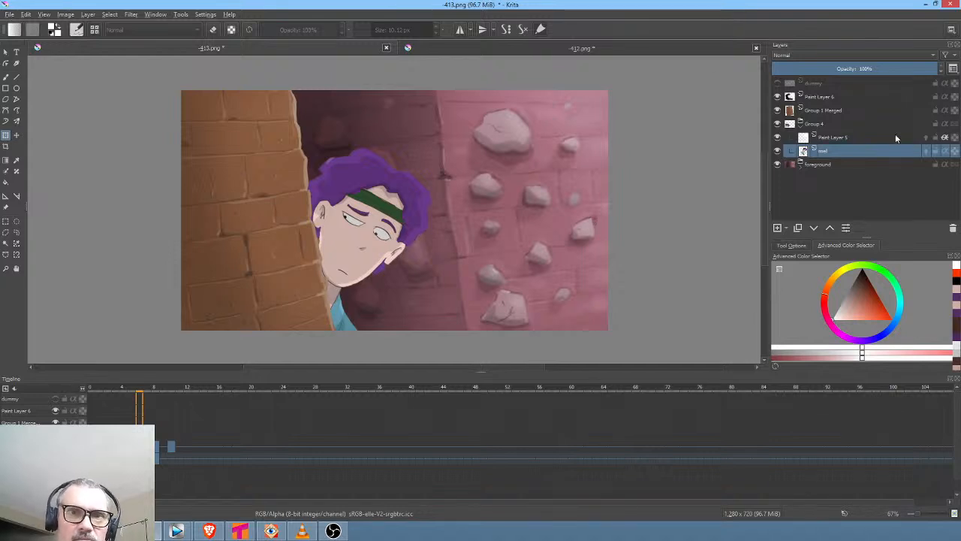
Delete the dummy layer, select the mel layer and return to frame 0
left_click(829, 84)
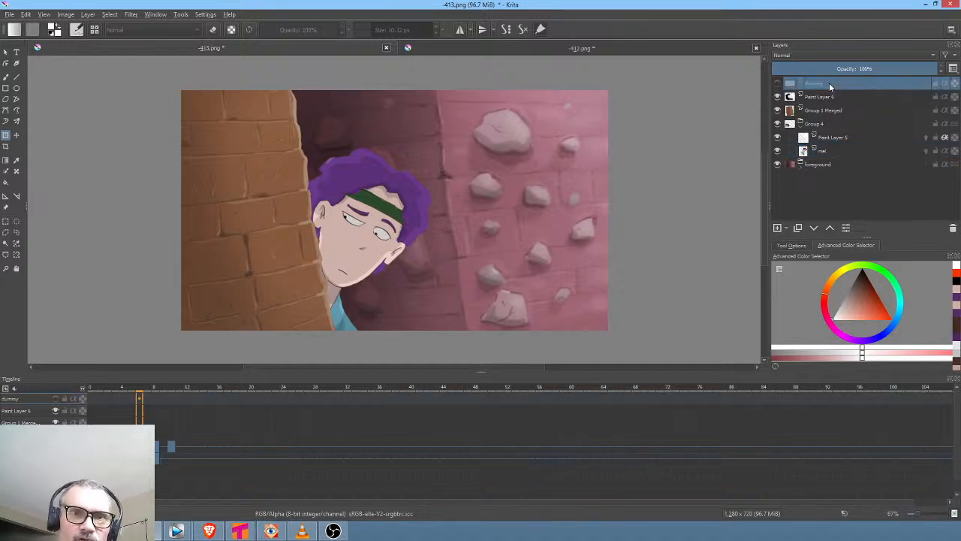
left_click(953, 227)
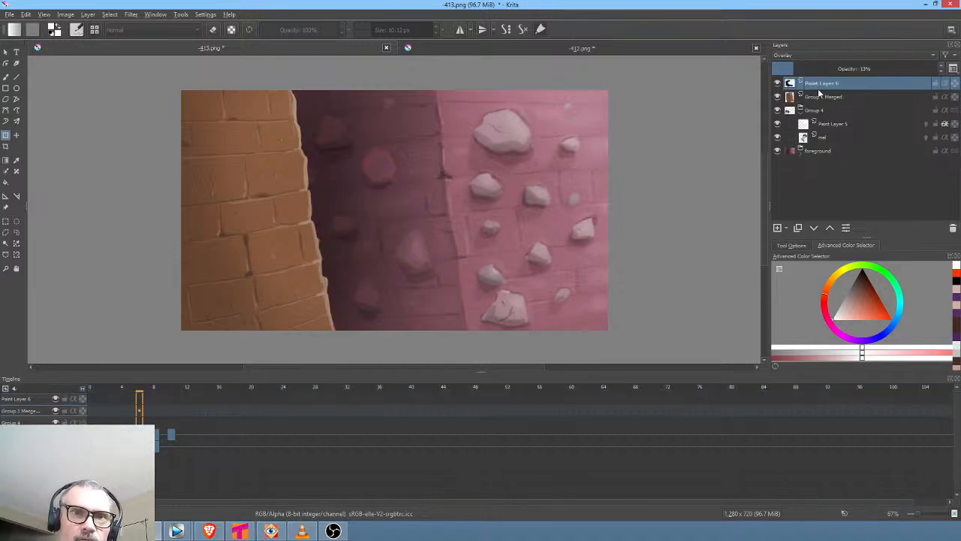
left_click(837, 135)
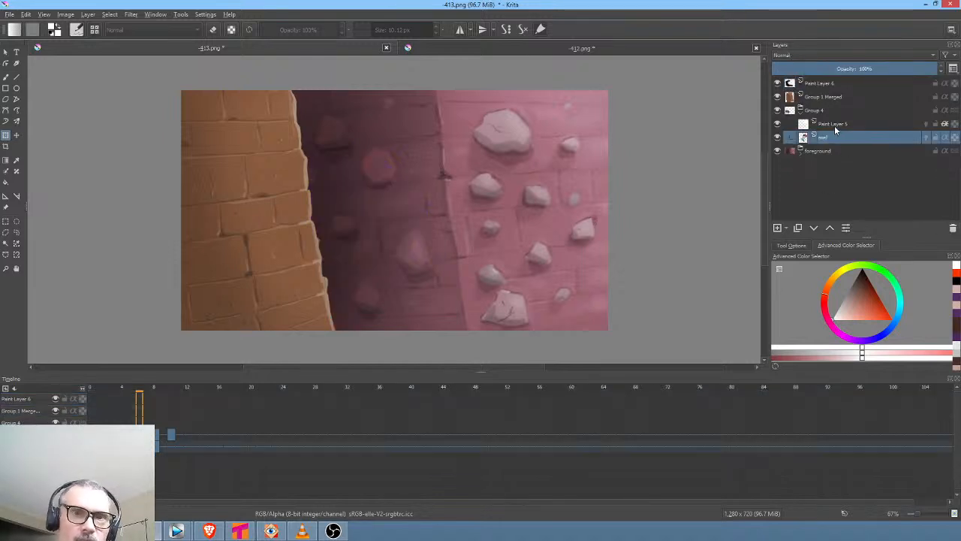
left_click(835, 127)
left_click(829, 140)
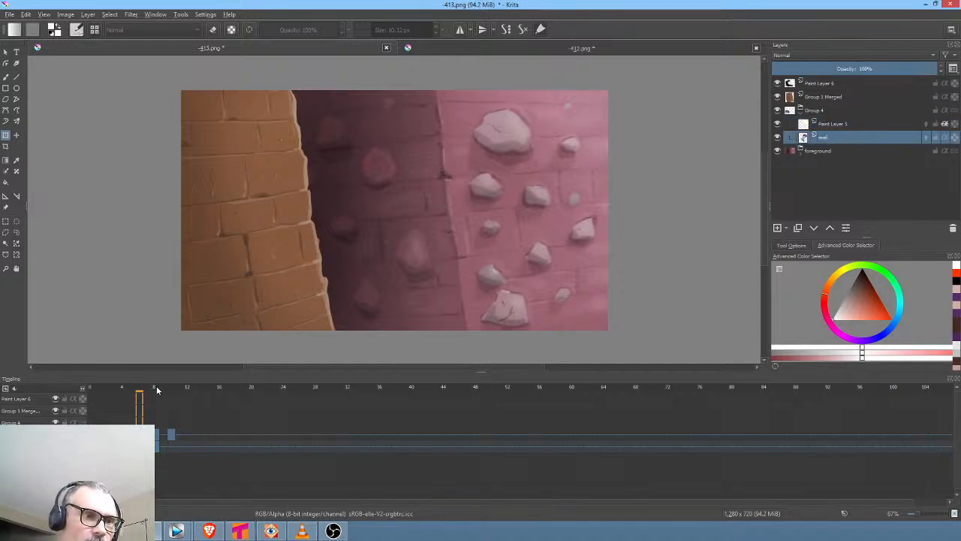
left_click_drag(156, 390, 75, 396)
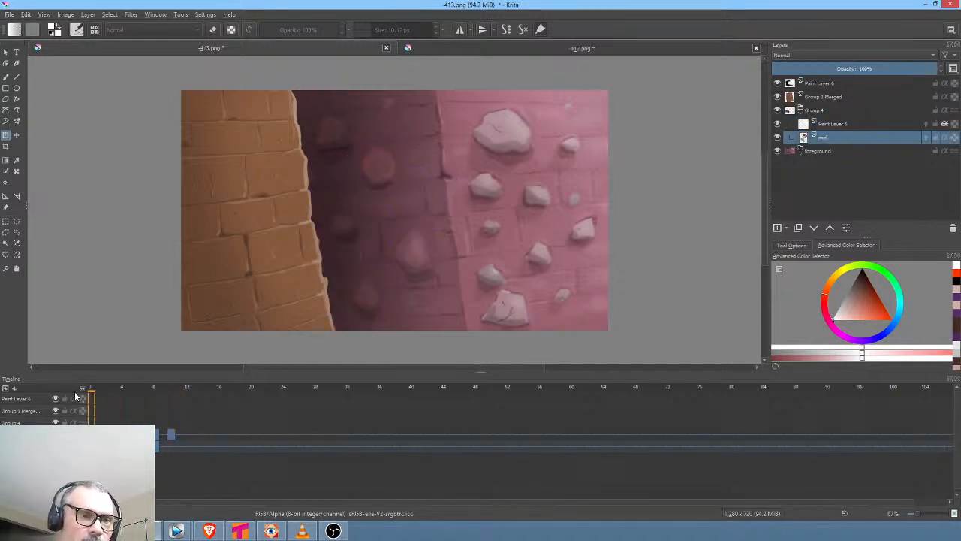
Try again to save the scene from frame 0, dismissing the autosave error dialog
left_click(6, 15)
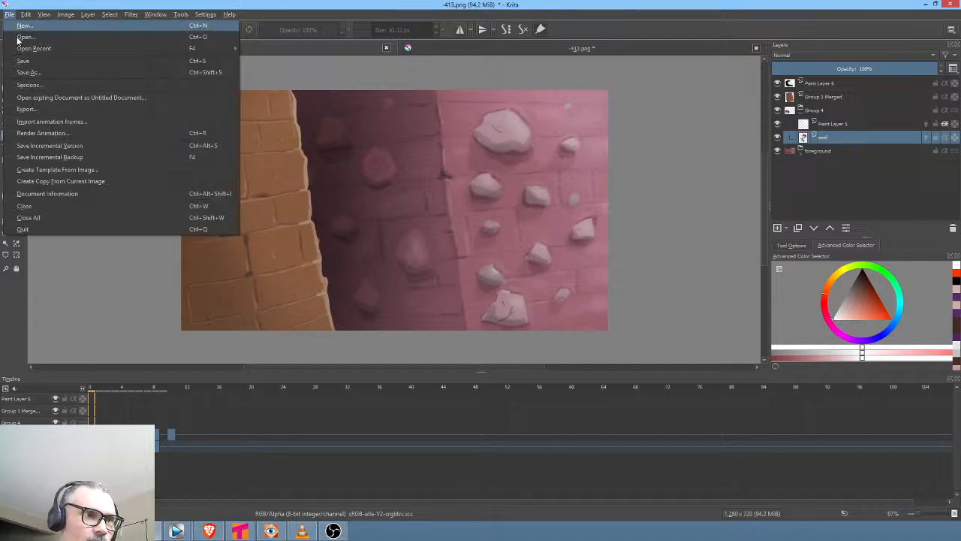
left_click(21, 61)
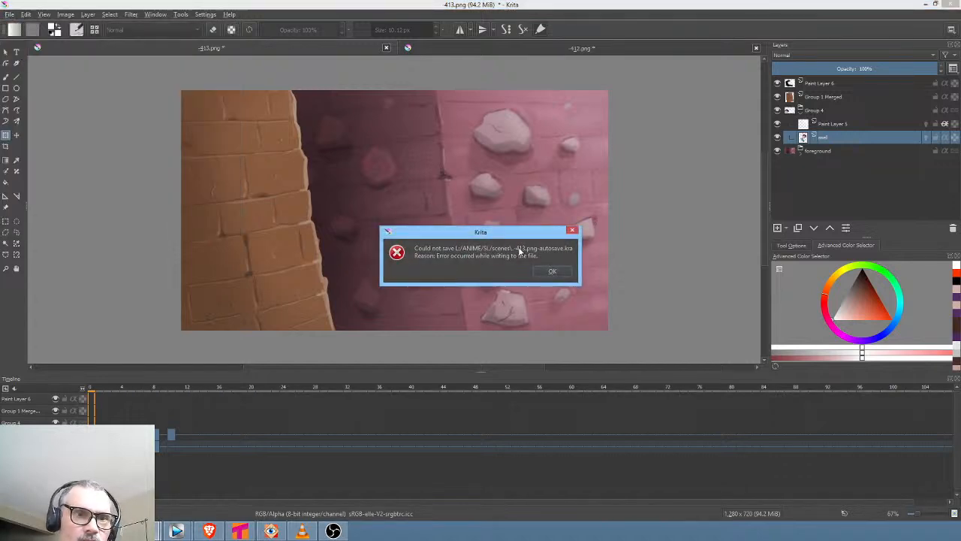
left_click(551, 273)
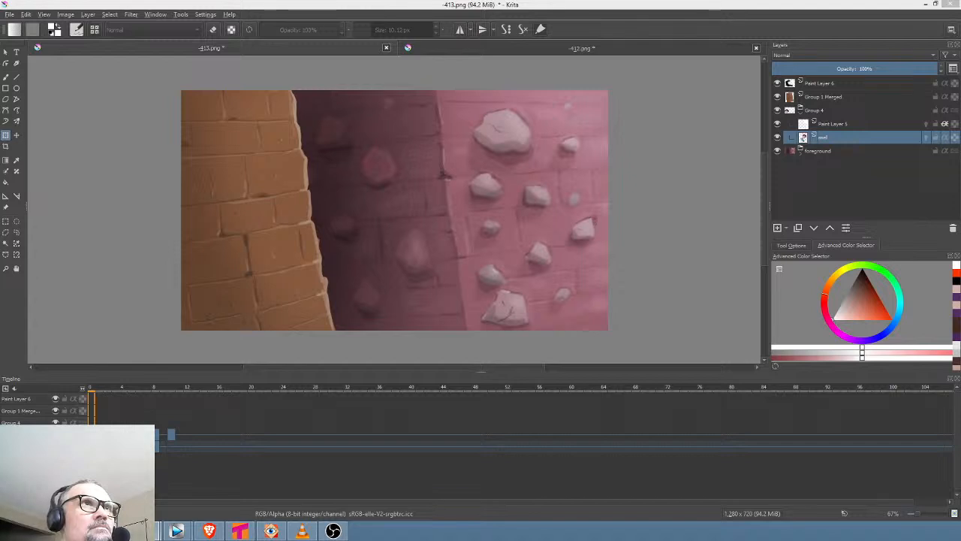
key("ctrl+s")
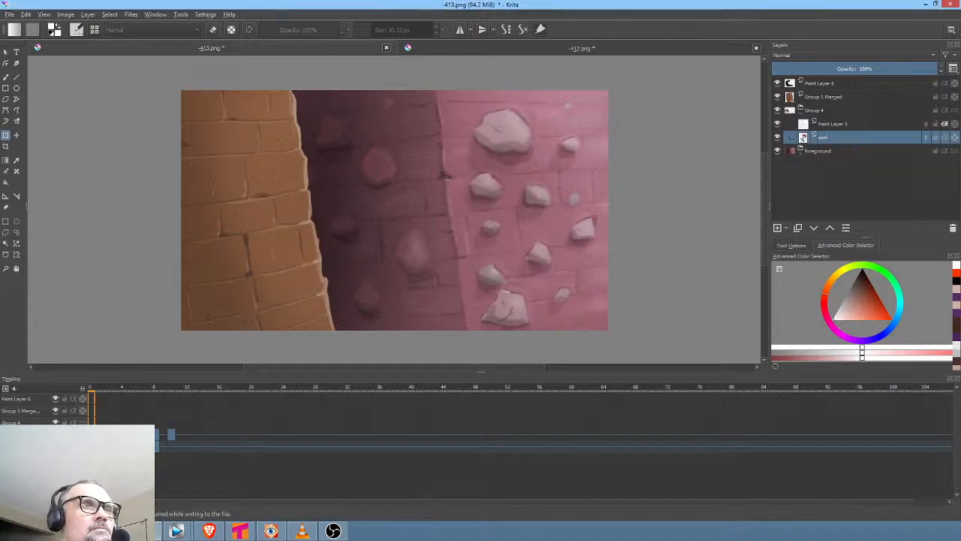
Turn off autosaving in Krita's general file handling preferences, and apply the settings
left_click(205, 15)
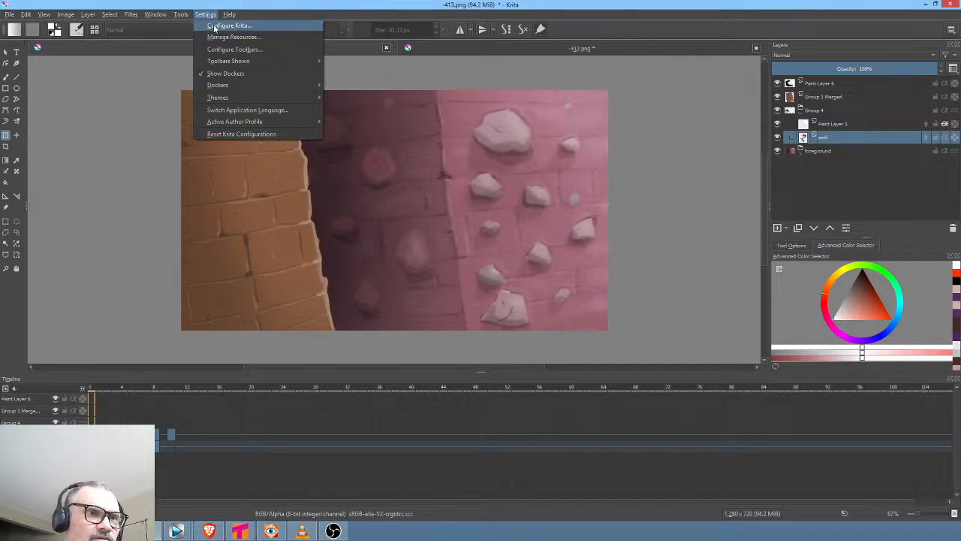
left_click(218, 25)
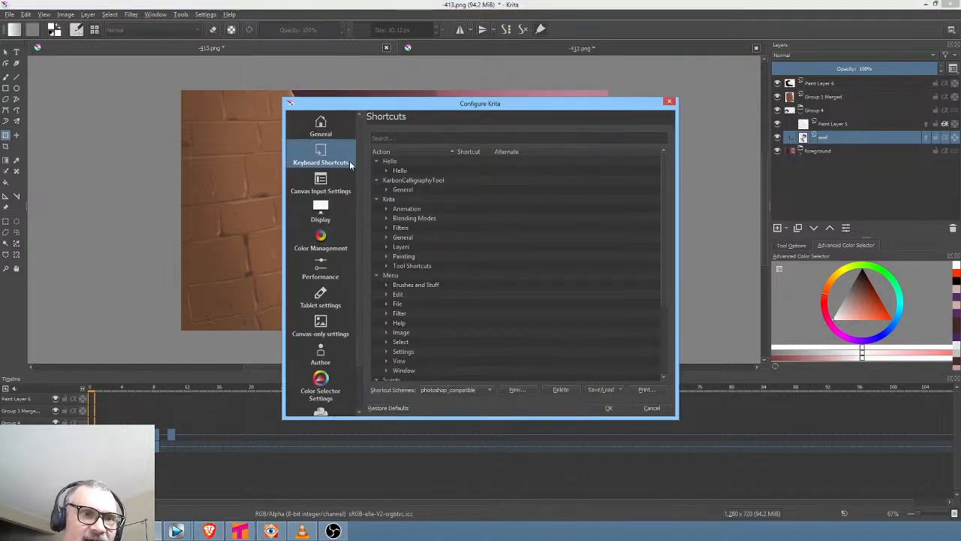
left_click(331, 132)
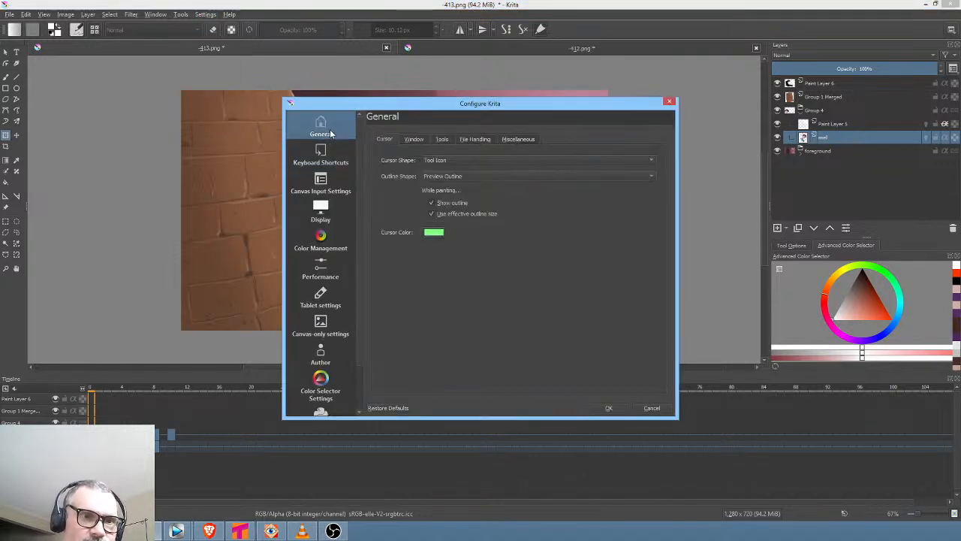
left_click(516, 140)
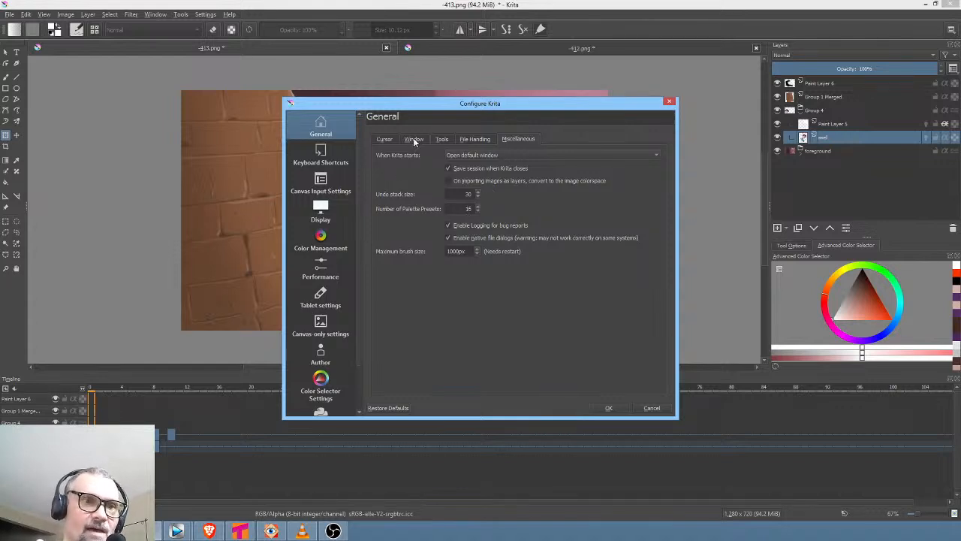
left_click(475, 138)
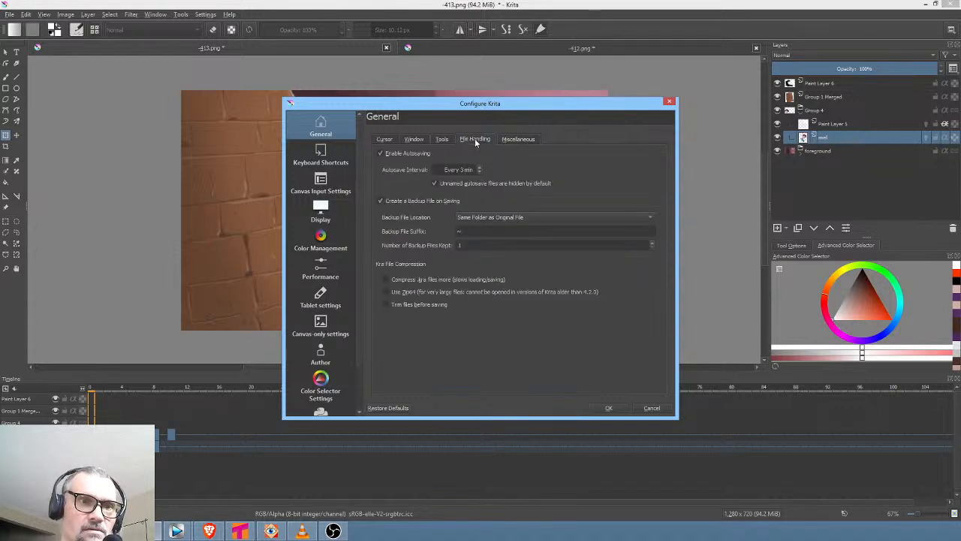
left_click(395, 153)
left_click(605, 407)
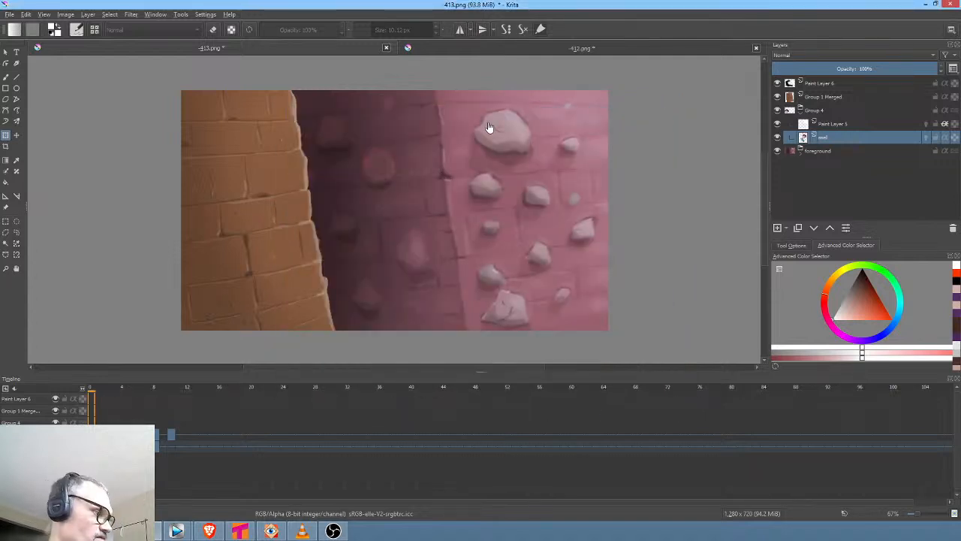
Retry saving -413.png with its Krita copy, dismiss the error and open the Save As dialog in the scenes folder
key("ctrl+s")
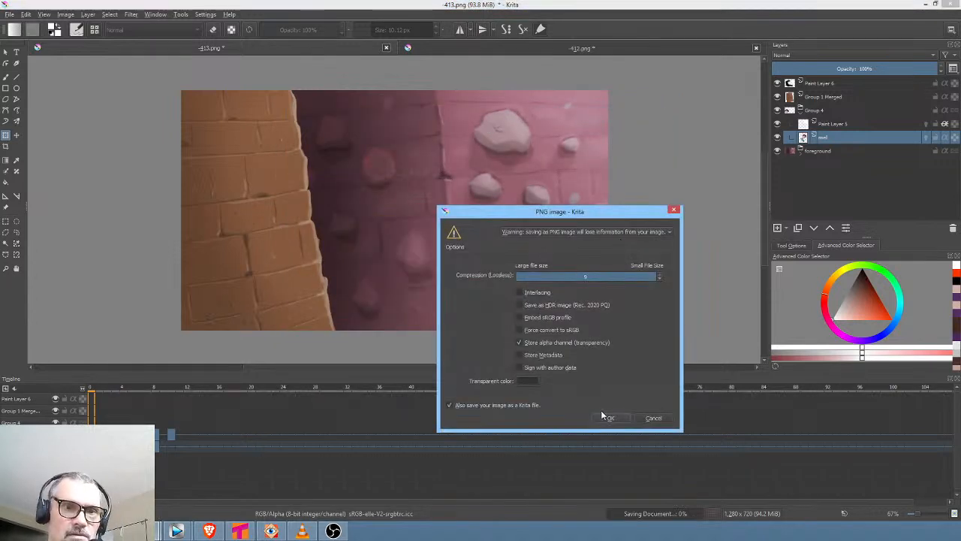
left_click(608, 418)
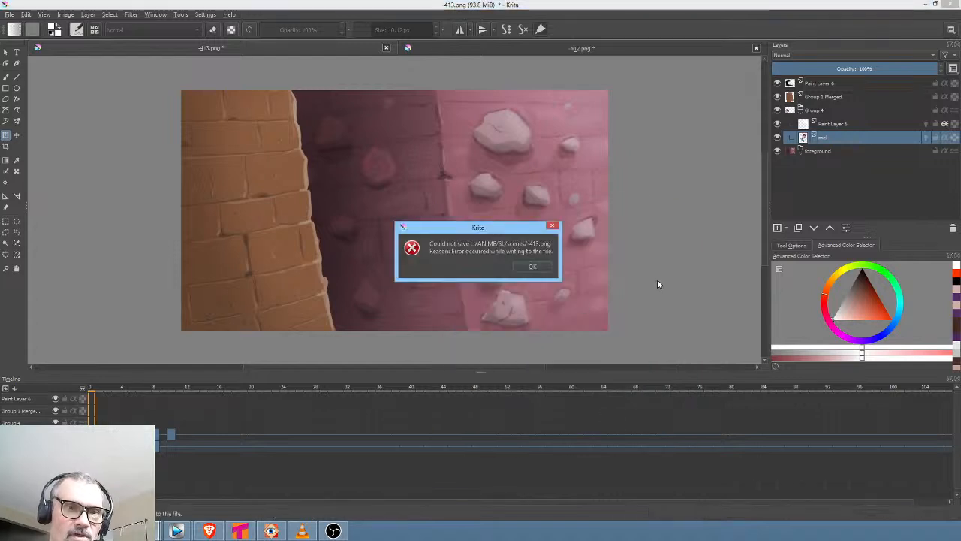
left_click(537, 268)
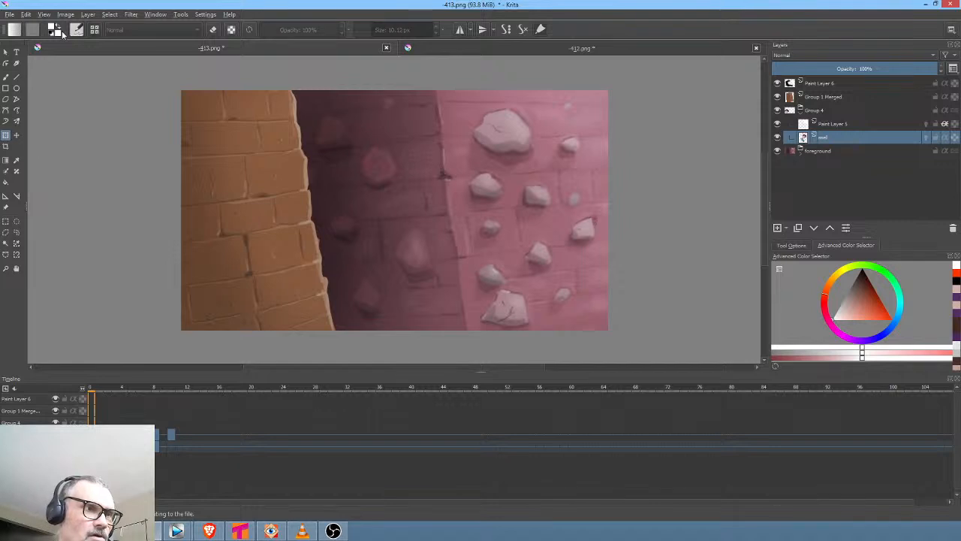
left_click(10, 14)
left_click(34, 72)
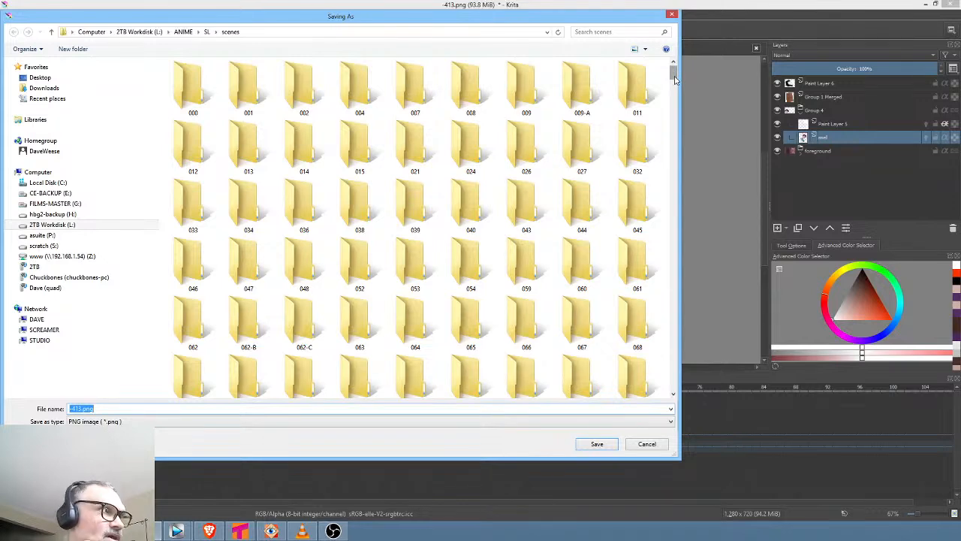
Switch to the SL-02-edit.veg project in Vegas Pro, and mark the time range from 00:00:22.05 to 00:00:25.04
left_click(178, 531)
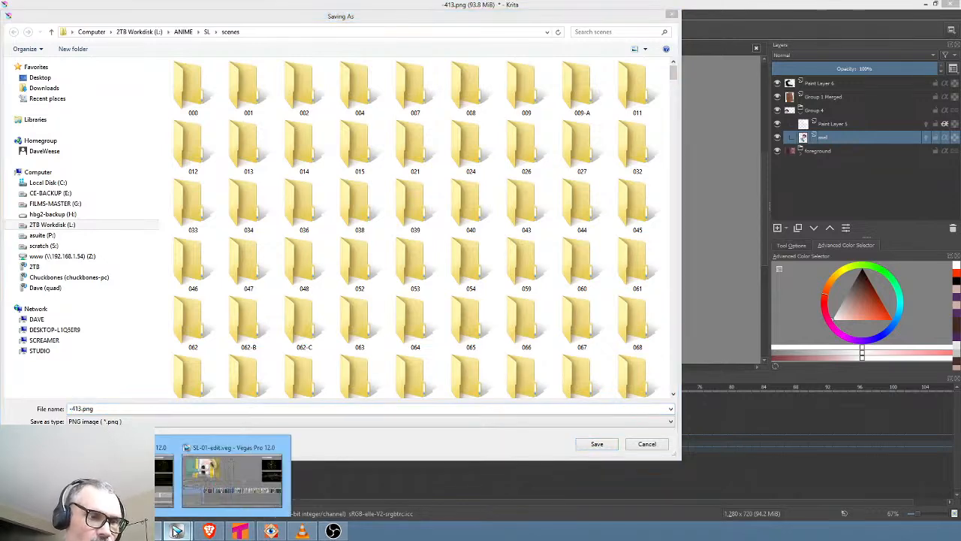
left_click(208, 506)
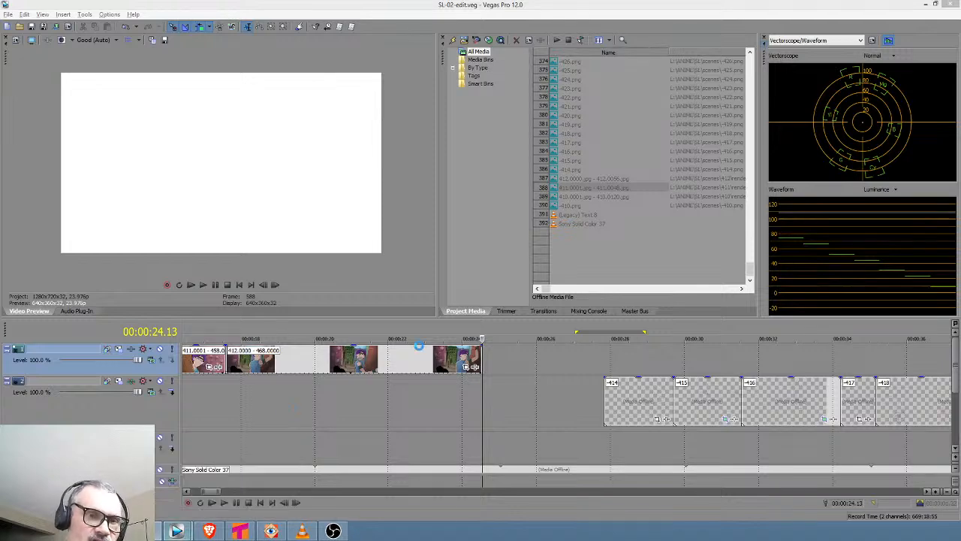
left_click_drag(395, 398, 503, 399)
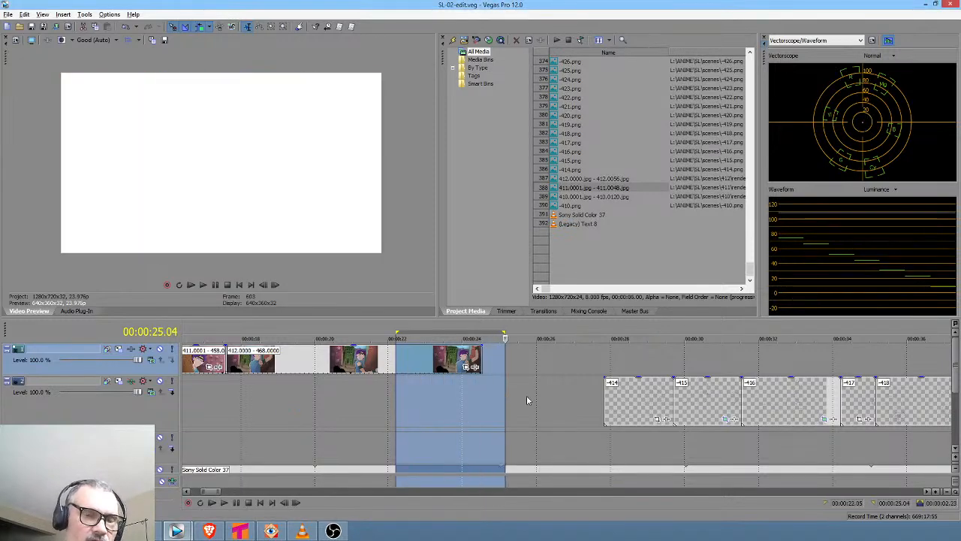
Clean the unused media out of the Vegas project and place the timeline cursor at 00:00:26.14 on the upper video track
left_click(528, 401)
left_click(85, 14)
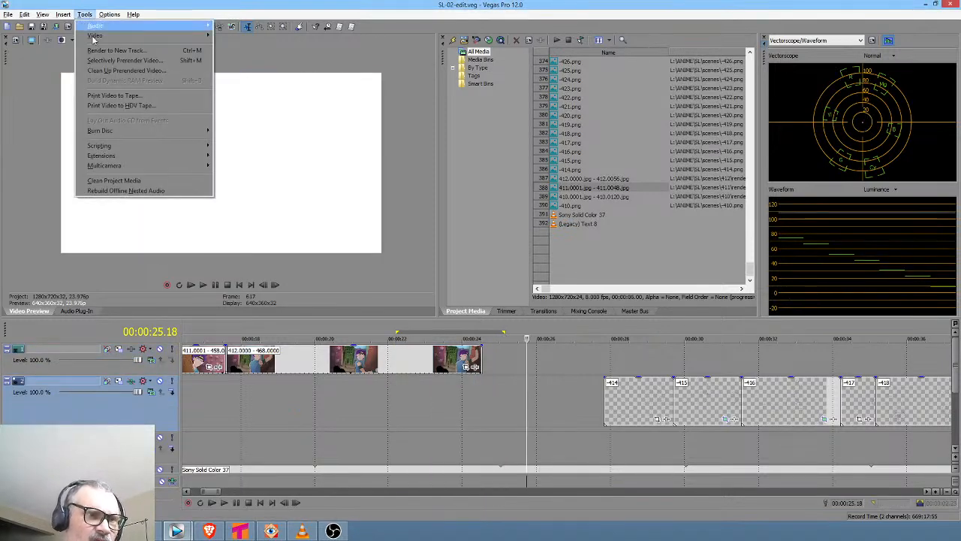
left_click(123, 182)
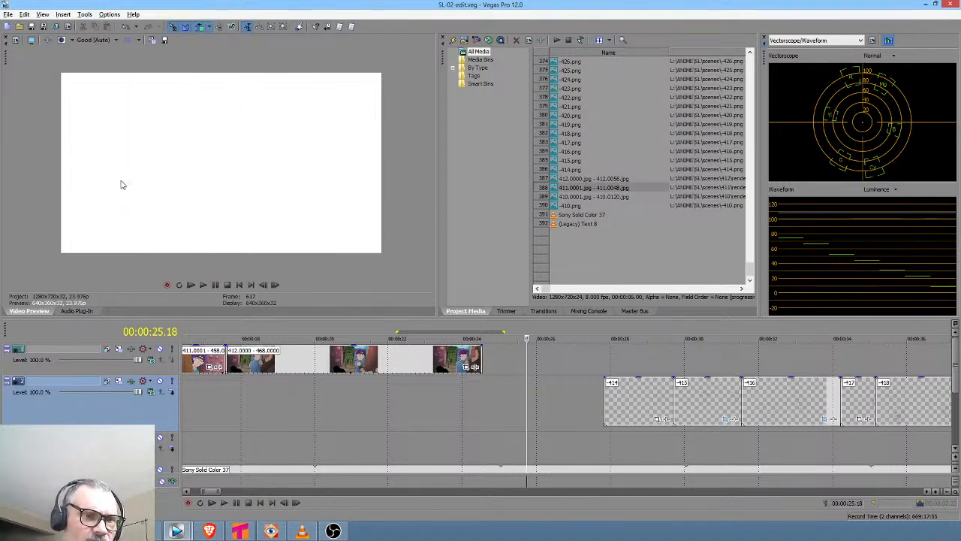
mouse_move(577, 360)
left_mouse_down()
mouse_move(632, 355)
mouse_move(561, 364)
left_mouse_up()
left_click(558, 366)
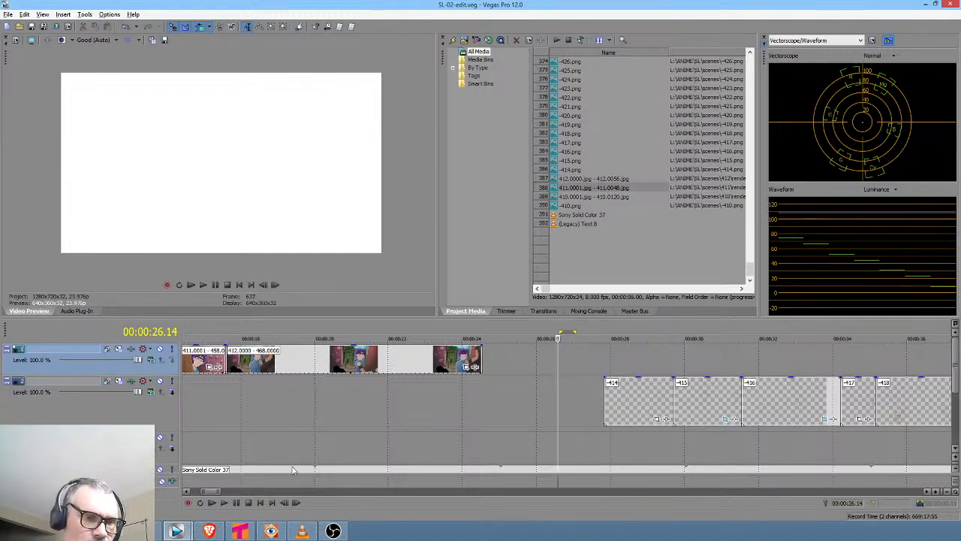
Switch to Krita, try to overwrite -413.png in the scenes folder along with a Krita copy, and dismiss the error
mouse_move(172, 533)
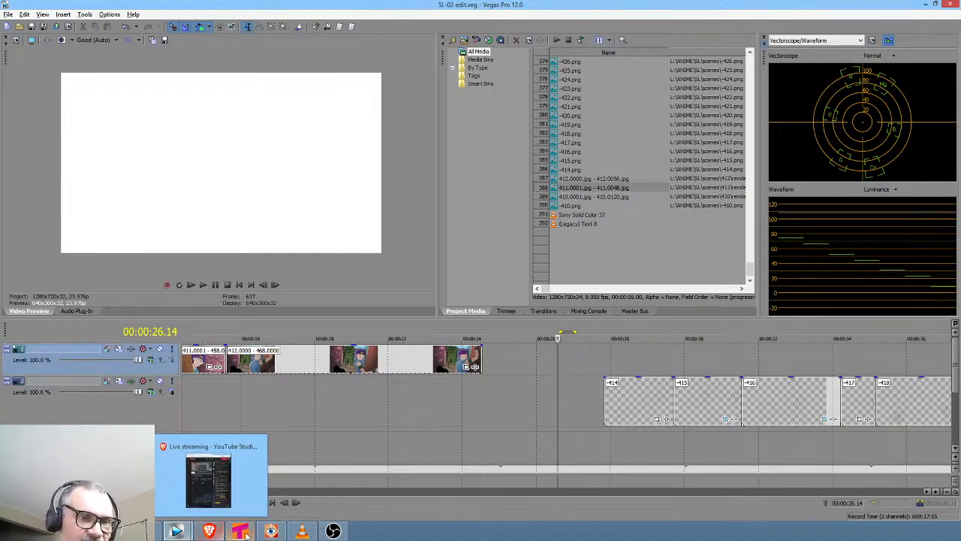
mouse_move(270, 532)
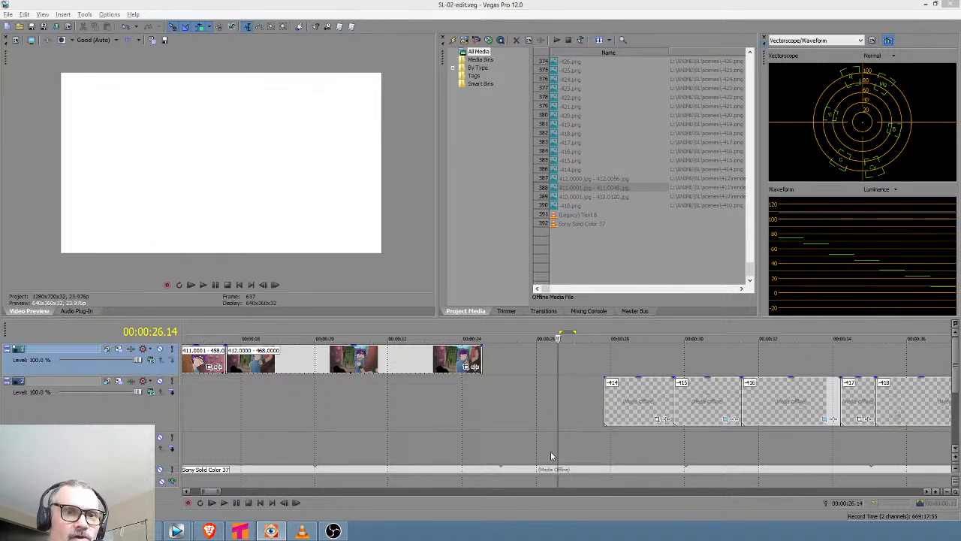
left_click(178, 529)
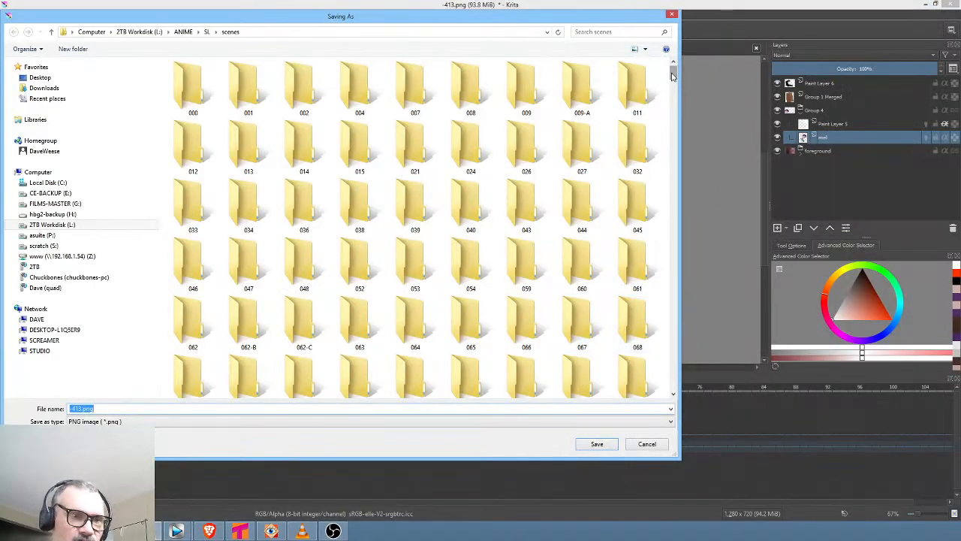
left_click_drag(674, 74, 662, 284)
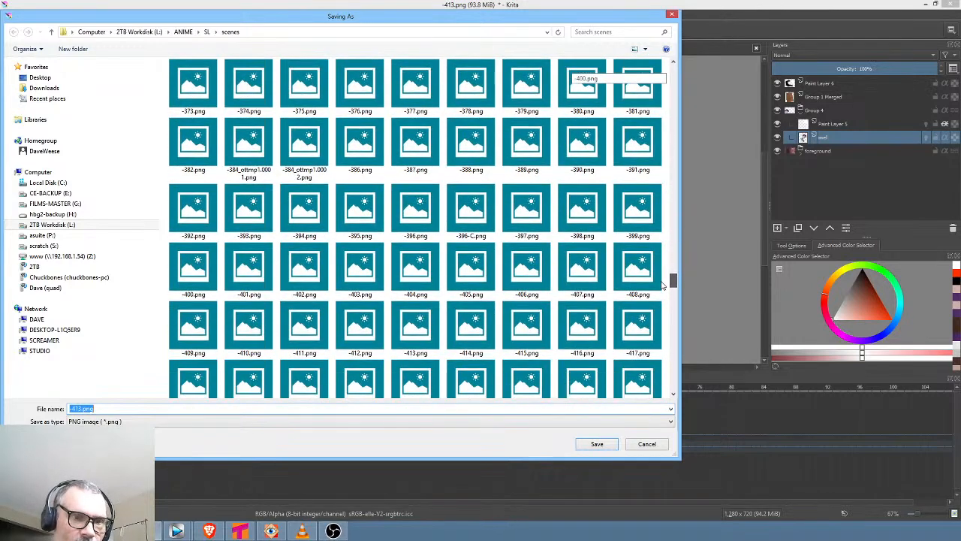
double_click(411, 325)
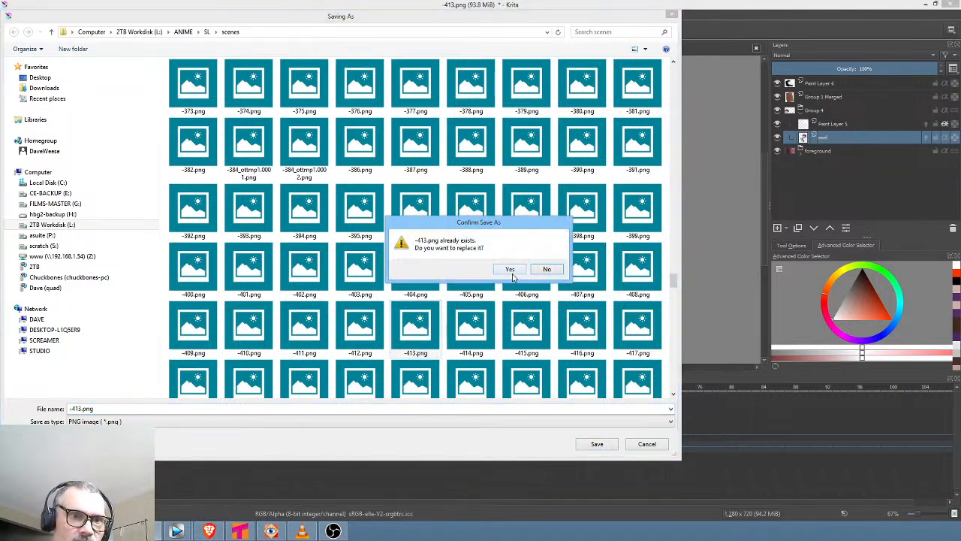
left_click(512, 271)
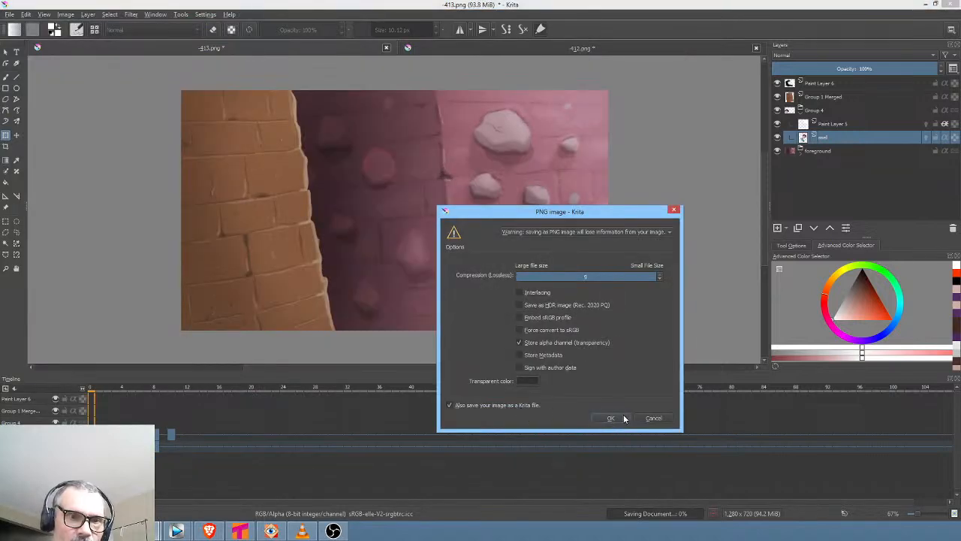
left_click(610, 419)
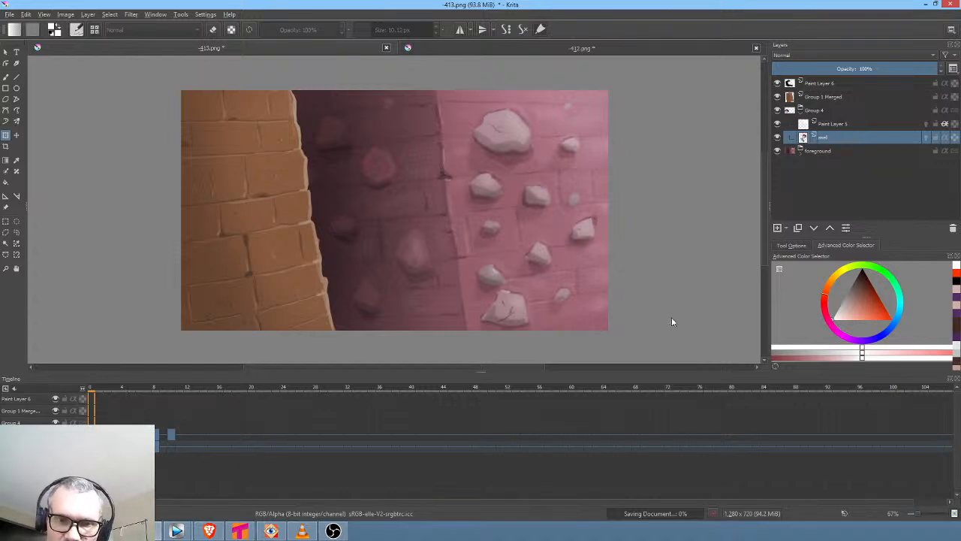
left_click(536, 269)
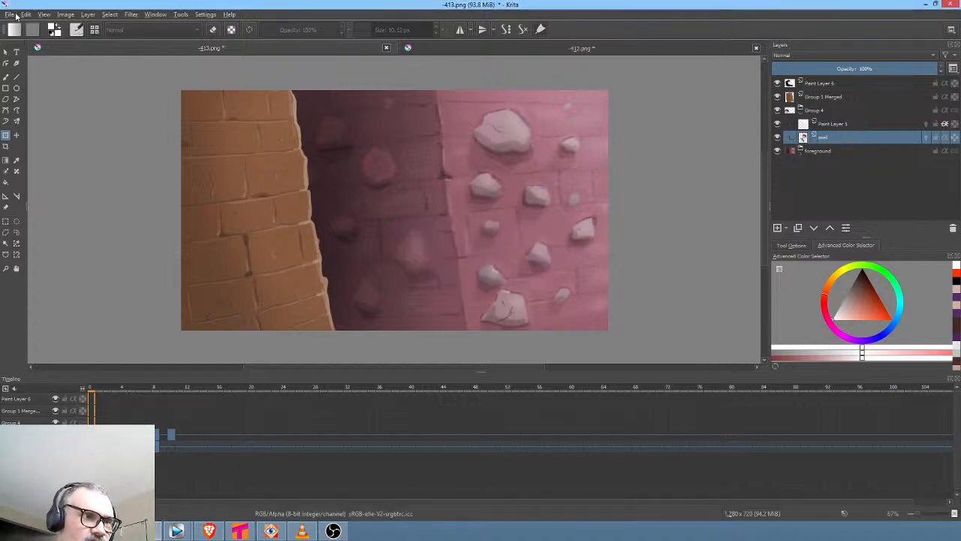
Try to save the scene as the Krita document -413.kra in the scenes folder, and dismiss the error
left_click(14, 15)
left_click(33, 72)
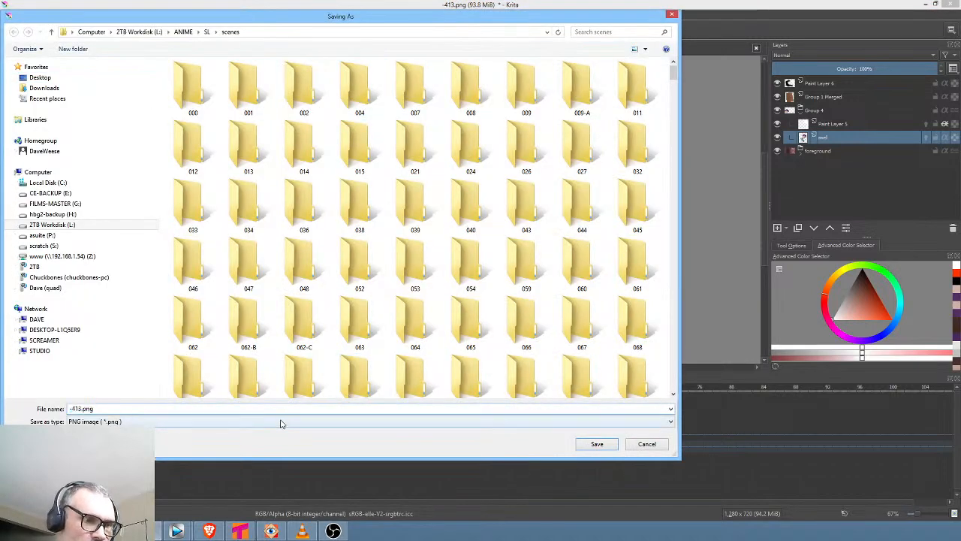
left_click(281, 421)
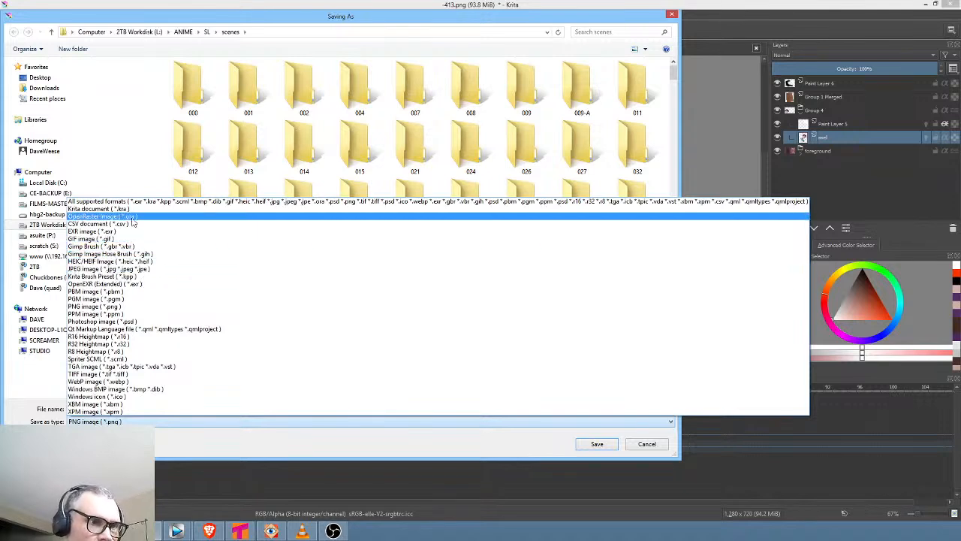
left_click(113, 209)
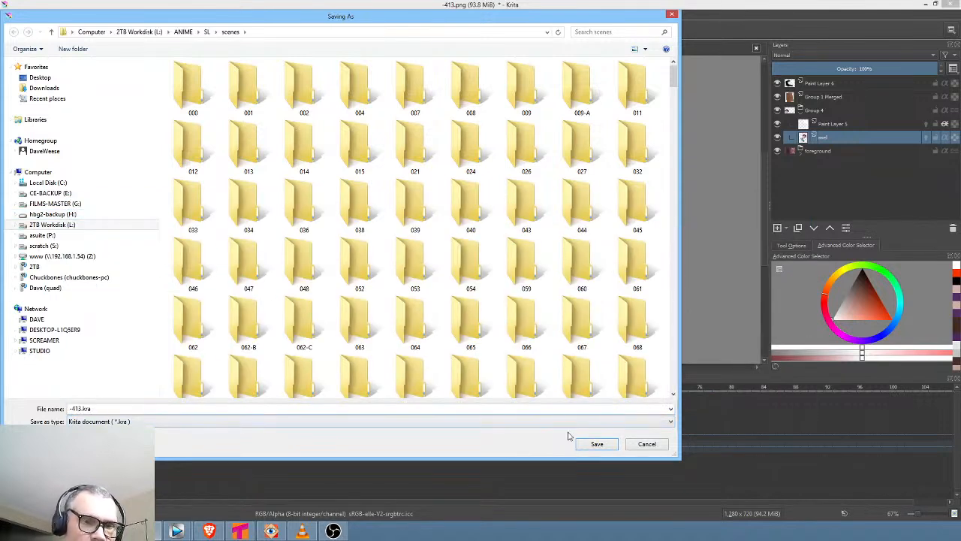
left_click(597, 444)
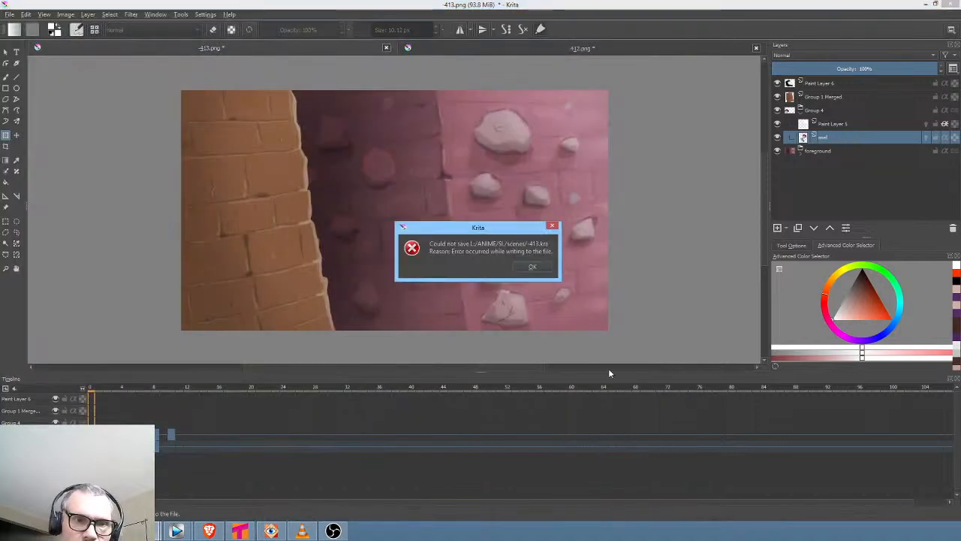
left_click(533, 269)
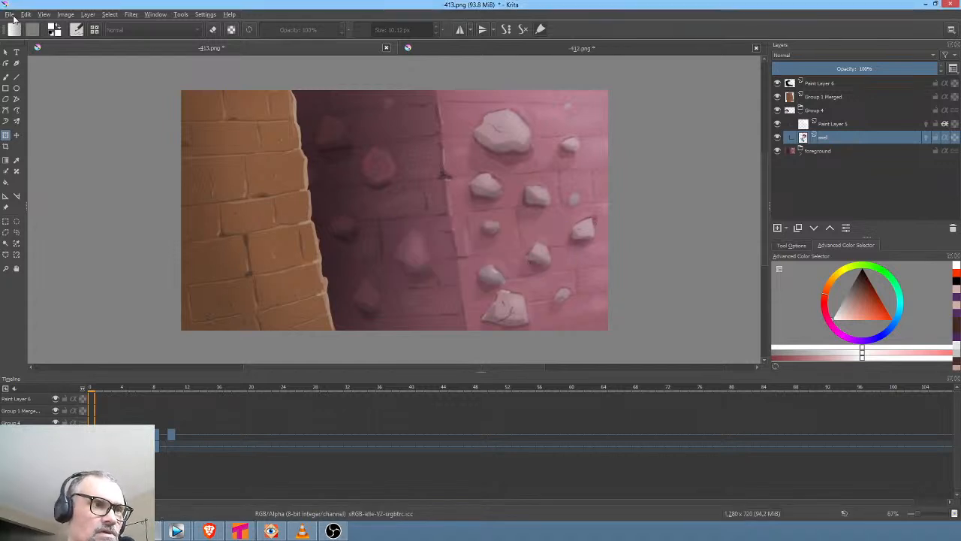
Save the scene under the new name 413.png in the scenes folder, with the additional Krita file copy
left_click(11, 15)
left_click(33, 72)
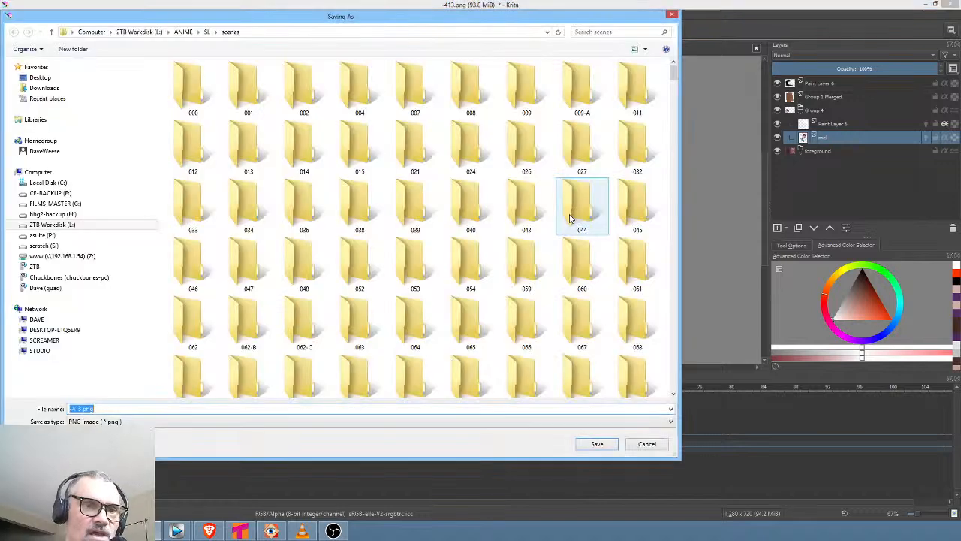
left_click(72, 409)
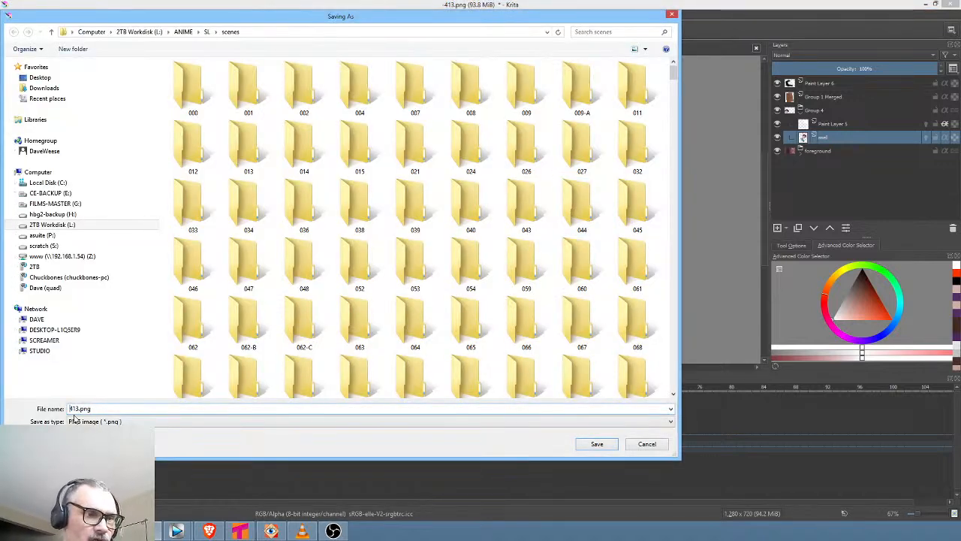
left_click(597, 444)
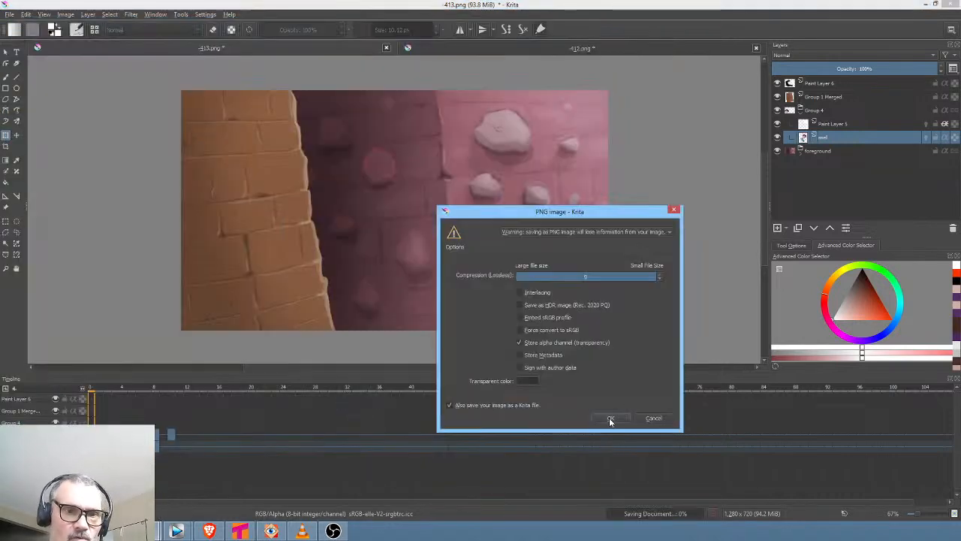
left_click(620, 417)
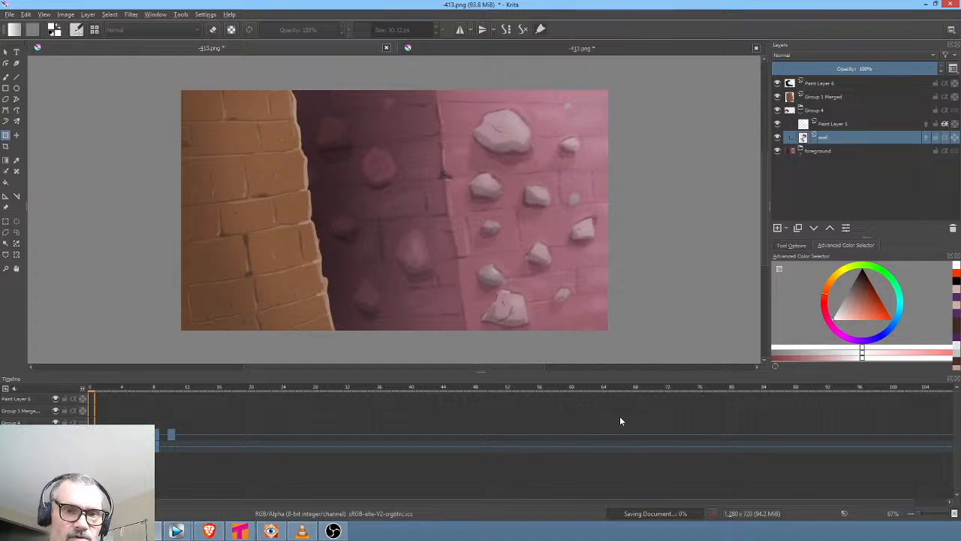